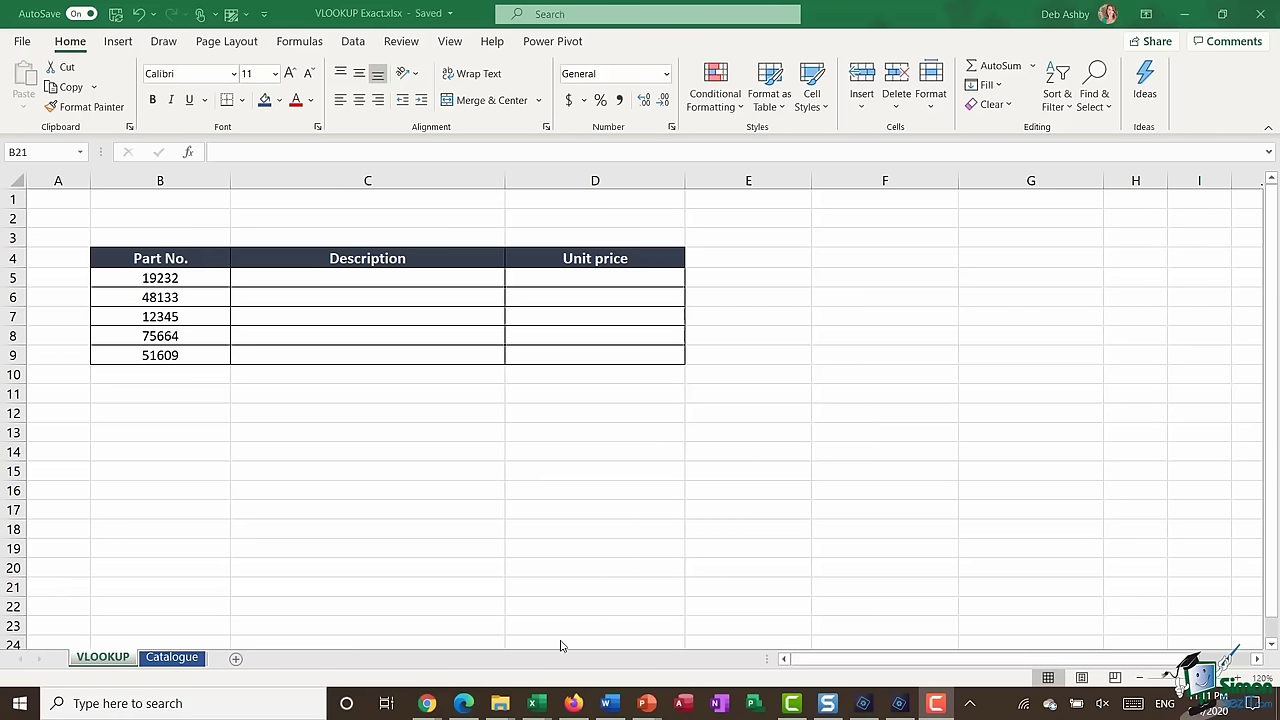
click(173, 662)
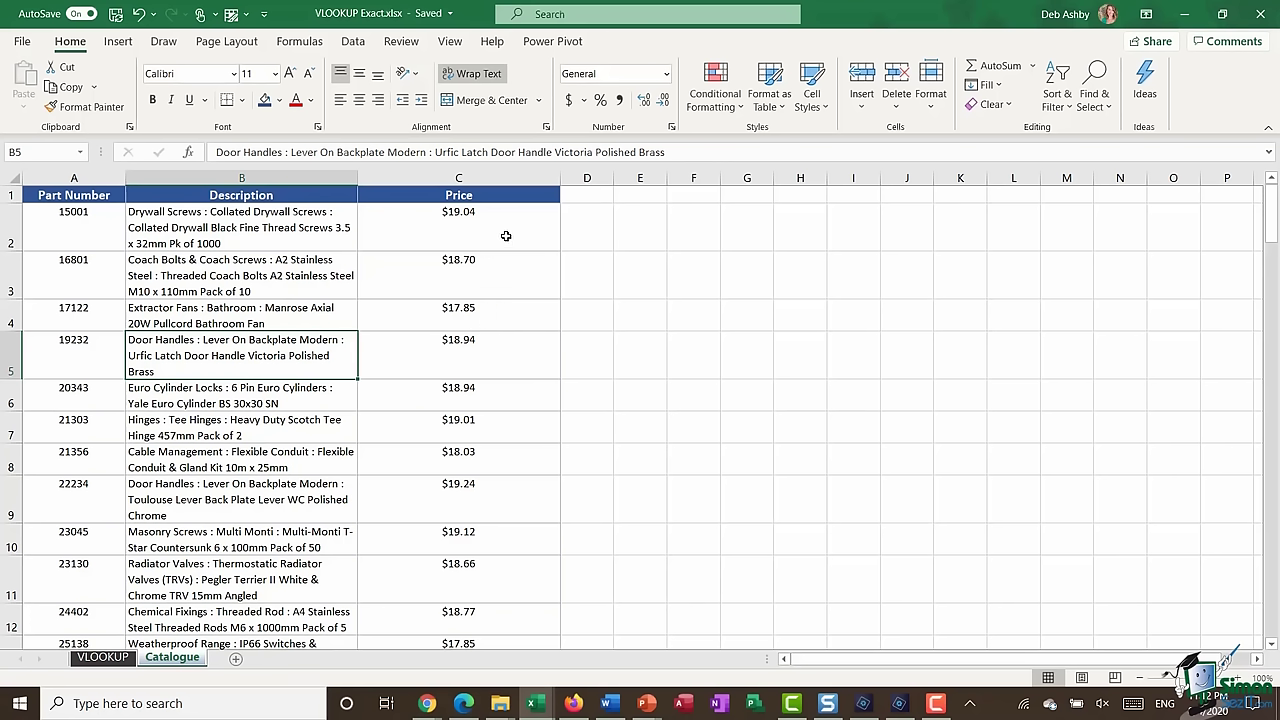
click(103, 660)
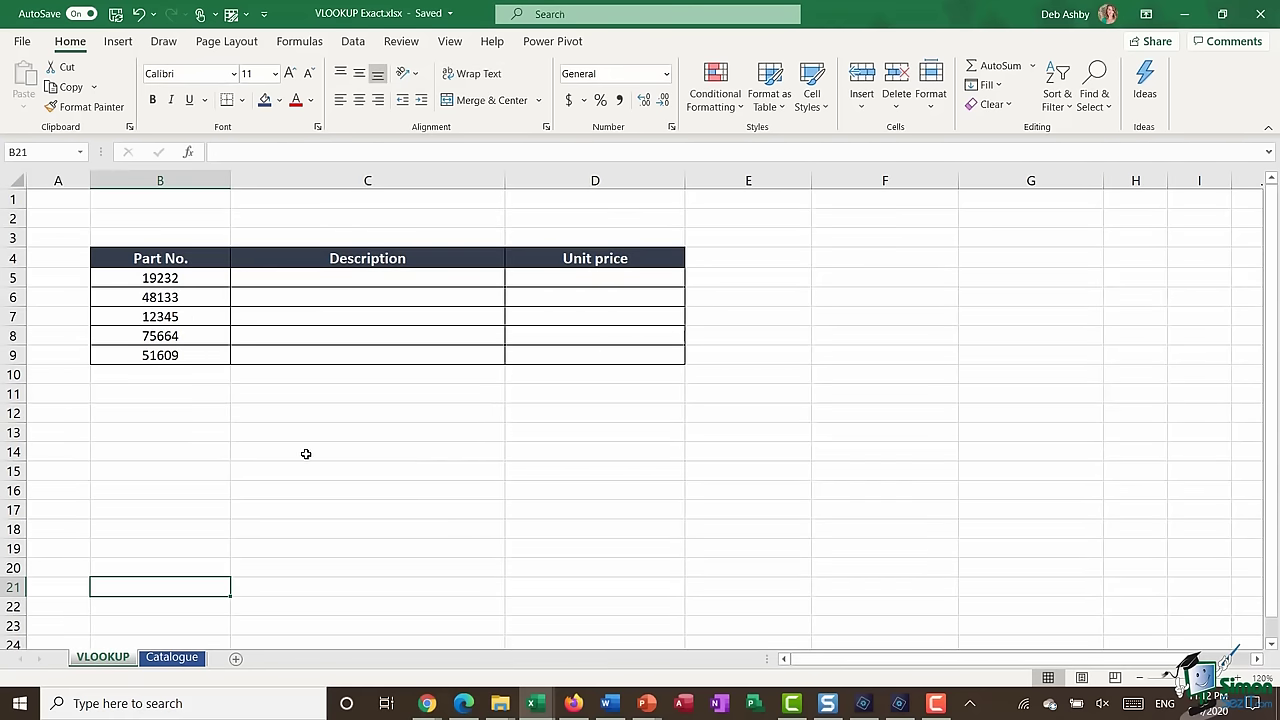
click(185, 278)
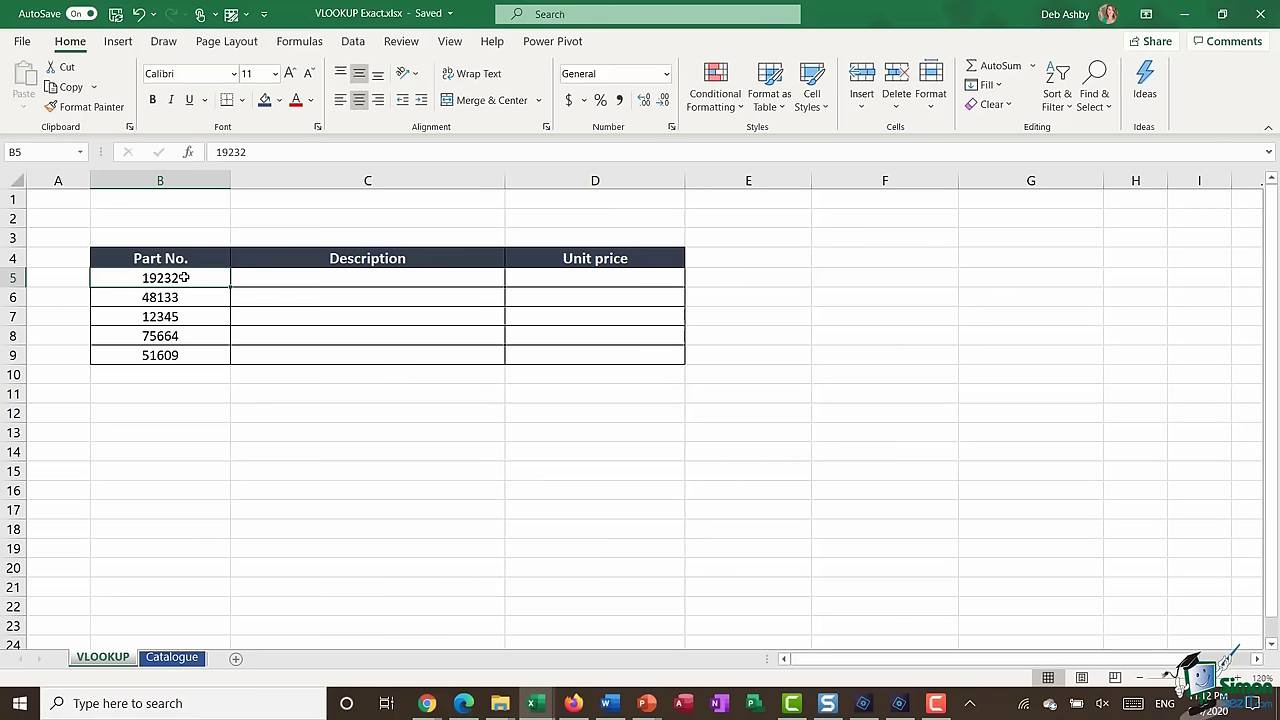
drag(185, 278, 184, 354)
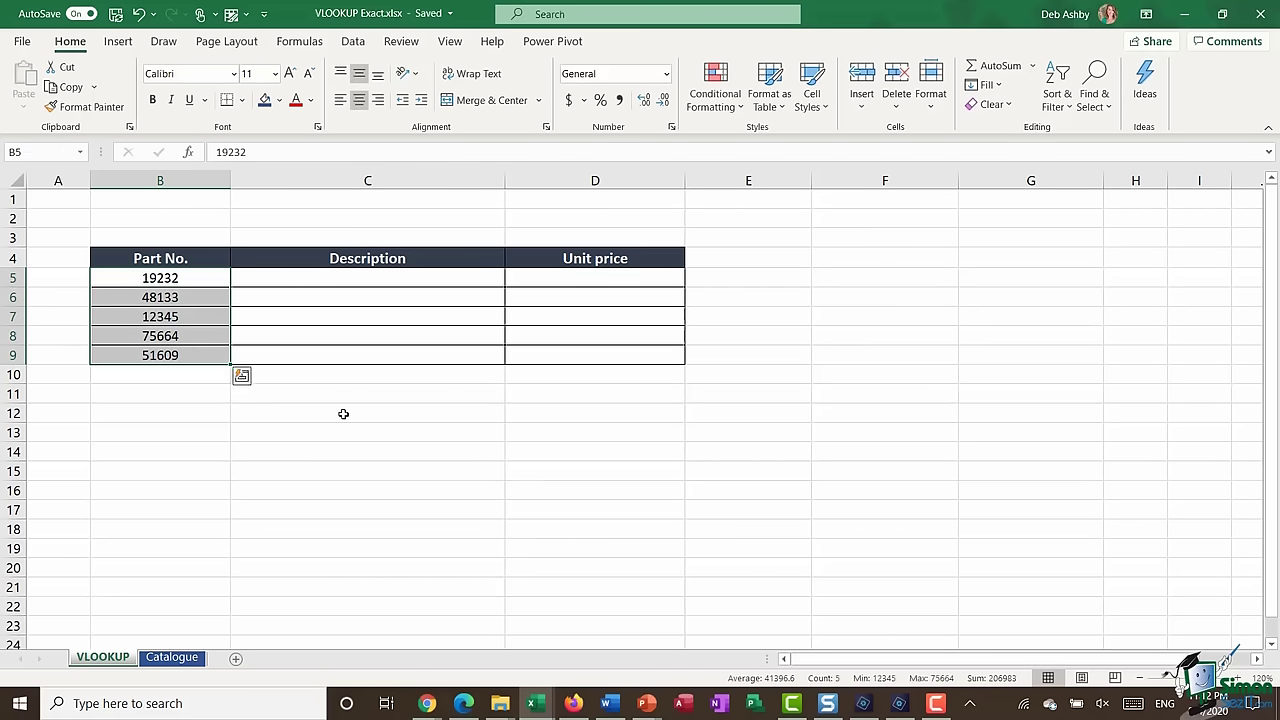
drag(363, 278, 375, 349)
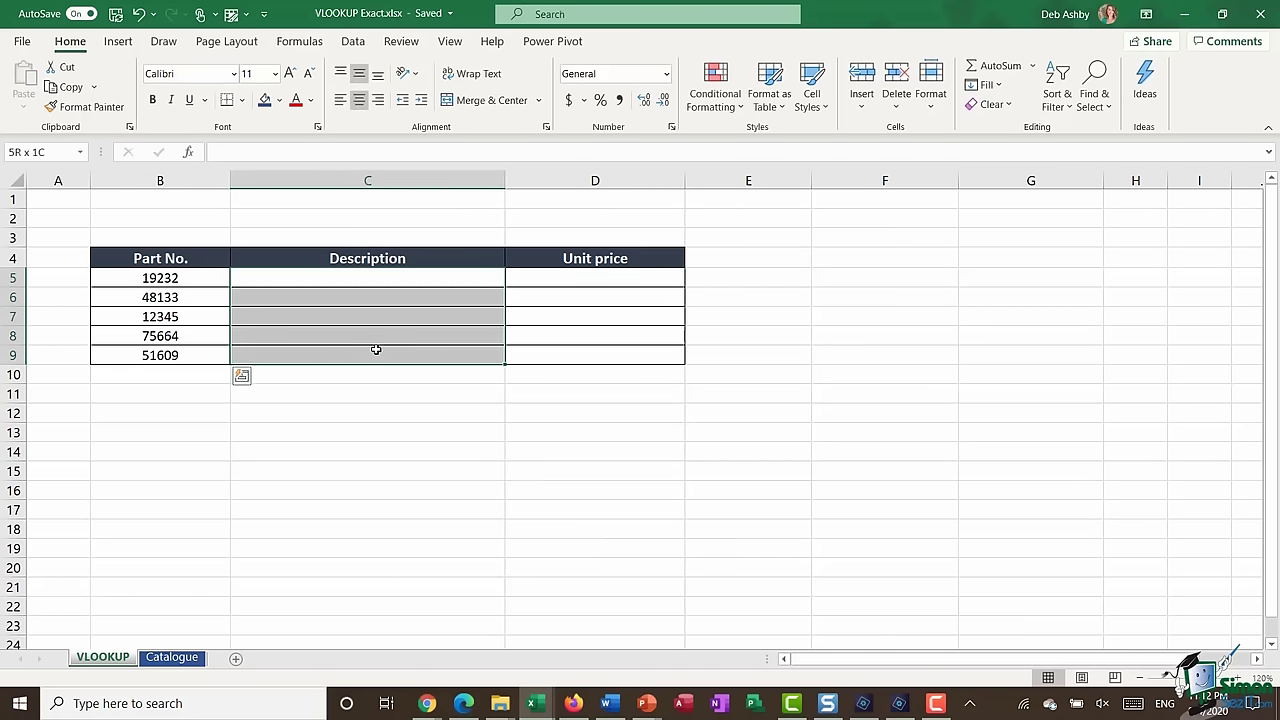
drag(574, 278, 576, 356)
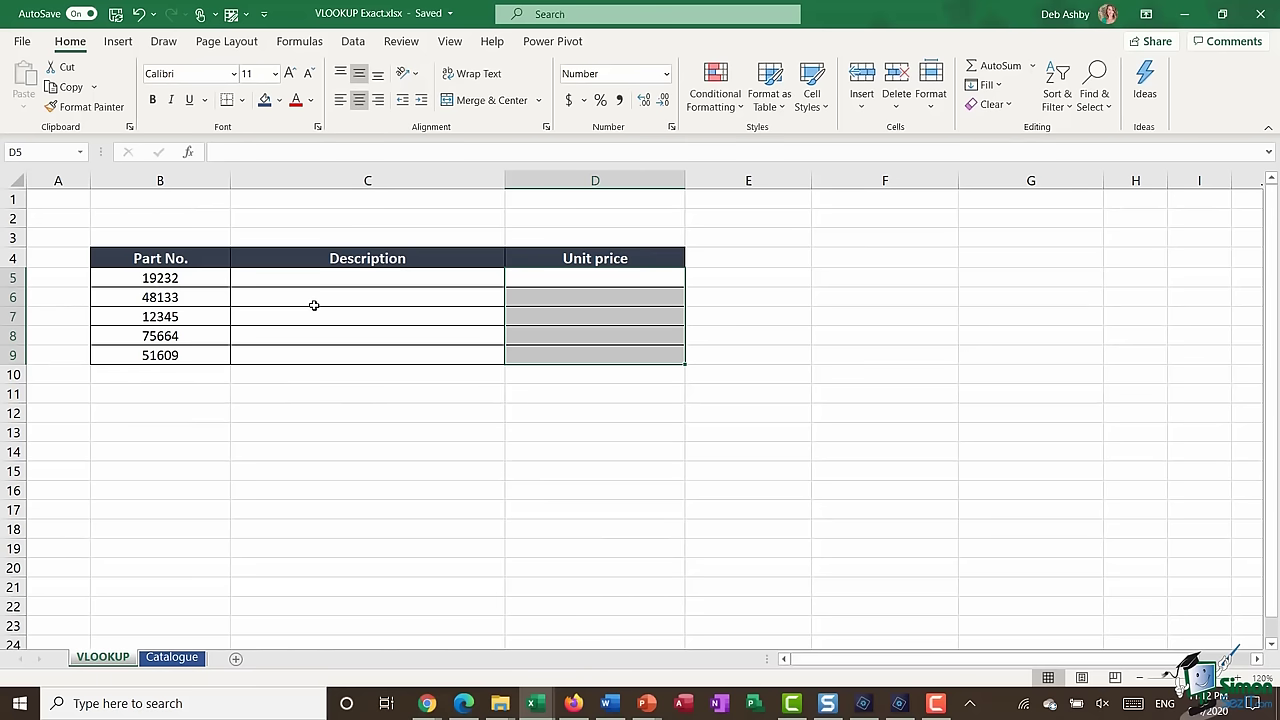
click(348, 278)
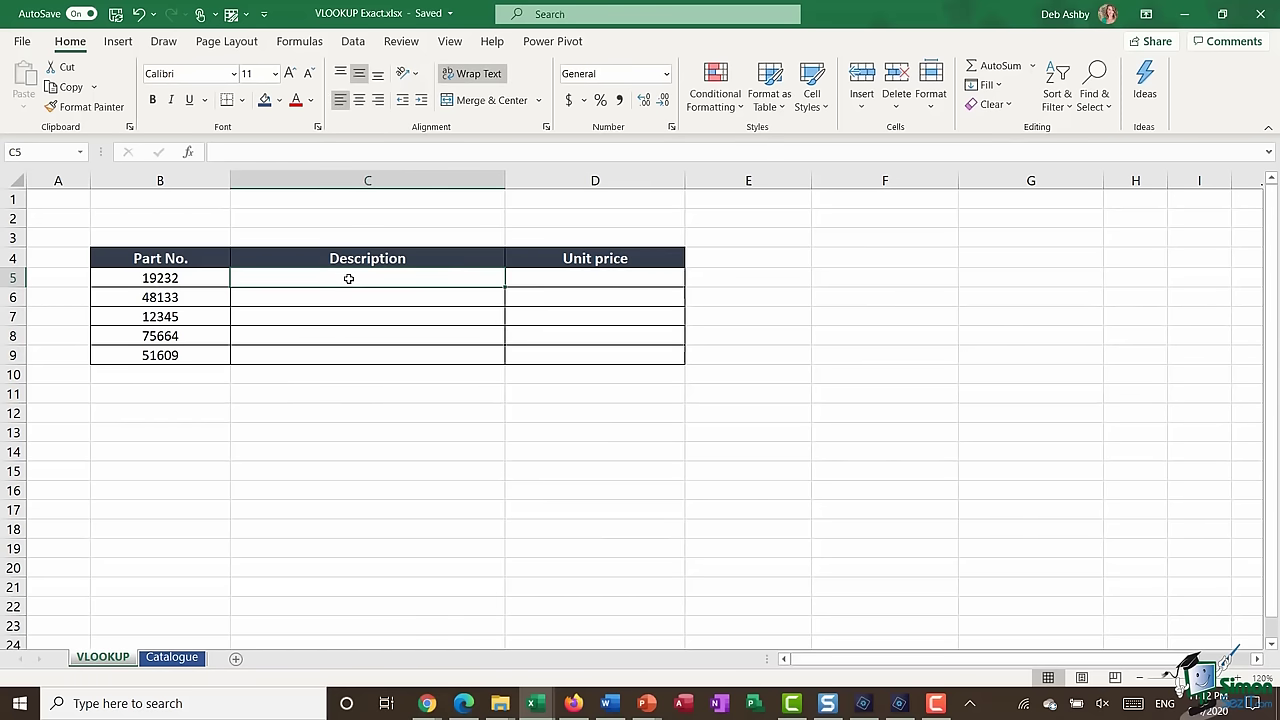
click(184, 660)
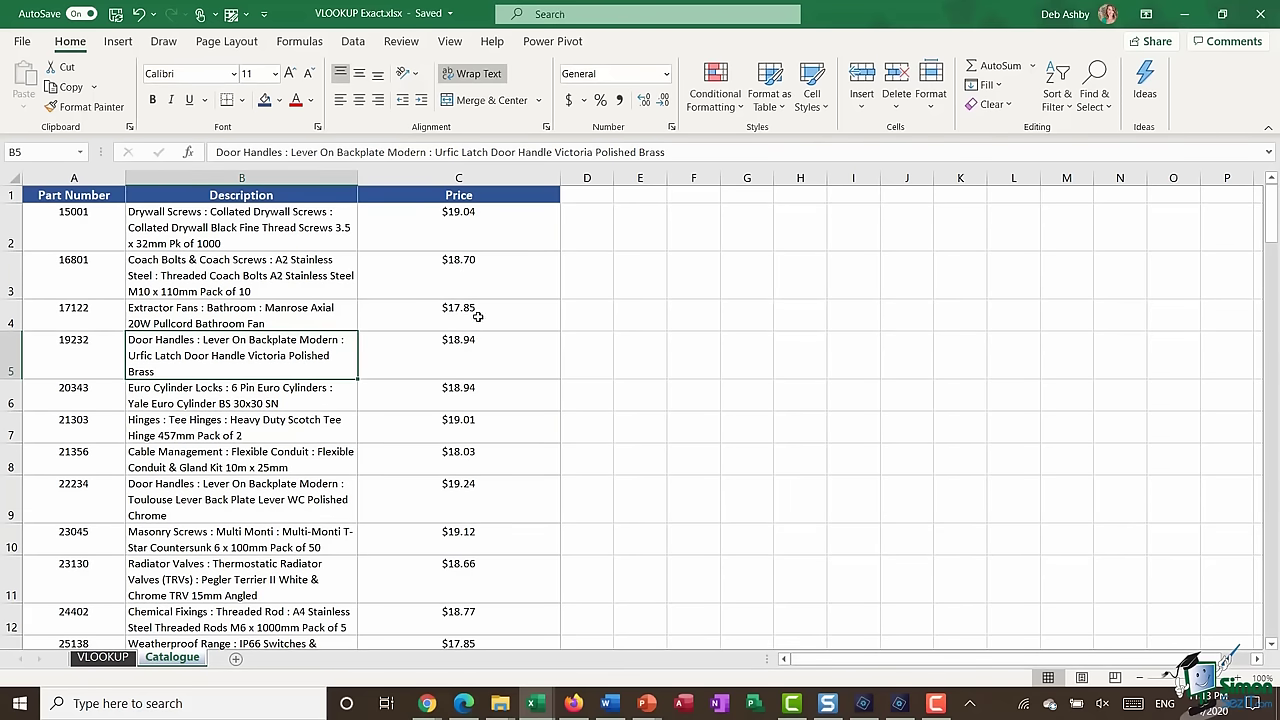
click(104, 657)
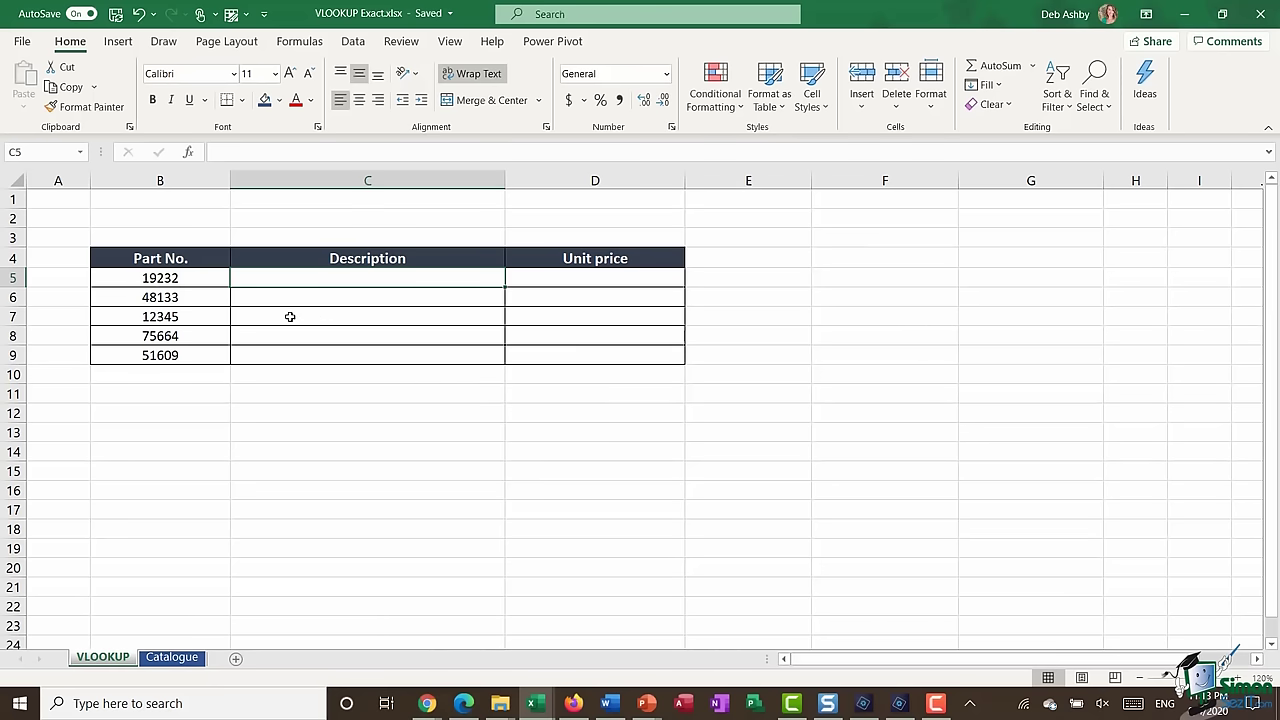
- Check part number 19232 in B5 against the Catalogue sheet, then come back to the VLOOKUP sheet
click(183, 281)
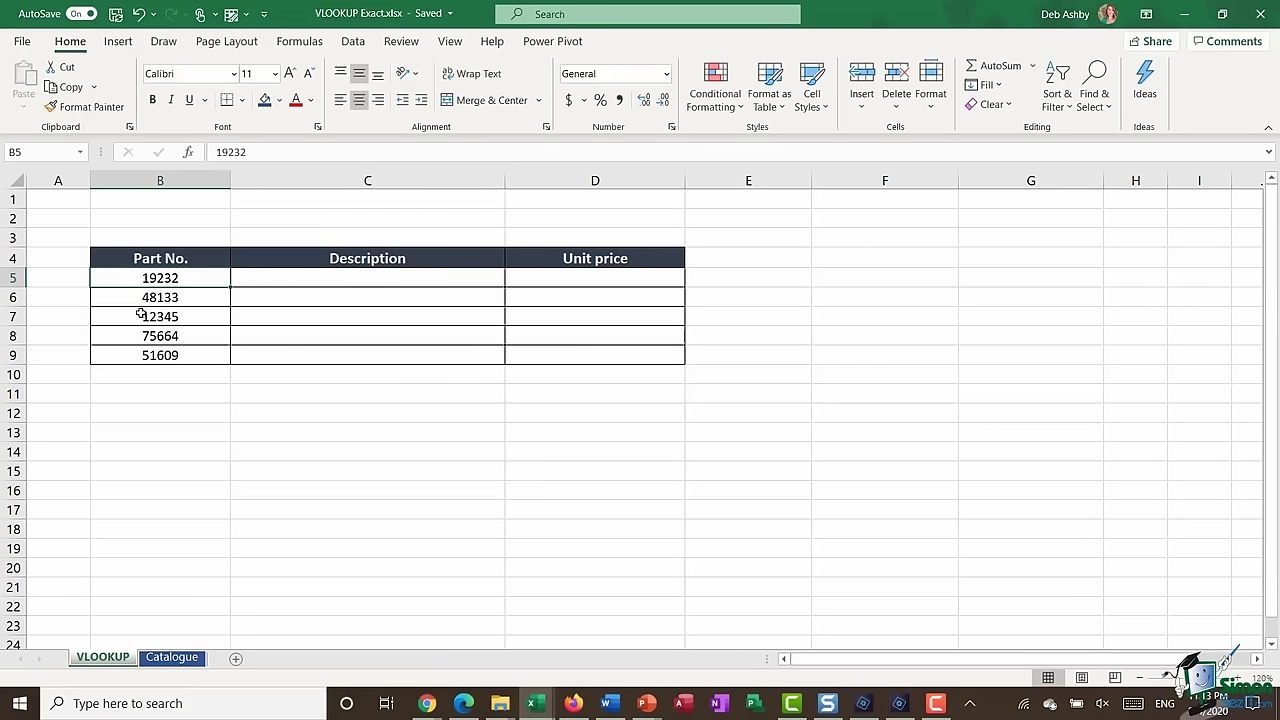
click(172, 657)
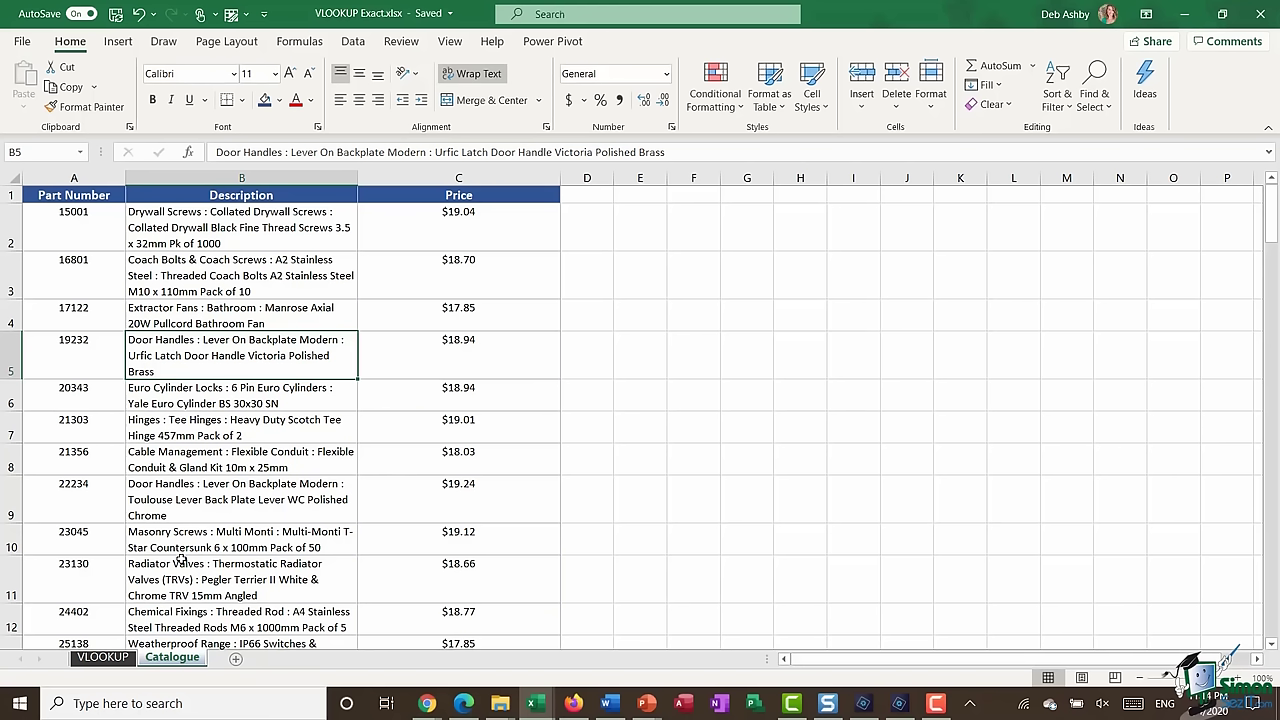
click(115, 660)
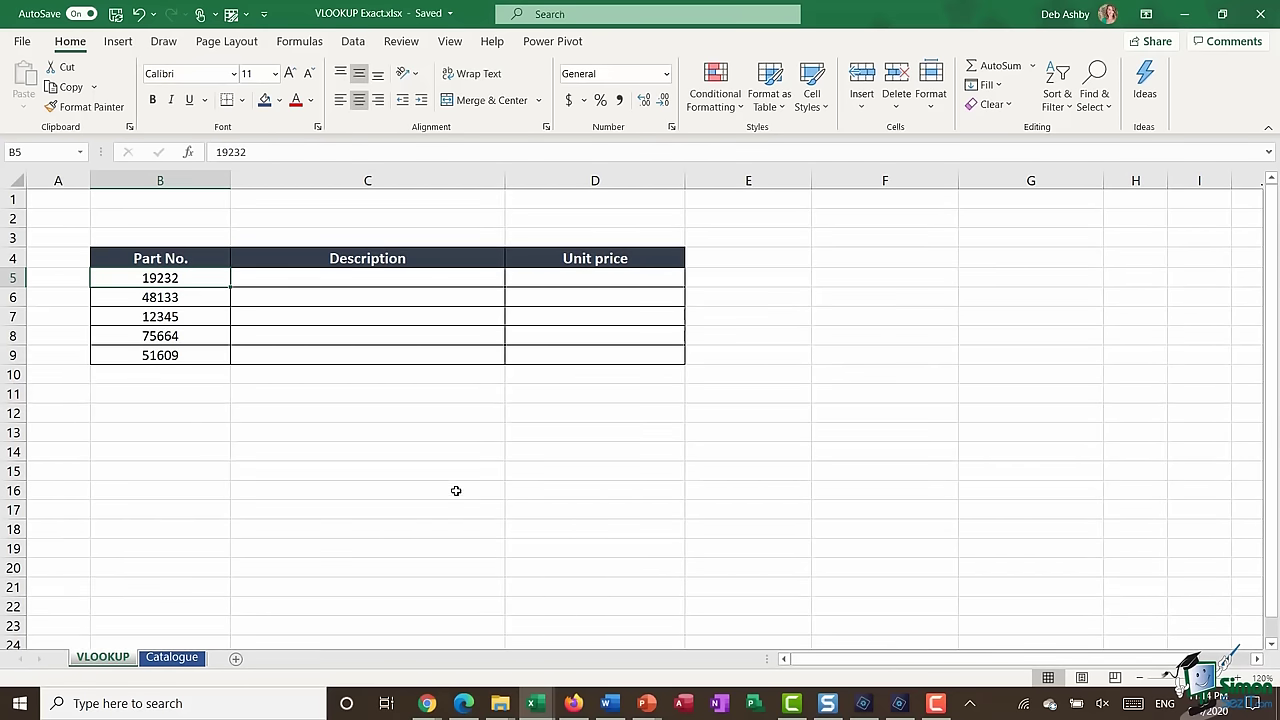
- Start =VLOOKUP(B5, in C5 with part number 19232 as the lookup value
click(332, 282)
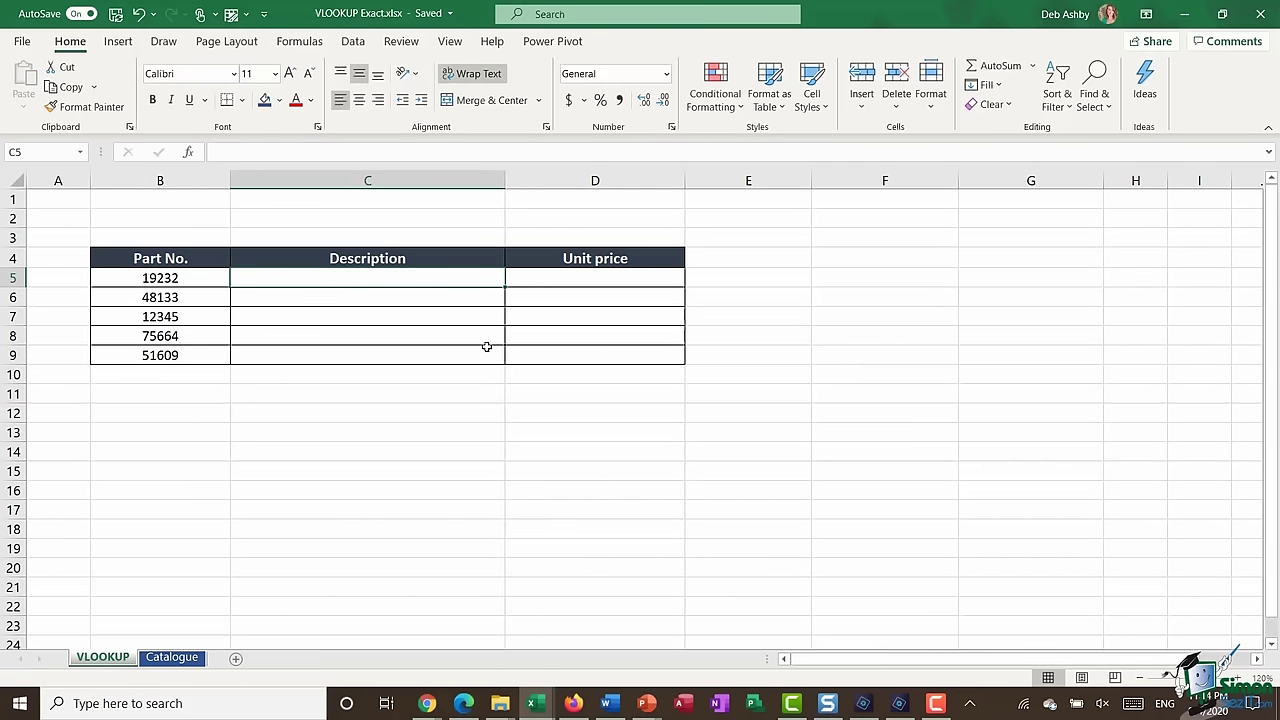
text(=)
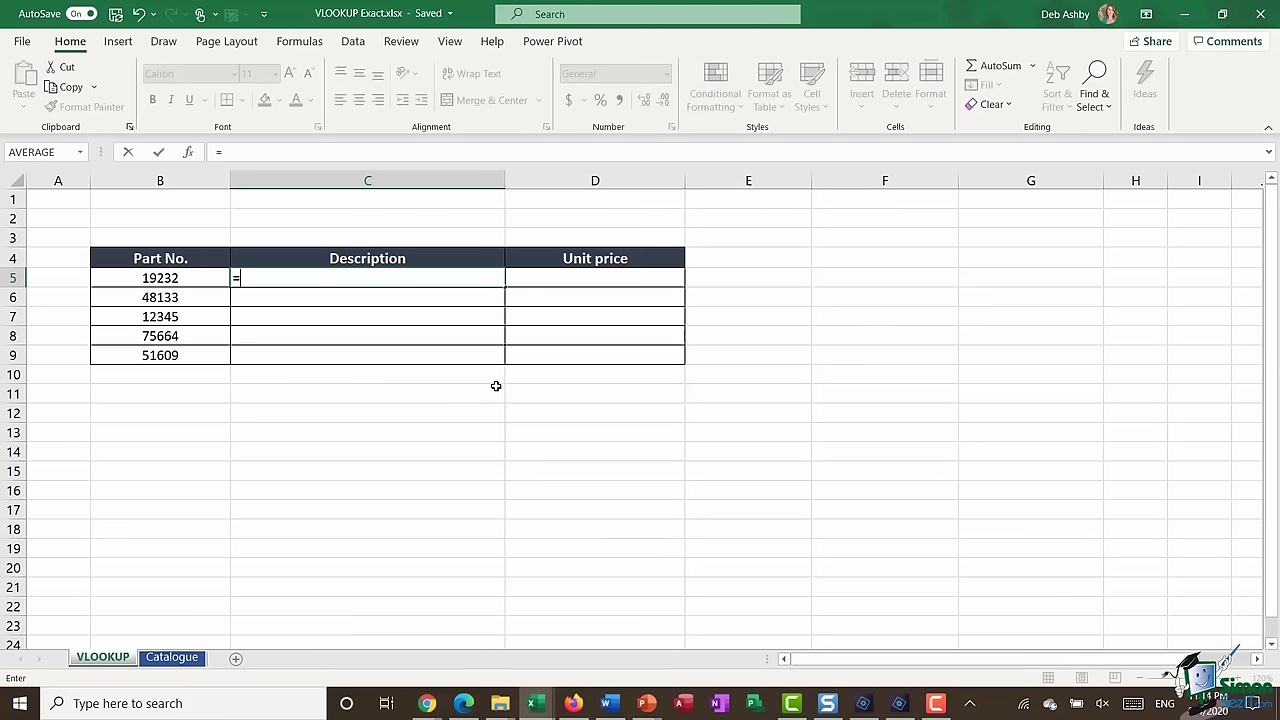
text(VLOOKUP)
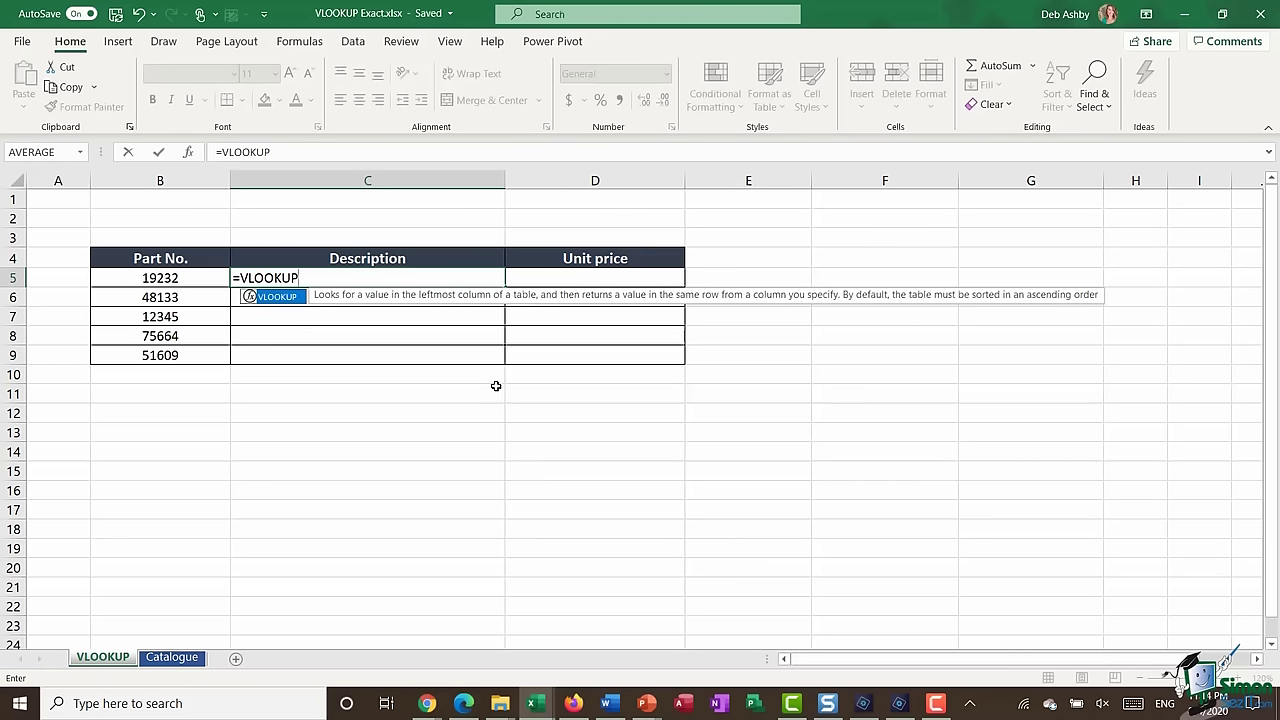
text(()
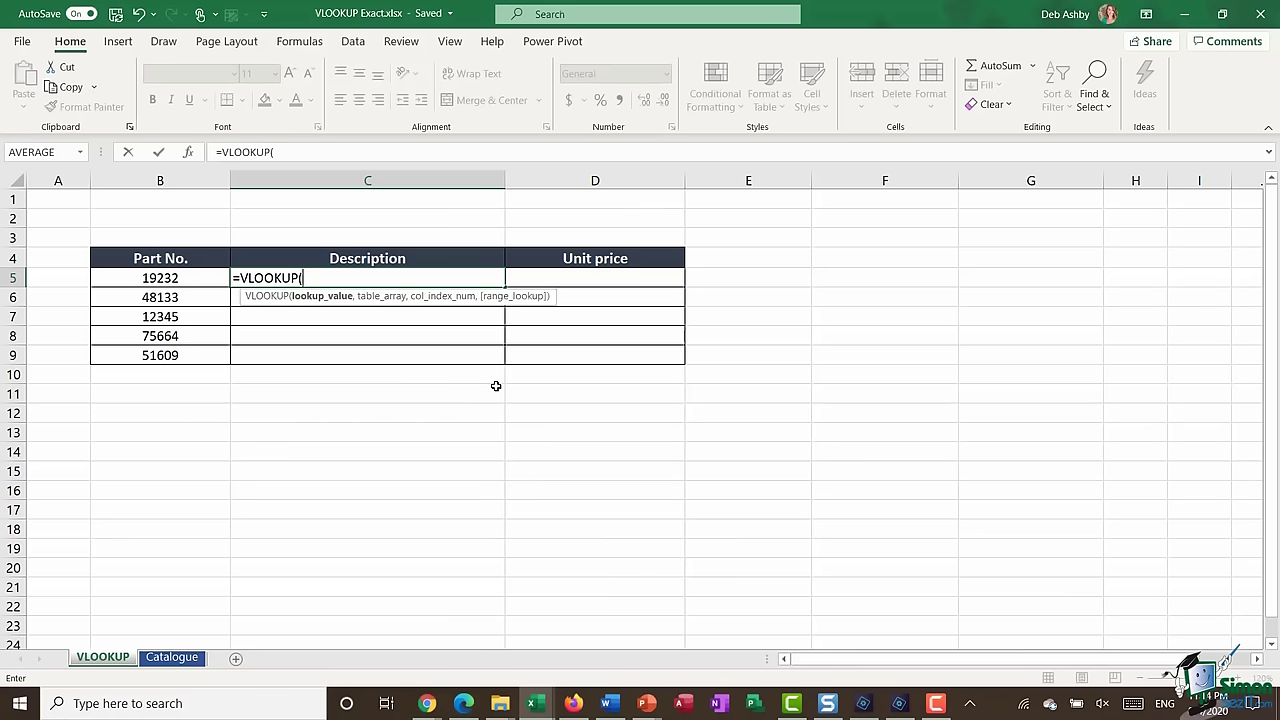
click(199, 280)
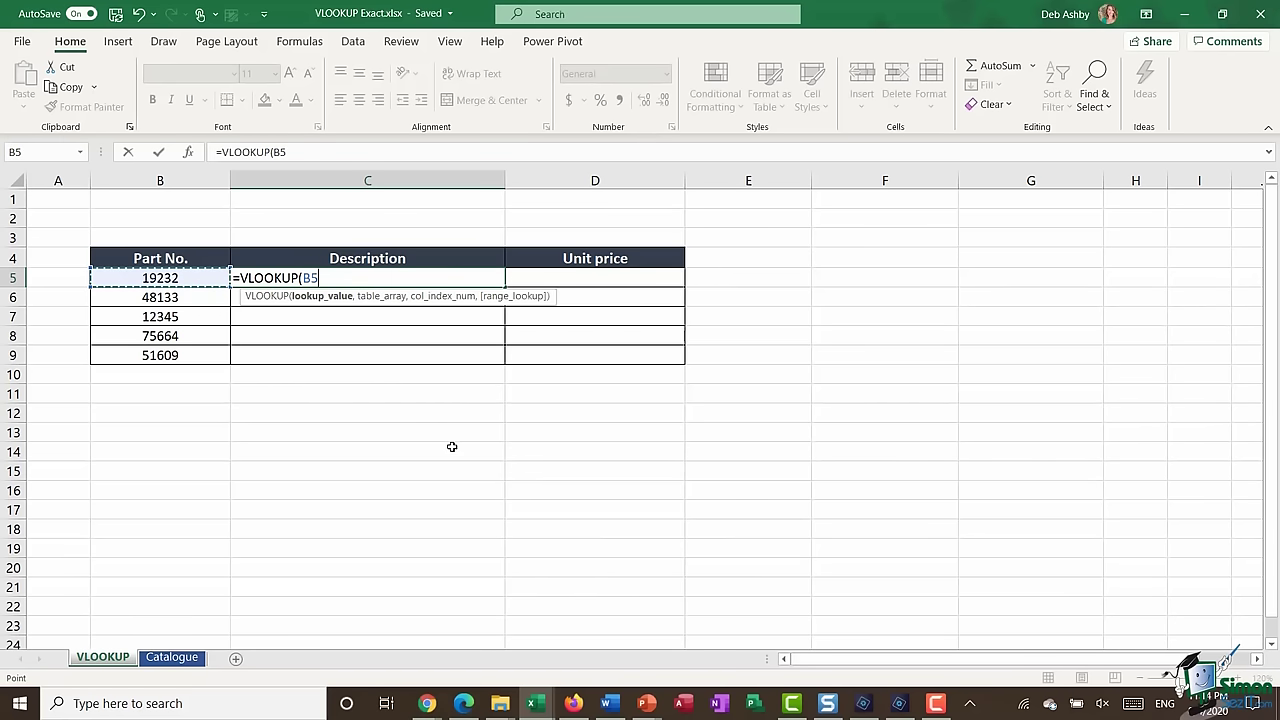
text(,)
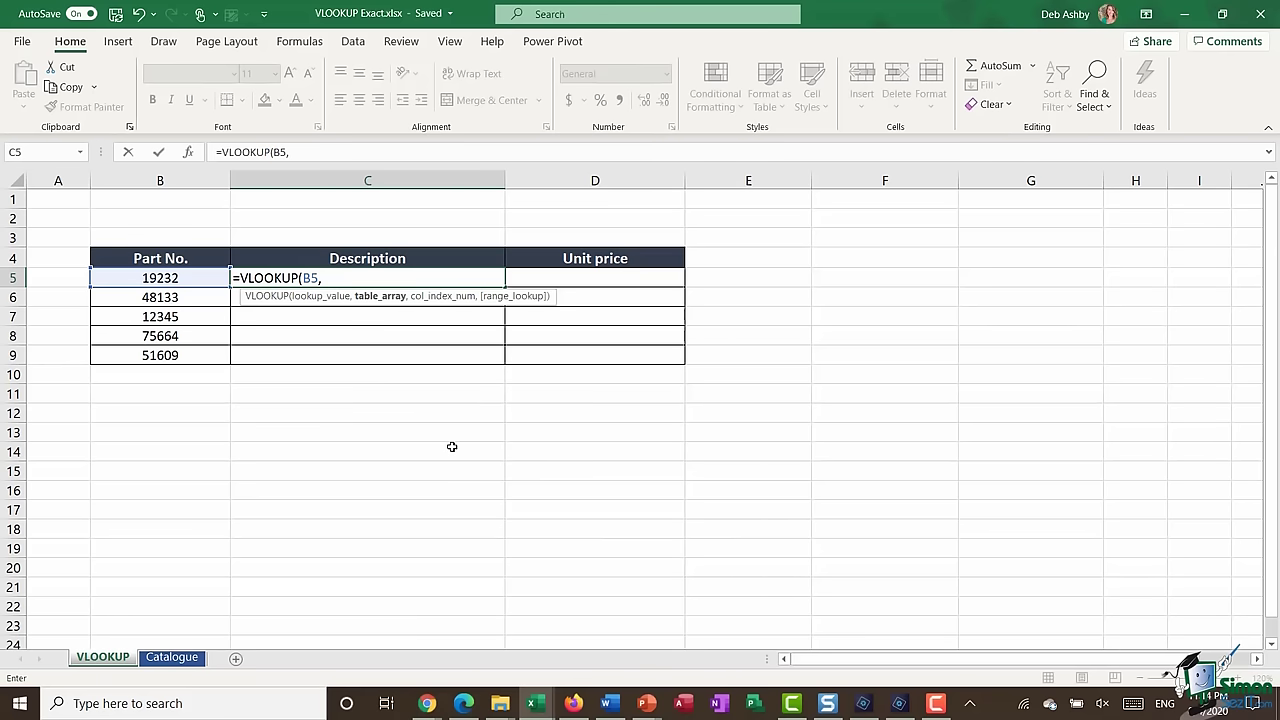
- Add Catalogue!A1:C85 as the table argument, giving =VLOOKUP(B5,Catalogue!A1:C85,
click(172, 658)
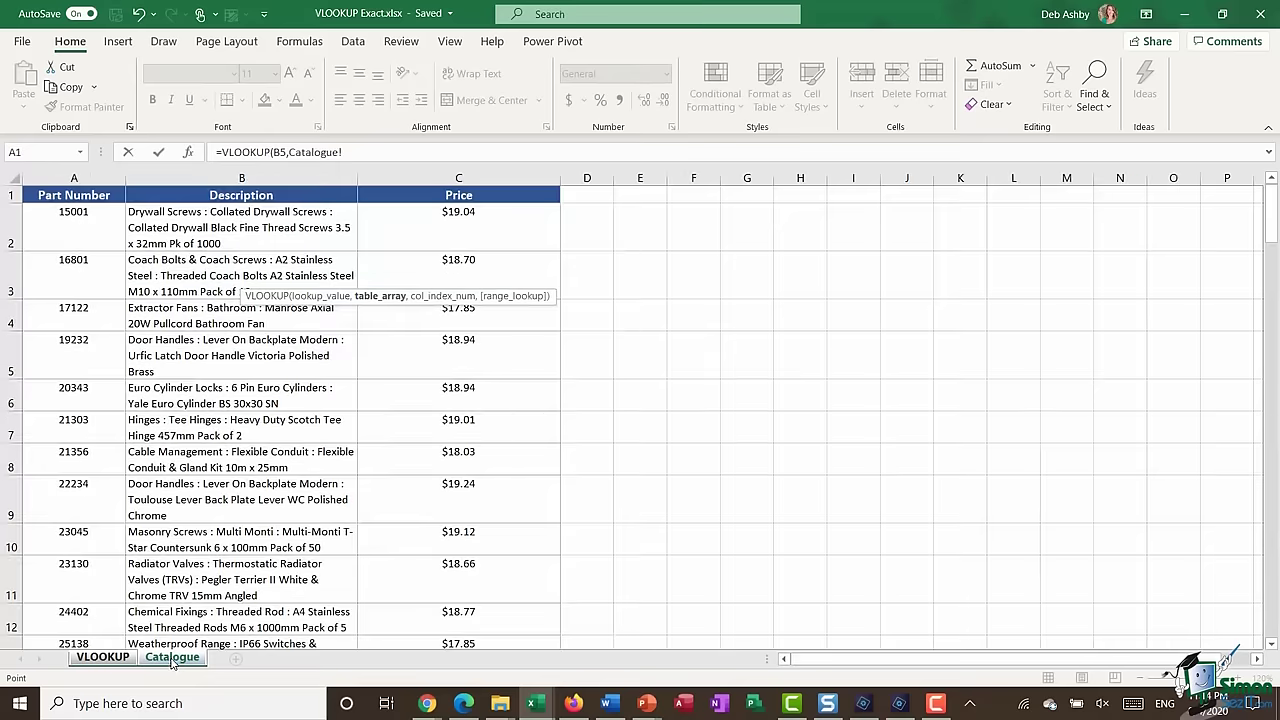
drag(73, 195, 520, 580)
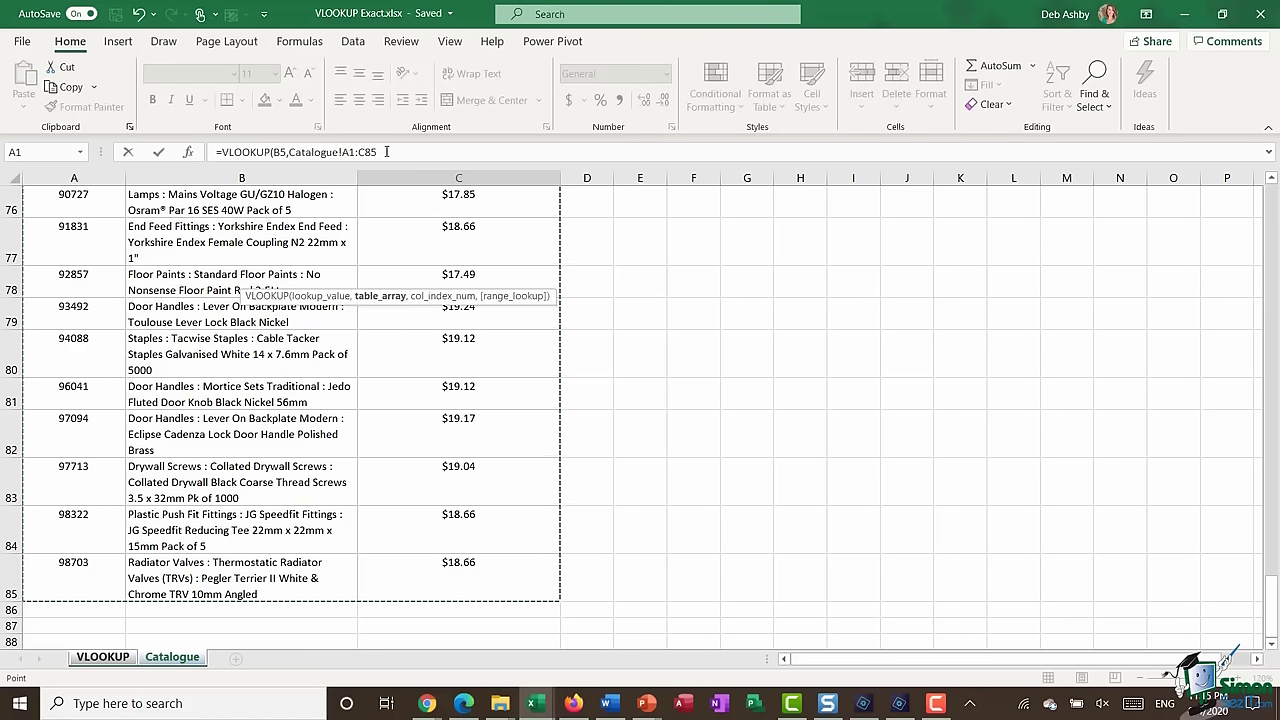
click(474, 150)
text(,)
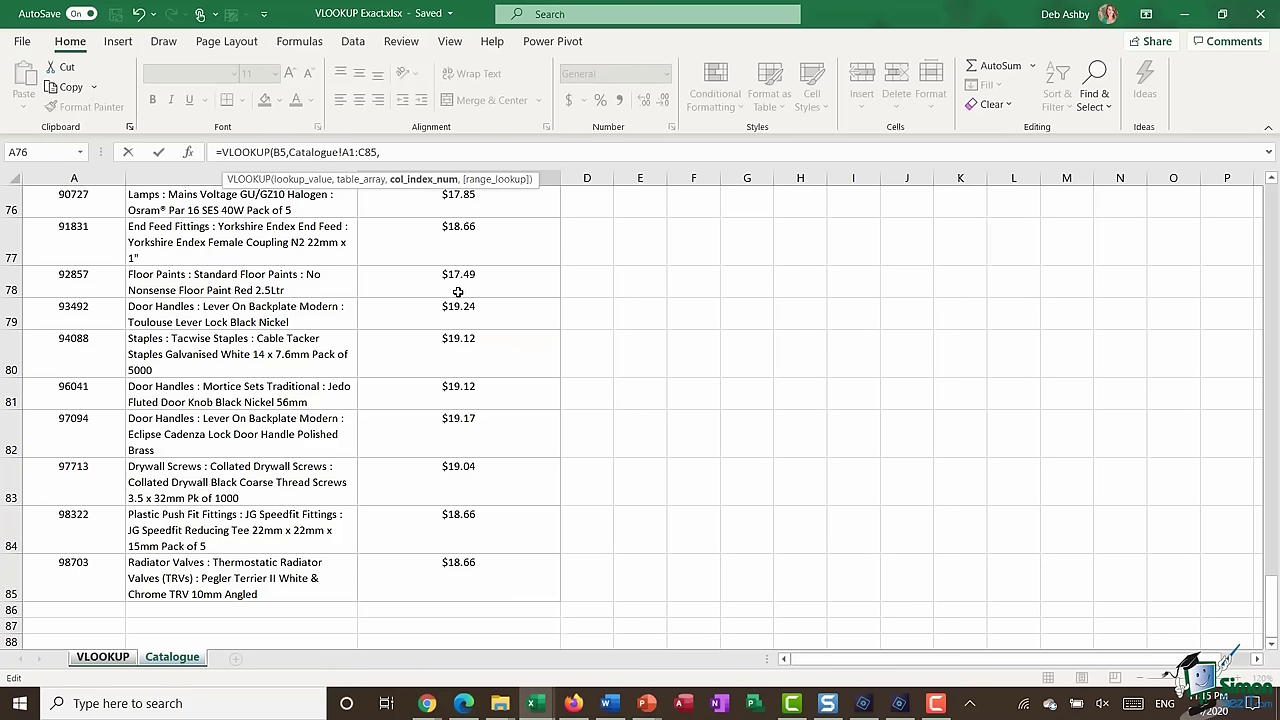
scroll(445, 292, up, 20)
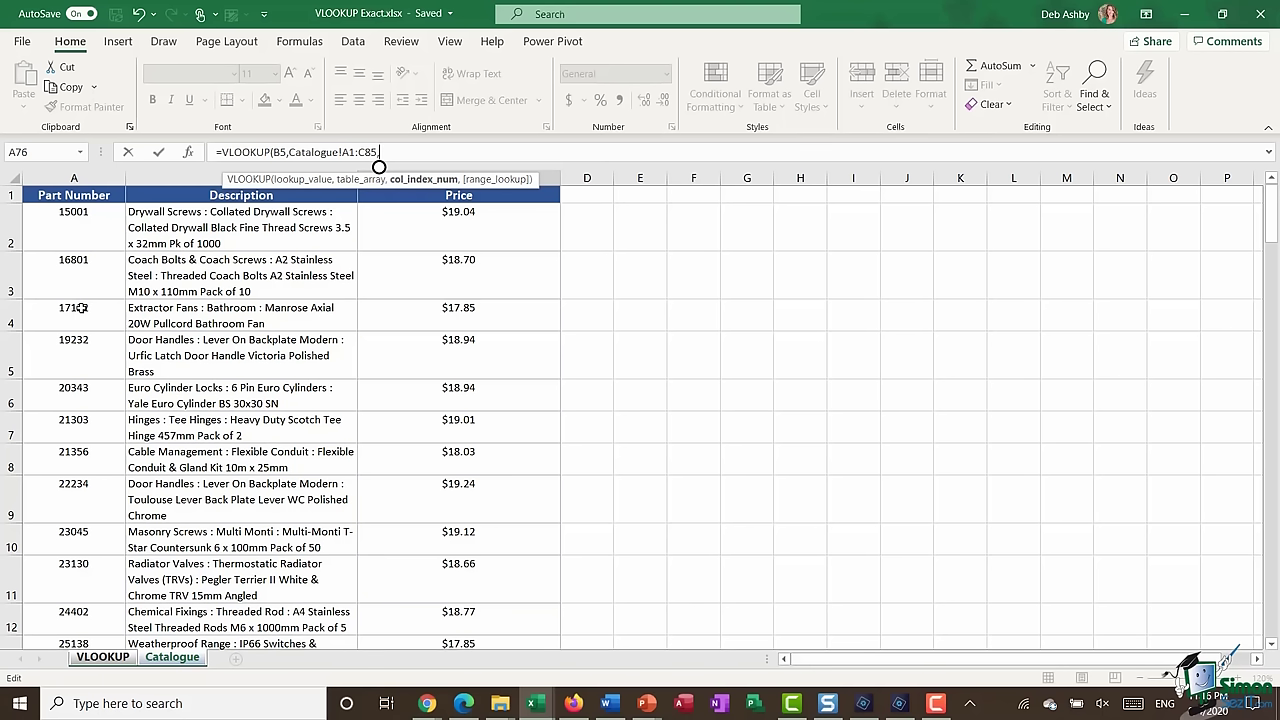
- Complete C5 as =VLOOKUP(B5,Catalogue!A1:C85,2,FALSE) so it returns the Door Handles description
text(2,)
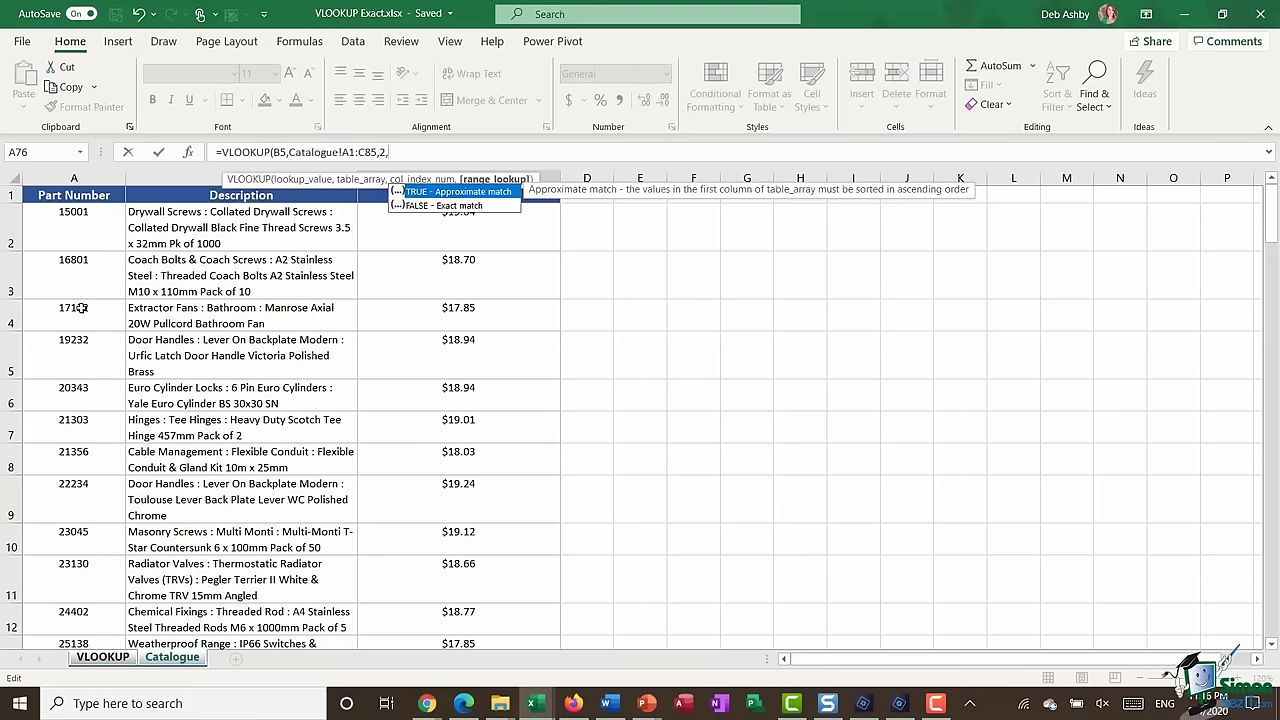
text(FALSE))
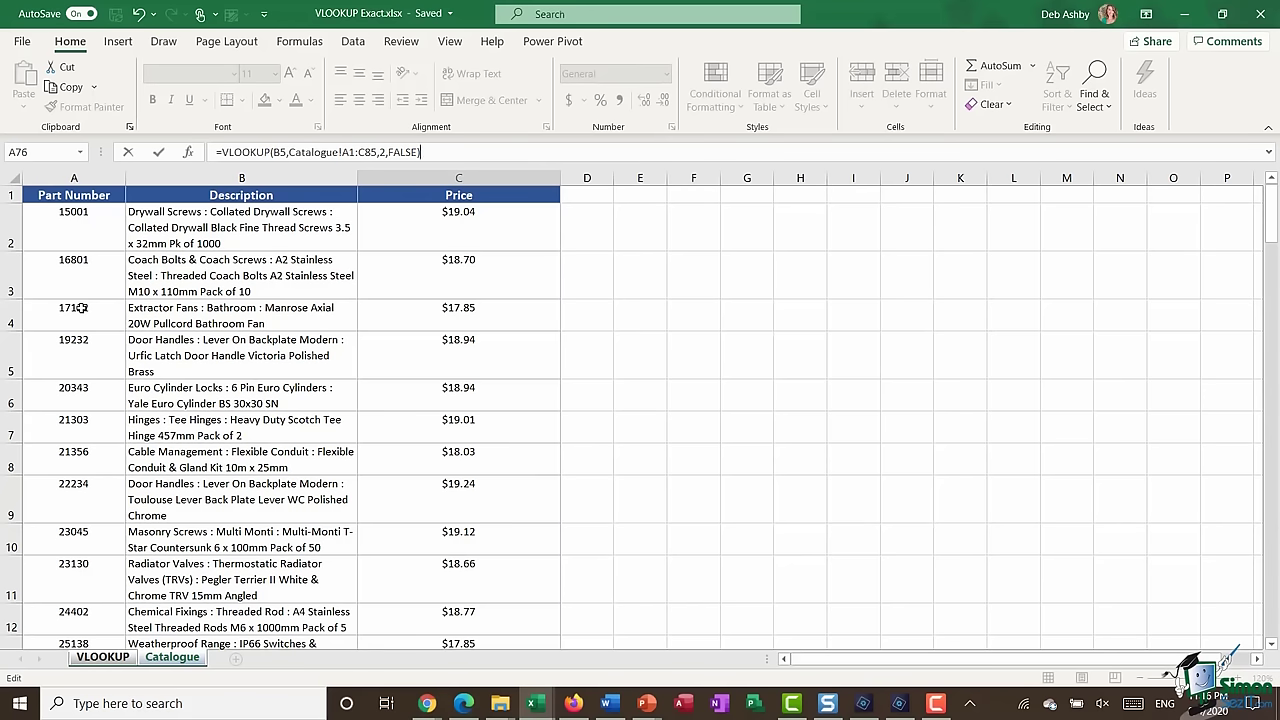
key(Return)
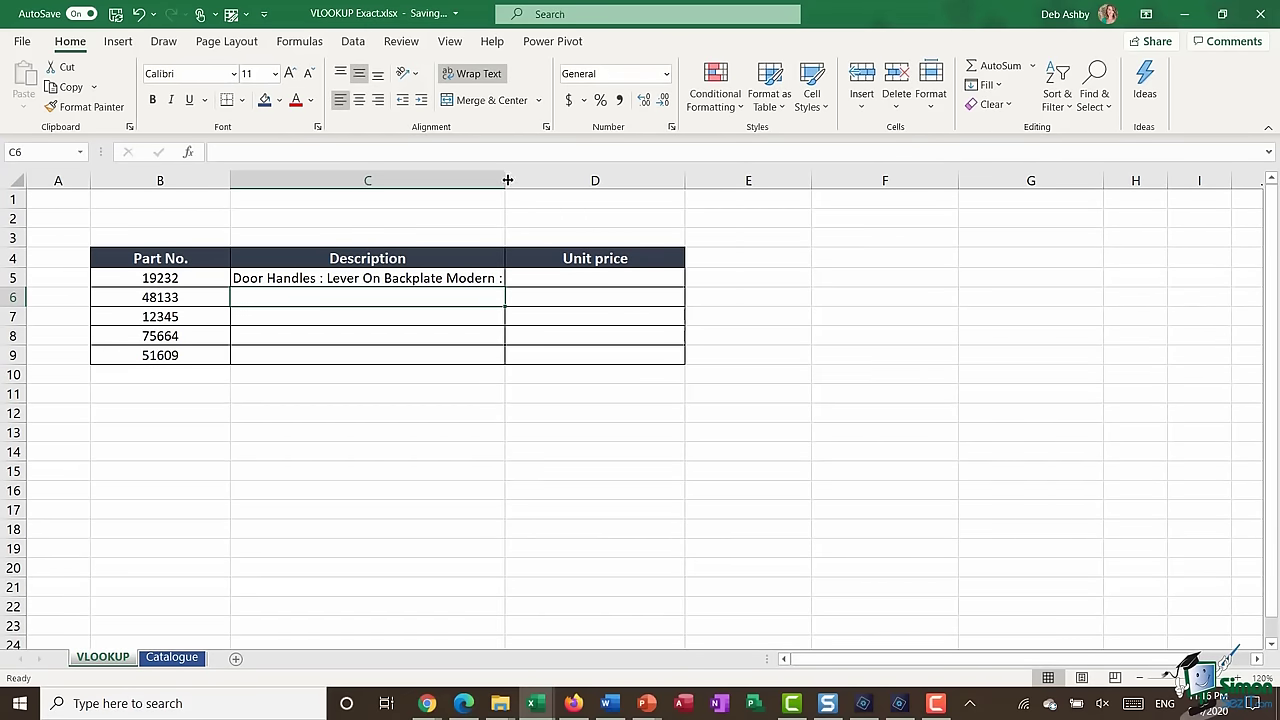
- Autofit row 5's height and copy part number 19232 from B5
double_click(12, 287)
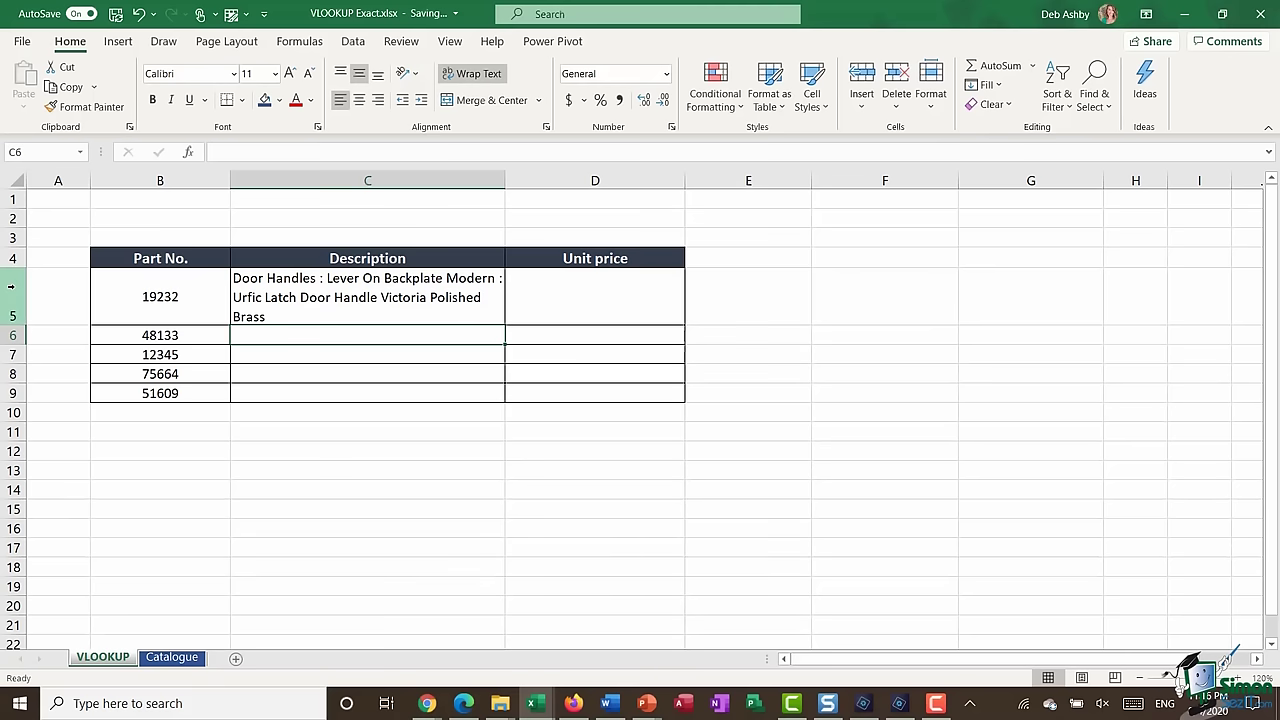
click(160, 297)
double_click(160, 297)
double_click(160, 297)
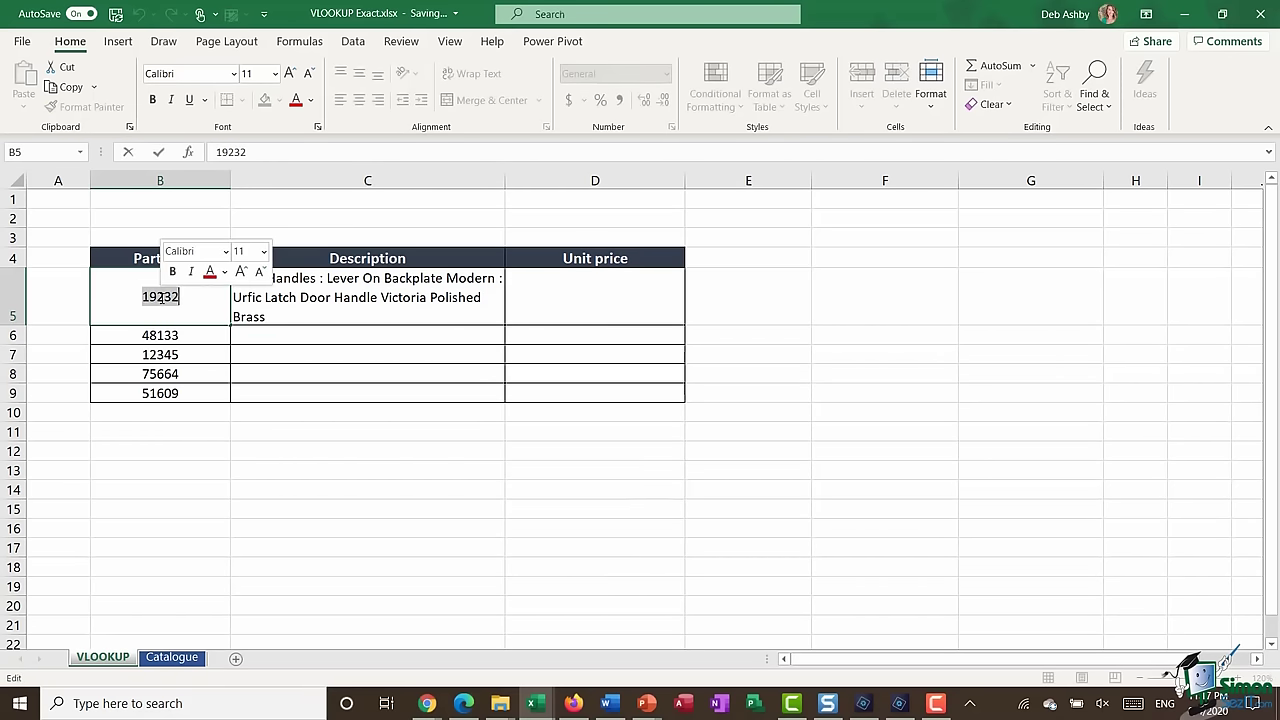
key(ctrl+c)
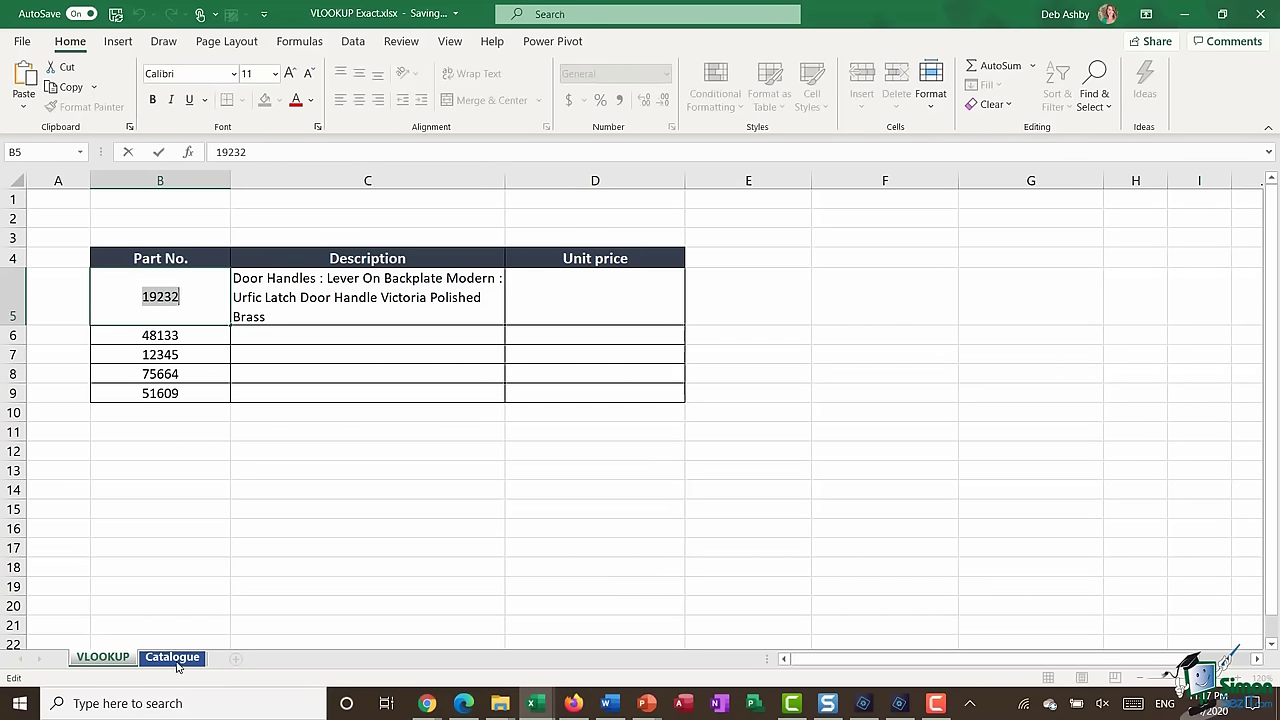
- Find 19232 on the Catalogue sheet to confirm its Door Handles description, then return to VLOOKUP
click(172, 657)
click(103, 327)
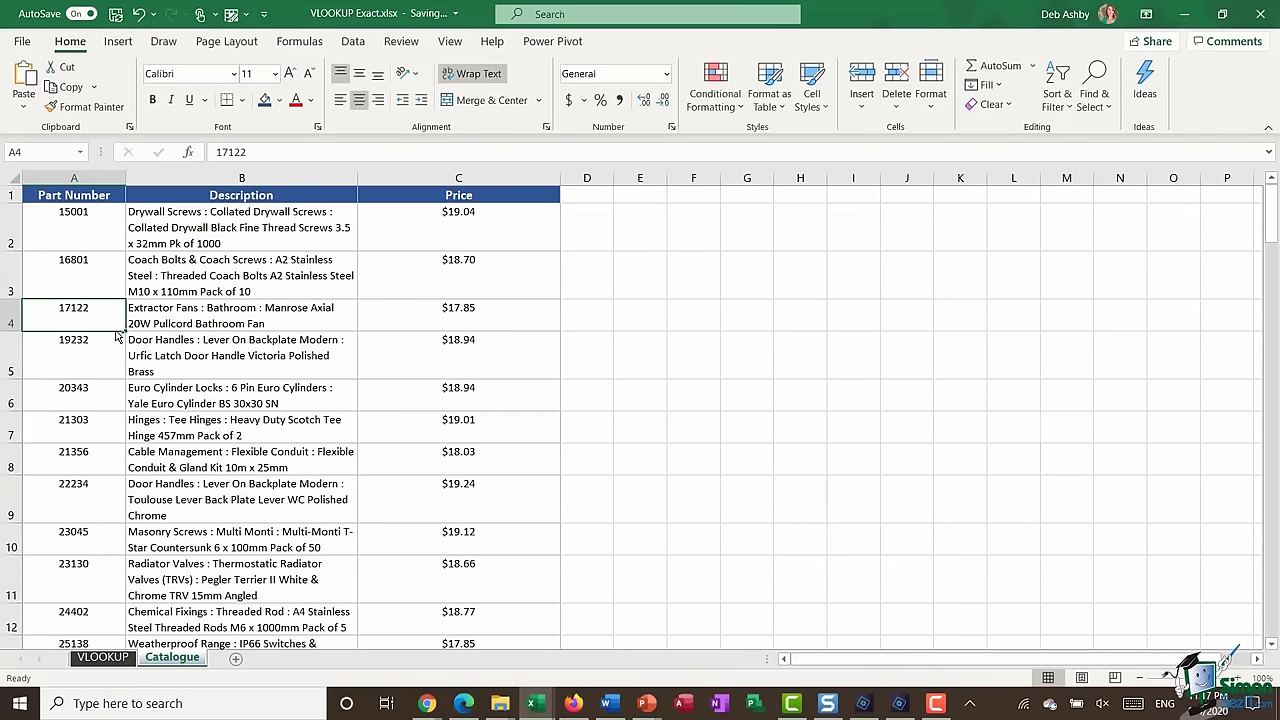
key(ctrl+f)
key(ctrl+v)
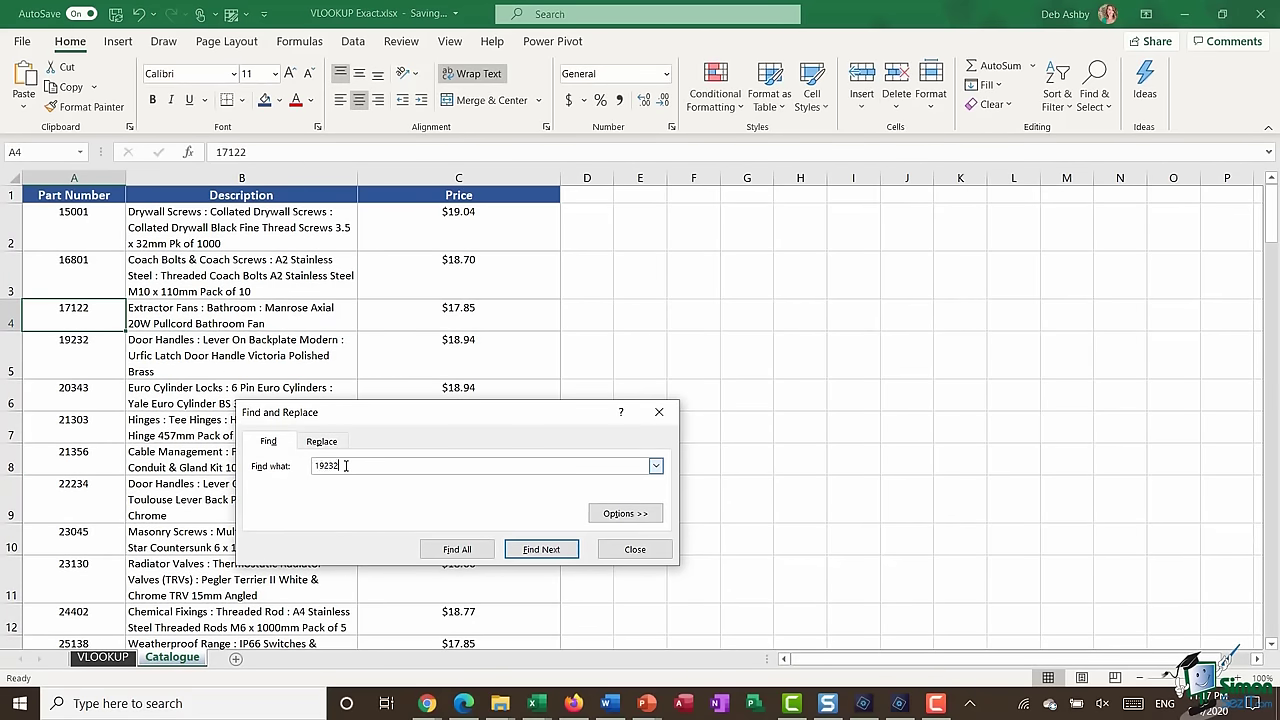
click(547, 551)
click(650, 553)
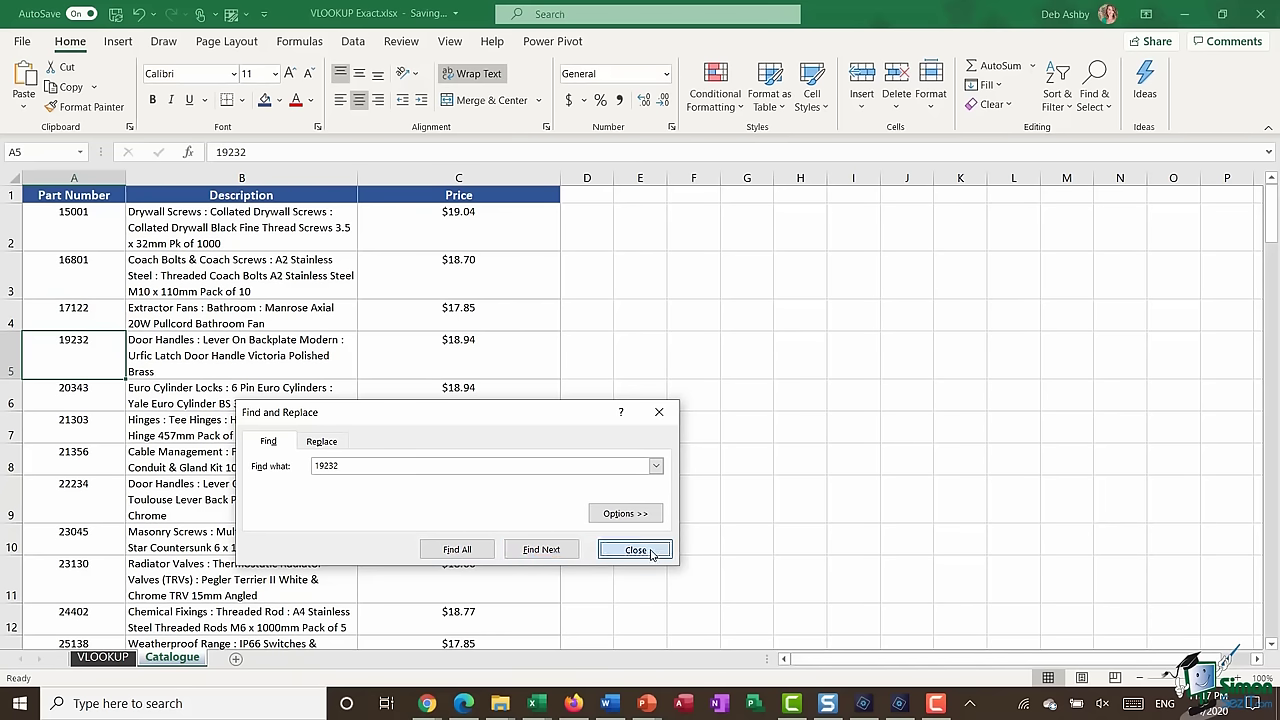
click(235, 362)
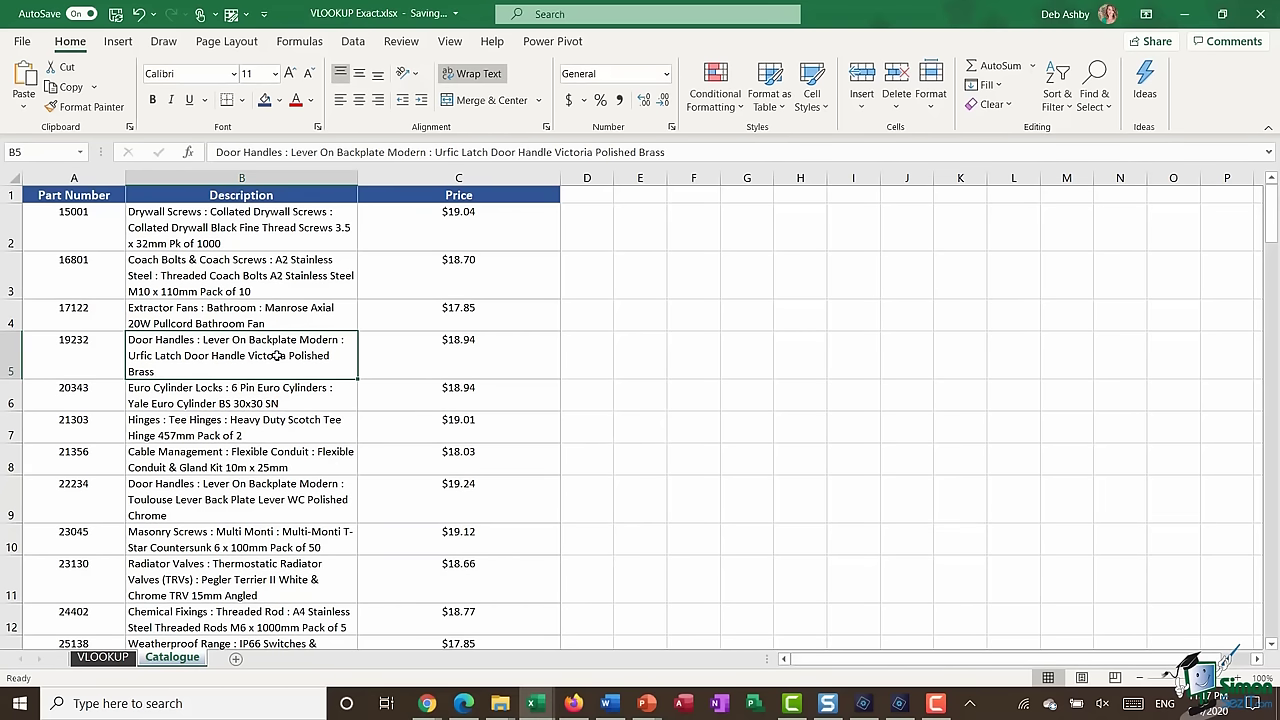
click(103, 658)
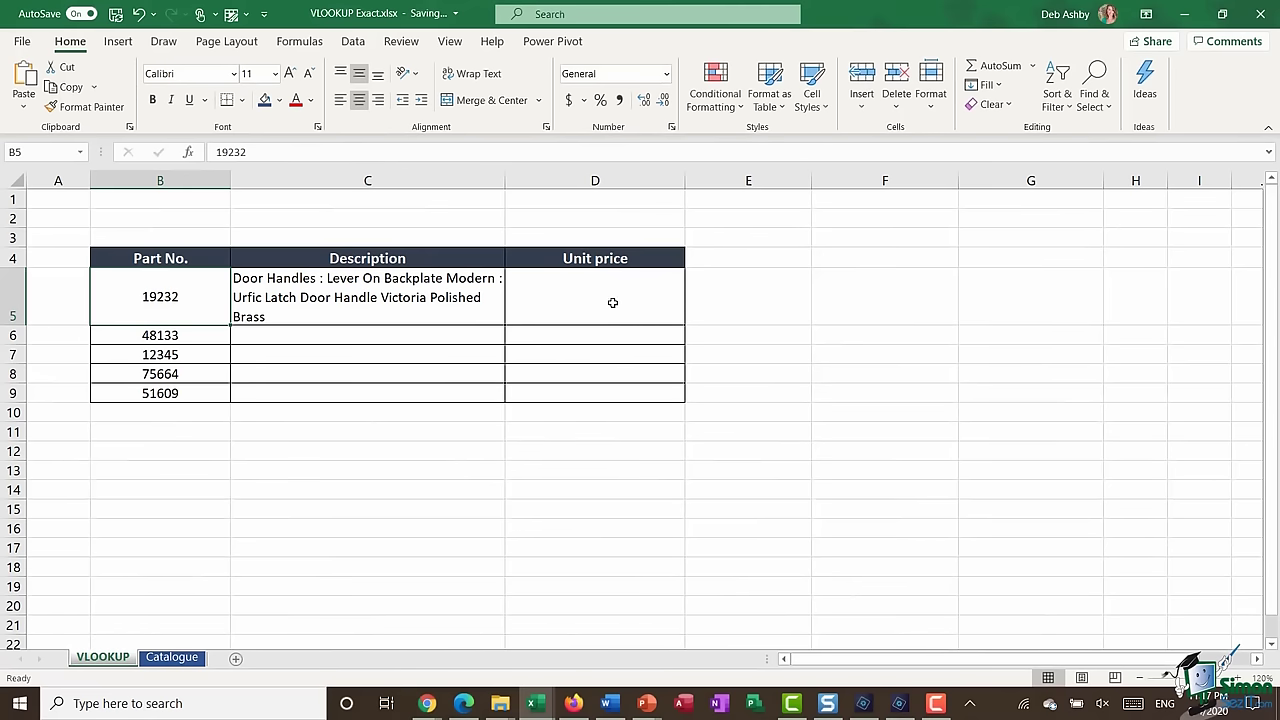
click(612, 302)
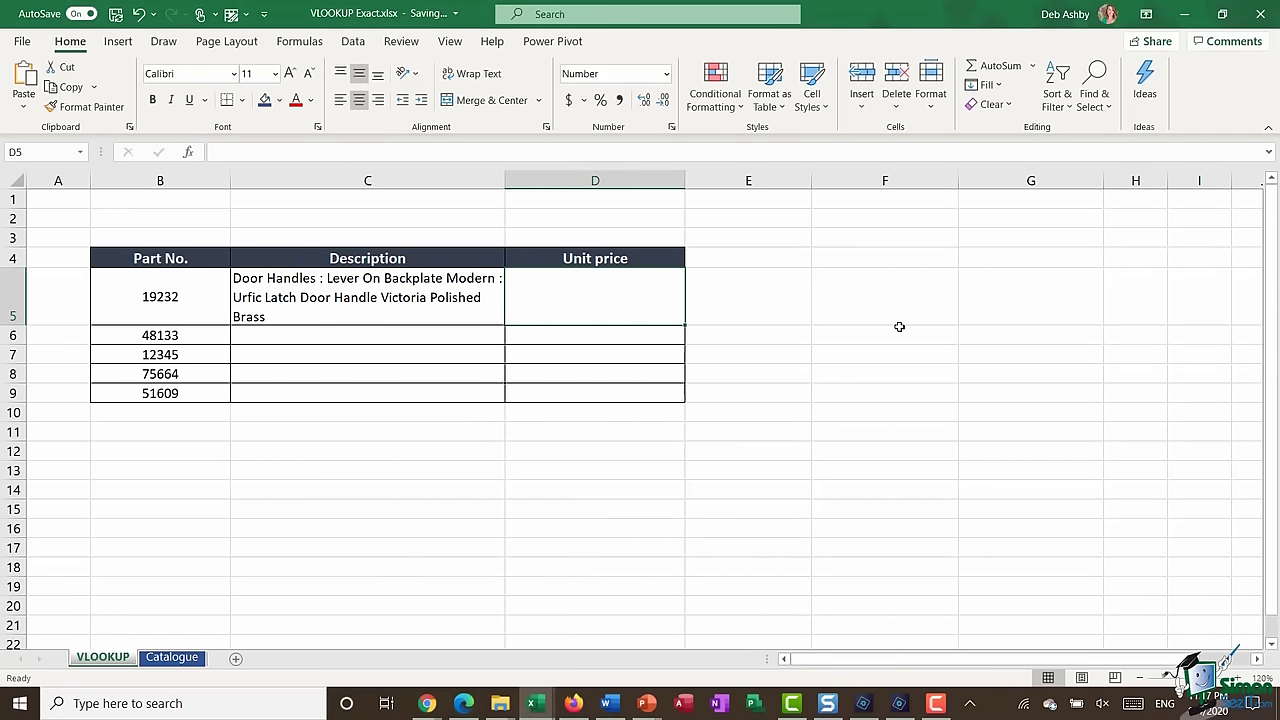
- Enter =VLOOKUP(B5,Catalogue!A1:C85,3,0) in D5 so it returns the 18.94 unit price
text(=VLOOKUP)
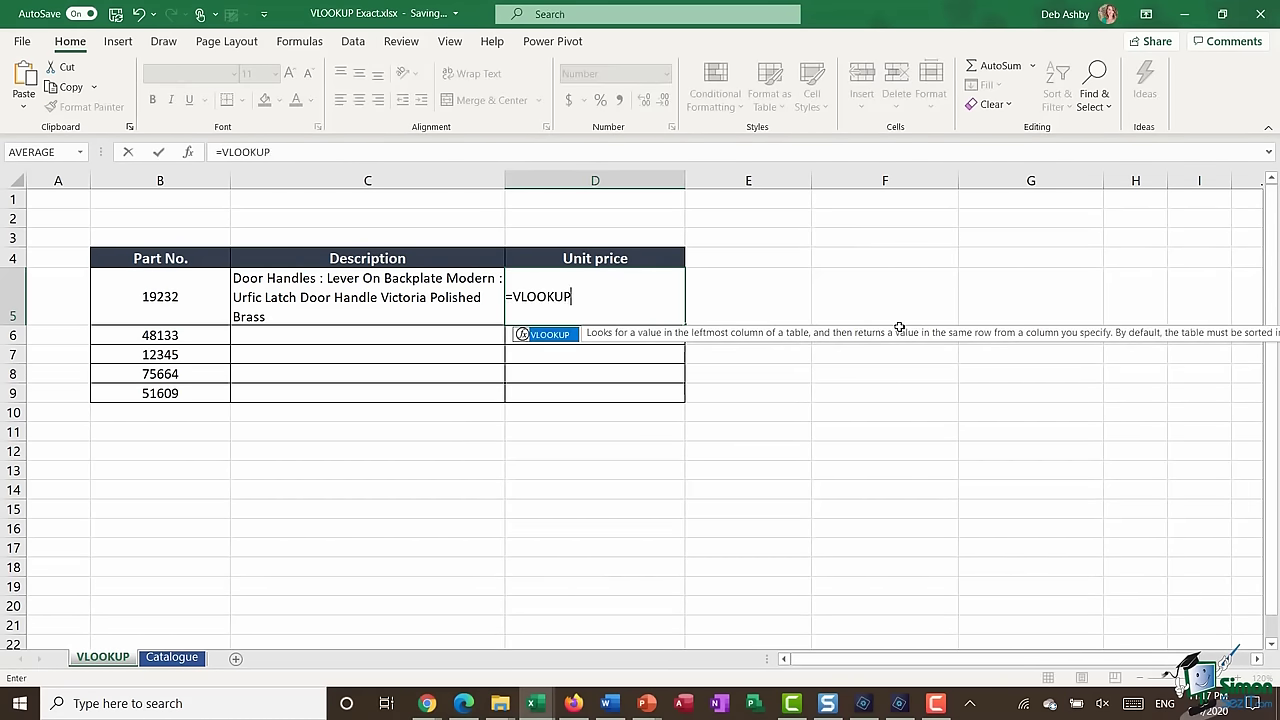
text(()
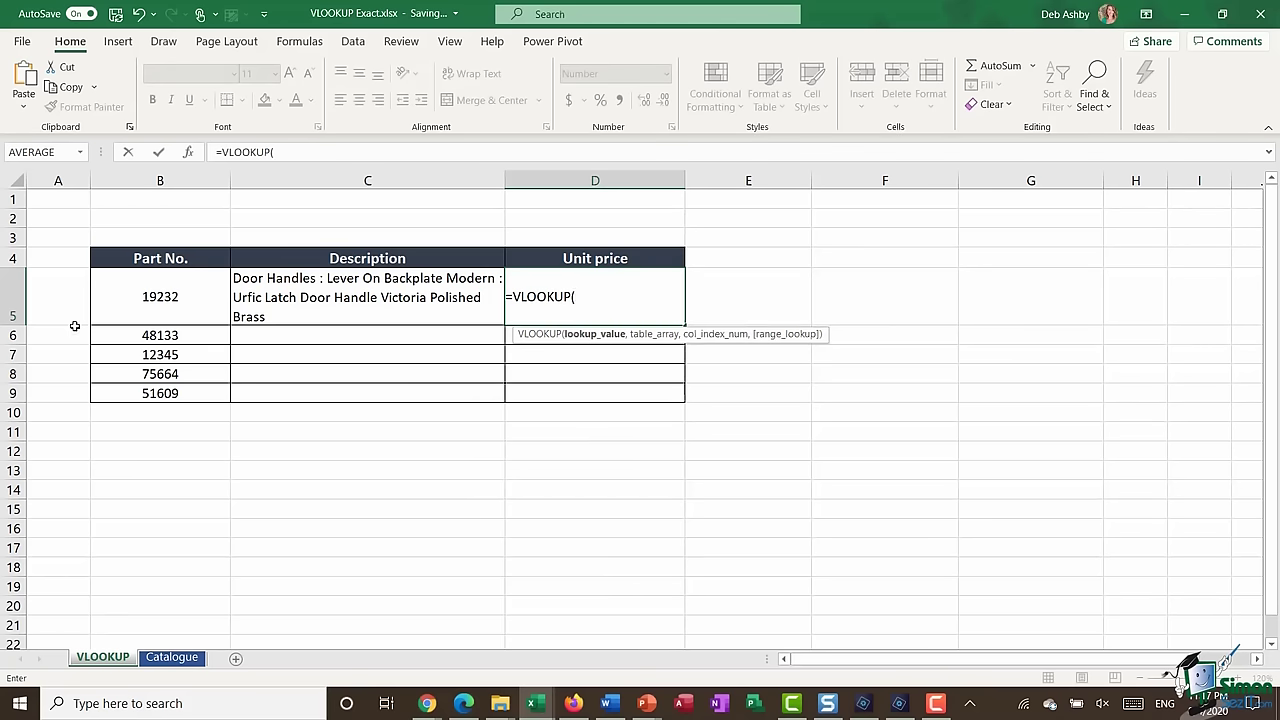
click(188, 315)
text(,)
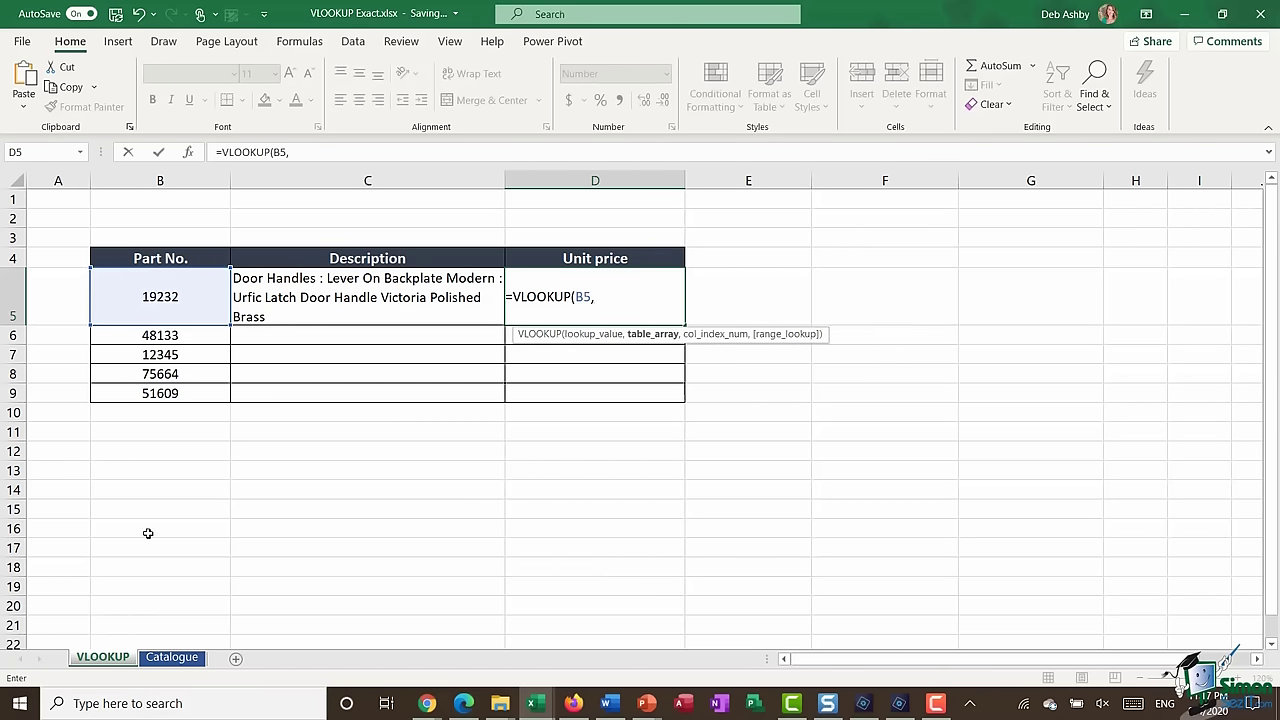
click(172, 657)
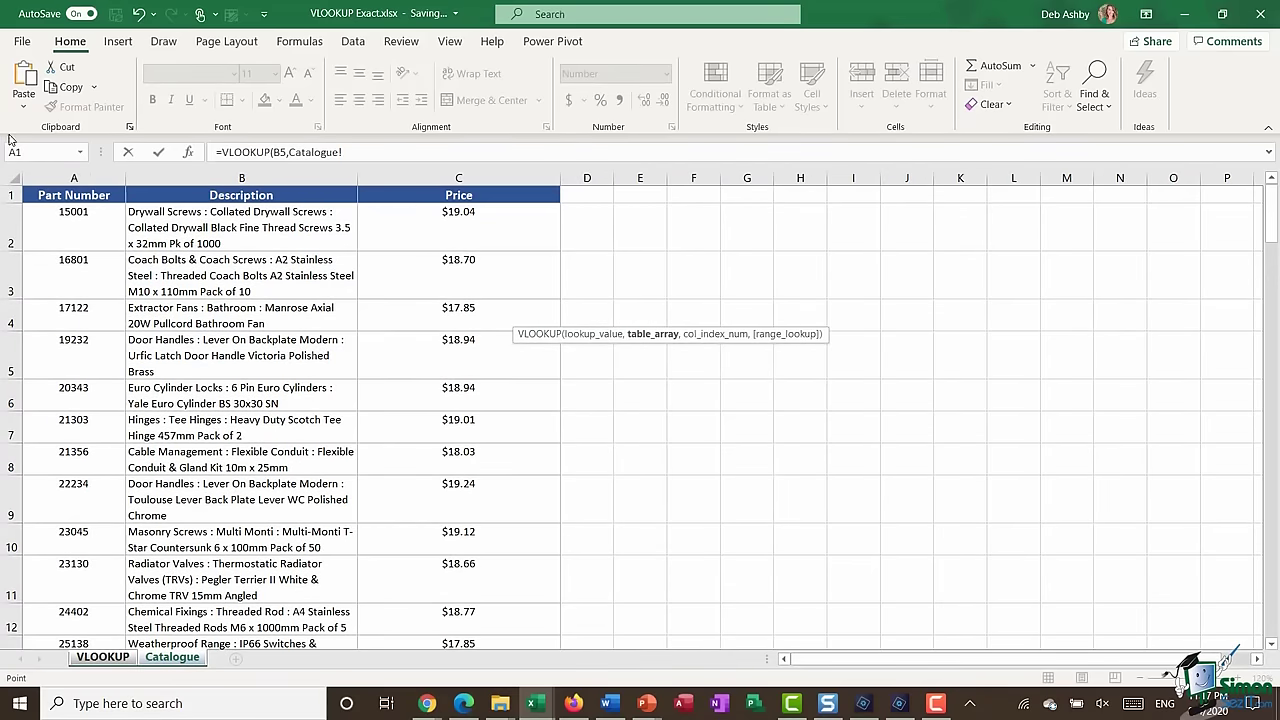
drag(37, 198, 485, 587)
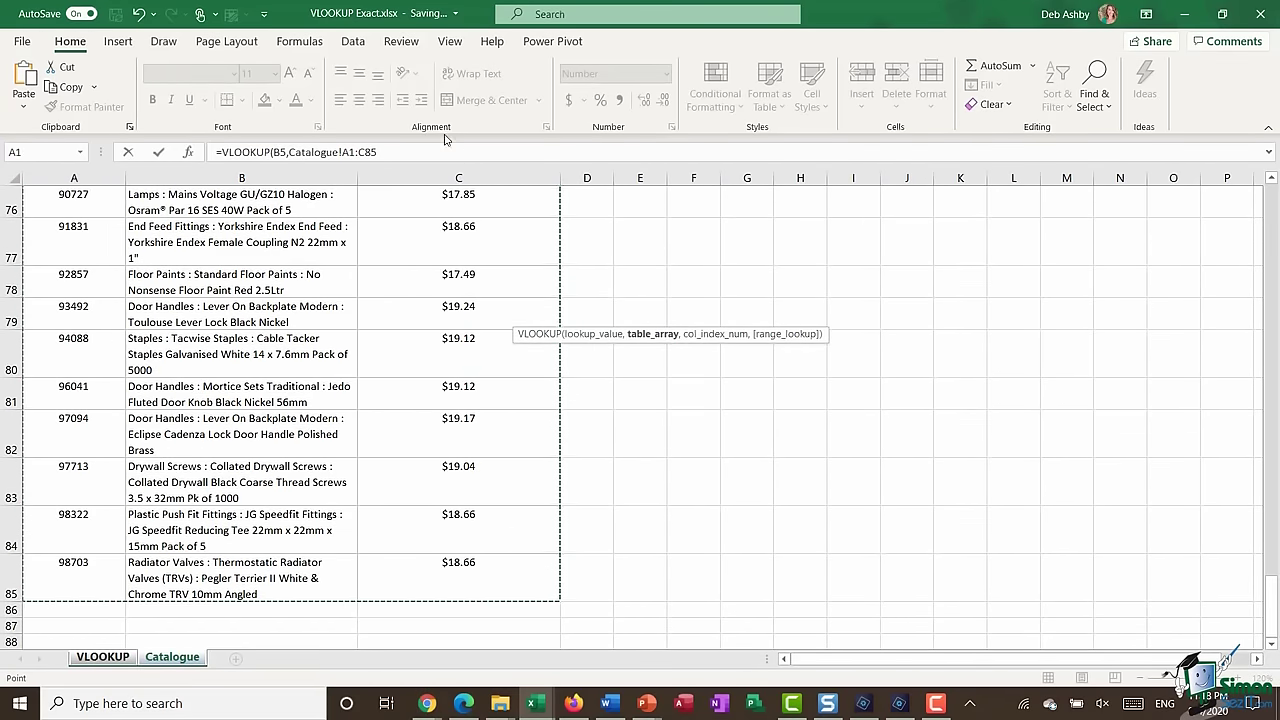
click(465, 150)
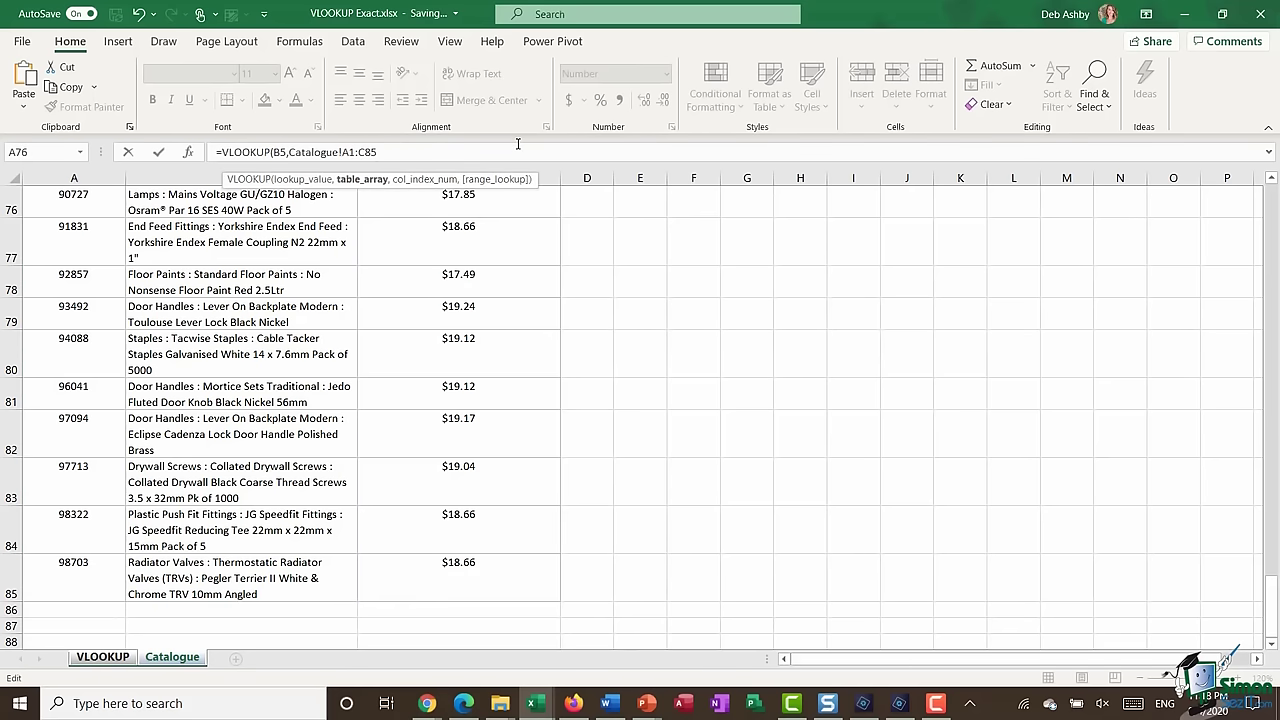
text(,)
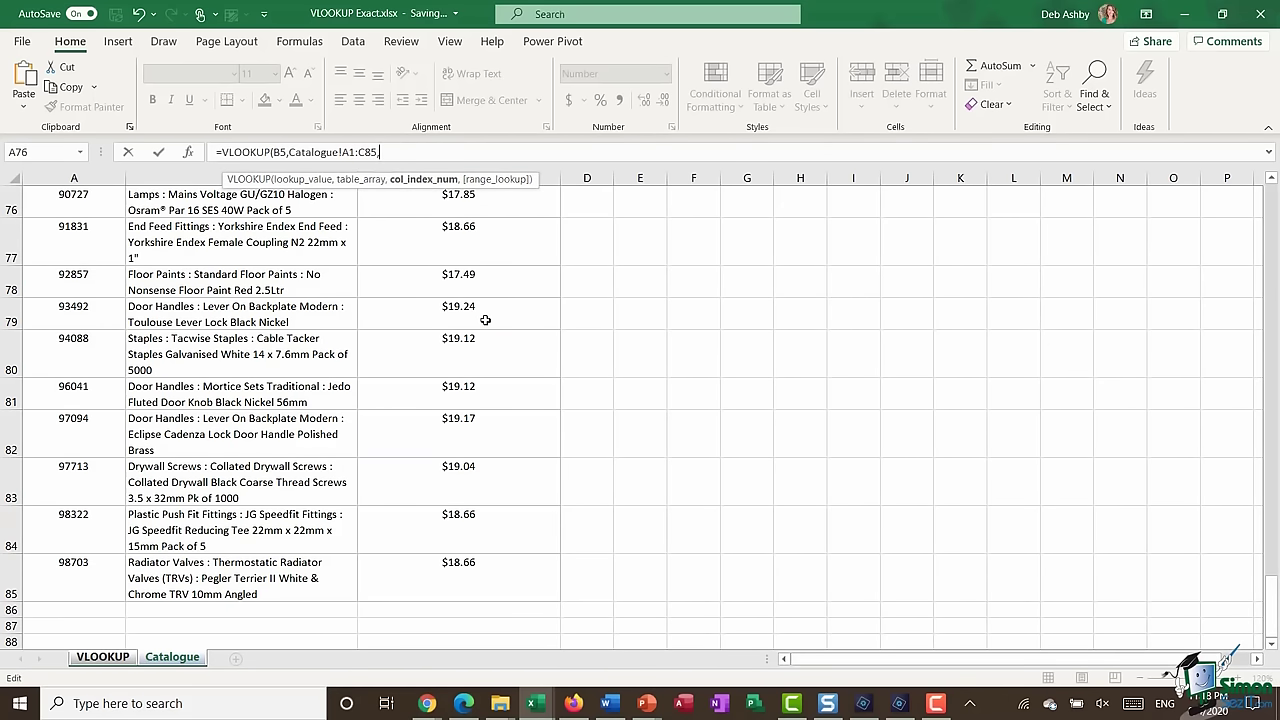
scroll(484, 319, up, 8)
scroll(484, 319, up, 17)
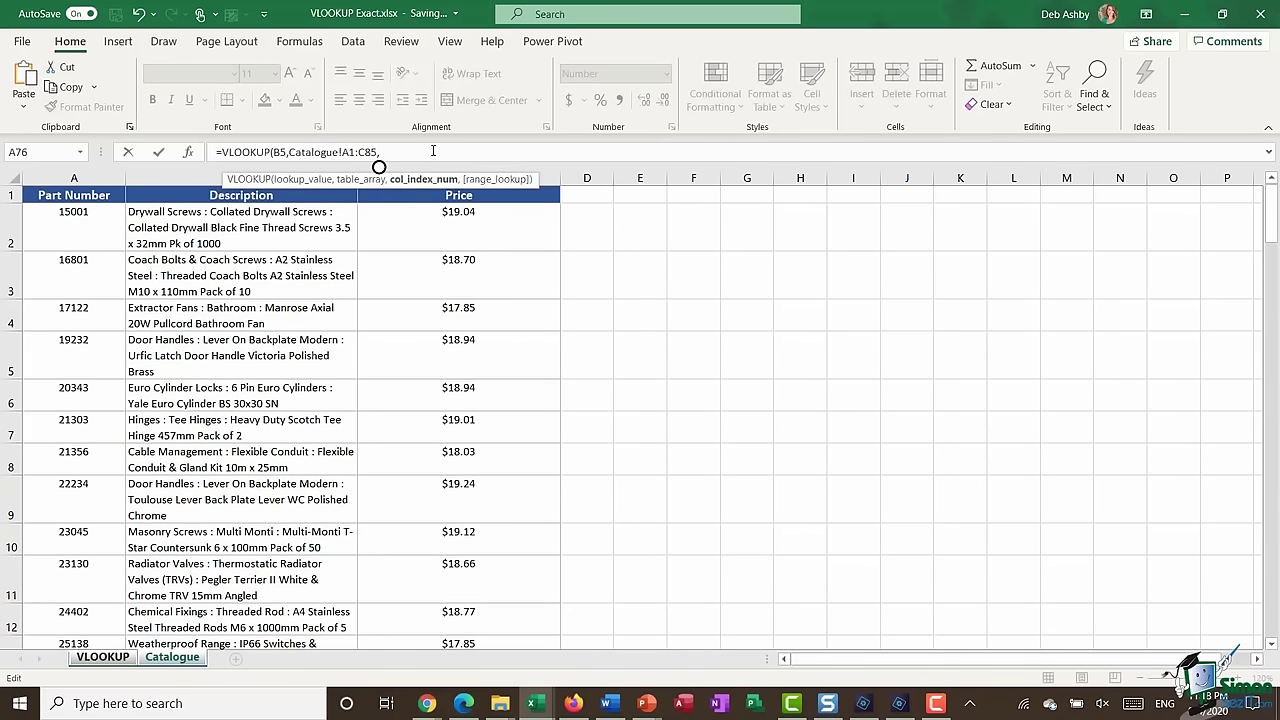
text(3,)
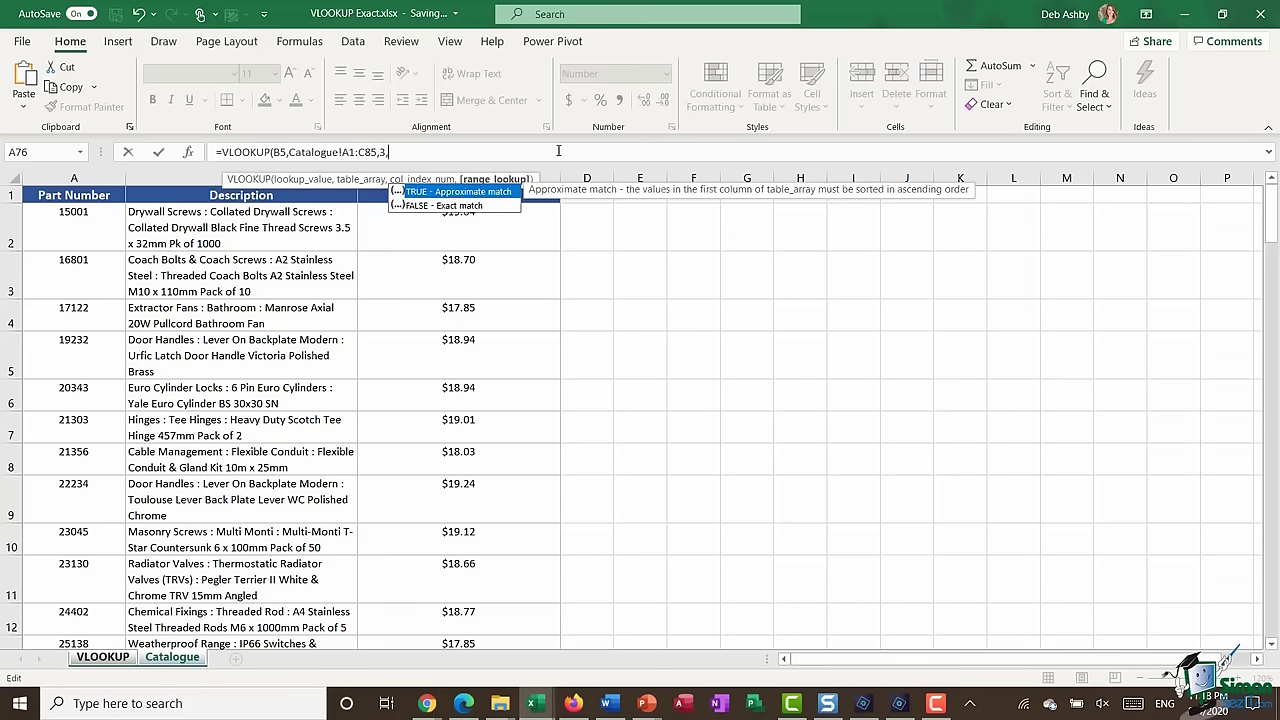
text(0))
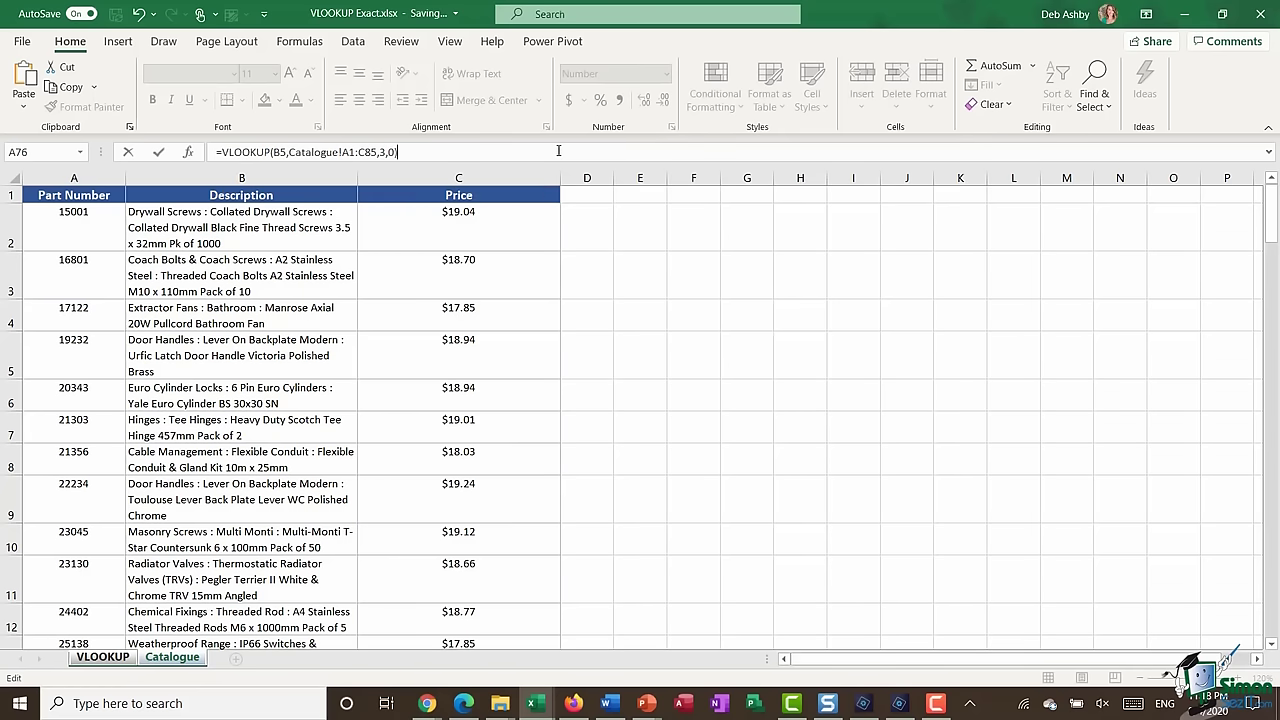
key(Return)
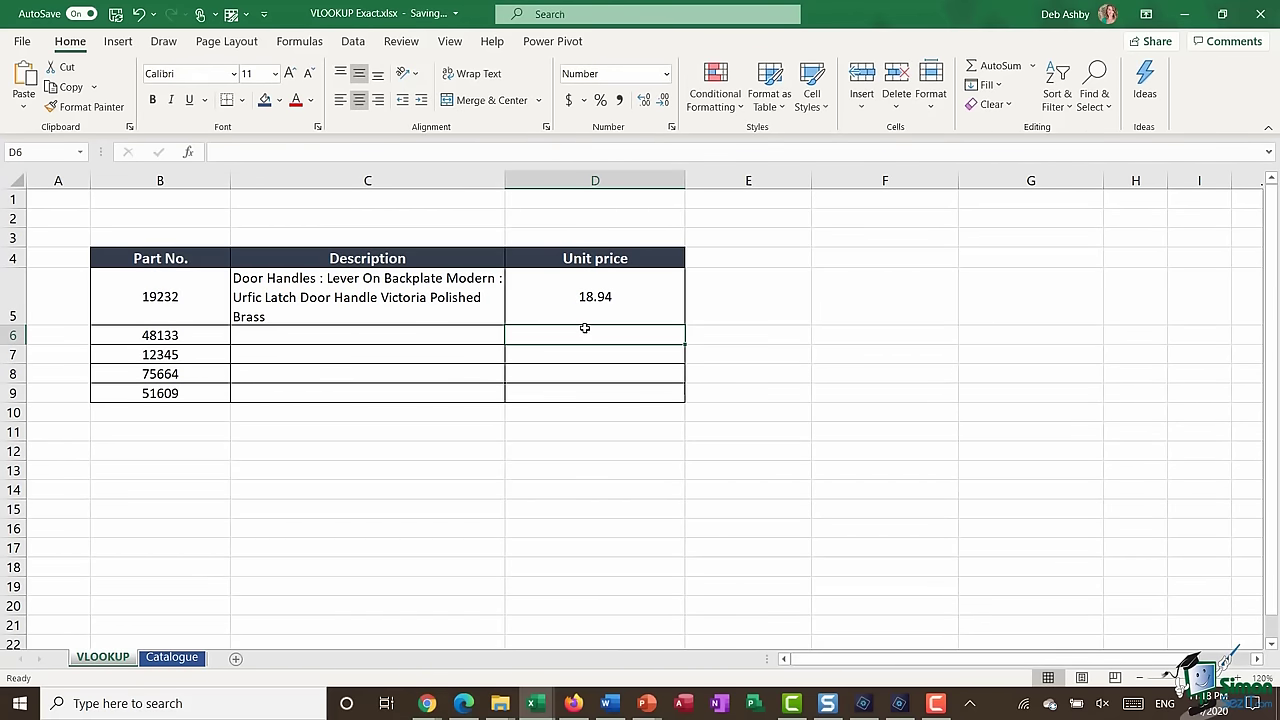
- Compare part 19232's Catalogue price of 18.942 with D5's 18.94 result
click(172, 657)
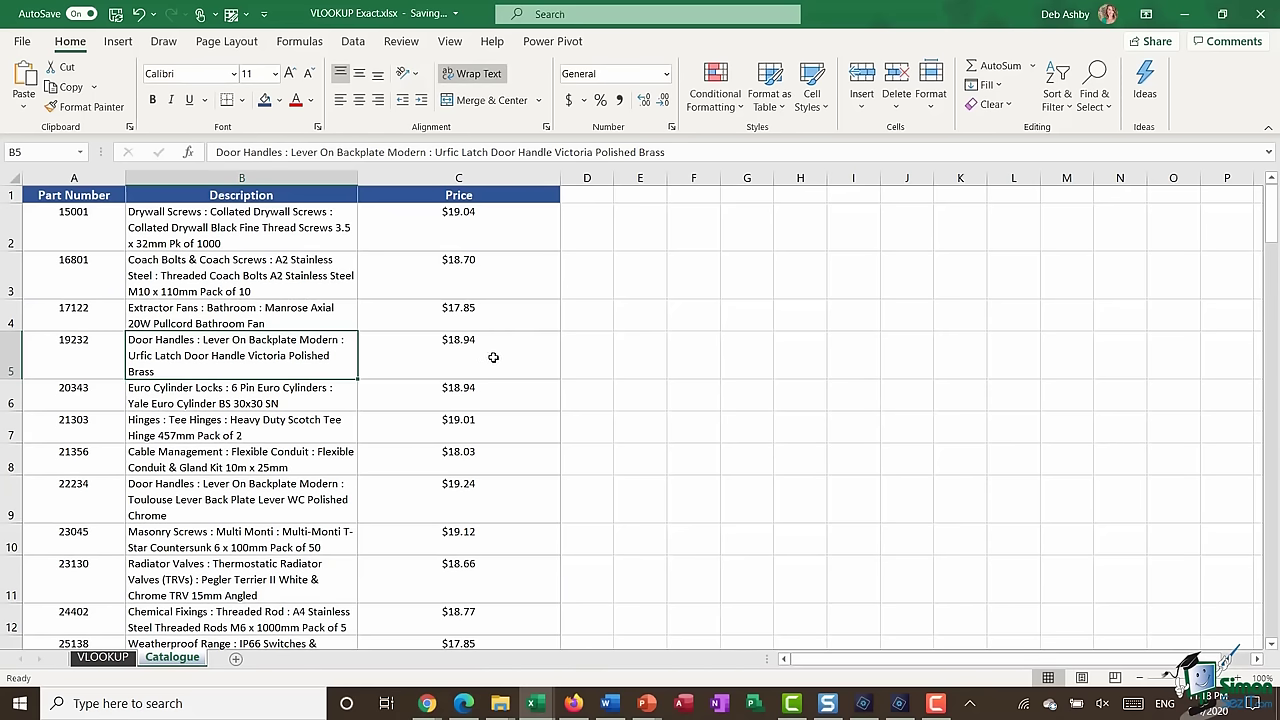
key(Right)
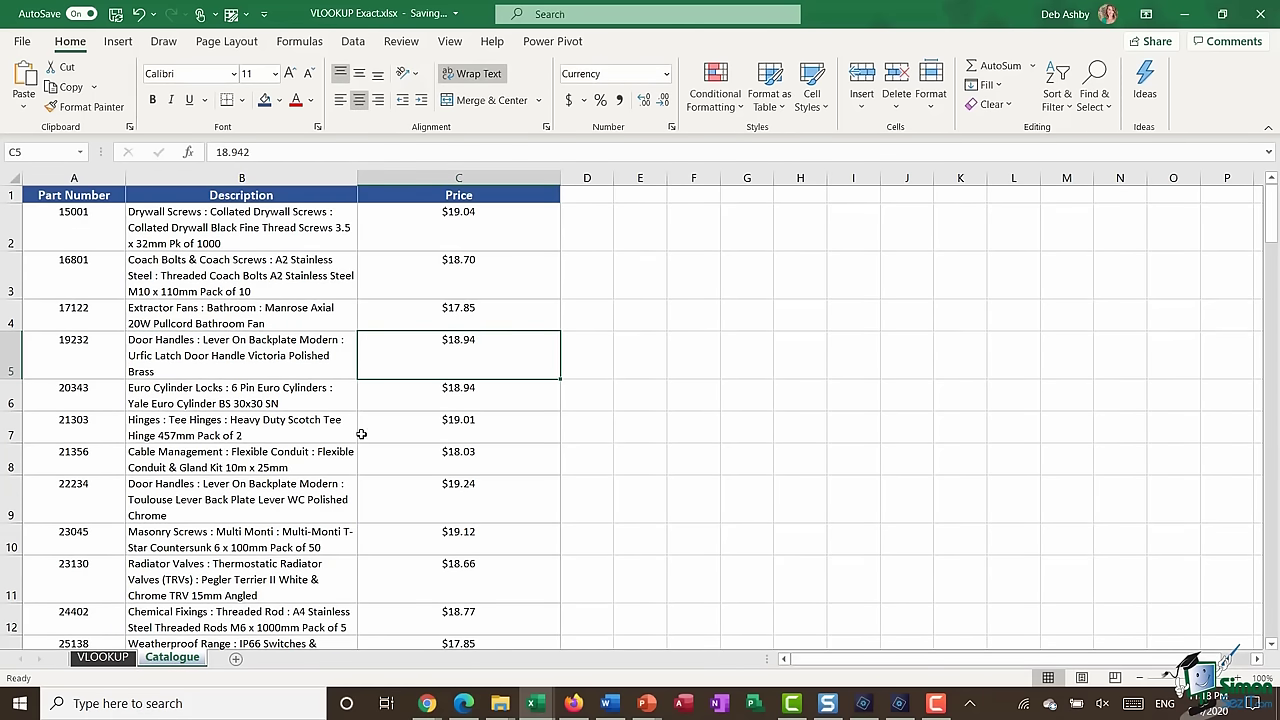
click(103, 657)
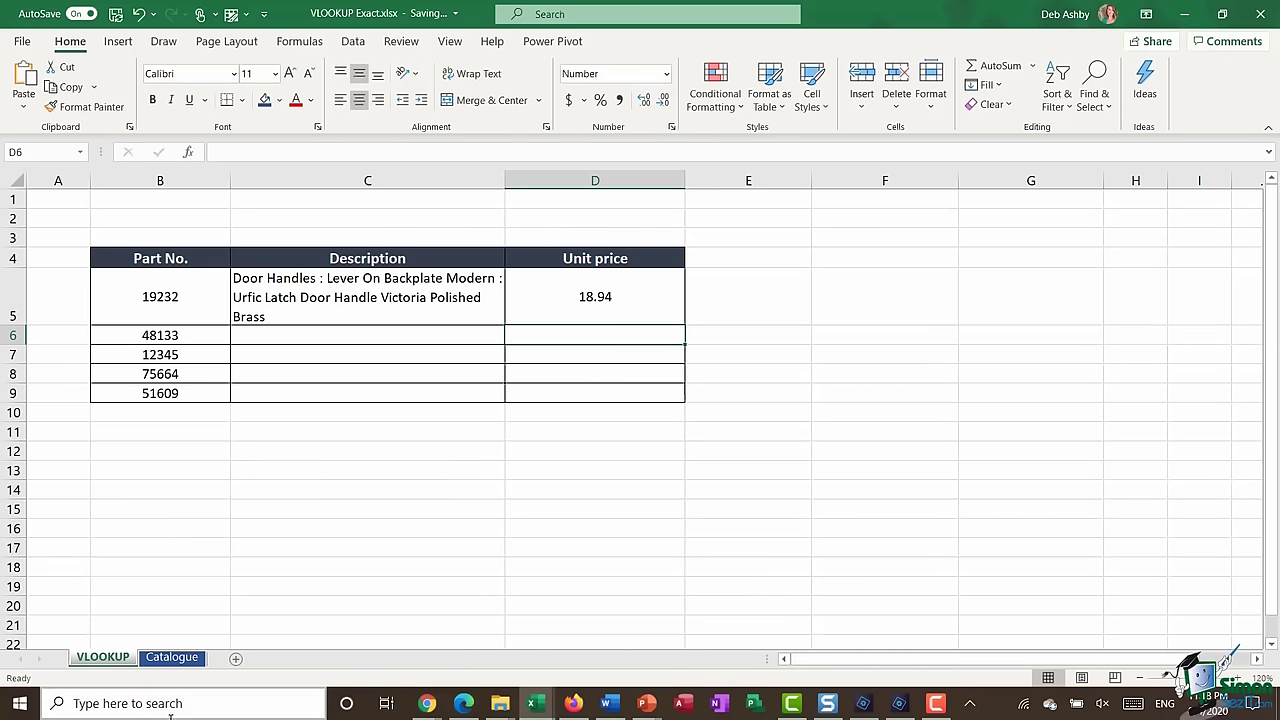
click(172, 657)
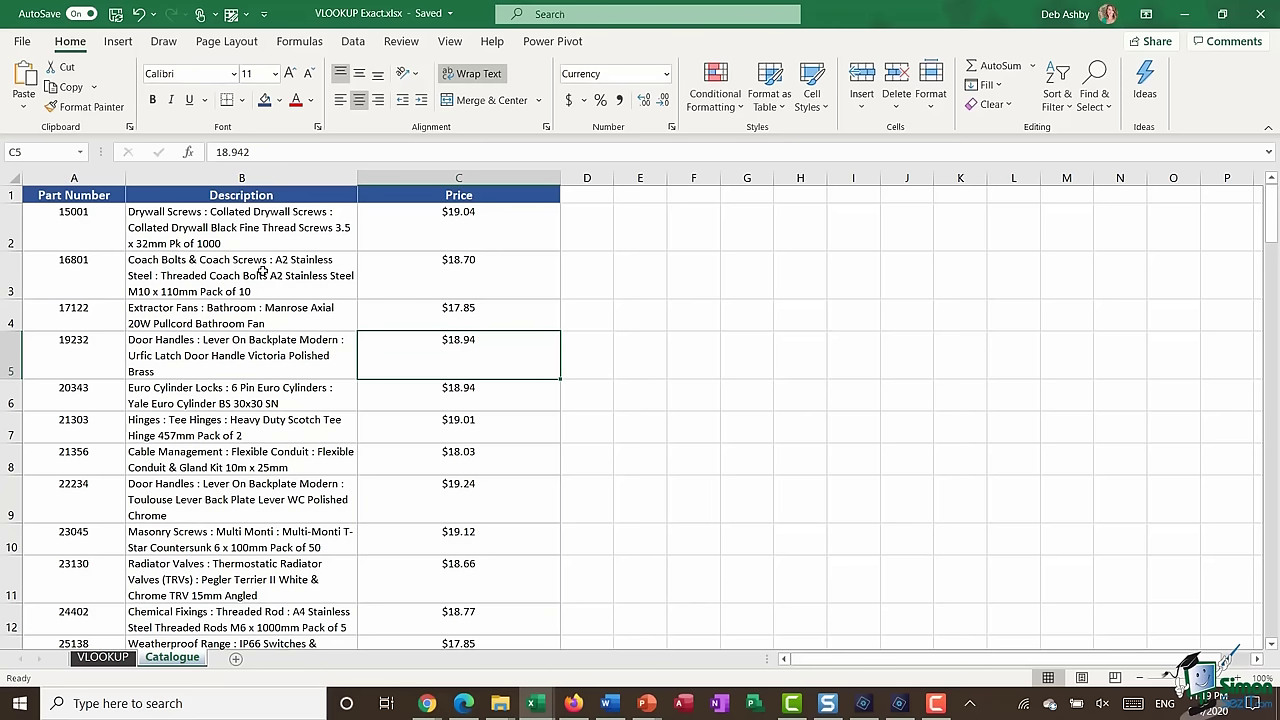
click(262, 271)
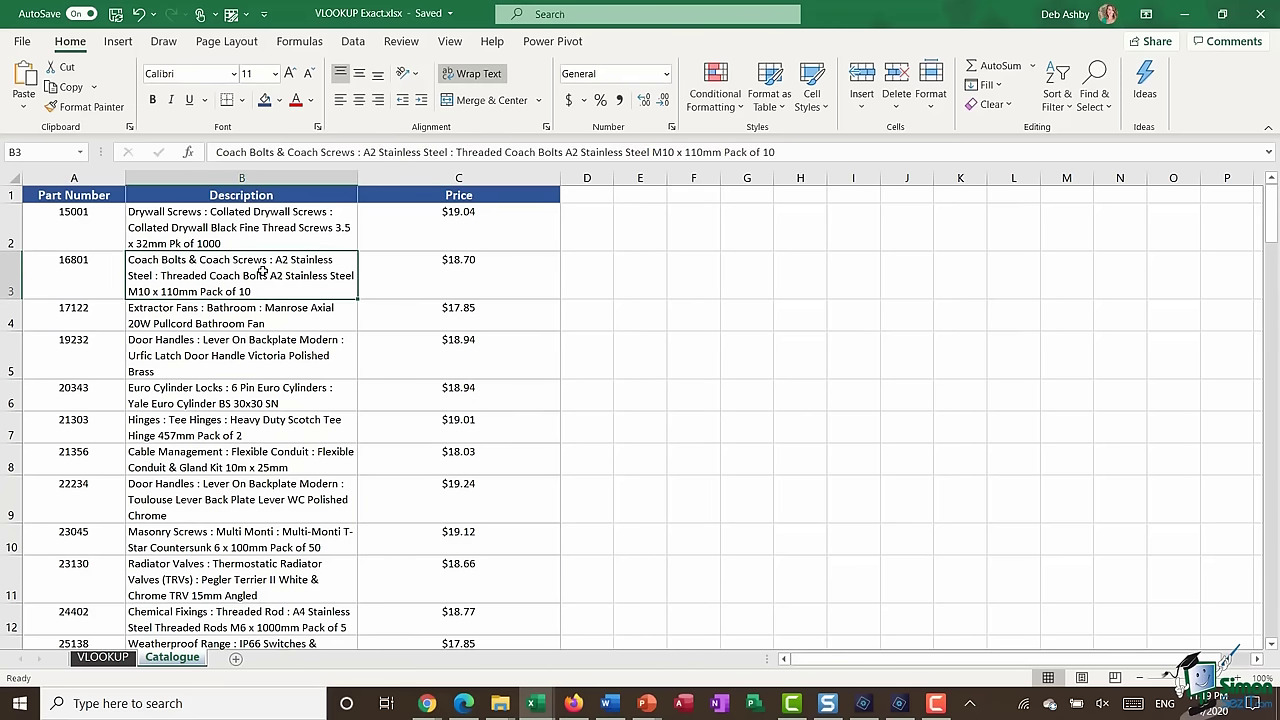
- Select the entire parts table and name it Catalogue in the Name Box
key(ctrl+a)
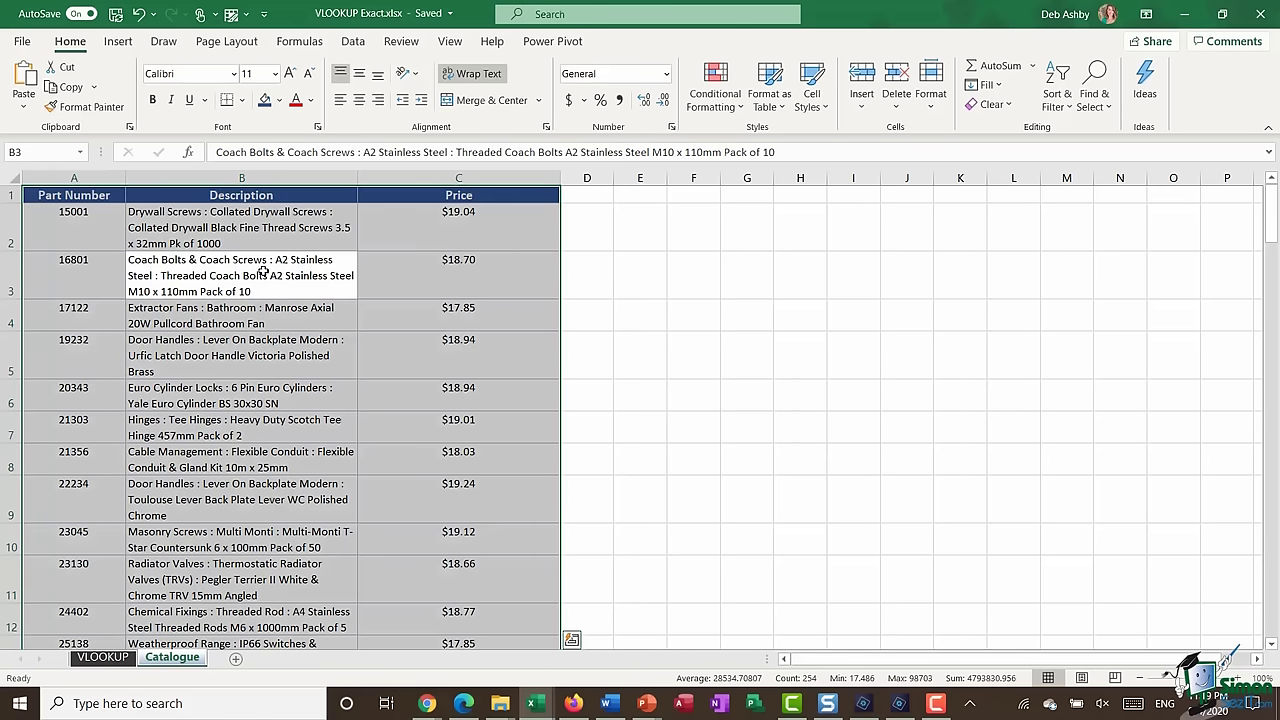
click(45, 152)
text(Catalogue)
key(Return)
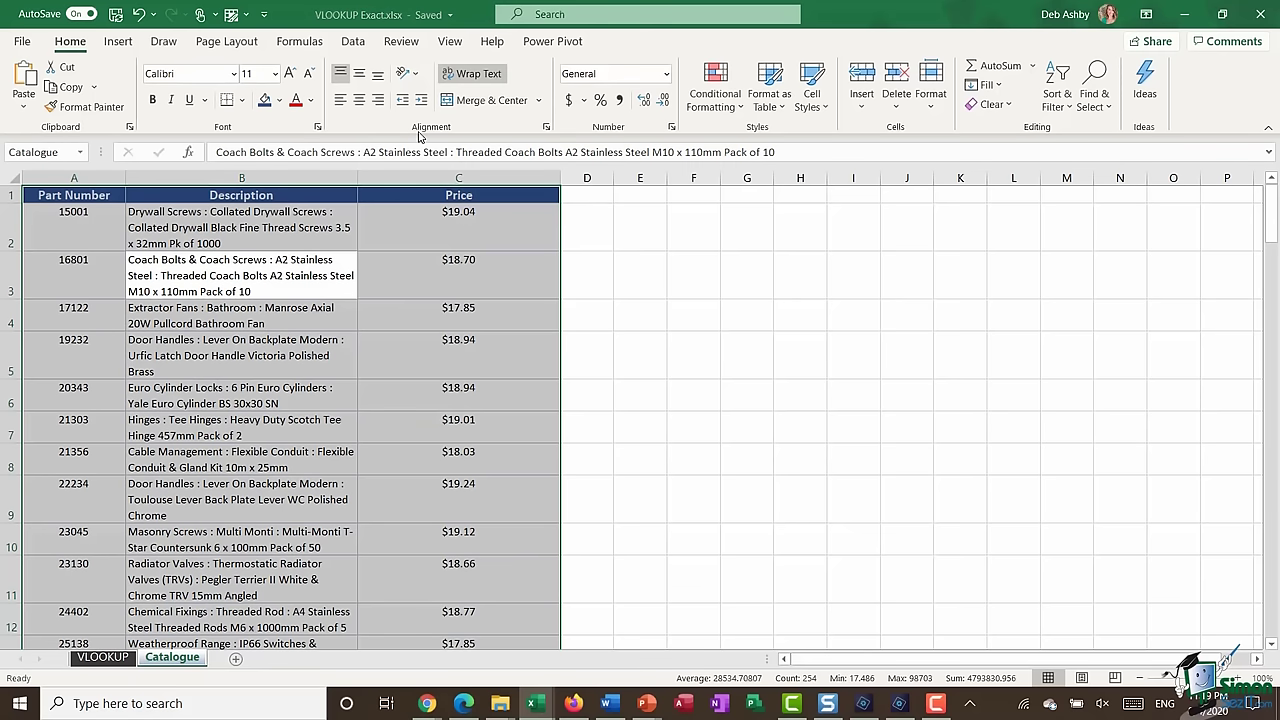
click(102, 657)
- Enter =VLOOKUP(B6,Catalogue,2,0) in C6, inserting the Catalogue name from the F3 list
click(372, 336)
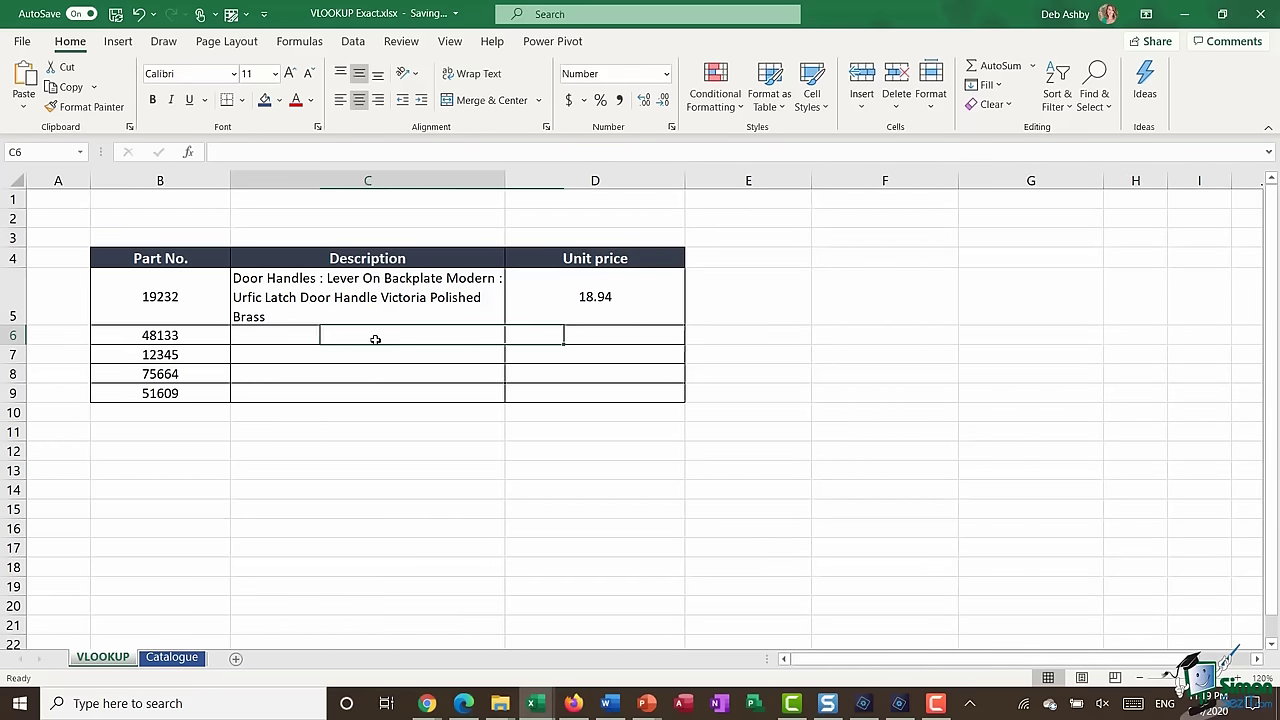
text(=)
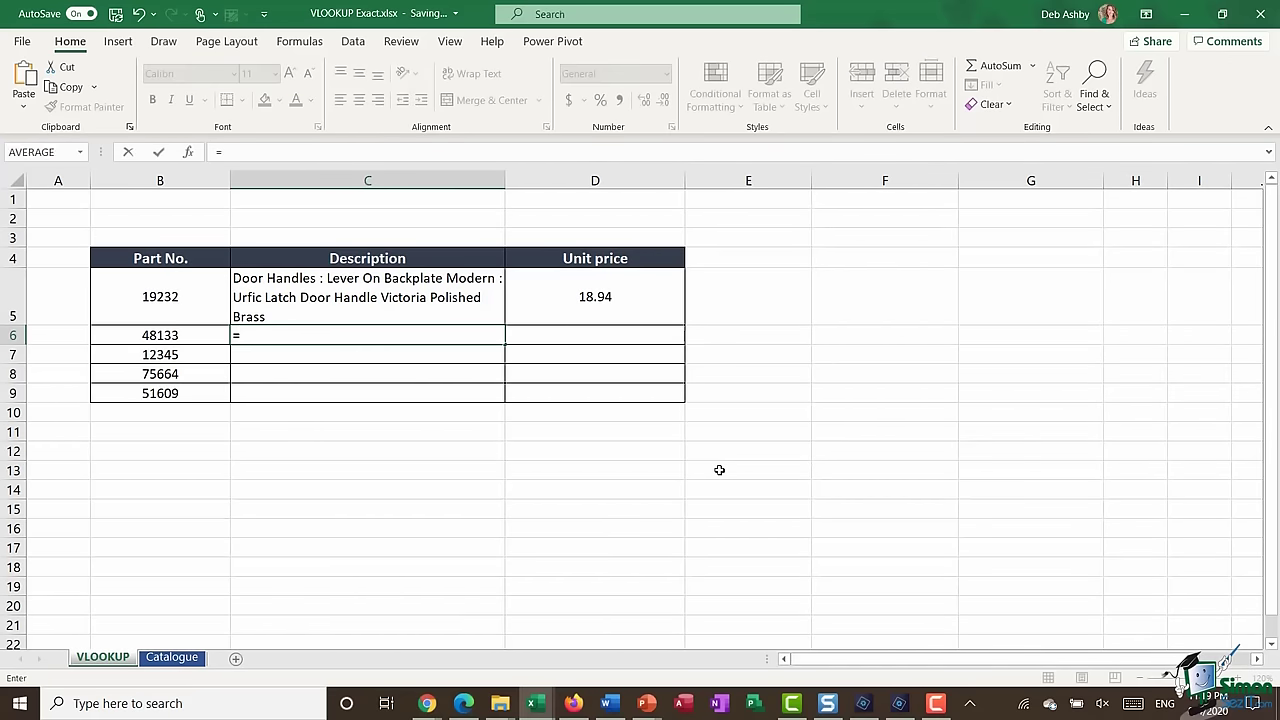
text(VLOOKUP)
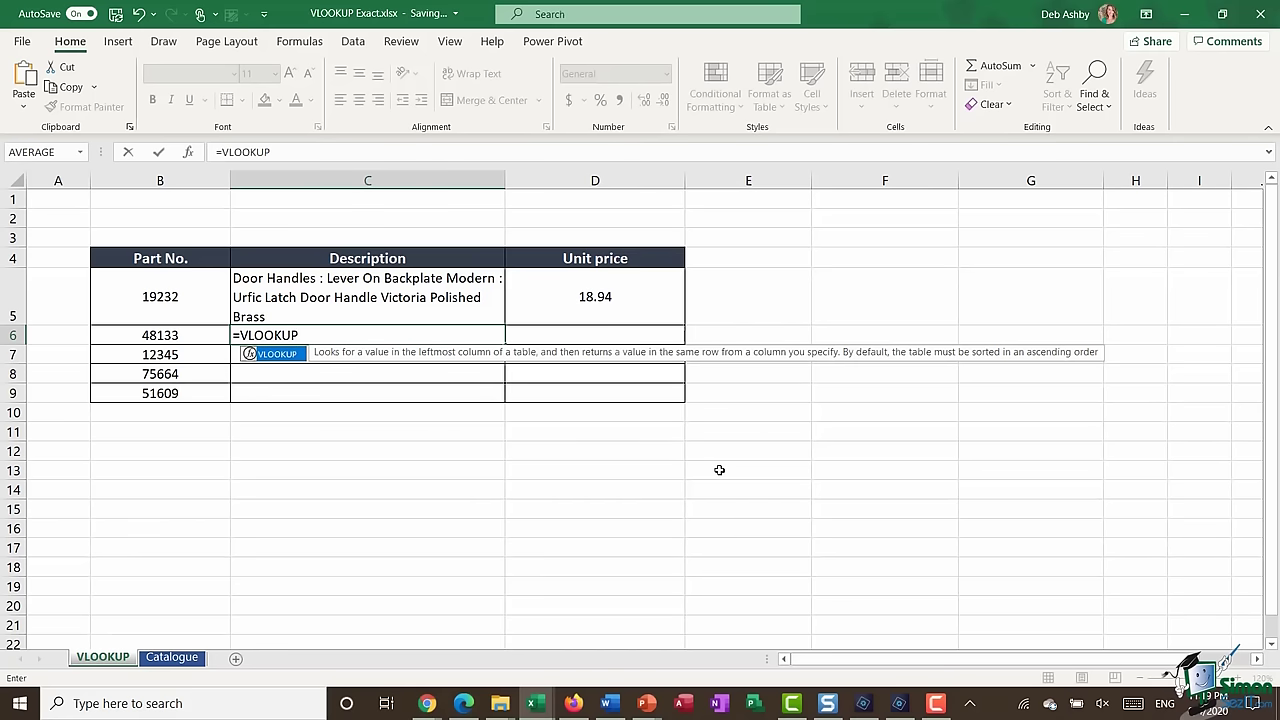
text(()
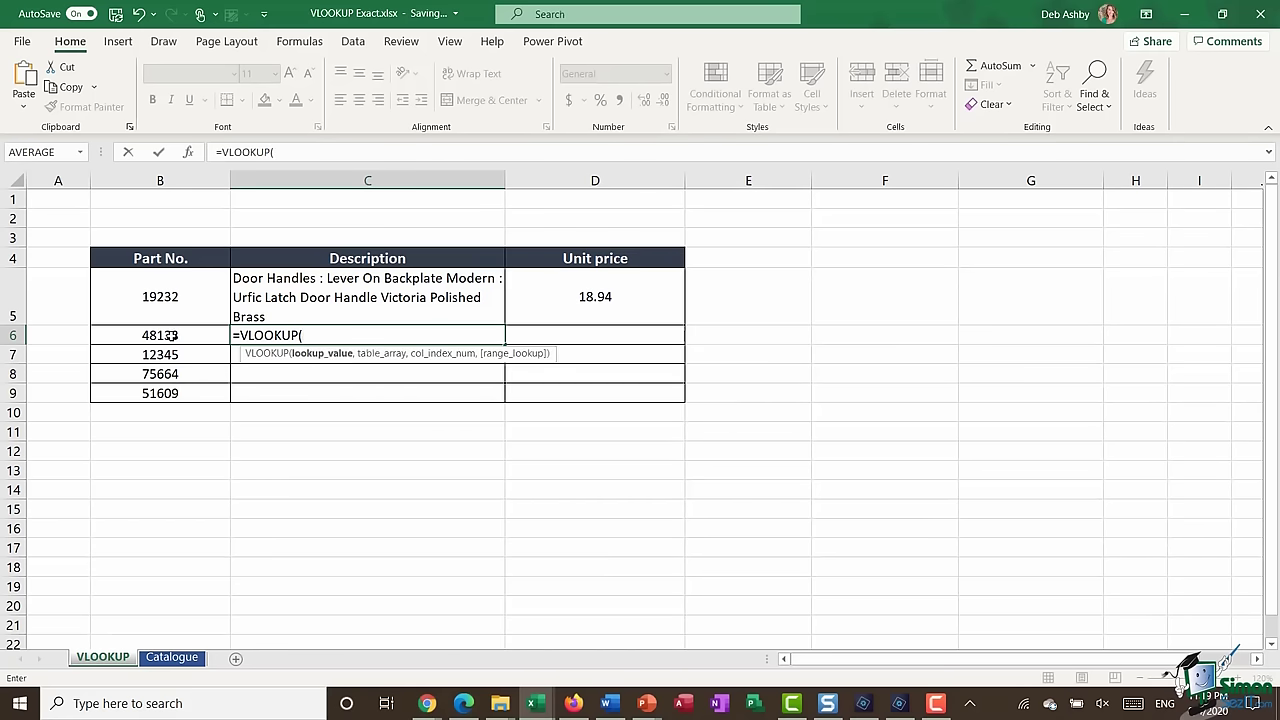
click(172, 335)
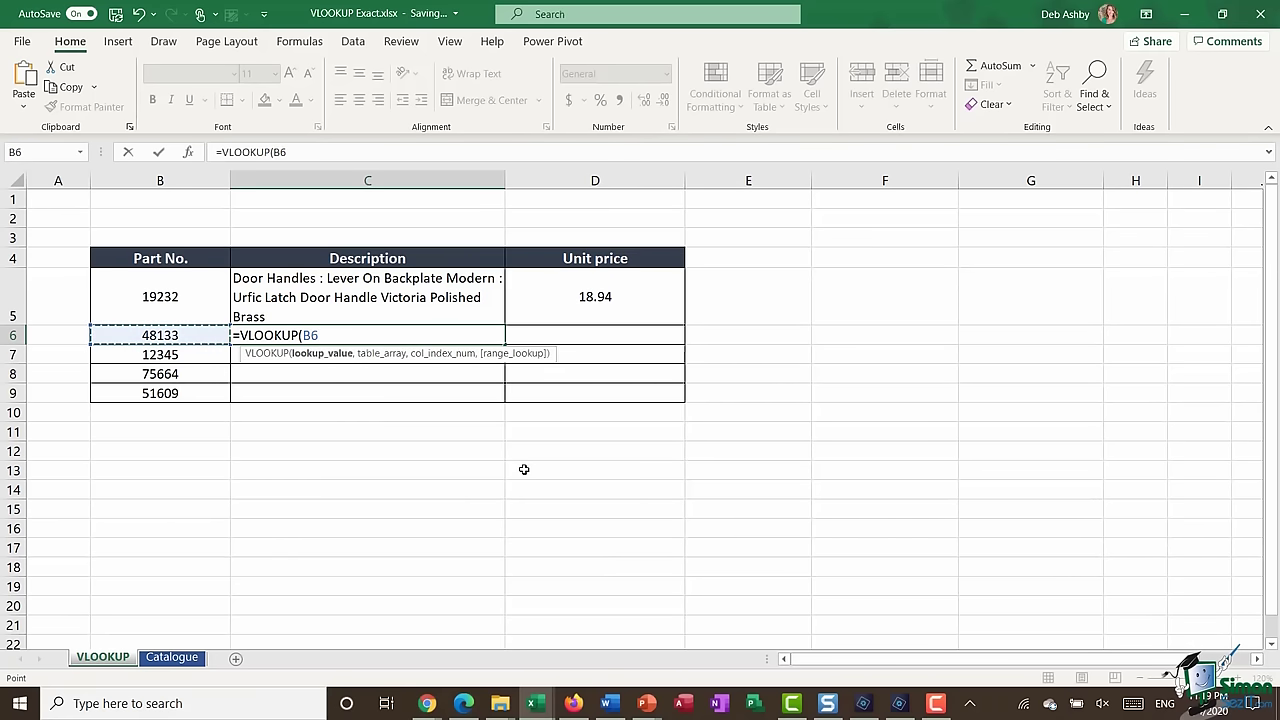
text(,)
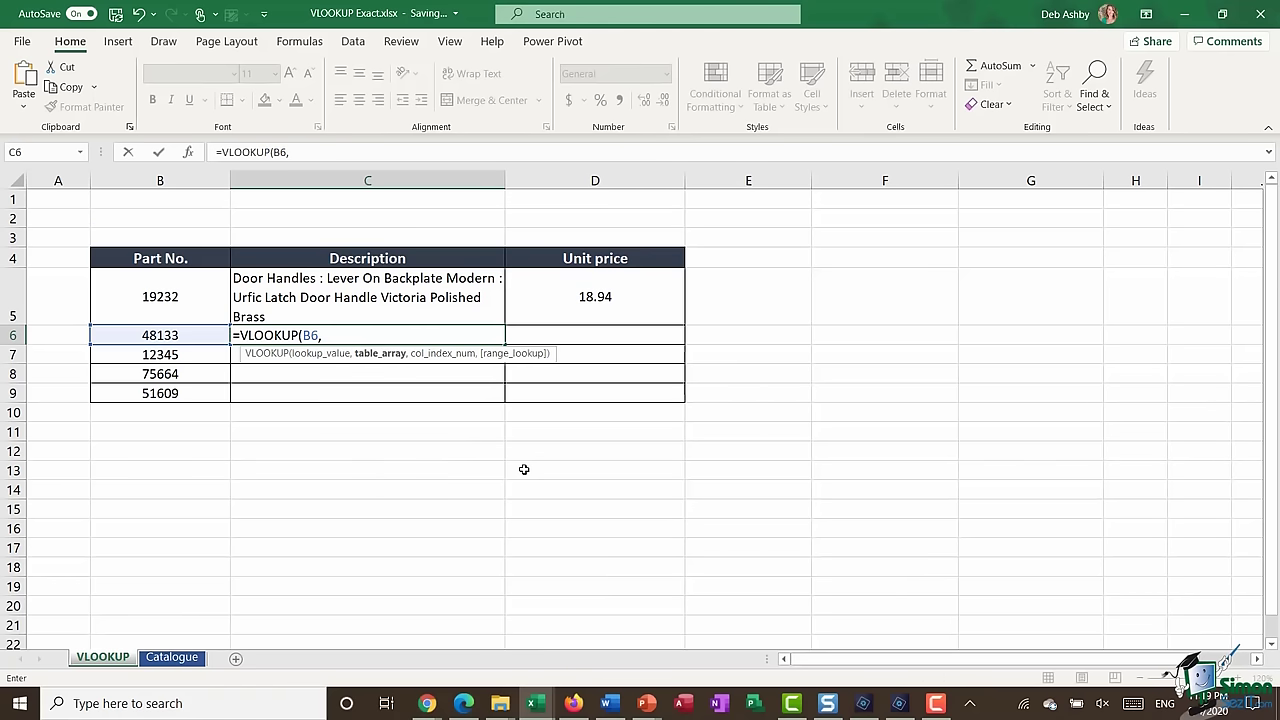
key(F3)
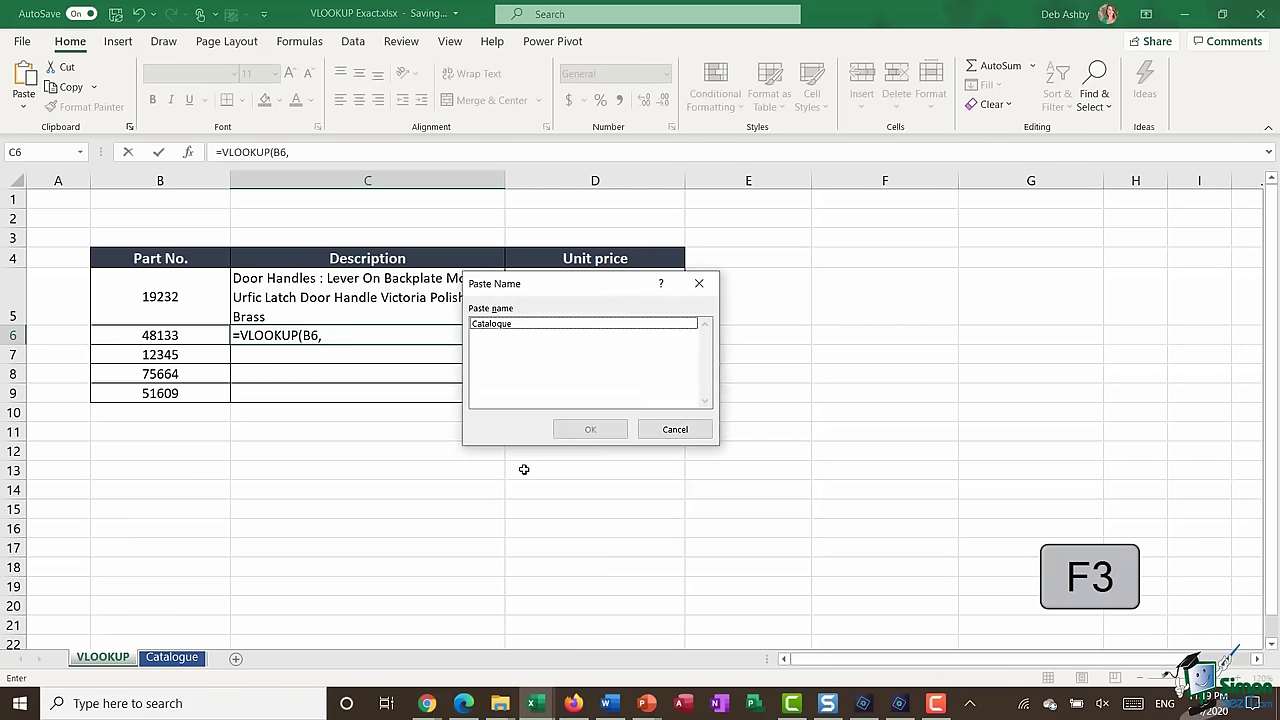
double_click(511, 325)
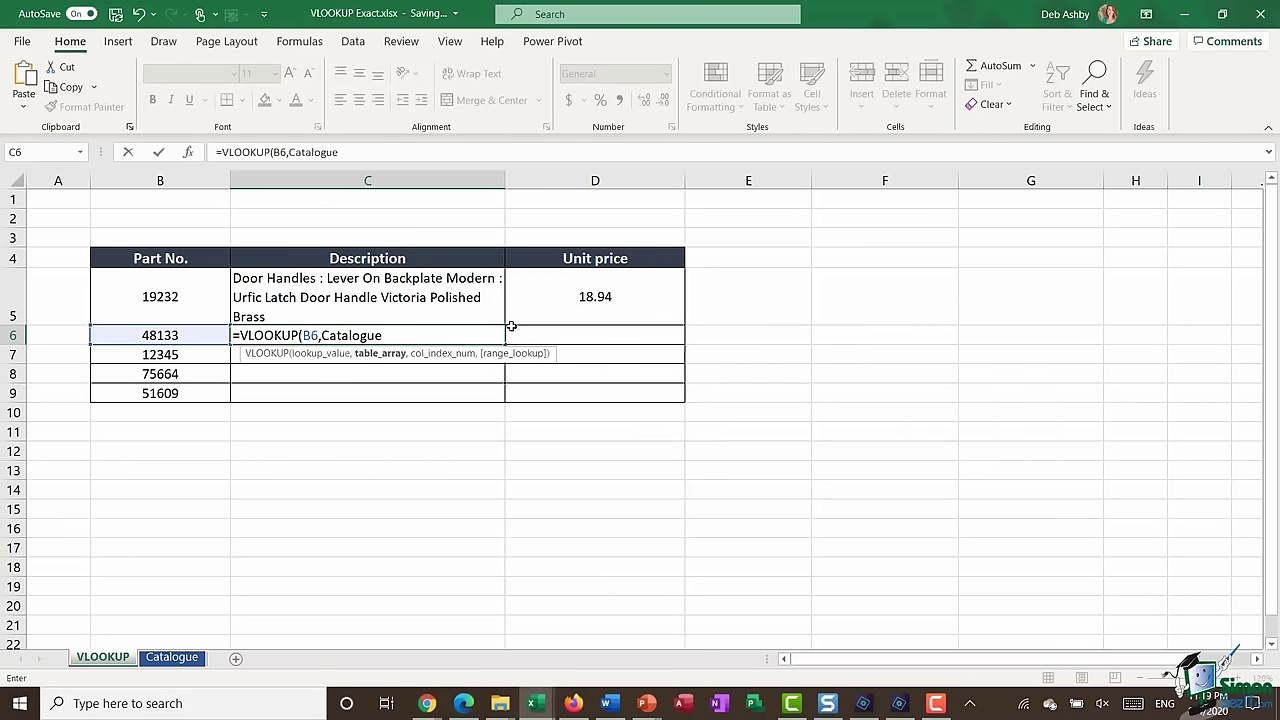
text(,)
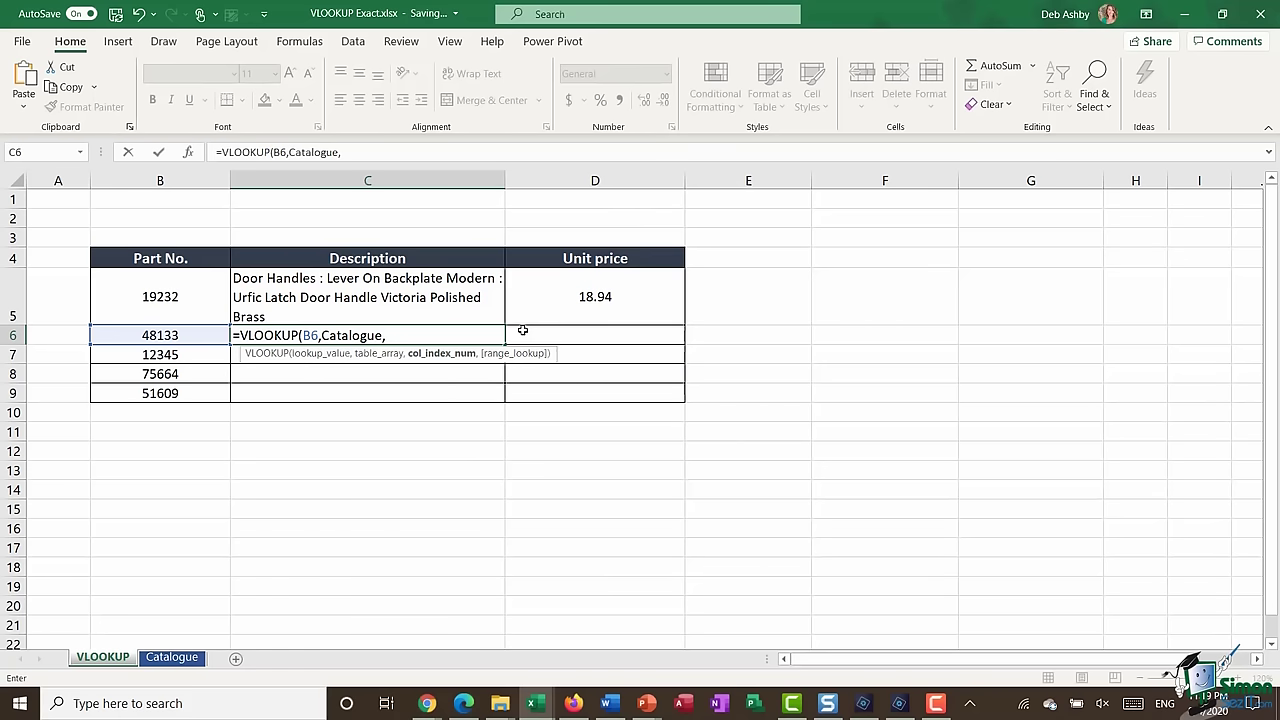
text(2,)
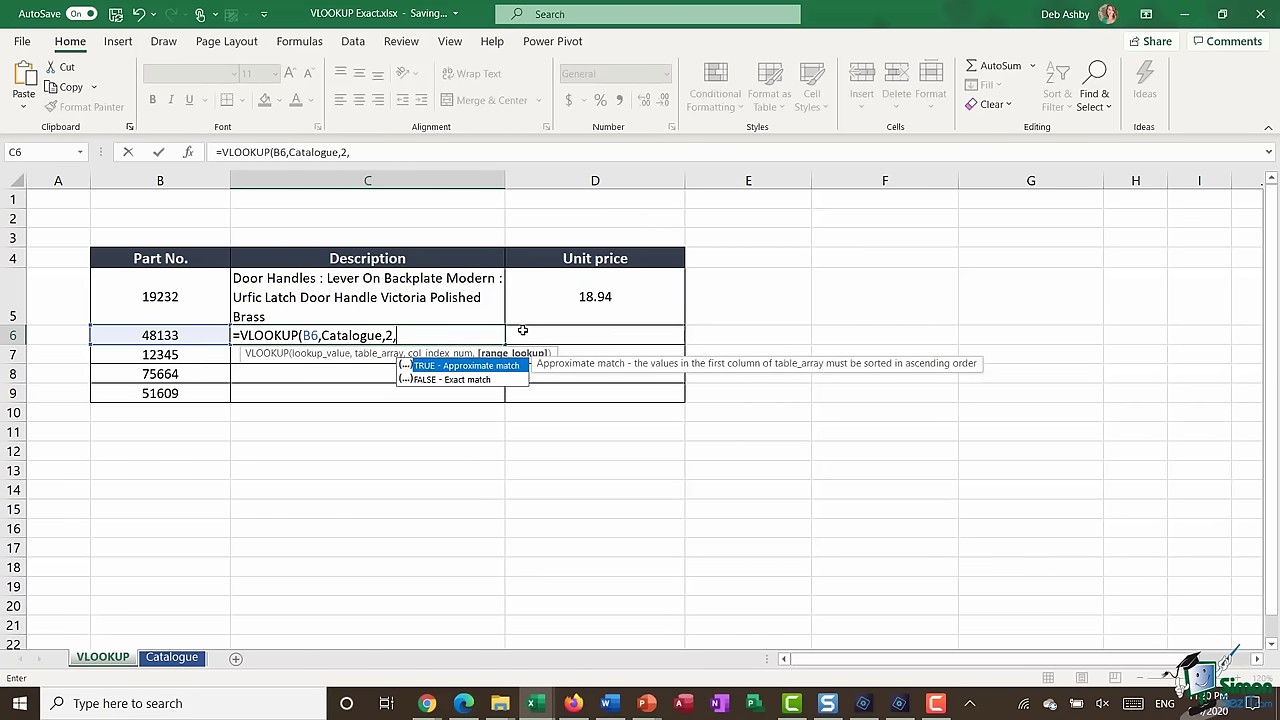
text(0))
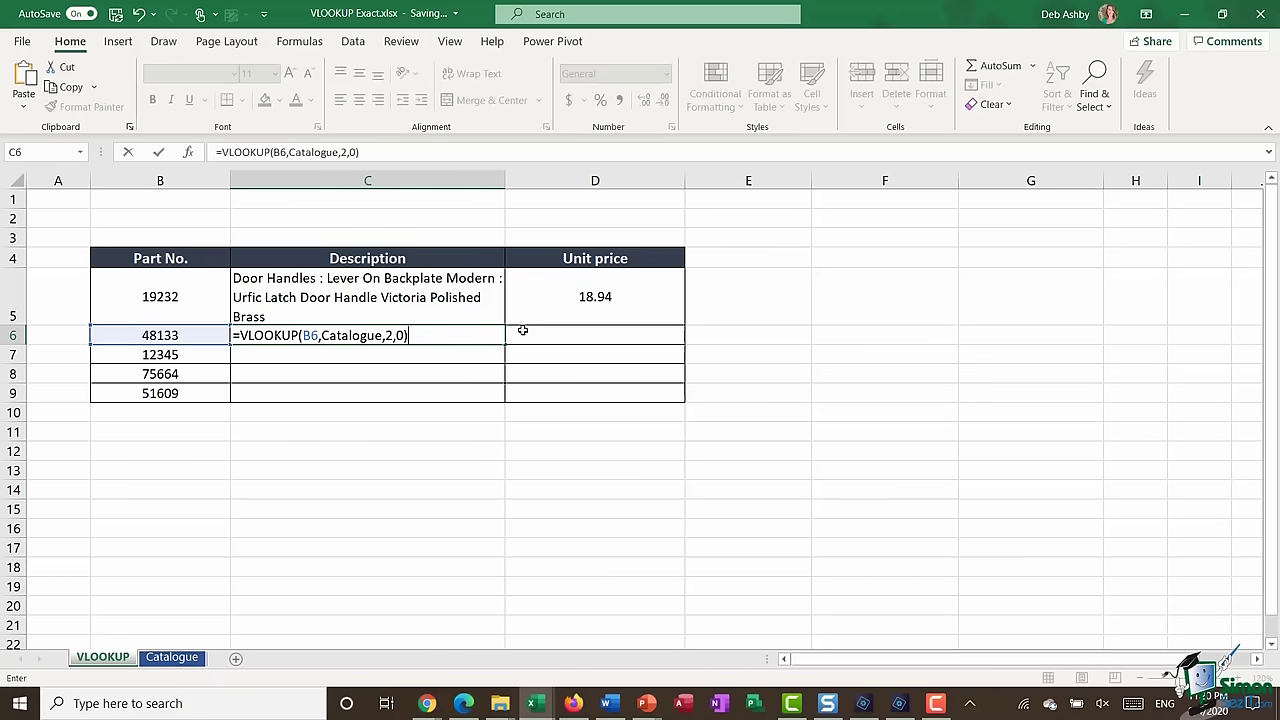
key(Return)
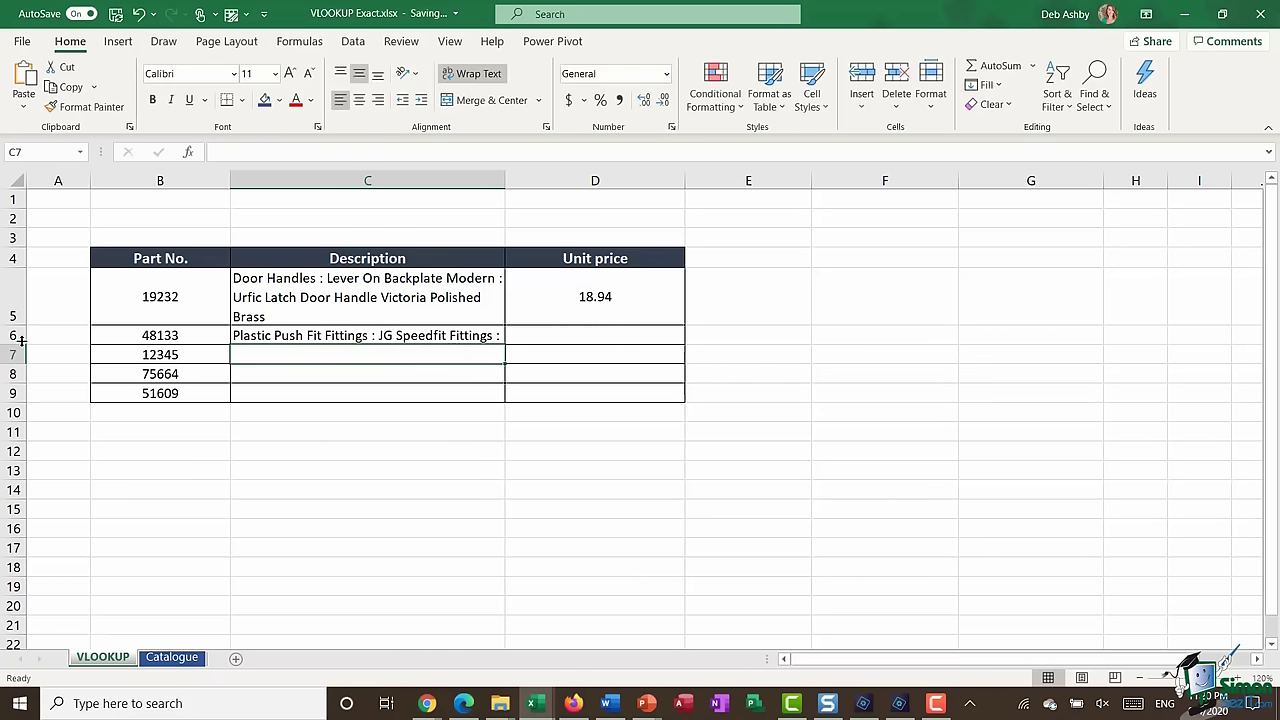
- Autofit row 6 so C6's three-line Plastic Push Fit Fittings description shows fully
double_click(20, 344)
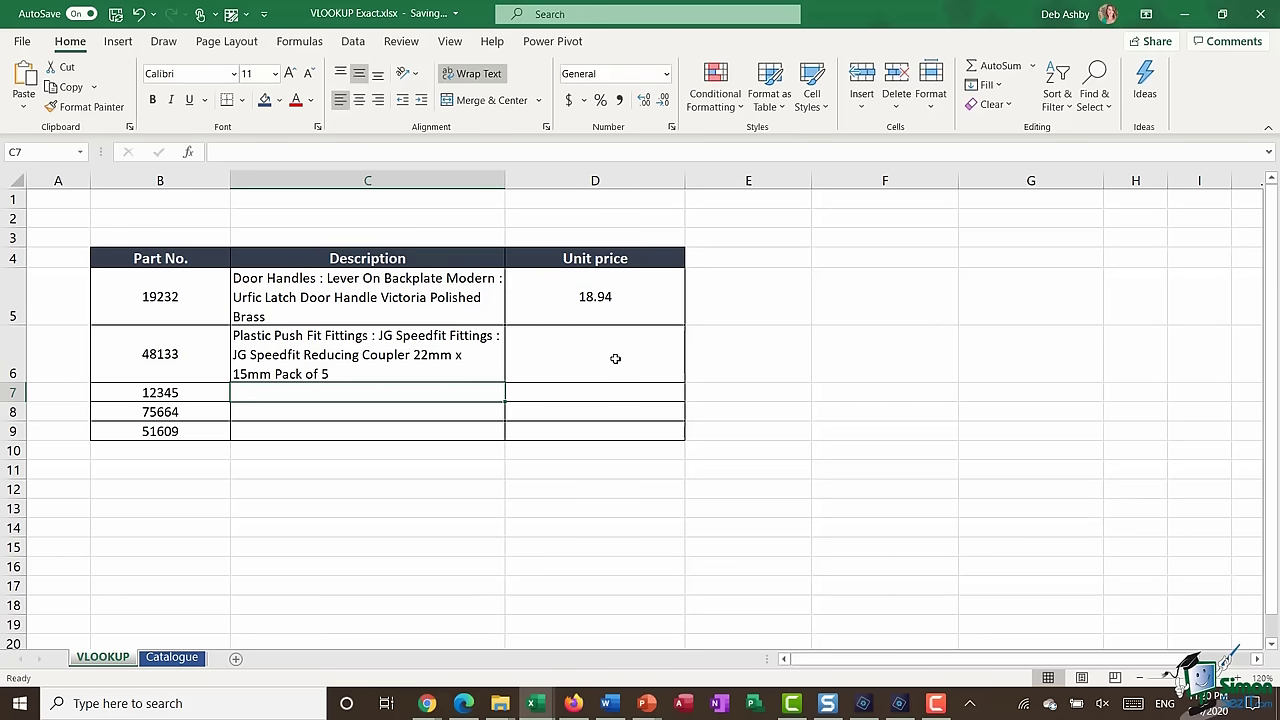
click(615, 358)
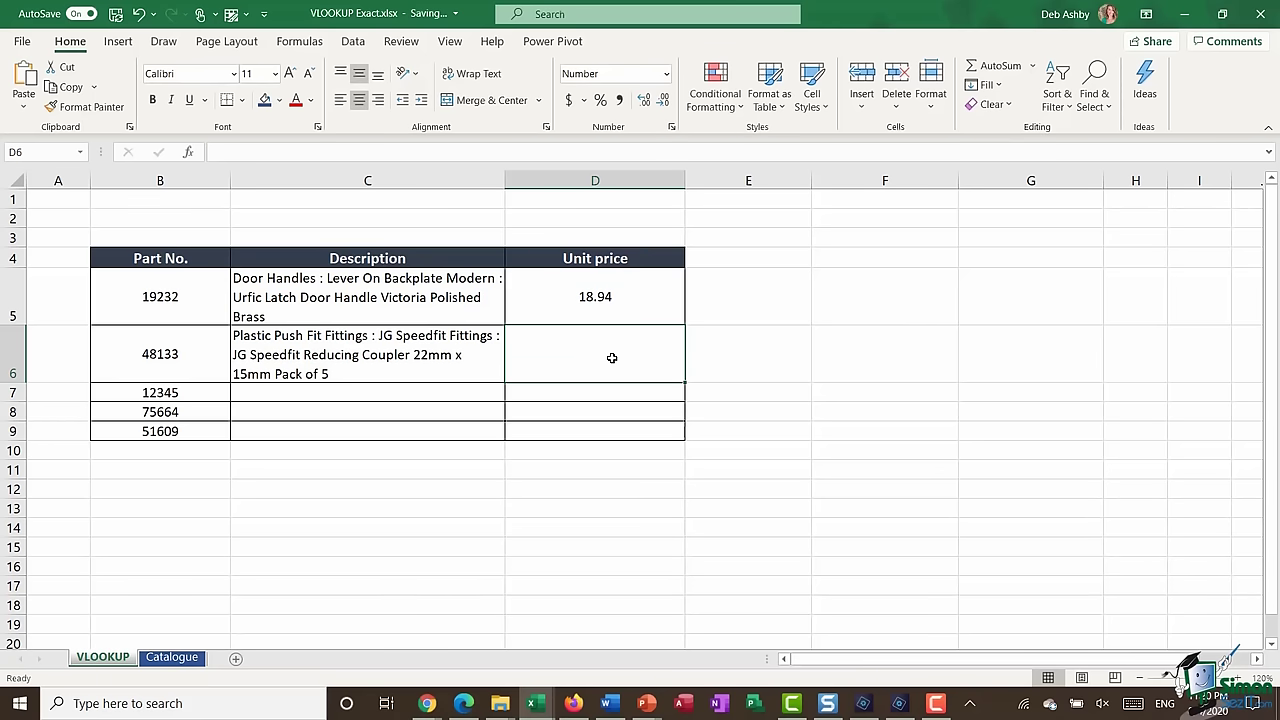
- Find VLOOKUP in Insert Function for D6 and open its Function Arguments dialog
click(189, 156)
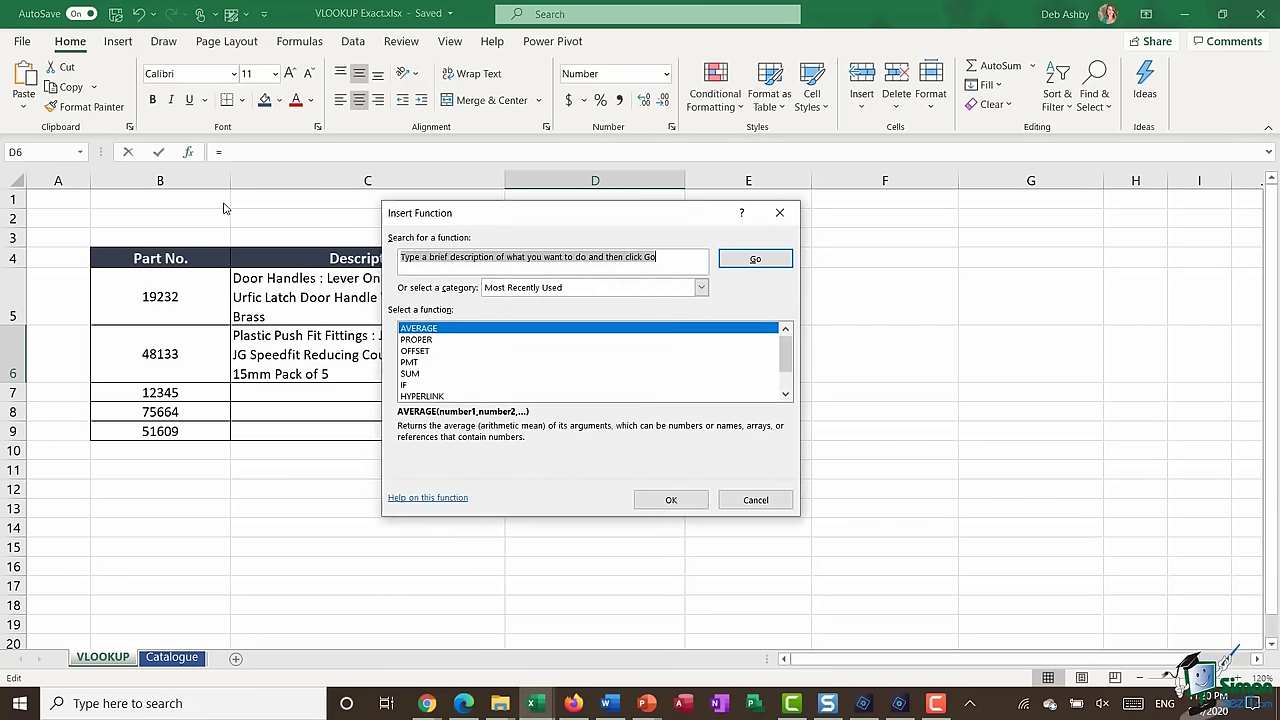
drag(651, 214, 955, 224)
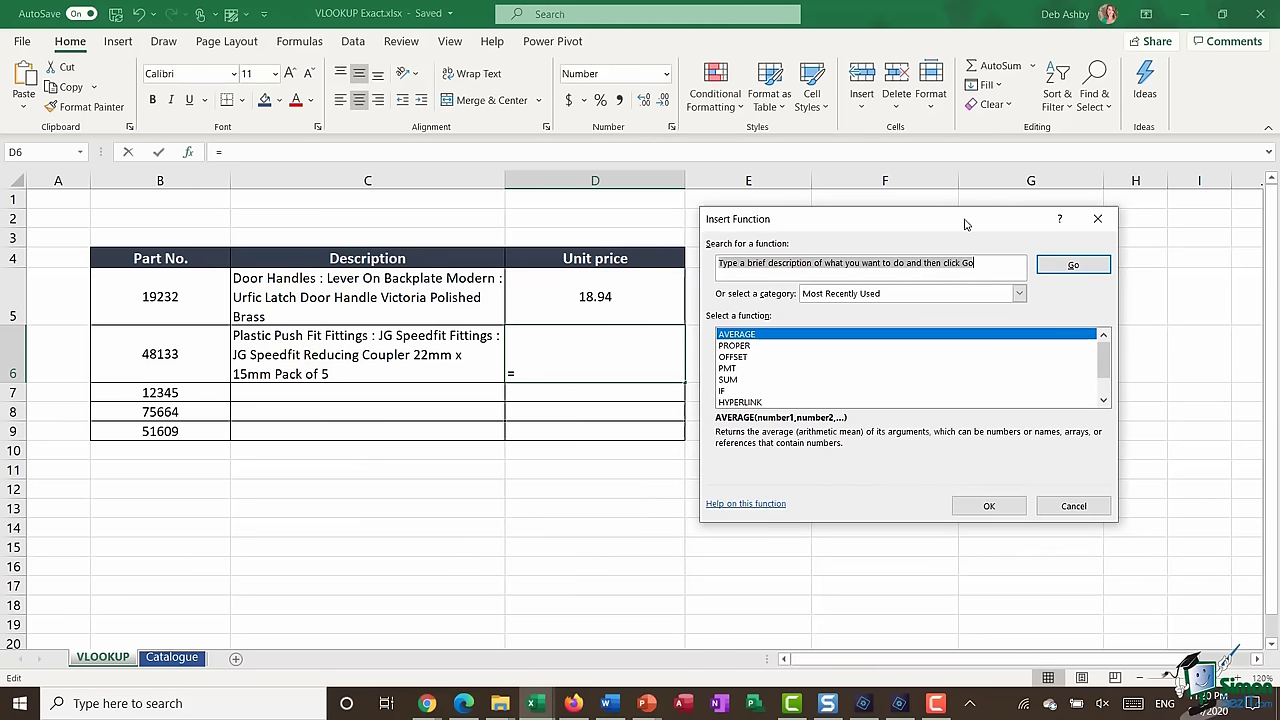
text(VLOOKUP)
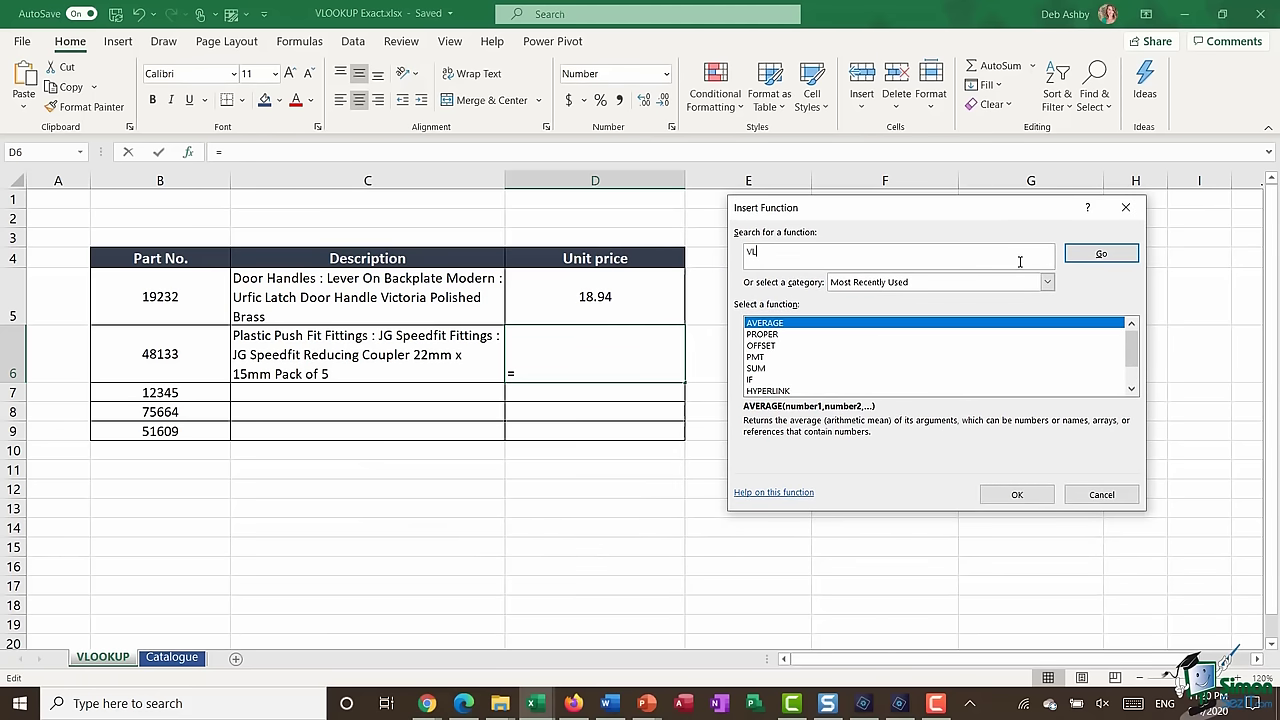
click(1120, 255)
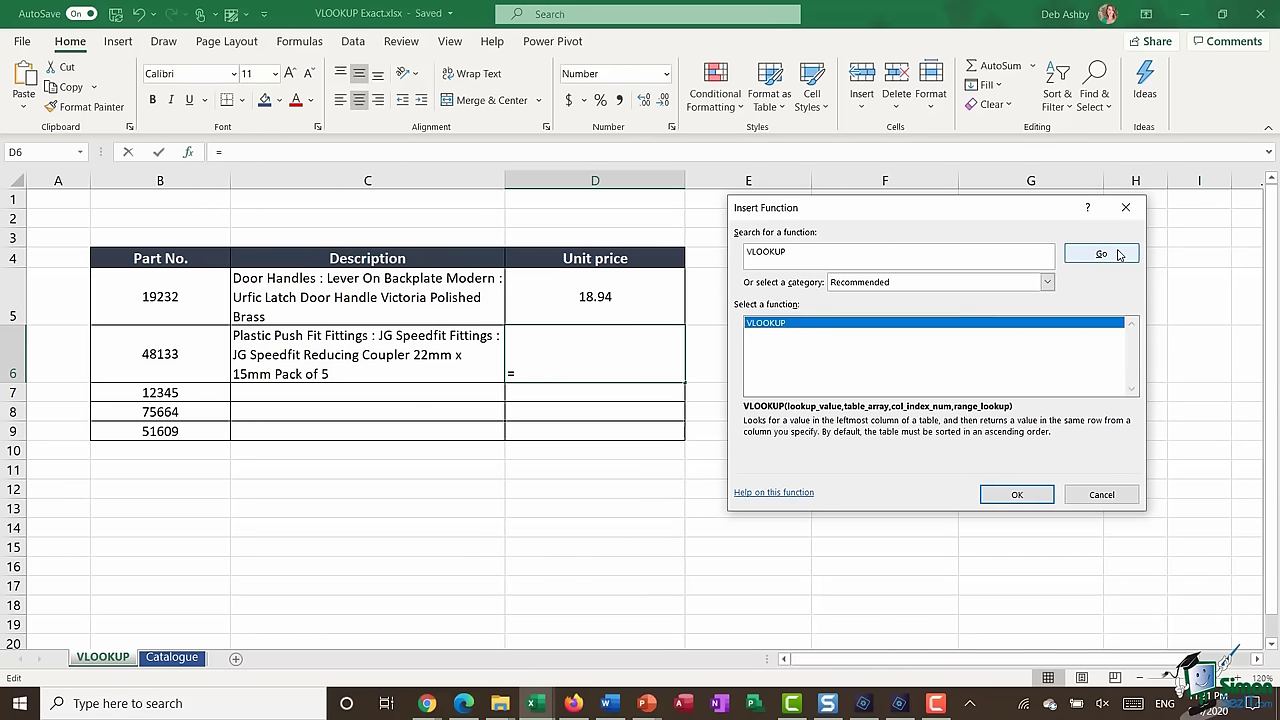
double_click(843, 324)
drag(866, 225, 870, 101)
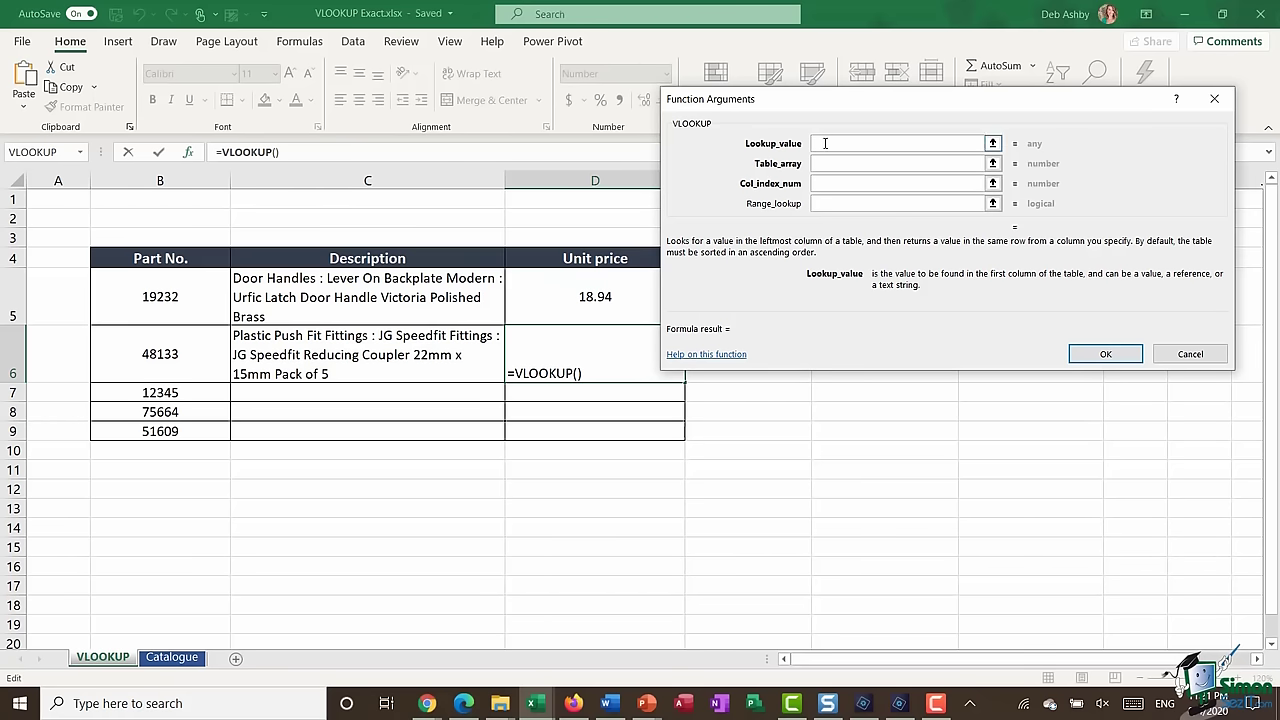
- Enter =VLOOKUP(B6,Catalogue,3,FALSE) in D6 so part 48133's unit price shows 18.66
click(145, 357)
click(866, 164)
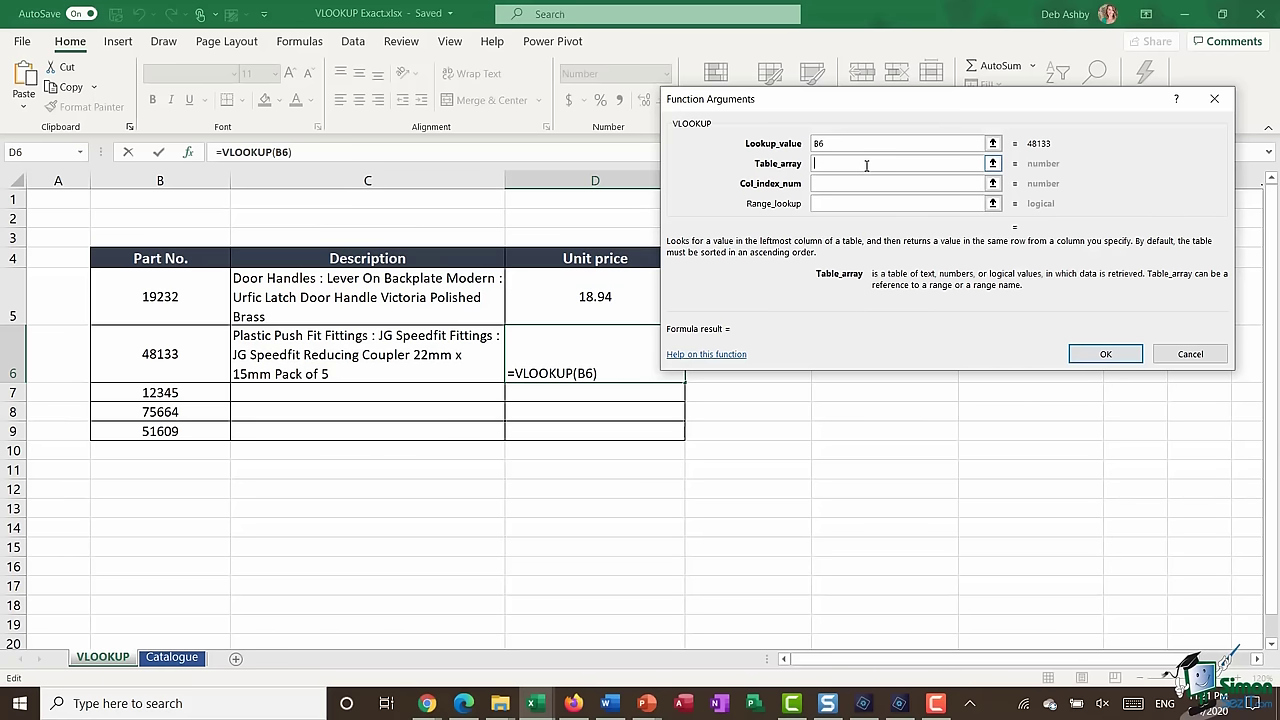
key(F3)
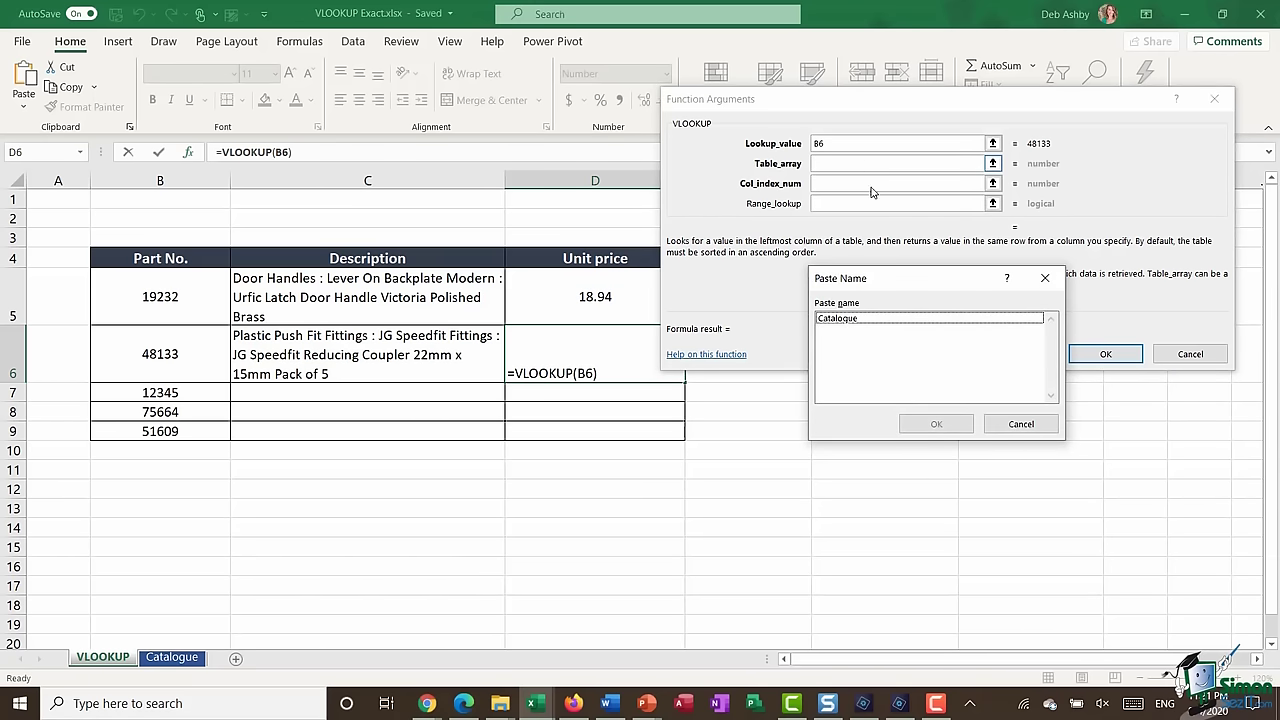
double_click(862, 319)
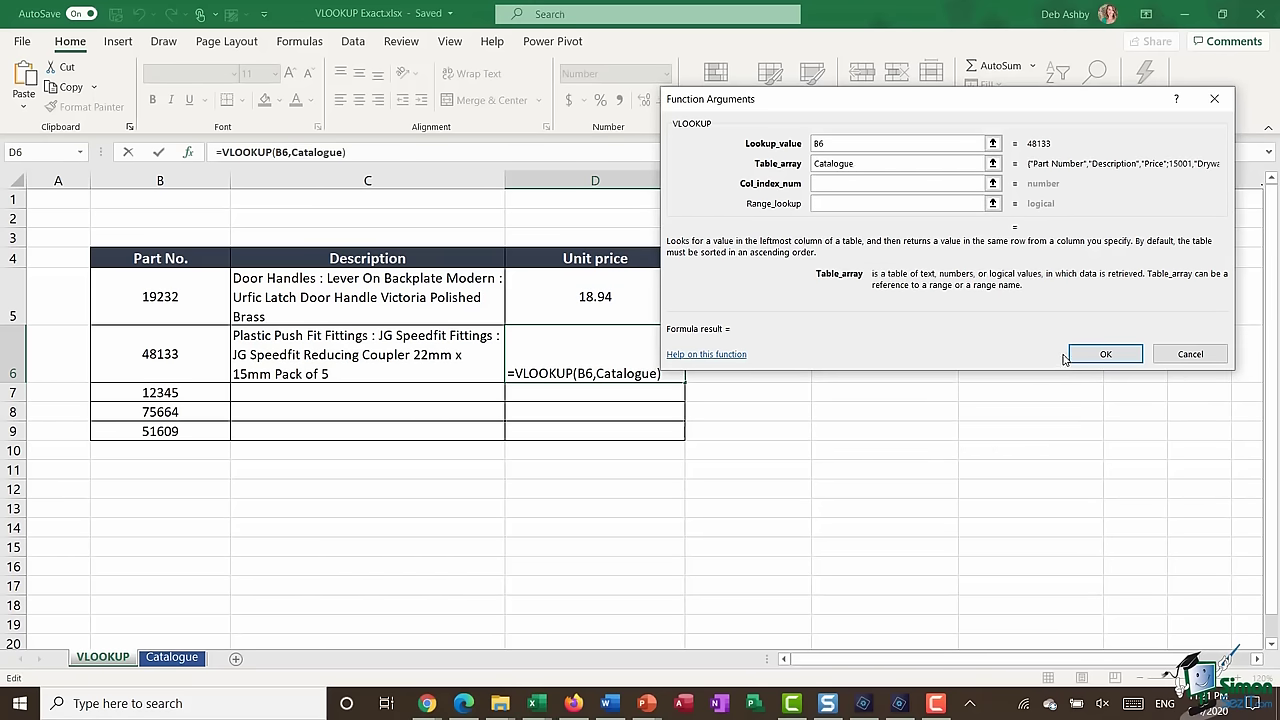
click(826, 184)
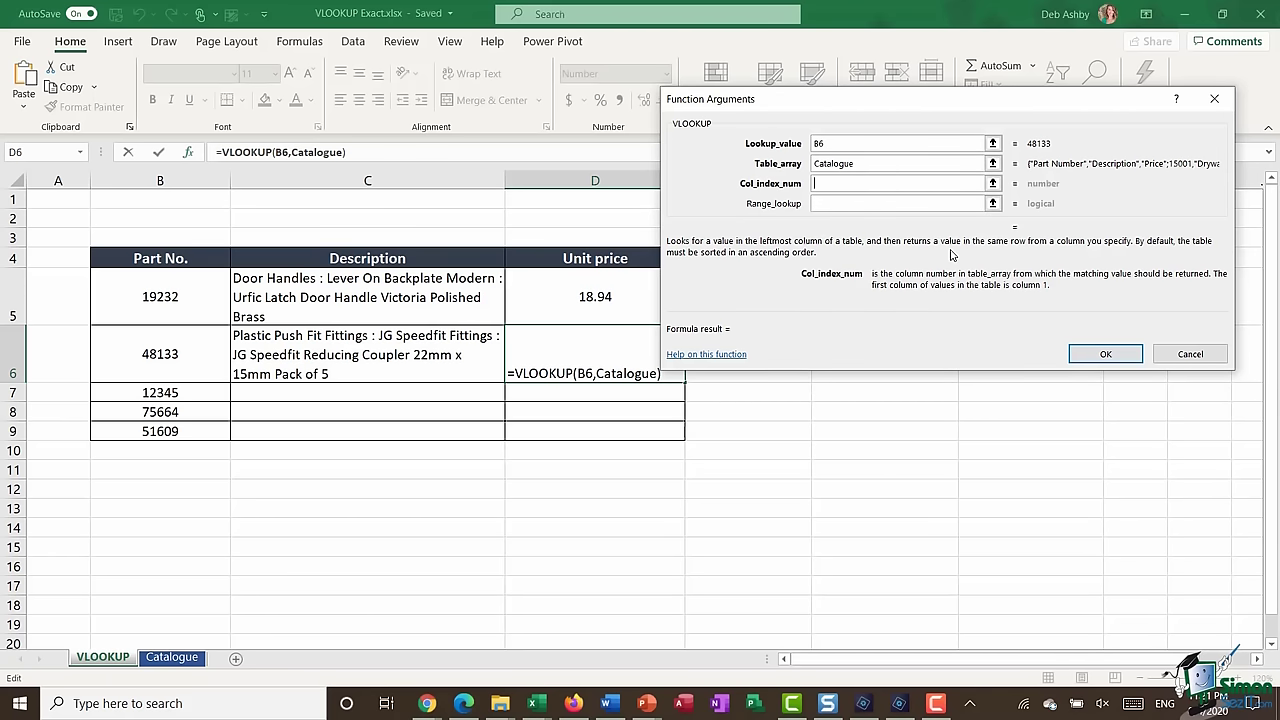
text(3)
click(830, 203)
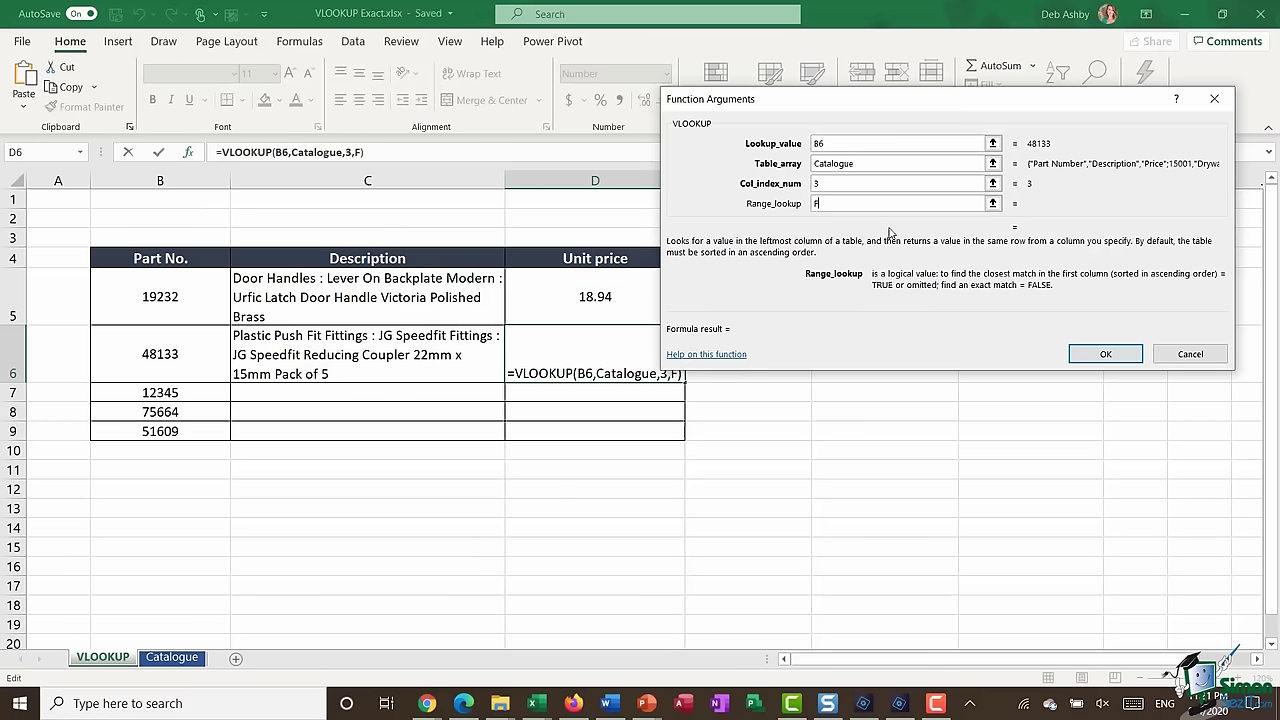
text(FALSE)
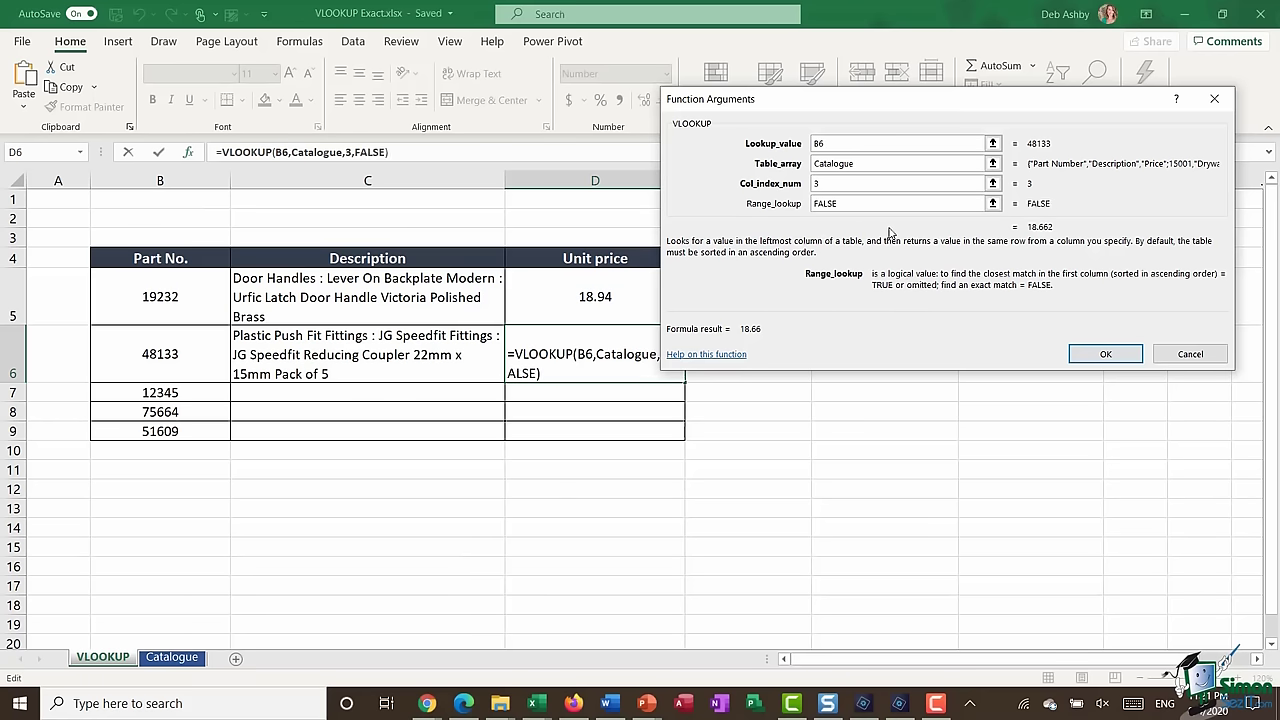
click(1105, 354)
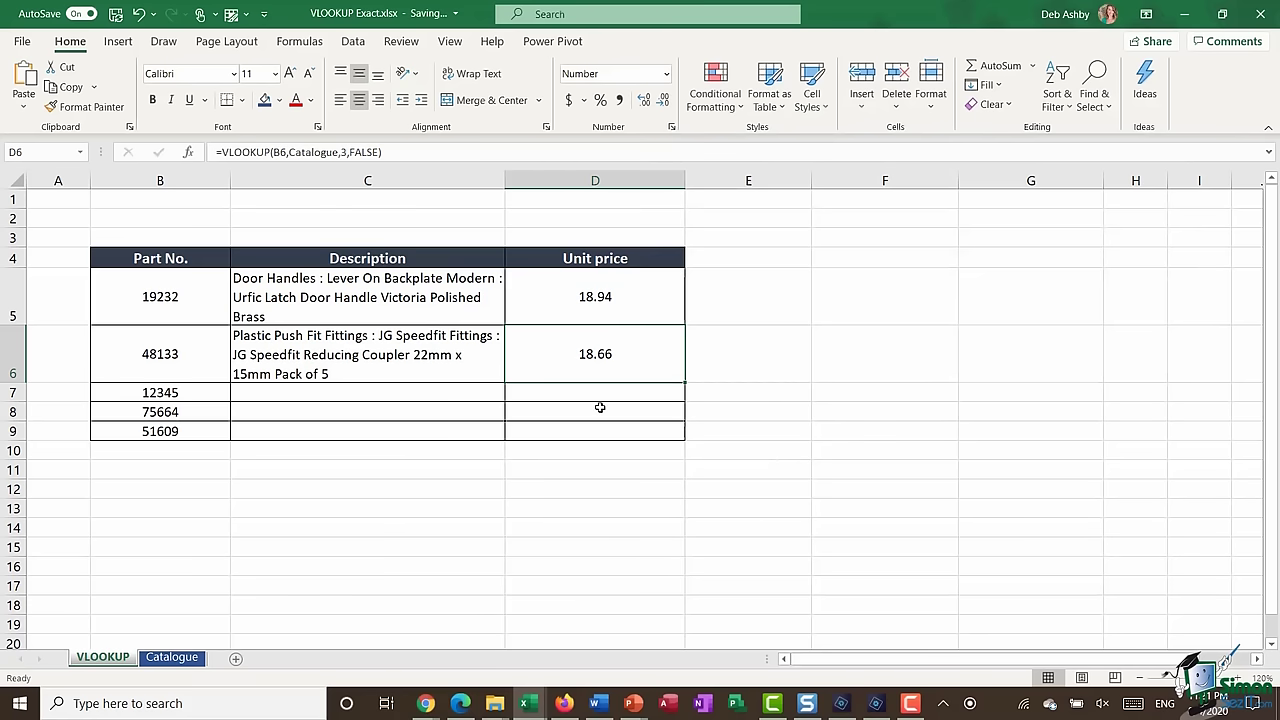
- Copy the C6 description and D6 price formulas down through row 9
click(438, 355)
drag(504, 385, 505, 440)
click(585, 377)
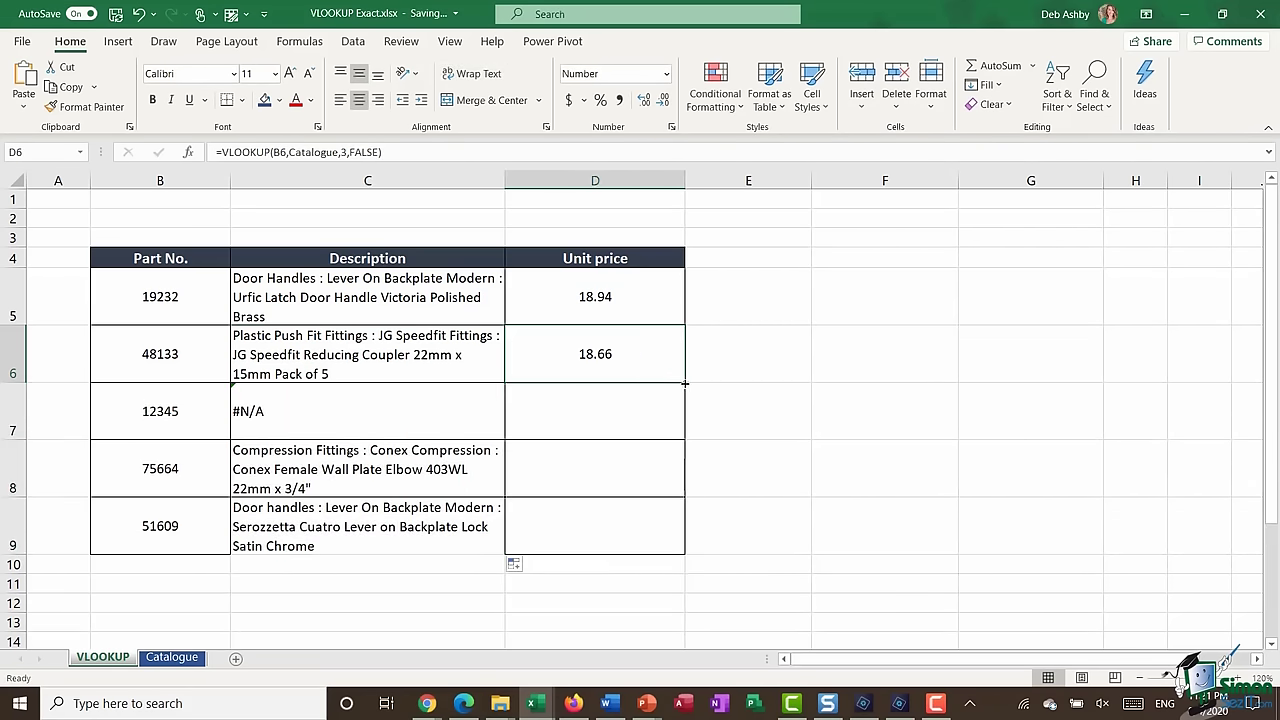
drag(685, 383, 686, 554)
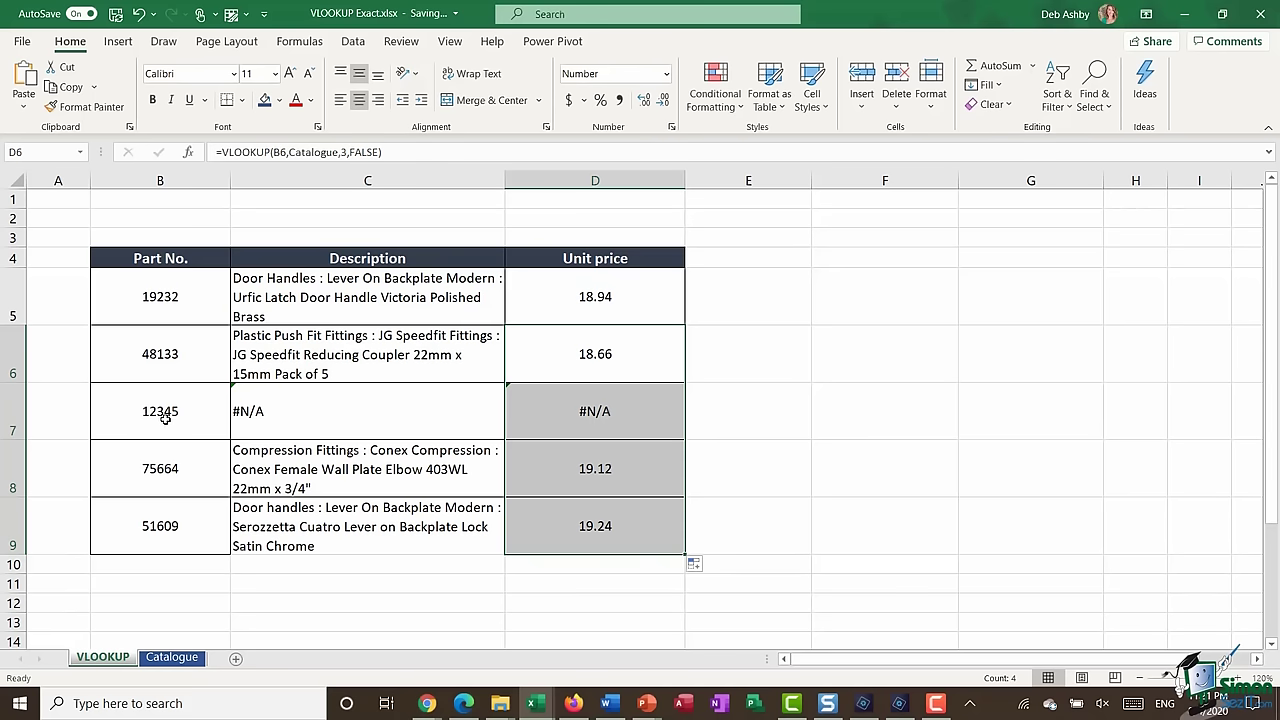
- Check that missing part 12345 in row 7 returns #N/A for description and price
click(166, 418)
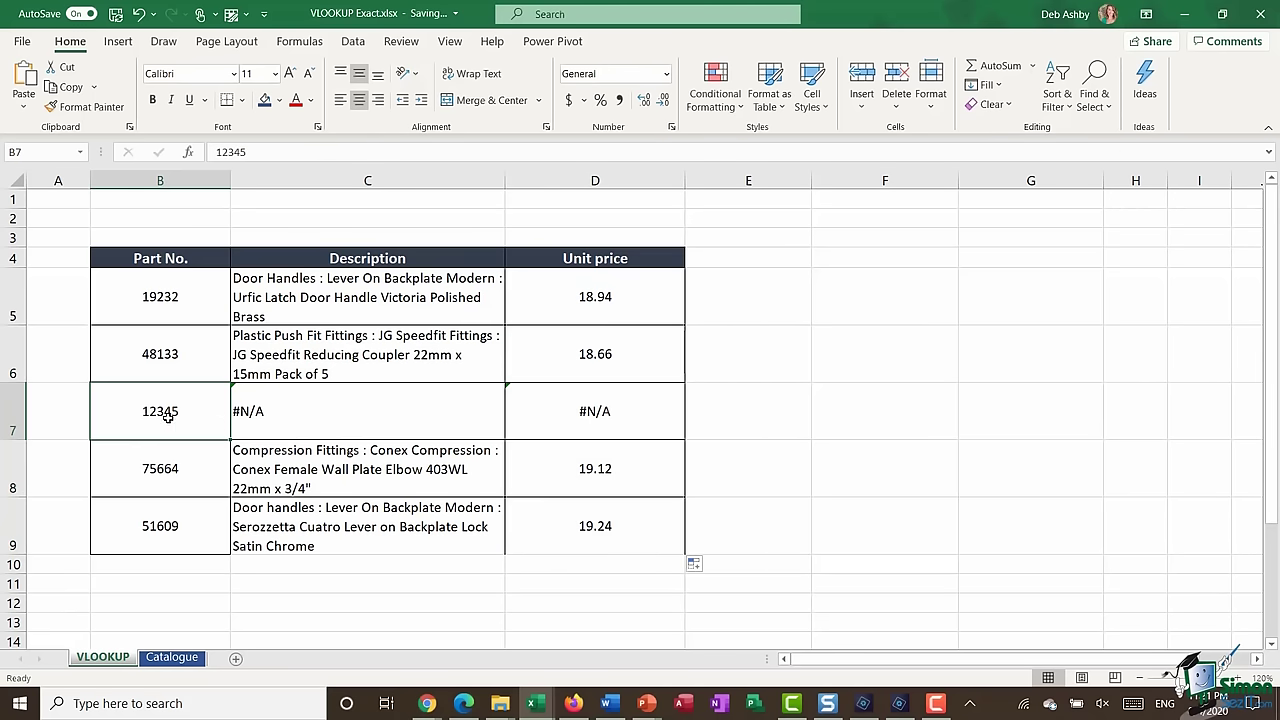
click(360, 420)
click(590, 401)
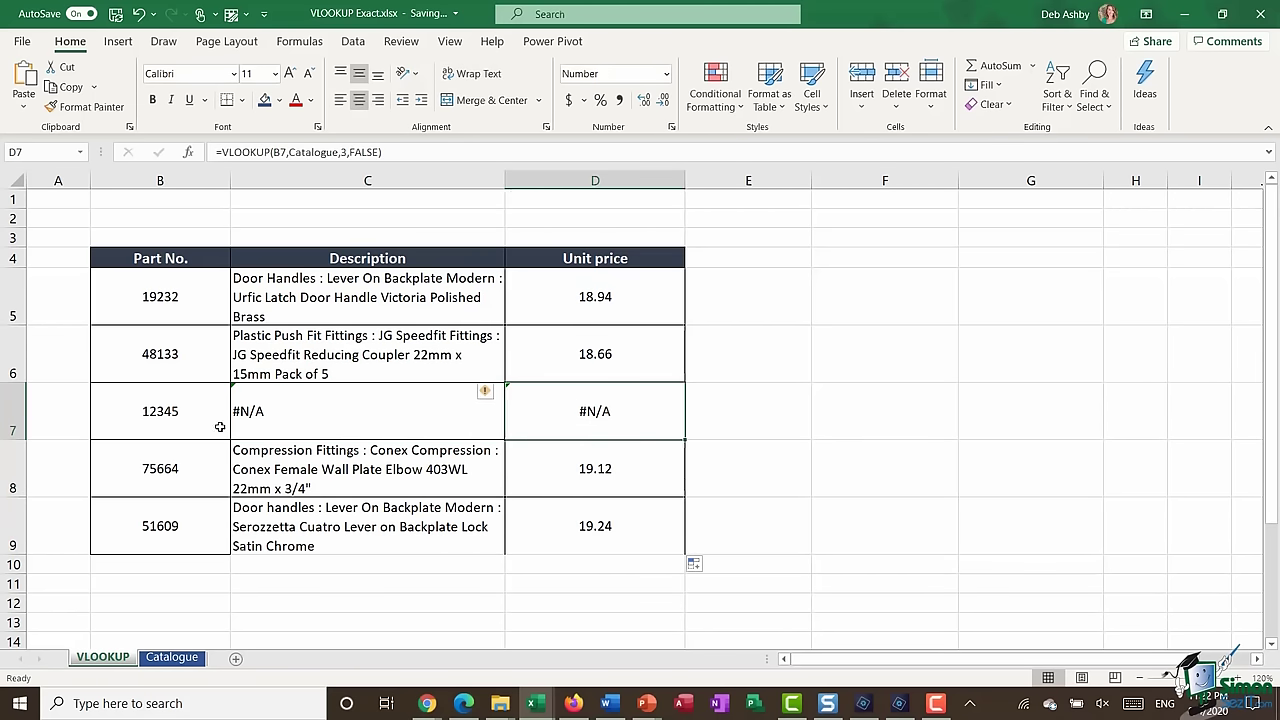
click(166, 418)
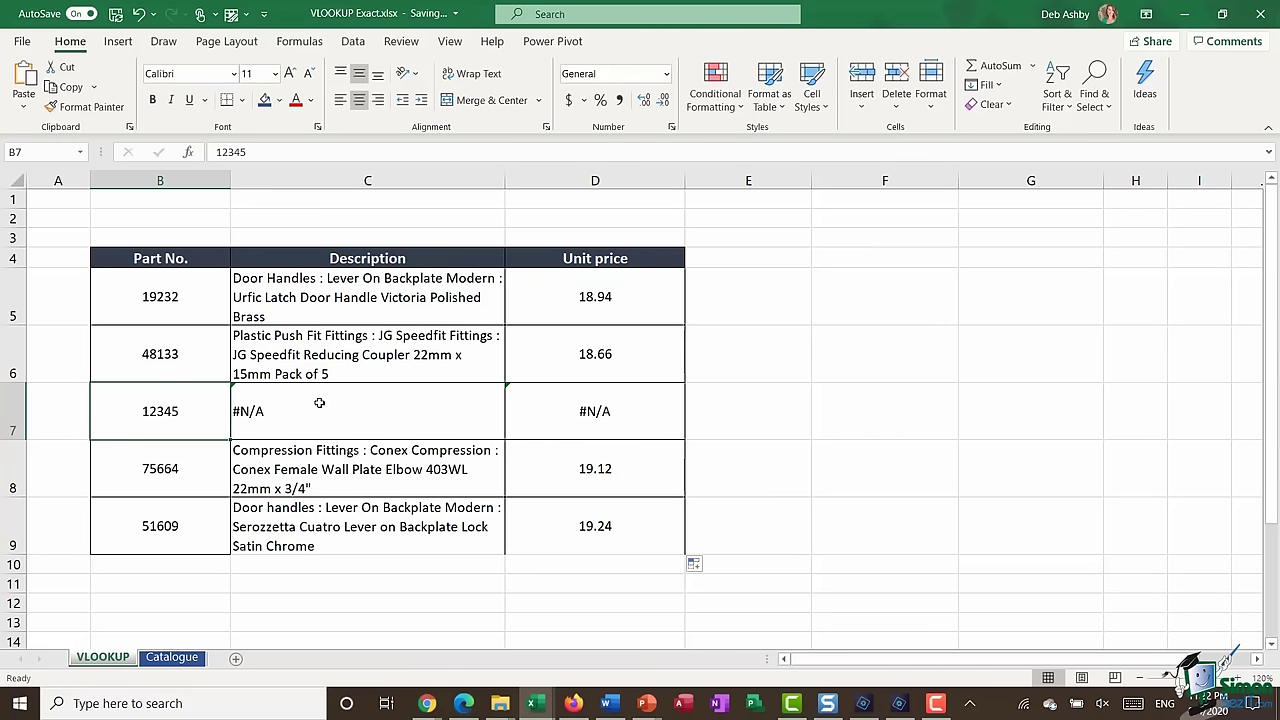
- Fill D5's price formula down to D9, format D5:D9 as Currency, and compare with Catalogue
click(631, 291)
drag(684, 325, 648, 531)
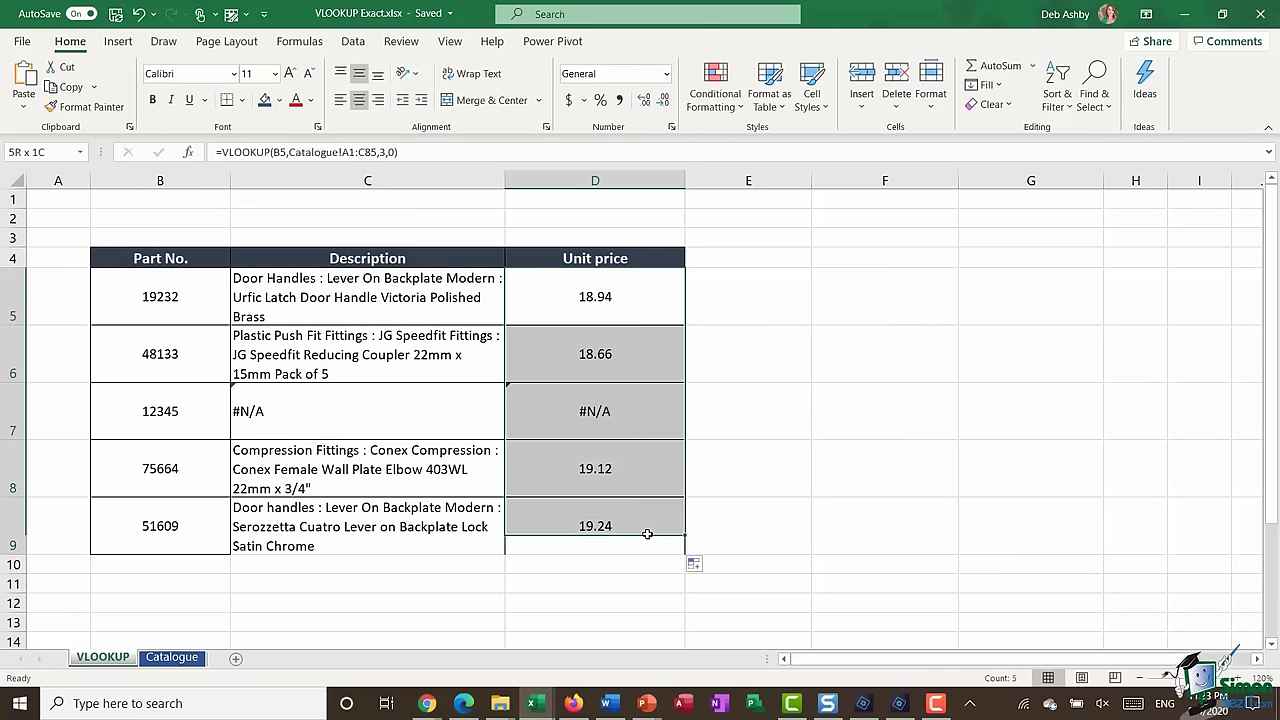
click(569, 101)
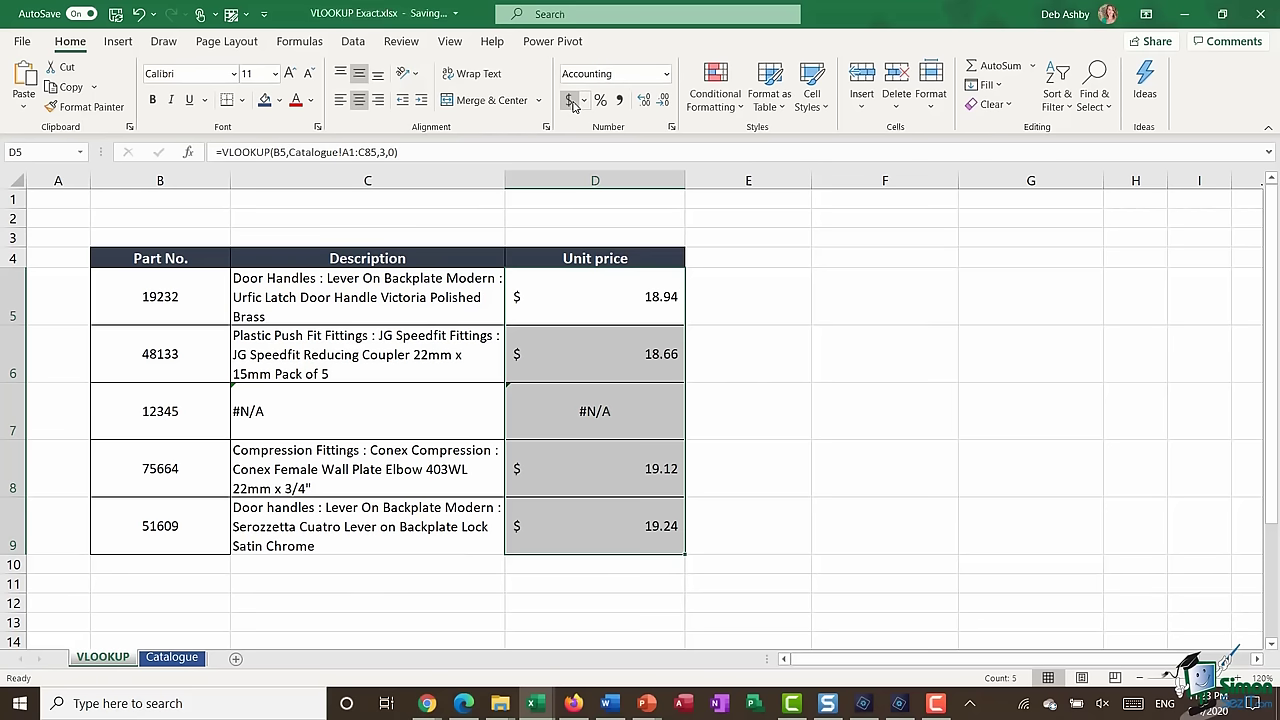
click(666, 75)
click(637, 180)
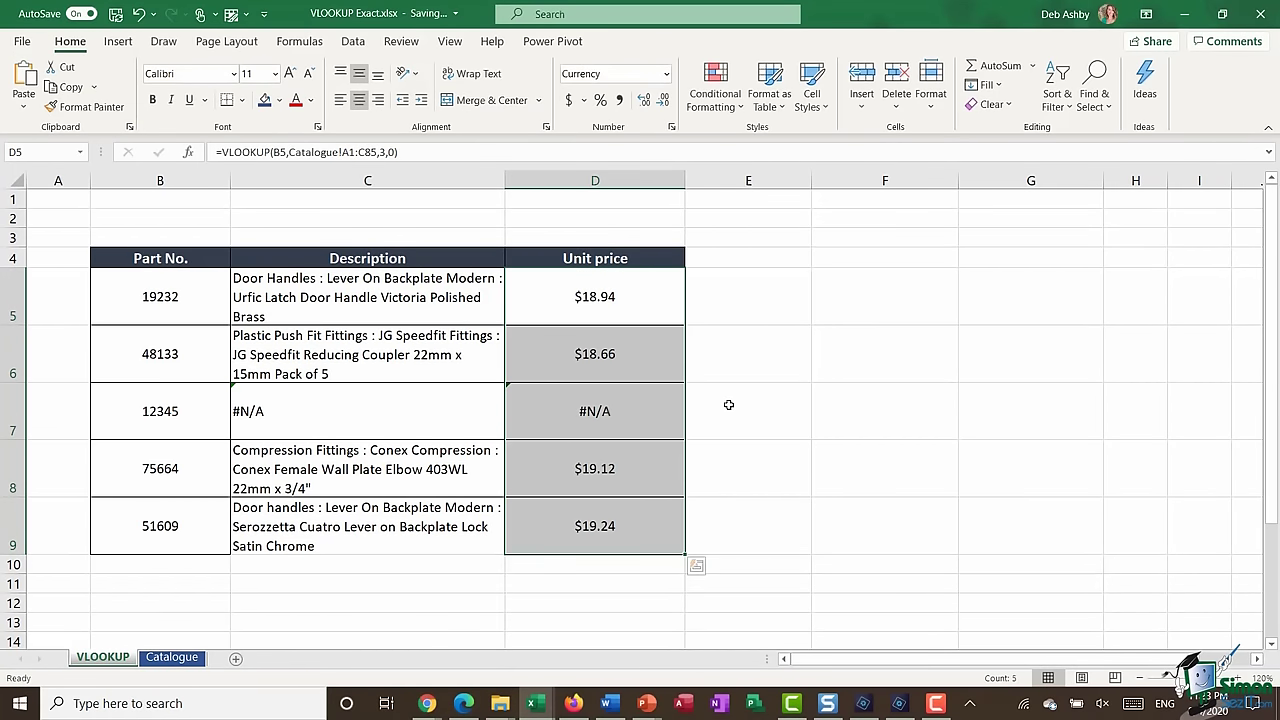
key(ctrl+Page_Down)
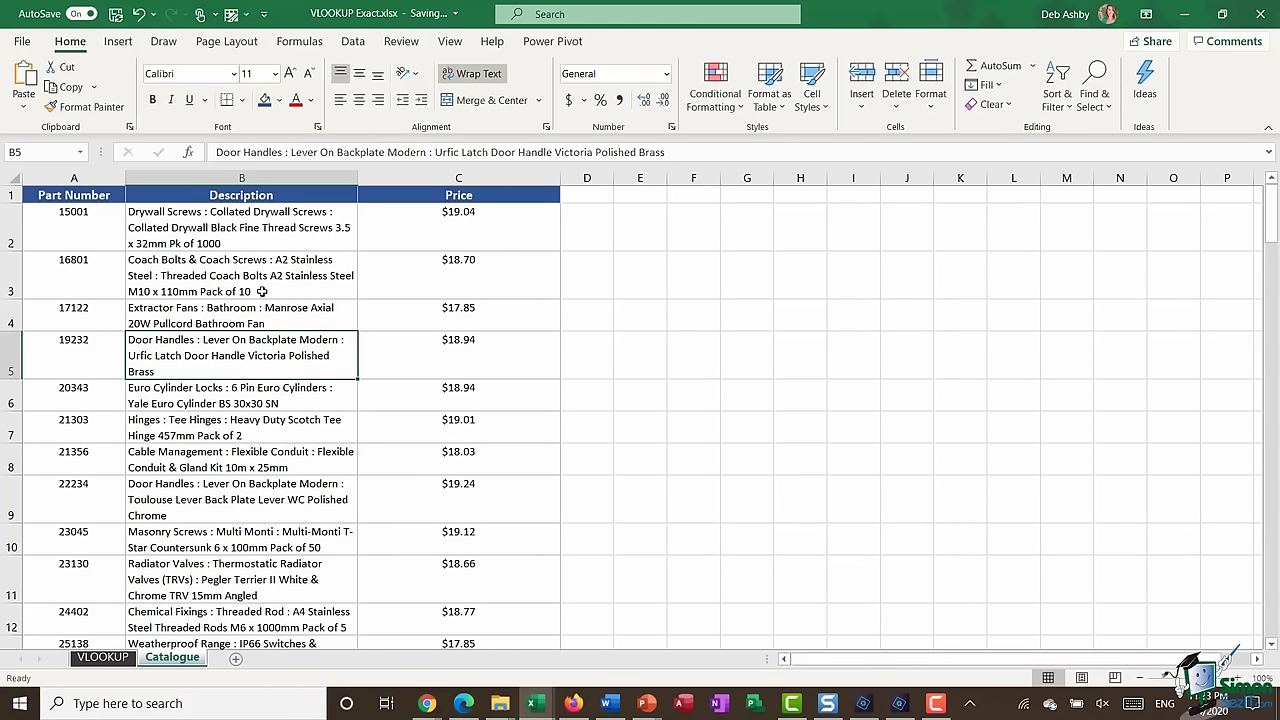
click(104, 657)
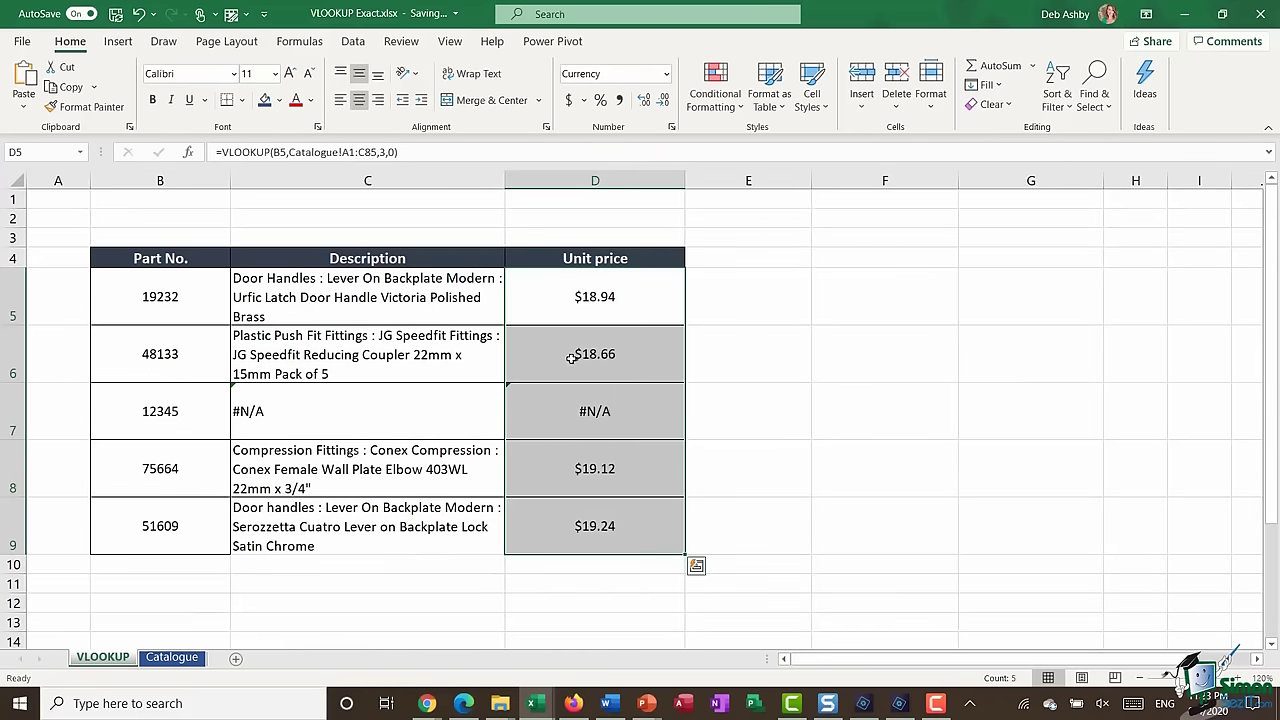
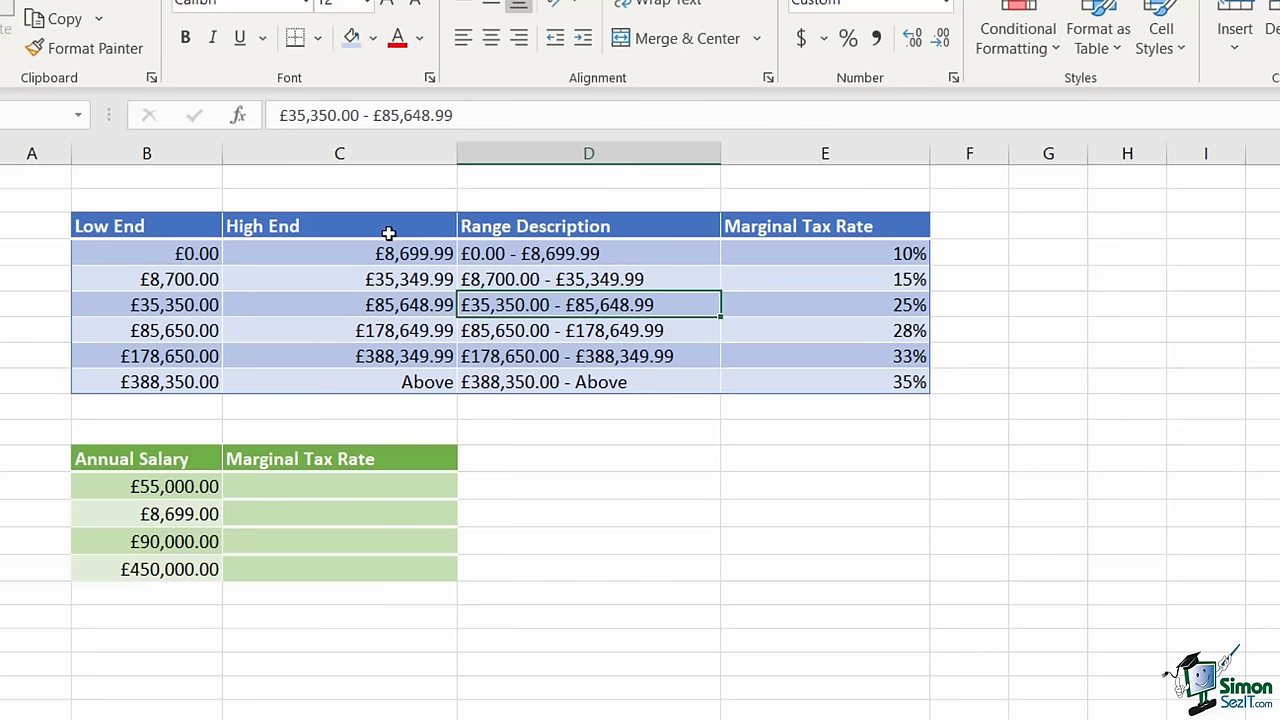
- Select the whole tax bracket table B3:E9, from the Low End header to the 35% rate
click(328, 307)
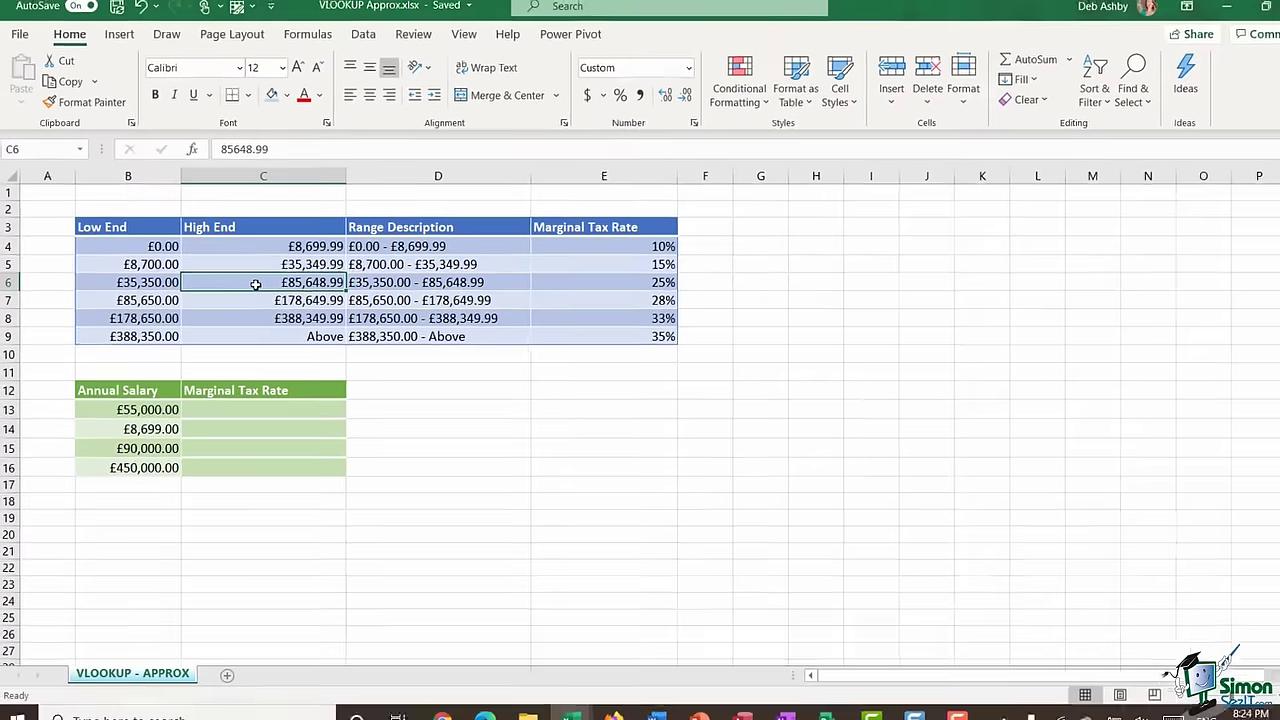
key(ctrl+a)
key(ctrl+a)
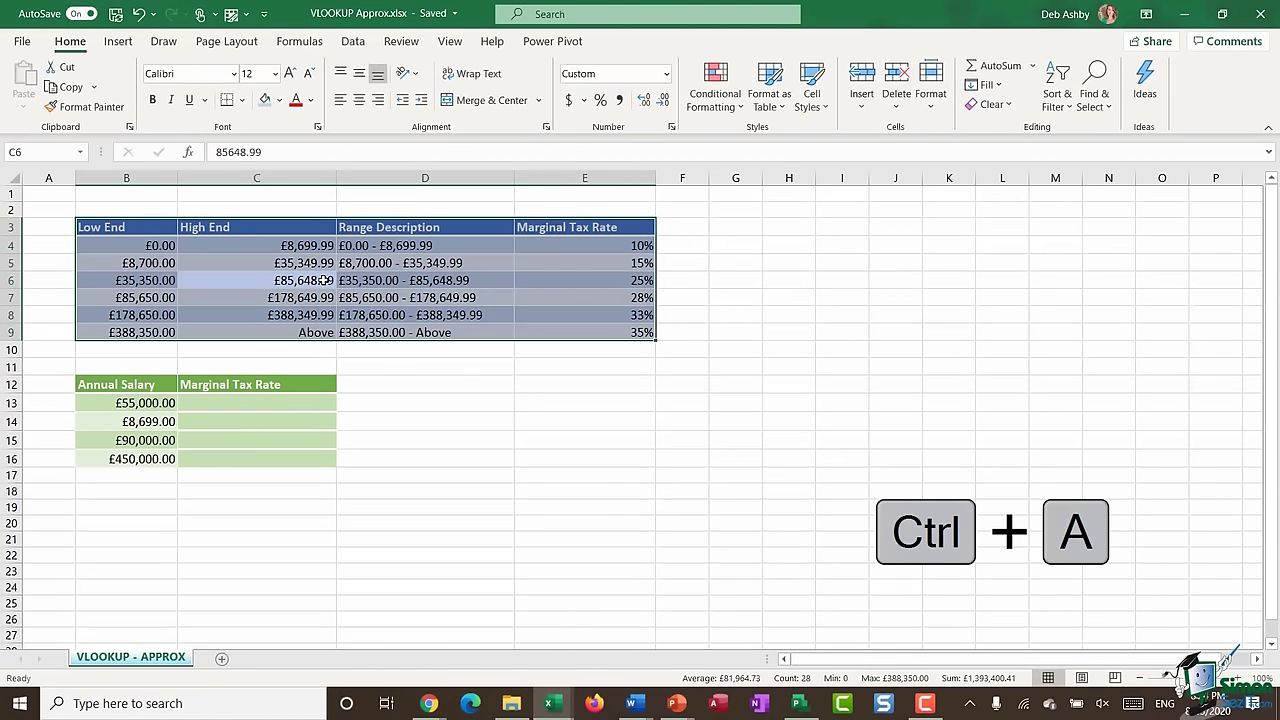
- Format the tax bracket range as a table with headers in a Light style
click(787, 105)
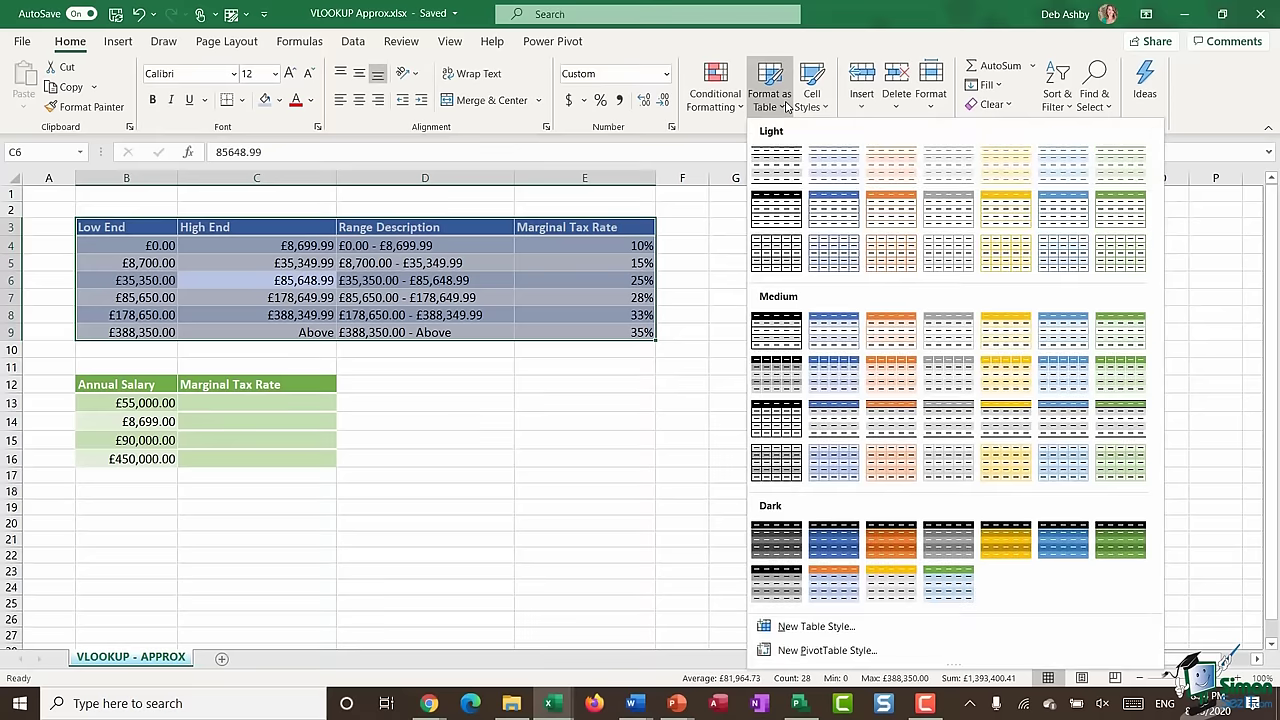
click(841, 216)
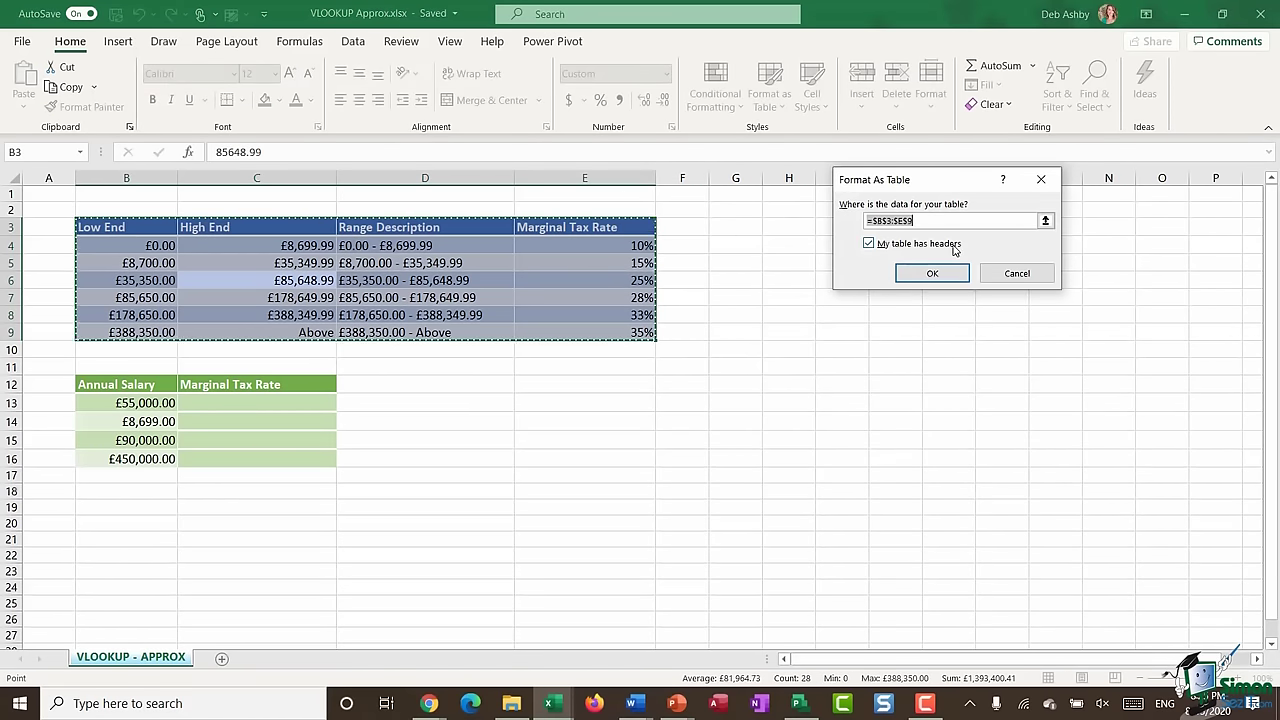
click(936, 274)
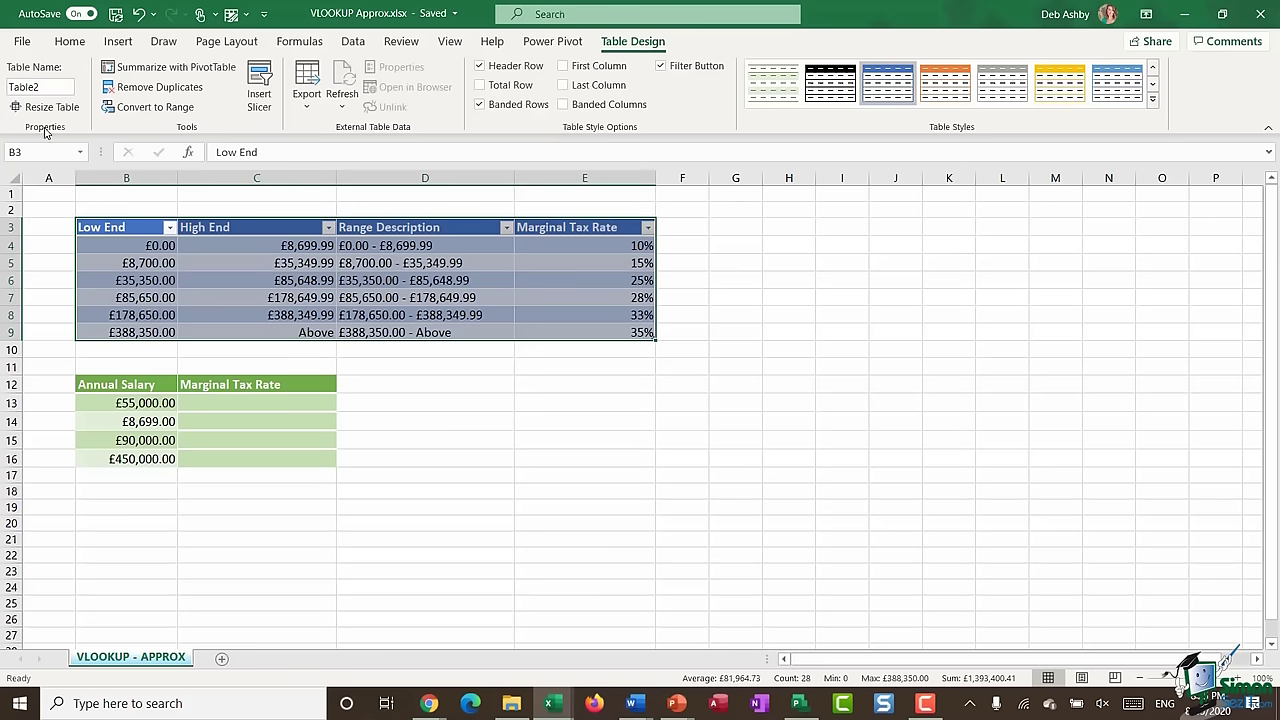
- Rename the table from Table2 to Tax_Rate
click(51, 87)
text(Tax_Rate)
key(Return)
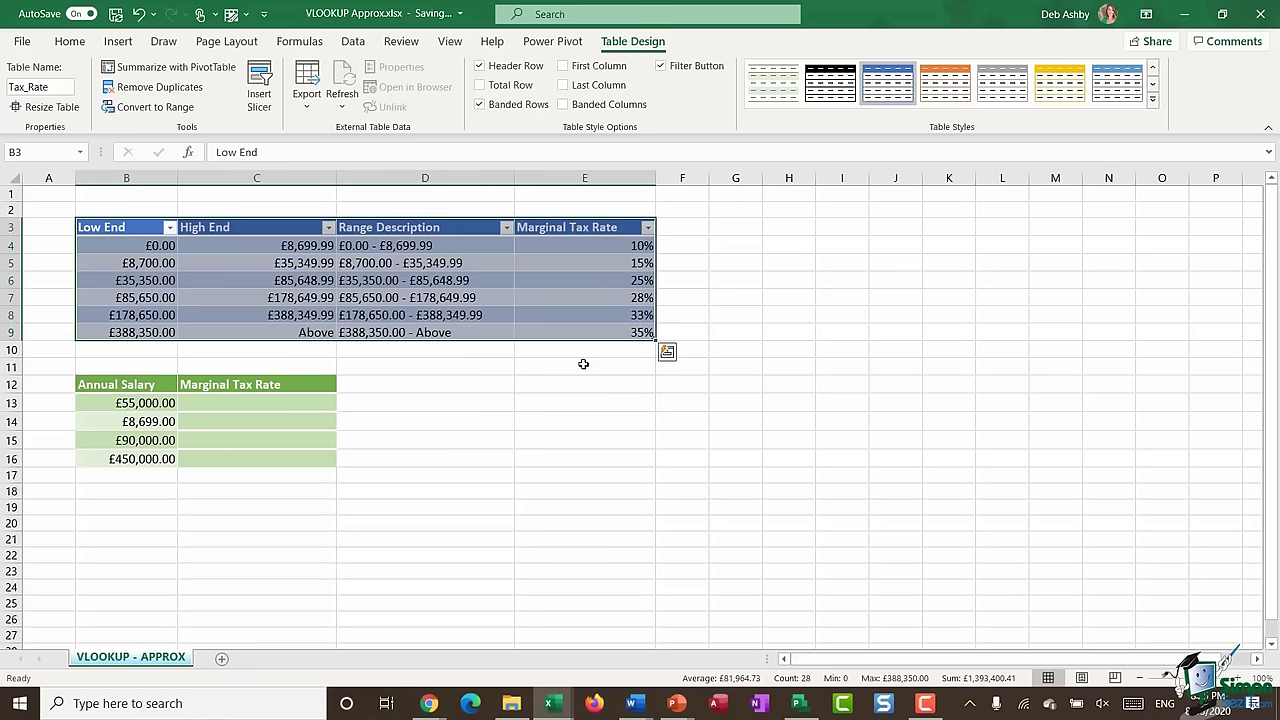
click(291, 403)
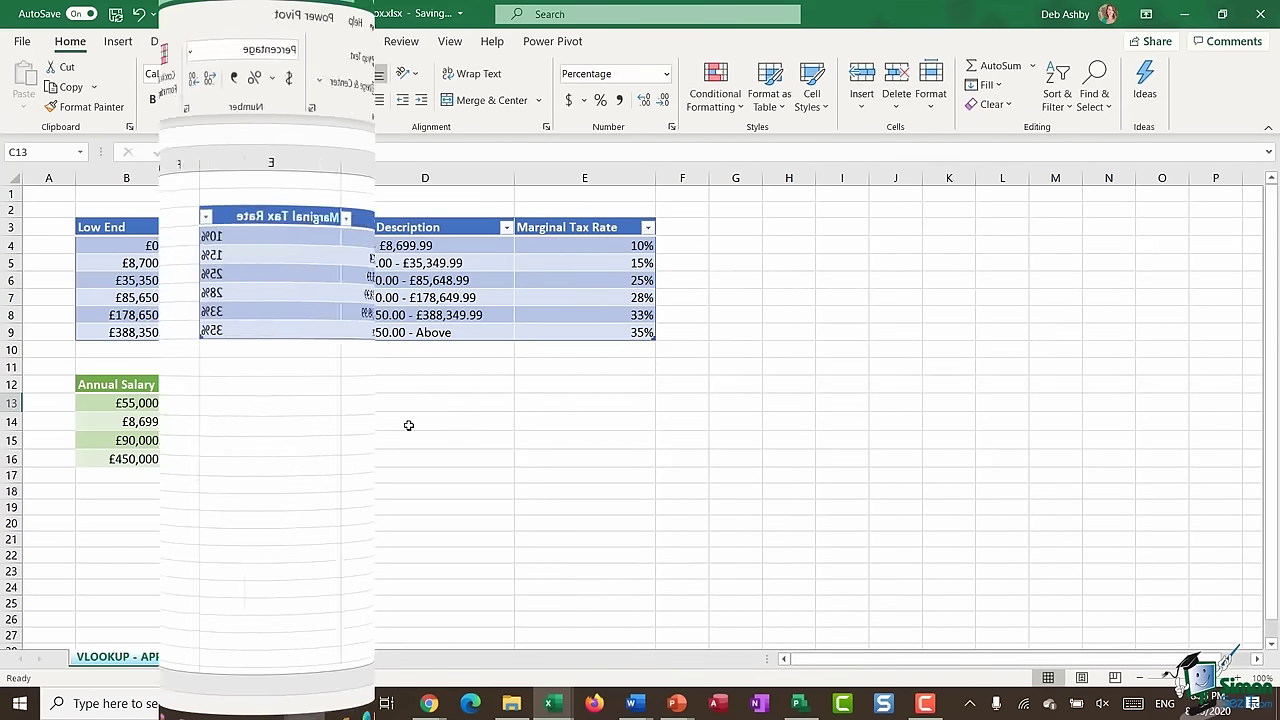
- Enter =VLOOKUP(B13,Tax_Rate,4,TRUE) in C13 so the £55,000 salary shows 25%
text(=VLOOKUP)
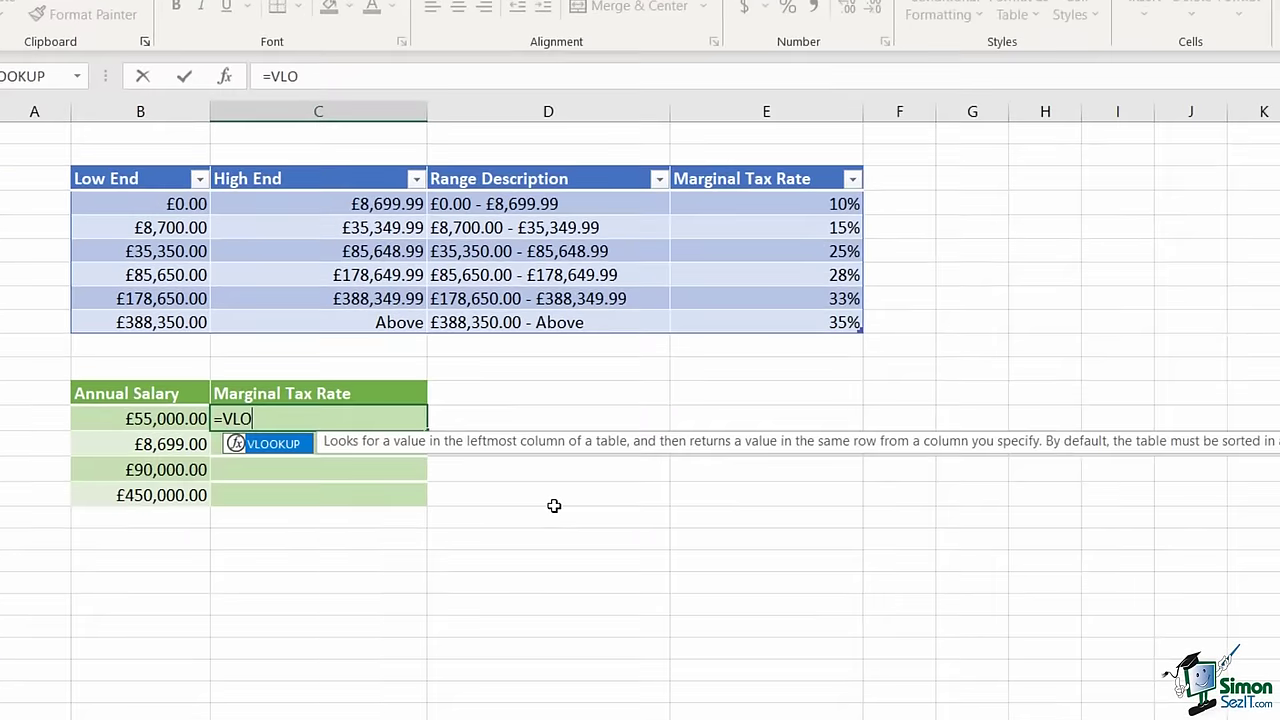
text(()
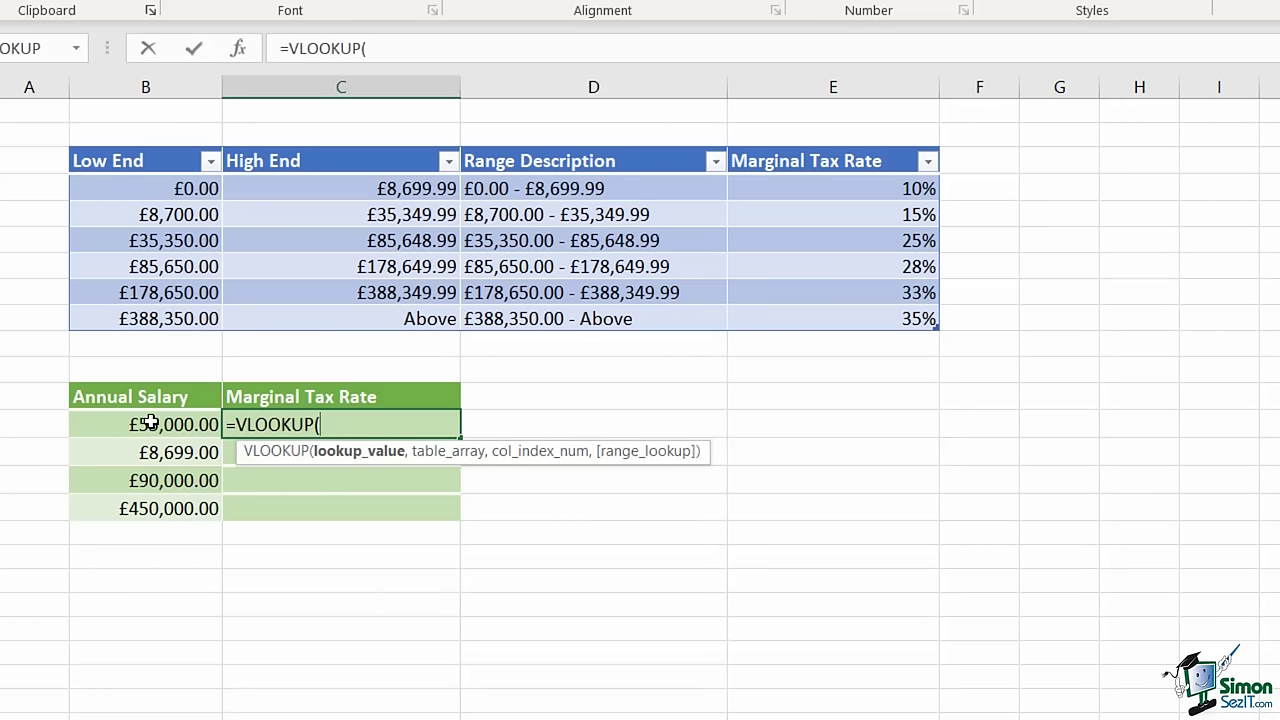
click(150, 423)
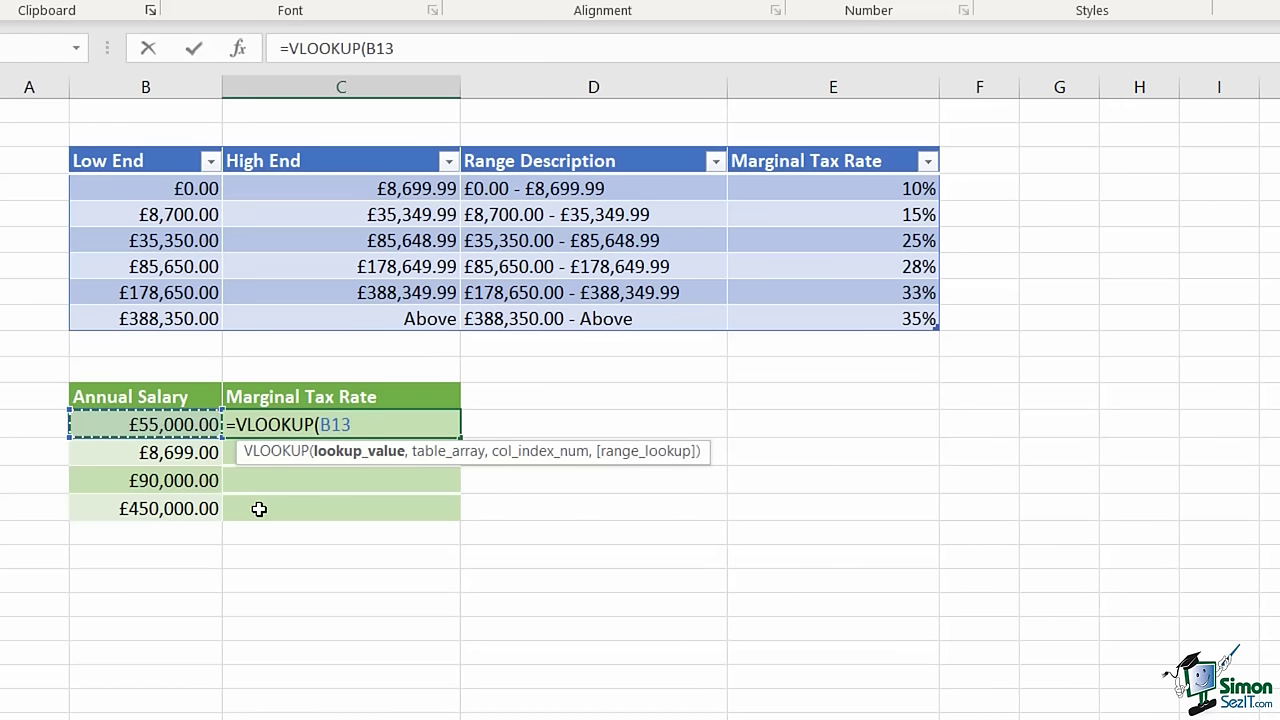
text(,)
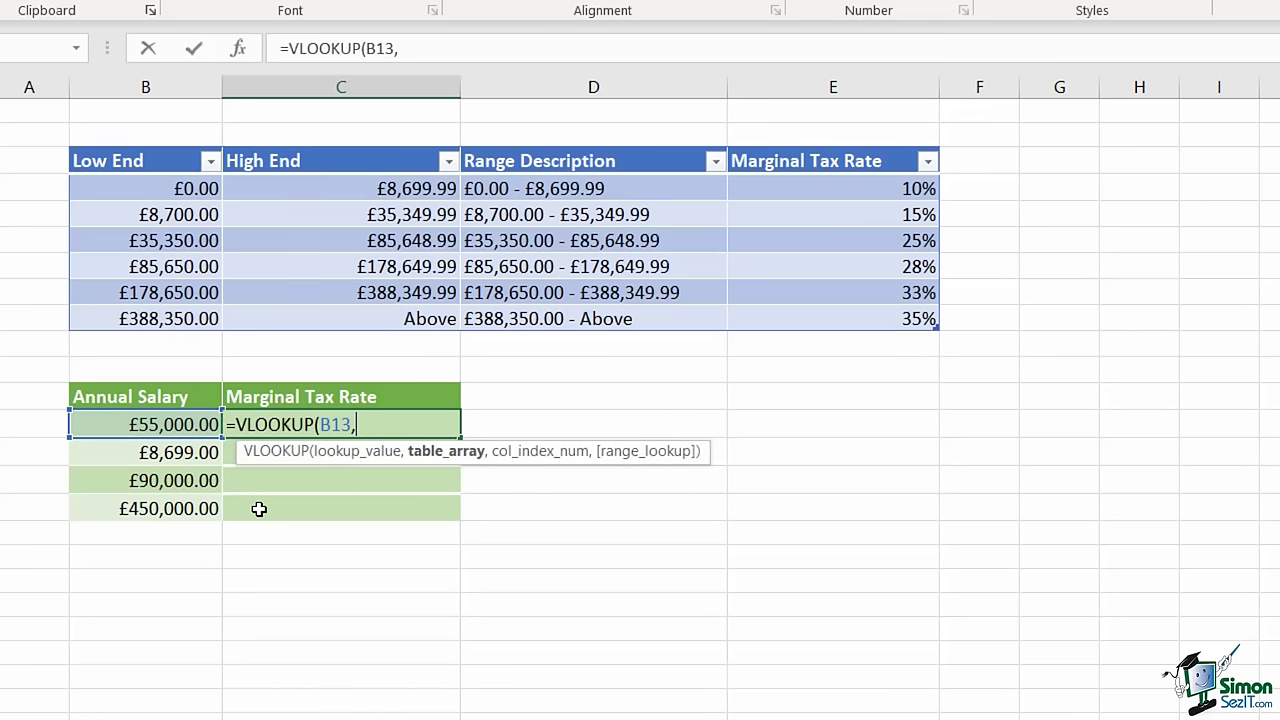
text(Tax)
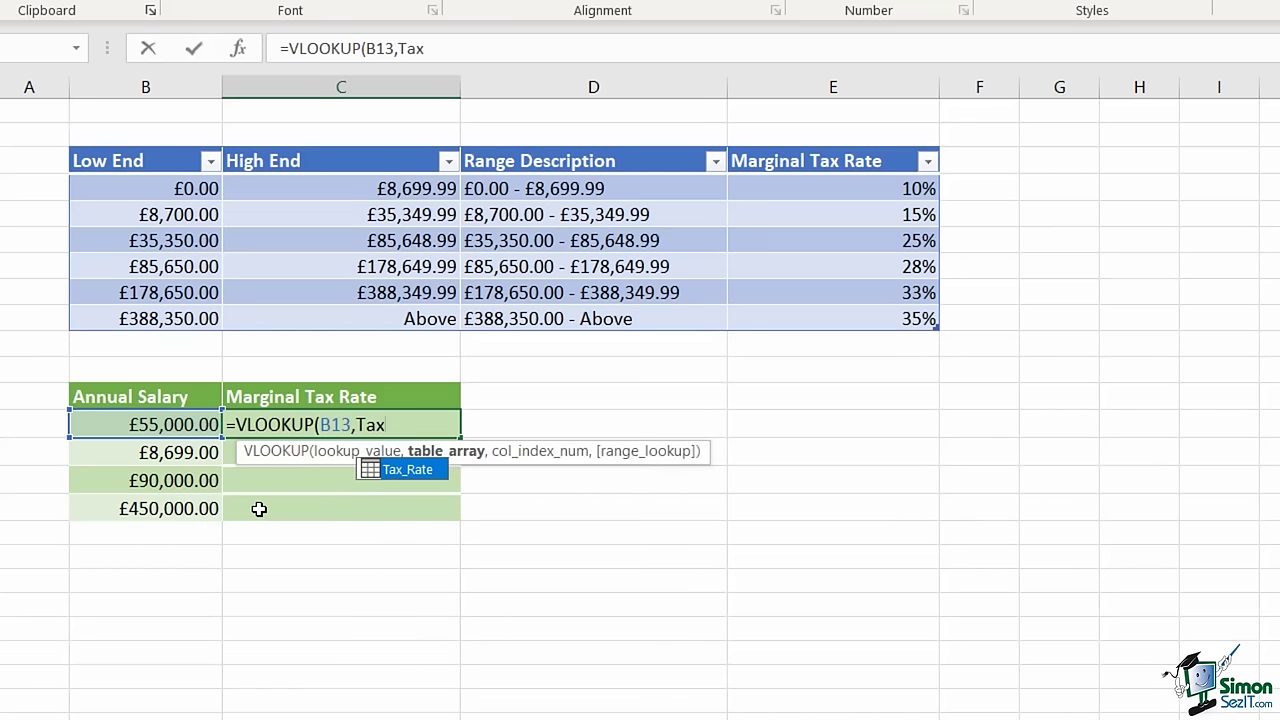
double_click(421, 469)
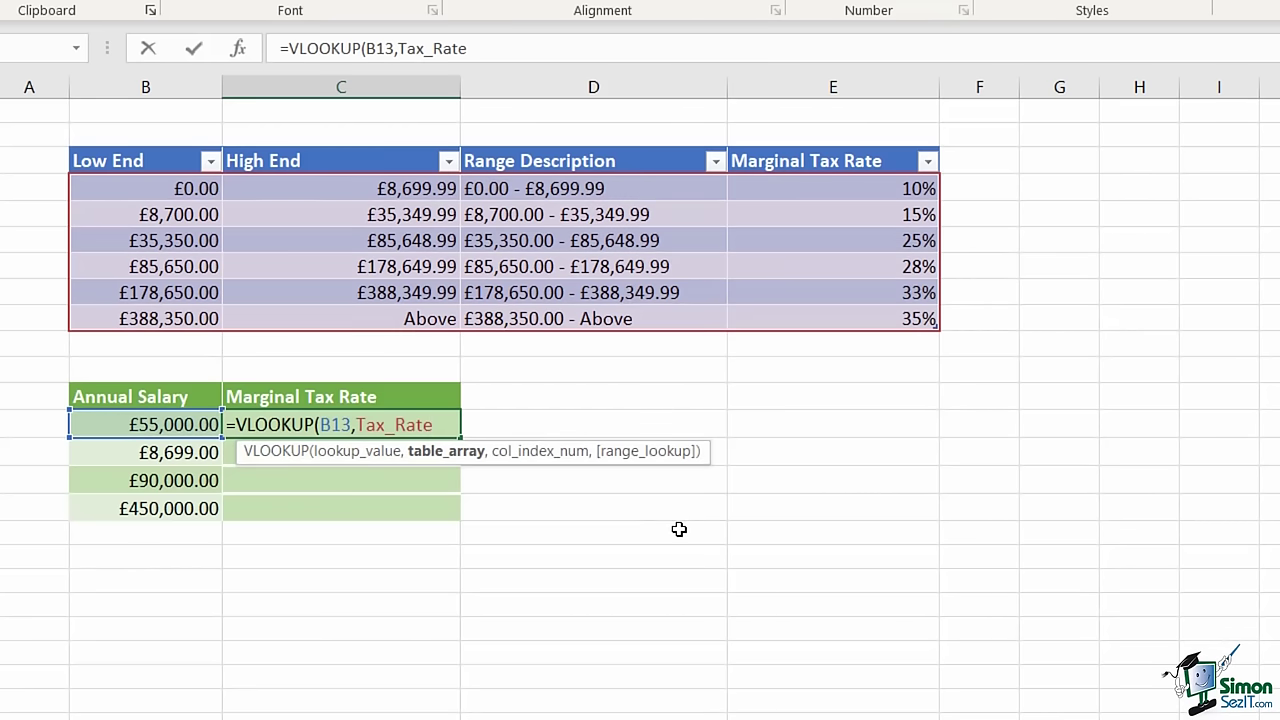
text(,)
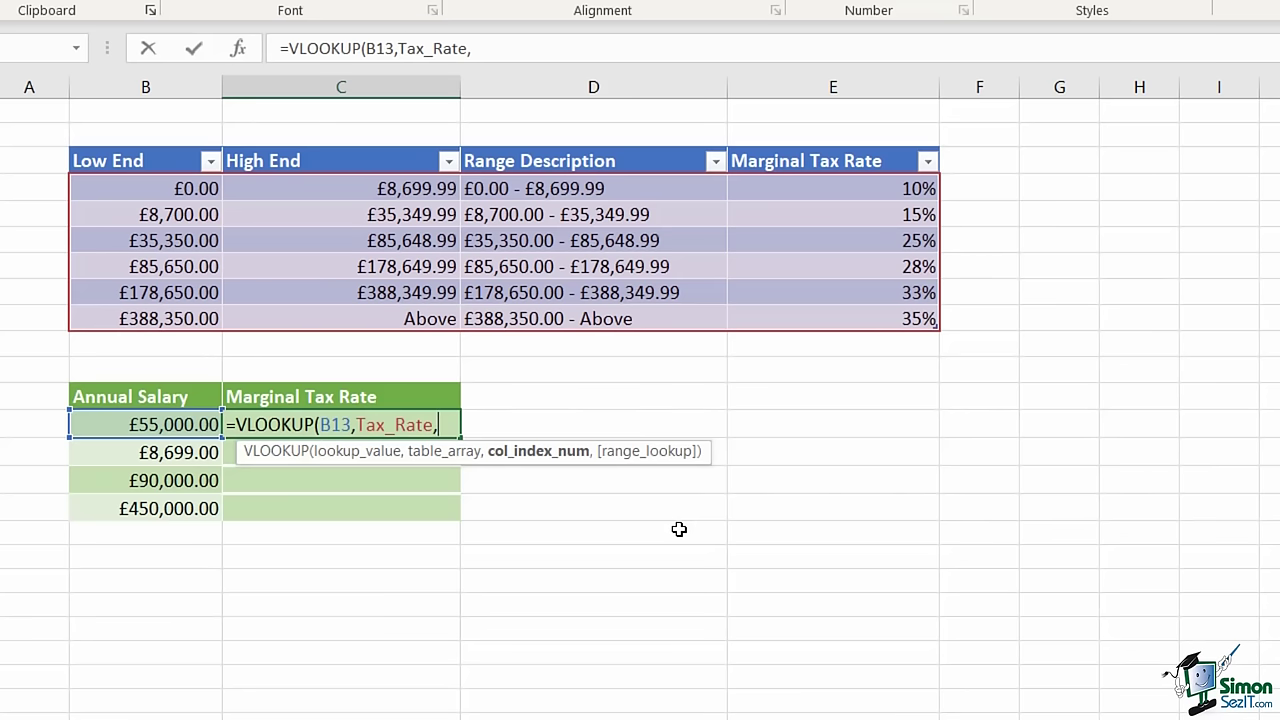
text(4,)
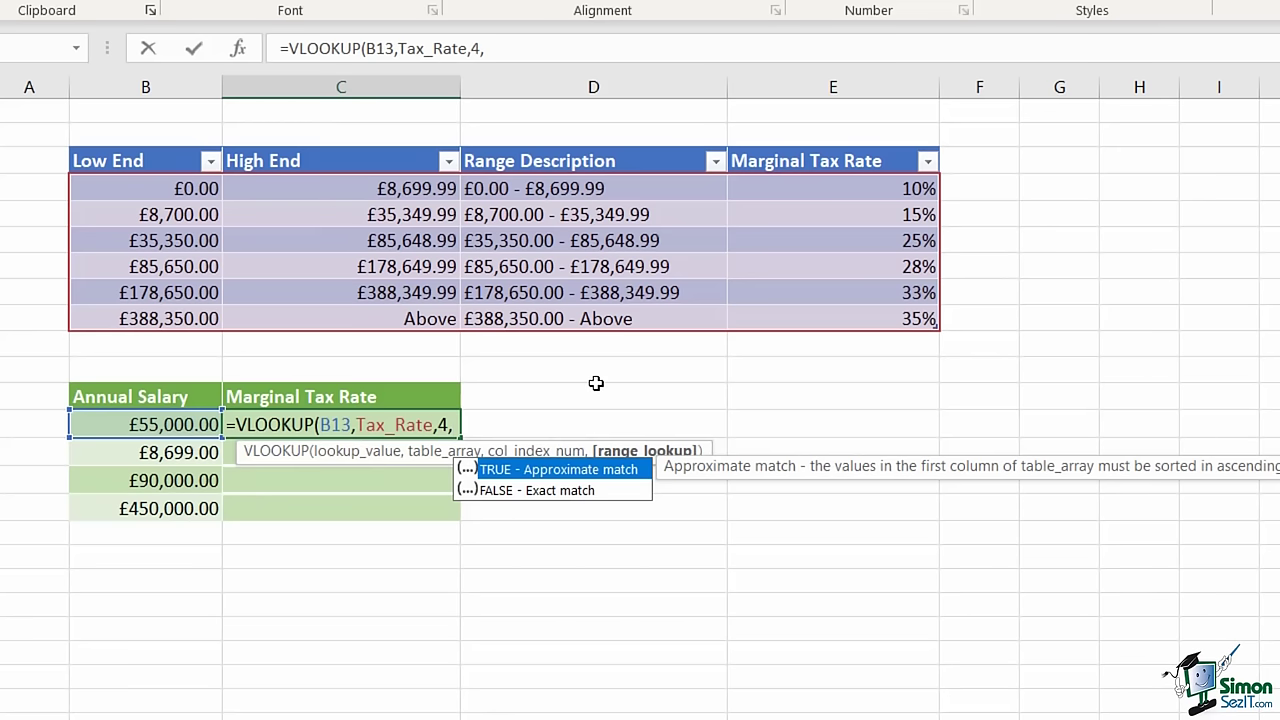
text(T)
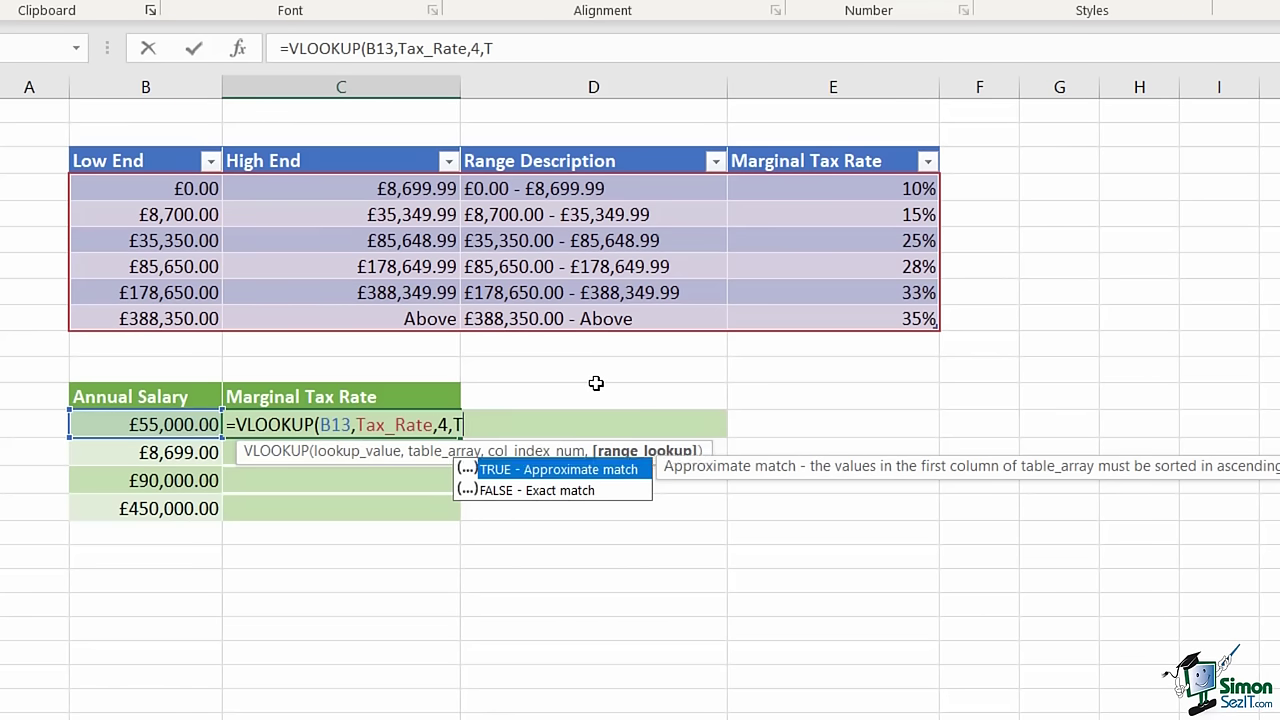
text(RUE))
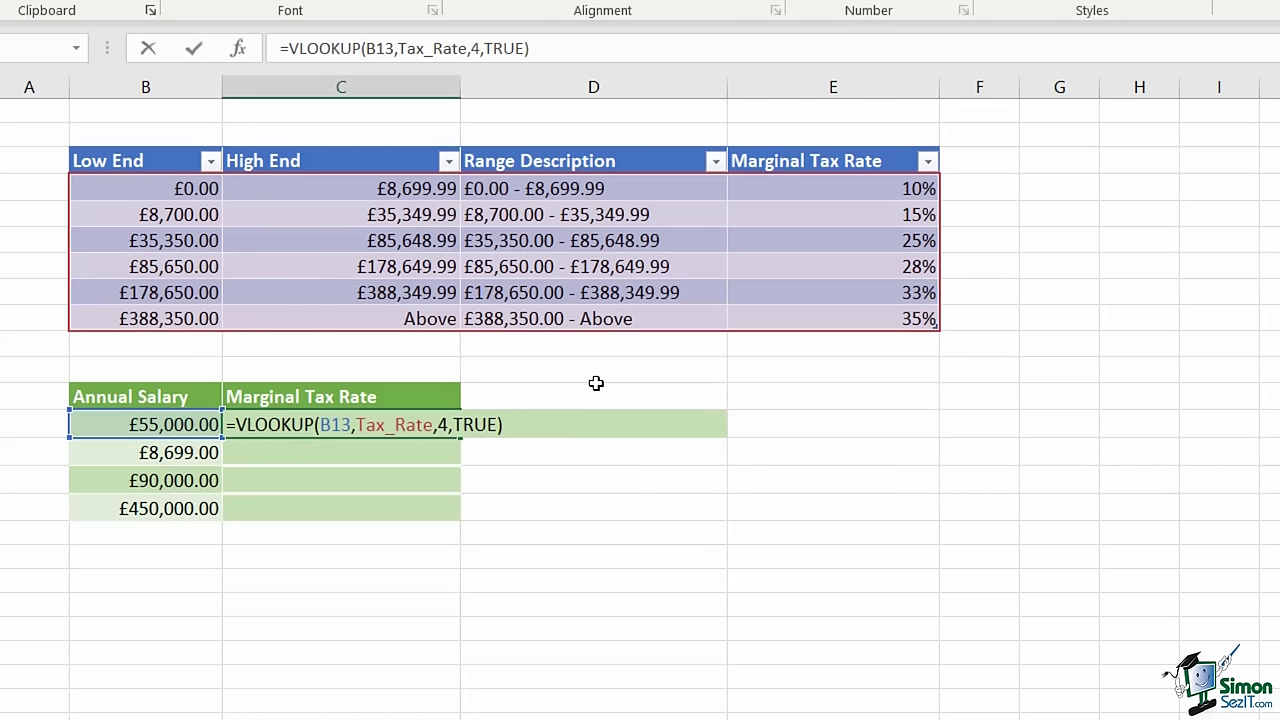
key(Return)
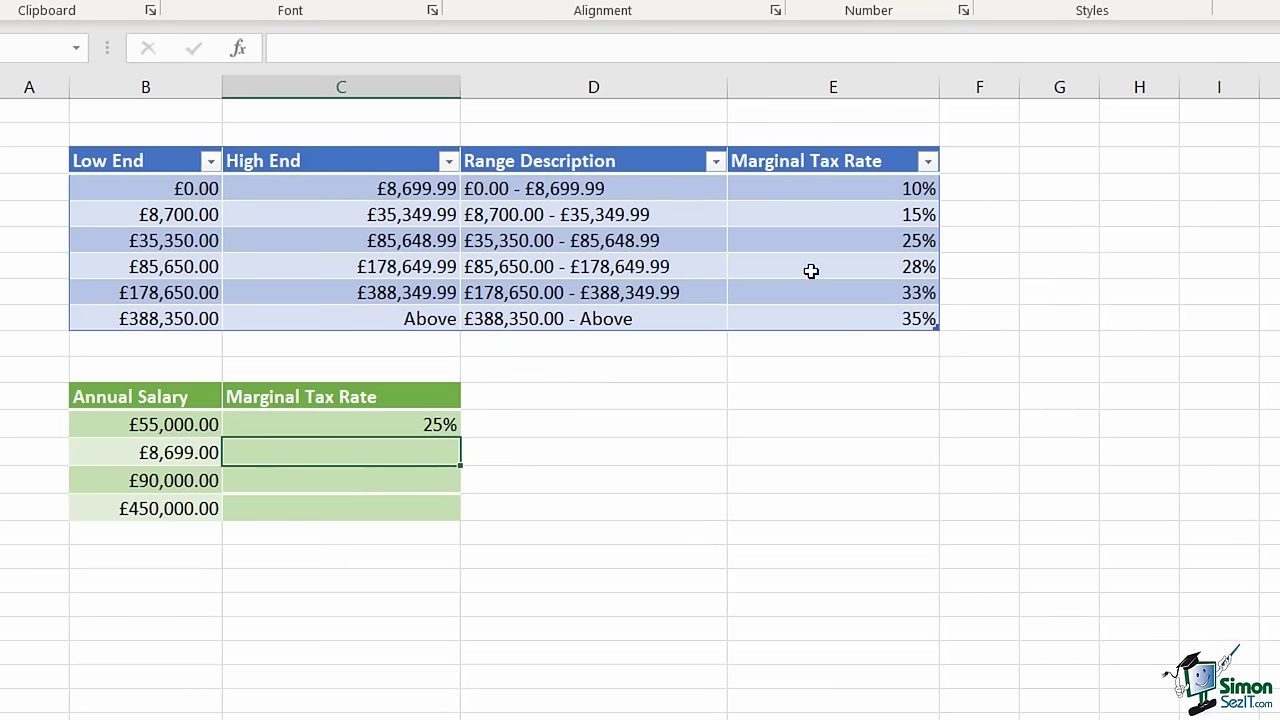
- Verify the 25% result against the £35,350–£85,648.99 band, then select C14 for the £8,699 salary
click(846, 244)
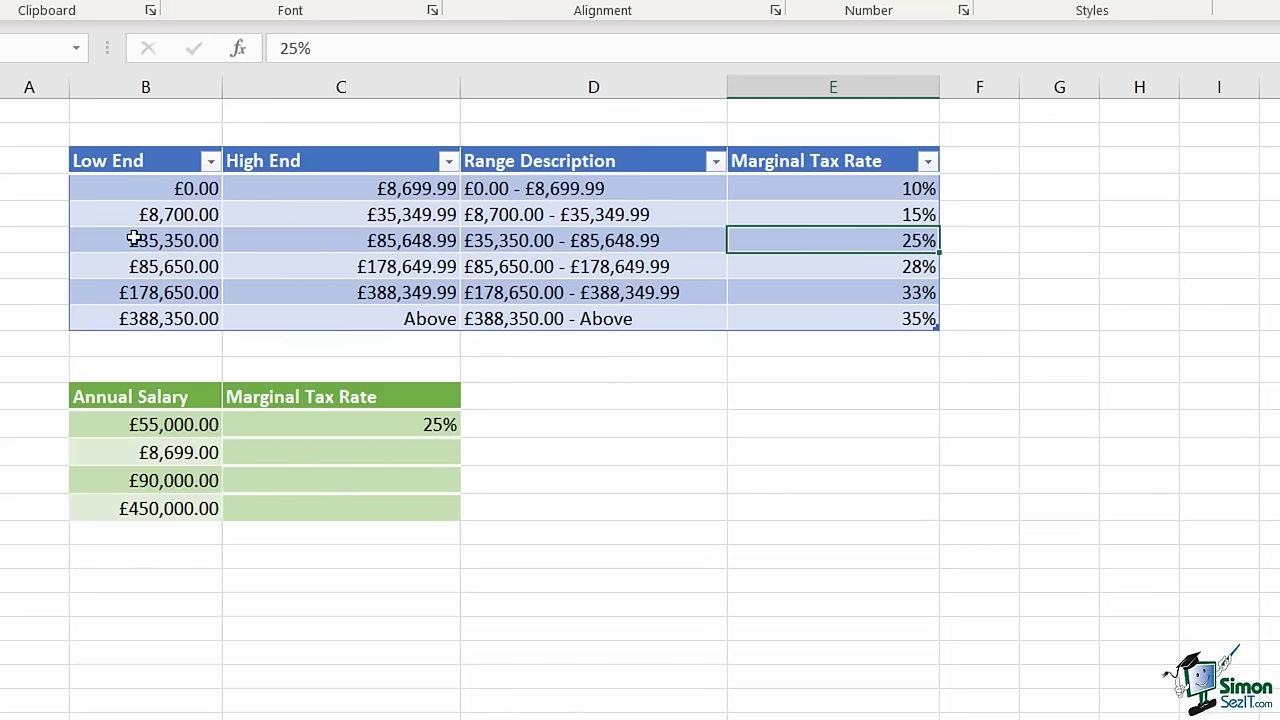
drag(133, 240, 374, 237)
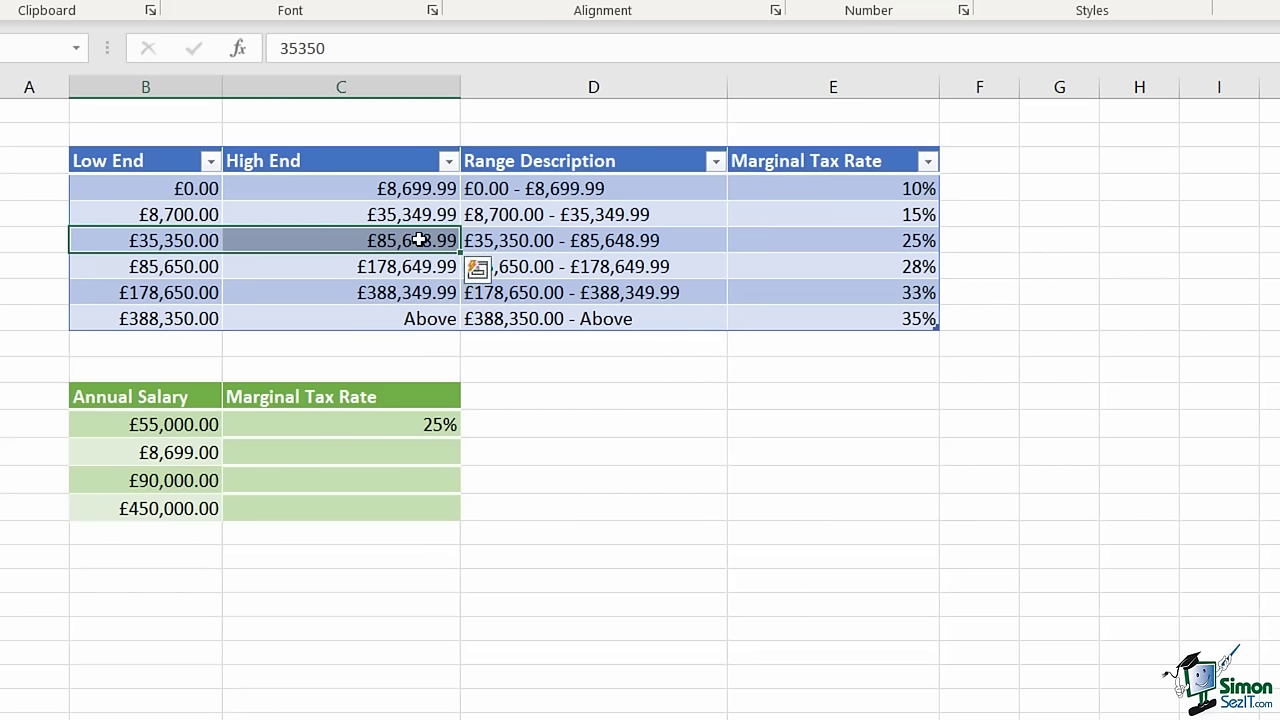
click(367, 412)
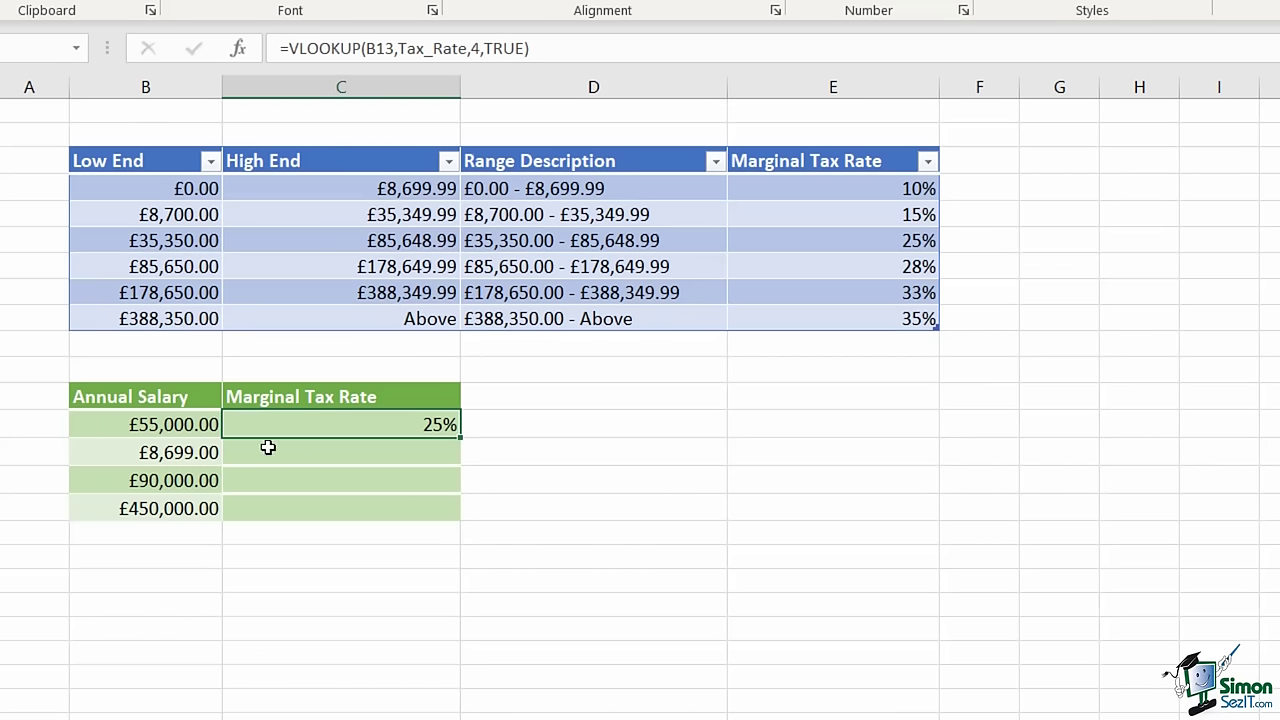
click(320, 454)
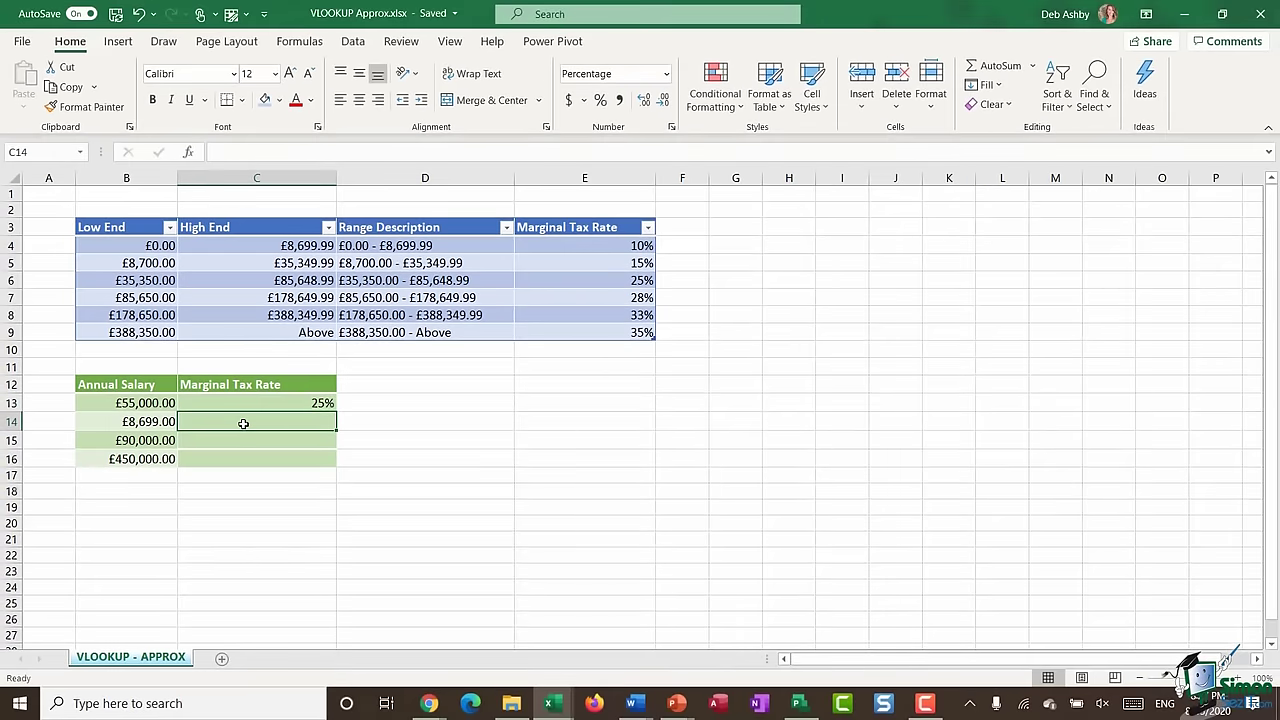
- Insert the VLOOKUP function into C14 through the Insert Function dialog
click(190, 155)
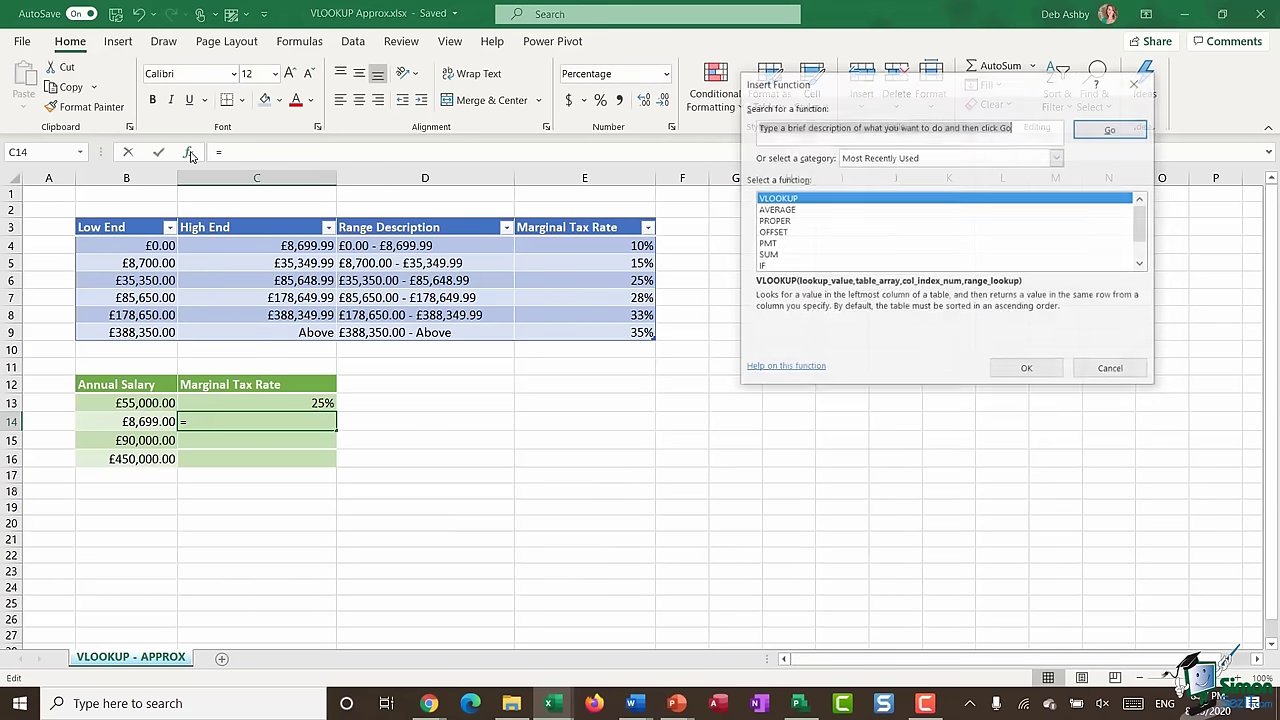
drag(901, 86, 786, 237)
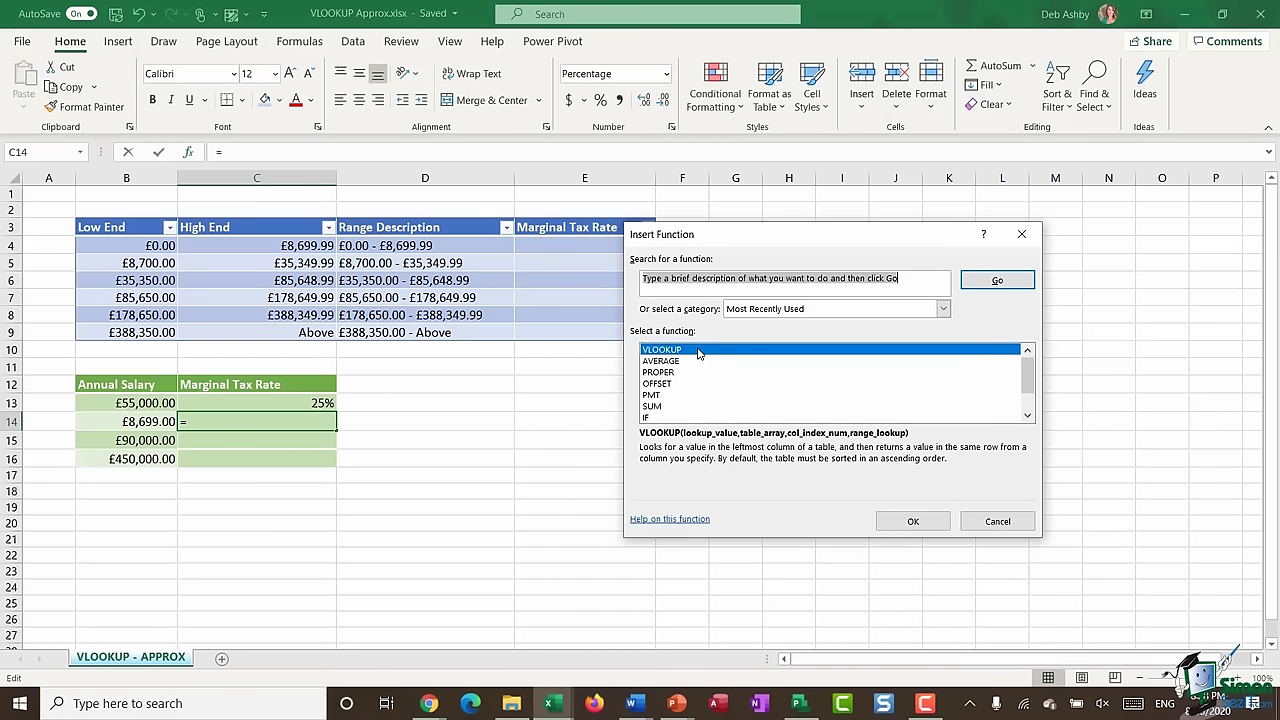
double_click(698, 352)
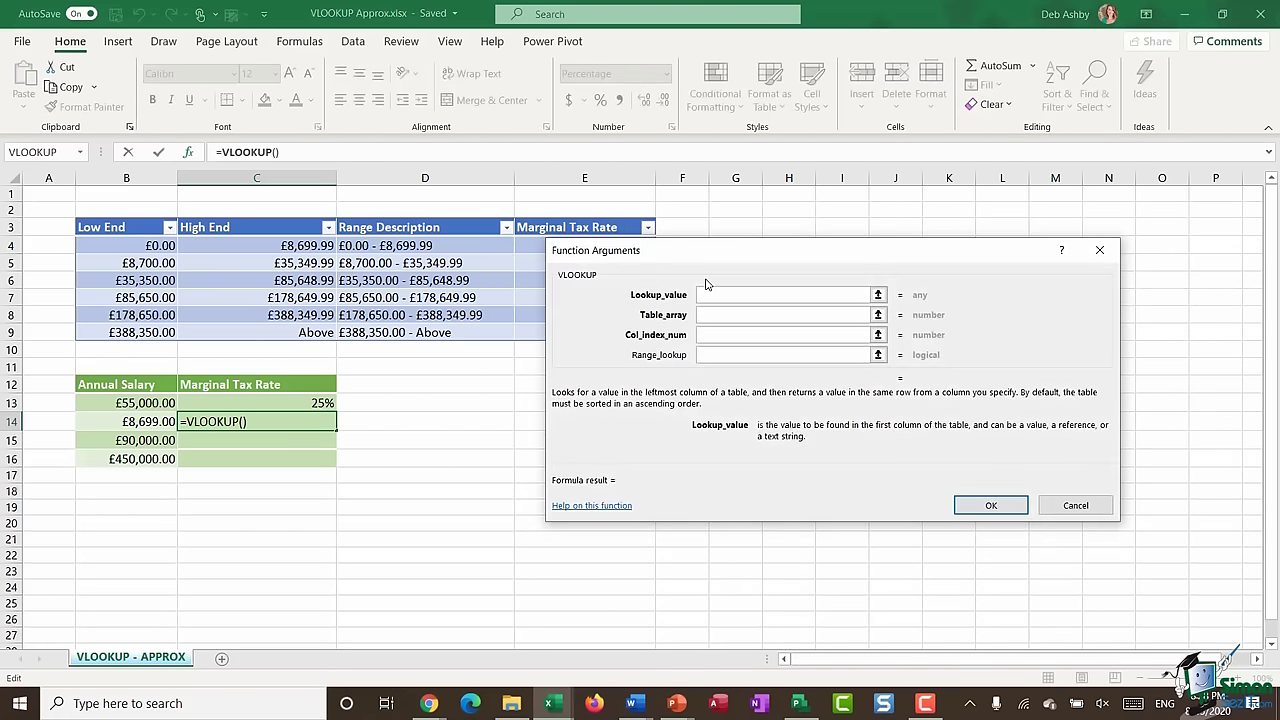
- Set VLOOKUP arguments to B14, Tax_Rate, column 4 and range lookup 1, giving 10%
click(121, 421)
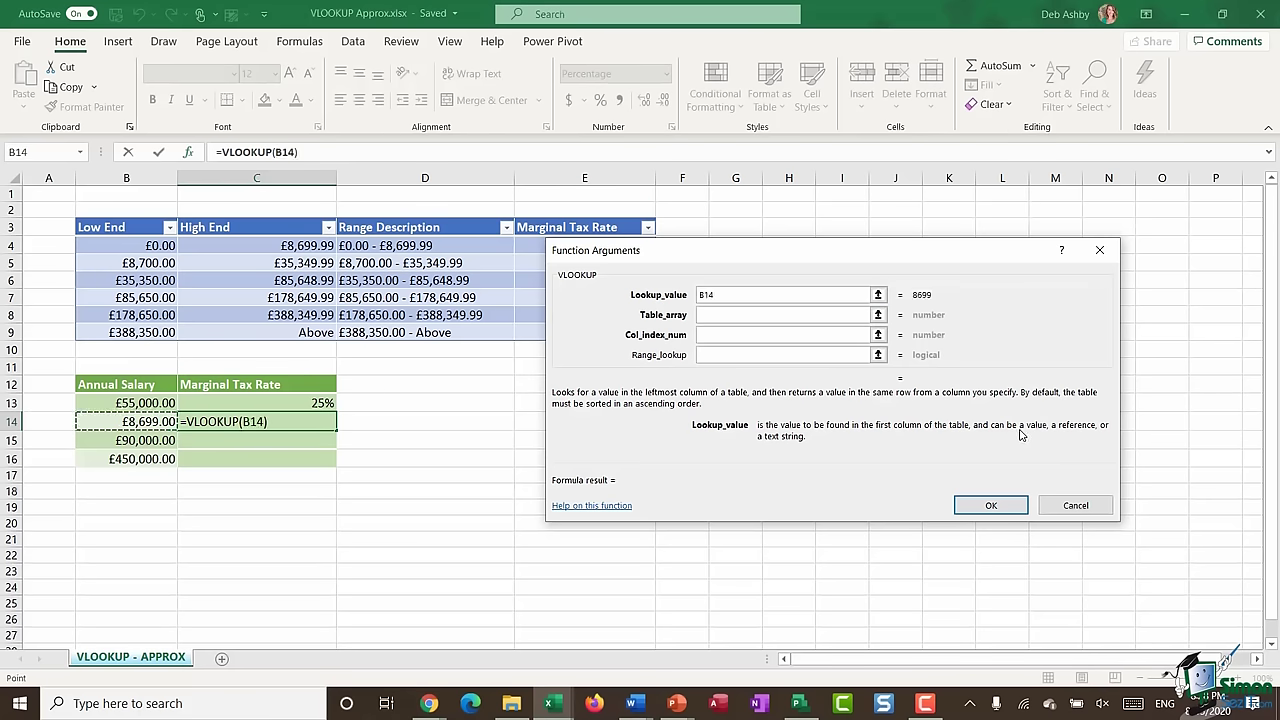
click(706, 314)
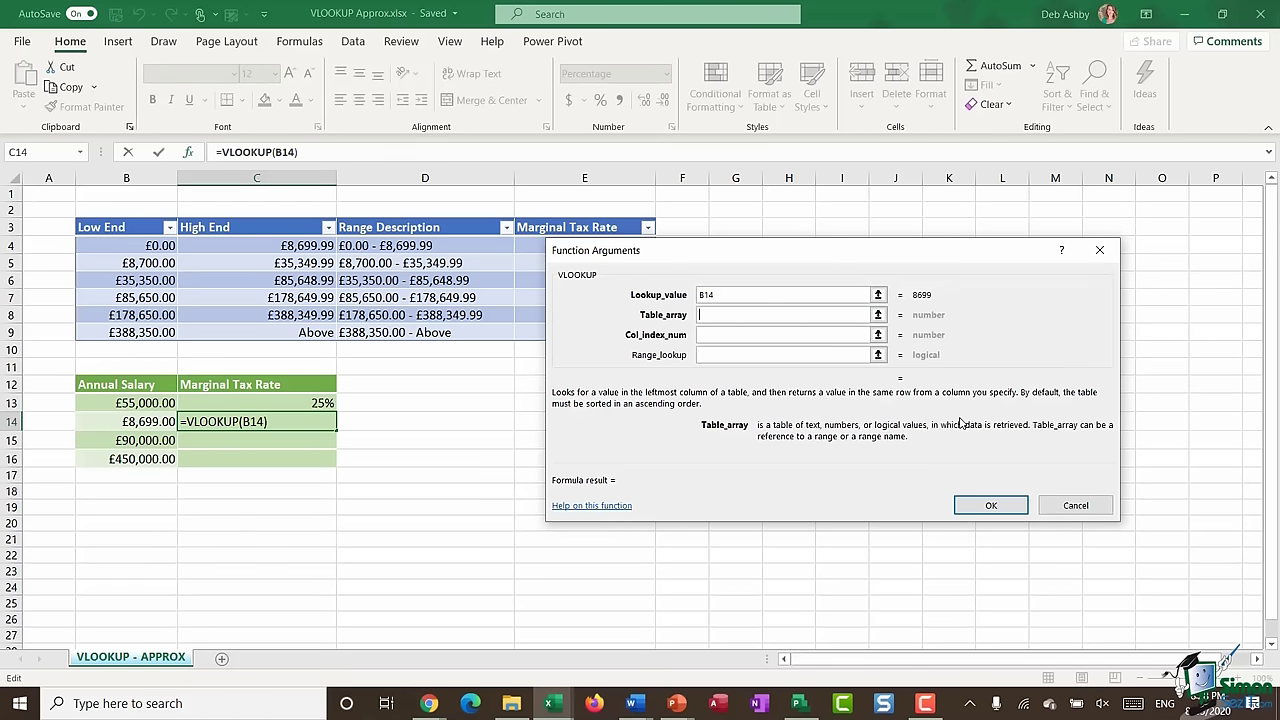
text(Tax_Rate)
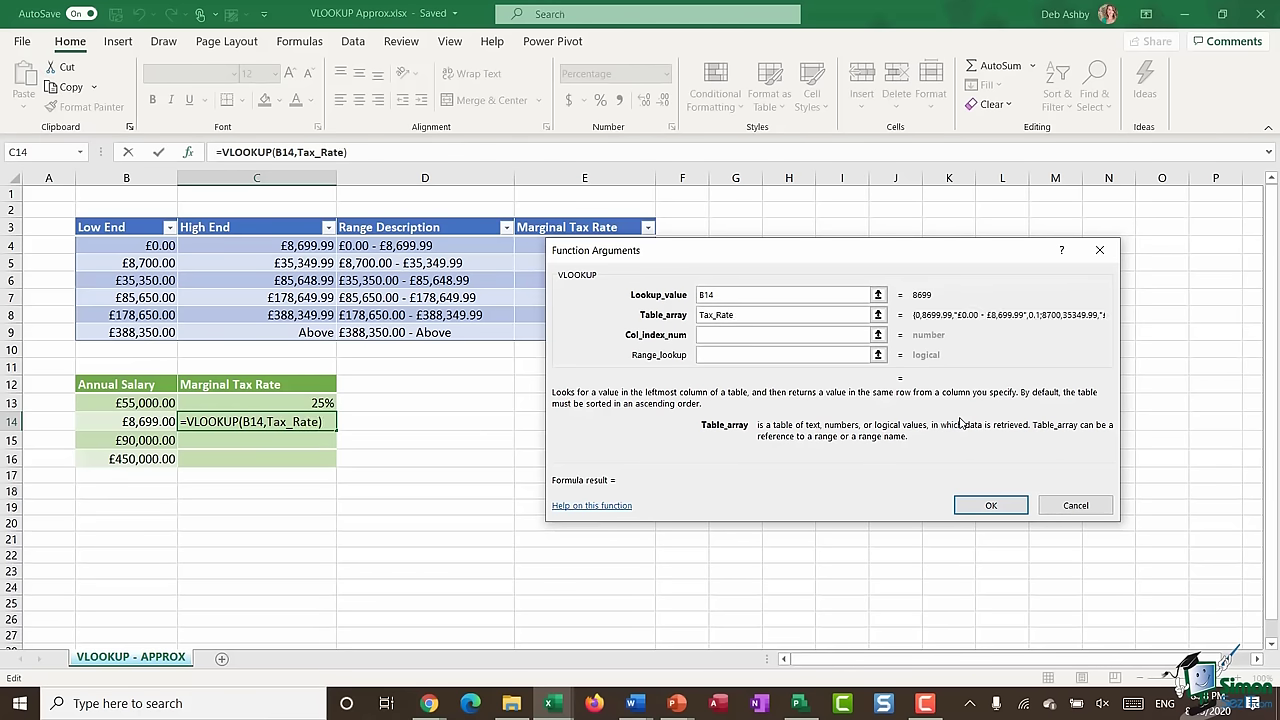
click(750, 338)
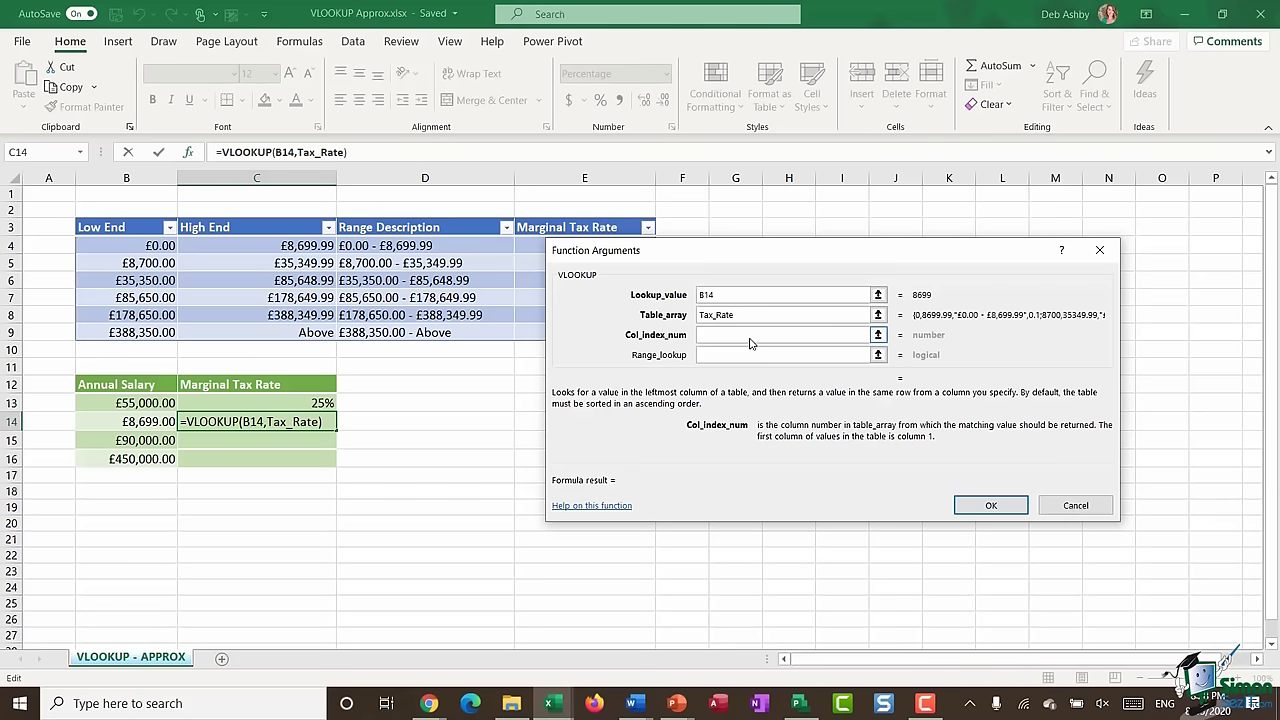
text(4)
key(Tab)
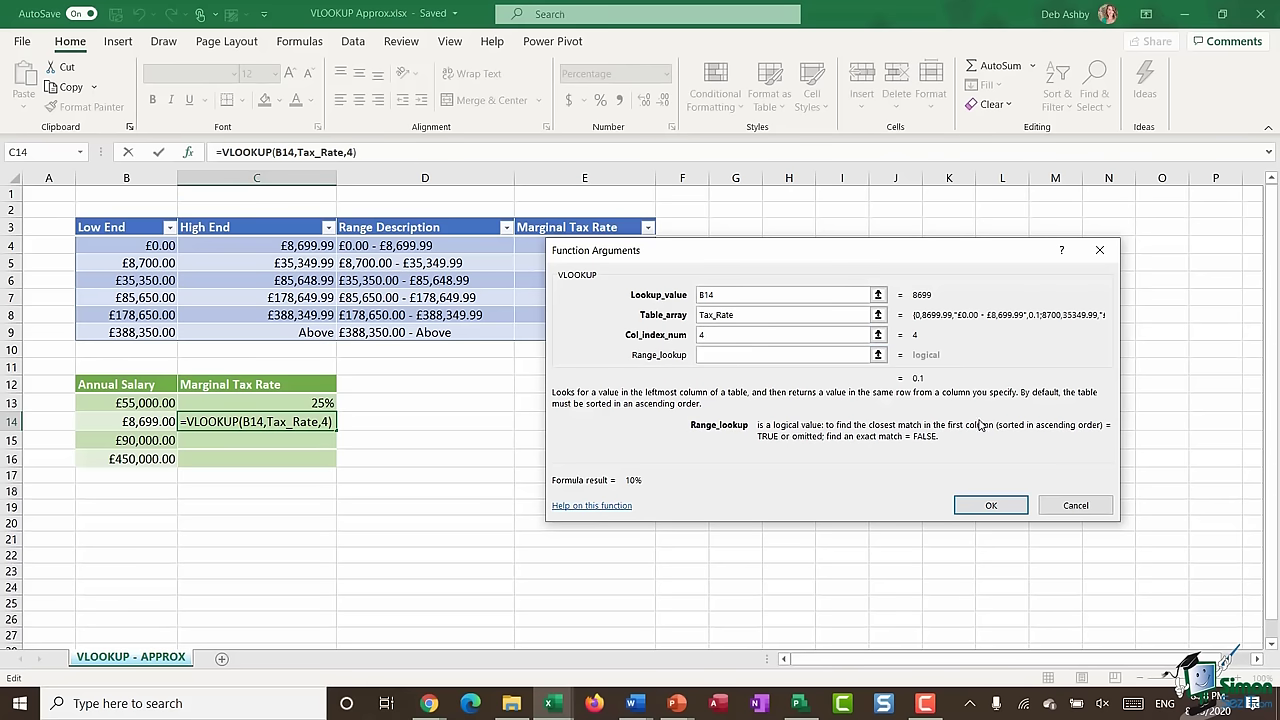
text(TRUE)
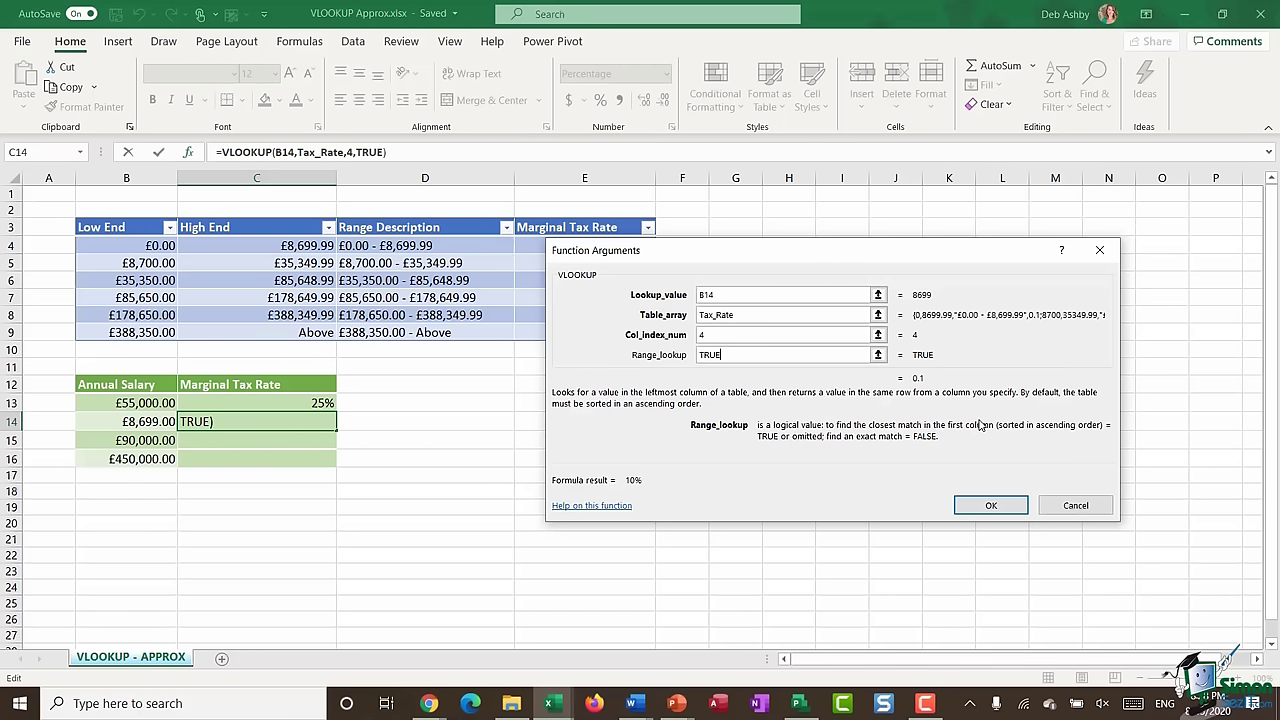
key(BackSpace)
key(BackSpace)
key(BackSpace)
key(BackSpace)
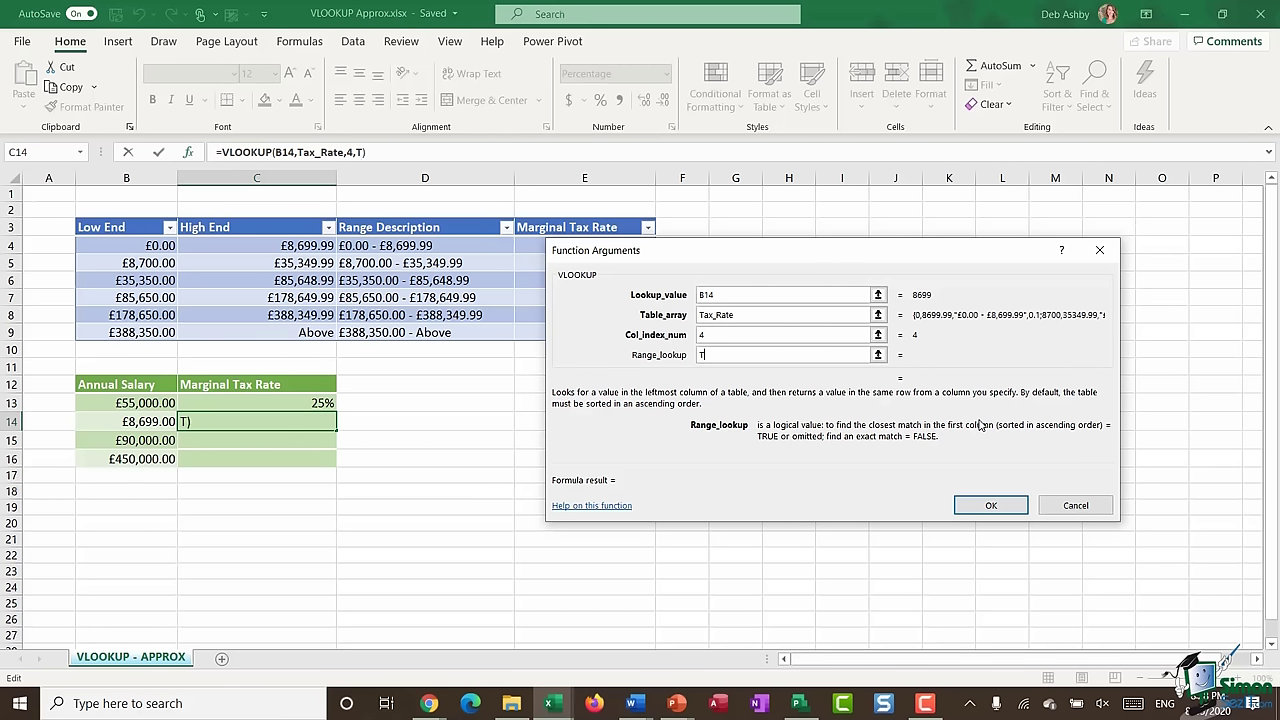
text(1)
click(991, 507)
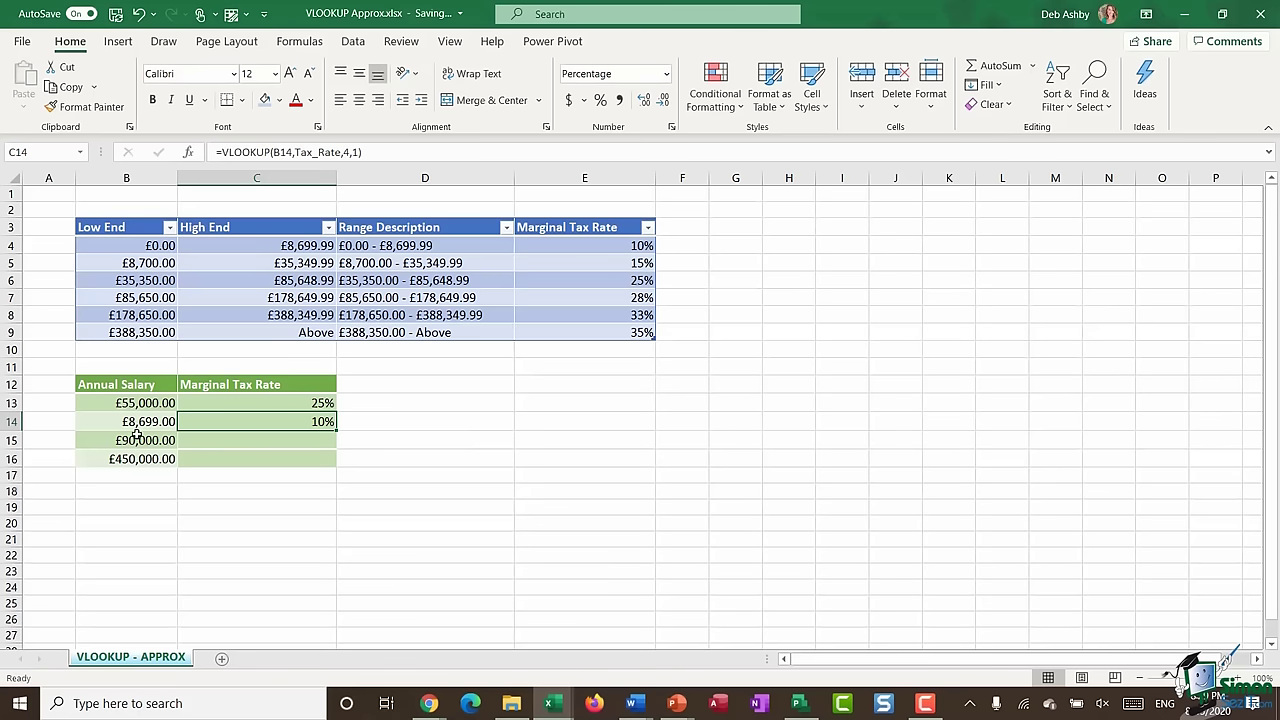
- Verify the £8,699 salary's 10% rate against the first tax band
click(137, 424)
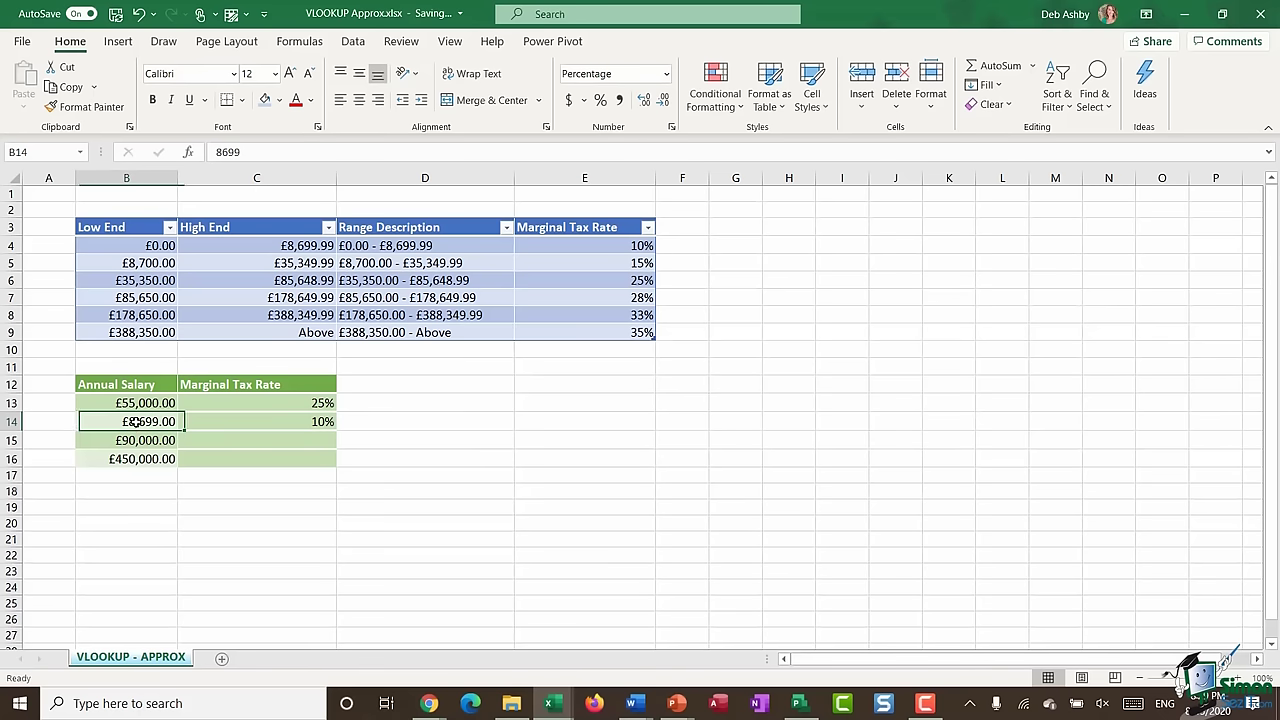
click(288, 245)
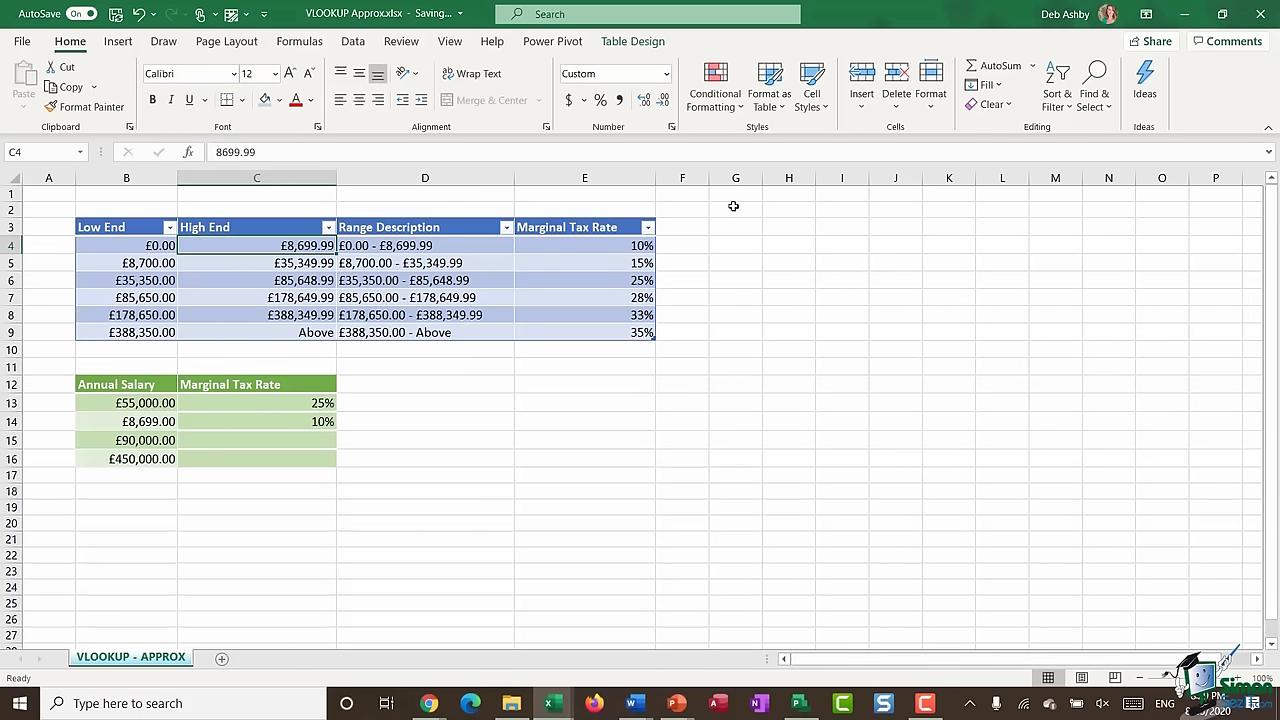
click(615, 248)
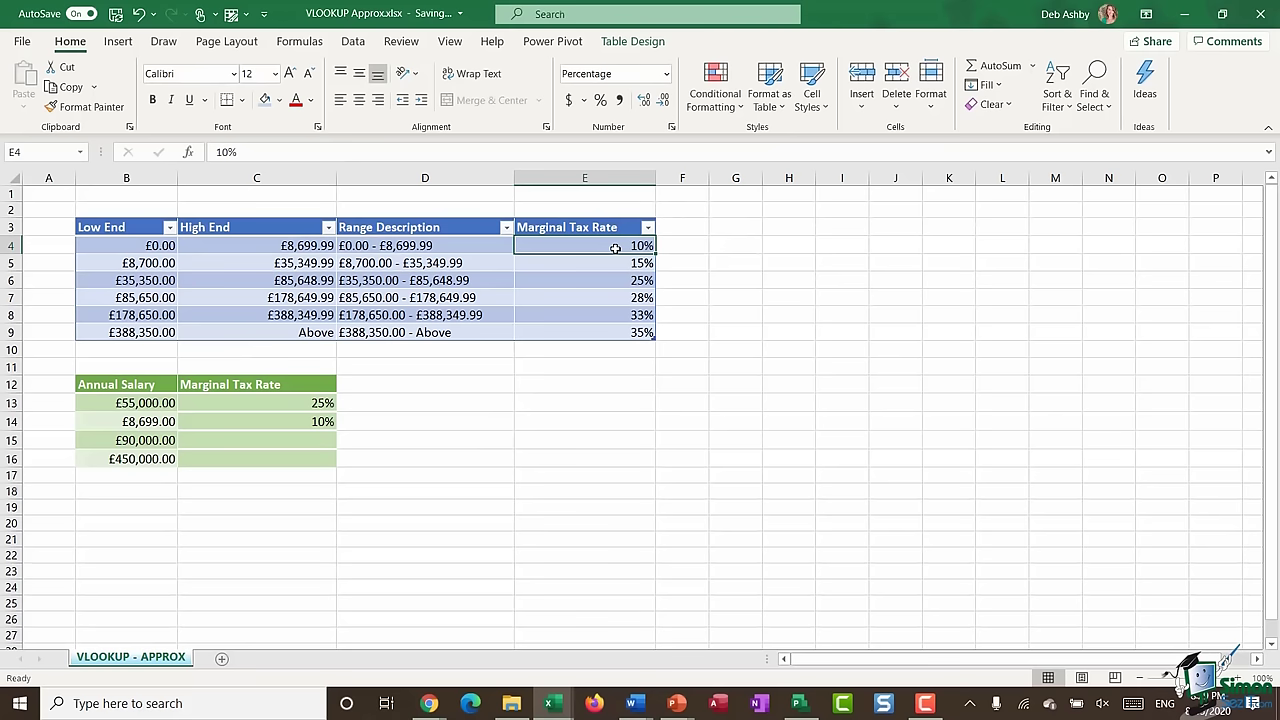
click(300, 421)
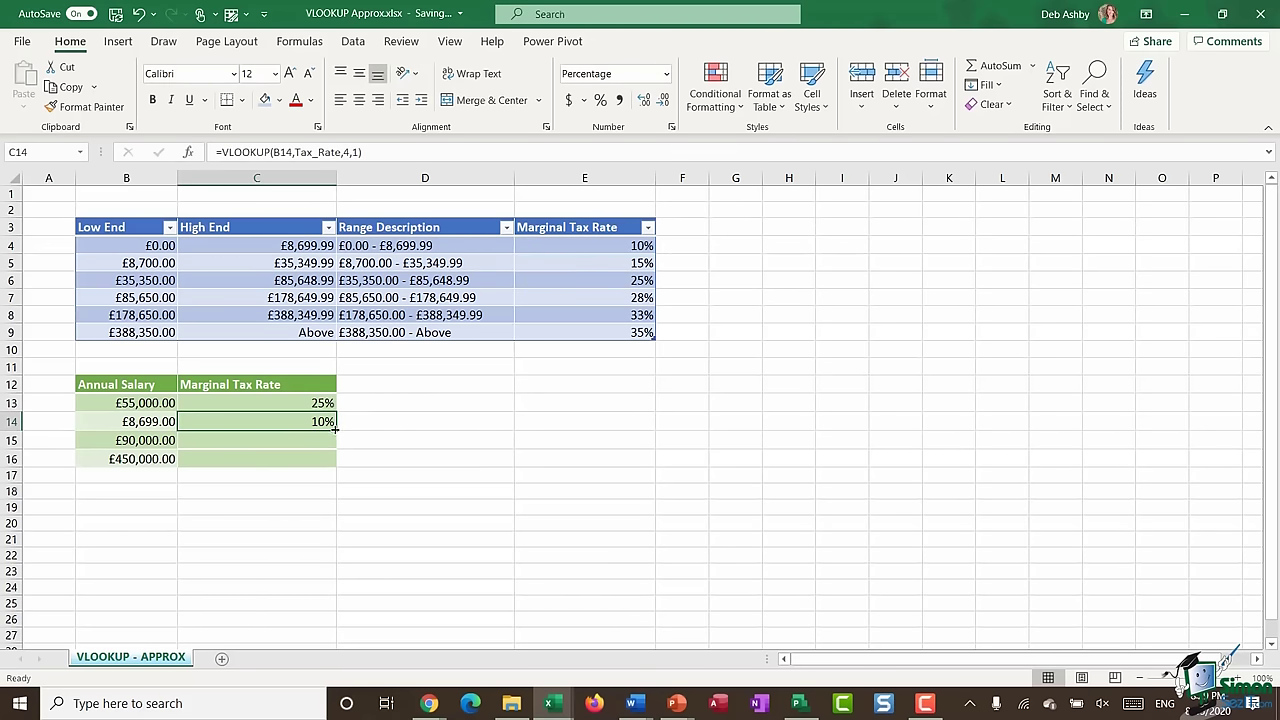
- Fill the tax-rate formula down to C16 and confirm the 28% and 35% results against the table
drag(336, 428, 334, 466)
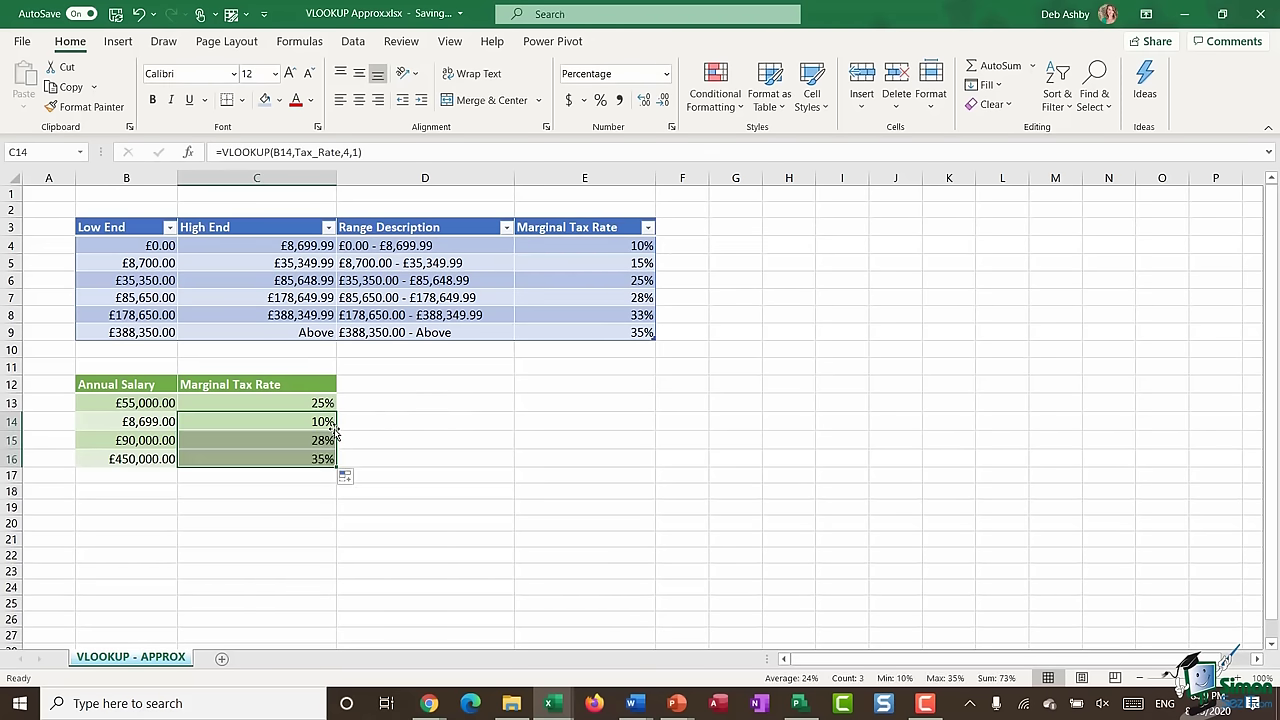
click(262, 440)
click(122, 443)
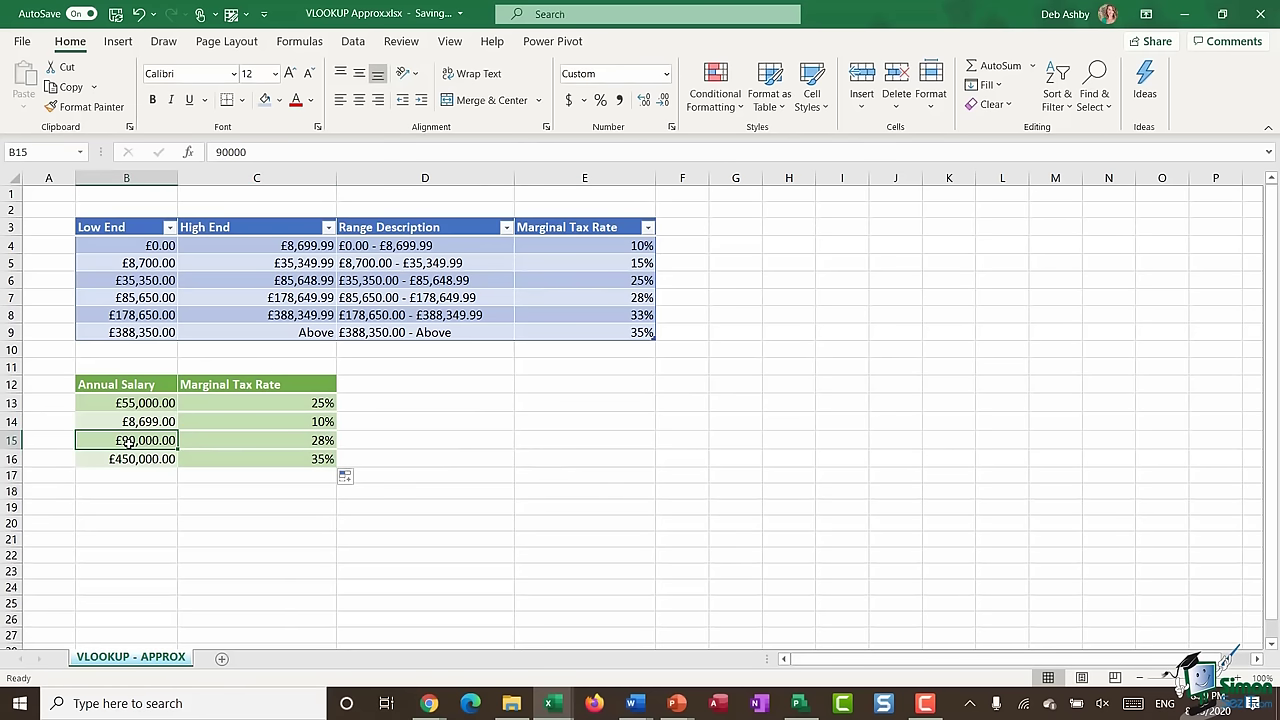
click(143, 297)
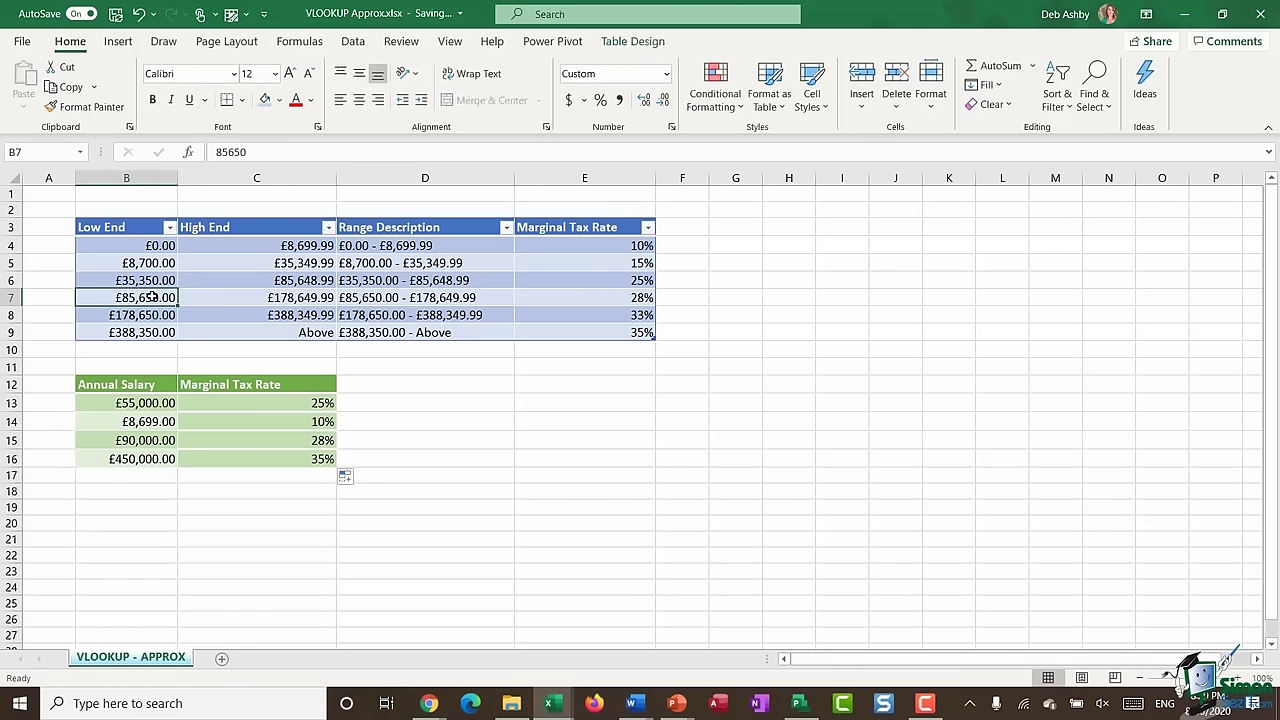
click(612, 300)
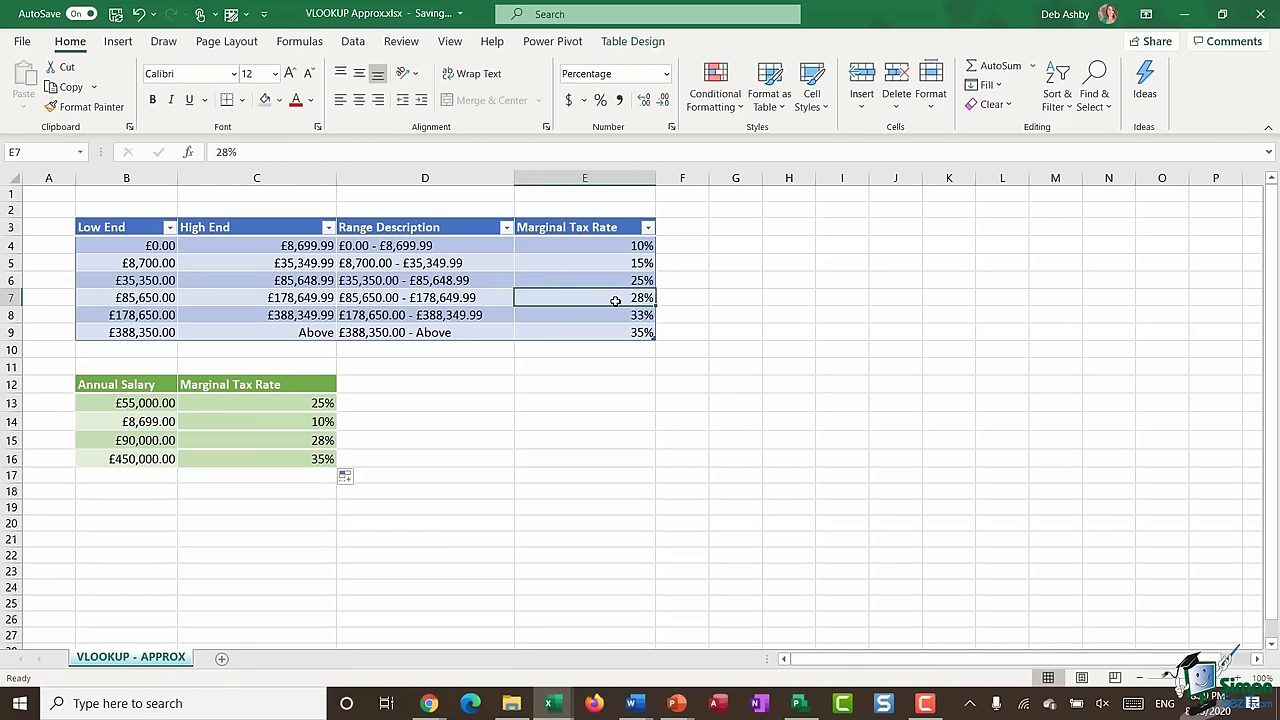
click(129, 462)
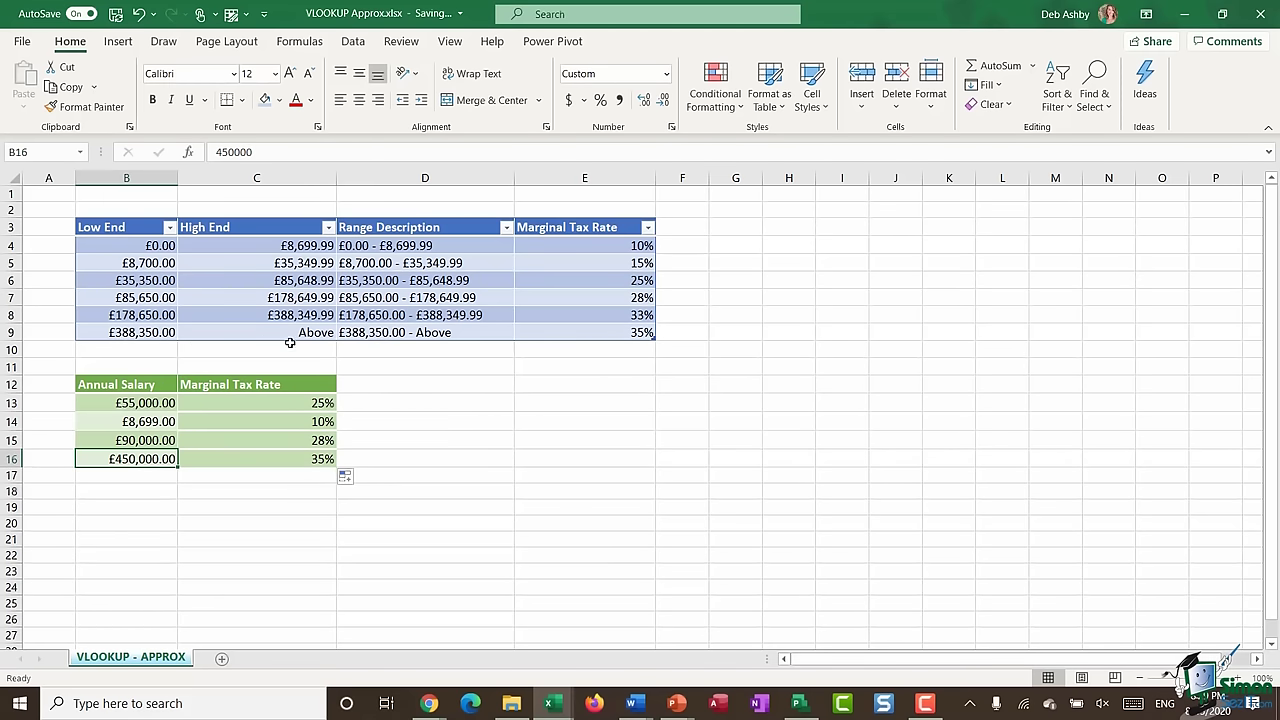
click(316, 333)
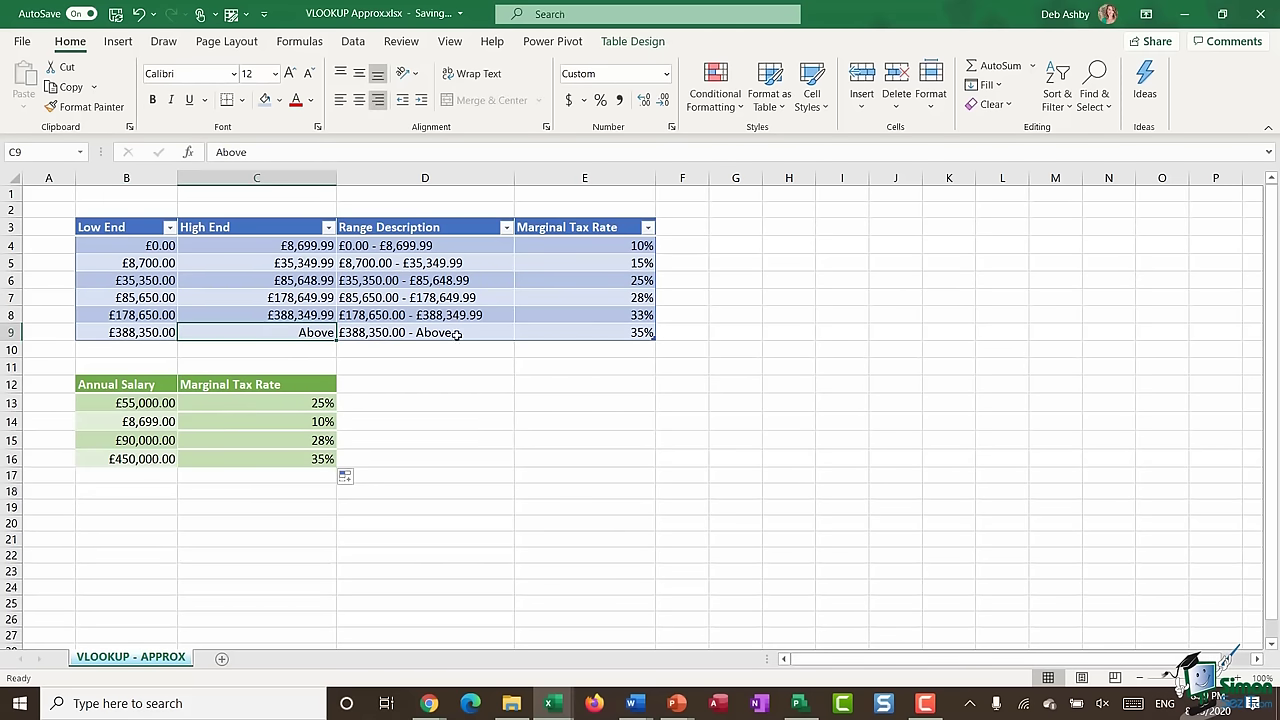
click(641, 333)
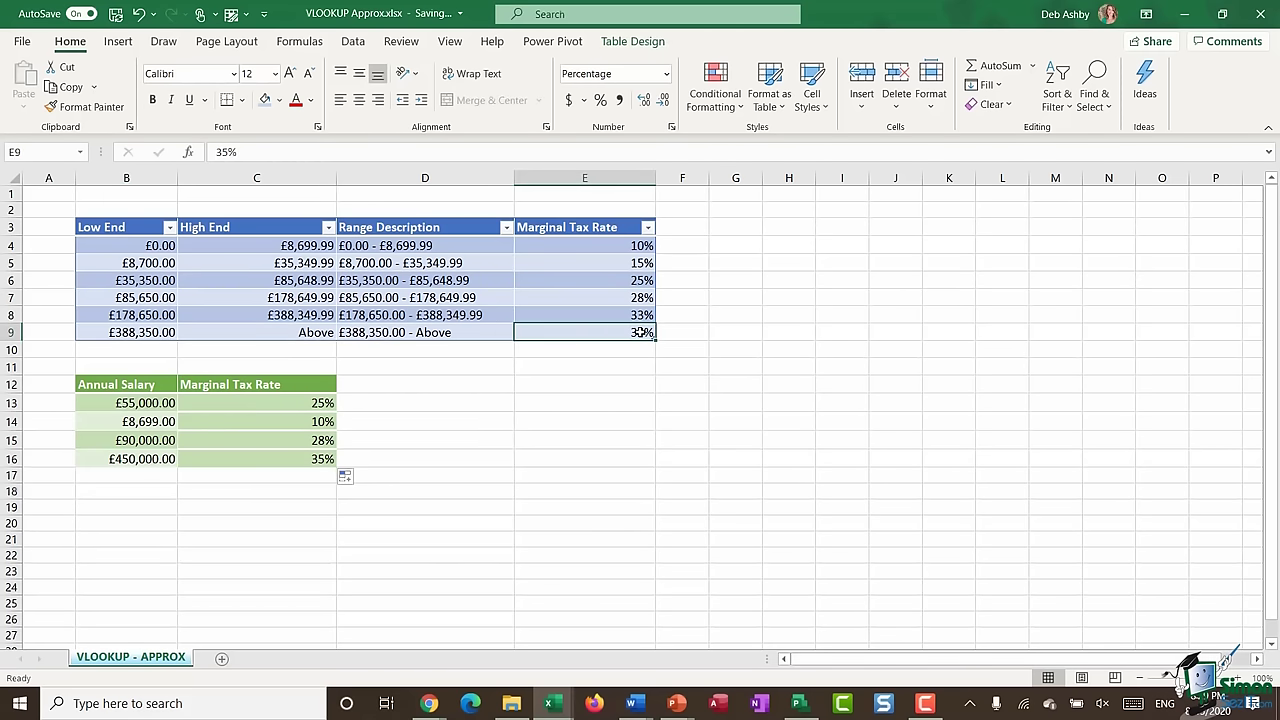
click(312, 459)
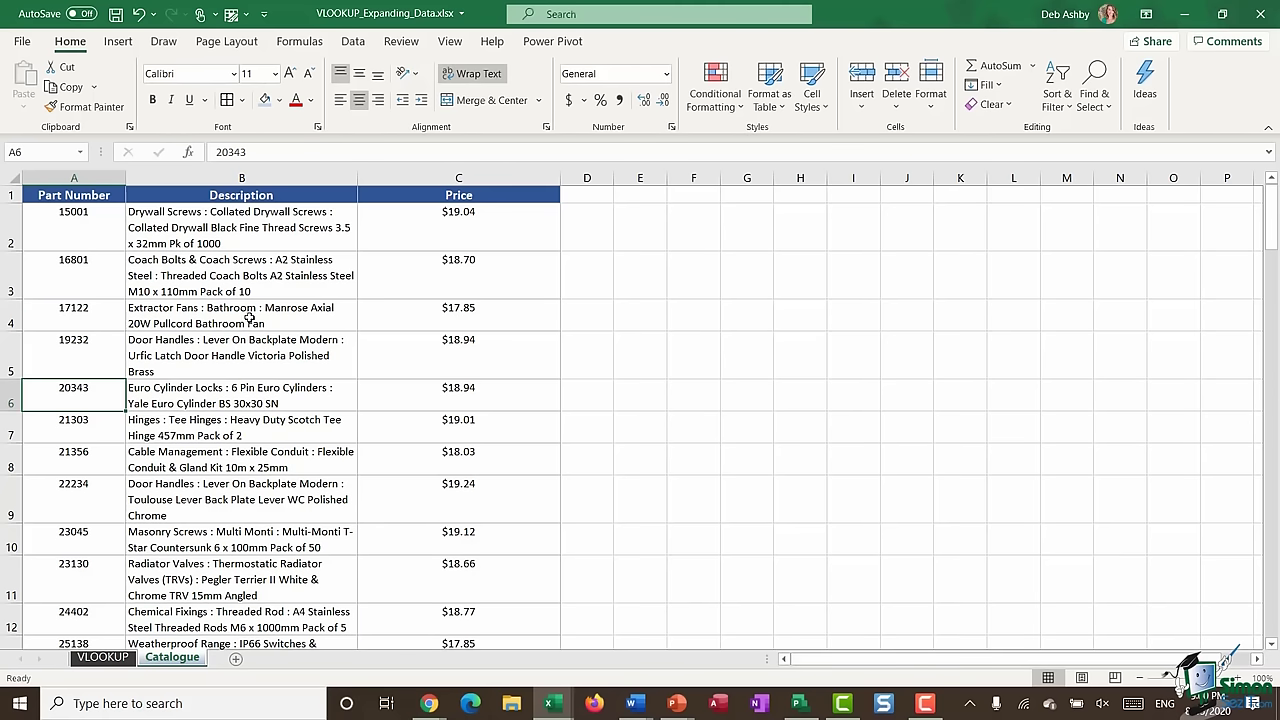
click(200, 380)
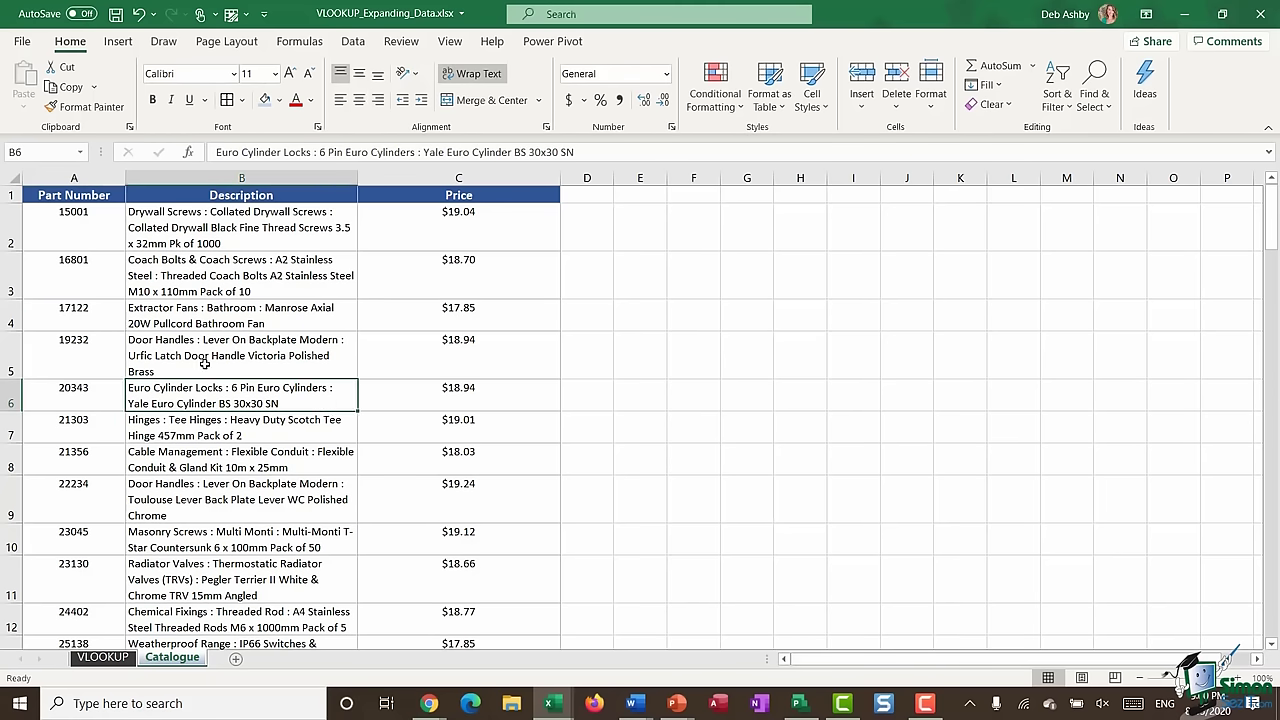
scroll(203, 372, down, 3)
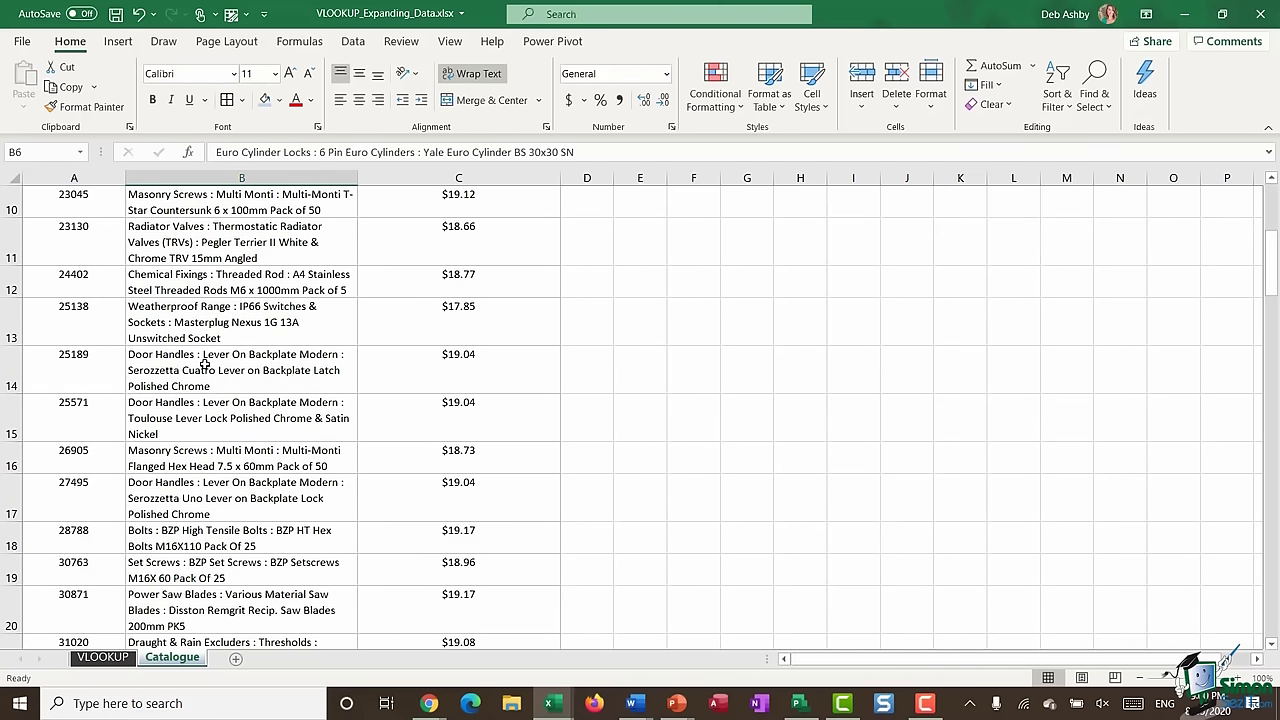
scroll(203, 366, up, 3)
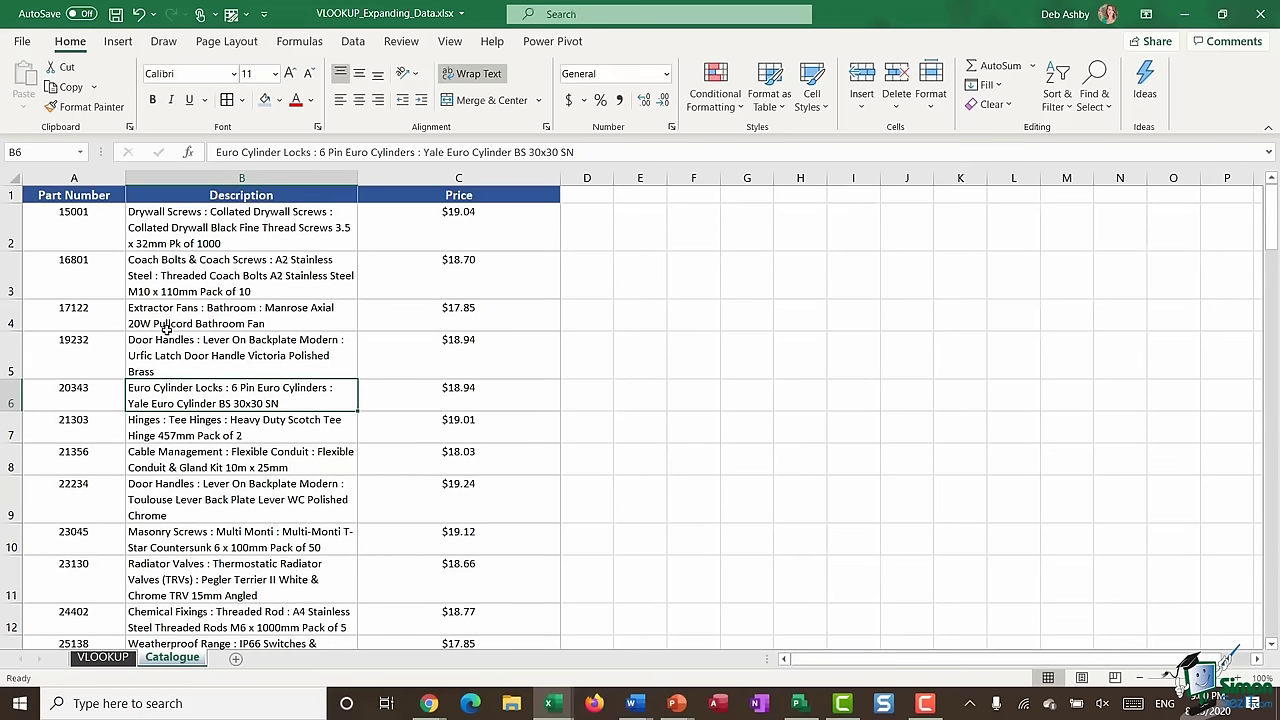
scroll(166, 328, down, 20)
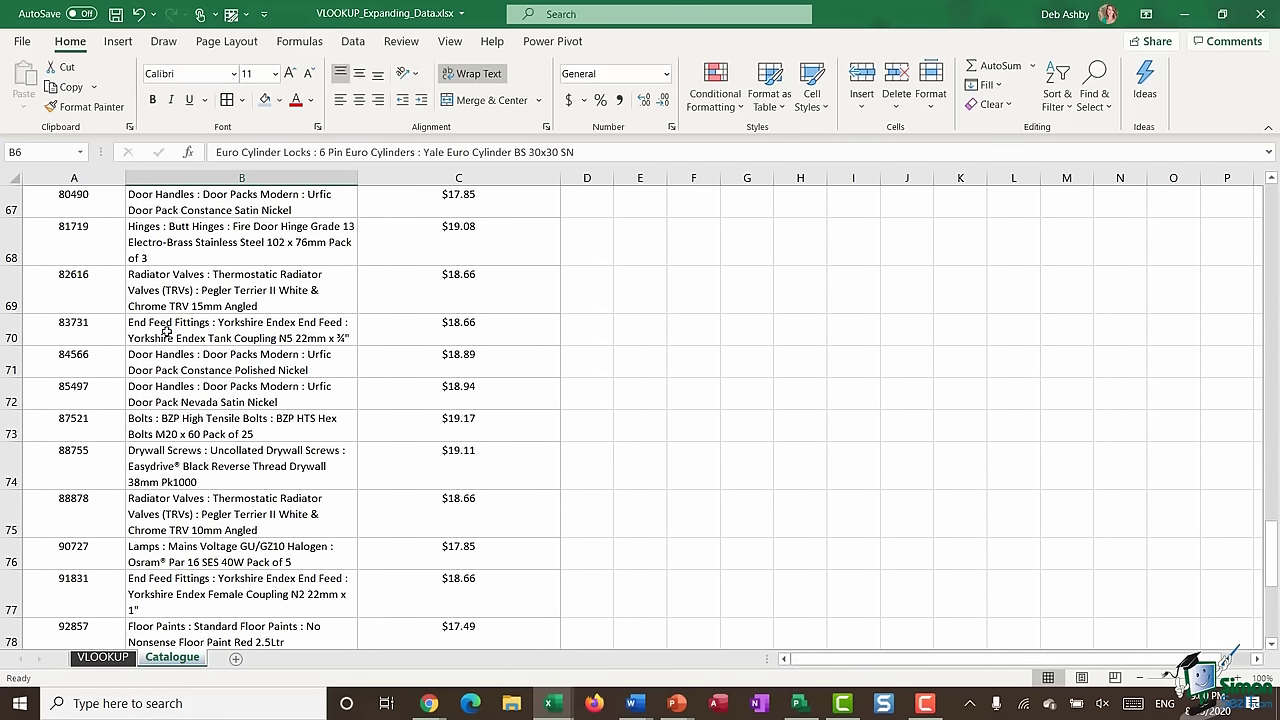
scroll(166, 330, down, 7)
scroll(166, 330, up, 5)
scroll(164, 331, down, 2)
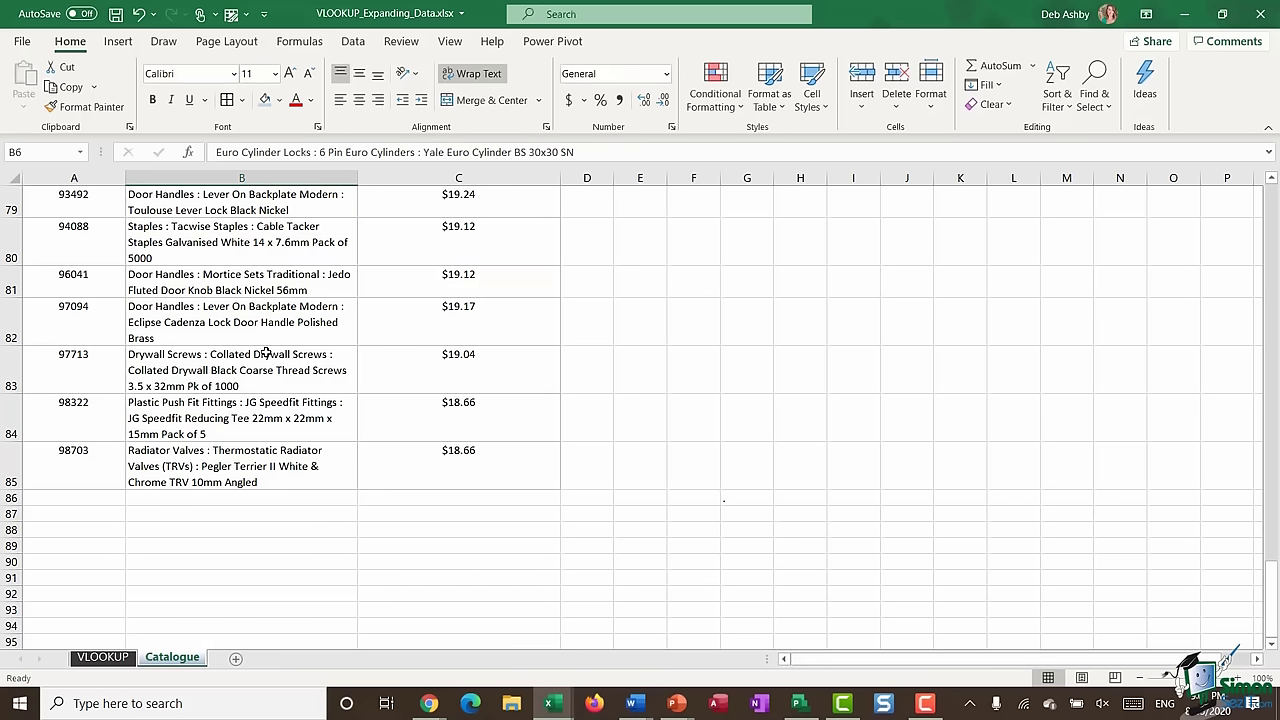
click(237, 370)
scroll(237, 370, up, 4)
scroll(237, 370, up, 16)
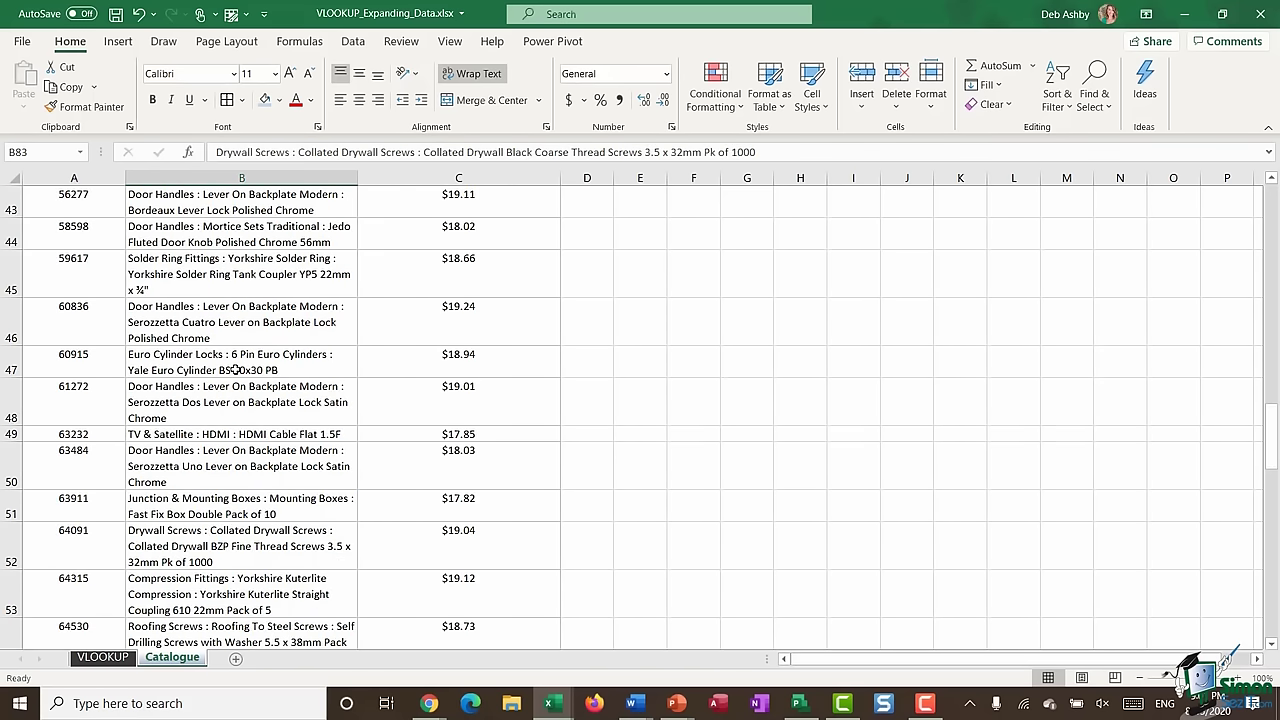
click(198, 330)
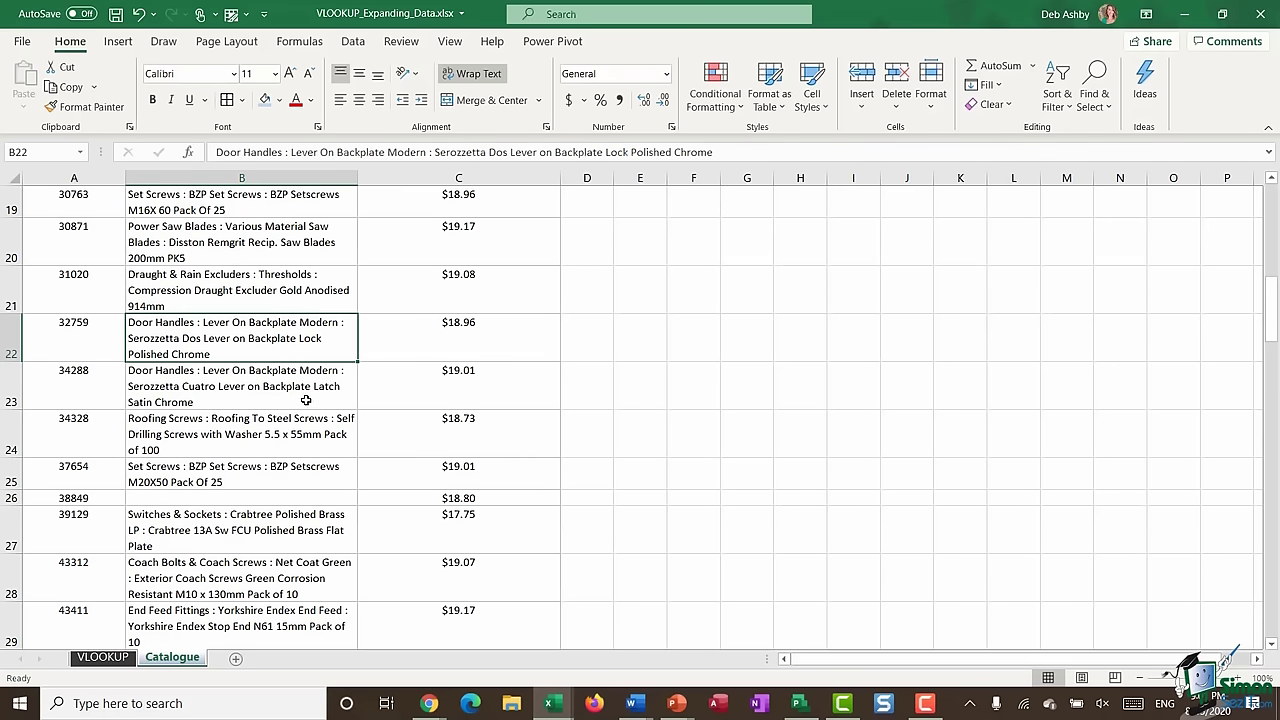
- Select the catalogue data and name the range Parts_Catalogue in the Name Box
key(ctrl+a)
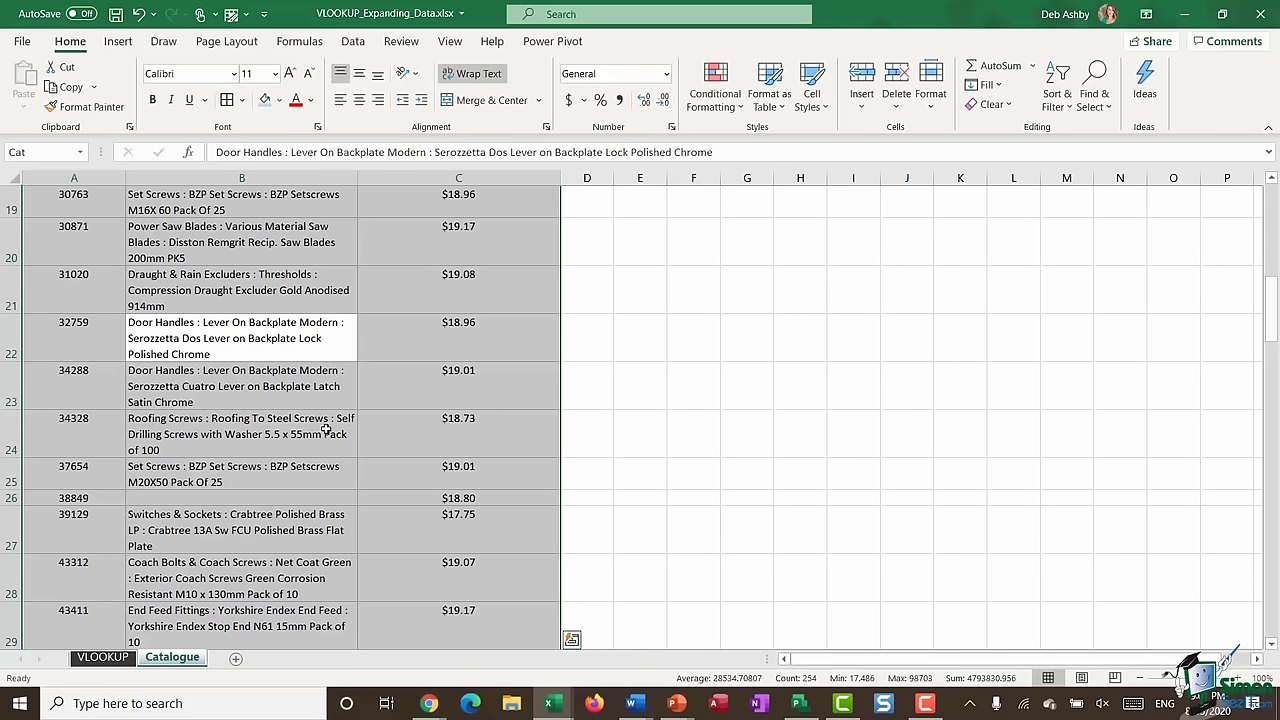
click(28, 152)
text(Parts_Catalogue)
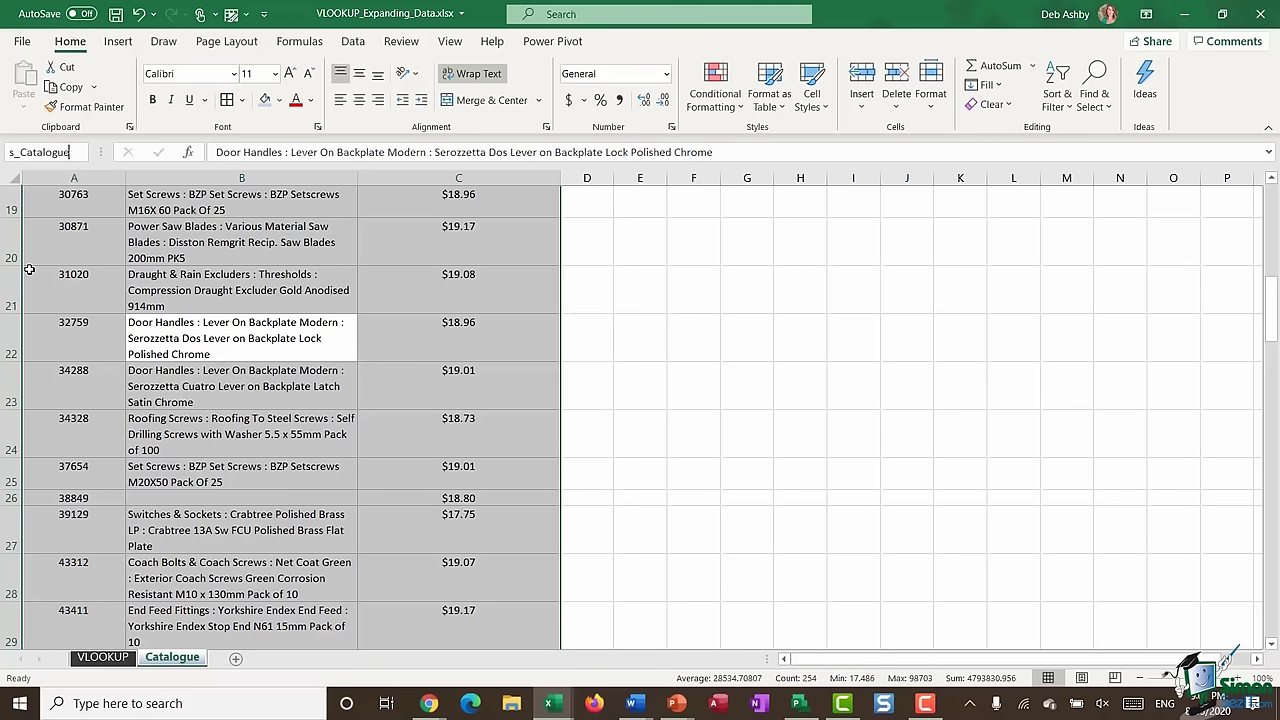
key(Return)
- Switch to the VLOOKUP sheet and review the part numbers, Description and Unit price cells
click(103, 658)
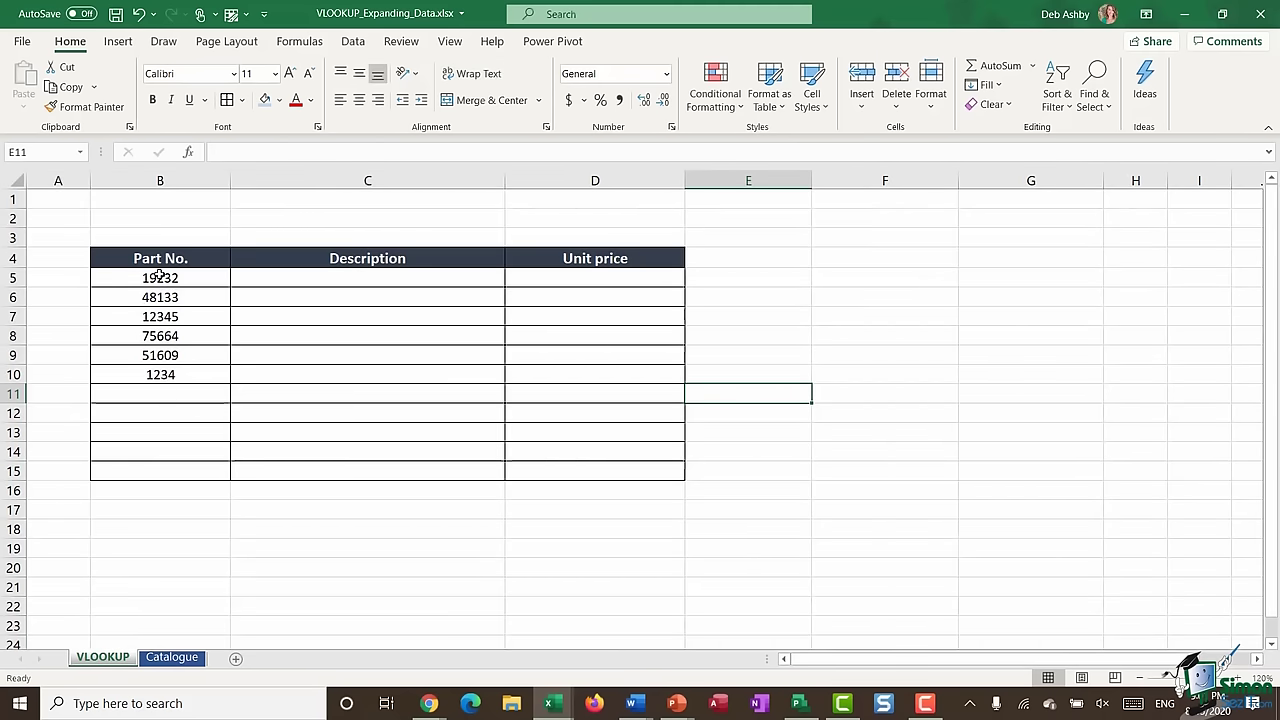
drag(160, 276, 152, 374)
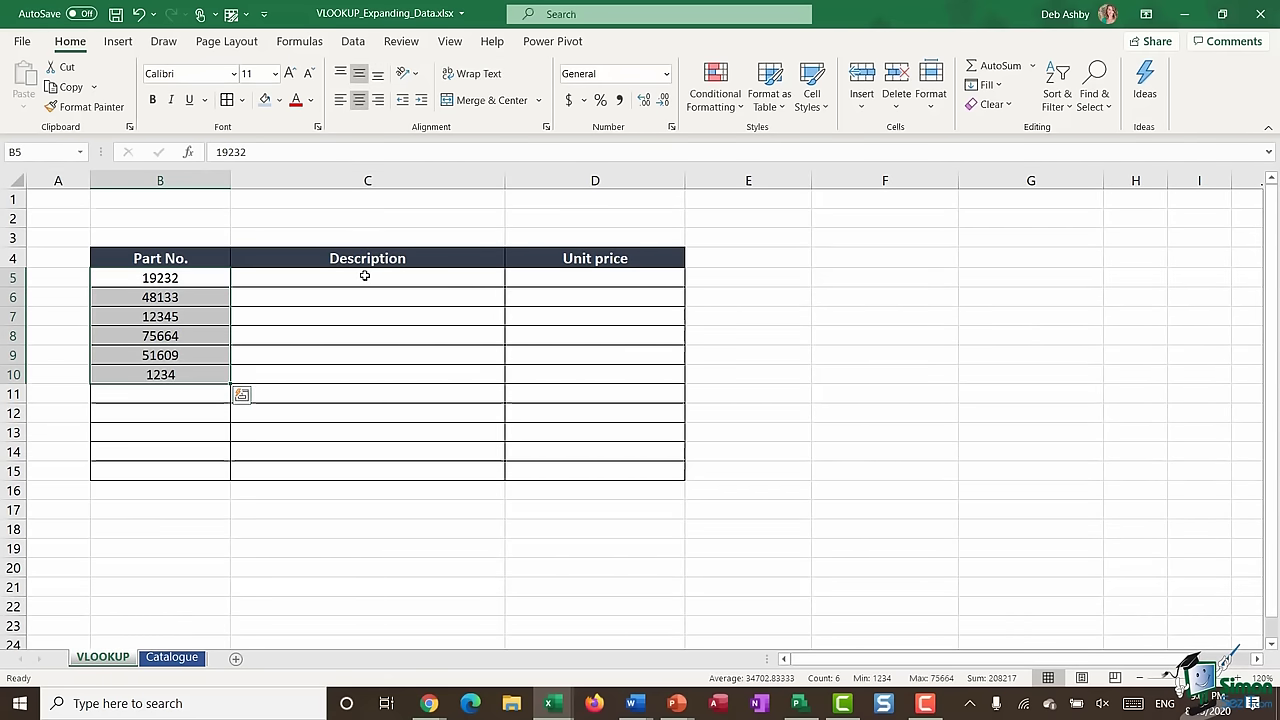
drag(366, 277, 363, 370)
click(580, 277)
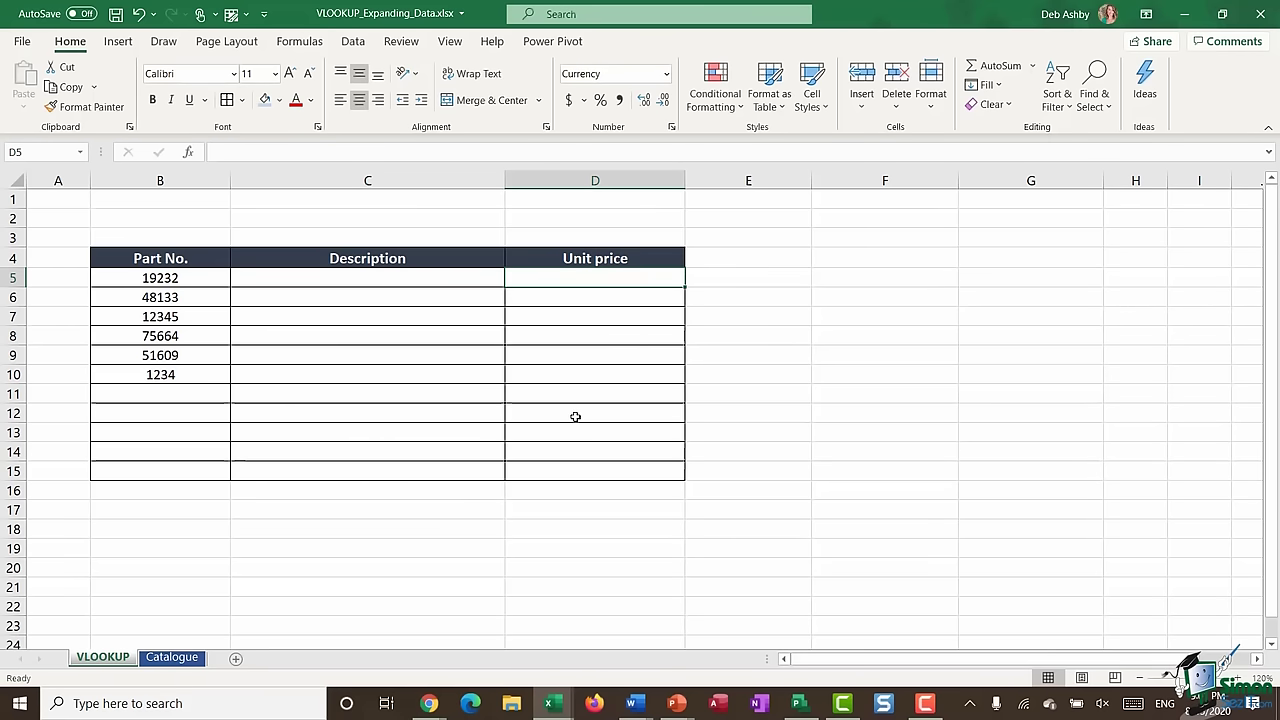
- Enter =VLOOKUP(B5,Parts_Catalogue,2,FALSE) in C5 to show part 19232's description
click(310, 279)
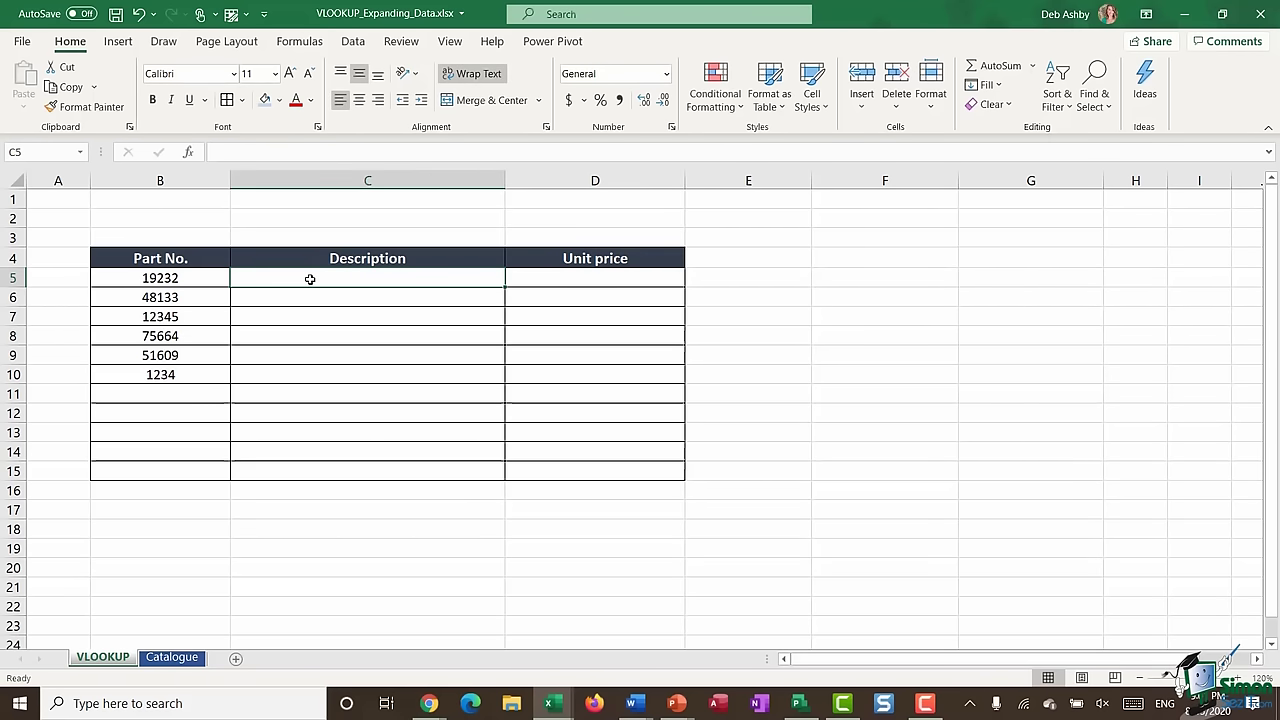
text(=vlook)
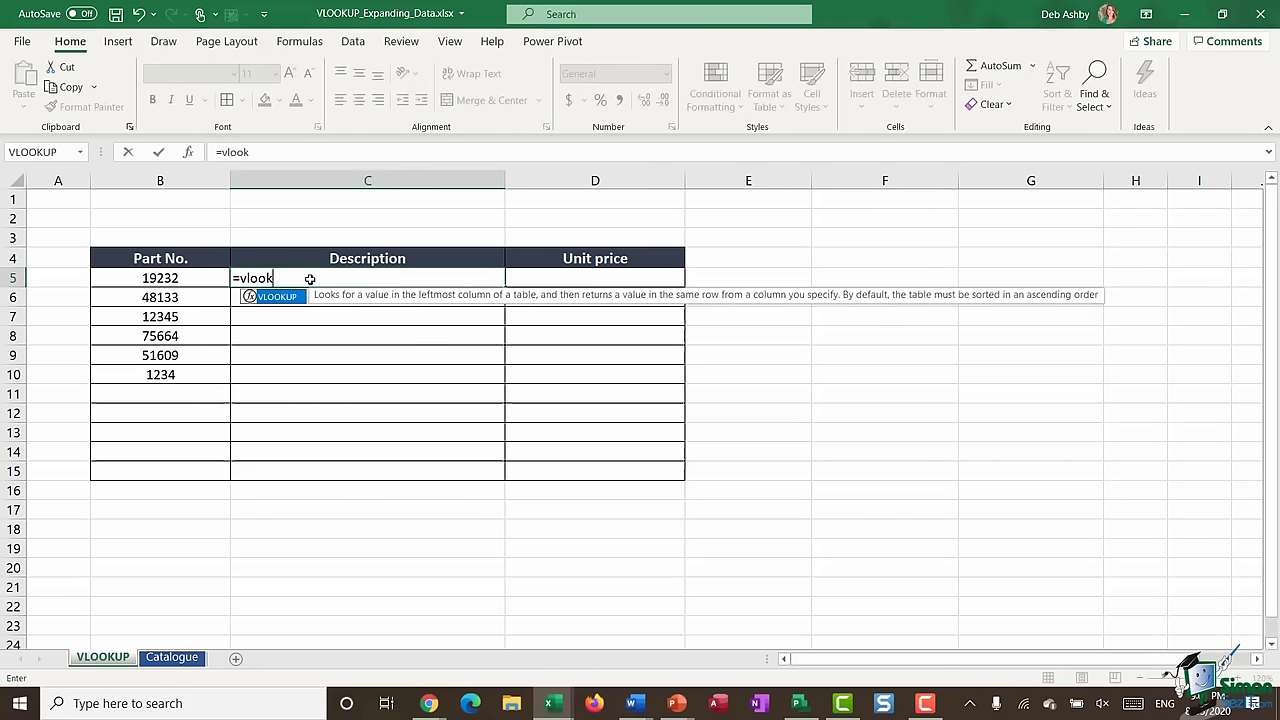
text(up()
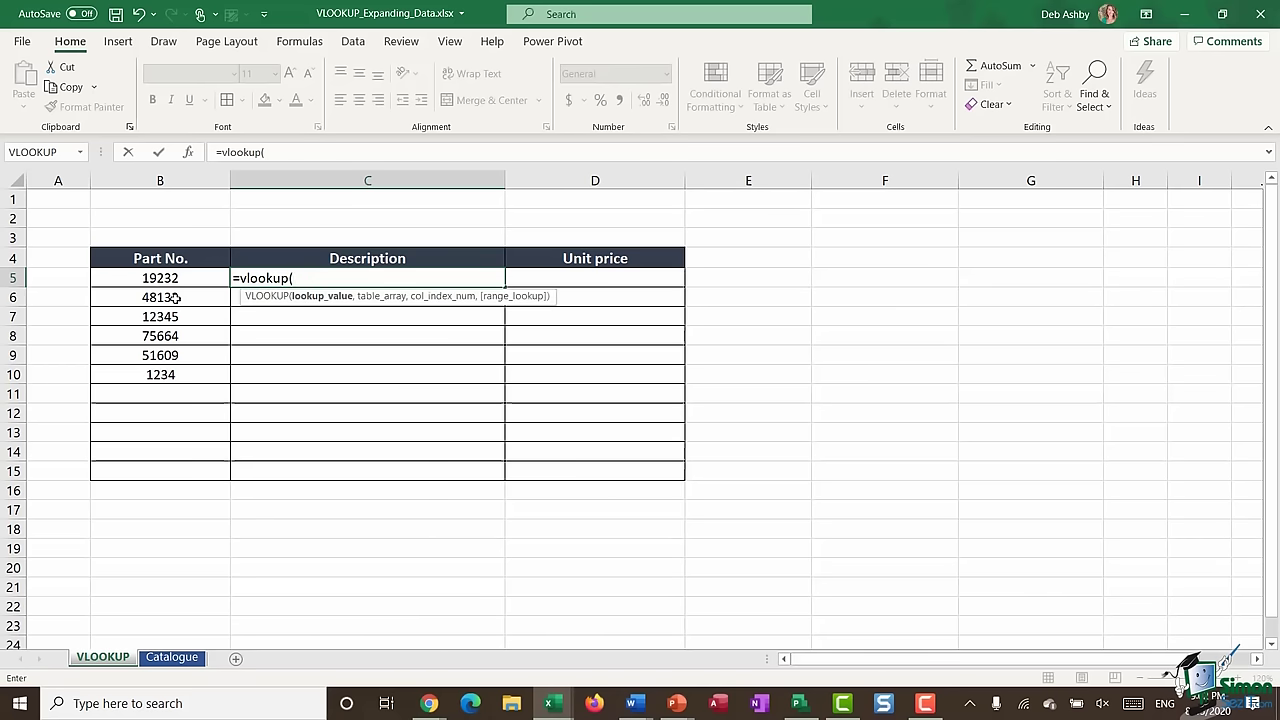
click(169, 282)
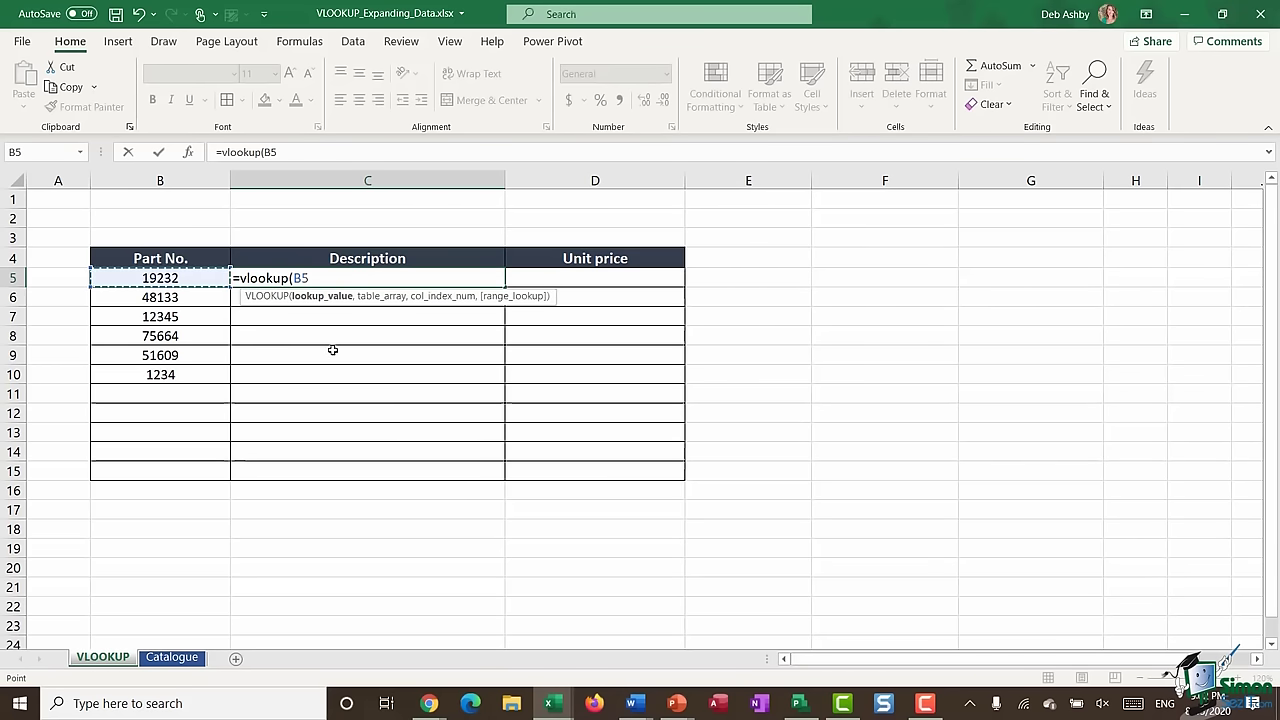
text(,)
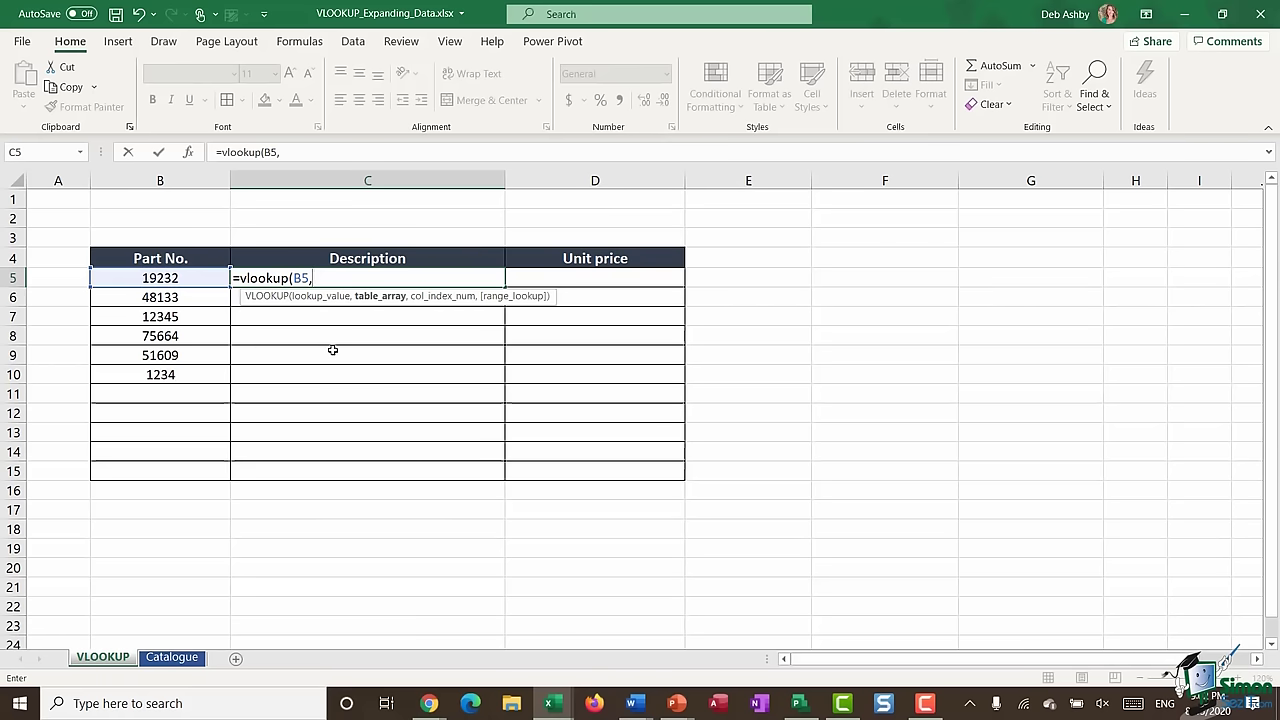
key(F3)
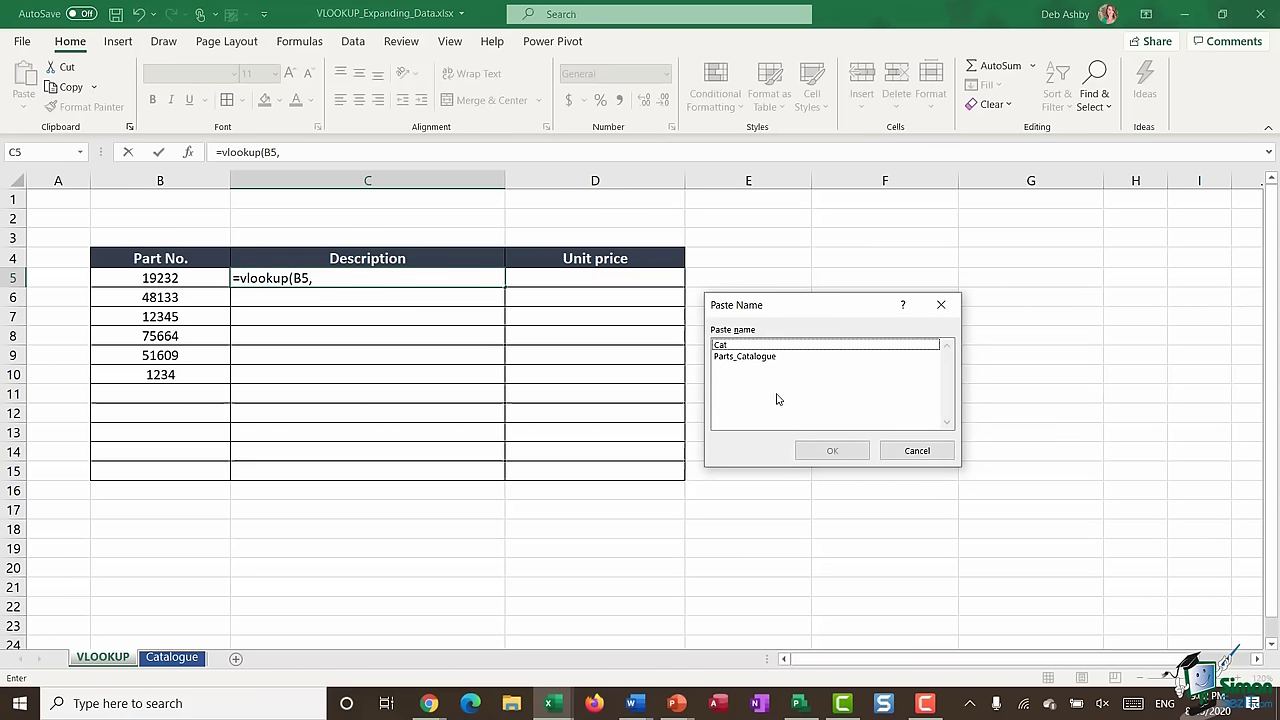
click(750, 358)
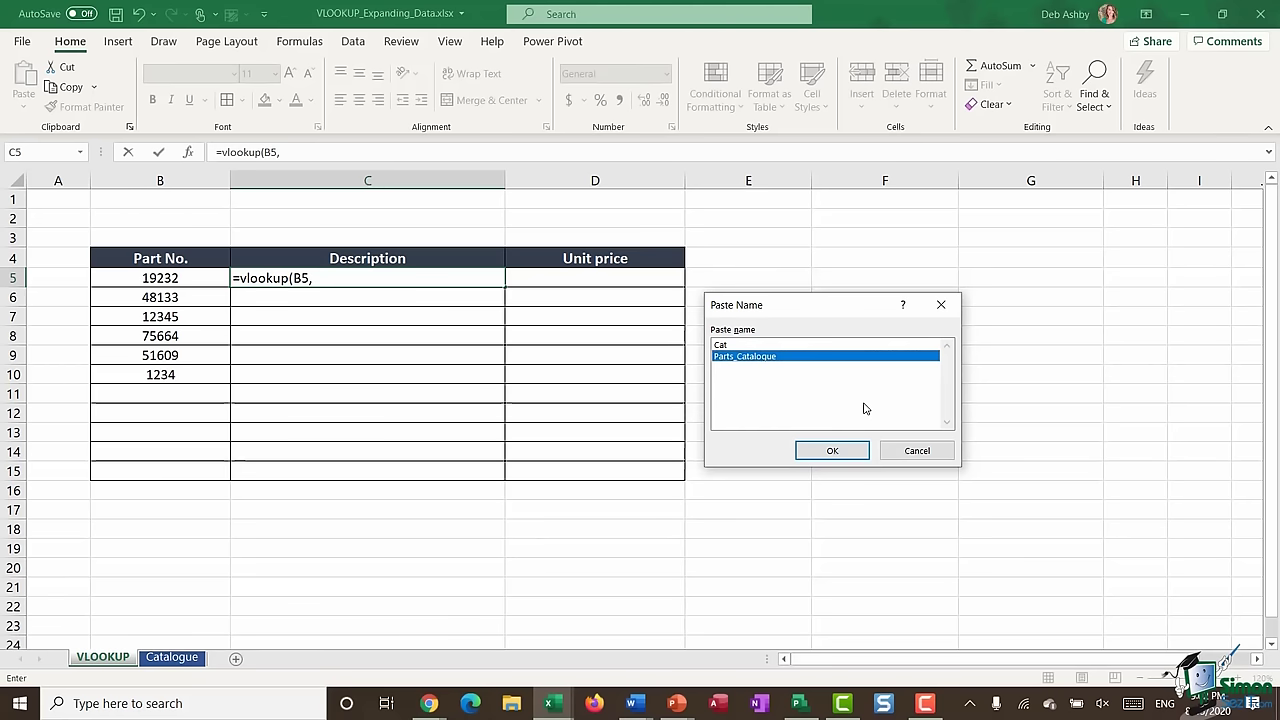
click(833, 451)
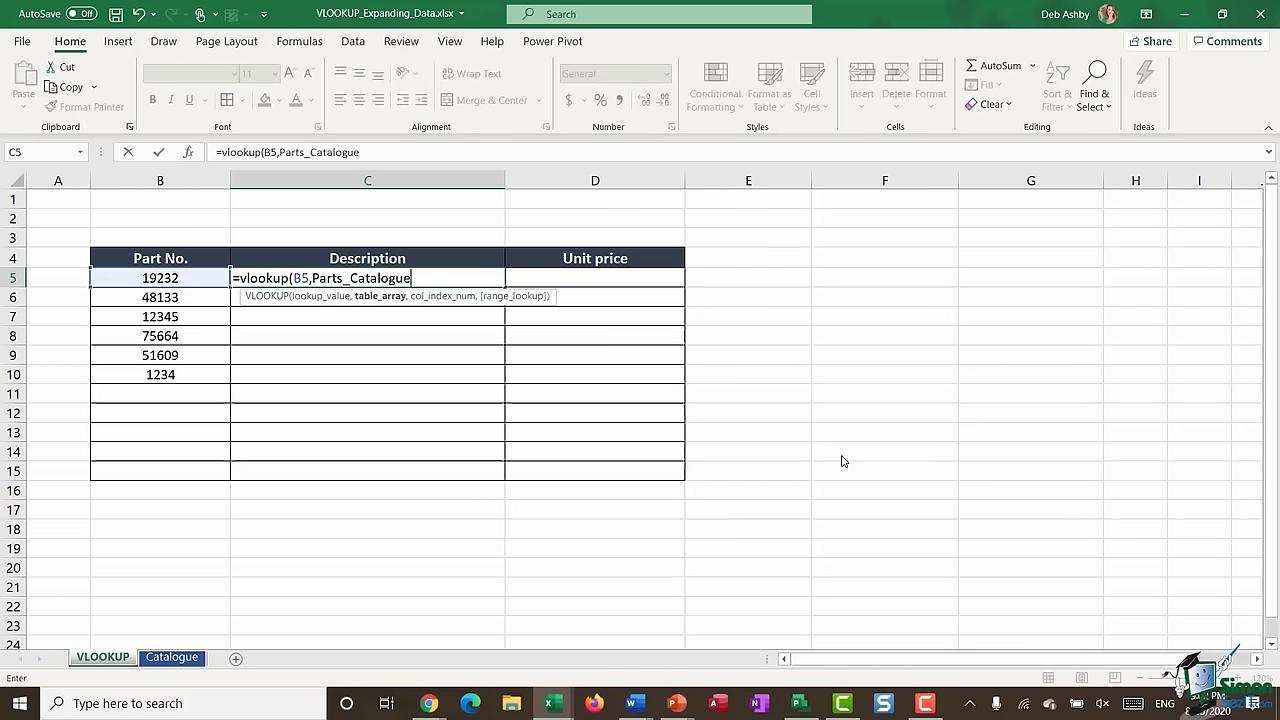
text(,)
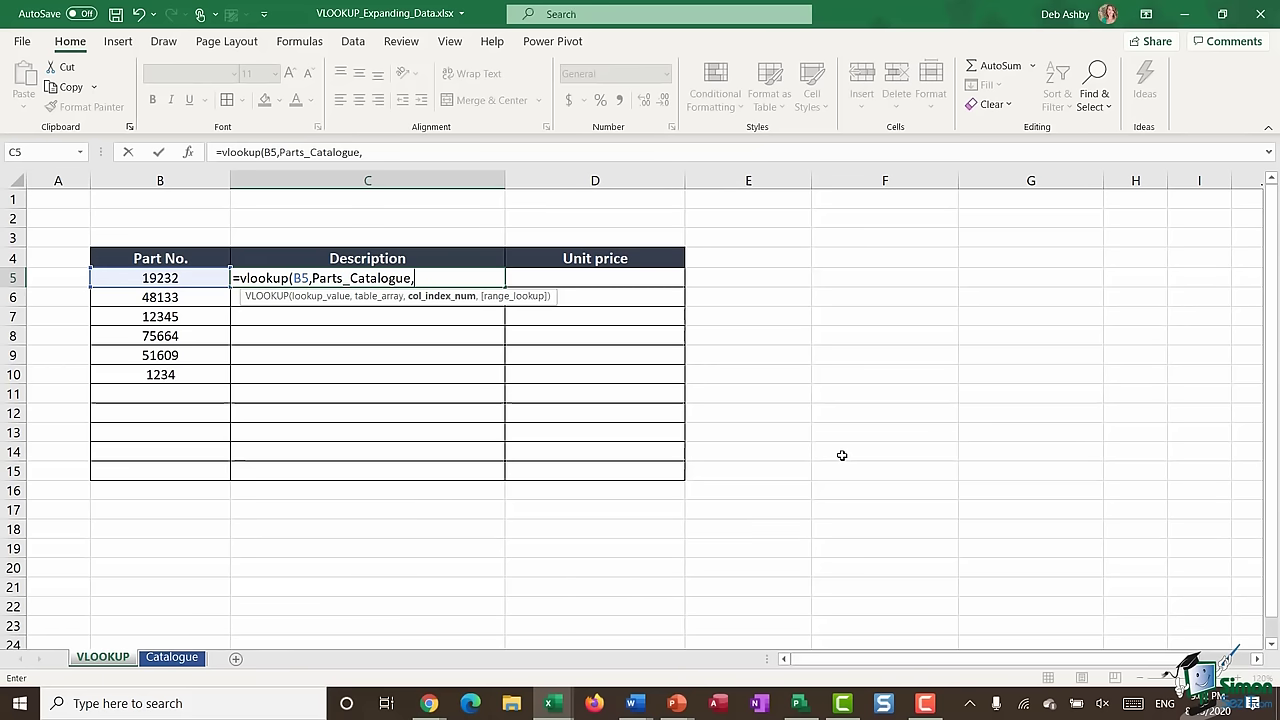
text(2,)
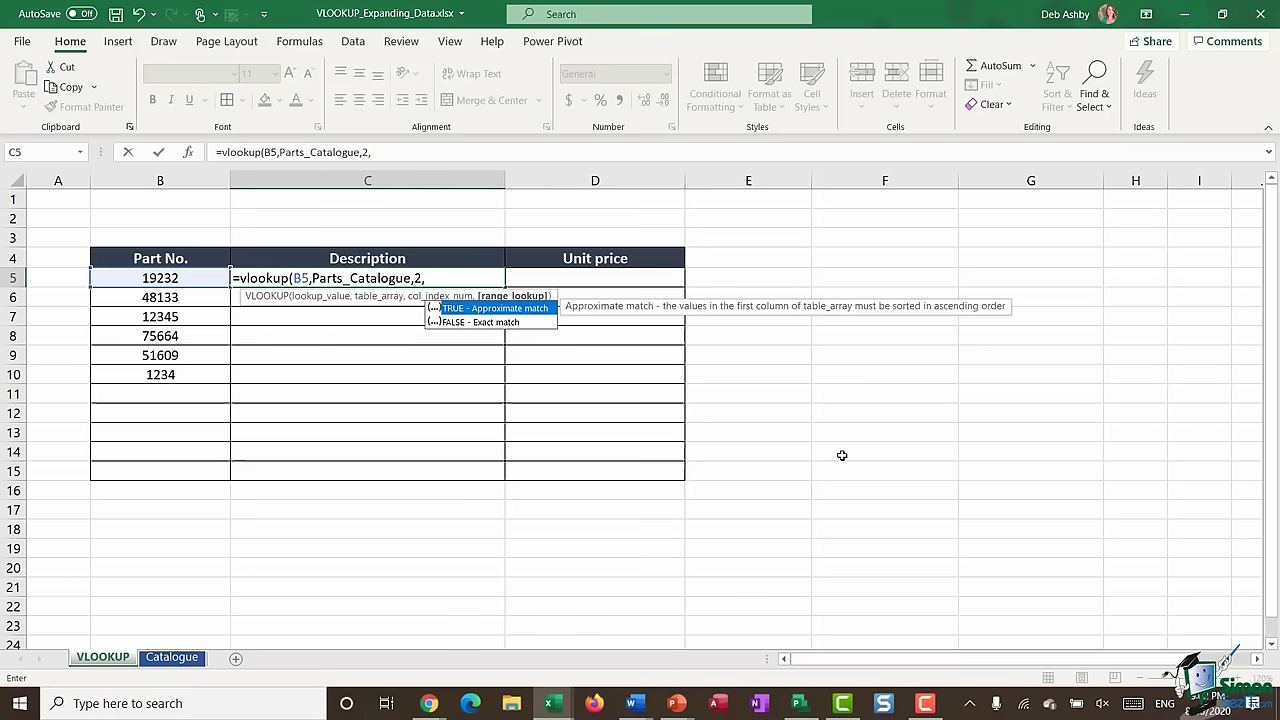
text(FALSE))
key(Return)
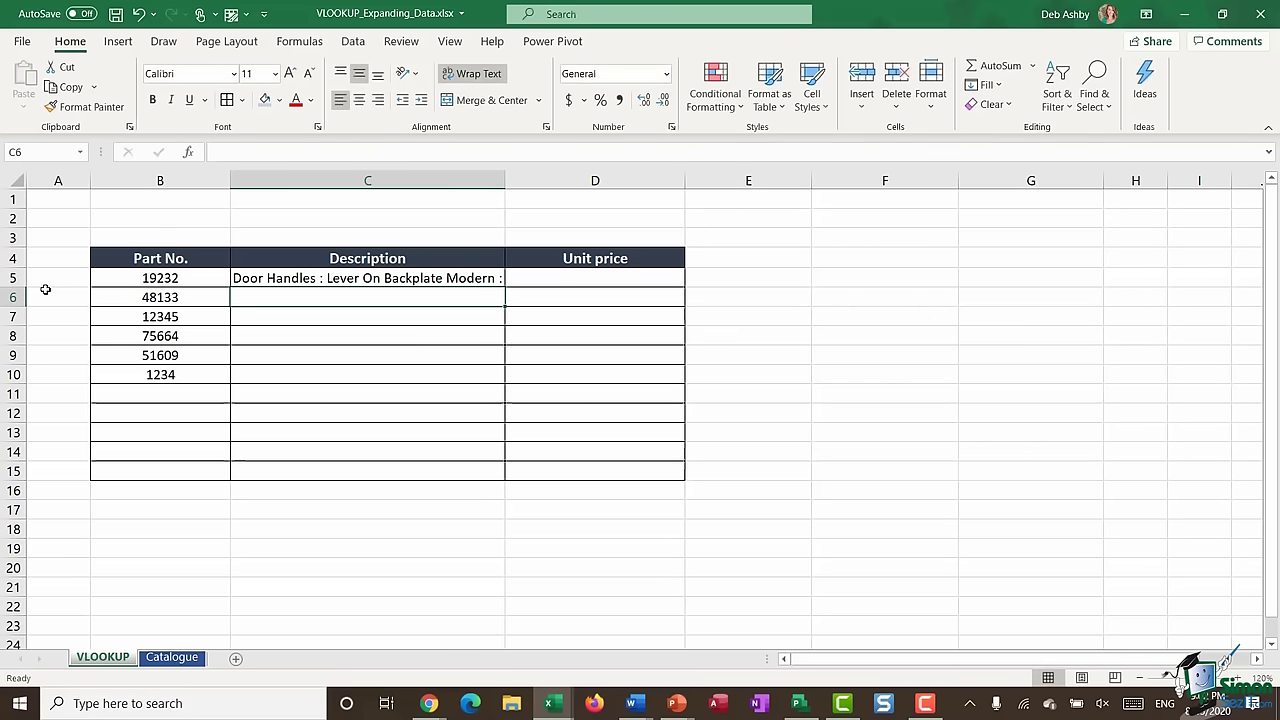
- Autofit row 5, copy the description lookup down to C9, and inspect part 12345's #N/A
double_click(12, 288)
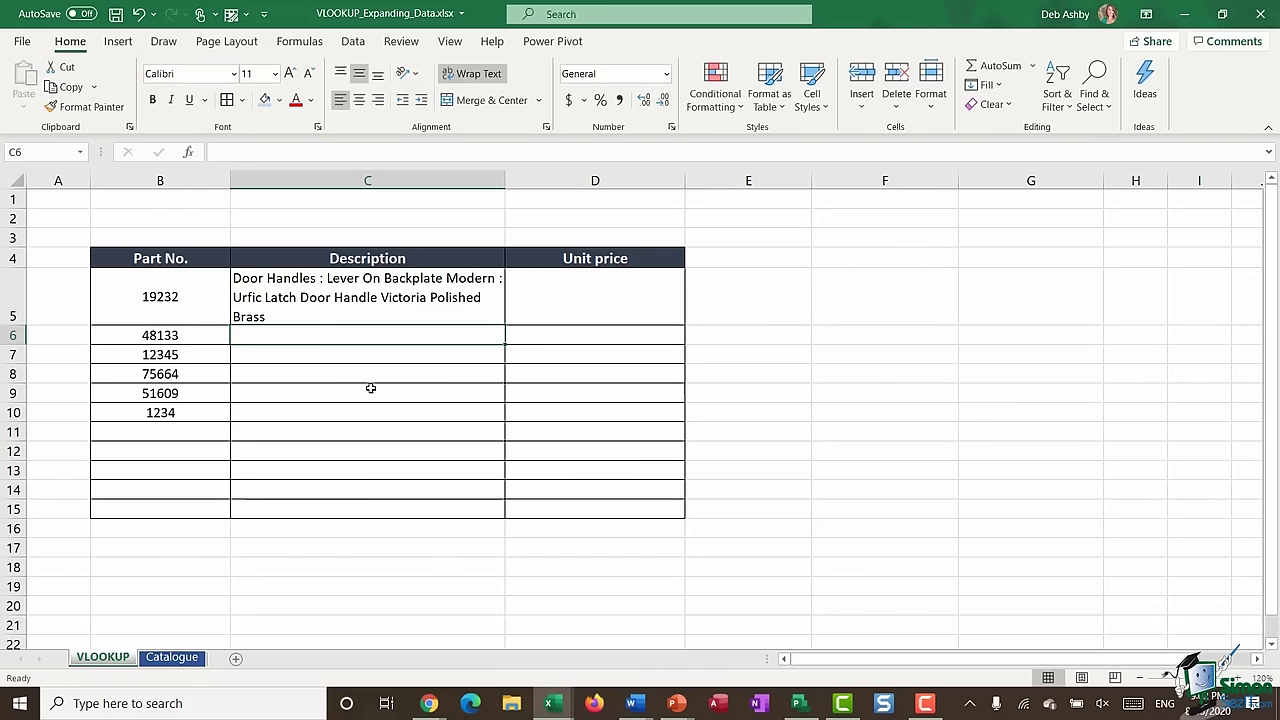
click(390, 304)
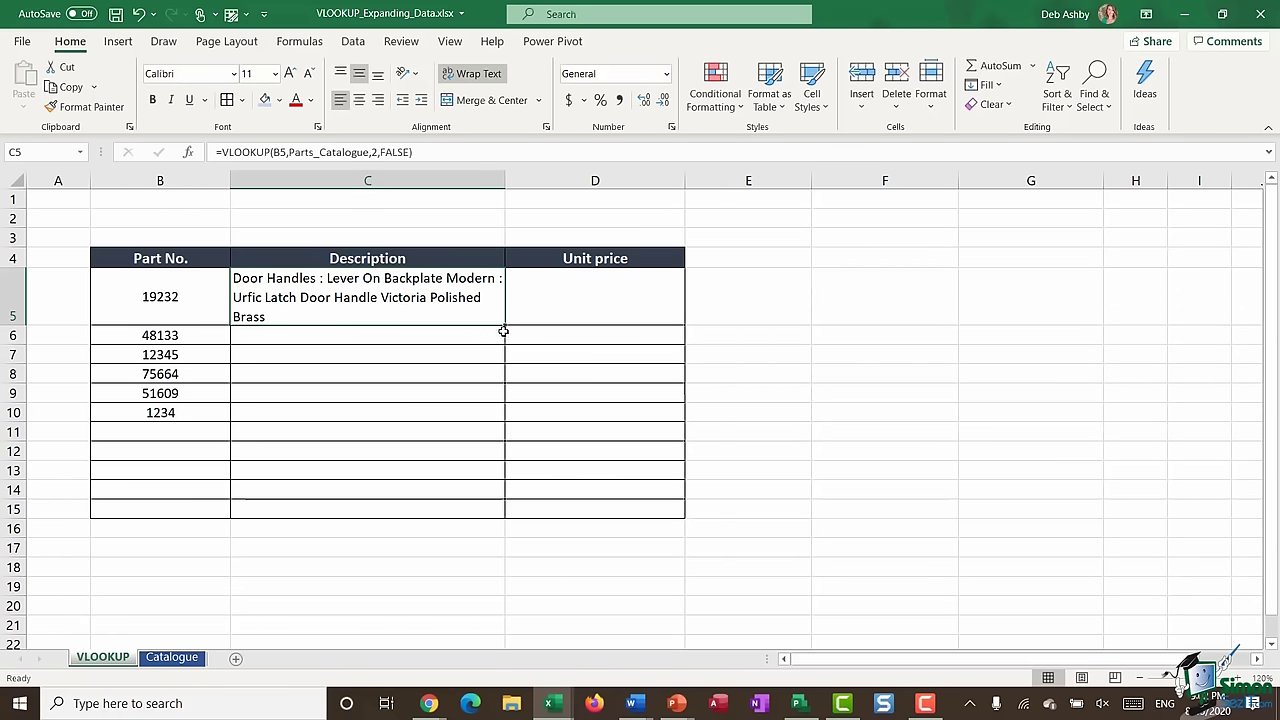
drag(505, 330, 506, 399)
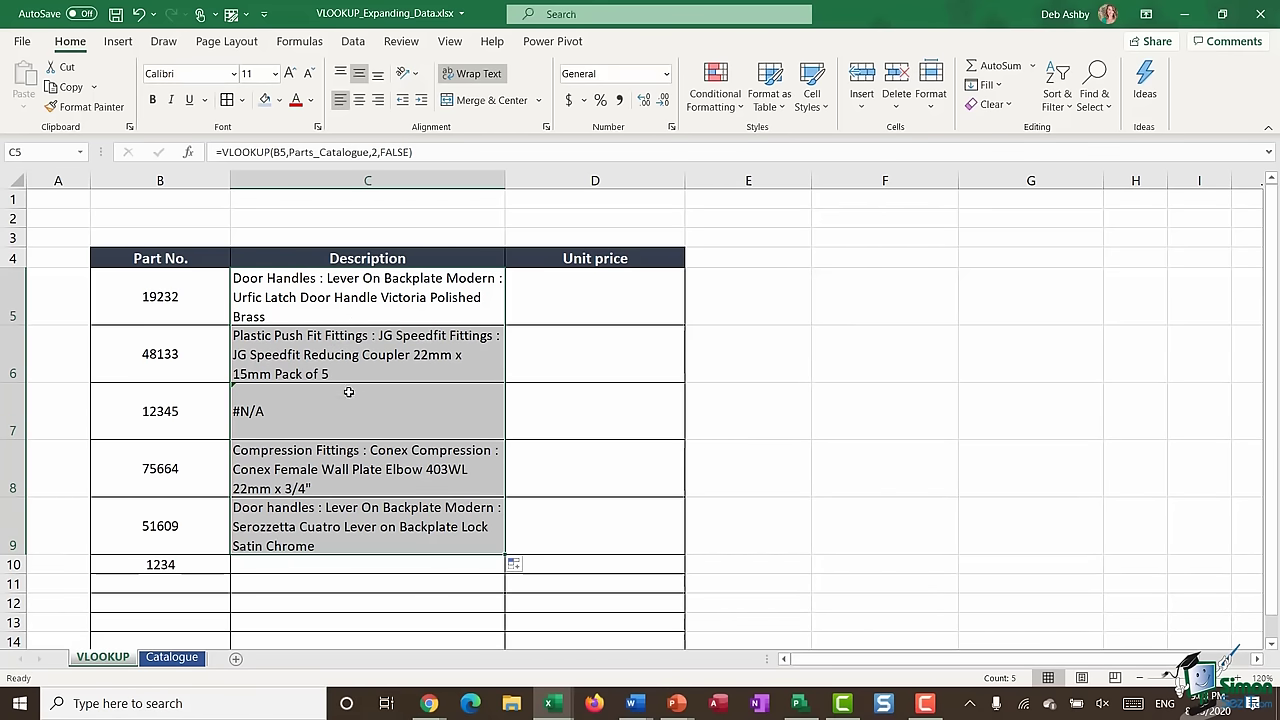
click(172, 420)
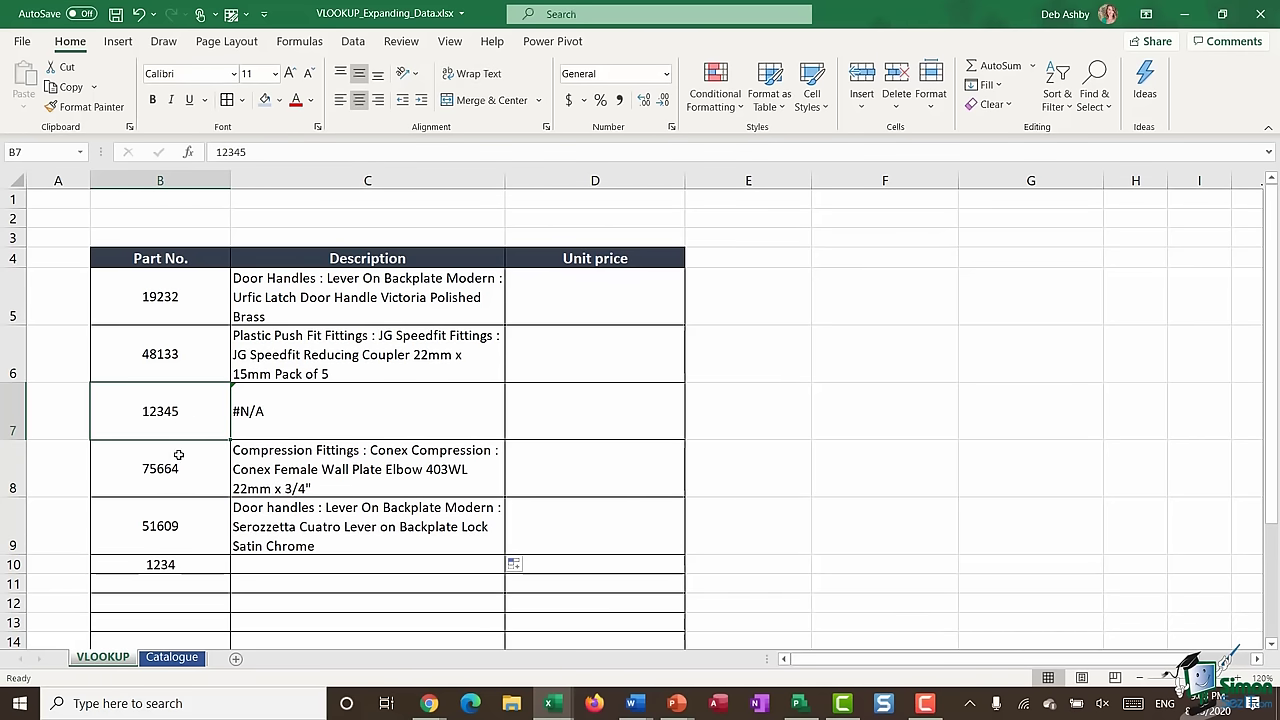
click(385, 411)
scroll(386, 411, down, 2)
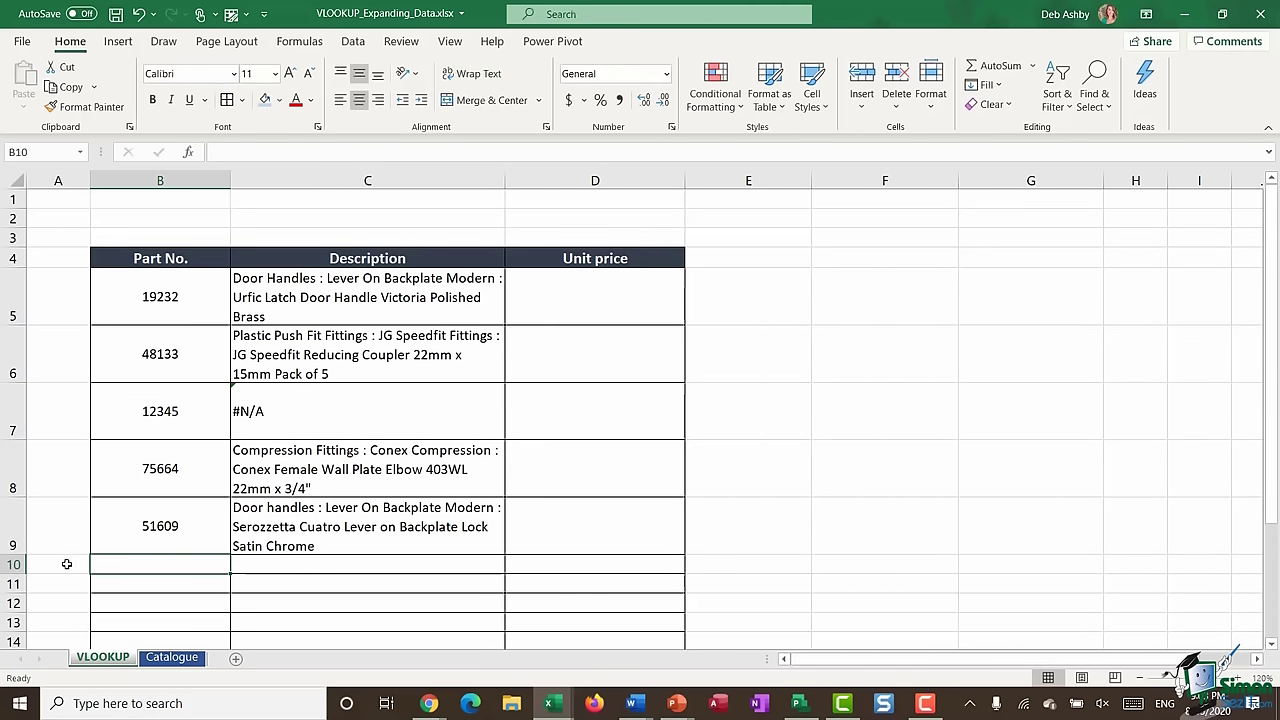
- Go to the Catalogue sheet and find the end of the parts list
click(172, 657)
scroll(256, 426, down, 18)
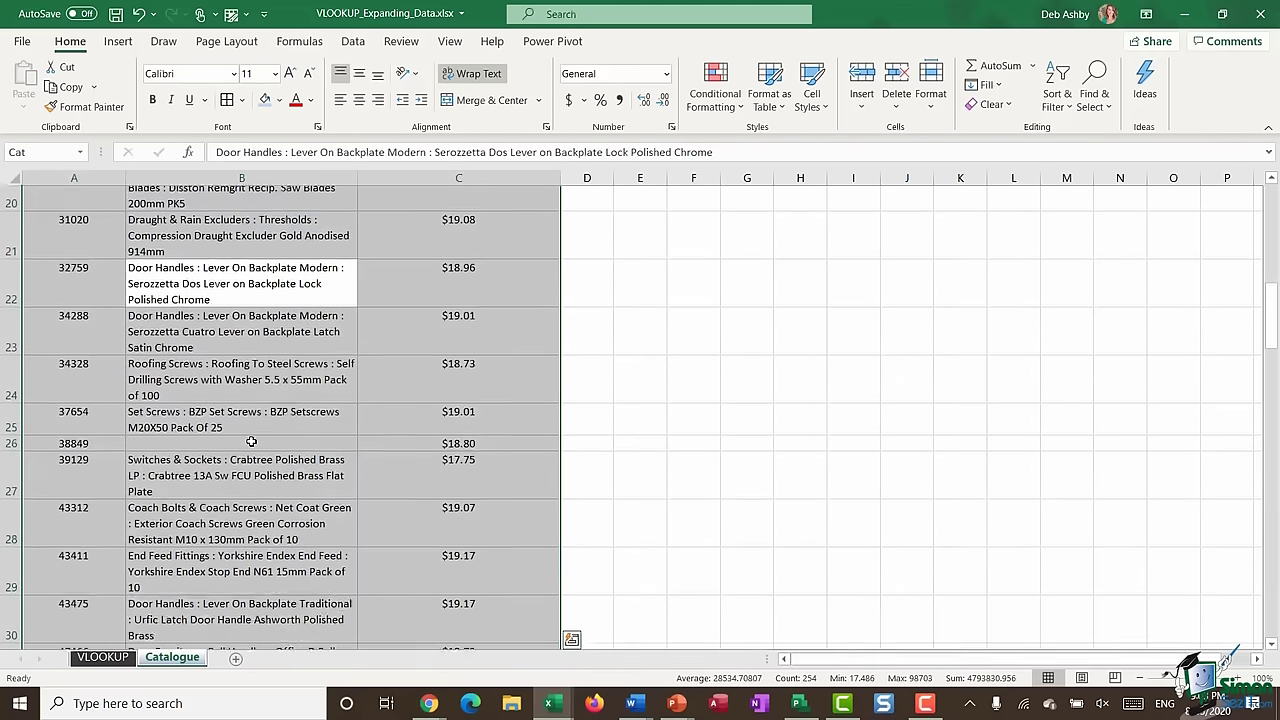
scroll(257, 426, down, 3)
scroll(257, 428, up, 3)
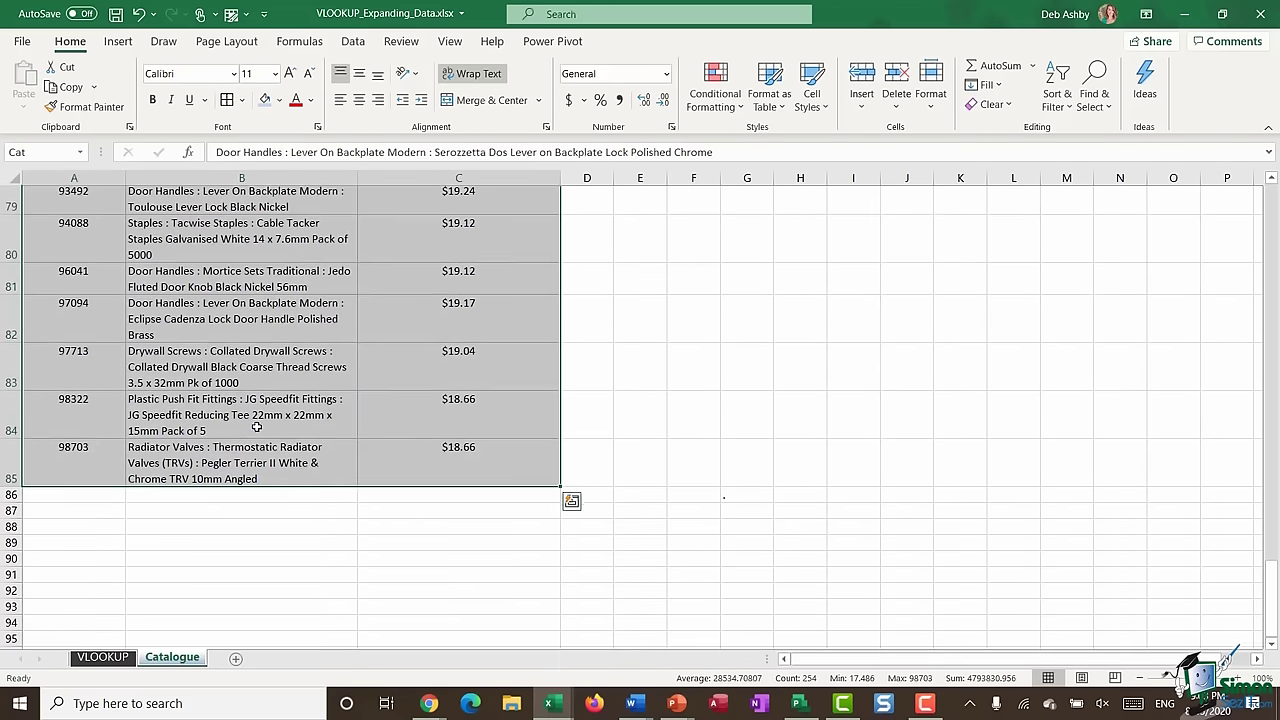
click(139, 512)
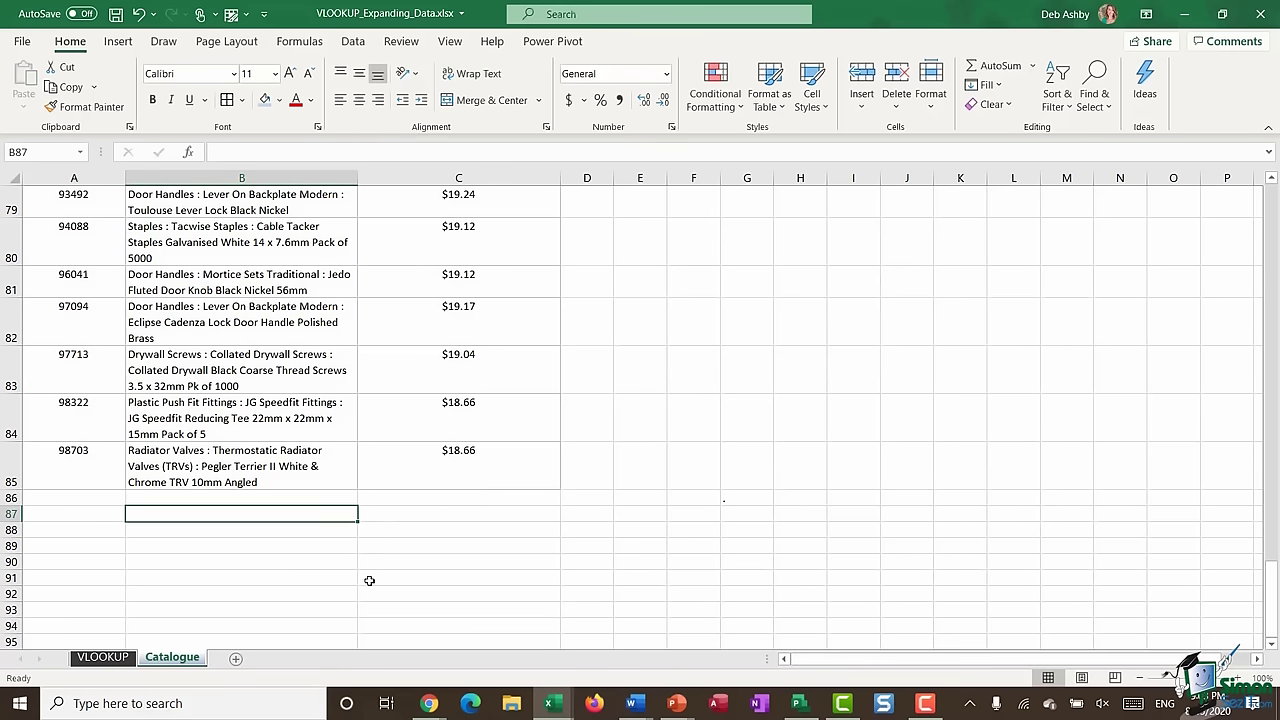
- Add part 4567, Door Hinges, priced 20 in row 86, then return to the VLOOKUP sheet
click(69, 500)
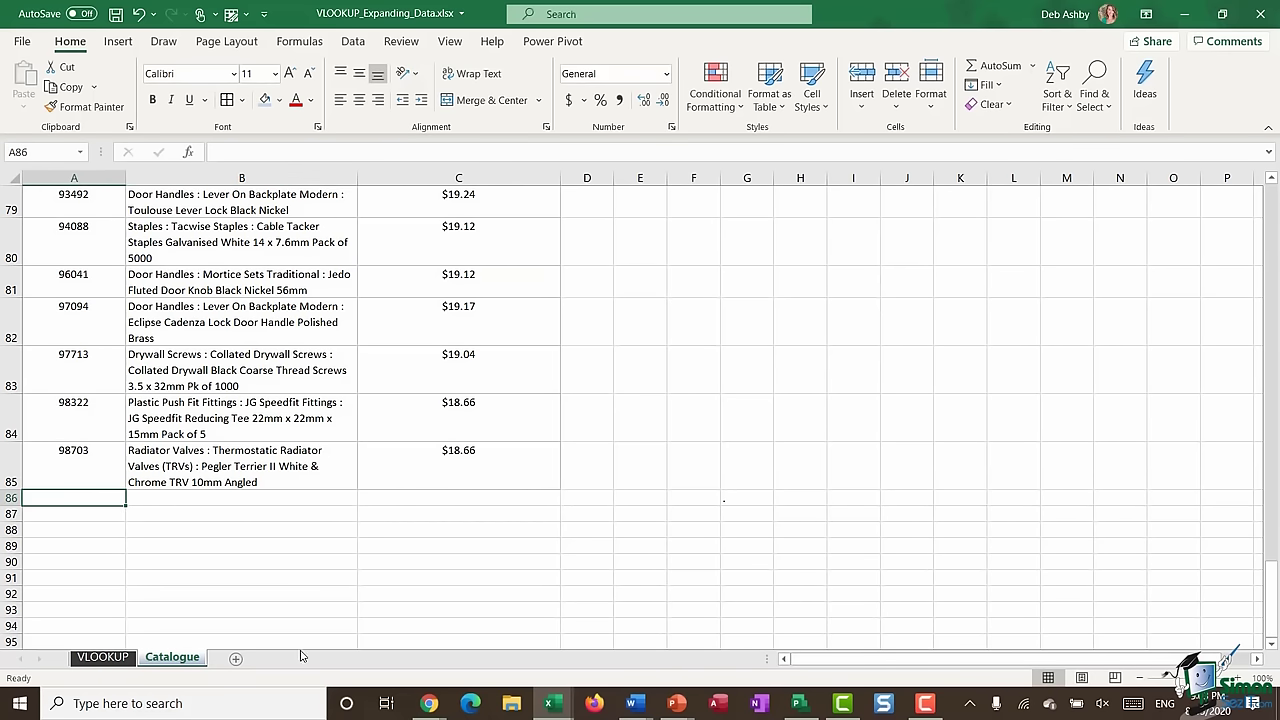
text(4567)
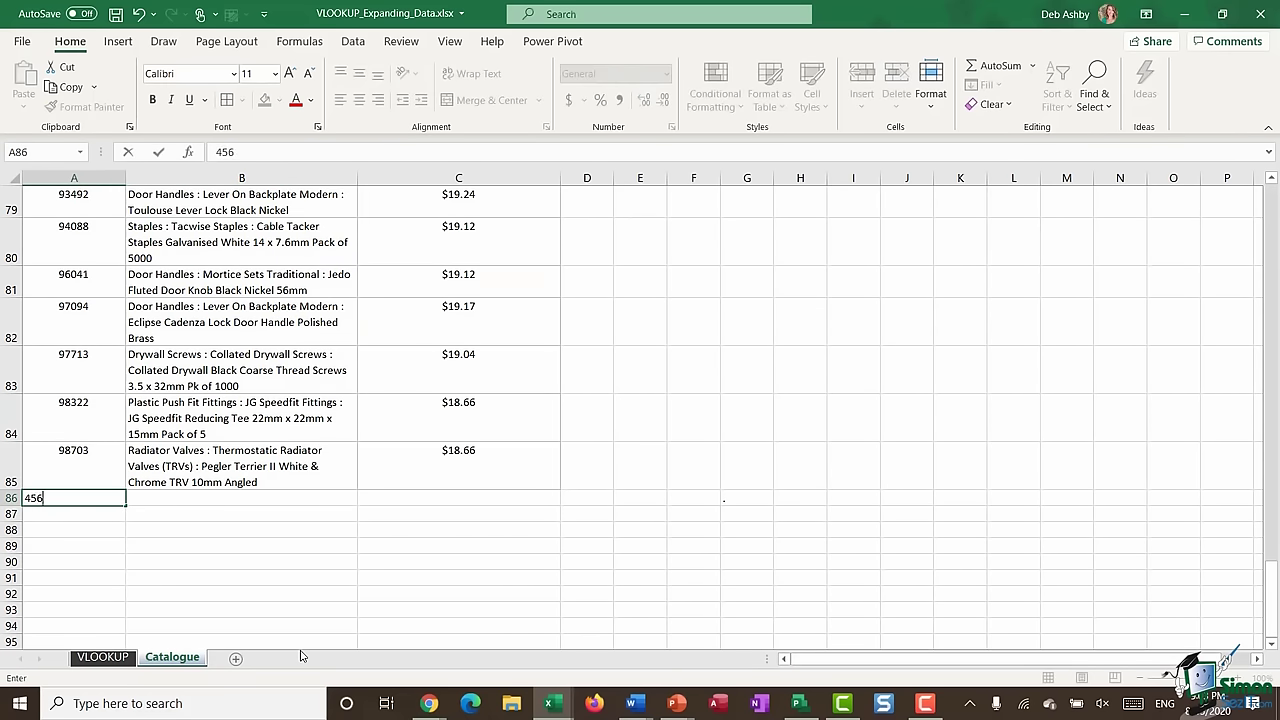
click(305, 499)
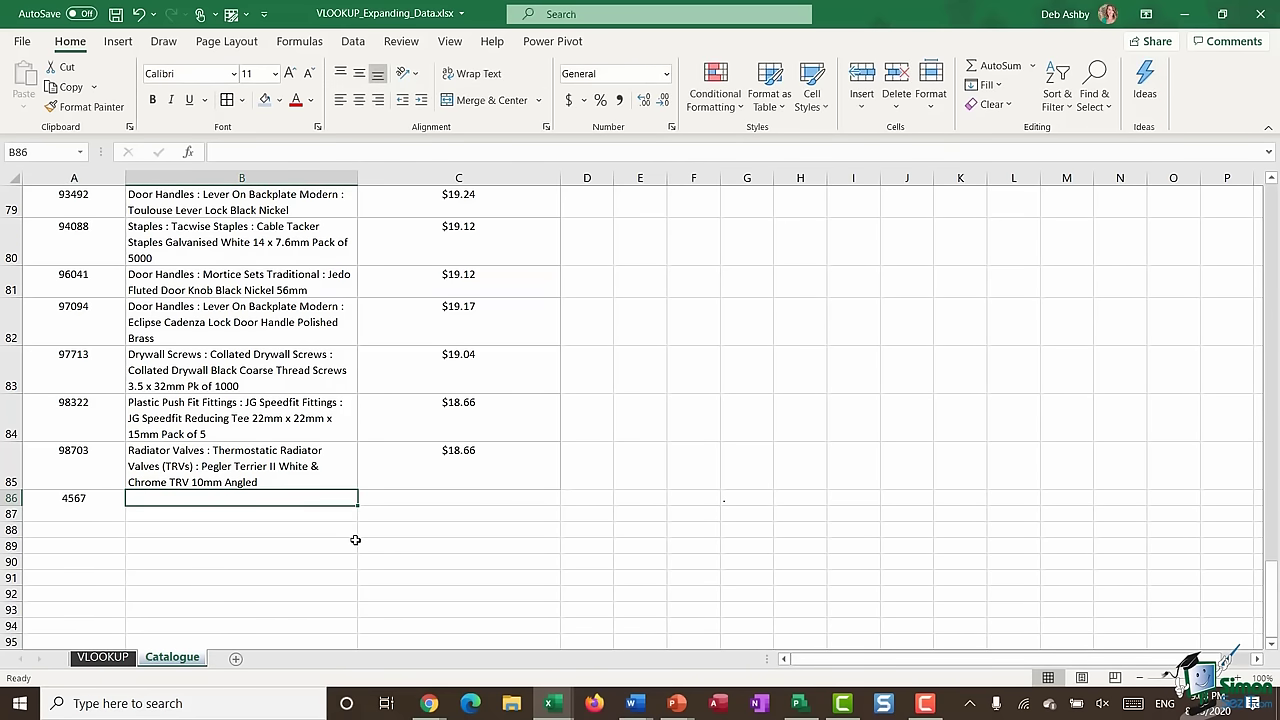
text(Do)
text(or Hinges)
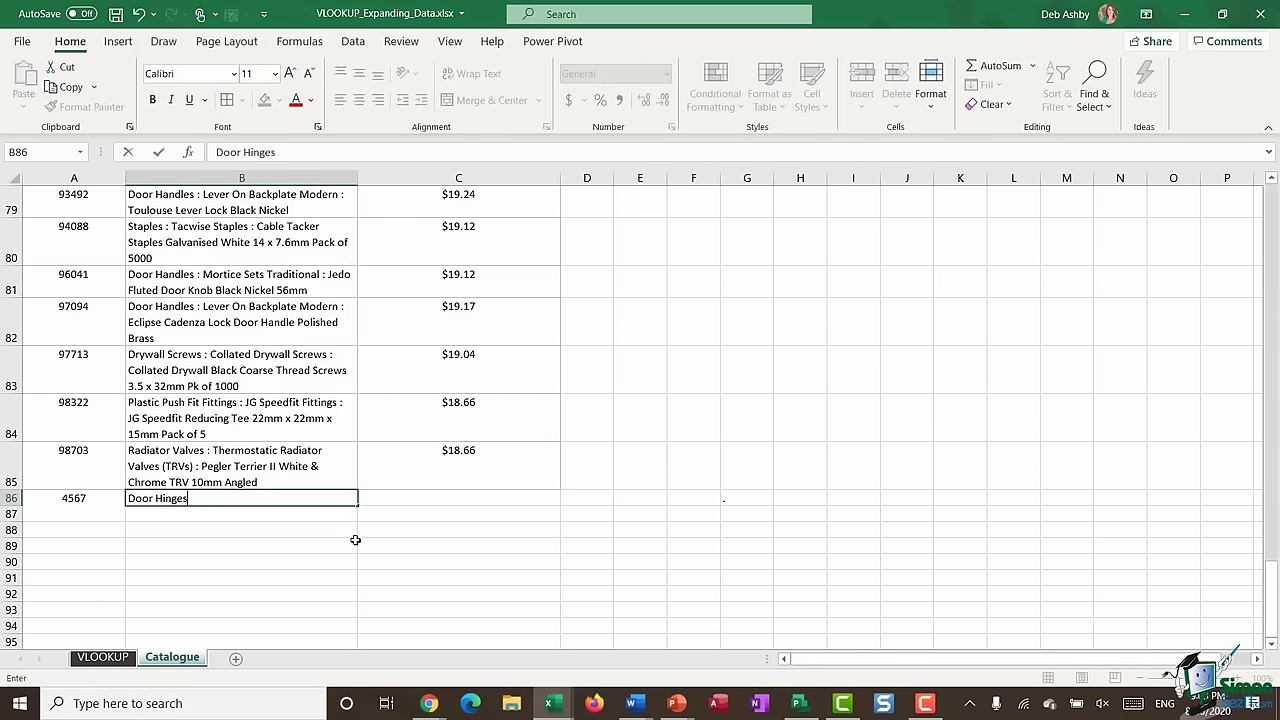
click(441, 496)
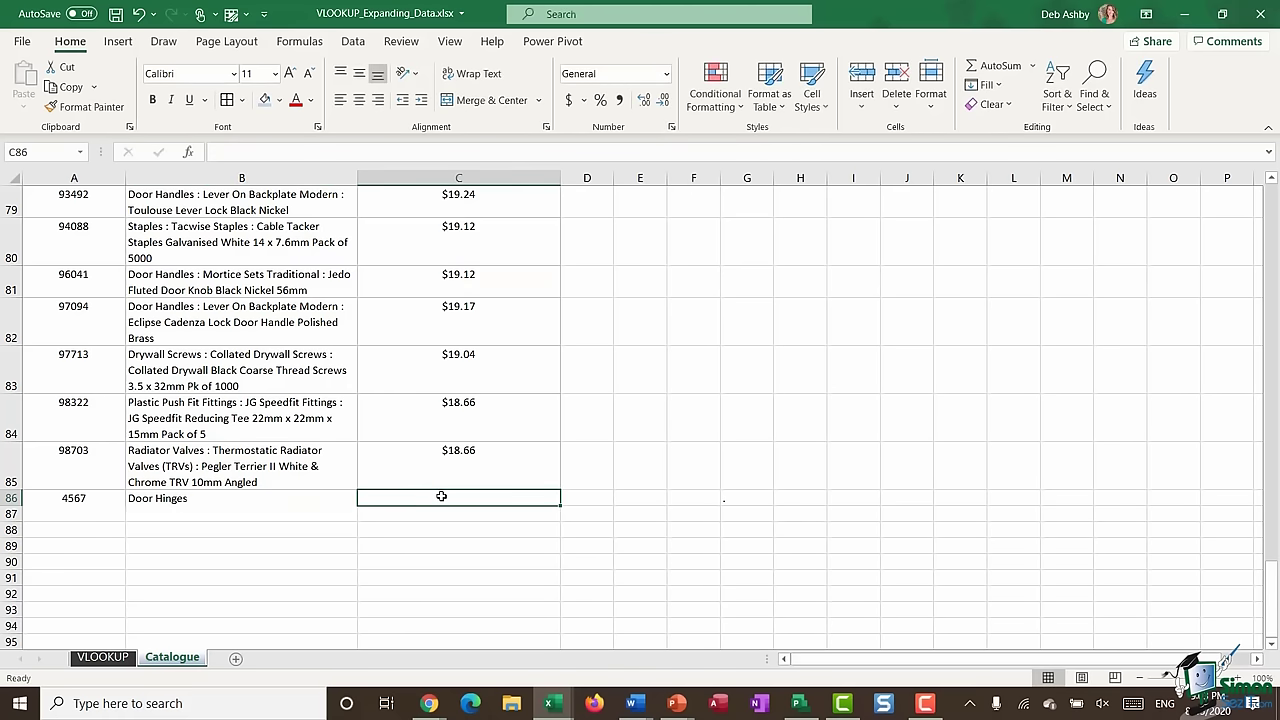
text(20)
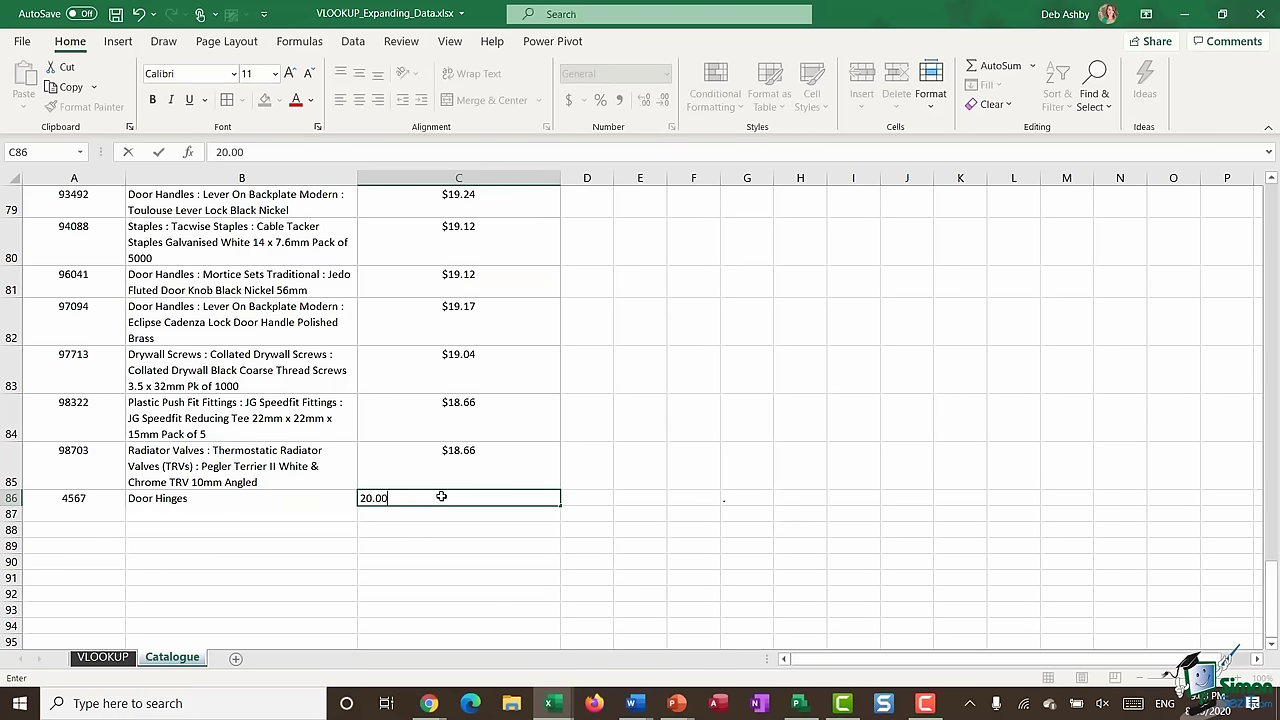
key(Return)
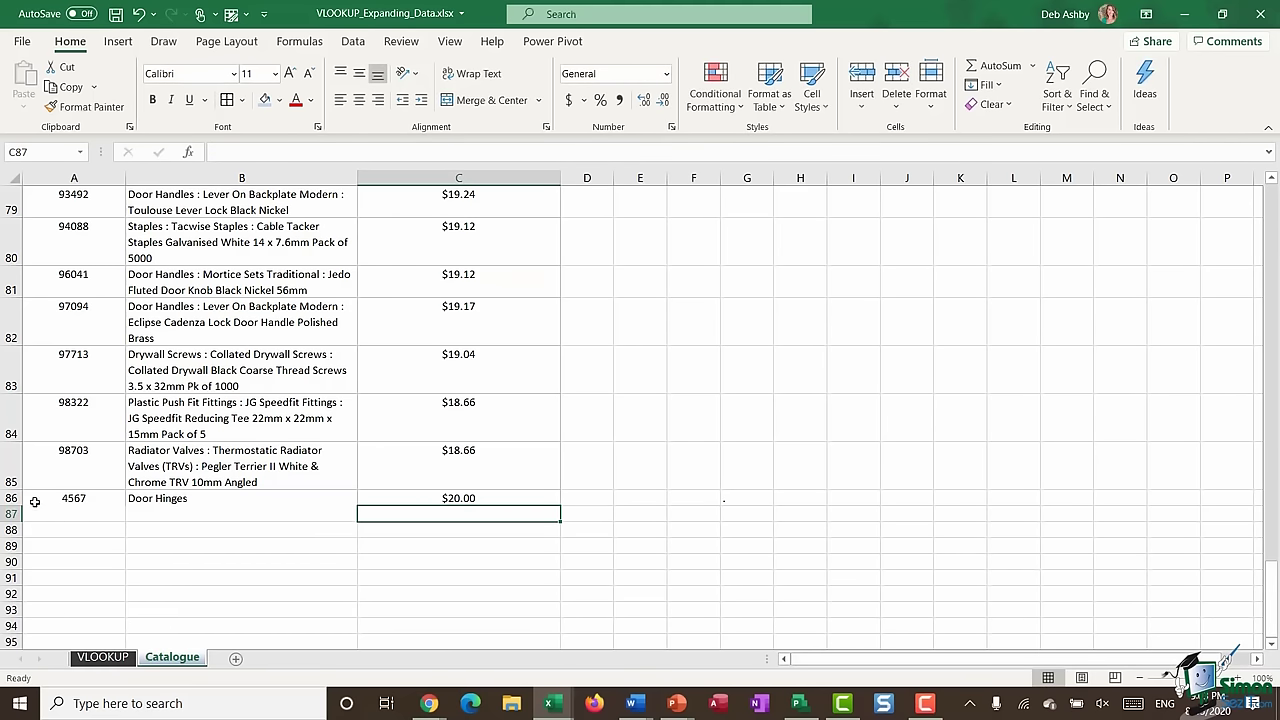
click(103, 657)
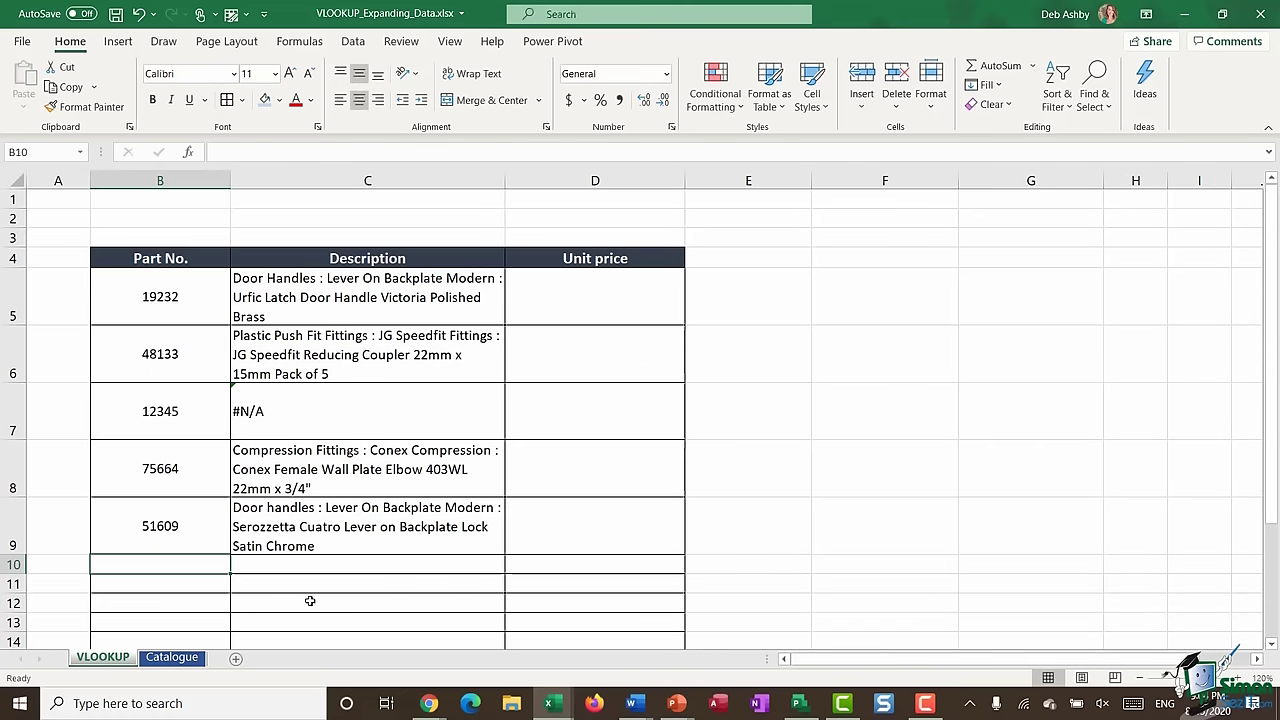
- Enter part 4567 in B10 and copy the lookup formula down to C10
scroll(360, 505, down, 2)
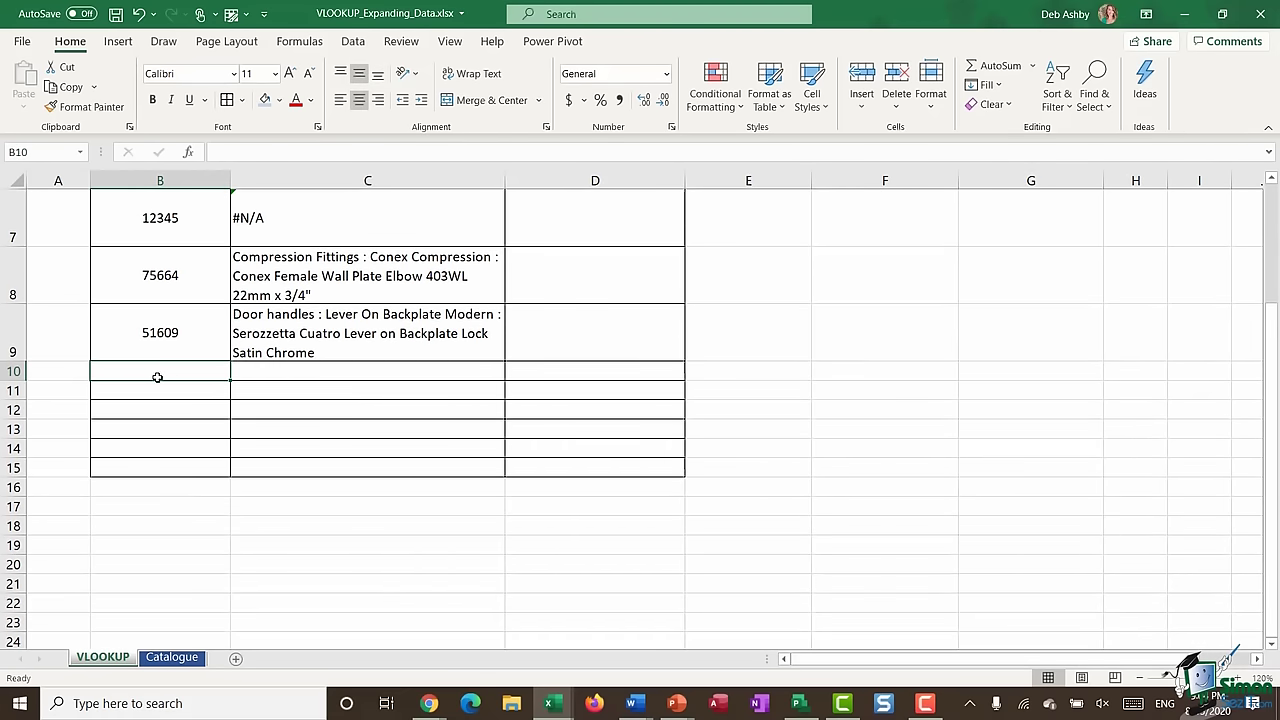
text(4567)
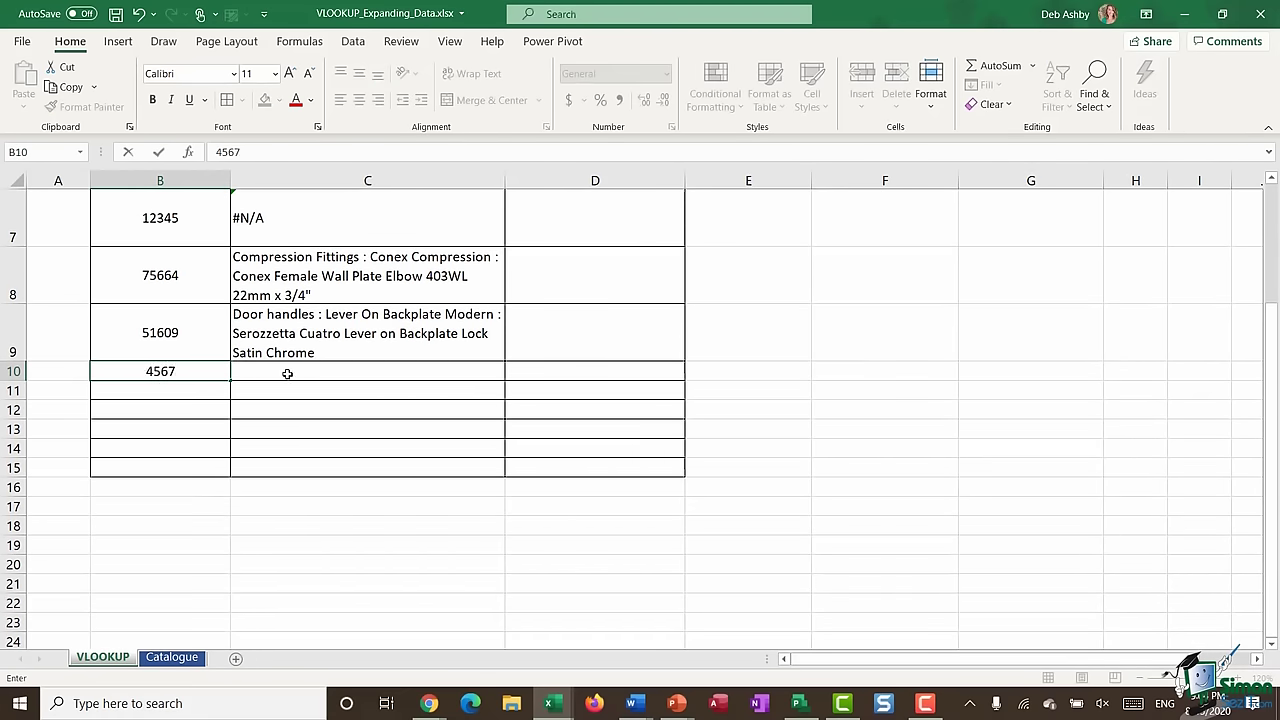
click(325, 350)
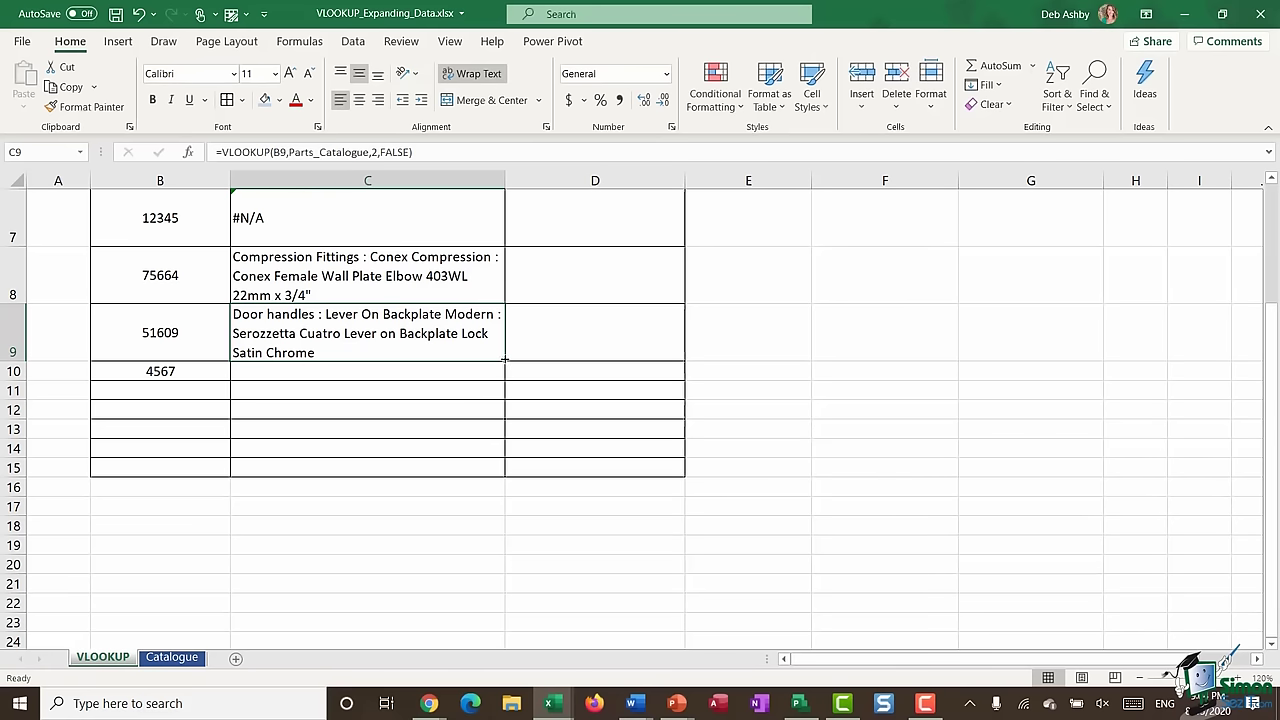
drag(505, 361, 505, 380)
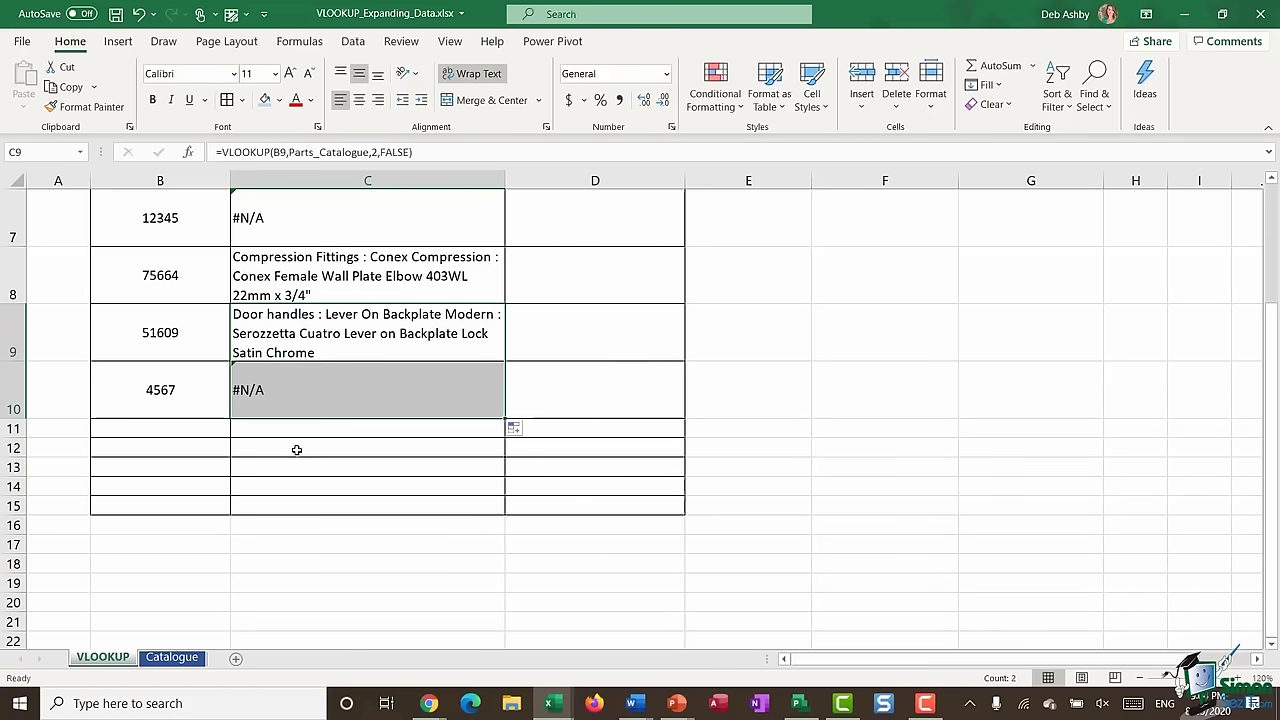
- Check the new part 4567 row on the Catalogue sheet, then view C10's #N/A on VLOOKUP
click(181, 658)
click(60, 512)
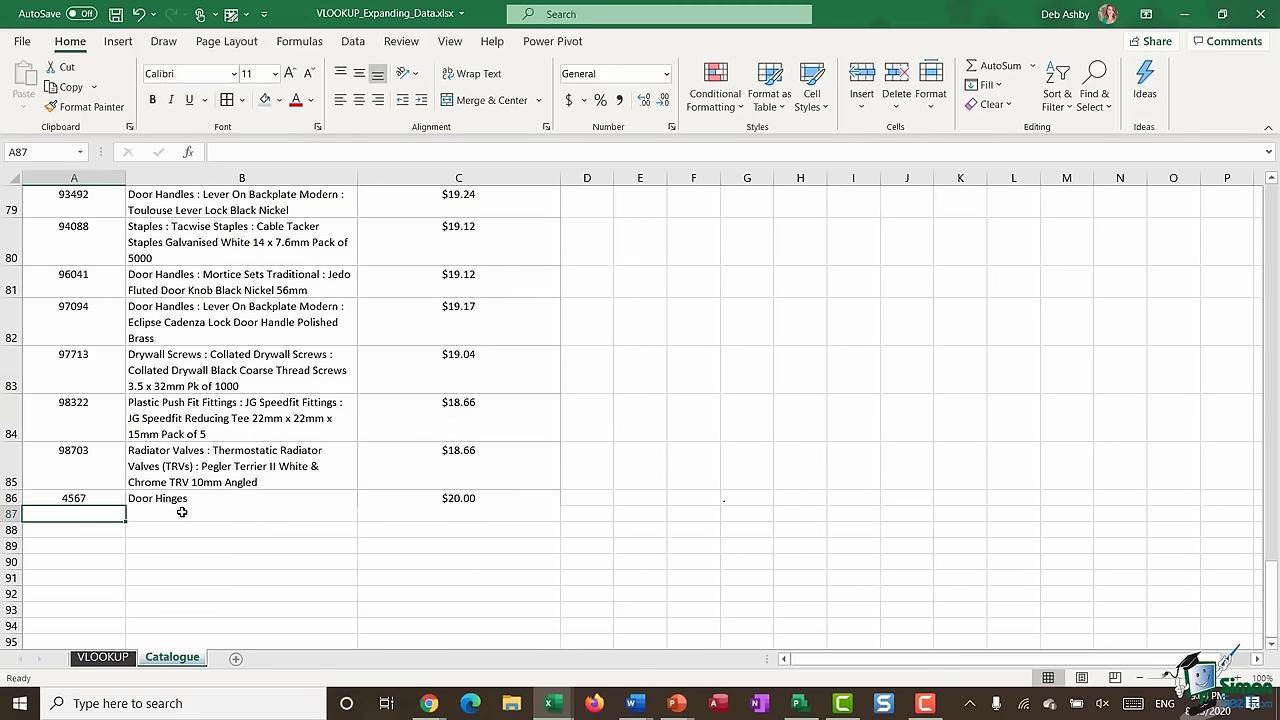
key(Up)
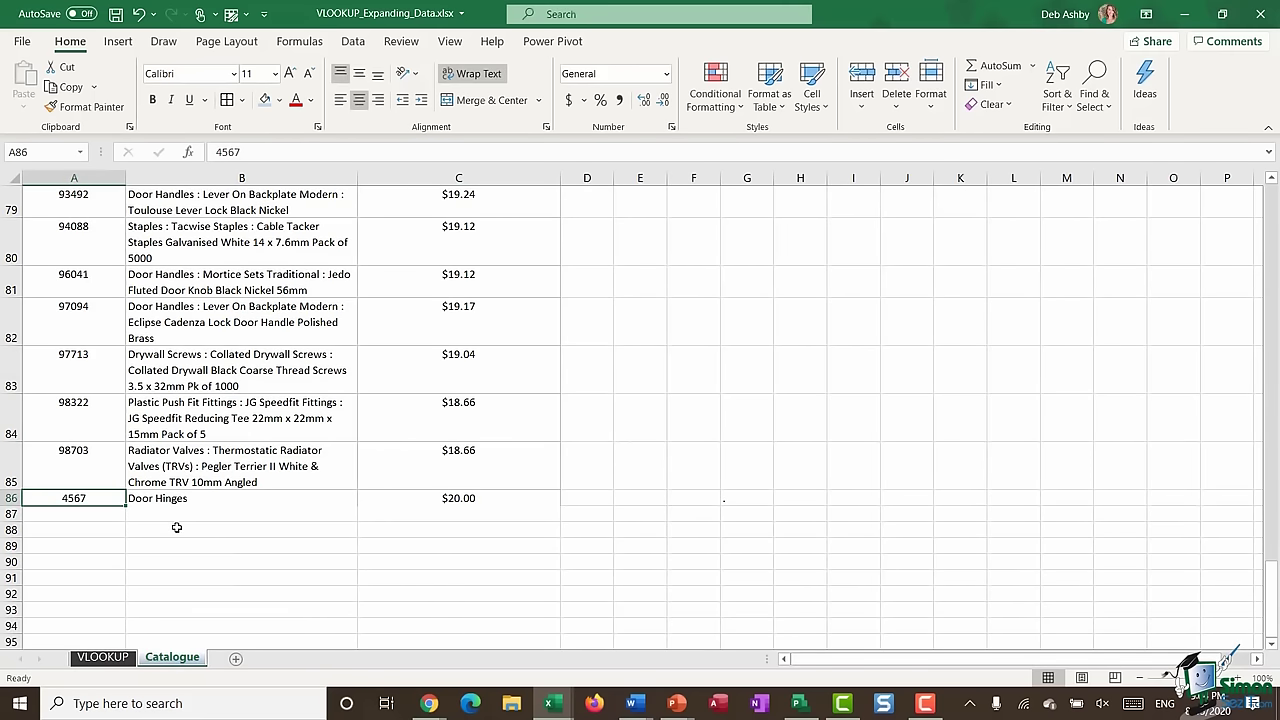
click(102, 657)
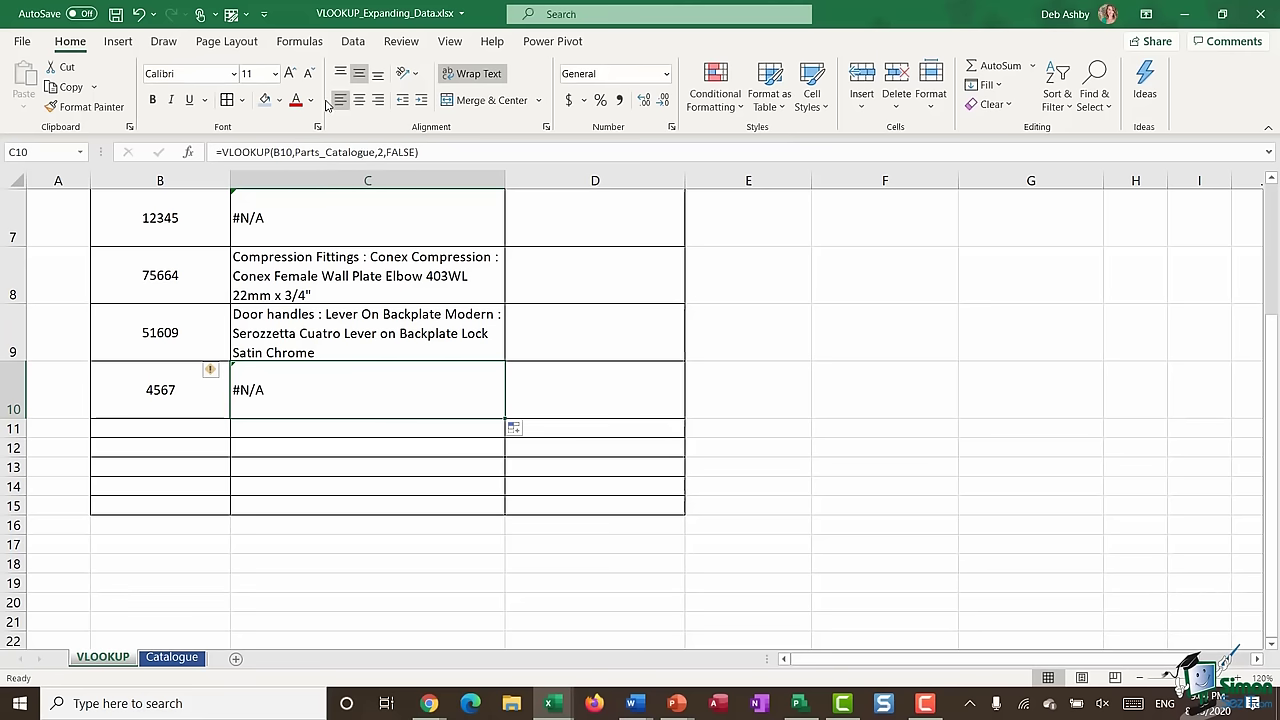
- In Name Manager, confirm Parts_Catalogue refers only to Catalogue!$A$1:$C$85, then return to Catalogue
click(300, 41)
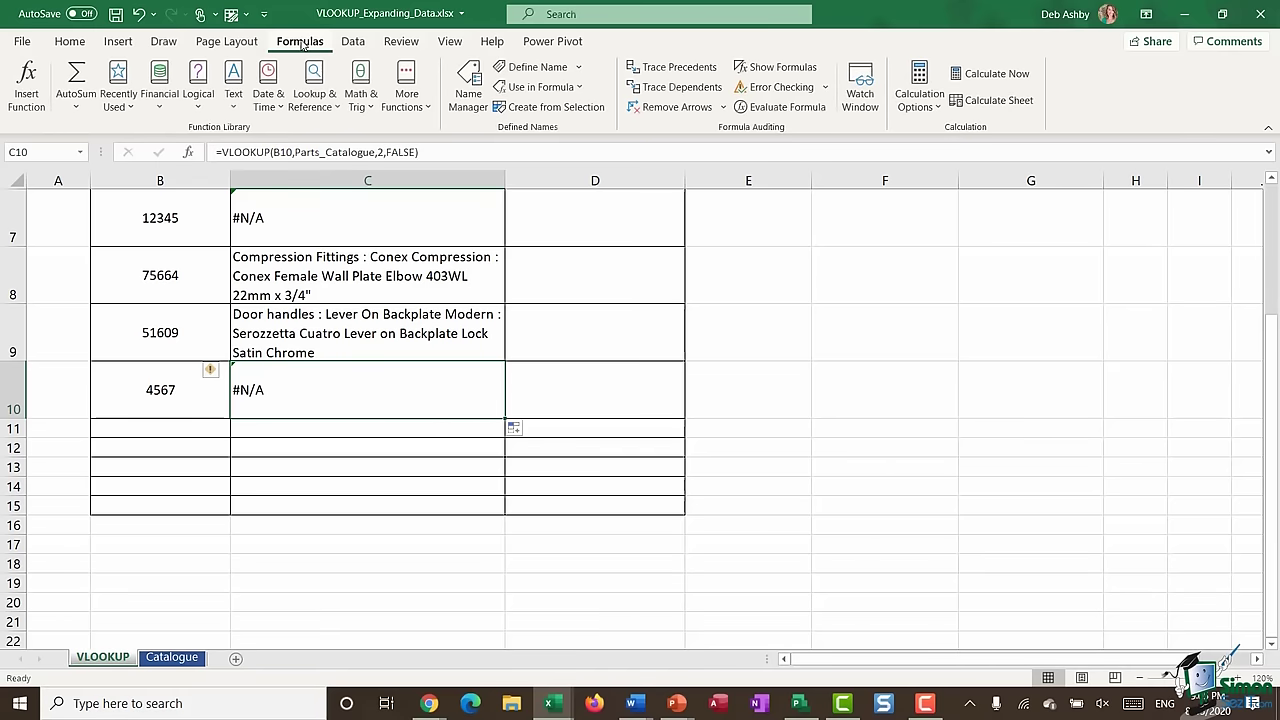
click(468, 88)
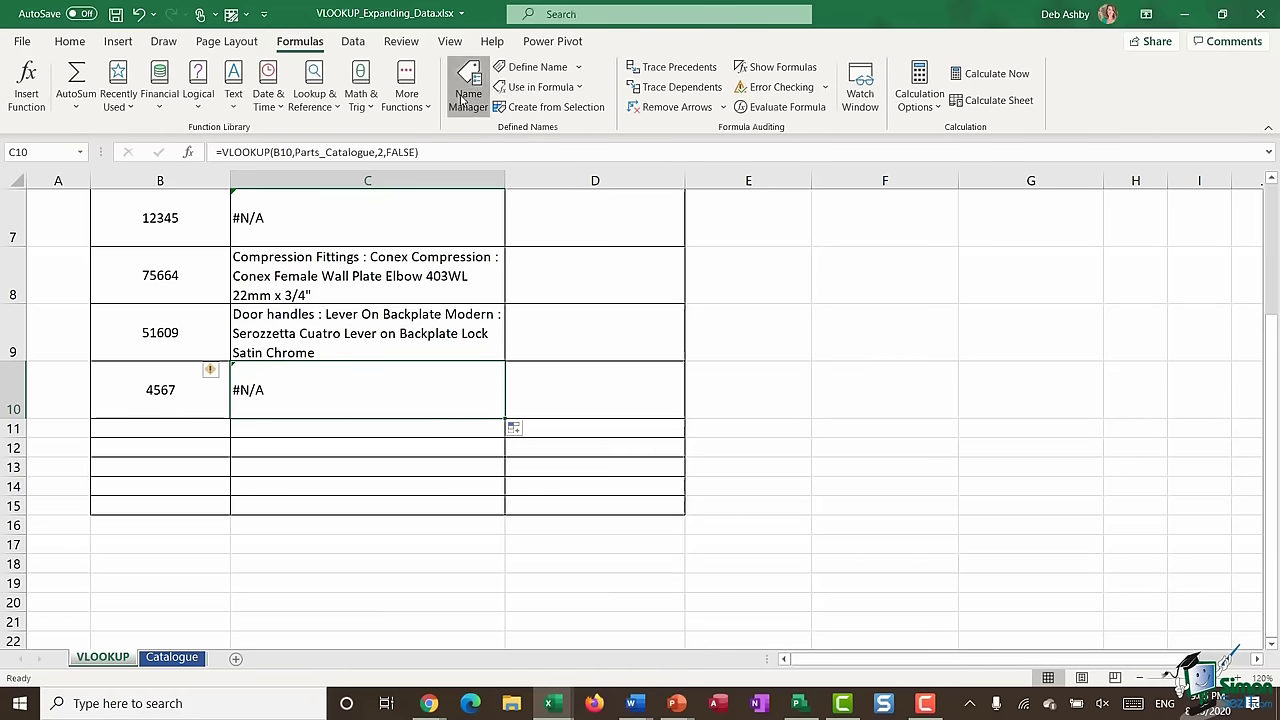
click(651, 293)
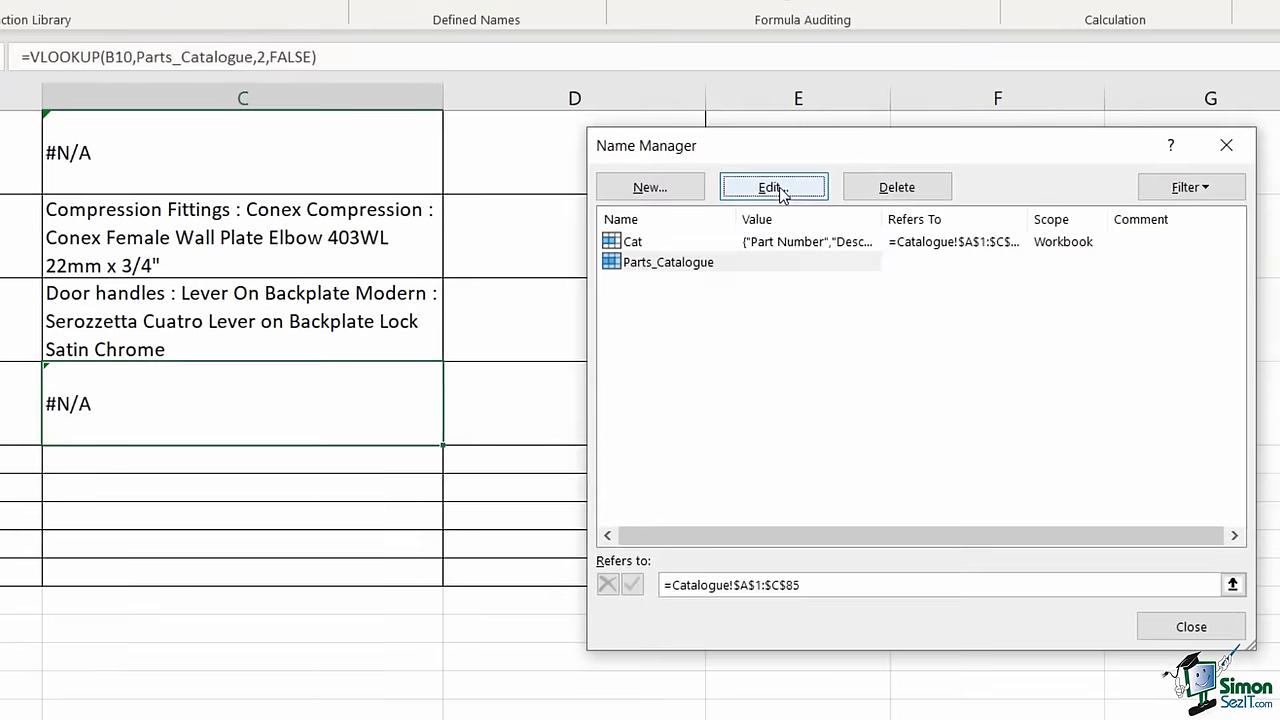
click(731, 241)
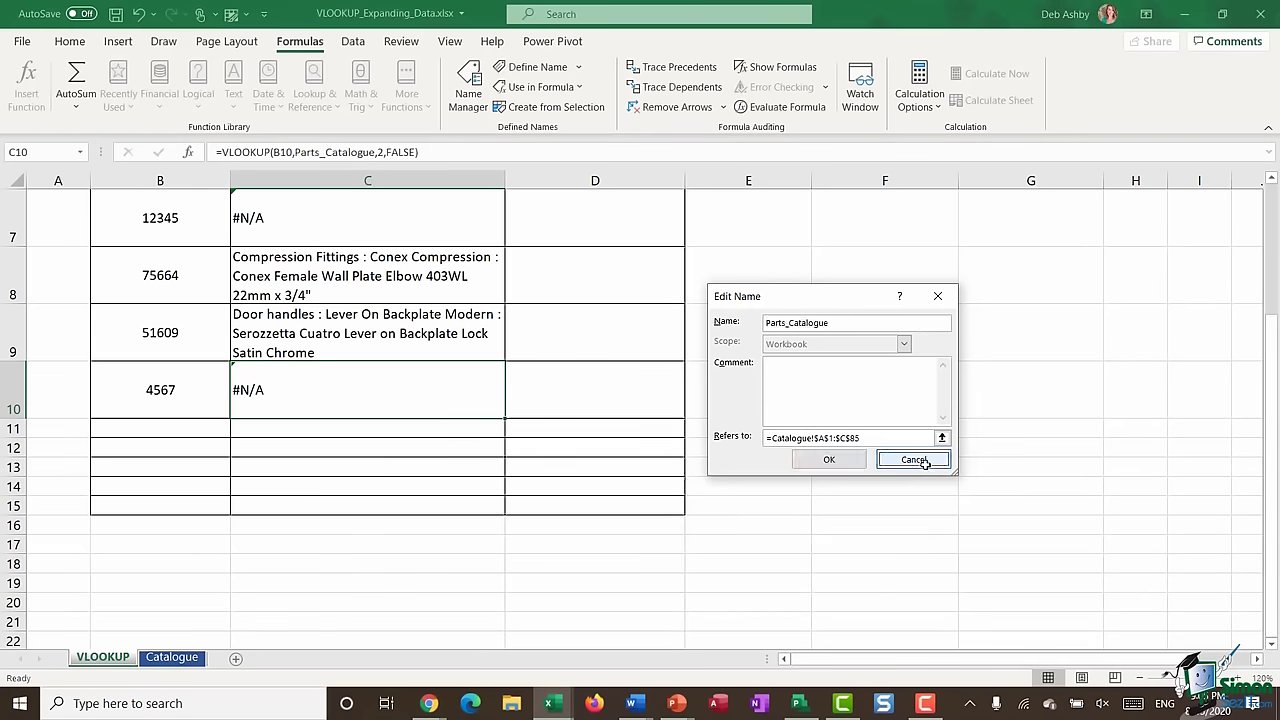
click(968, 478)
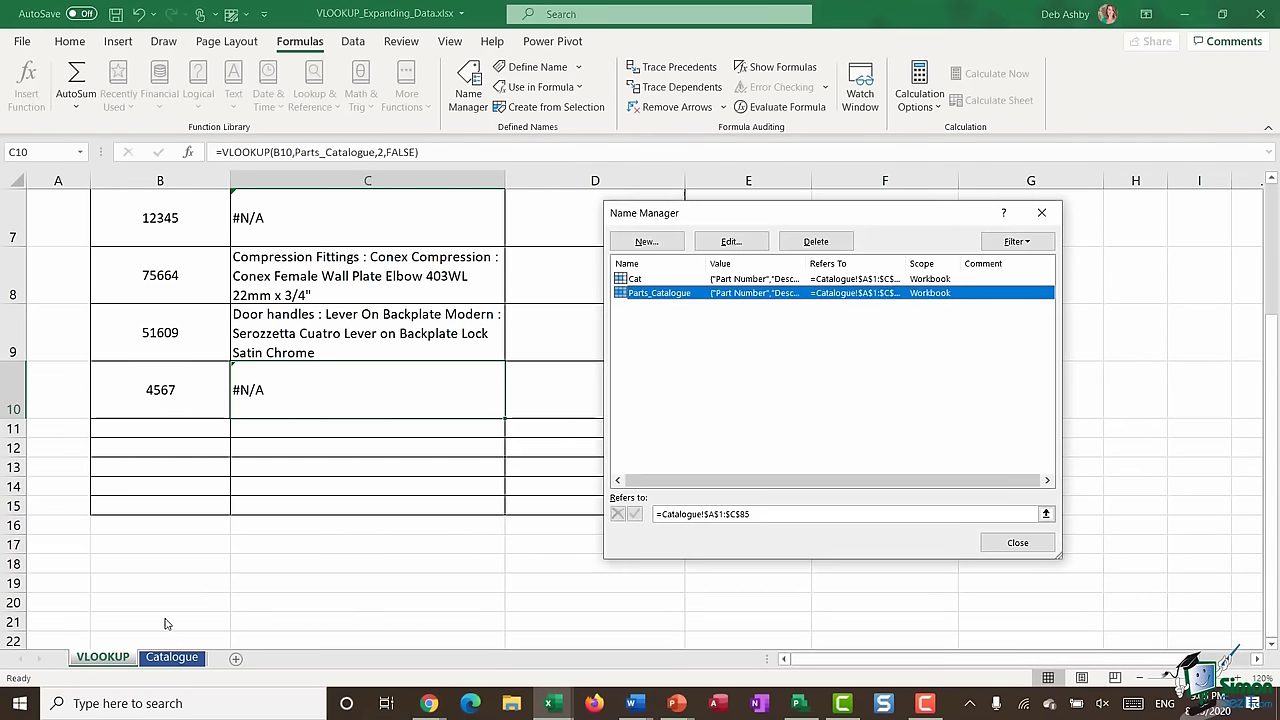
click(1017, 543)
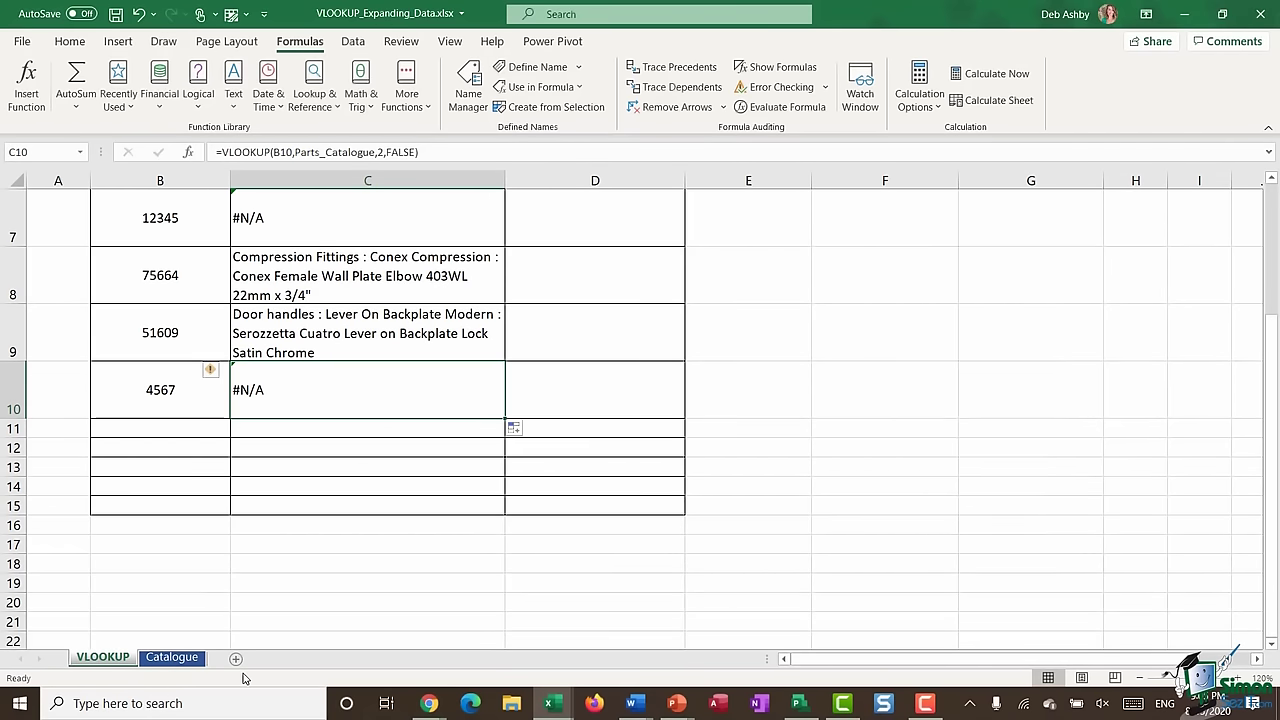
click(172, 657)
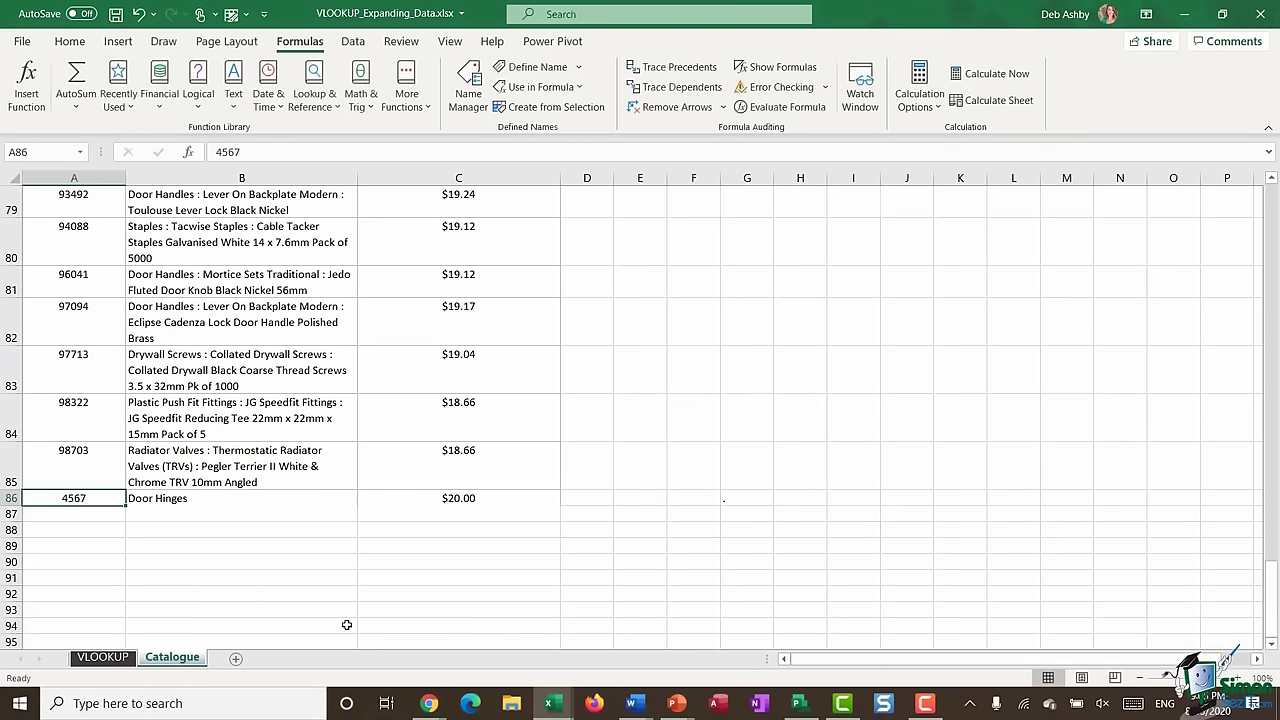
- Select row 85, the last original catalogue row, and compare it with the VLOOKUP sheet
click(60, 466)
click(10, 470)
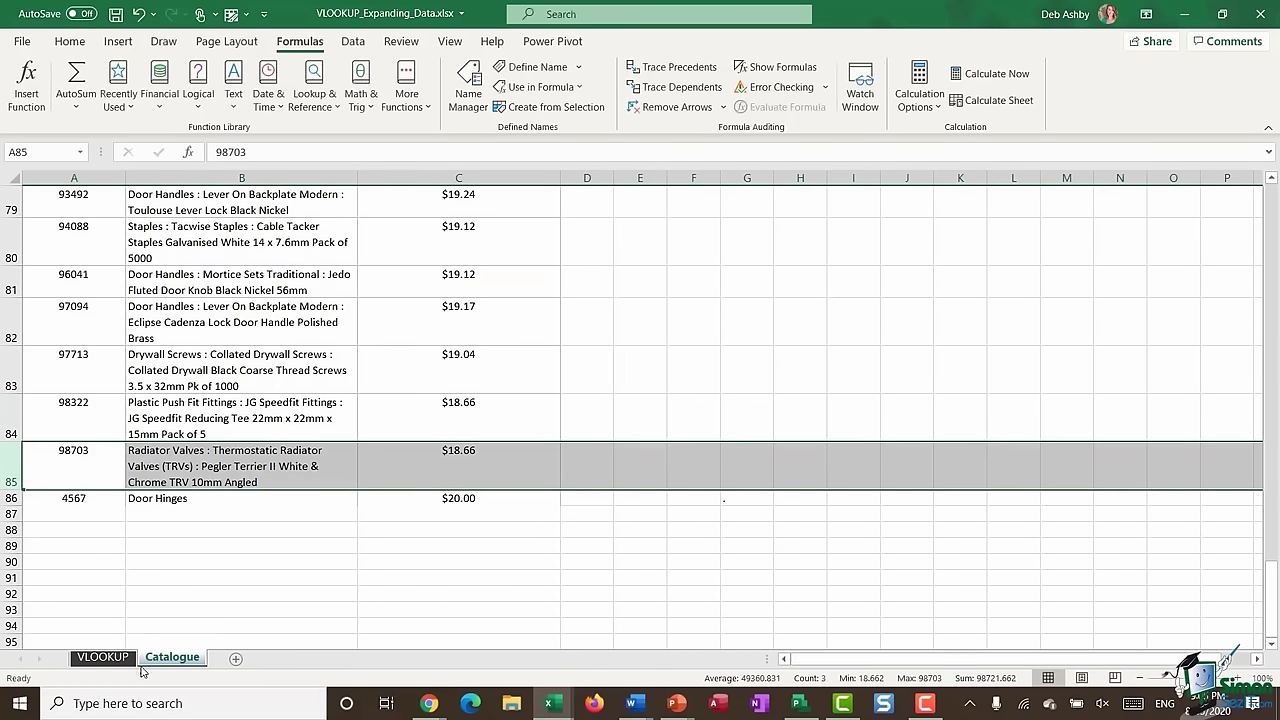
click(103, 657)
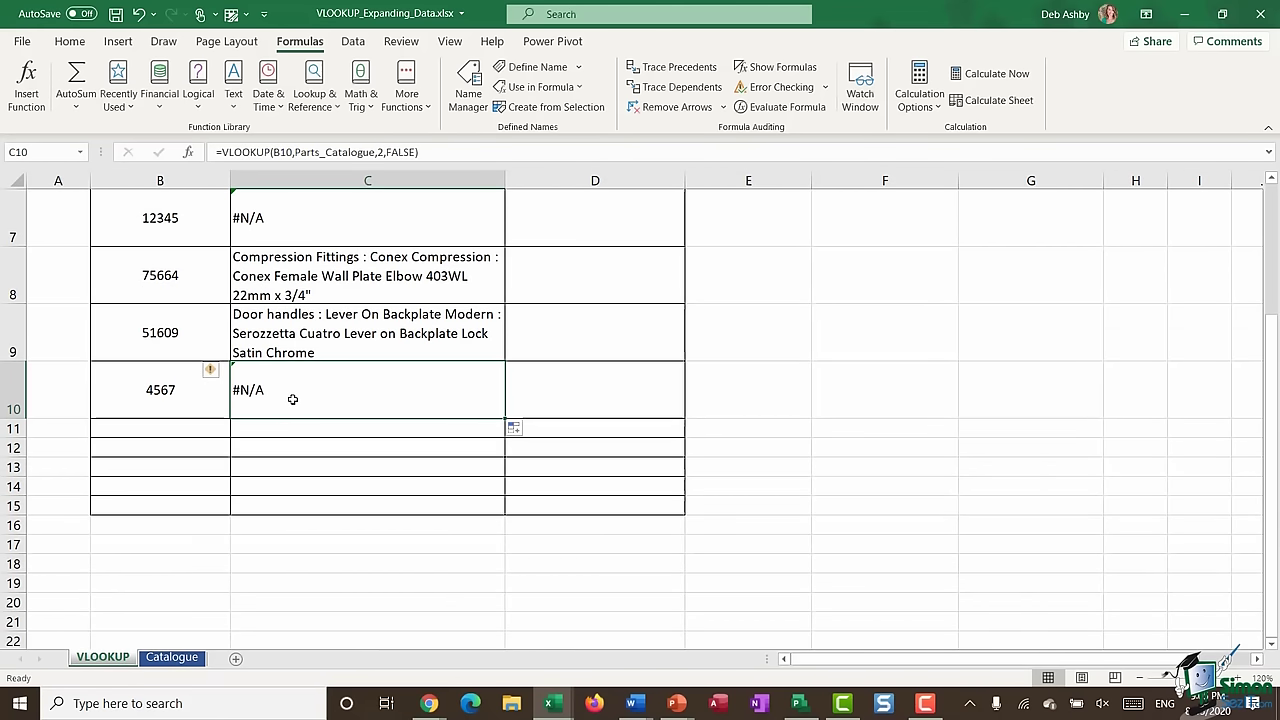
click(172, 657)
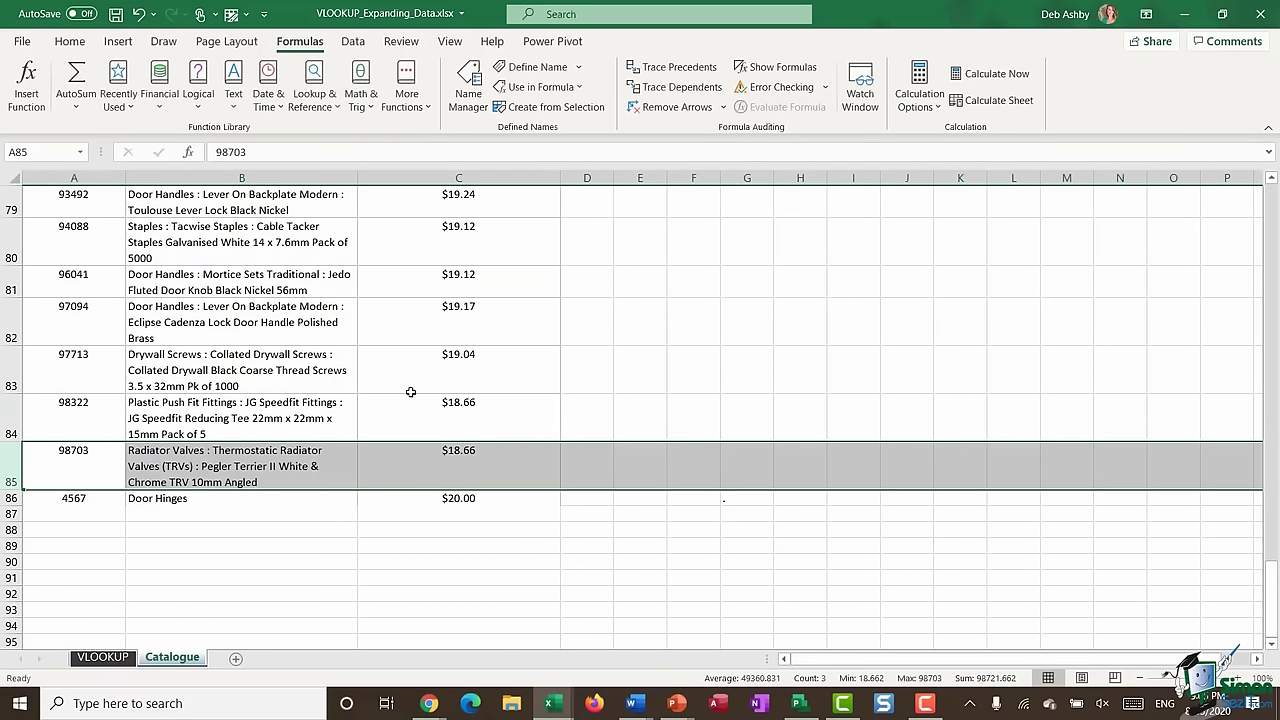
- Delete the Parts_Catalogue and Cat defined names in Name Manager
click(468, 84)
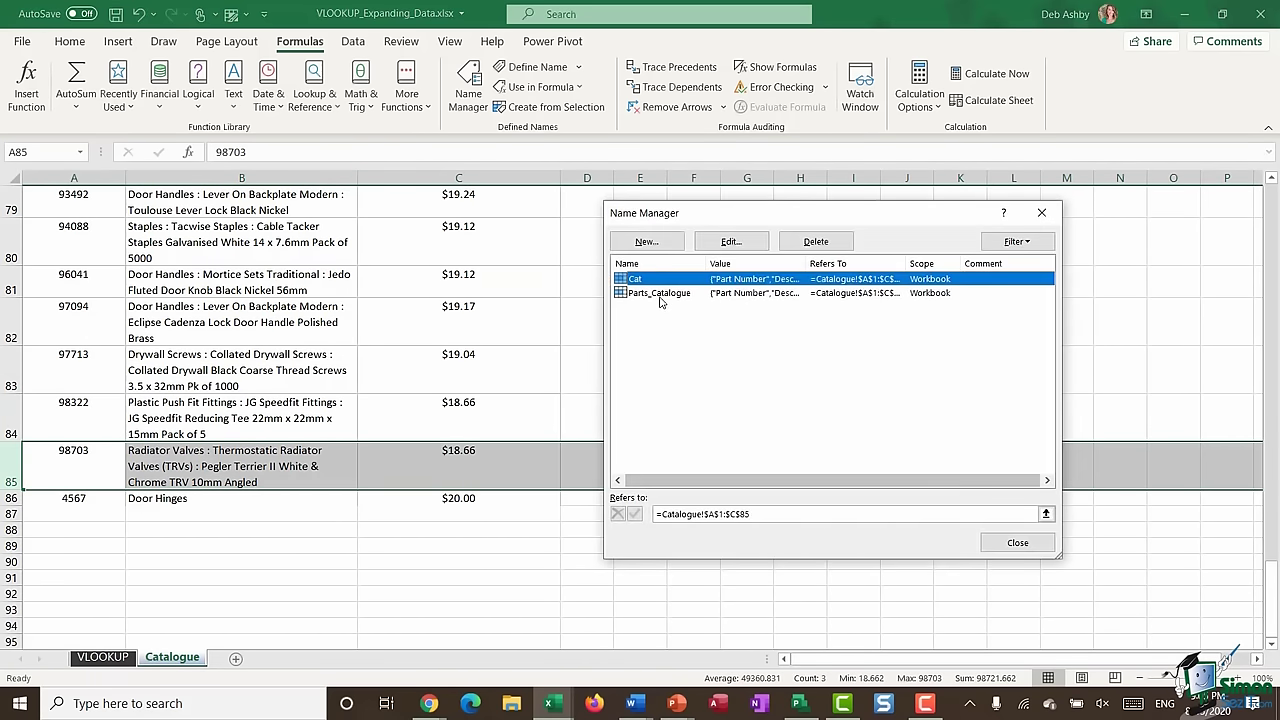
click(660, 293)
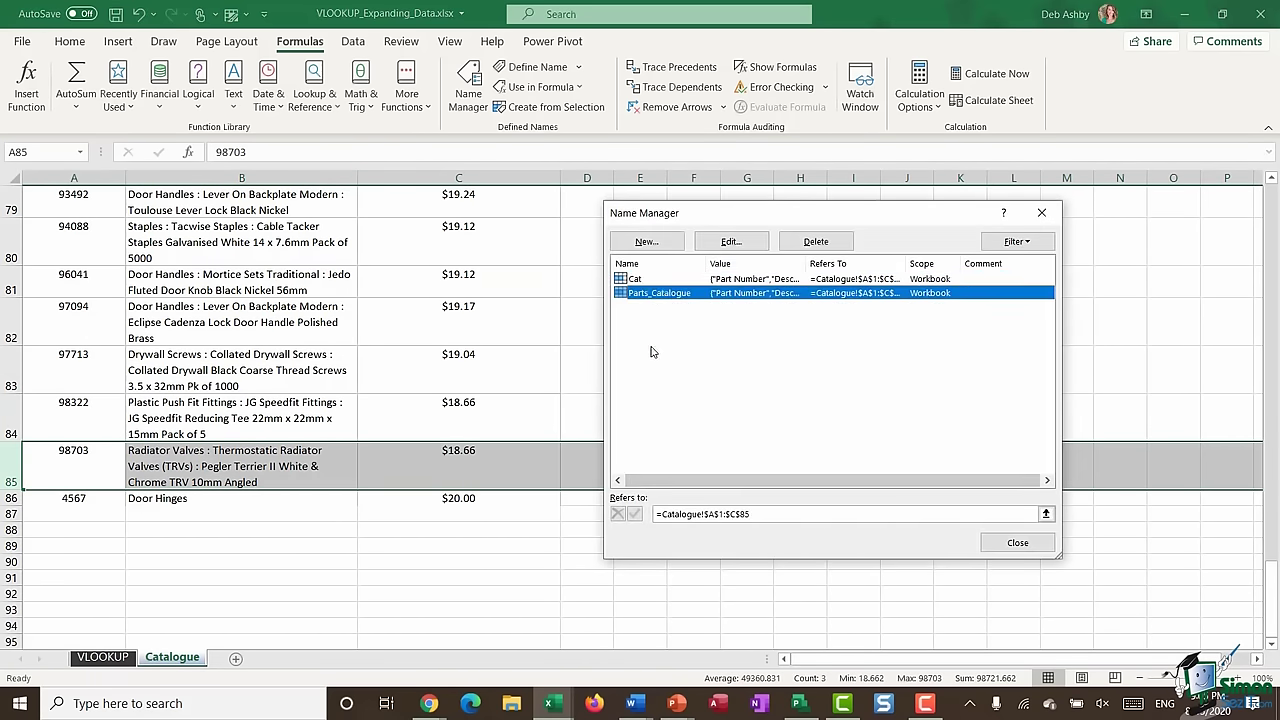
click(816, 241)
click(610, 397)
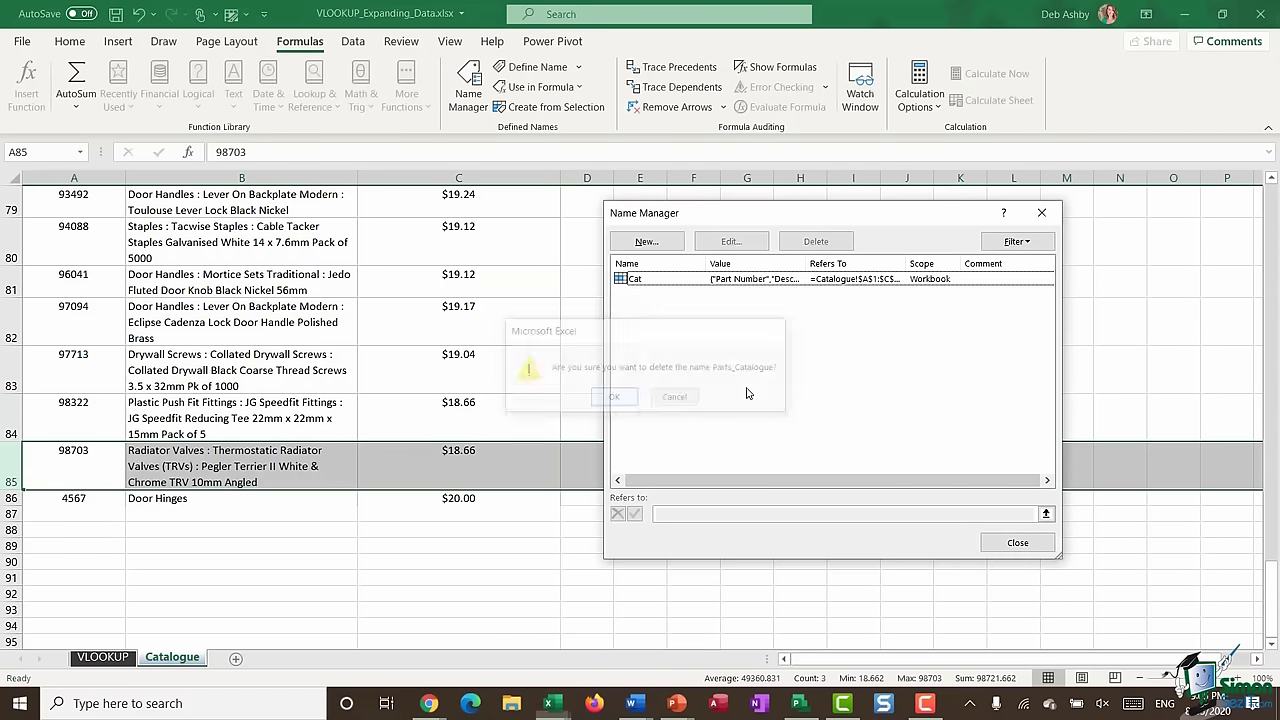
click(674, 280)
click(825, 241)
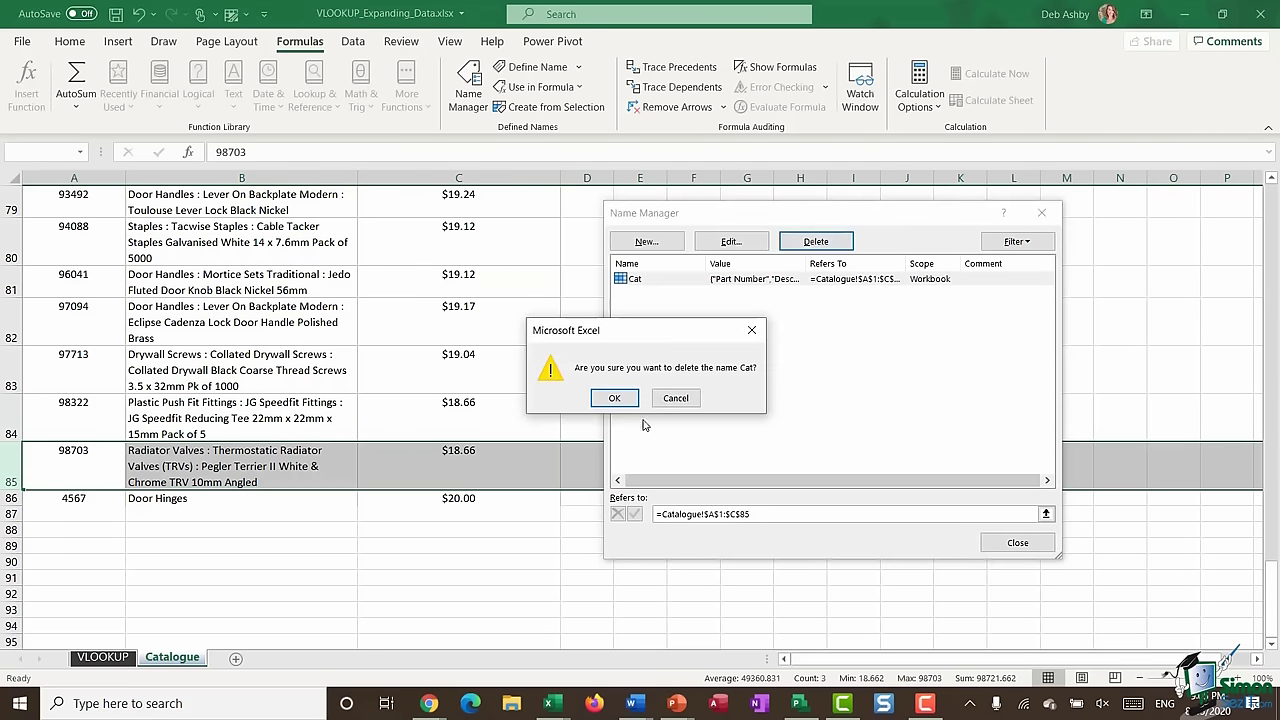
click(614, 397)
click(1016, 542)
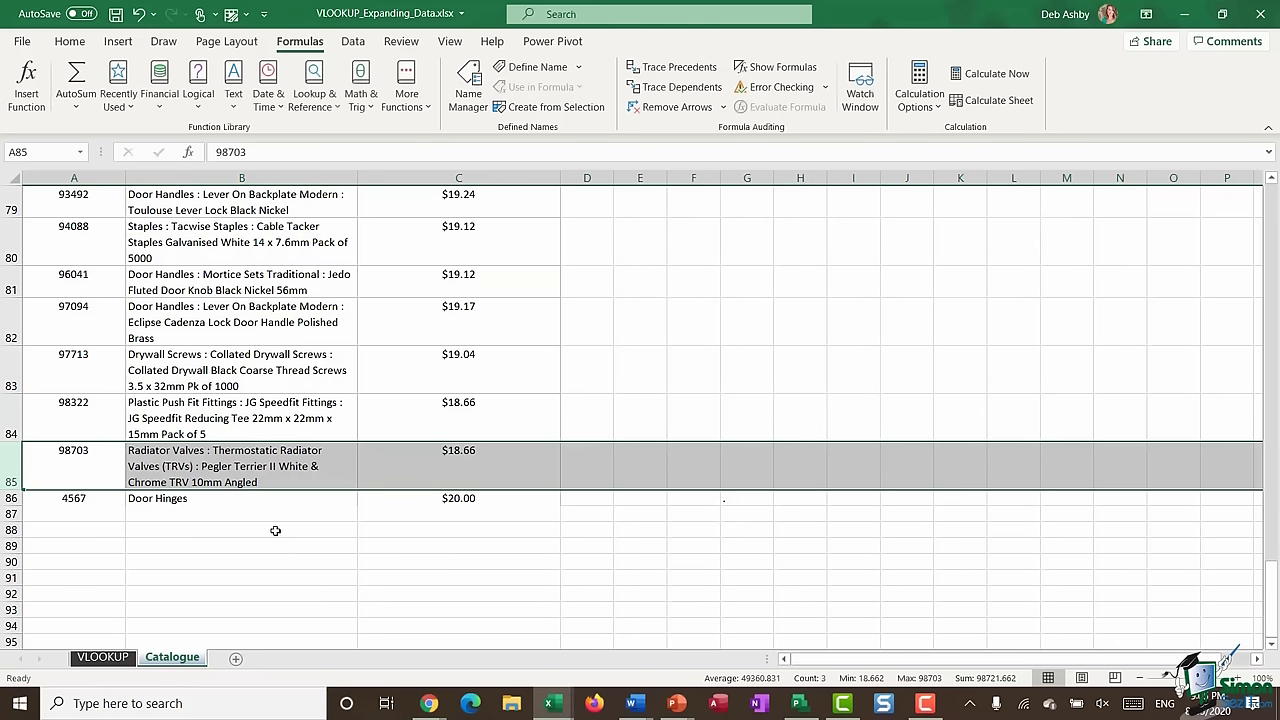
- Clear the Door Hinges test entry from rows 86–87
click(269, 527)
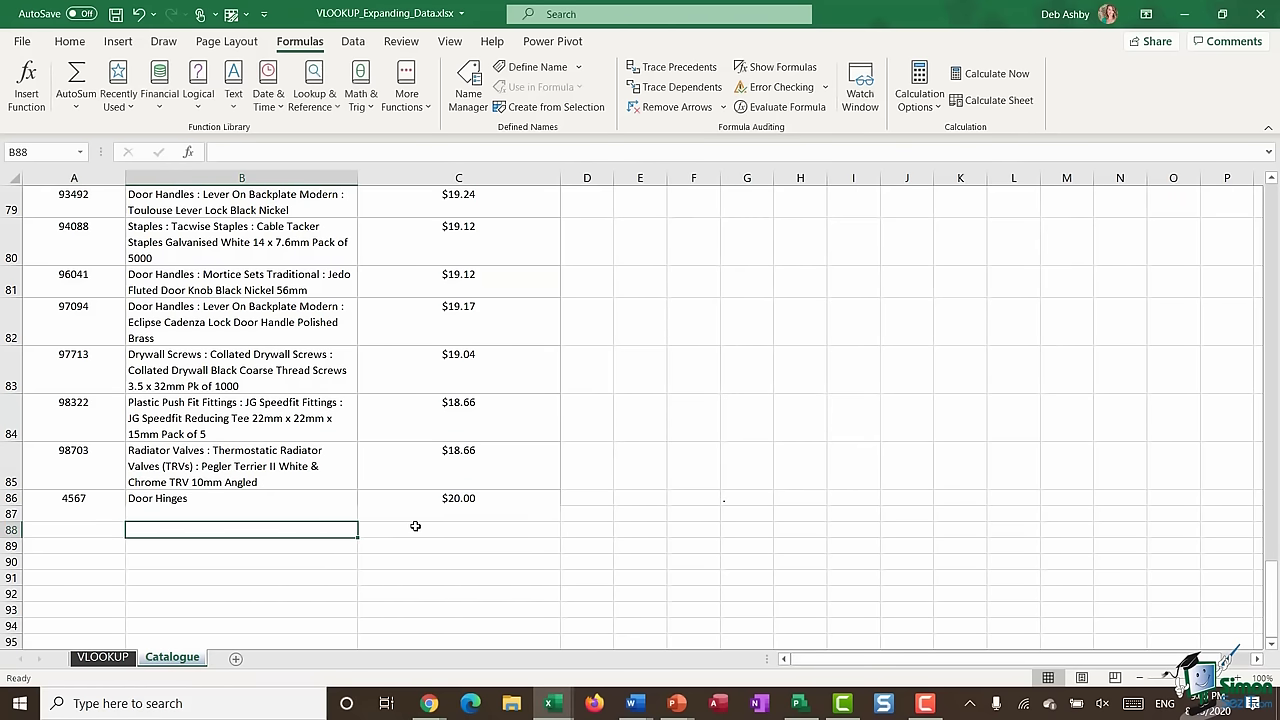
drag(60, 512, 457, 500)
key(Delete)
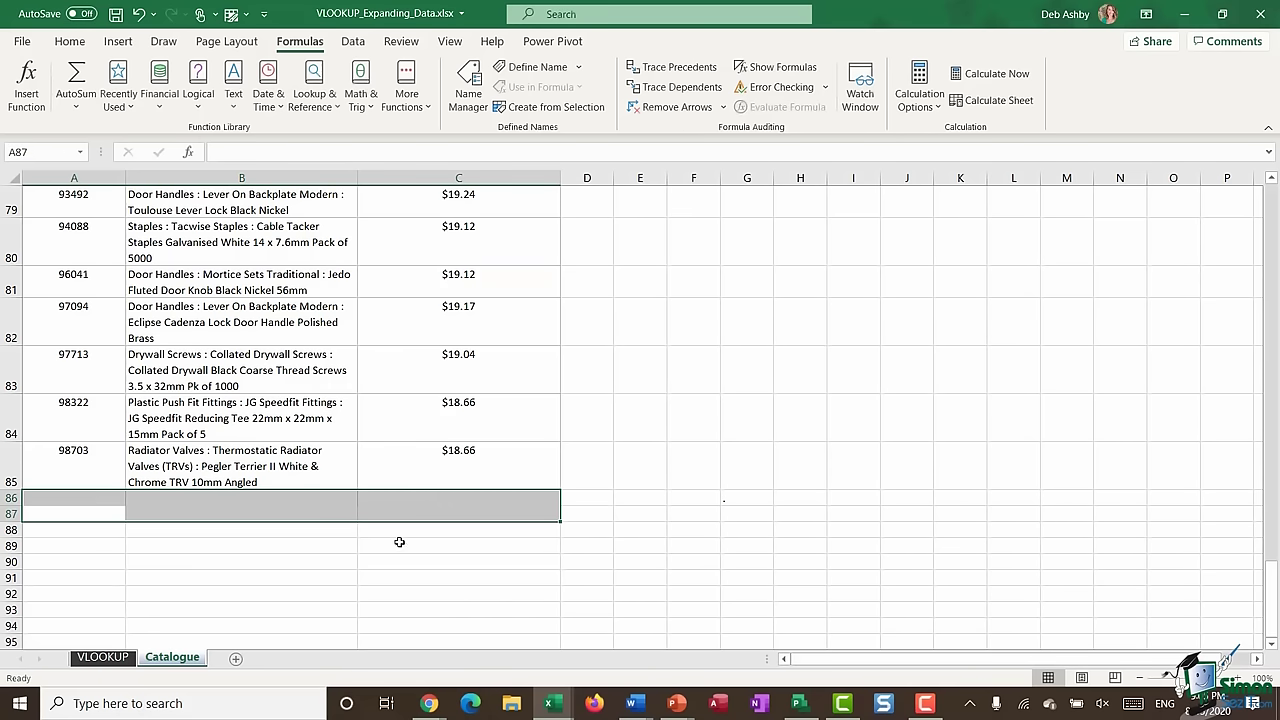
- Undo the broken #NAME? formulas in C5:C10 on the VLOOKUP sheet
click(103, 657)
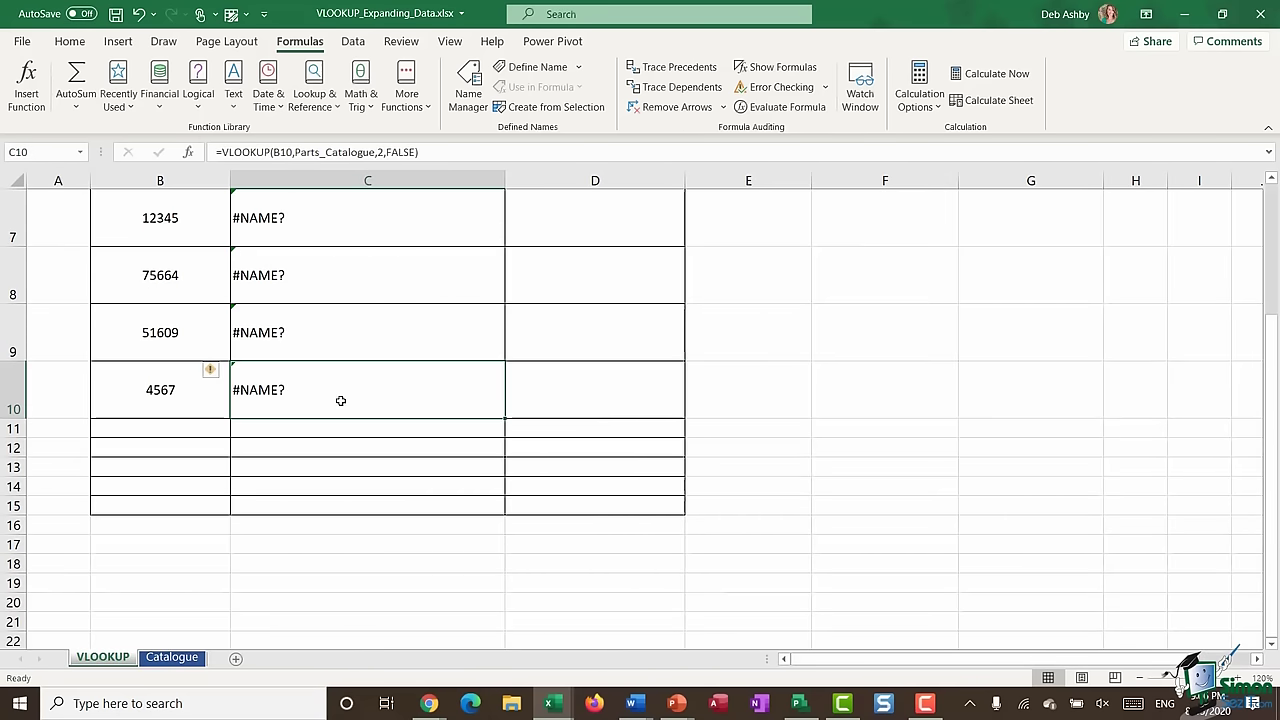
scroll(343, 397, up, 2)
click(304, 300)
drag(303, 346, 305, 581)
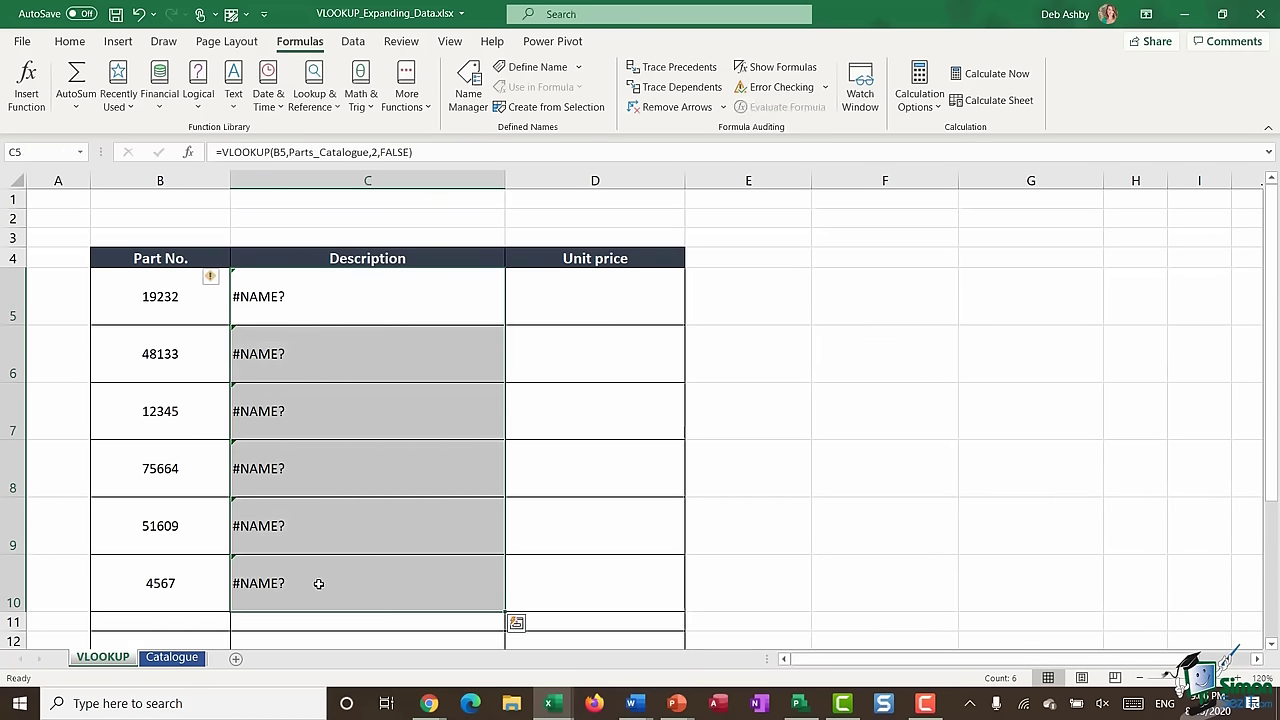
key(ctrl+z)
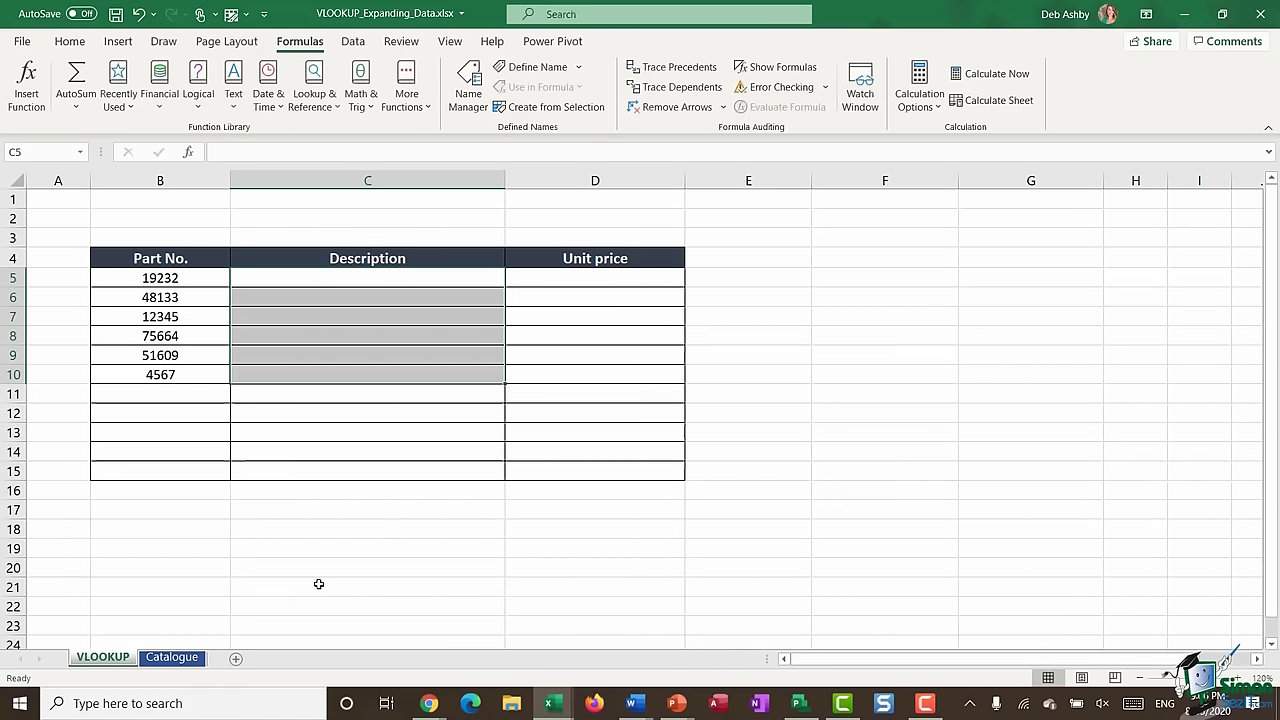
- Enter =VLOOKUP(B5,Catalogue!A:C,2,0) in C5 using whole columns A to C
click(319, 282)
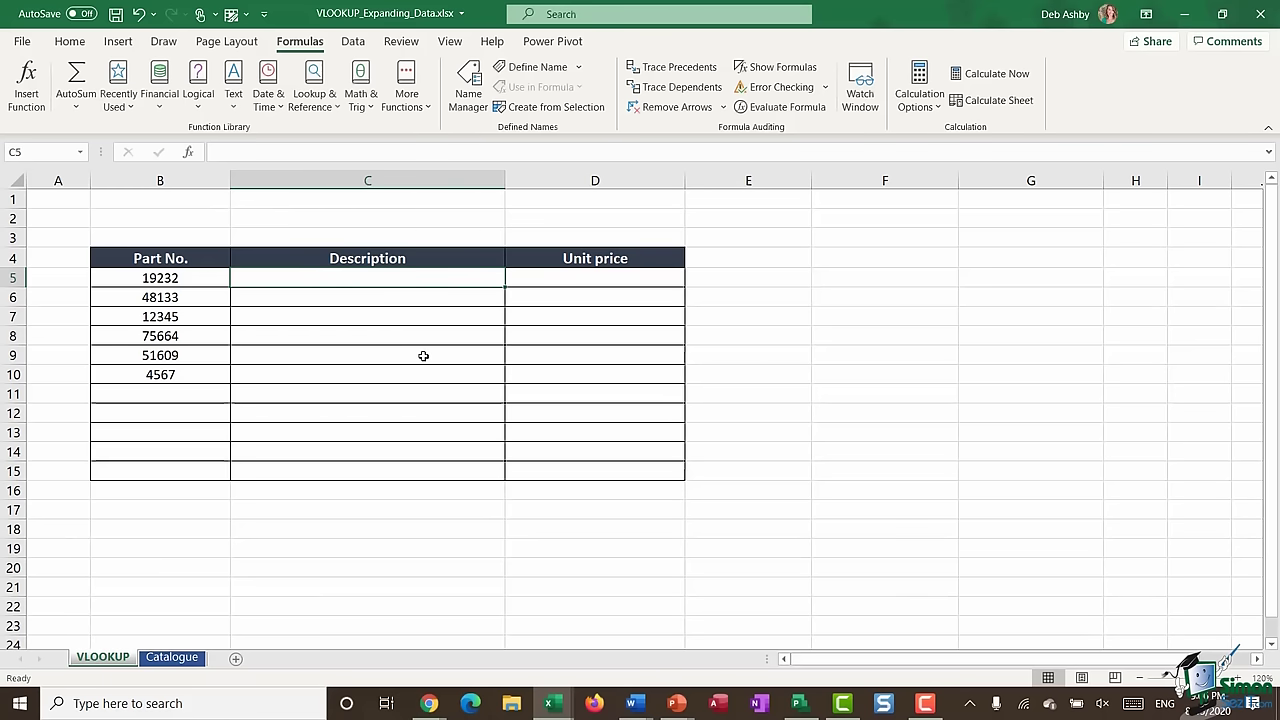
text(=VLOO)
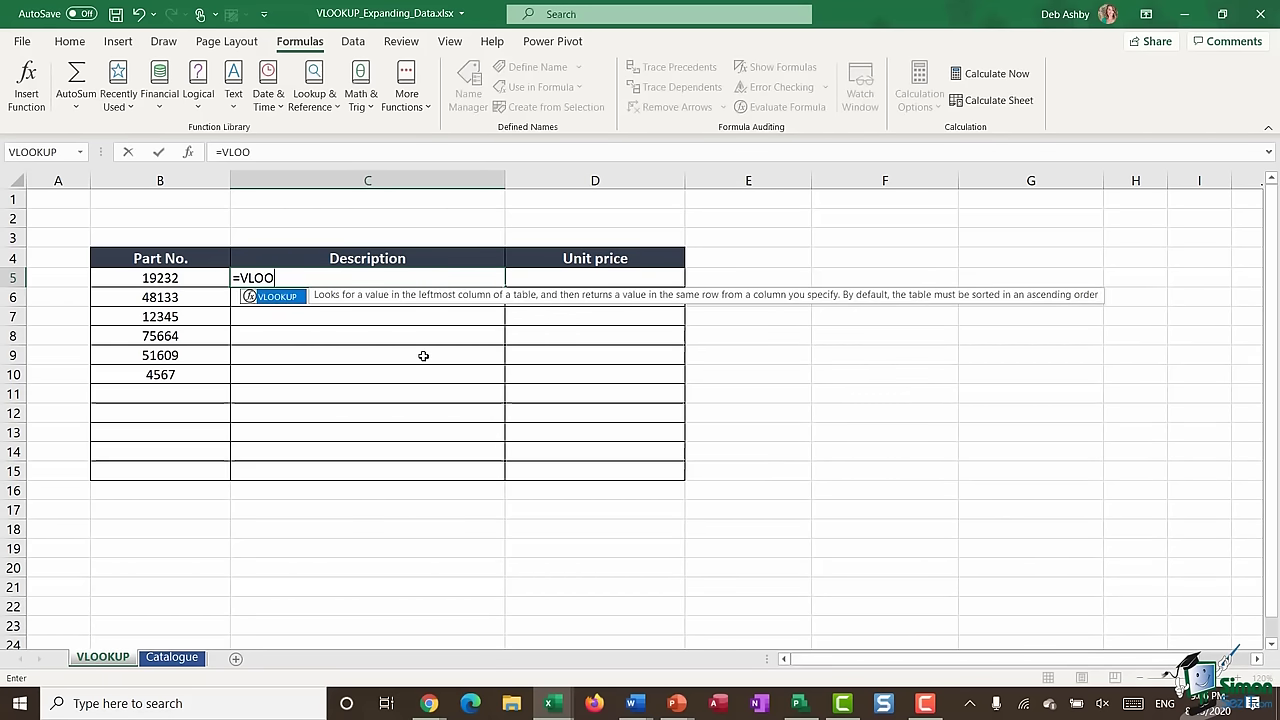
text(KUP()
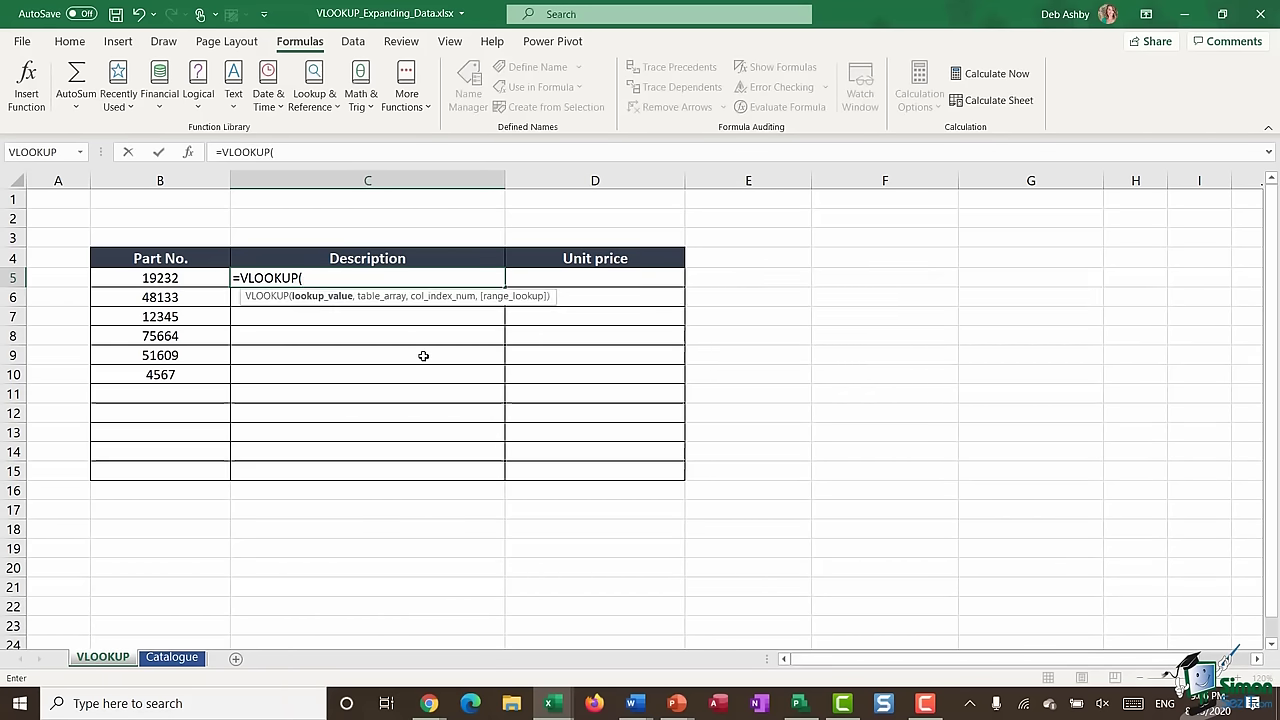
click(160, 280)
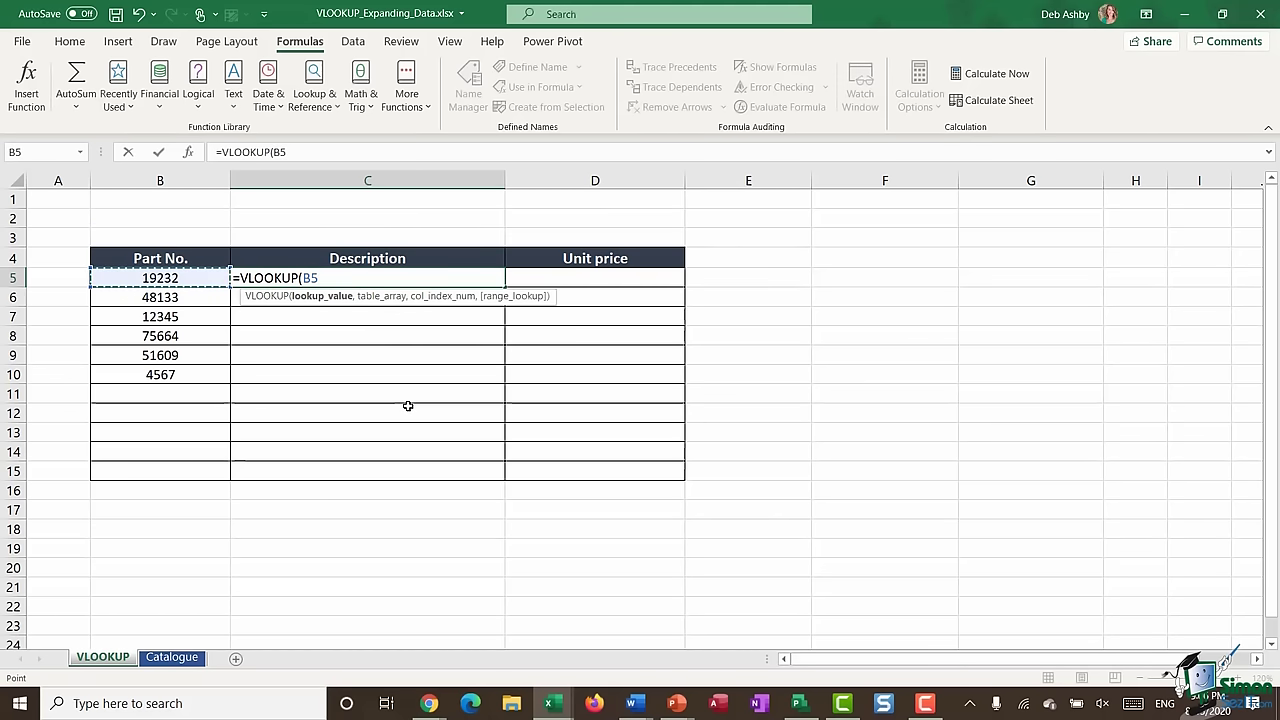
text(,)
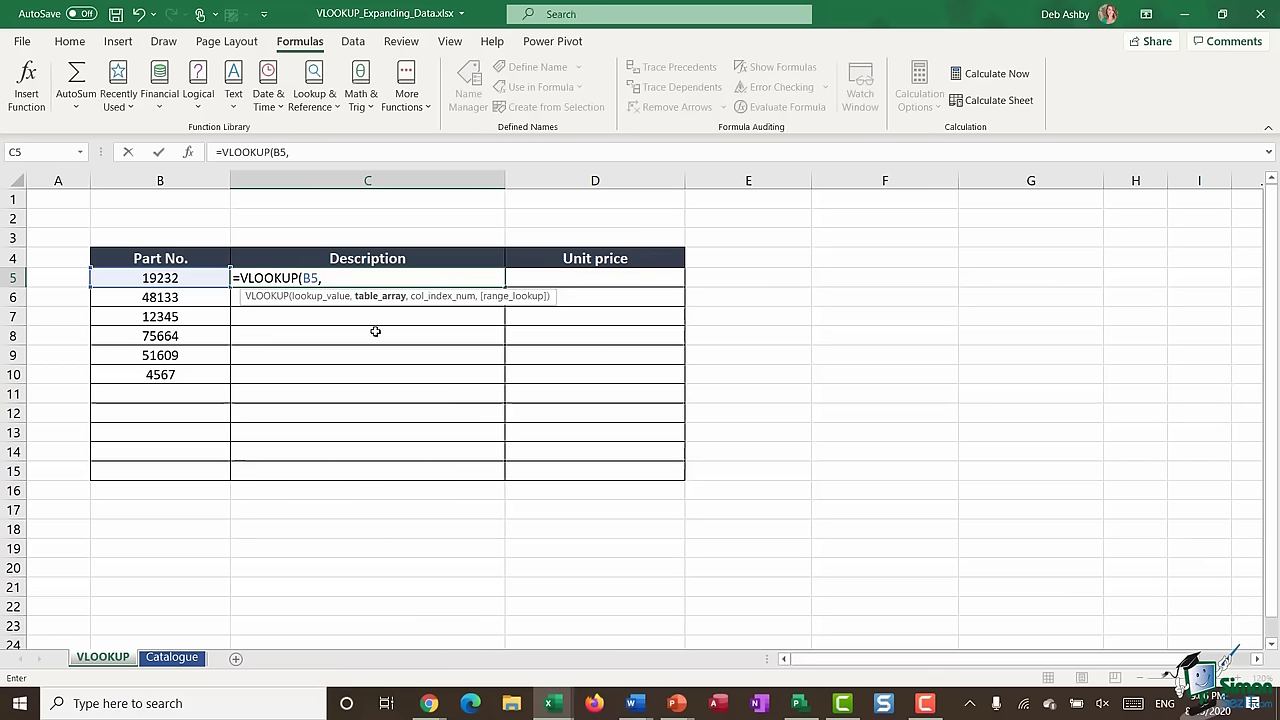
click(176, 657)
scroll(318, 350, up, 20)
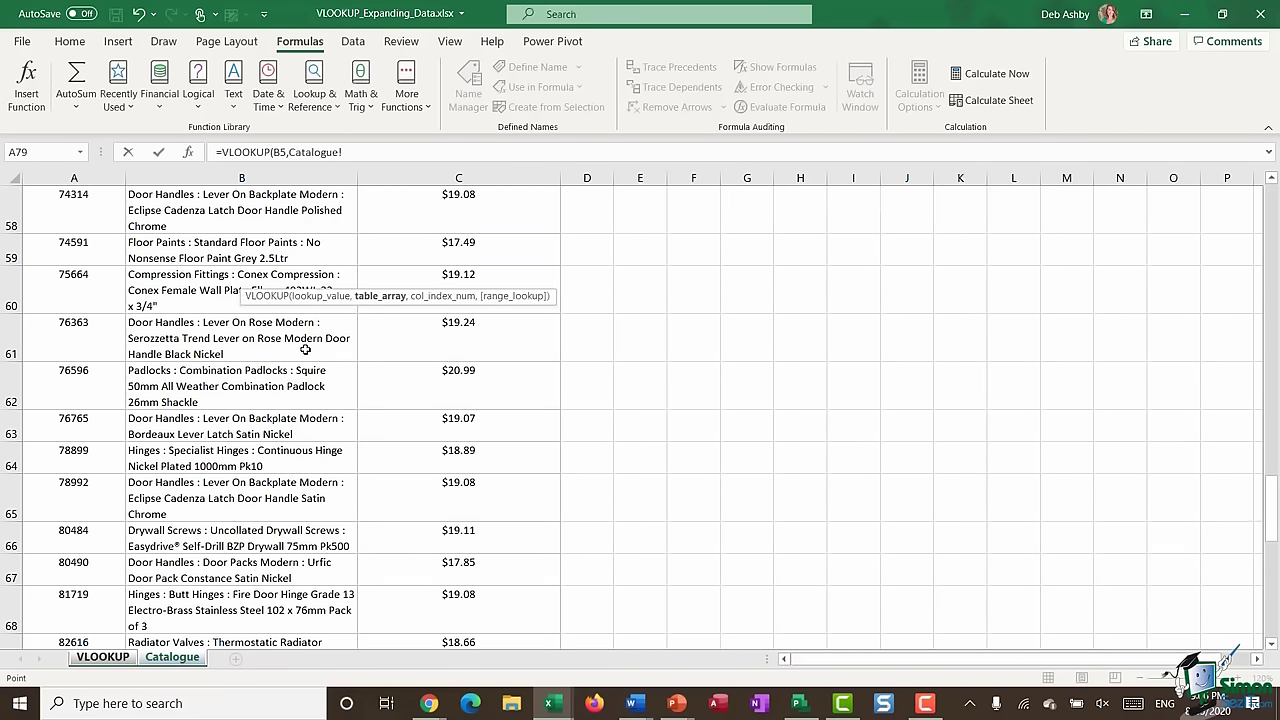
scroll(305, 350, up, 4)
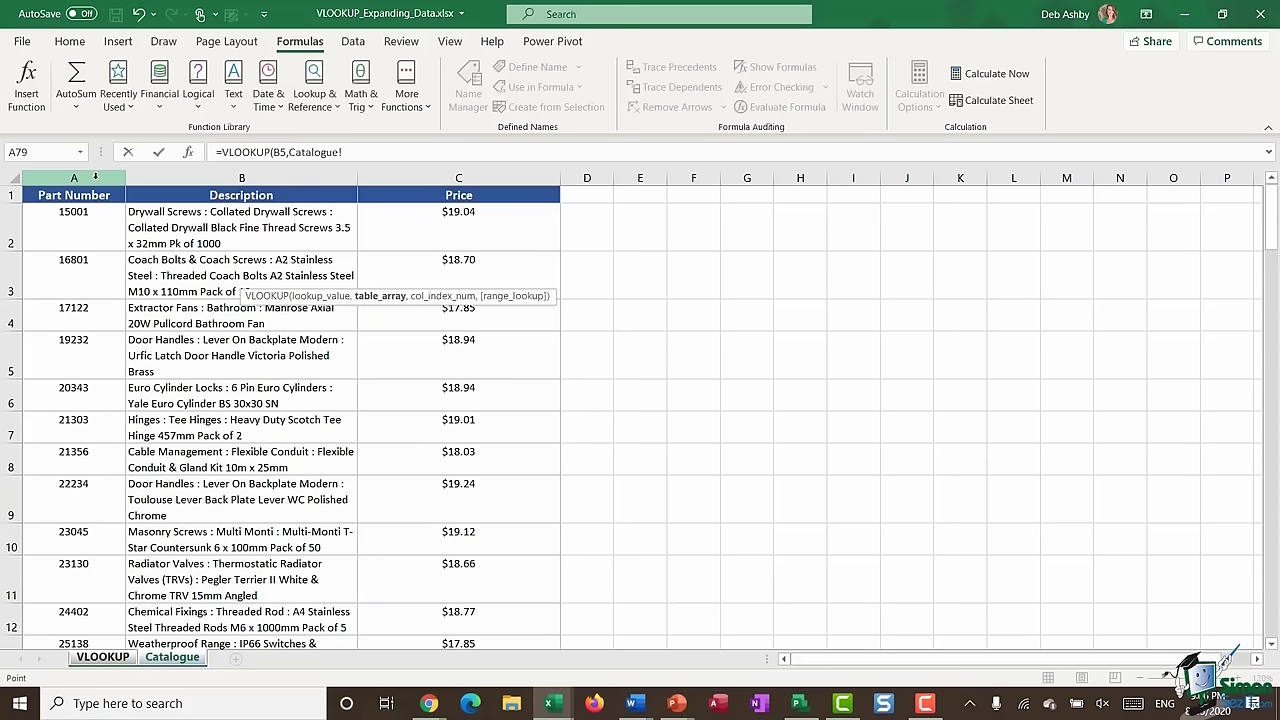
drag(95, 175, 440, 172)
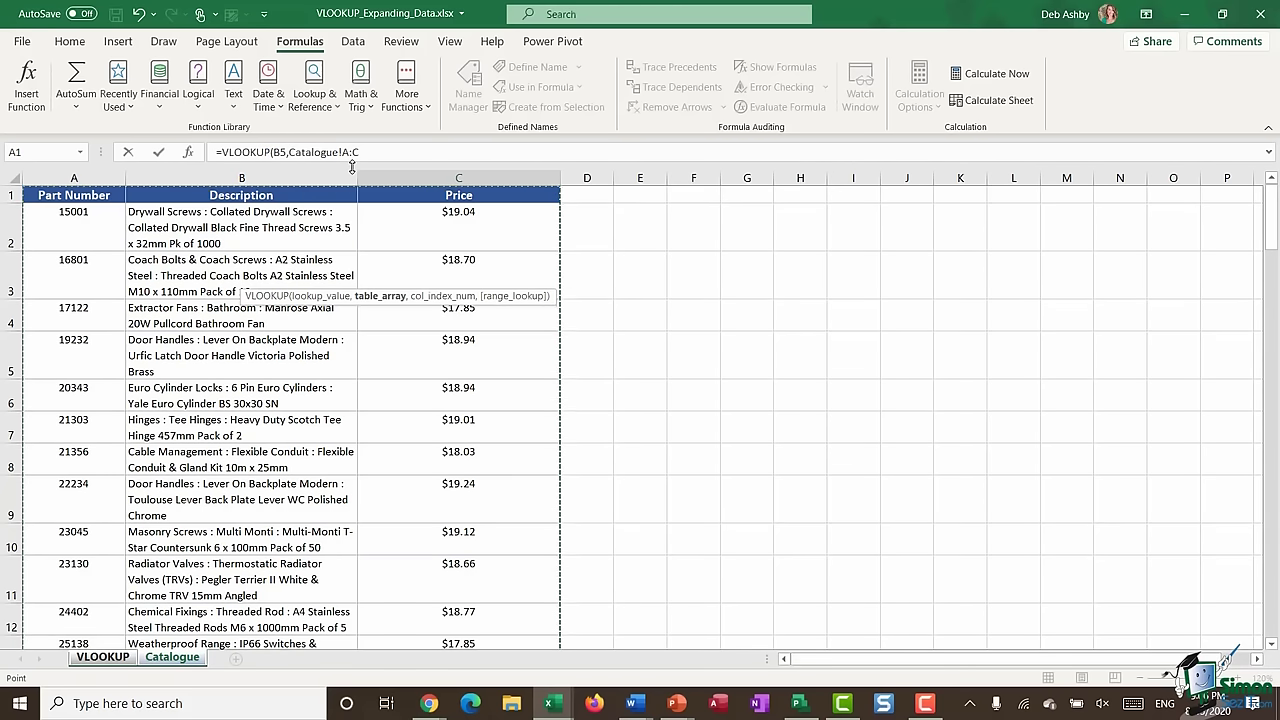
text(,)
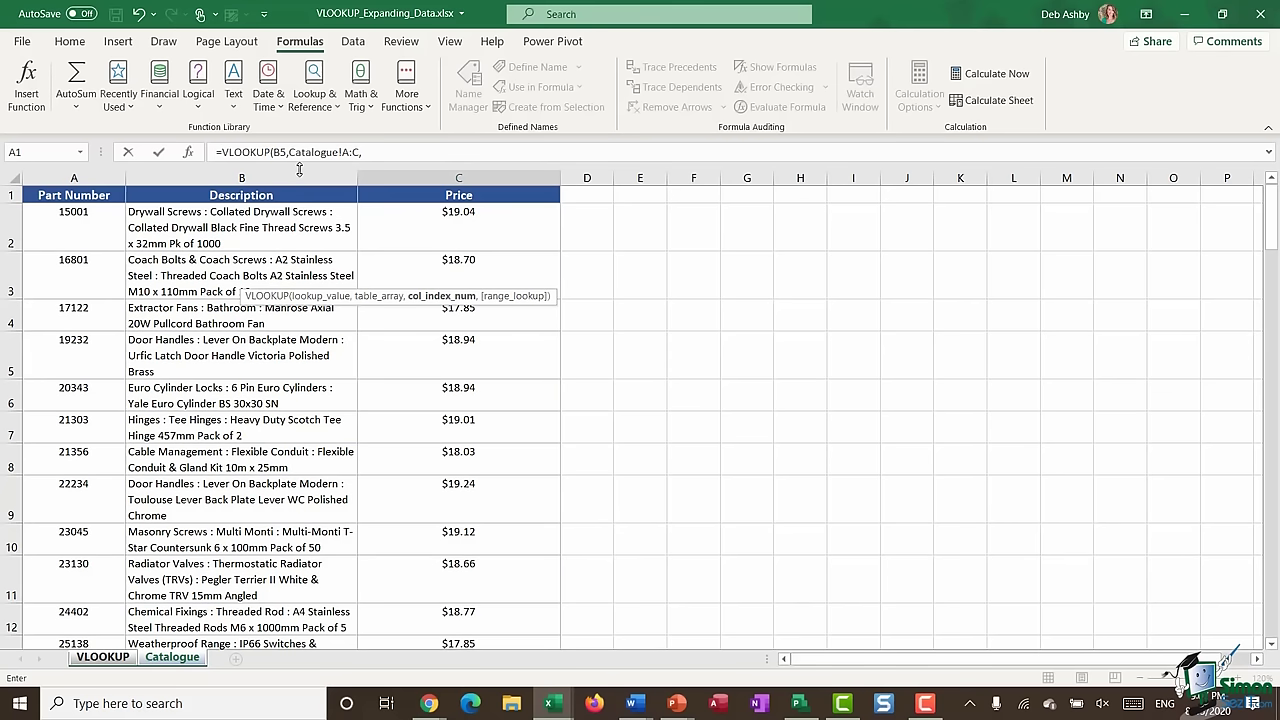
text(2,)
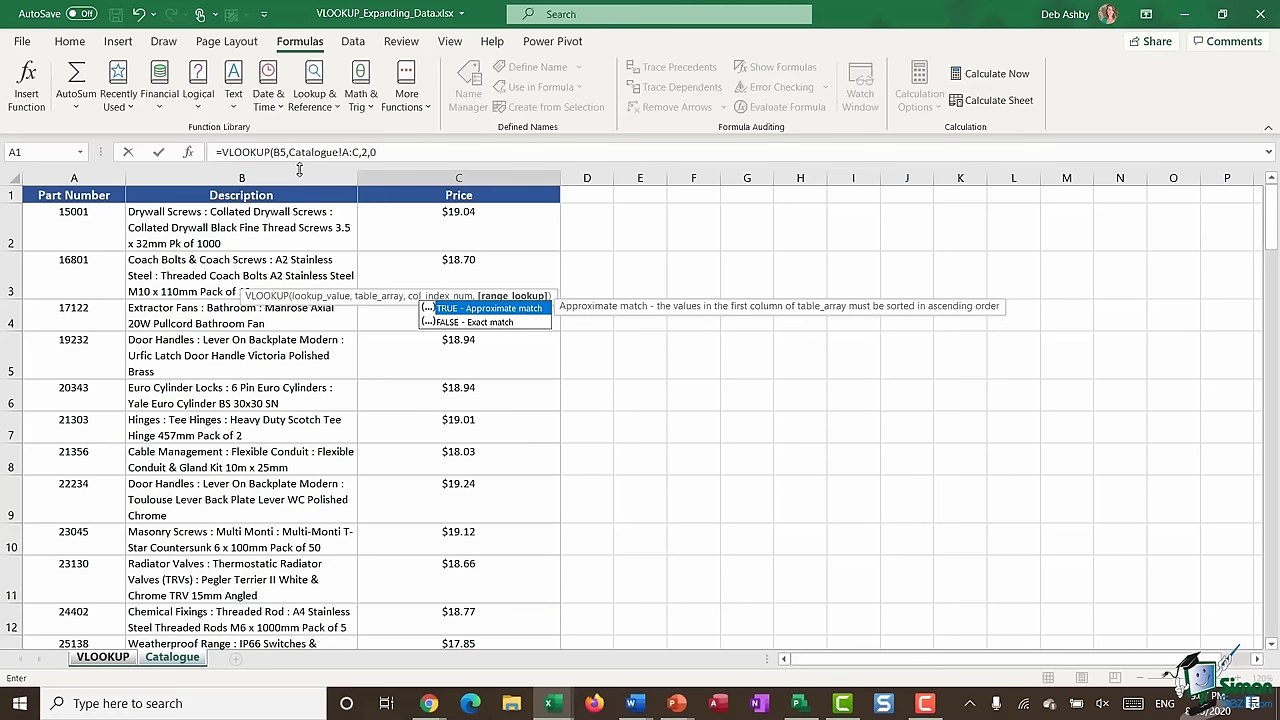
text(0))
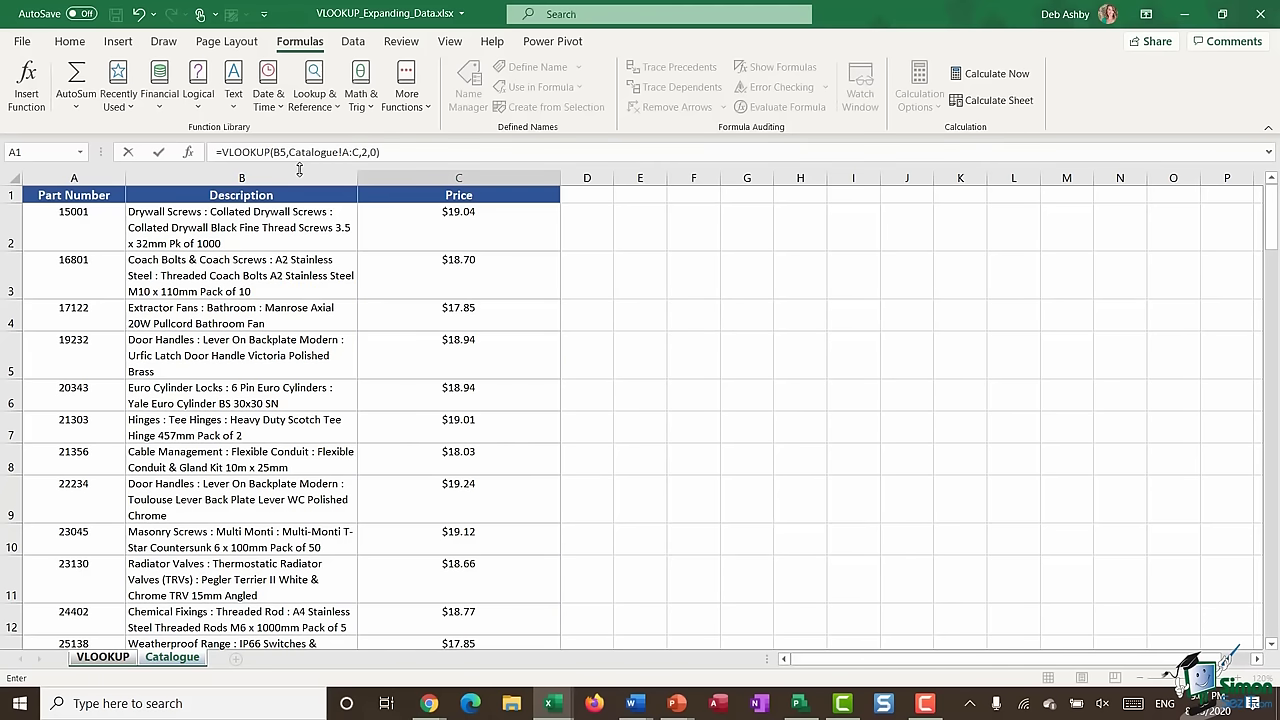
key(Return)
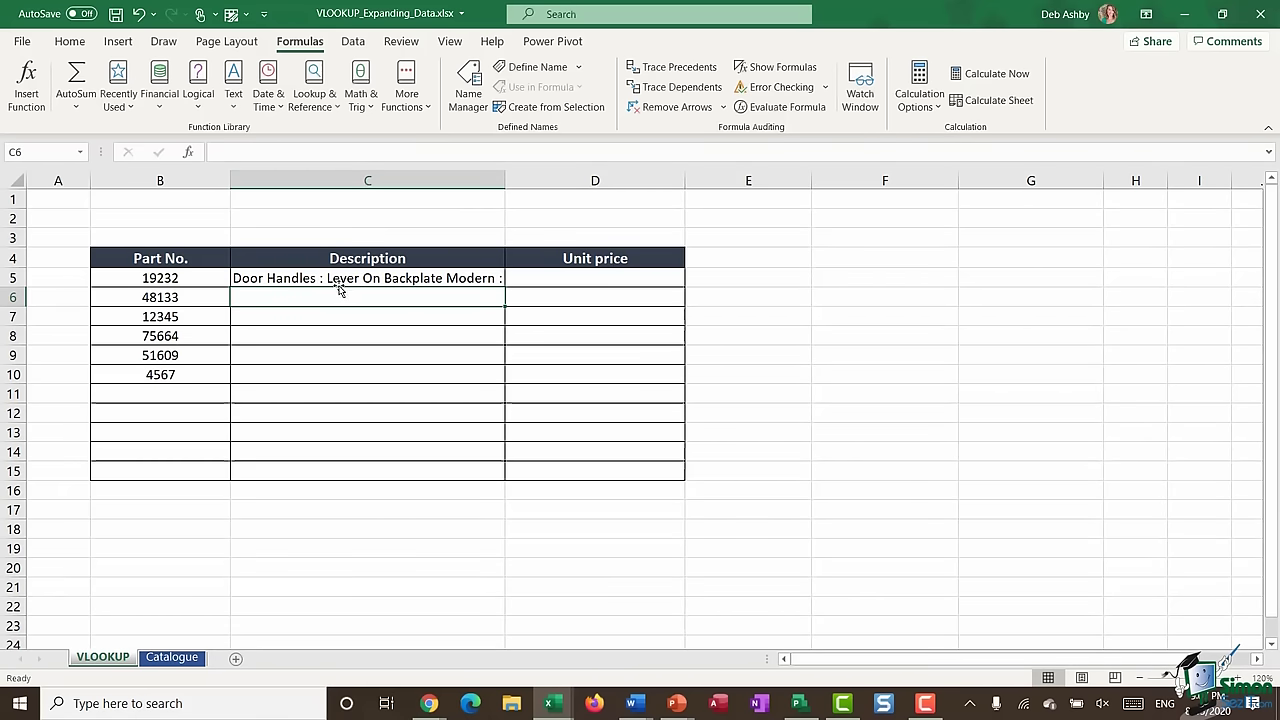
- Copy the C5 lookup formula down through C9
click(475, 280)
drag(505, 284, 508, 363)
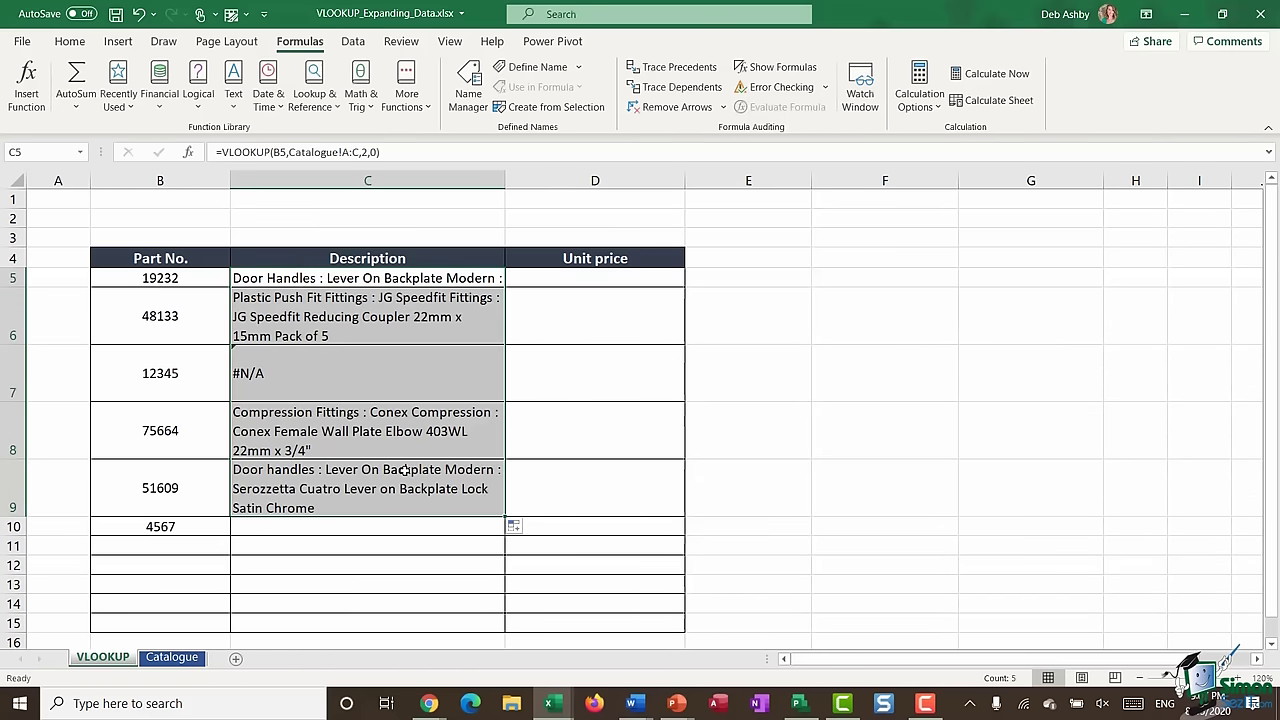
click(263, 527)
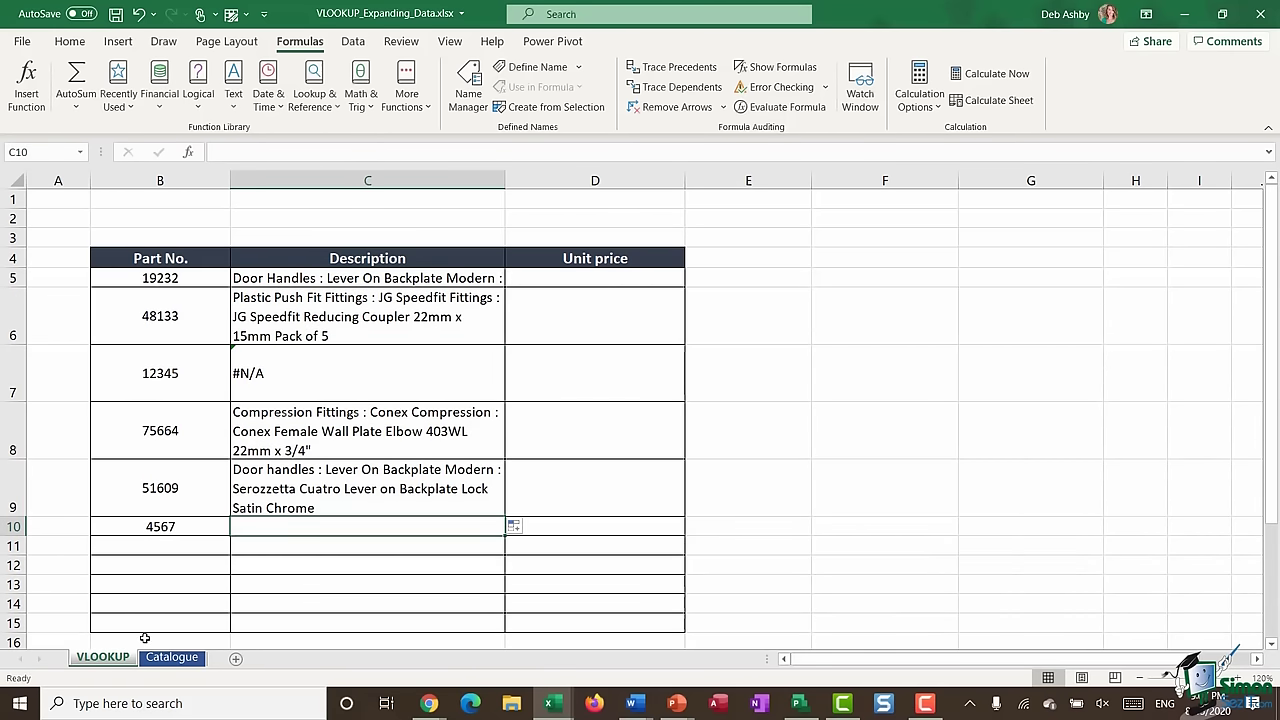
- Add part 4567, Door Hinges, price 20 in Catalogue row 86
click(172, 657)
scroll(263, 509, down, 20)
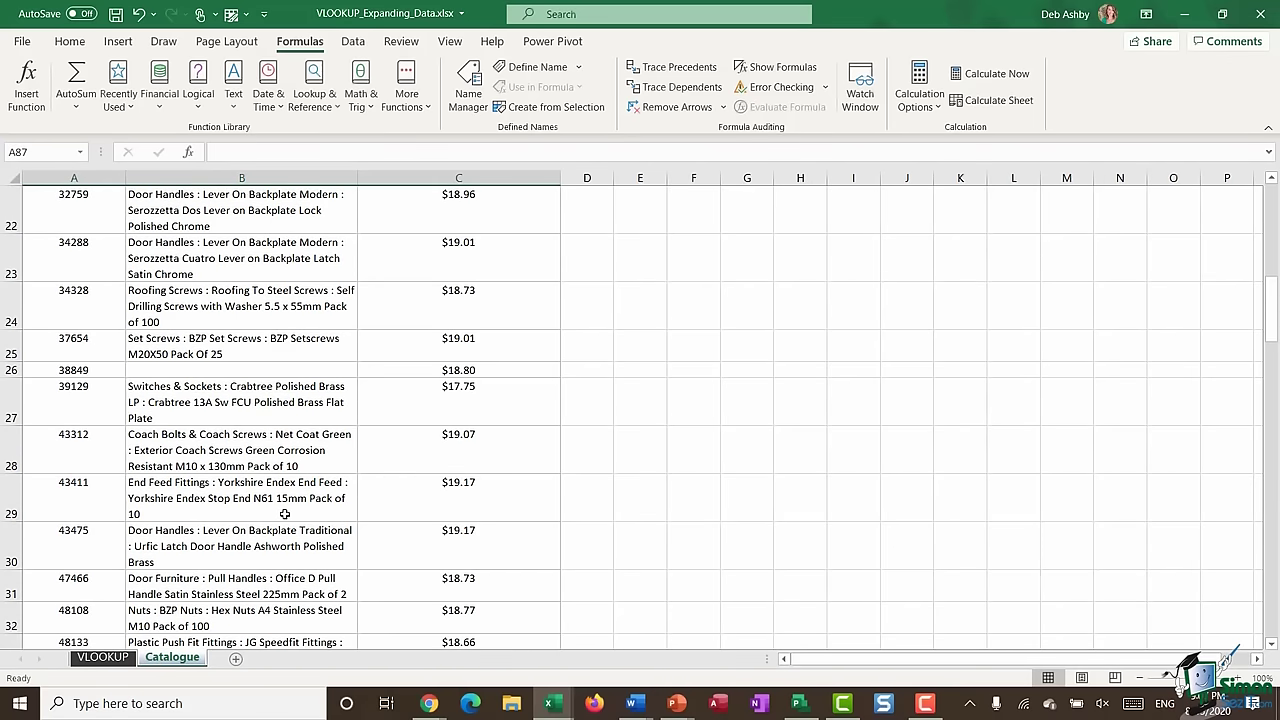
scroll(281, 516, up, 2)
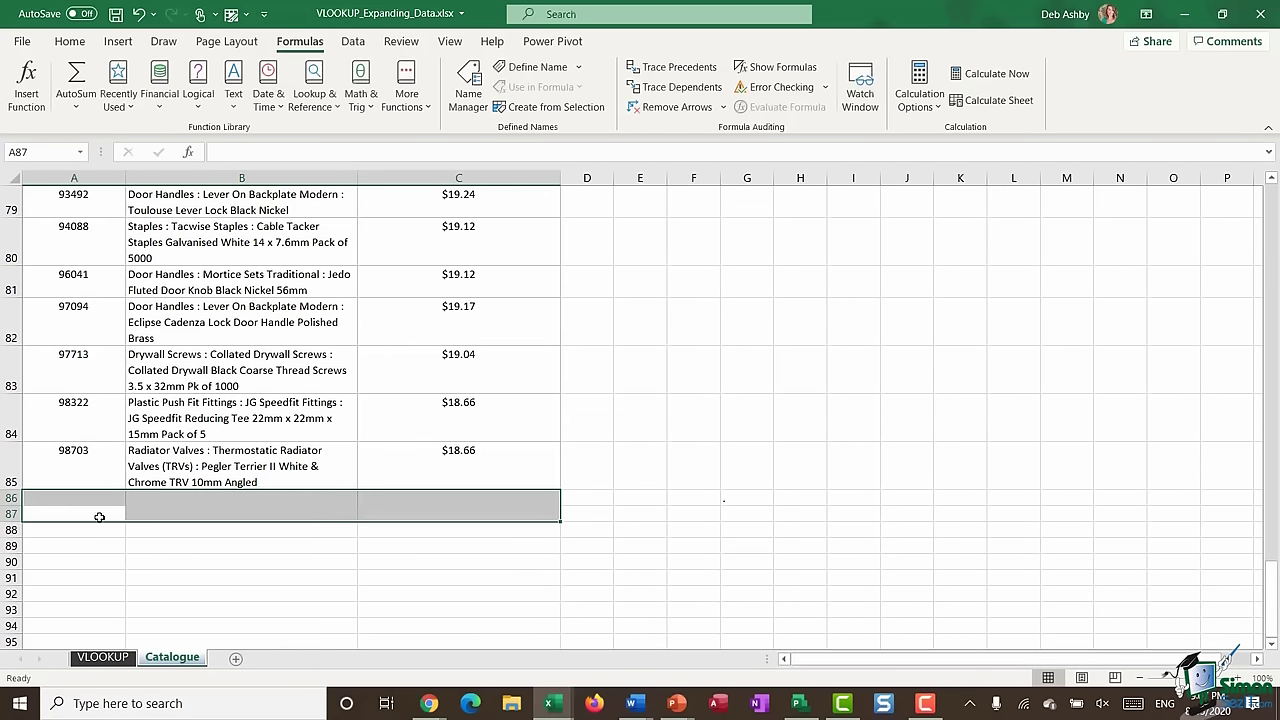
click(95, 498)
text(4567)
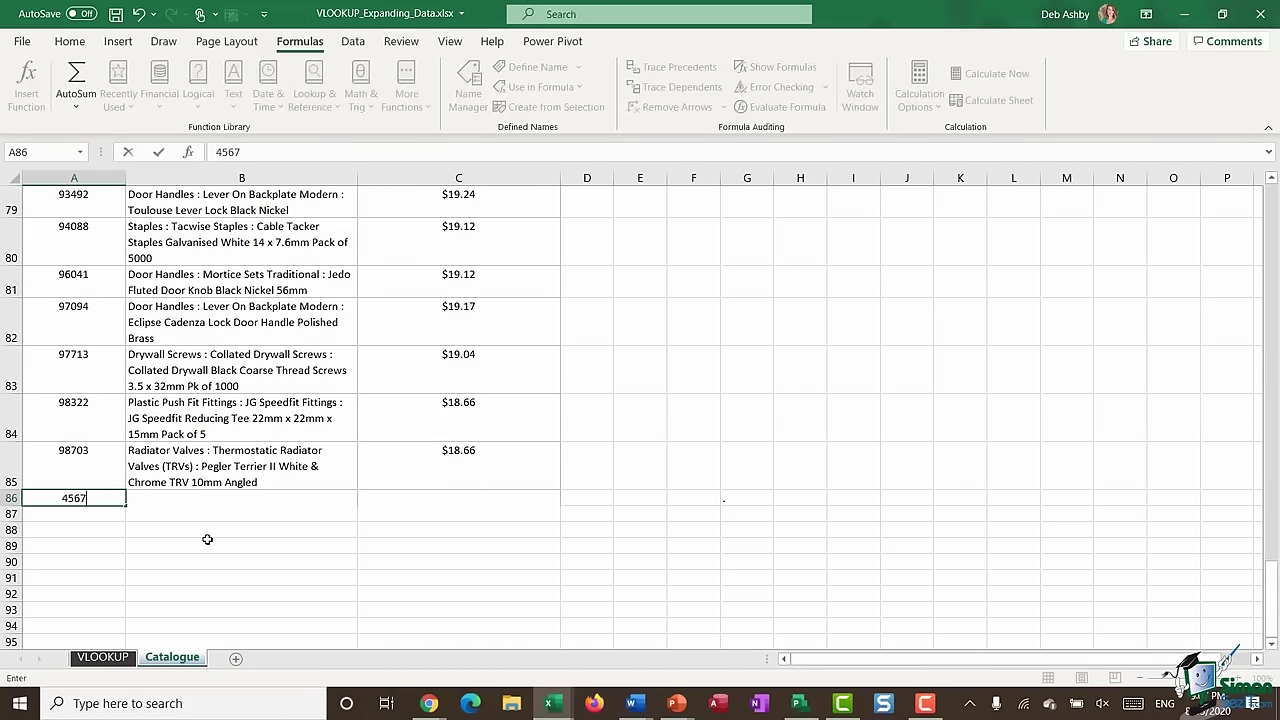
key(Tab)
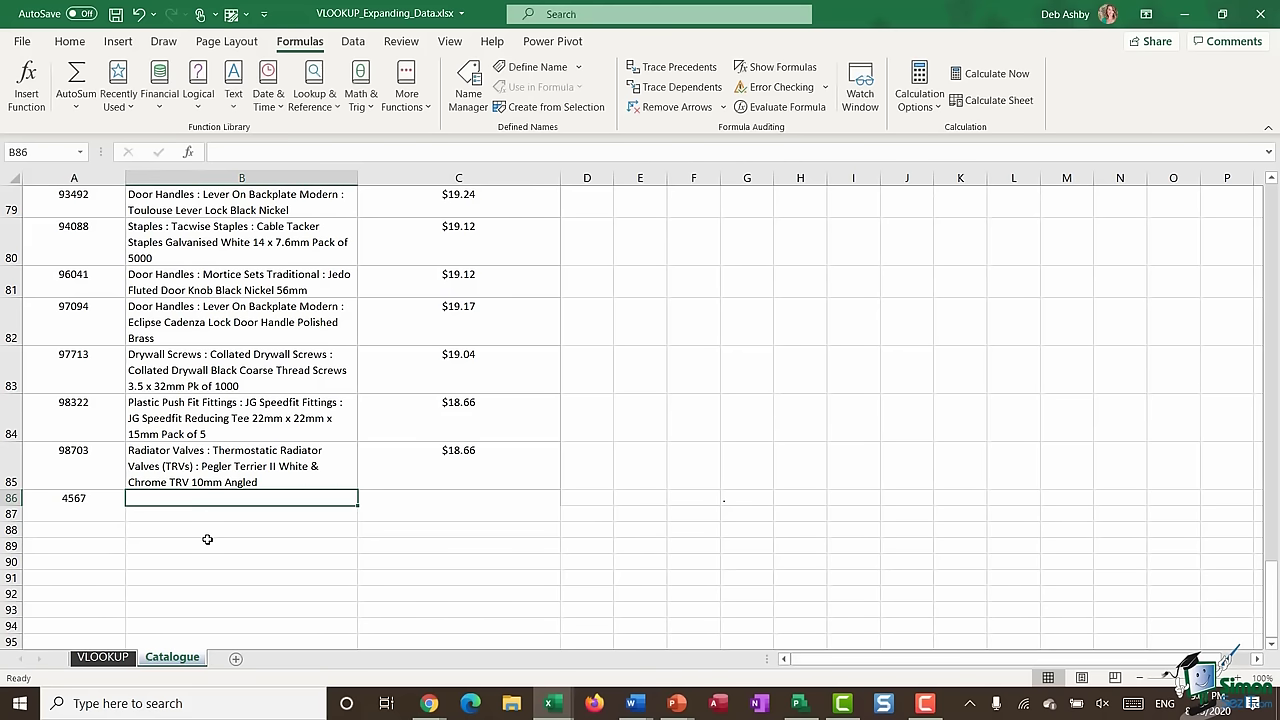
text(Door Hing)
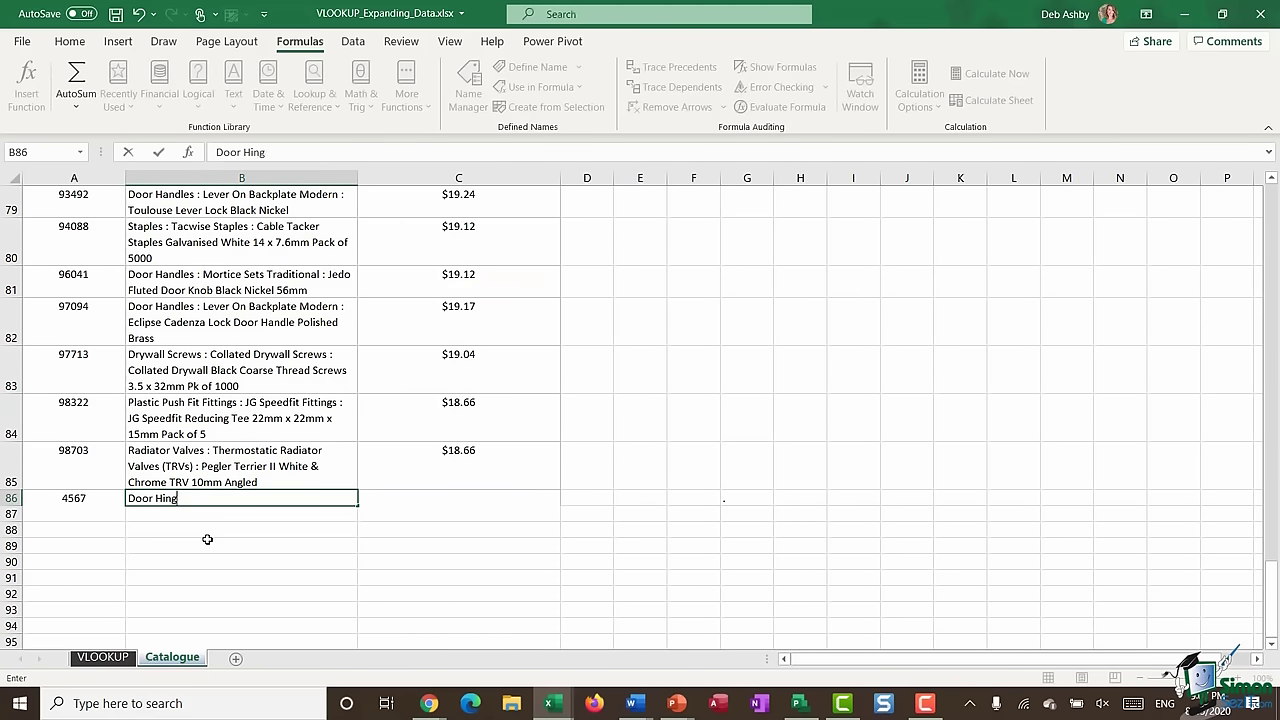
text(es)
key(Tab)
text(20)
key(Return)
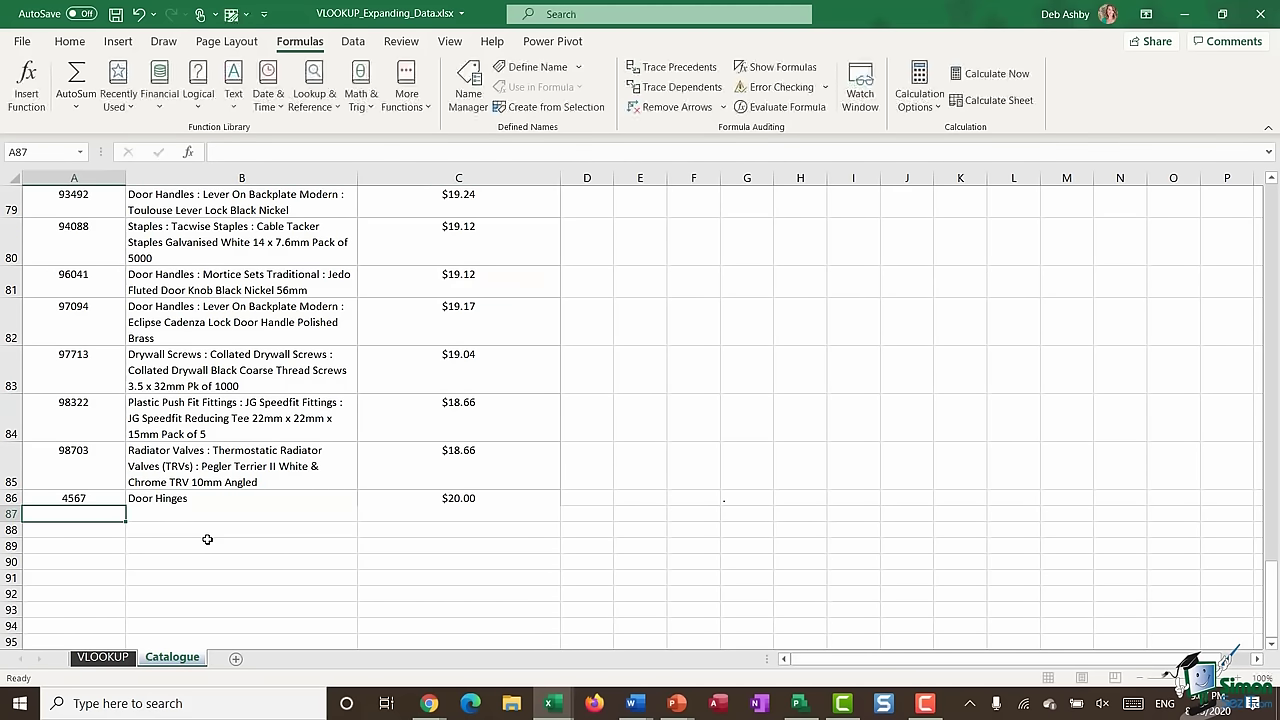
- Extend the description lookup from C9 down to C10 on the VLOOKUP sheet
click(110, 658)
click(414, 501)
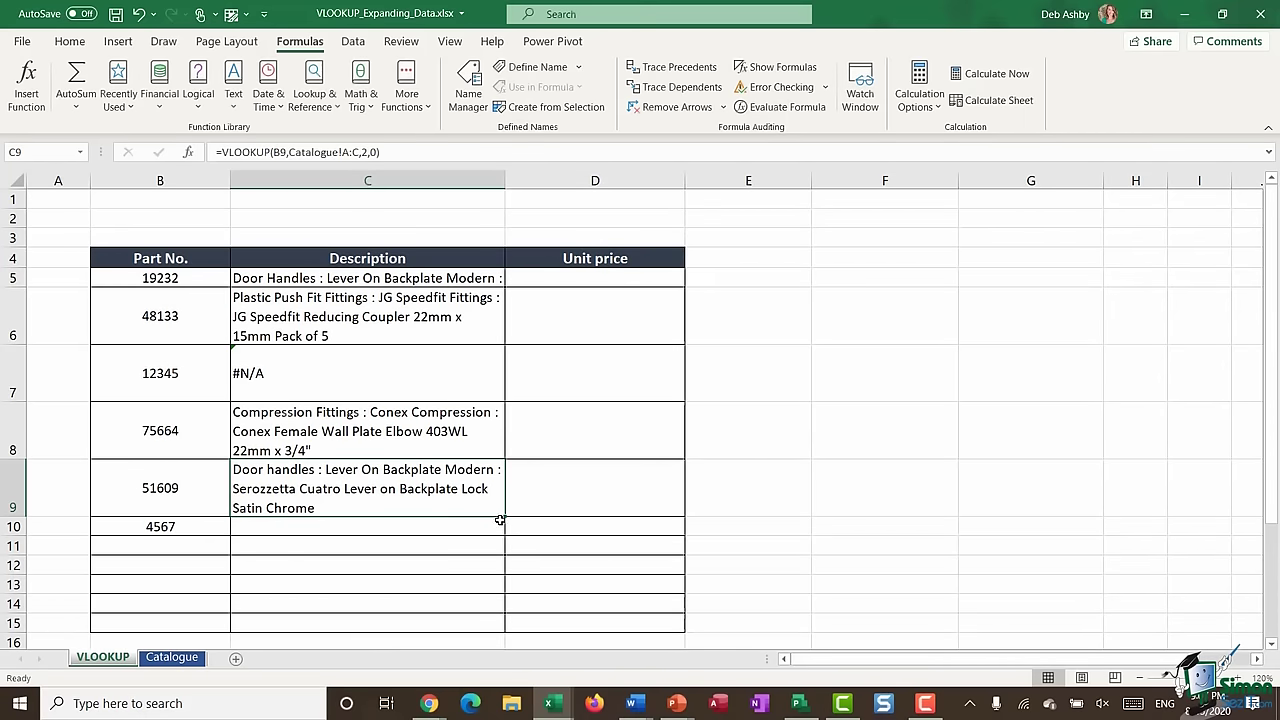
drag(504, 517, 504, 540)
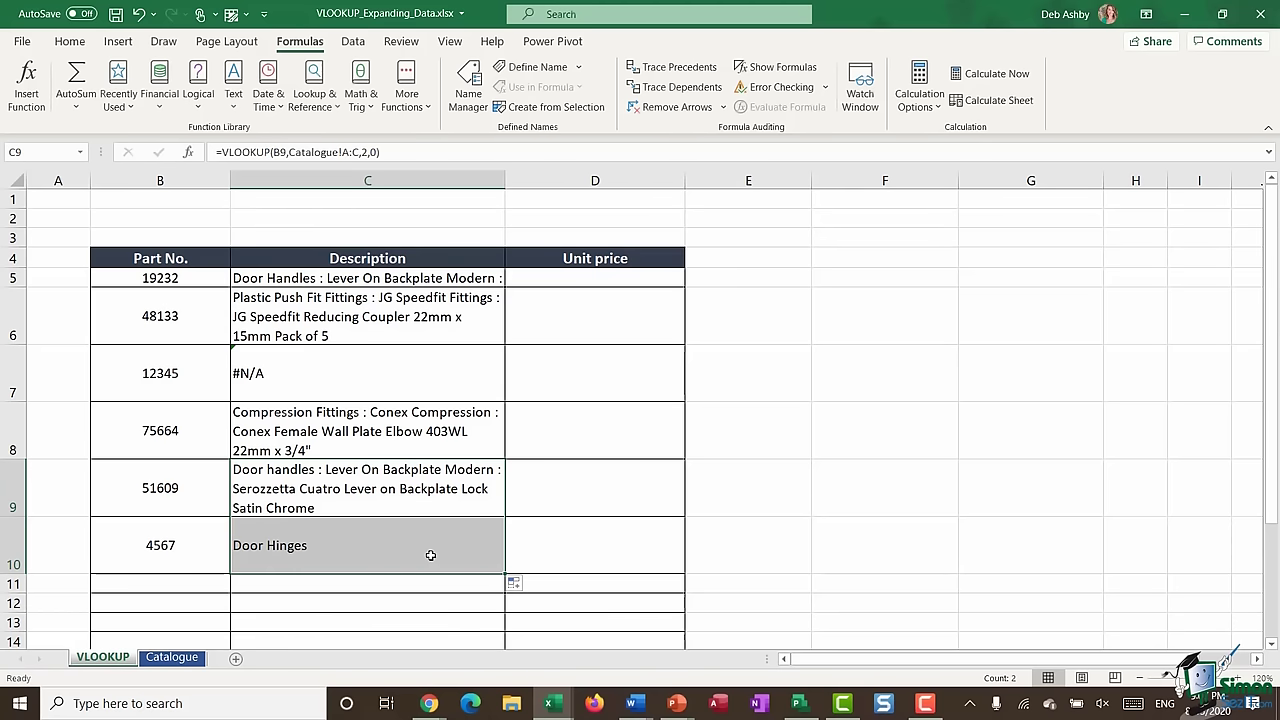
- On the Catalogue sheet, select the entire parts data range with Ctrl+A
click(180, 664)
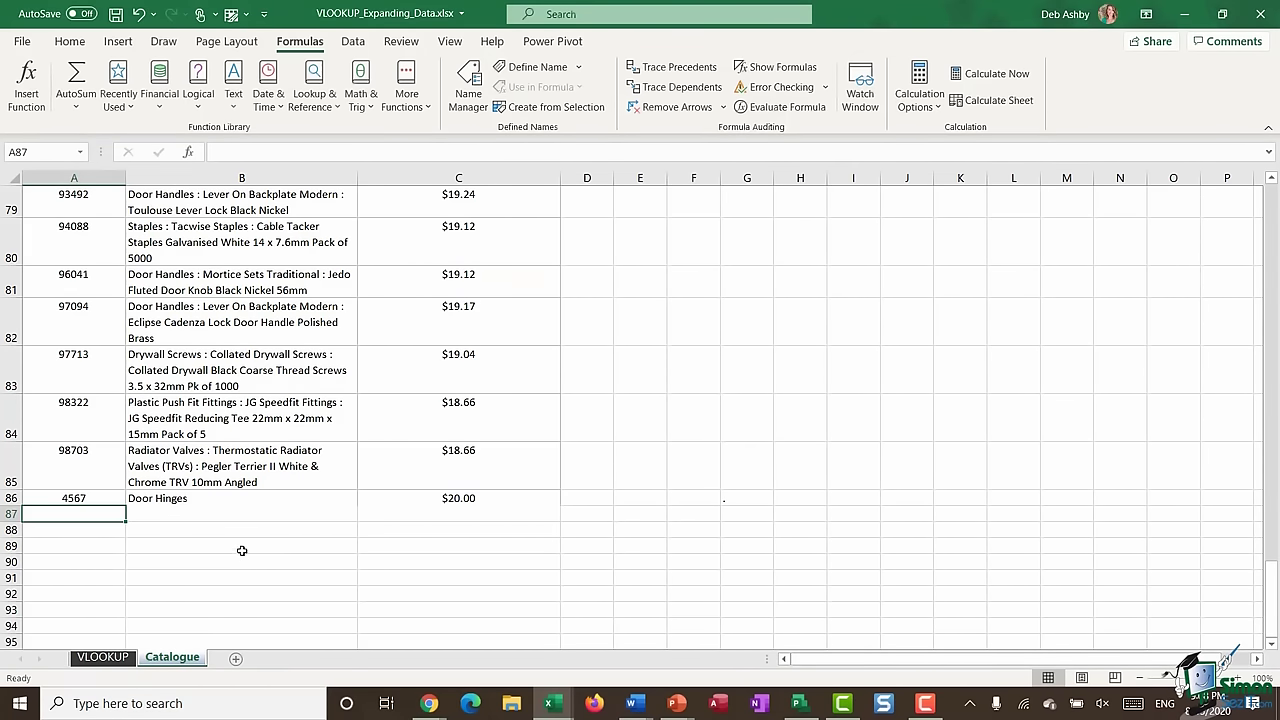
click(259, 323)
scroll(259, 323, up, 20)
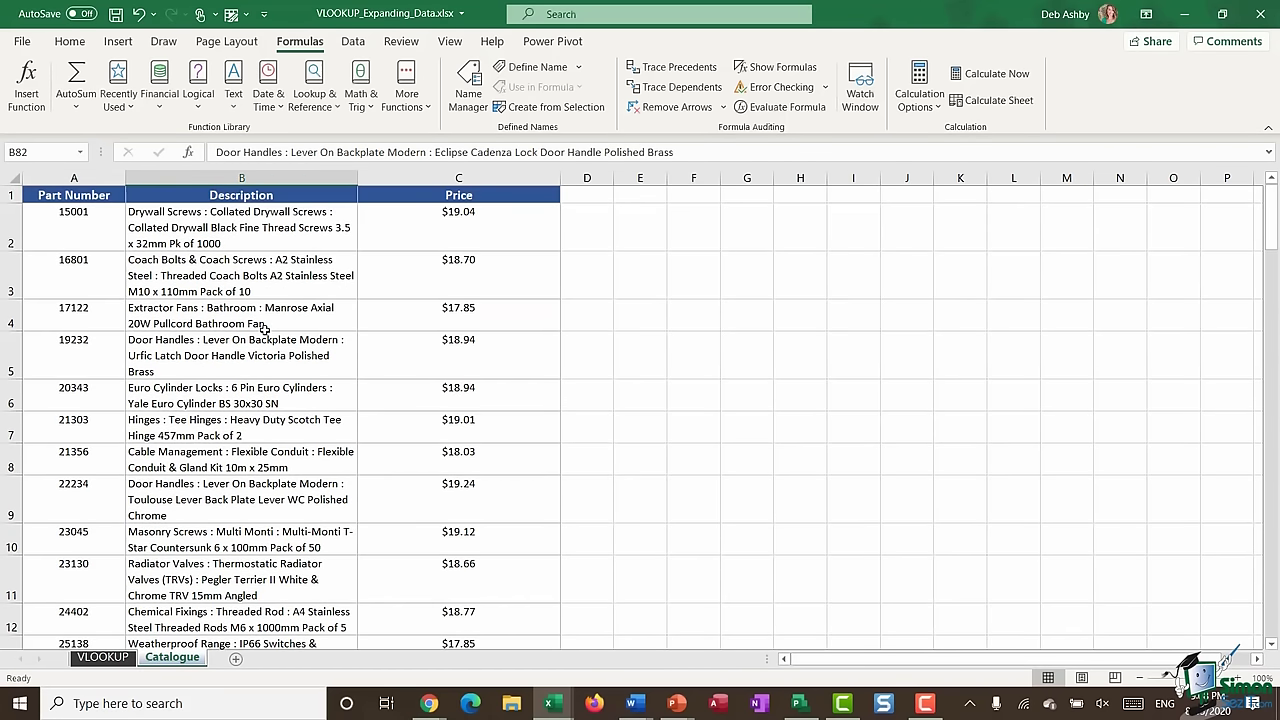
click(202, 318)
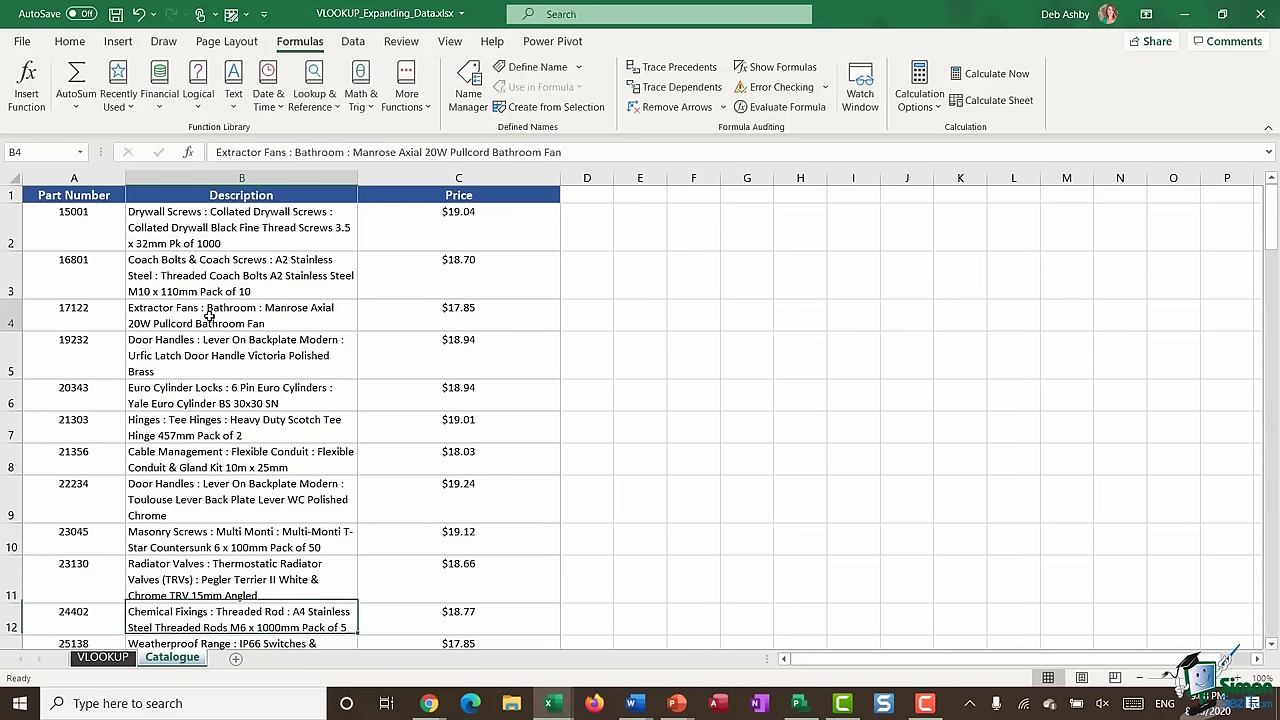
key(ctrl+a)
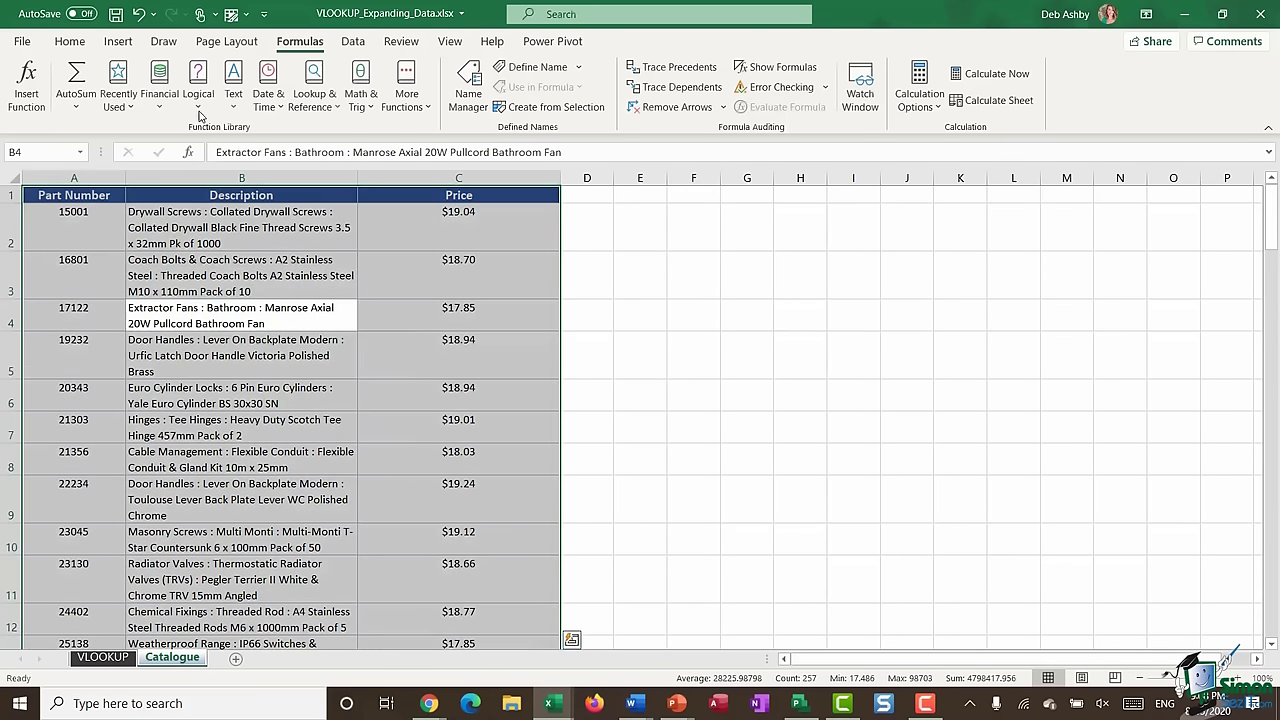
- Convert A1:C86 into a table with headers using Ctrl+T
click(70, 42)
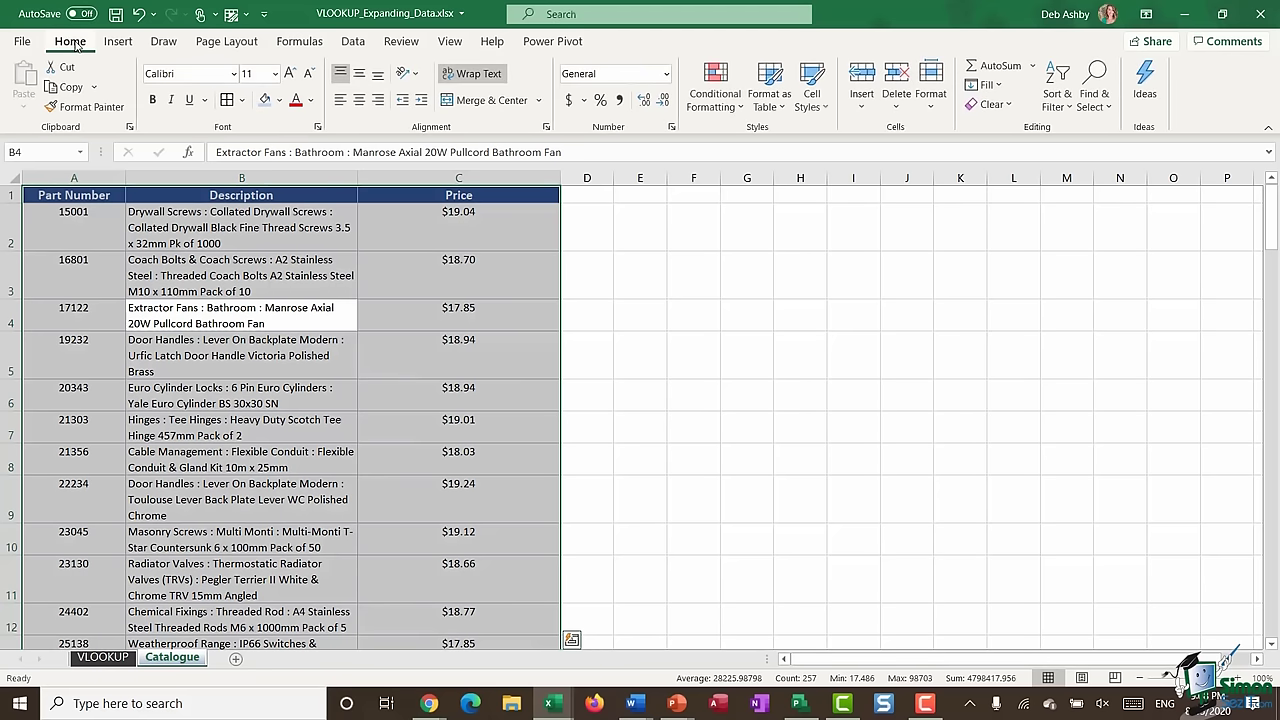
click(779, 104)
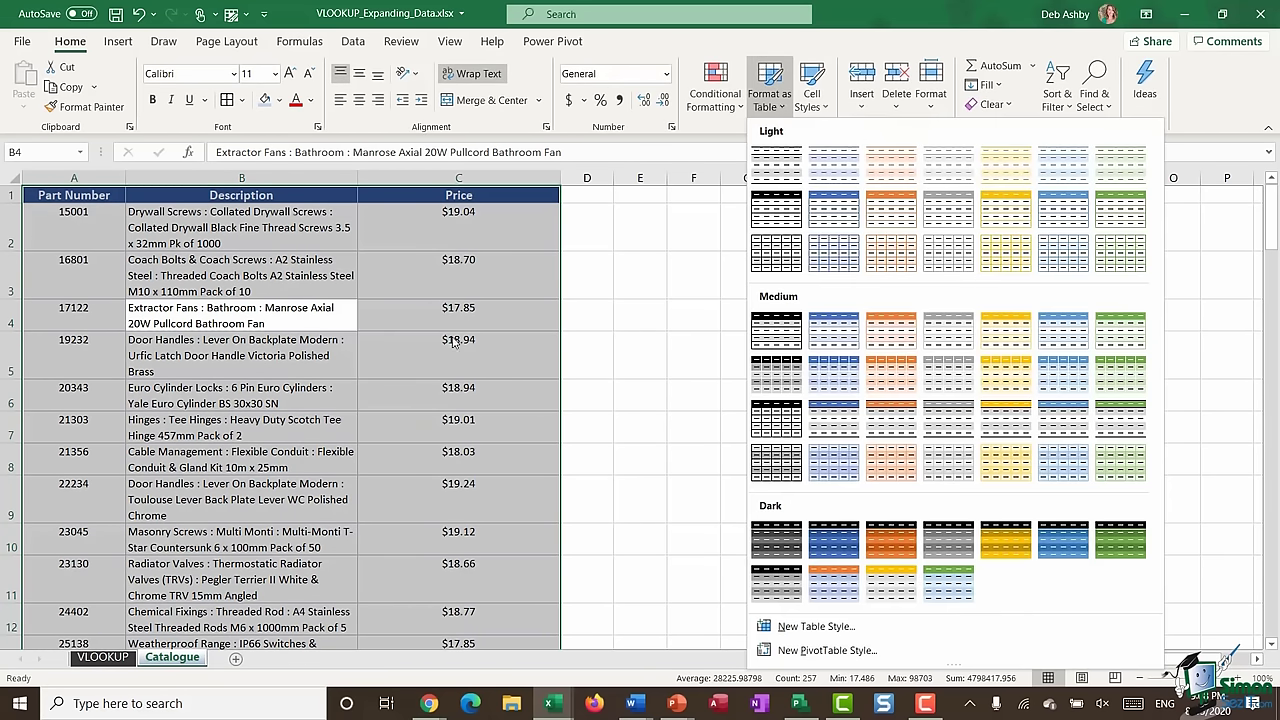
click(302, 314)
key(ctrl+t)
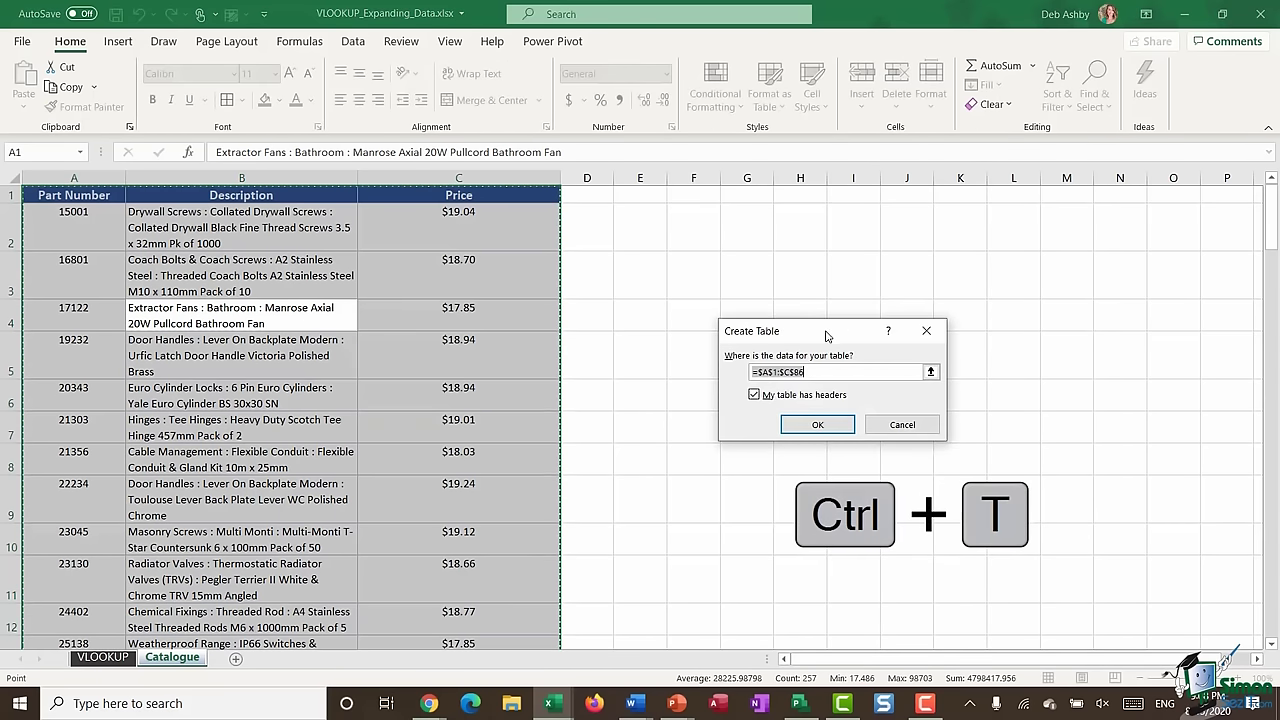
drag(826, 336, 686, 248)
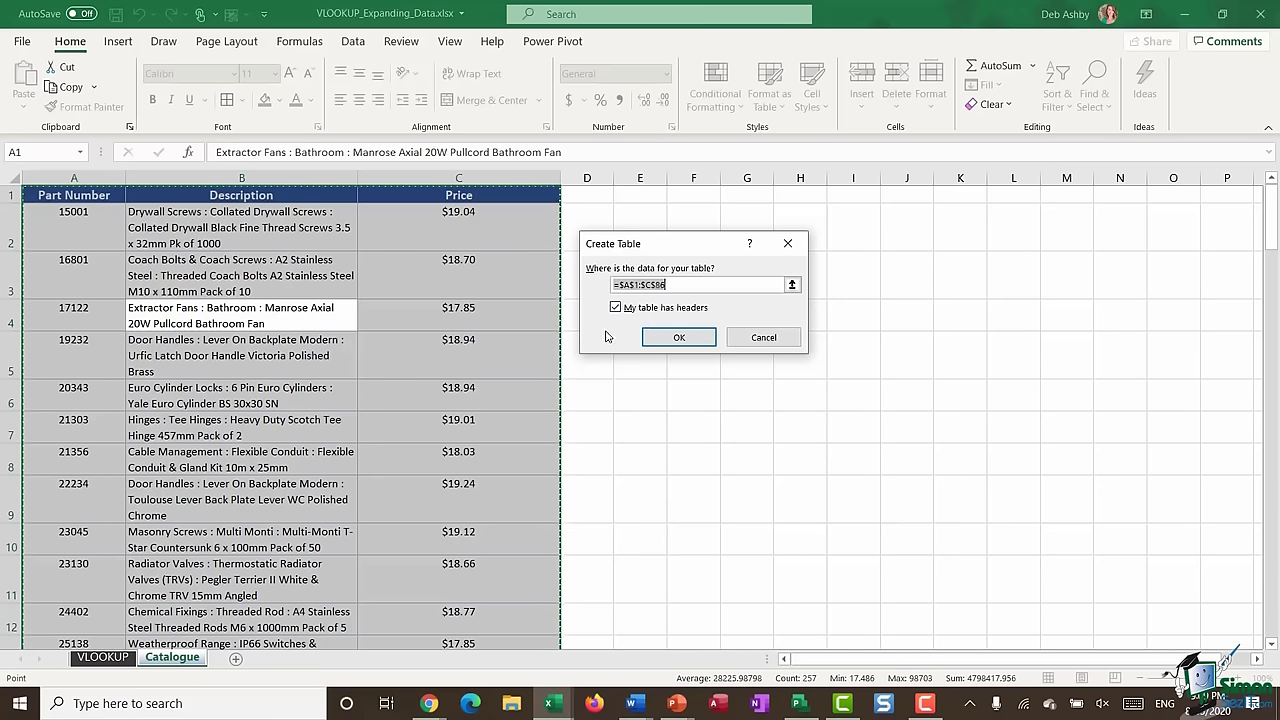
click(679, 339)
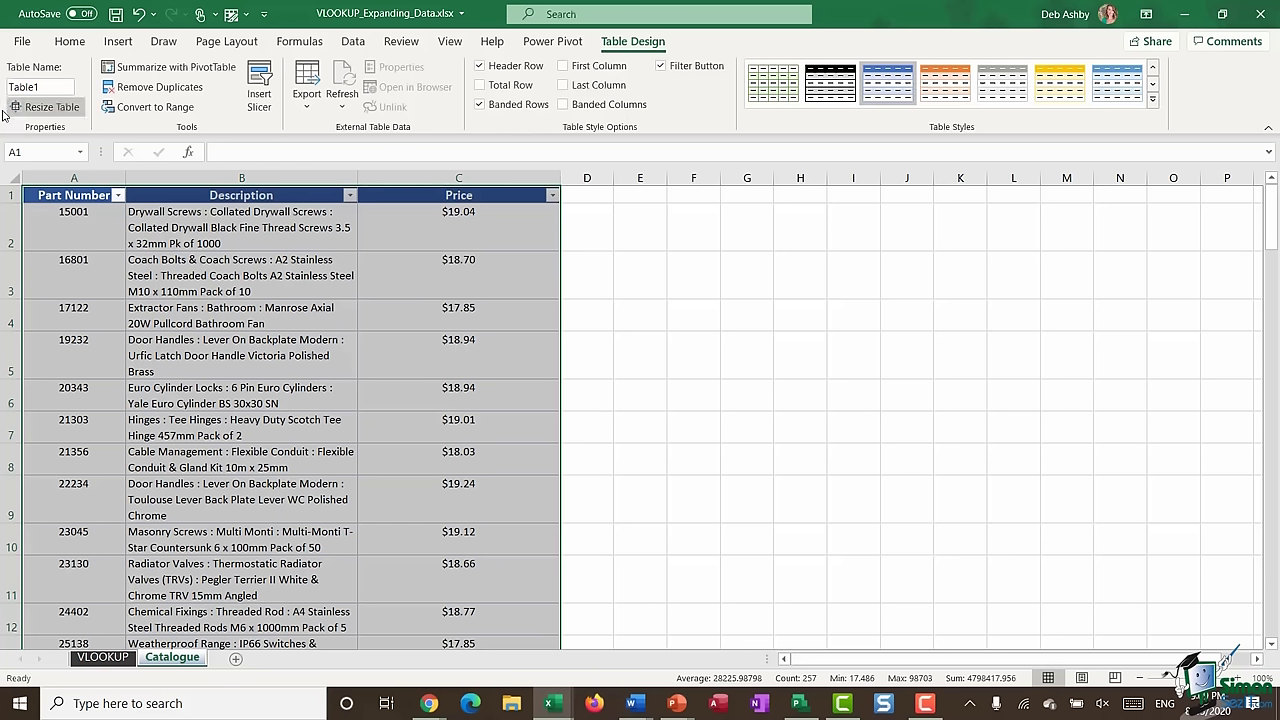
- Rename the catalogue table from Table1 to Parts_Category
click(62, 89)
double_click(62, 89)
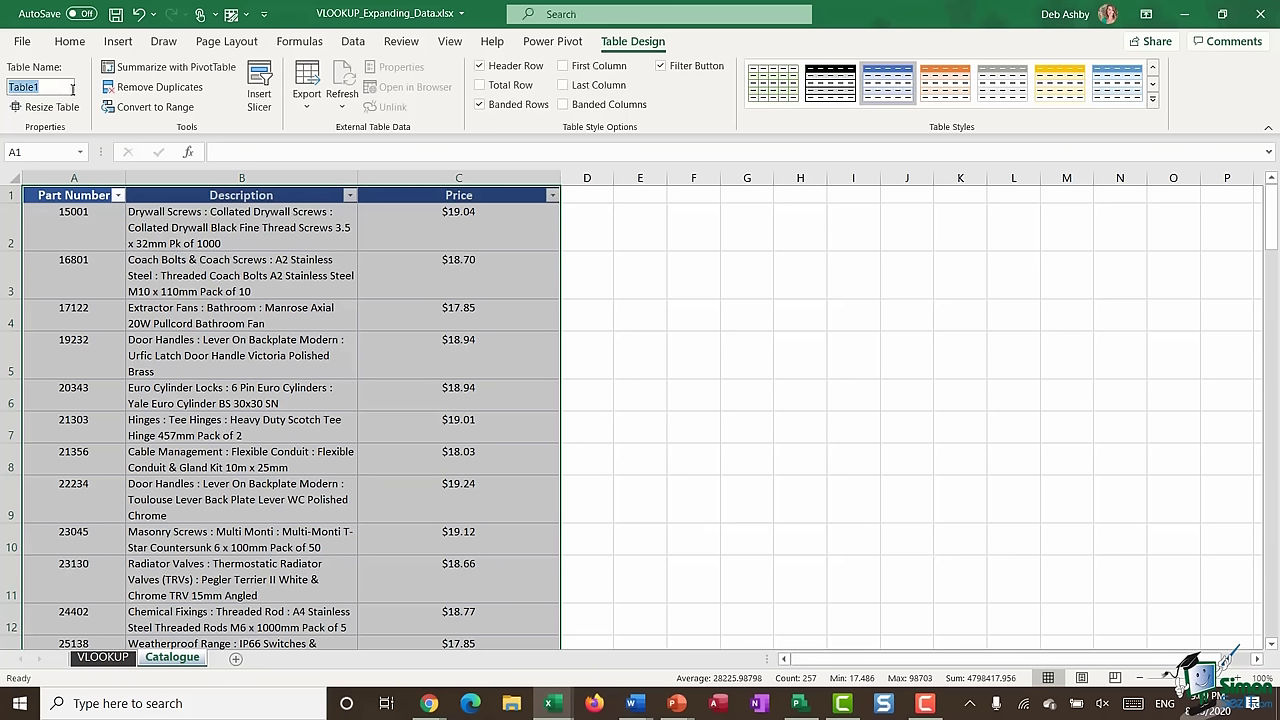
text(Parts_Category)
key(Return)
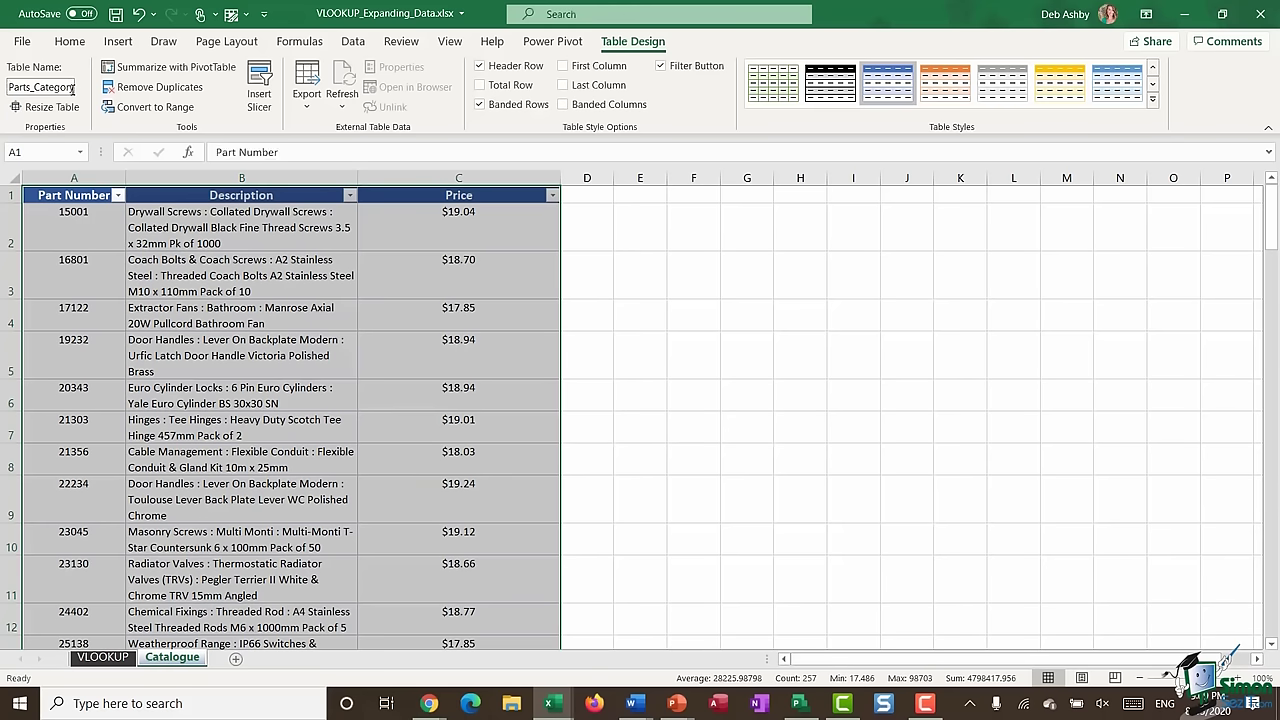
- Clear the old description results in C5:C10 on the VLOOKUP sheet
click(102, 657)
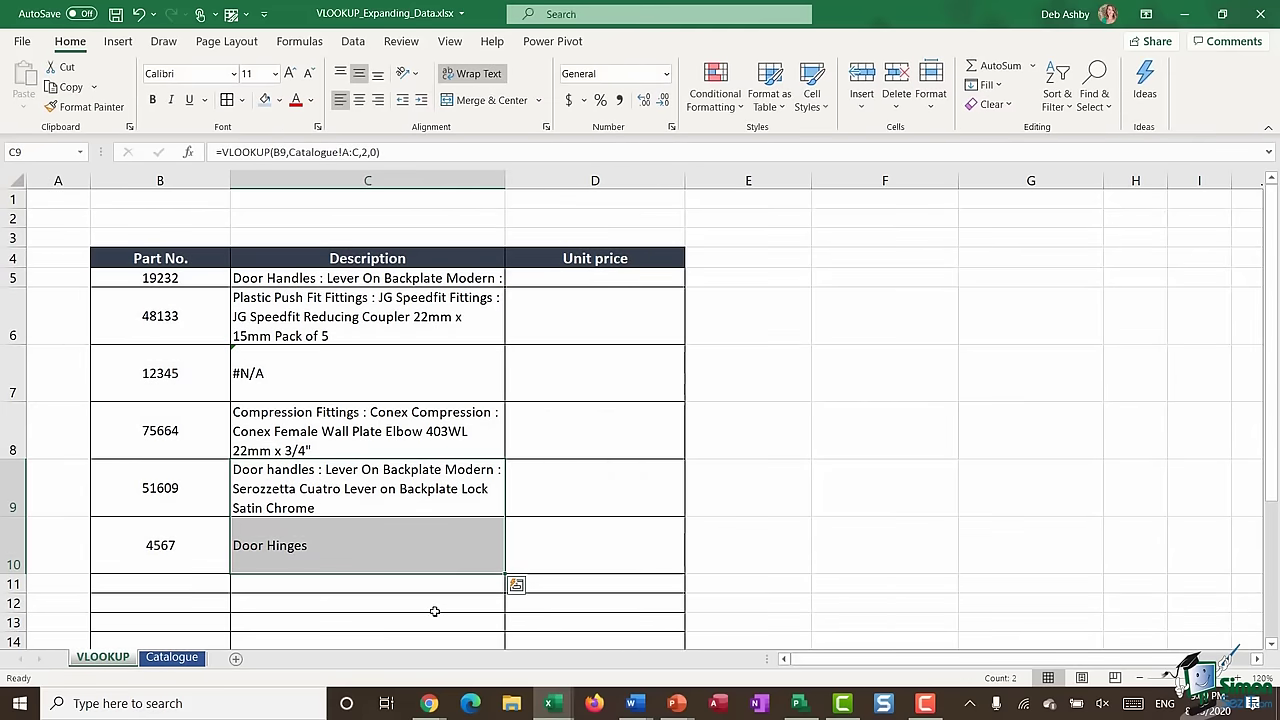
drag(380, 278, 380, 546)
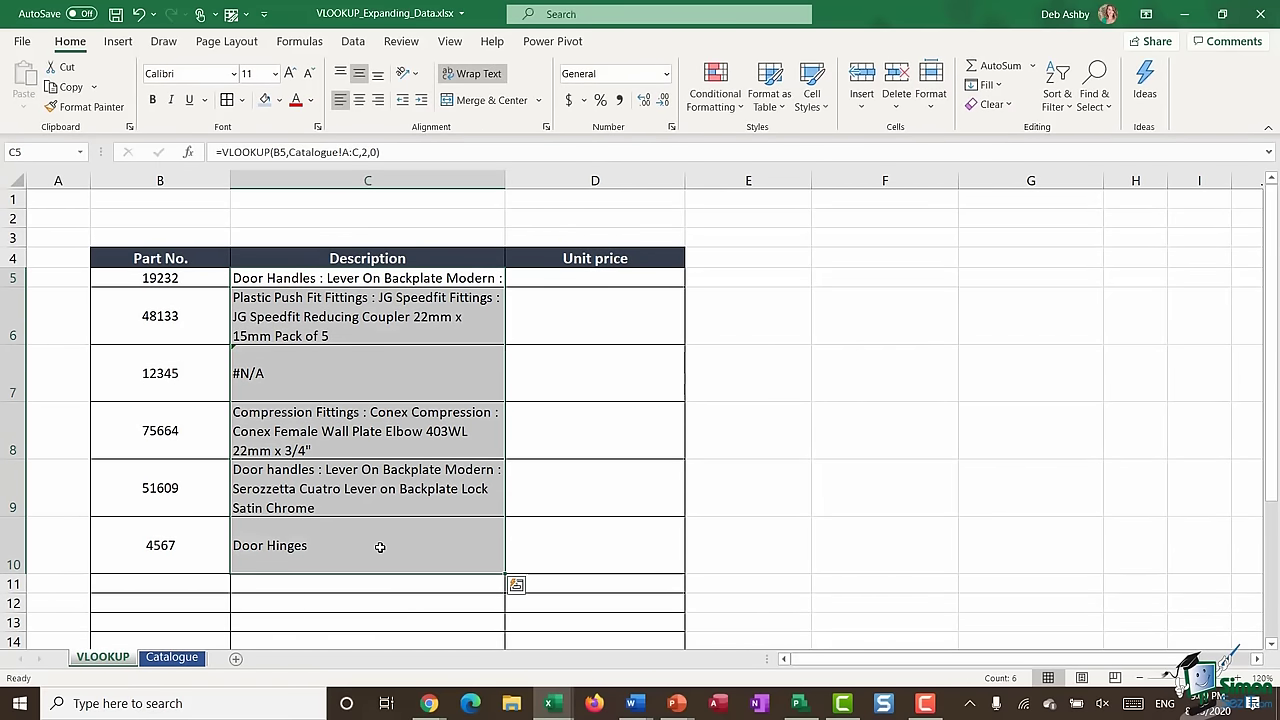
key(Delete)
- Enter =VLOOKUP(B5,Parts_Category,2,0) in C5 and fill it down to C10
click(323, 272)
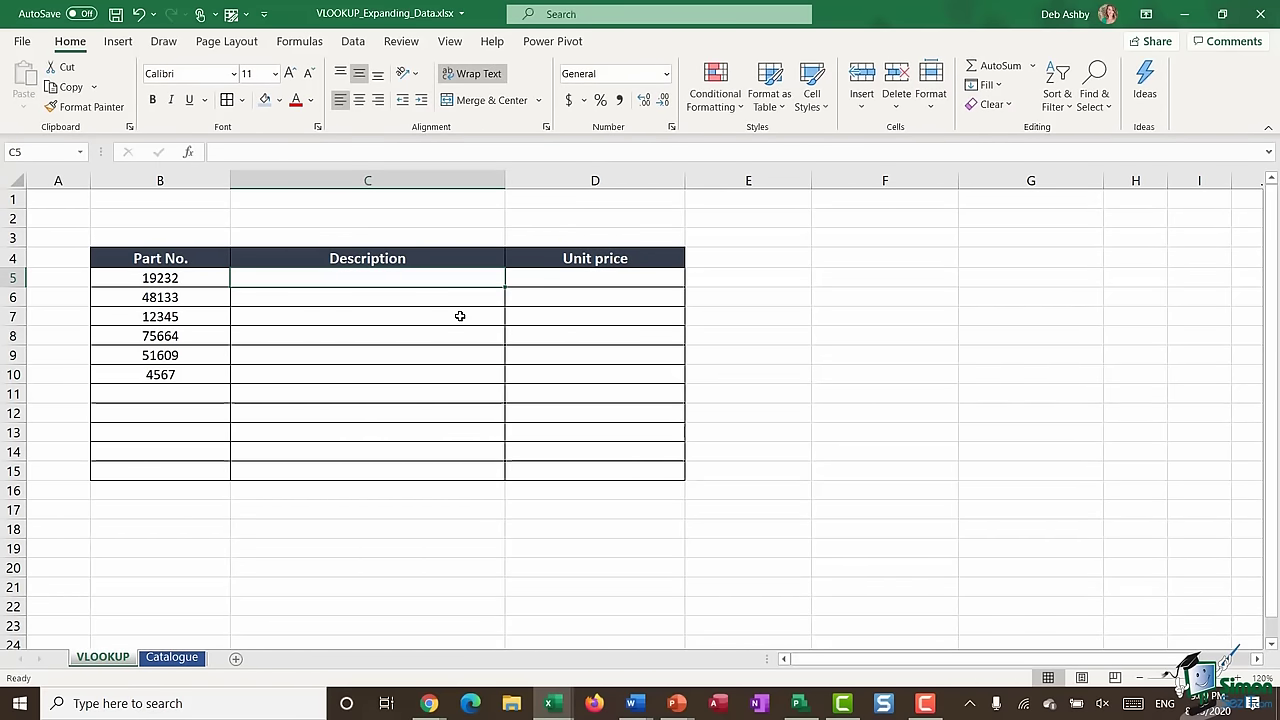
text(=VLOOKU)
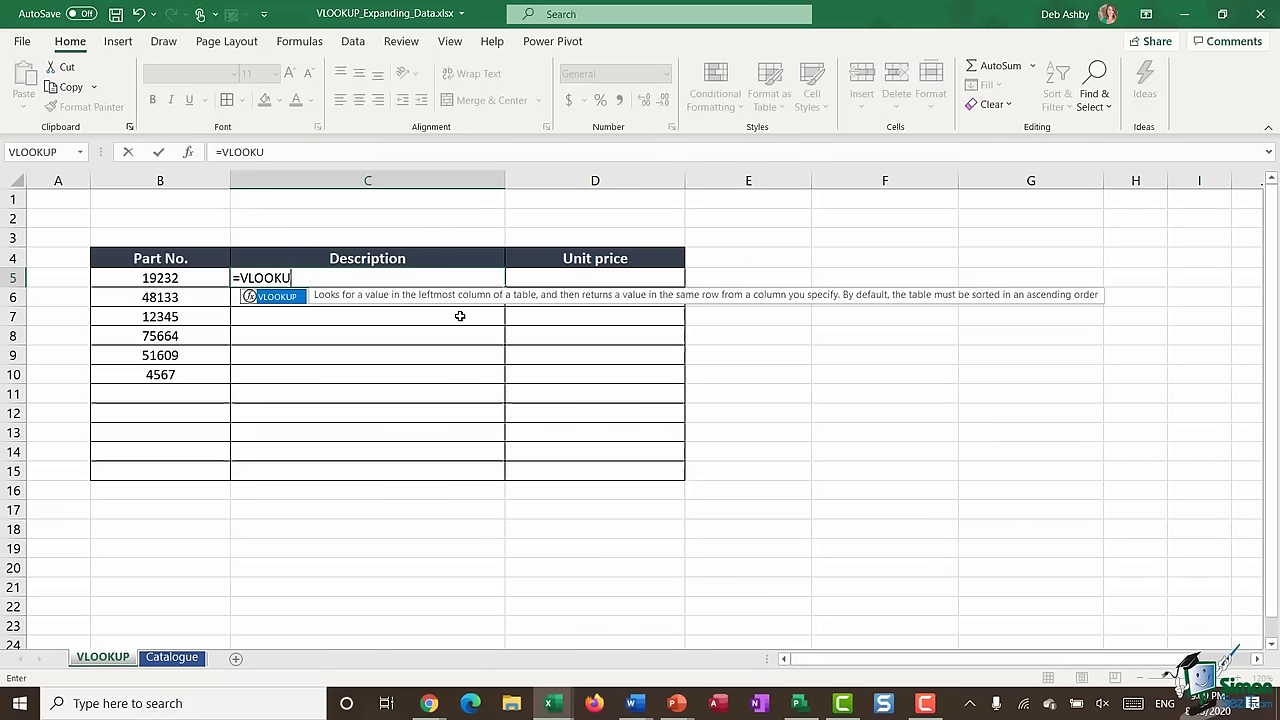
text(P()
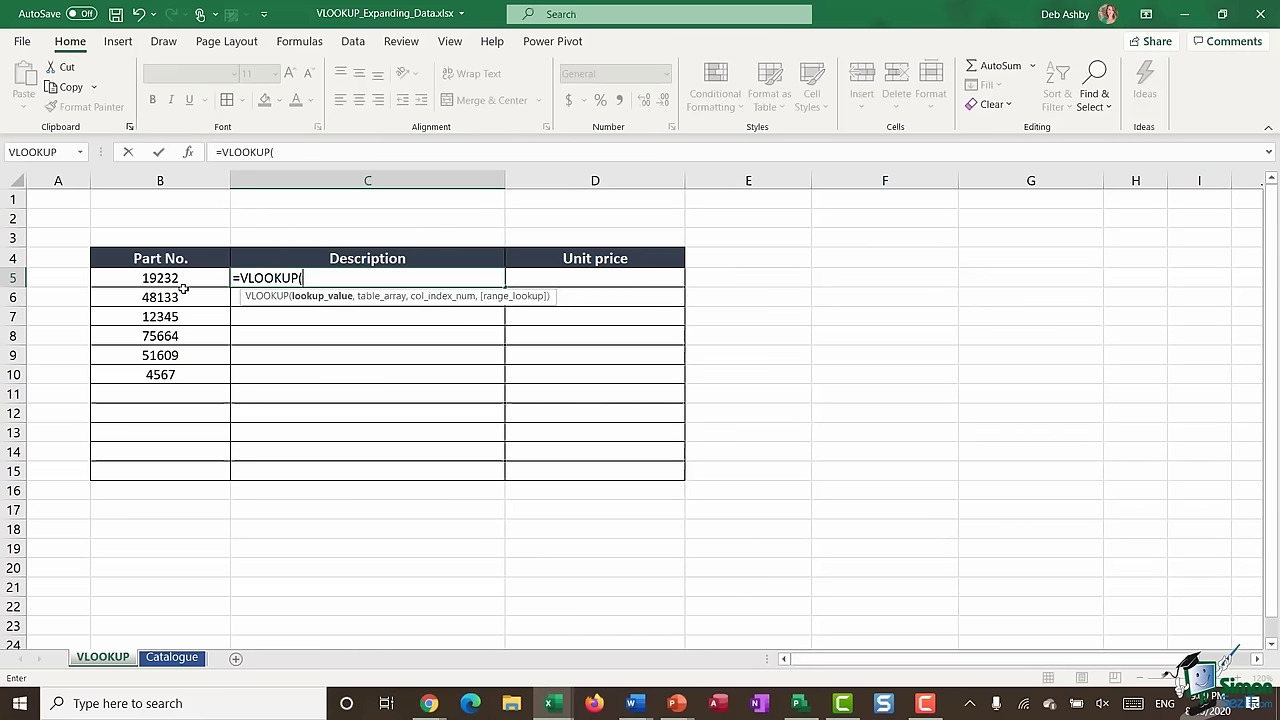
click(184, 284)
text(,)
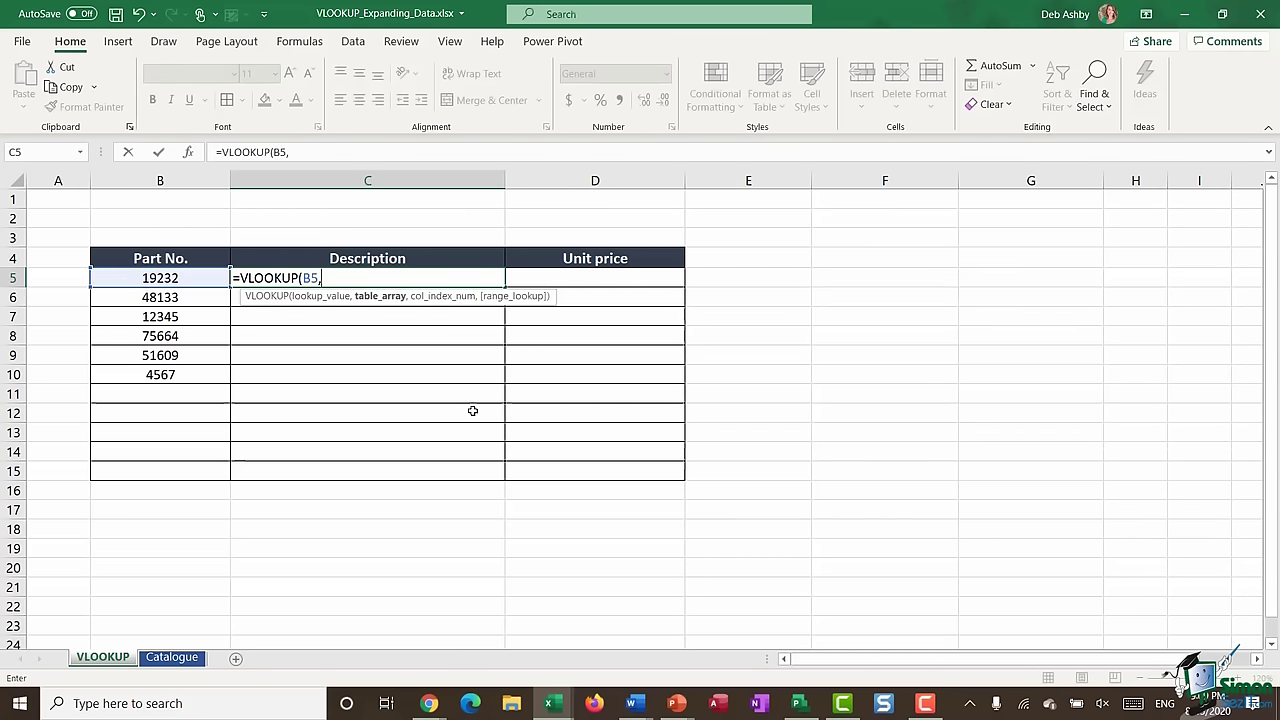
text(Part)
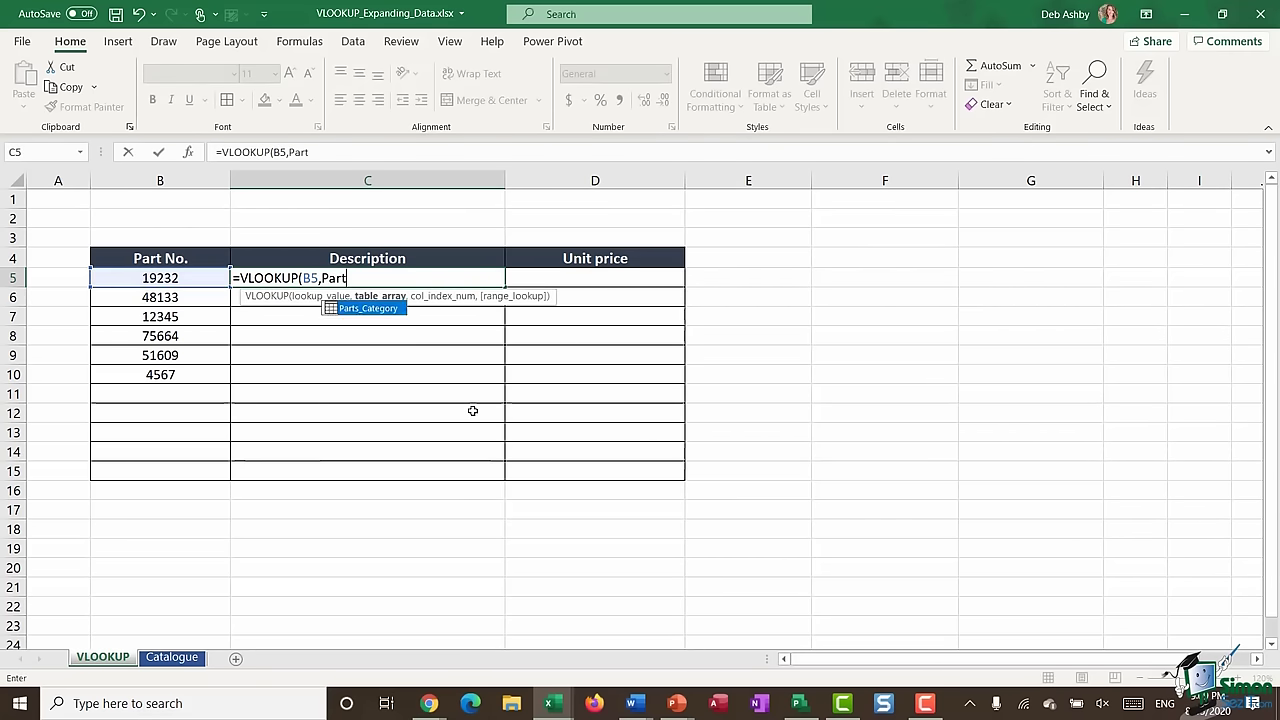
text(s)
double_click(367, 309)
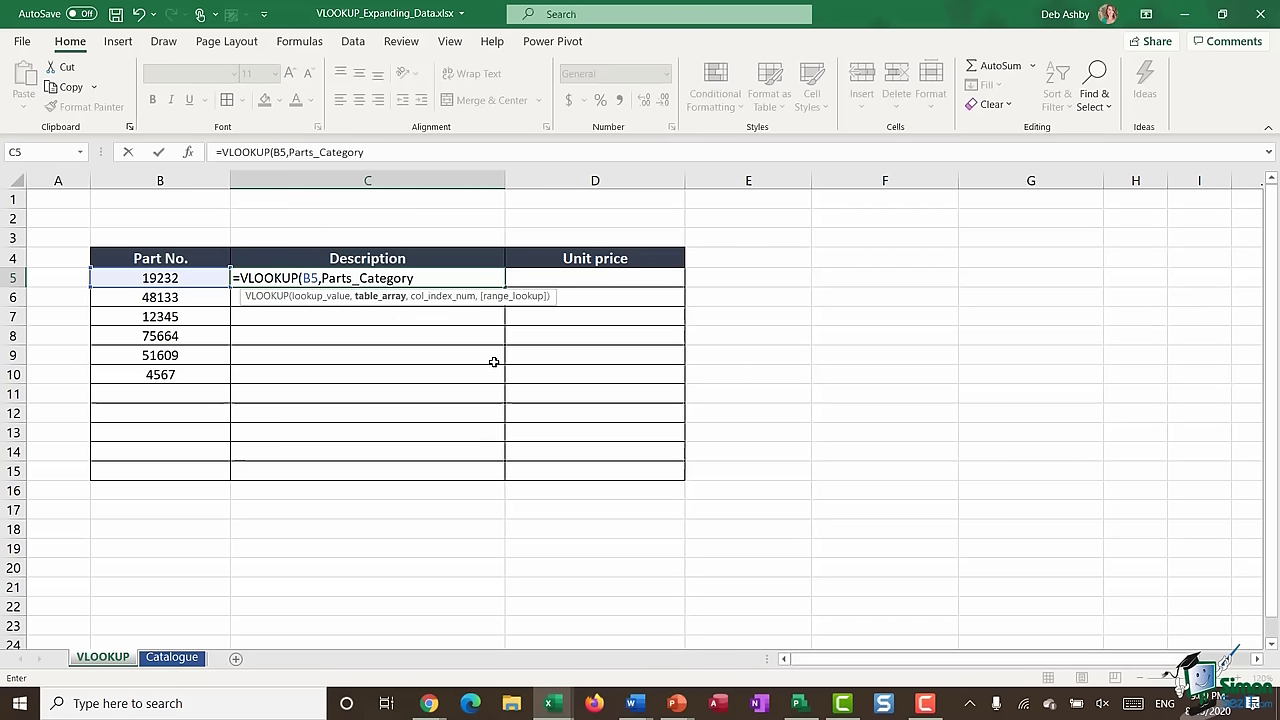
text(,2)
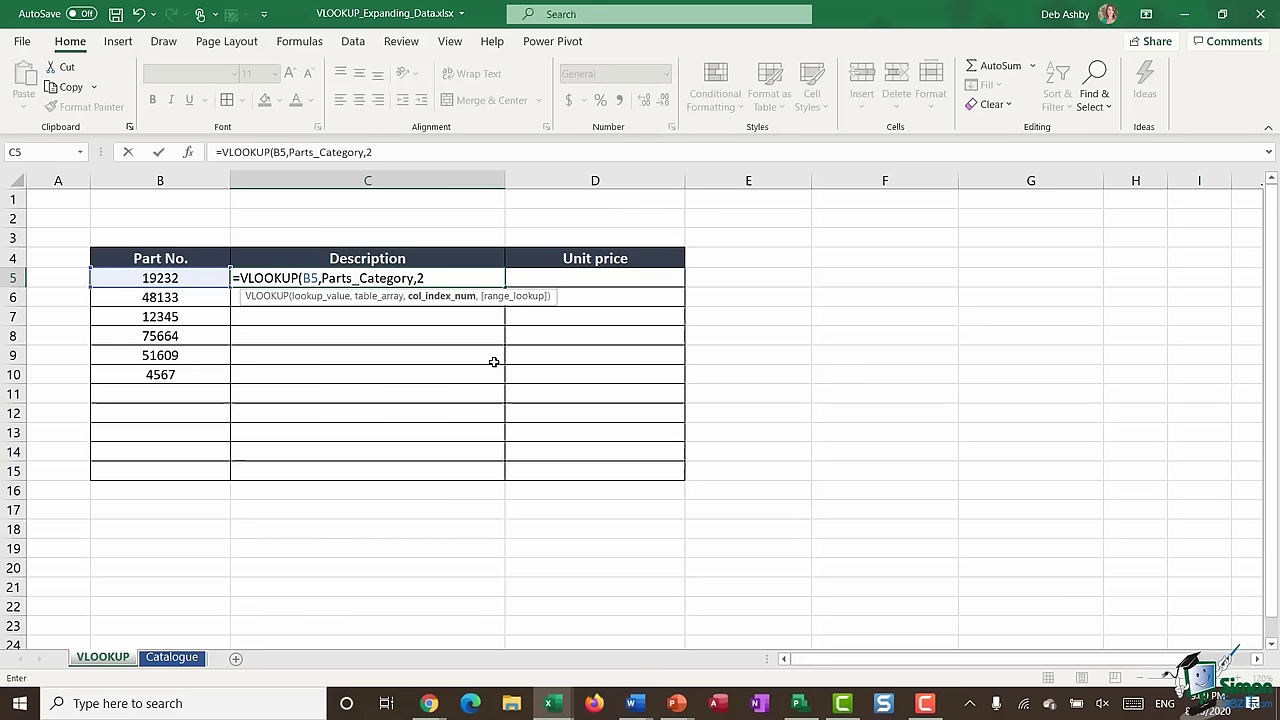
text(,0)
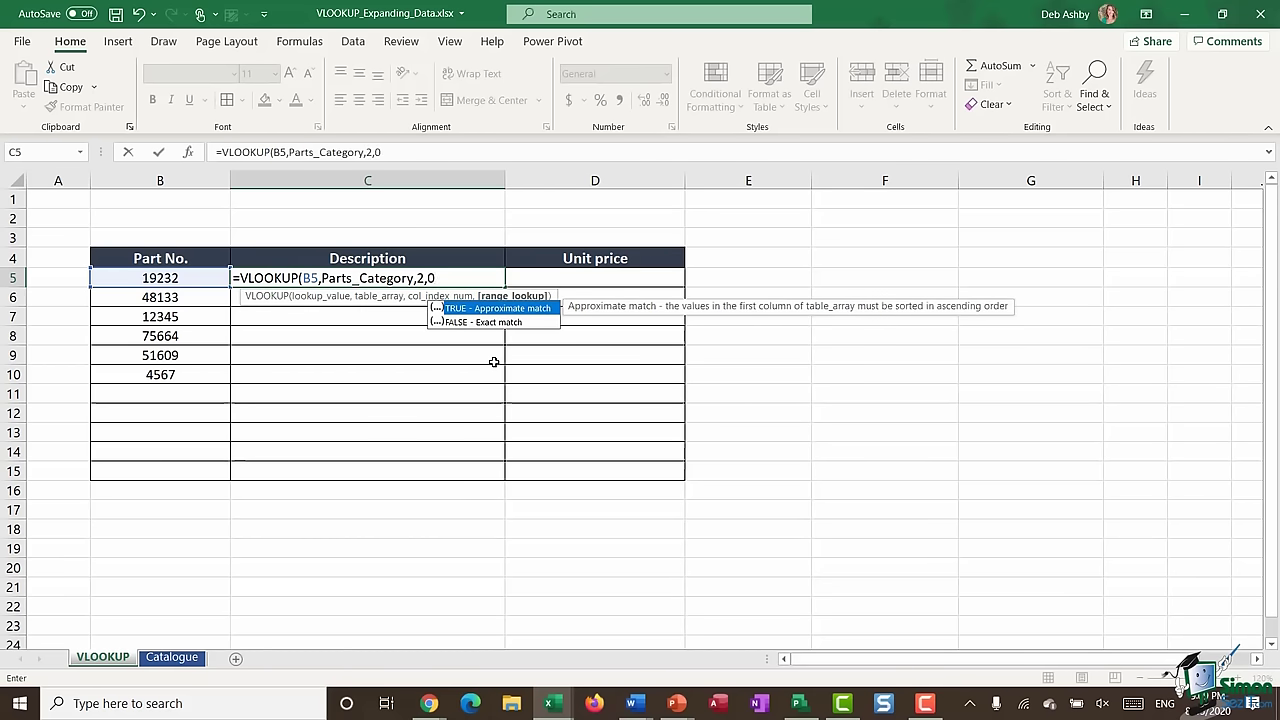
text())
key(Return)
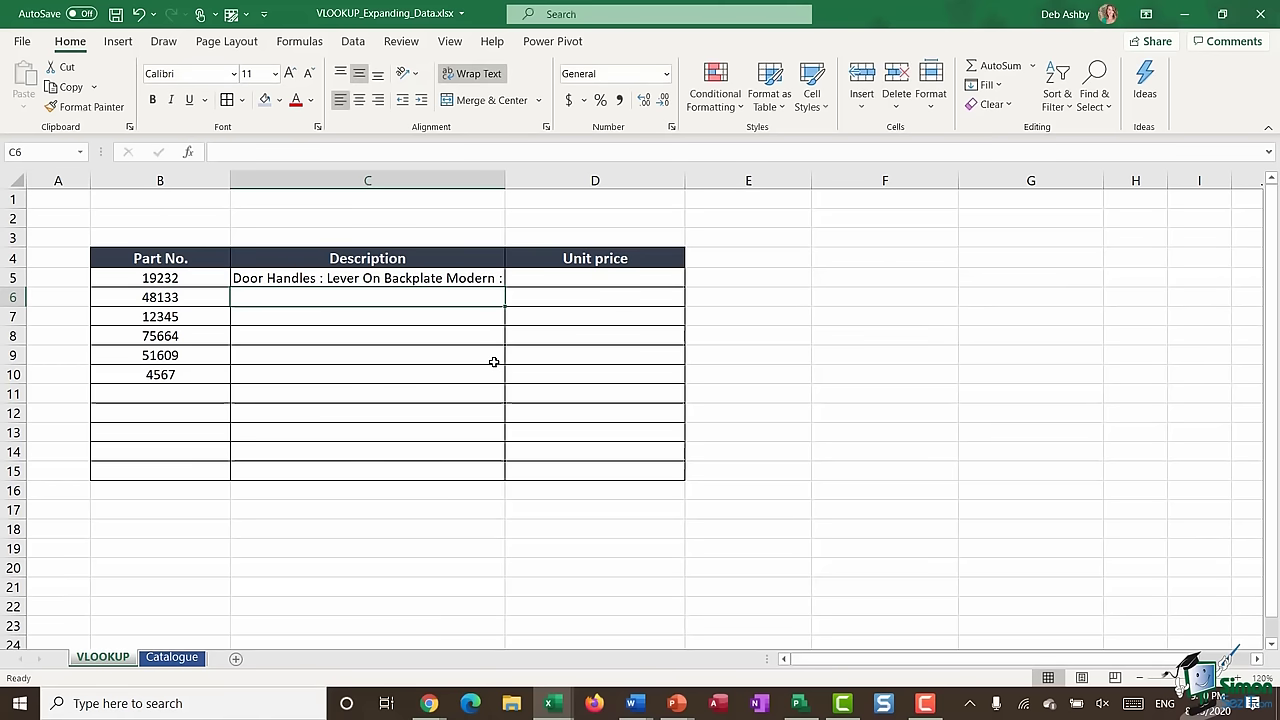
click(449, 282)
double_click(505, 287)
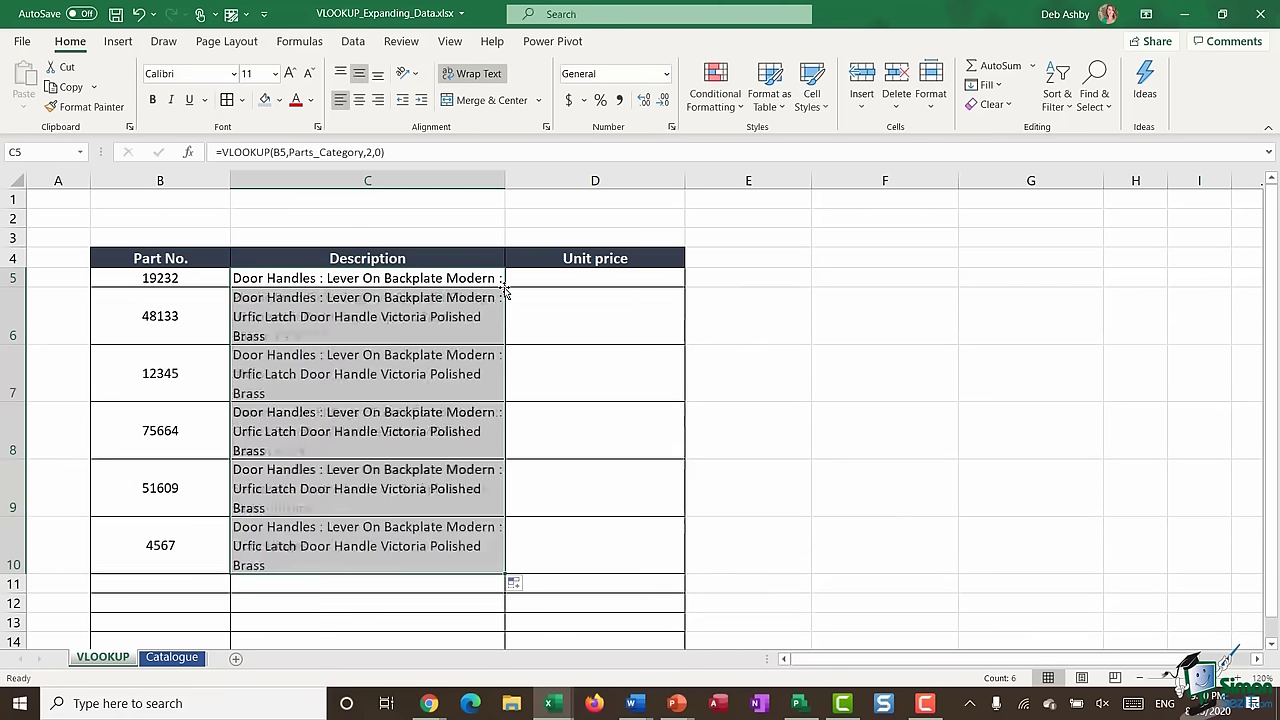
- Jump to the table's last row 86, part 4567 Door Hinges at $20.00
scroll(400, 562, down, 2)
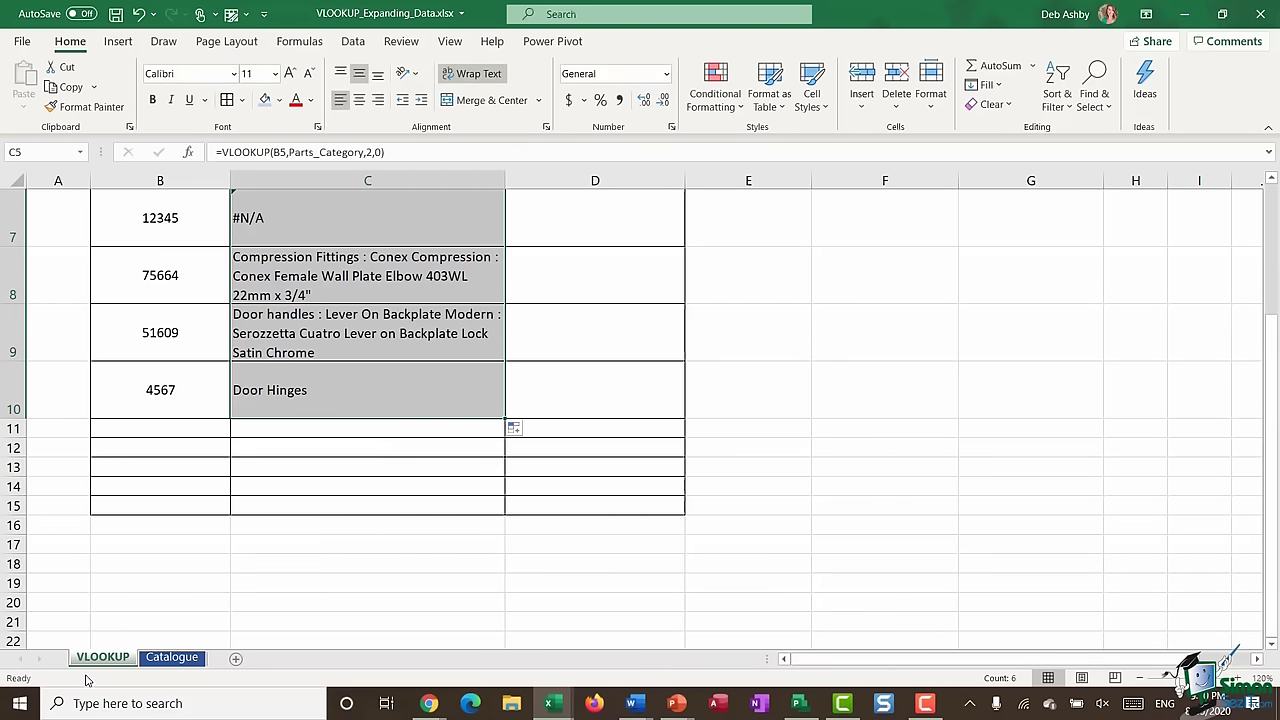
click(174, 658)
scroll(272, 470, down, 20)
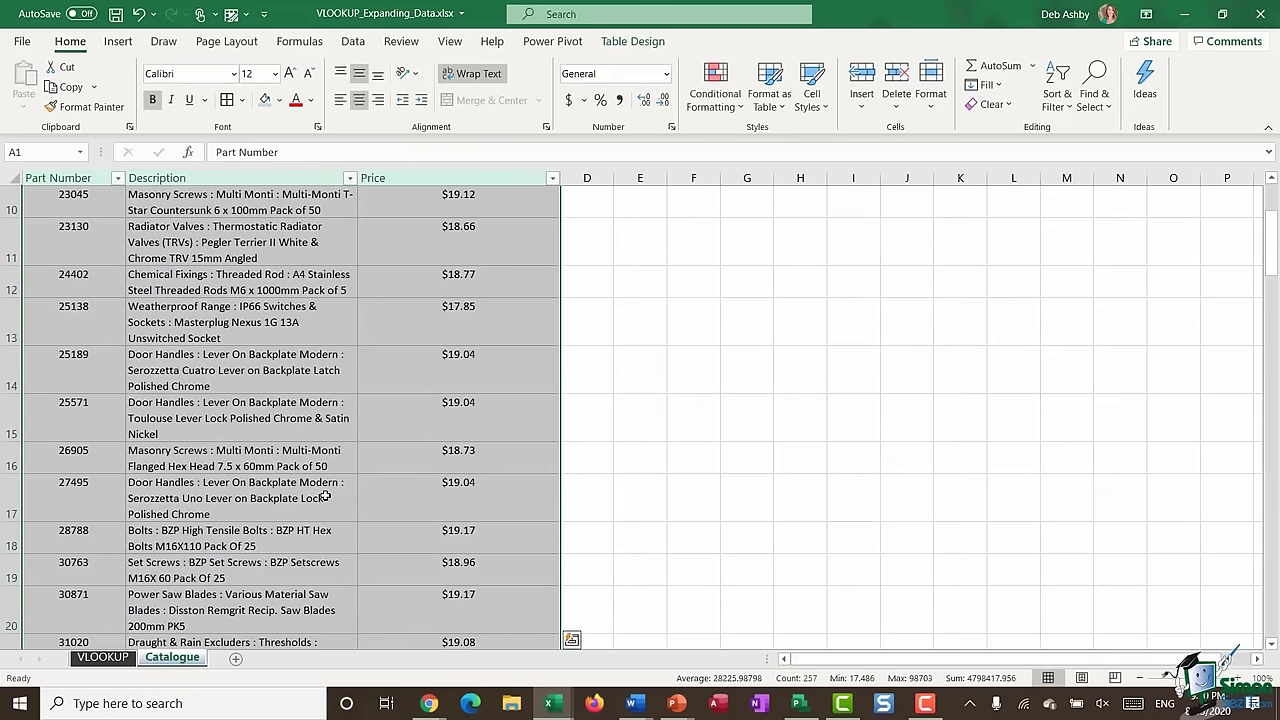
click(272, 470)
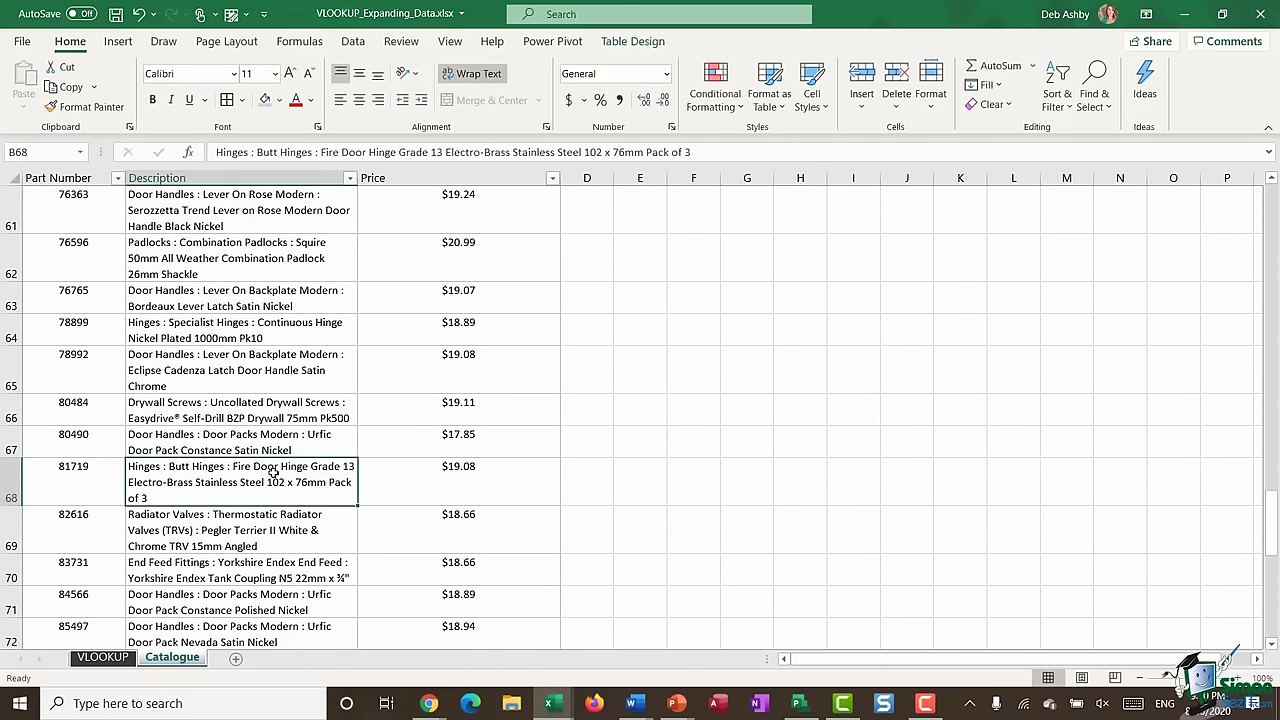
key(ctrl+Down)
scroll(276, 470, down, 5)
scroll(134, 406, up, 2)
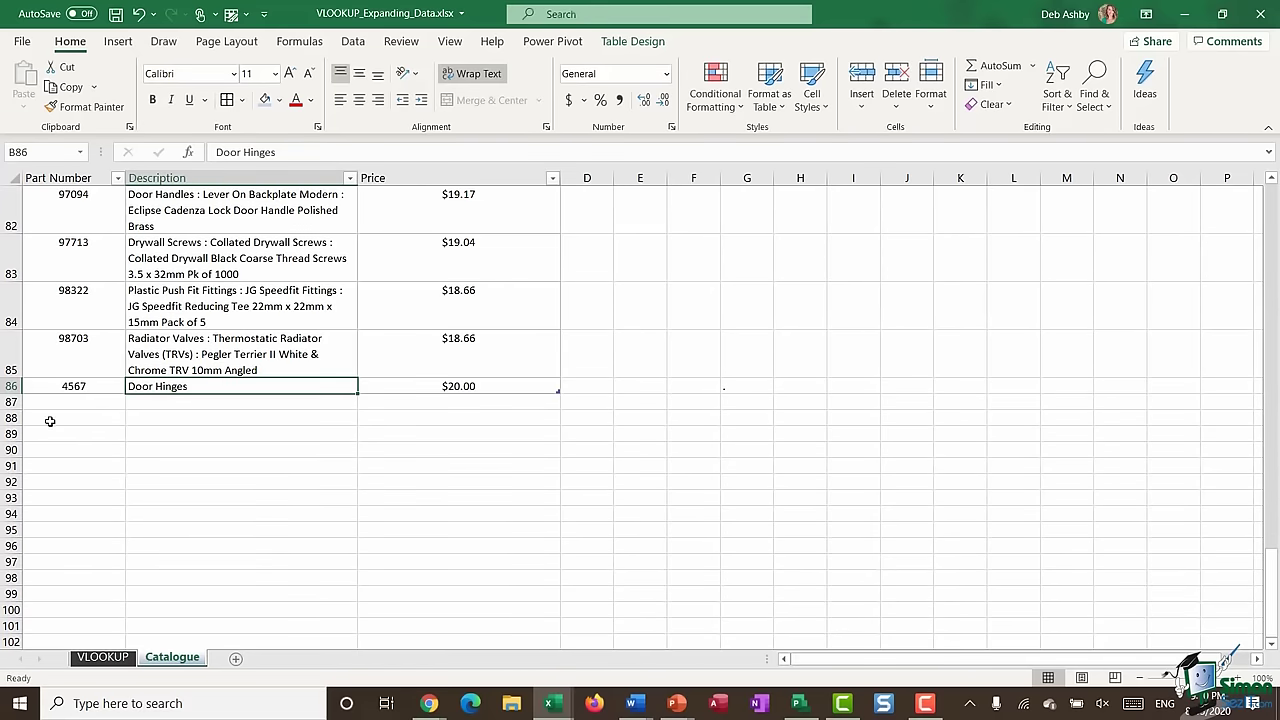
- Add part 8910, Door Frames, priced 100 as new row 87 of the Catalogue table
click(50, 406)
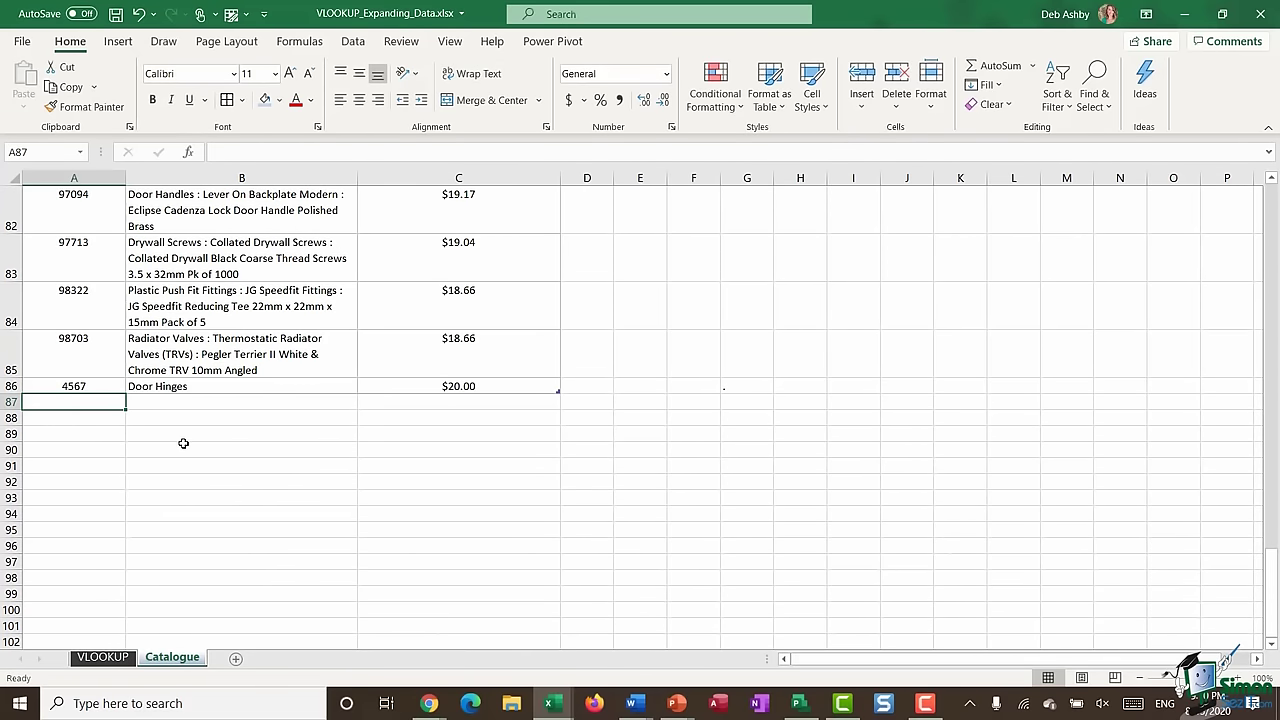
text(8910)
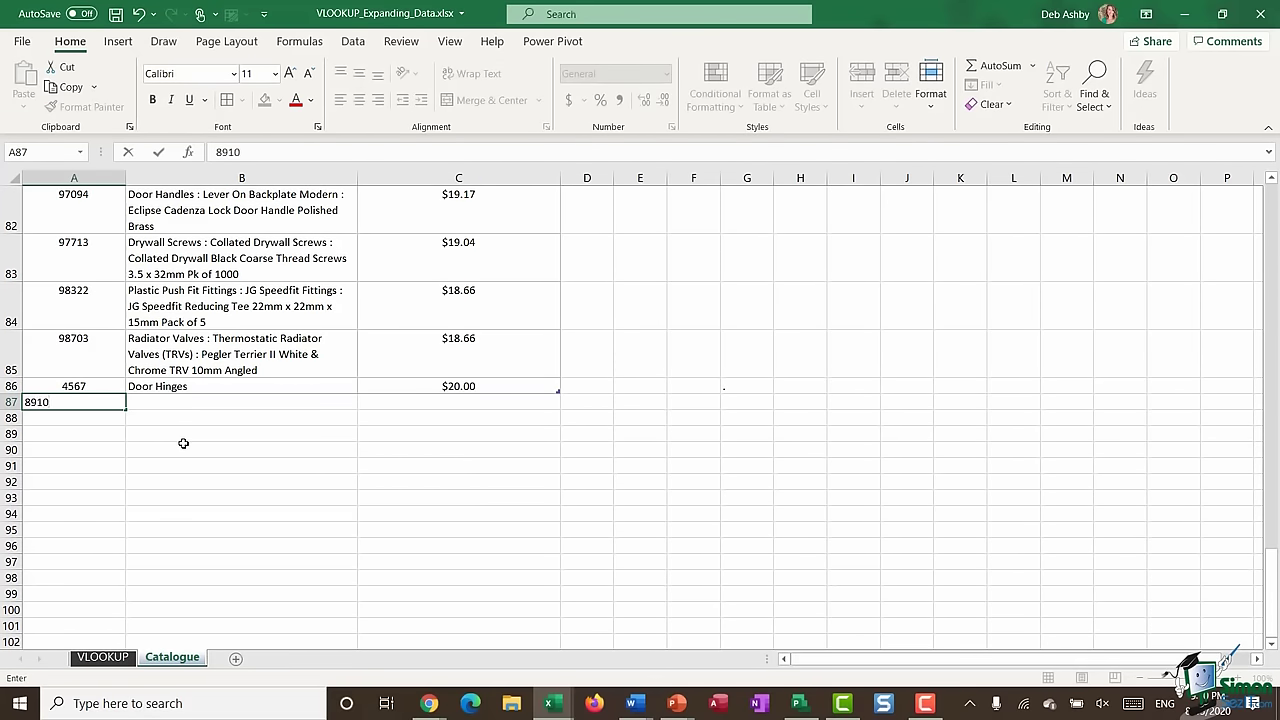
key(Tab)
text(Do)
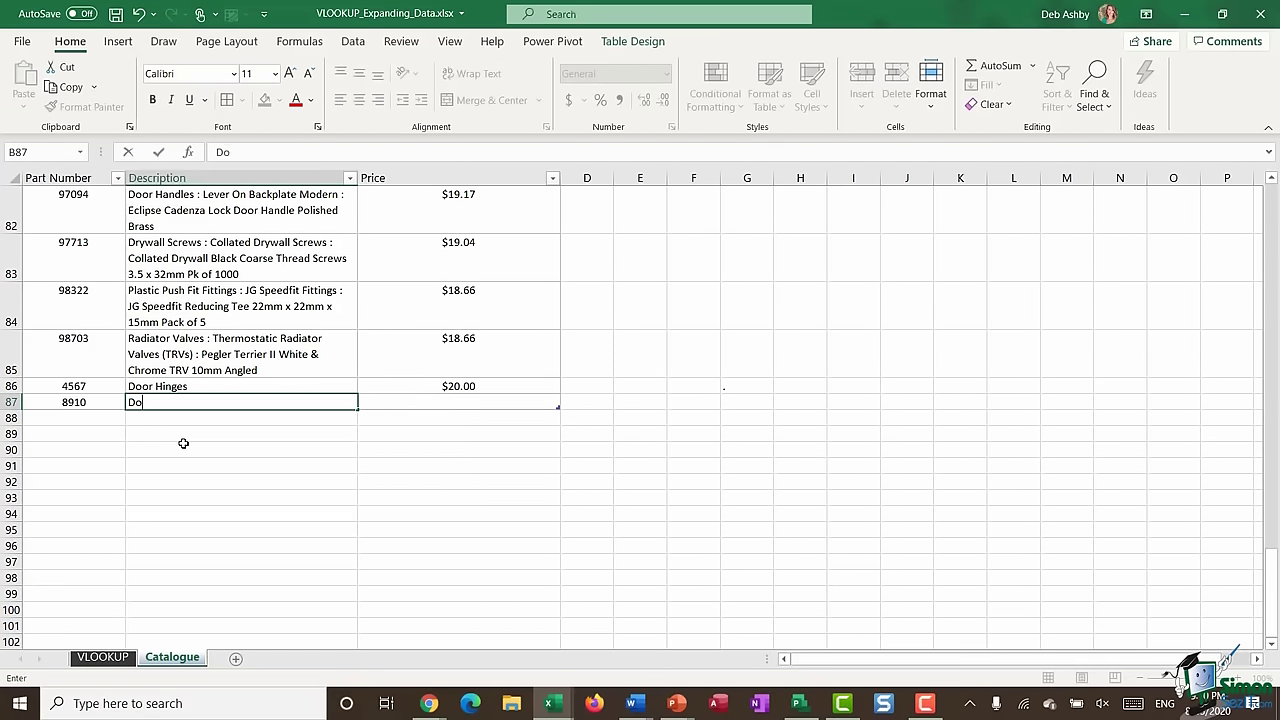
text(or Frames)
key(Tab)
text(1)
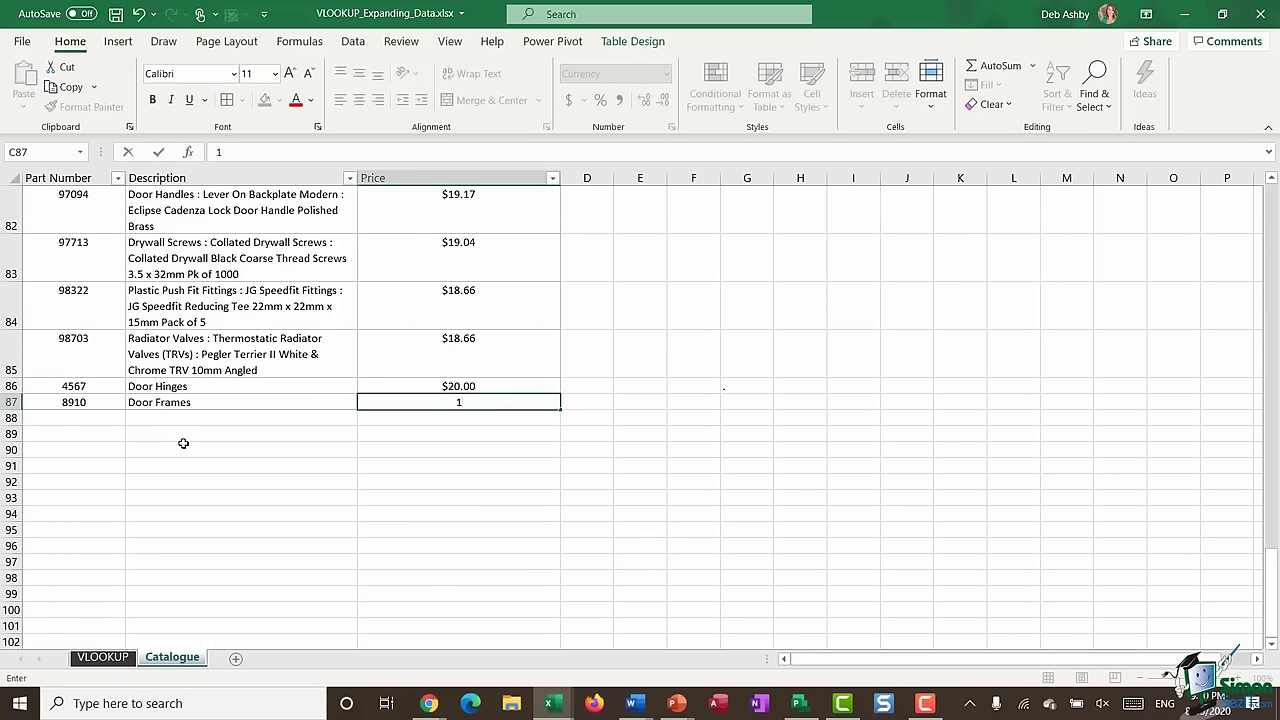
text(00)
key(Return)
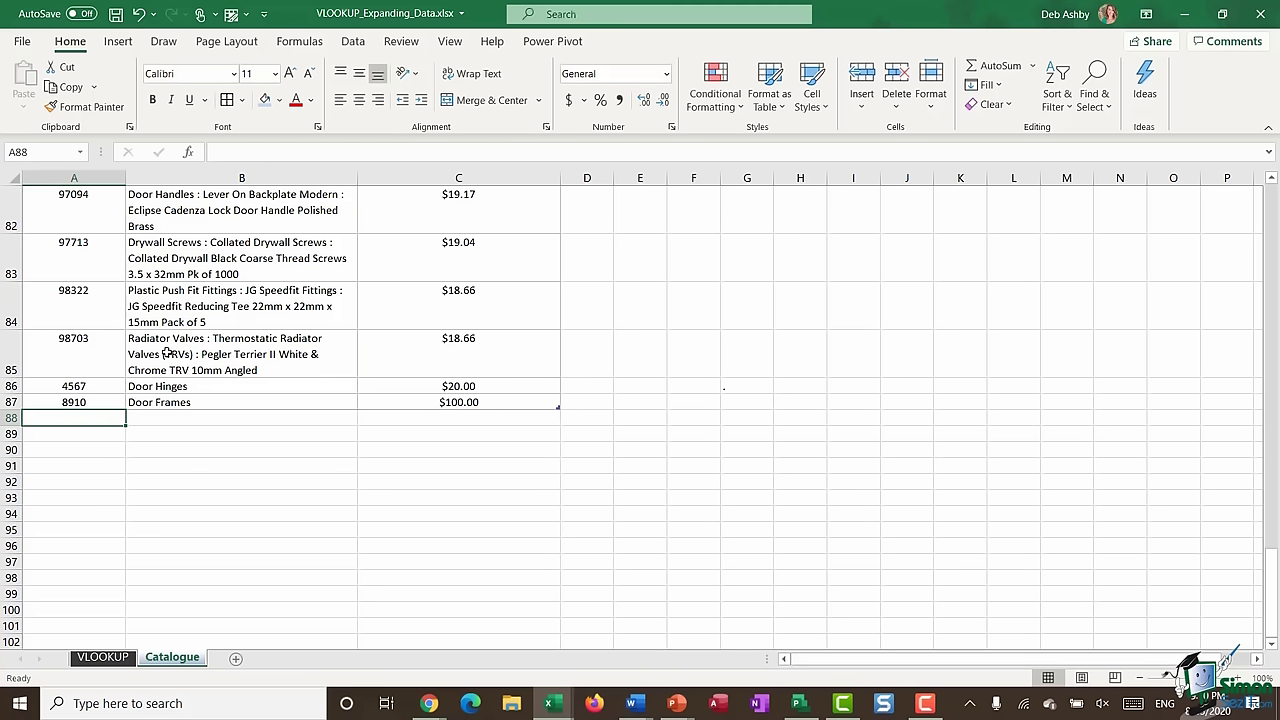
- Enter part 8910 in B11 of the VLOOKUP sheet and extend C10's lookup formula to C11
click(103, 657)
click(184, 434)
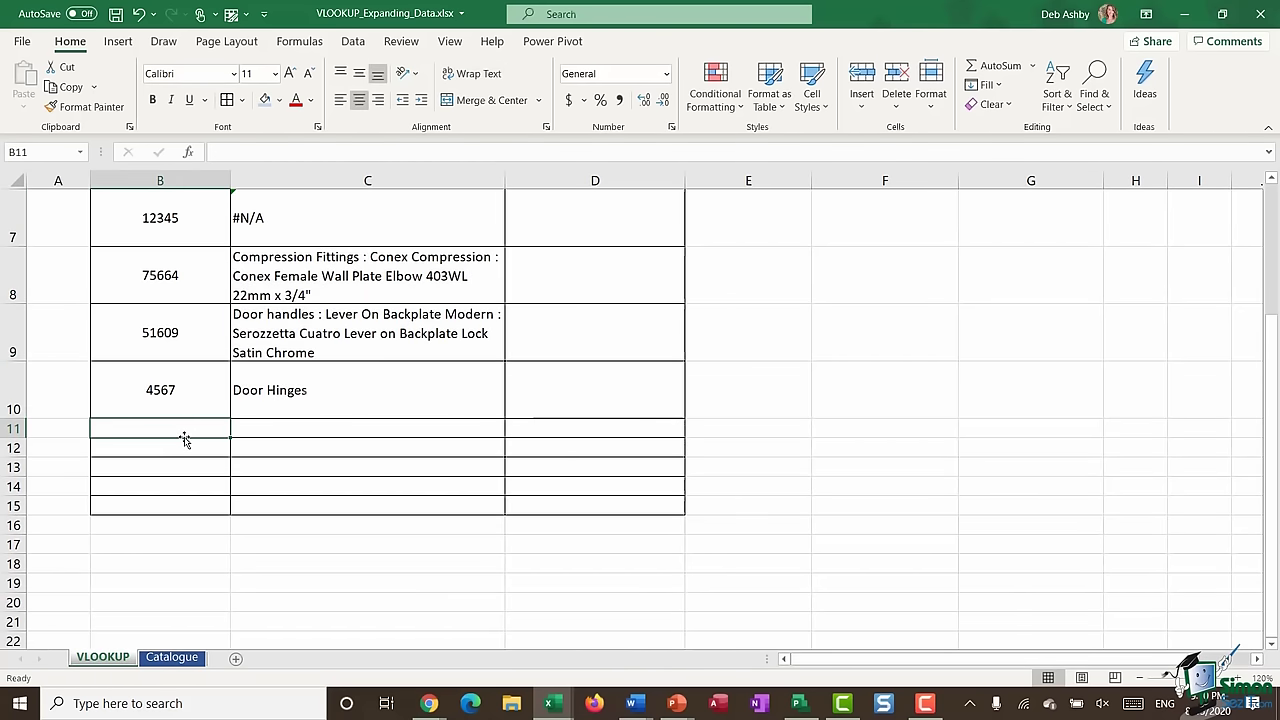
text(8910)
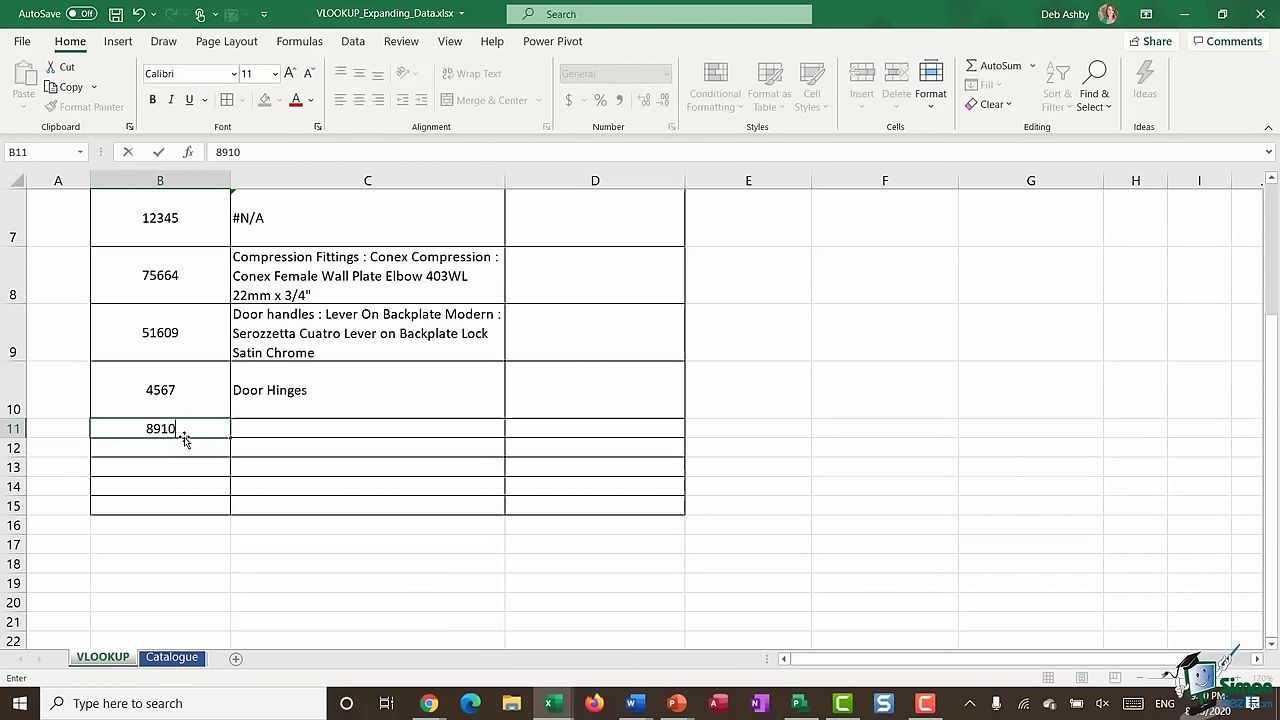
click(398, 402)
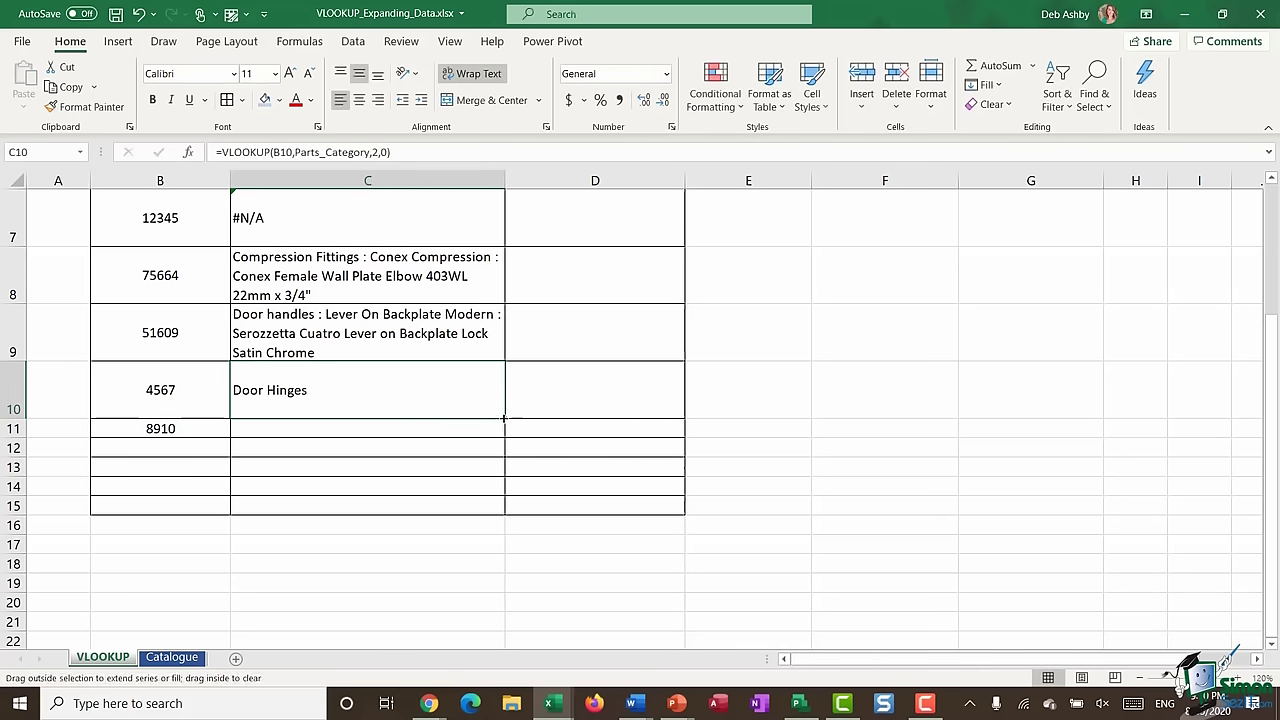
drag(504, 435, 504, 436)
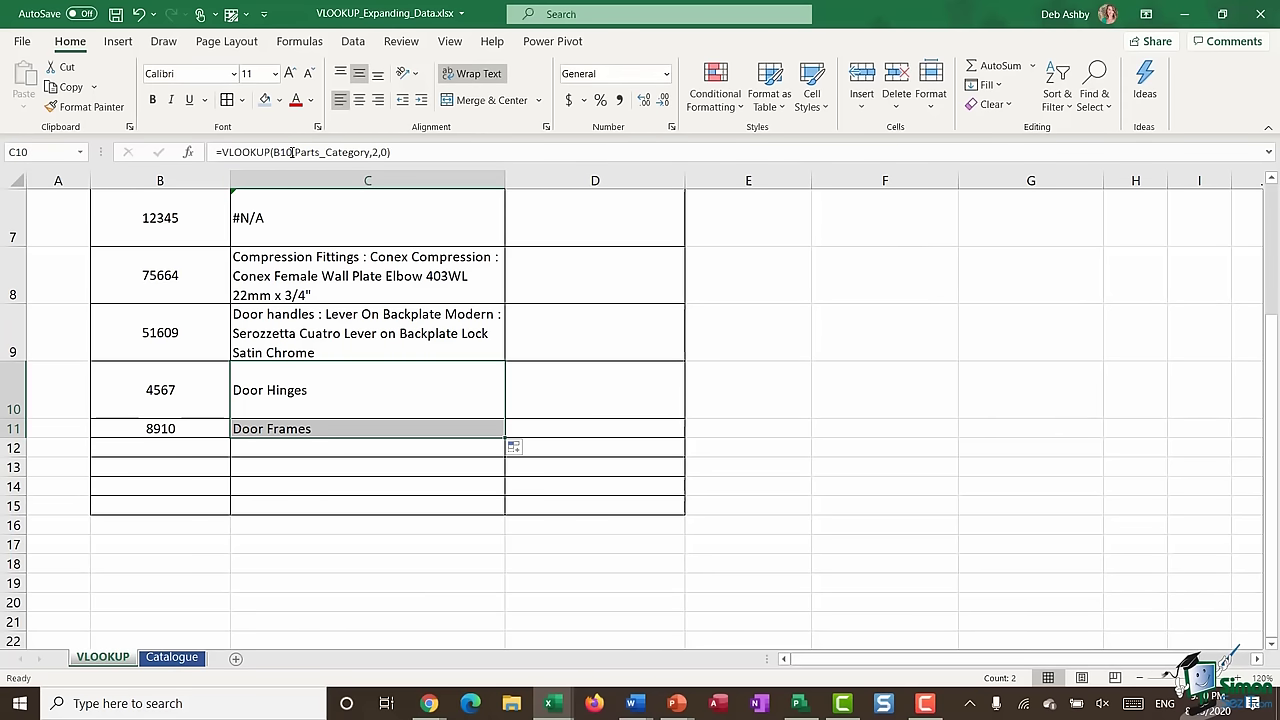
click(170, 659)
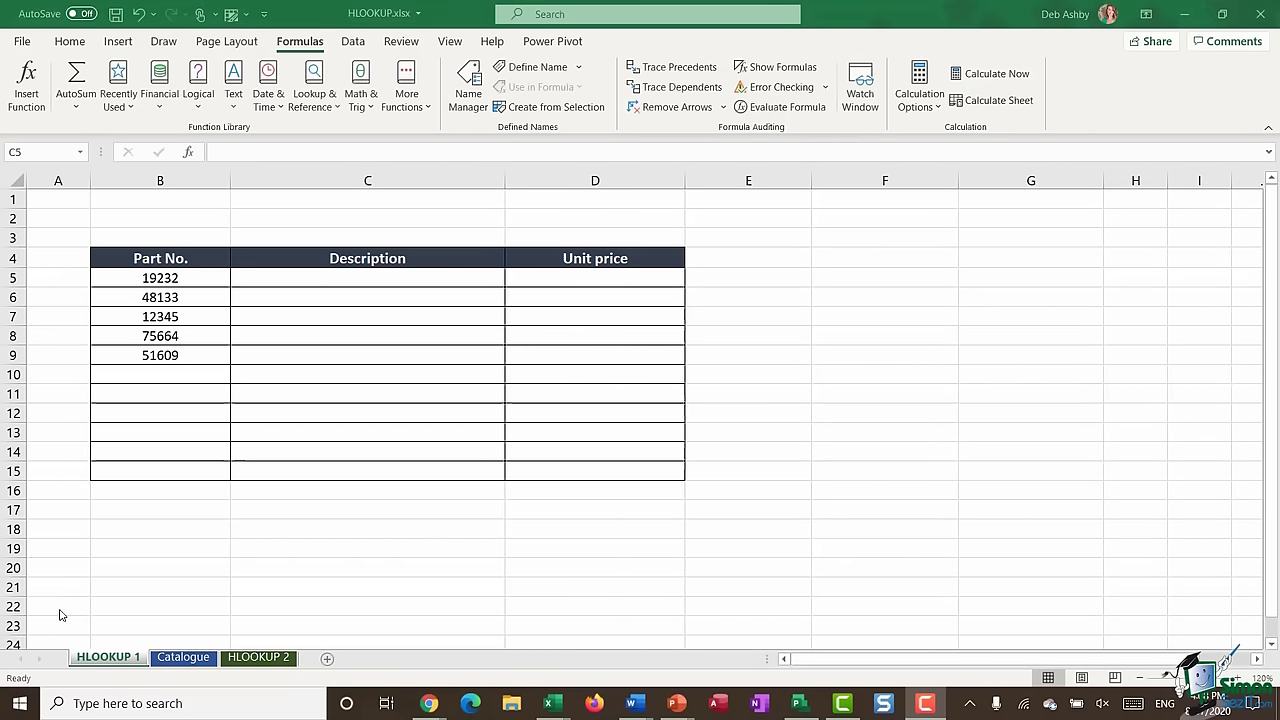
- Switch between the Catalogue and HLOOKUP 1 sheets, ending on the Catalogue price table
click(178, 662)
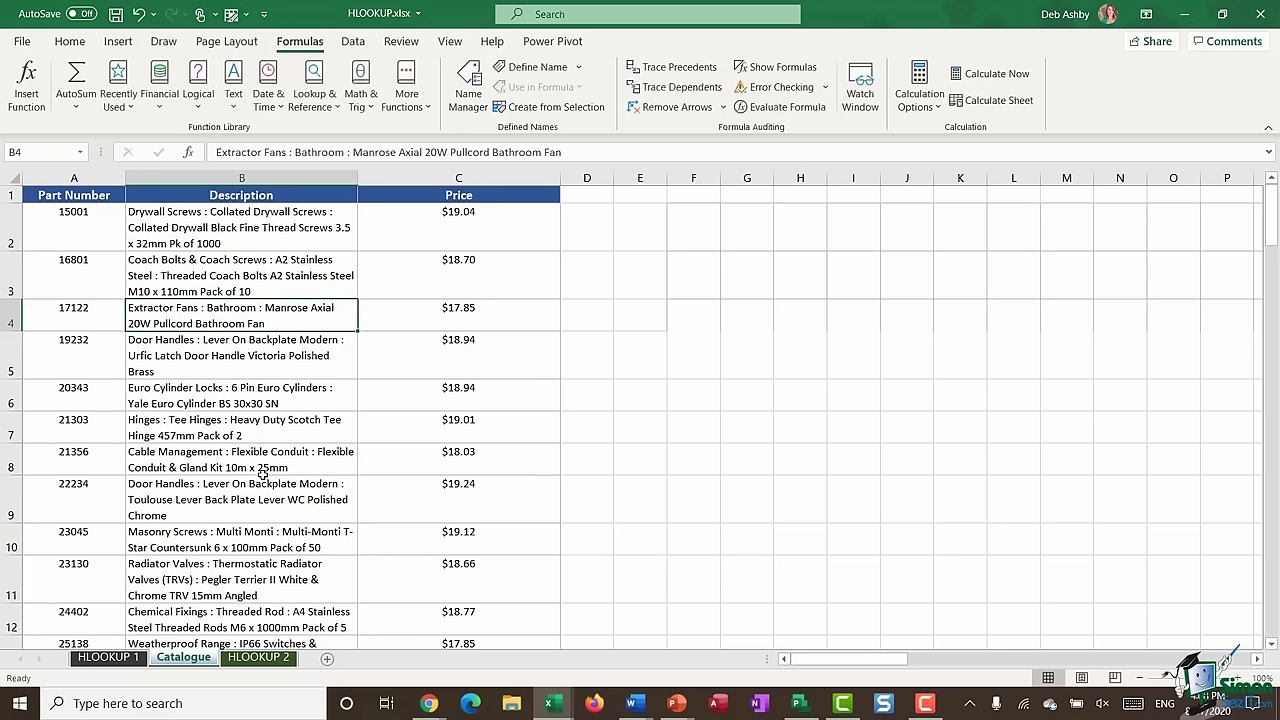
click(106, 658)
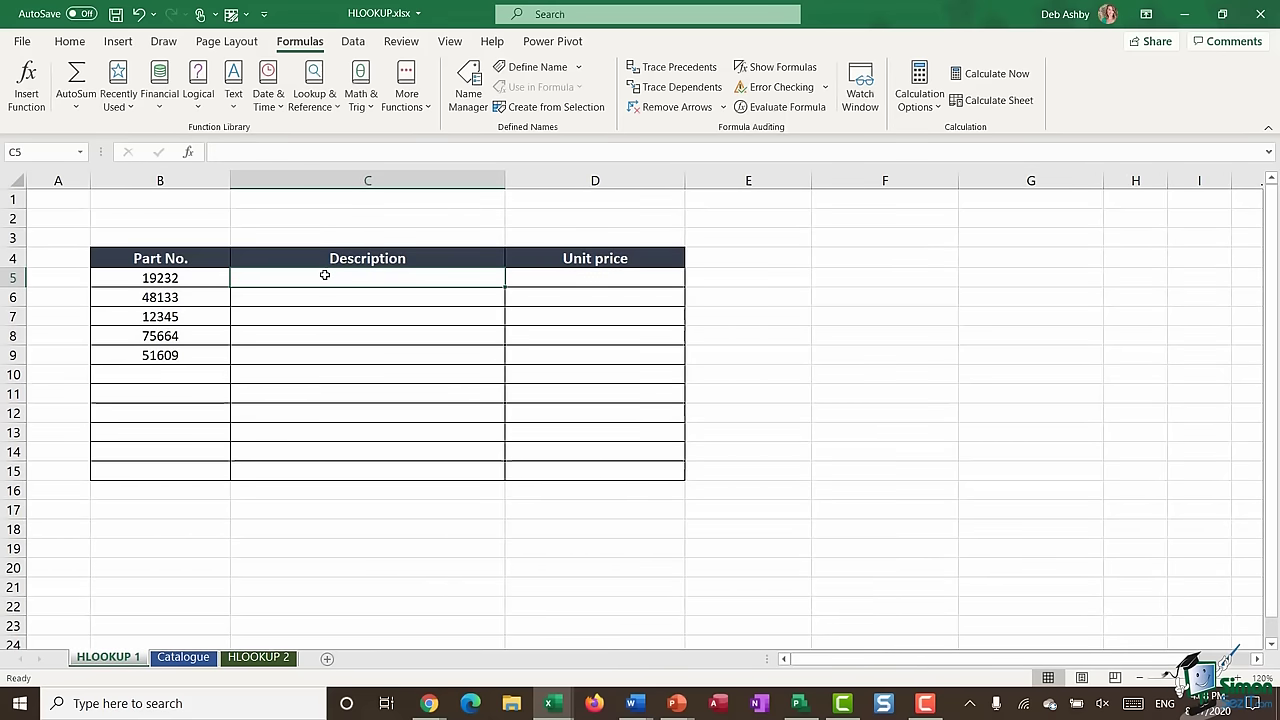
click(183, 657)
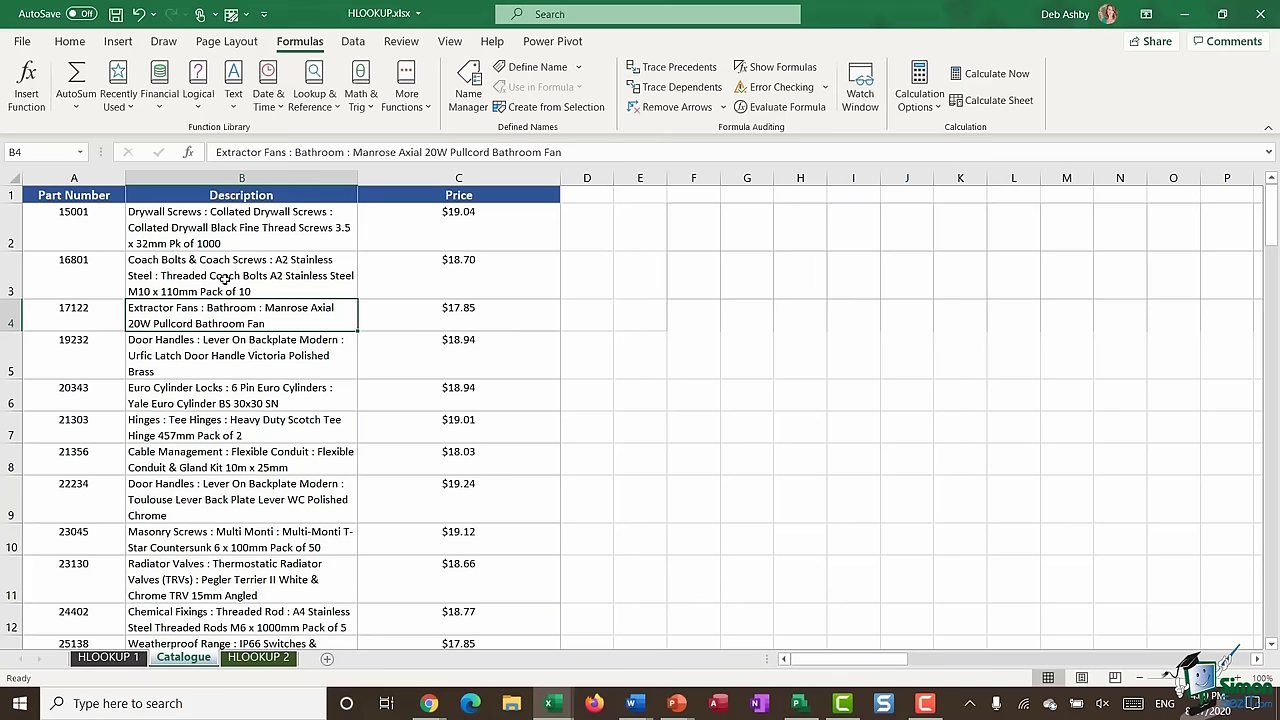
- Copy the whole Catalogue table with Ctrl+A and Ctrl+C, then insert blank Sheet5
click(227, 271)
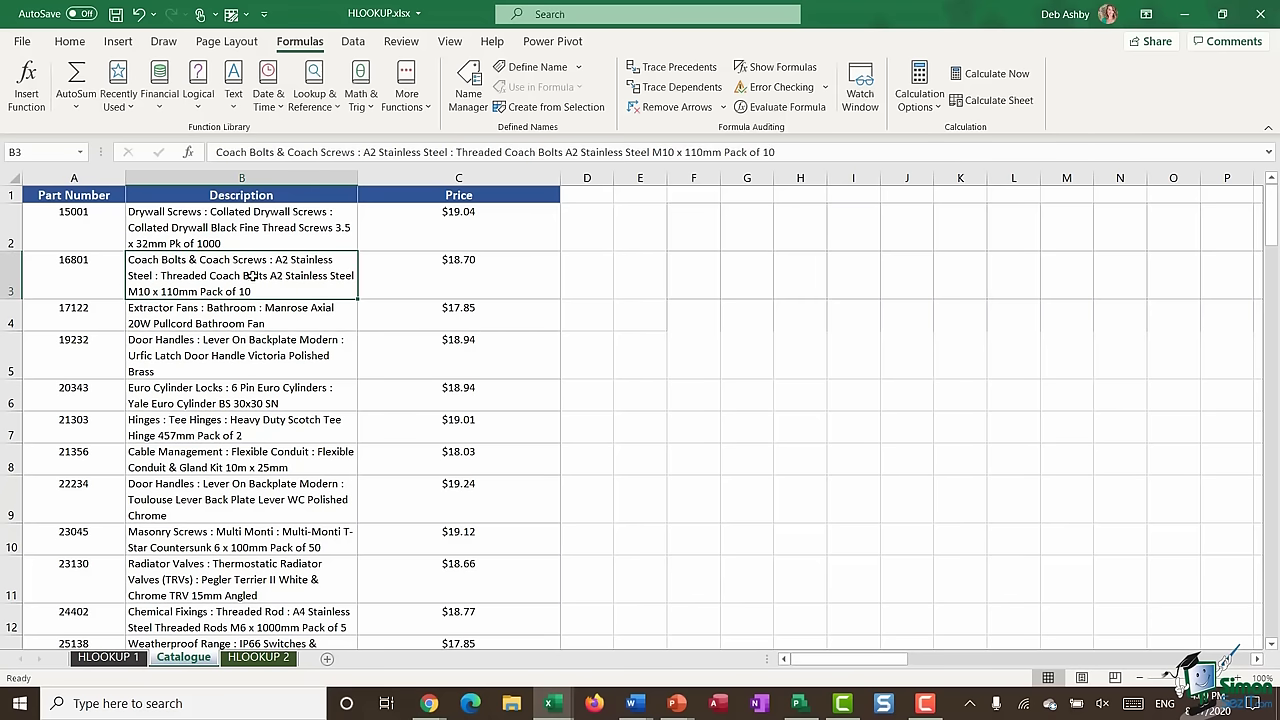
key(ctrl+a)
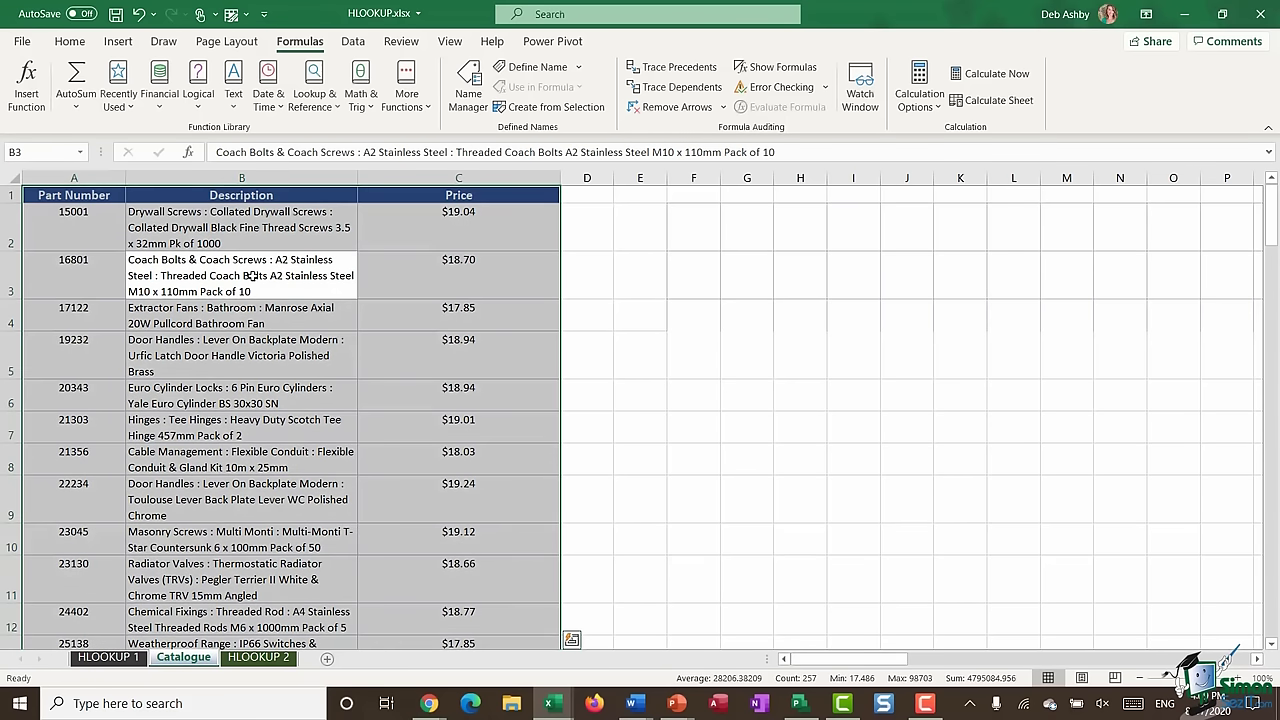
key(ctrl+c)
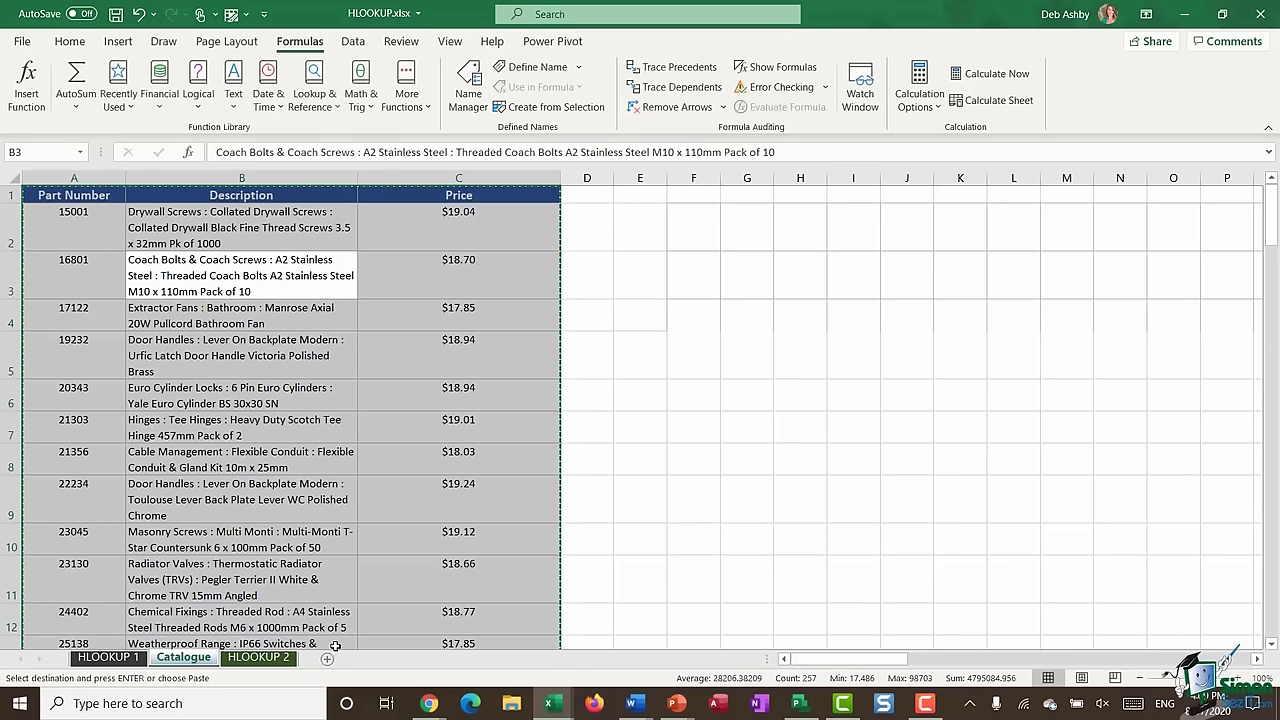
click(328, 663)
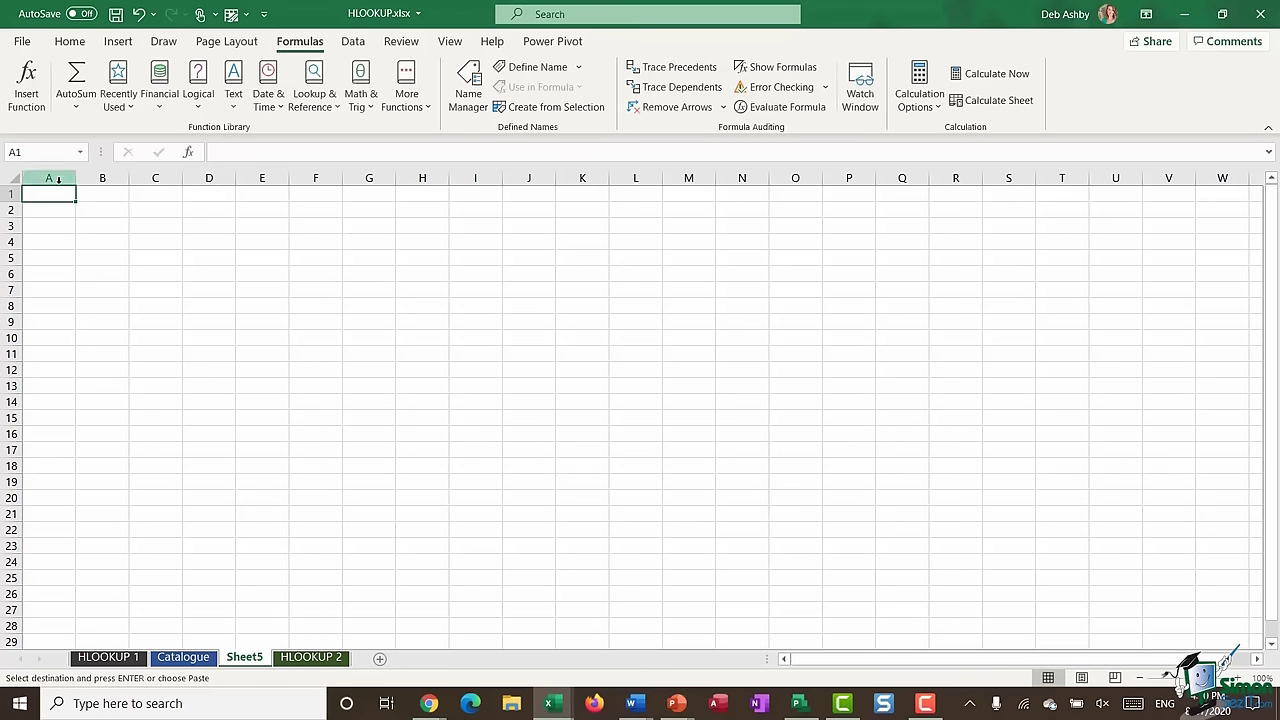
- Paste the copied catalogue into Sheet5 using Paste Special with Transpose ticked
click(70, 43)
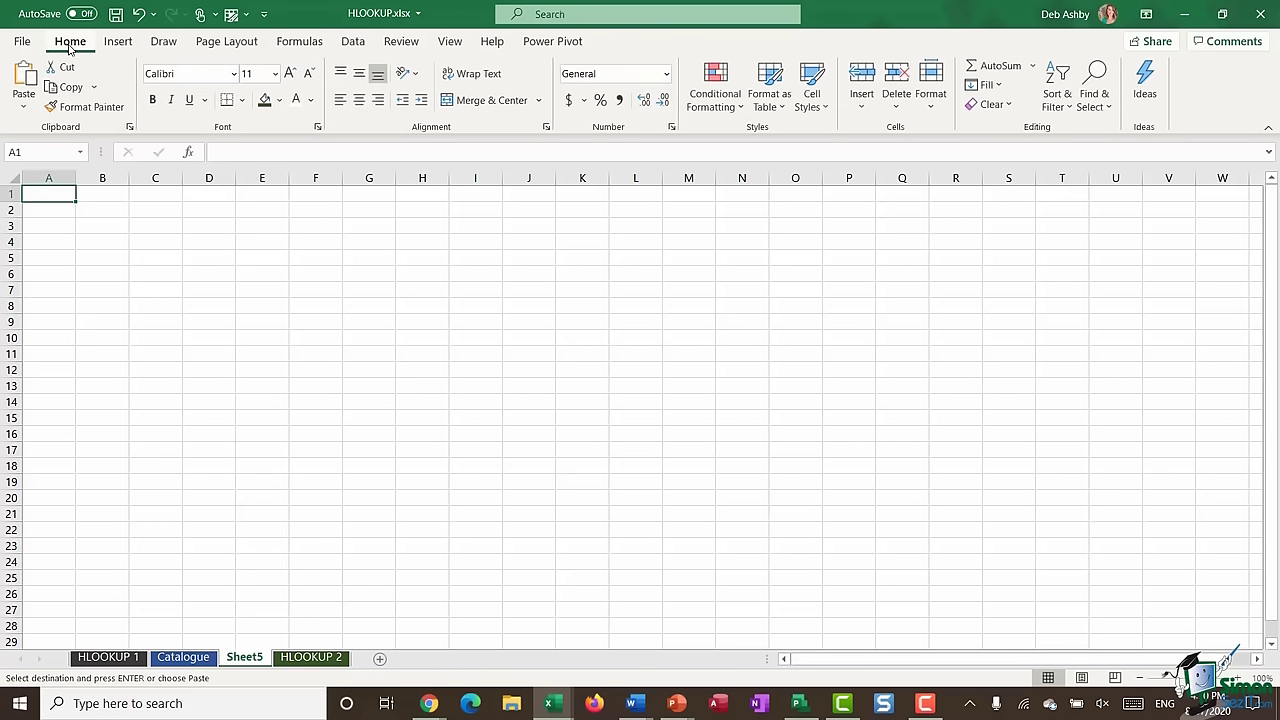
click(24, 108)
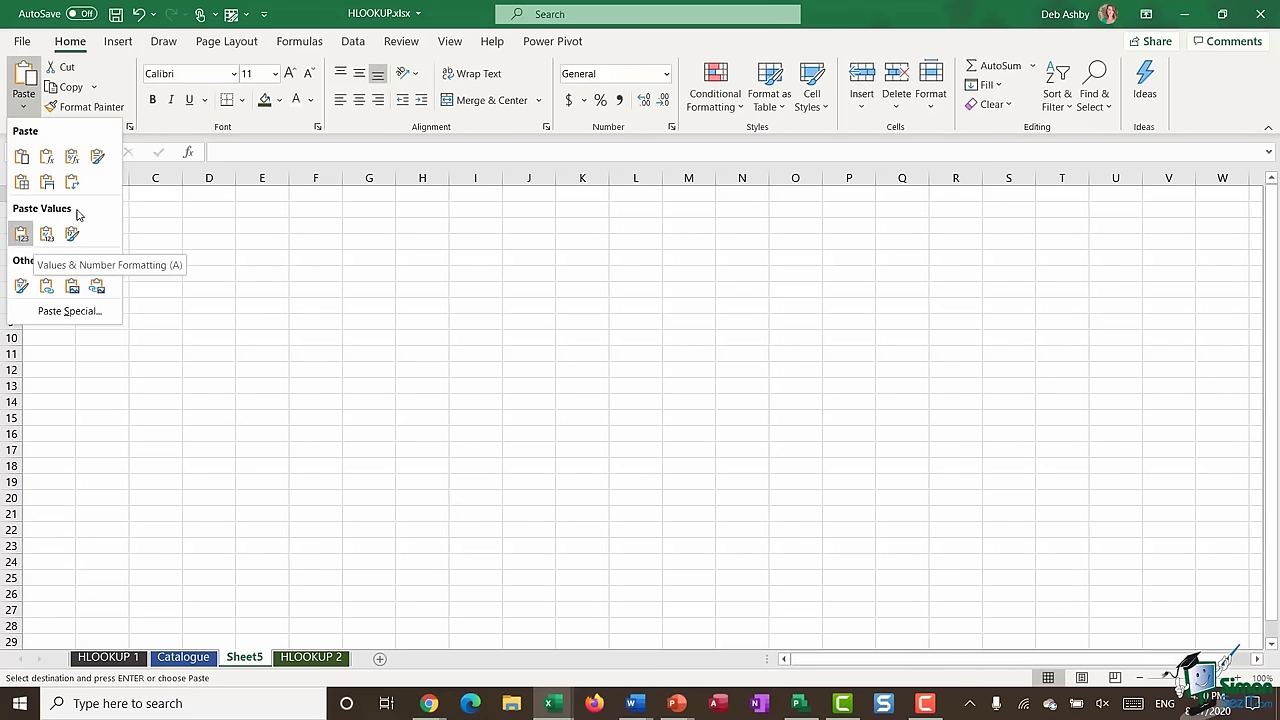
click(70, 311)
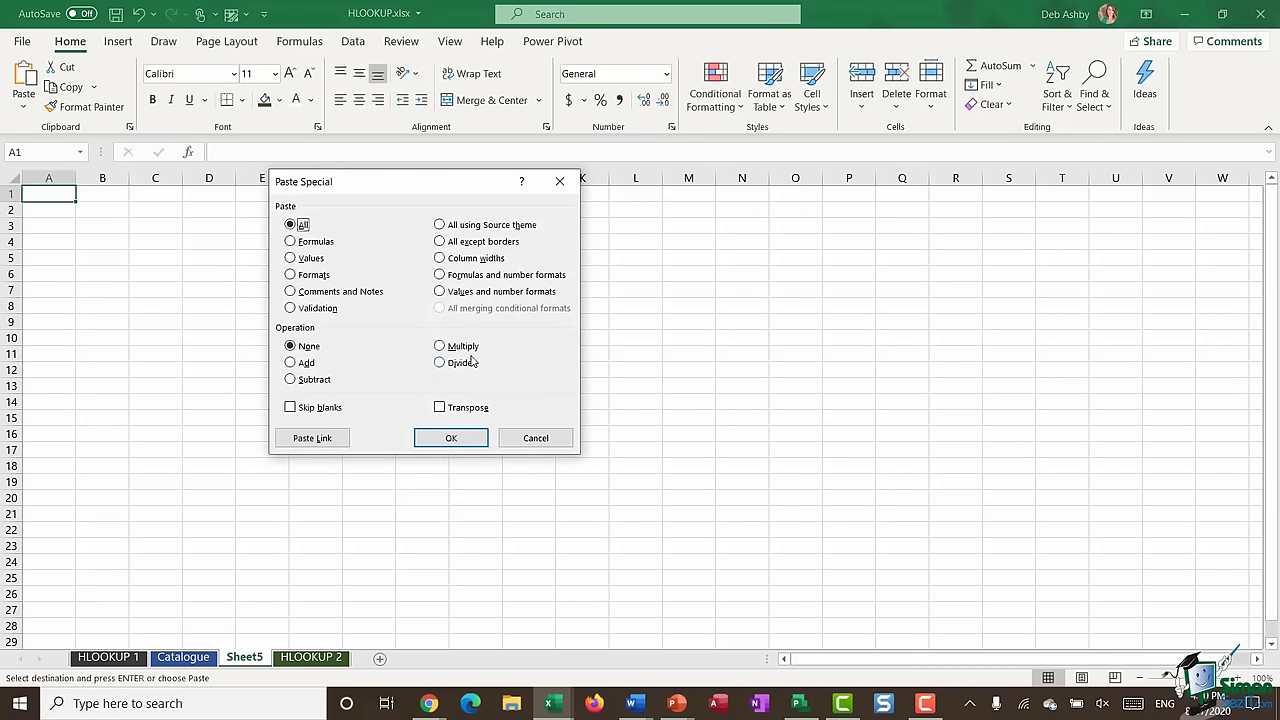
click(441, 408)
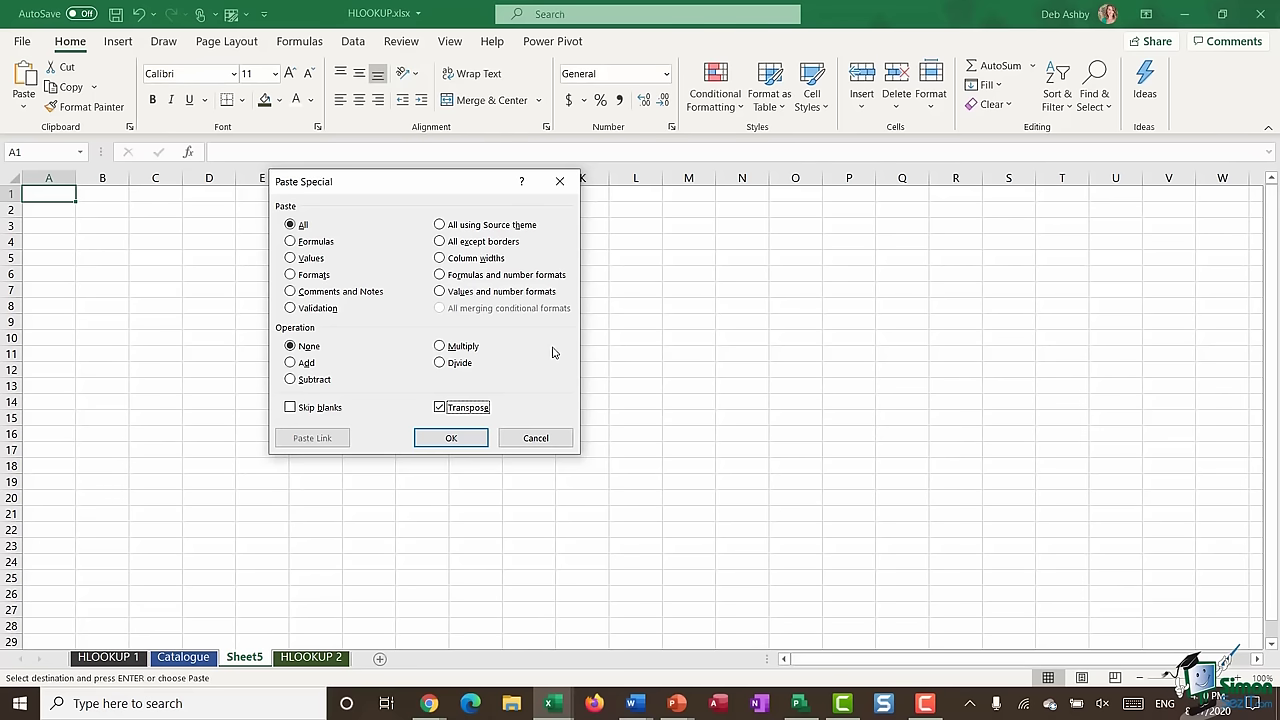
click(450, 440)
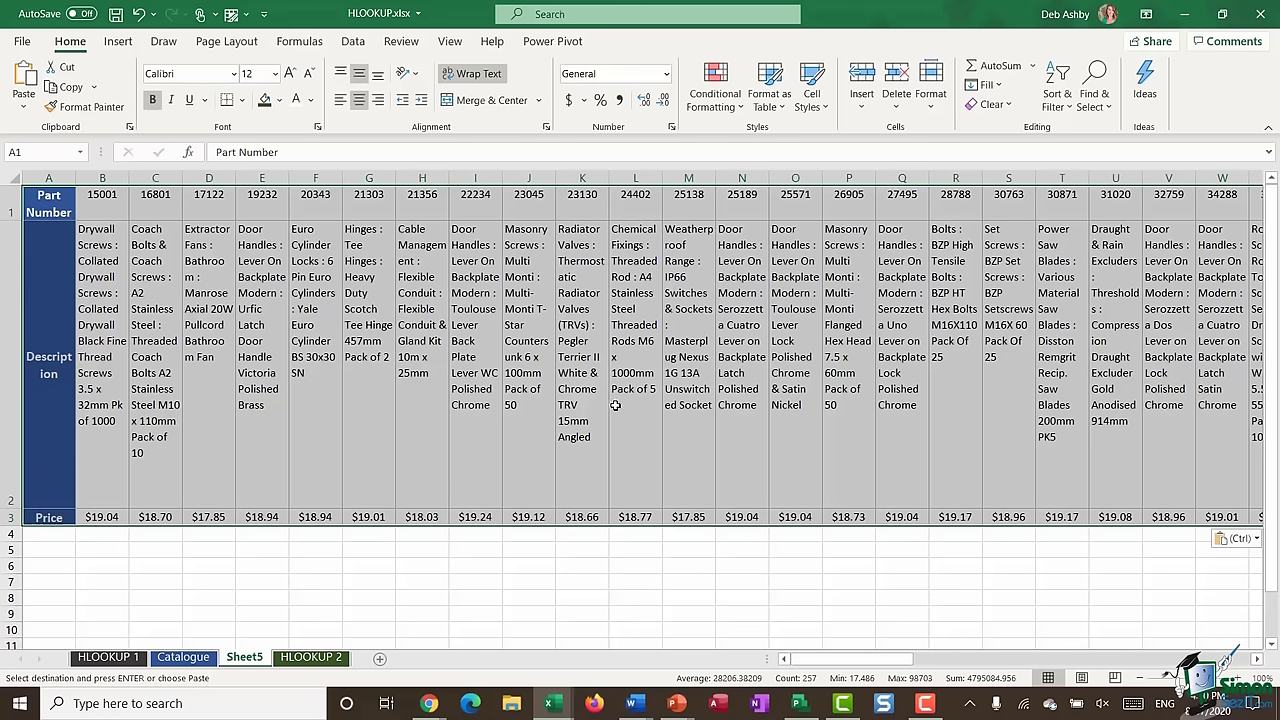
click(110, 658)
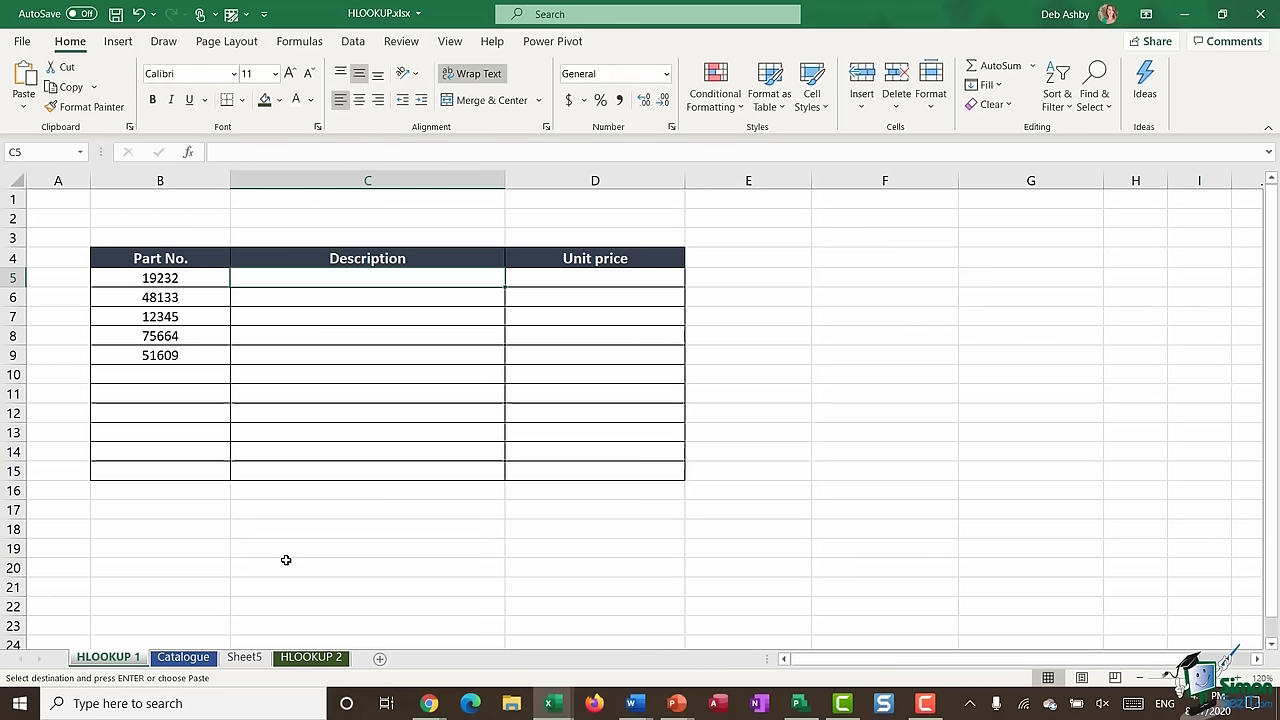
click(246, 657)
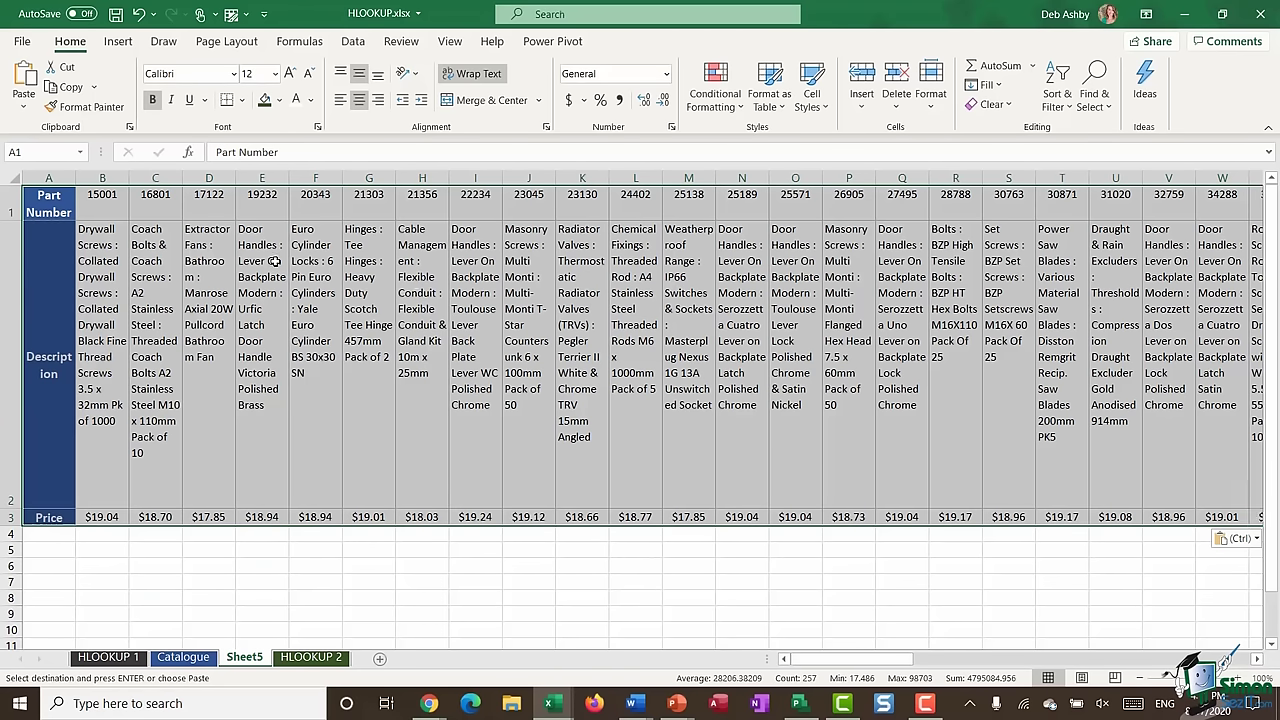
- Name the selected transposed range Parts1 in the Name Box, then return to HLOOKUP 1
click(74, 151)
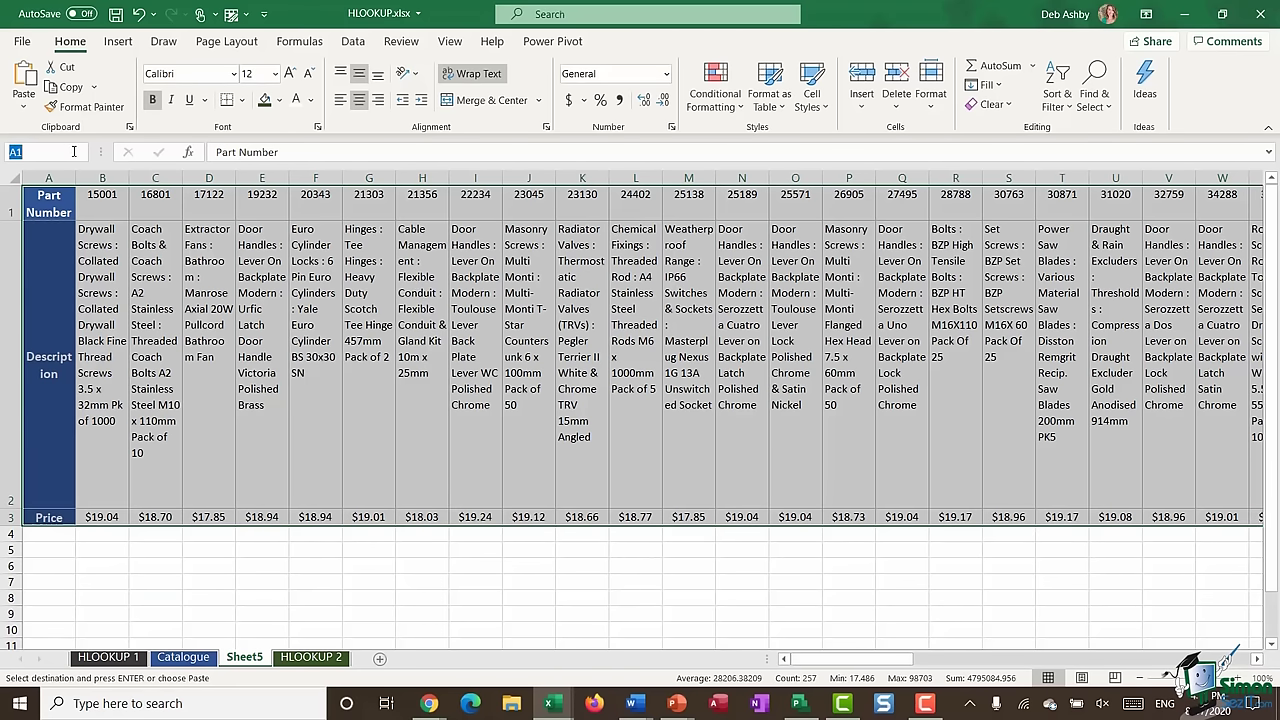
text(Parts1)
key(Return)
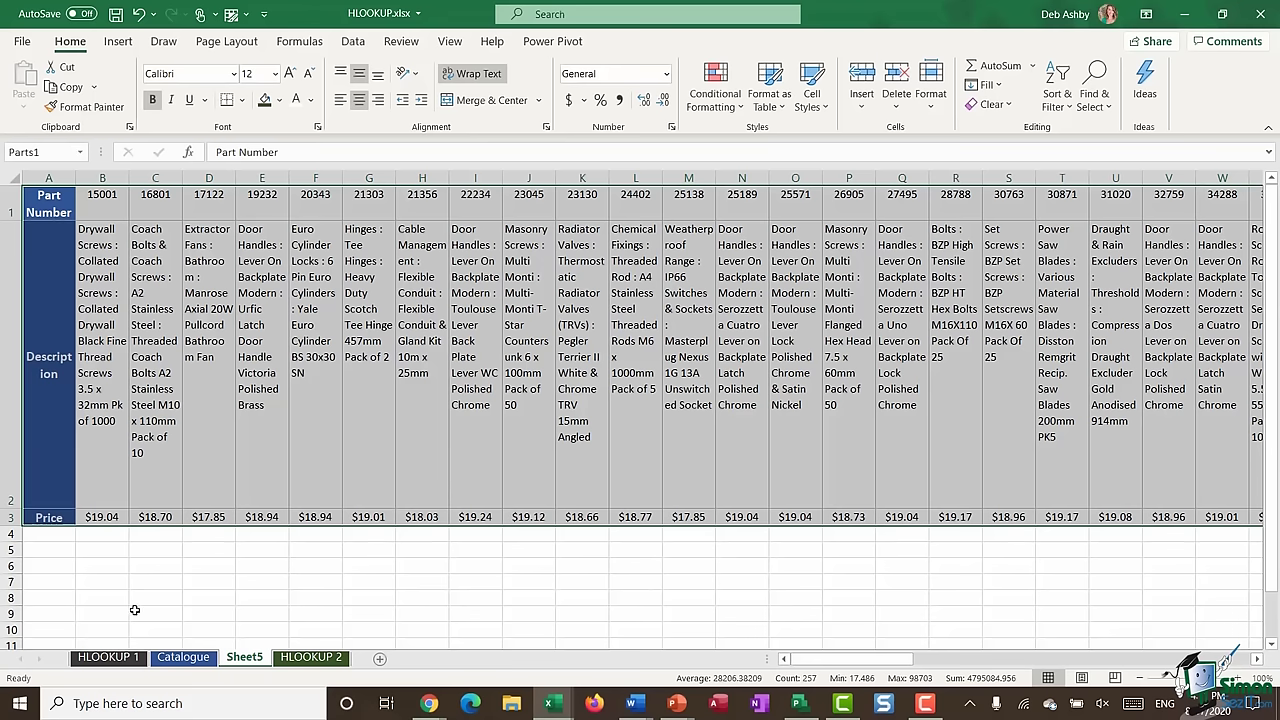
click(108, 657)
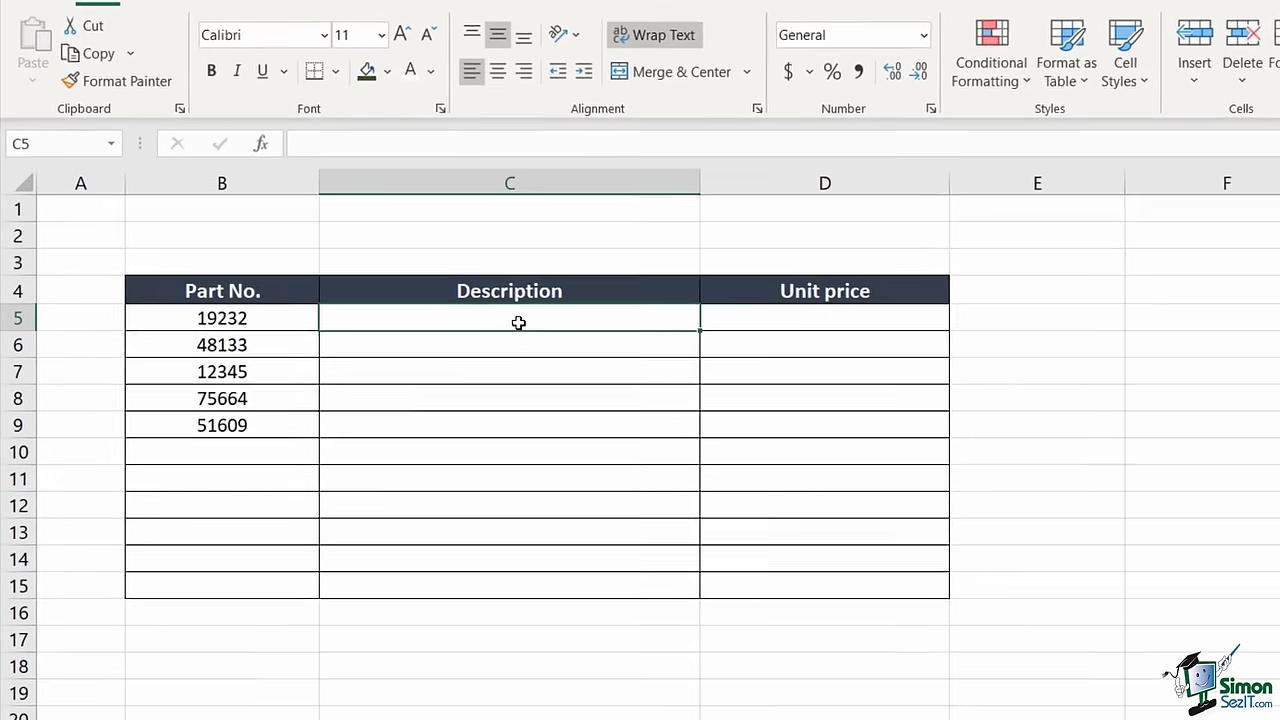
- Type =HLOOKUP(B5,Parts1,2,FALSE) into C5, accepting the suggested Parts1 name
text(=H)
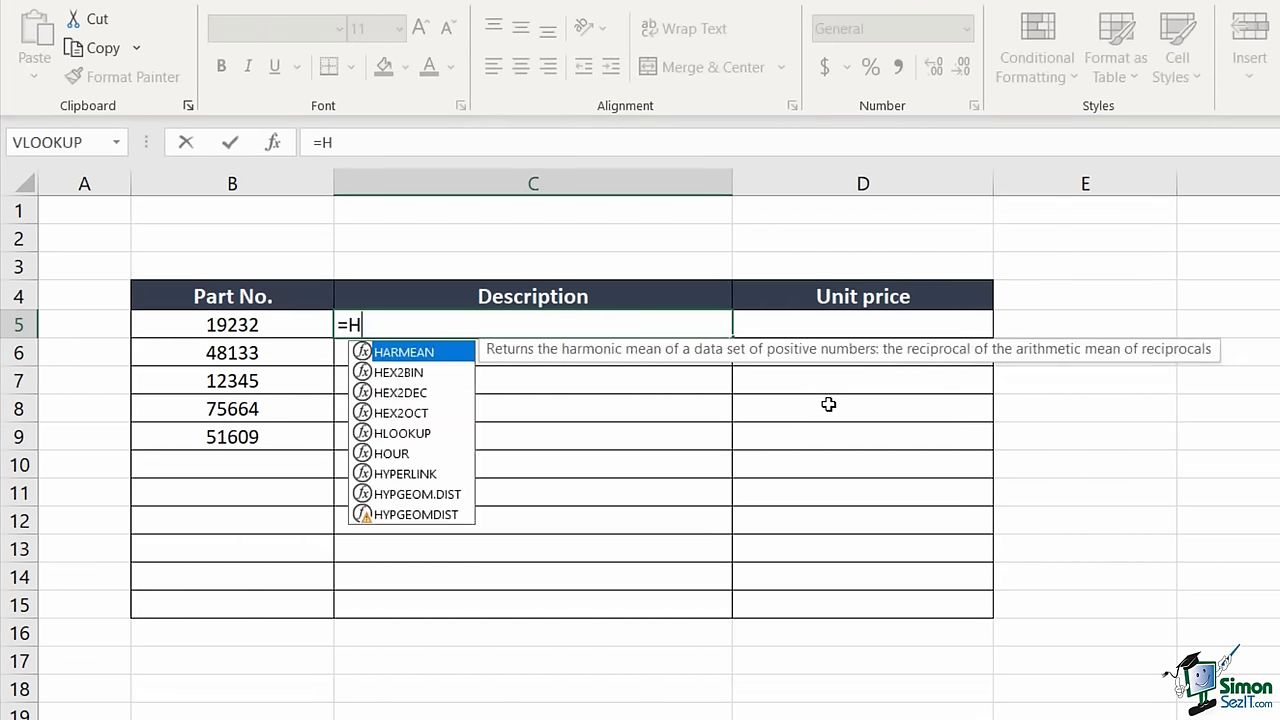
text(LOOKUP()
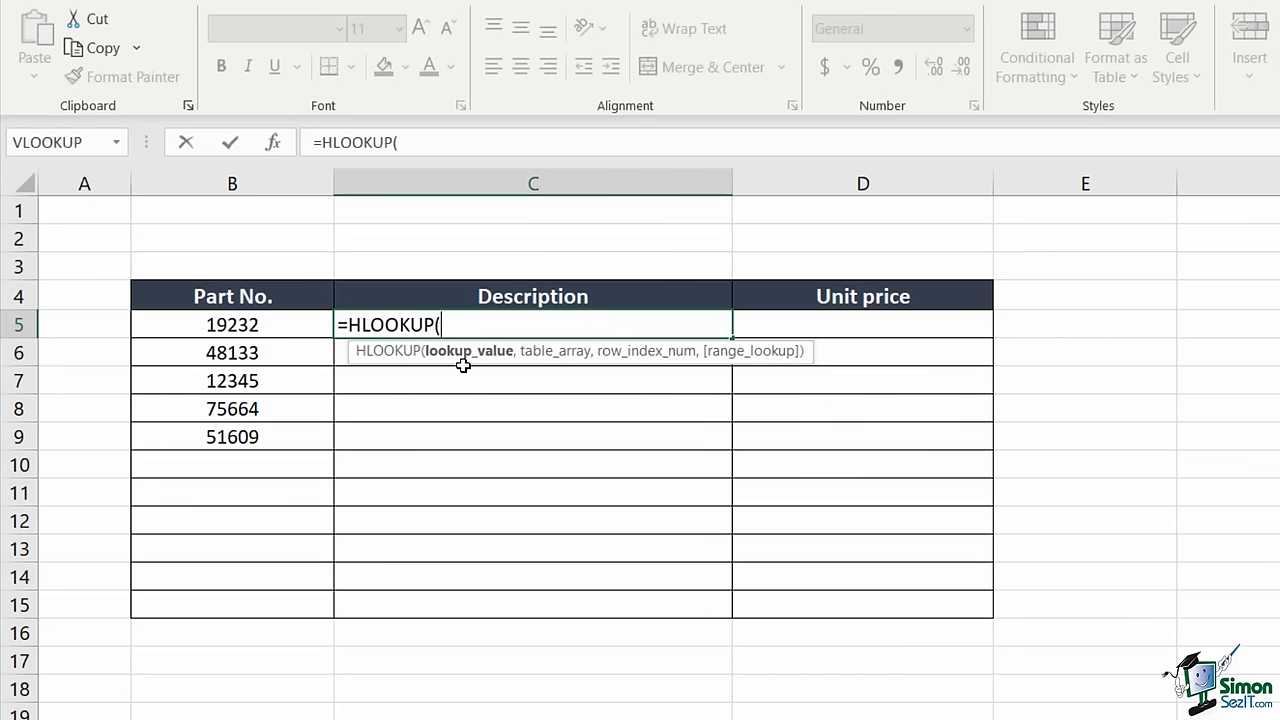
click(196, 315)
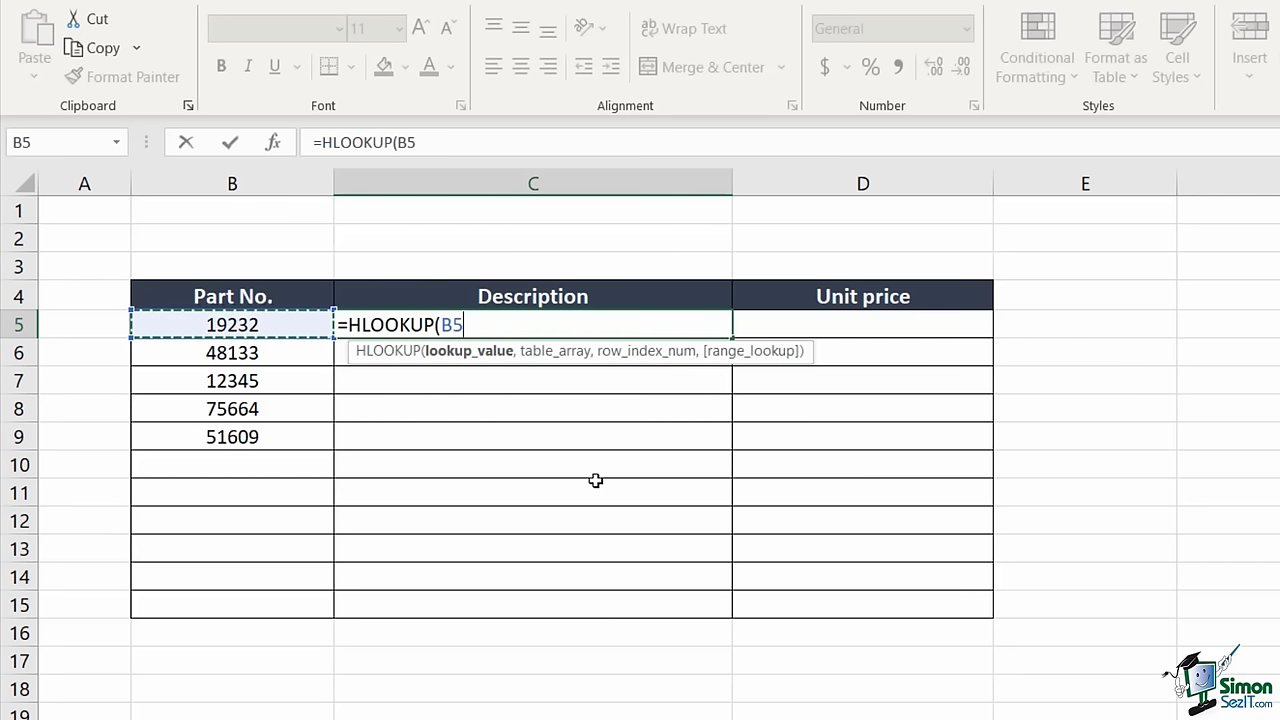
text(,)
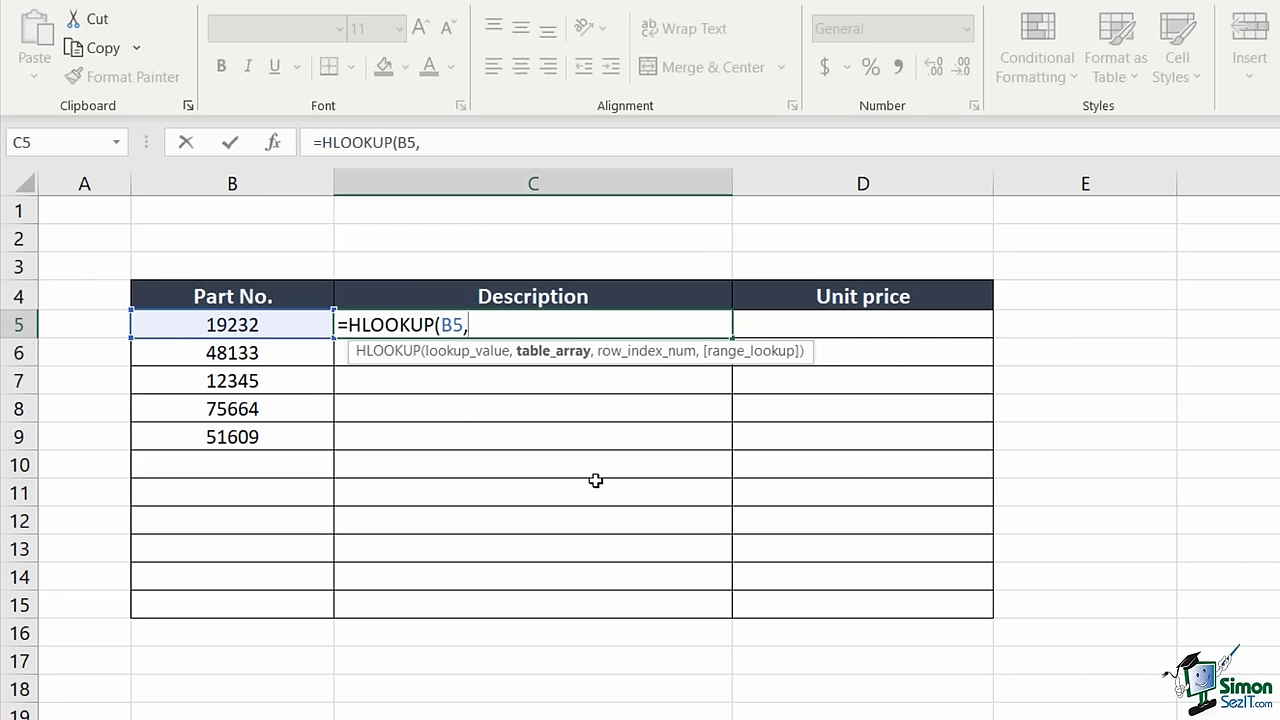
text(Parts)
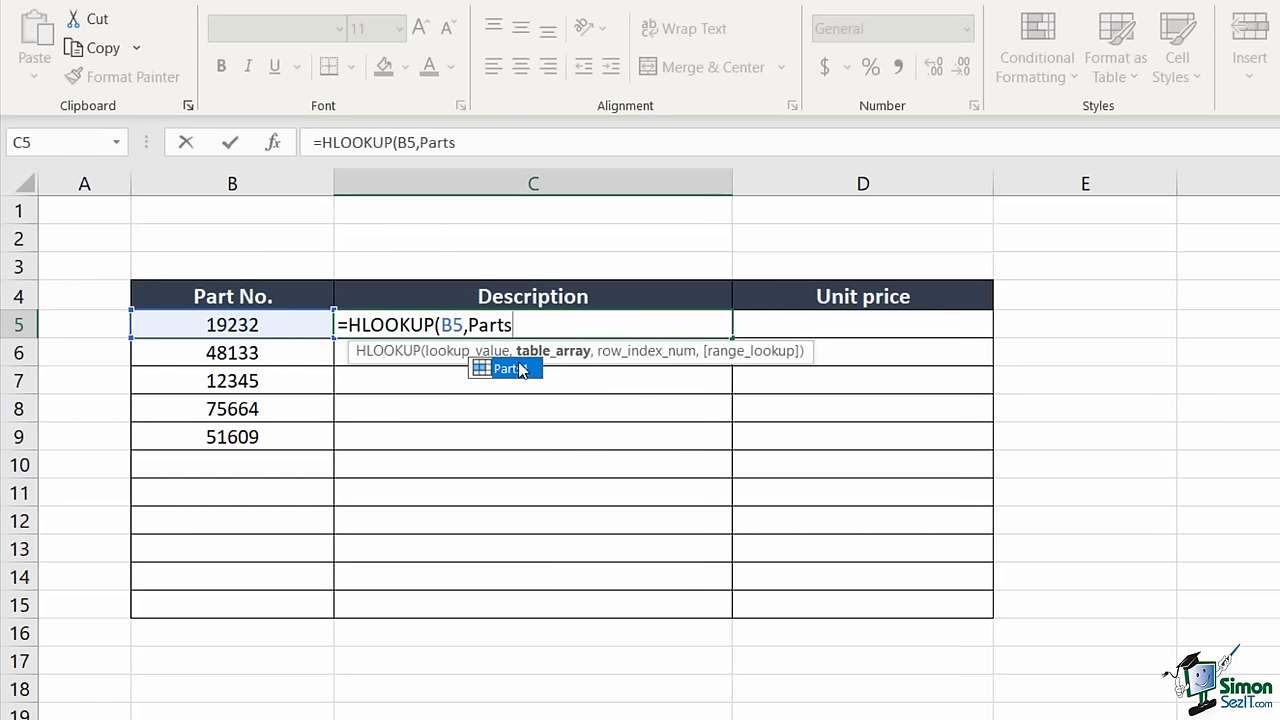
key(Tab)
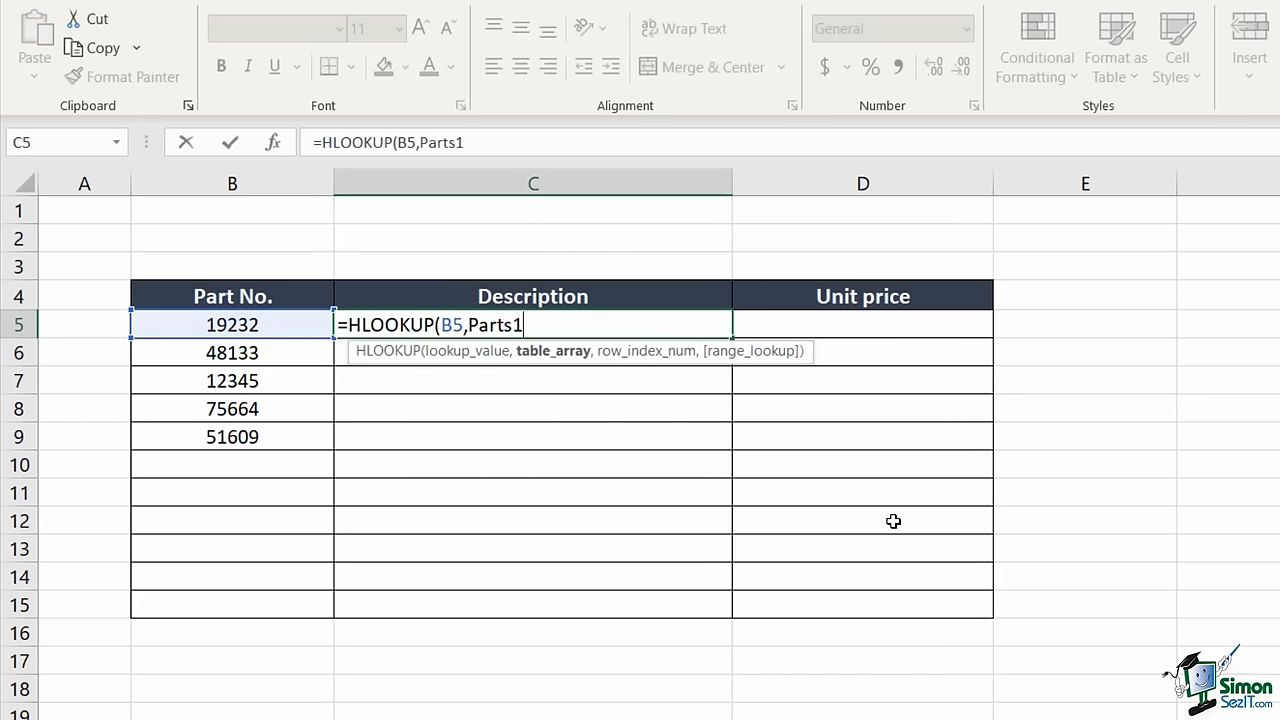
text(,)
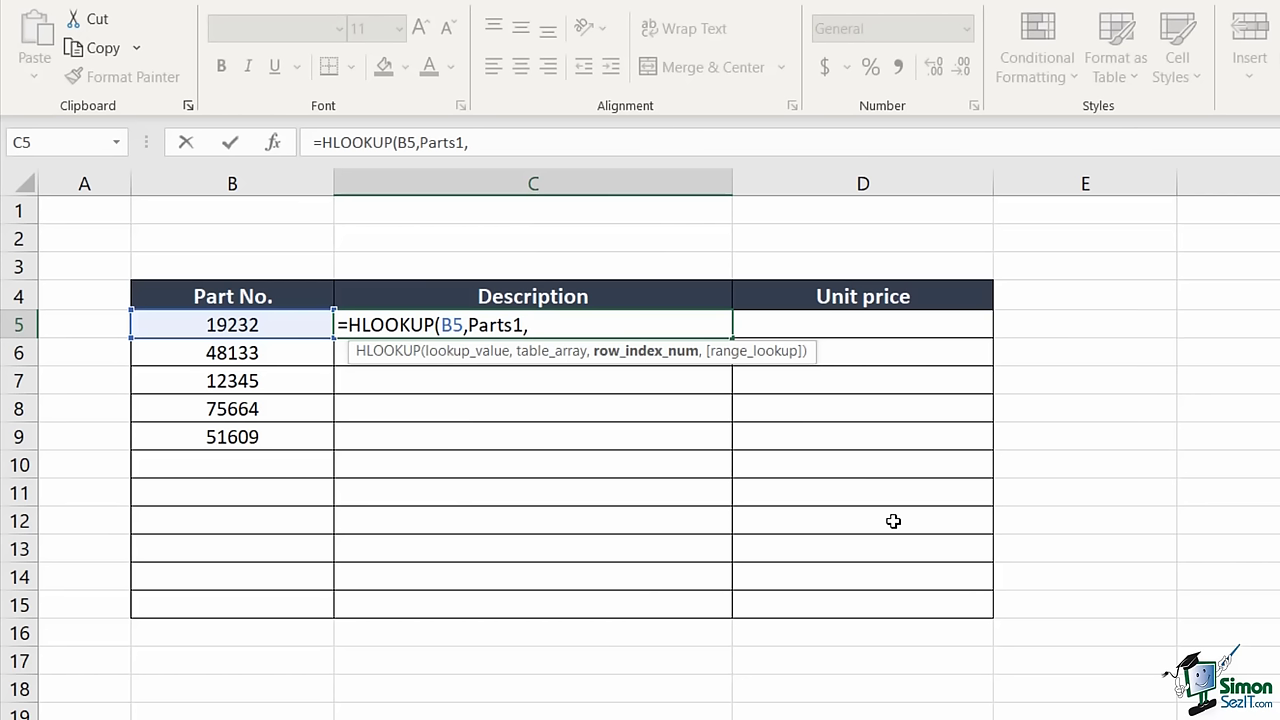
text(2,)
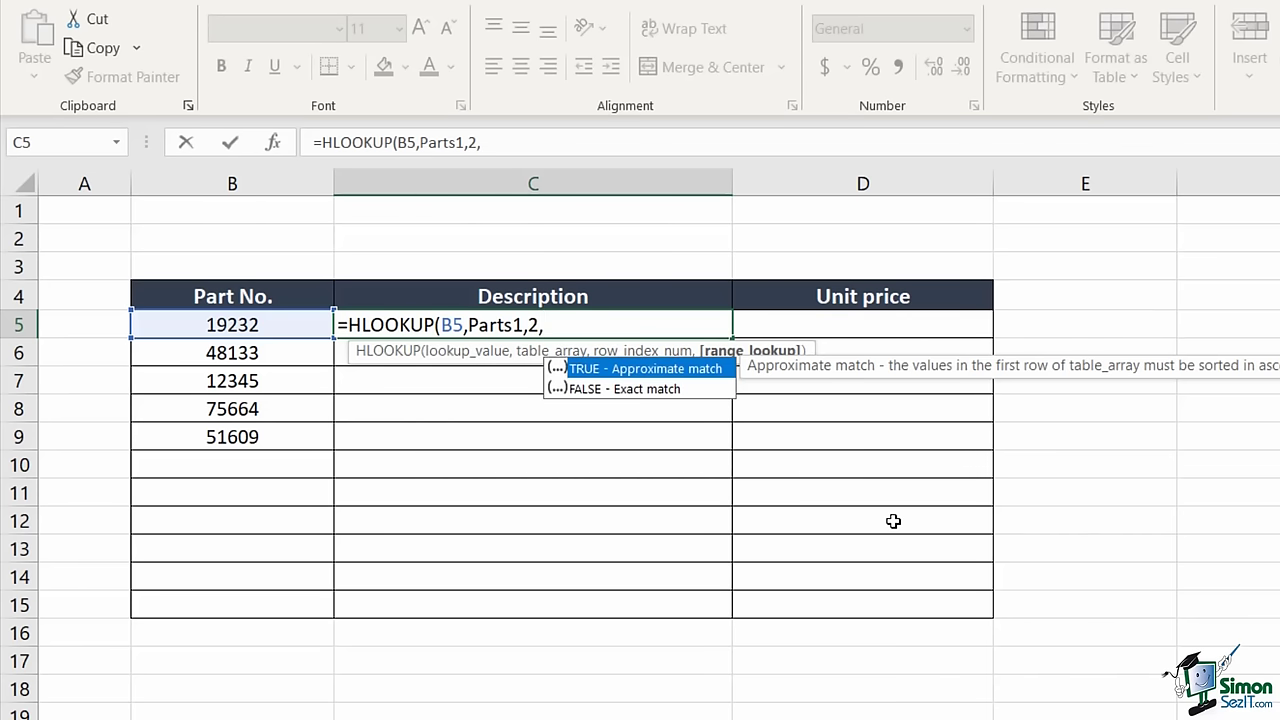
text(FALSE))
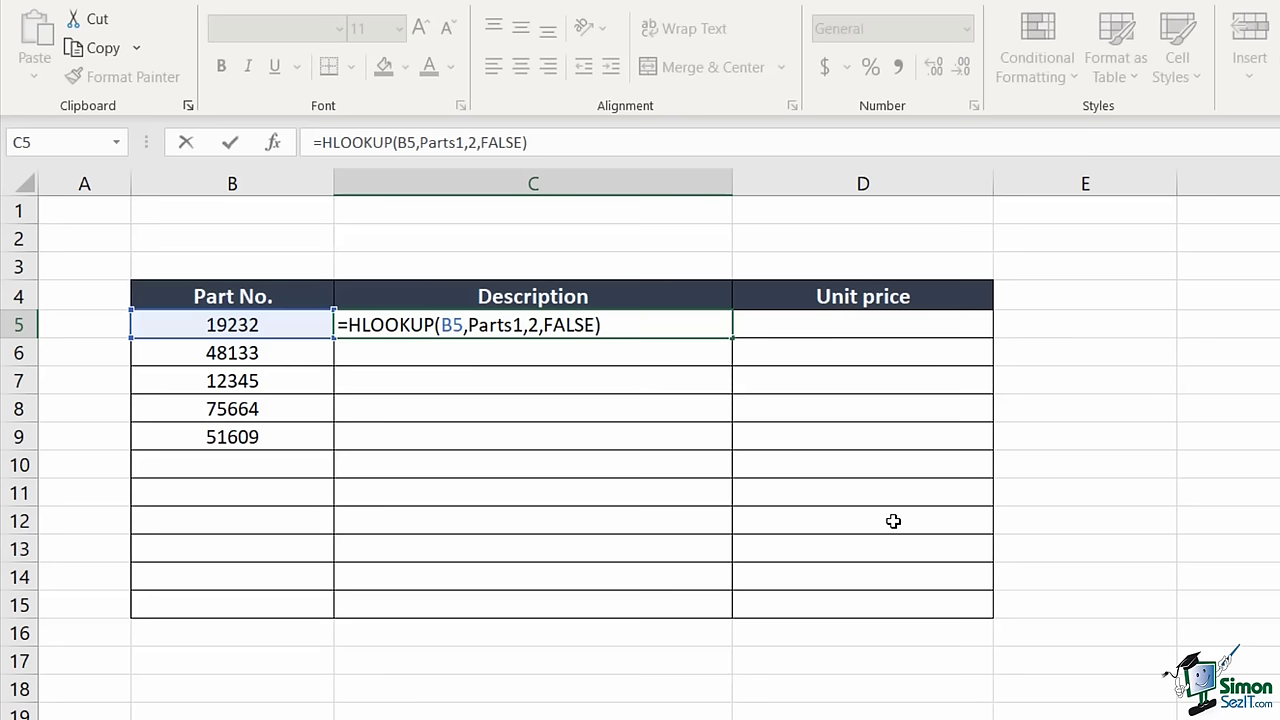
- Commit C5's formula, fill it down to C9, and inspect part 12345's #N/A result in C7
key(Return)
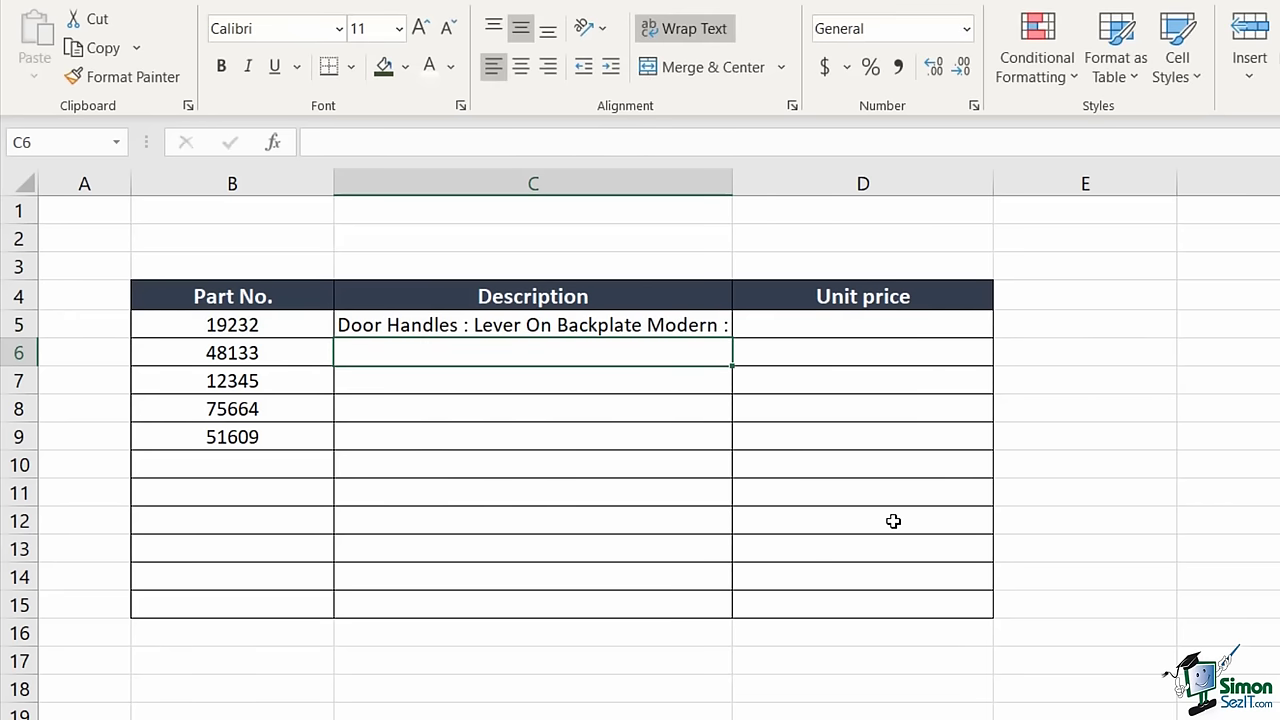
click(633, 325)
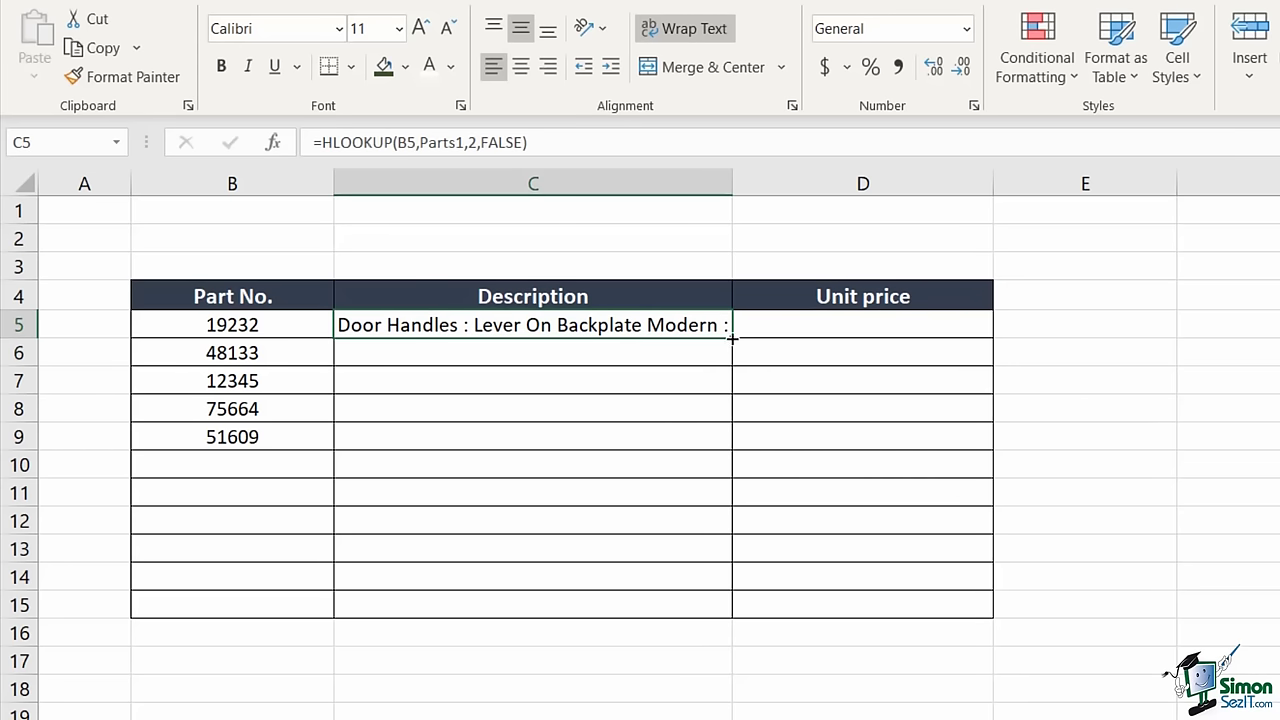
double_click(732, 339)
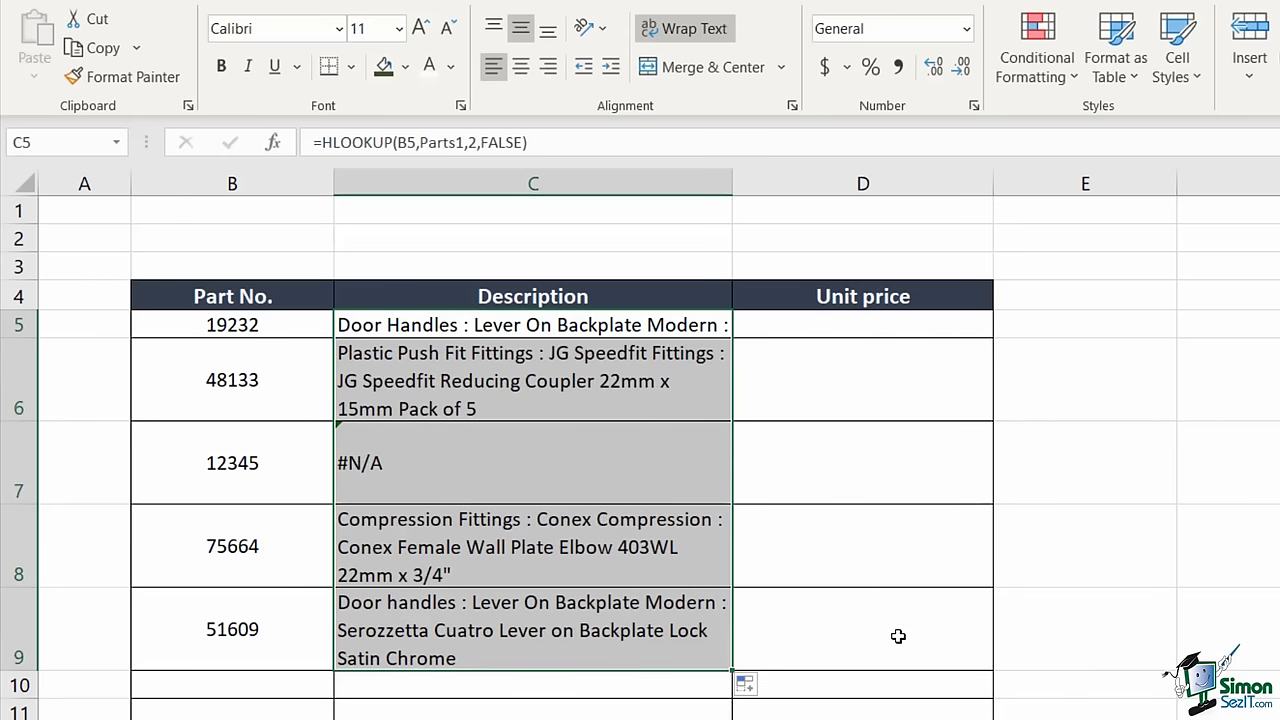
click(220, 468)
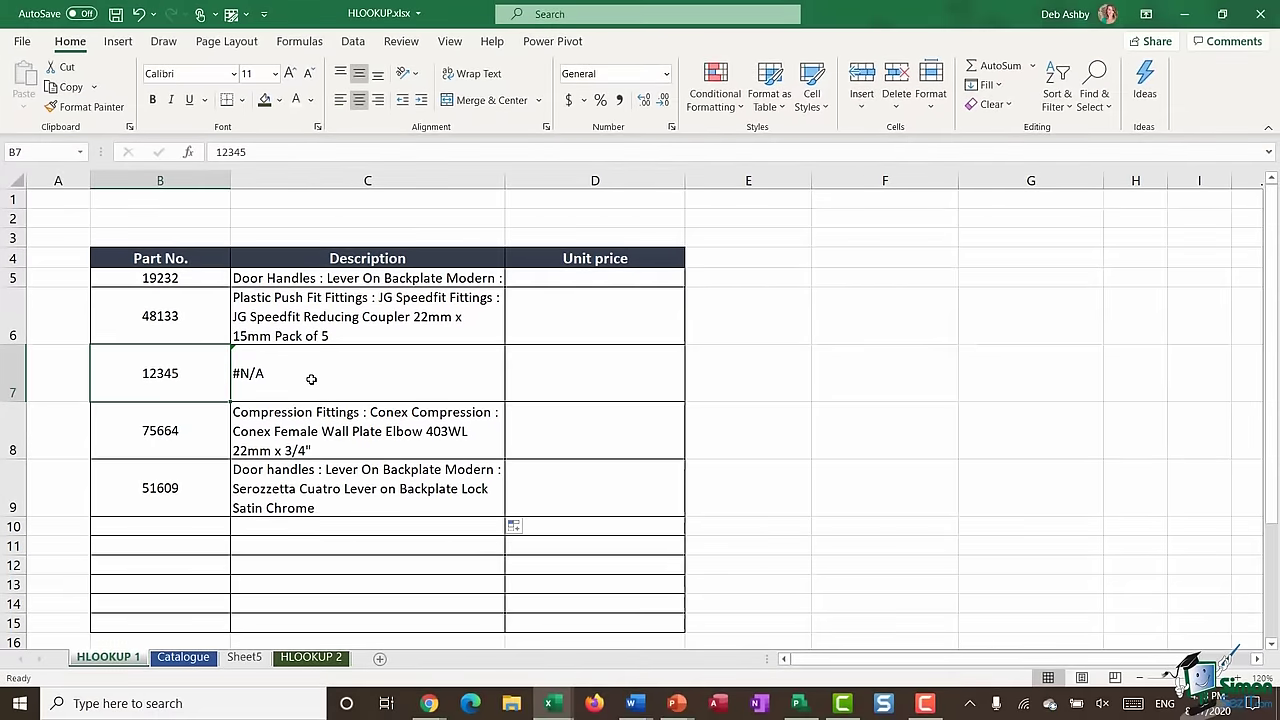
click(644, 491)
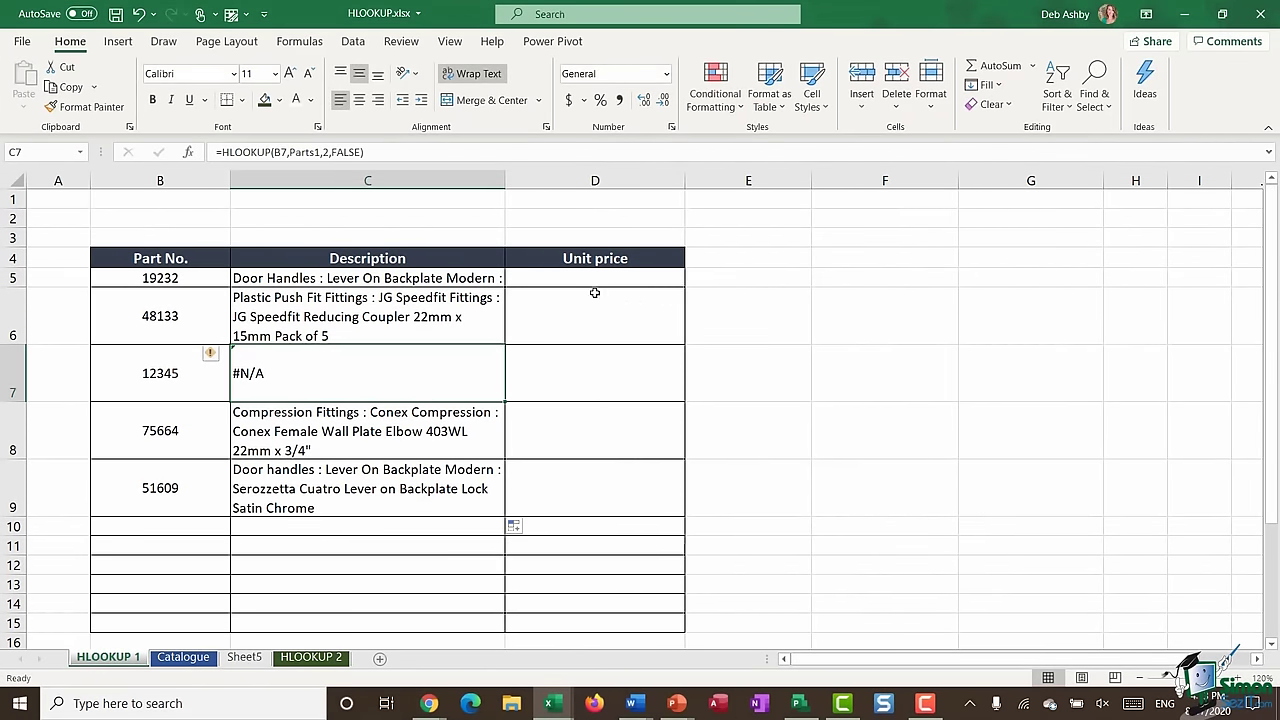
click(593, 281)
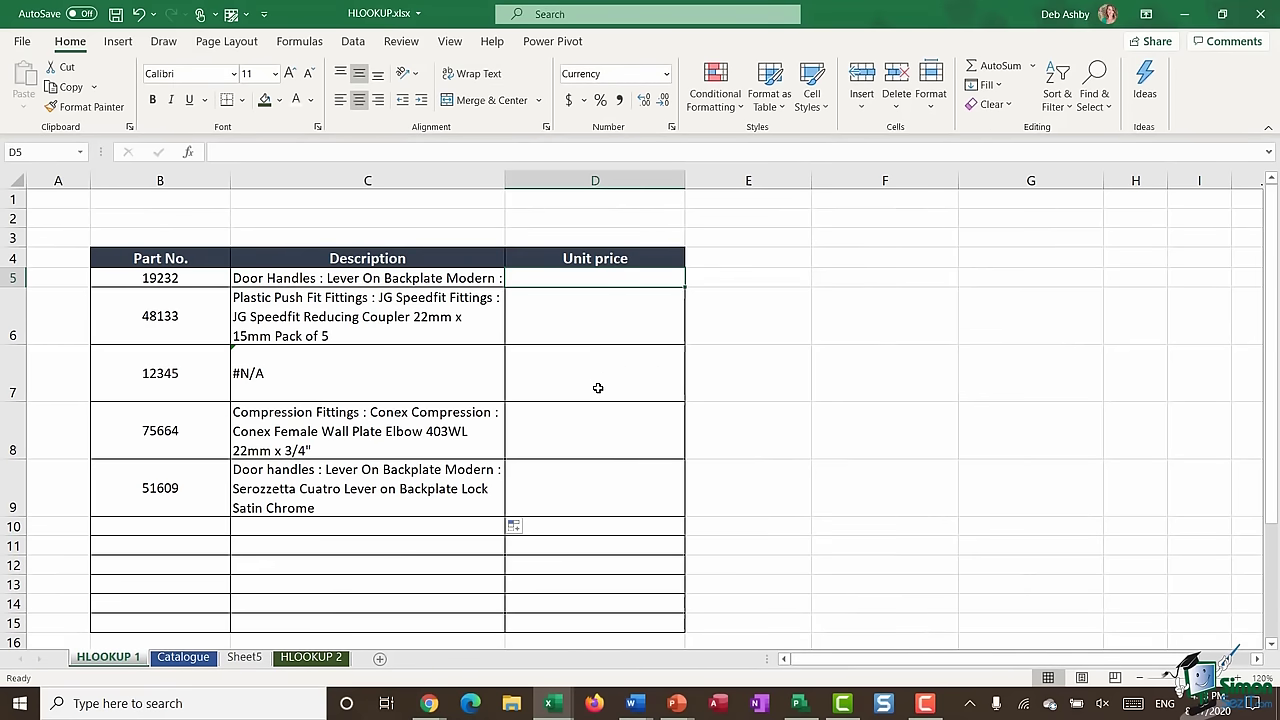
- Convert Sheet5's transposed rows 1–3 into a table with My table has headers unticked
click(186, 657)
click(244, 657)
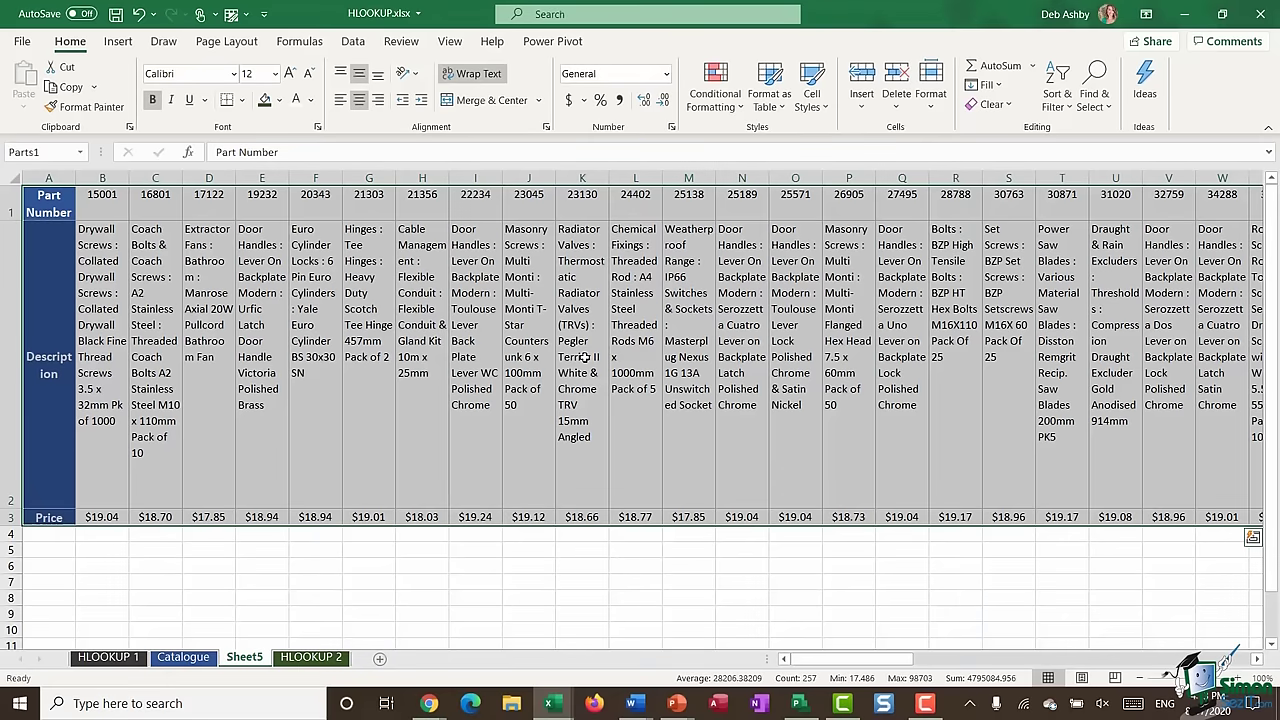
drag(840, 659, 812, 665)
key(ctrl+t)
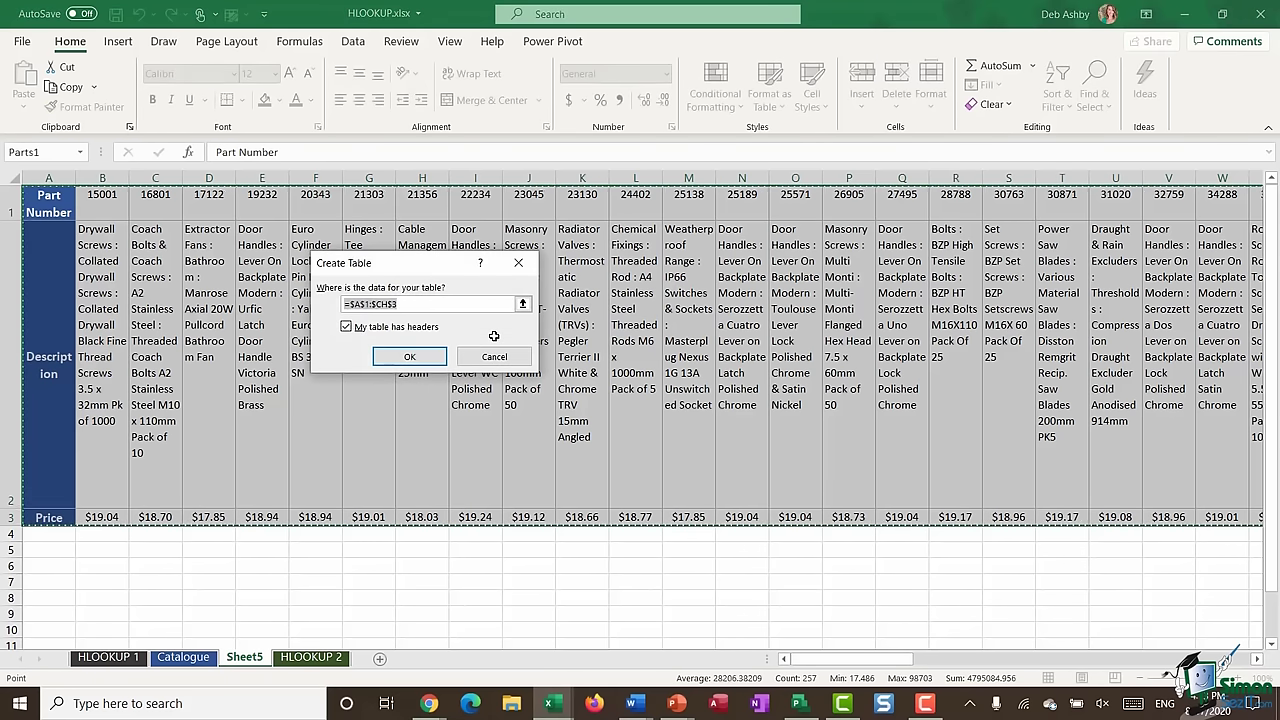
drag(409, 263, 670, 247)
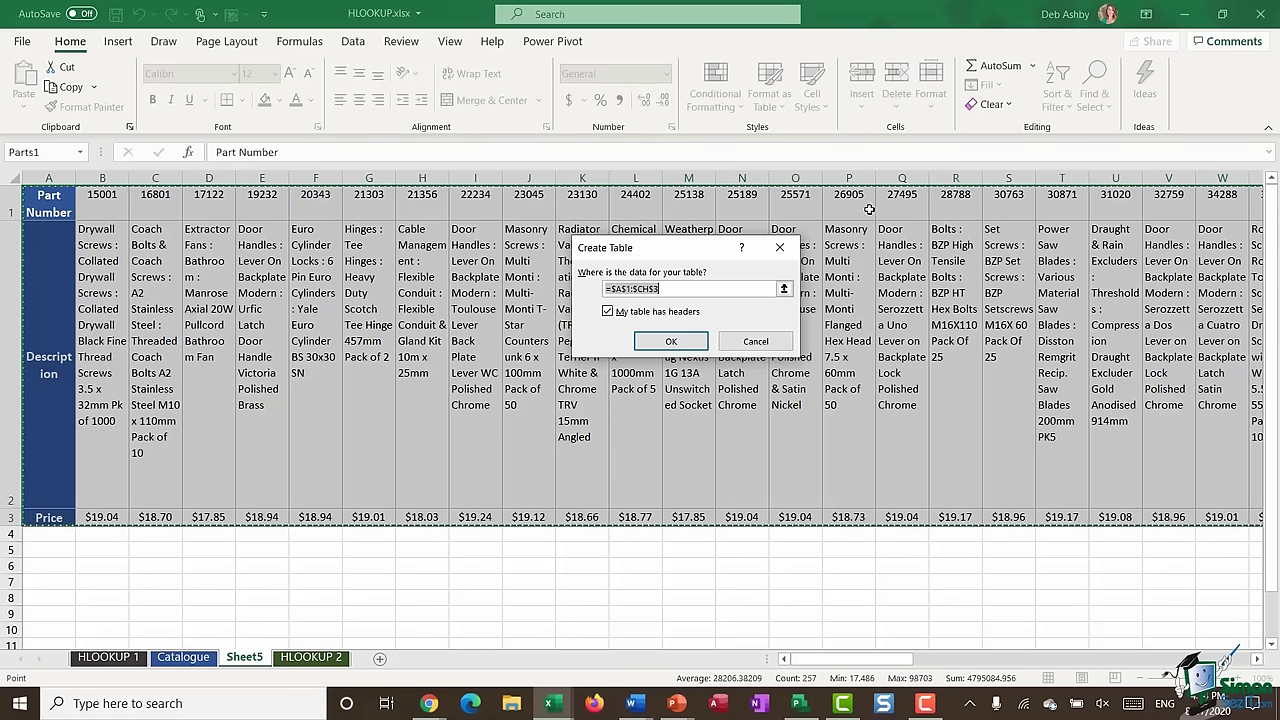
click(608, 312)
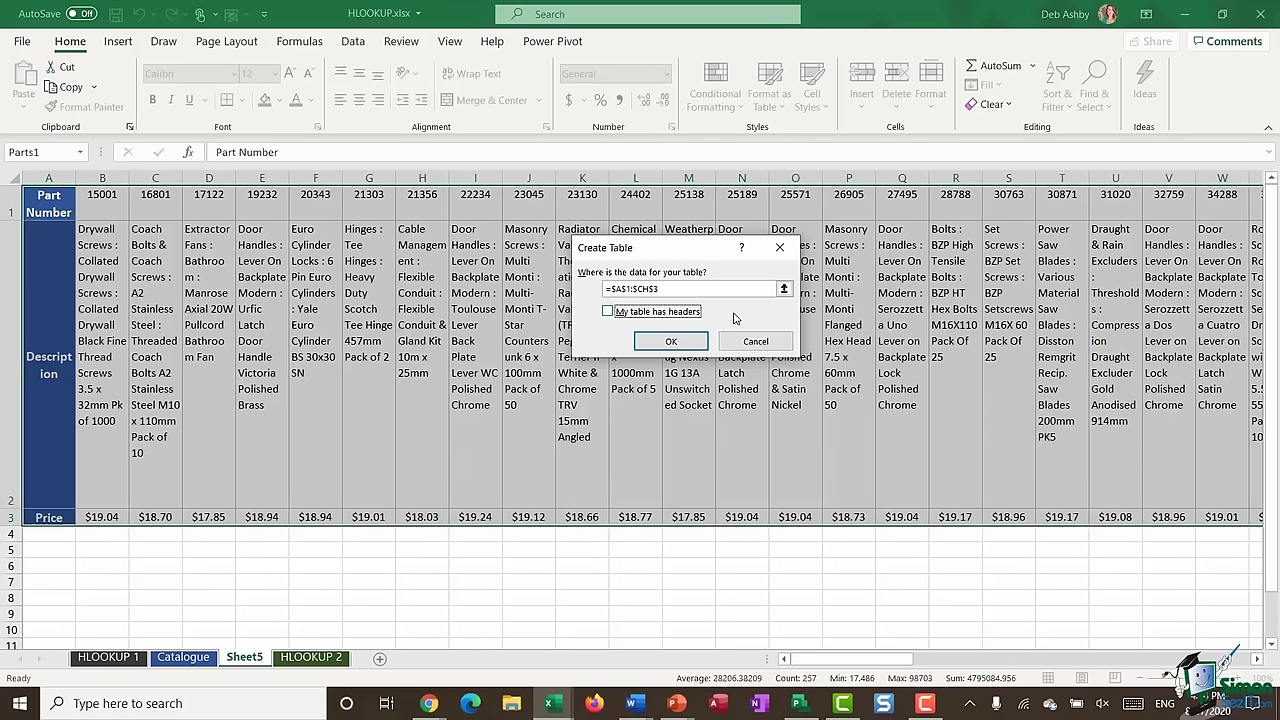
click(671, 342)
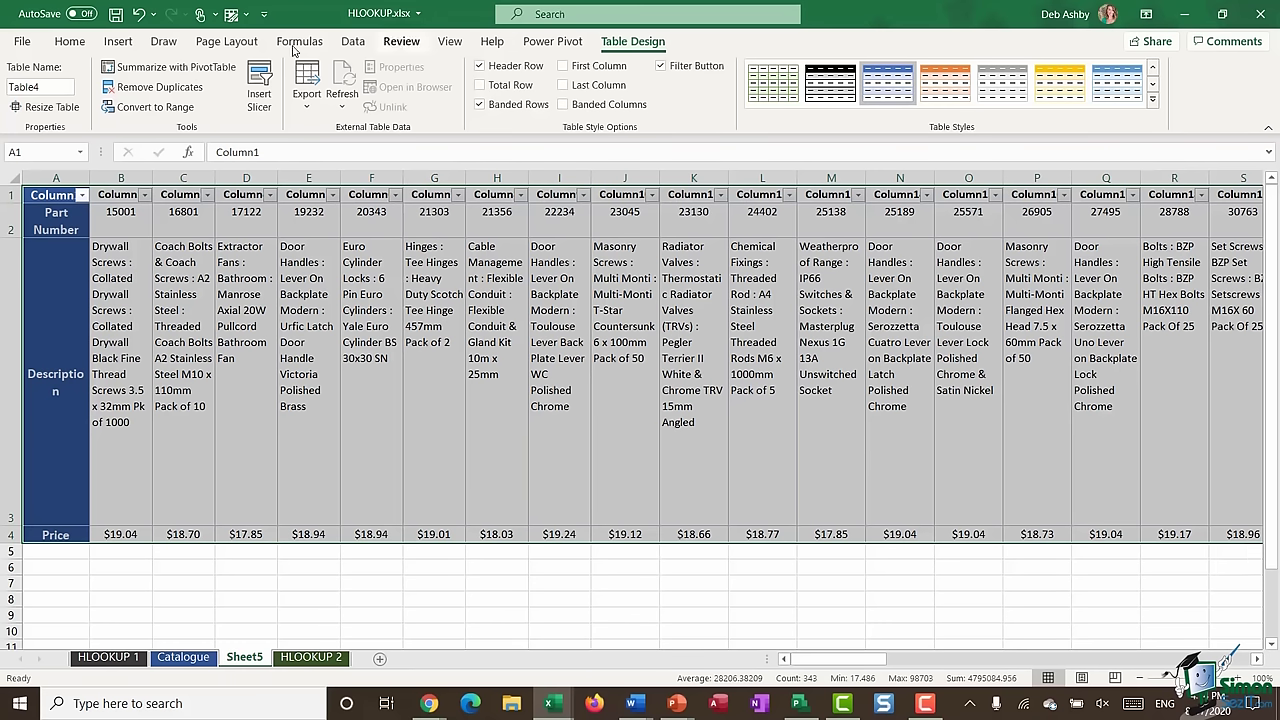
- Rename the new table Parts2 in Table Design
click(51, 88)
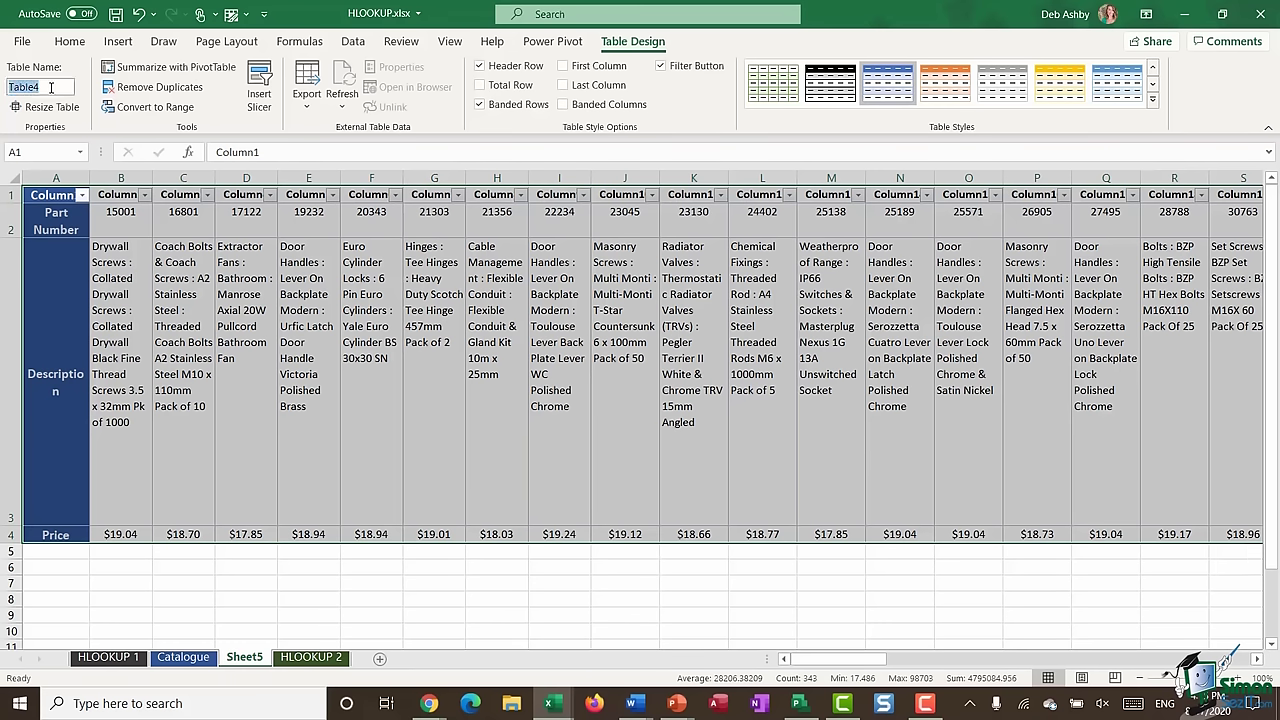
text(Parts2)
key(Return)
- In D5 on HLOOKUP 1, find HLOOKUP through the Insert Function search and open its arguments
click(104, 660)
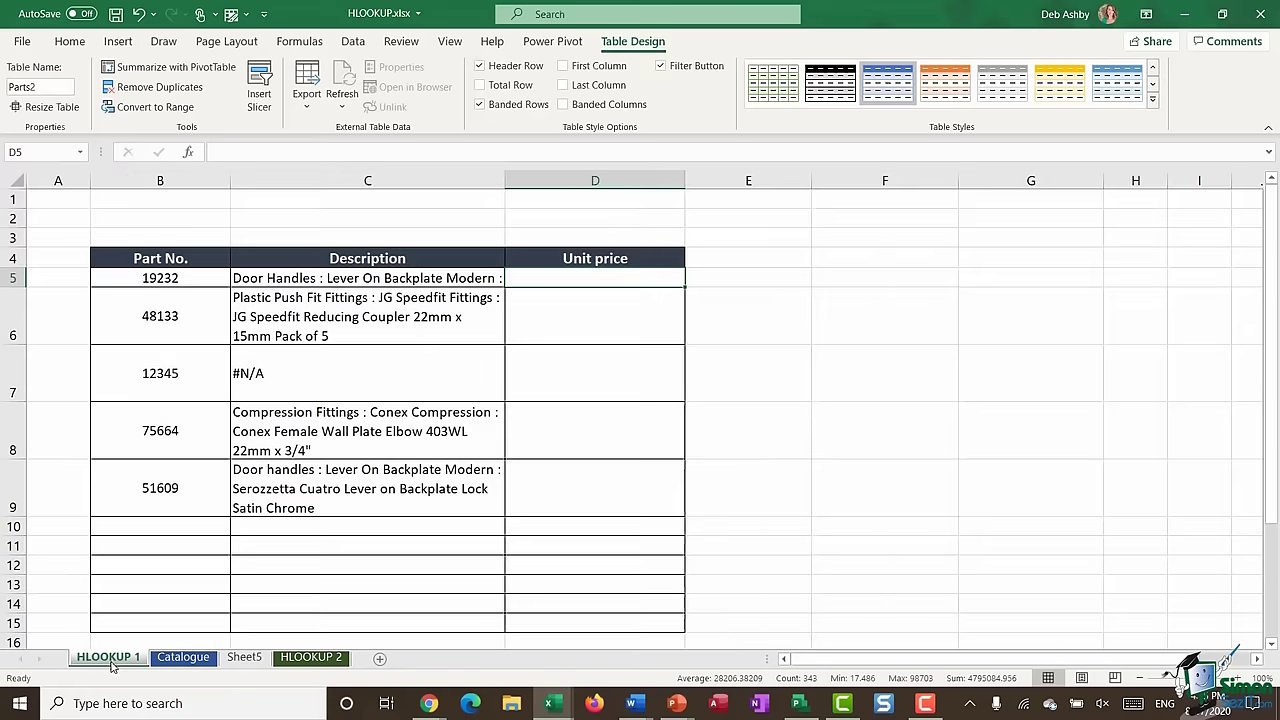
double_click(563, 278)
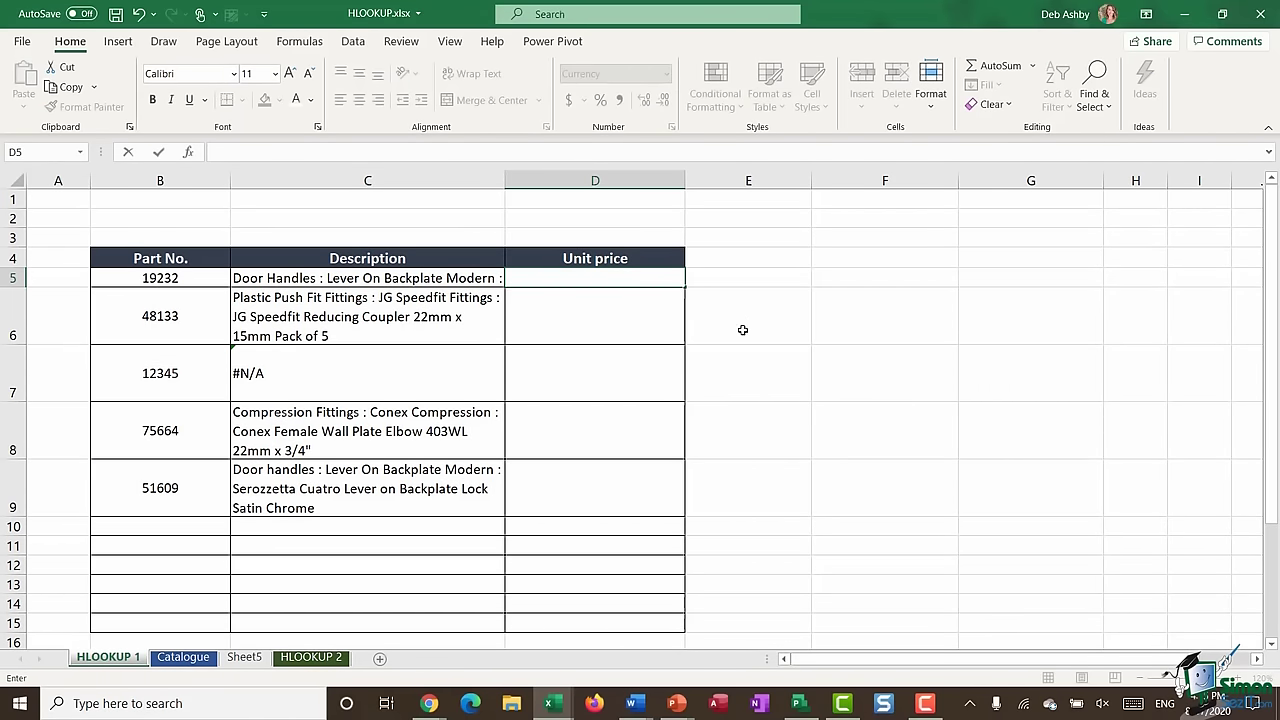
click(188, 153)
drag(678, 170, 822, 165)
text(LOOKUP)
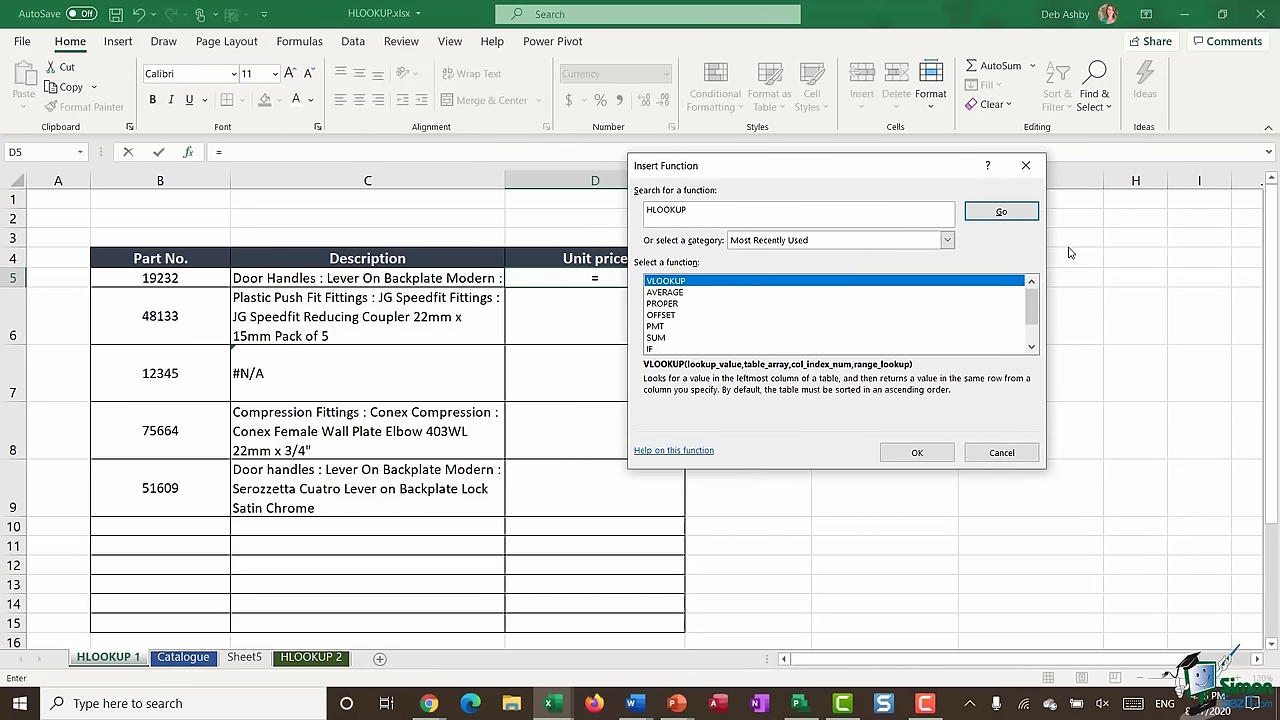
click(1000, 213)
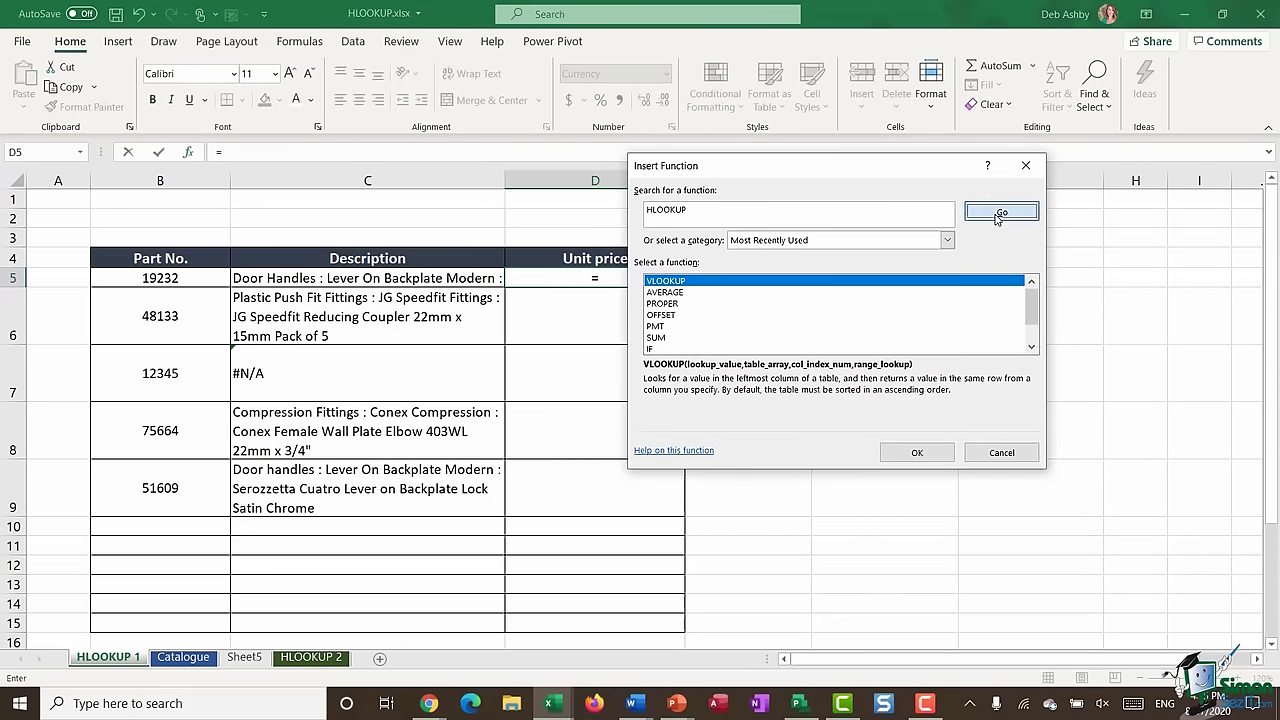
double_click(688, 283)
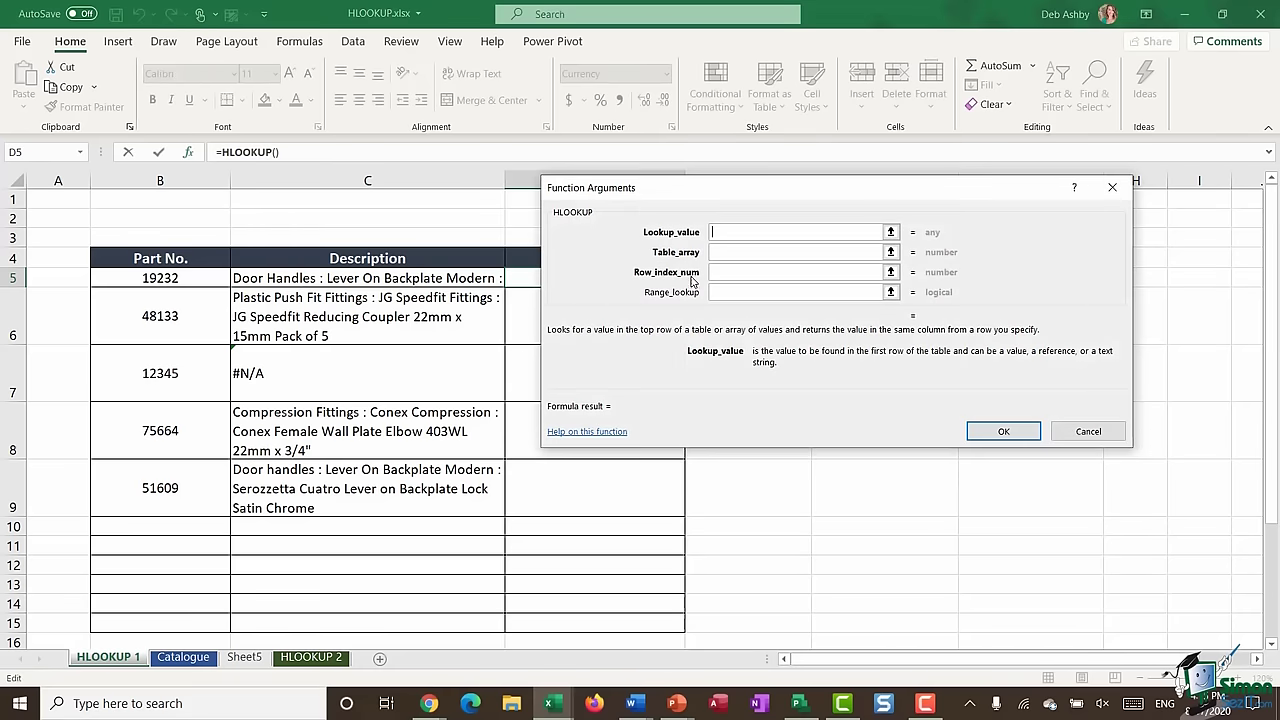
drag(716, 183, 858, 199)
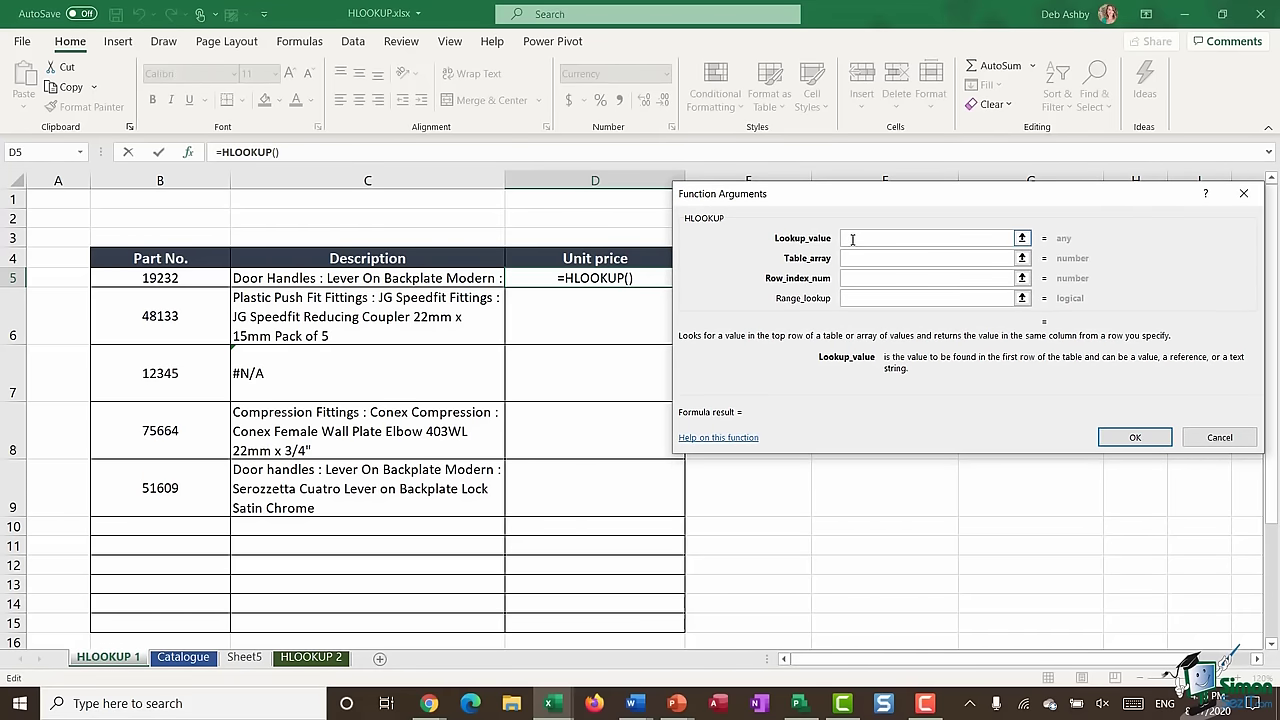
- Enter HLOOKUP arguments B5, Parts2, 3 and FALSE, giving part 19232's price $18.94
click(178, 280)
click(848, 257)
click(848, 257)
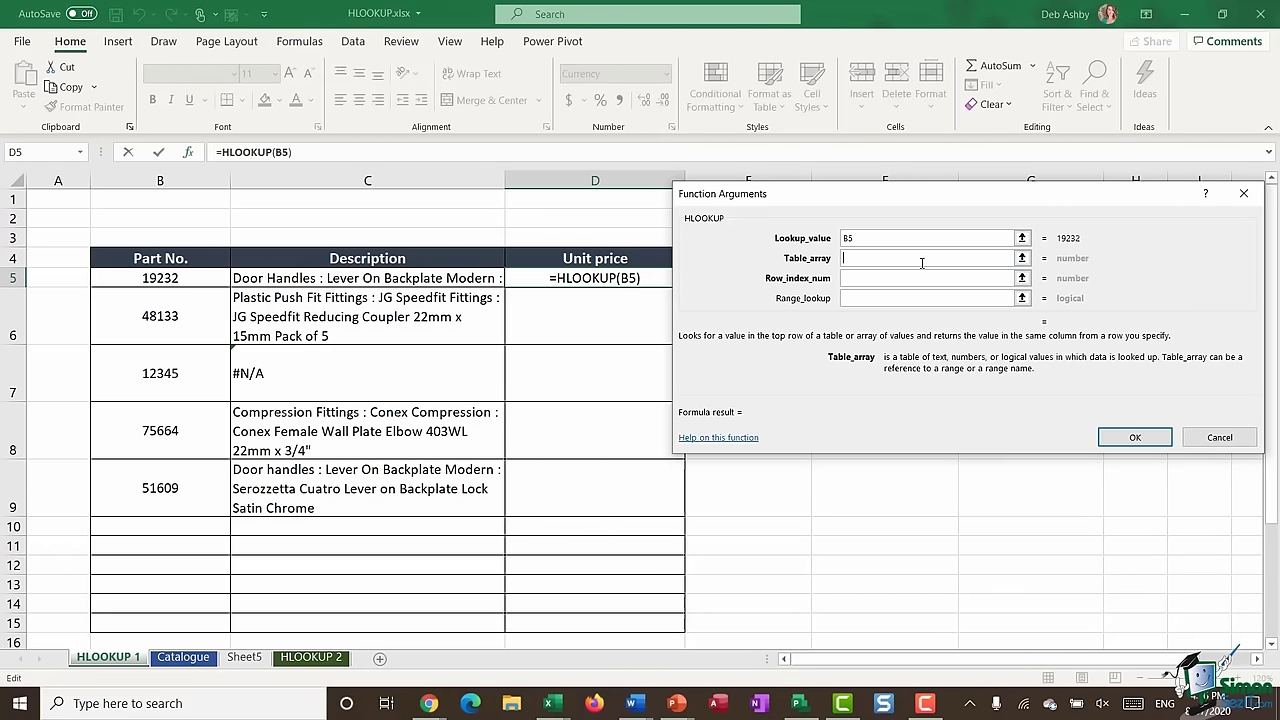
text(Pa)
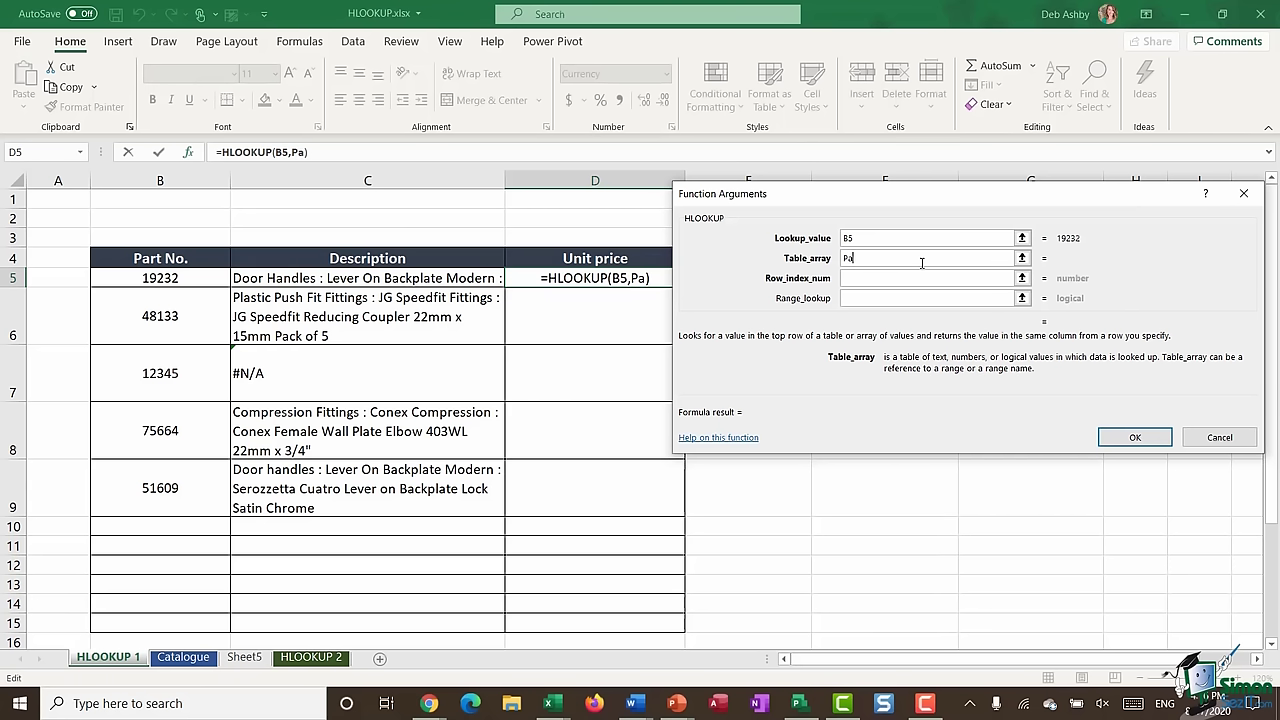
text(rts2)
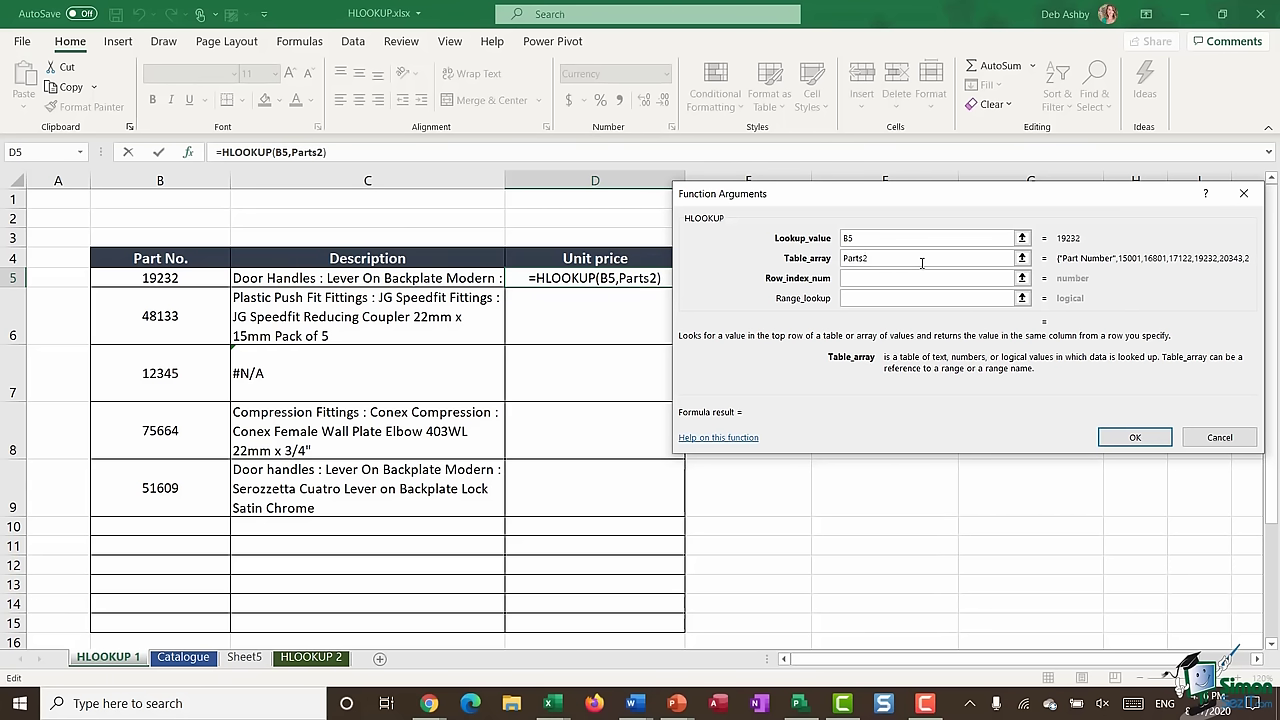
click(853, 280)
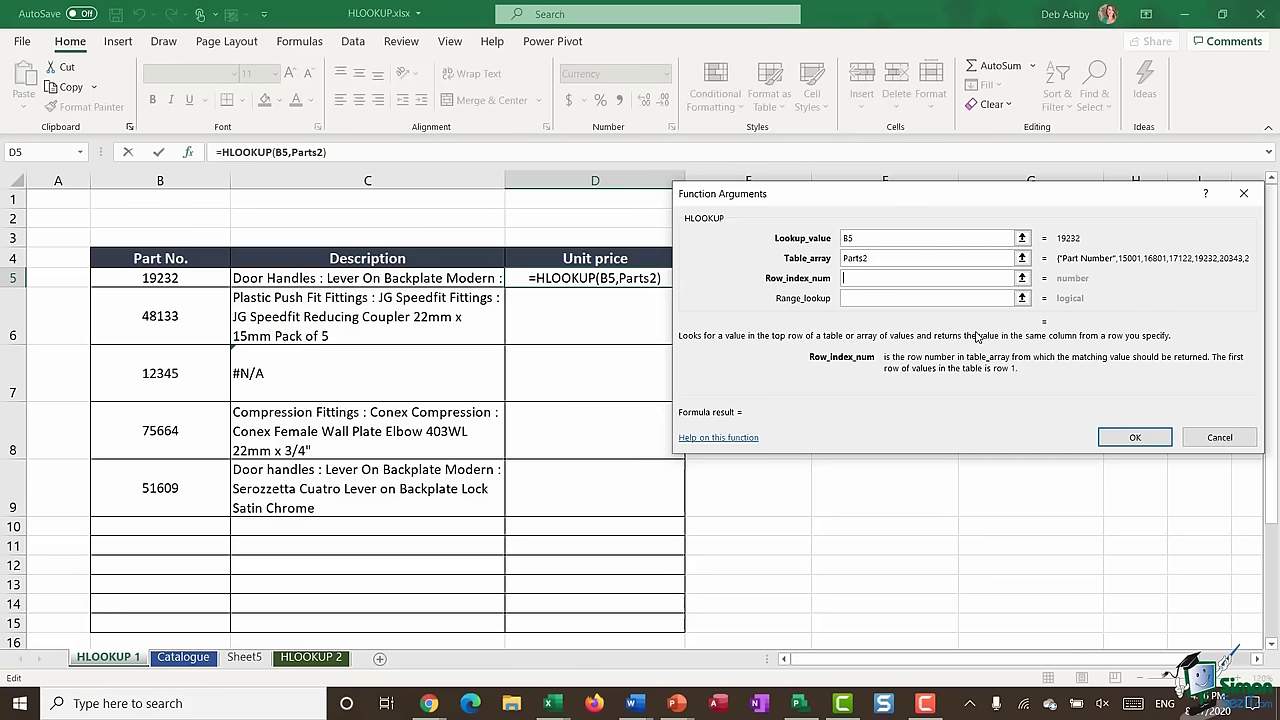
text(3)
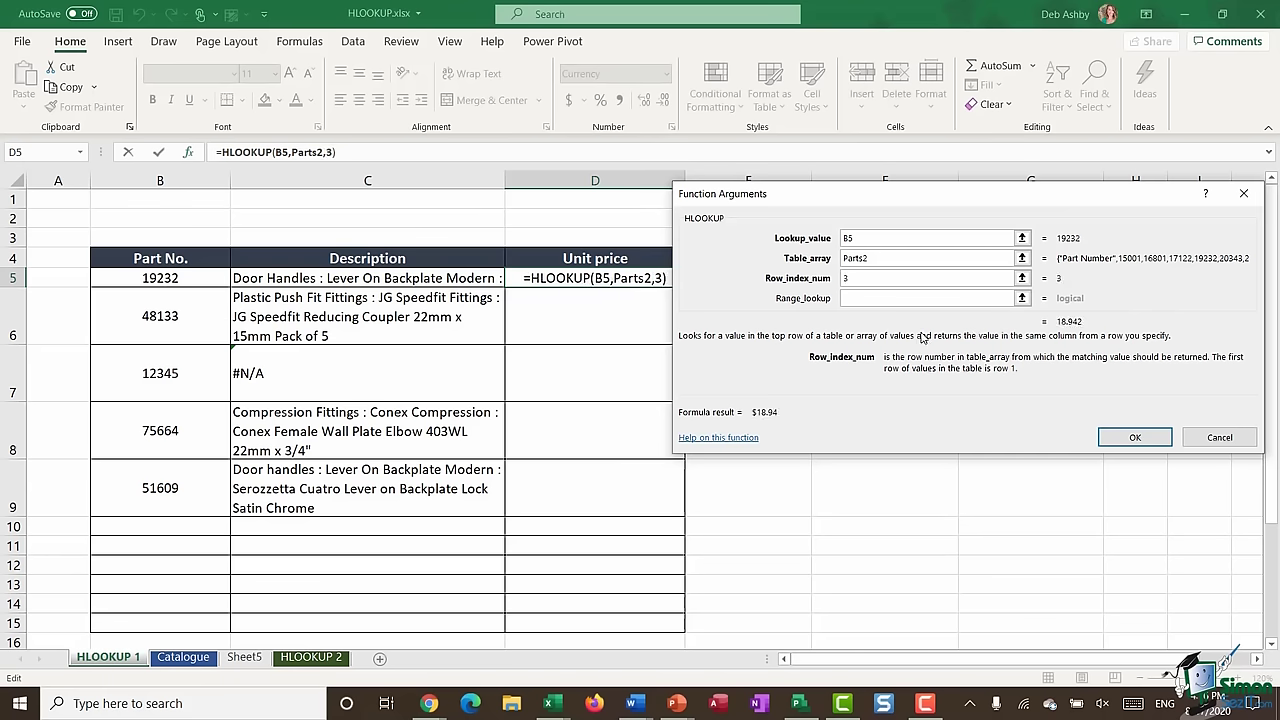
key(Tab)
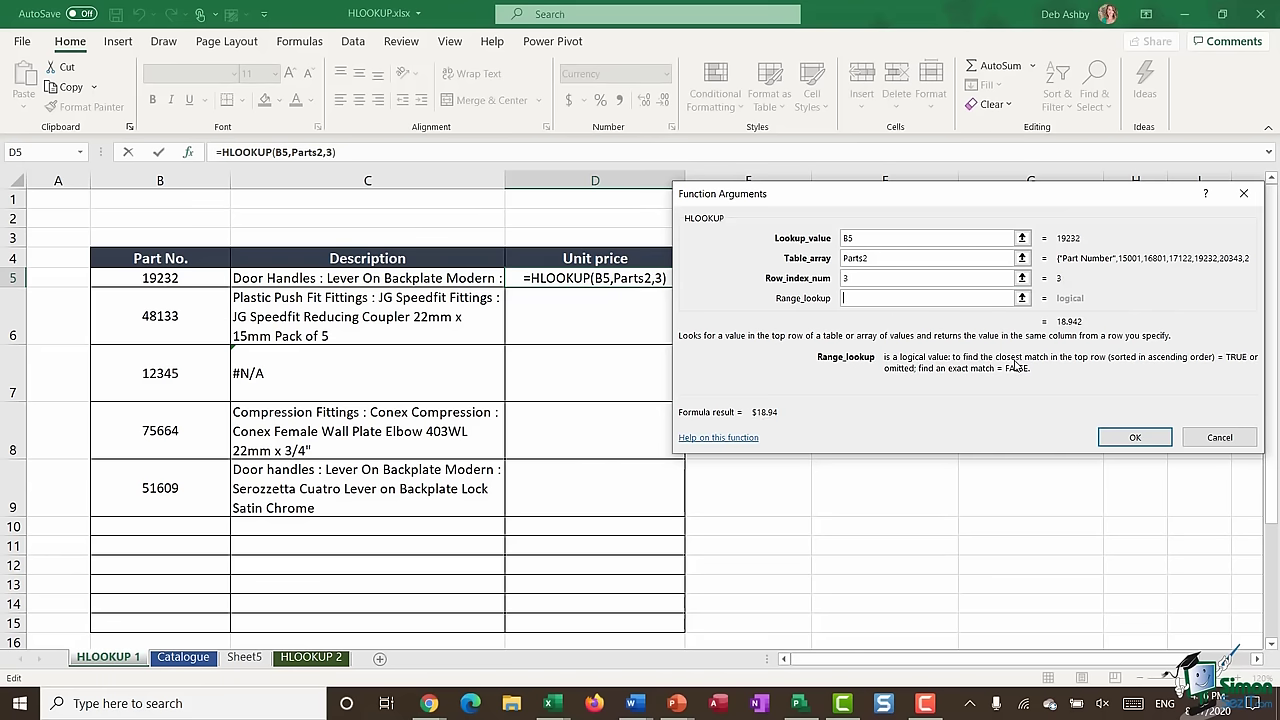
text(FALSE)
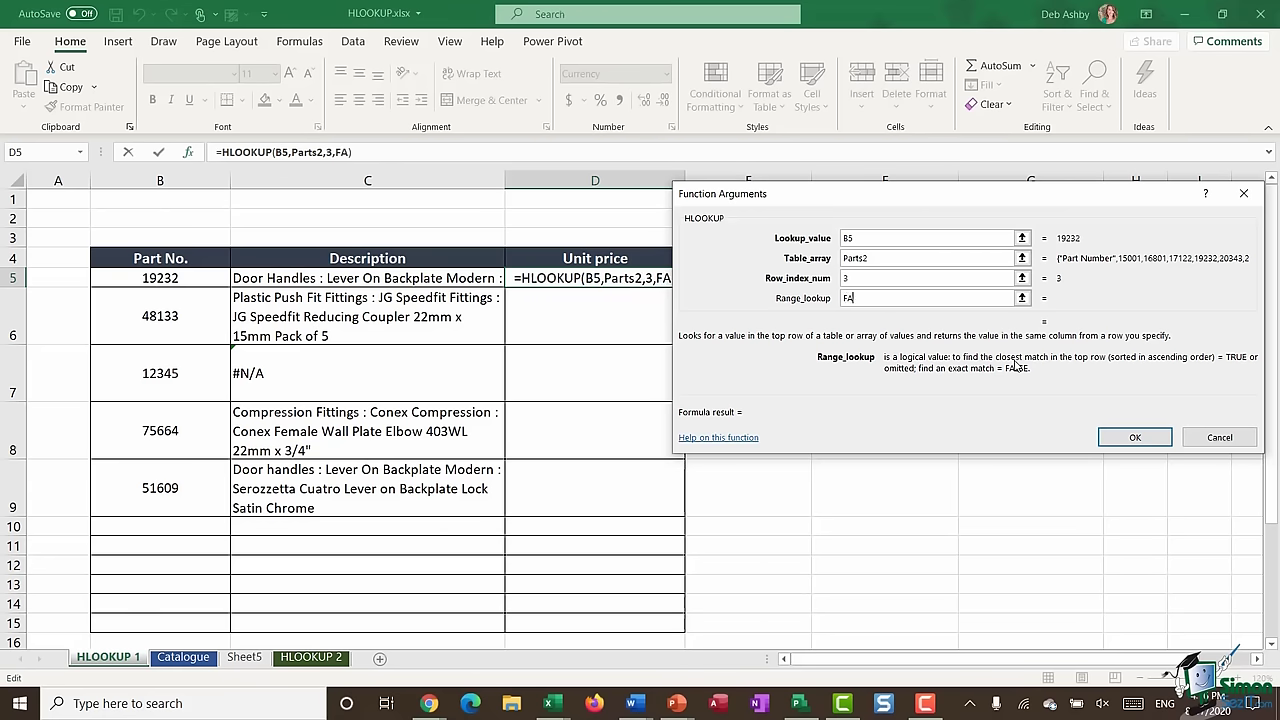
click(1135, 437)
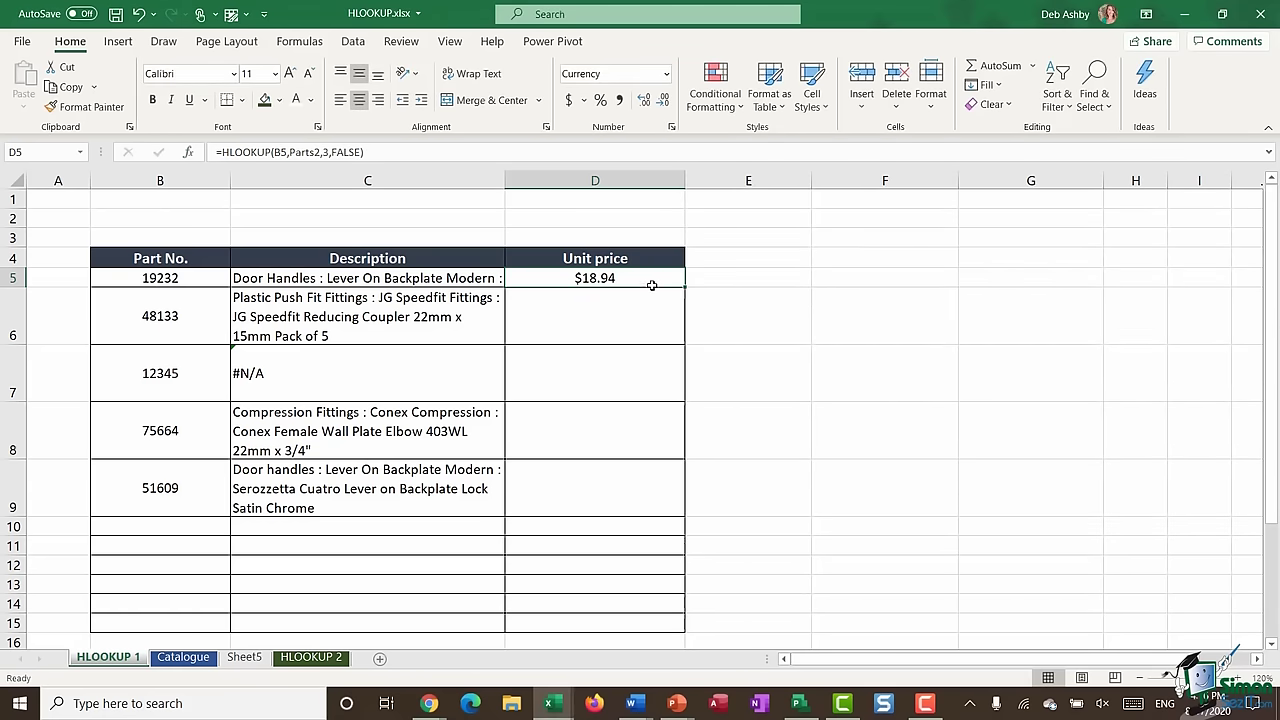
- Fill D5's price lookup down to D9, then review row 1 of the Sheet5 parts table
double_click(685, 288)
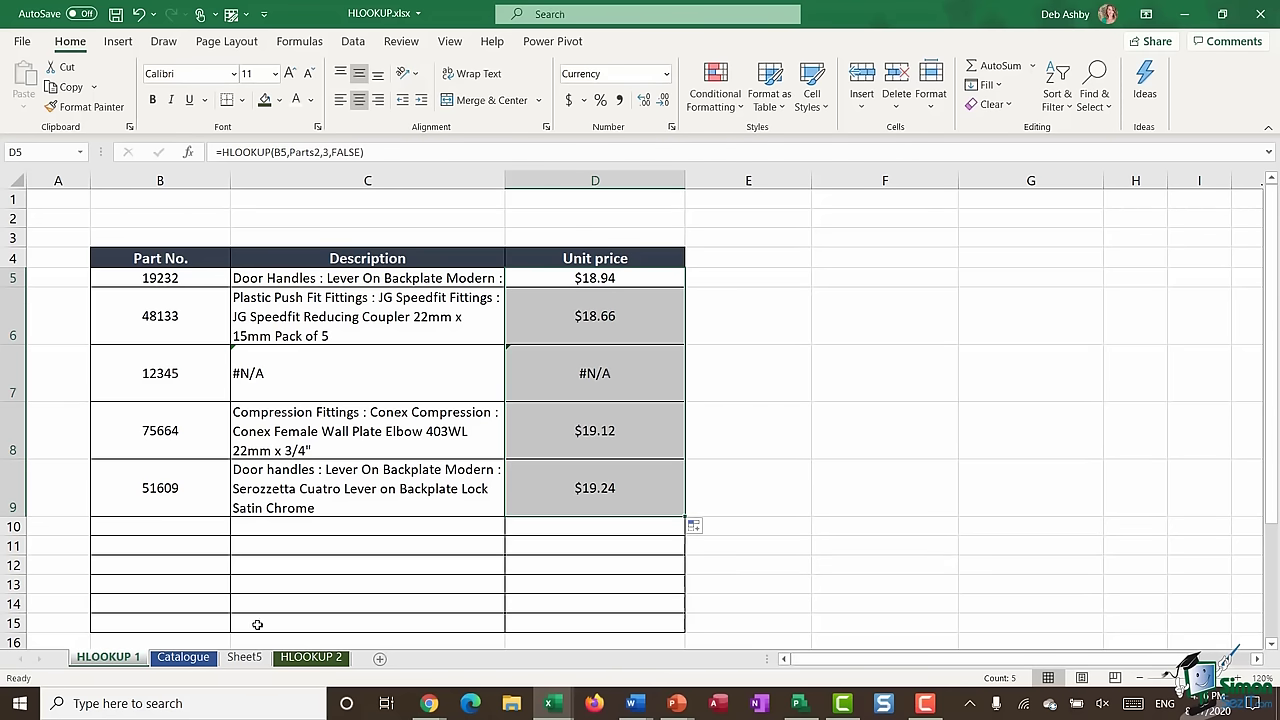
click(245, 657)
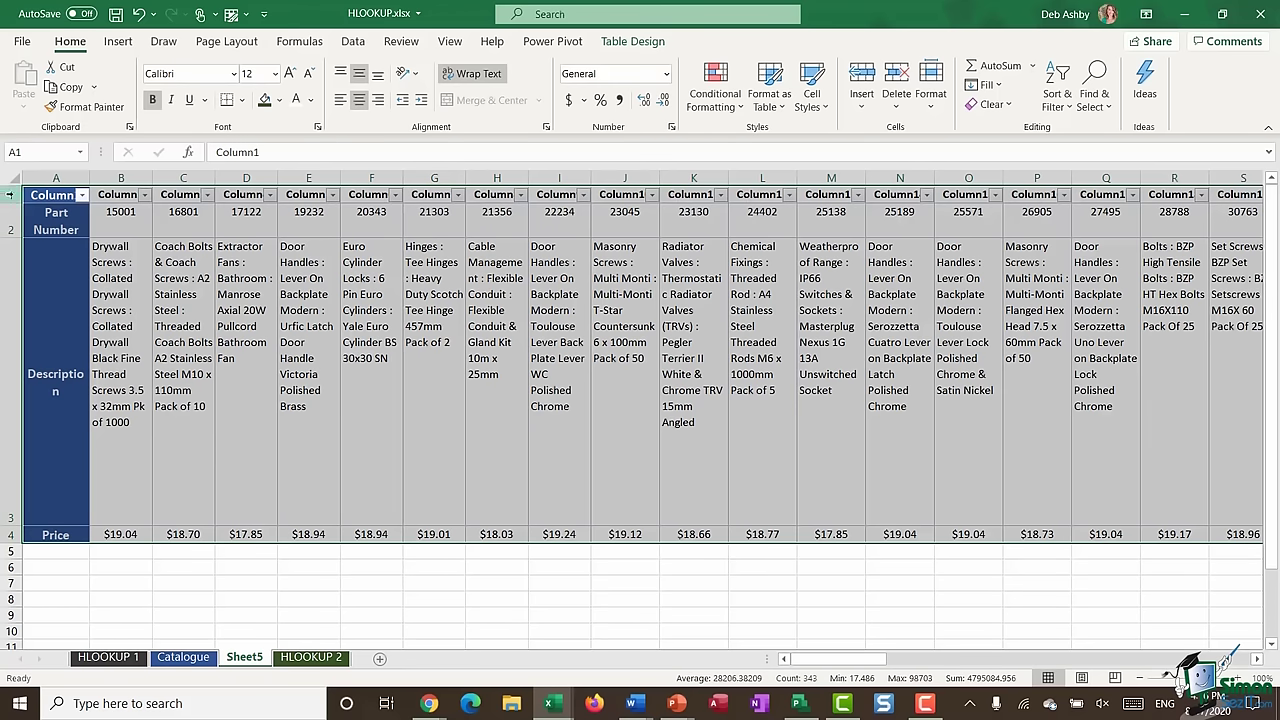
click(12, 194)
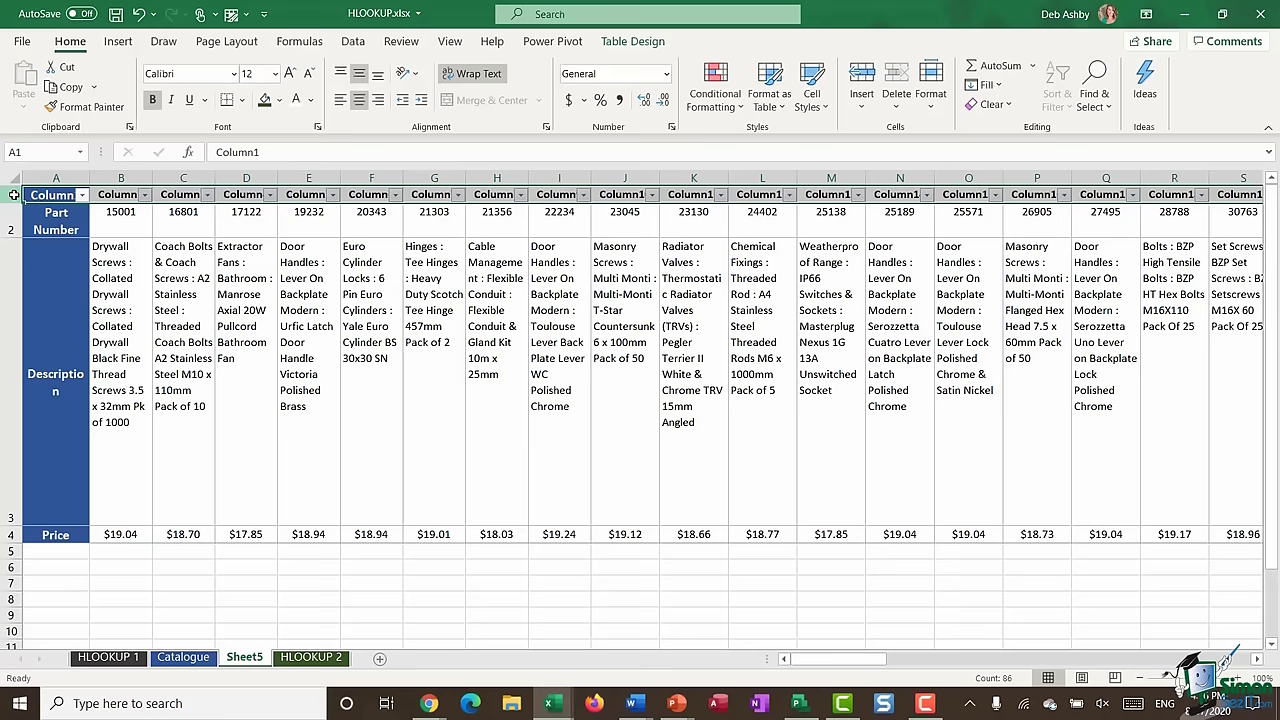
right_click(12, 194)
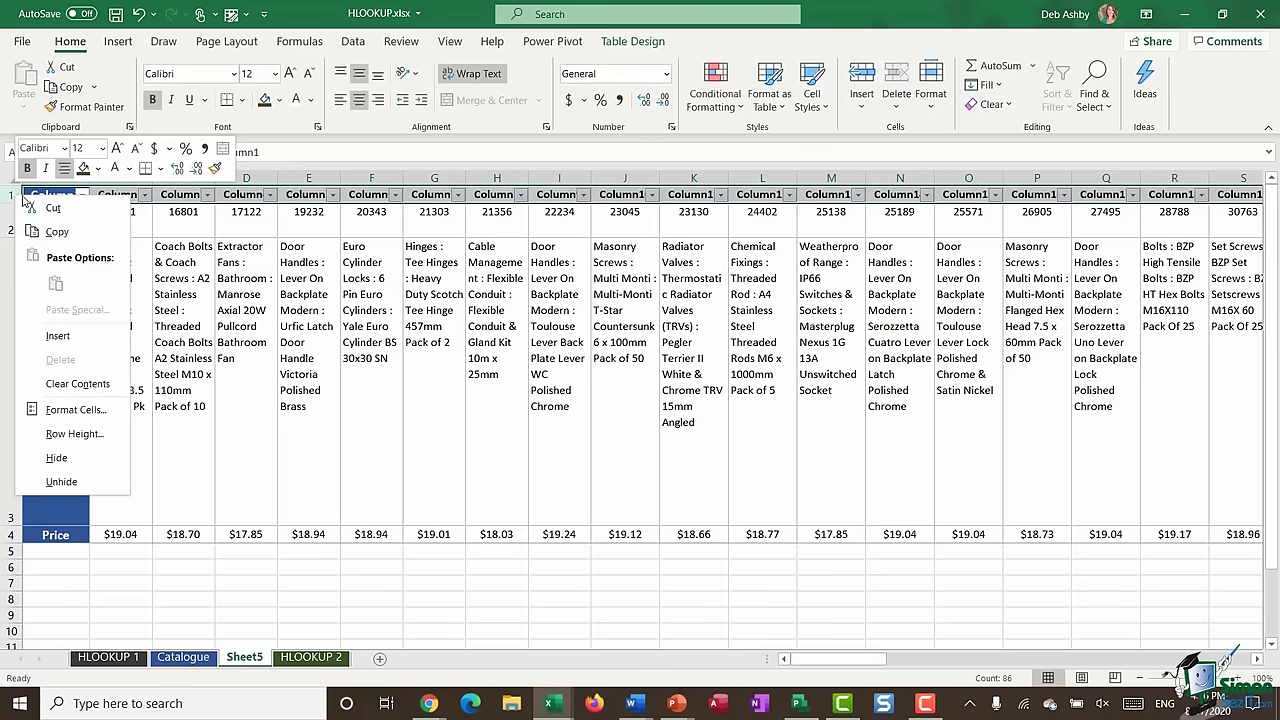
click(89, 451)
scroll(89, 451, down, 1)
click(354, 342)
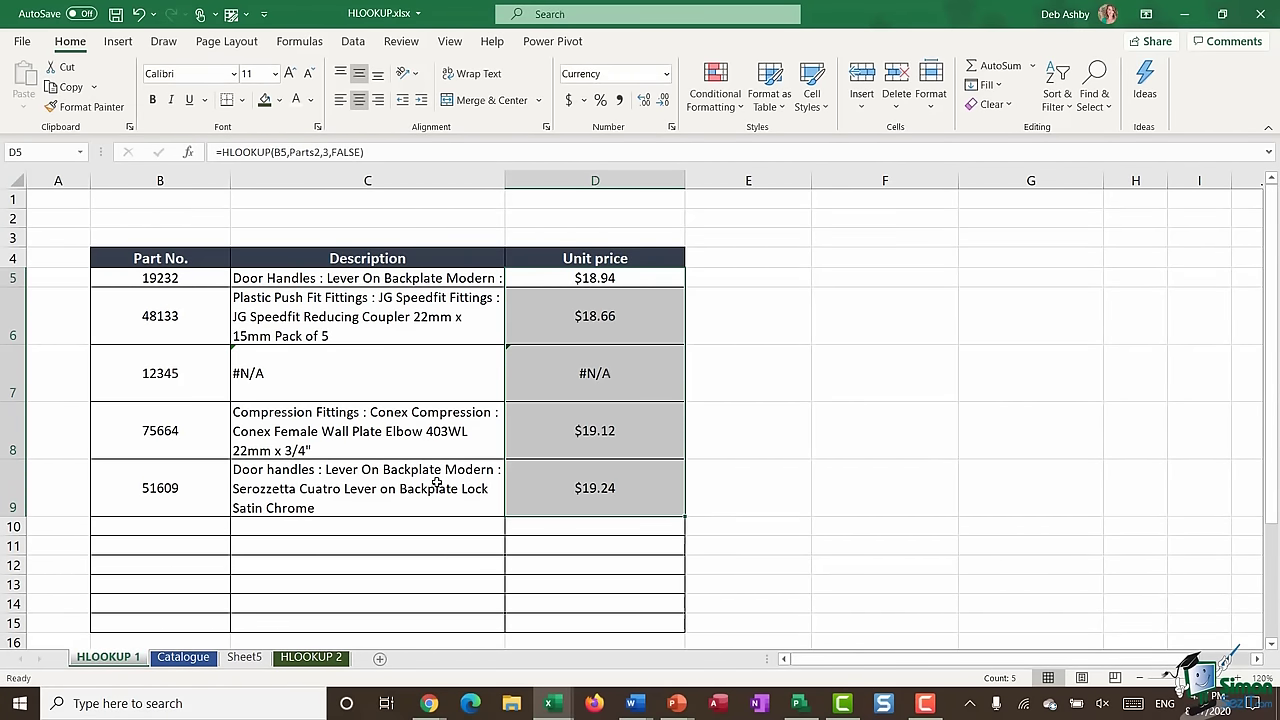
- On HLOOKUP 2, select the salesperson names A9:A20 and sales figures B9:B20
click(311, 657)
click(459, 417)
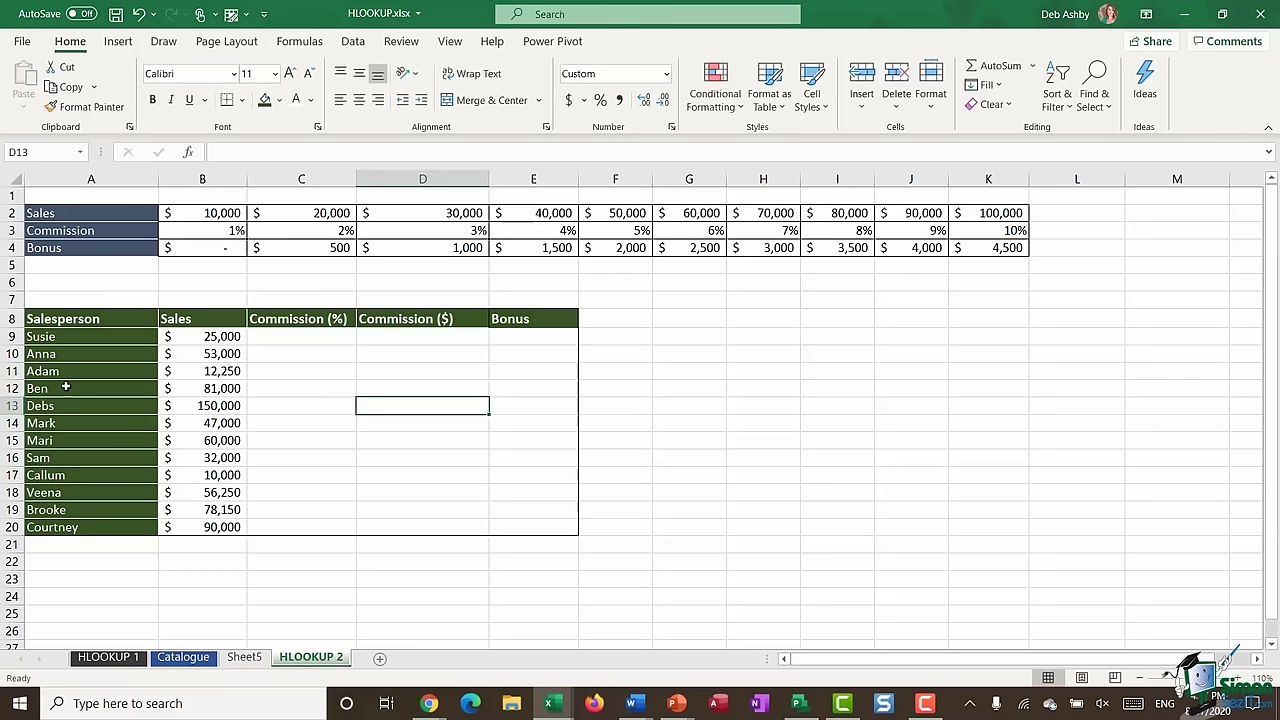
drag(69, 336, 65, 527)
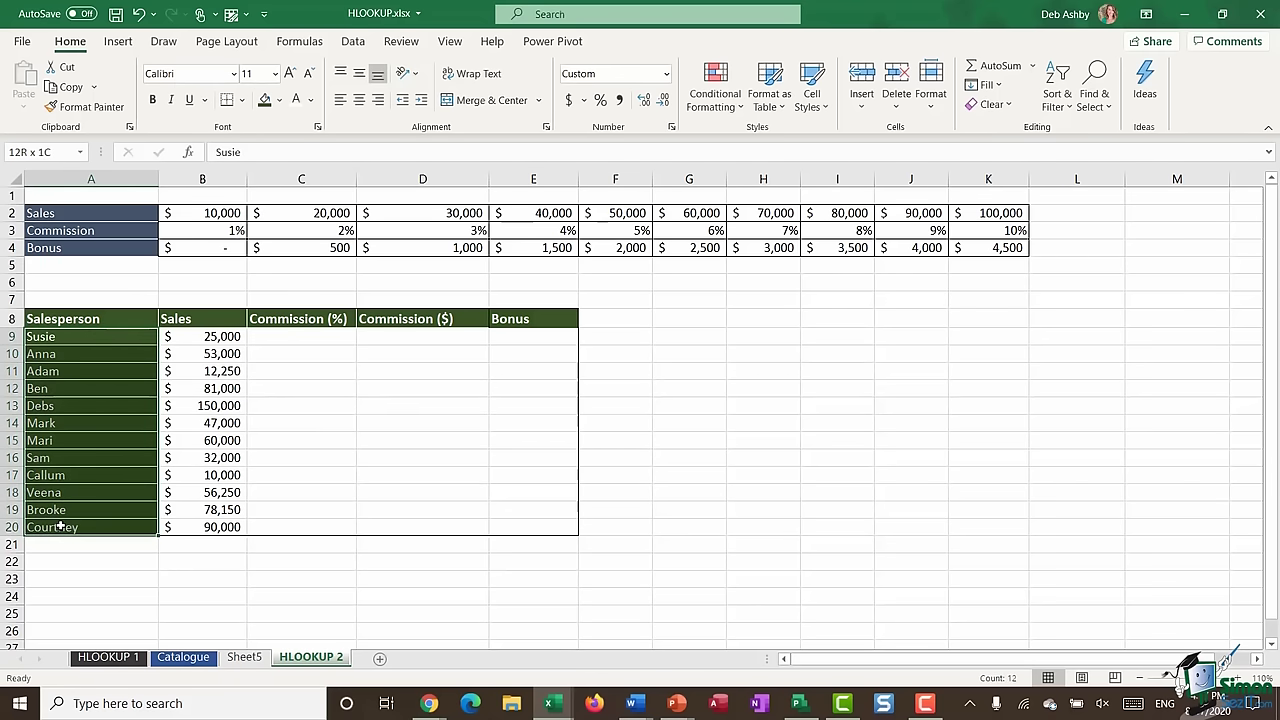
click(298, 440)
drag(208, 341, 192, 529)
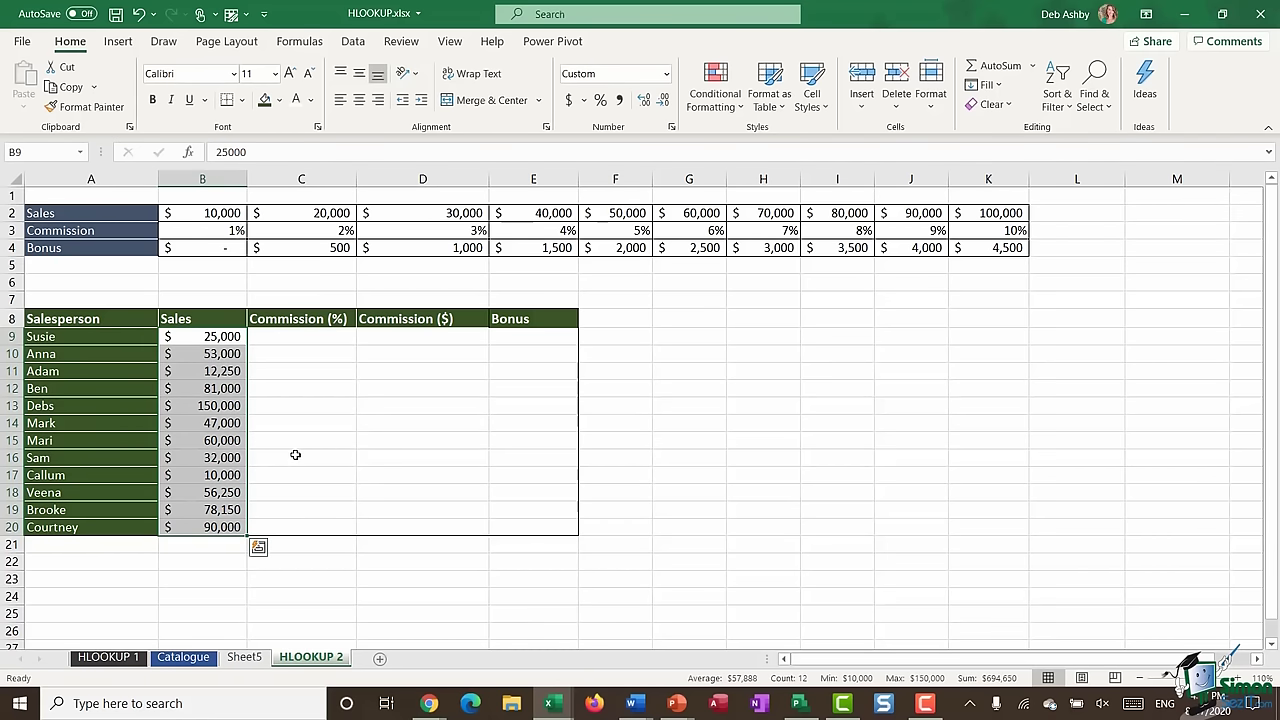
- Point out the empty Commission (%), Commission ($) and Bonus columns at C9, D9 and E9
click(301, 337)
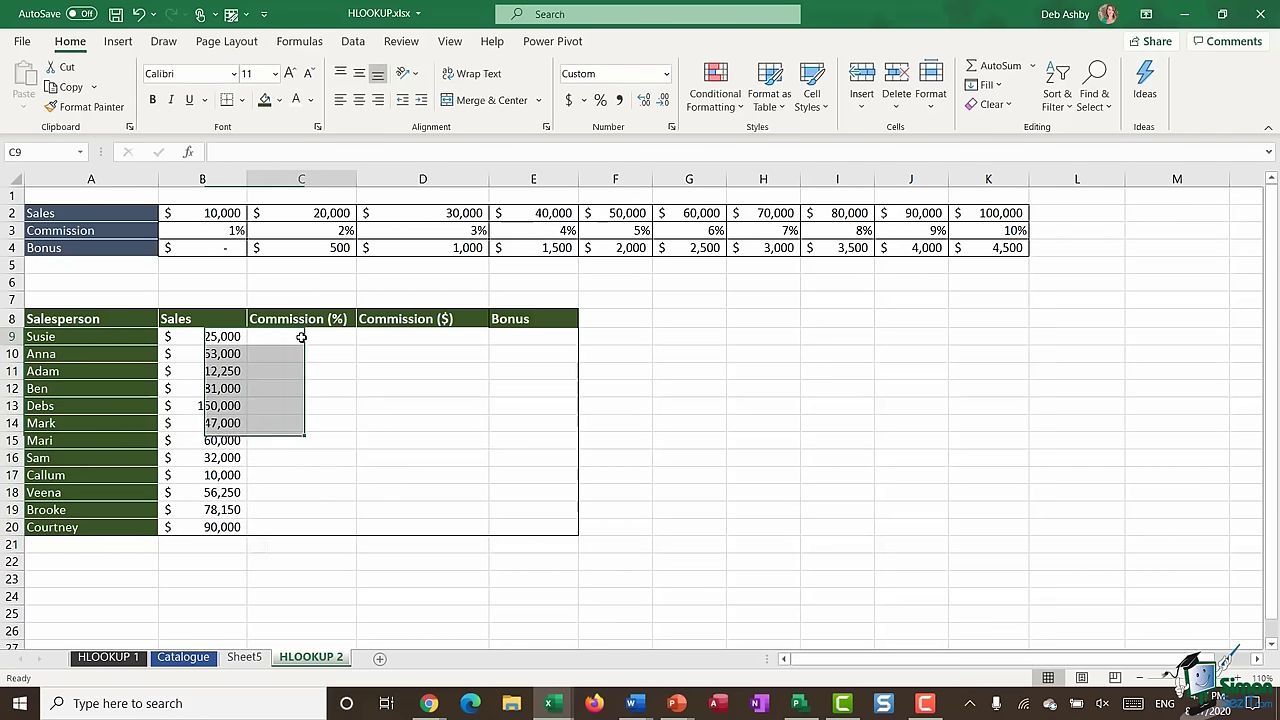
click(422, 337)
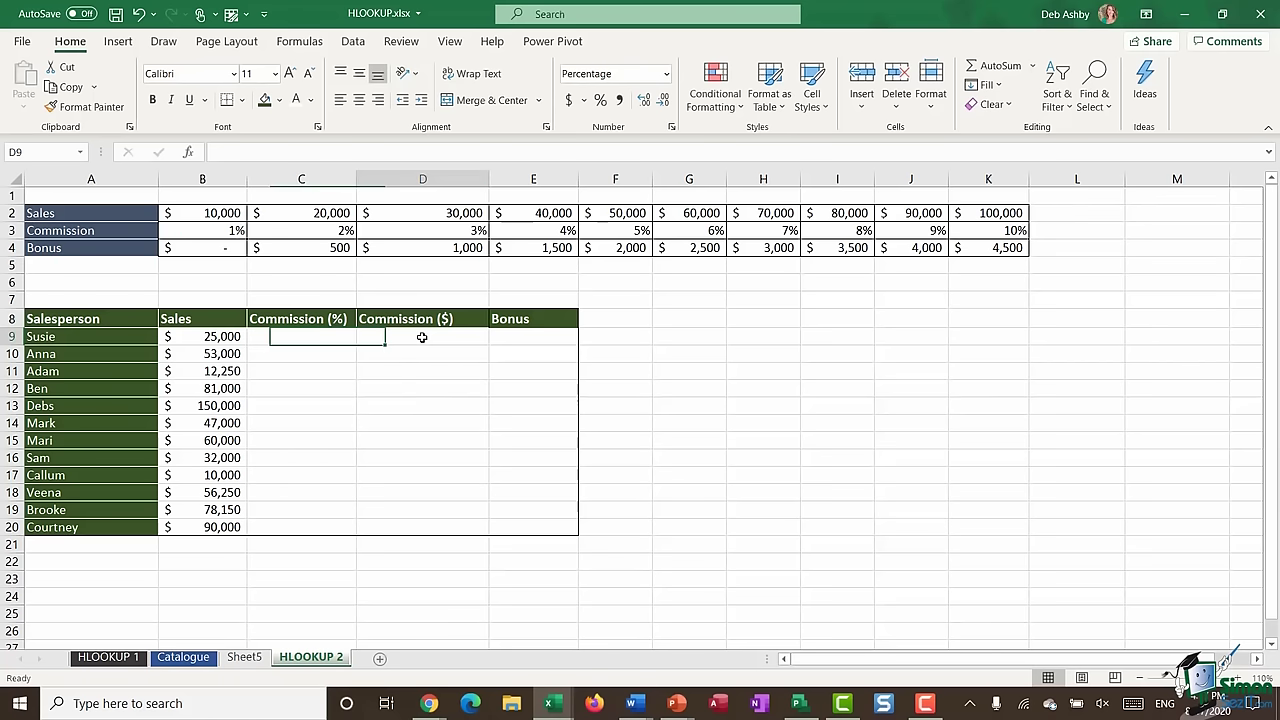
click(534, 336)
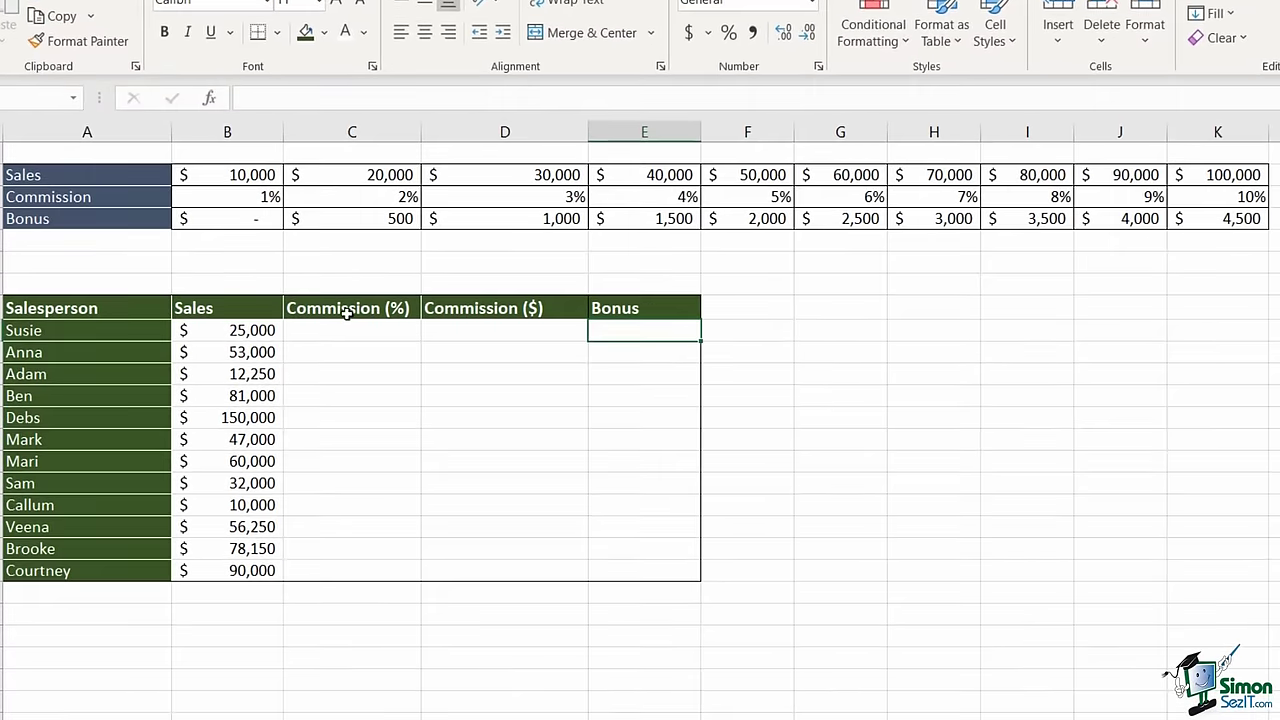
- Enter =HLOOKUP(B9,A2:K4, in C9, looking up B9's sales in the rate table
click(331, 331)
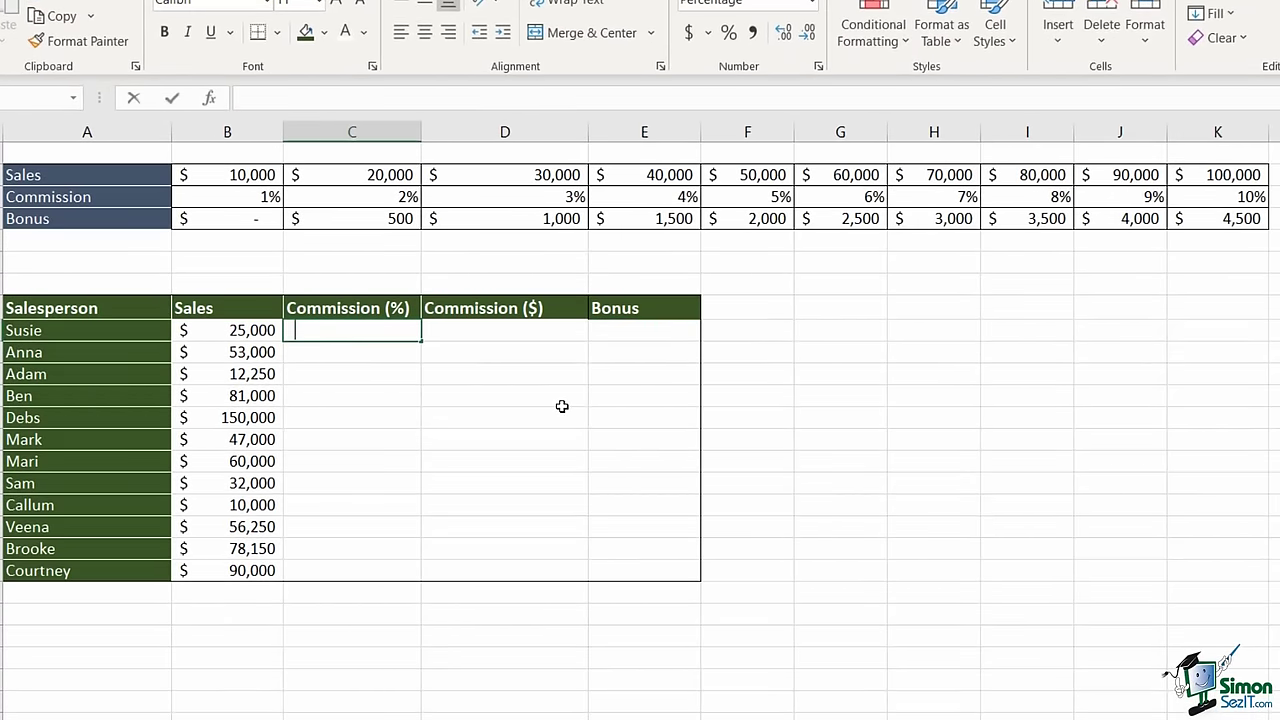
text(=HLOOKUP()
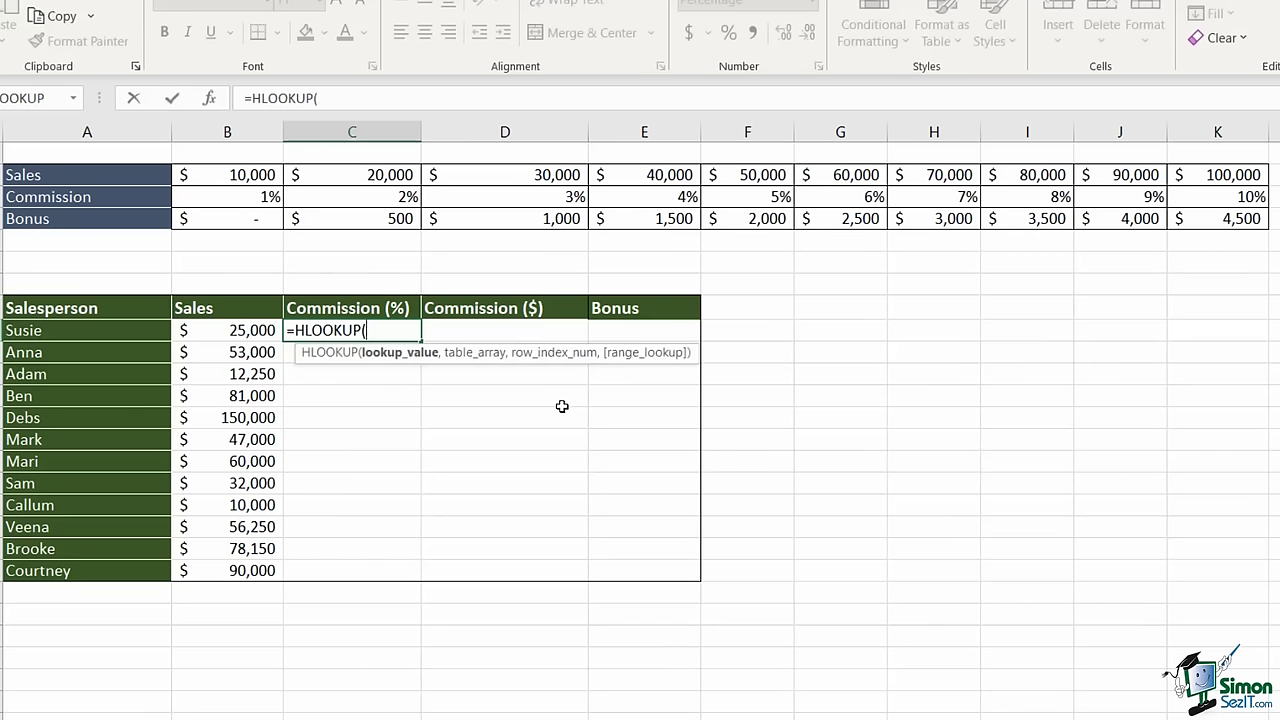
click(219, 330)
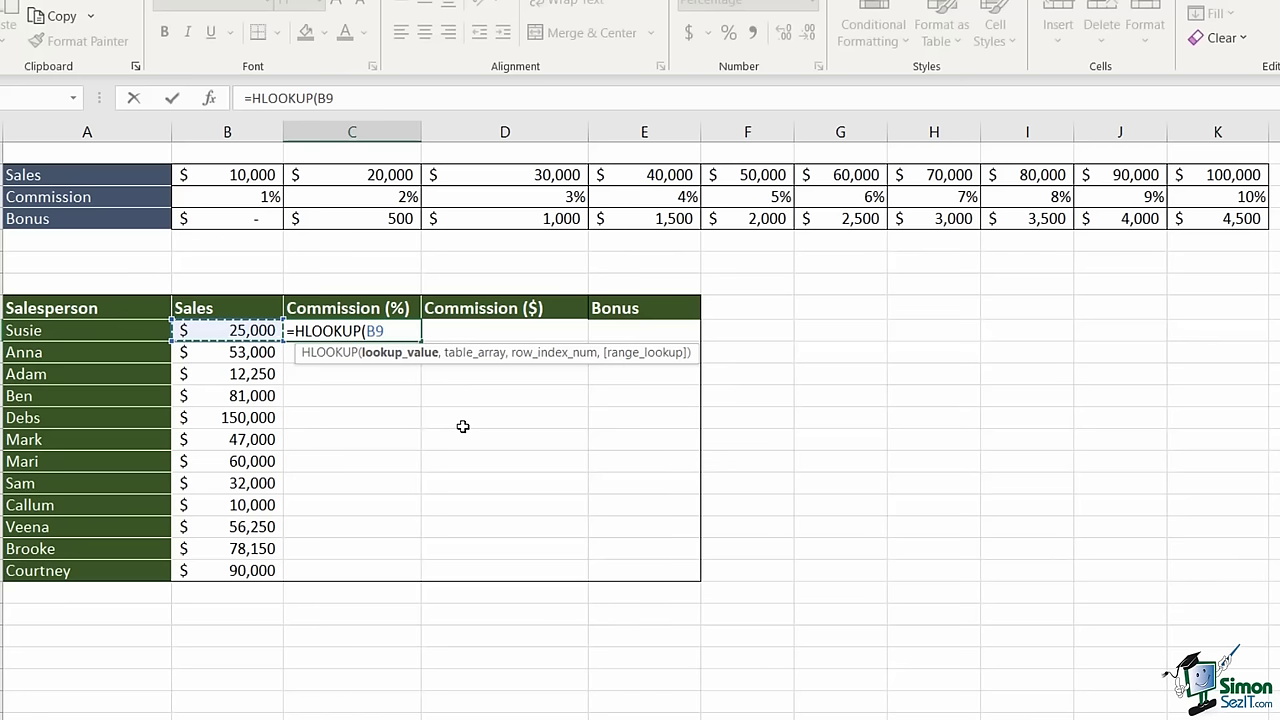
text(,)
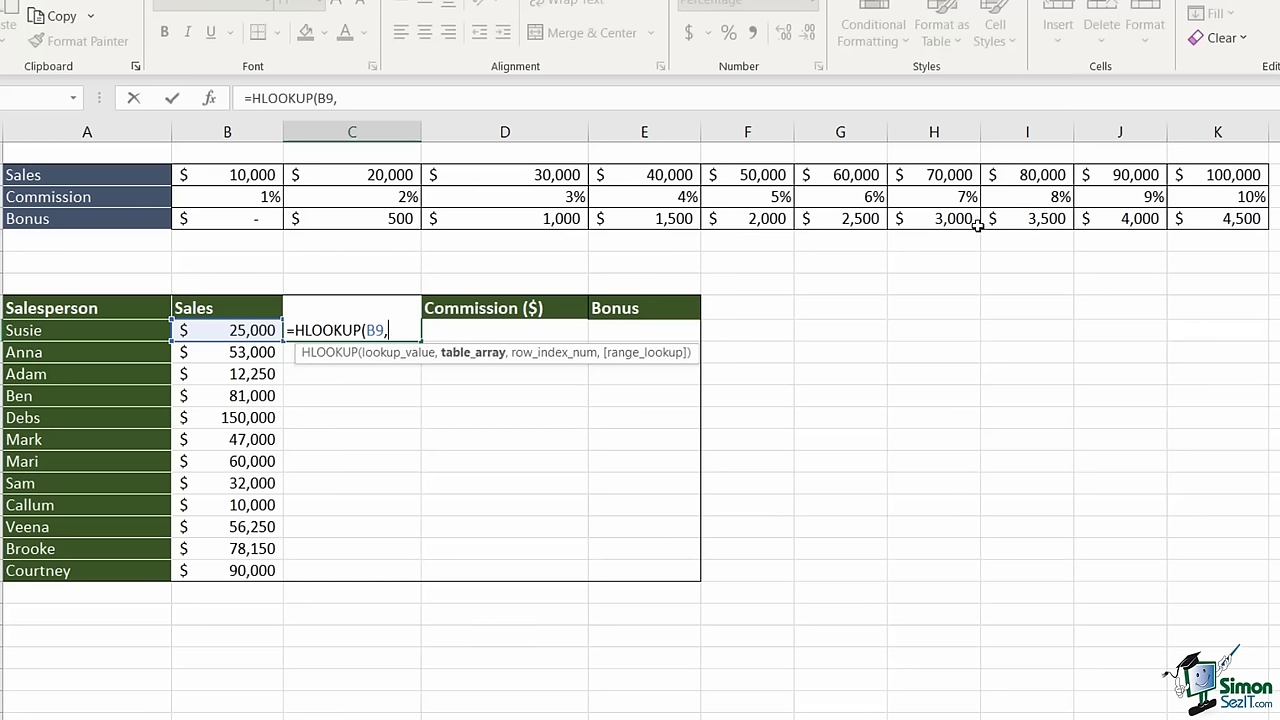
drag(92, 174, 1211, 227)
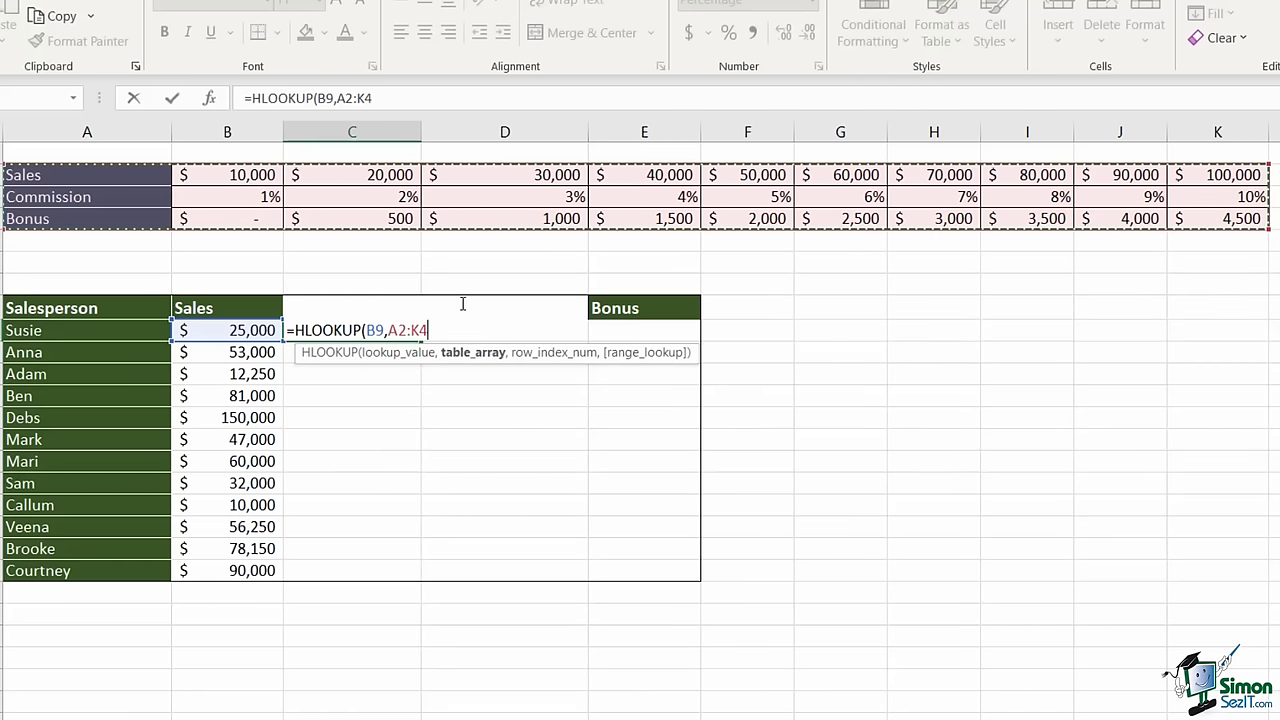
- Finish C9's HLOOKUP against $A$2:$K$4 with TRUE approximate match, then fill it down to C20
click(396, 330)
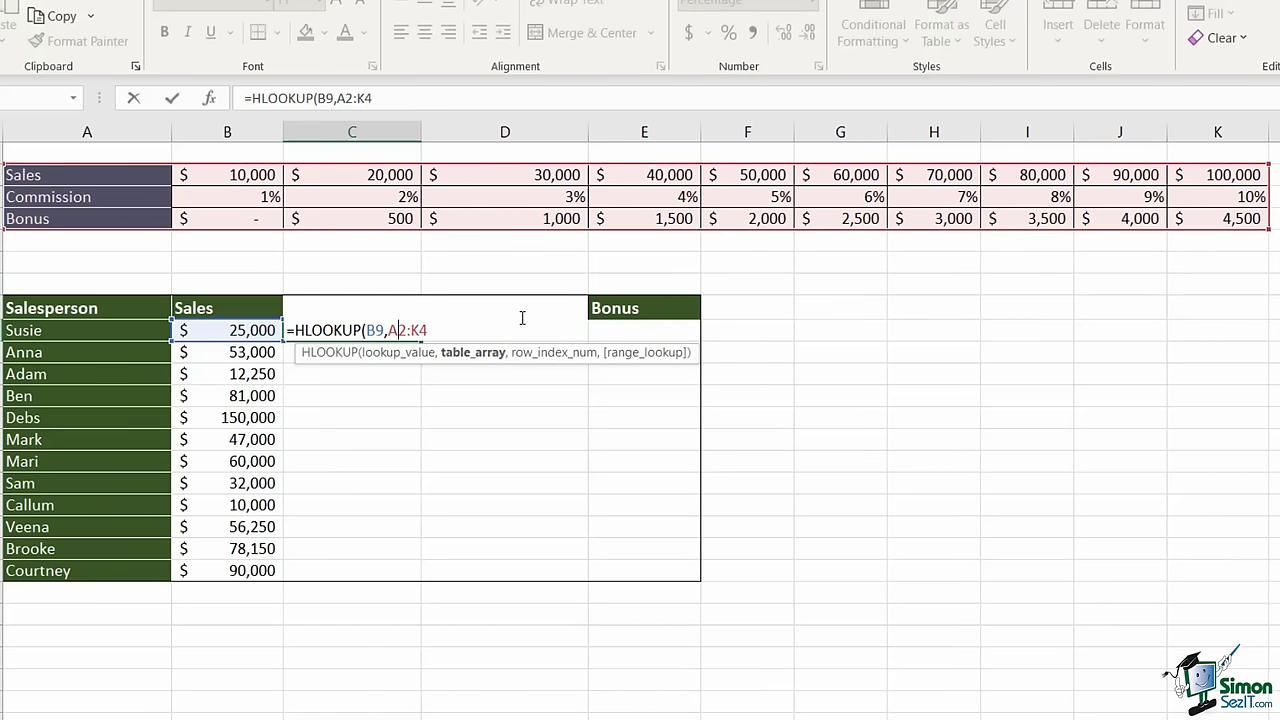
key(F4)
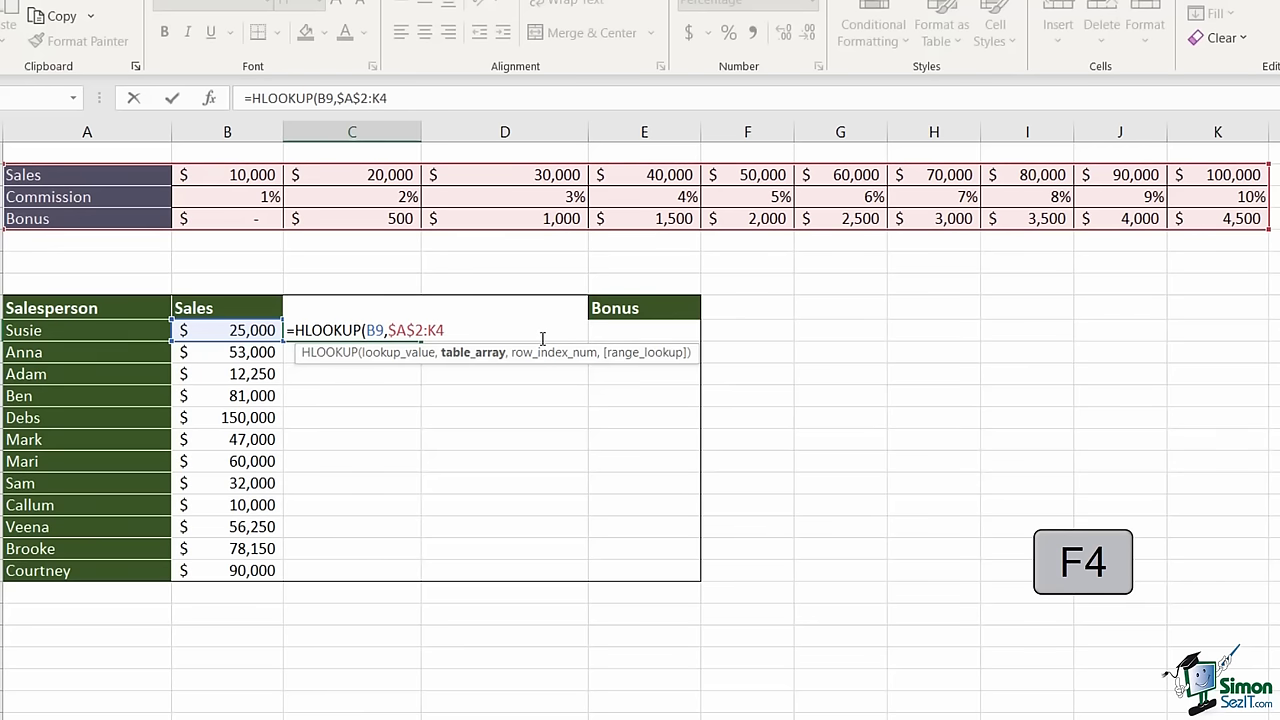
text(:K4)
key(F4)
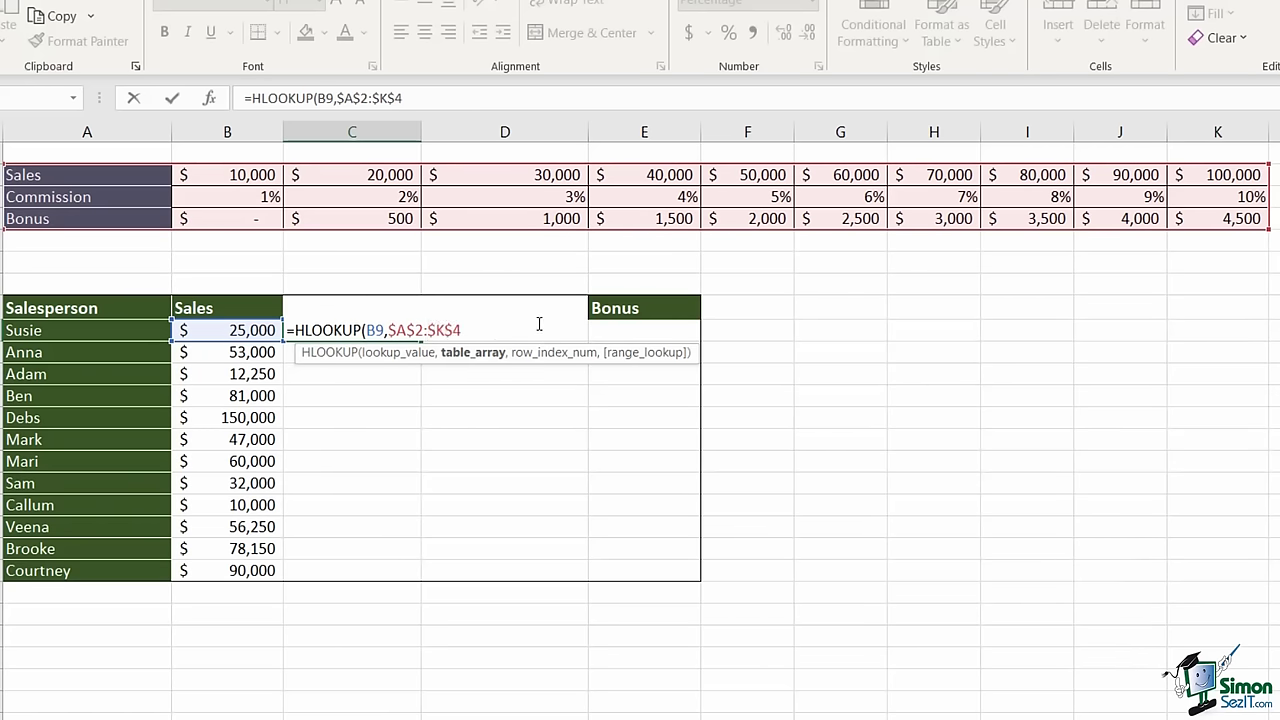
text(,2)
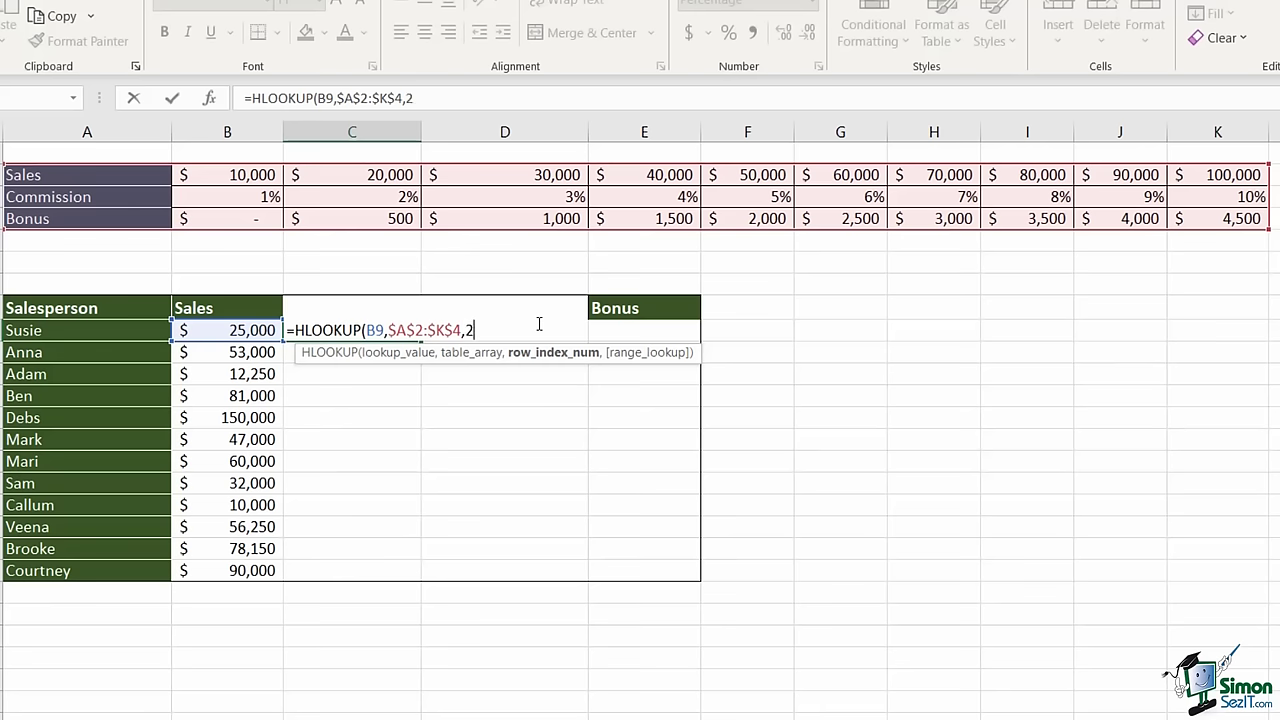
text(,)
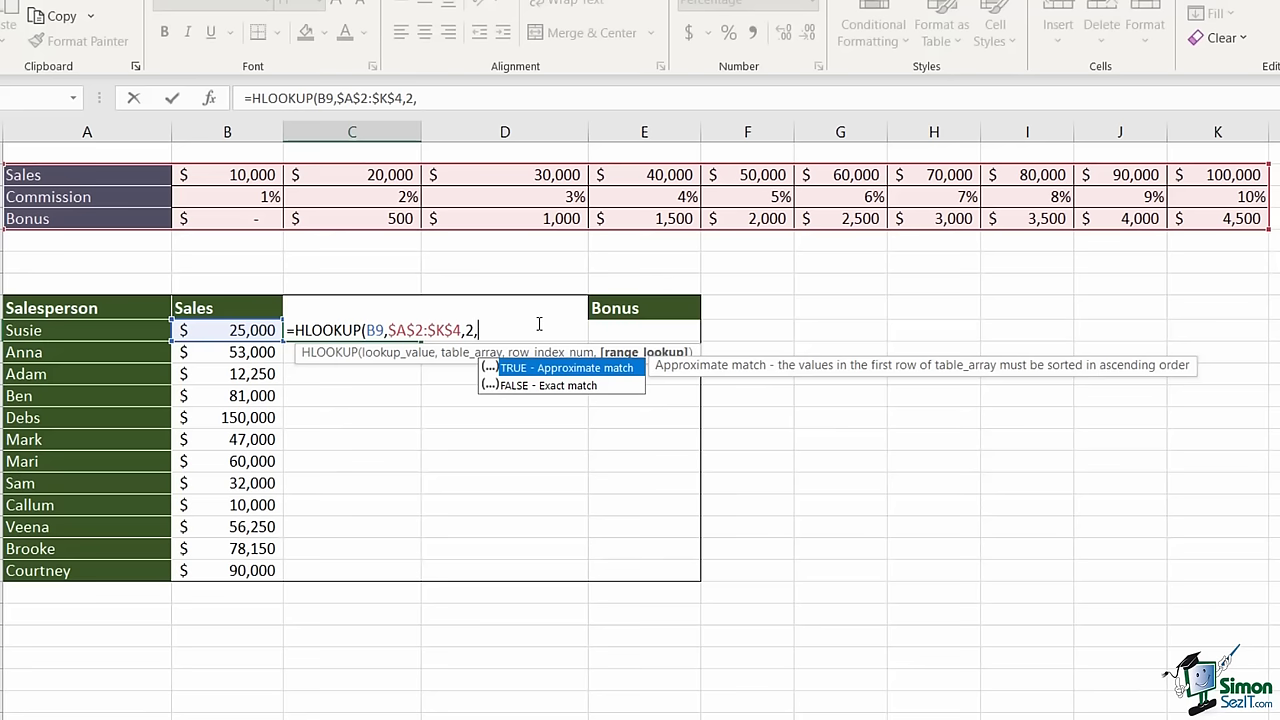
text(TRUE))
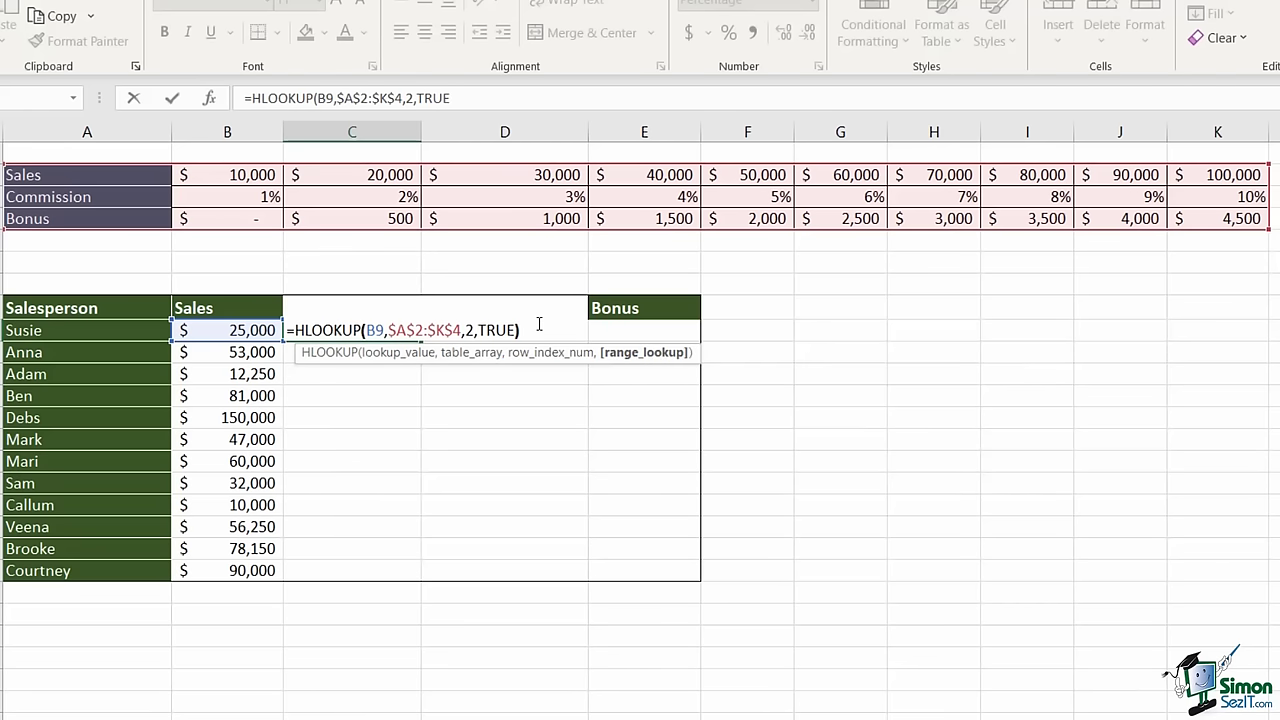
key(Return)
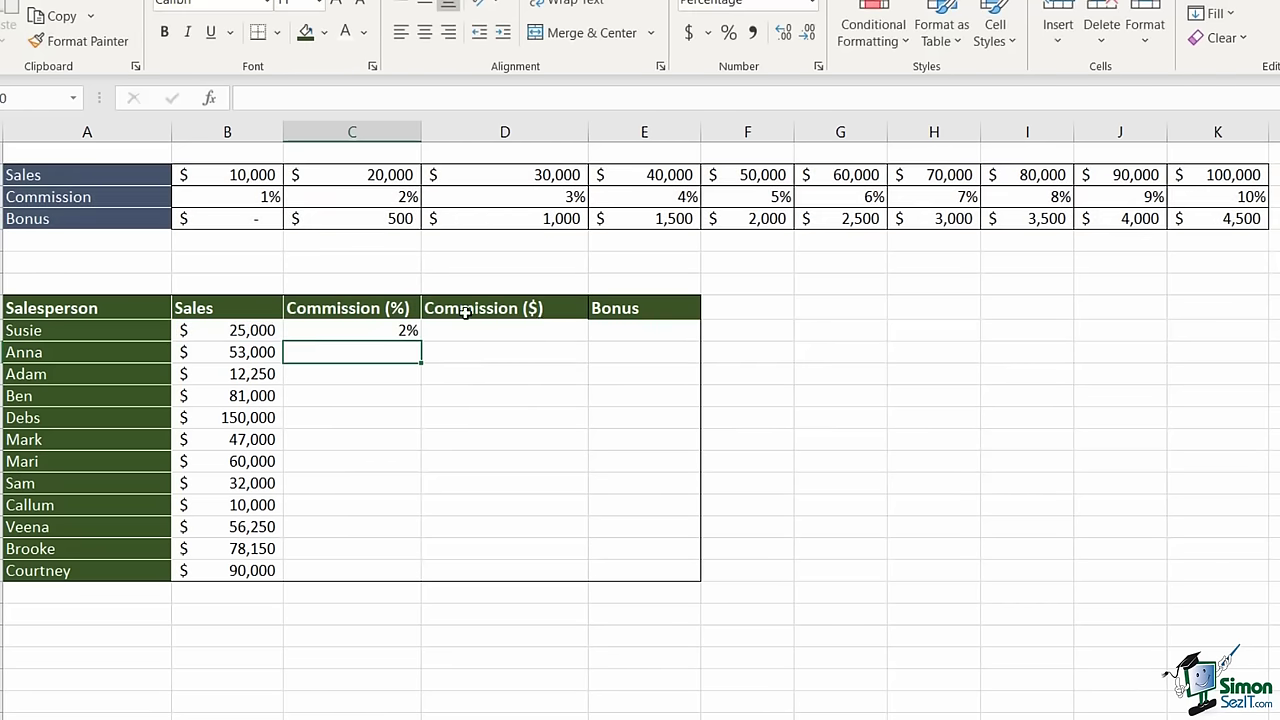
click(370, 331)
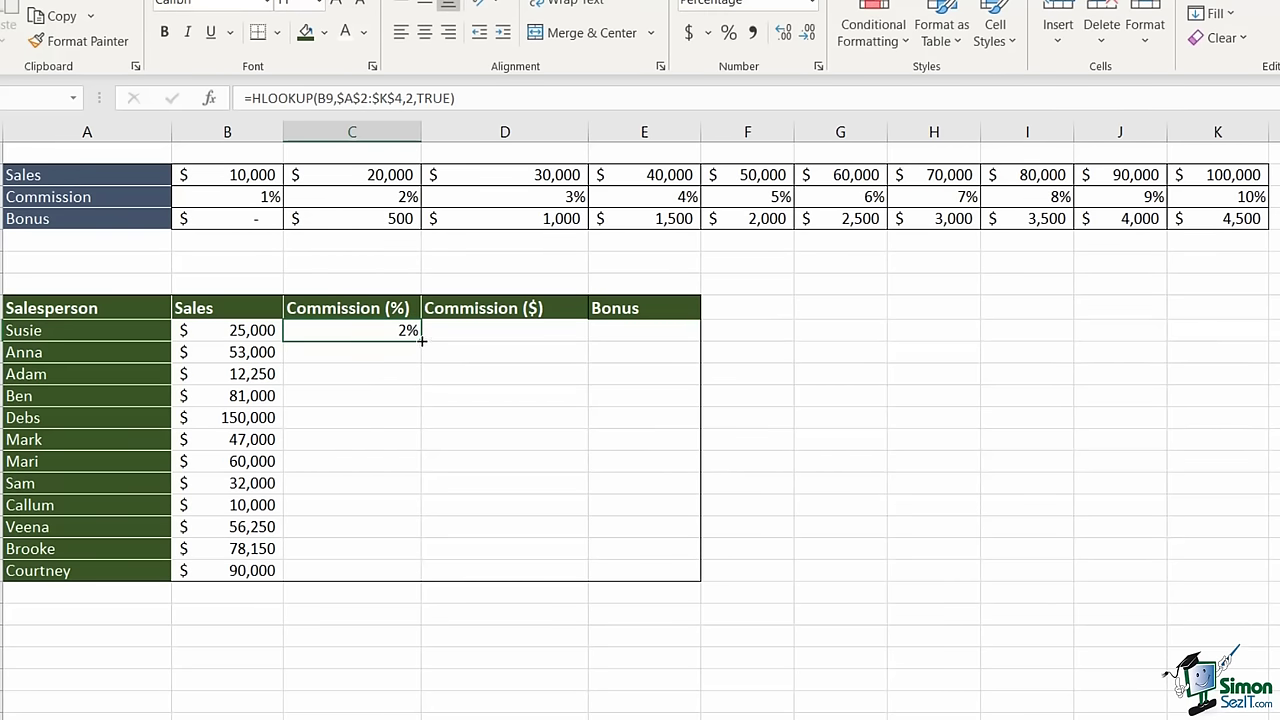
double_click(419, 343)
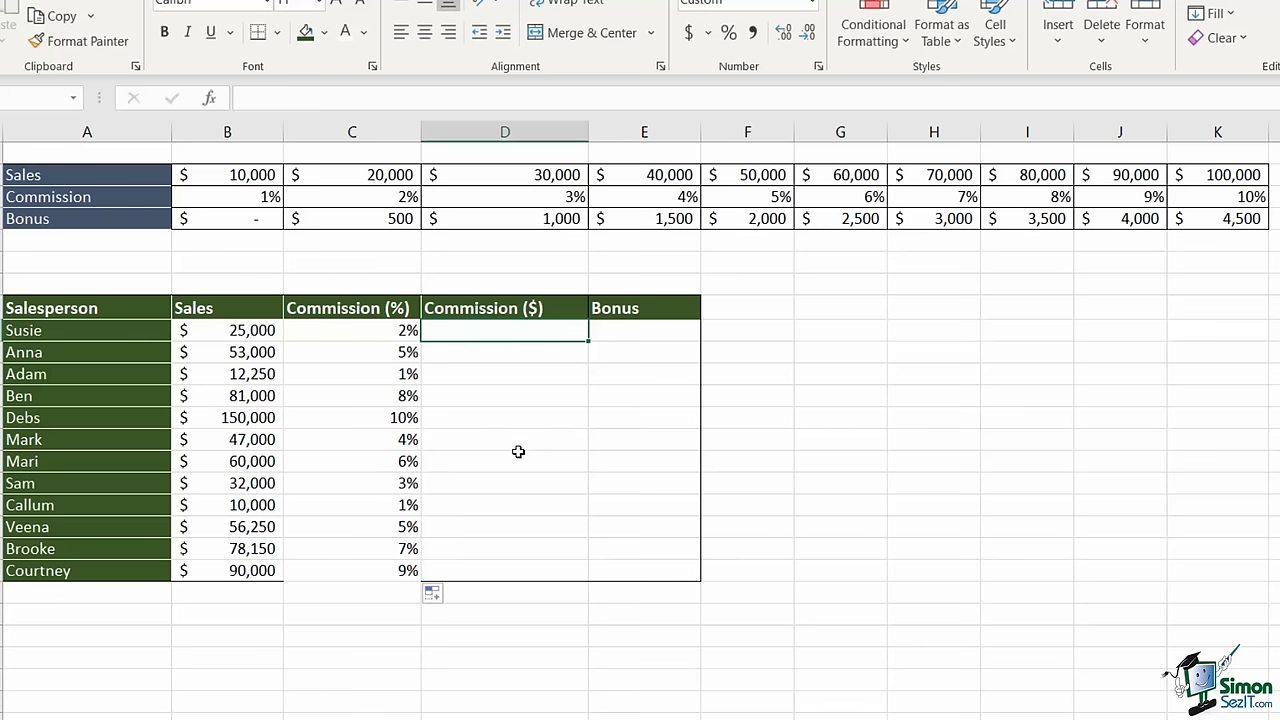
- Enter =B9*C9 in D9 and fill it down through D20
text(=)
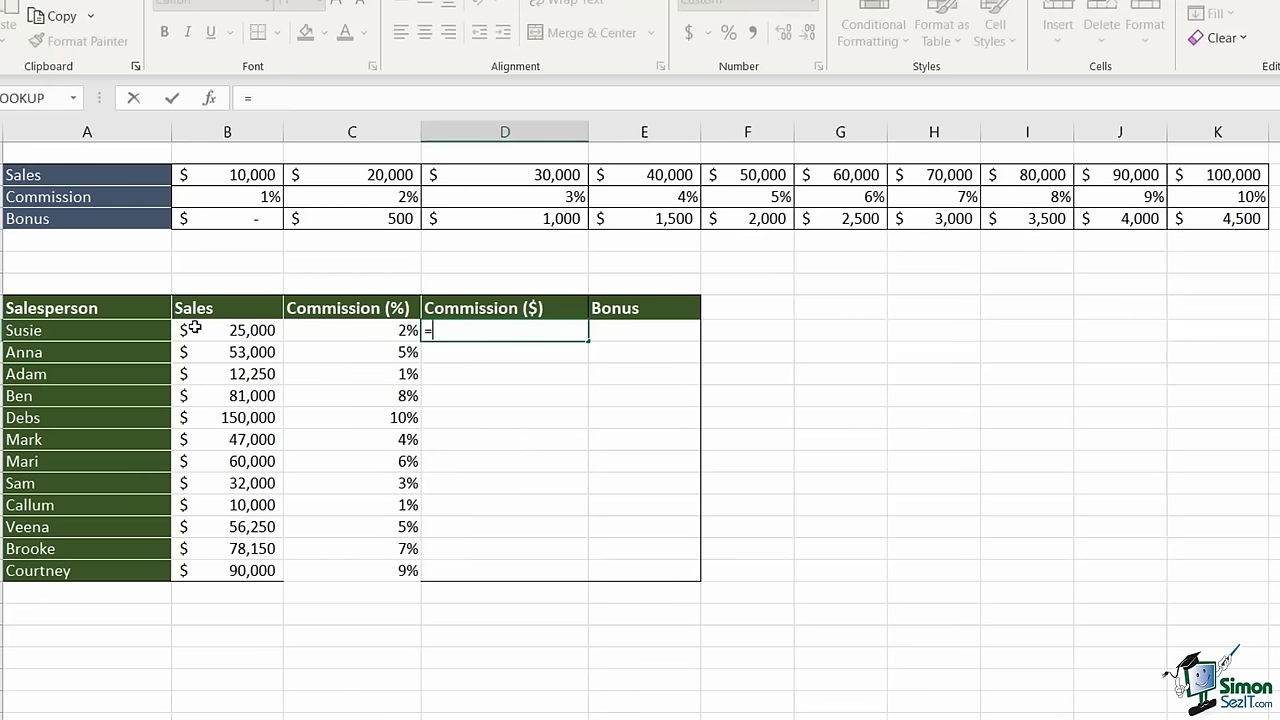
click(195, 330)
text(*)
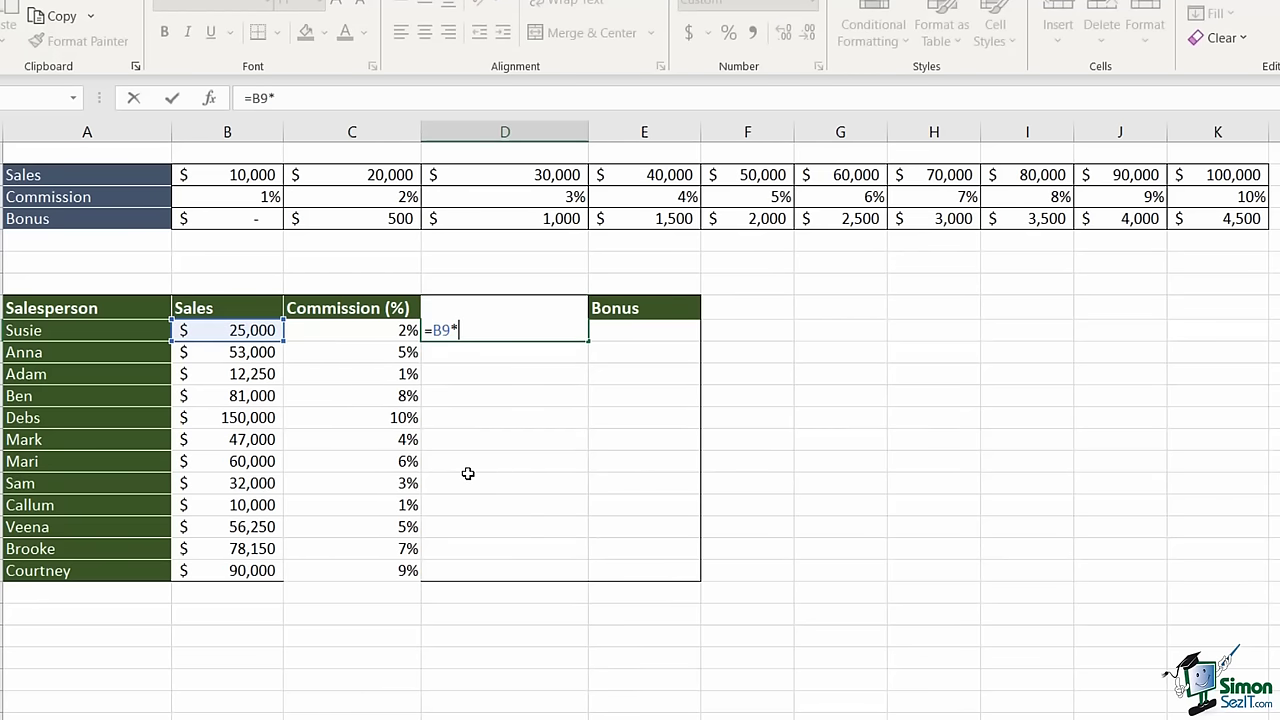
click(376, 332)
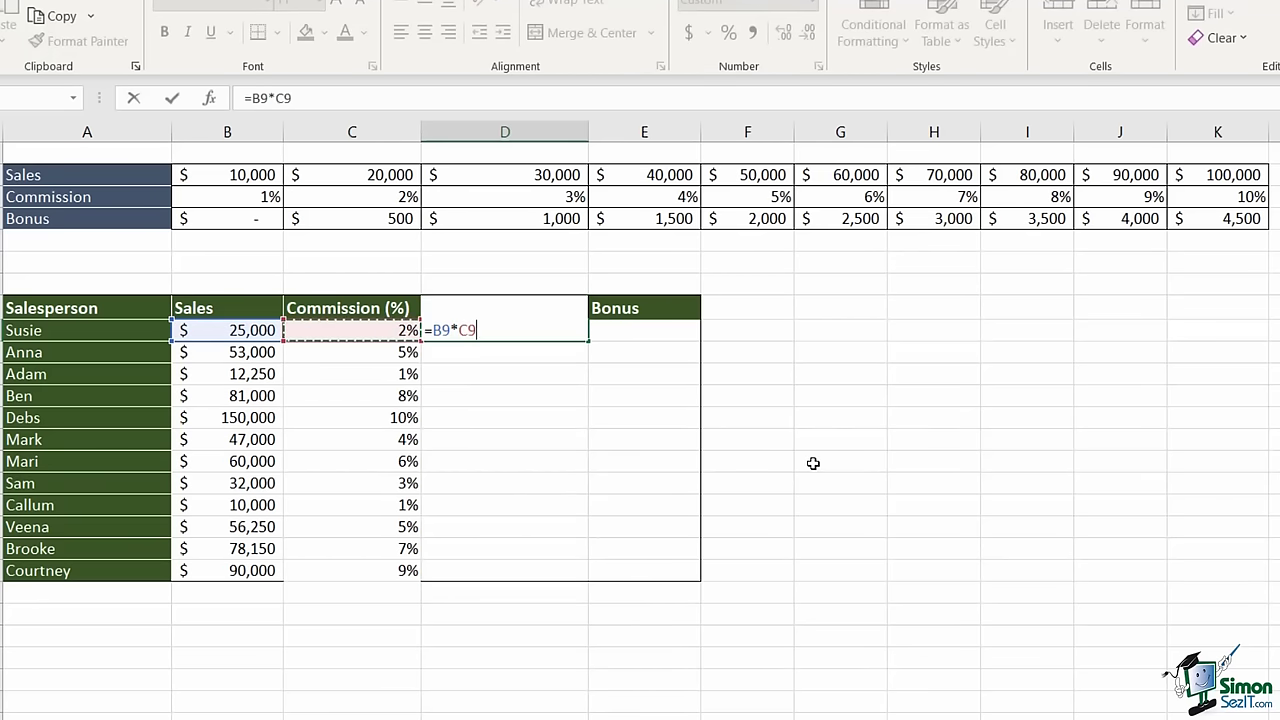
key(ctrl+Return)
key(Return)
click(537, 328)
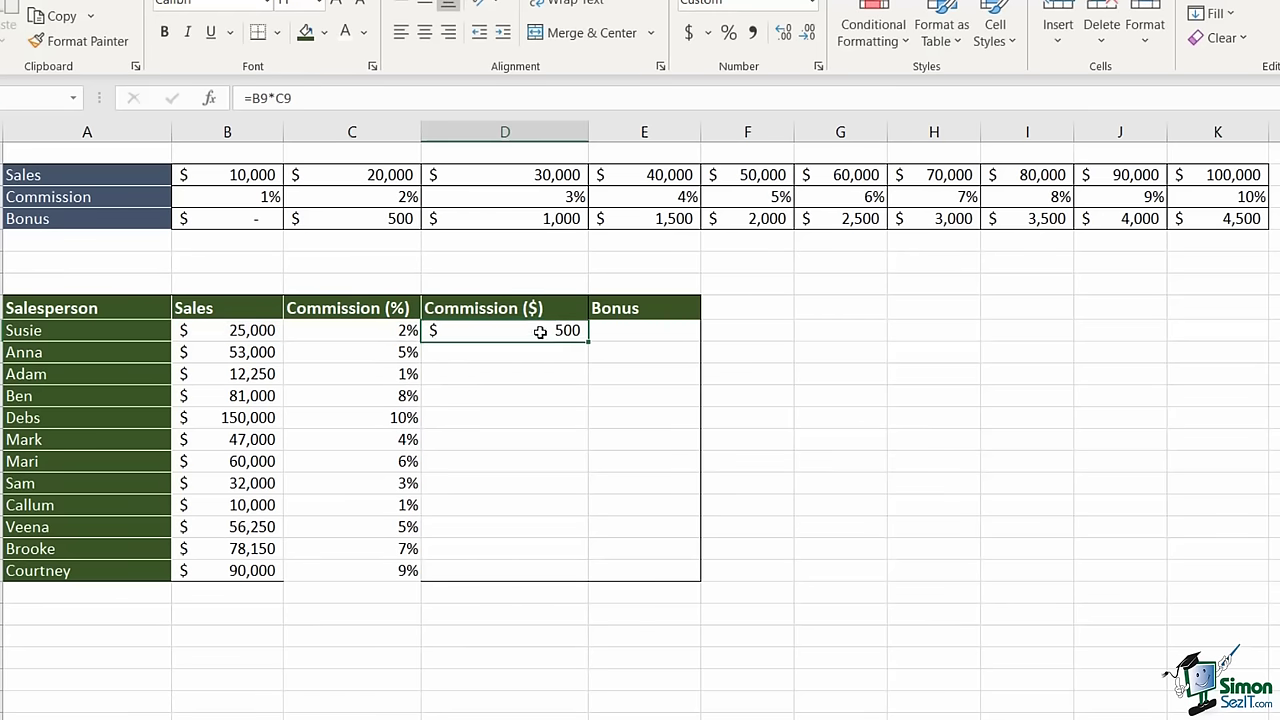
double_click(593, 341)
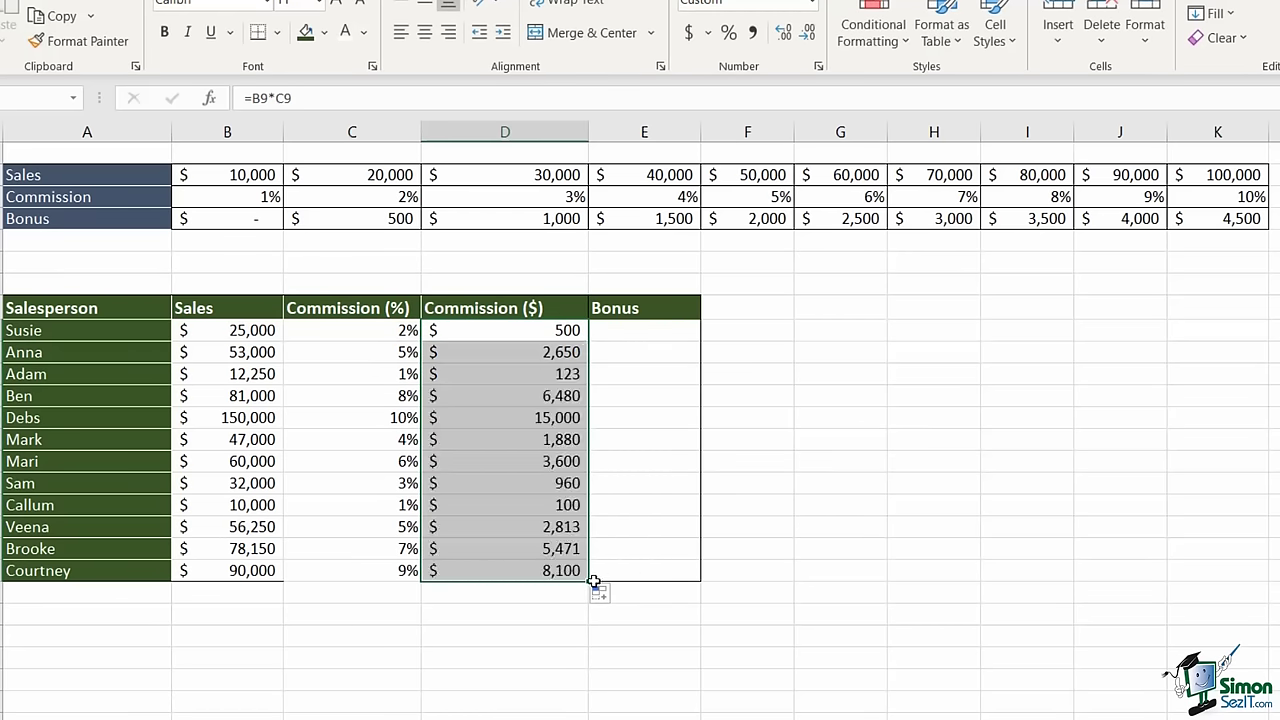
click(528, 336)
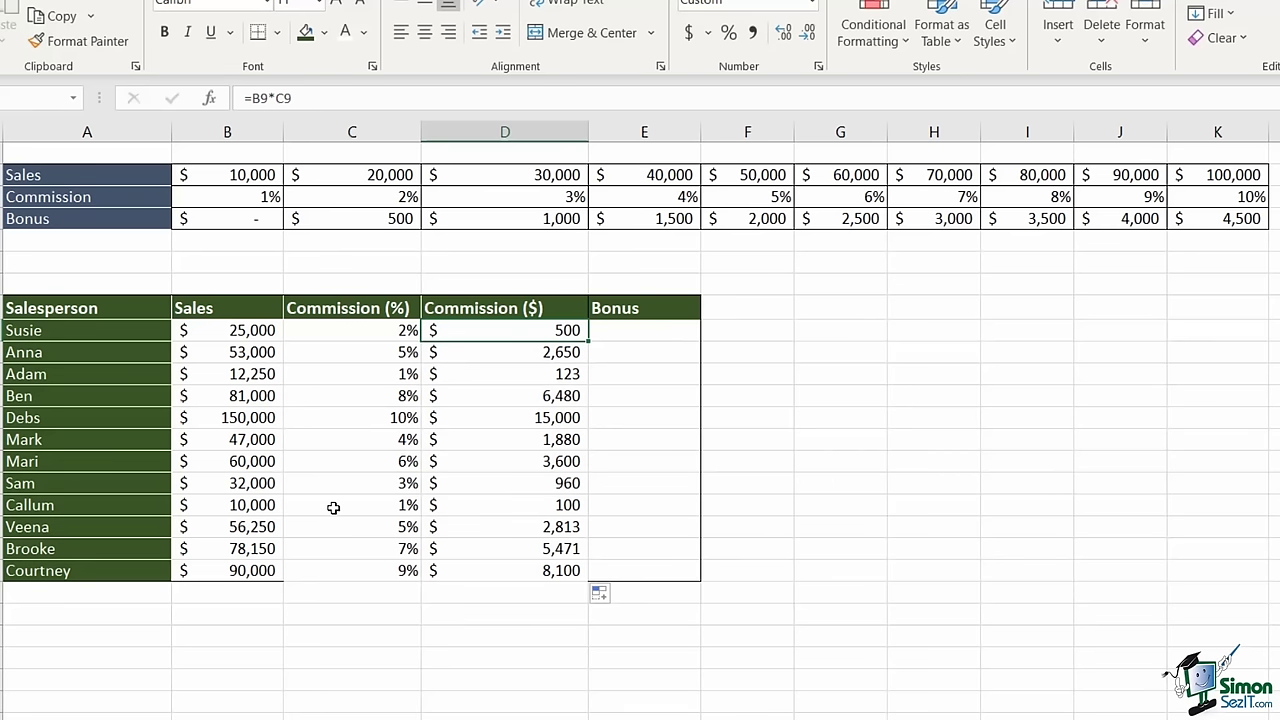
click(667, 334)
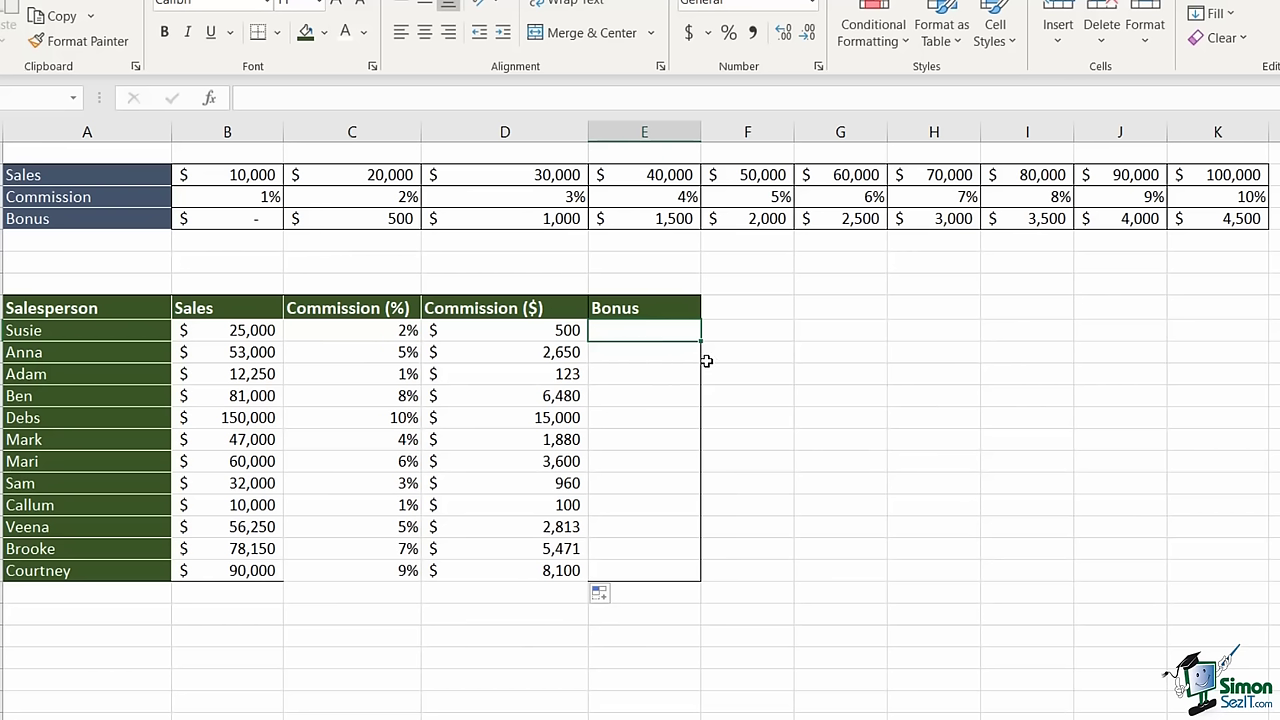
- Enter =HLOOKUP(B9,$2:$4,3,1) in E9 to look up the bonus tier
text(=HLOOKU)
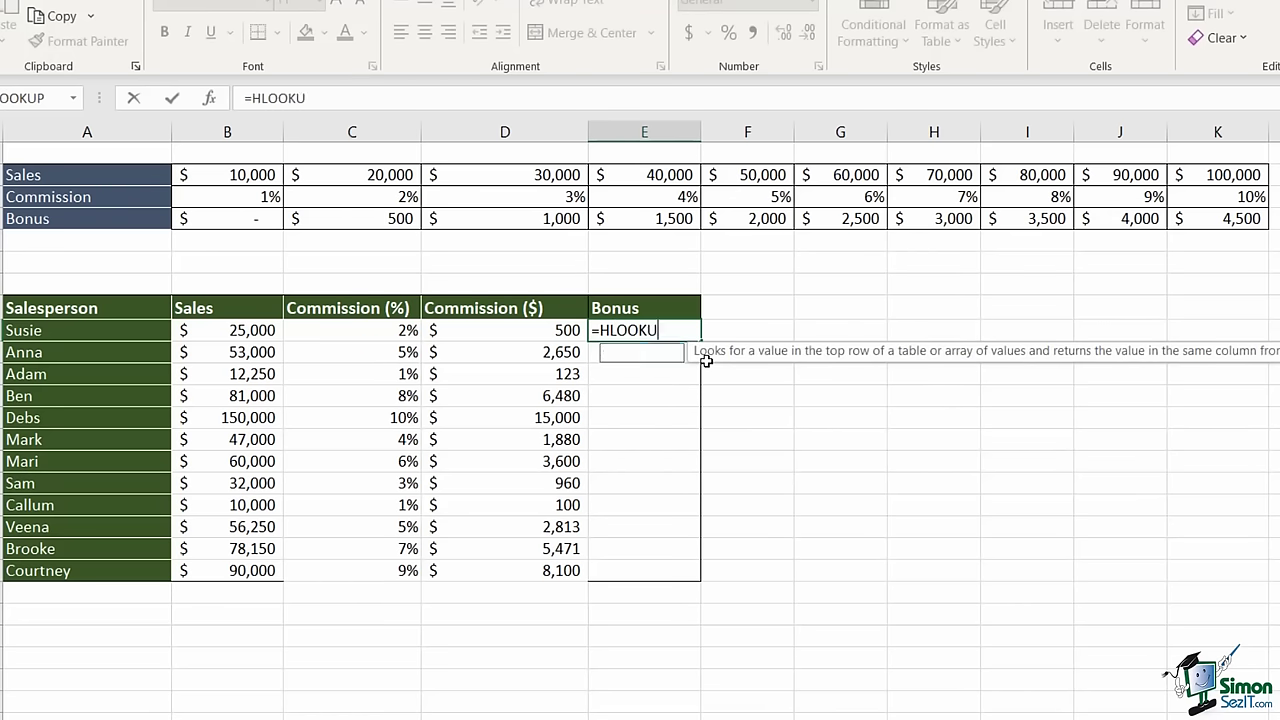
text(P()
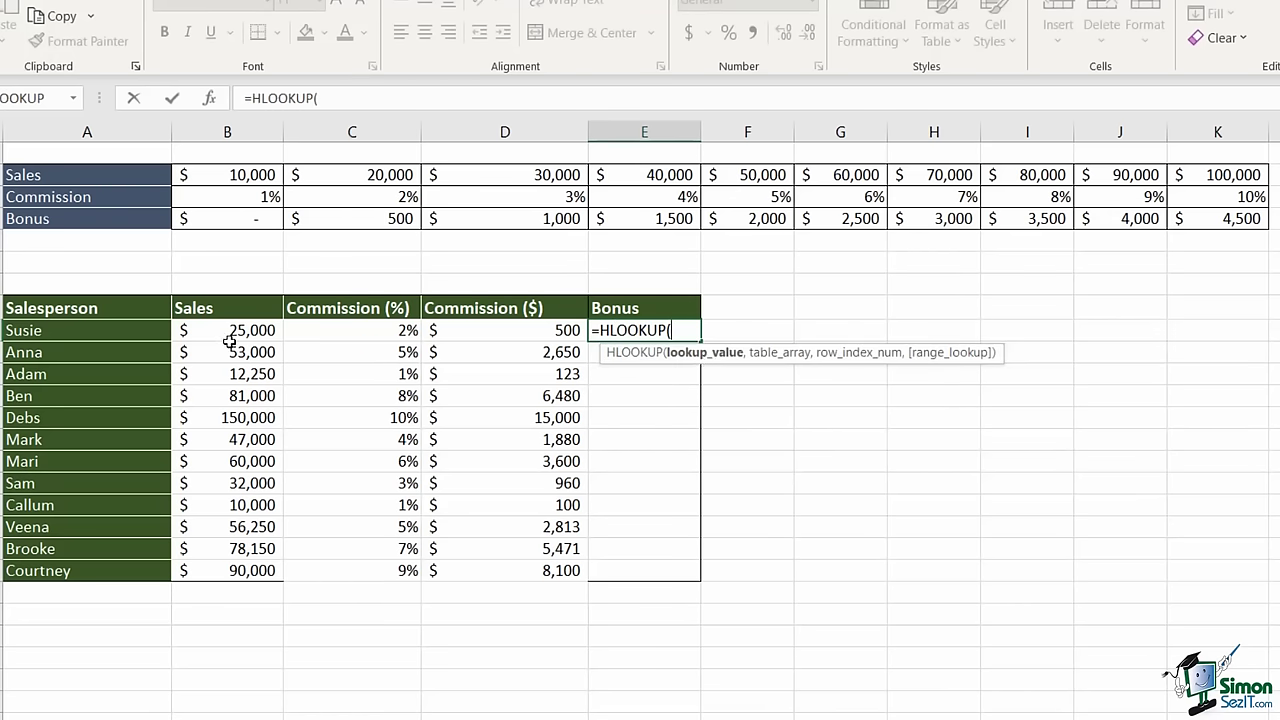
click(229, 335)
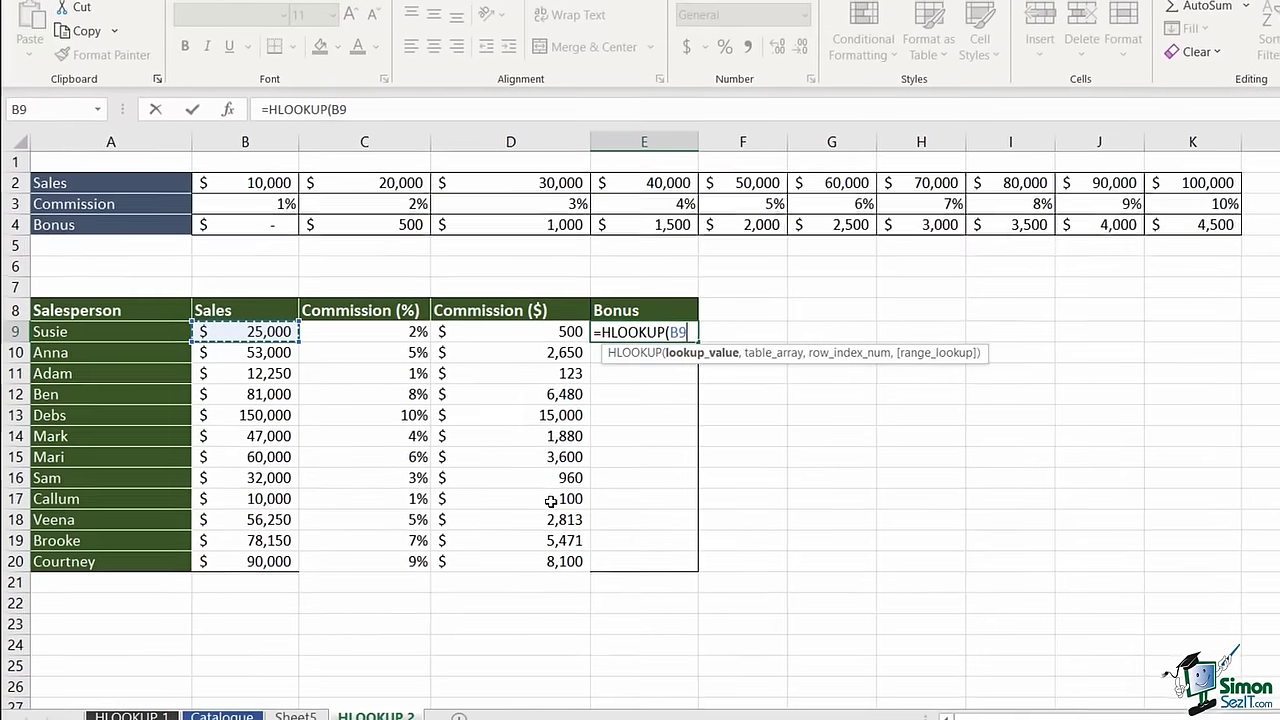
text(,)
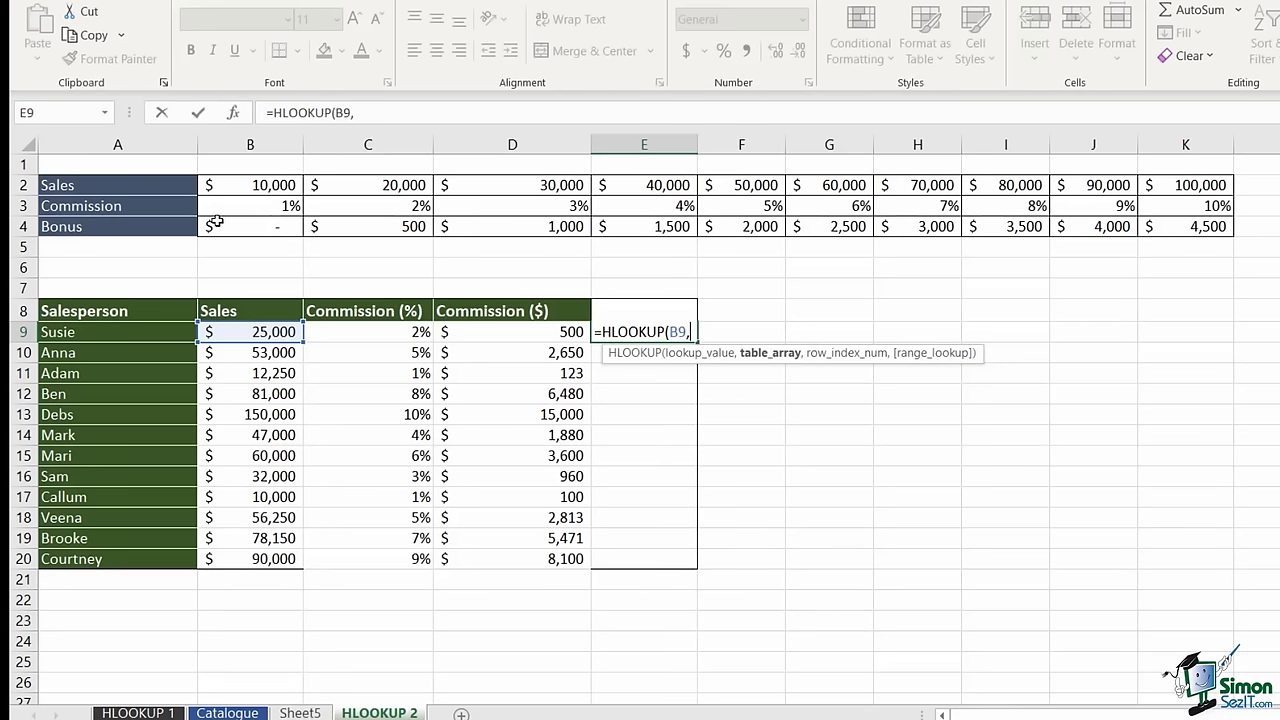
click(16, 185)
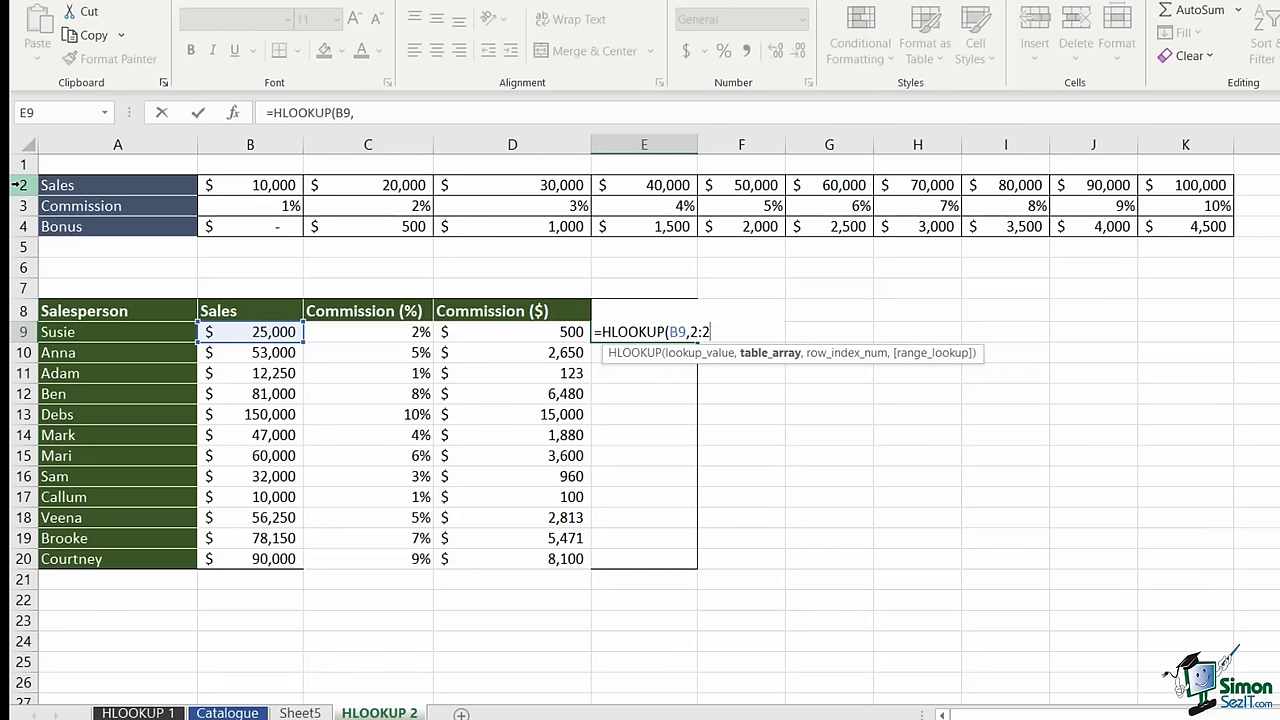
drag(16, 185, 16, 226)
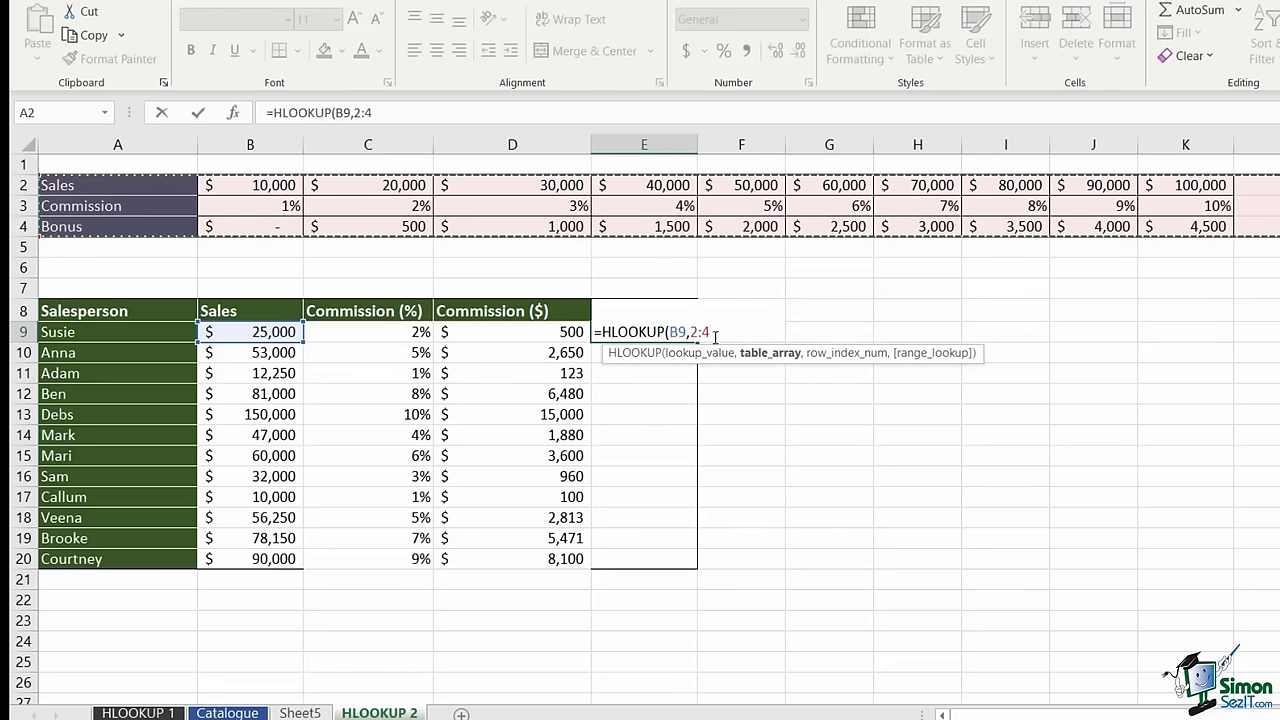
click(693, 330)
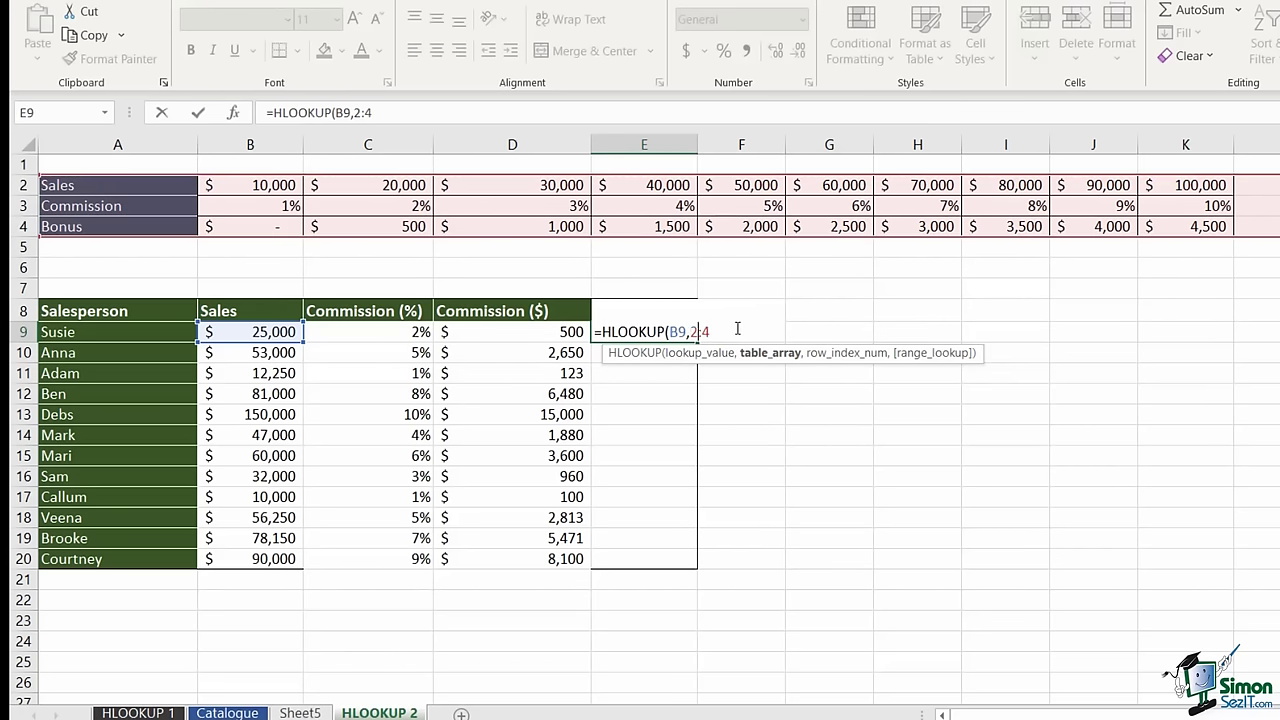
key(Left)
text($2:$)
key(Right)
text(,)
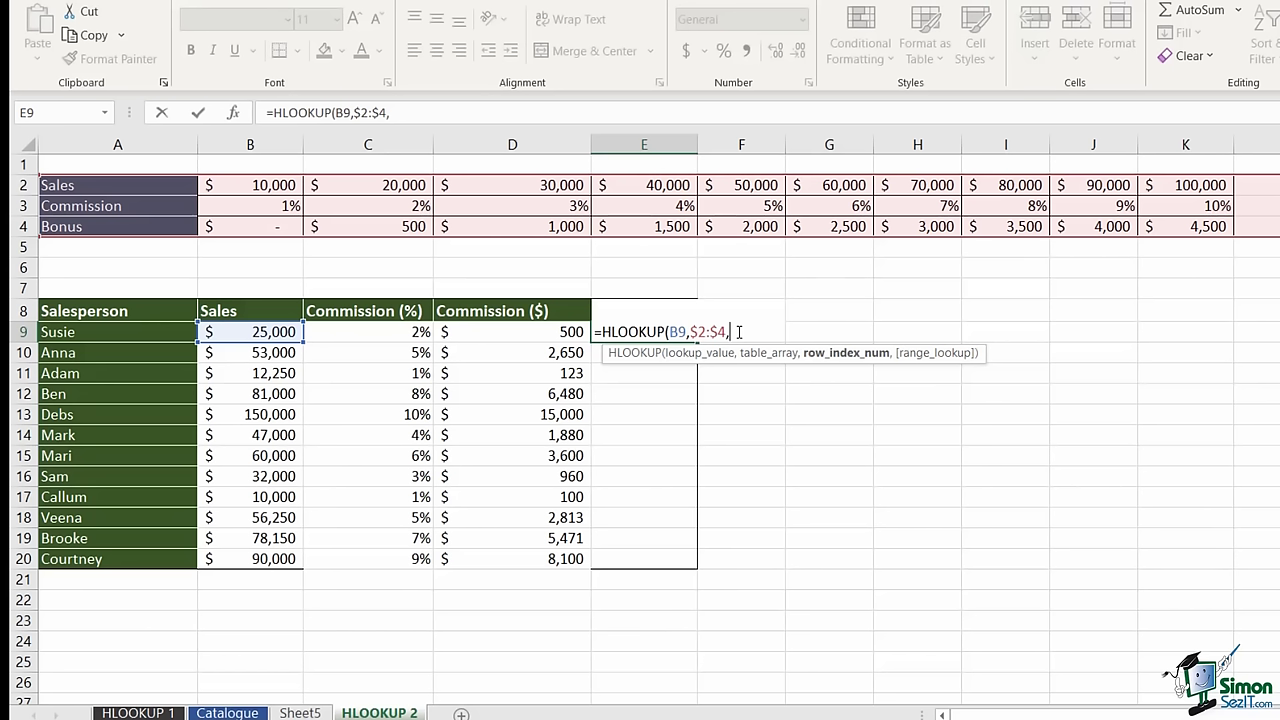
text(3,)
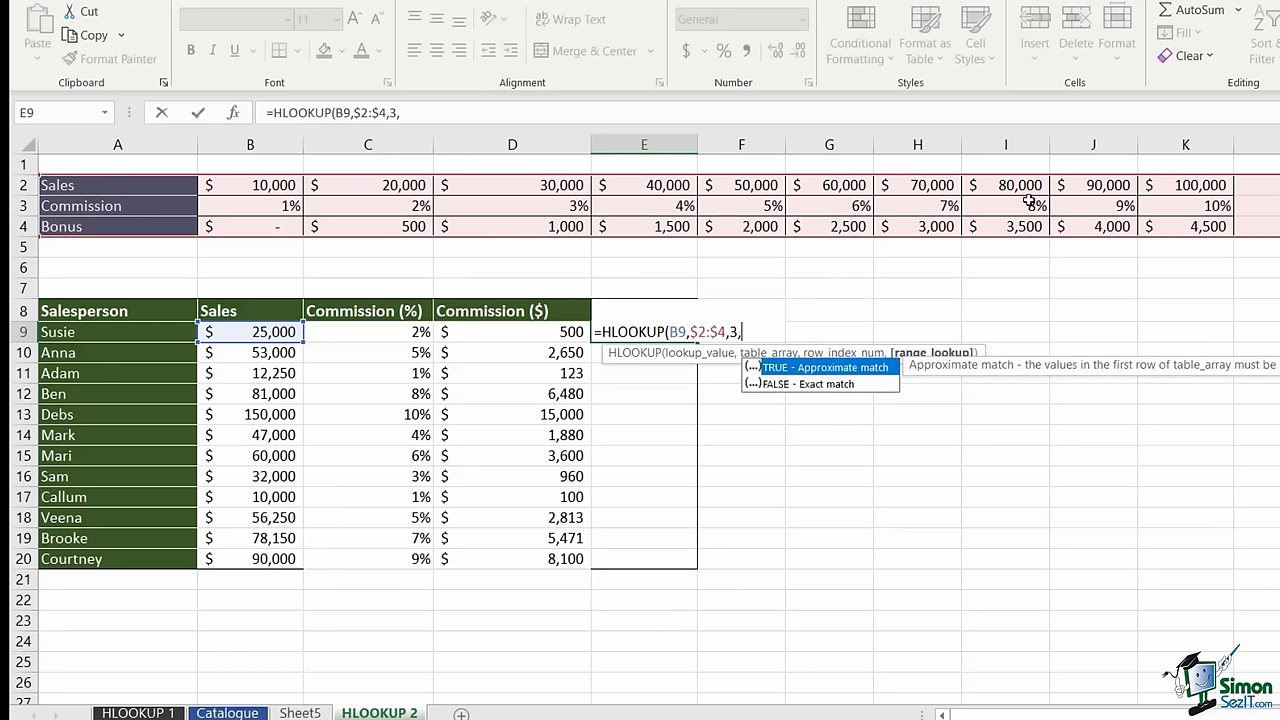
text(1))
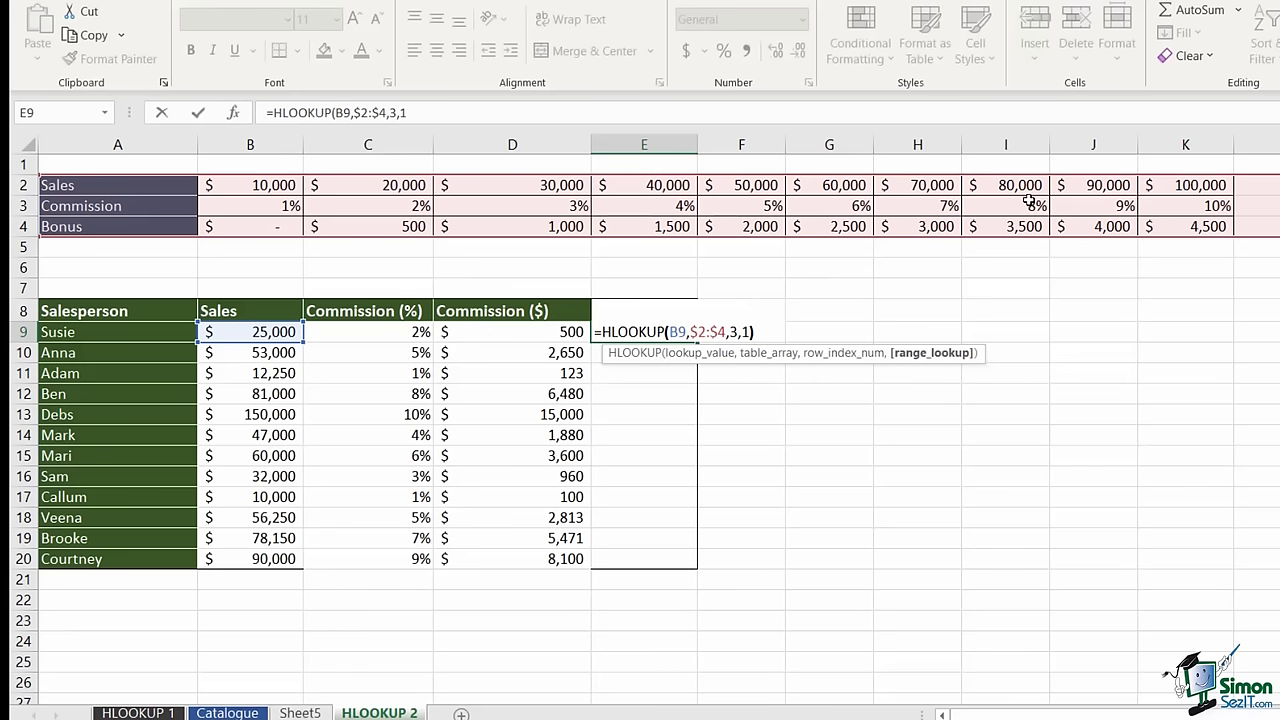
key(Return)
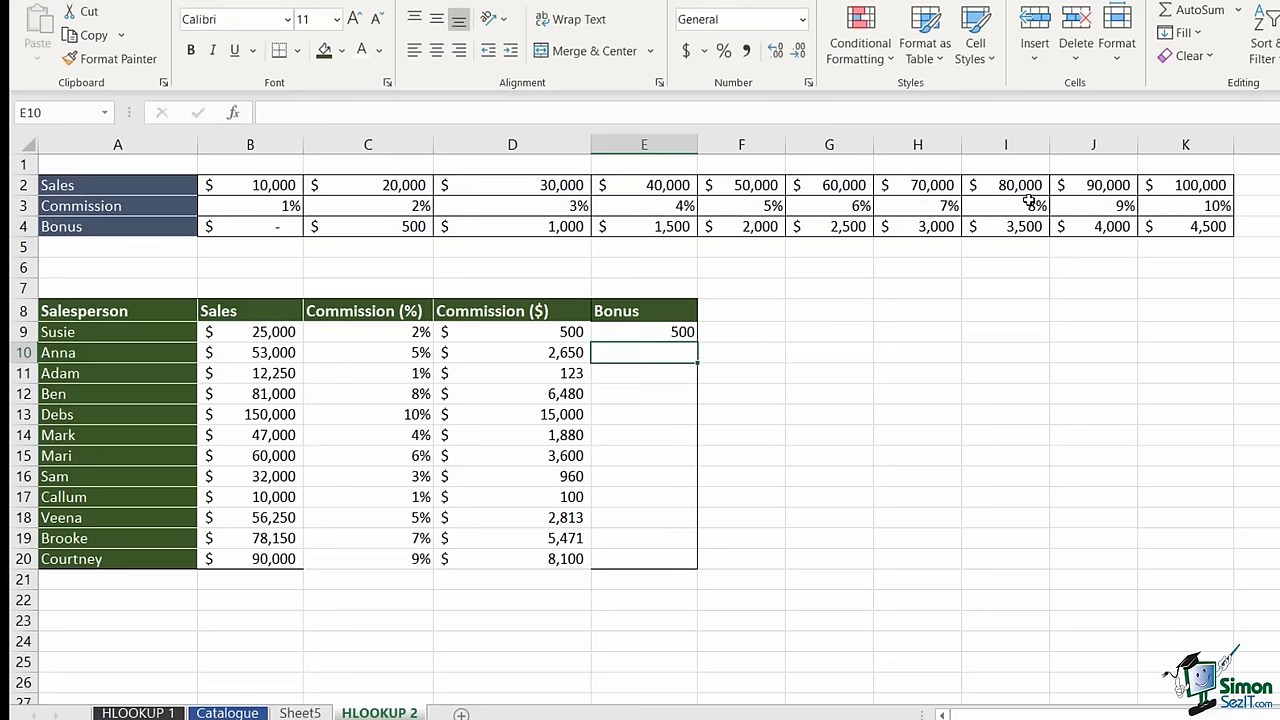
- Fill the Bonus formula down to row 20, apply dollar accounting format, and drop one decimal
click(688, 333)
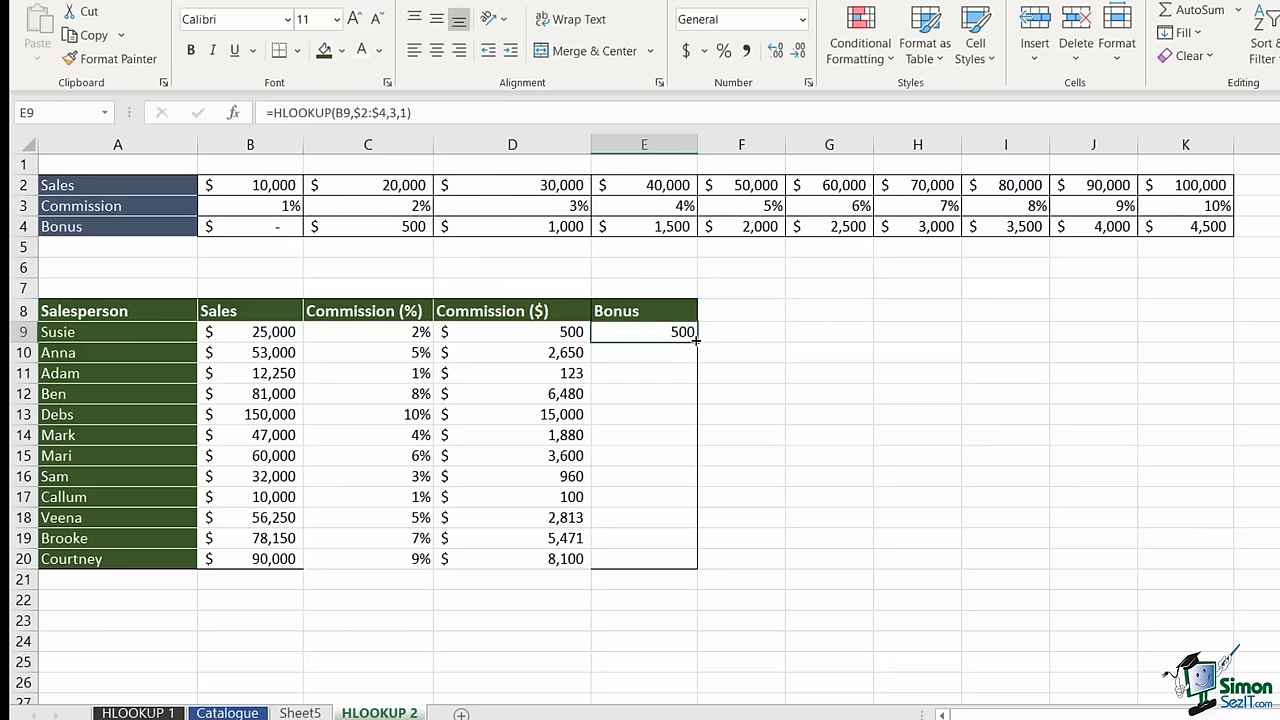
double_click(697, 342)
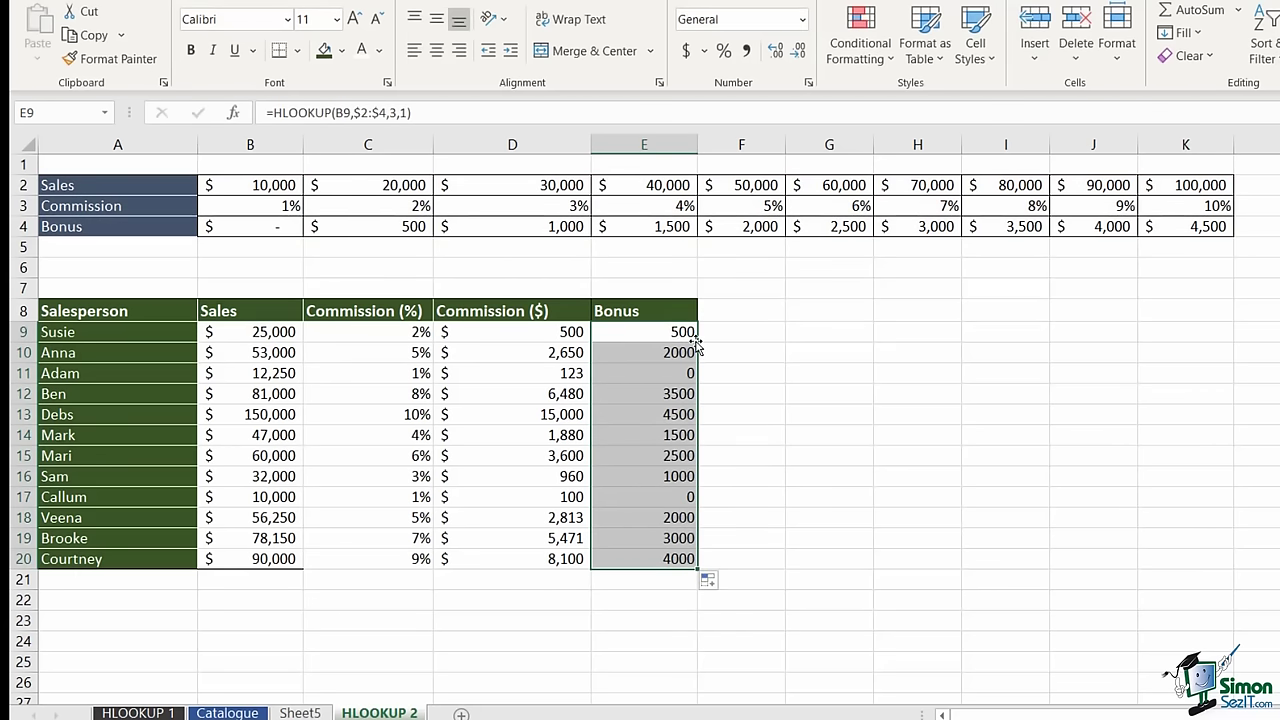
click(686, 50)
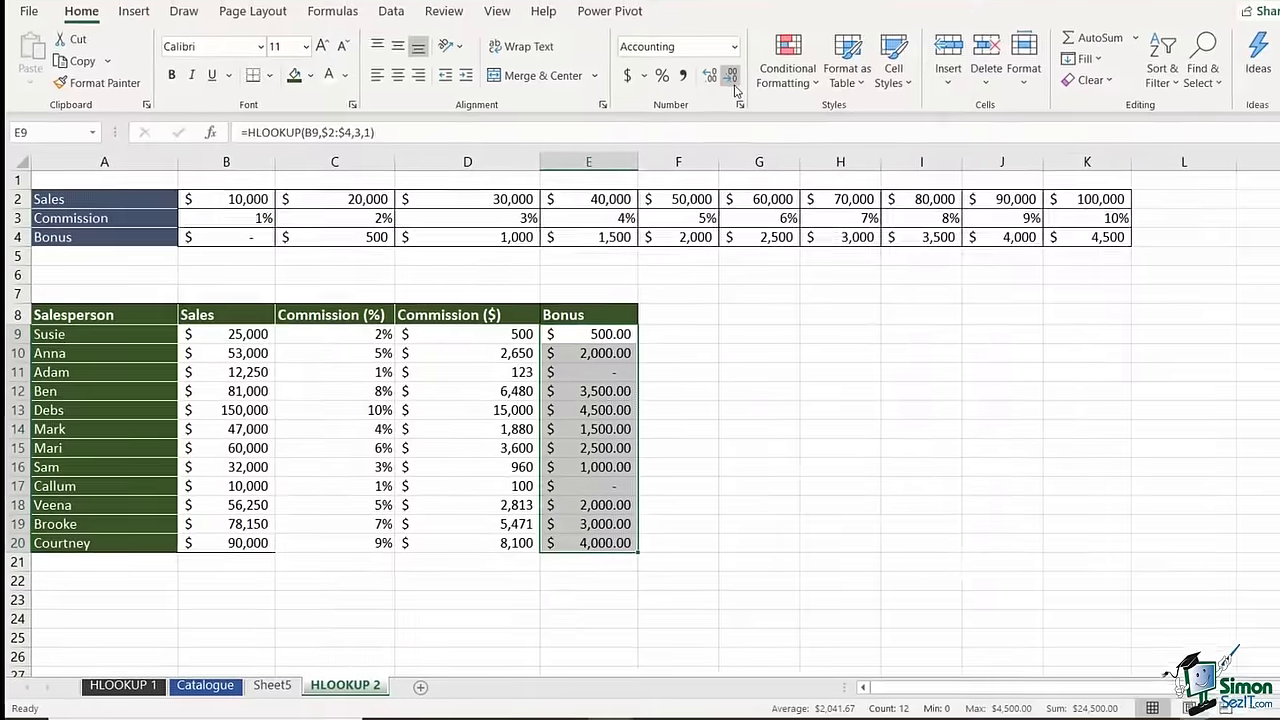
click(733, 78)
- Remove the last decimal place from the Bonus values and deselect the column
click(733, 78)
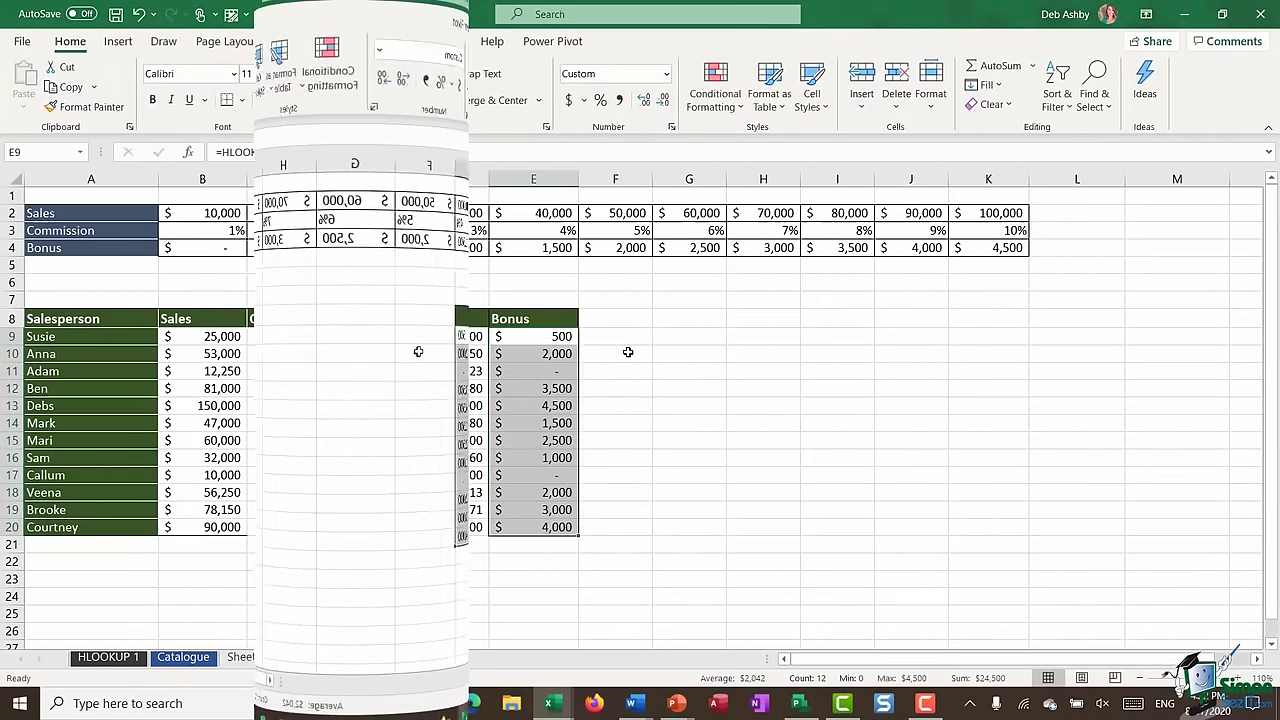
click(630, 353)
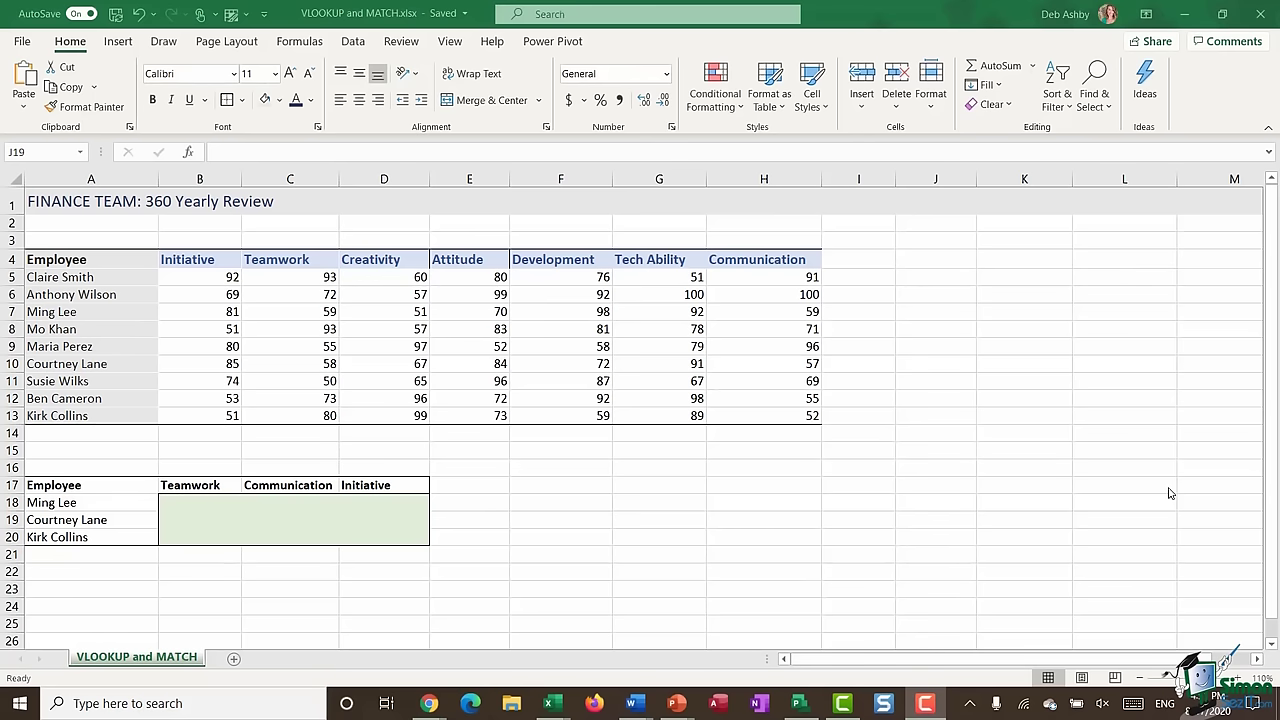
- Browse the Formulas tab's Lookup & Reference function list, then dismiss it
click(295, 42)
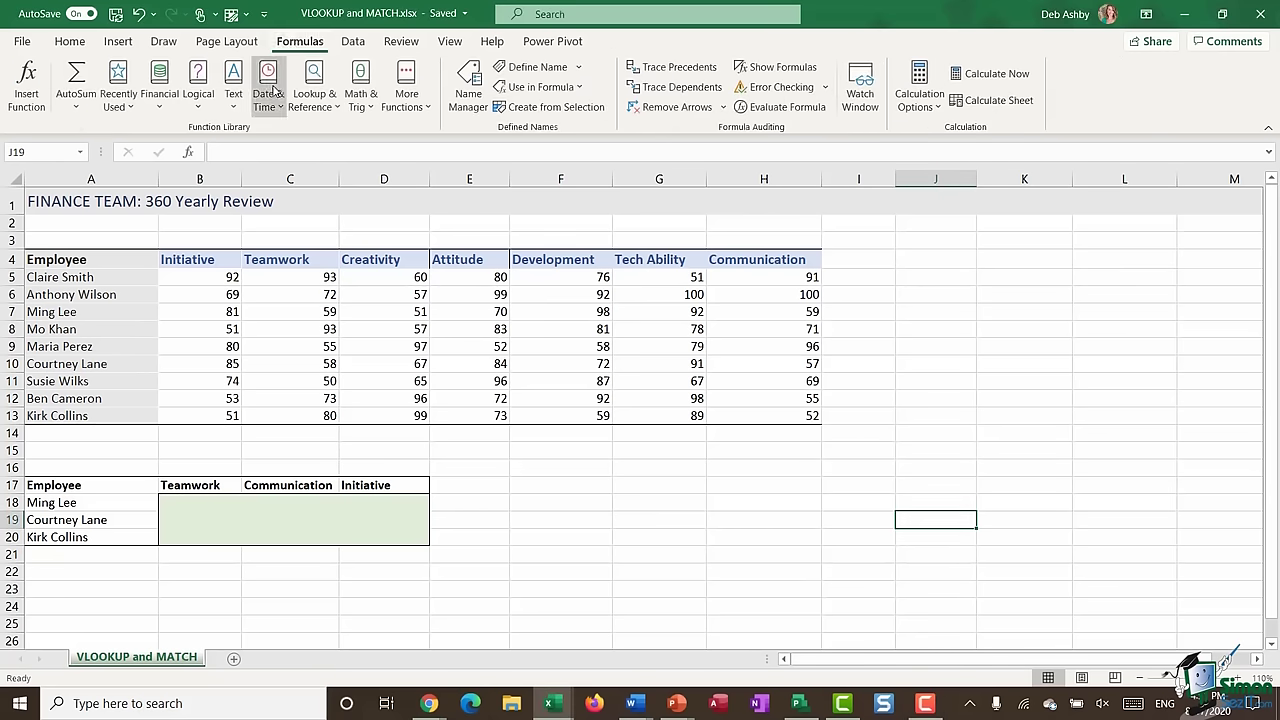
click(330, 105)
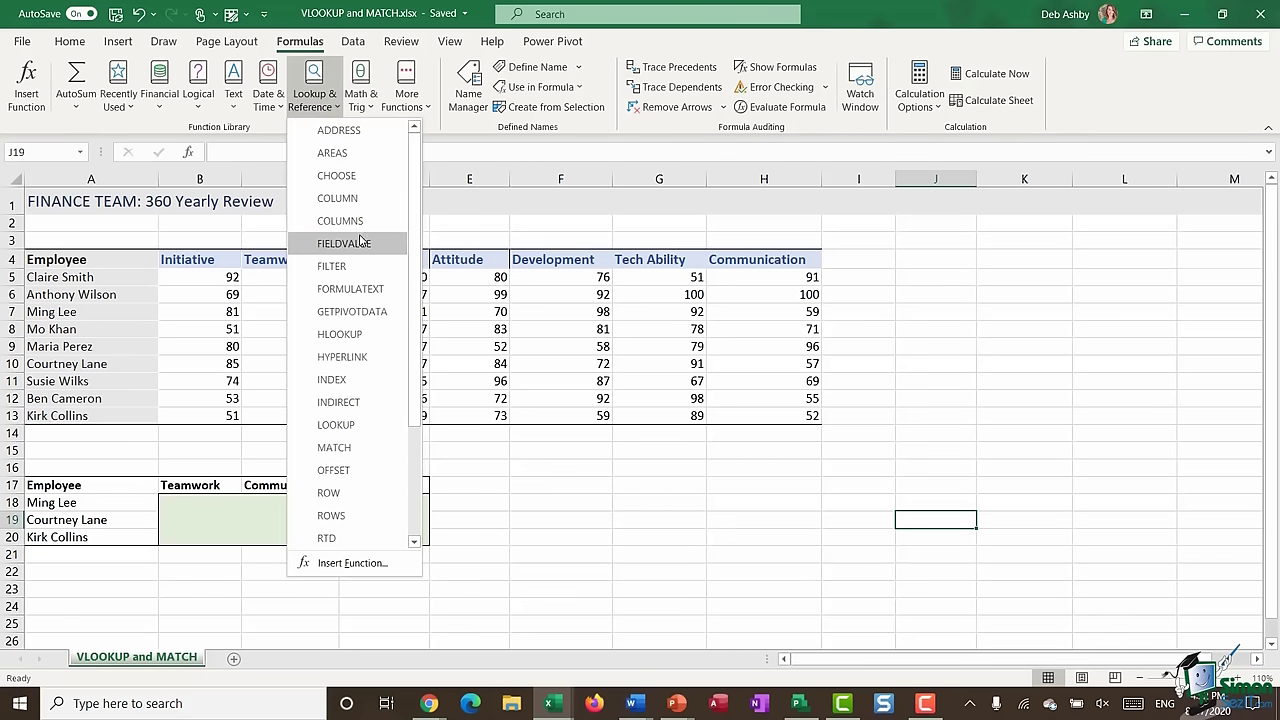
scroll(363, 300, down, 3)
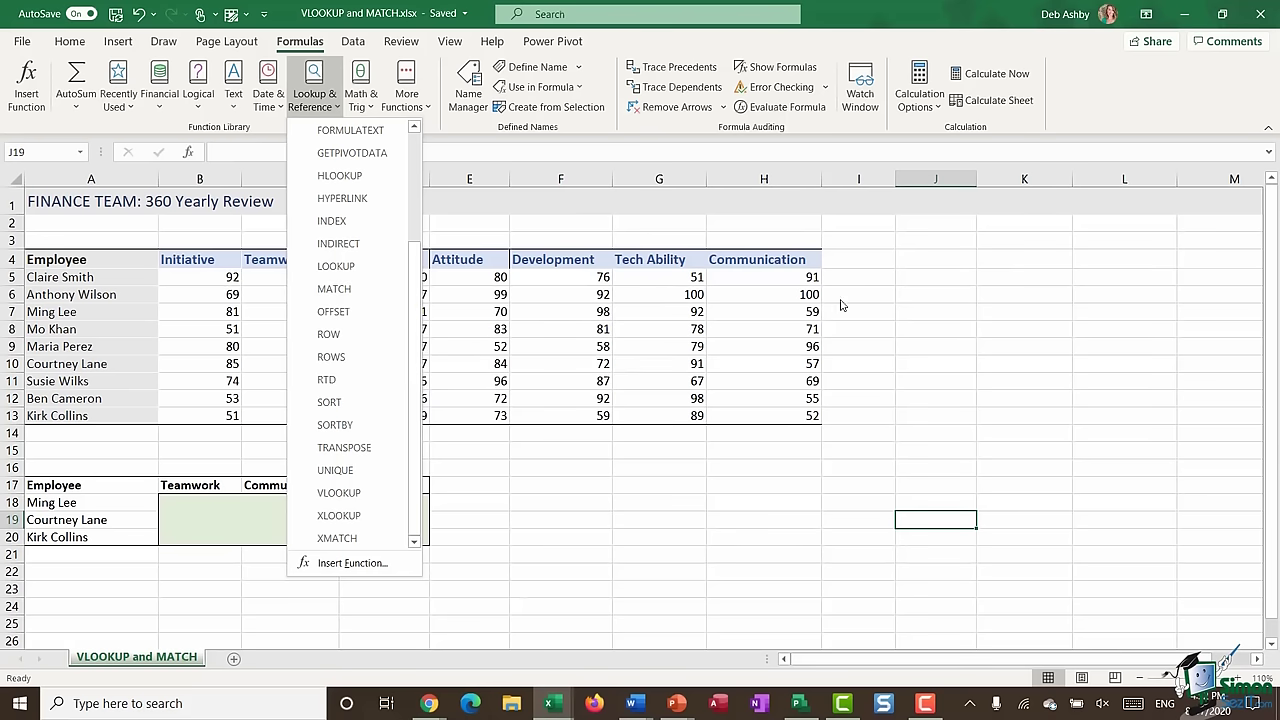
click(768, 300)
click(765, 294)
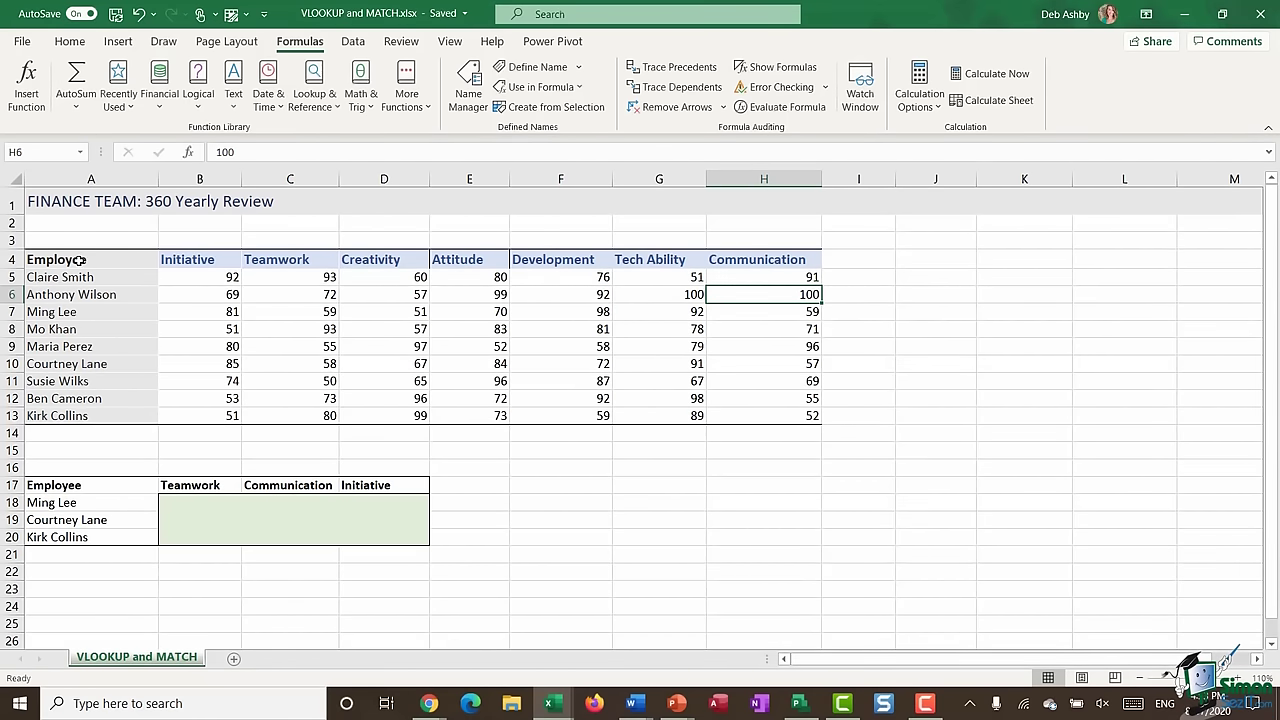
drag(67, 279, 109, 415)
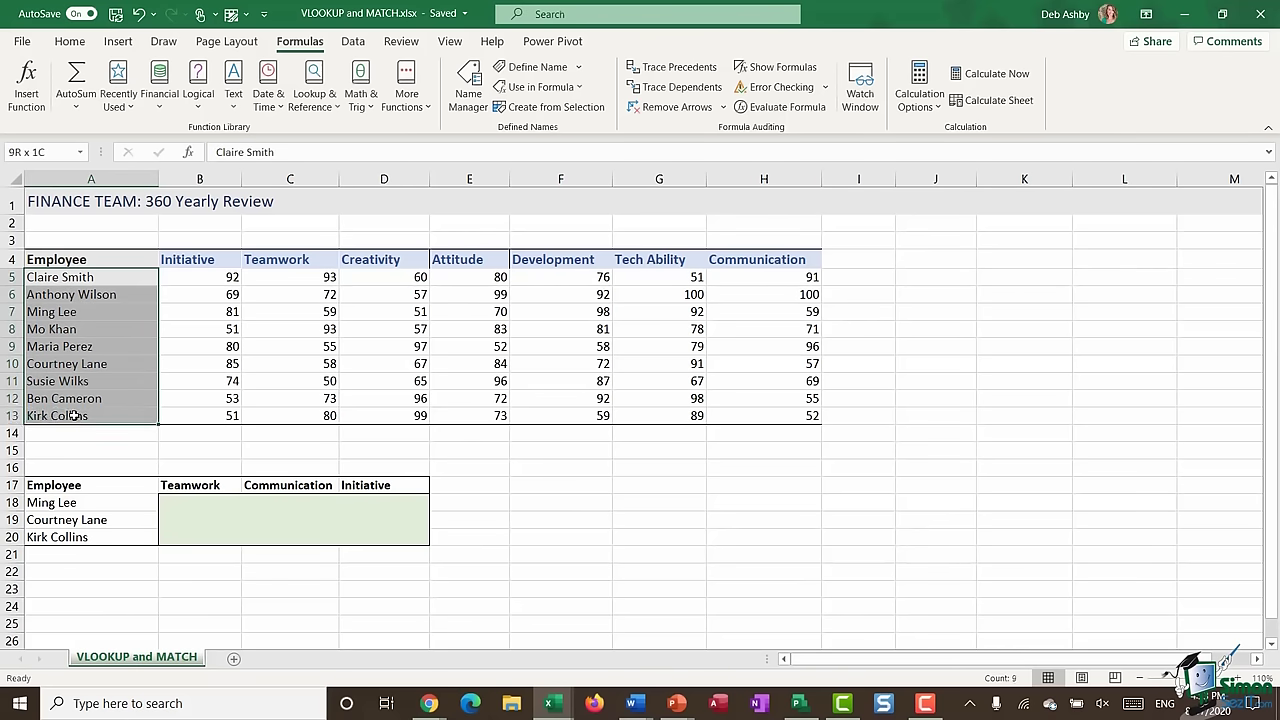
drag(183, 262, 769, 259)
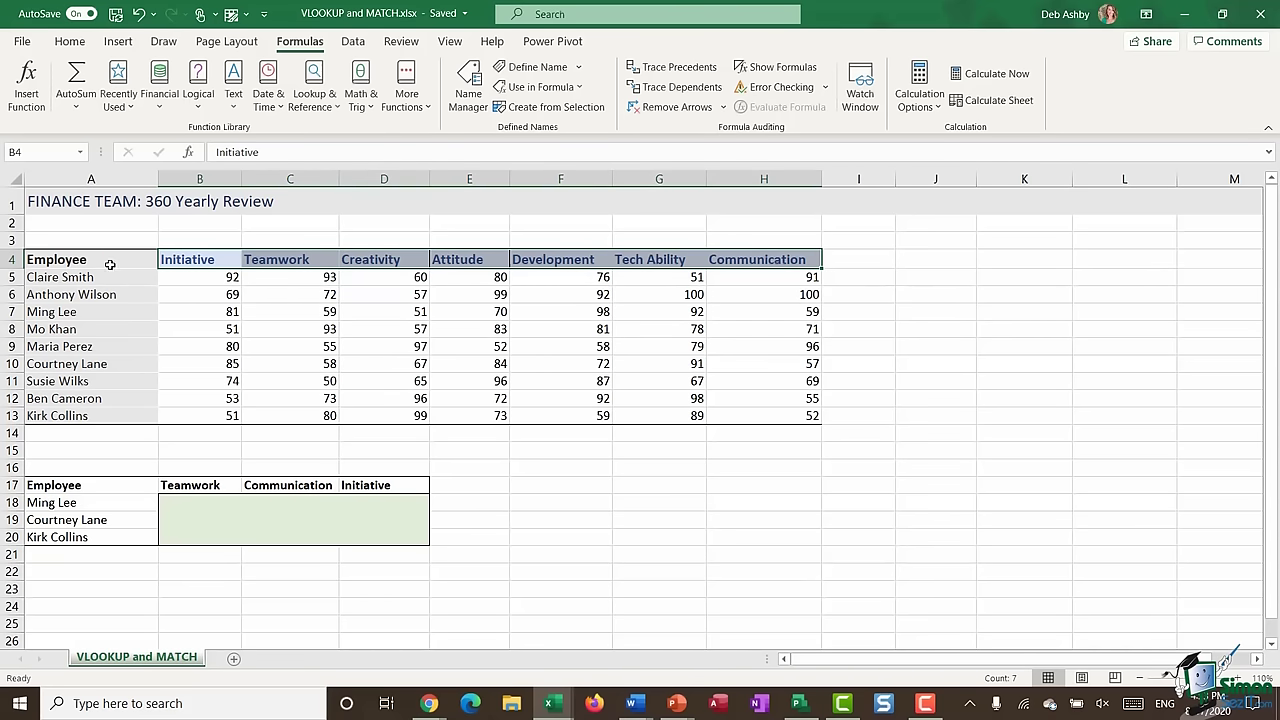
drag(88, 277, 100, 415)
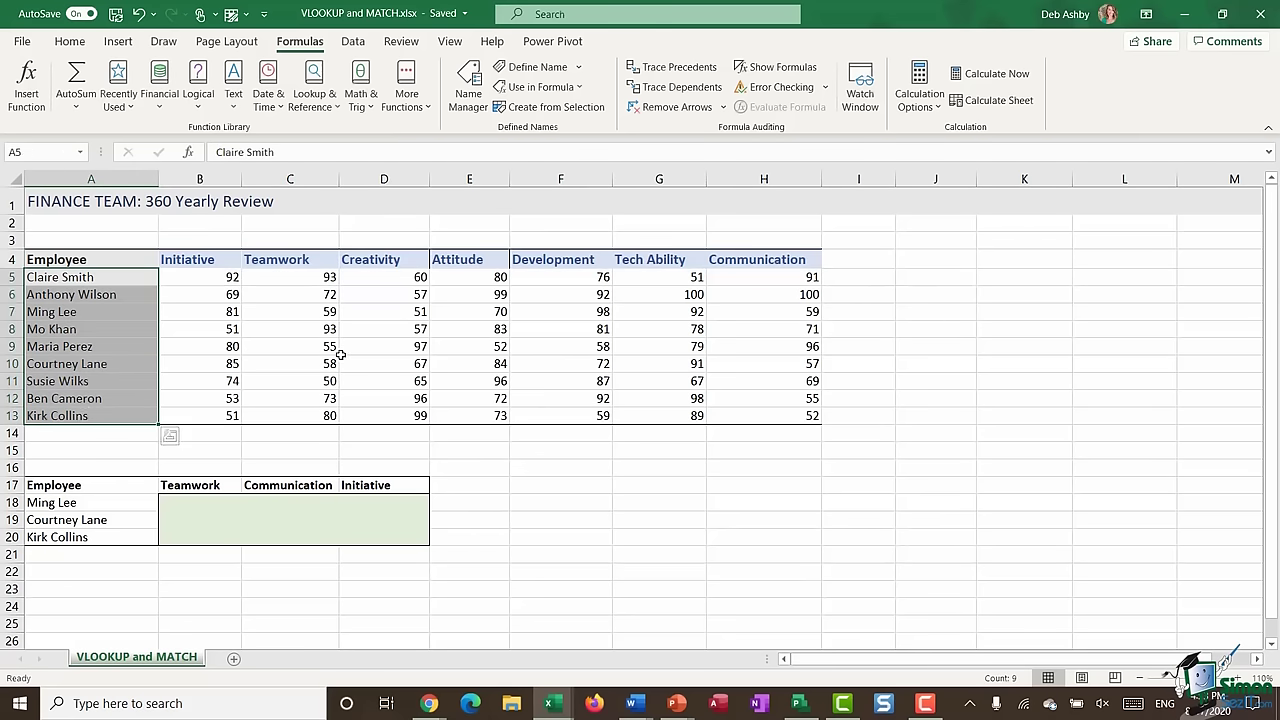
click(222, 277)
click(301, 279)
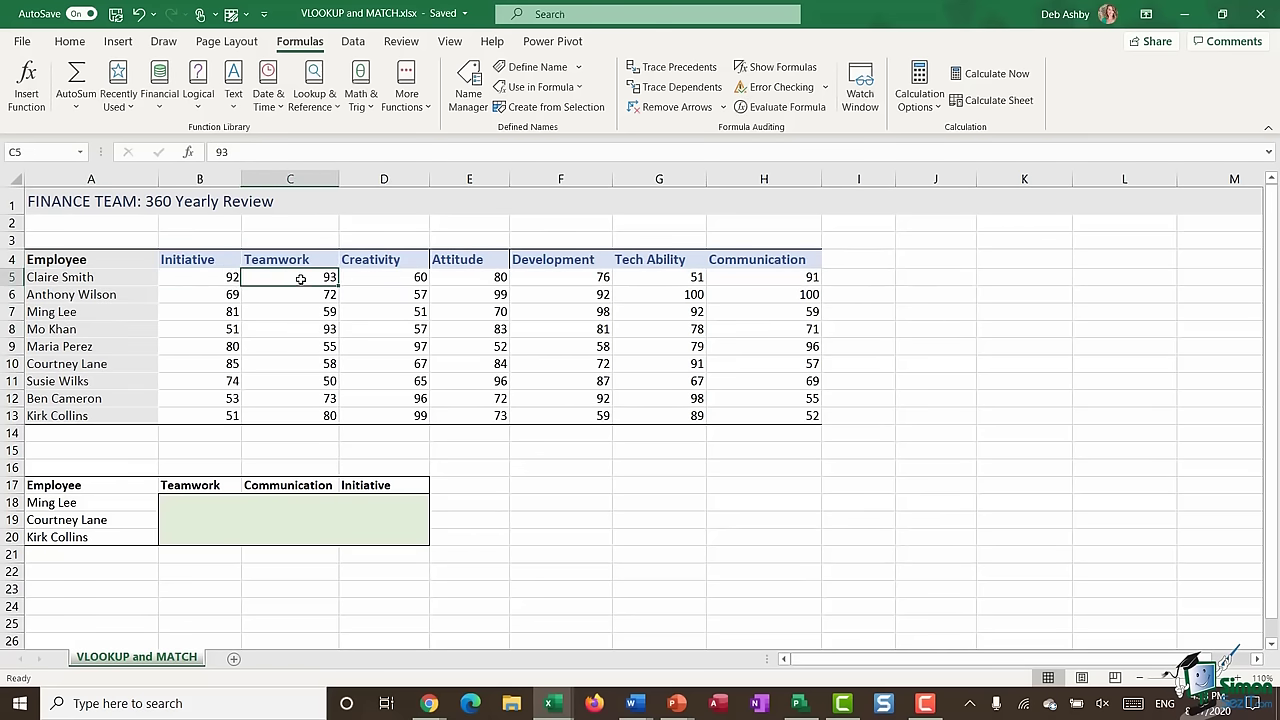
click(372, 278)
click(483, 277)
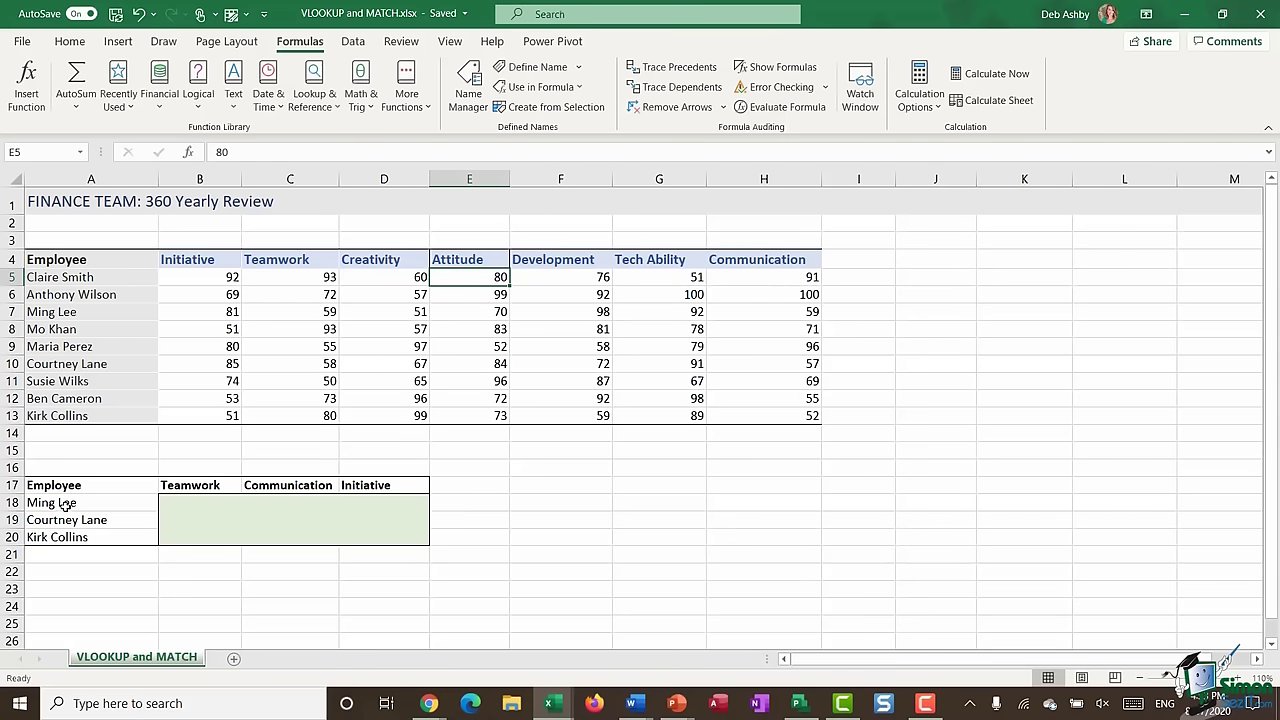
drag(65, 503, 75, 537)
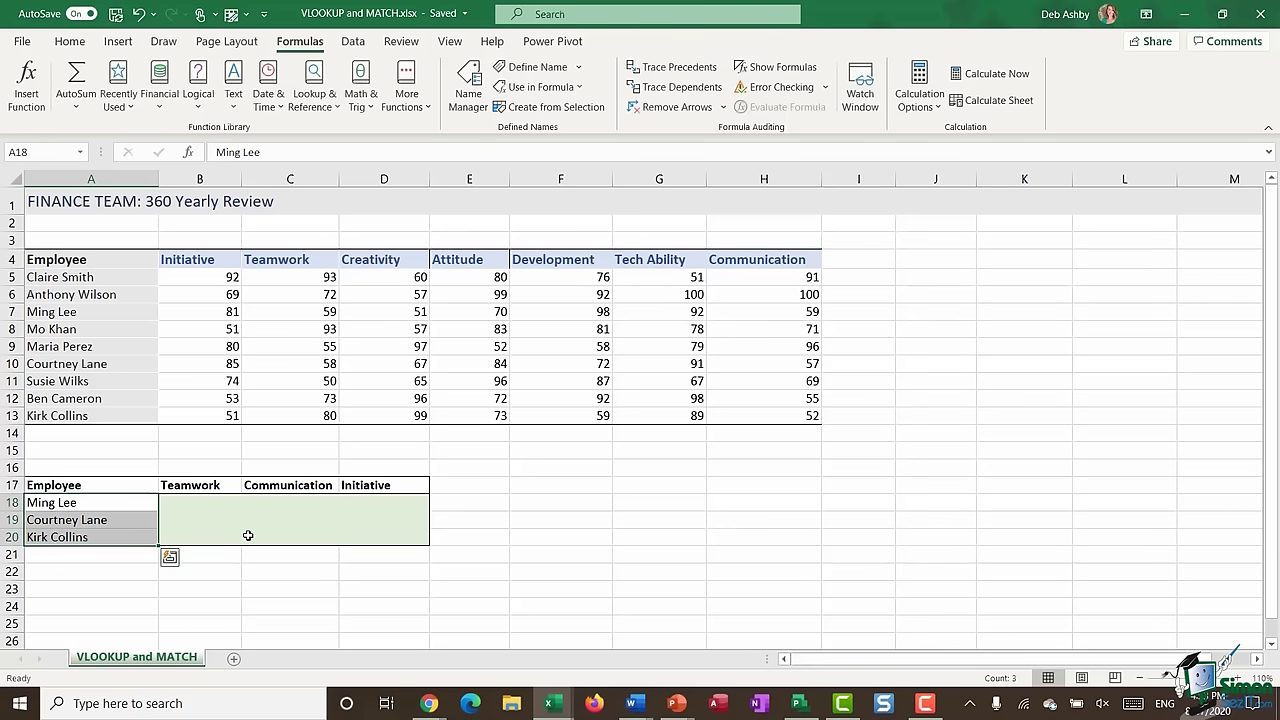
drag(186, 485, 368, 487)
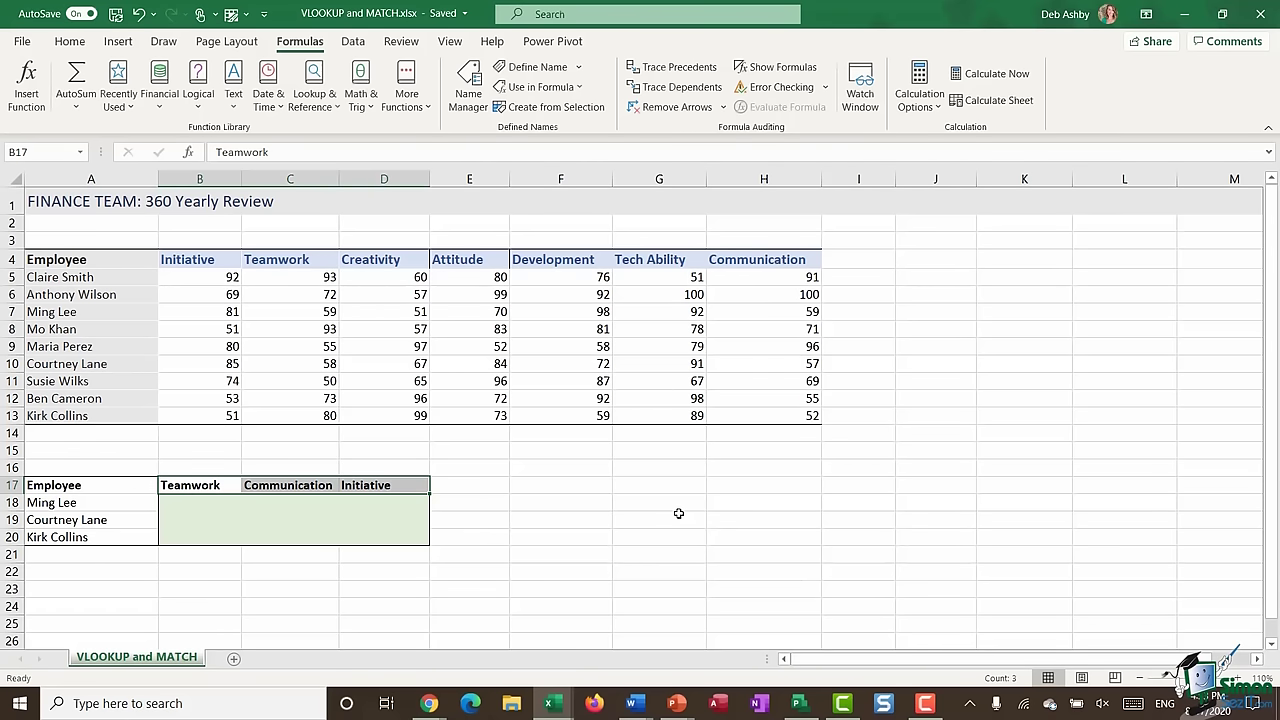
drag(113, 505, 108, 534)
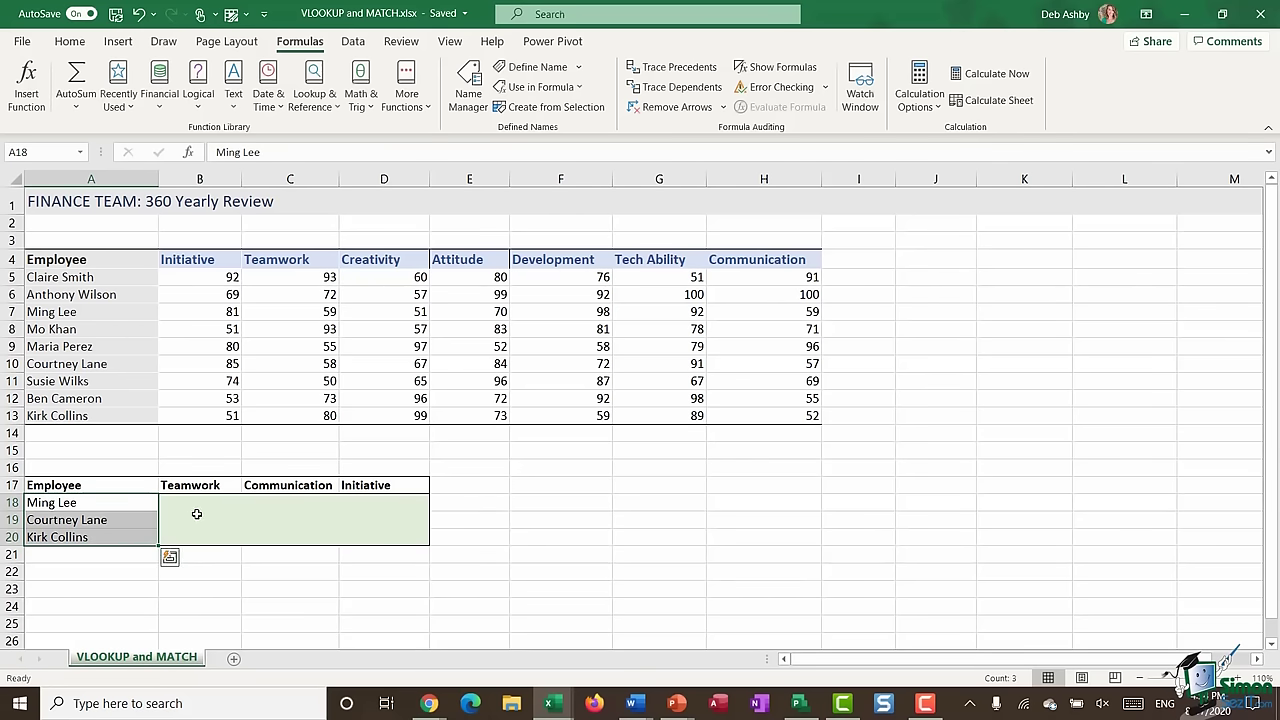
click(178, 509)
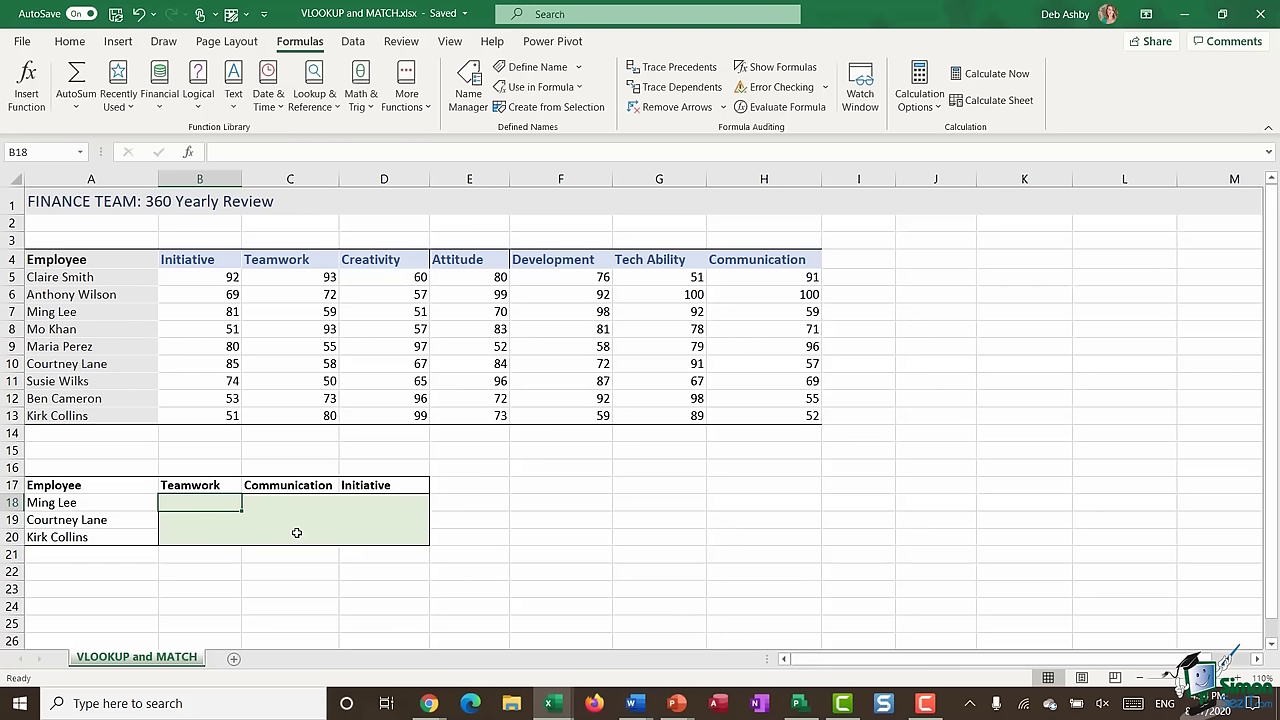
text(=)
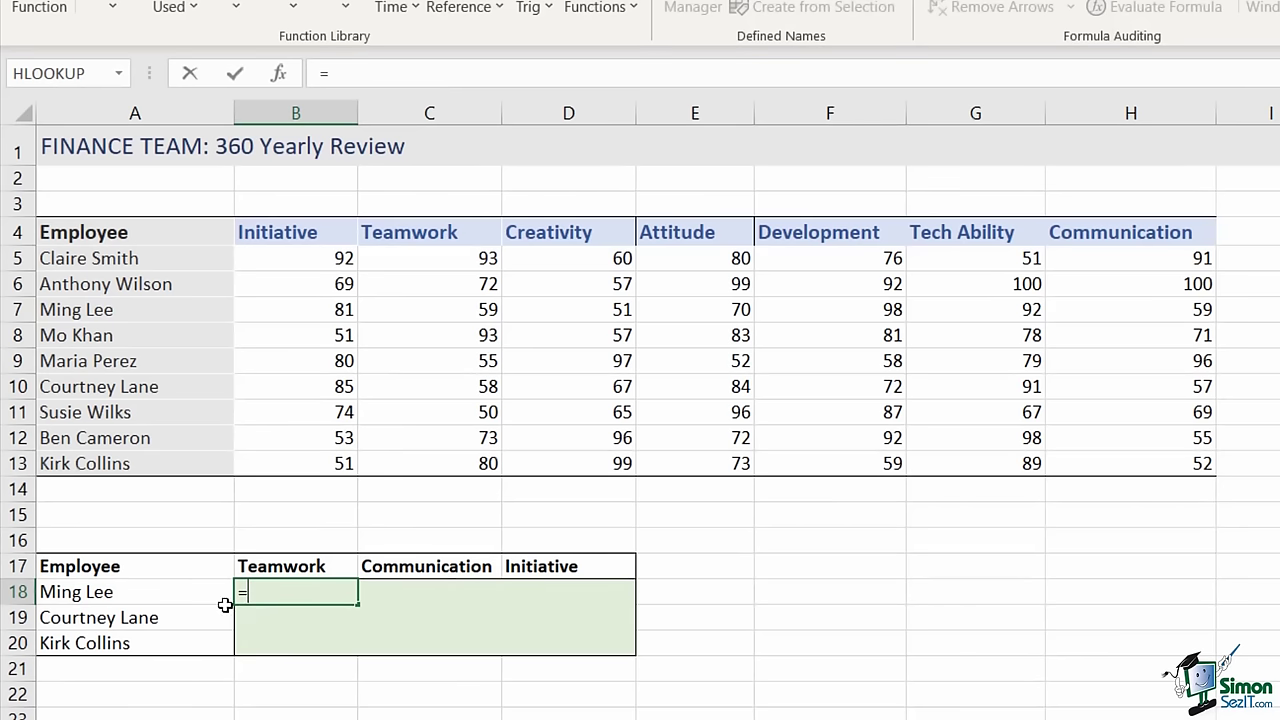
click(358, 76)
text(VLOOK)
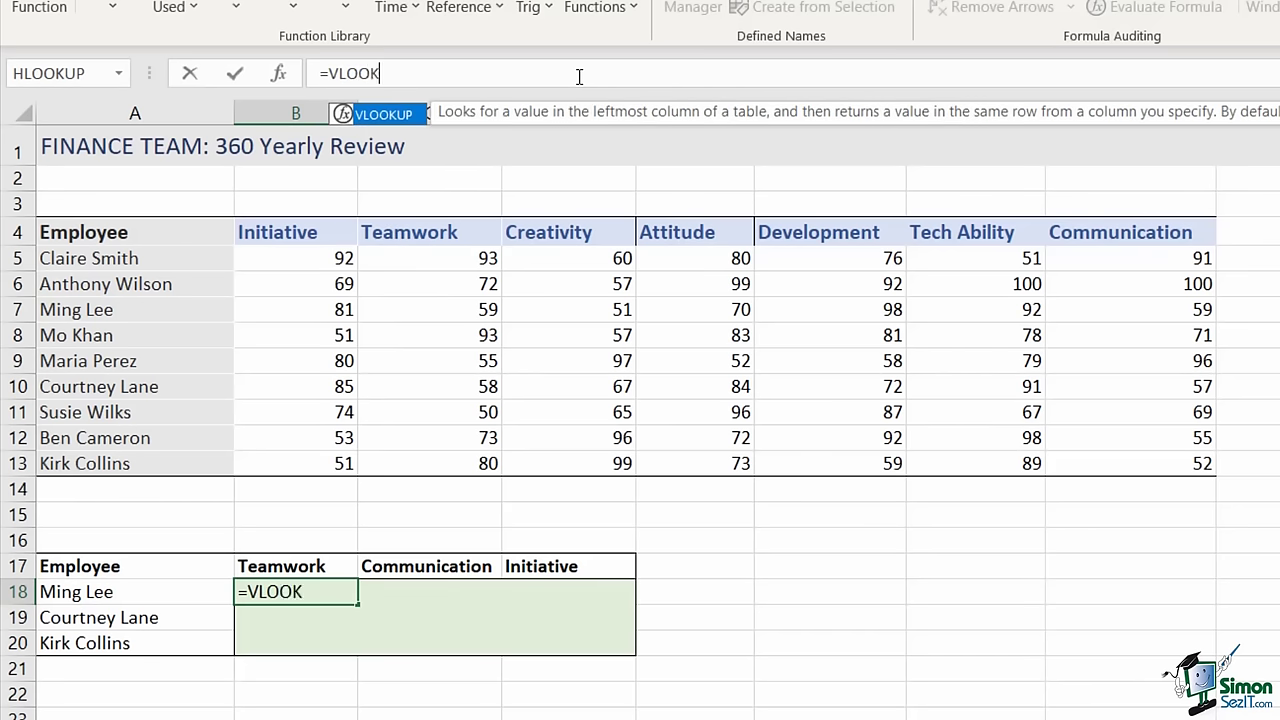
text(UP()
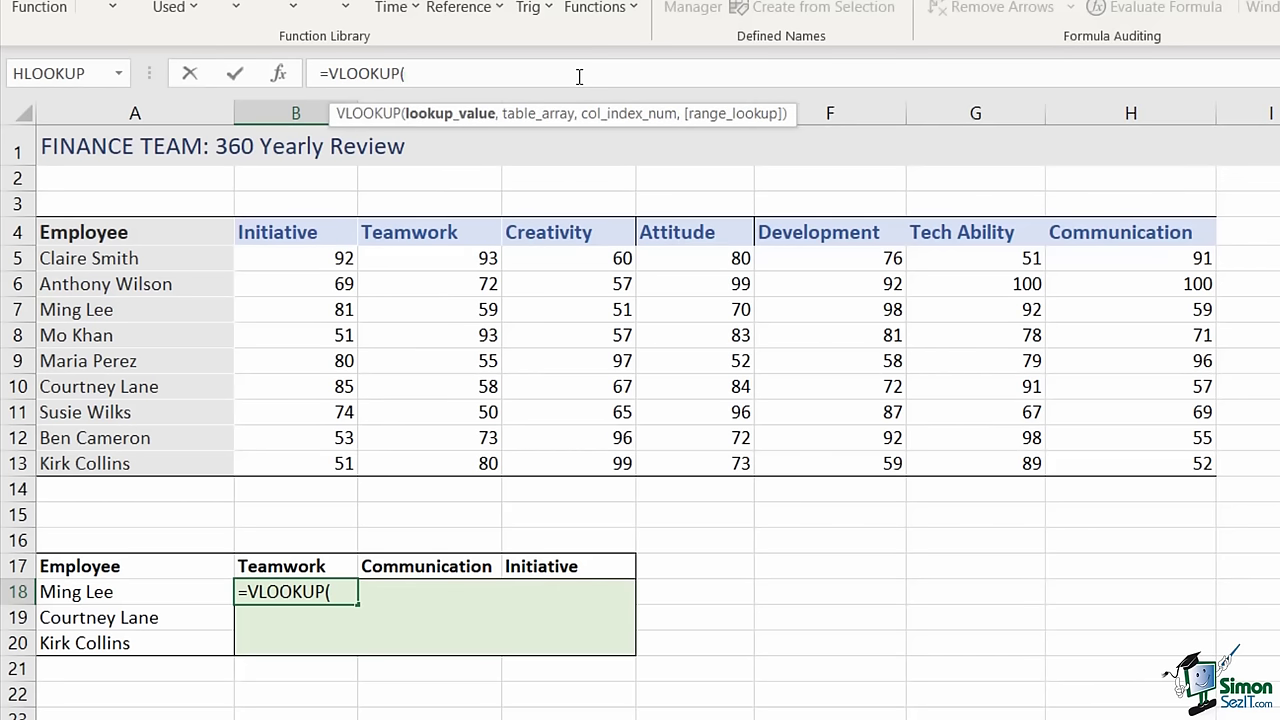
click(115, 596)
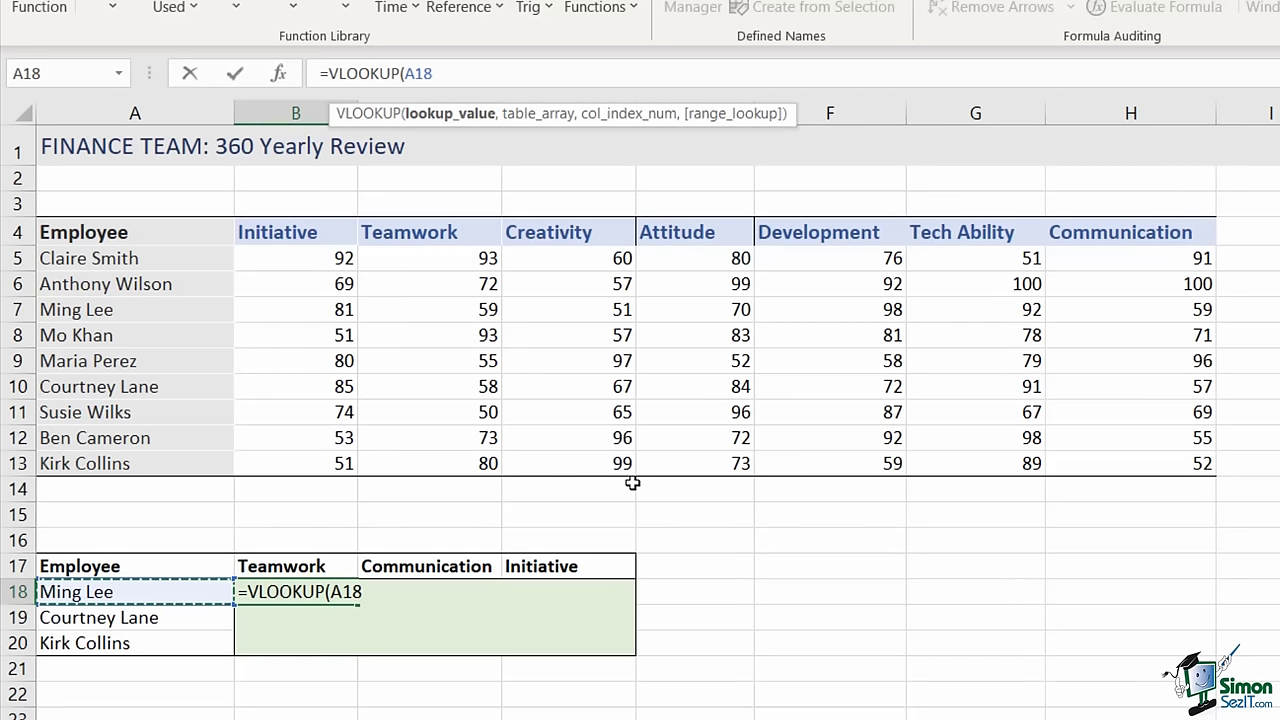
text(,)
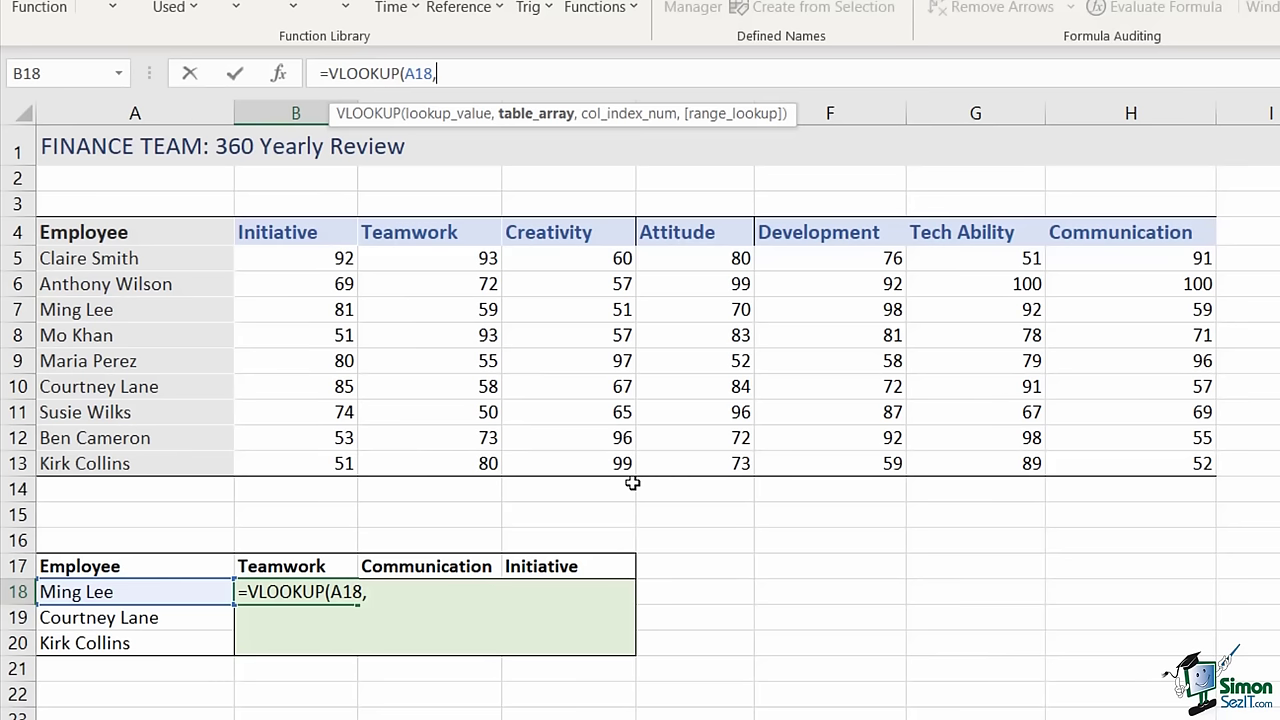
drag(92, 229, 1194, 455)
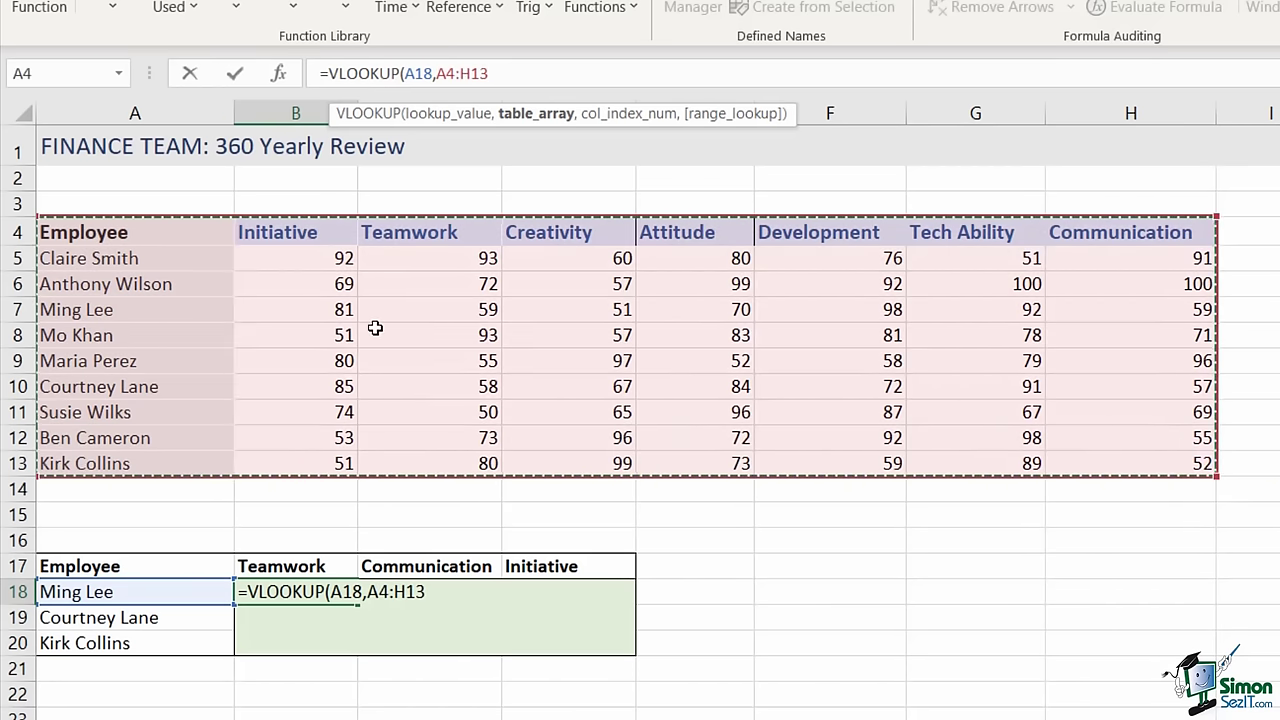
click(446, 73)
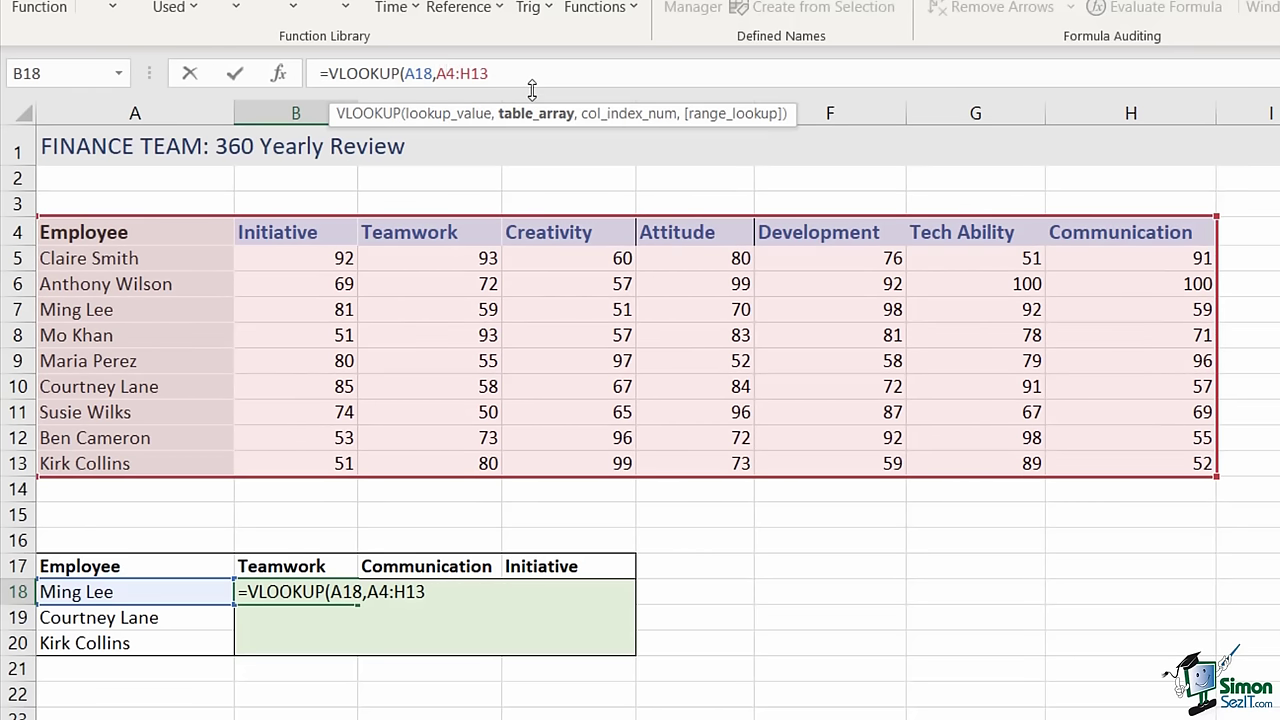
key(F4)
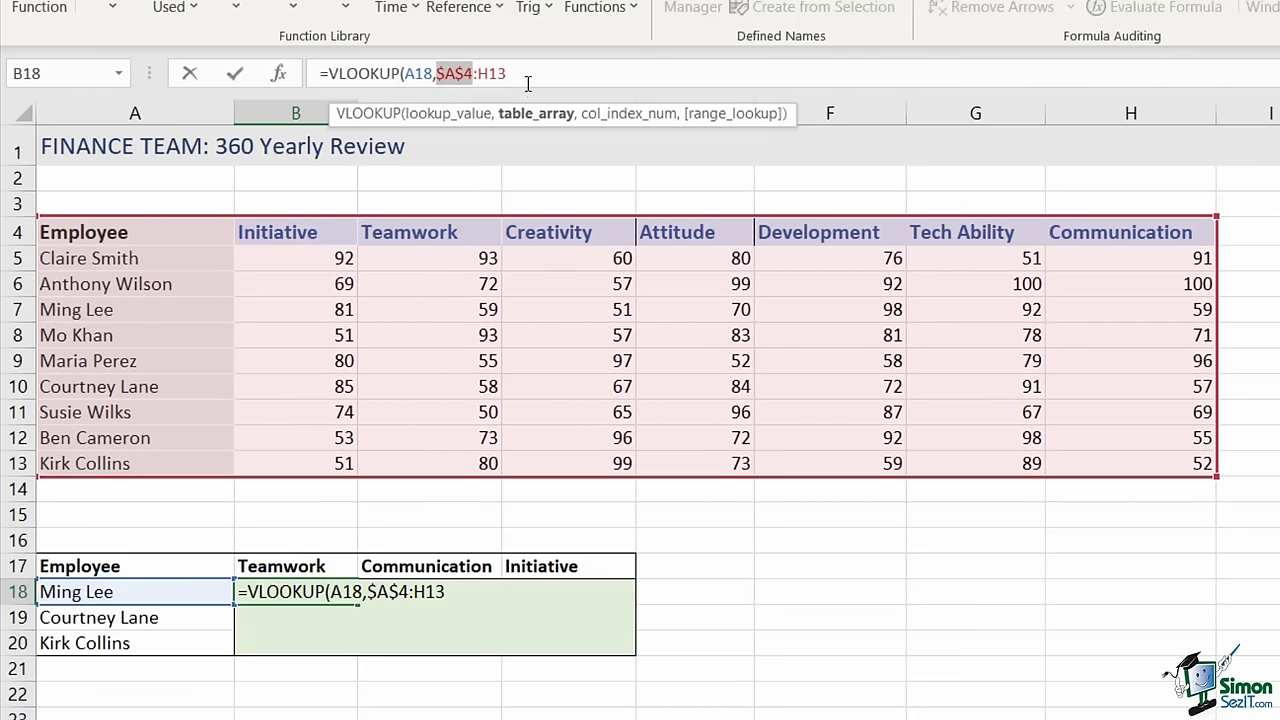
key(F4)
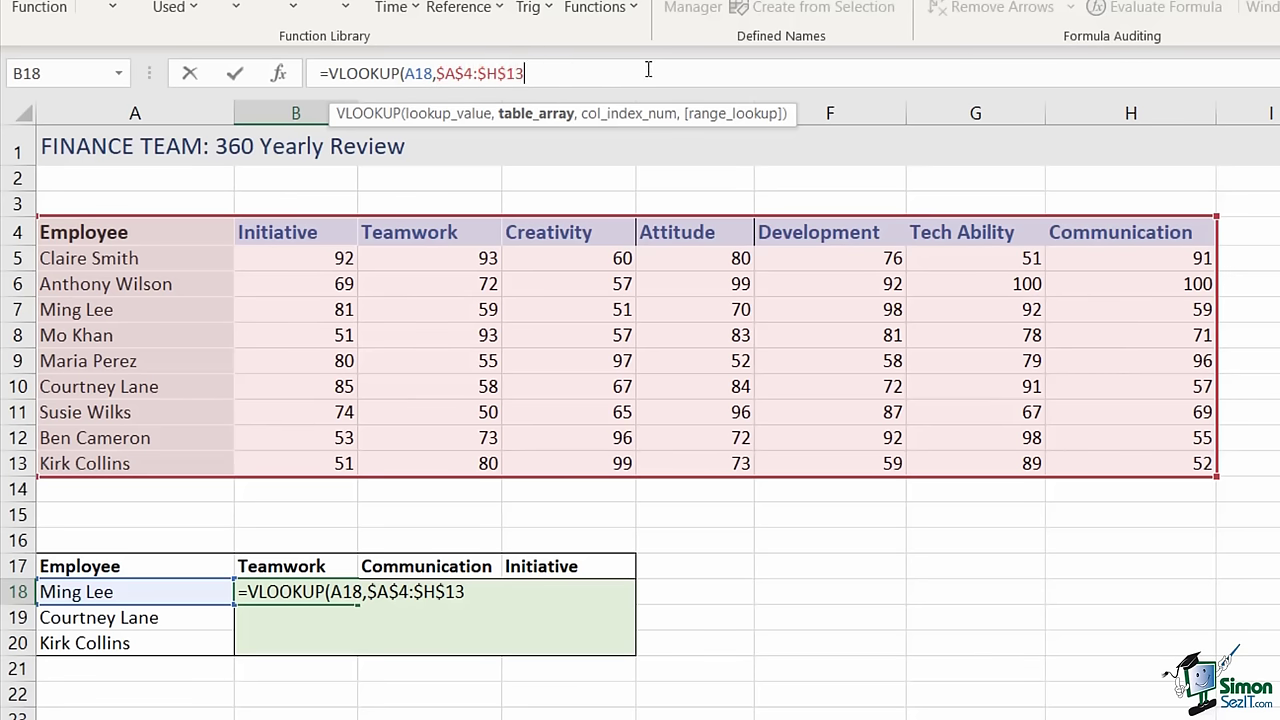
text(,)
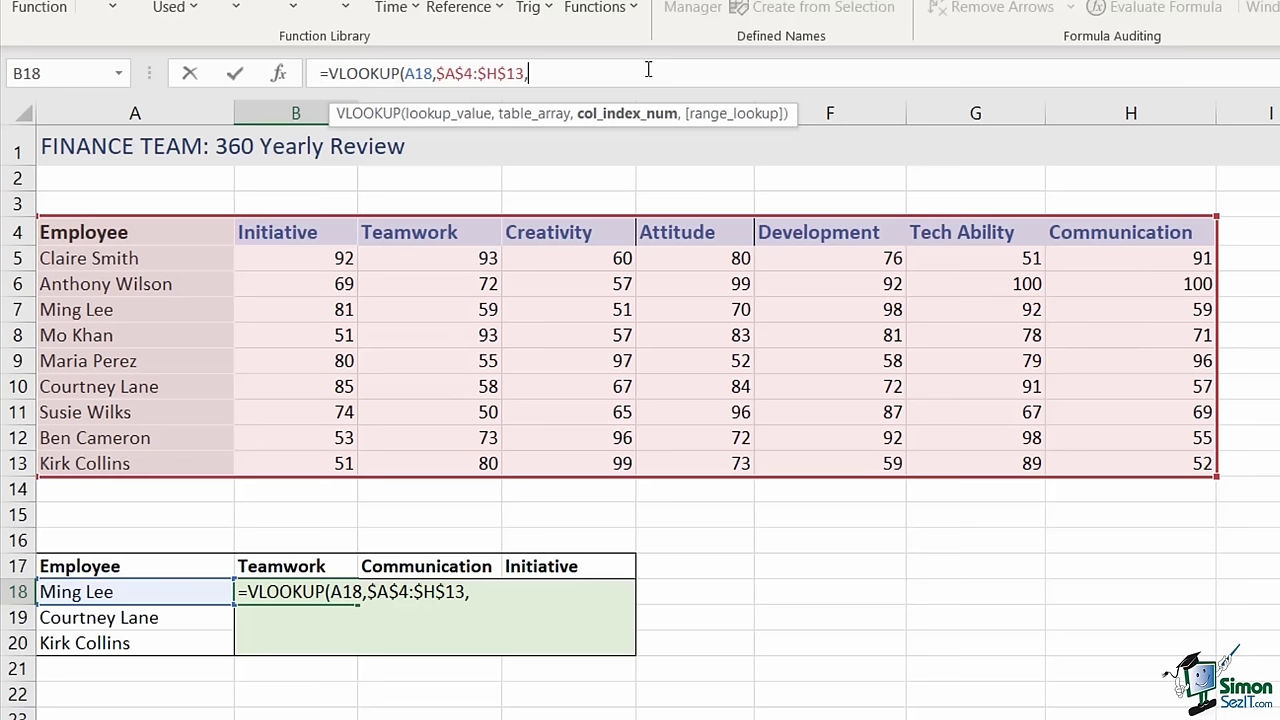
text(3,)
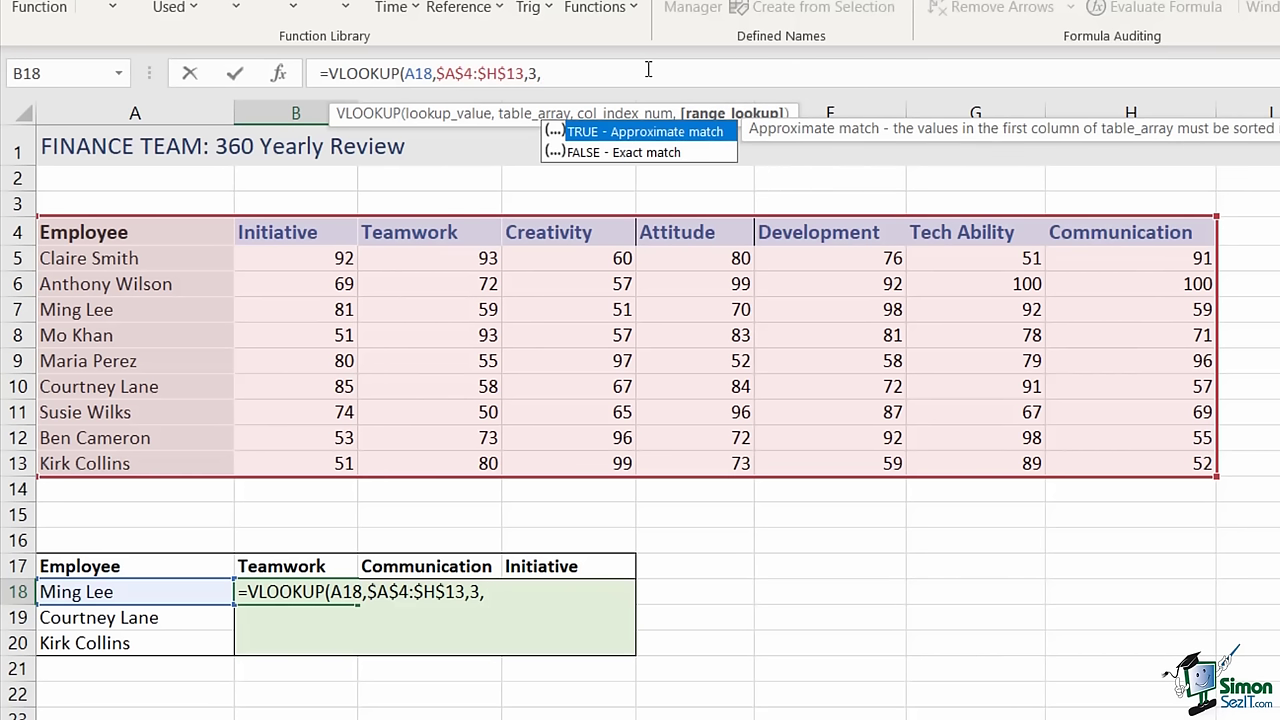
text(FALSE))
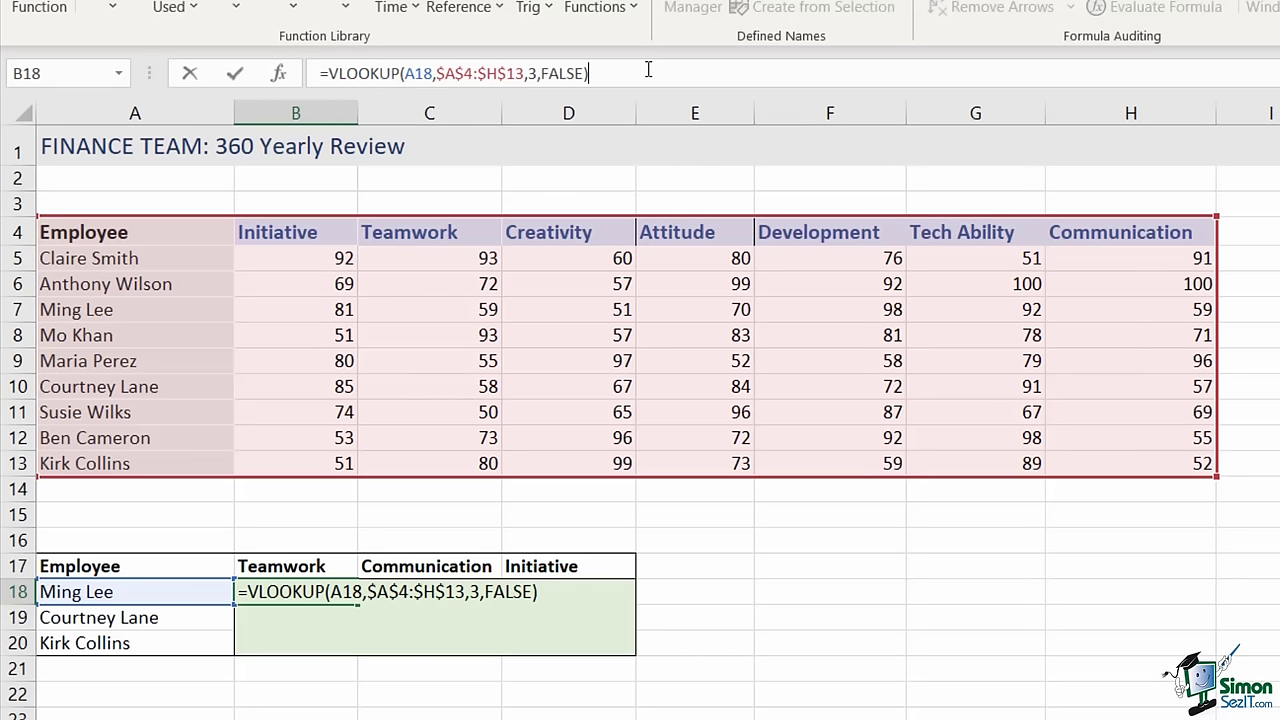
key(Return)
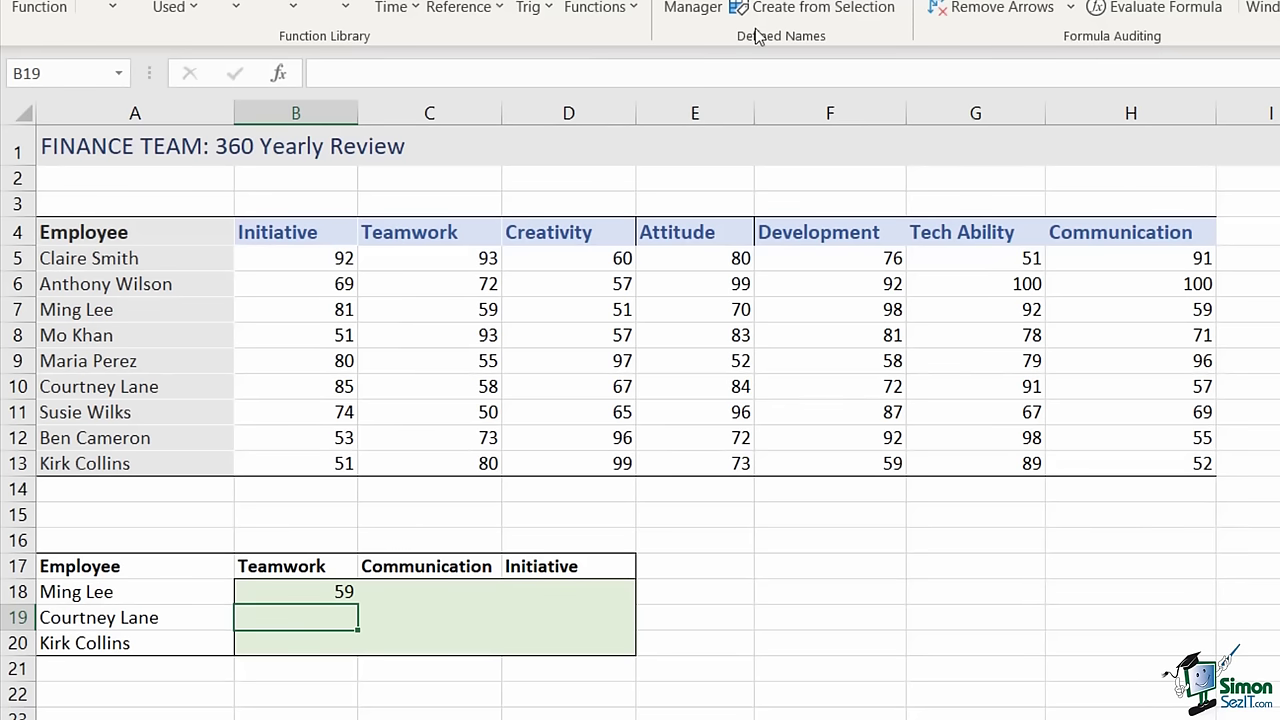
- Copy B18's VLOOKUP down to B20 and check the 58 and 80 results against the table
click(411, 314)
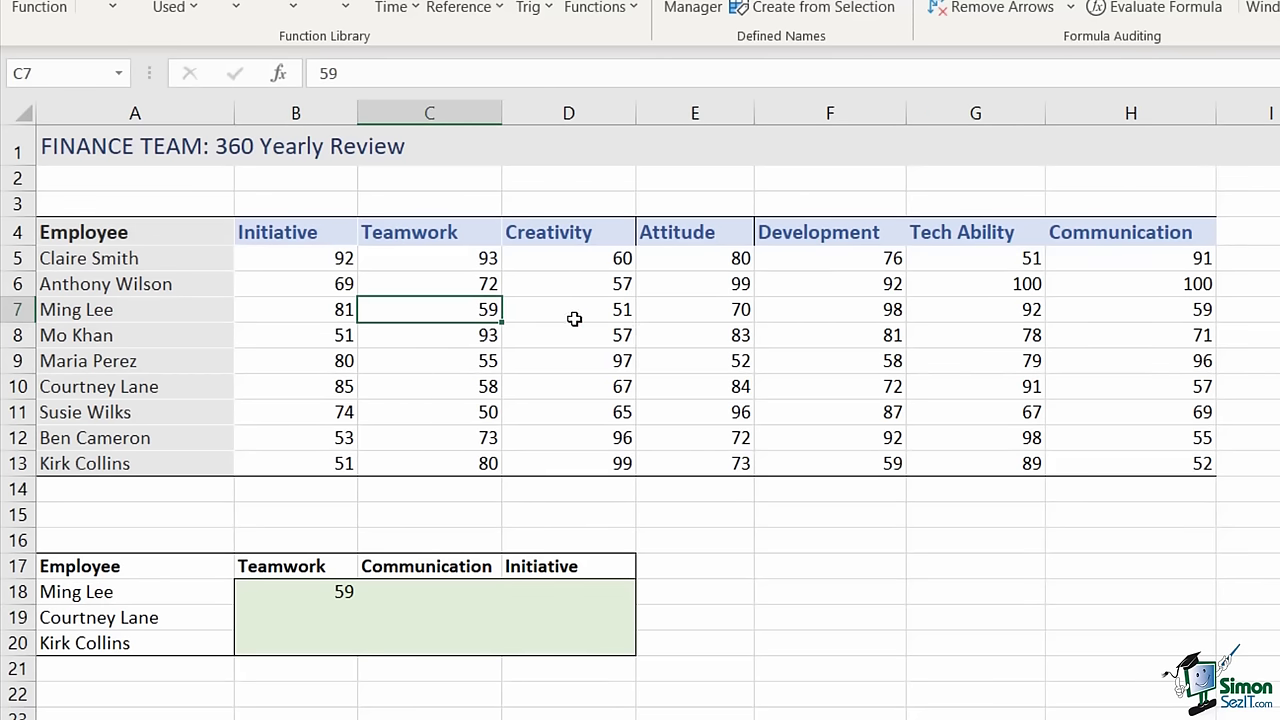
click(288, 596)
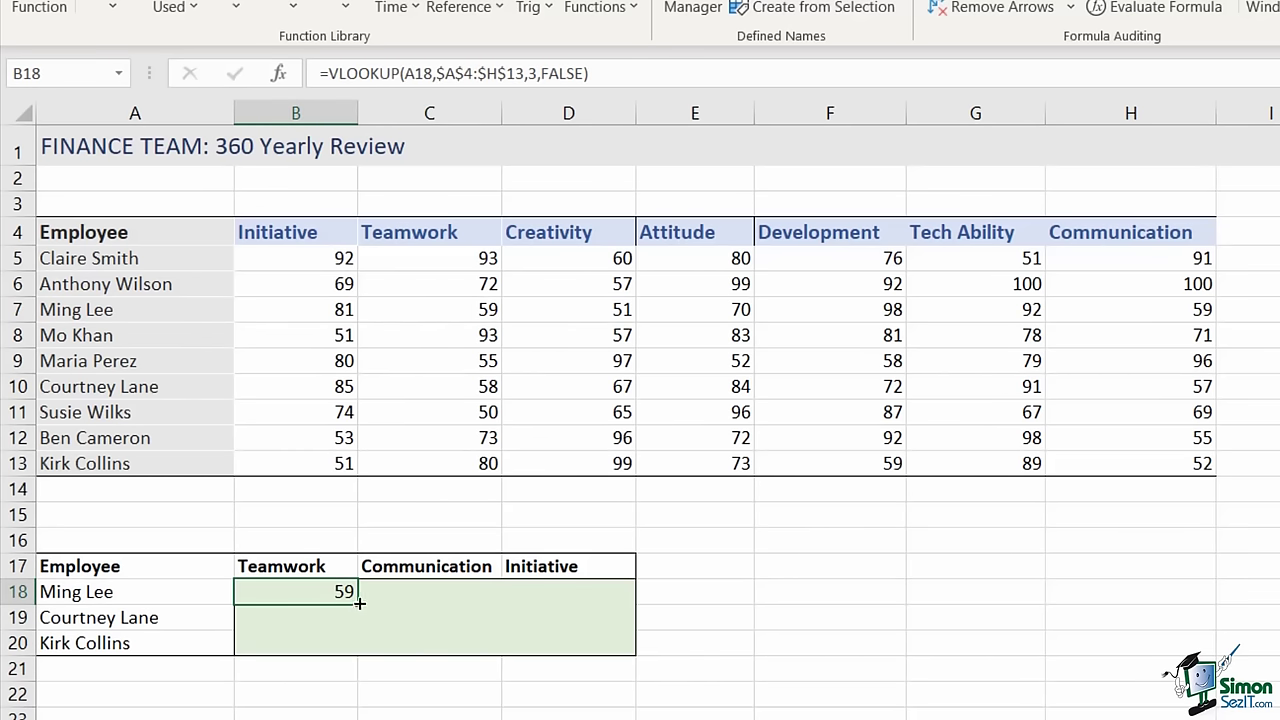
double_click(359, 601)
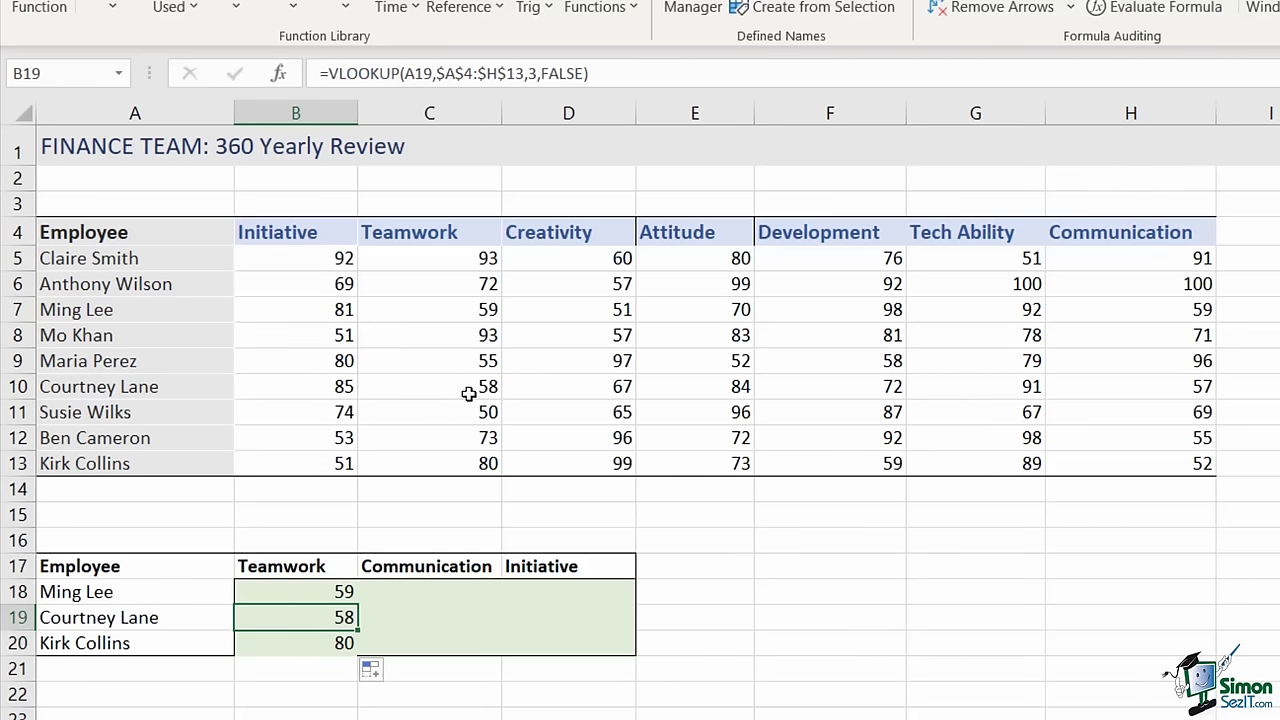
click(465, 390)
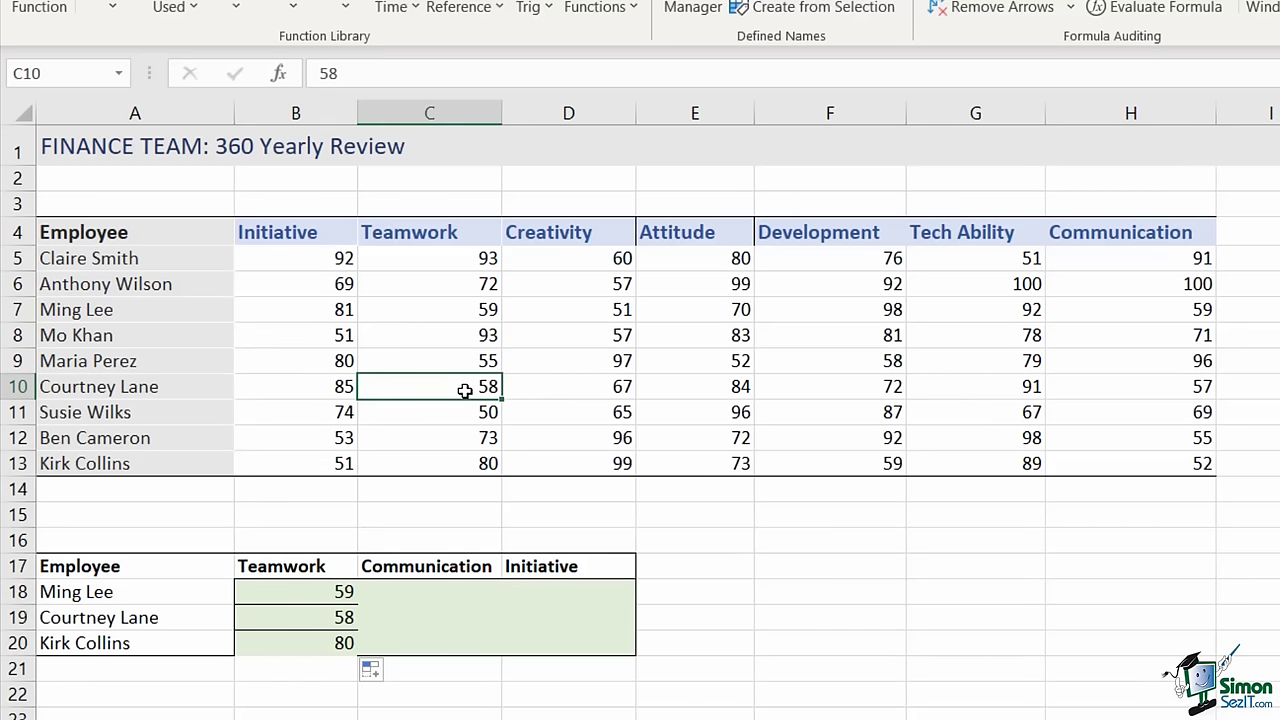
click(458, 467)
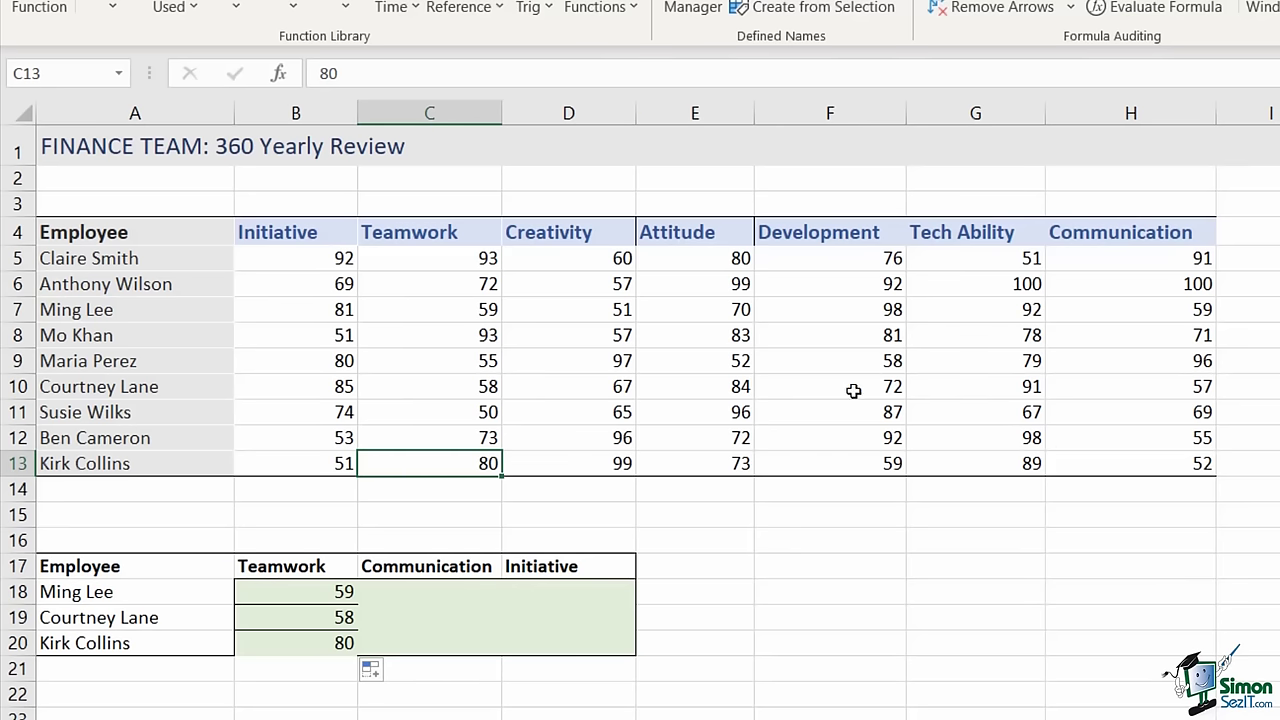
click(304, 591)
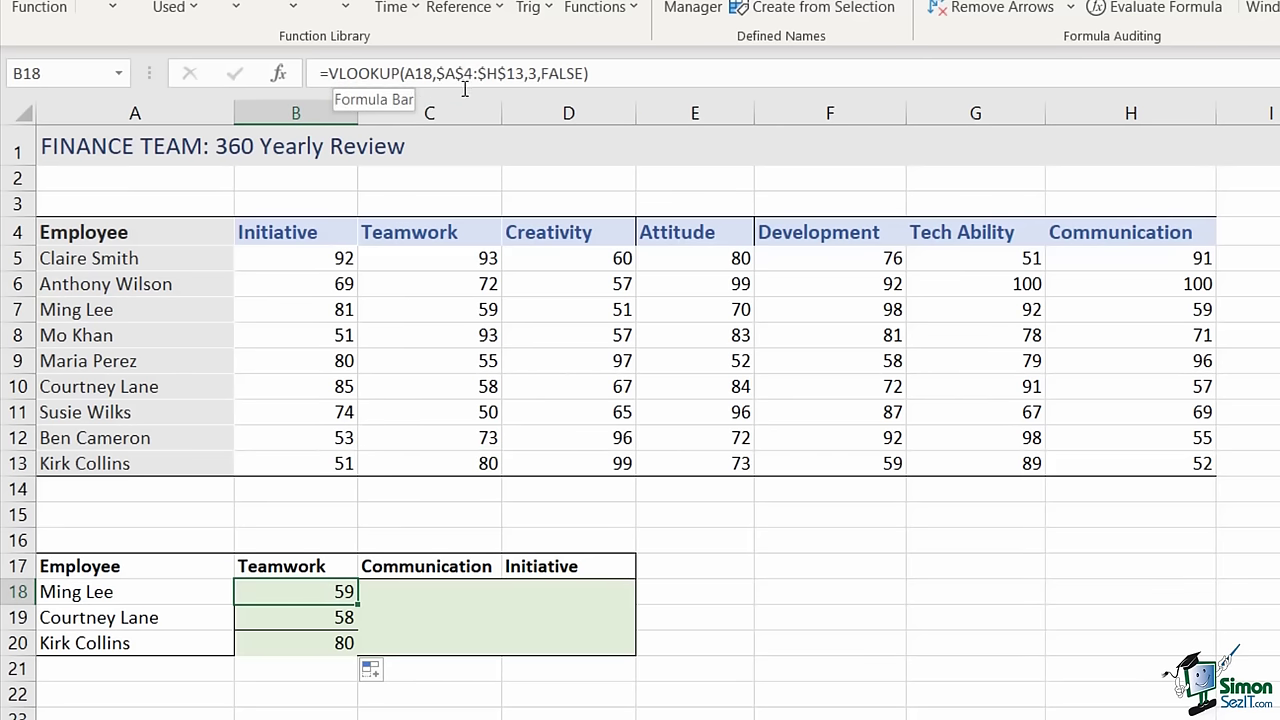
click(533, 73)
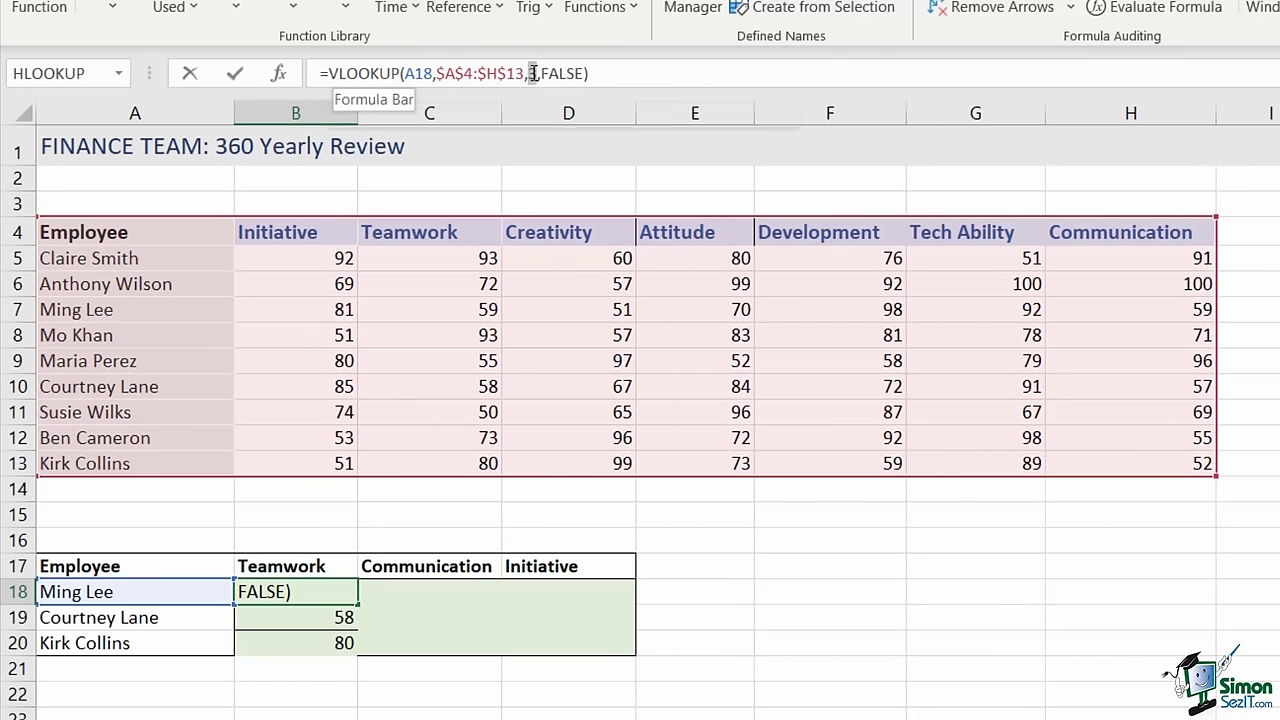
double_click(533, 73)
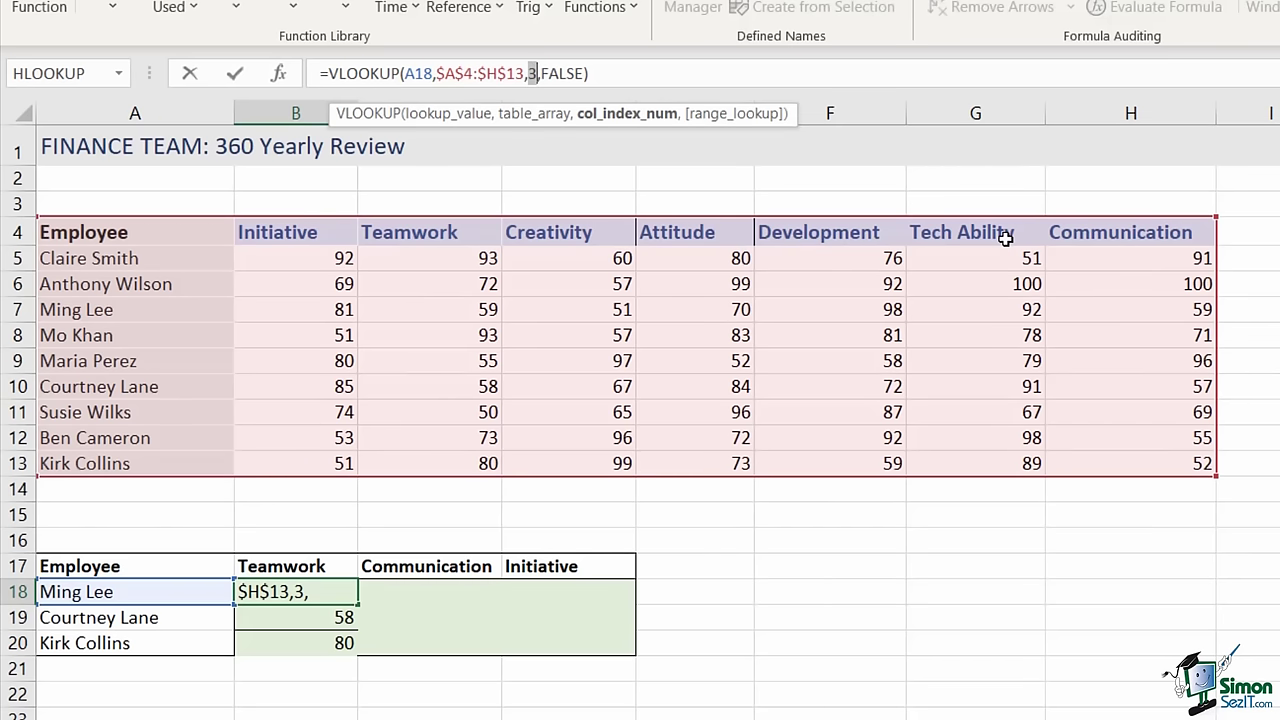
click(540, 73)
key(ctrl+Return)
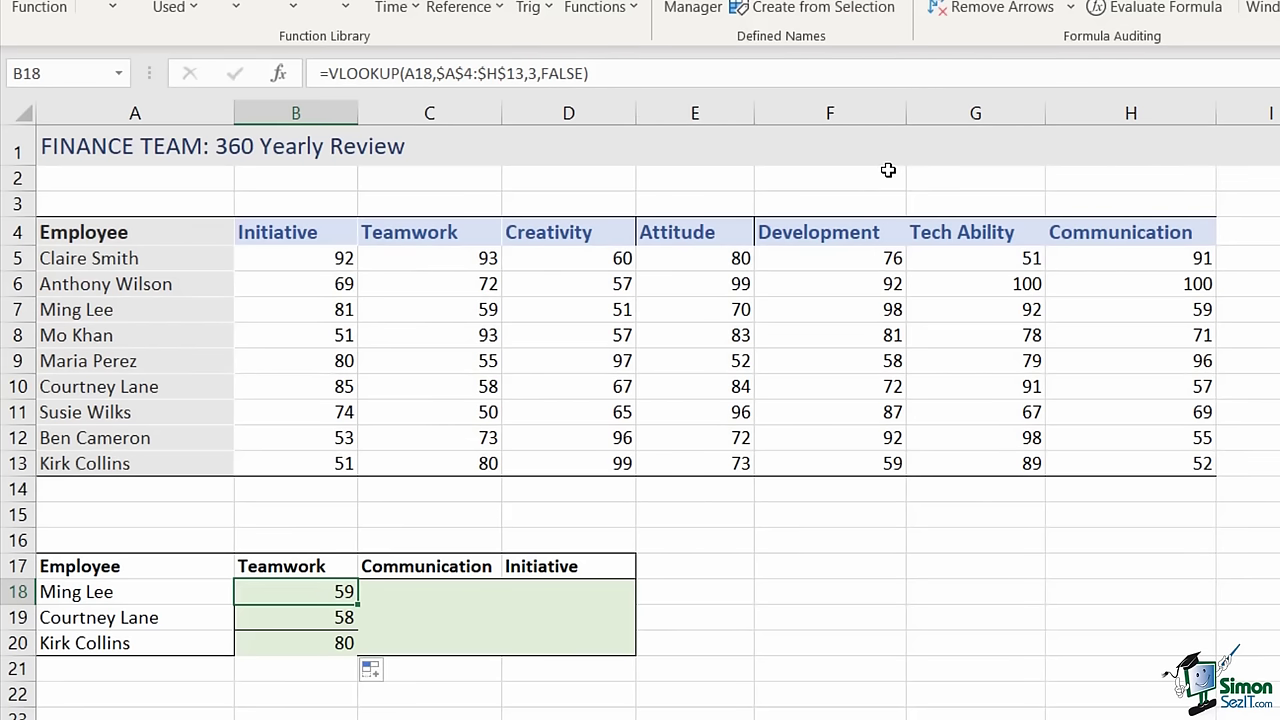
click(825, 571)
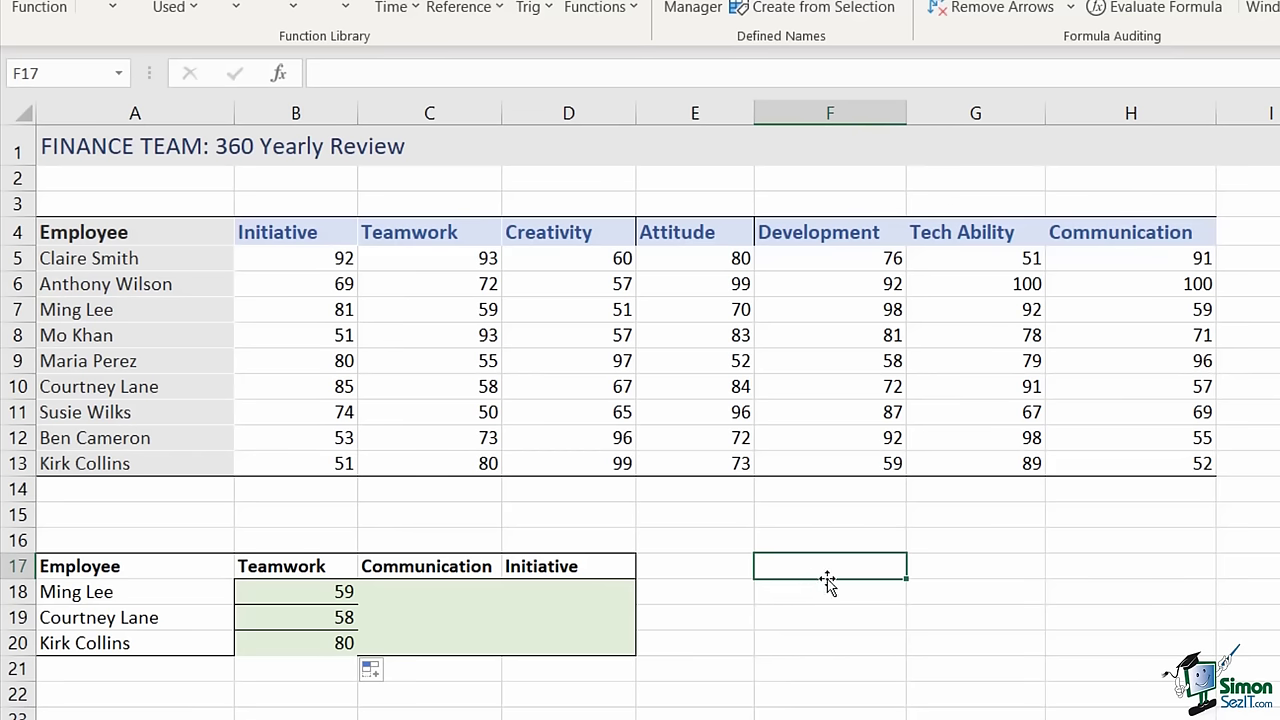
- Enter =MATCH(B17,A4:H4,0) in F17, returning 3 for Teamwork's header position
text(=)
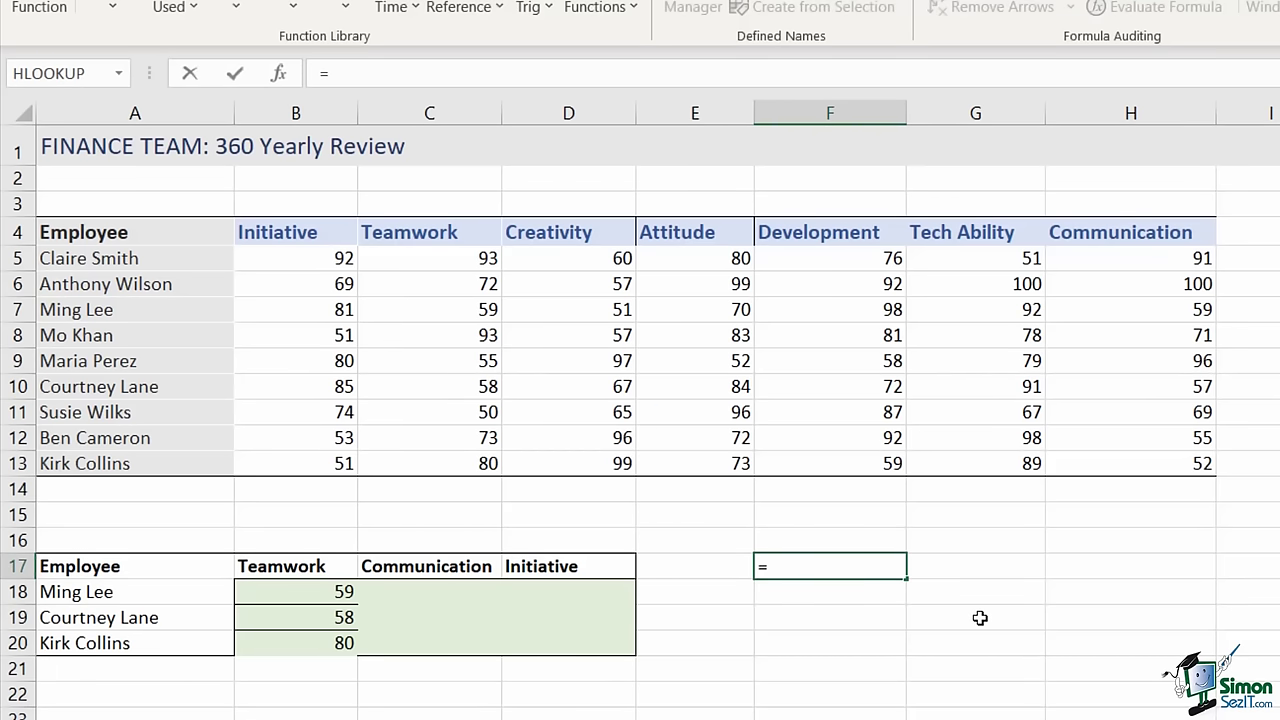
text(MATCH()
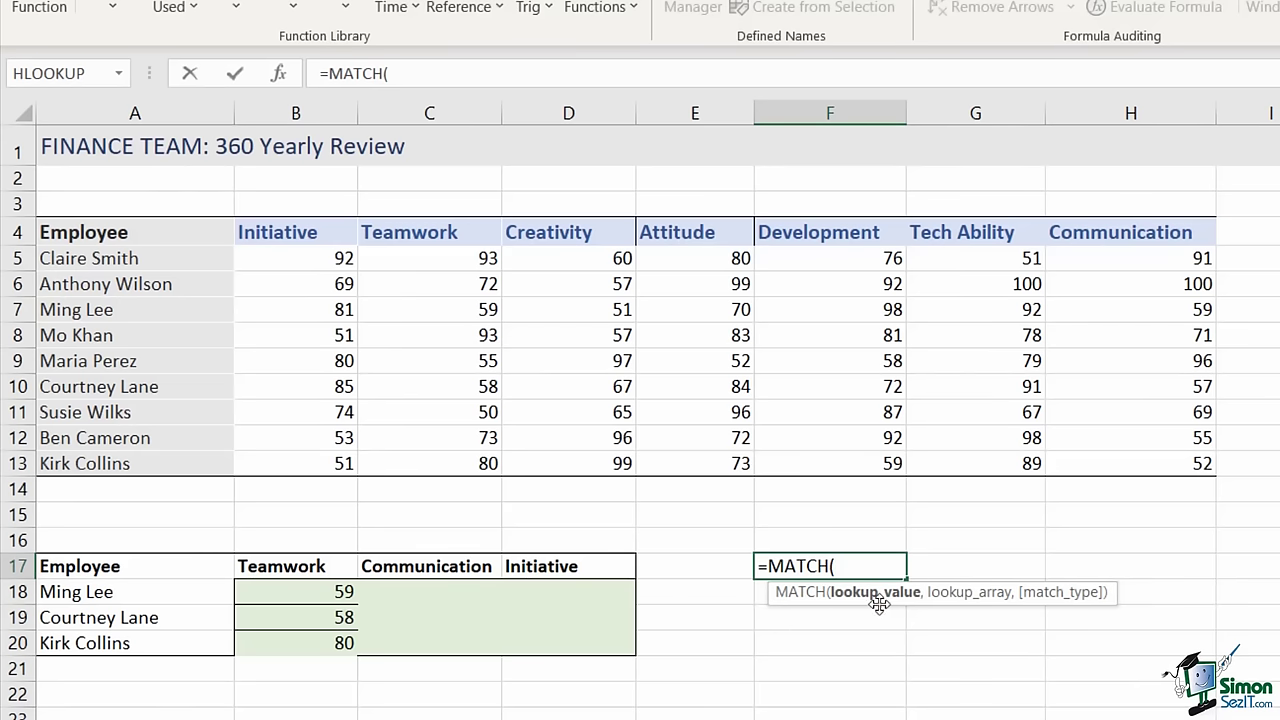
click(296, 566)
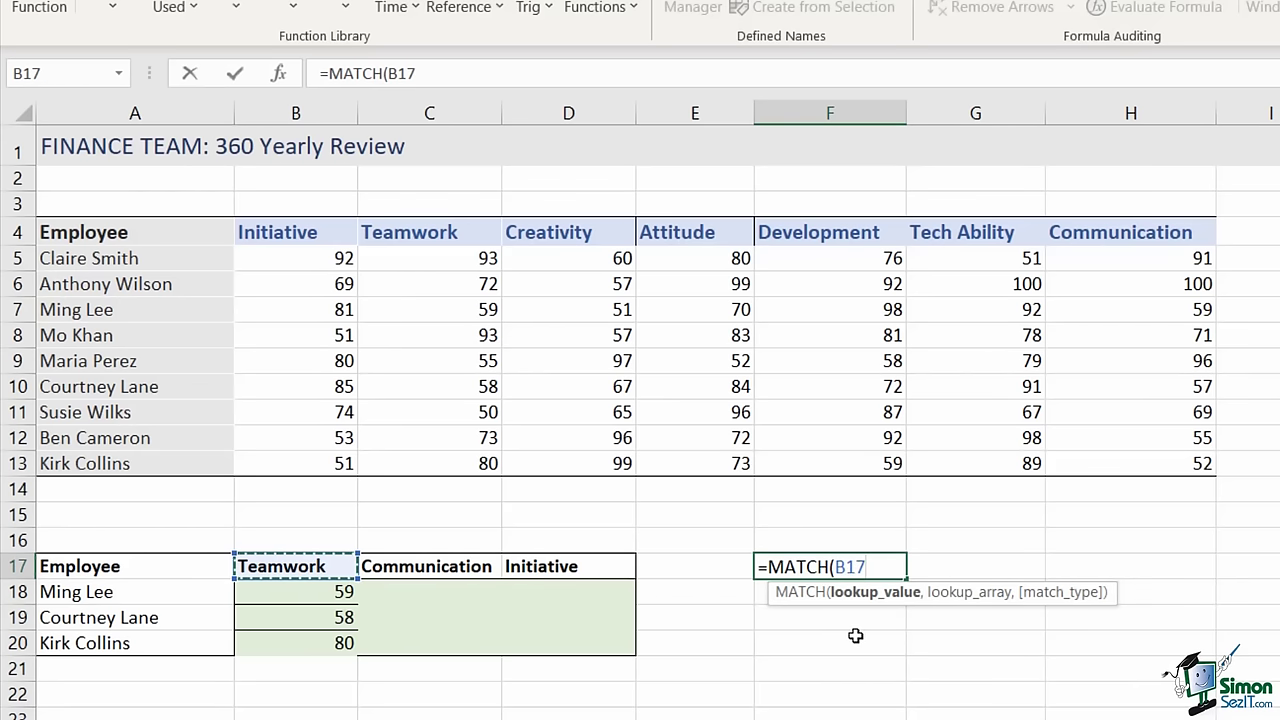
text(,)
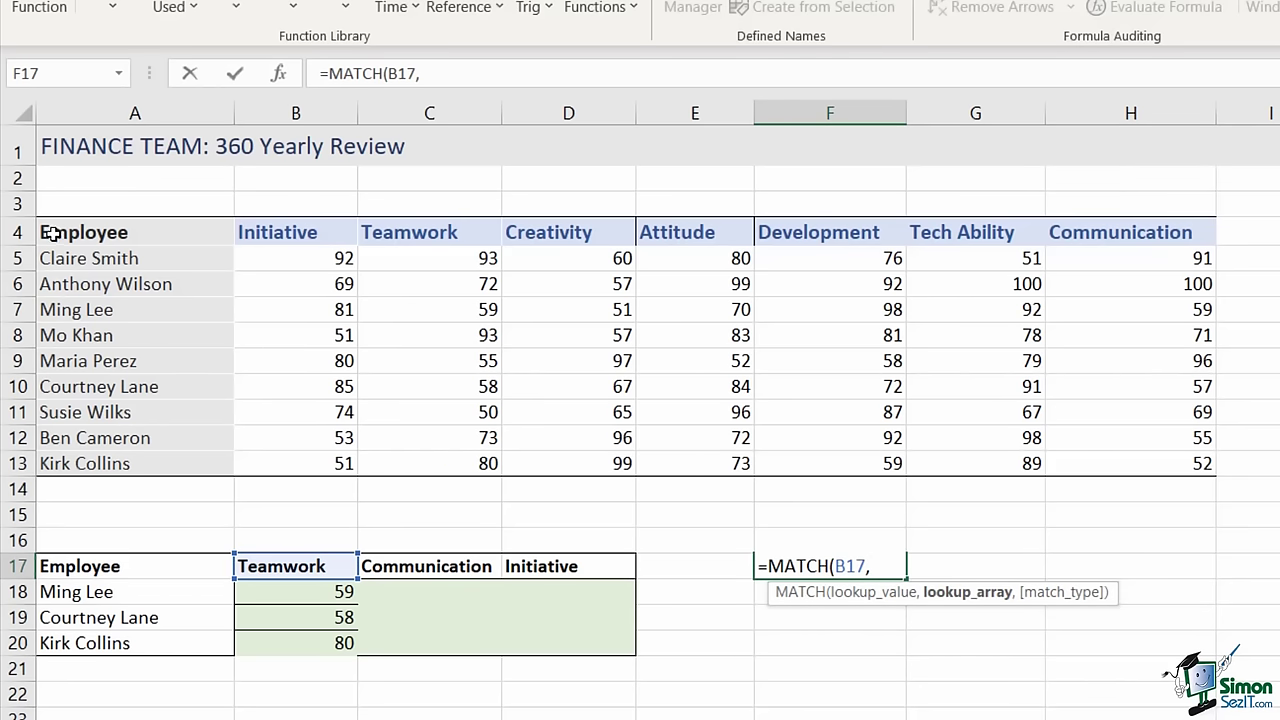
drag(50, 231, 1150, 231)
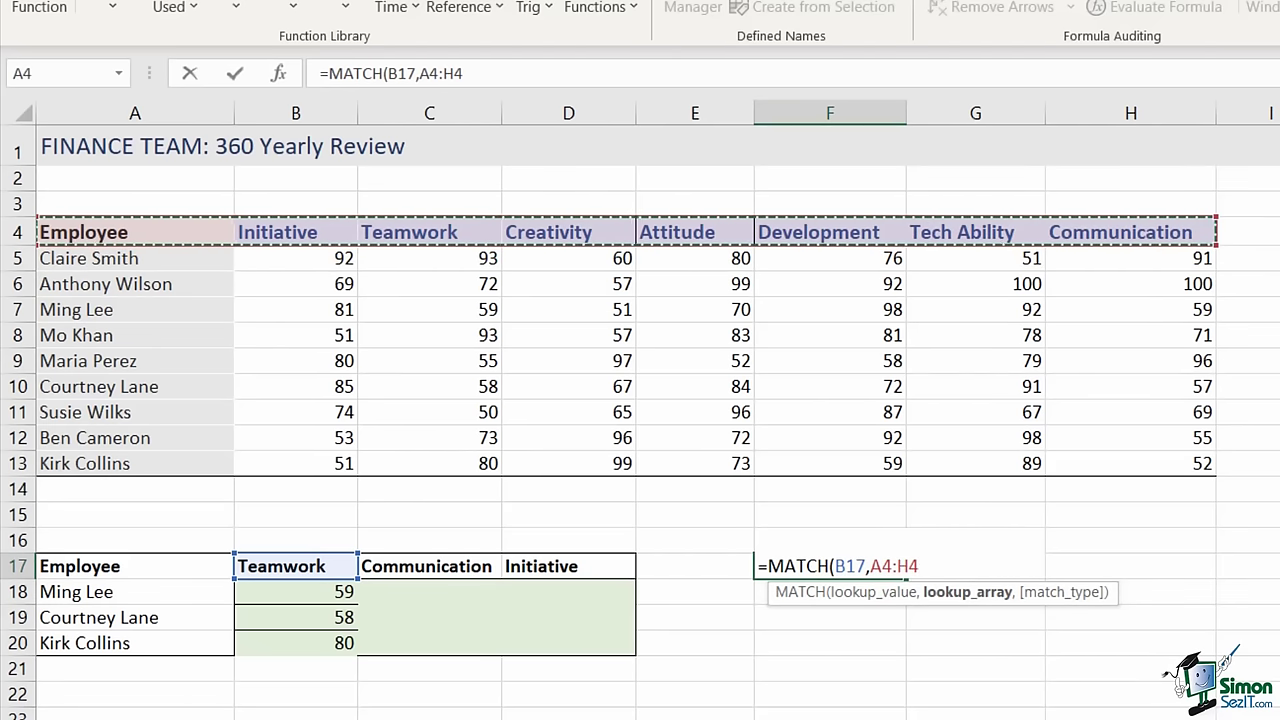
text(,)
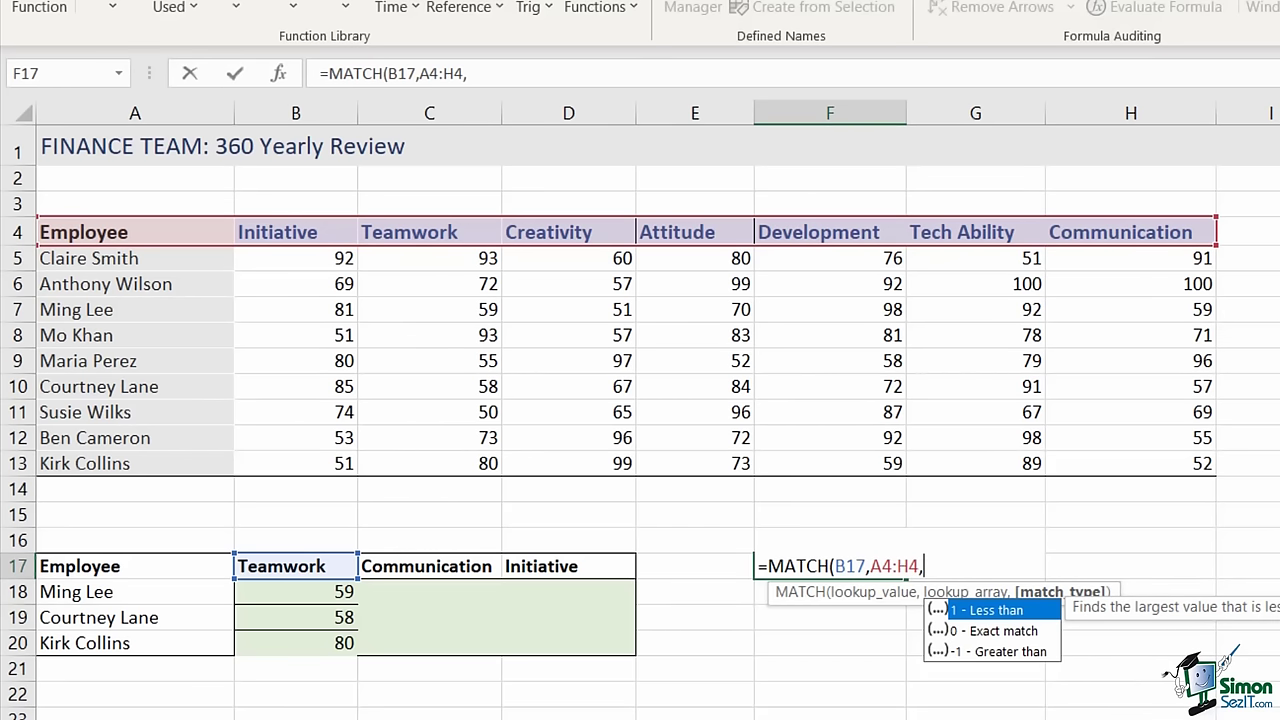
text(0))
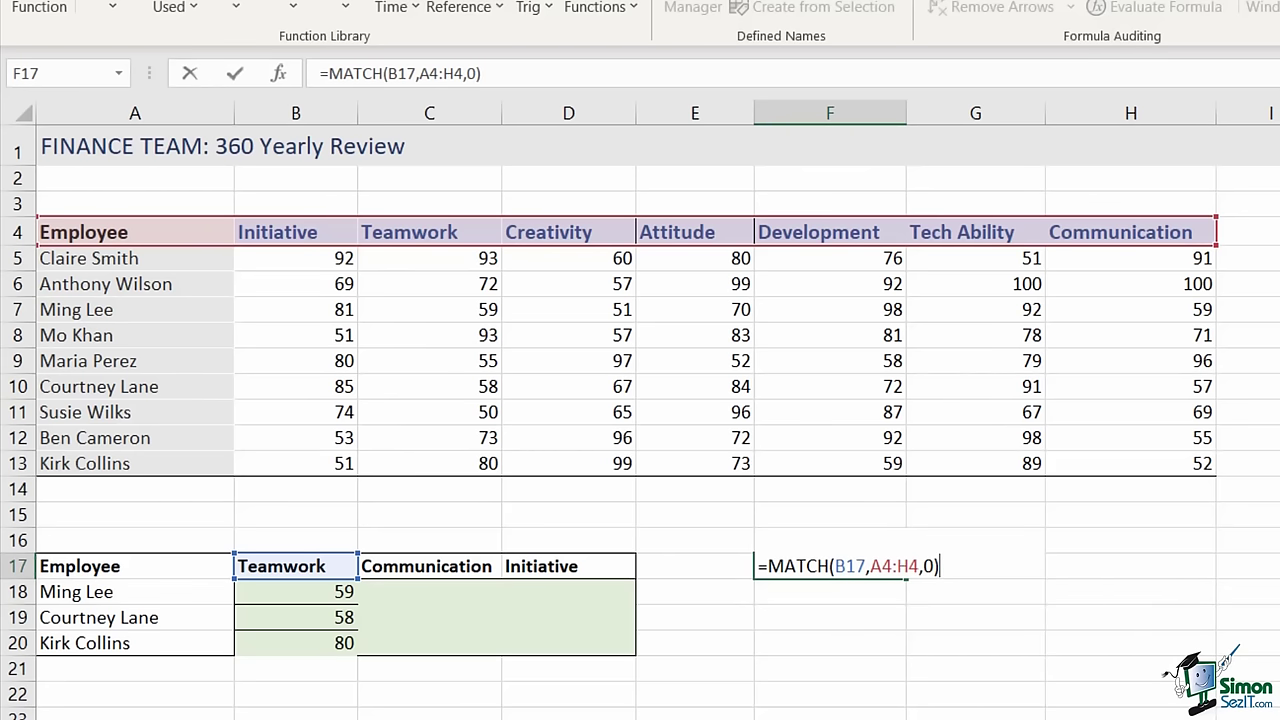
key(Return)
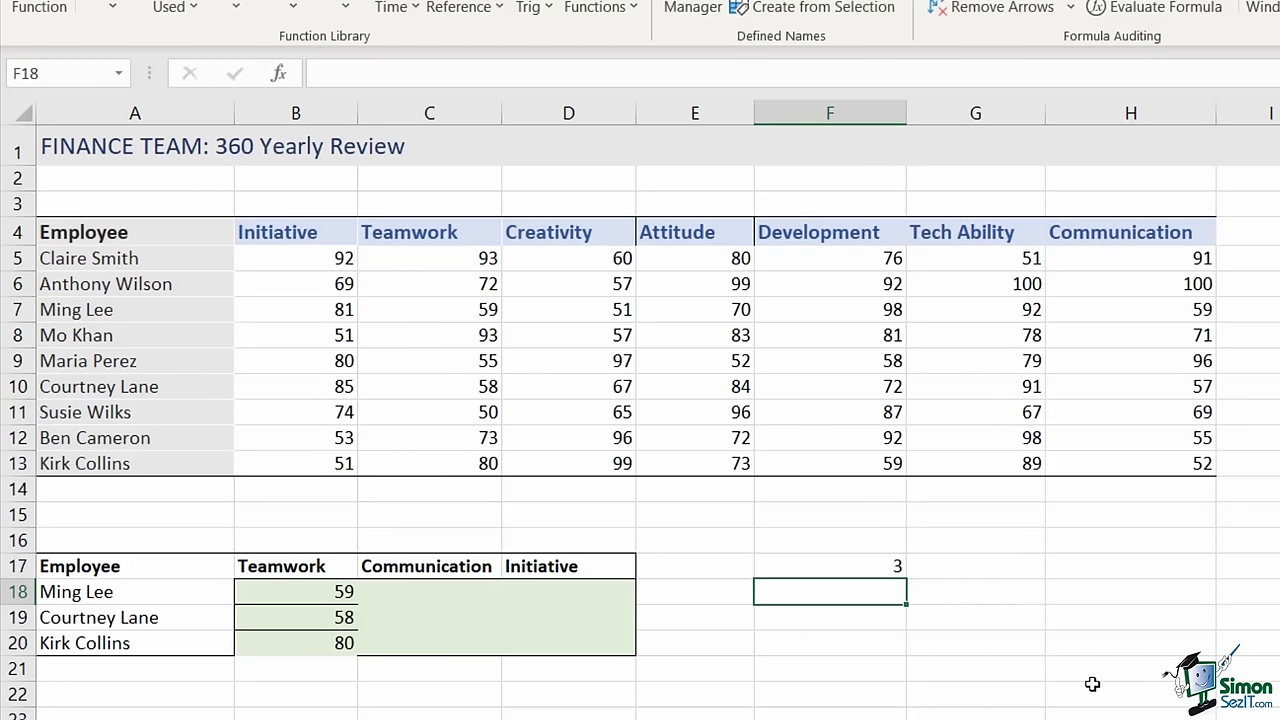
click(866, 572)
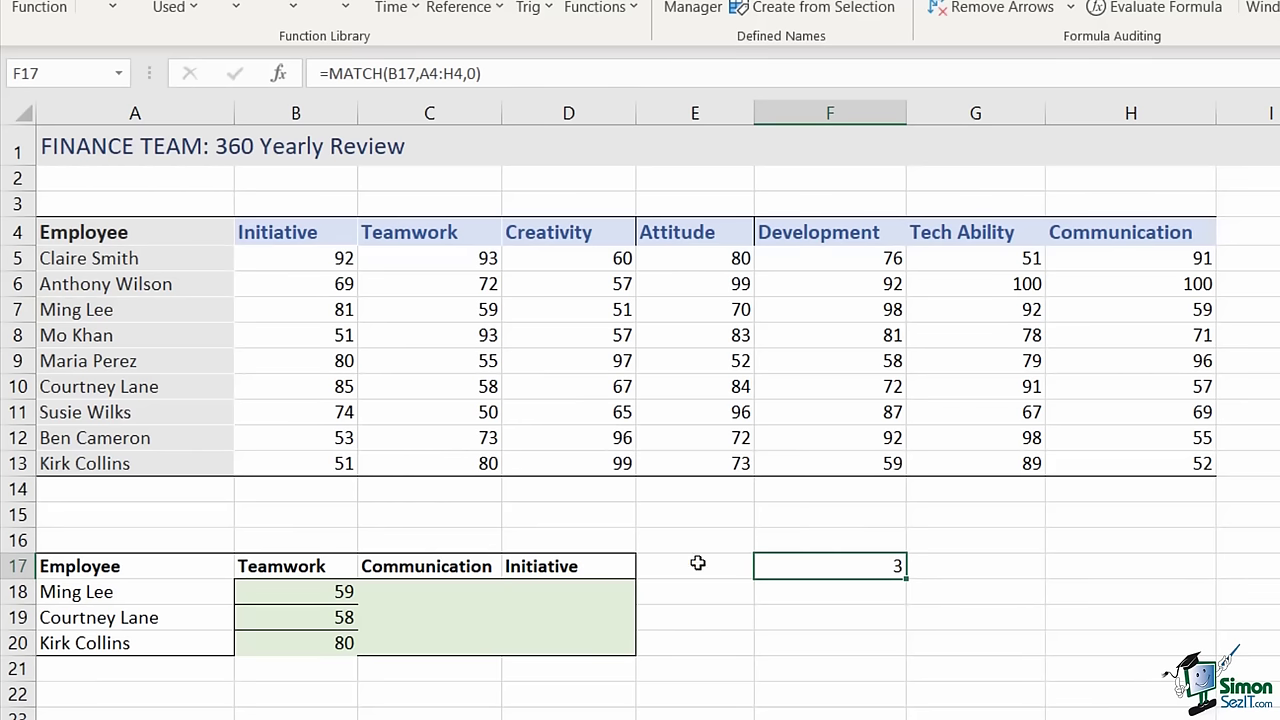
click(423, 235)
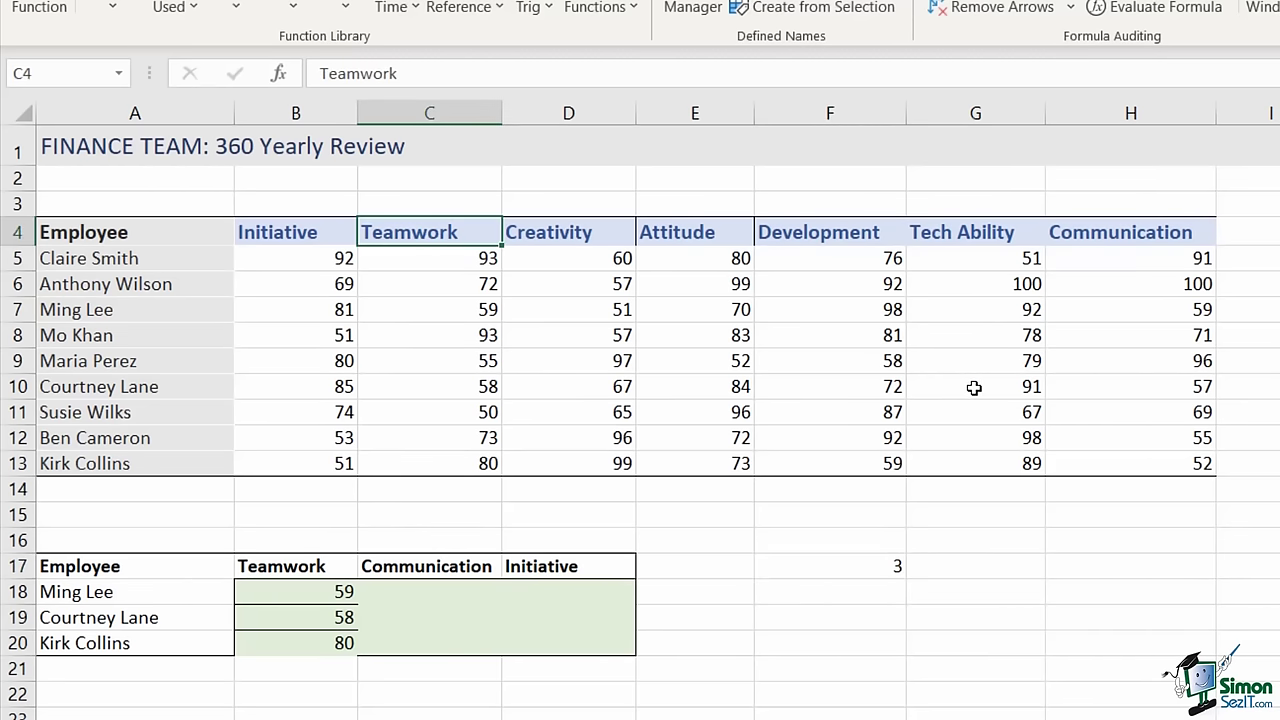
click(304, 594)
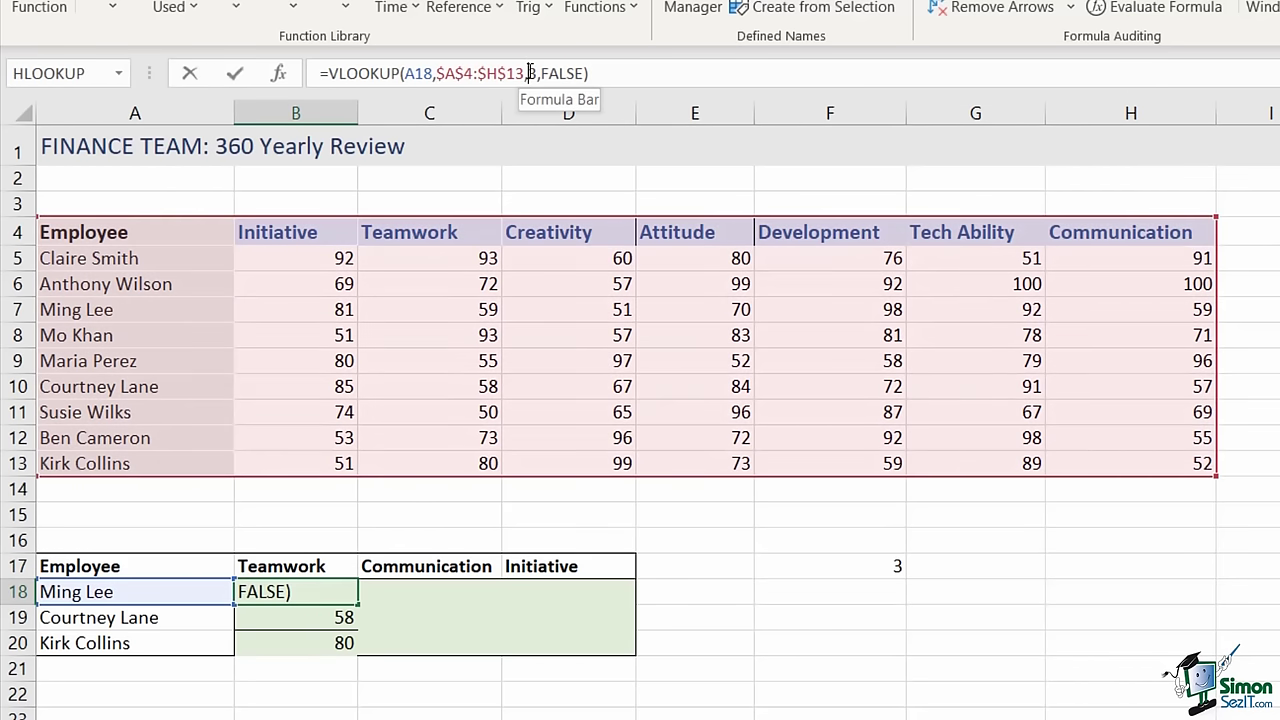
double_click(533, 74)
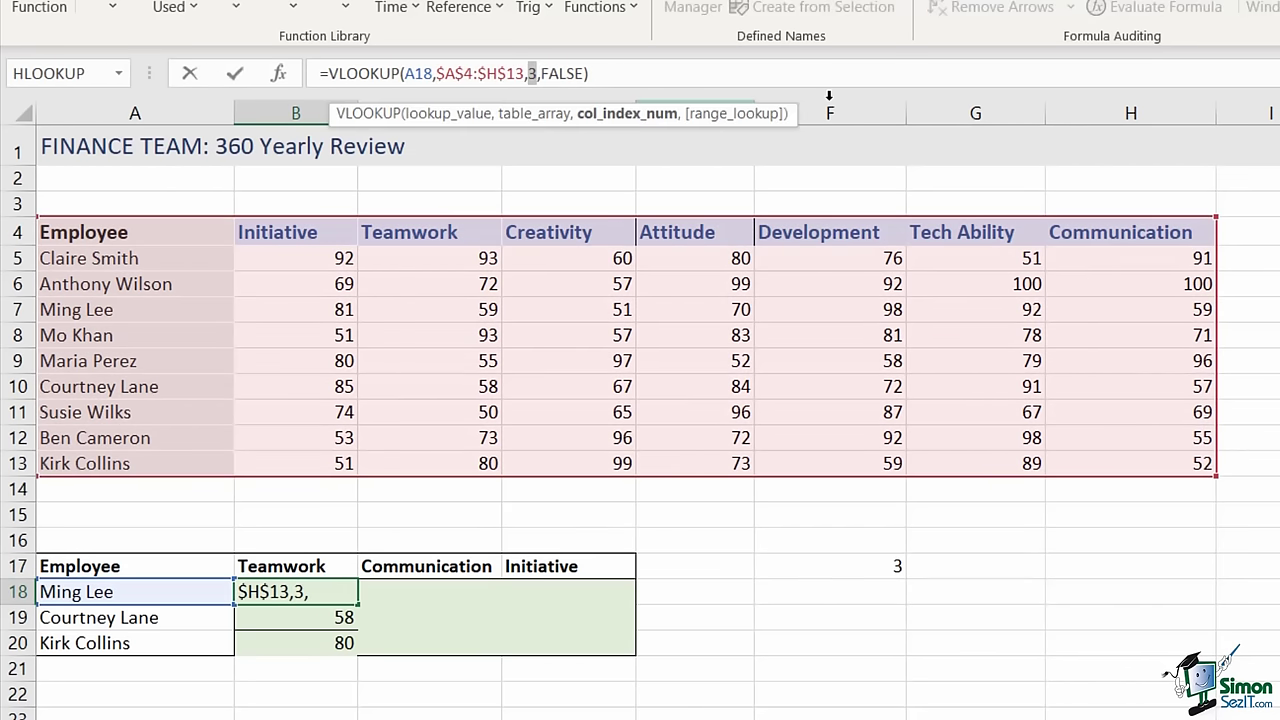
key(Escape)
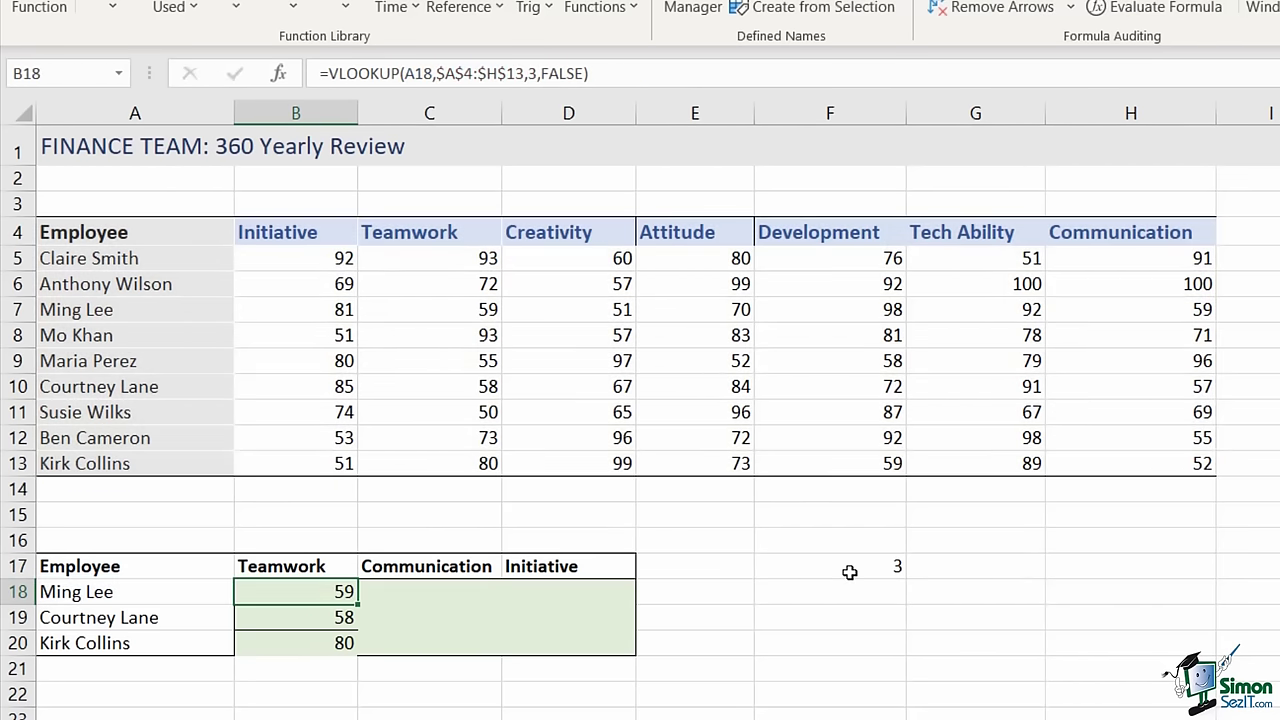
click(851, 571)
click(326, 592)
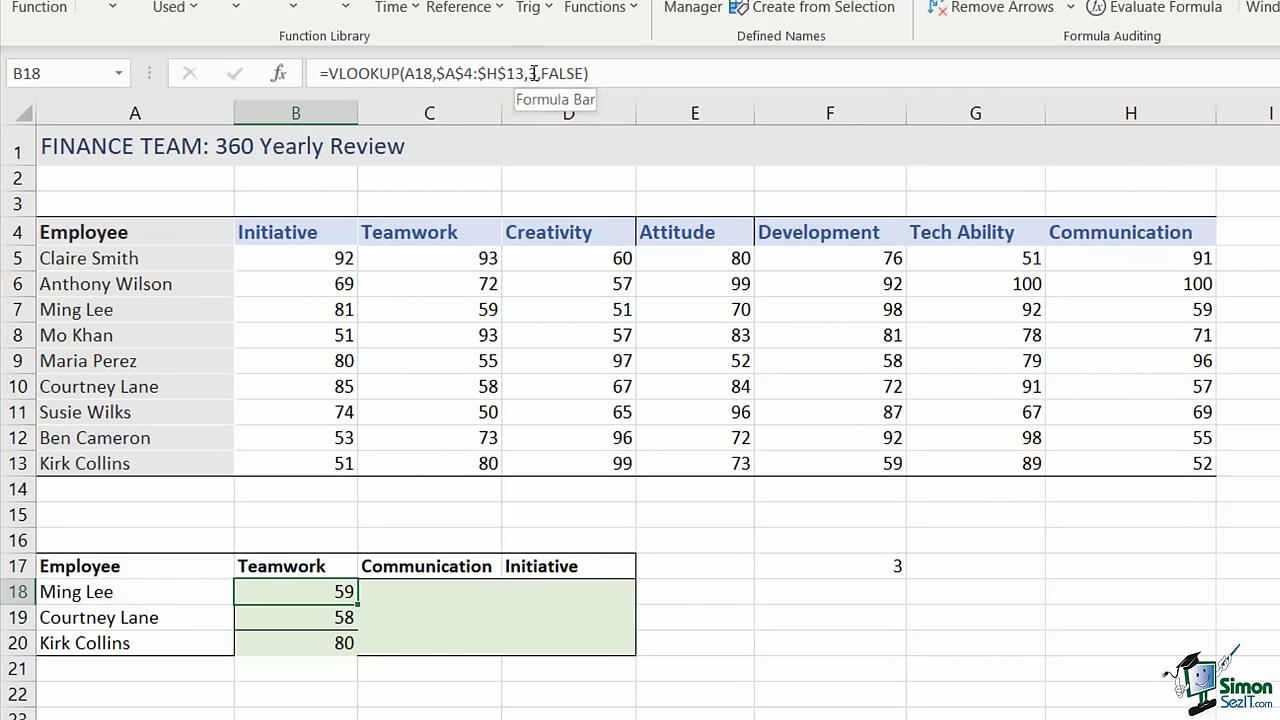
- Copy MATCH(B17,A4:H4,0) from F17 and paste it over the column number 3 in B18's VLOOKUP
click(867, 567)
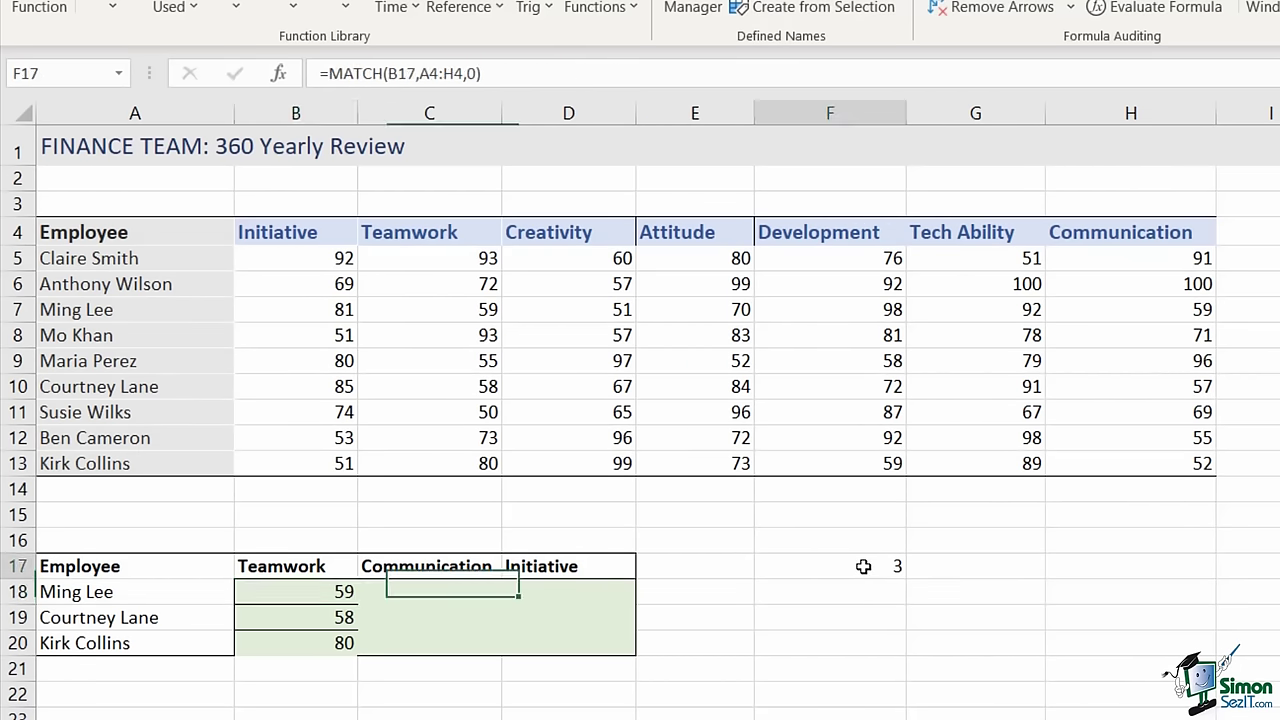
double_click(856, 567)
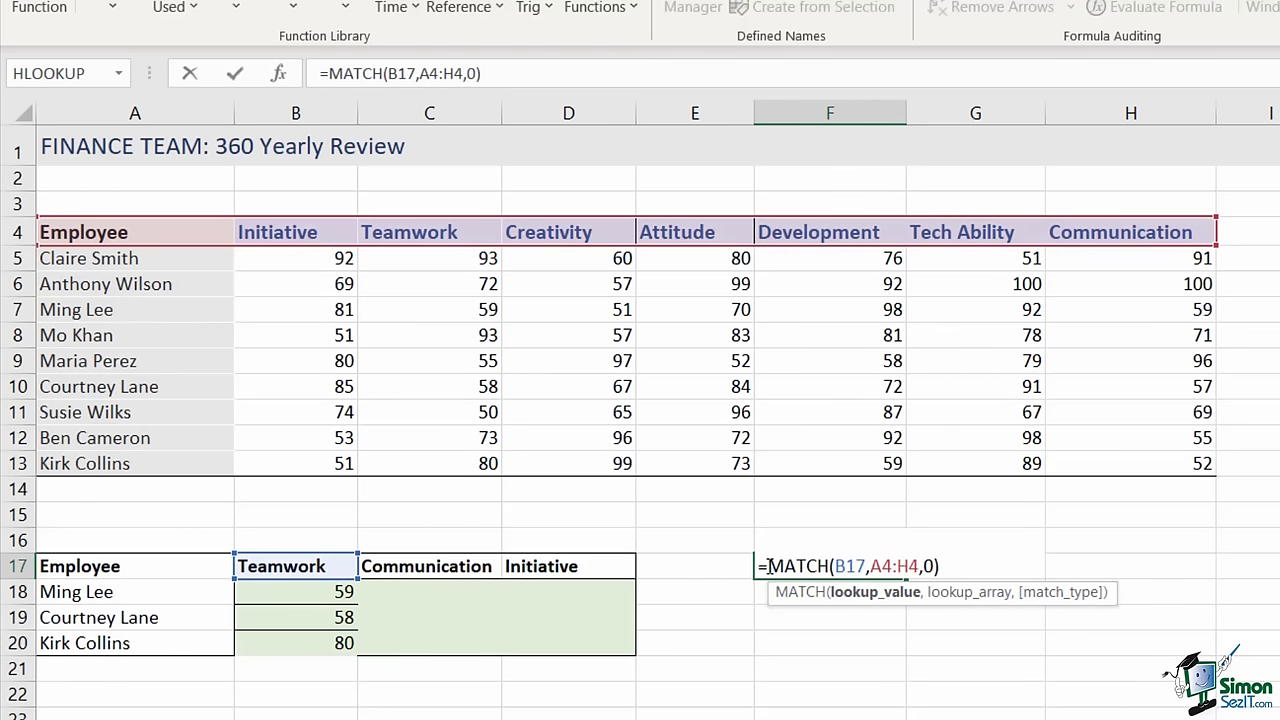
drag(769, 566, 1021, 566)
key(ctrl+c)
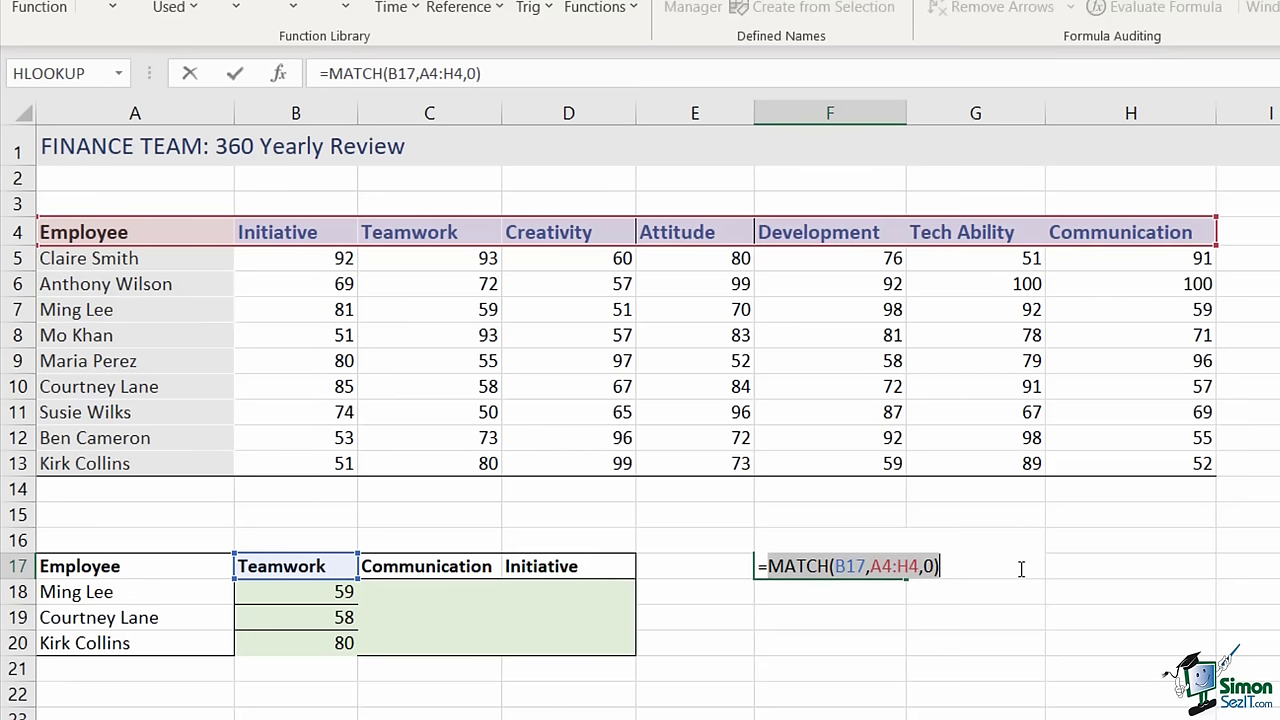
key(Return)
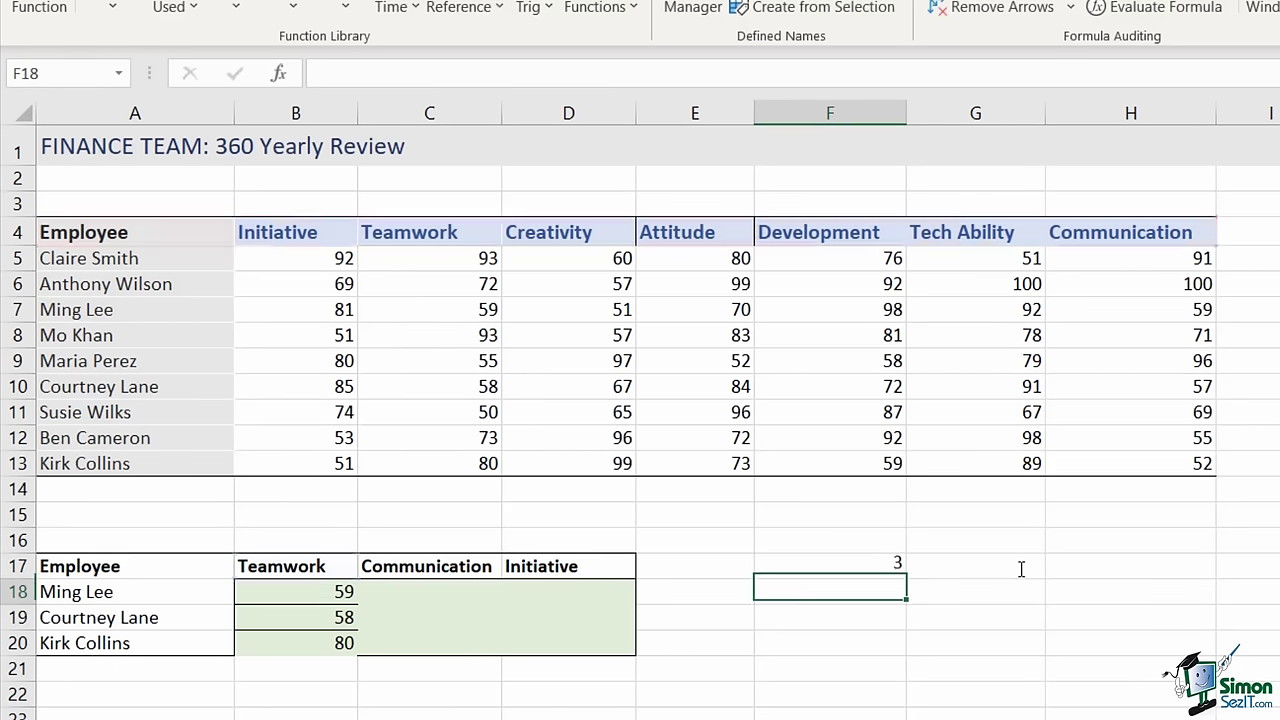
click(334, 592)
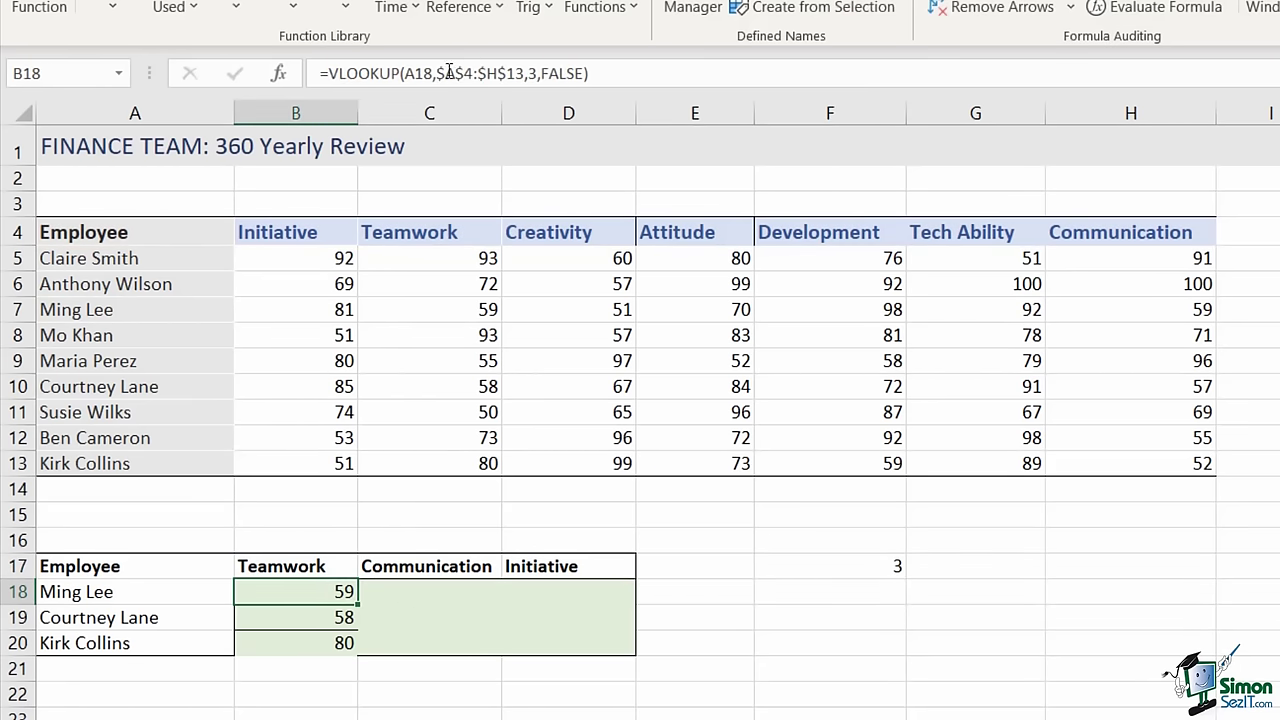
click(529, 73)
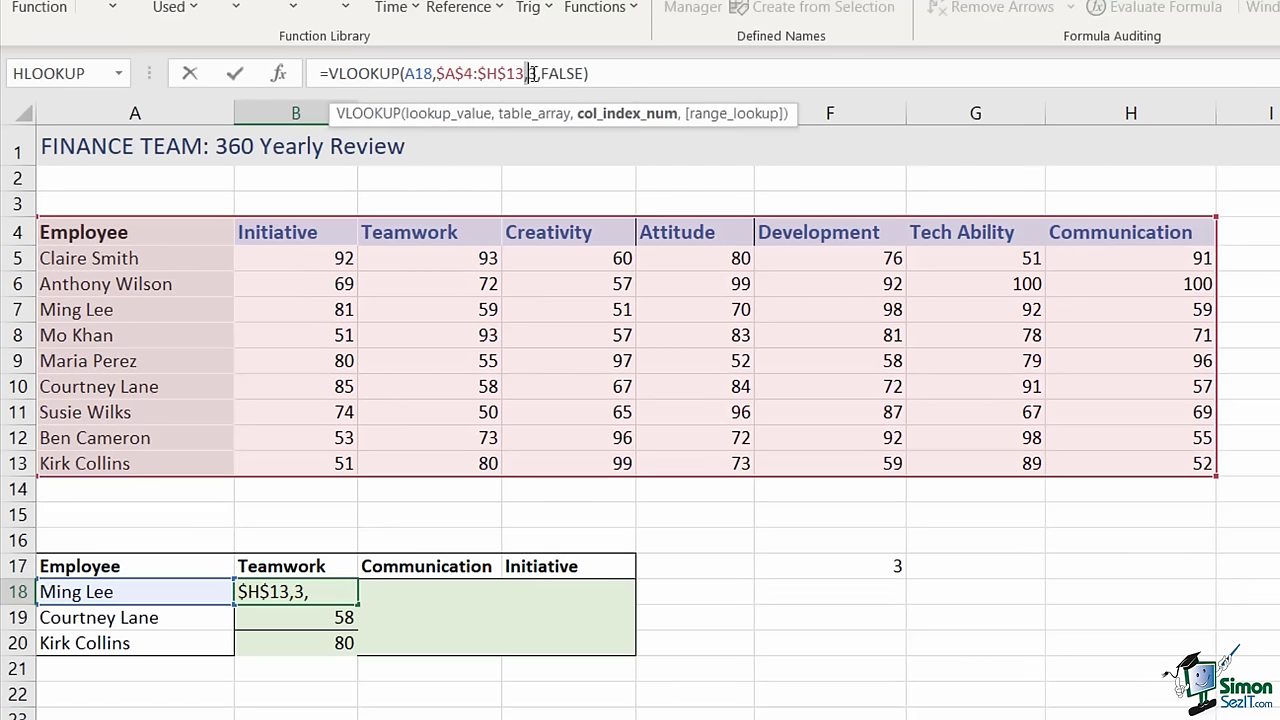
double_click(533, 73)
key(ctrl+v)
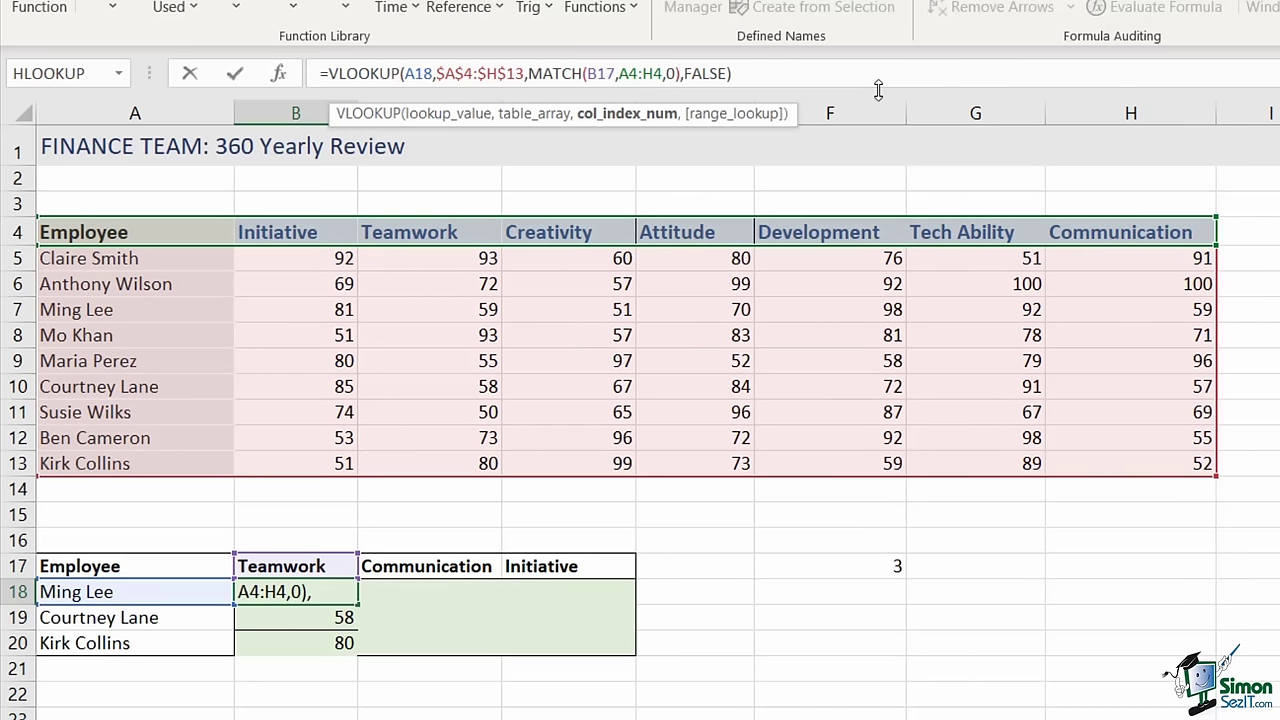
key(Return)
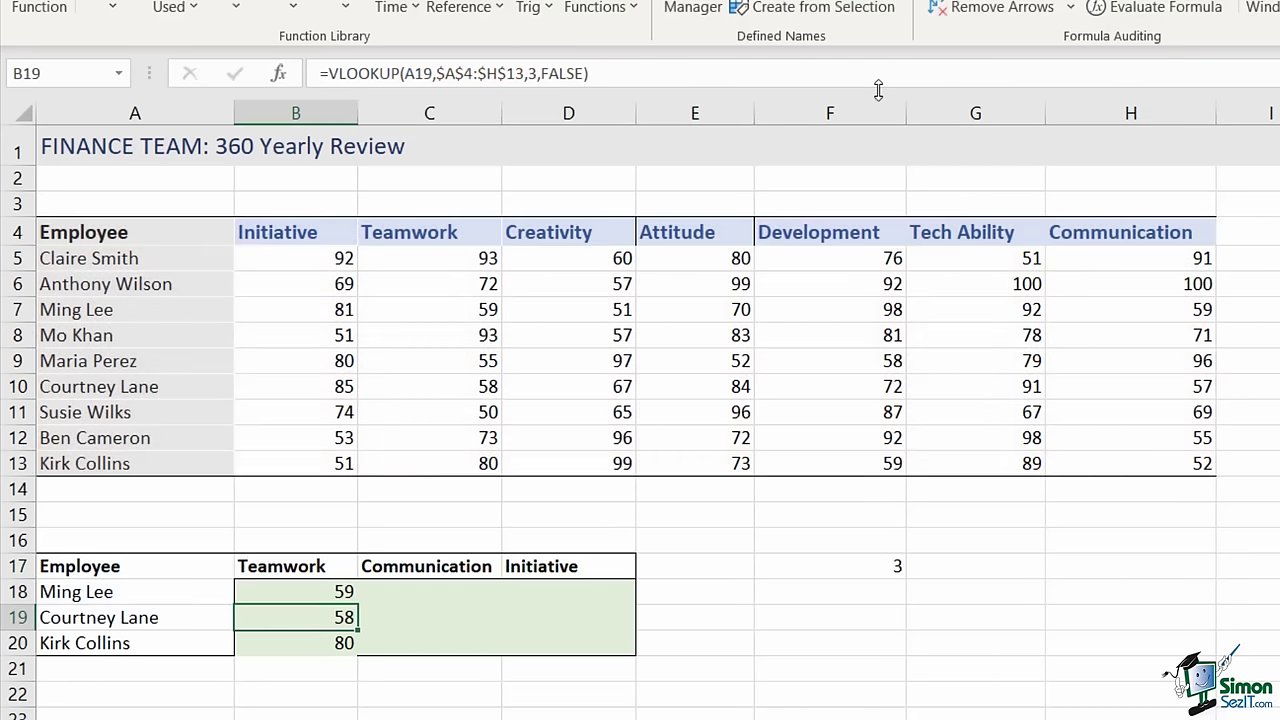
click(275, 595)
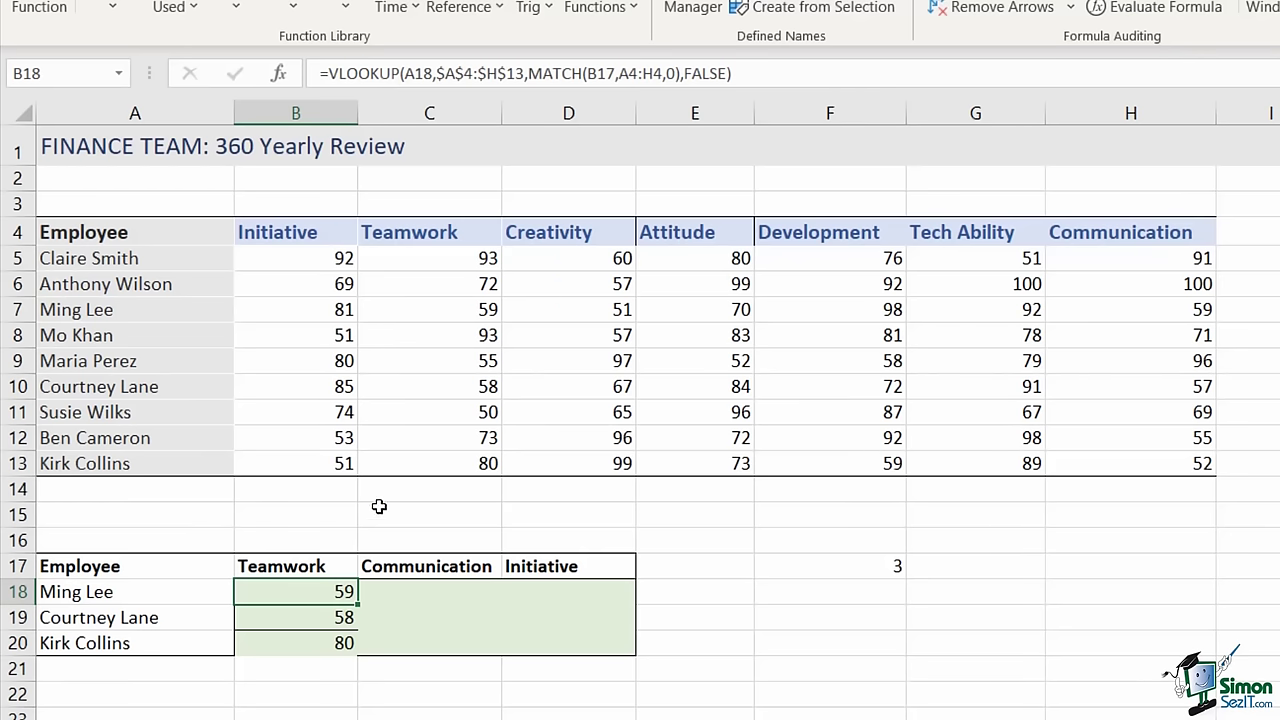
- Lock the MATCH references in B18's formula to $B$17 and $A$4:$H$4
double_click(359, 603)
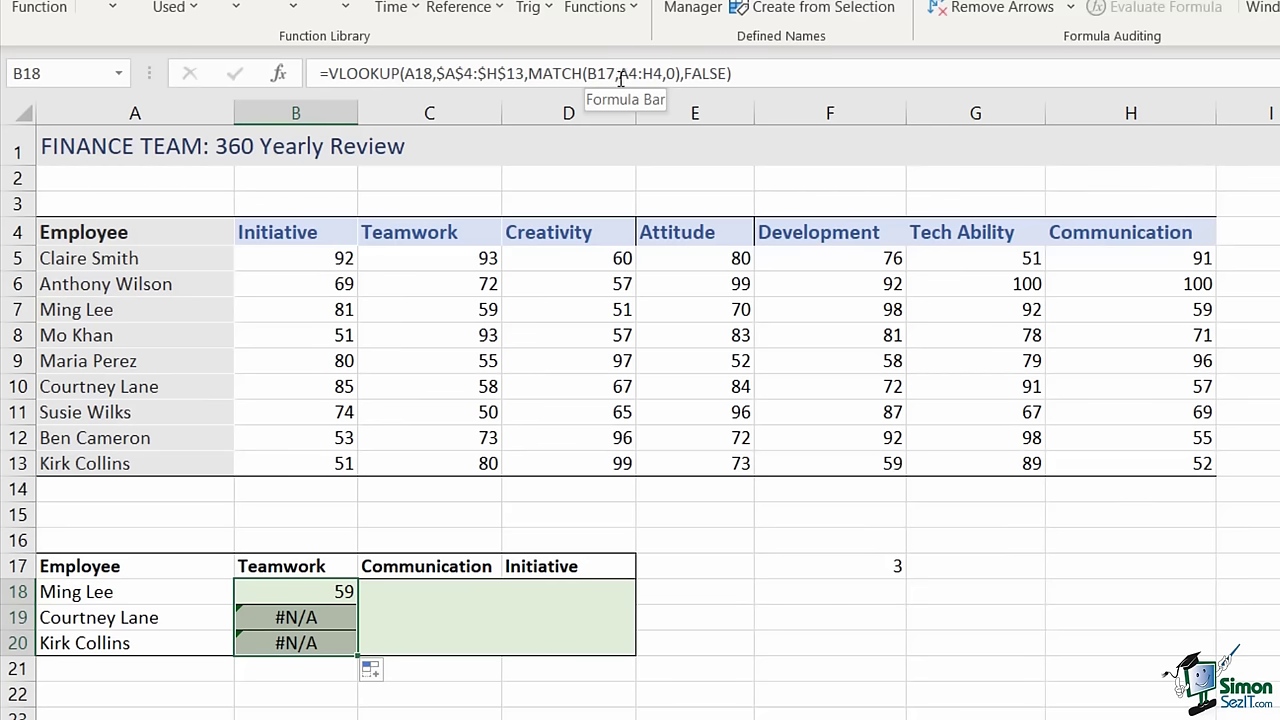
click(592, 73)
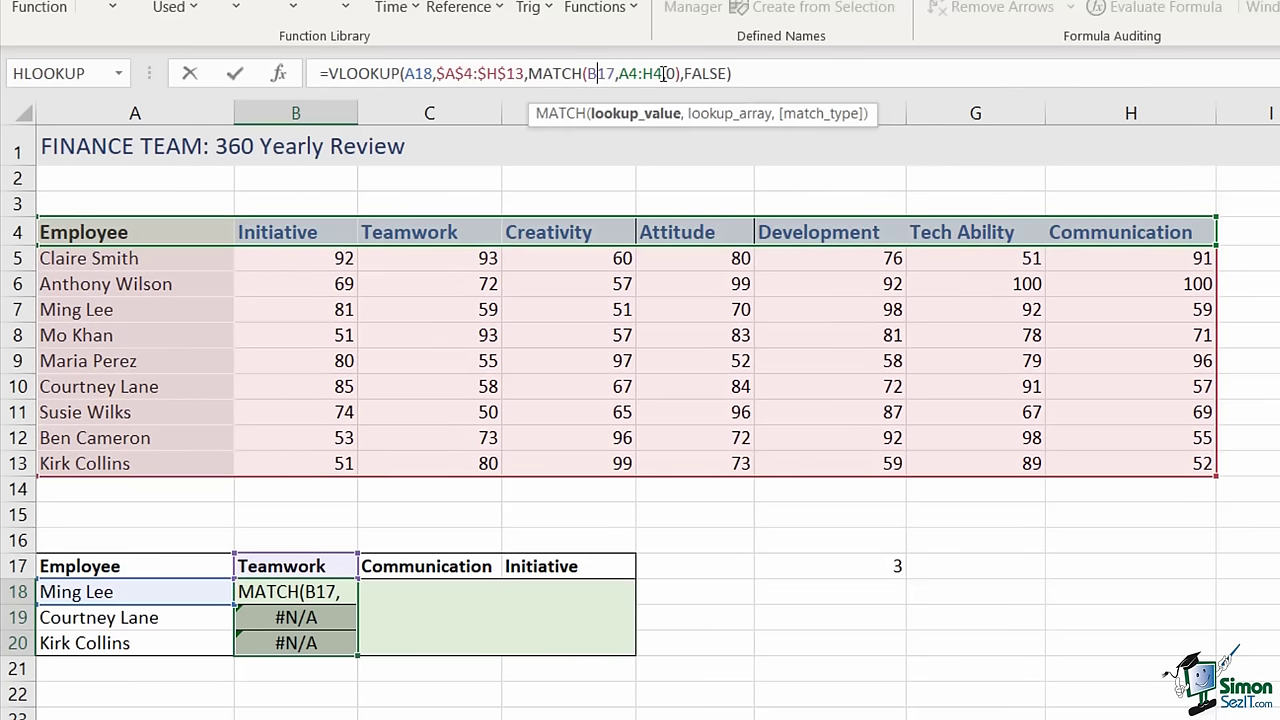
key(F4)
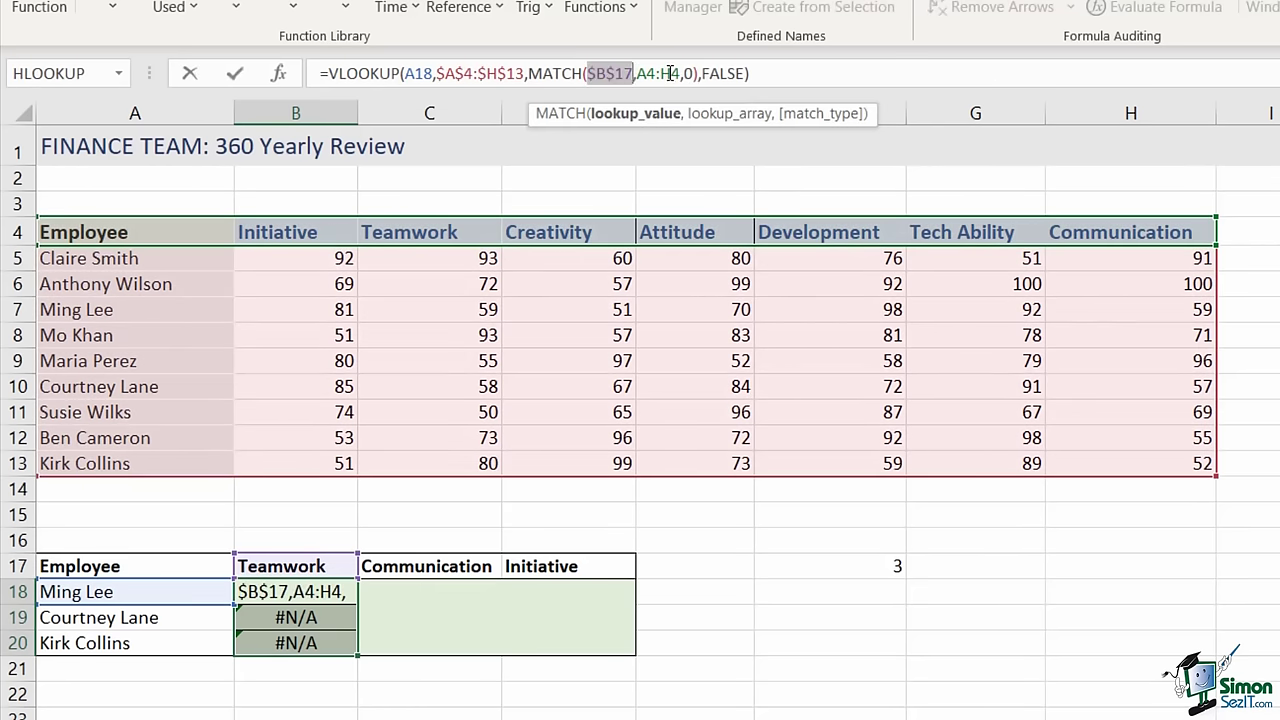
click(647, 73)
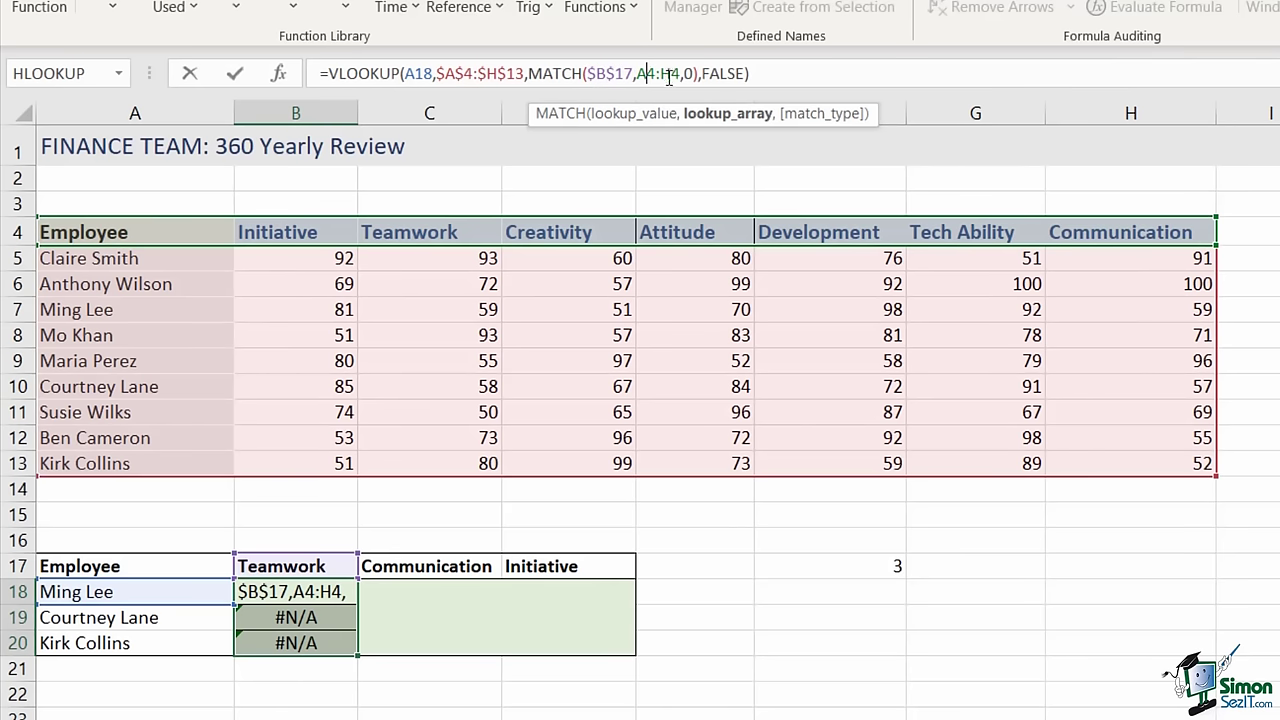
key(F4)
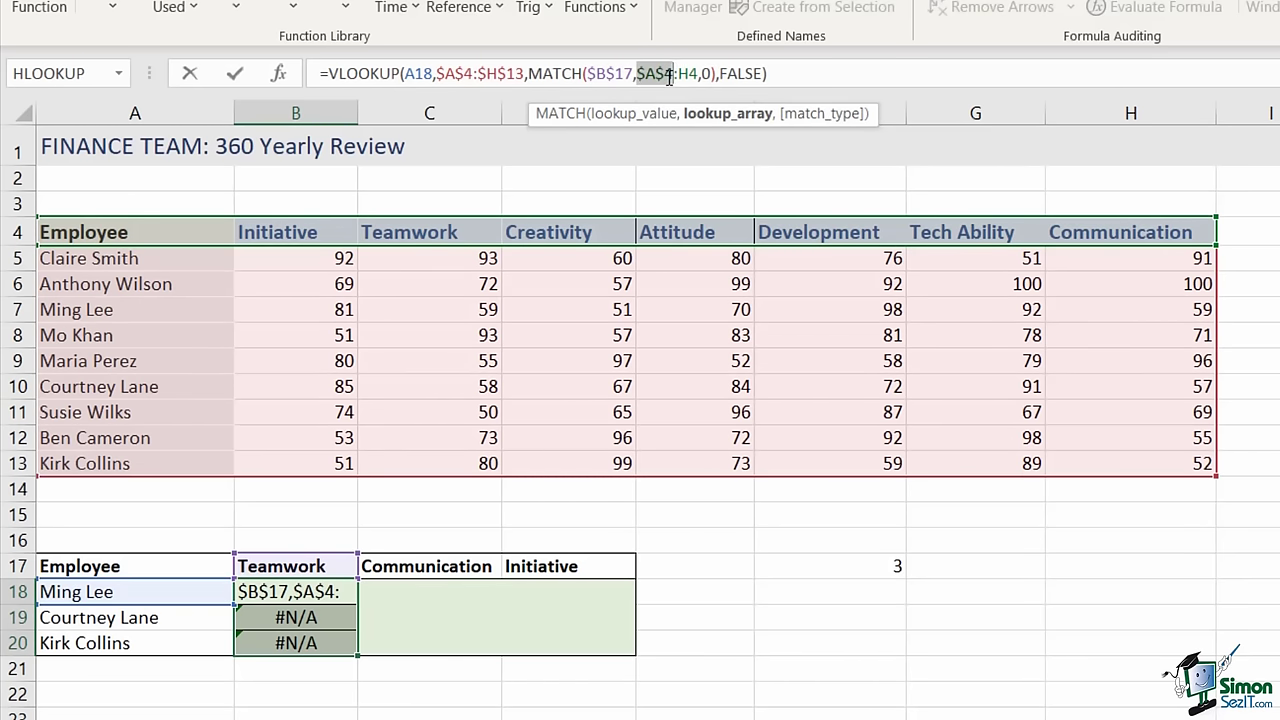
click(690, 75)
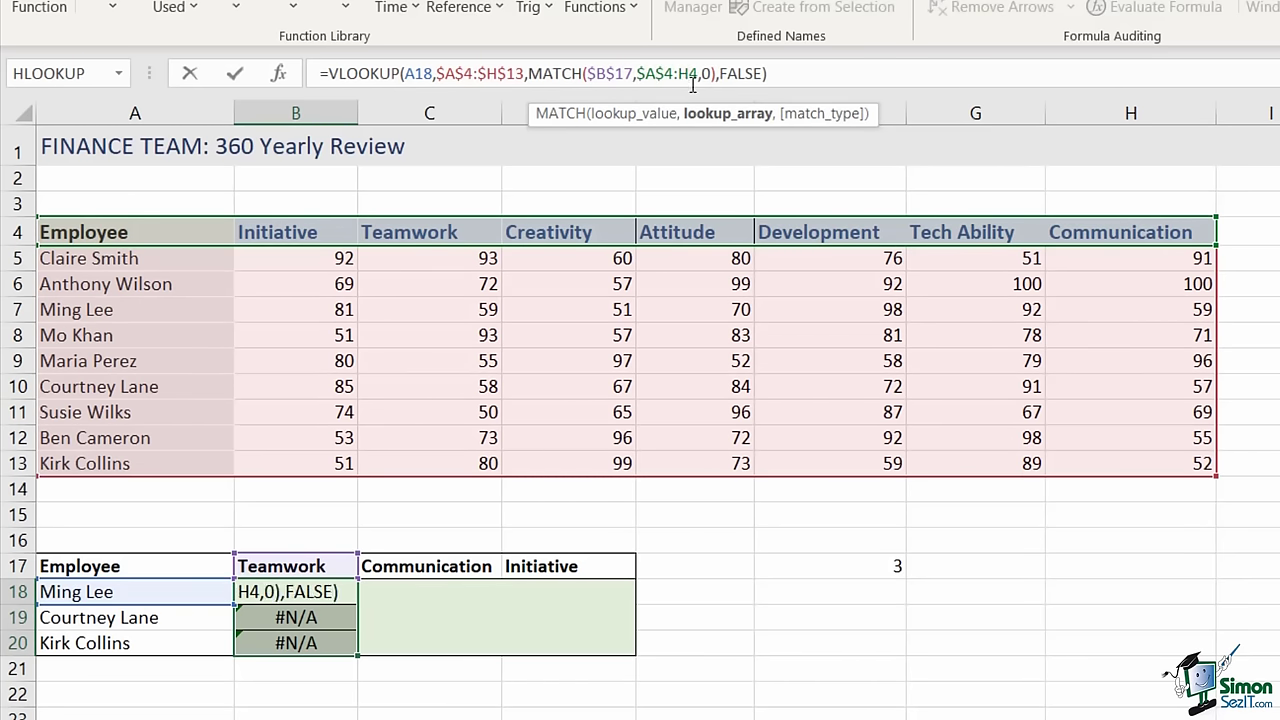
key(F4)
key(Return)
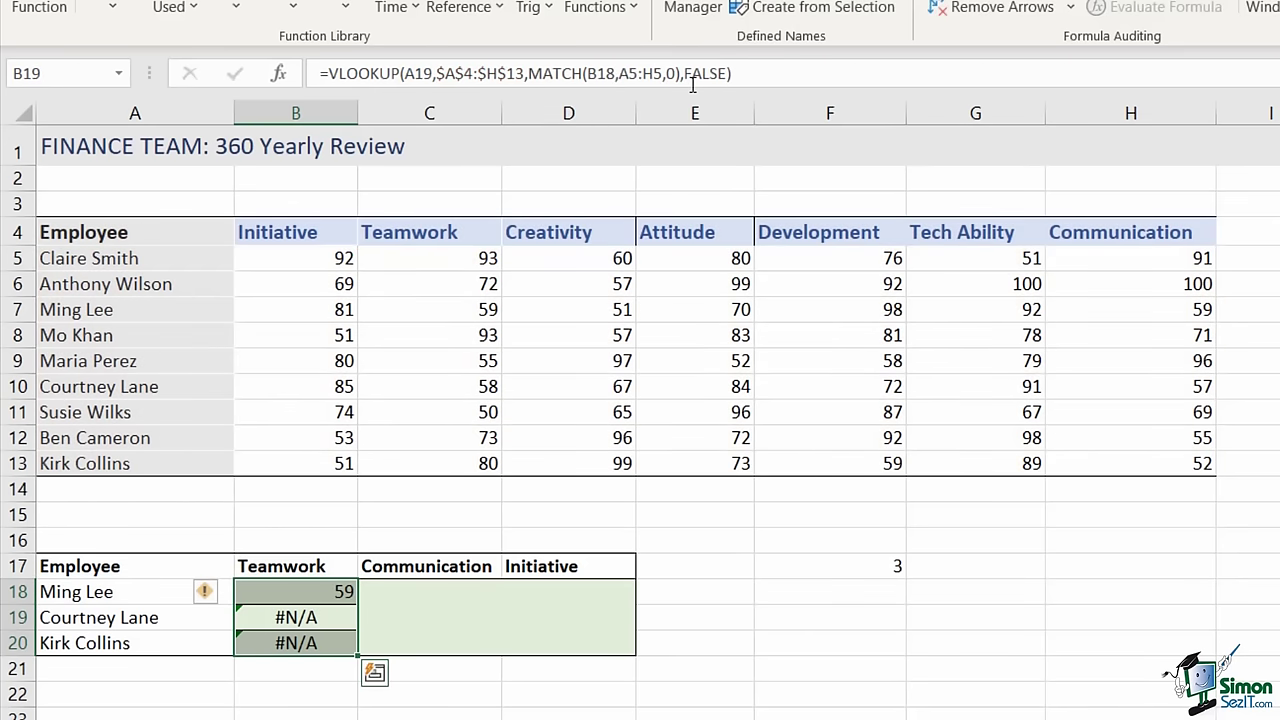
- Refill the corrected formula down to B20 for 59, 58, 80 and delete the 3 in F17
click(340, 592)
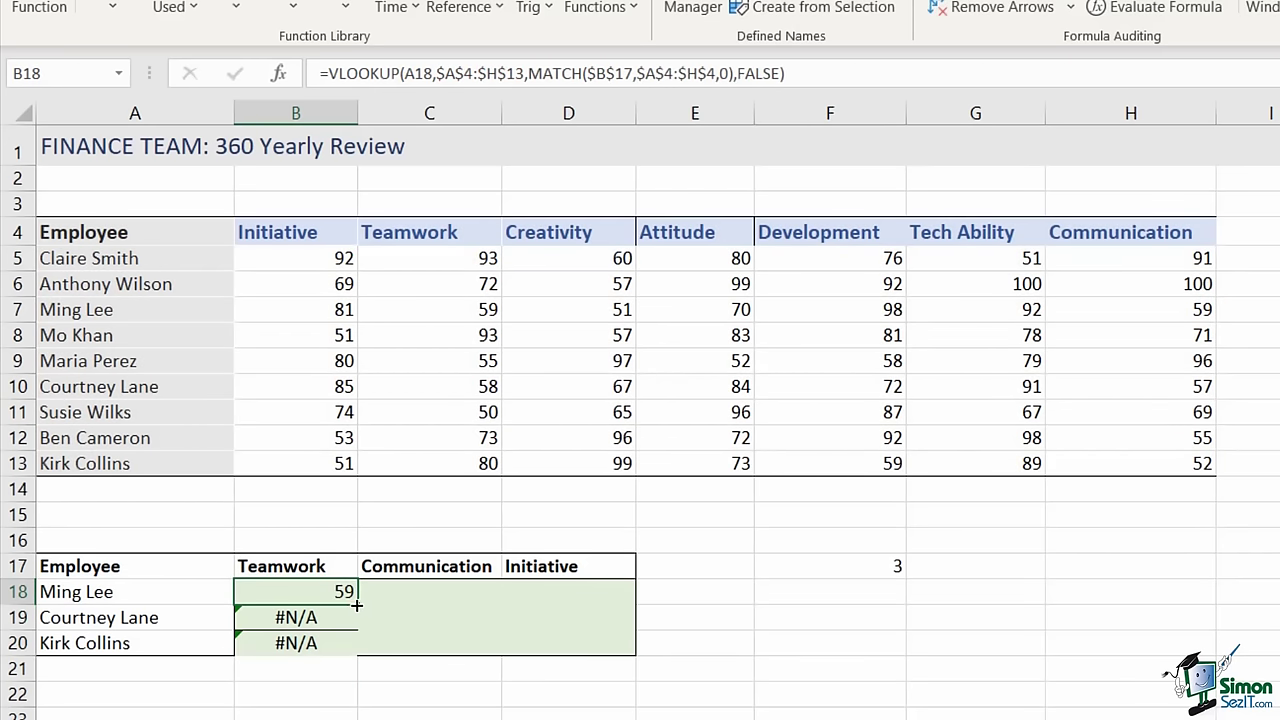
drag(359, 605, 362, 658)
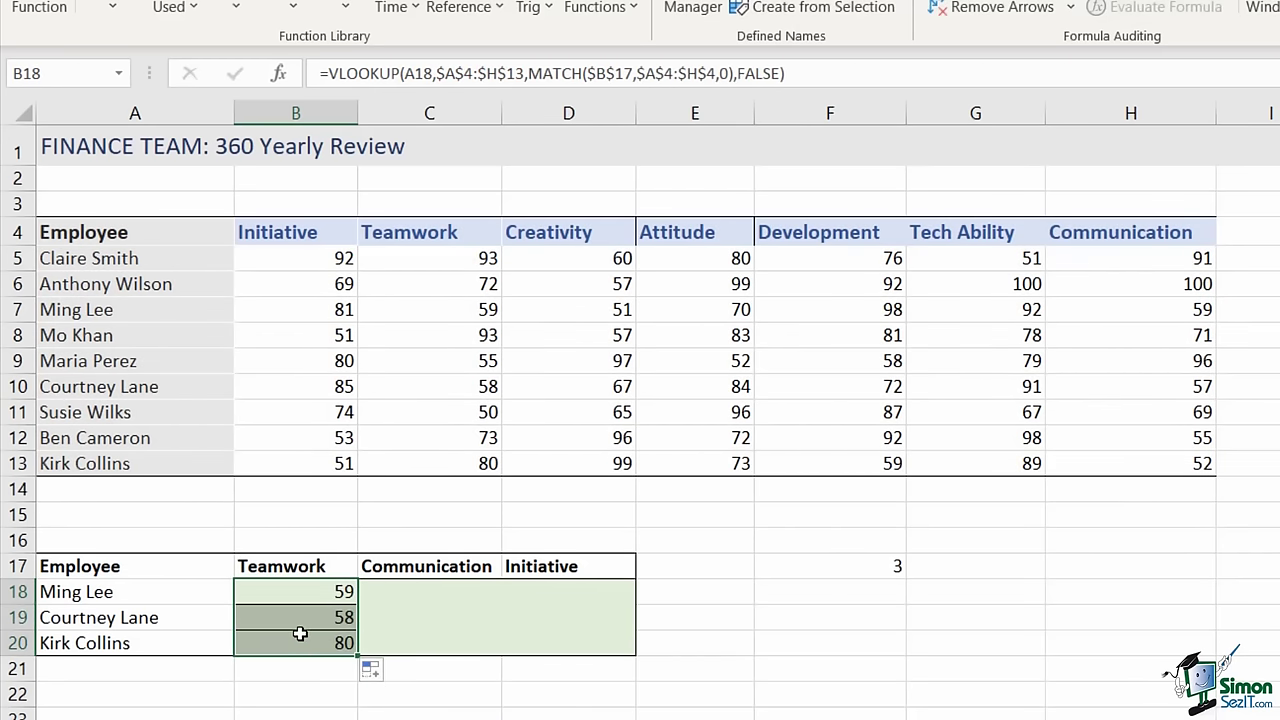
click(830, 566)
key(Delete)
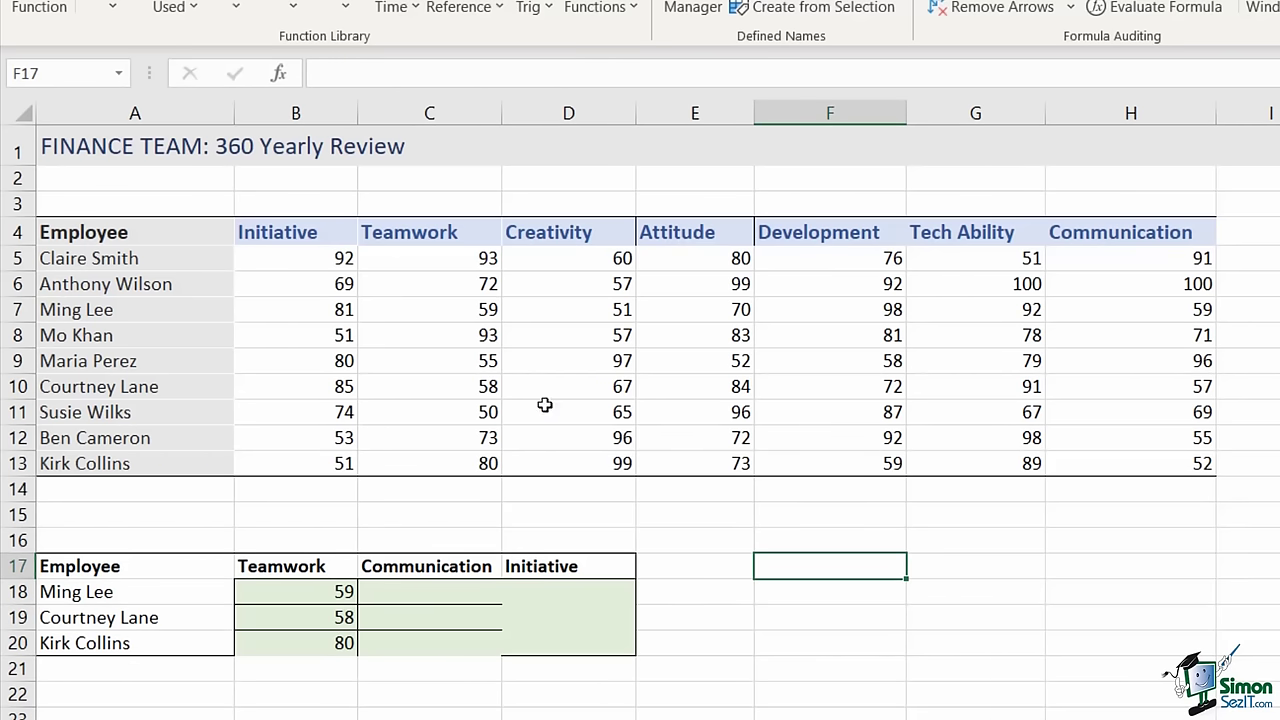
- Select the score table A4:H13 and name it 'Review' in the Name Box
click(562, 327)
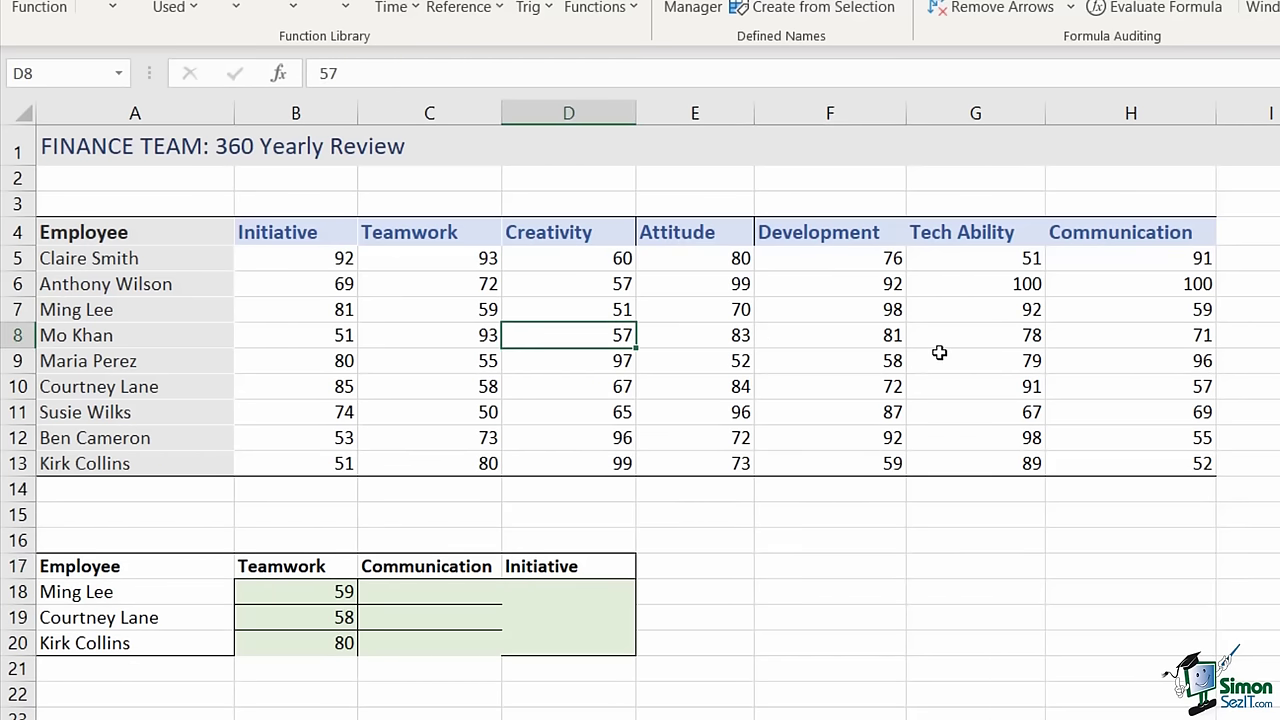
key(ctrl+a)
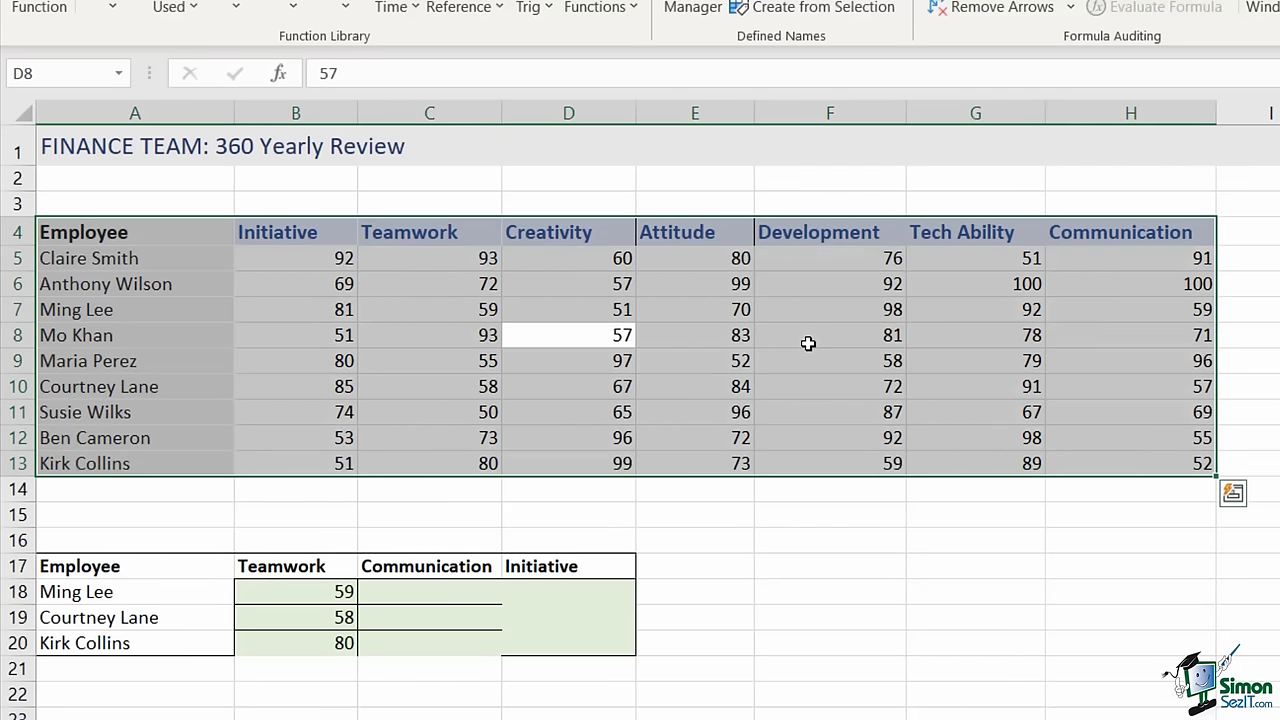
click(64, 73)
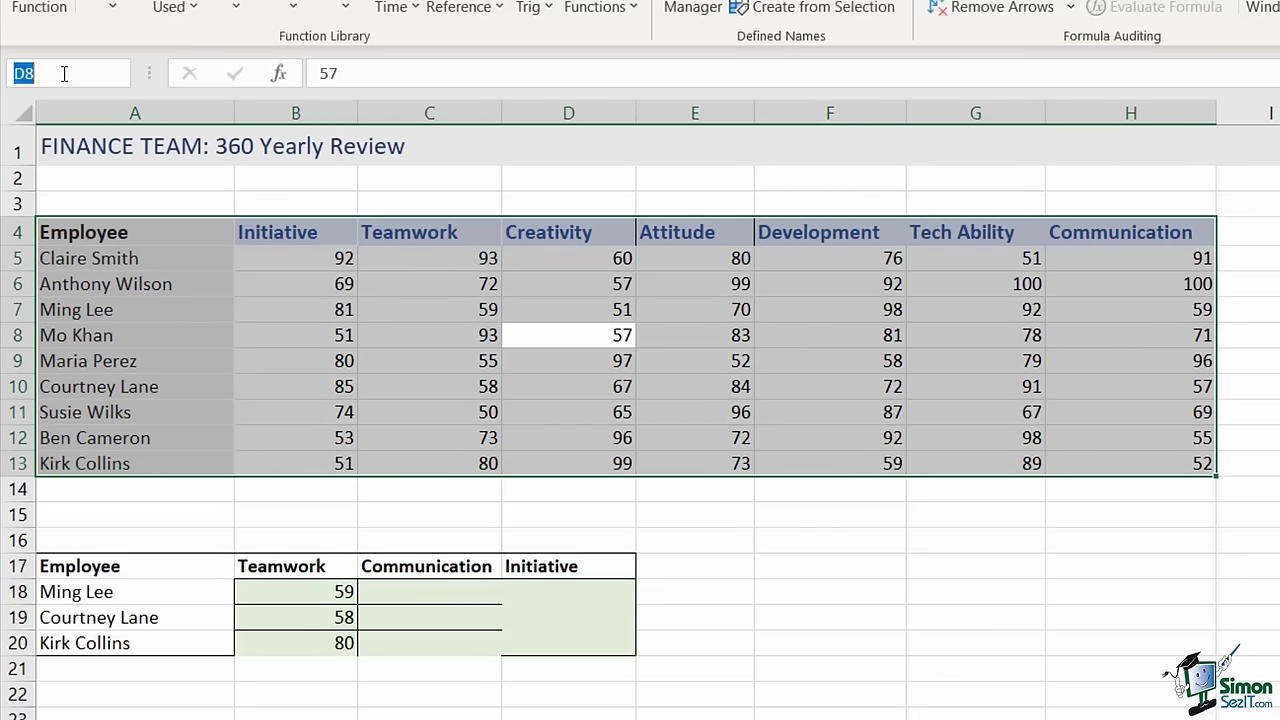
text(Review)
key(Return)
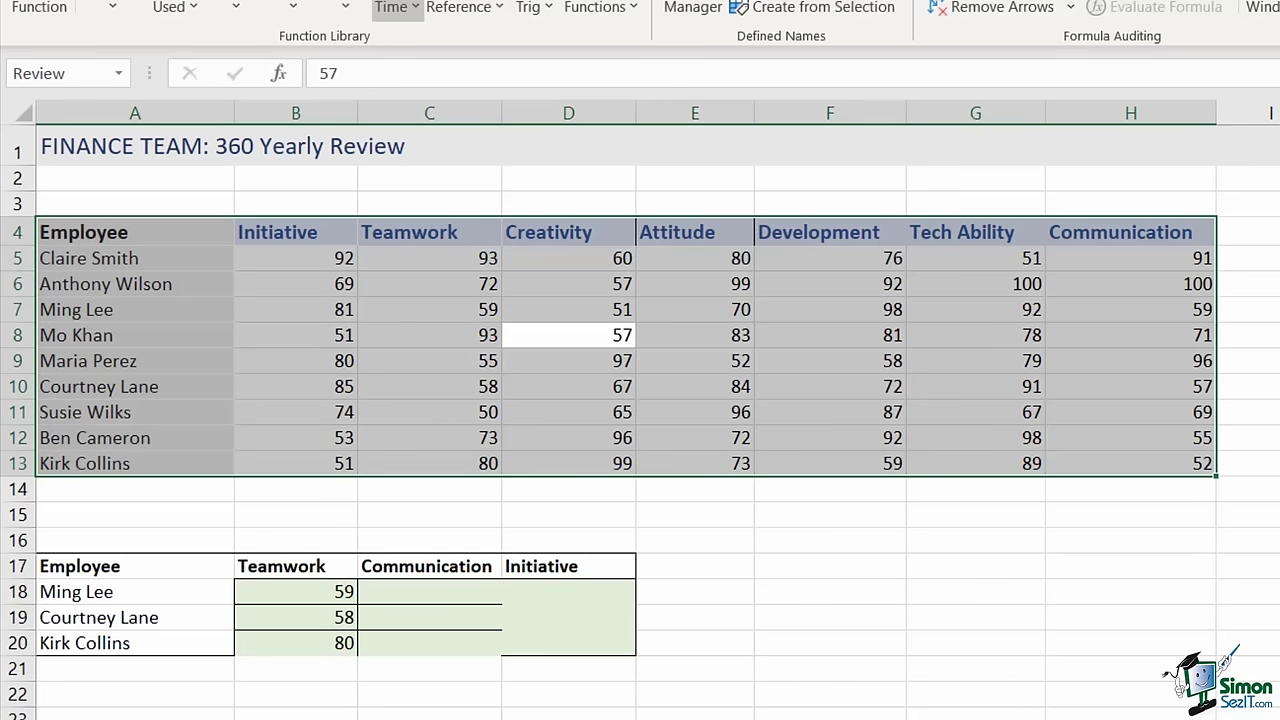
click(400, 592)
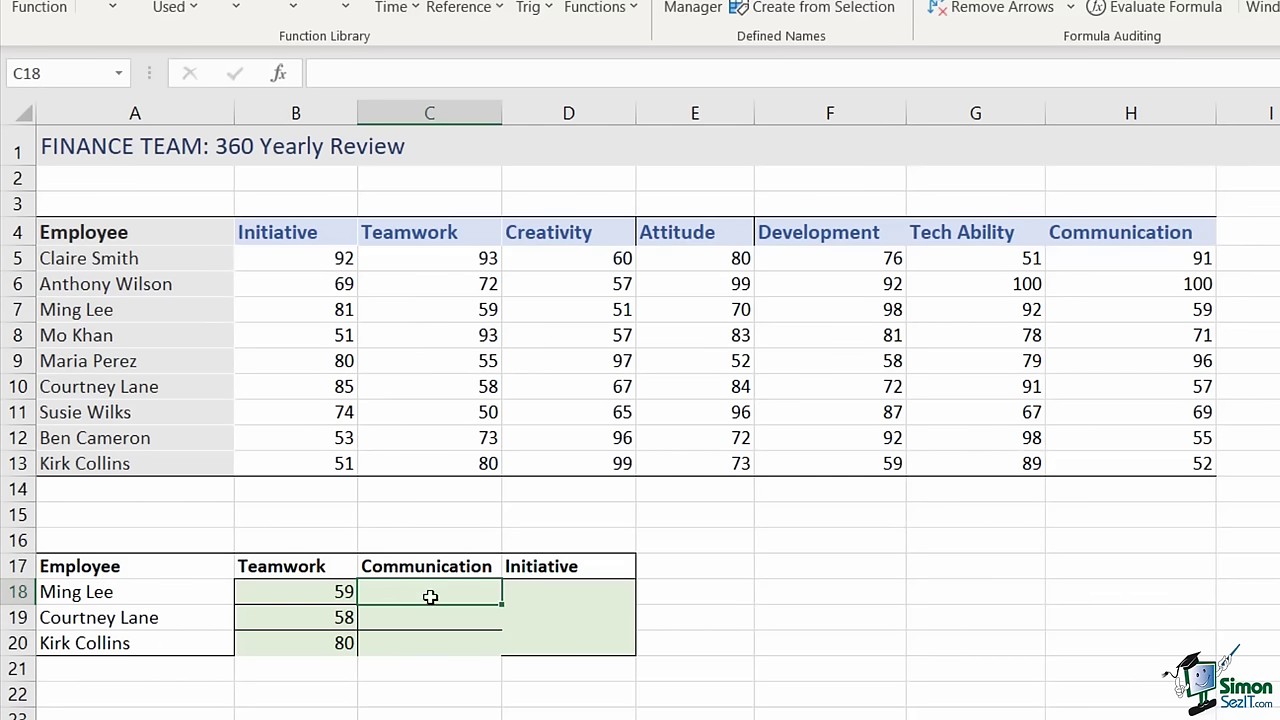
- Begin C18's formula as =VLOOKUP(A18,Review, inserting the Review name from the F3 list
click(345, 75)
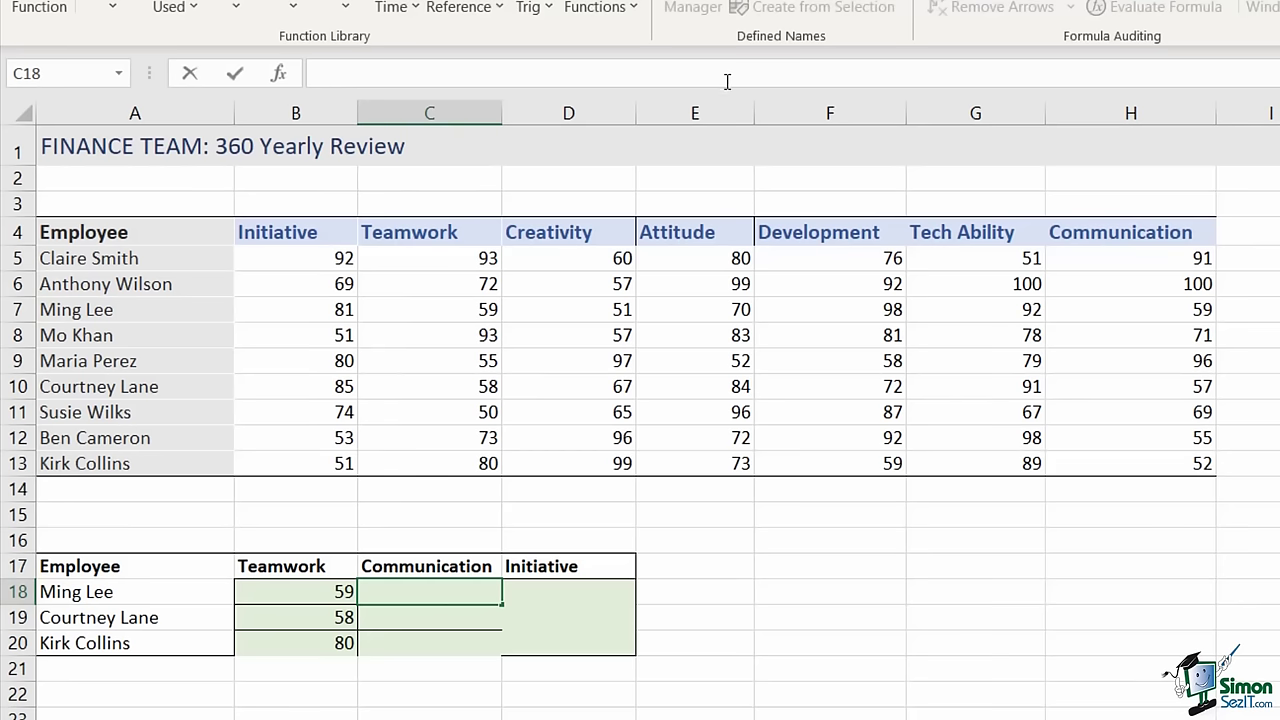
text(=VLOOKUP()
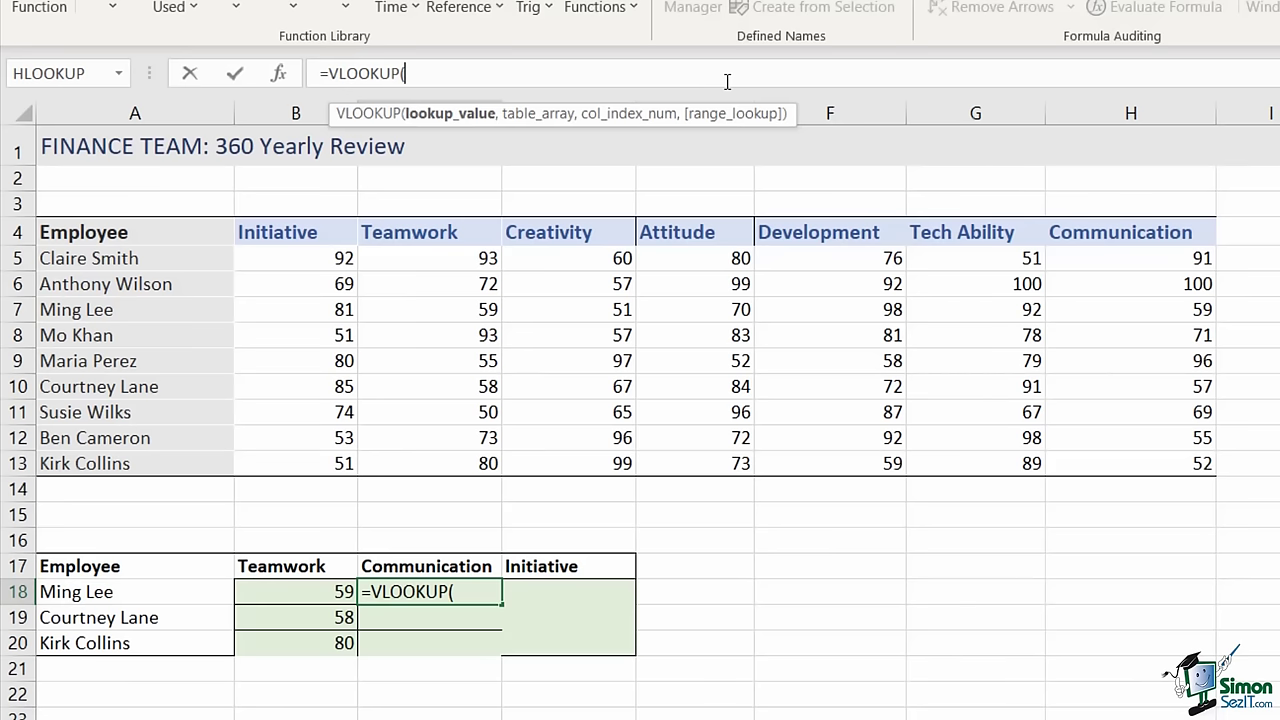
click(130, 600)
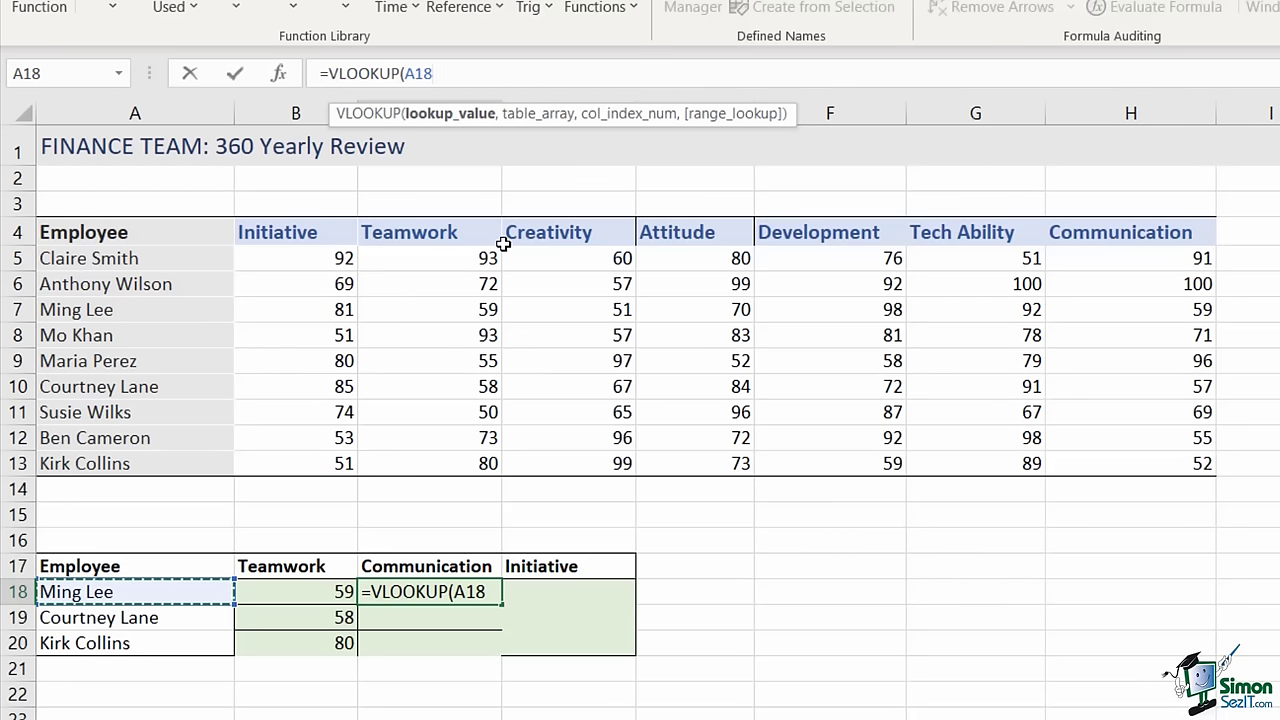
text(,)
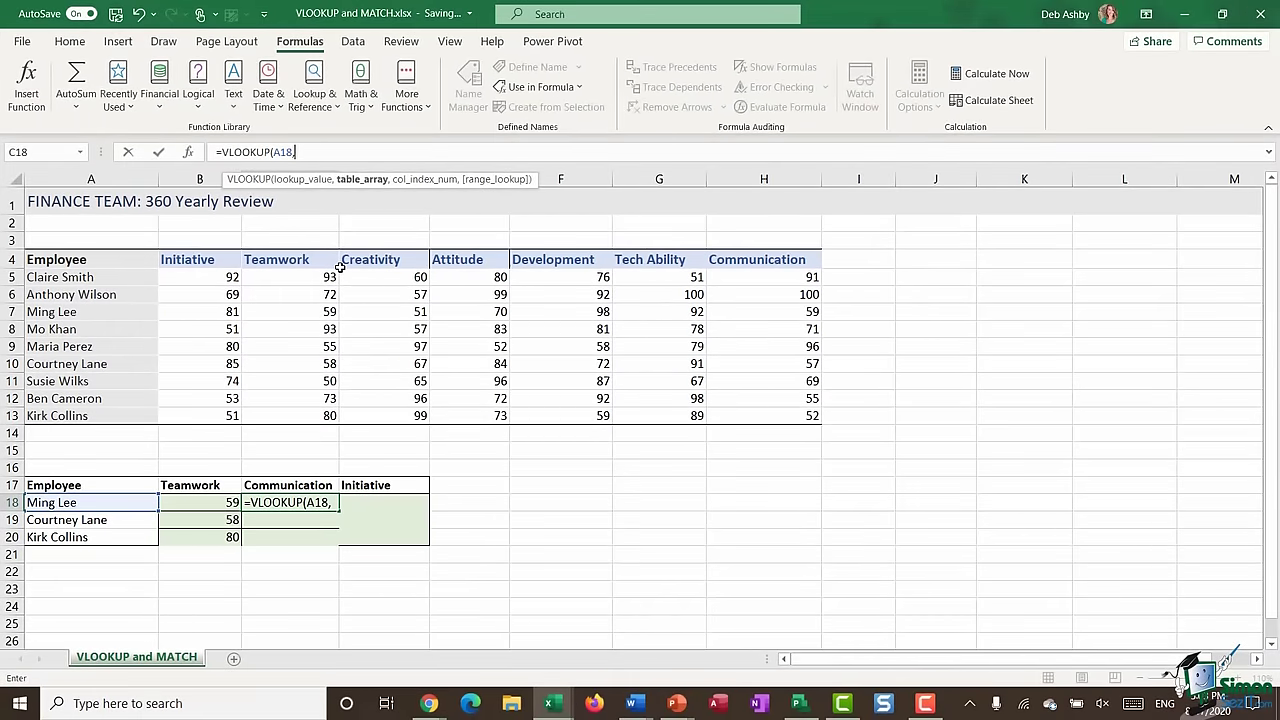
key(F3)
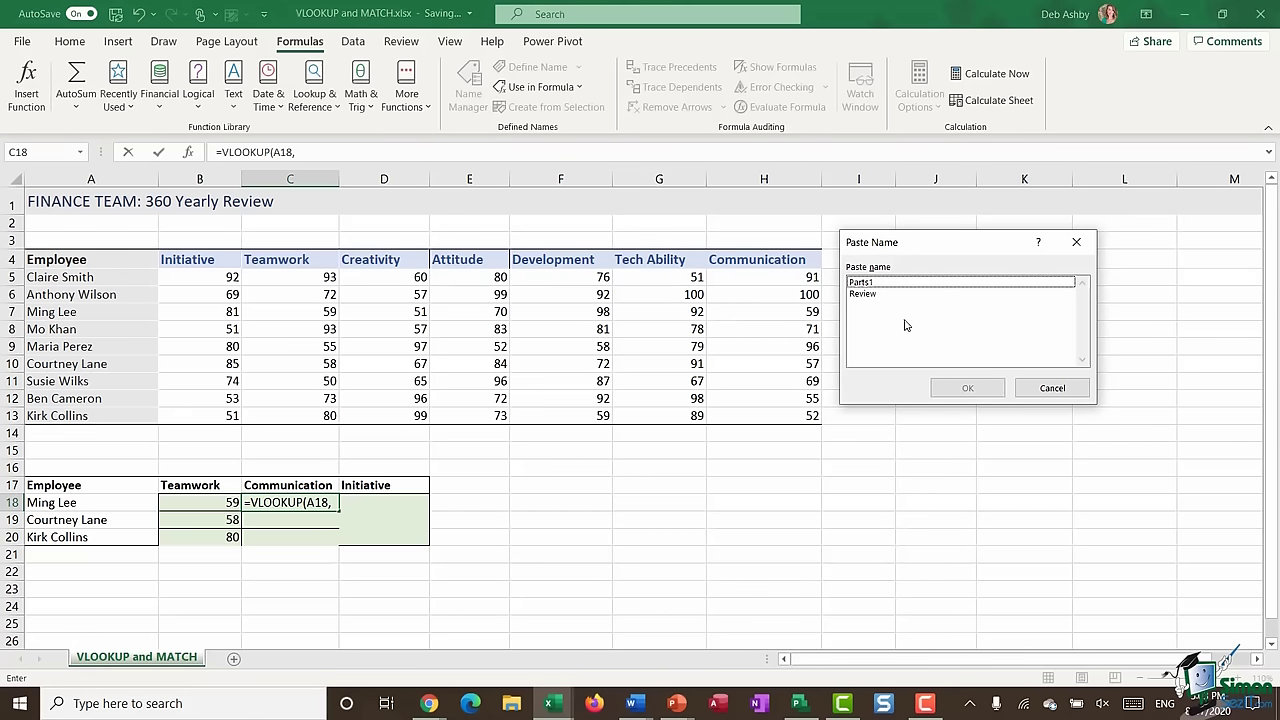
click(866, 296)
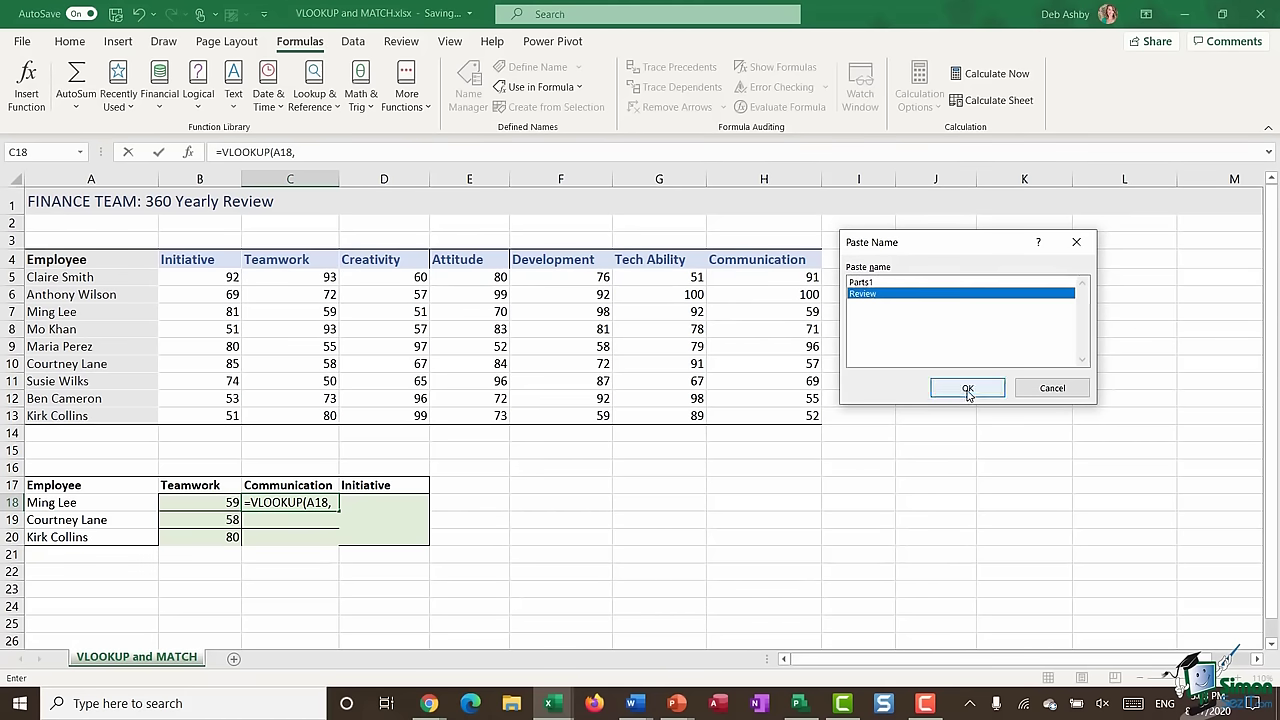
click(967, 388)
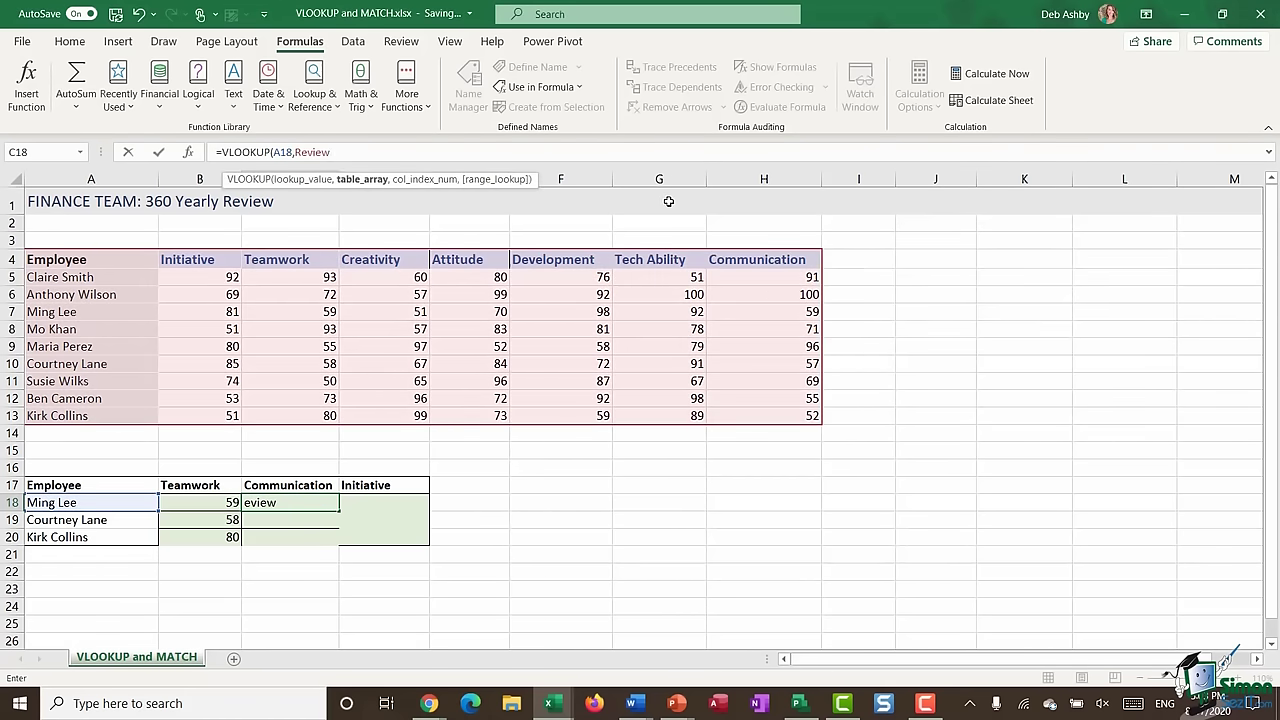
text(,)
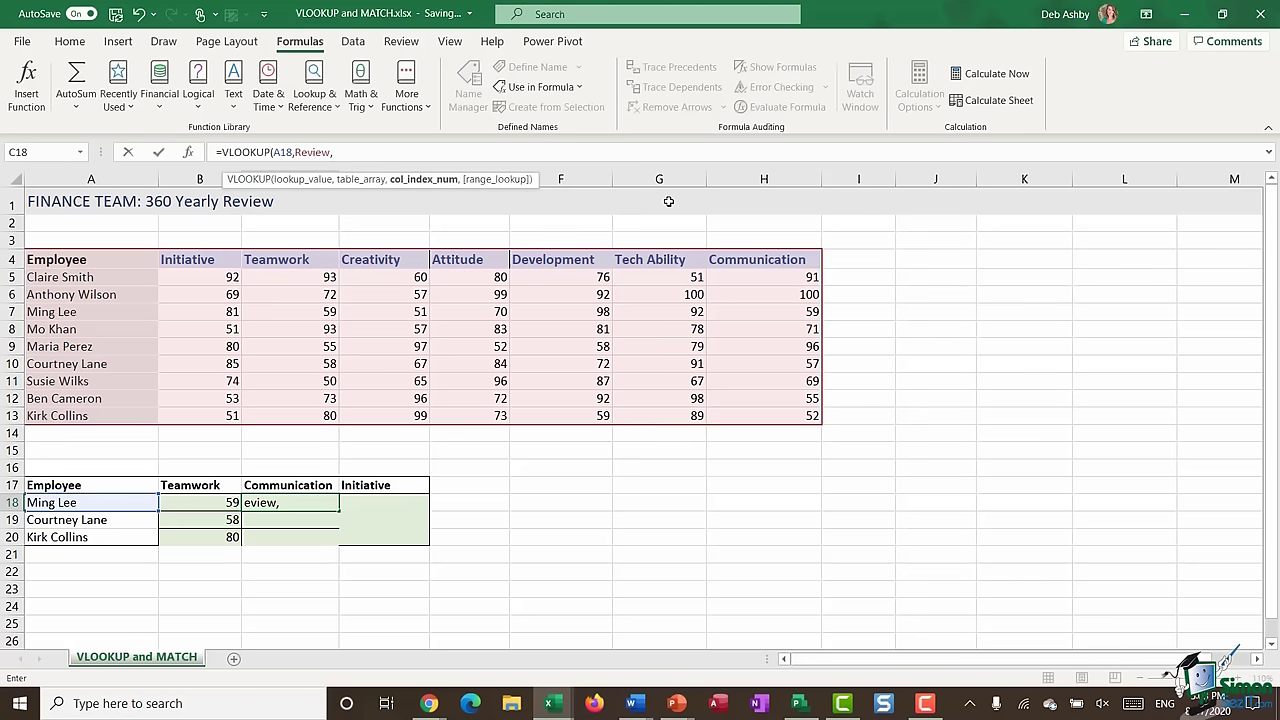
- Add MATCH($C$17,$A$4:$H$4,0) as the VLOOKUP column index, with absolute references
text(MATCH)
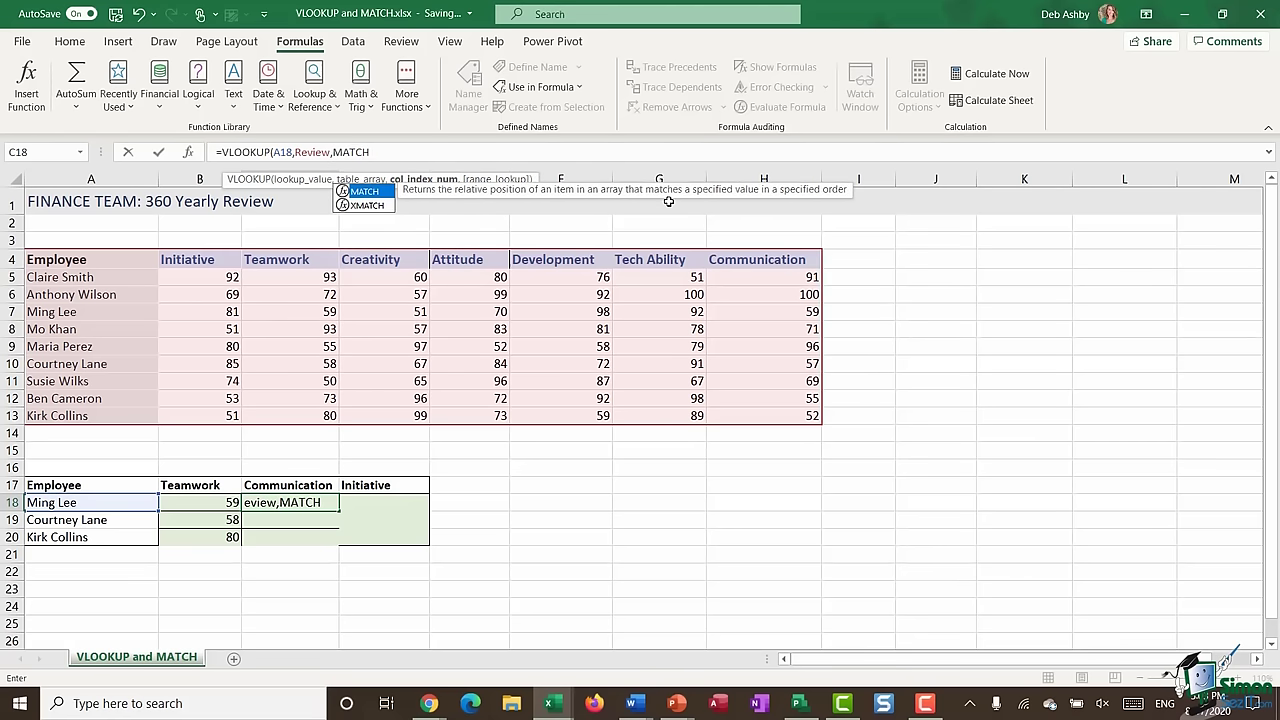
text(()
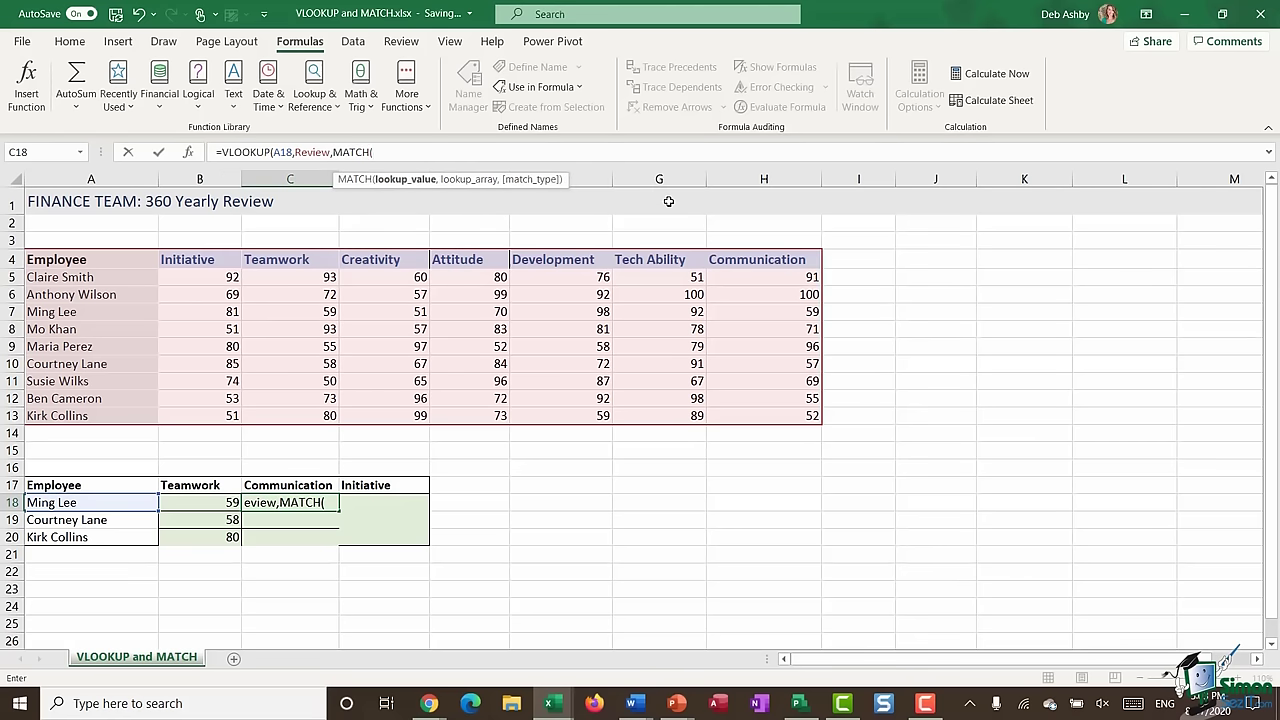
click(287, 487)
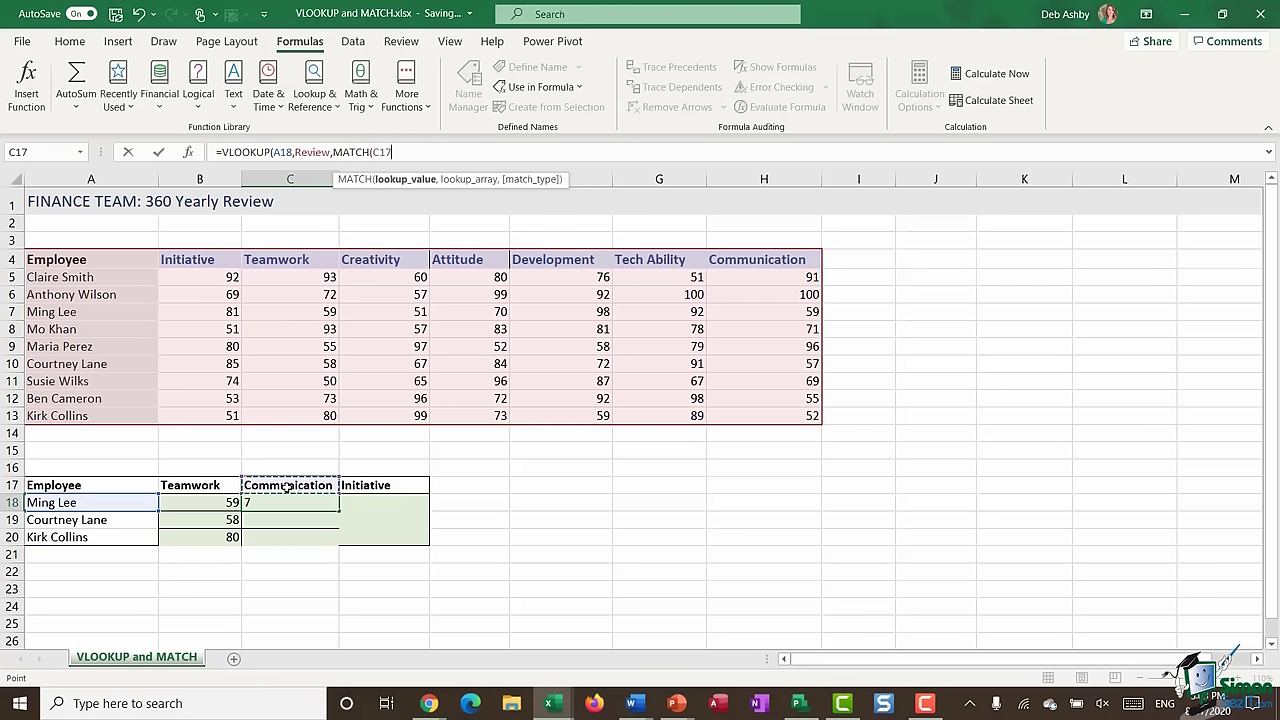
key(F4)
text(,)
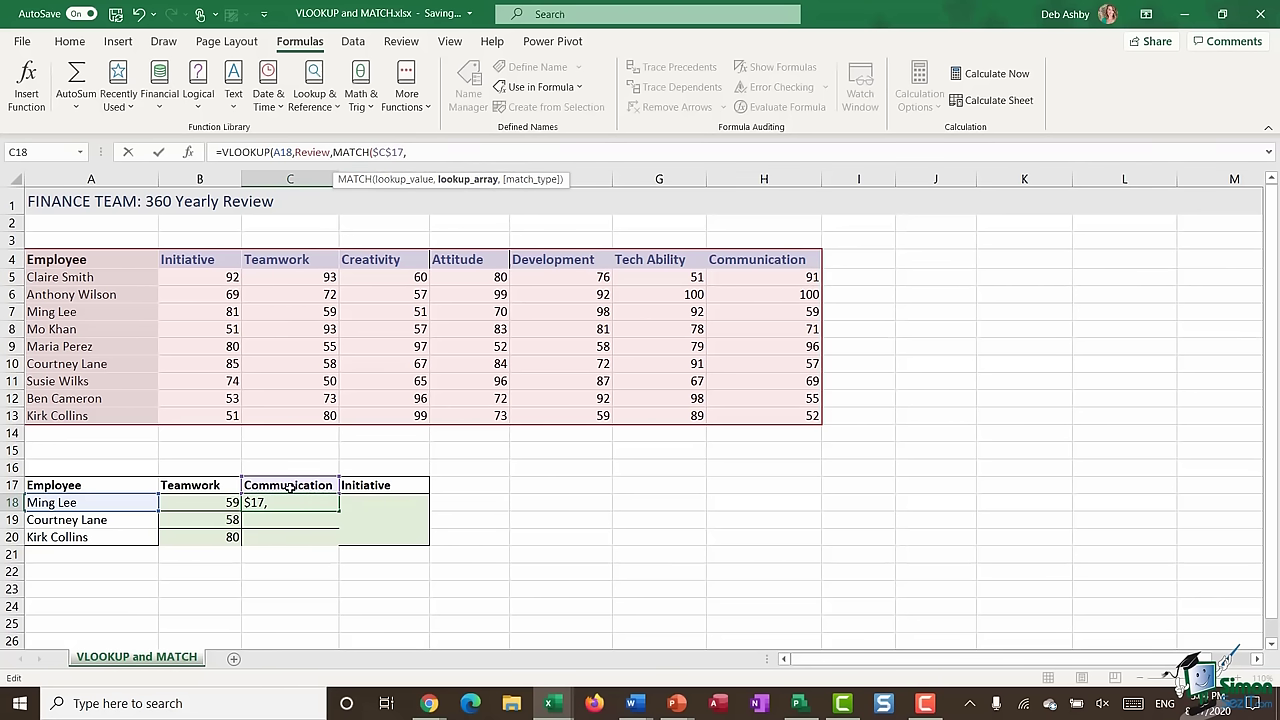
drag(48, 260, 744, 261)
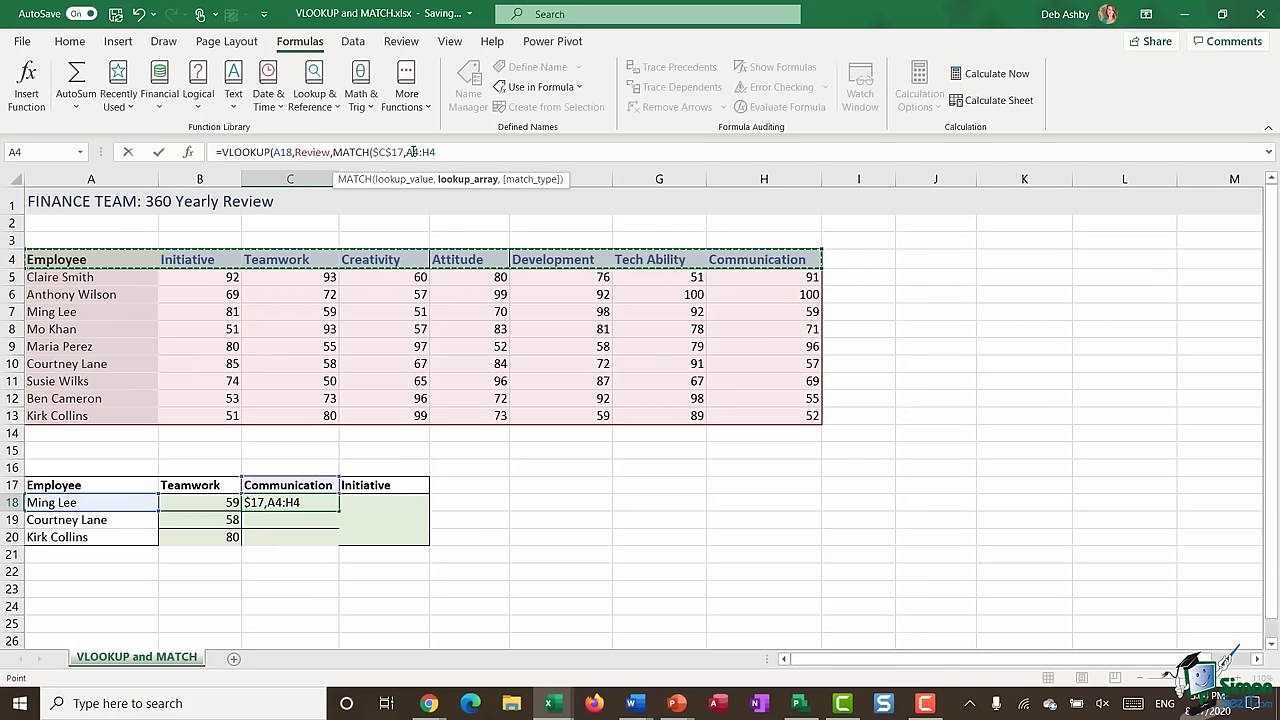
click(475, 156)
text($A$)
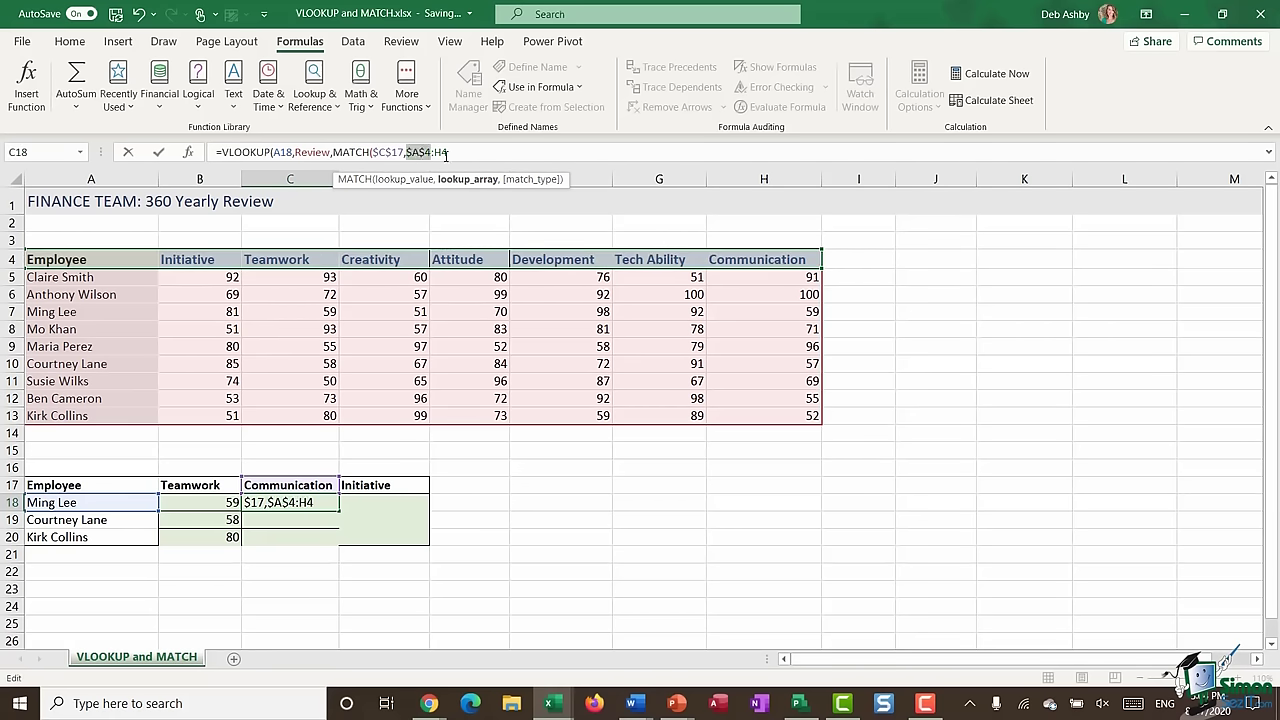
key(Left)
key(Left)
text($)
key(F4)
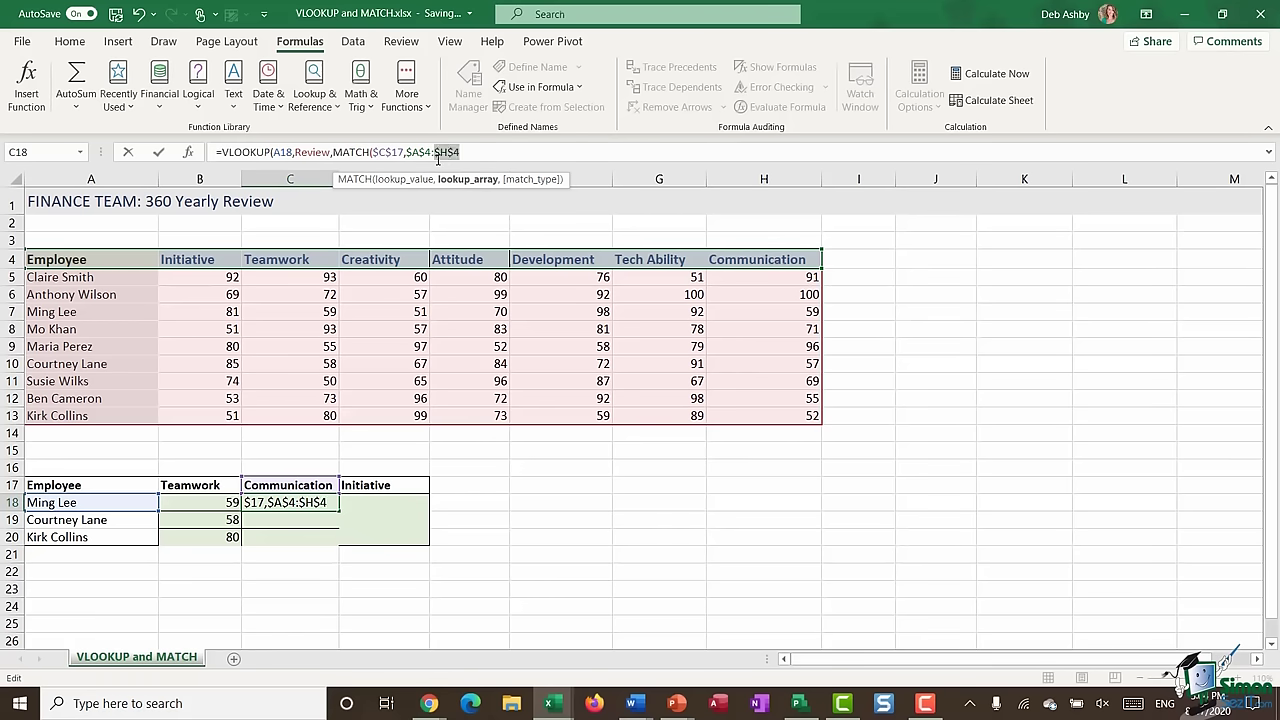
click(481, 153)
text(,)
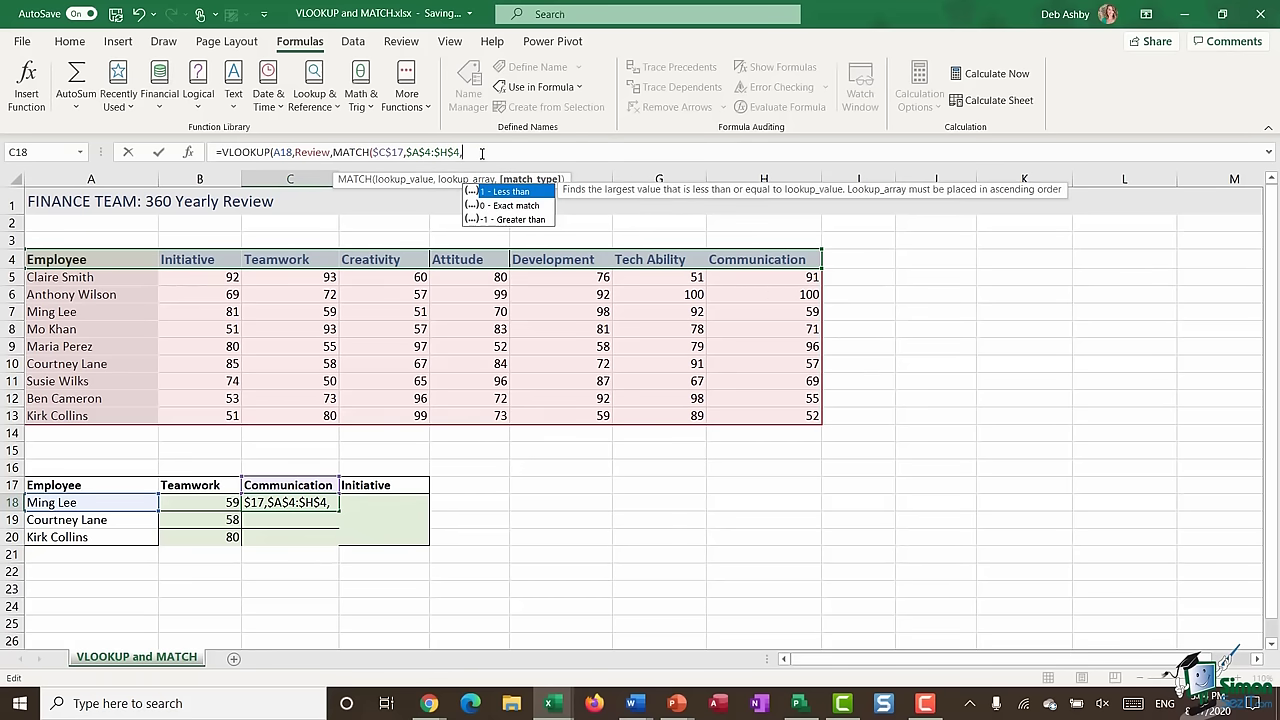
text(0)
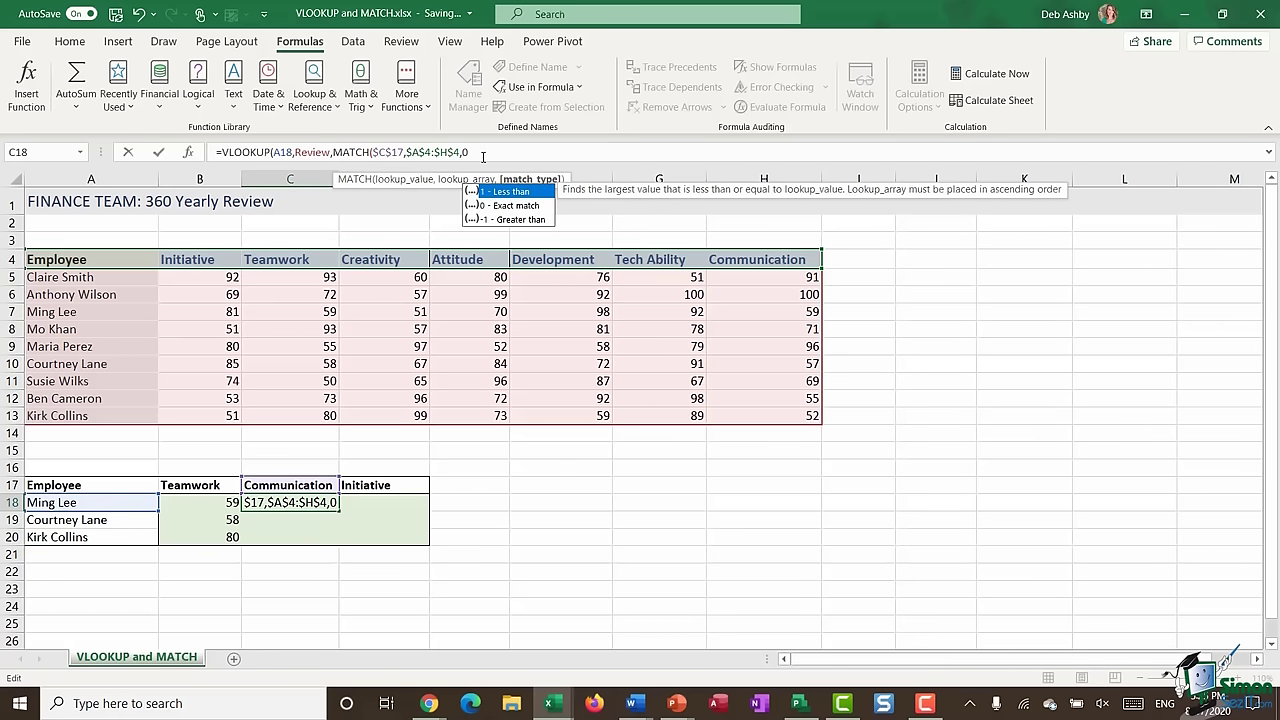
text())
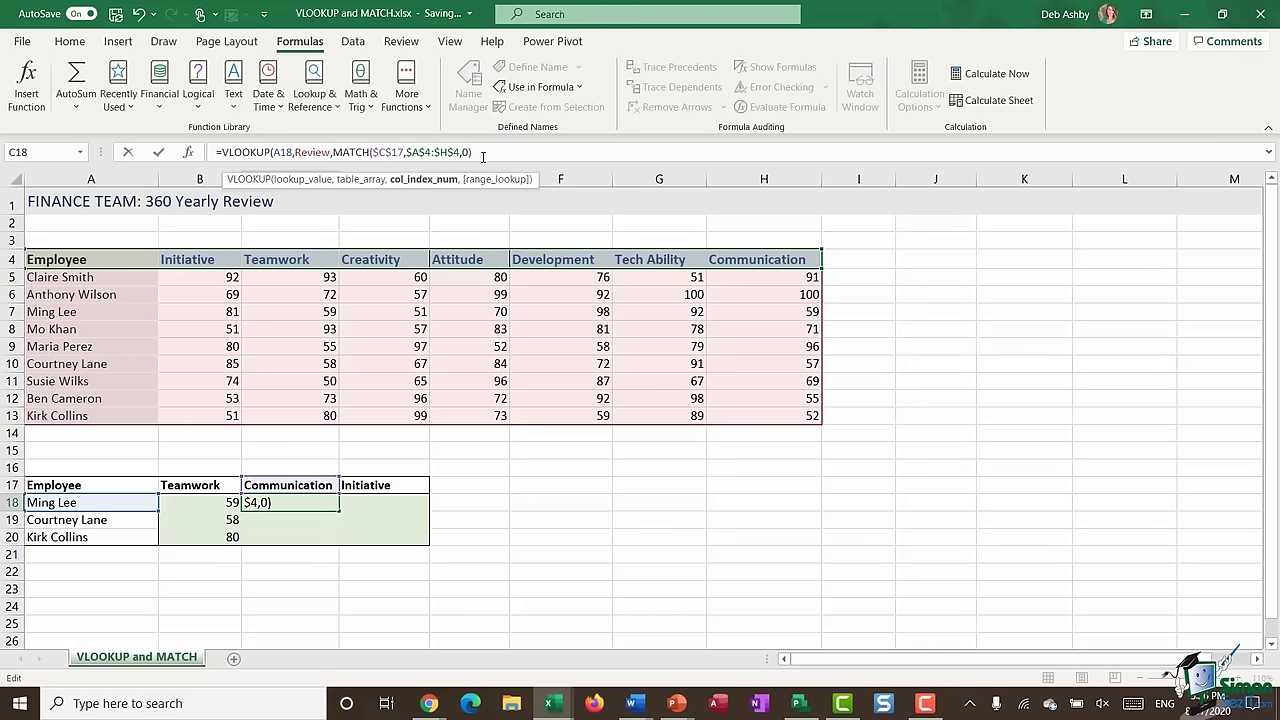
text(,)
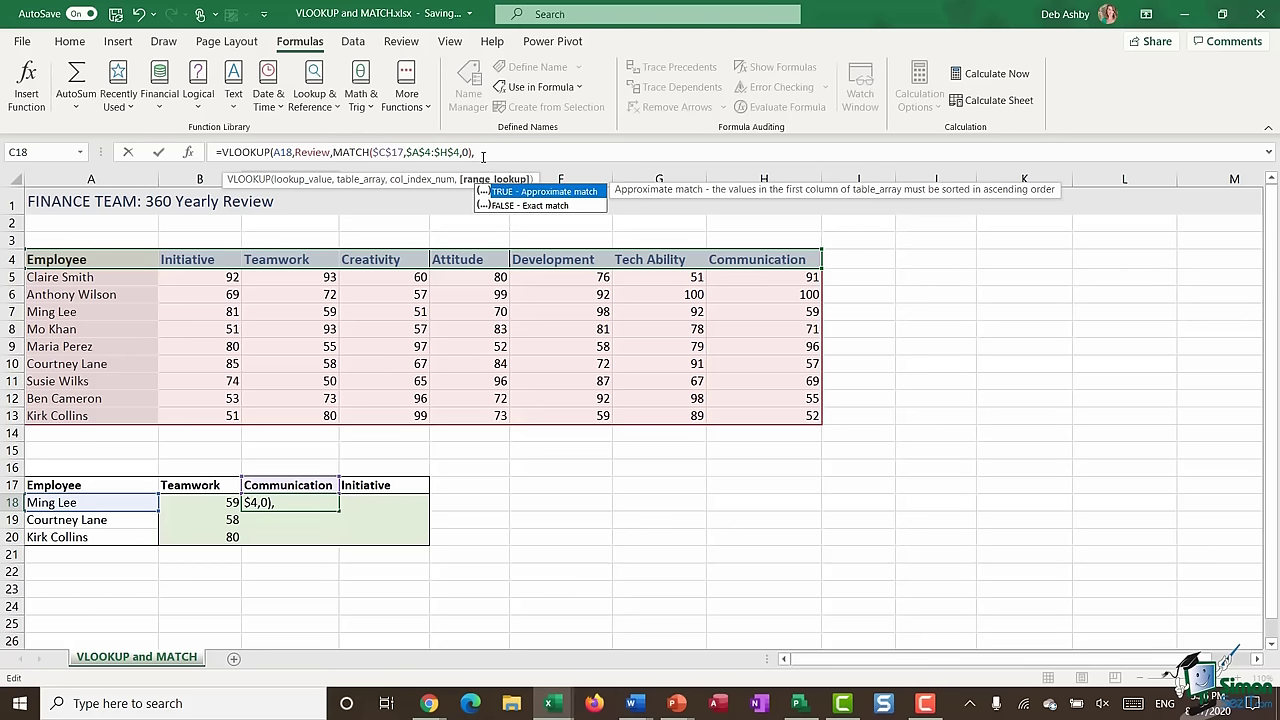
text(FALSE))
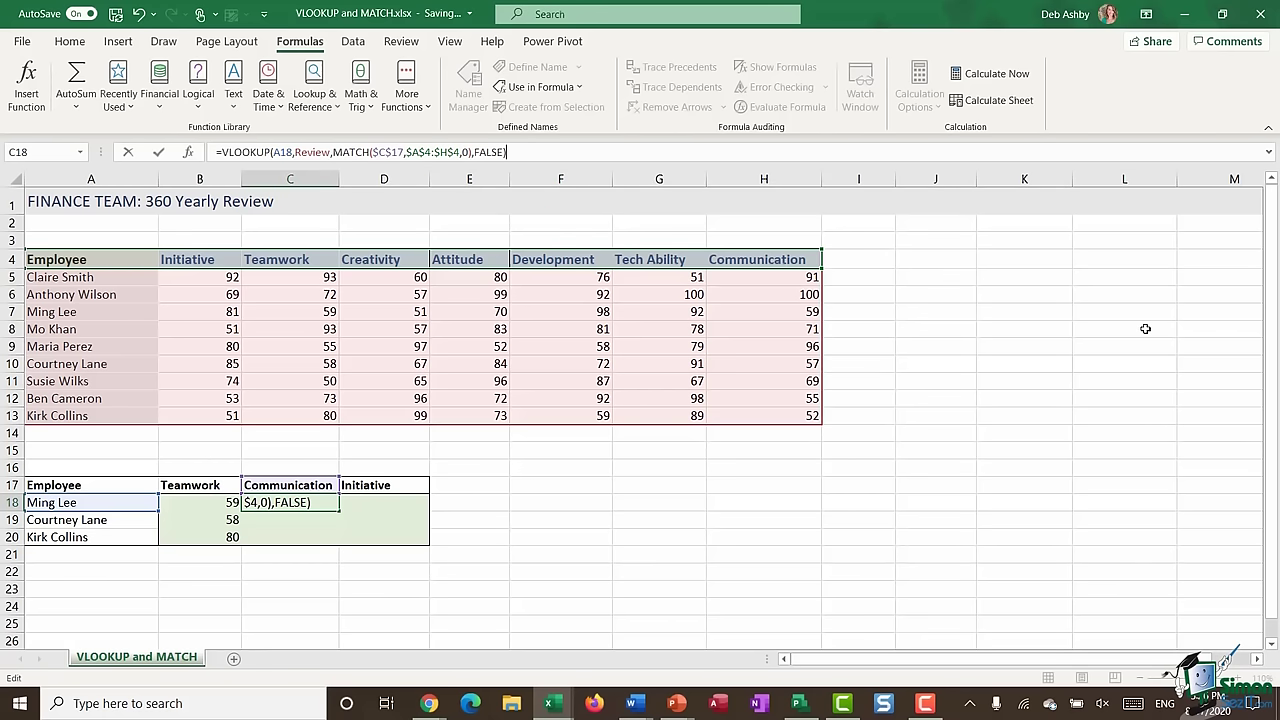
key(Return)
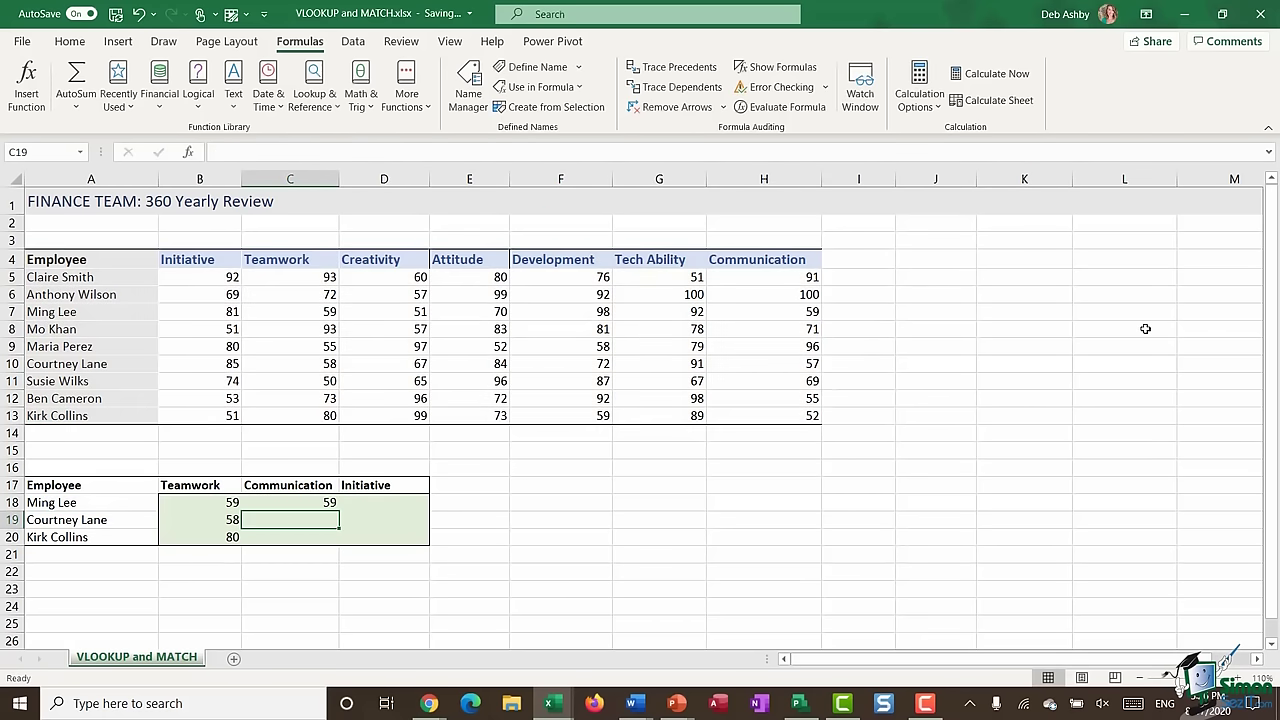
- Fill C18's formula down to C19:C20, confirming 57 and 52 against the table
click(301, 505)
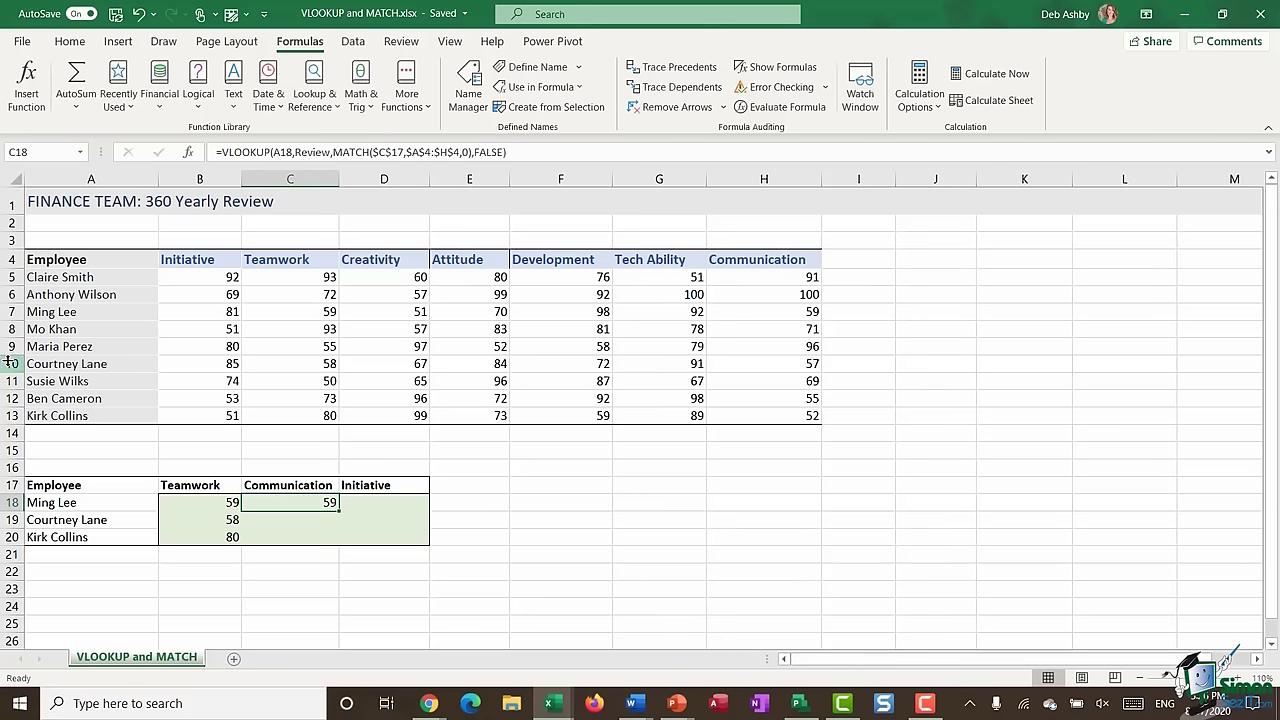
click(12, 312)
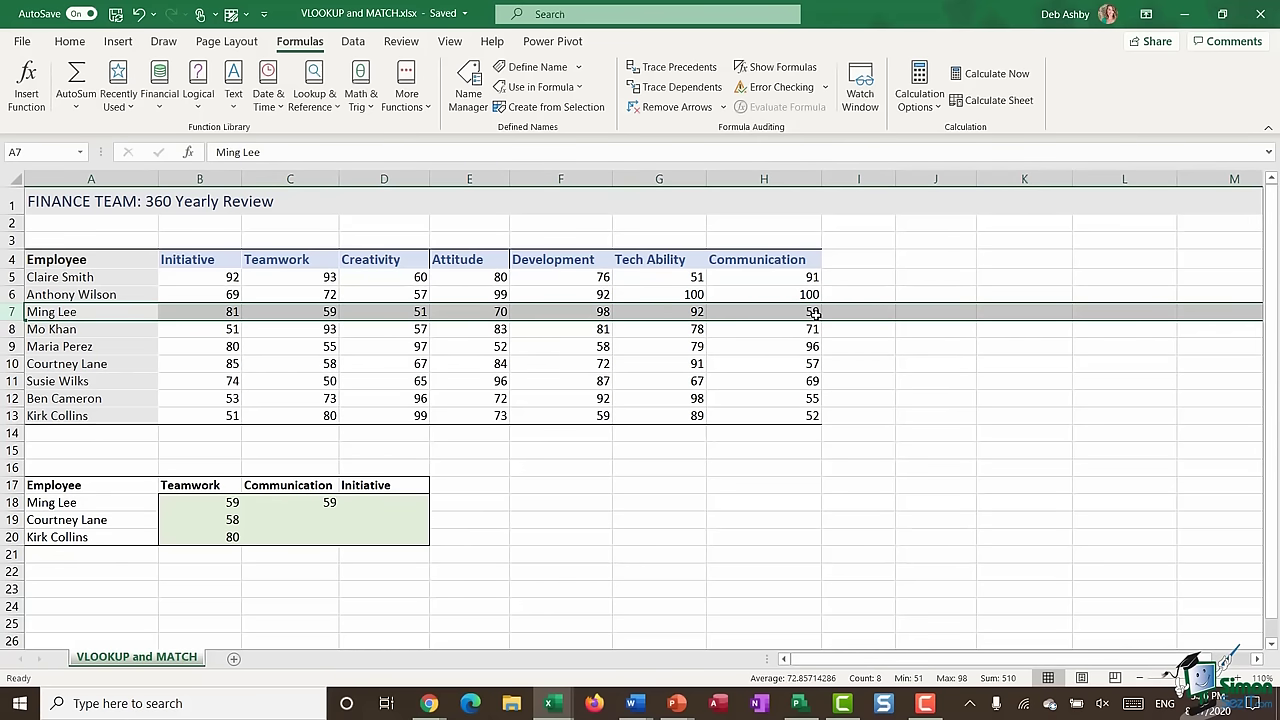
click(303, 502)
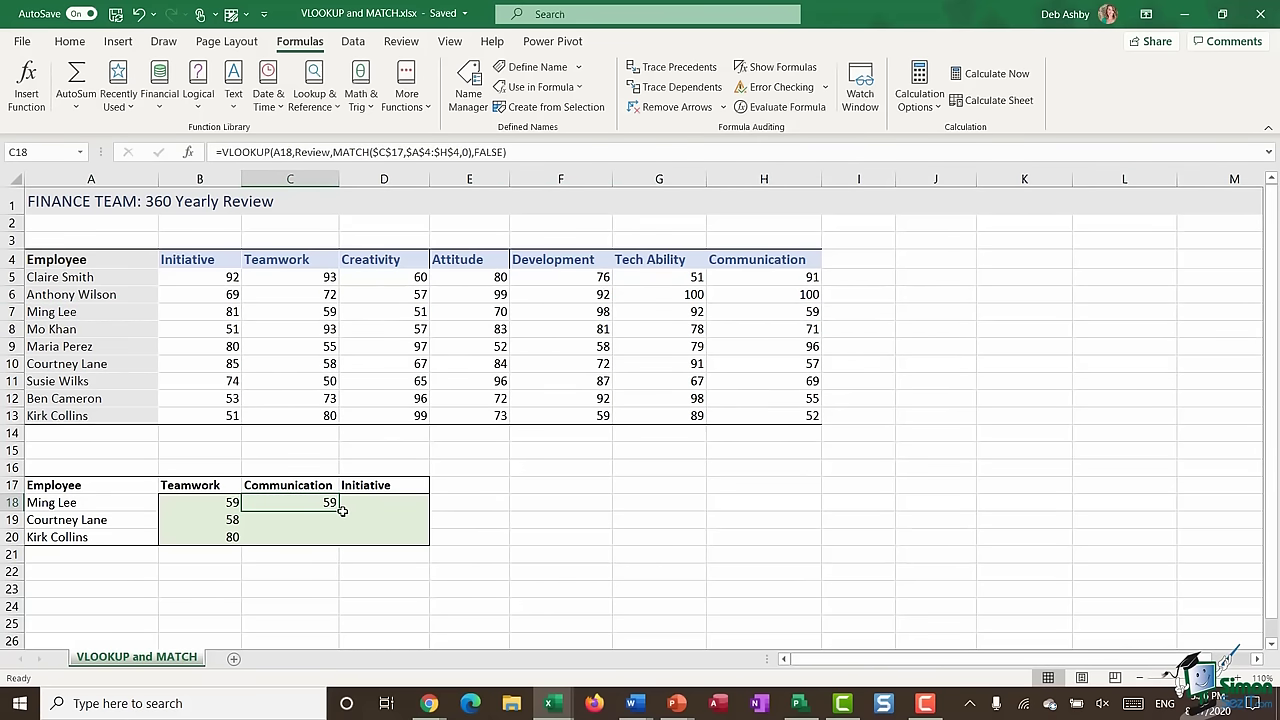
double_click(340, 511)
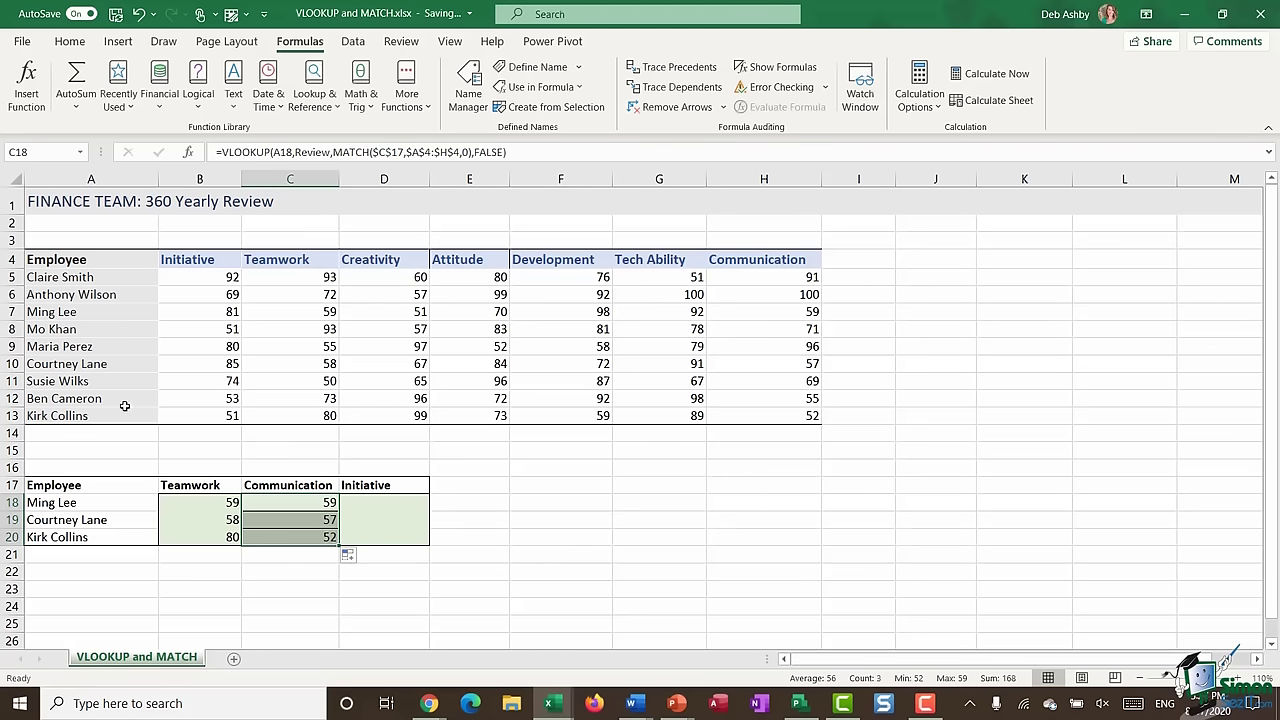
click(12, 364)
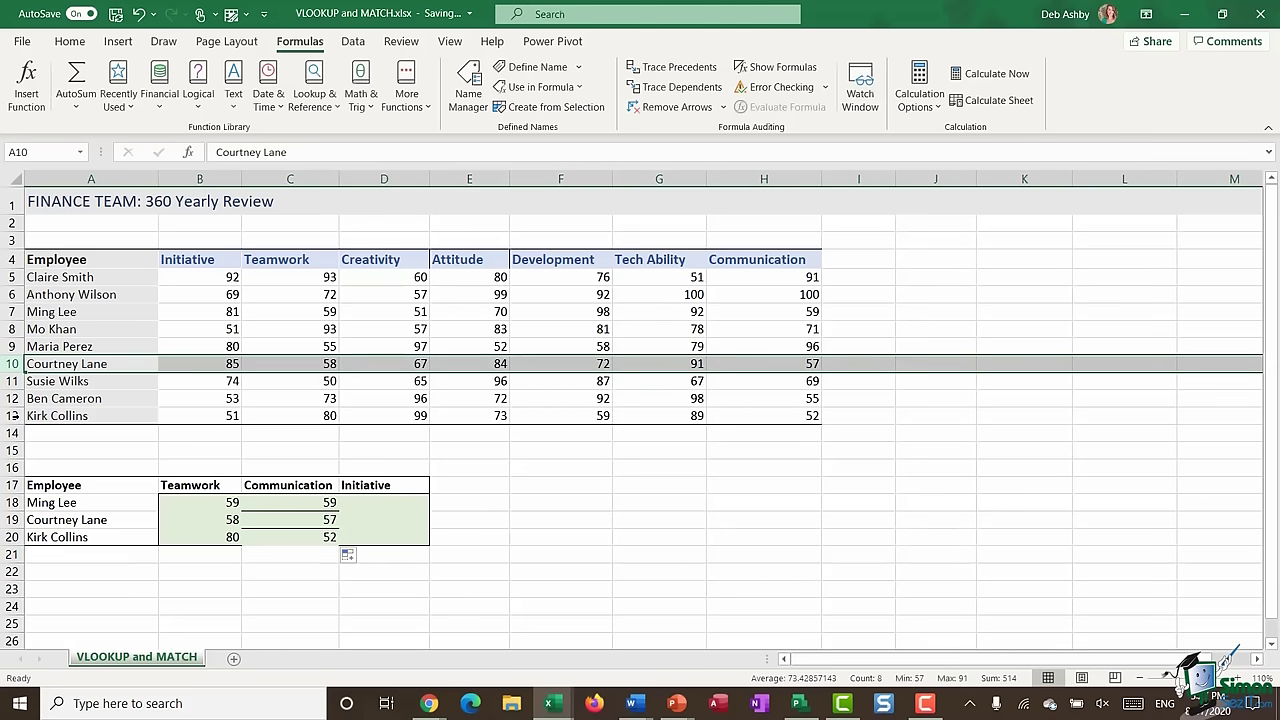
click(12, 415)
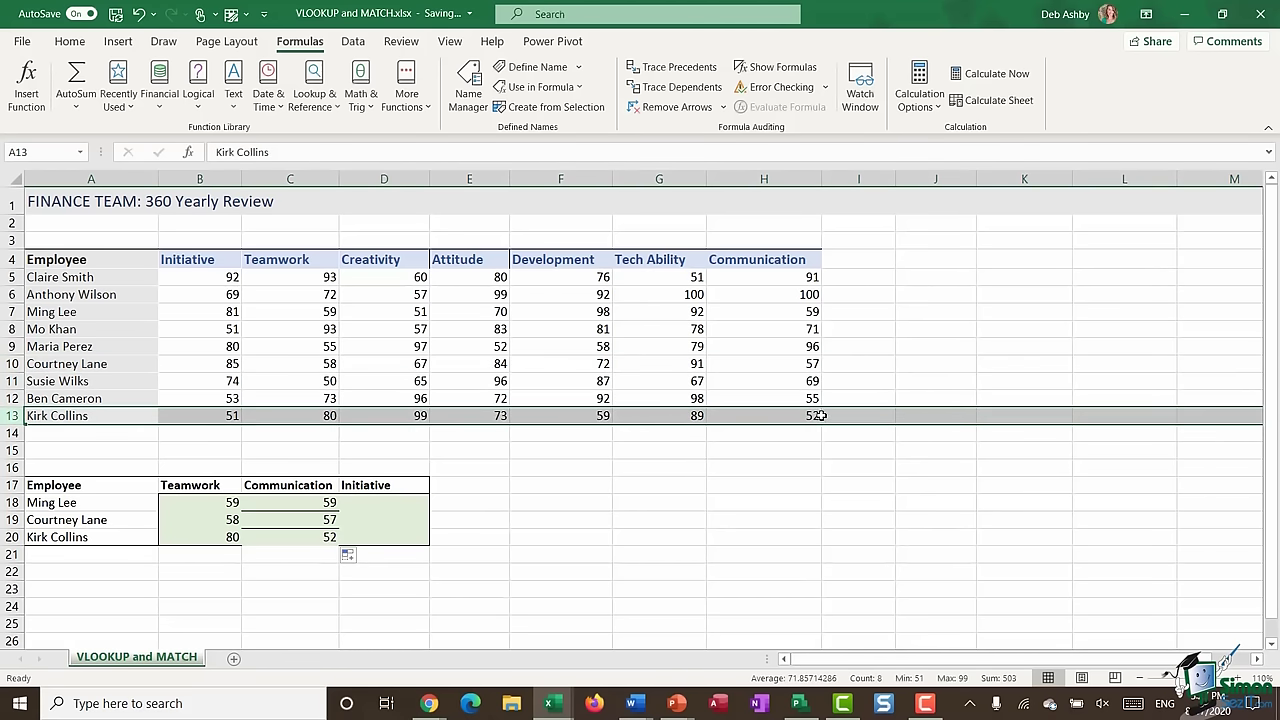
click(396, 499)
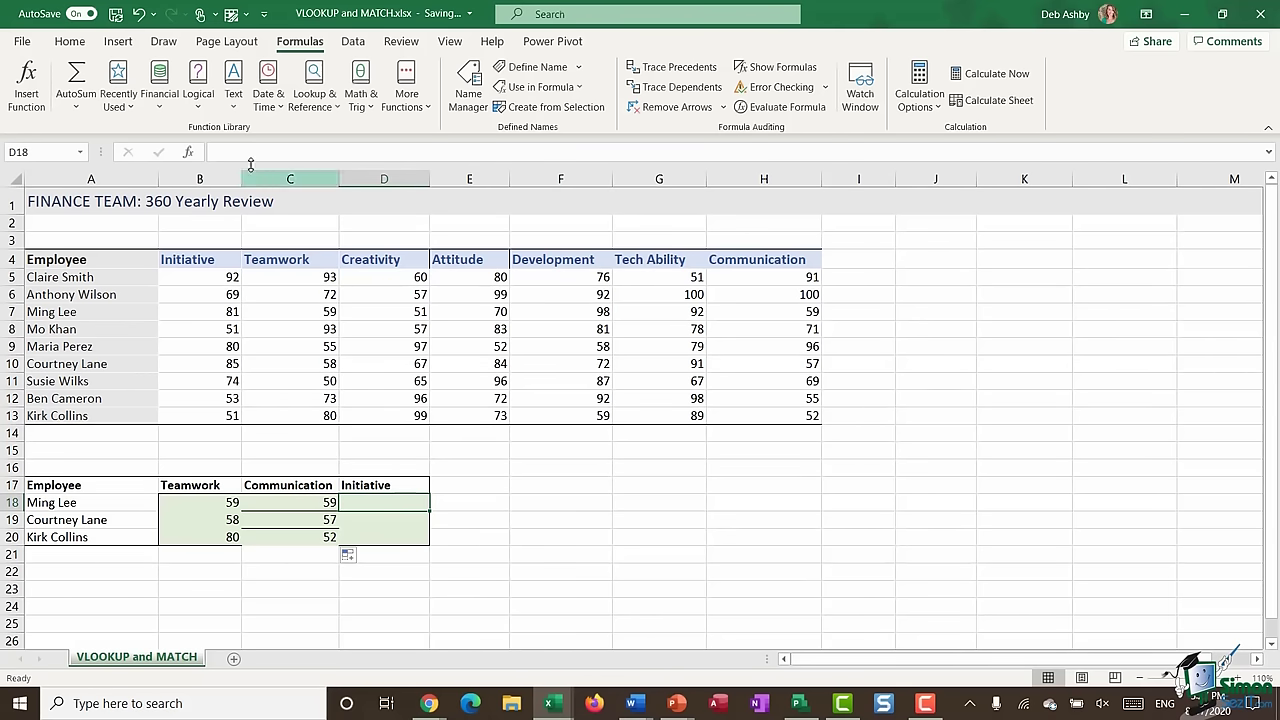
- Start D18 as =VLOOKUP(A18,Review, inserting the Review name from the F3 list
click(406, 152)
text(=)
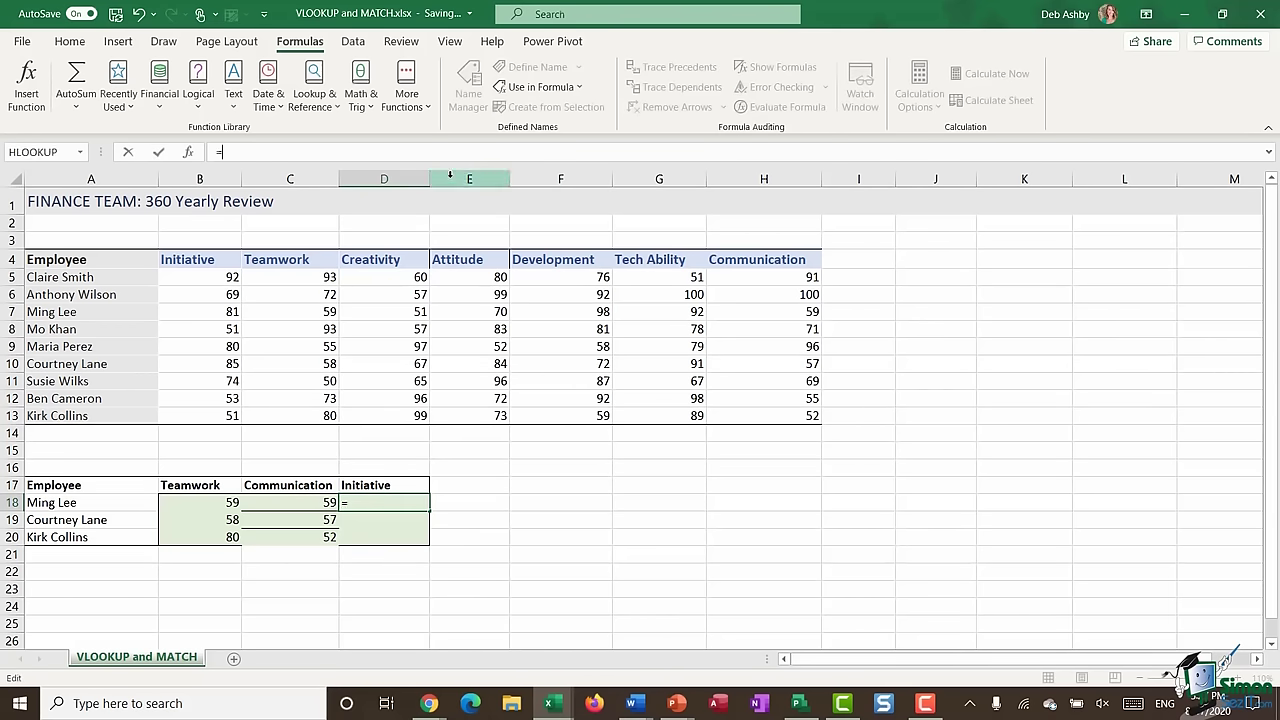
text(VLOOKUP()
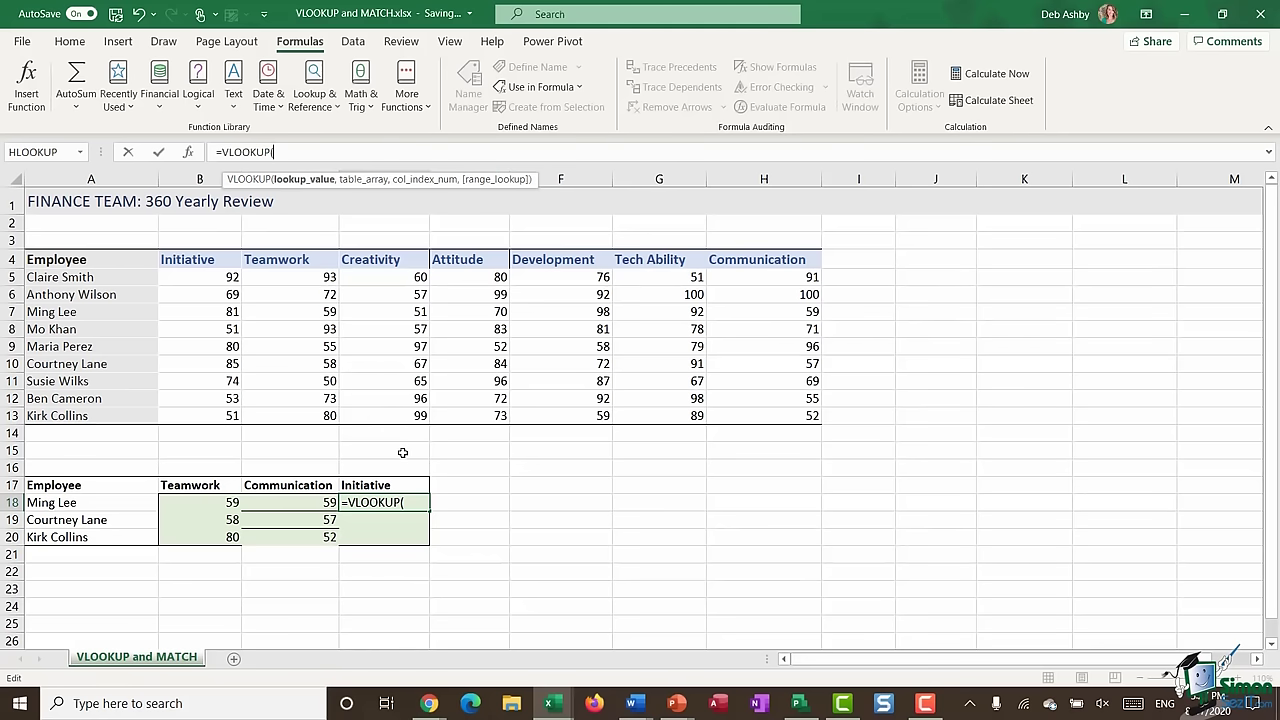
click(73, 502)
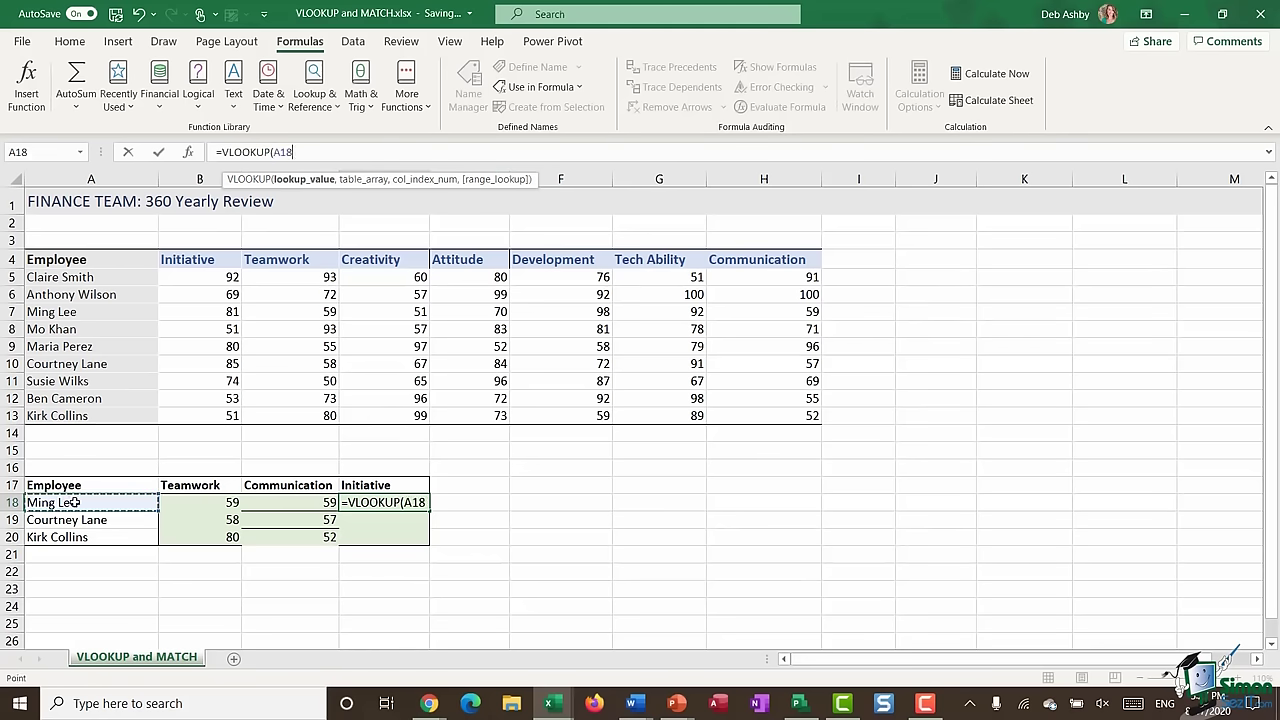
text(,)
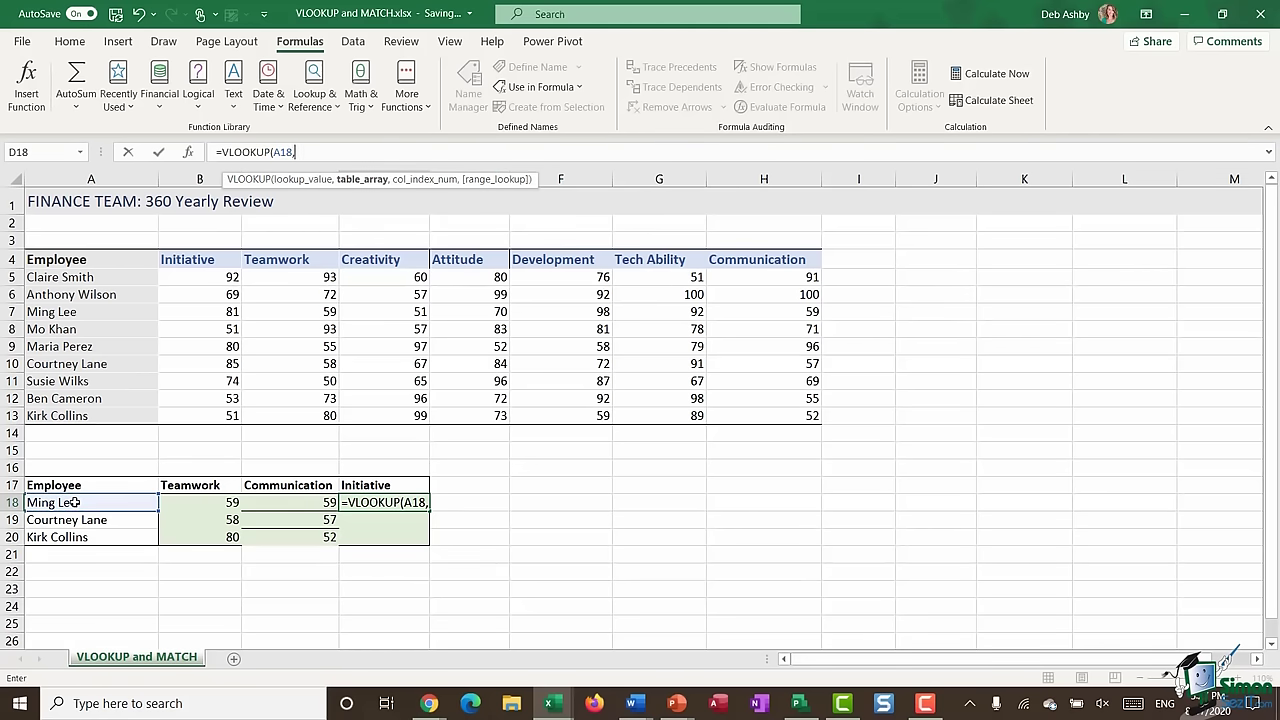
key(F3)
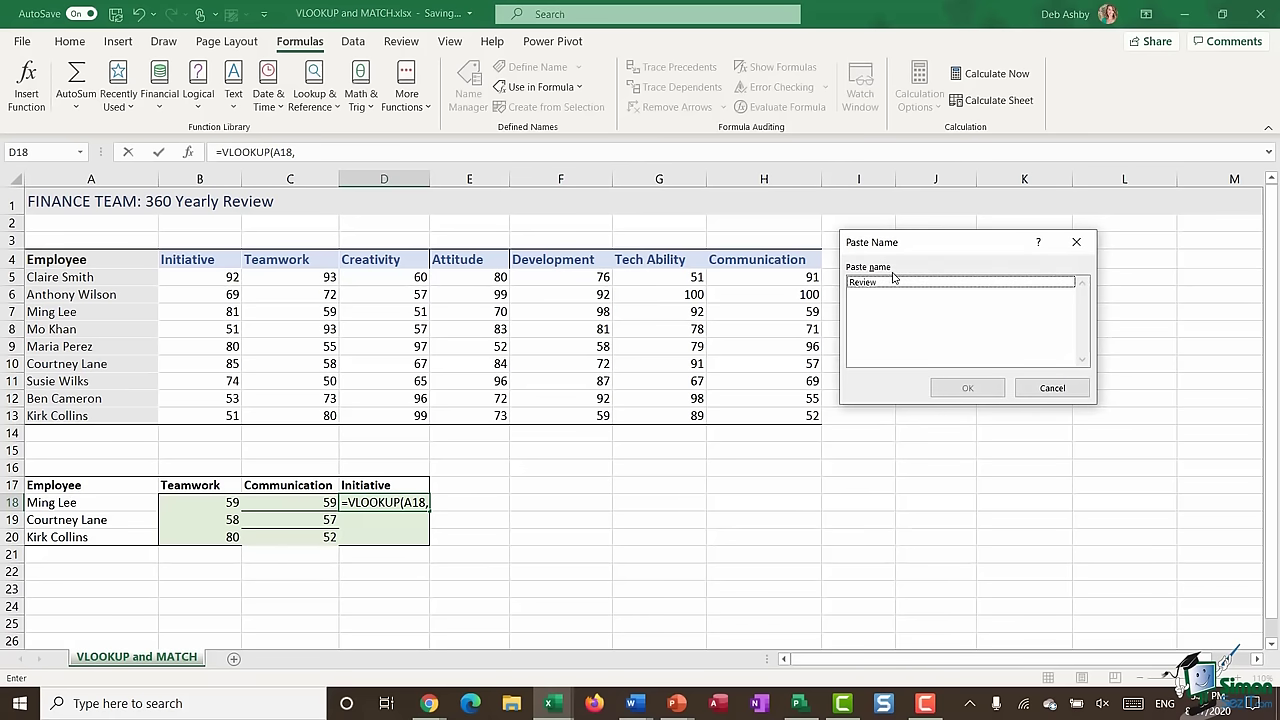
double_click(876, 281)
- Add MATCH($D$17,$A$4:$H$4,0) with range_lookup 0, so D18 returns 81
text(,)
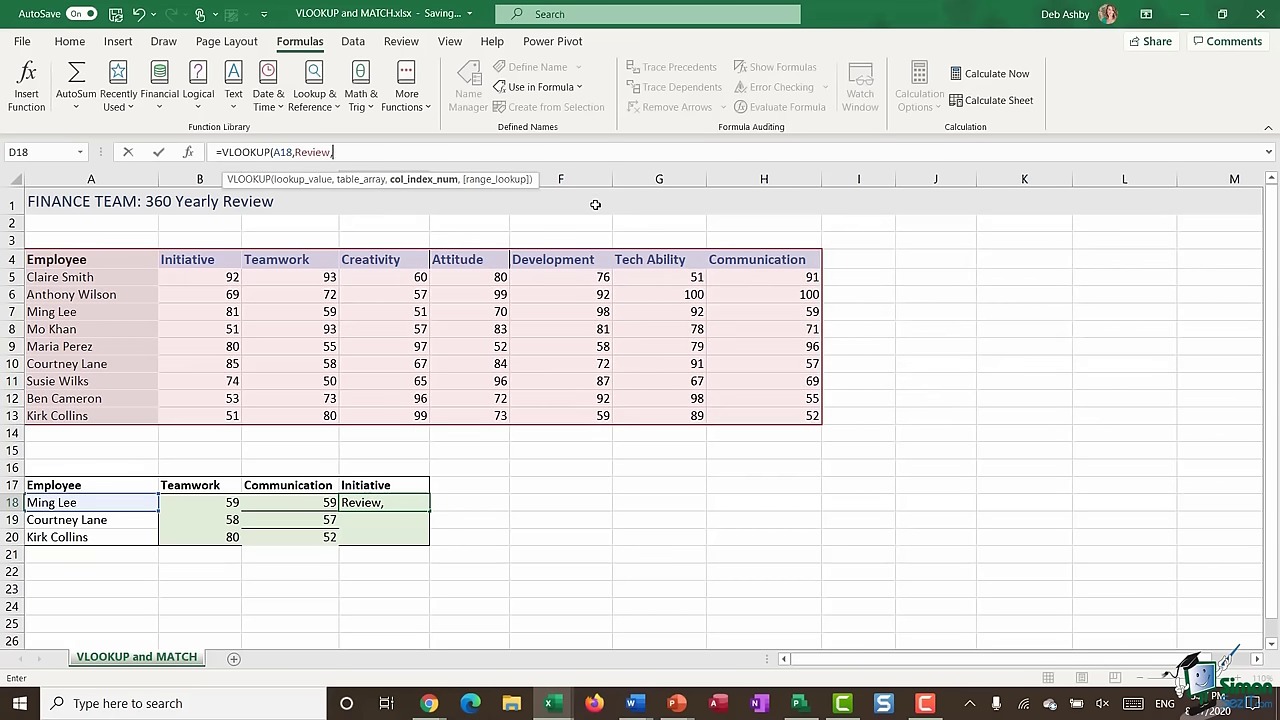
text(MATCH()
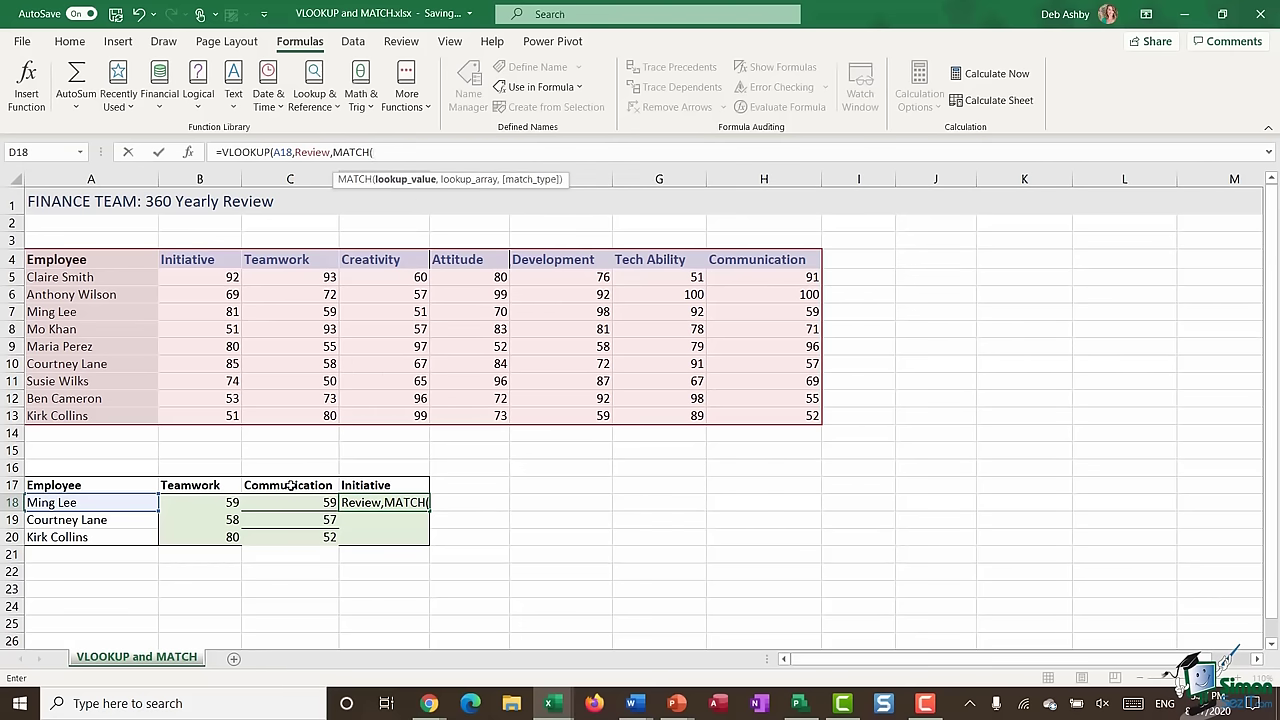
click(370, 485)
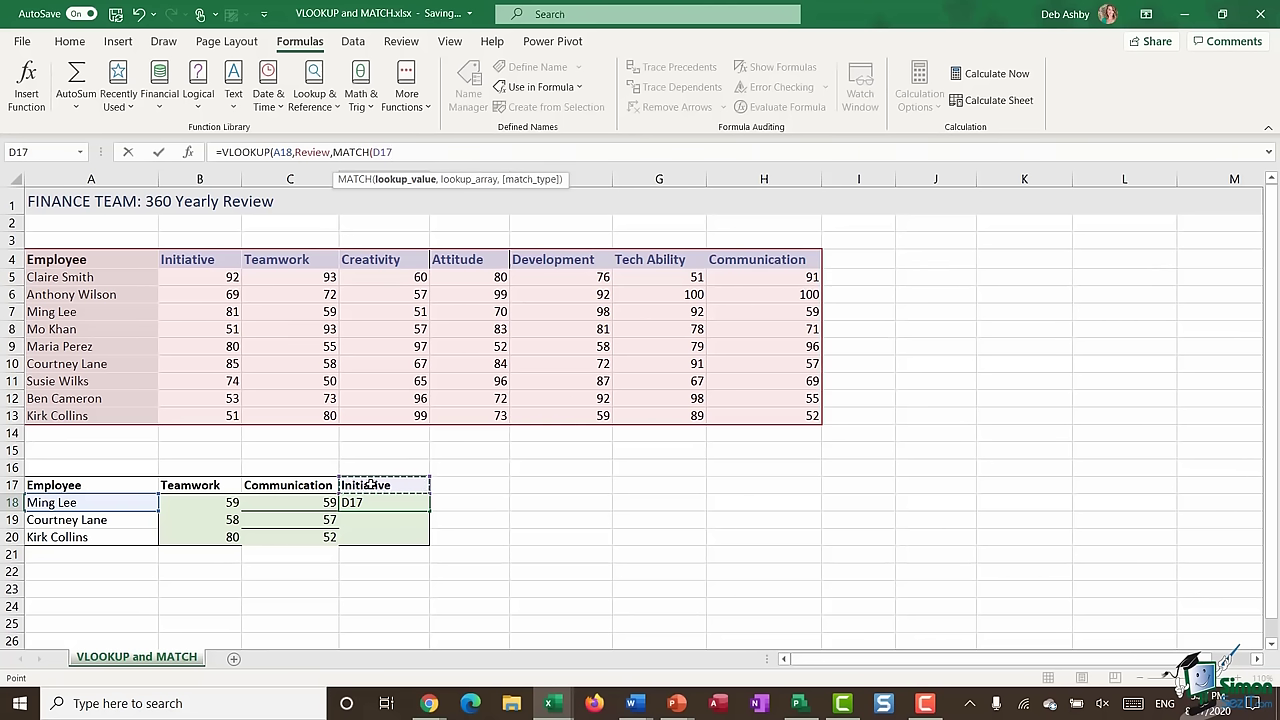
key(F4)
text(,)
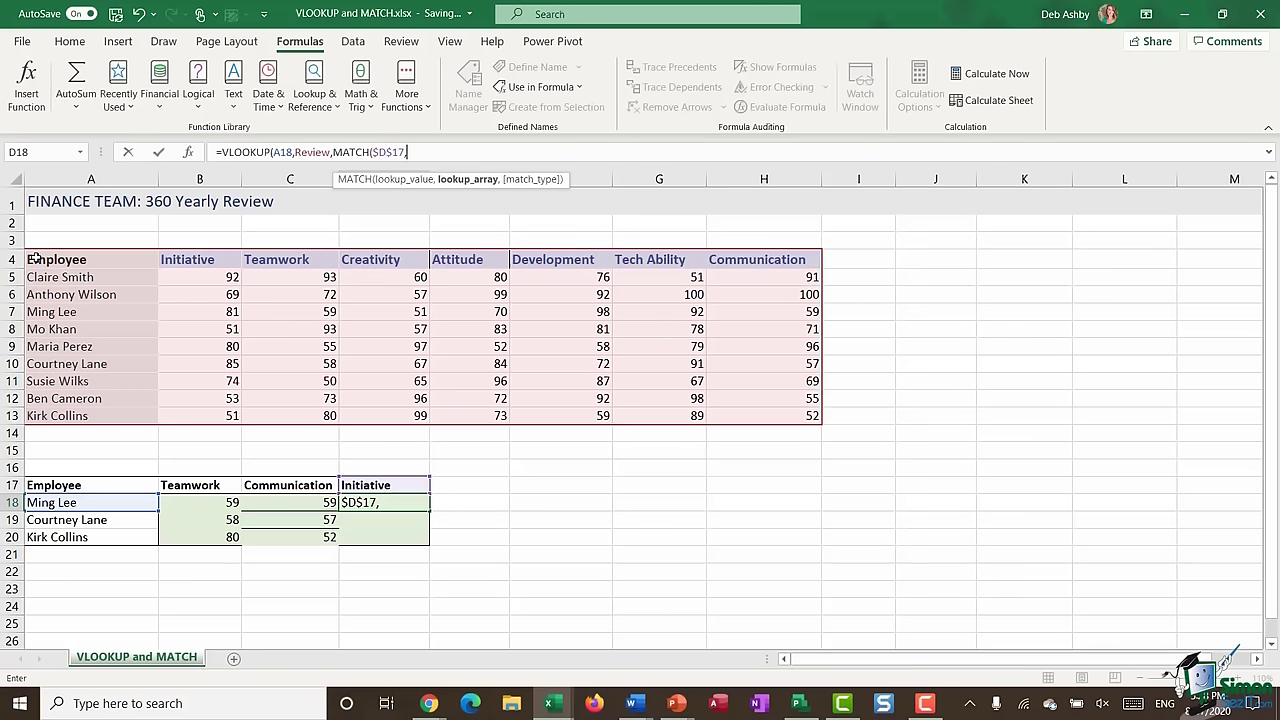
click(90, 259)
drag(90, 259, 805, 262)
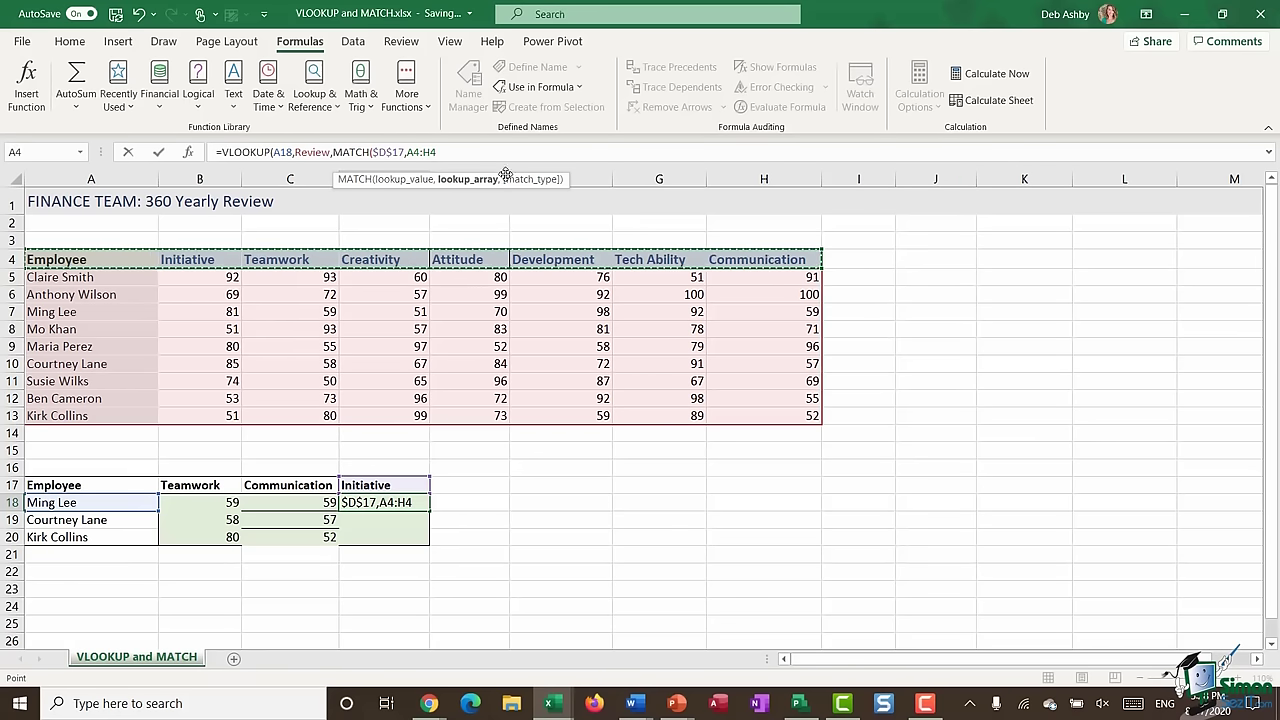
click(444, 160)
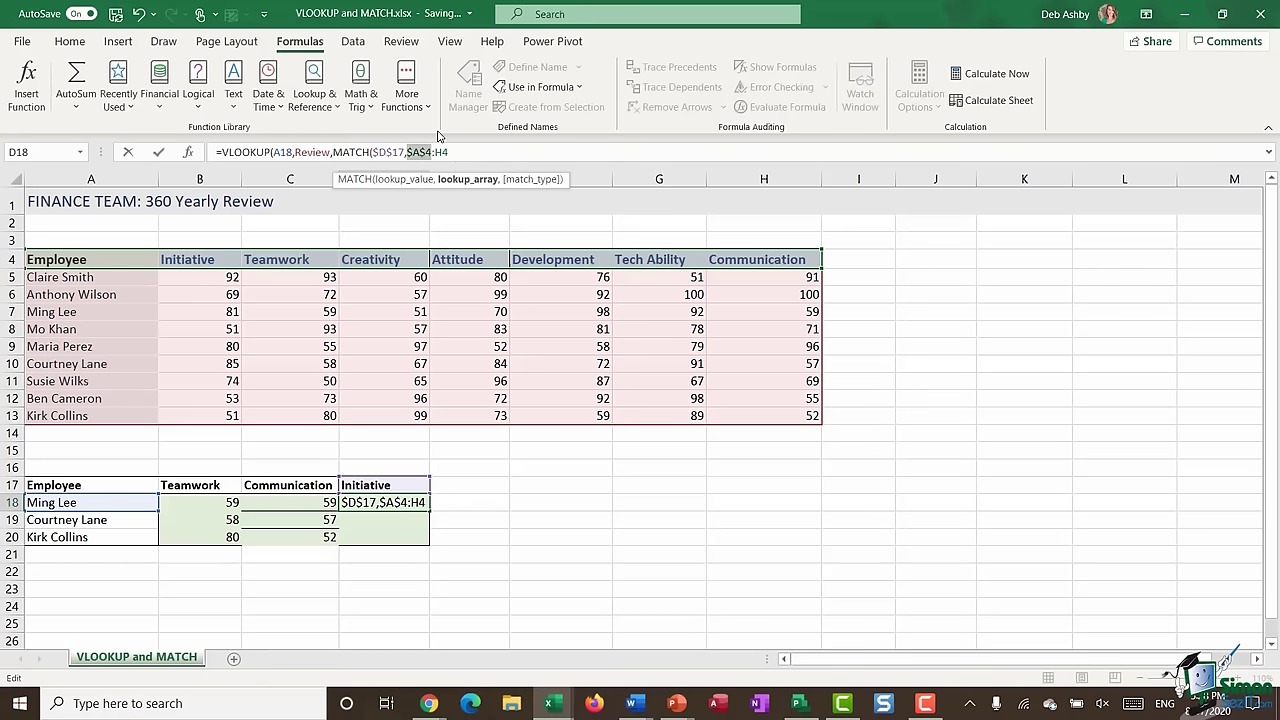
click(467, 152)
key(F4)
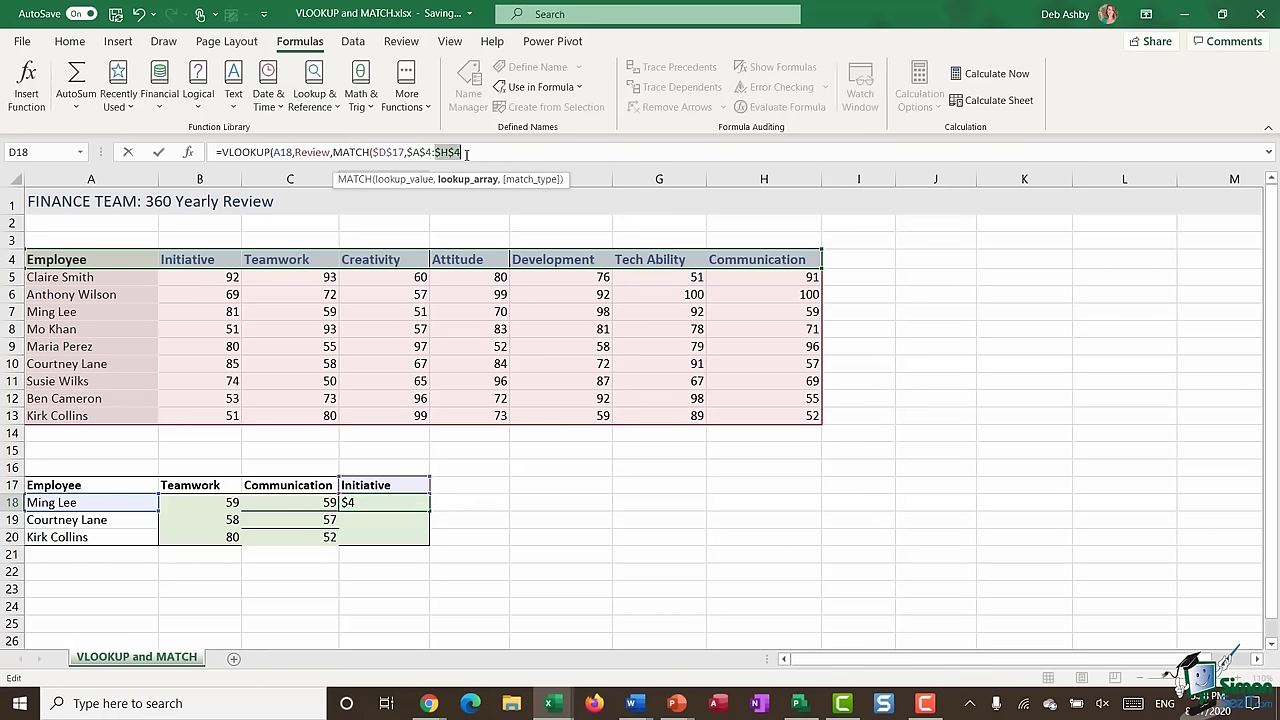
click(481, 152)
text(,)
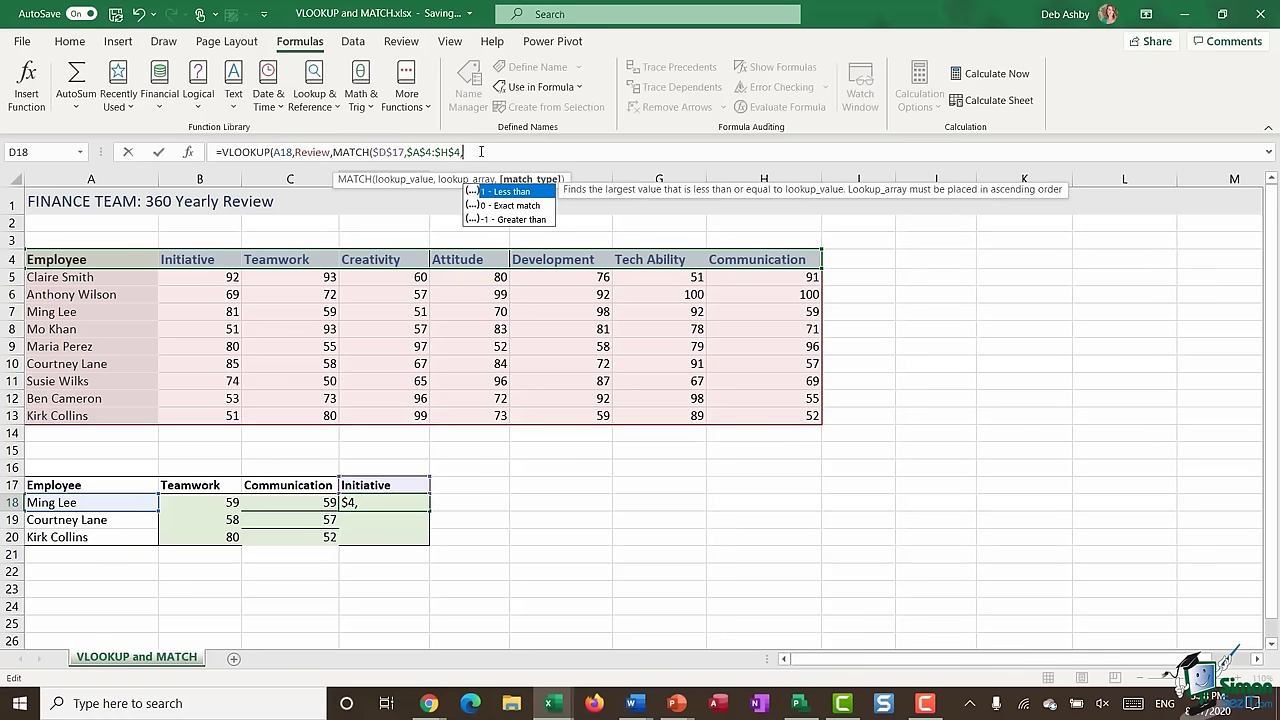
text(0))
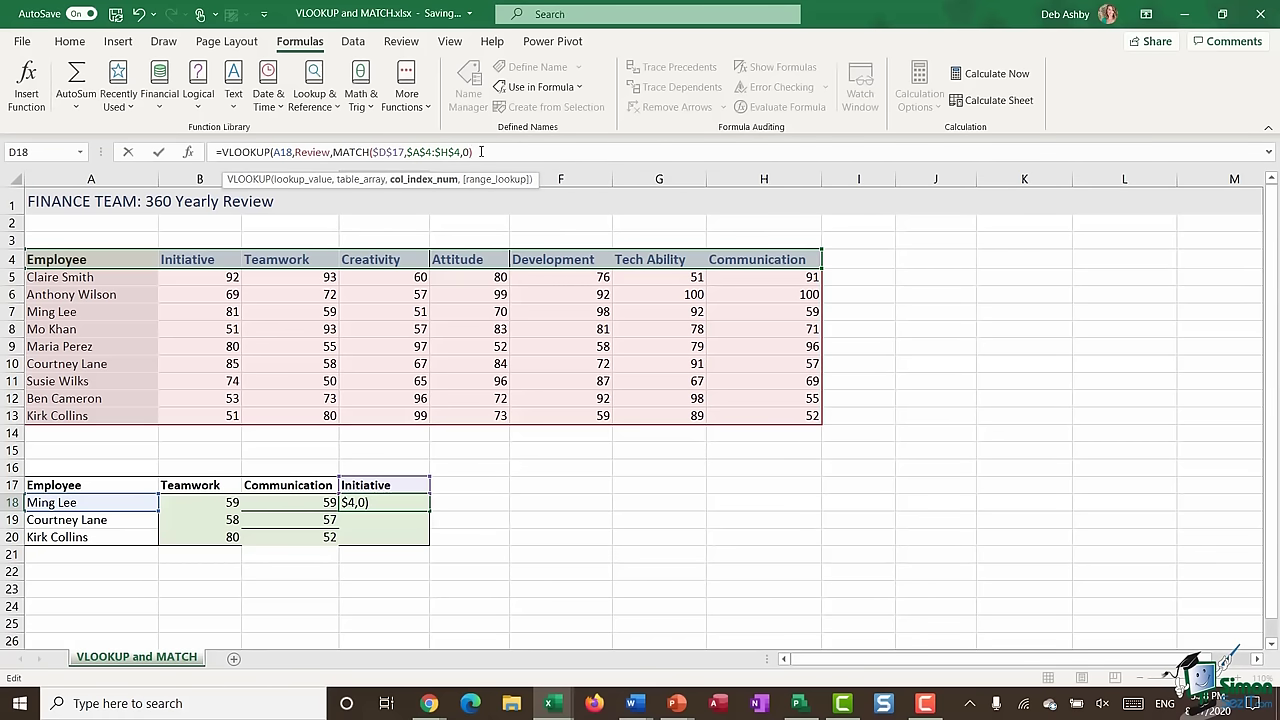
text(,)
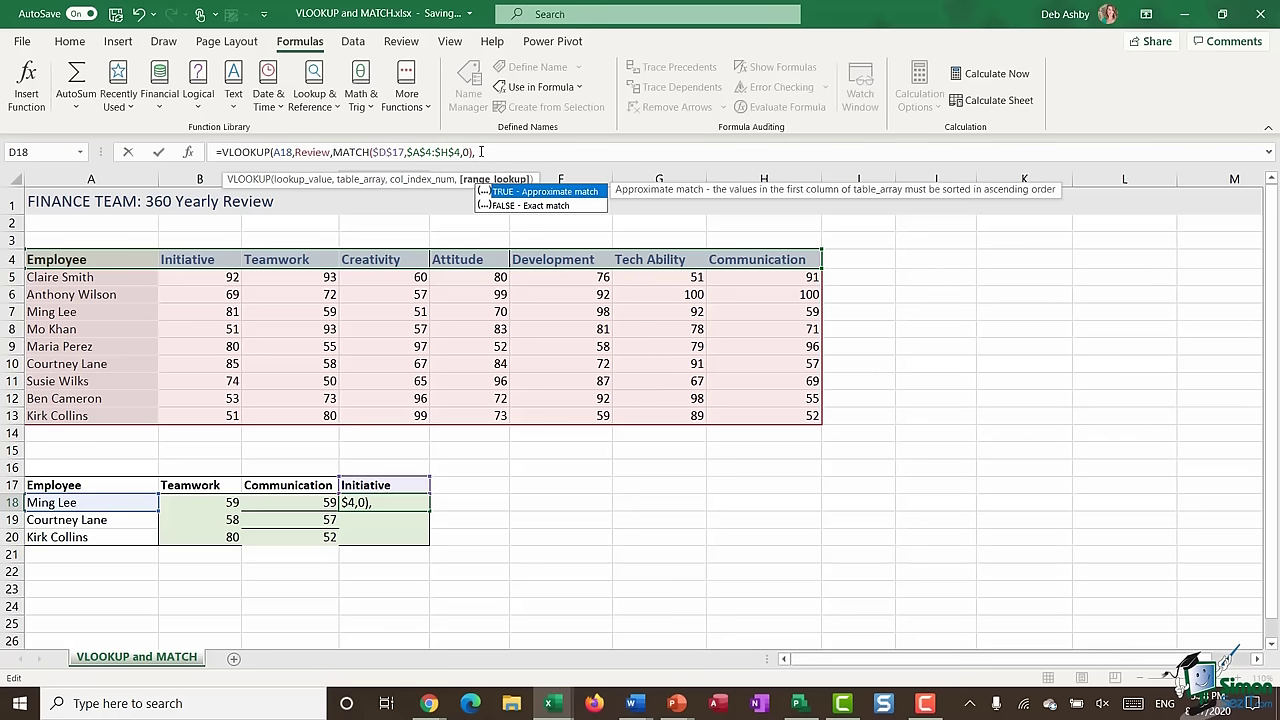
text(0),0)
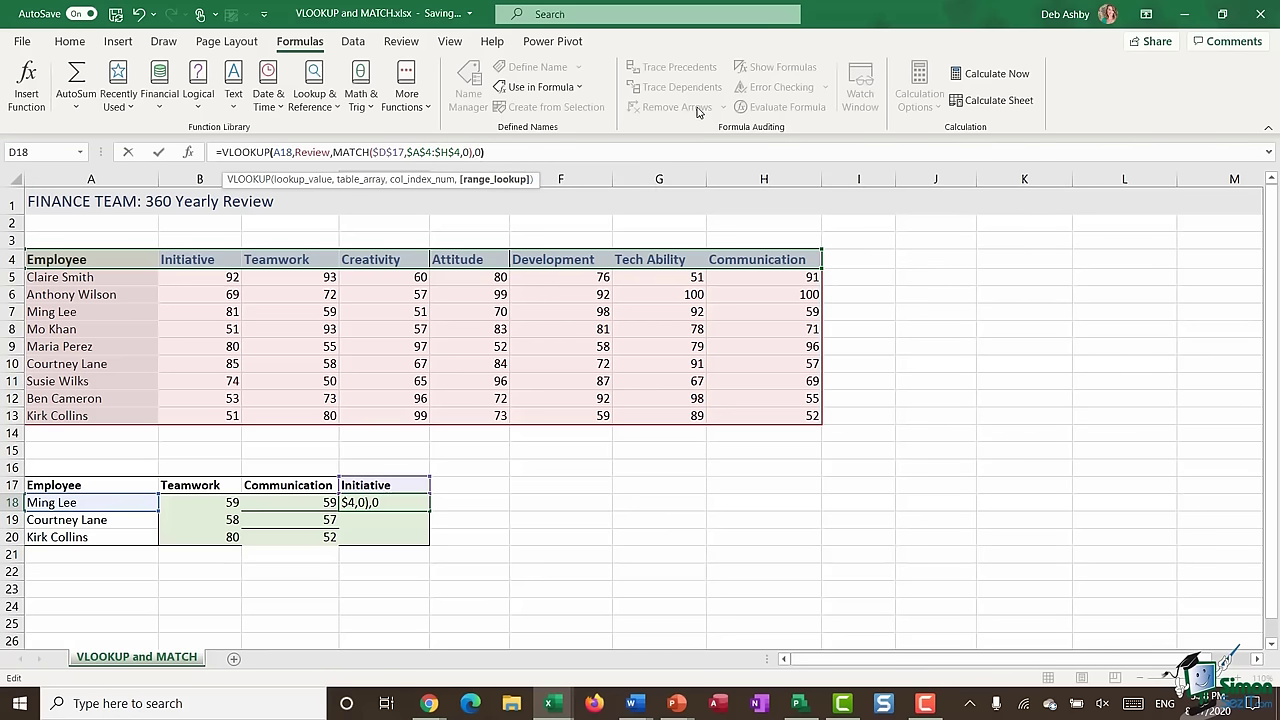
text())
key(Return)
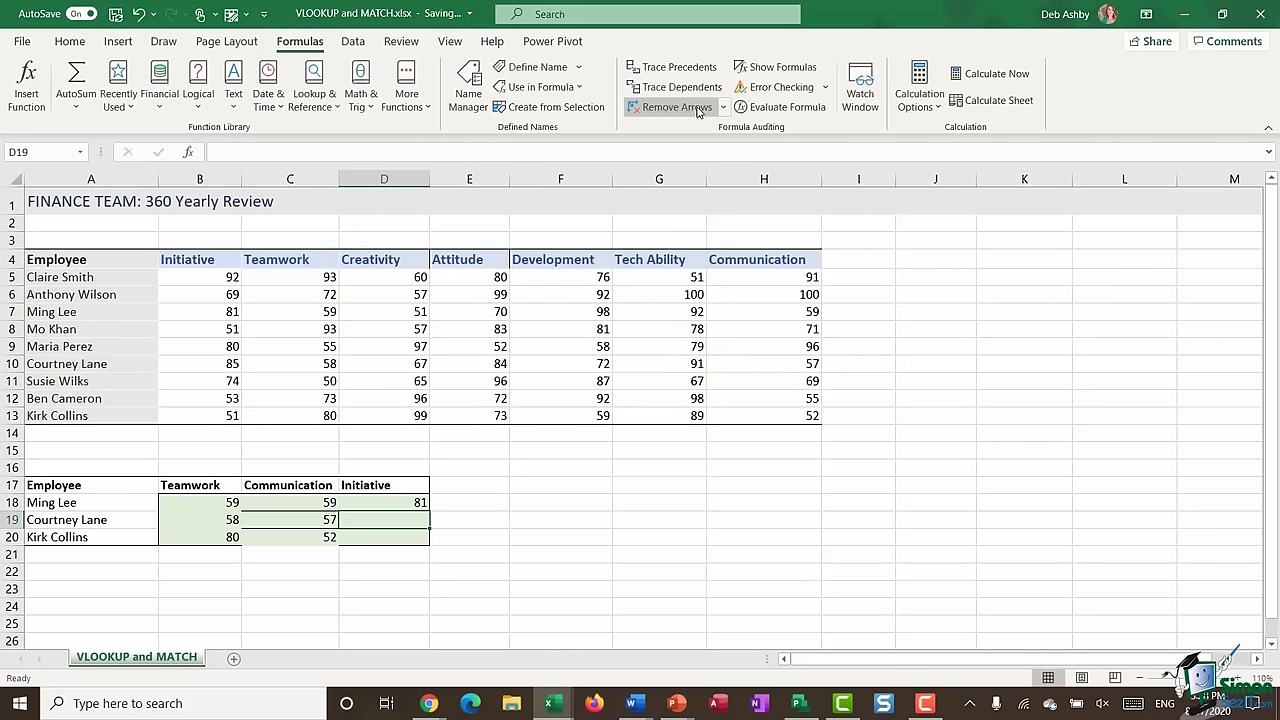
- Fill the Initiative formula from D18 down to D19:D20, then select part of the score table
click(395, 506)
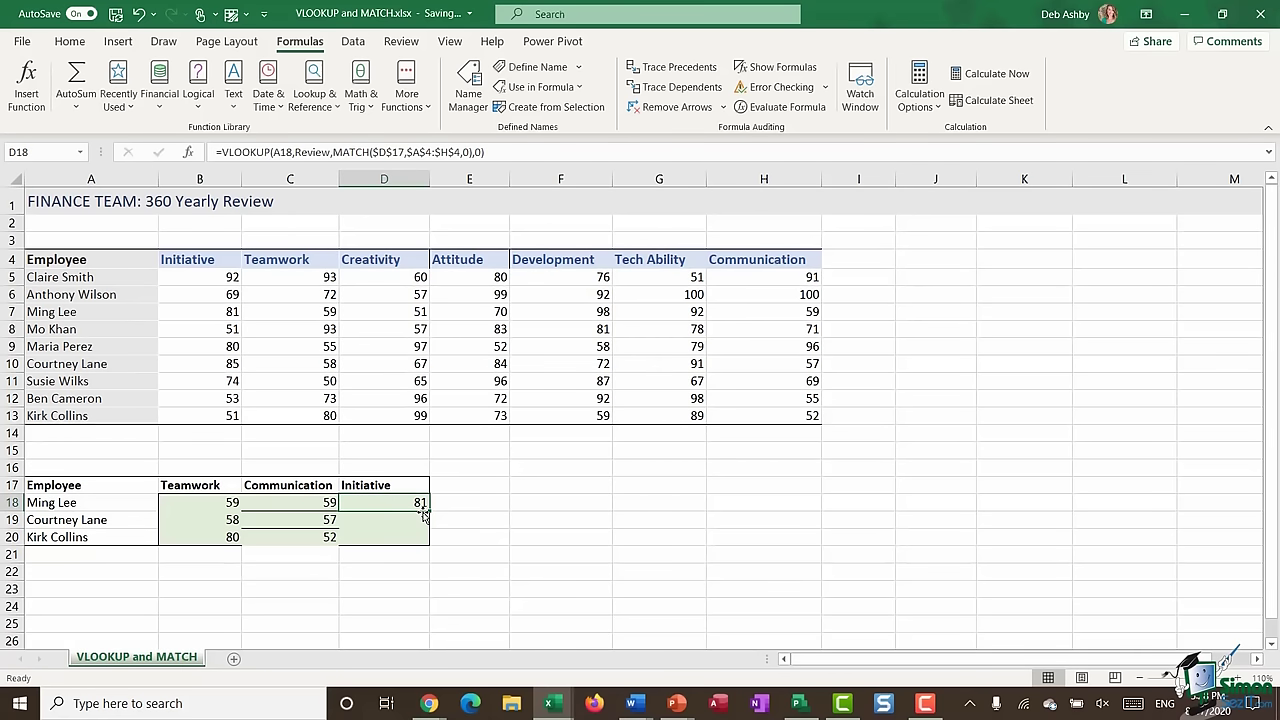
double_click(430, 508)
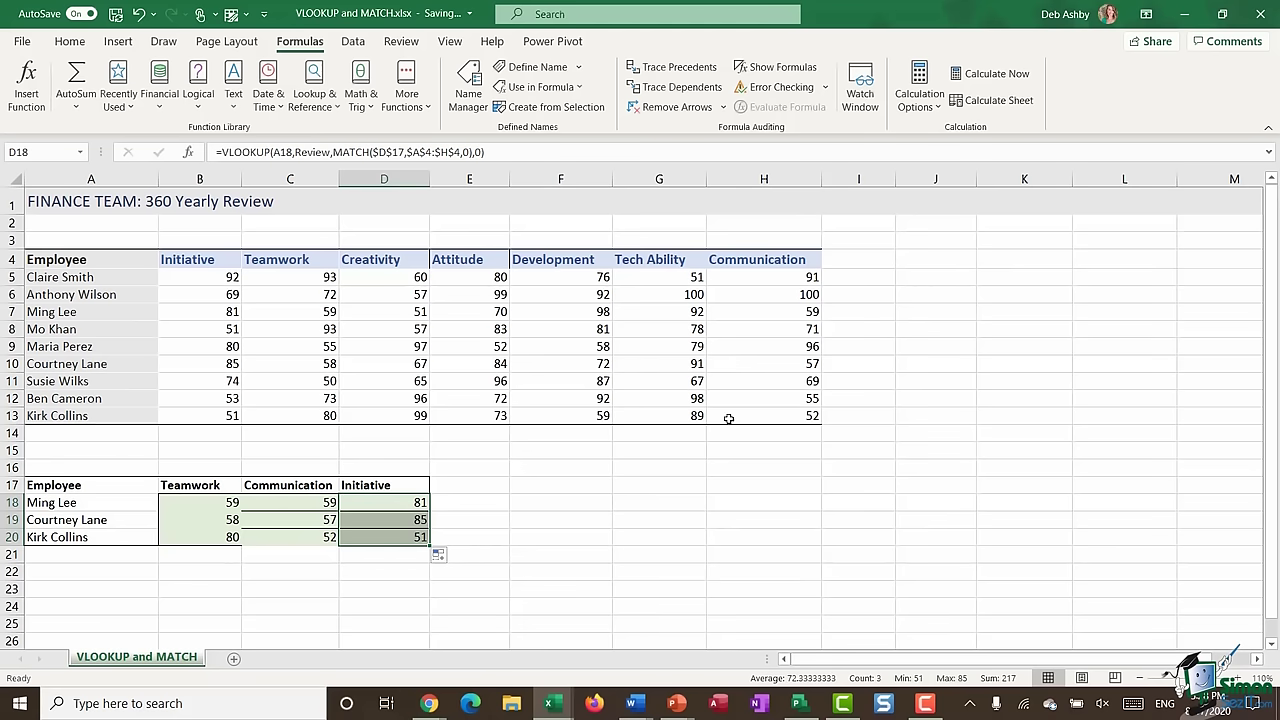
drag(195, 278, 212, 416)
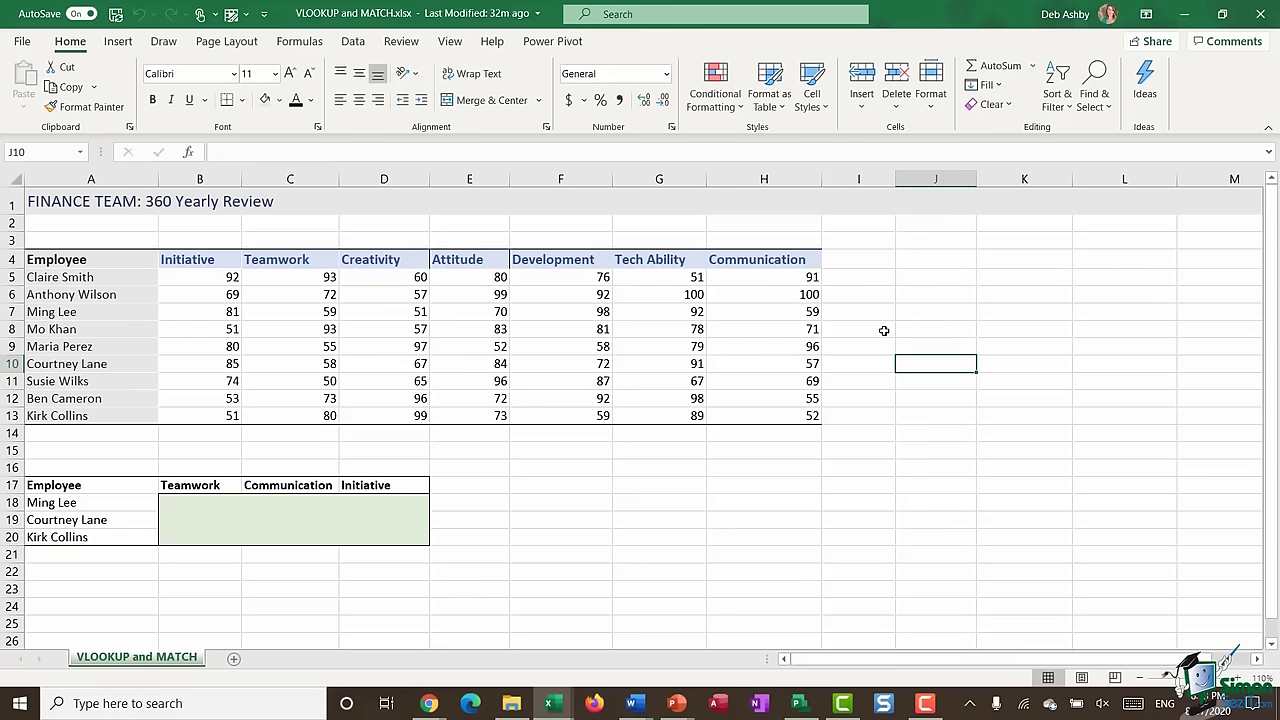
- Select B18 for the Teamwork lookup and highlight the Communication header in H4
click(212, 505)
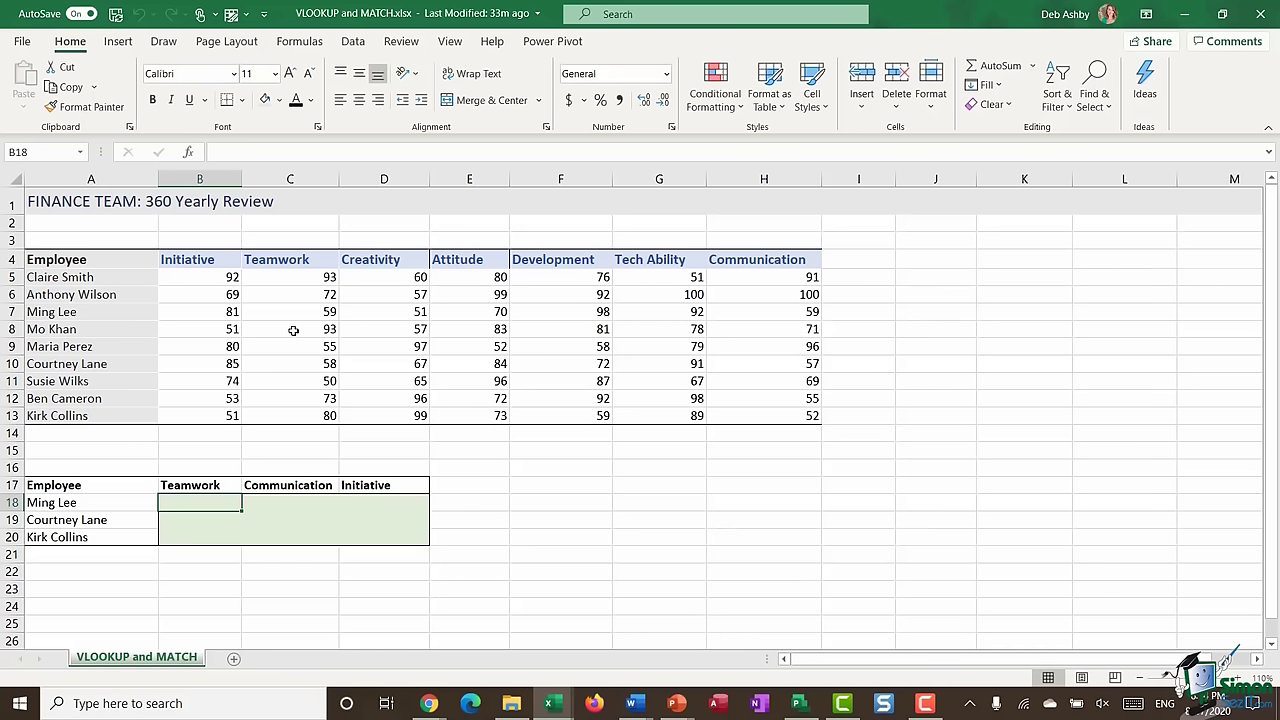
click(768, 265)
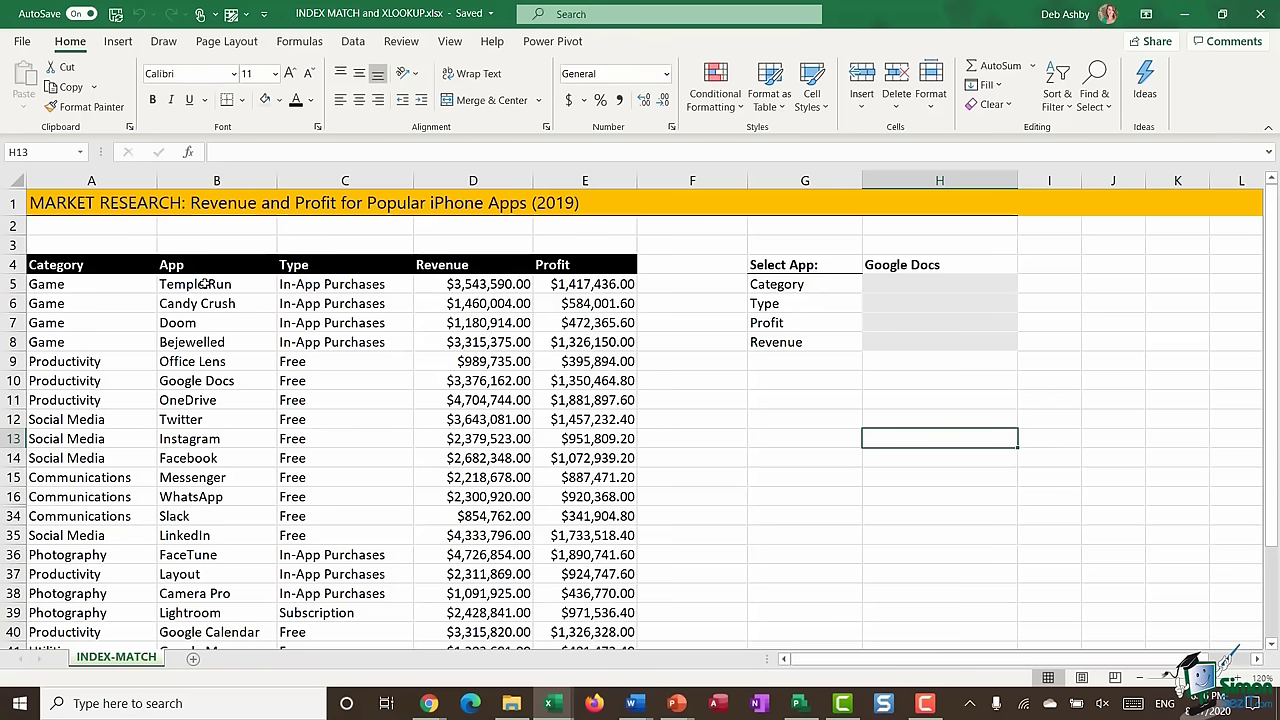
drag(82, 287, 73, 578)
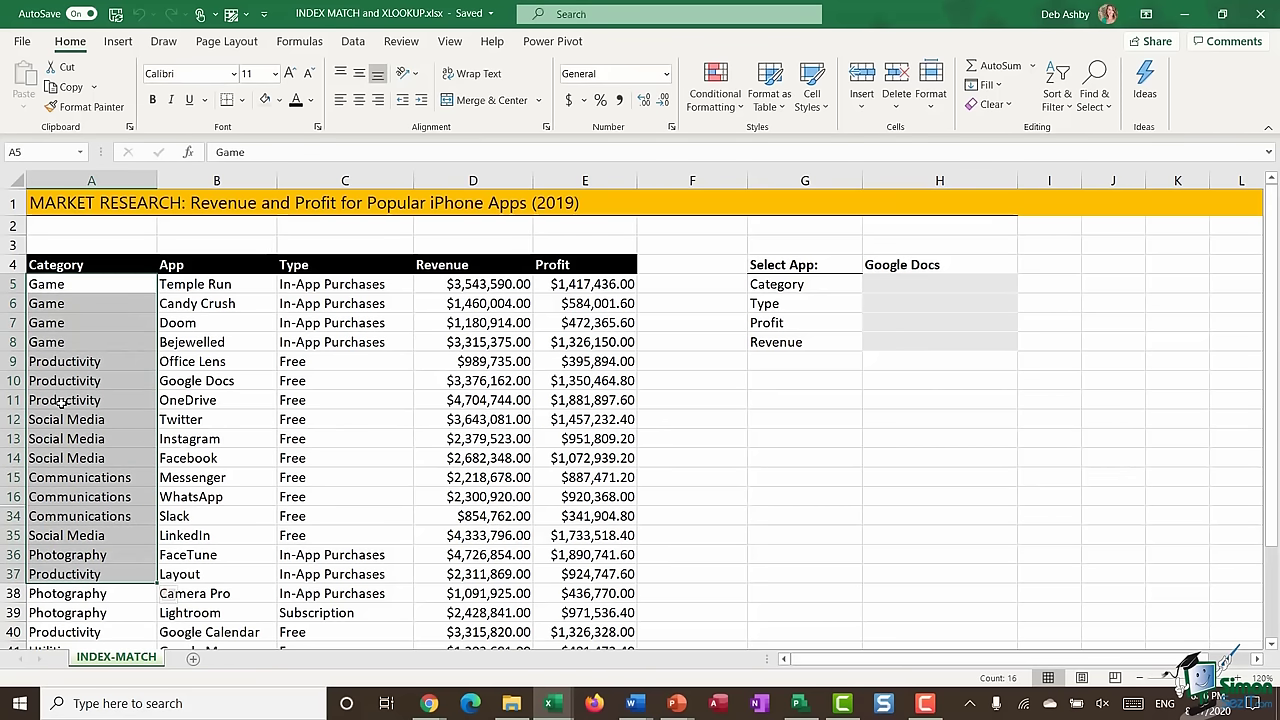
drag(197, 286, 185, 516)
scroll(200, 385, down, 1)
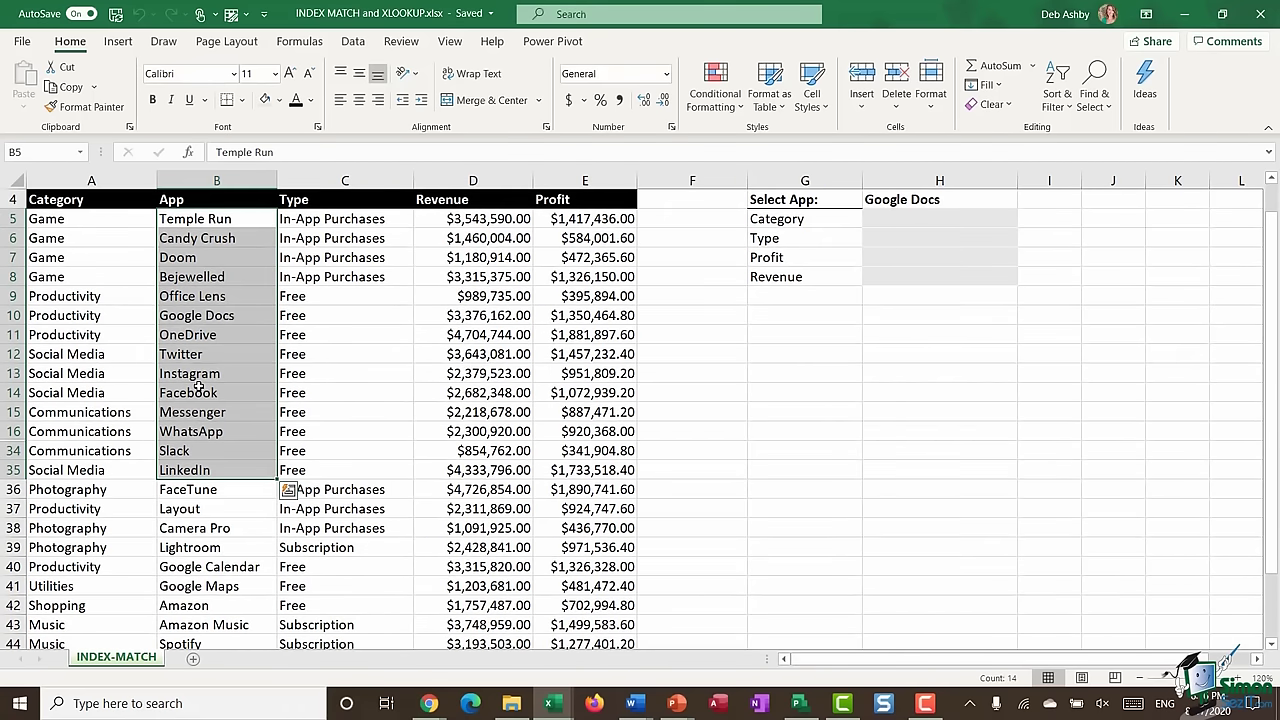
click(200, 392)
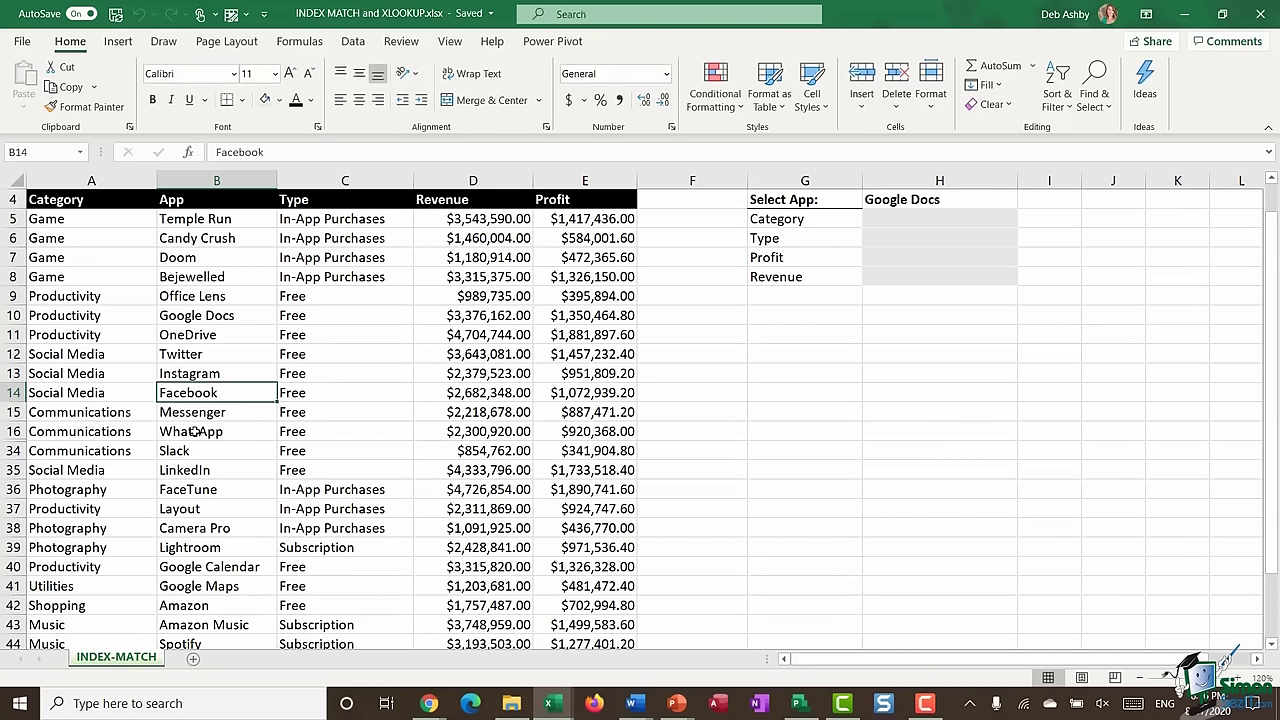
click(194, 431)
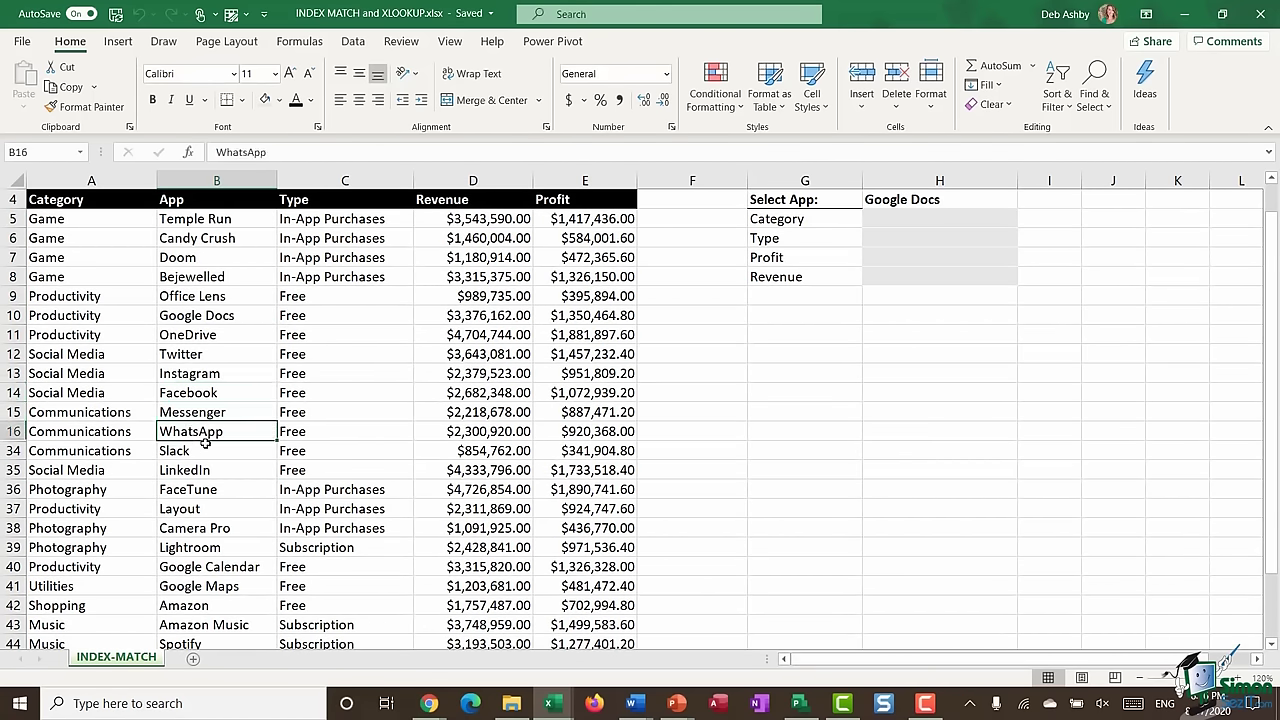
scroll(205, 392, up, 1)
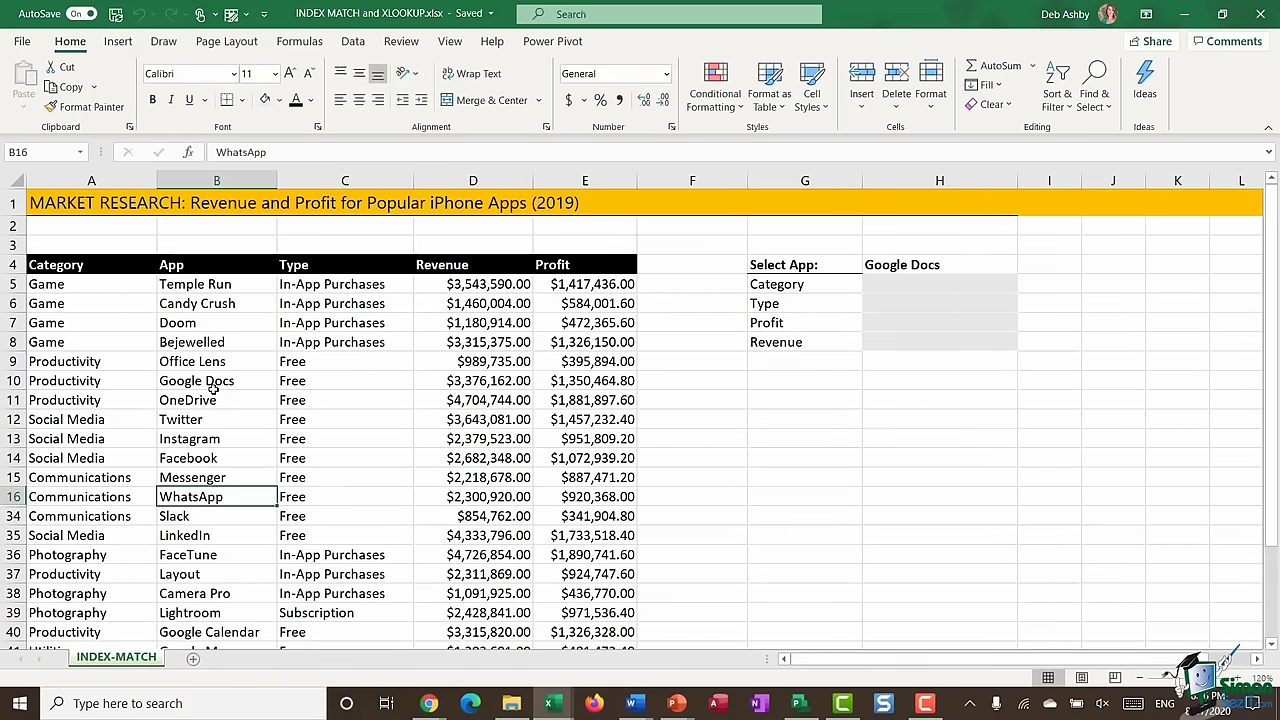
click(334, 290)
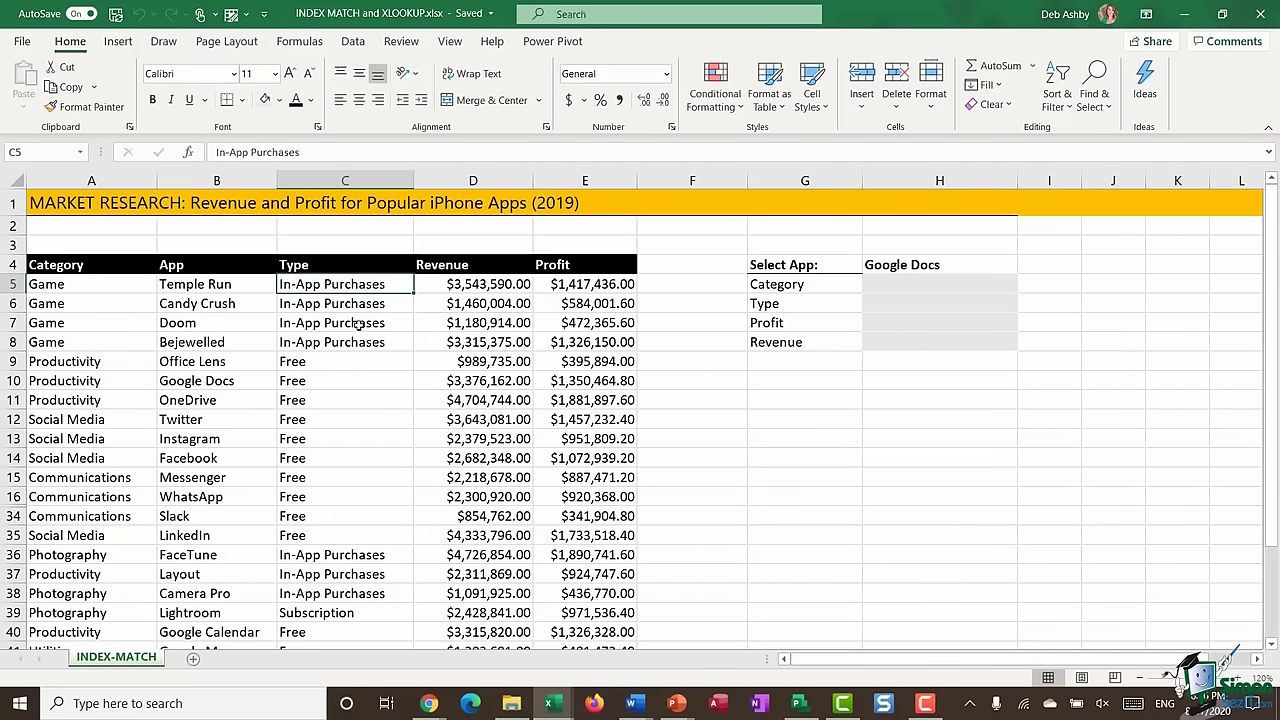
click(312, 366)
scroll(320, 375, down, 4)
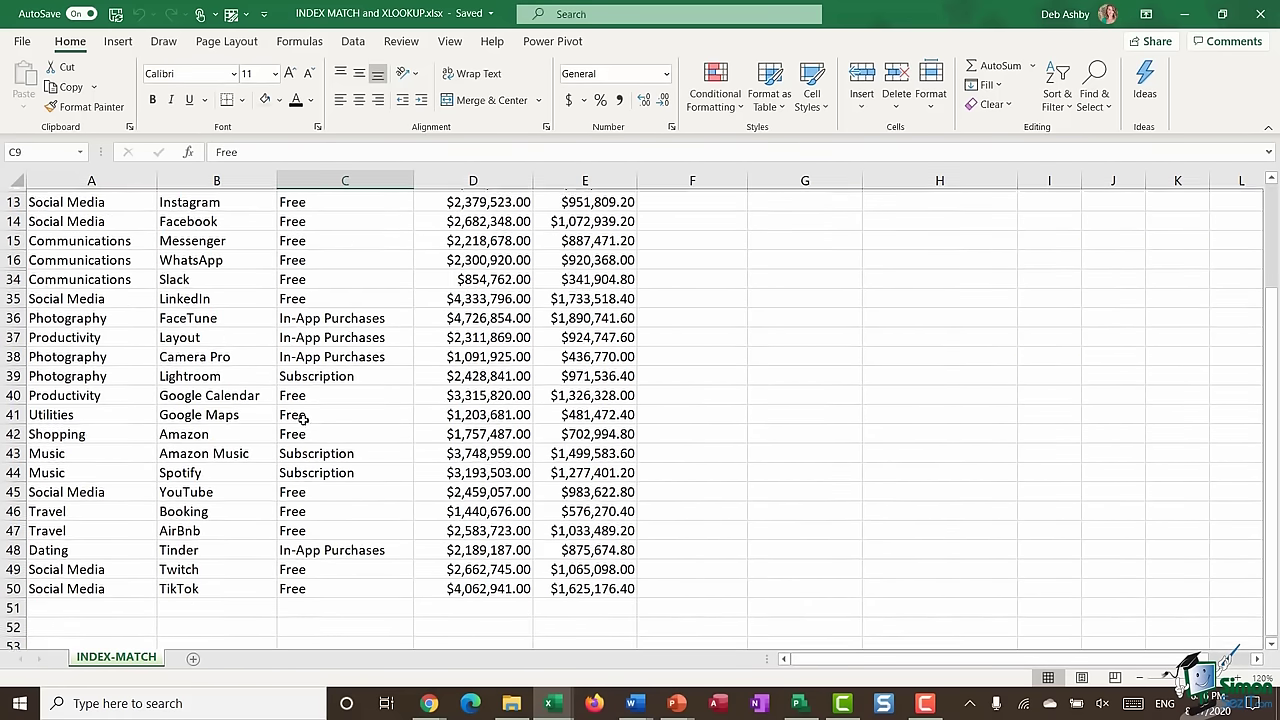
scroll(325, 378, up, 4)
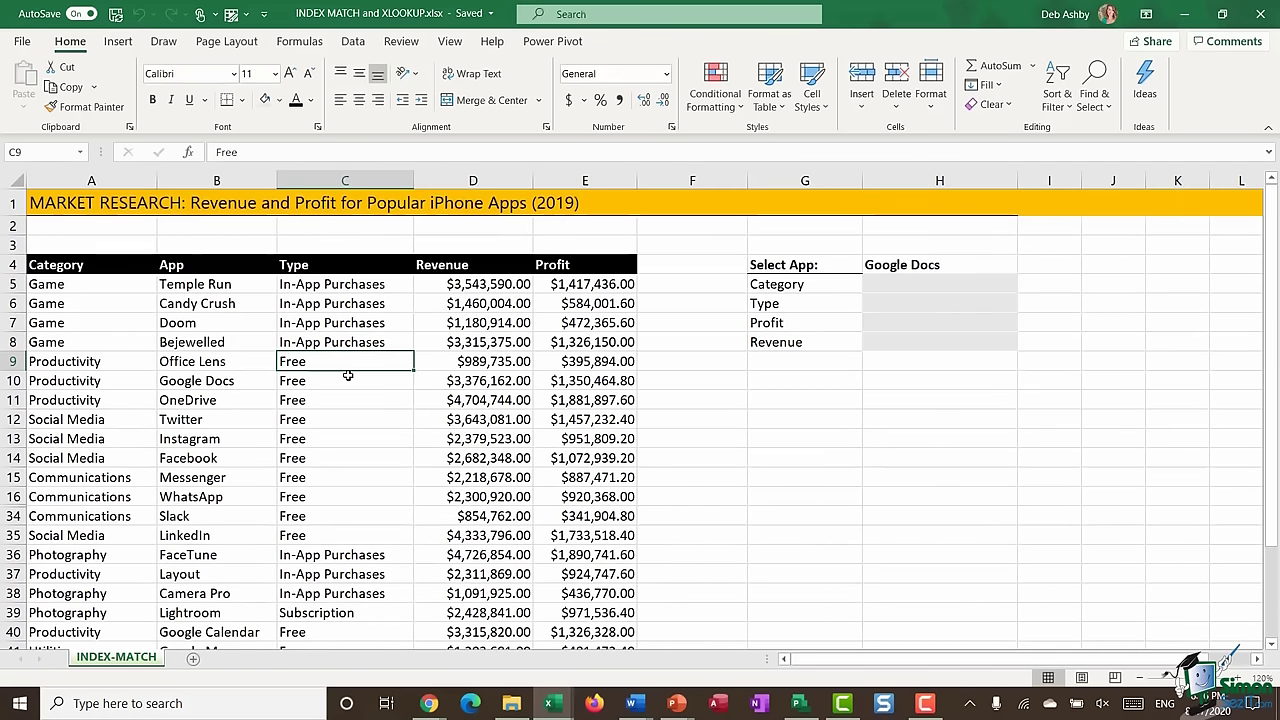
click(460, 285)
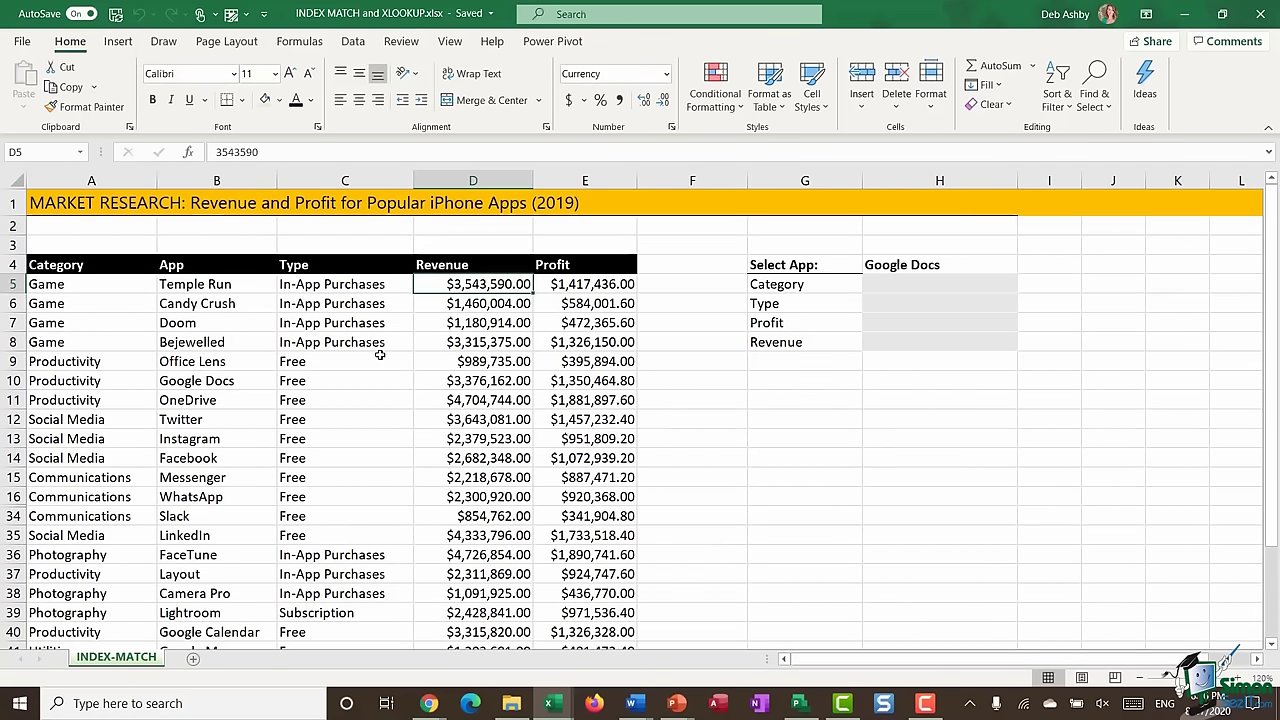
click(583, 295)
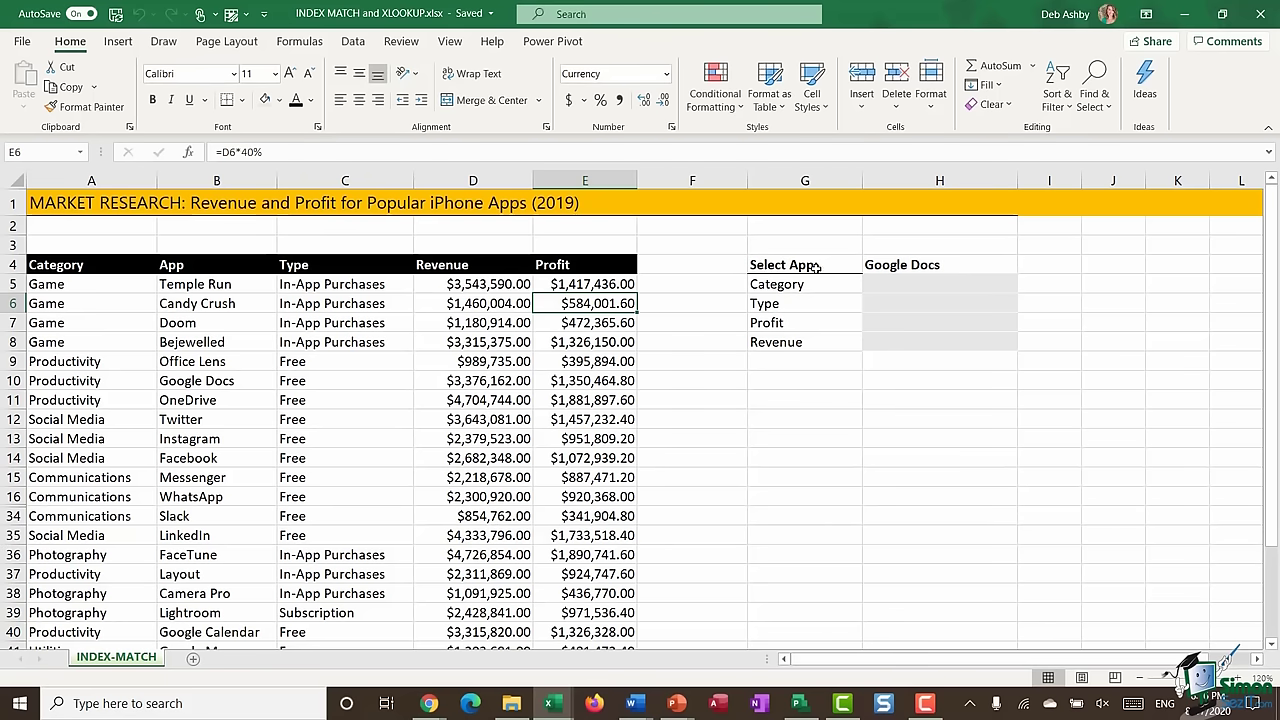
click(940, 265)
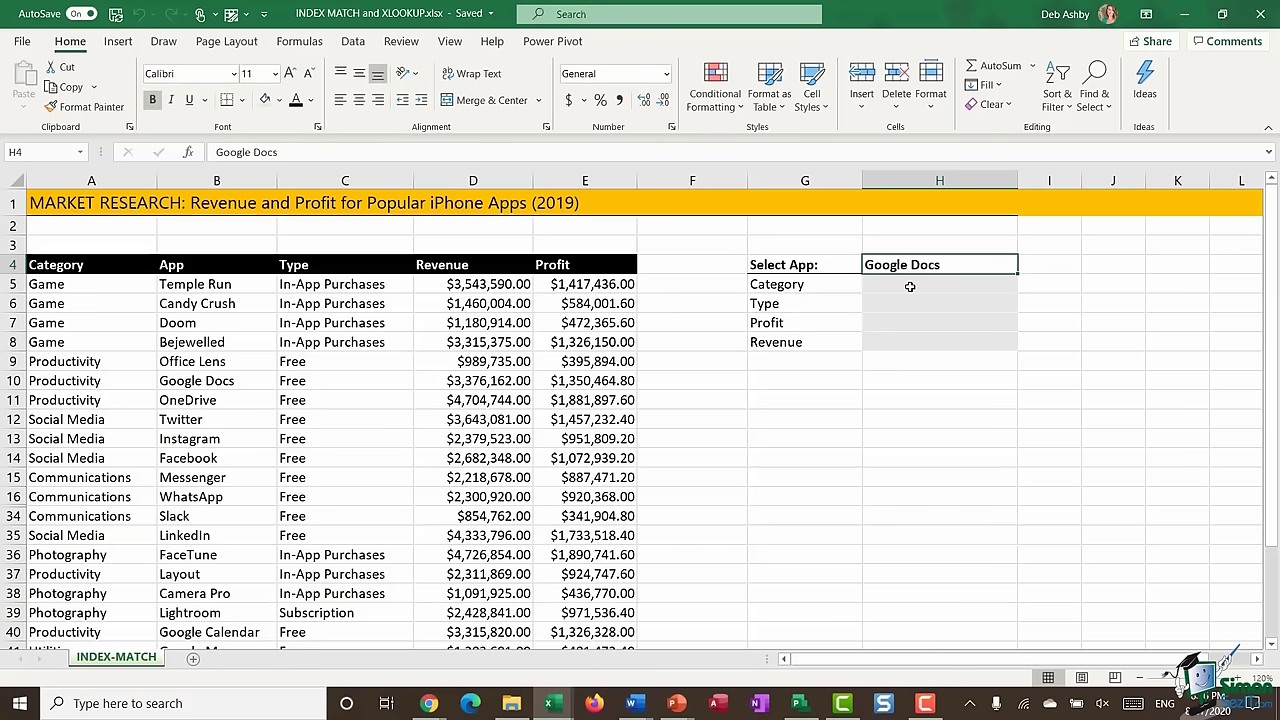
click(909, 286)
click(909, 305)
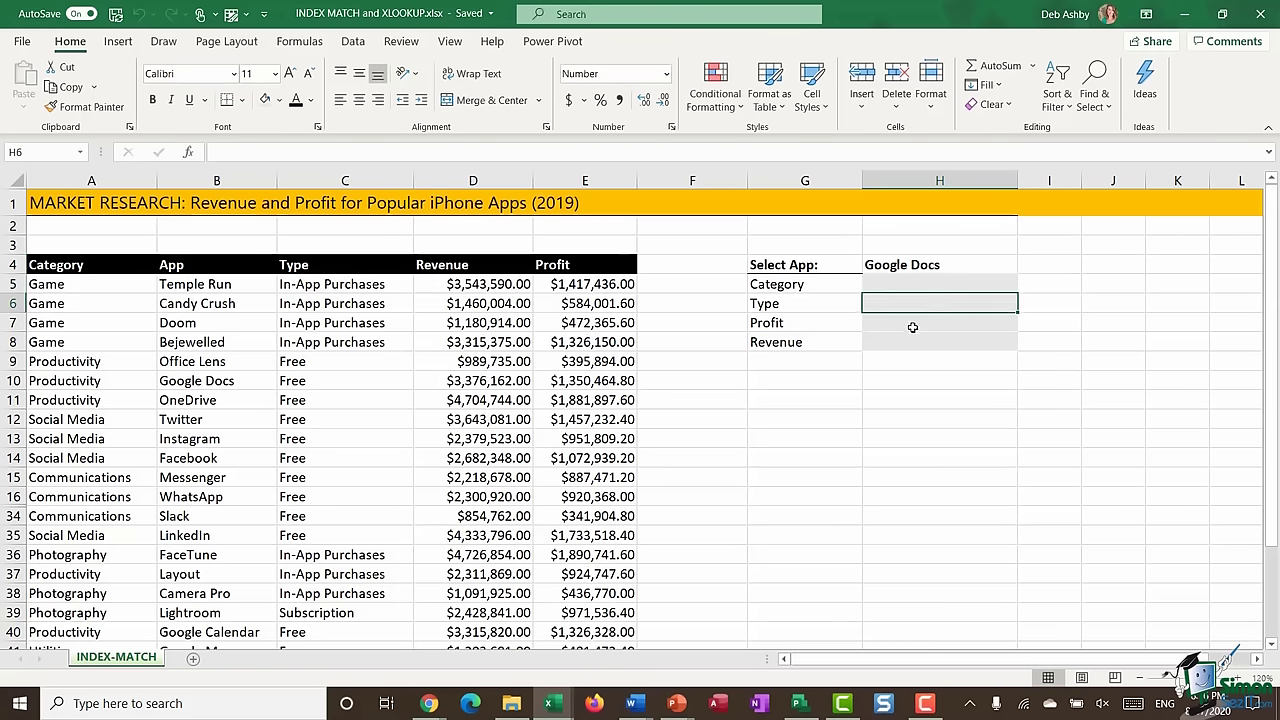
click(912, 327)
click(909, 342)
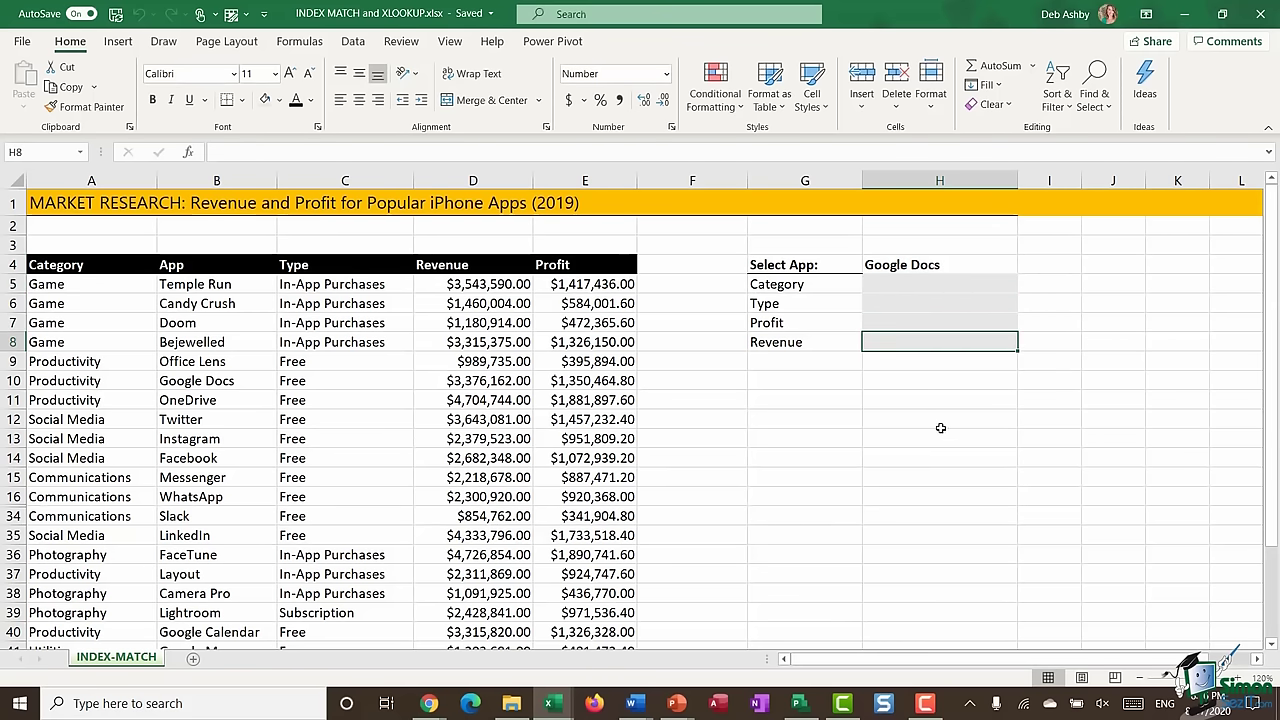
drag(905, 284, 914, 340)
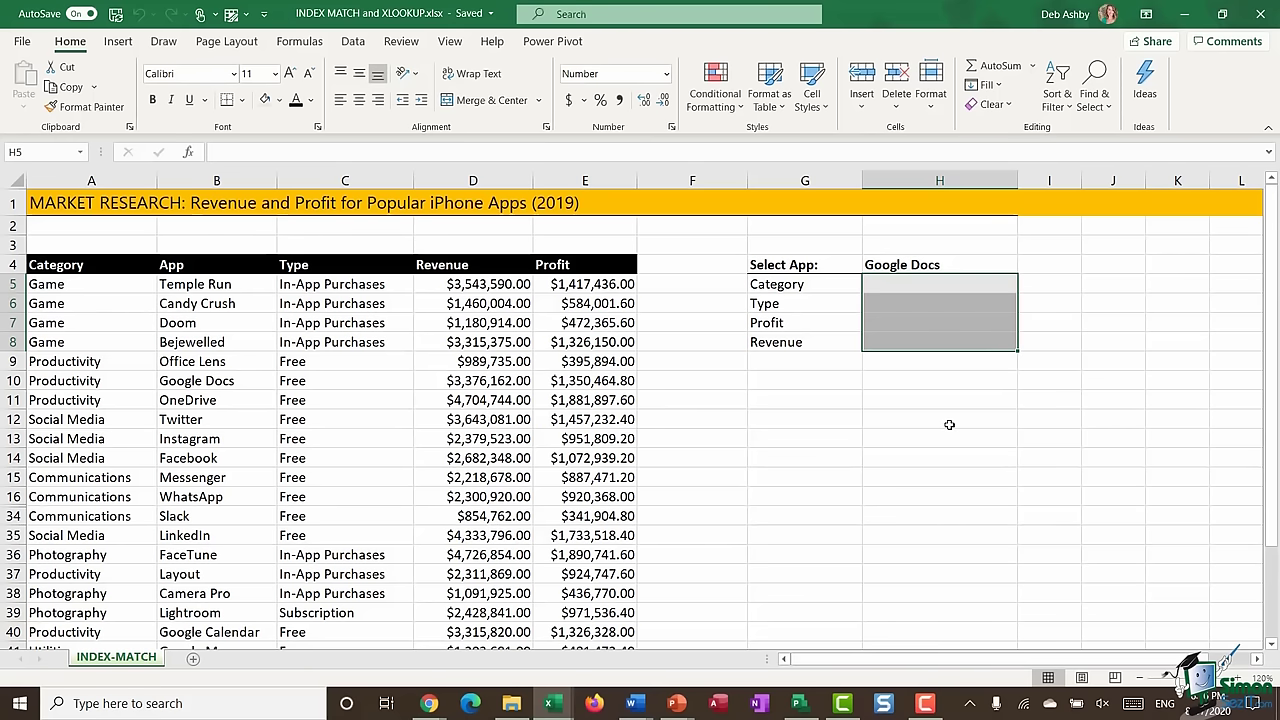
click(928, 289)
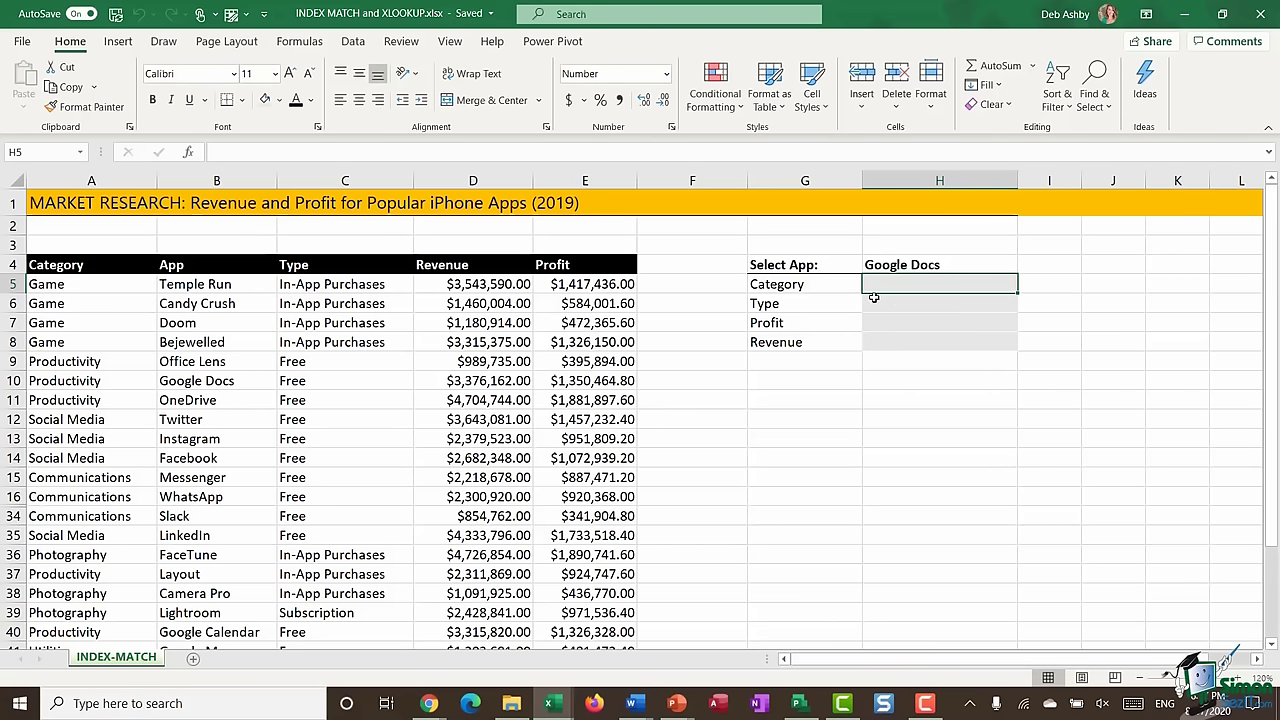
click(930, 265)
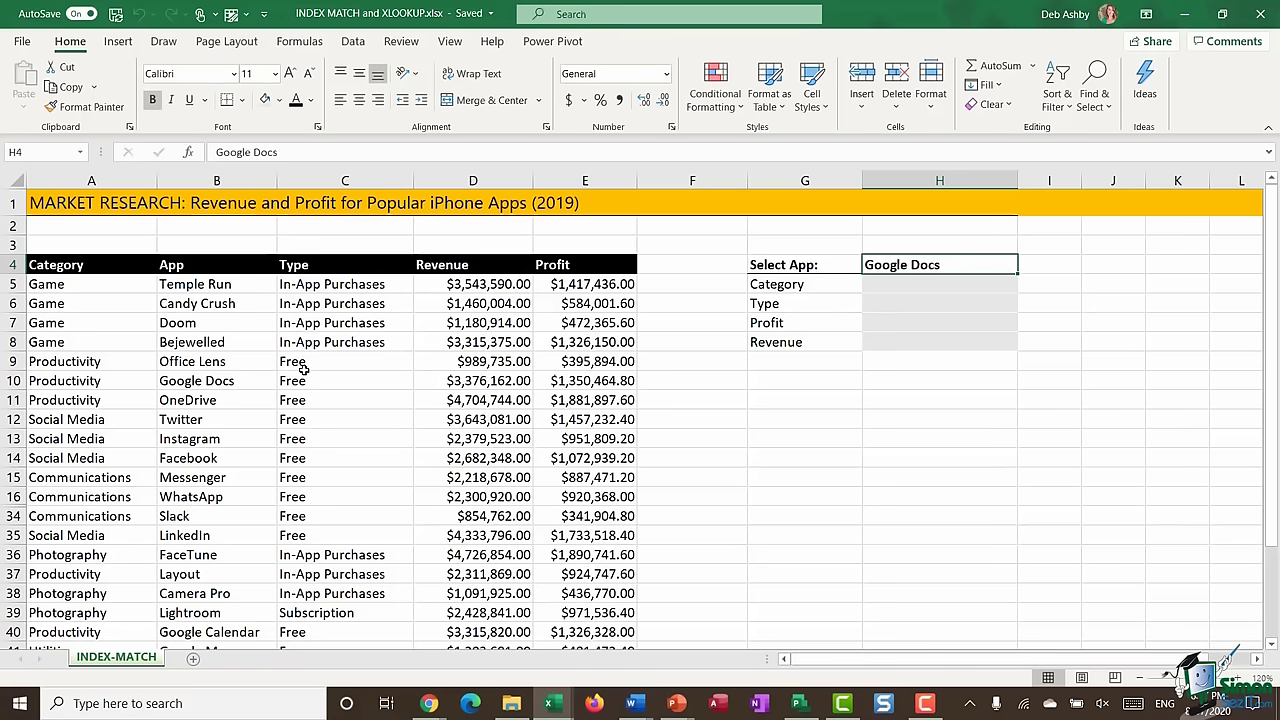
click(903, 283)
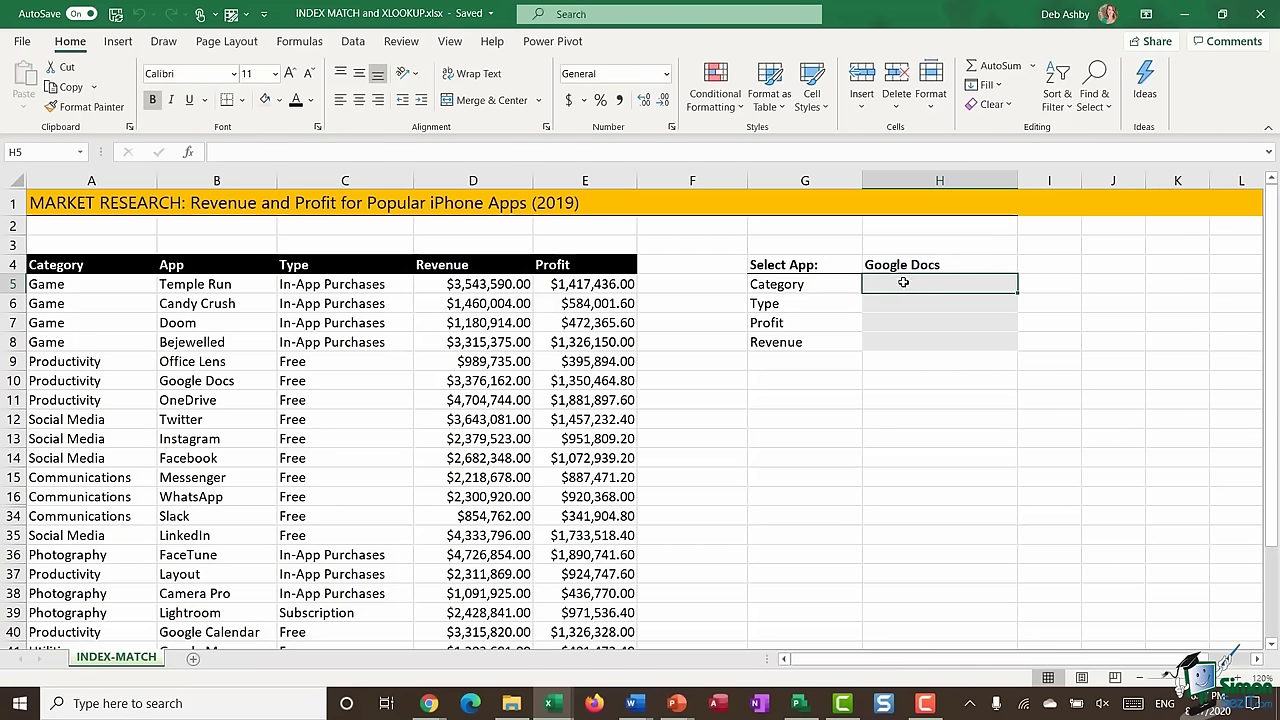
click(903, 303)
click(903, 324)
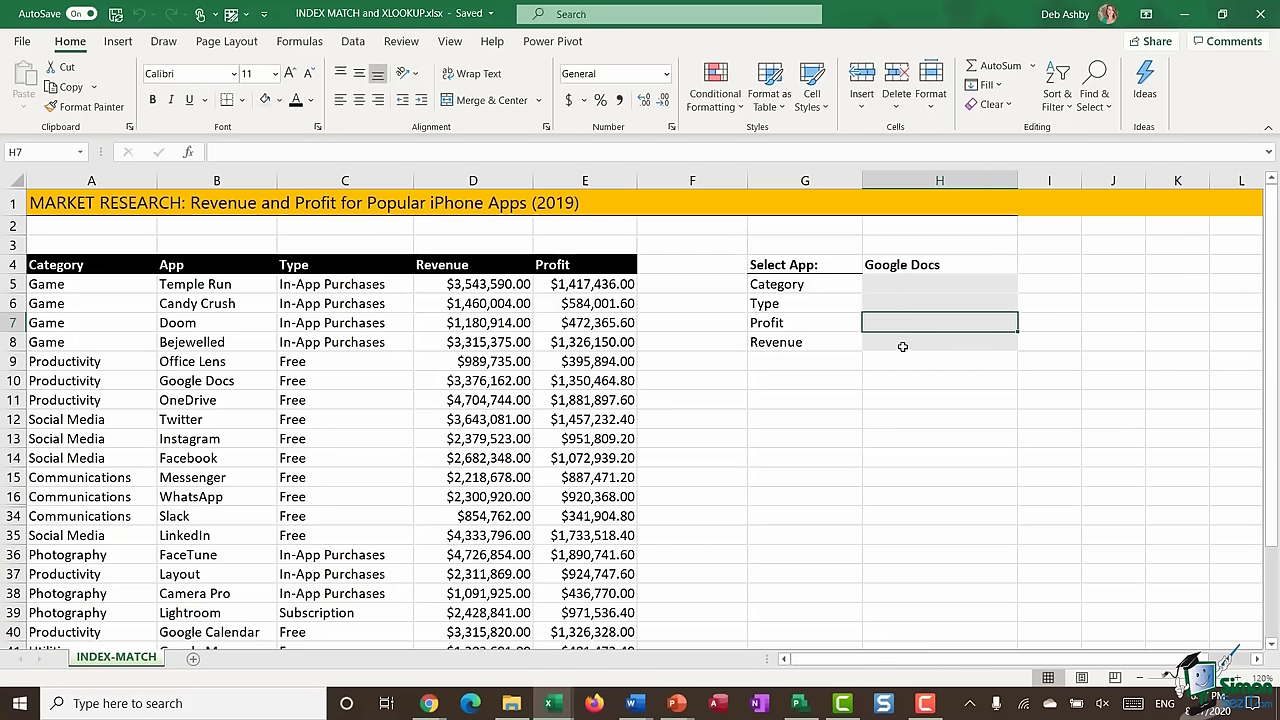
click(902, 344)
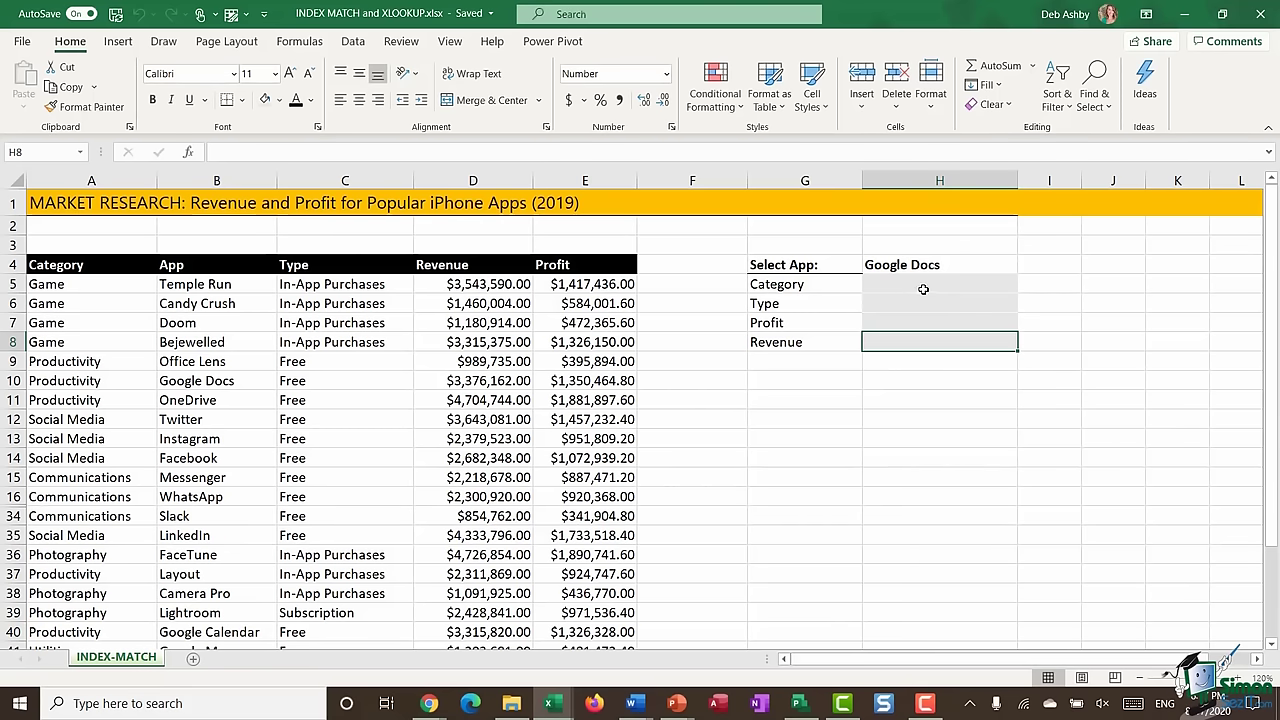
click(925, 289)
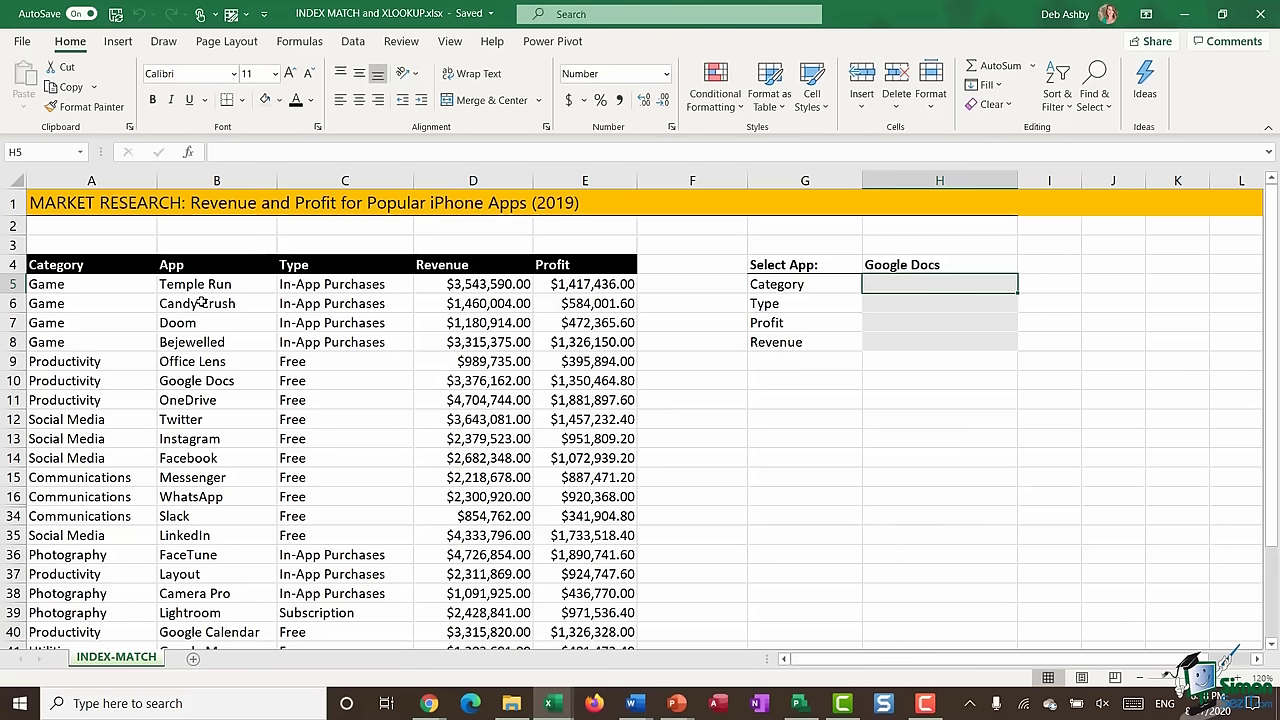
- Browse the Formulas tab's Lookup & Reference functions, then begin =INDEX( in the Category cell
click(301, 45)
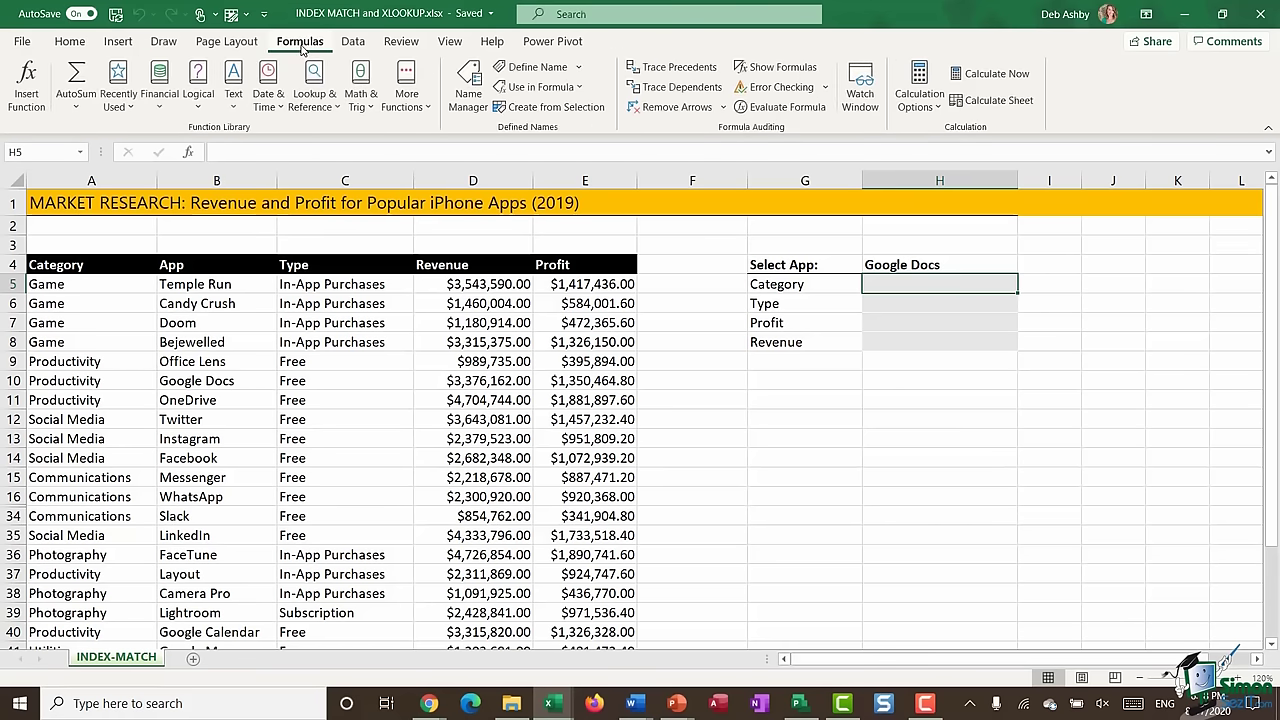
click(325, 95)
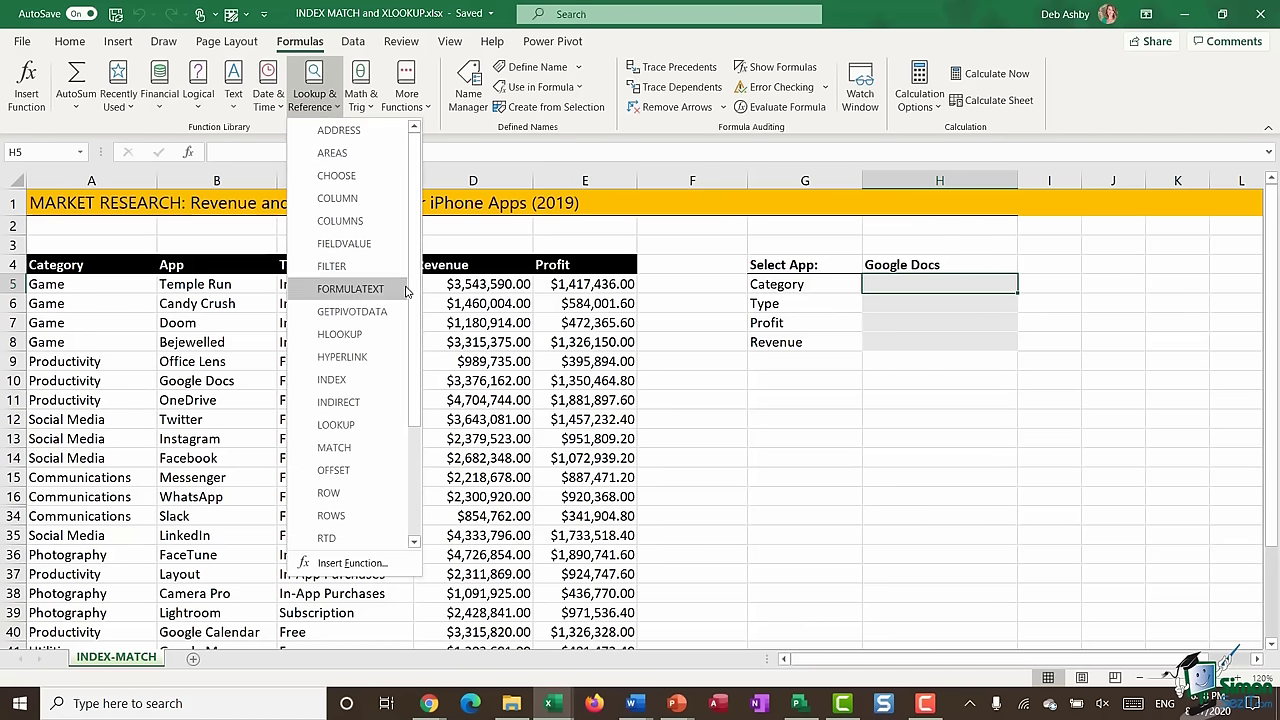
scroll(418, 247, down, 1)
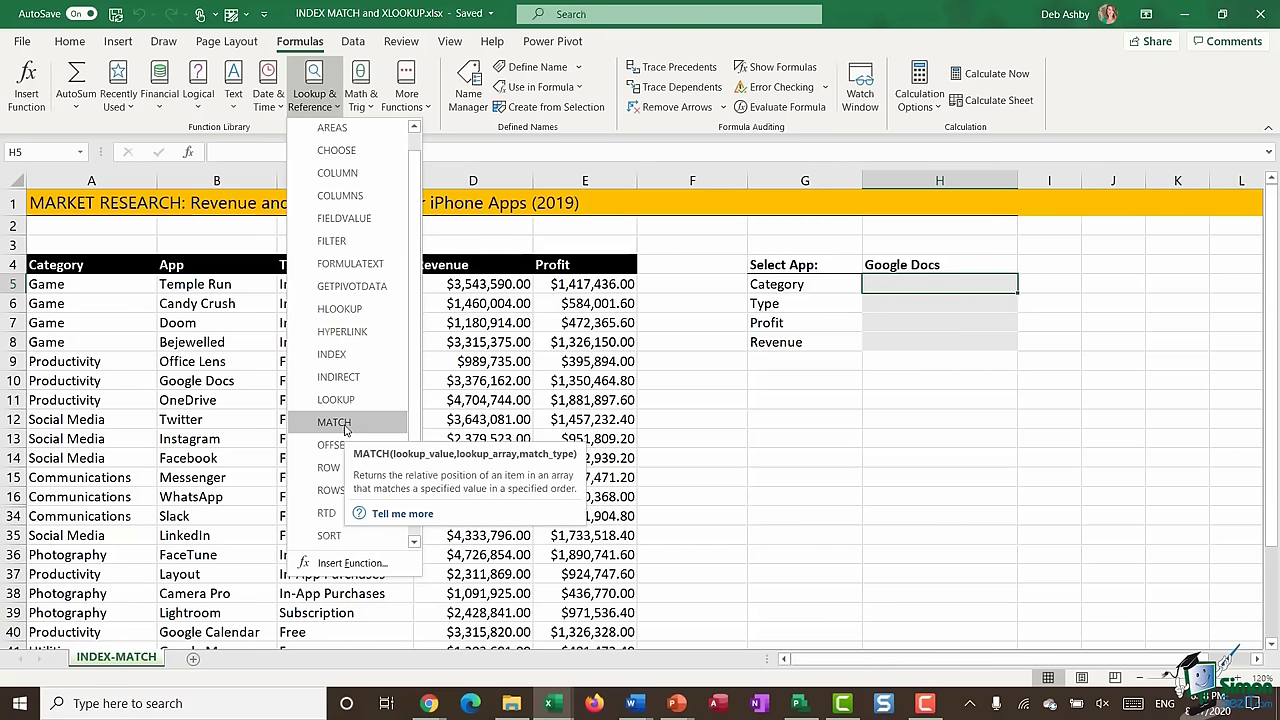
click(877, 397)
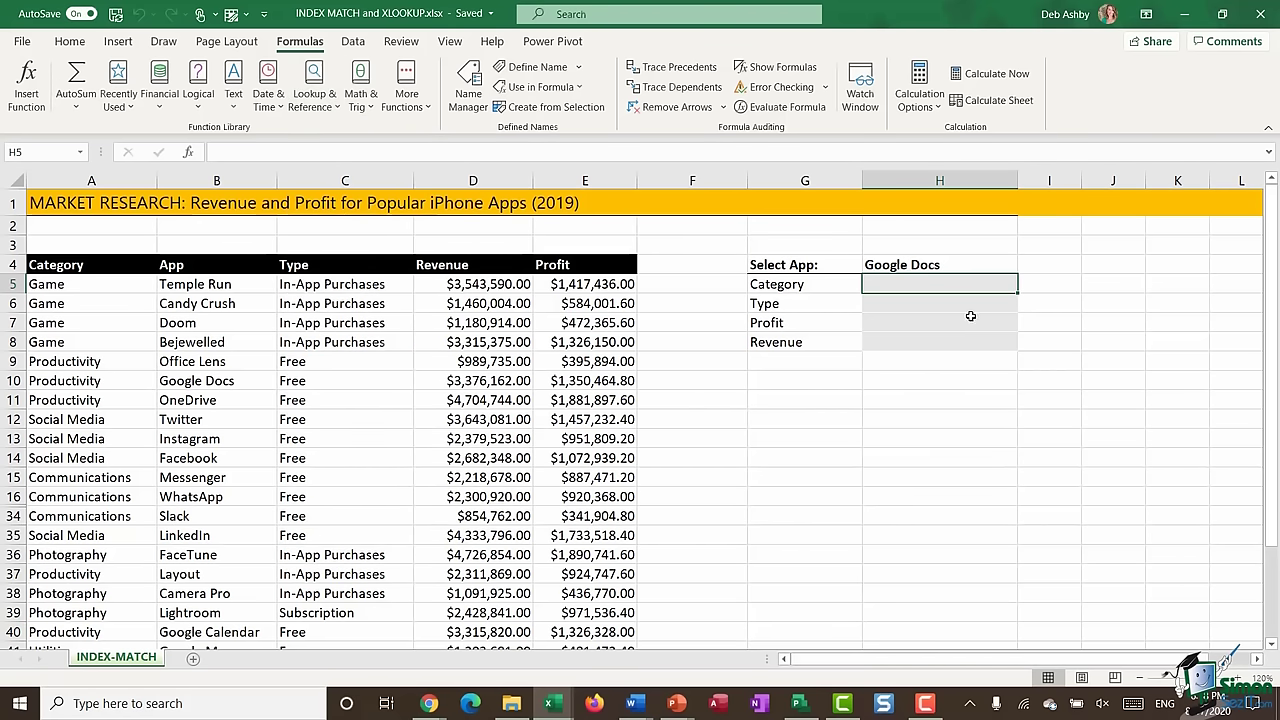
text(=INDEX)
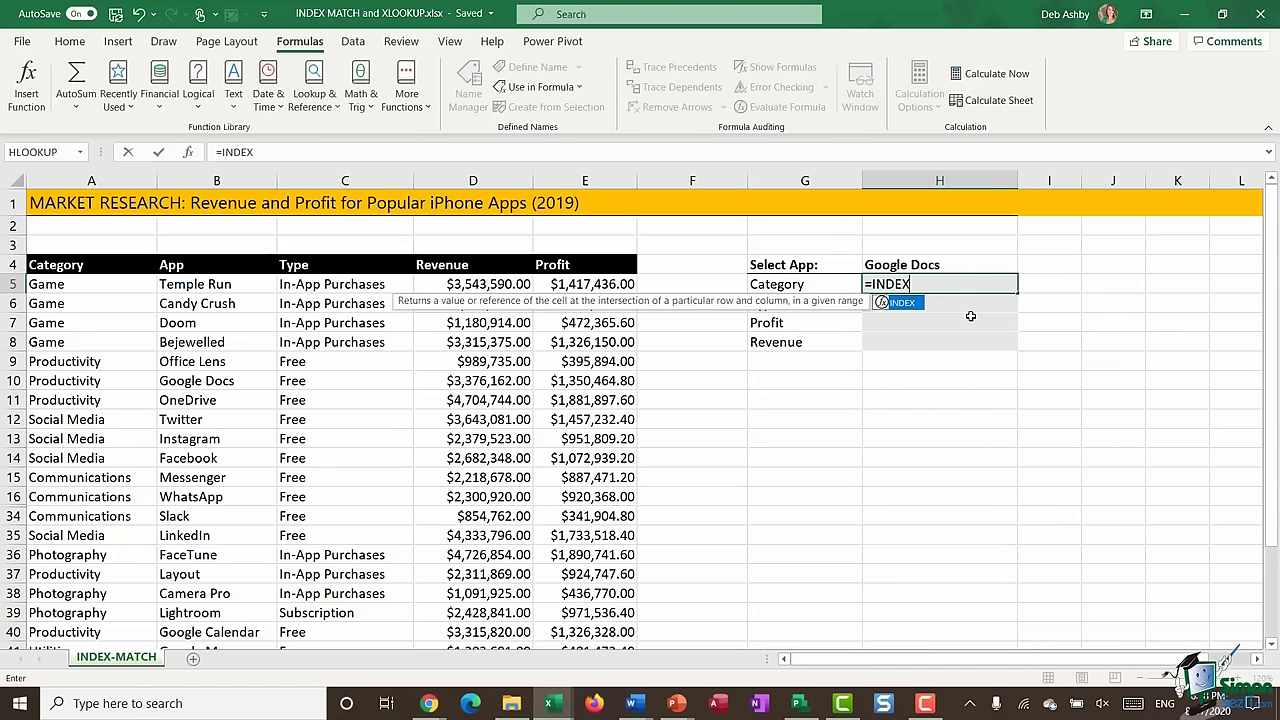
text(()
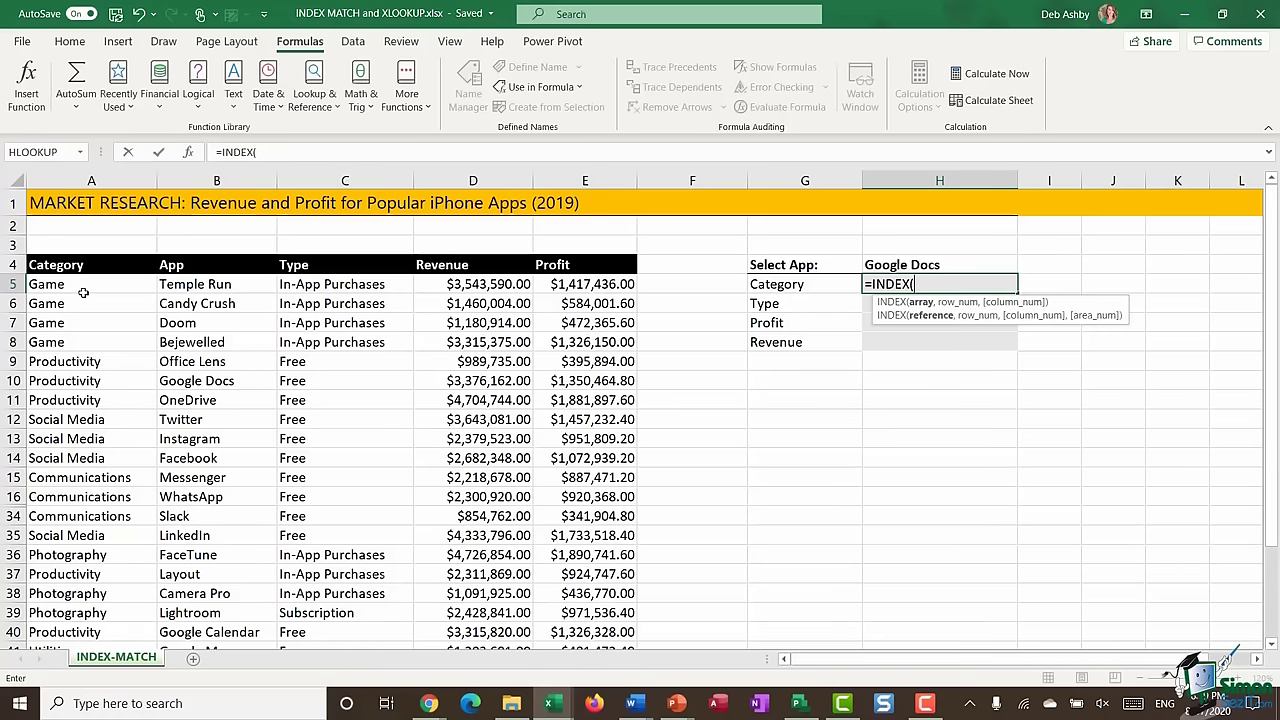
- Complete H5 as =INDEX(A5:A50,6) so the Category shows Productivity
drag(86, 288, 86, 523)
scroll(331, 410, up, 5)
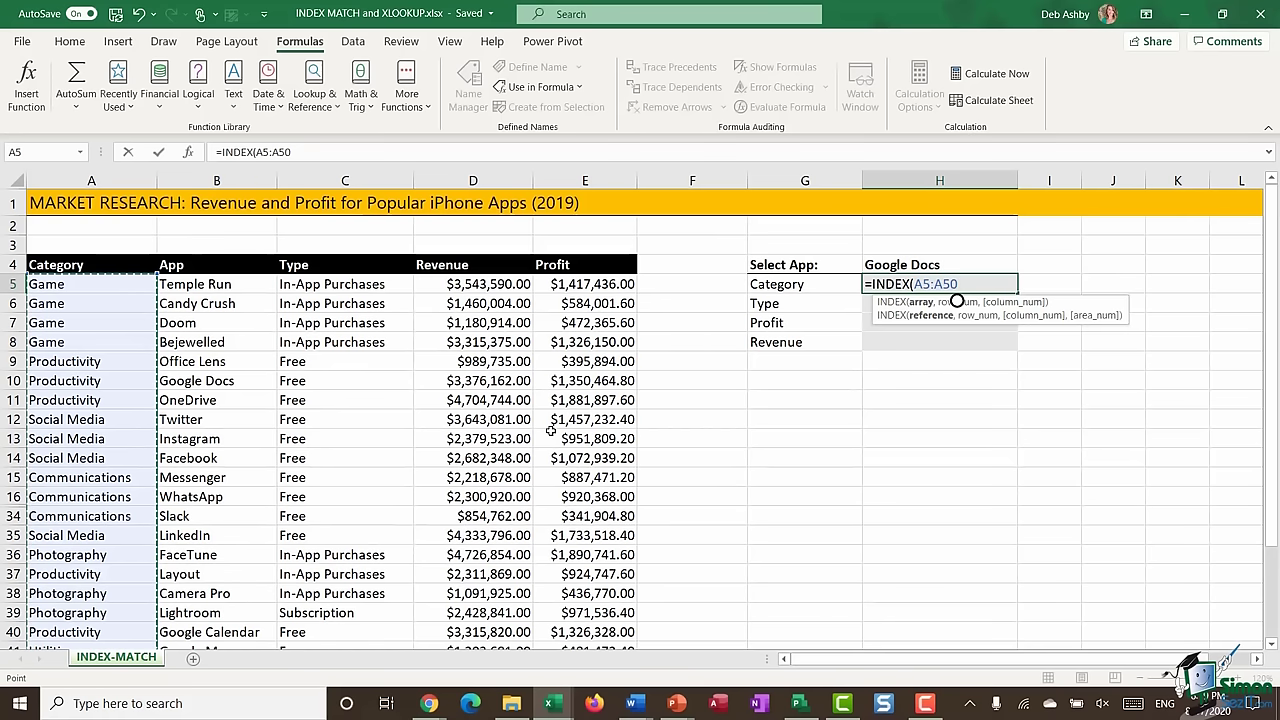
text(,6)
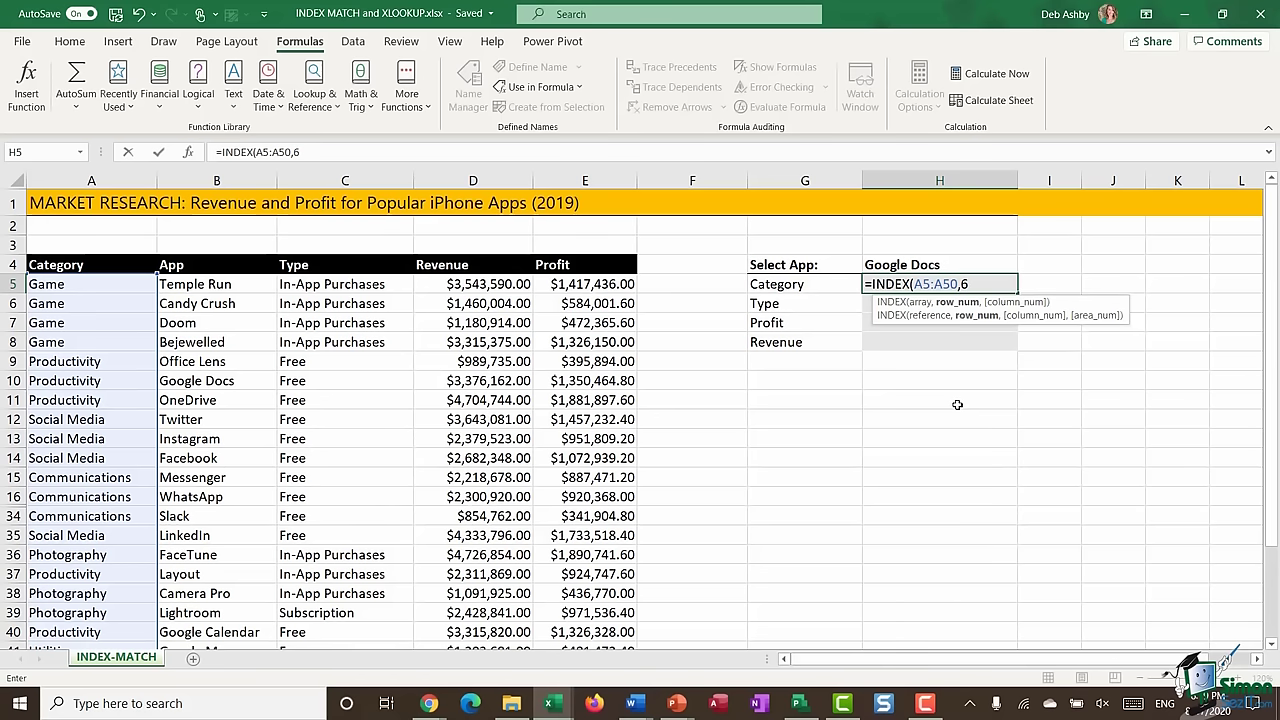
text())
key(Return)
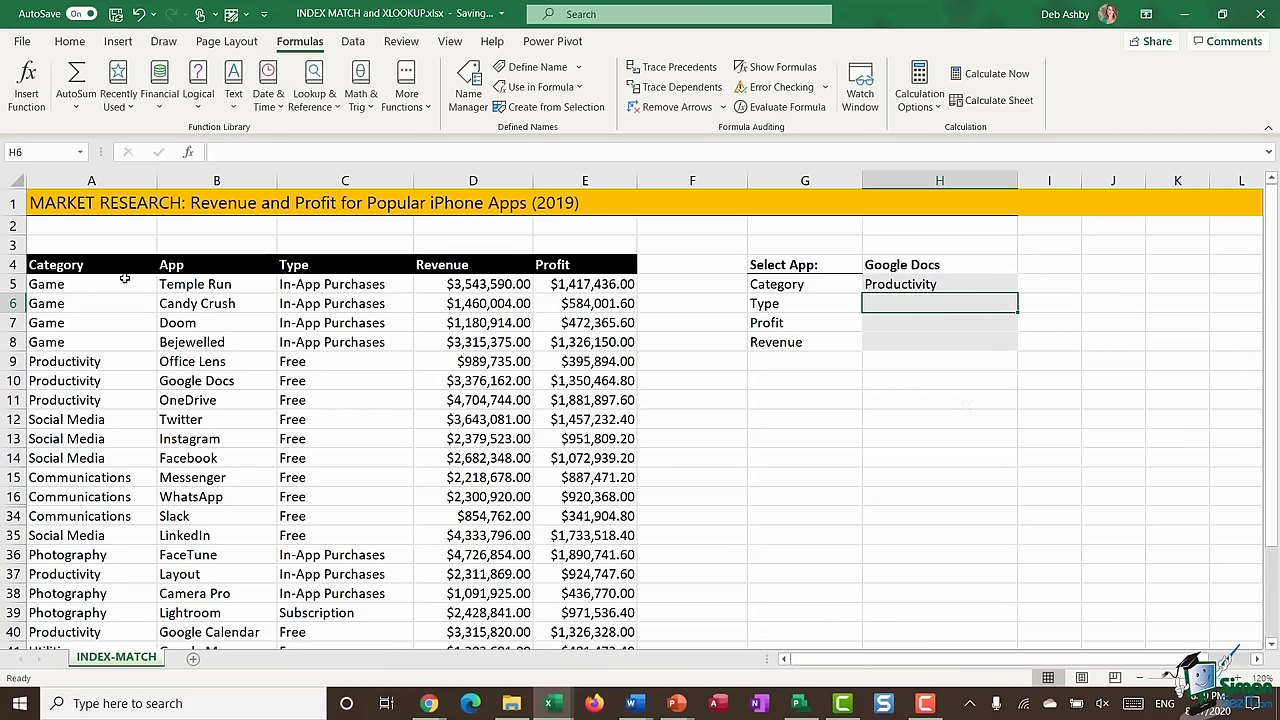
- Highlight Google Docs and its category in row 10 of the app table
click(205, 383)
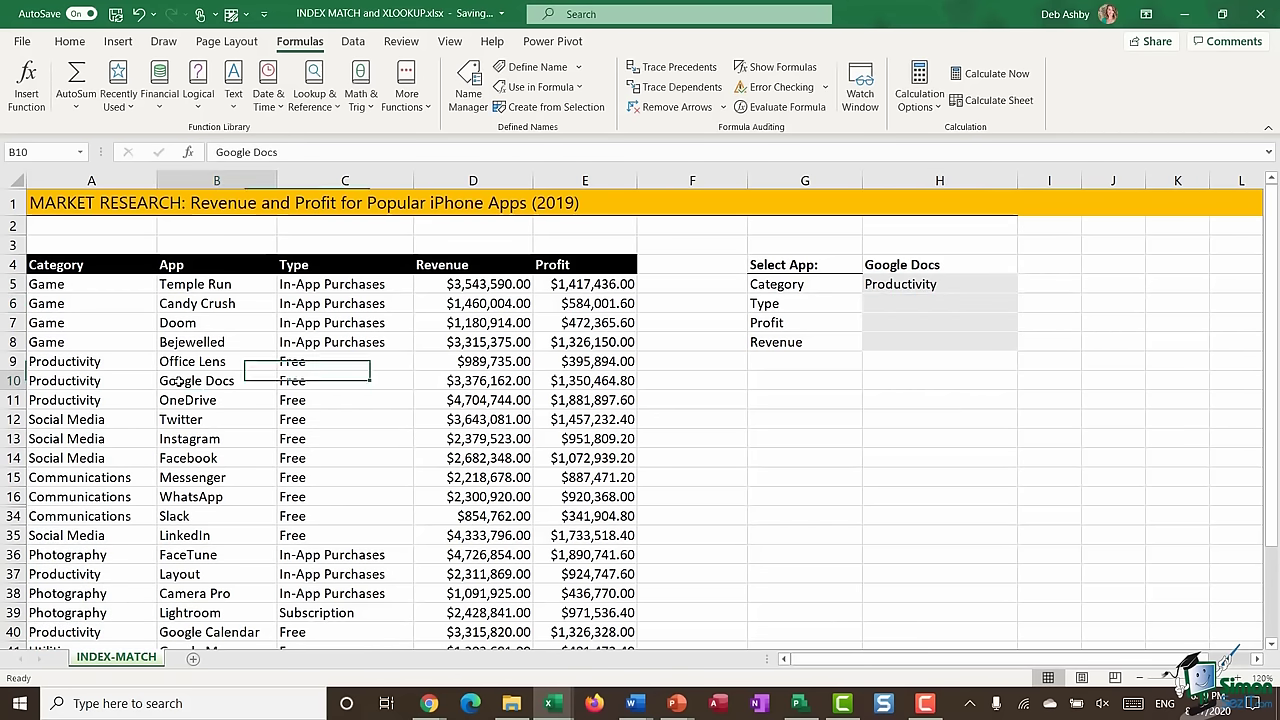
click(99, 381)
drag(99, 381, 170, 382)
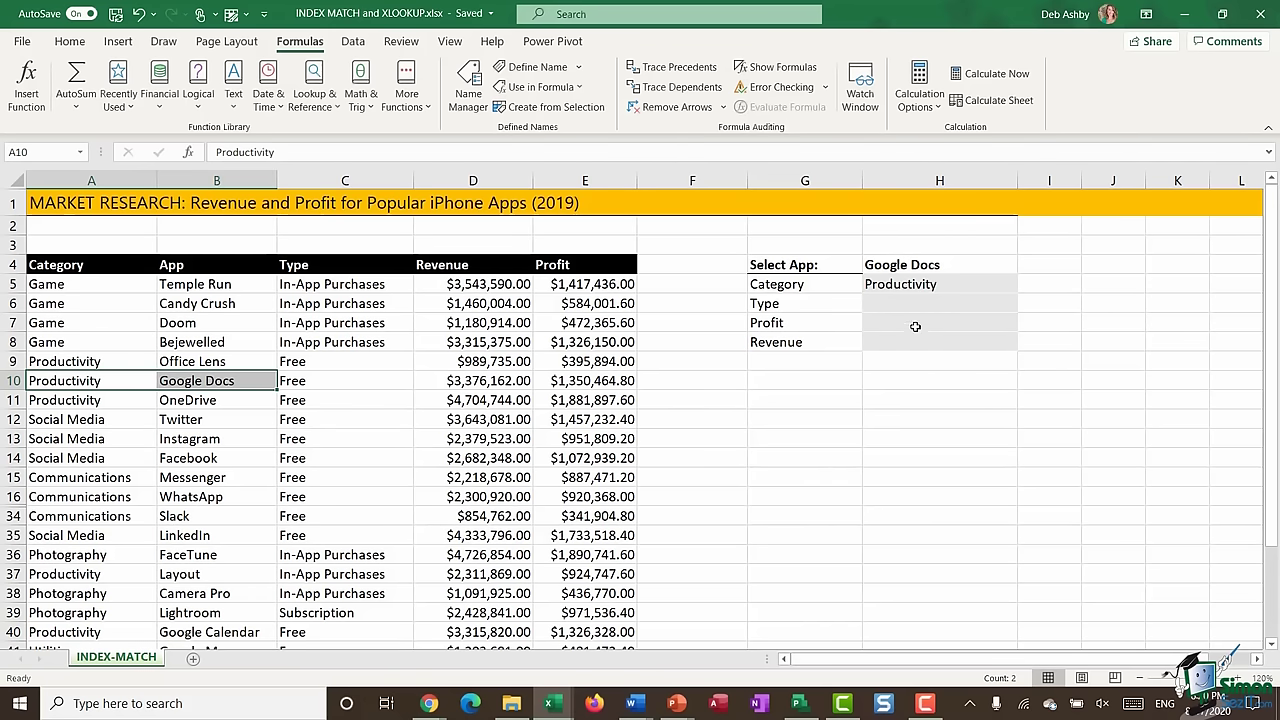
click(369, 367)
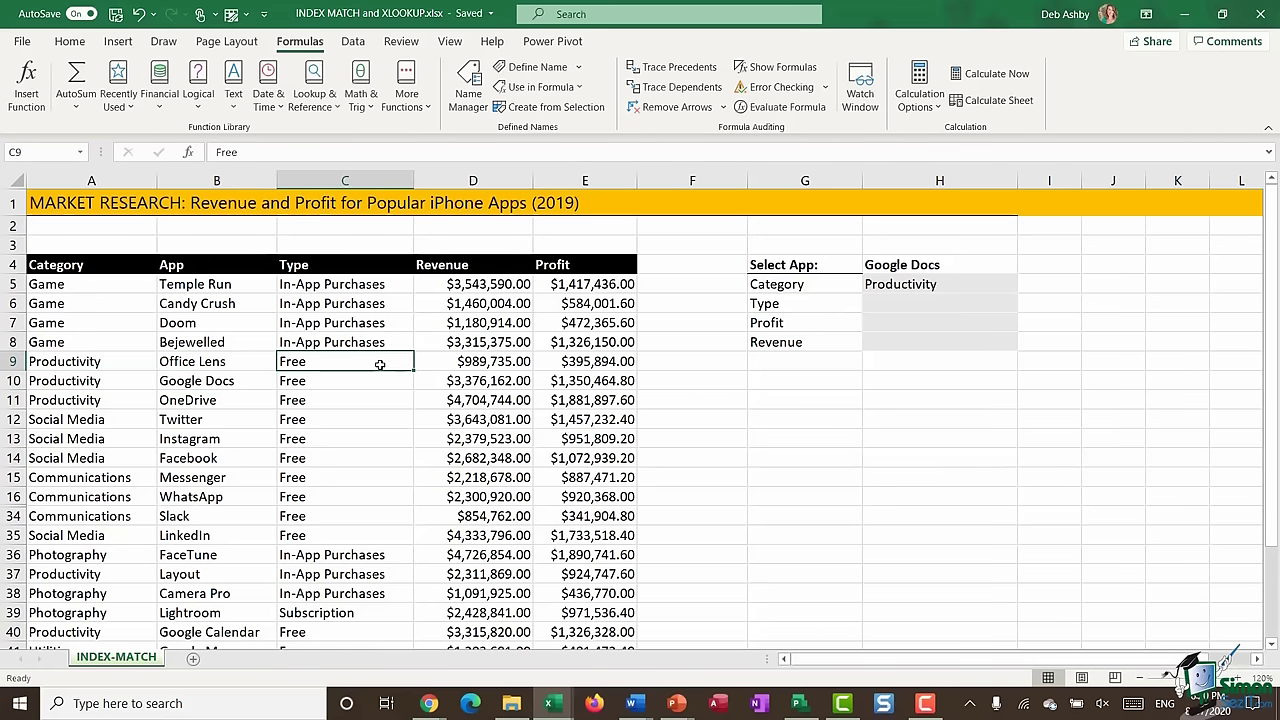
scroll(371, 360, down, 6)
scroll(371, 356, up, 6)
- Delete the =INDEX(A5:A50,6) formula from H5, leaving the Category blank
click(940, 286)
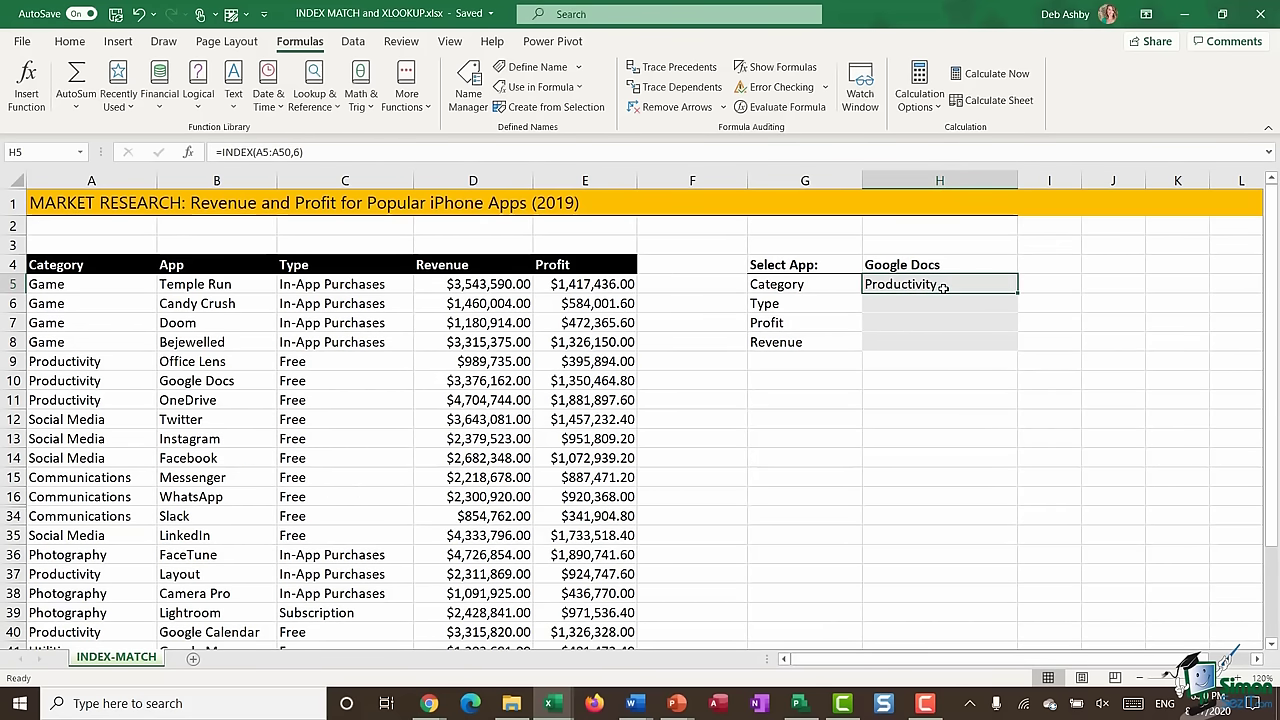
double_click(943, 287)
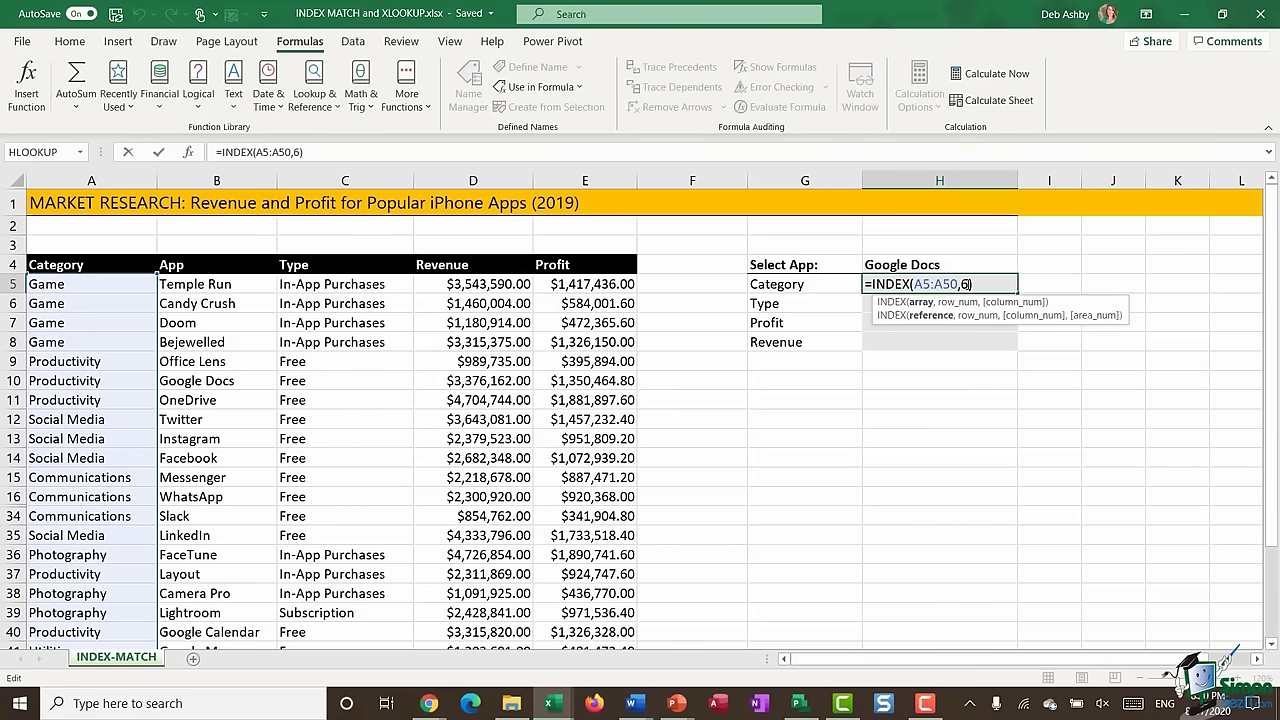
drag(977, 284, 833, 283)
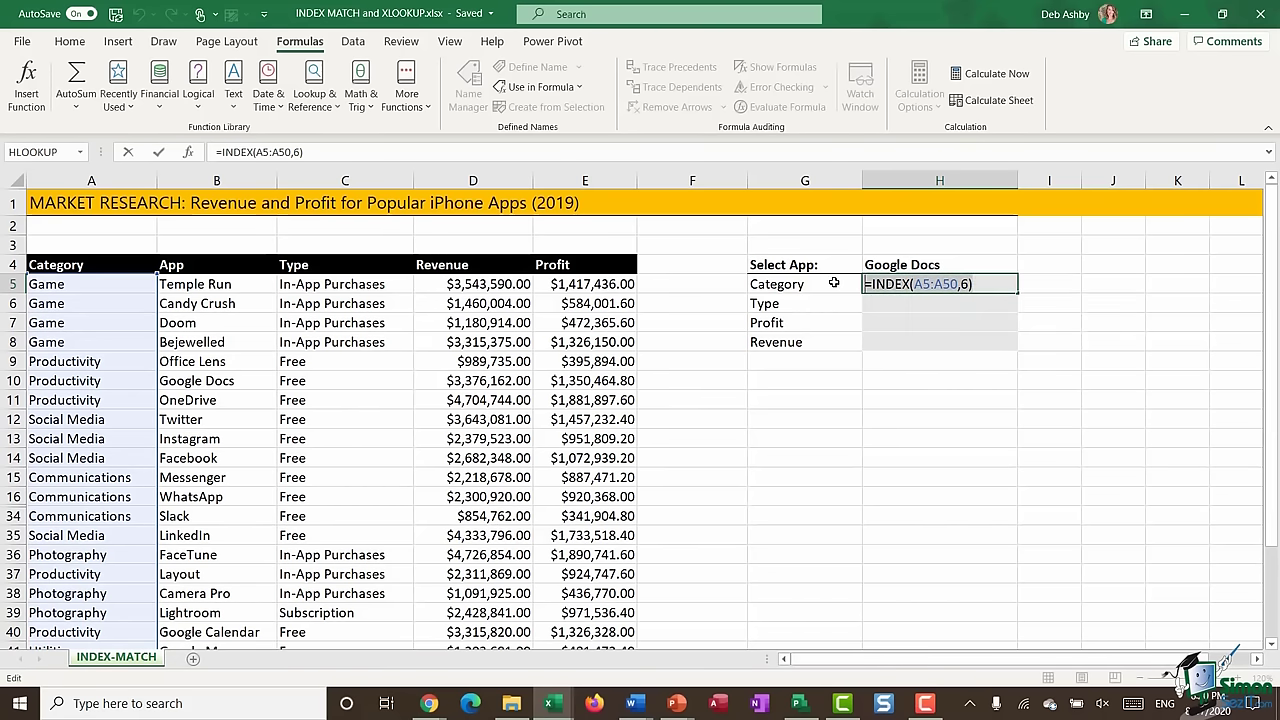
key(BackSpace)
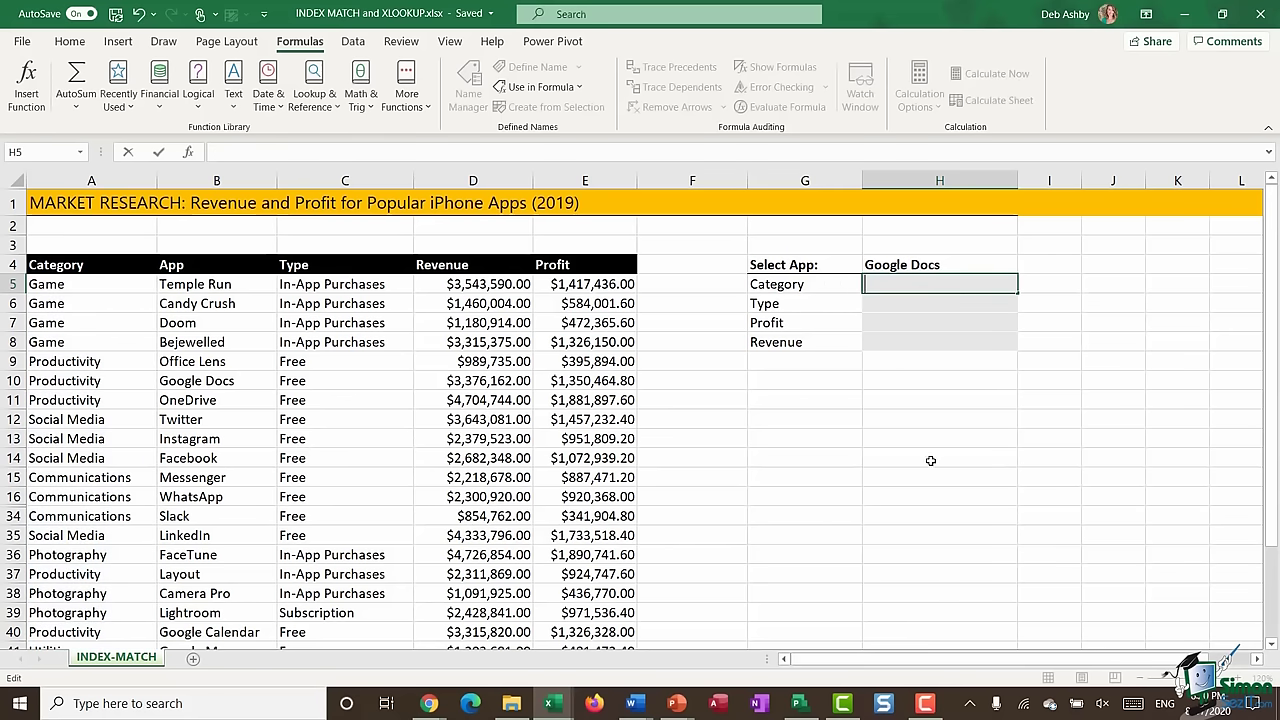
text(=MATCH()
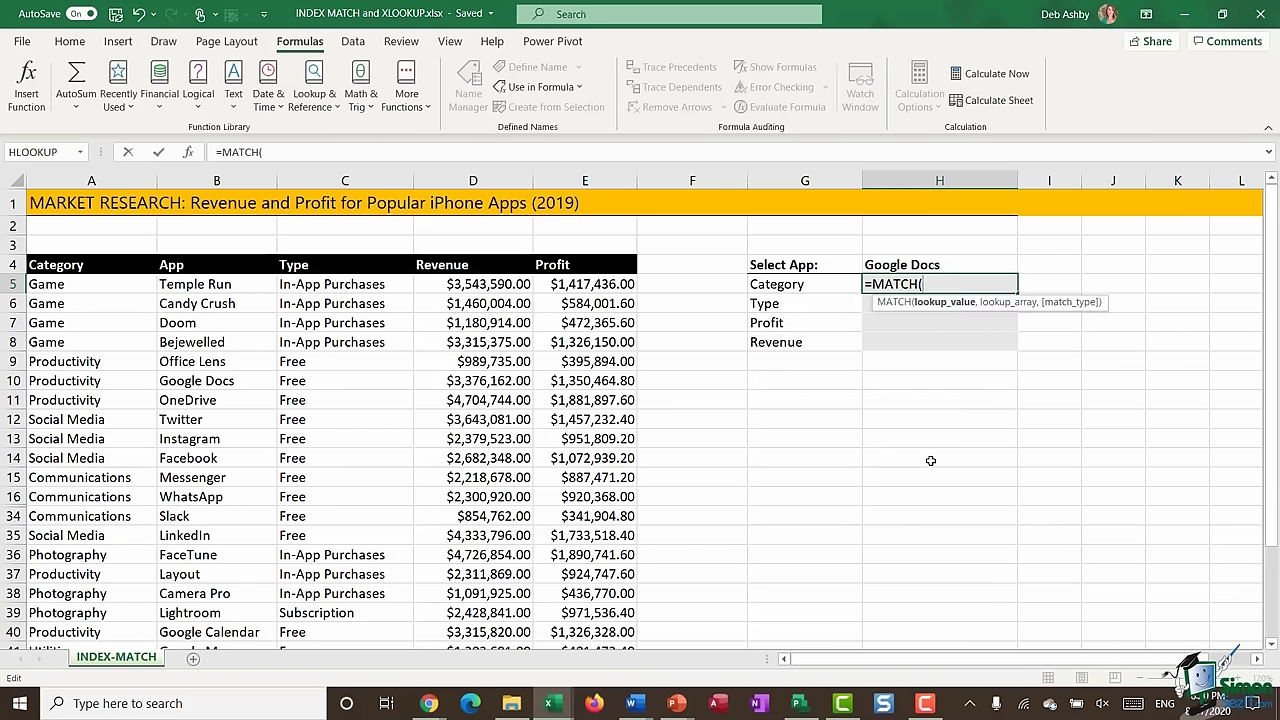
click(931, 264)
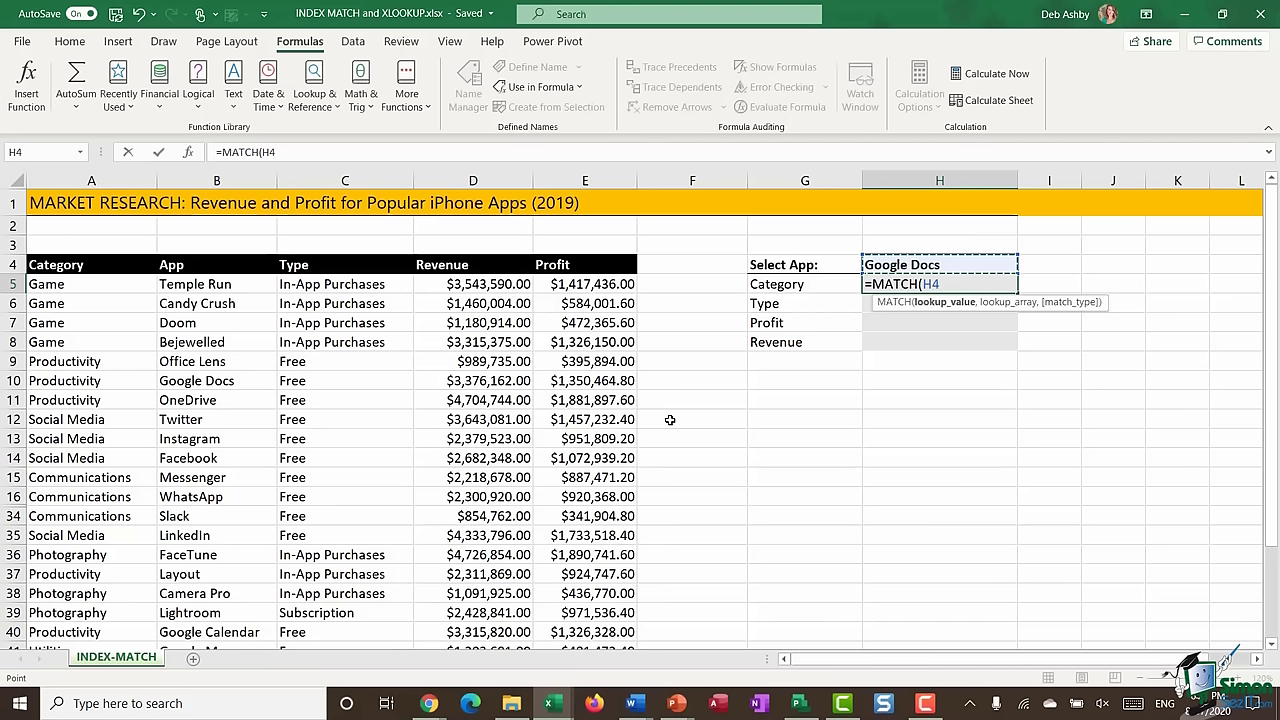
text(,)
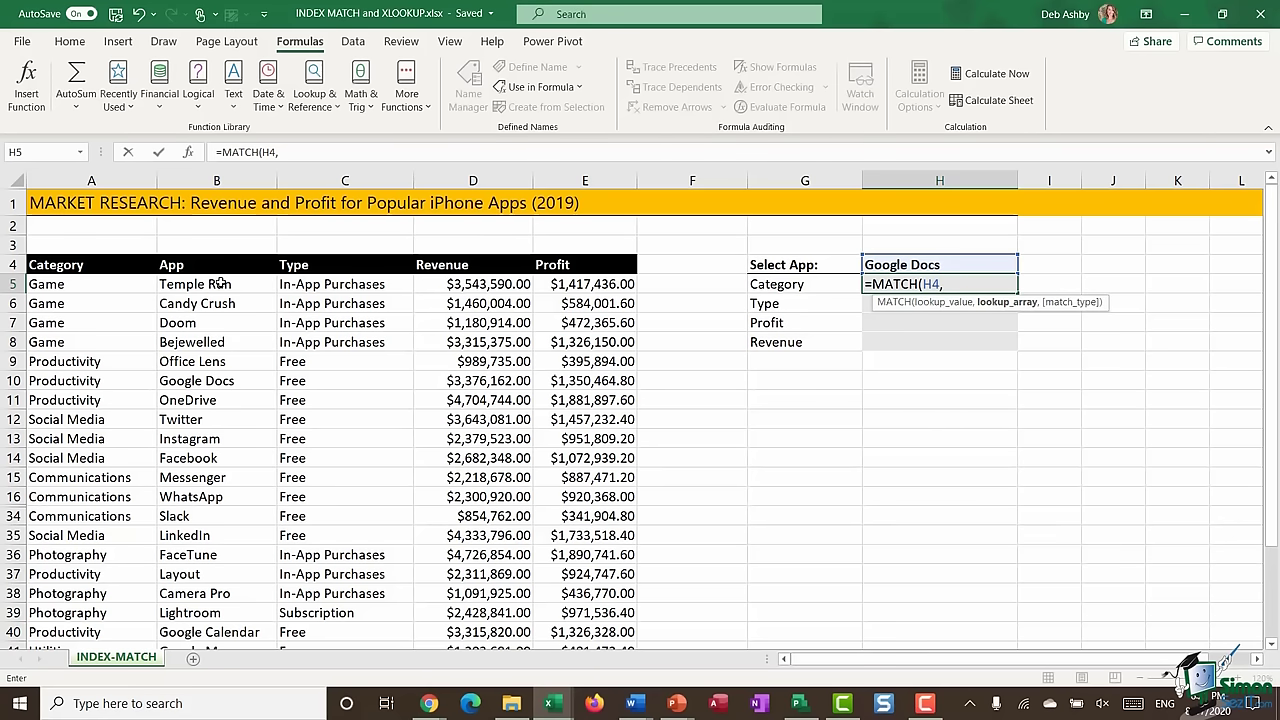
drag(216, 284, 201, 606)
text(,)
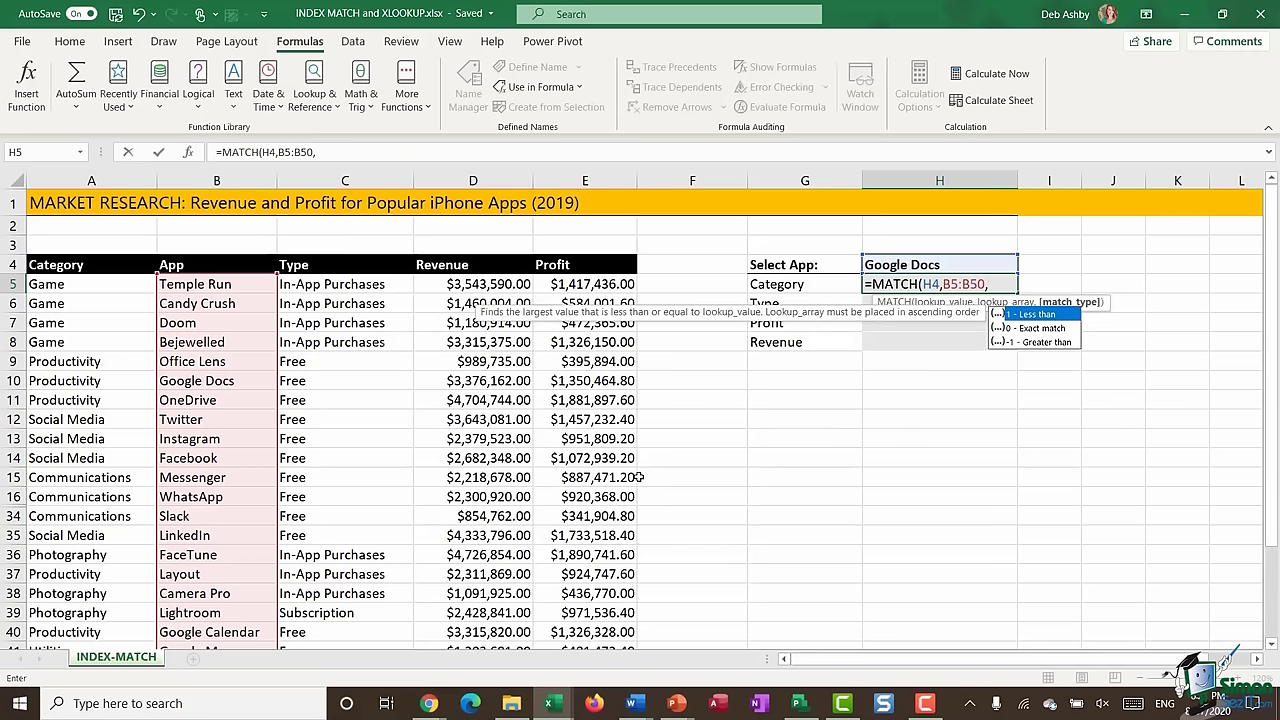
text(0))
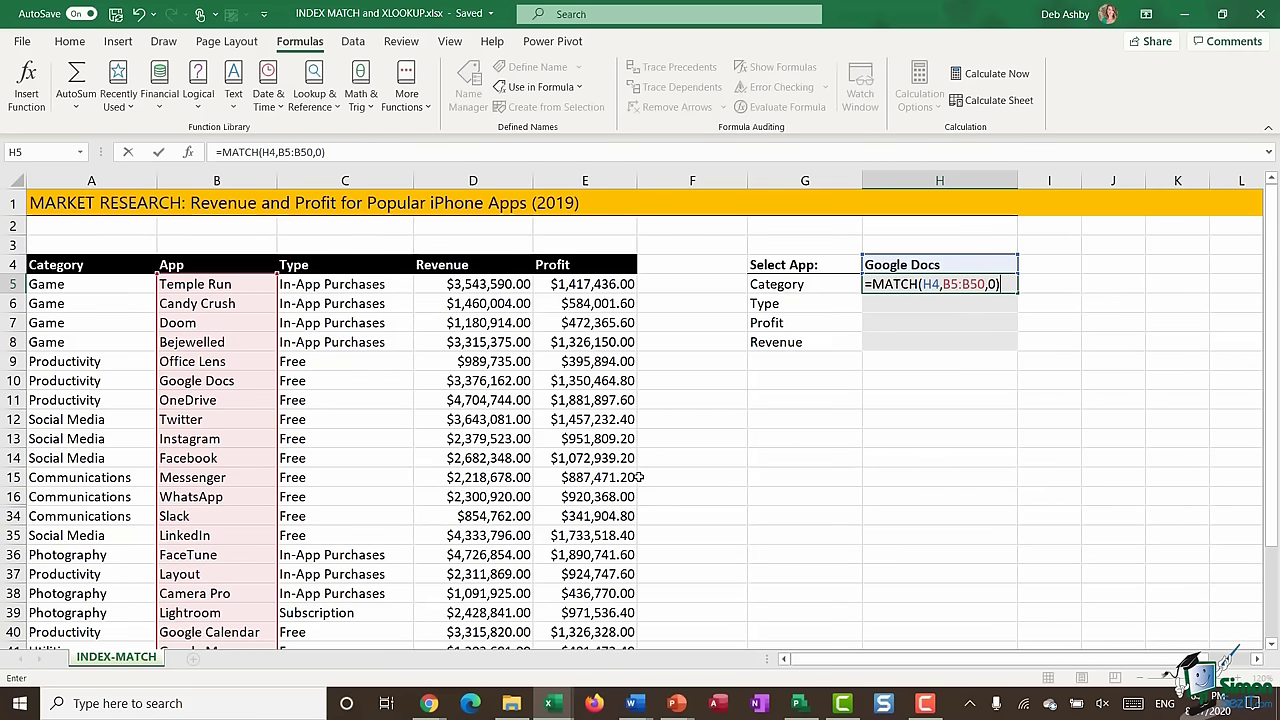
key(Return)
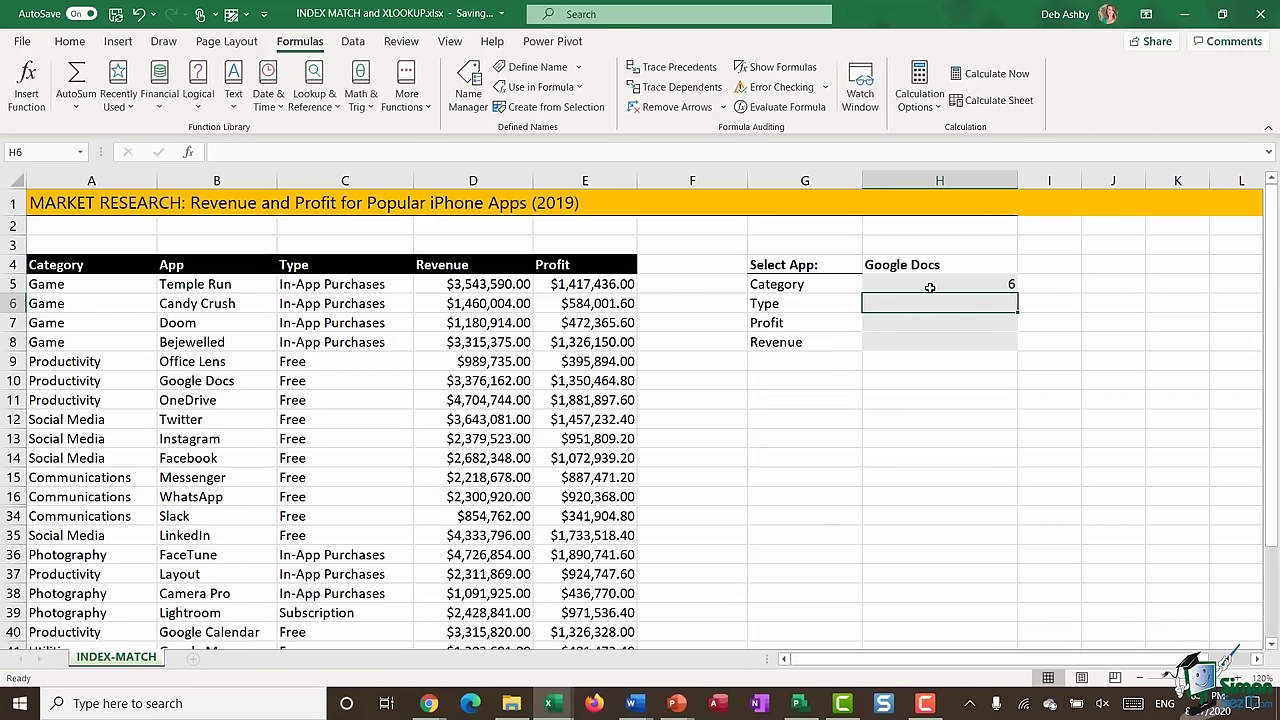
click(929, 285)
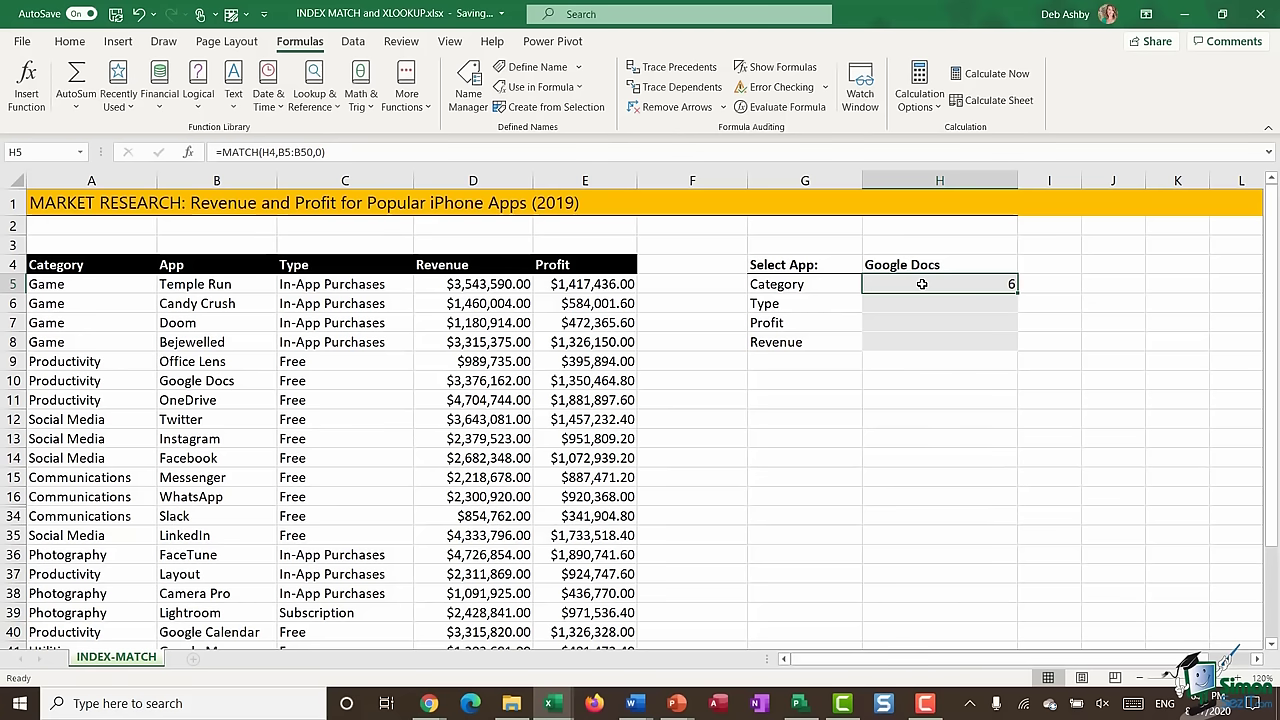
key(Delete)
- Start H5's formula as =INDEX( over the Category range A5:A50
click(885, 413)
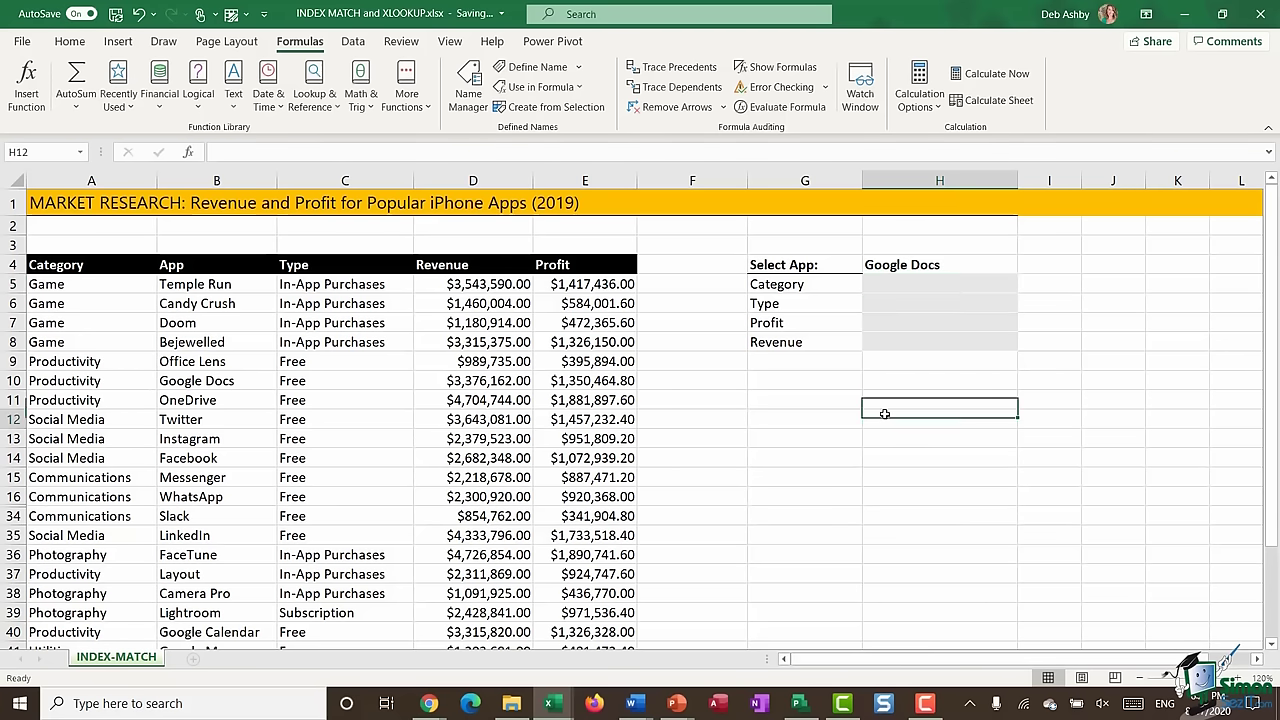
key(Up)
key(Up)
key(Up)
key(Up)
key(Up)
key(Up)
key(Up)
text(=INDEX)
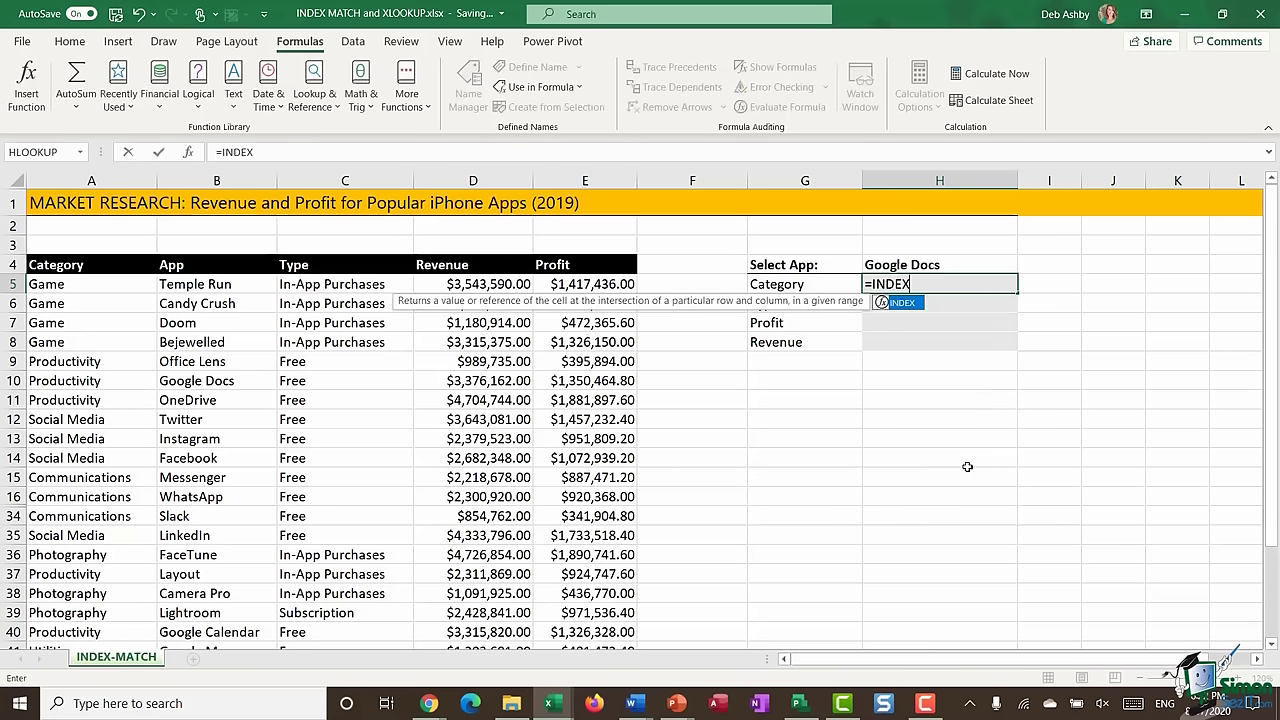
text(()
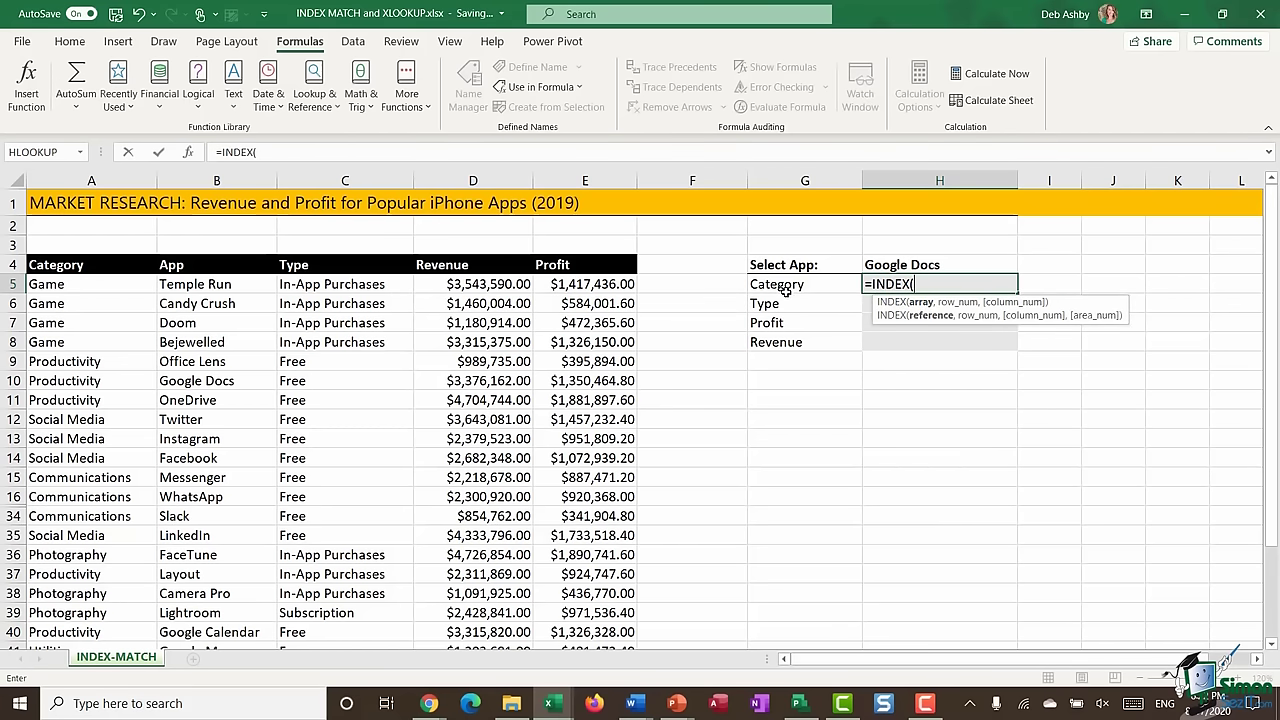
click(72, 284)
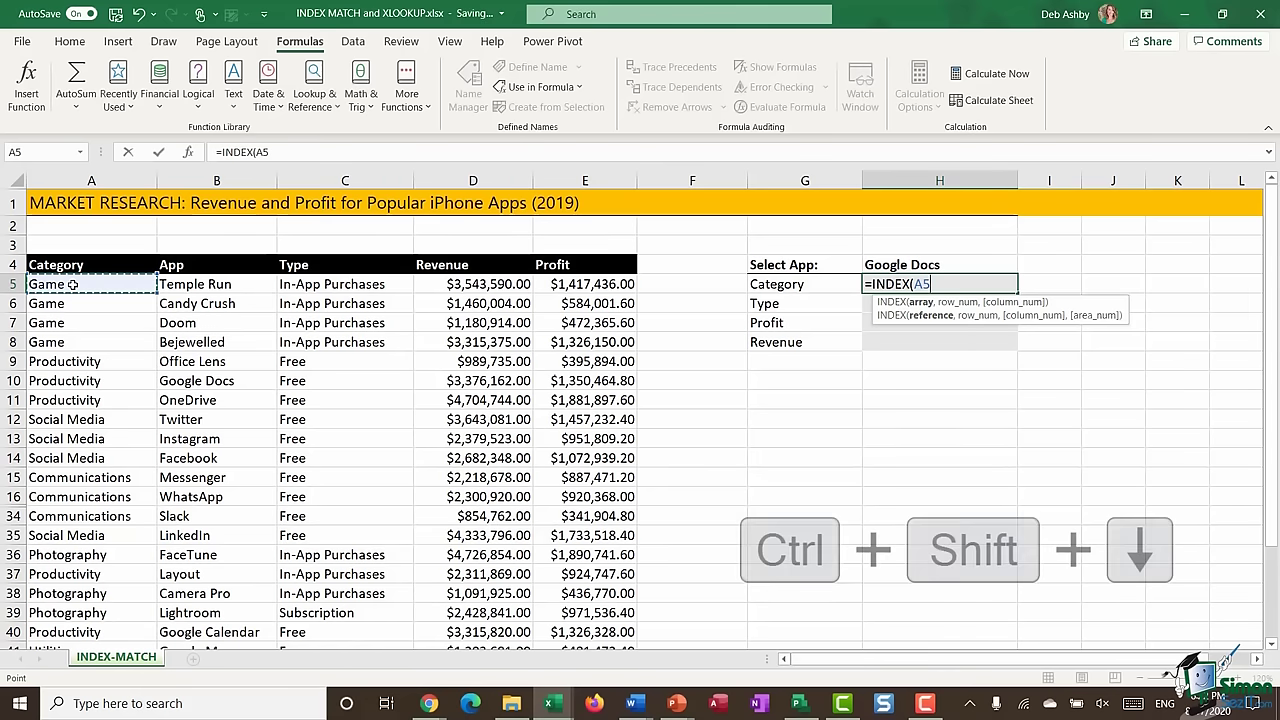
key(ctrl+shift+Down)
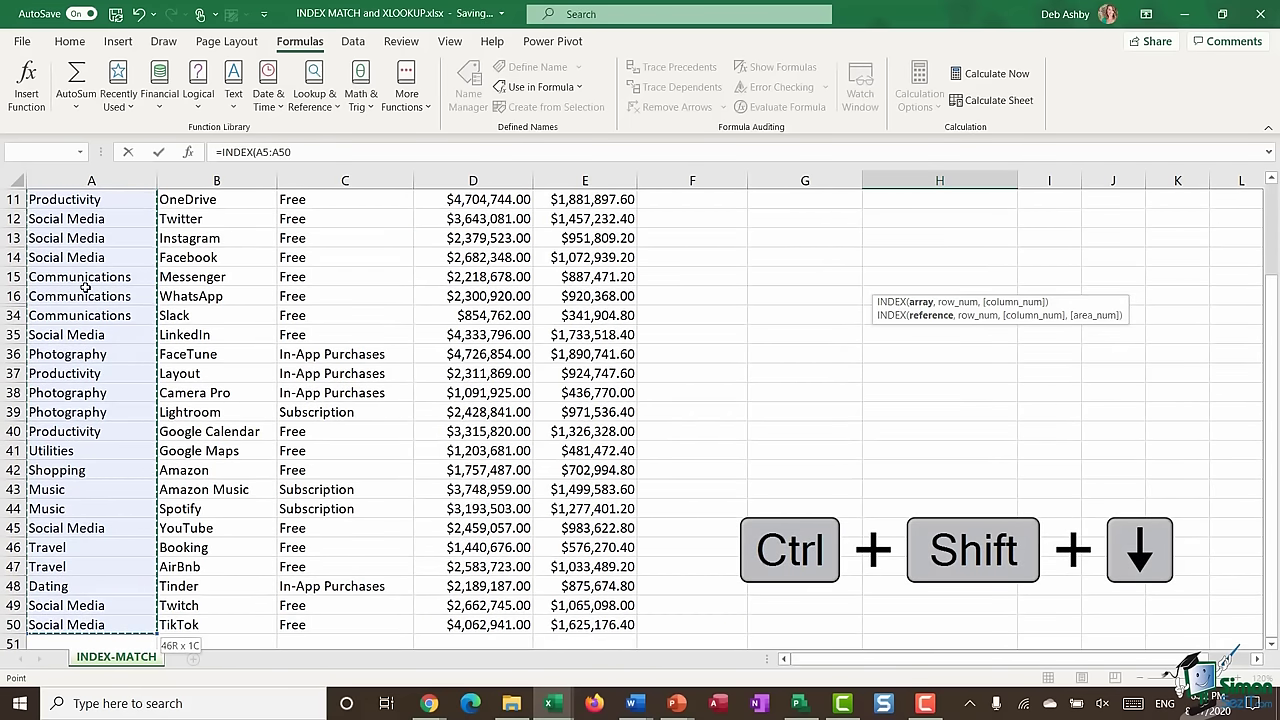
scroll(372, 401, up, 4)
- Add the exact-match lookup MATCH(H4,B5:B50,0) to close the INDEX formula
text(,)
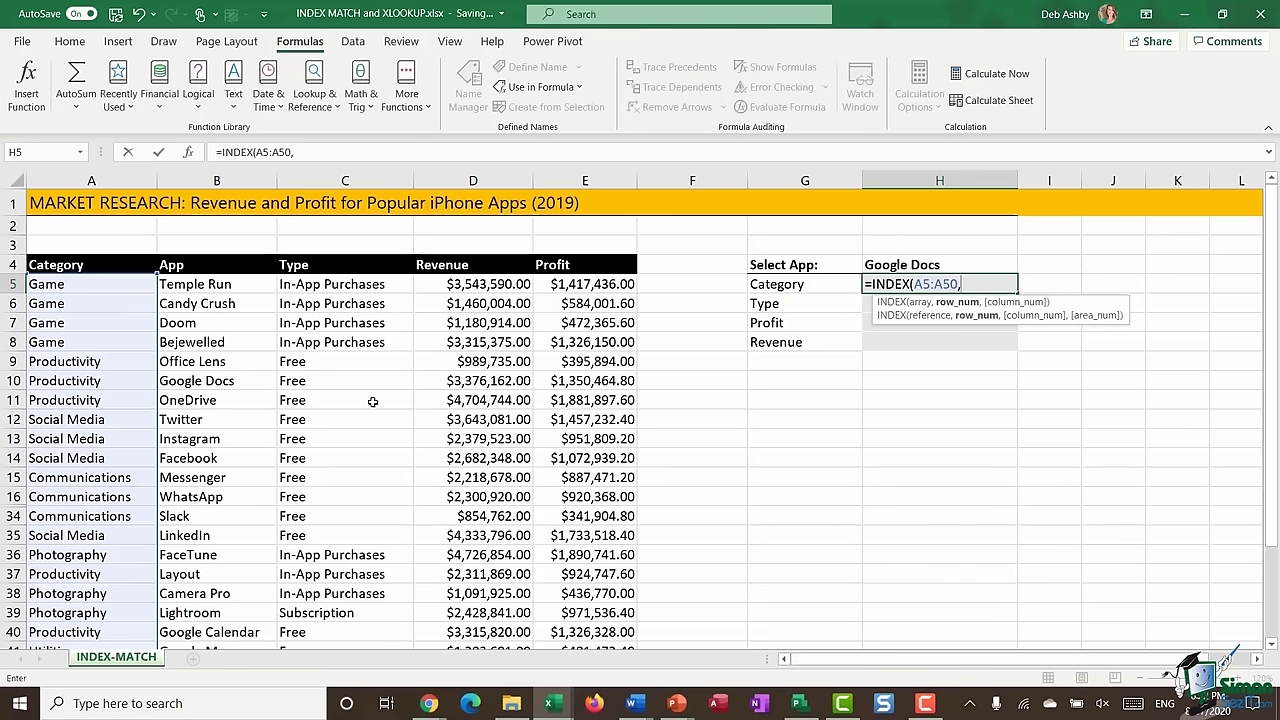
text(MATC)
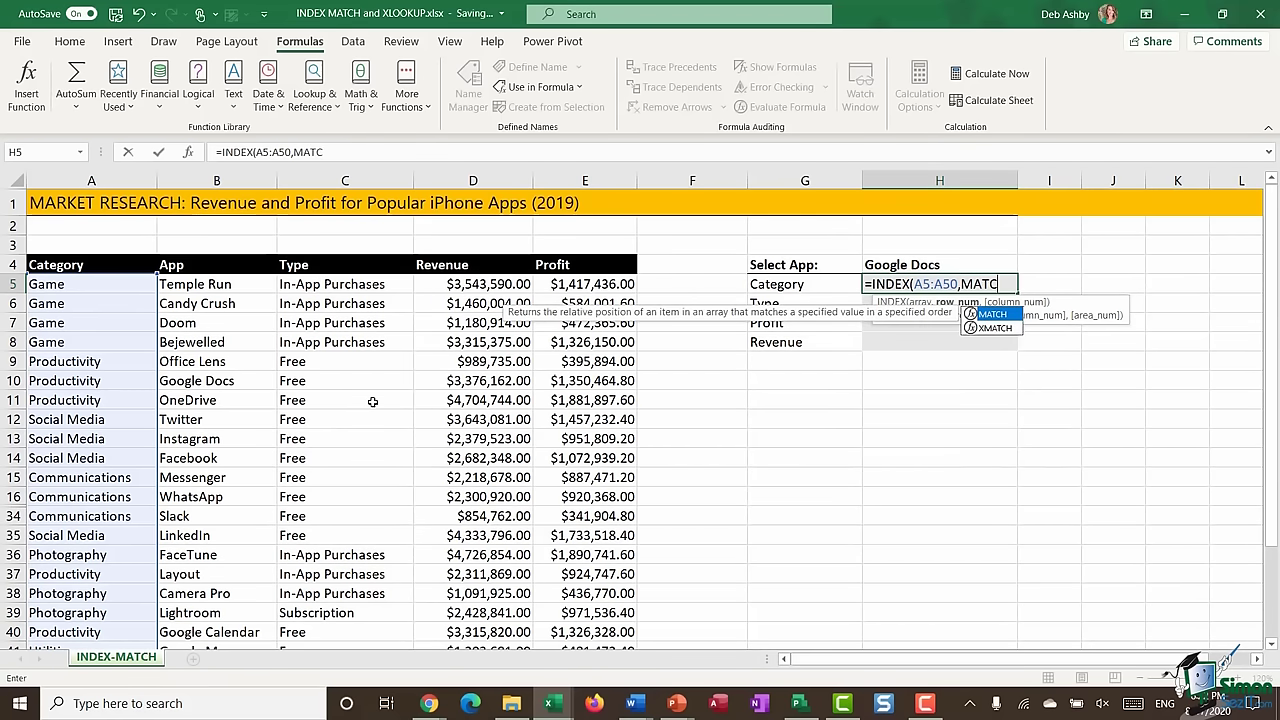
text(H()
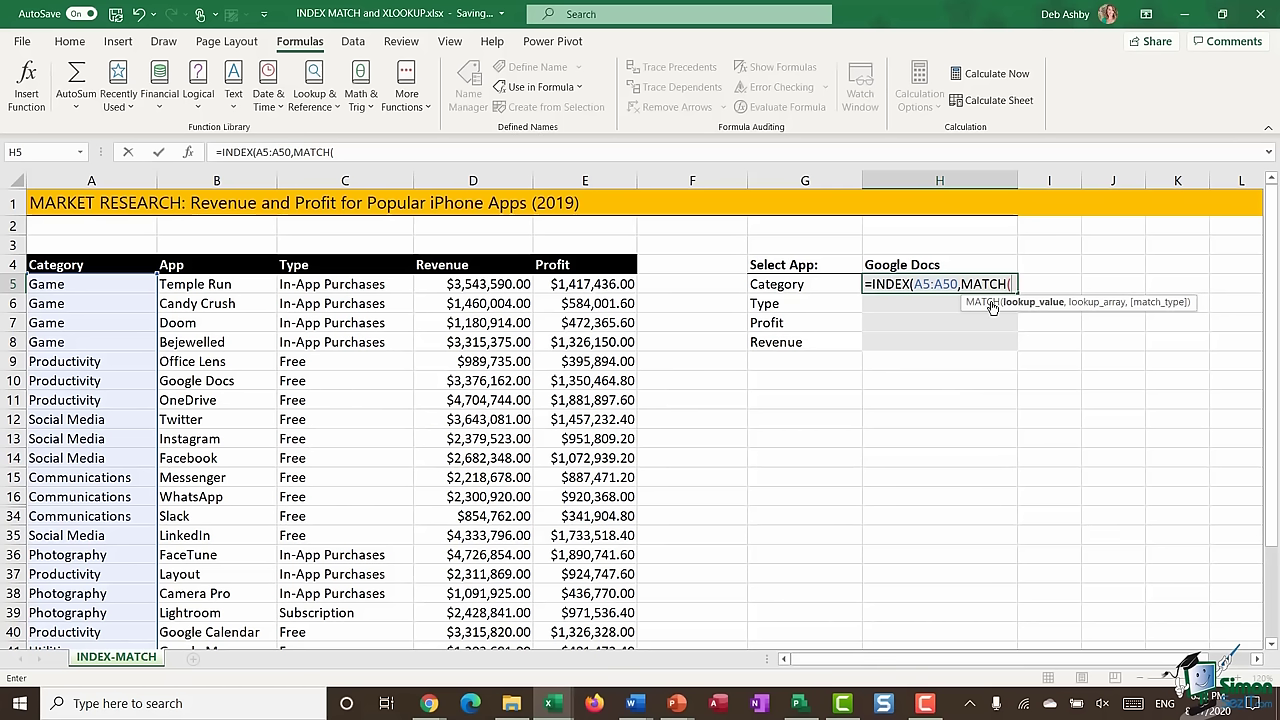
click(958, 263)
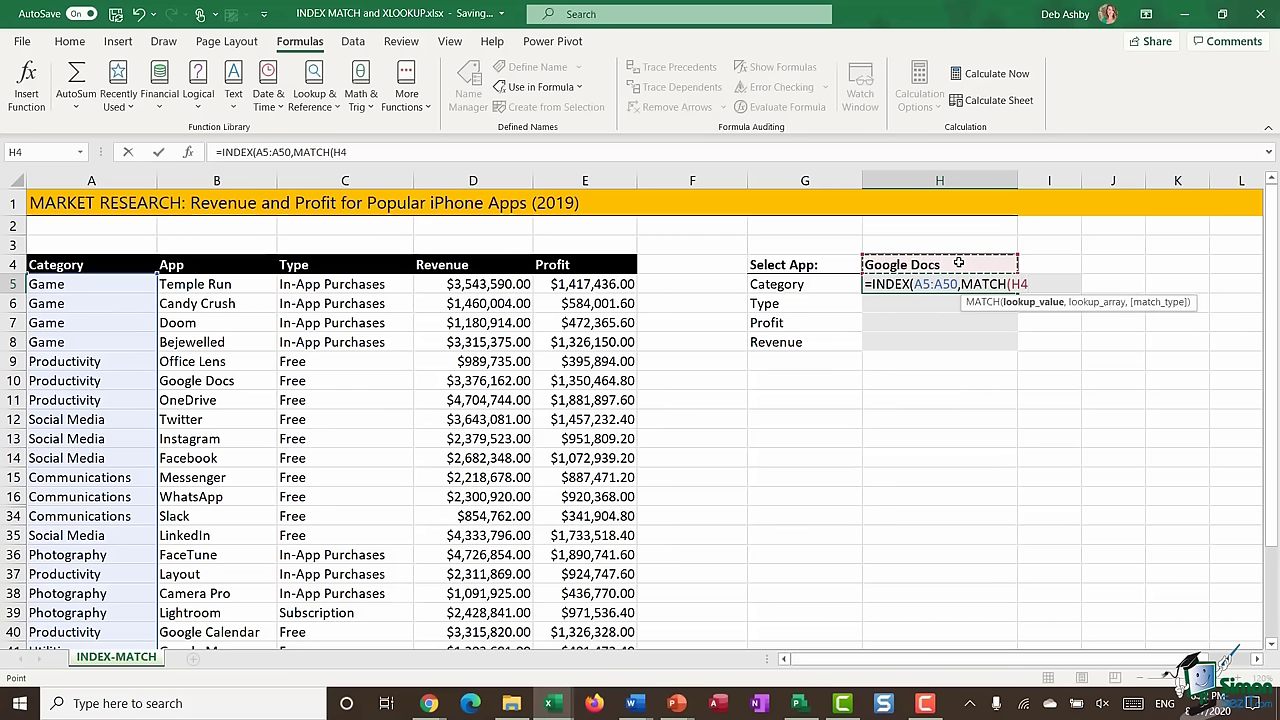
text(,)
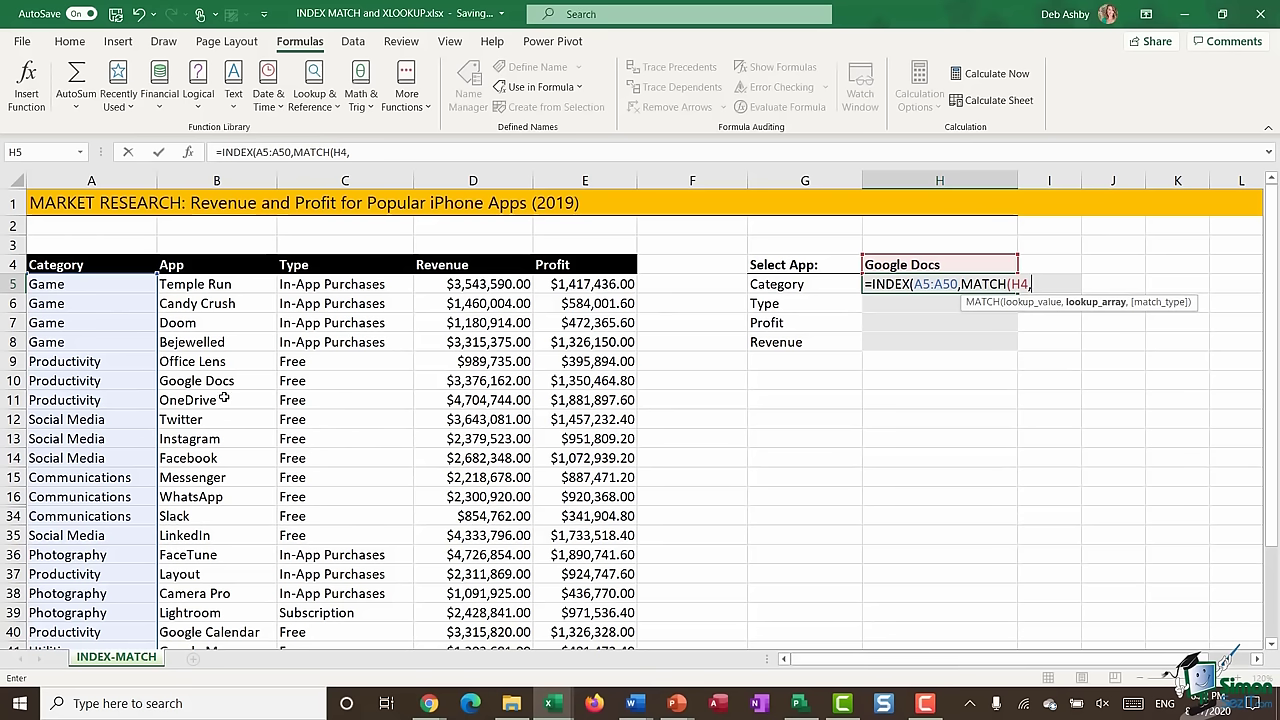
click(230, 284)
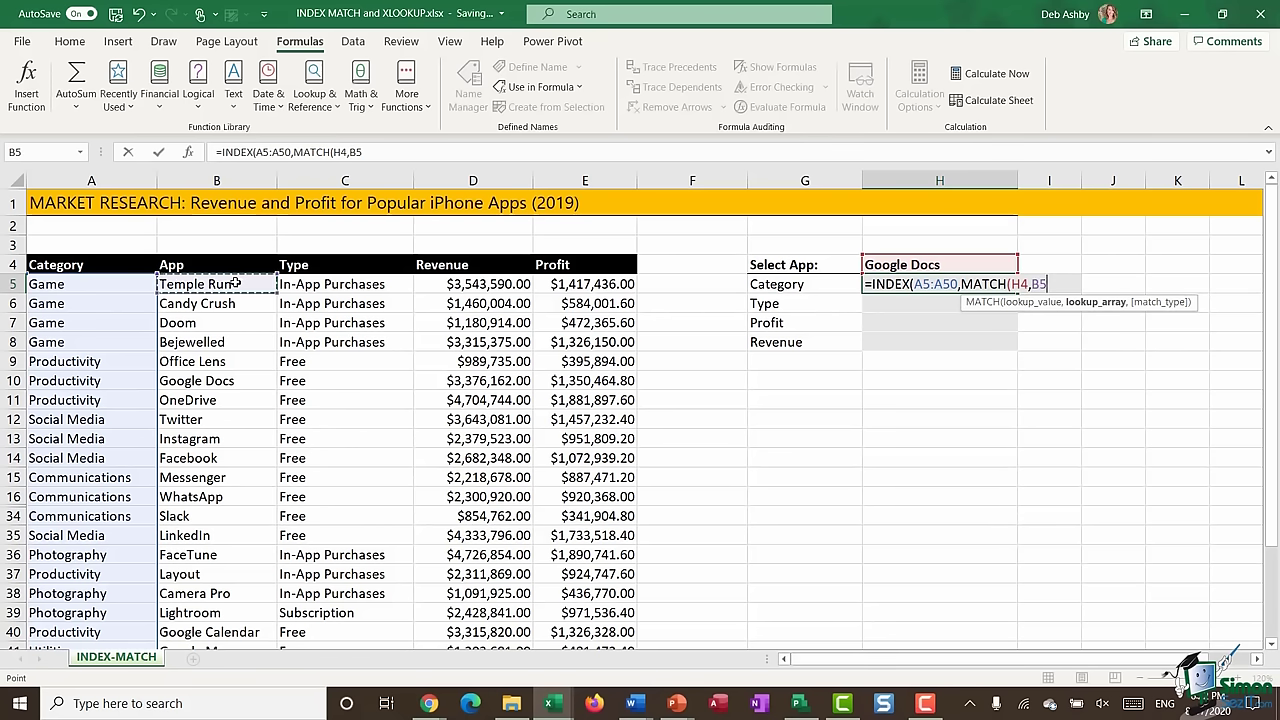
key(ctrl+shift+Down)
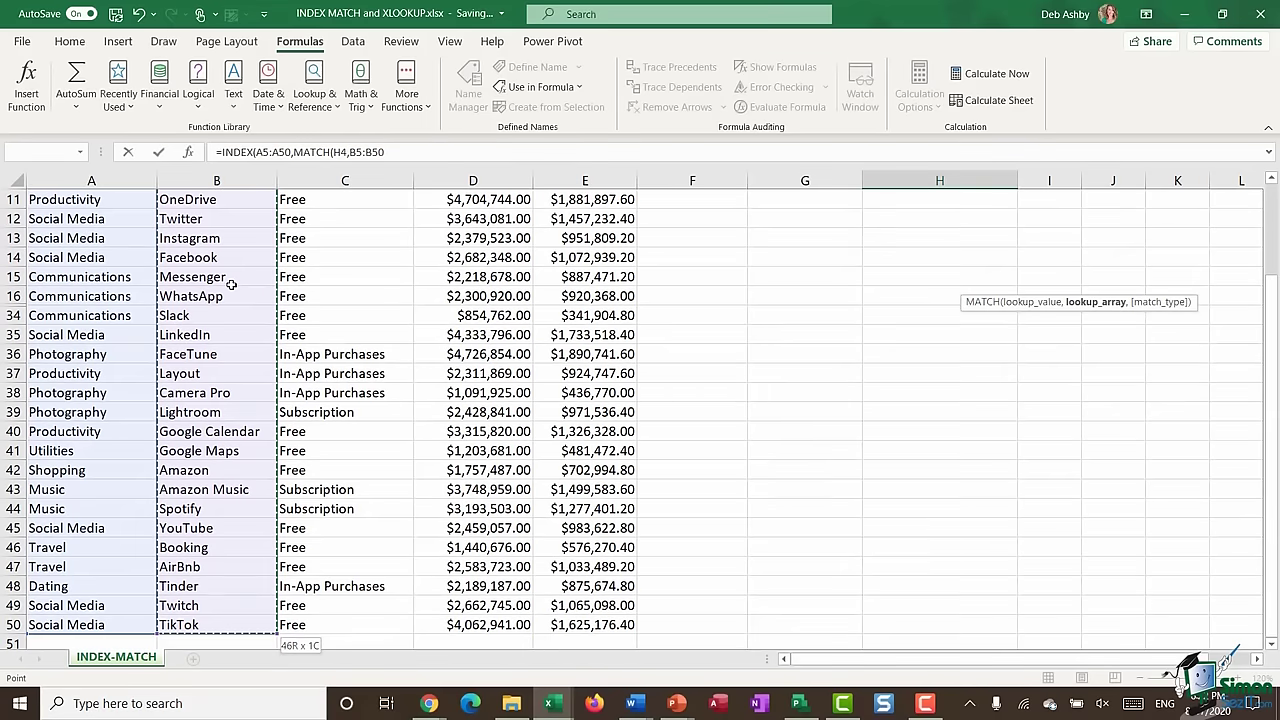
scroll(228, 344, up, 4)
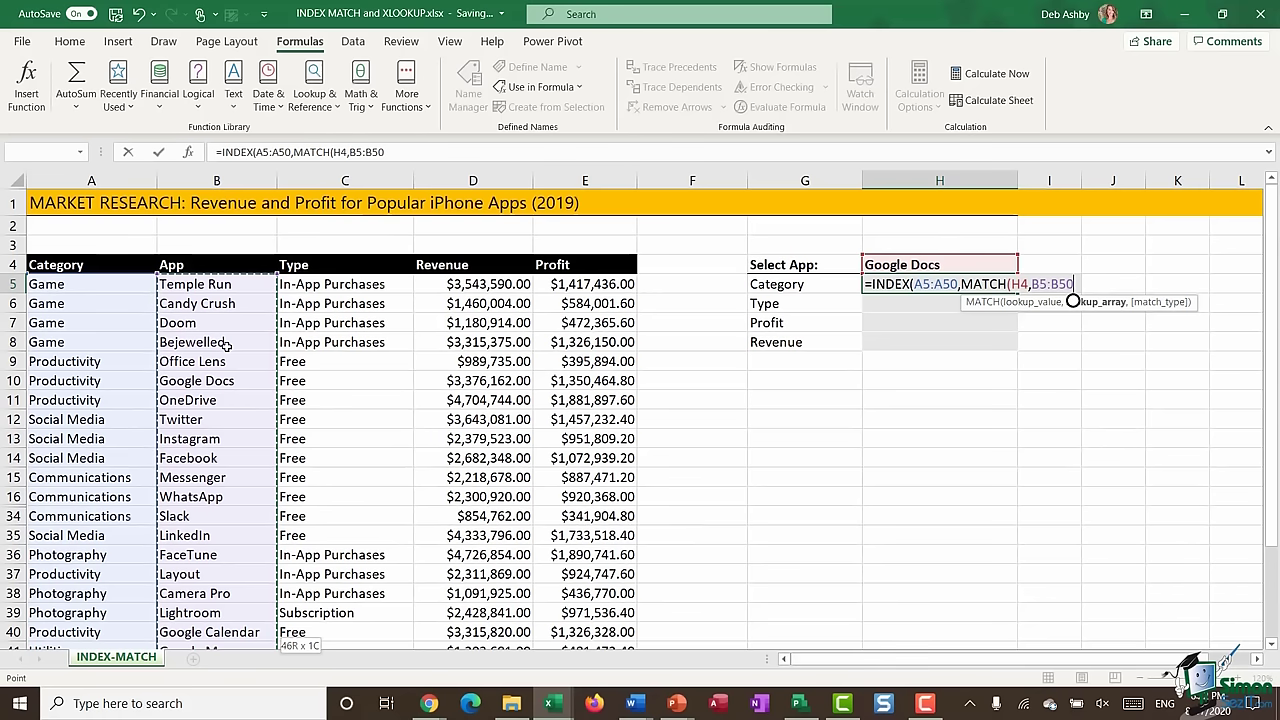
text(,)
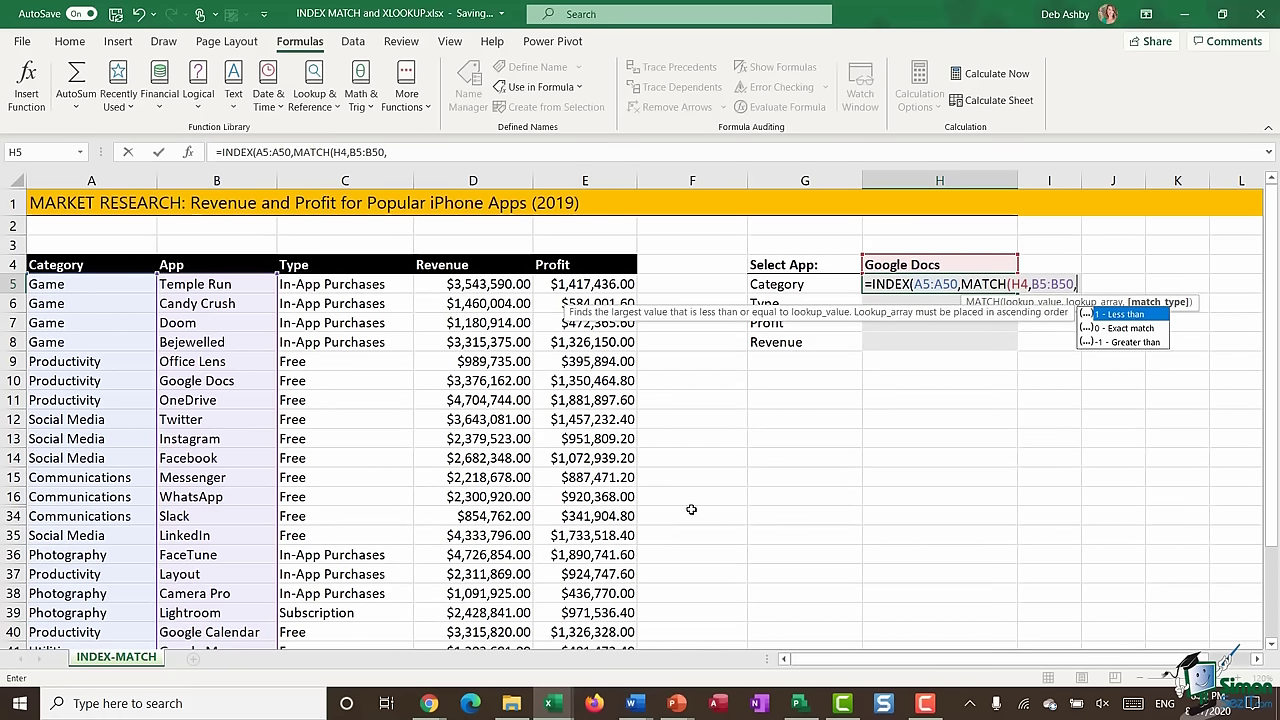
text(0)
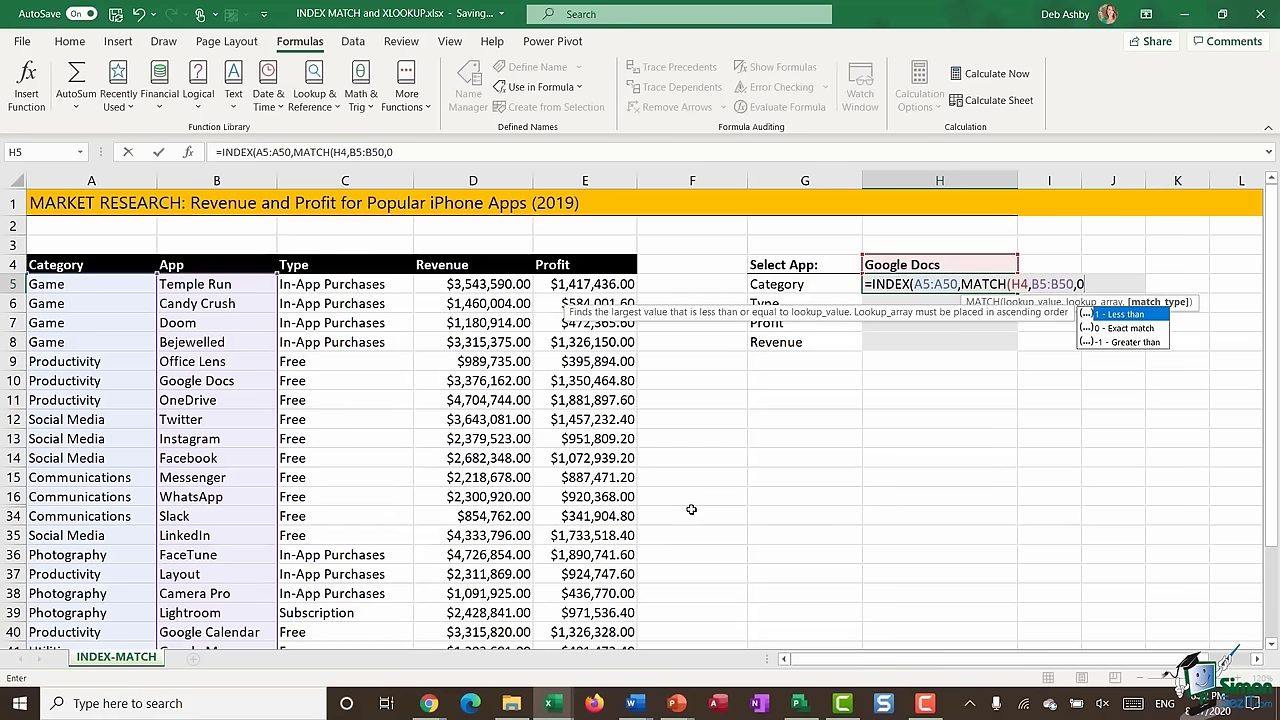
text()))
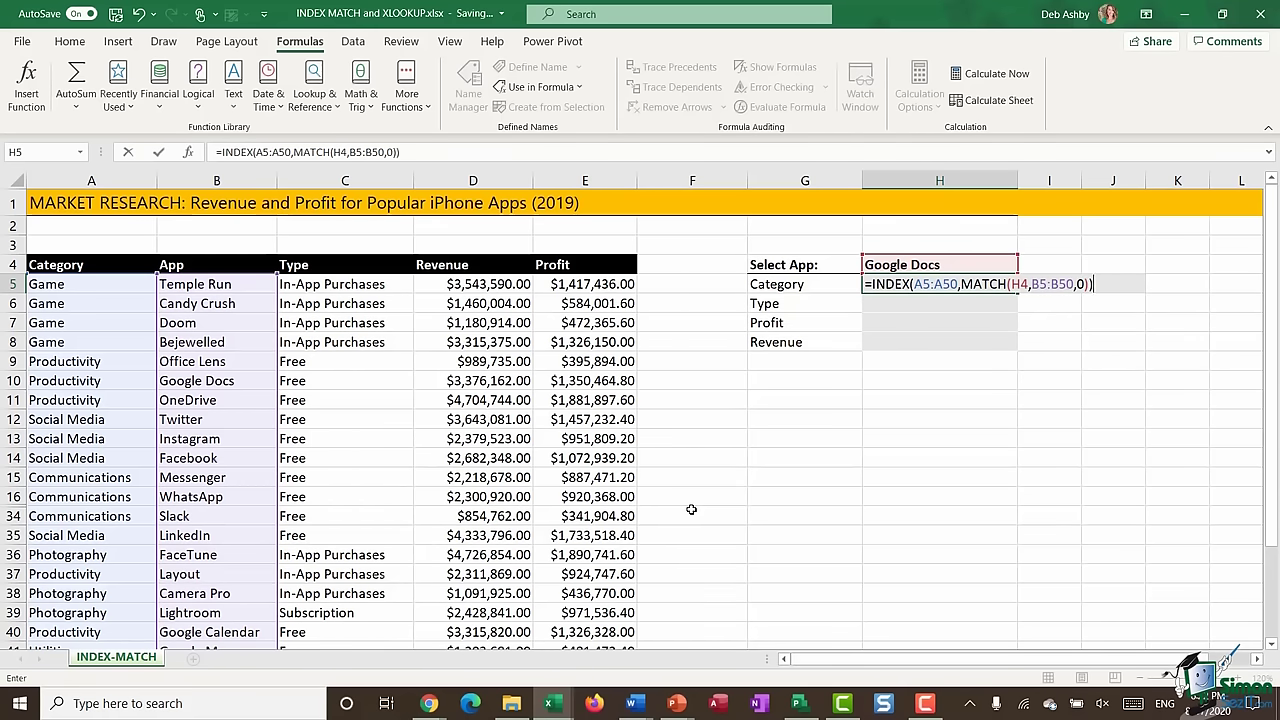
- Commit H5's formula and check it returns Productivity for Google Docs
key(Return)
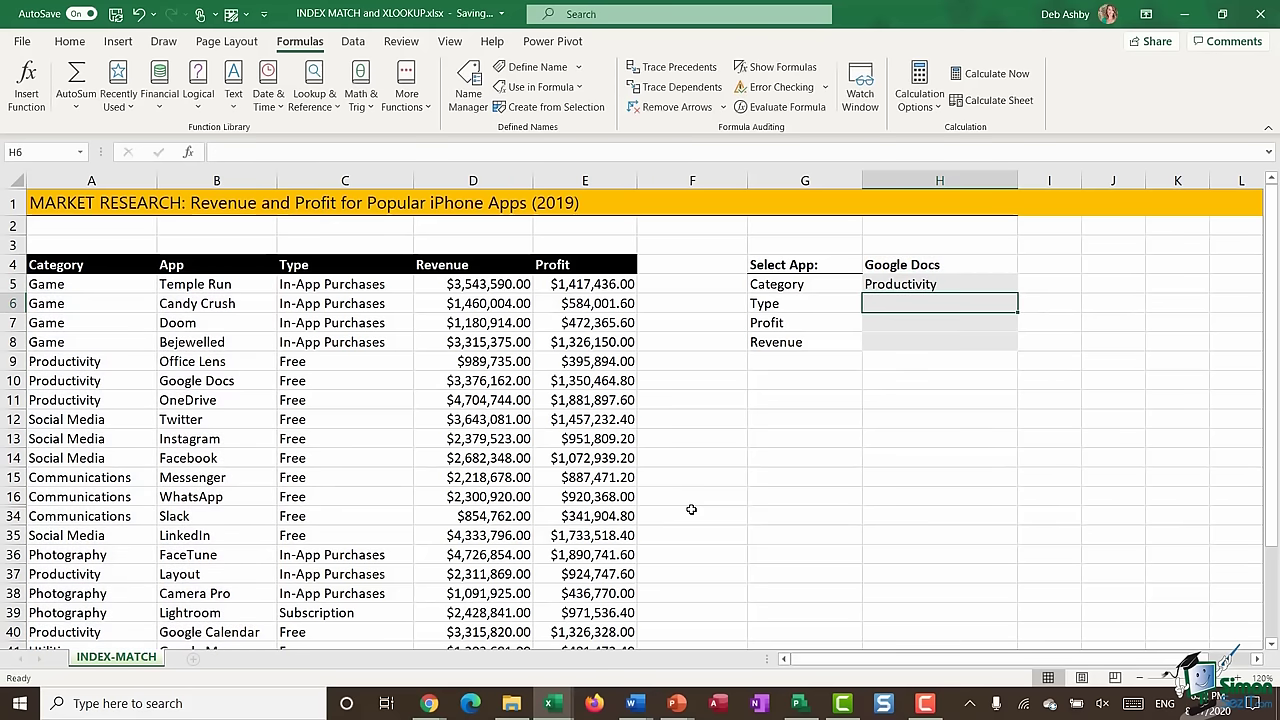
key(Up)
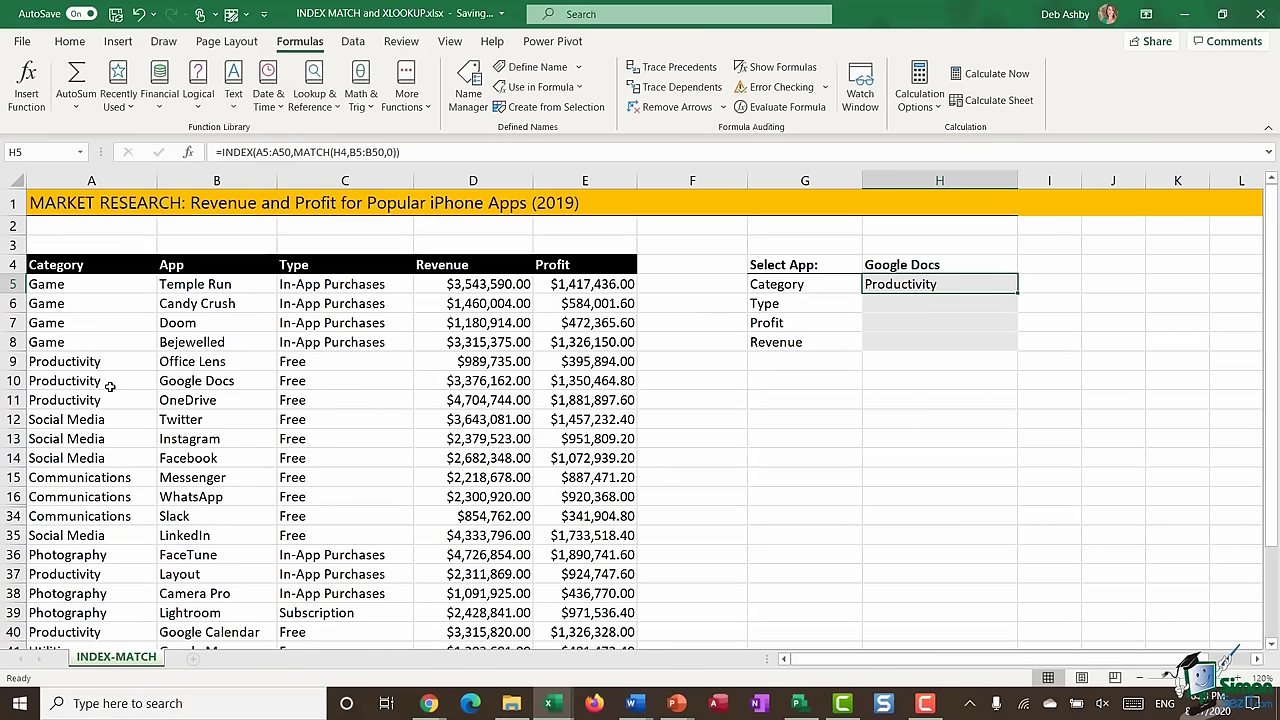
drag(104, 385, 187, 380)
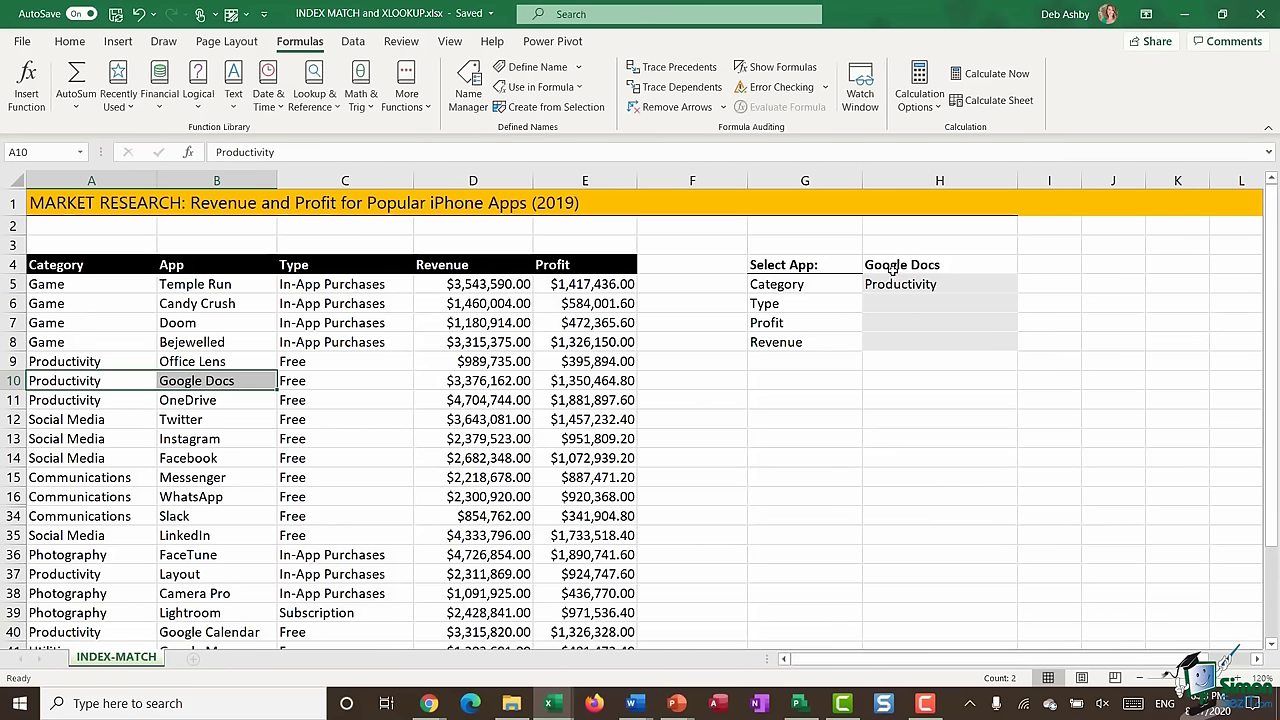
- Enter Doom as the selected app in H4 and verify H5 shows Game
click(962, 266)
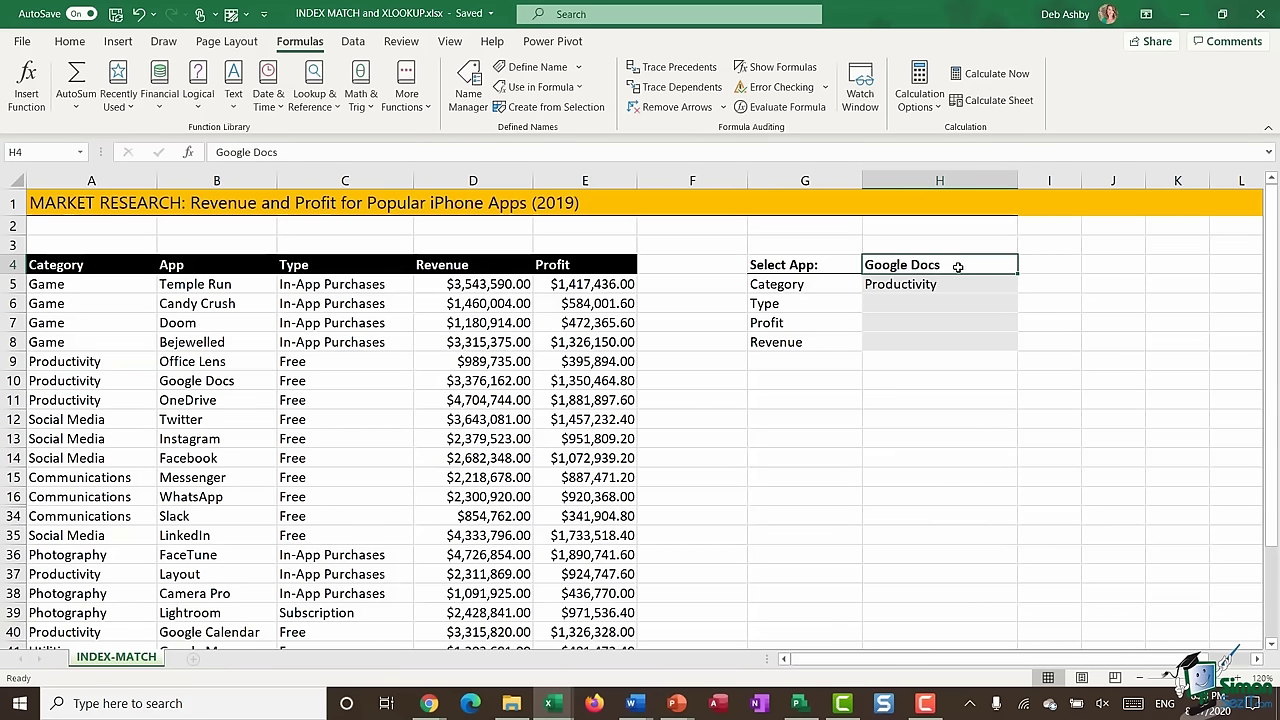
text(Doom)
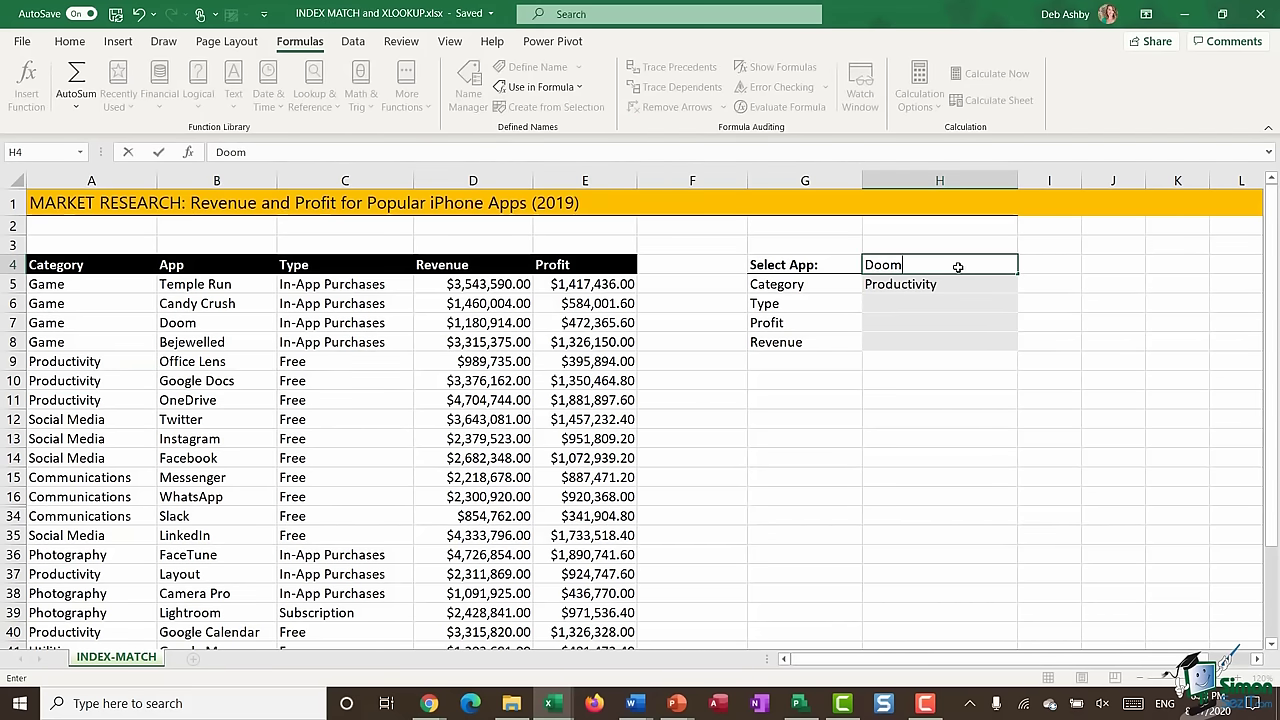
key(Return)
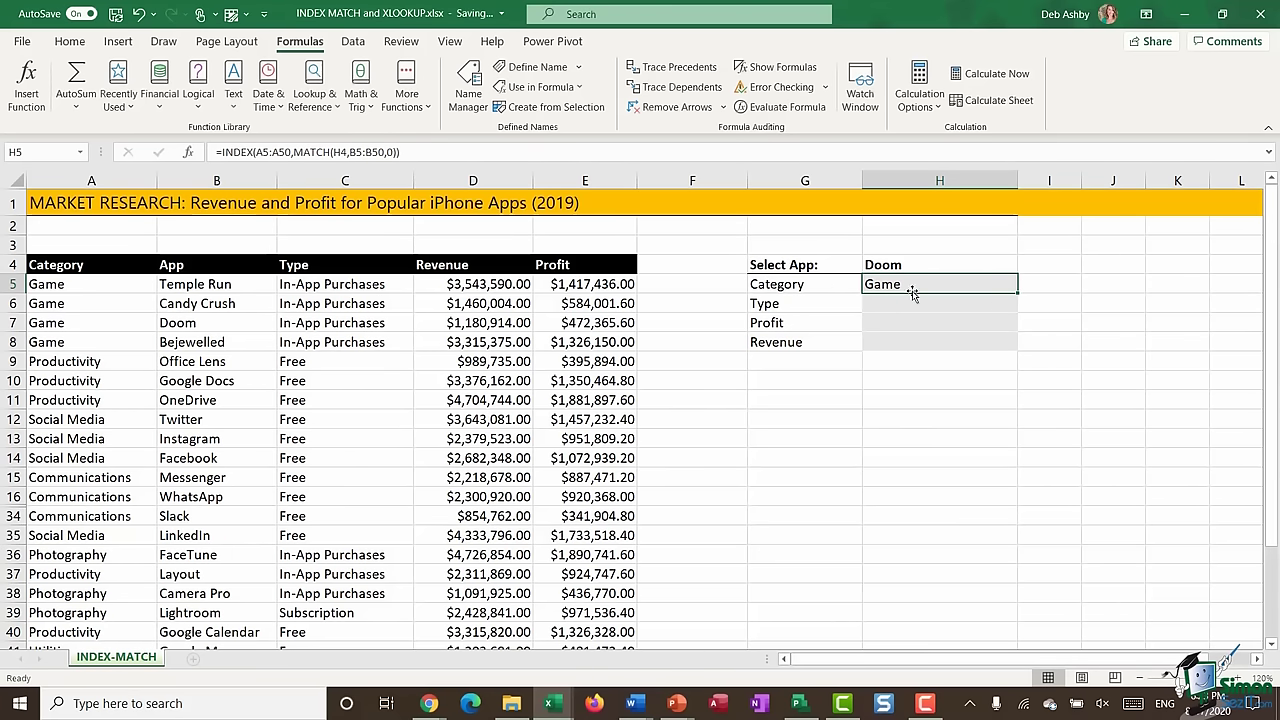
drag(46, 323, 214, 322)
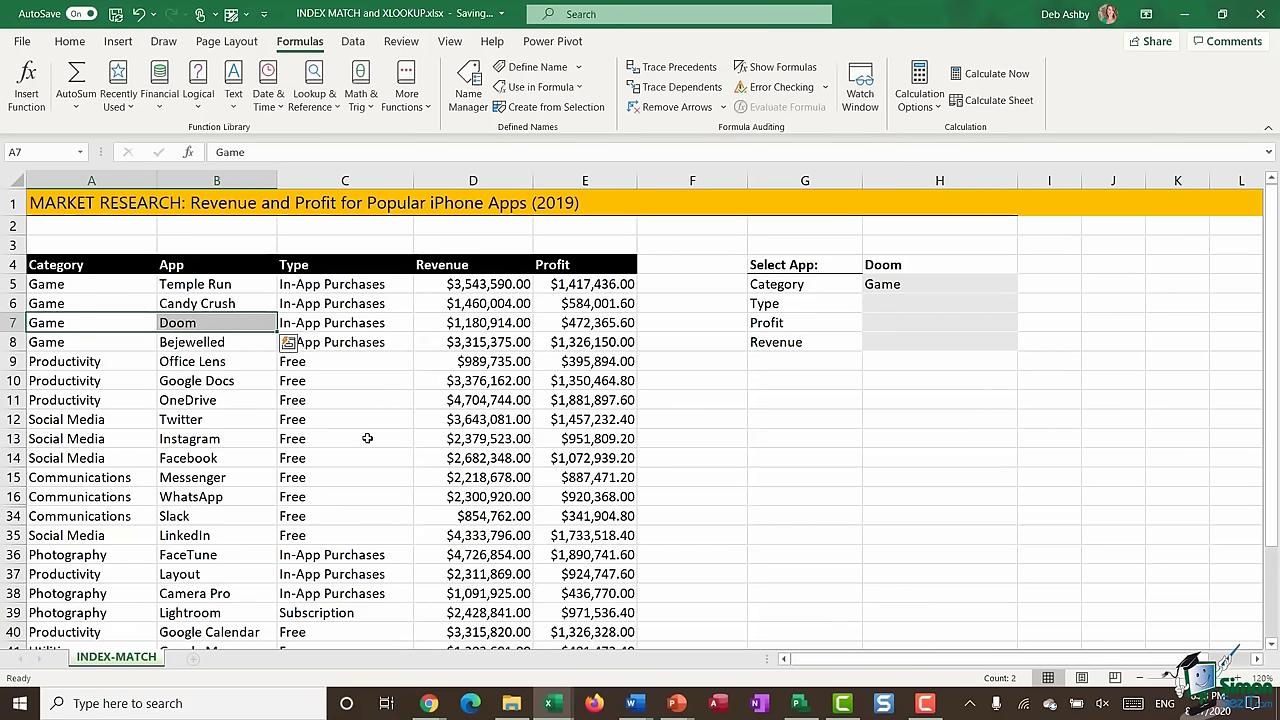
click(939, 438)
- Select the Category column A4:A50 with its header for Create from Selection
click(932, 303)
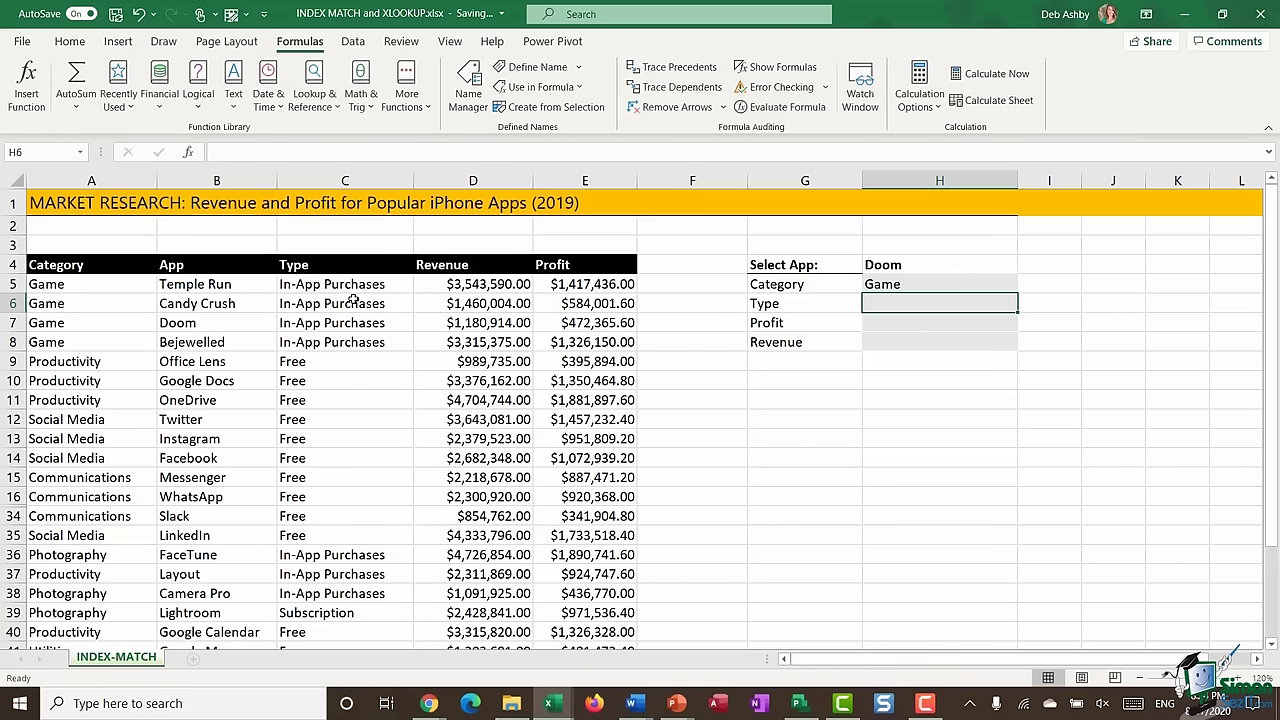
click(97, 271)
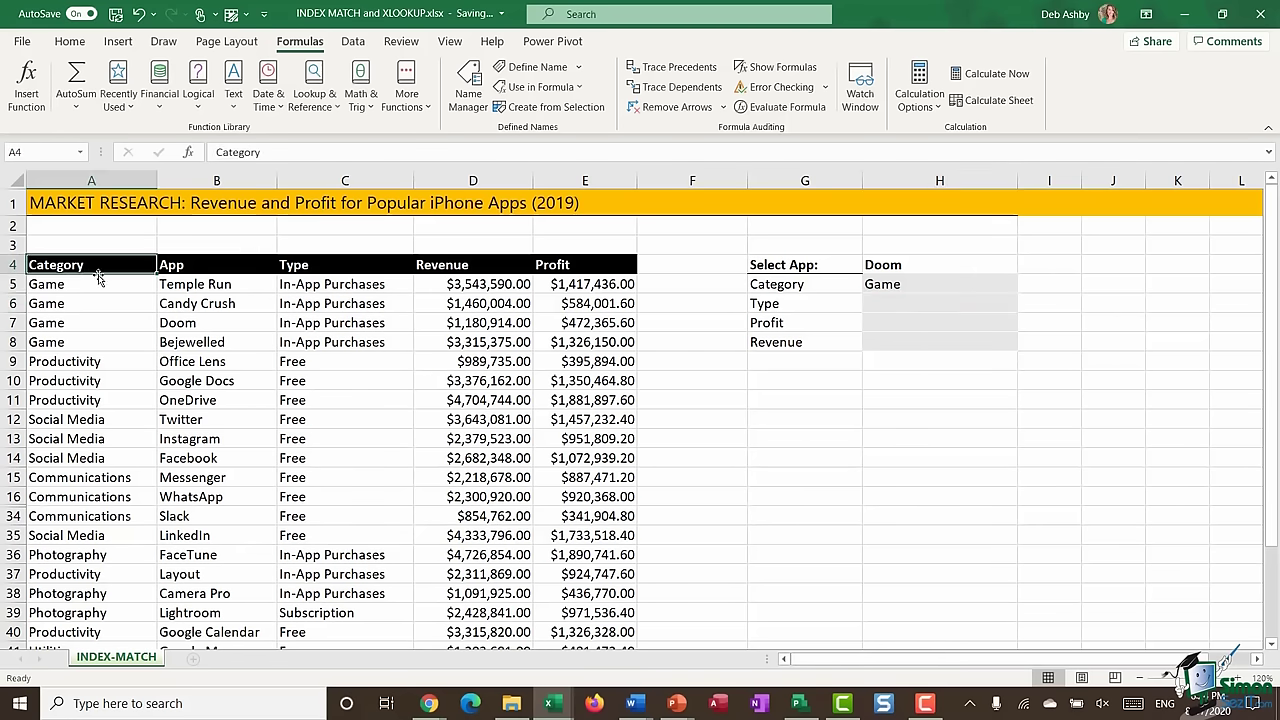
key(ctrl+shift+Down)
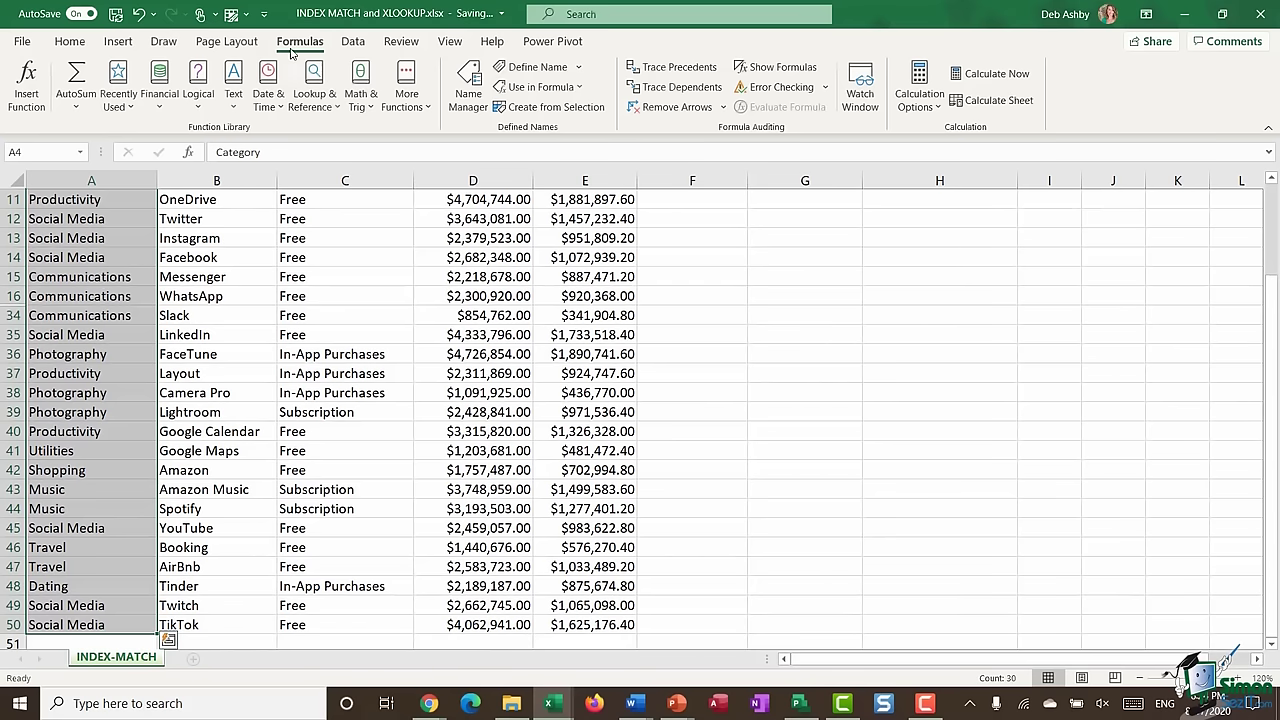
click(548, 112)
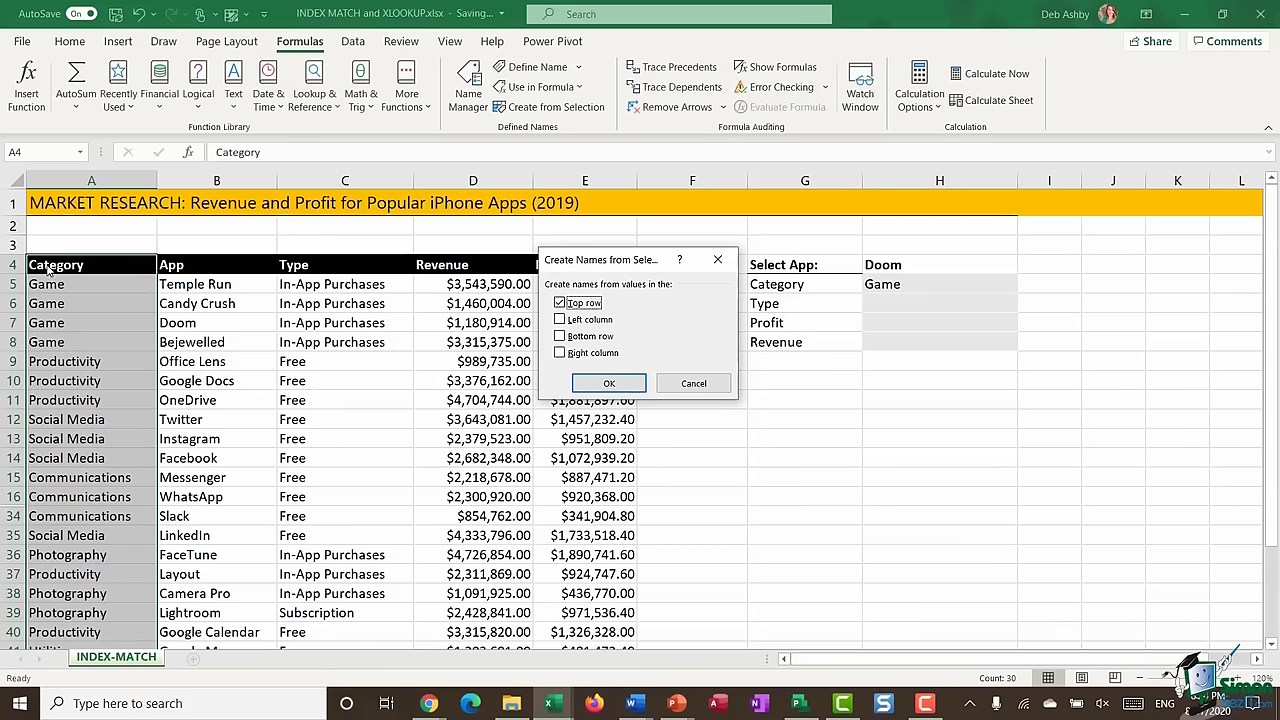
- Create the Category name from the top row and verify it in the Name Box
click(622, 386)
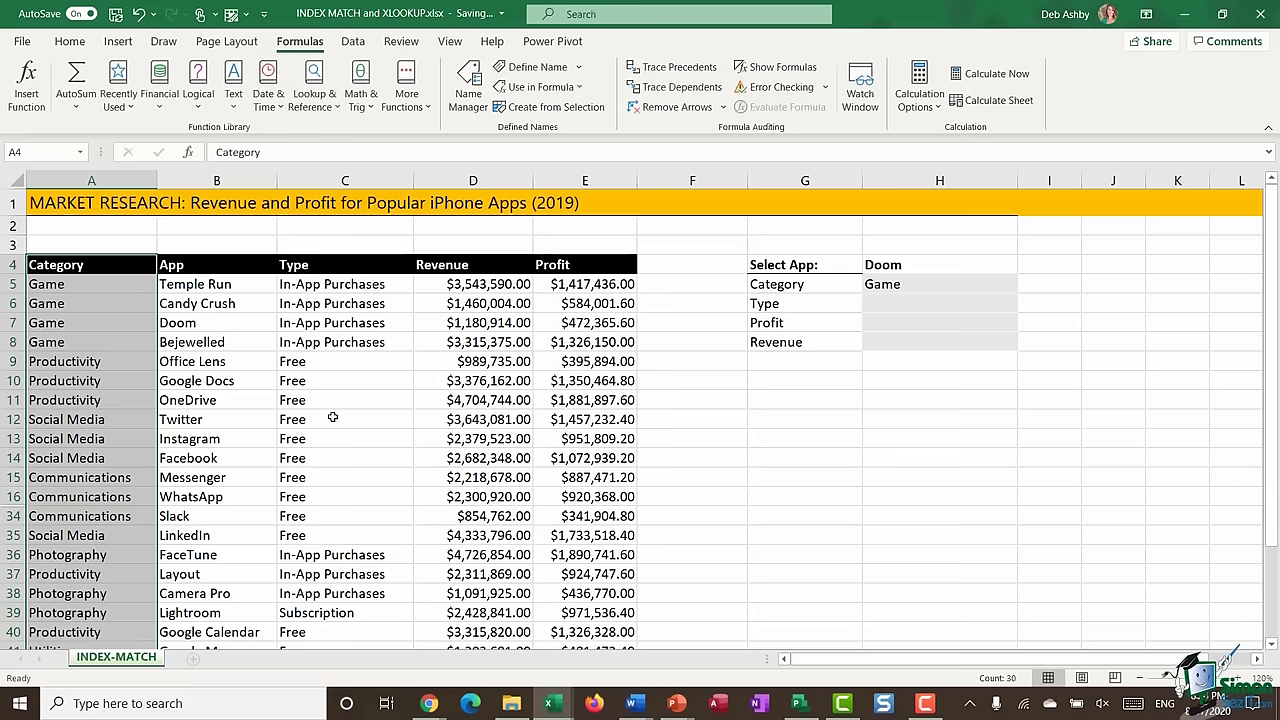
click(79, 151)
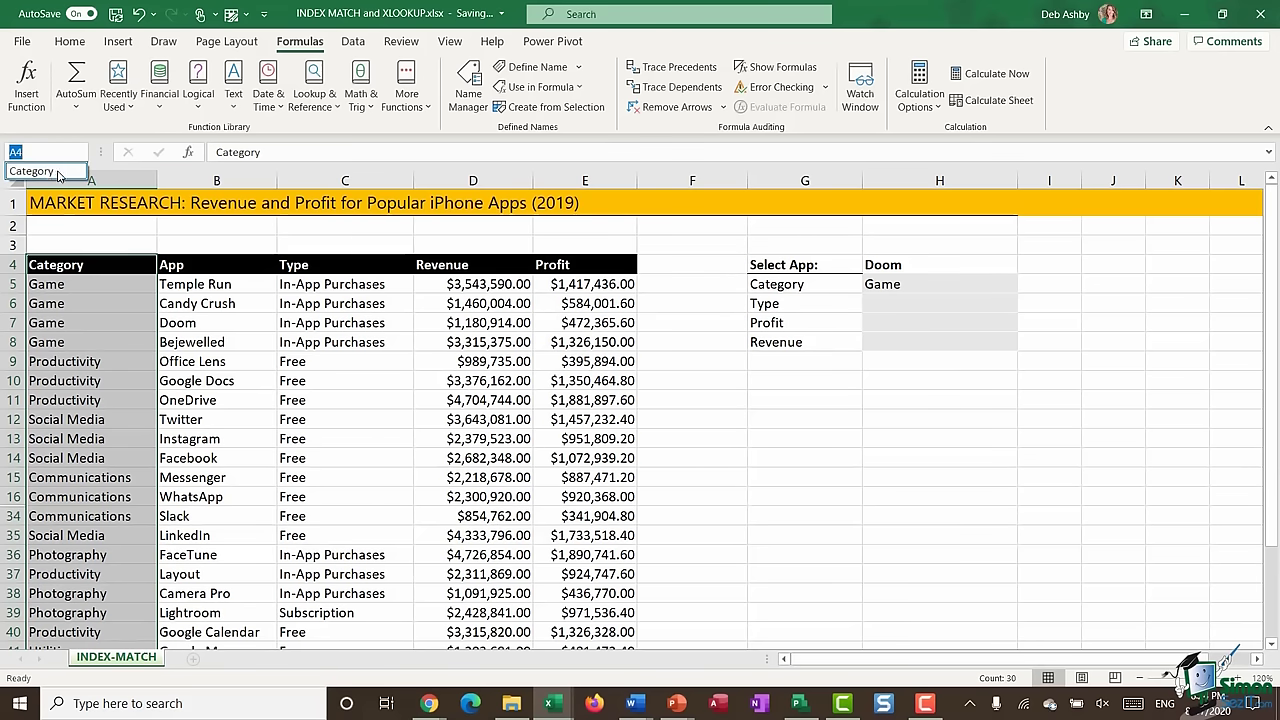
key(Escape)
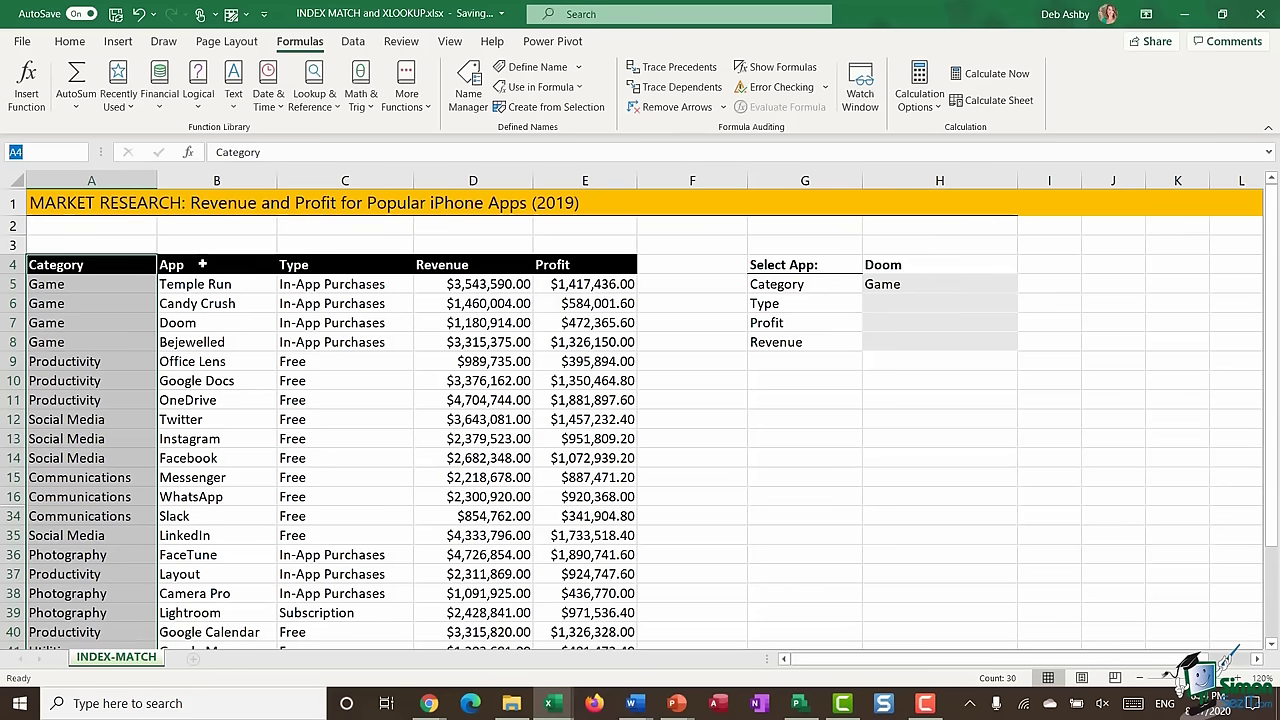
- Name B4:B50 'App' from its header row and confirm it in the names list
click(210, 265)
key(ctrl+shift+Down)
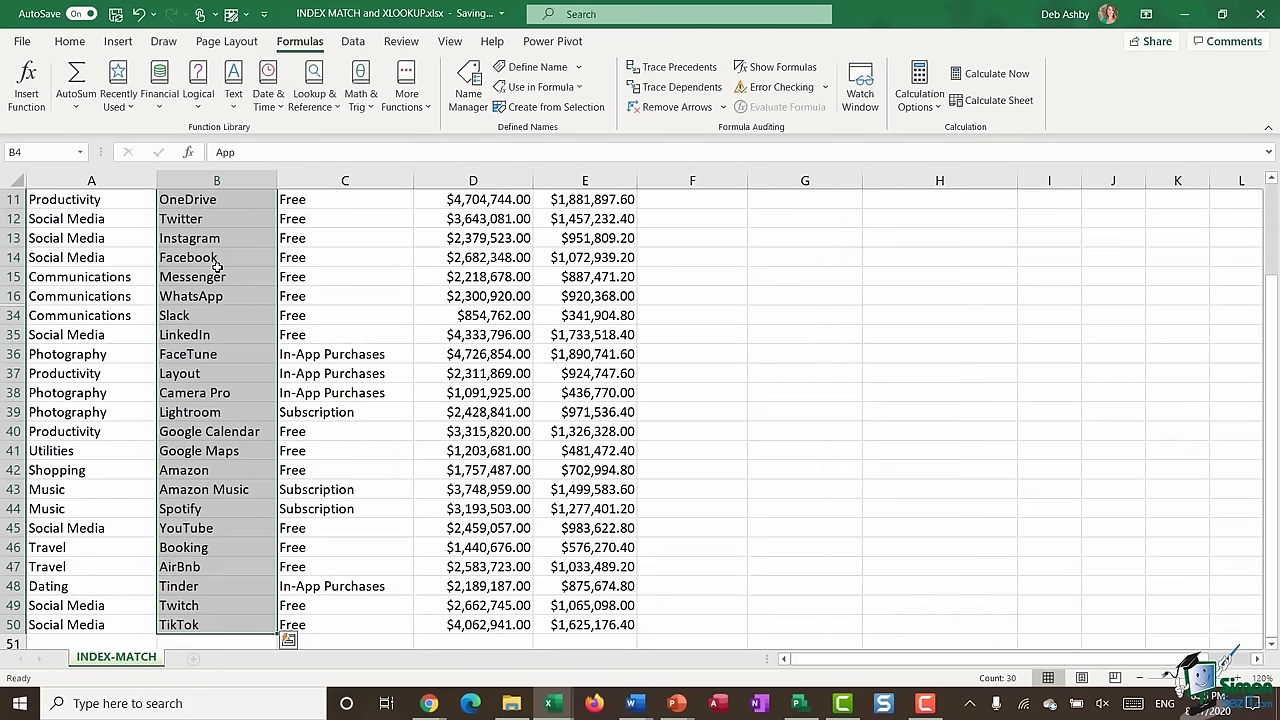
scroll(216, 265, up, 4)
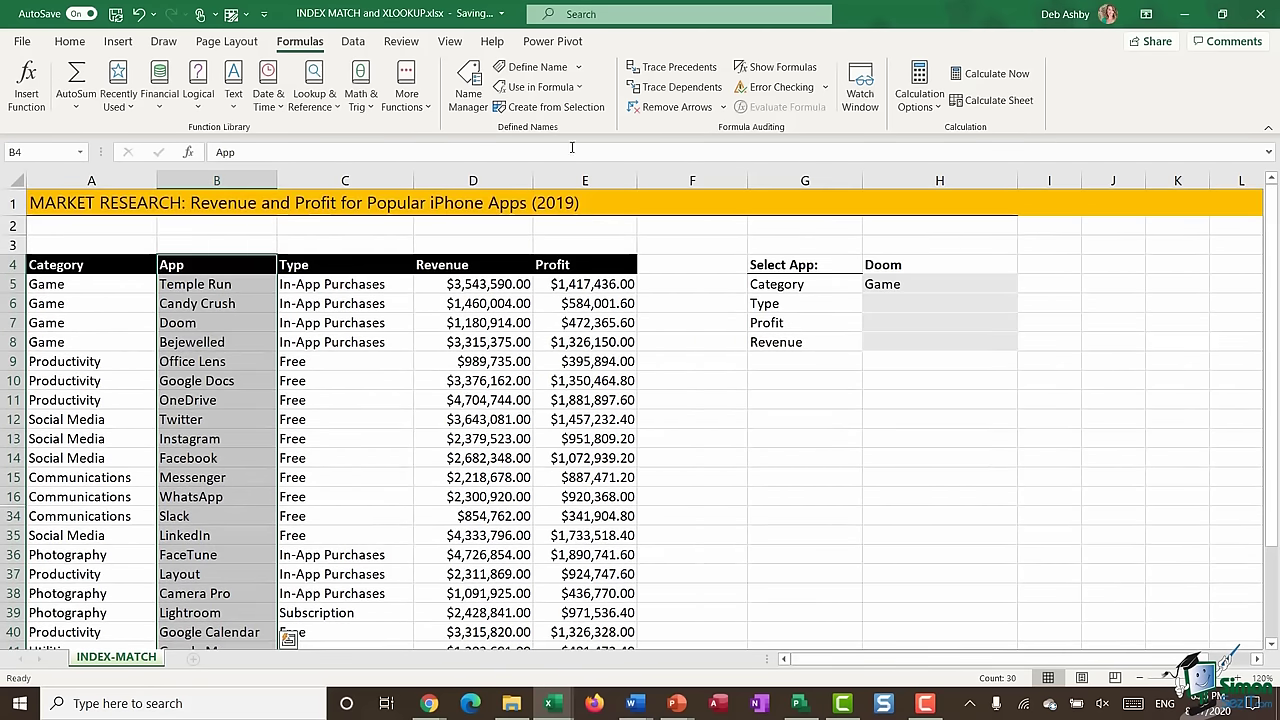
click(557, 108)
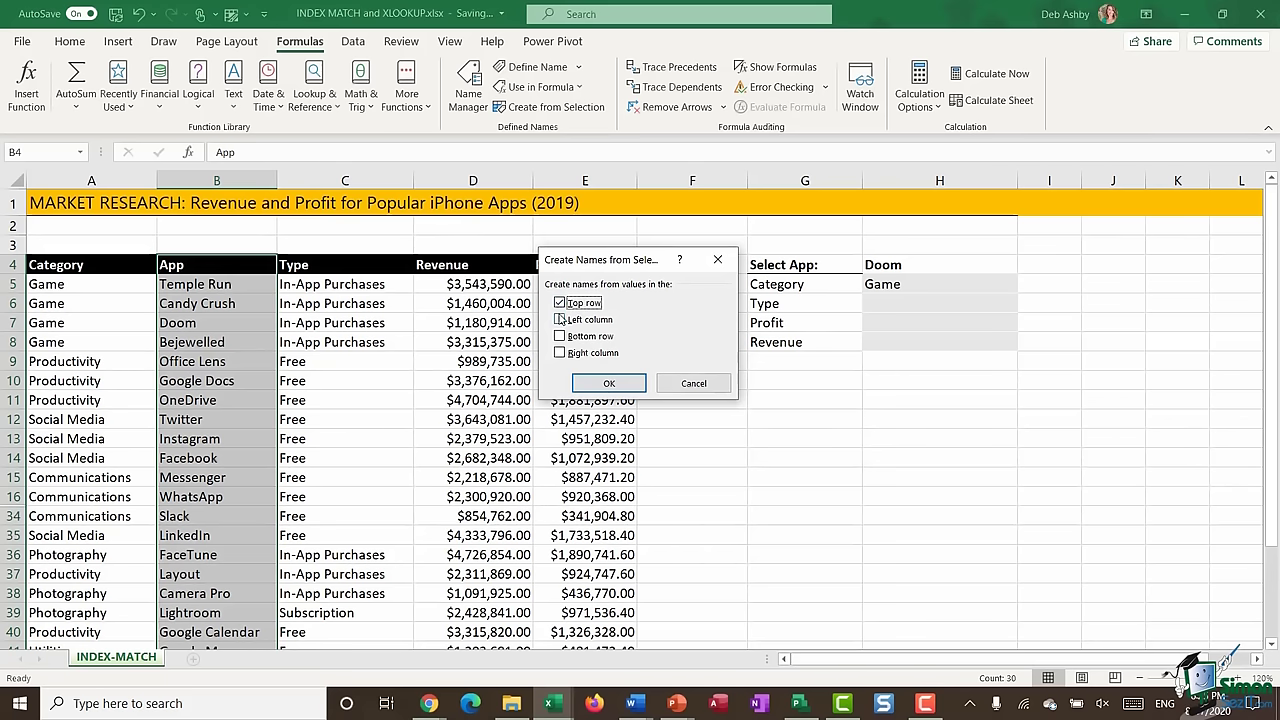
click(603, 386)
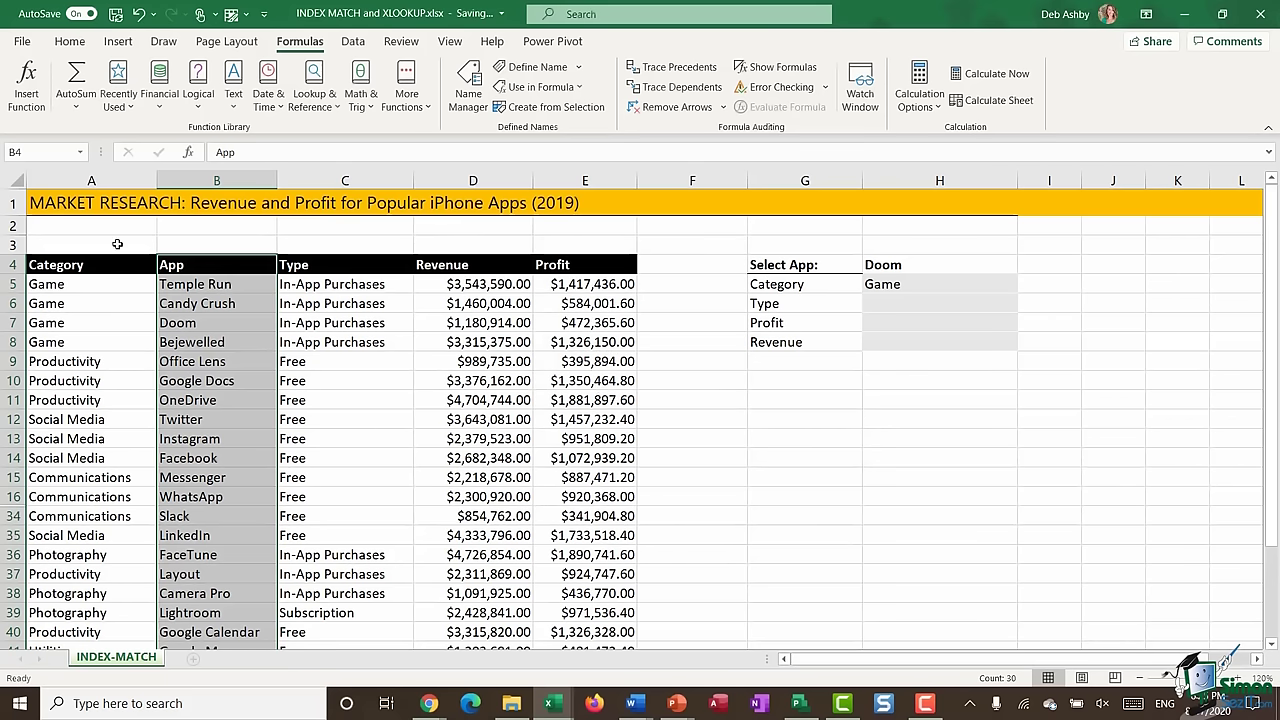
click(80, 152)
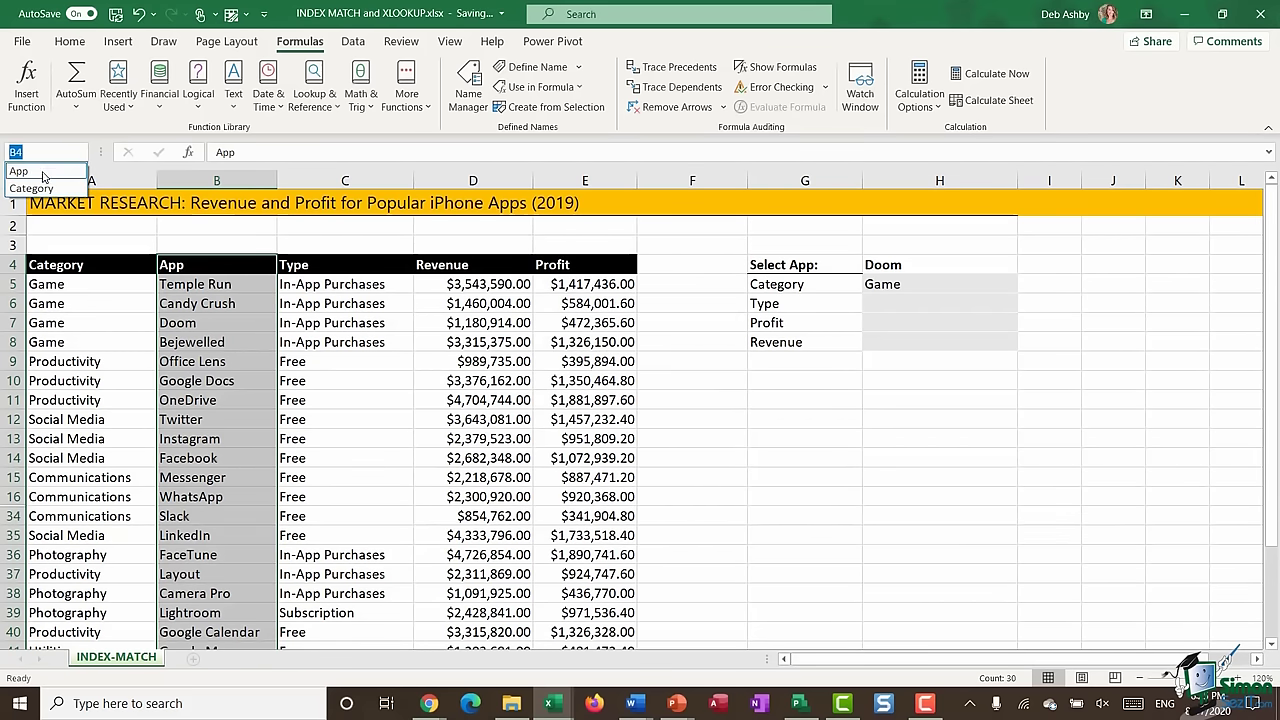
click(340, 265)
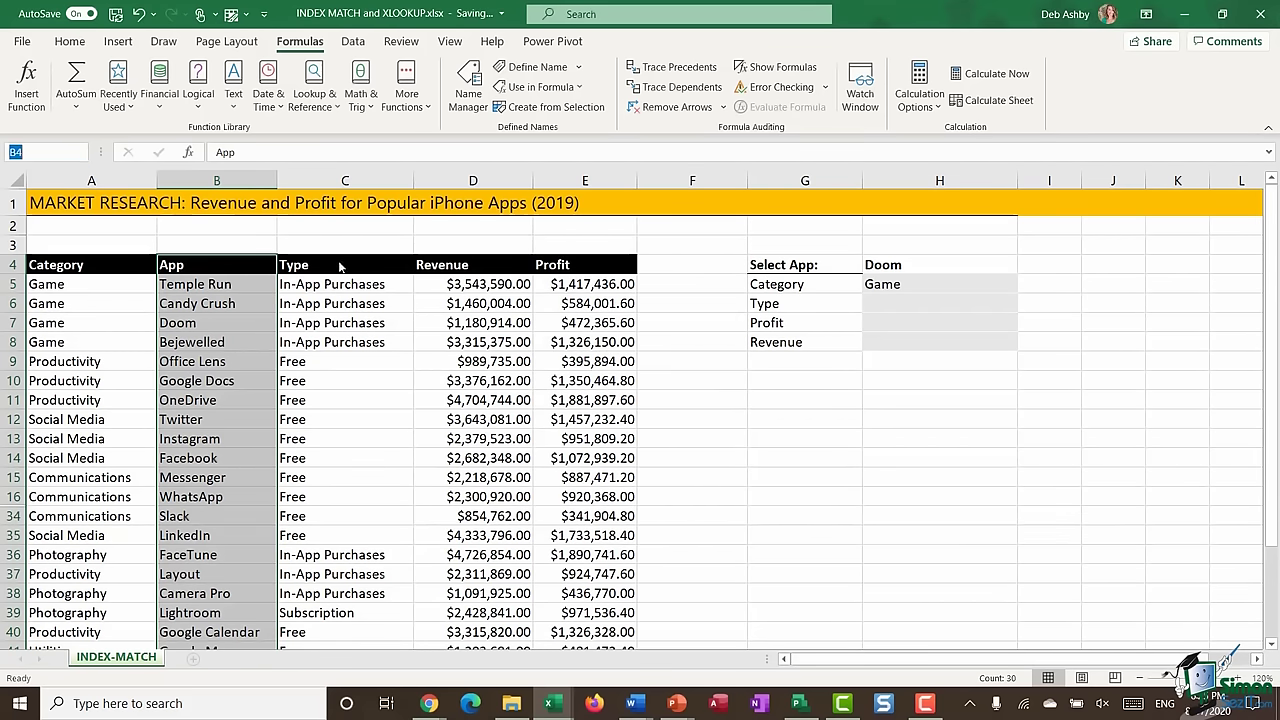
- Name C4:C50 'Type' from its header and confirm all three names exist
click(333, 264)
key(ctrl+shift+Down)
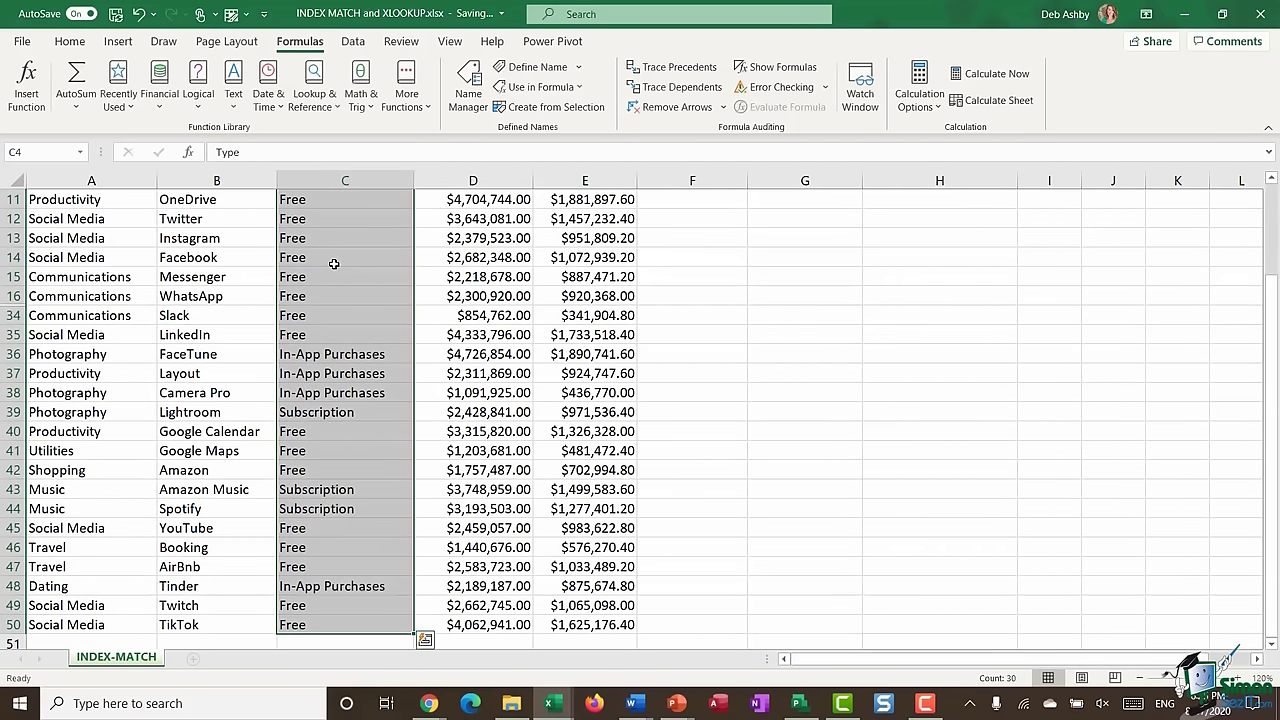
click(560, 112)
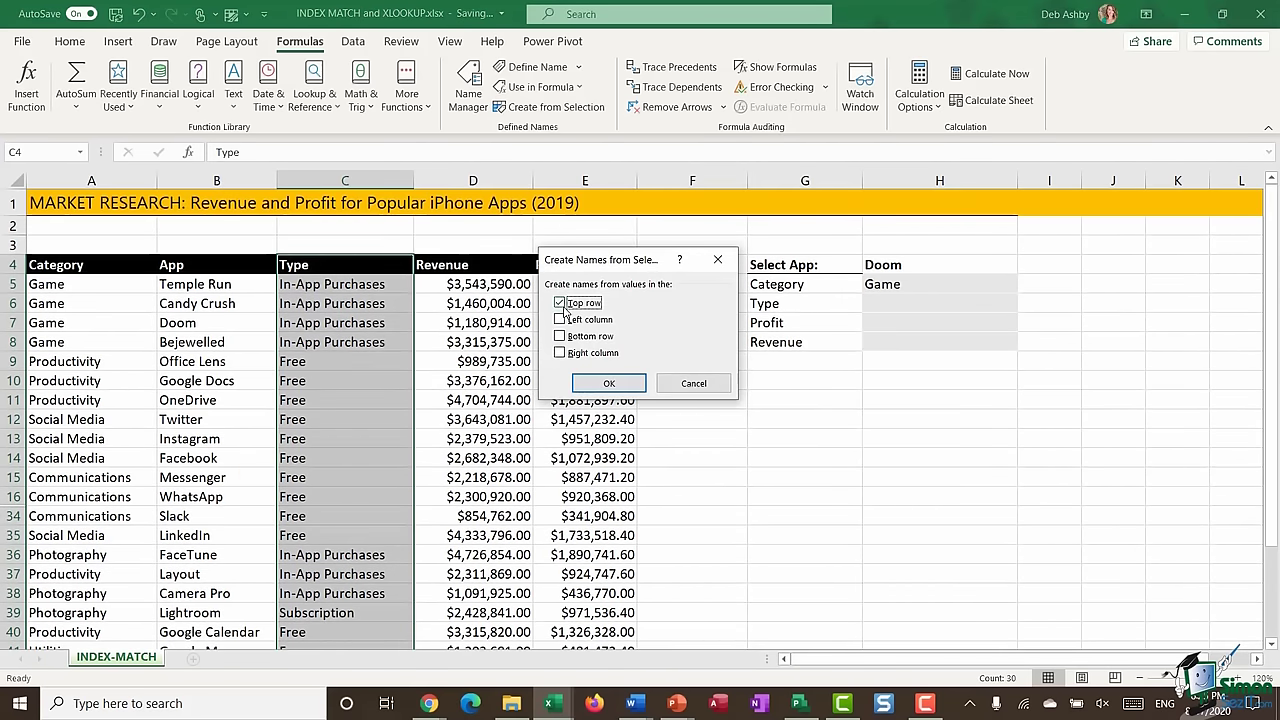
click(609, 383)
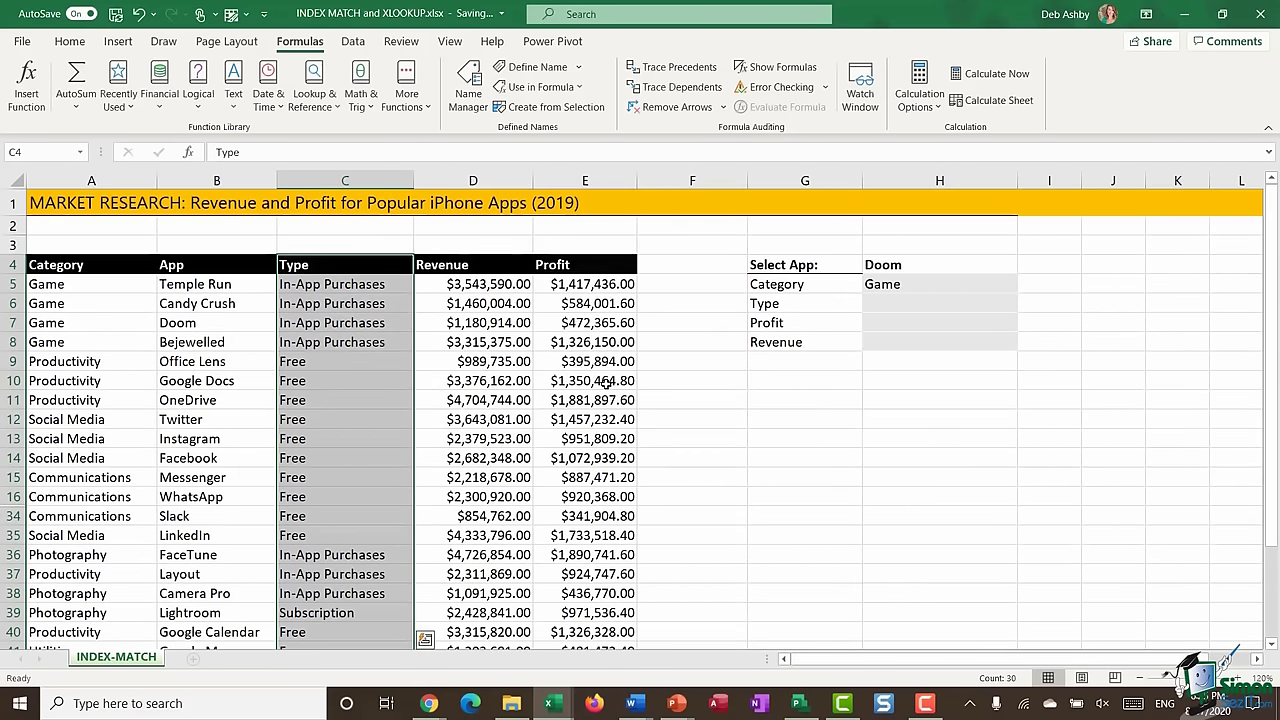
click(80, 152)
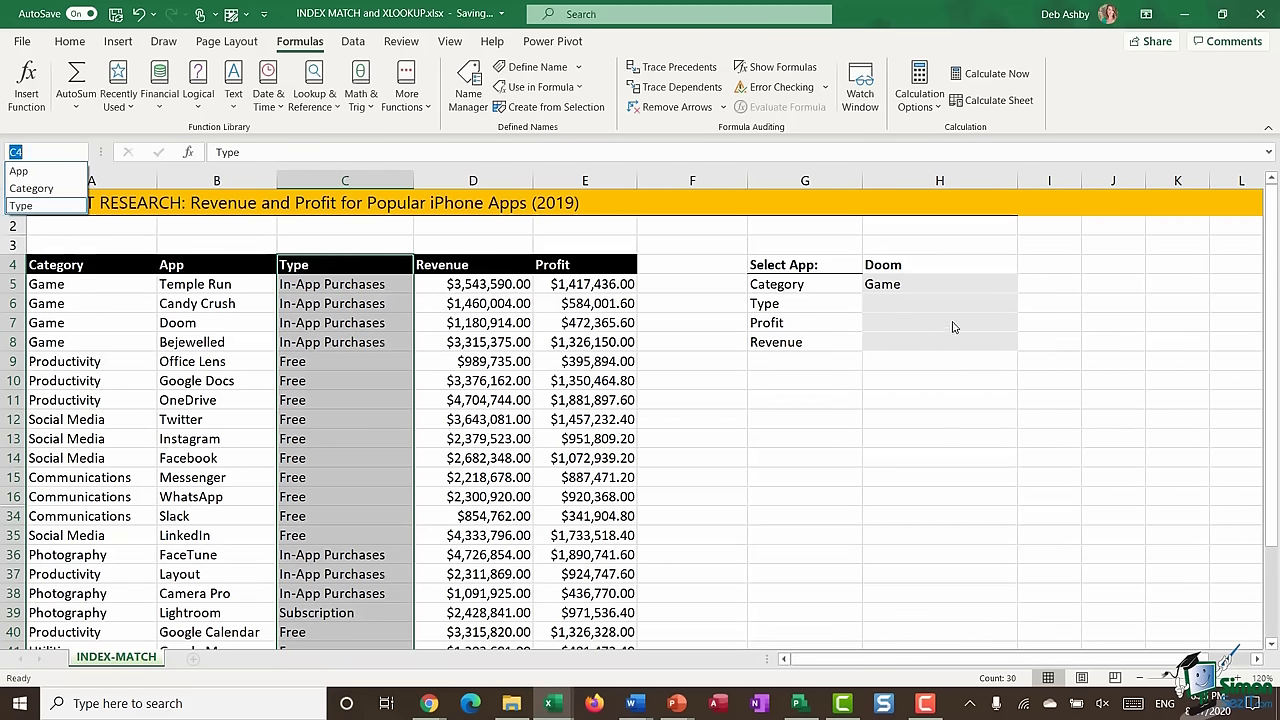
click(896, 307)
click(900, 312)
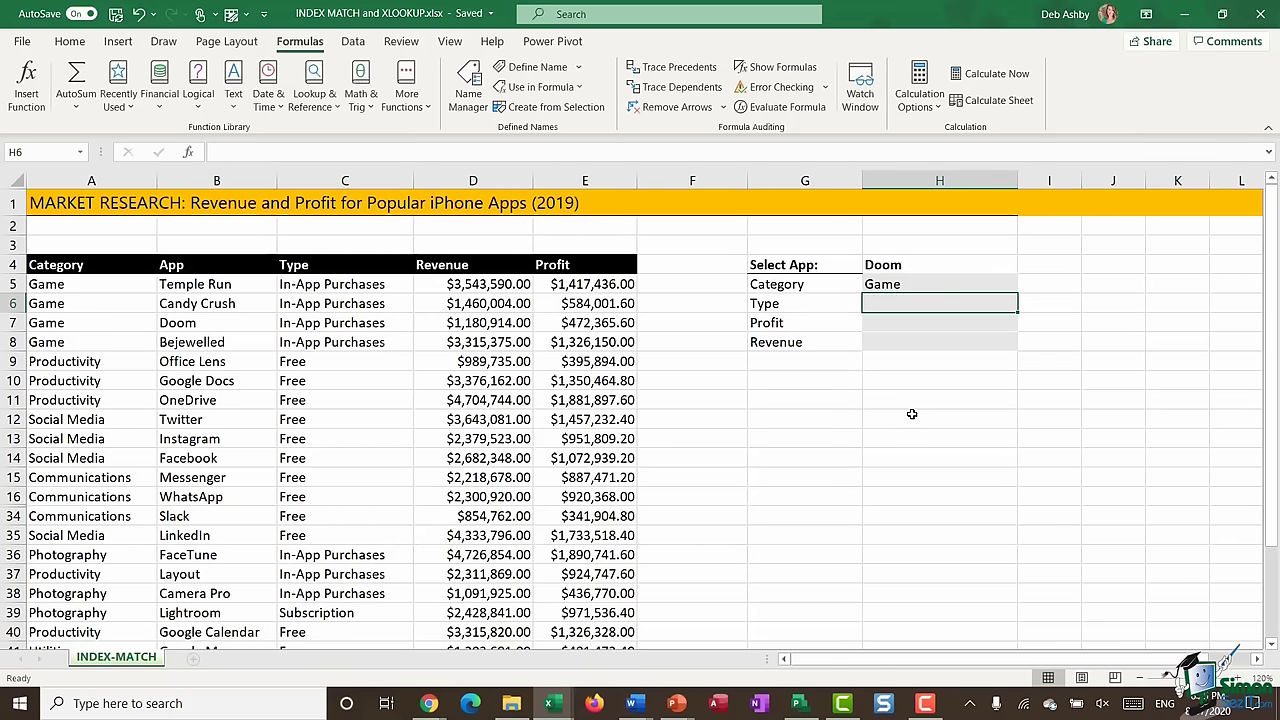
- Start H6 as =INDEX(Type, inserting the Type named range via F3
text(=INDEX)
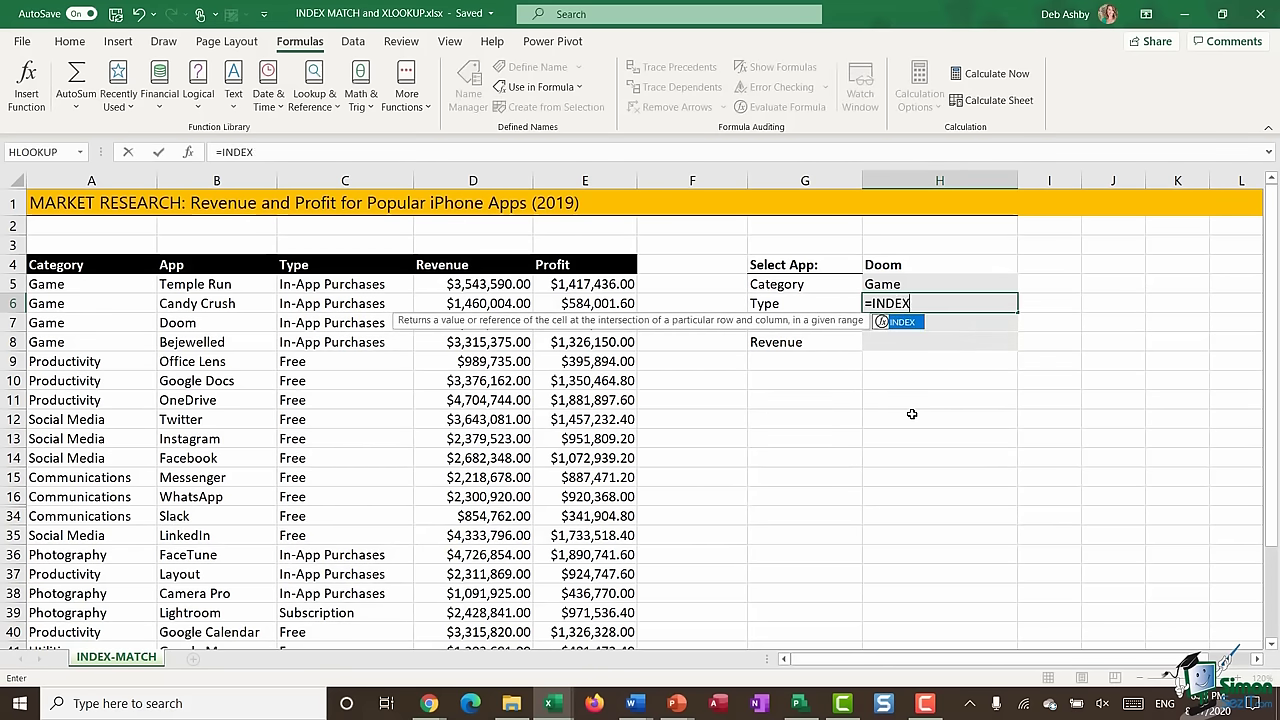
text(()
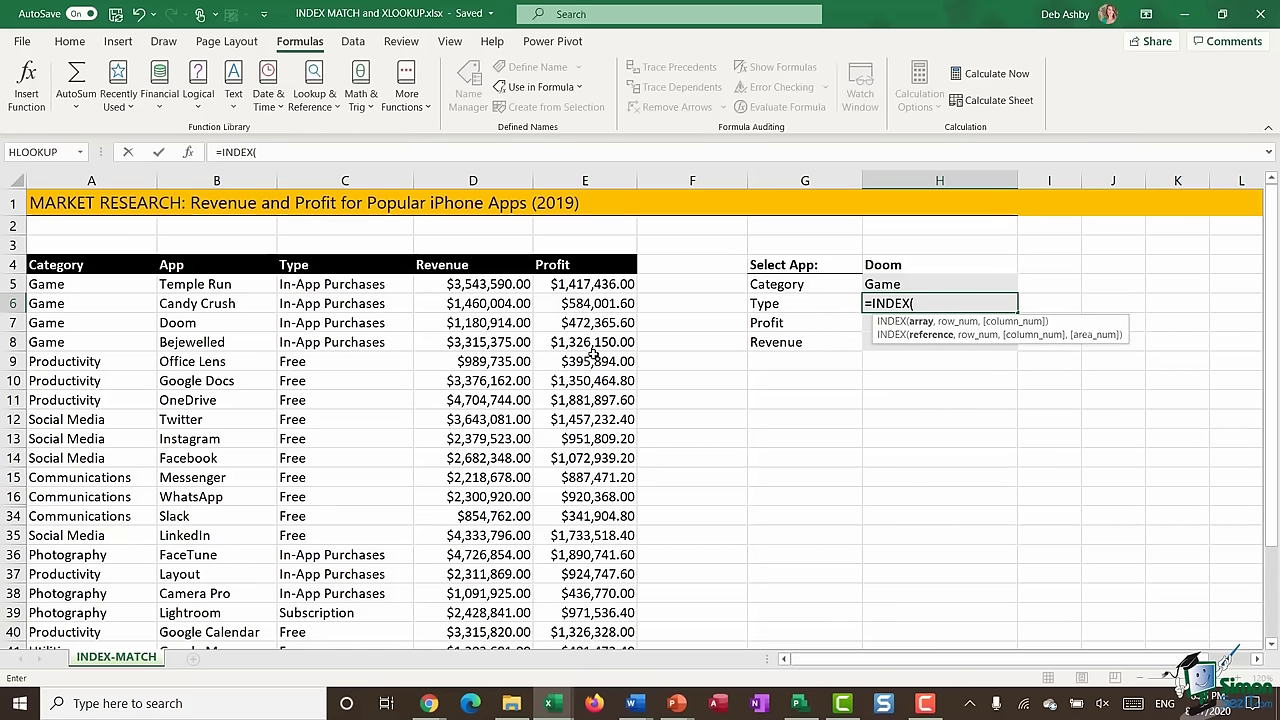
key(F3)
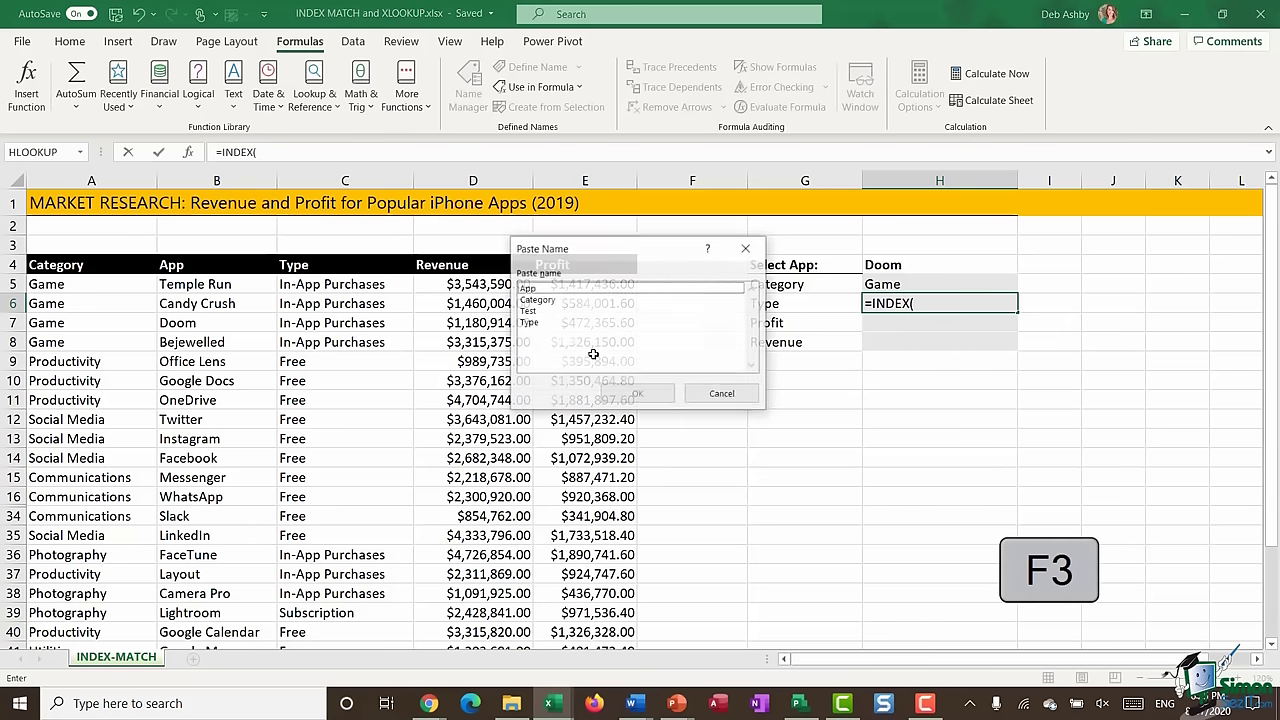
drag(613, 253, 479, 308)
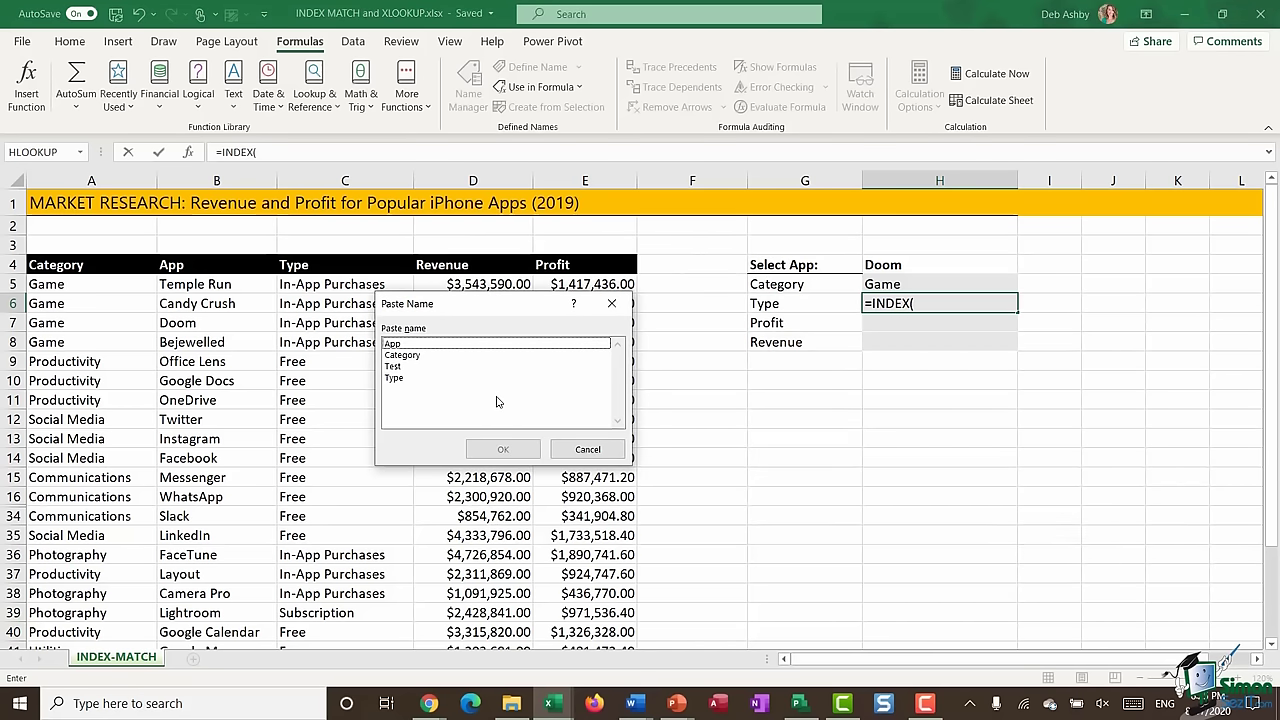
click(394, 378)
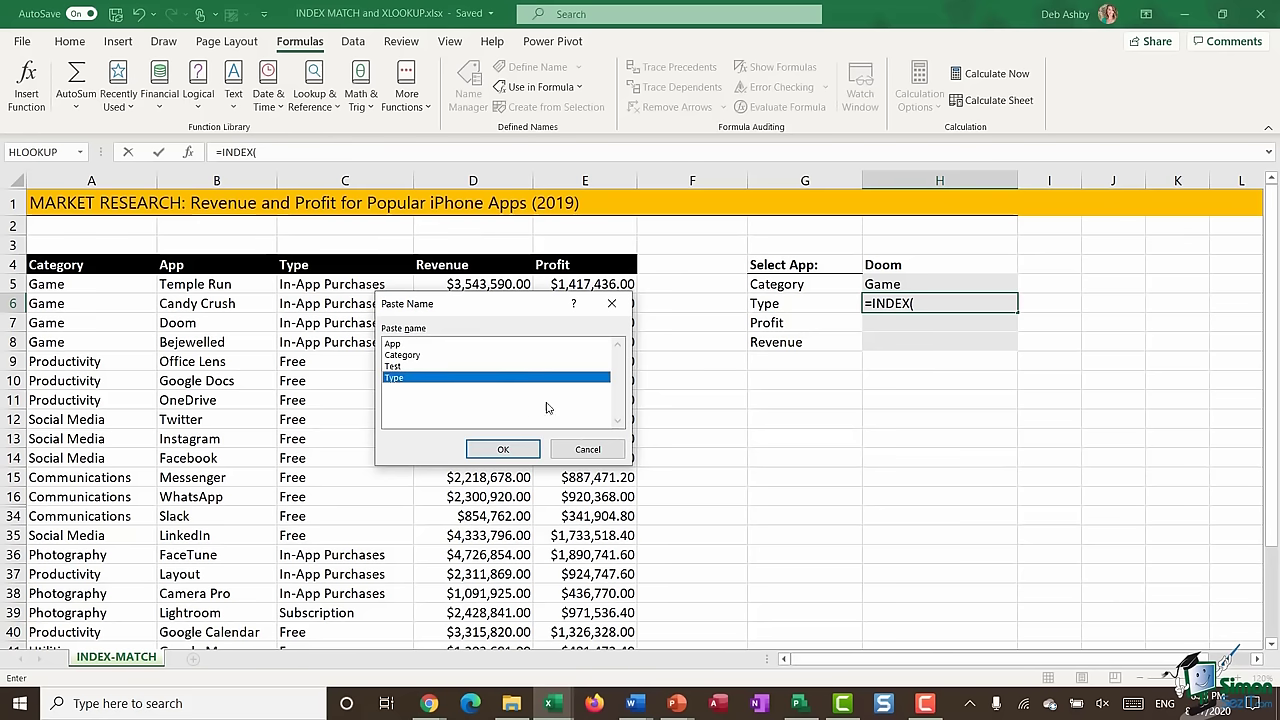
click(503, 449)
- Add MATCH($H$4,App,0) with the App named range and commit the formula
text(,)
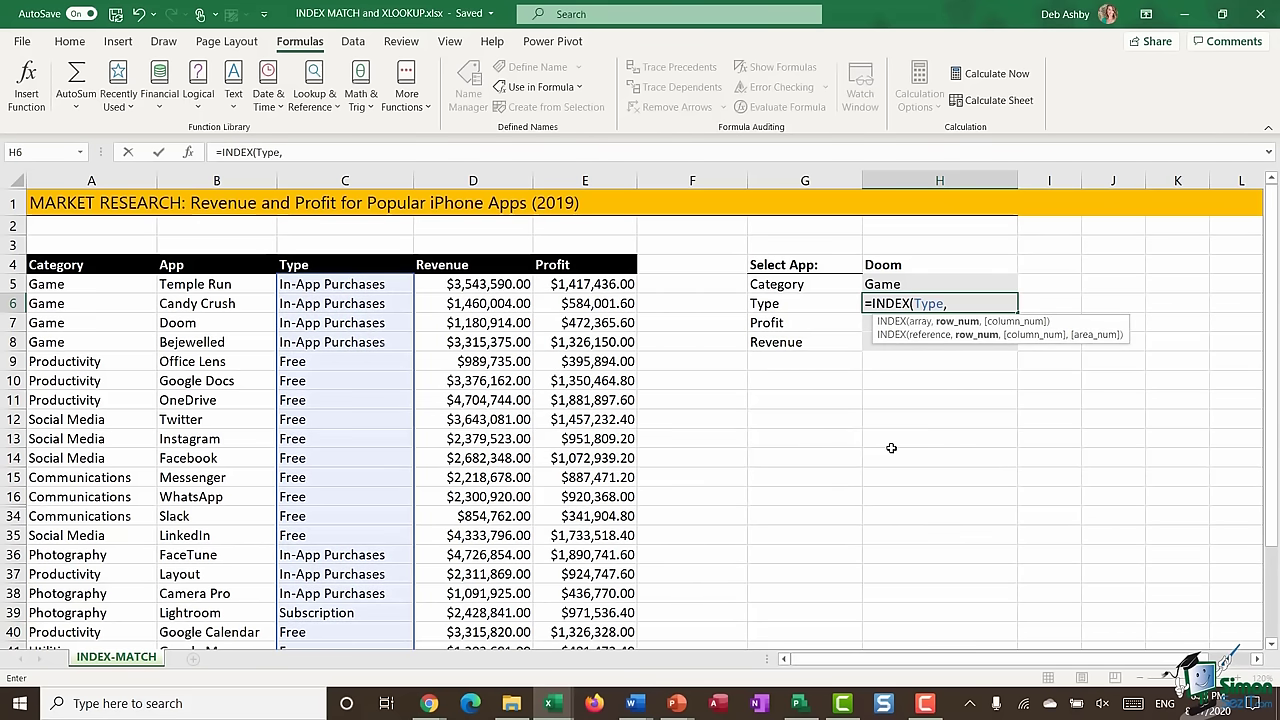
text(MATCH)
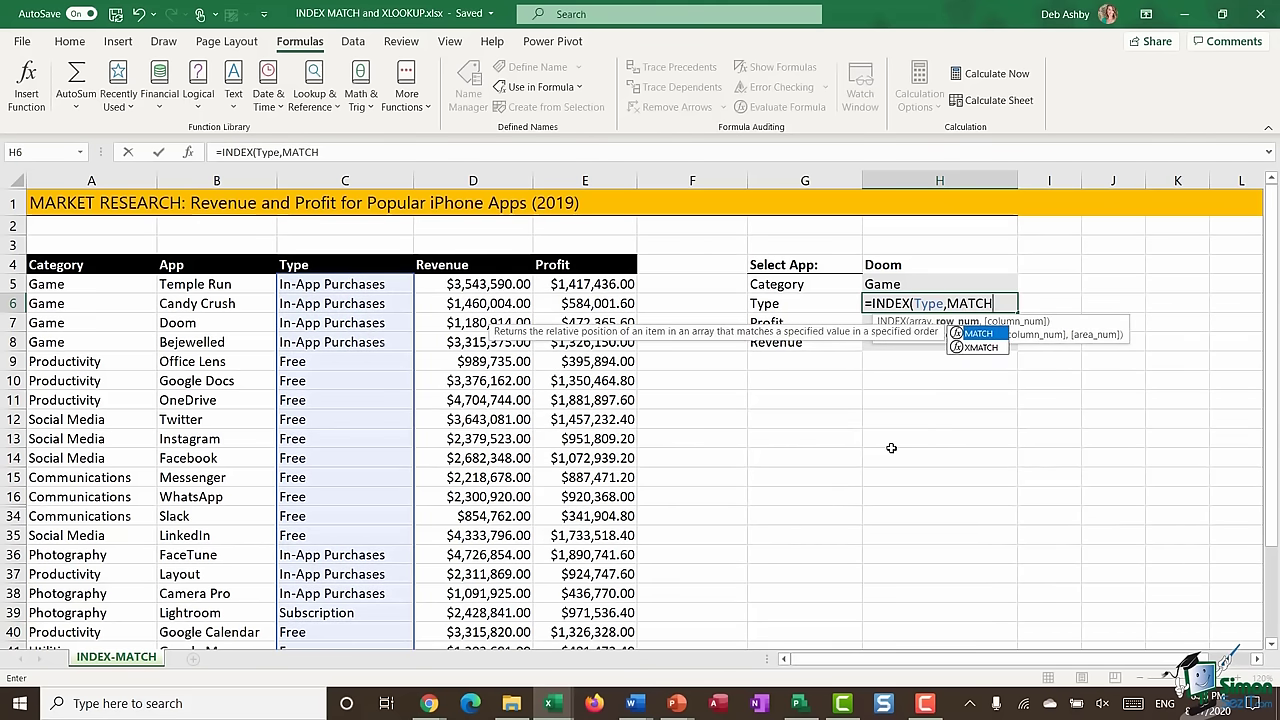
text(()
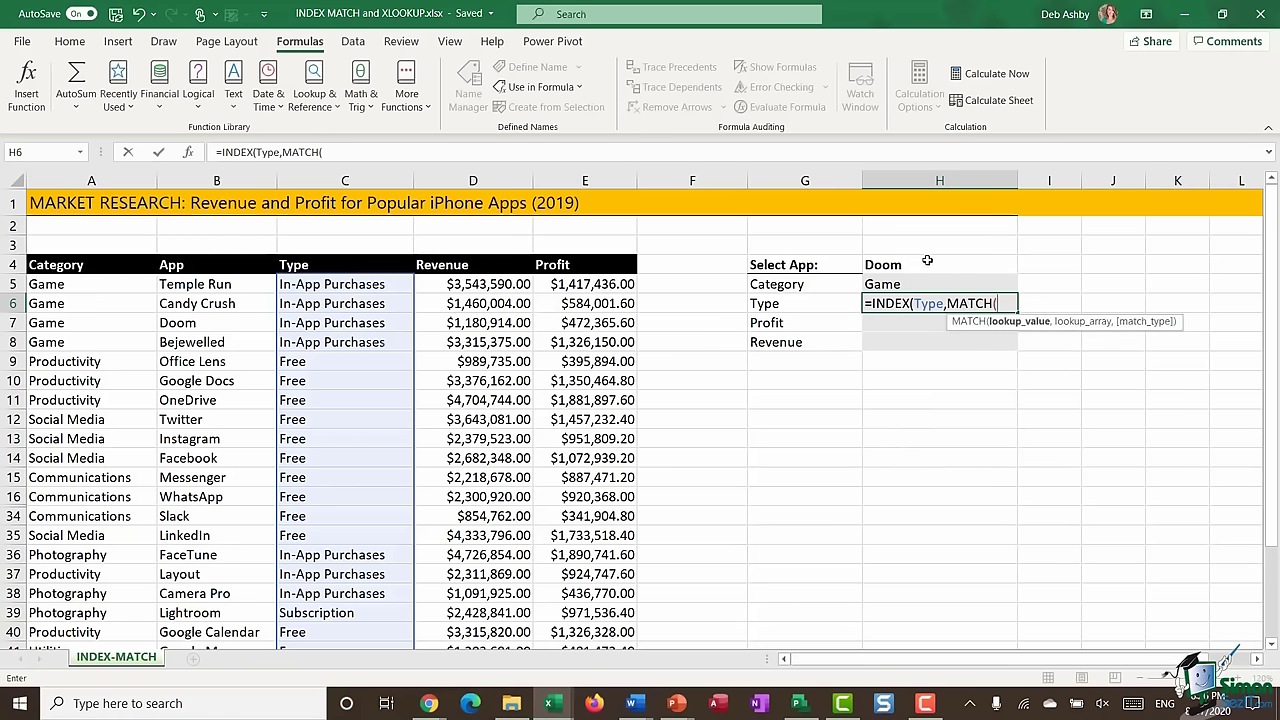
click(932, 268)
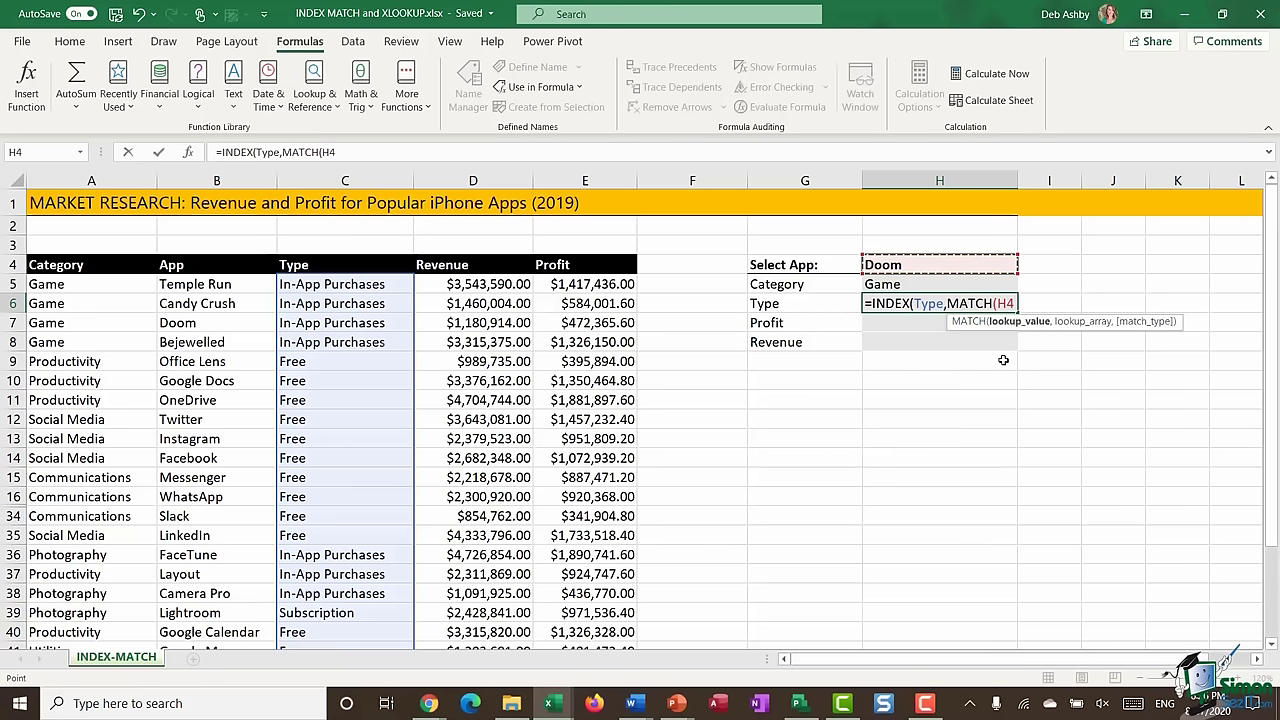
click(1018, 303)
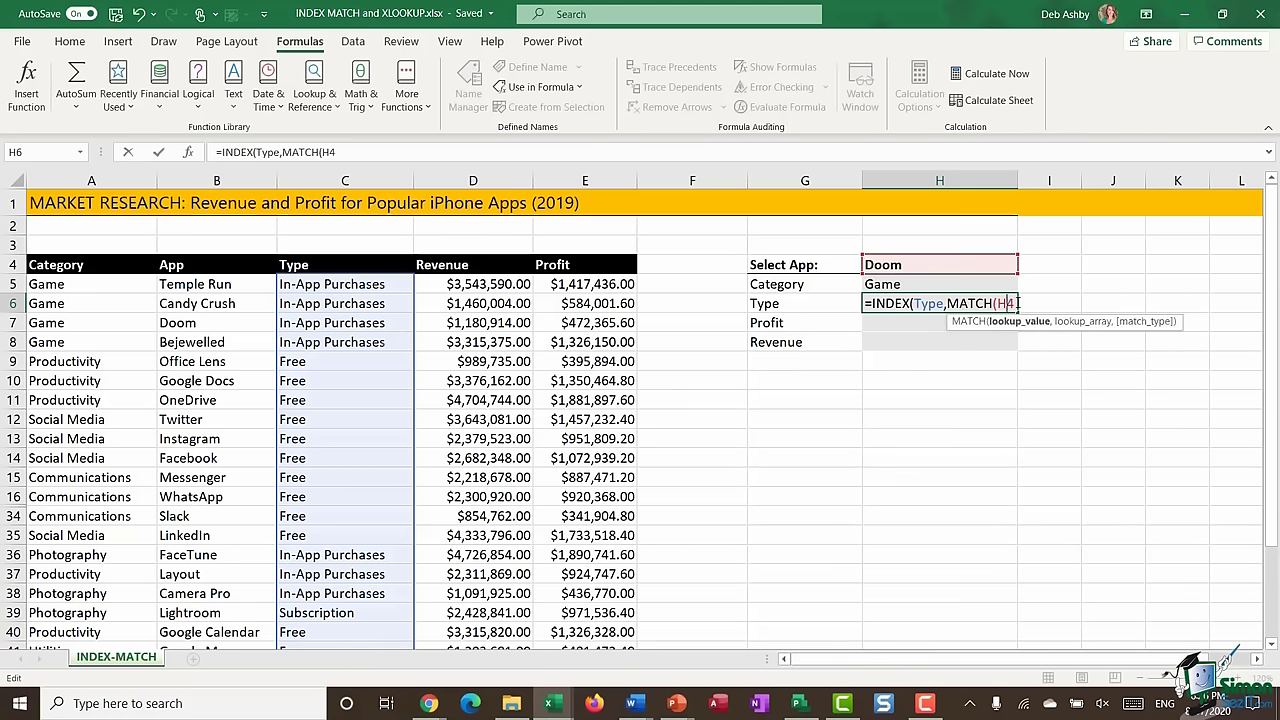
key(F4)
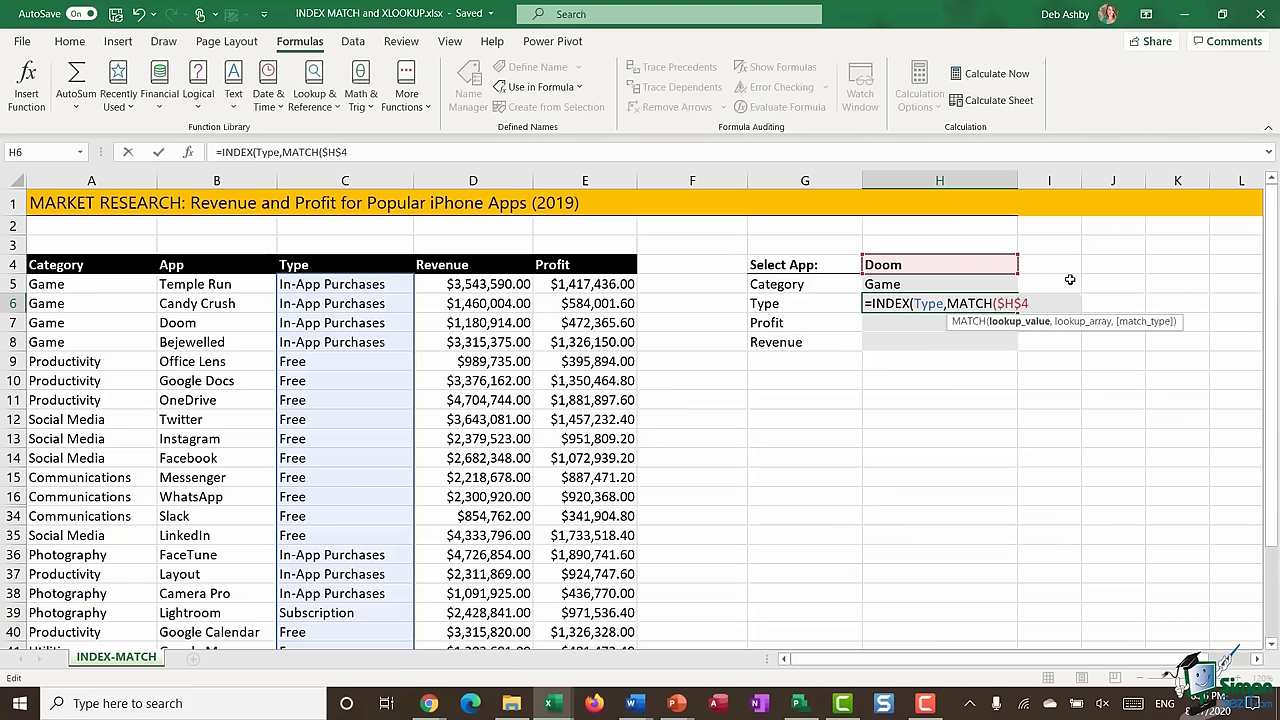
text(,)
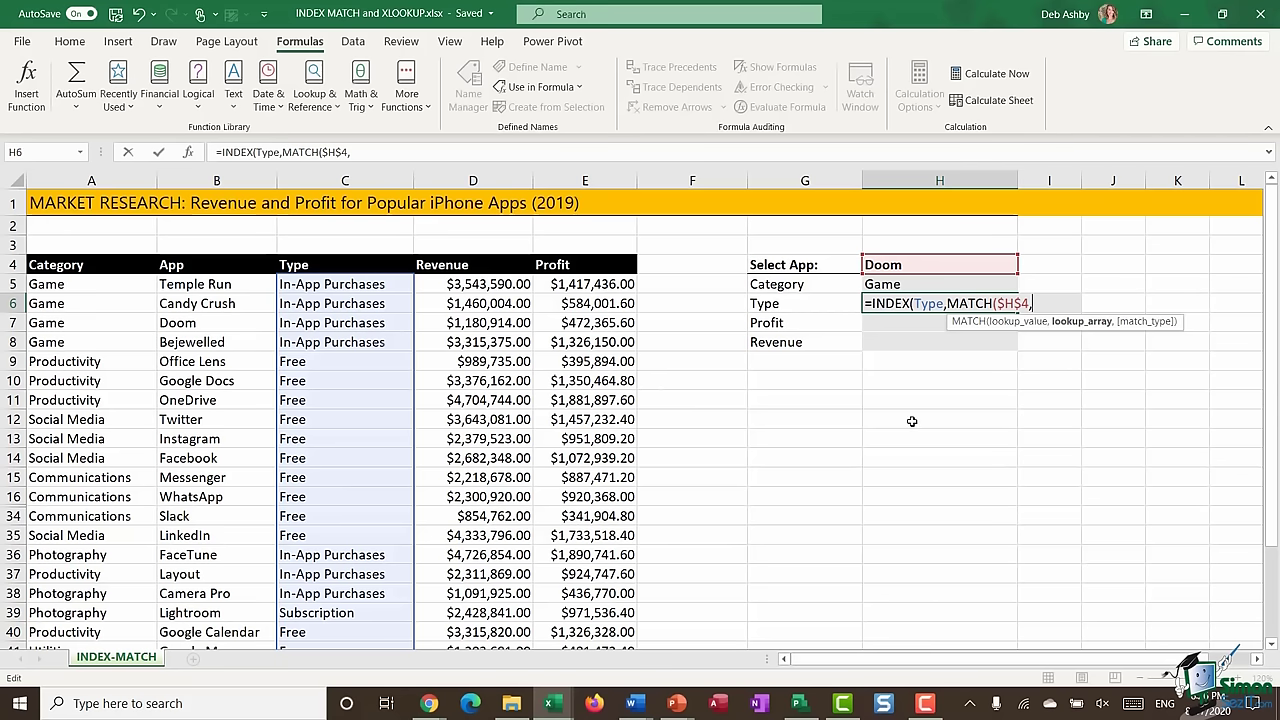
key(F3)
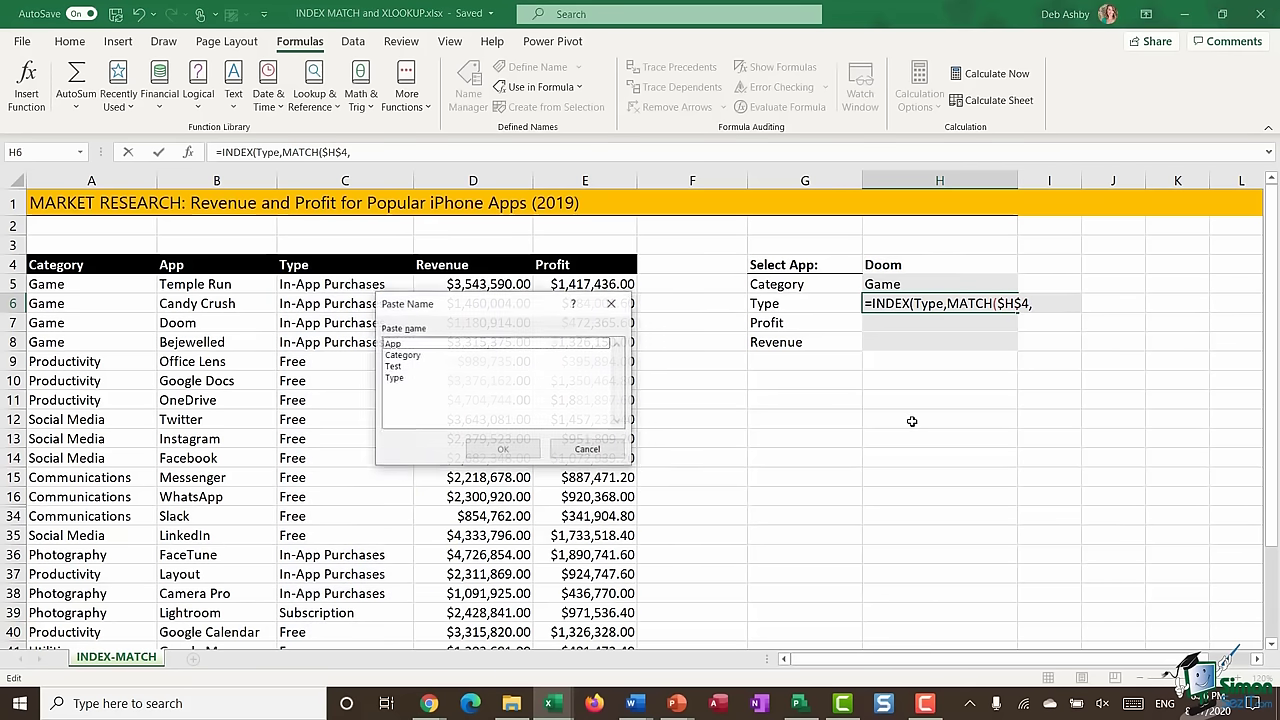
double_click(395, 344)
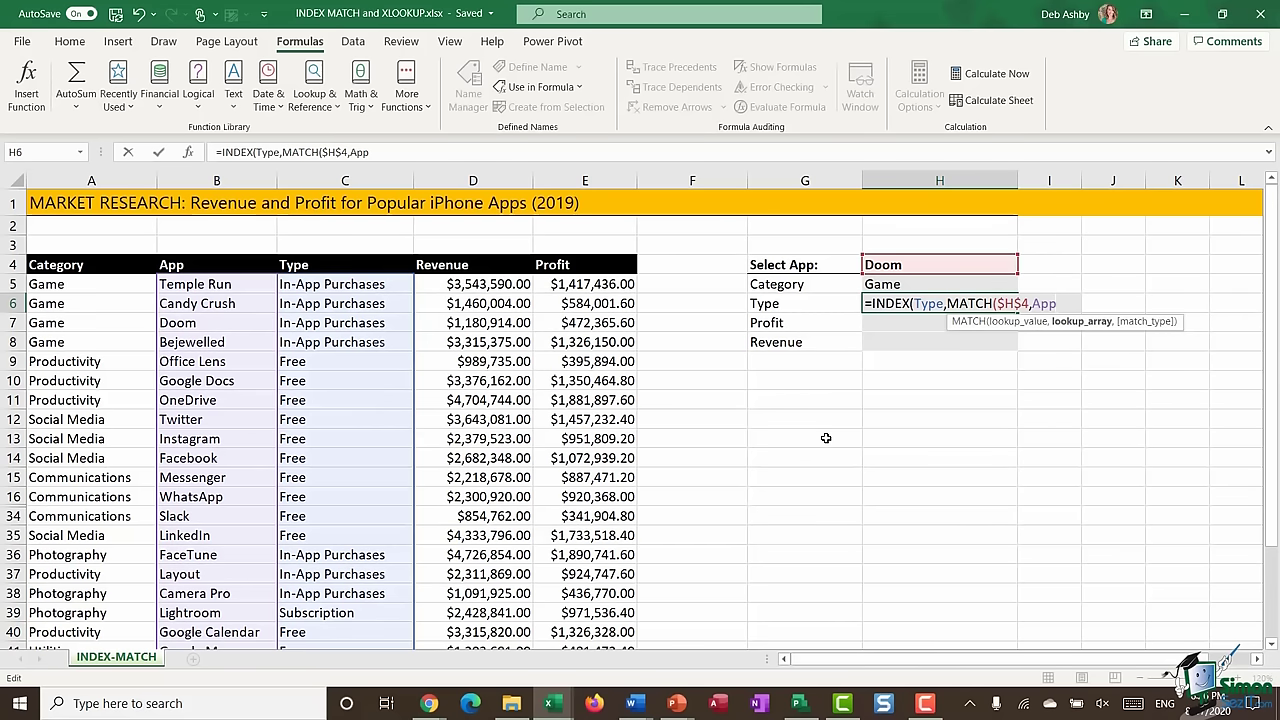
text(,)
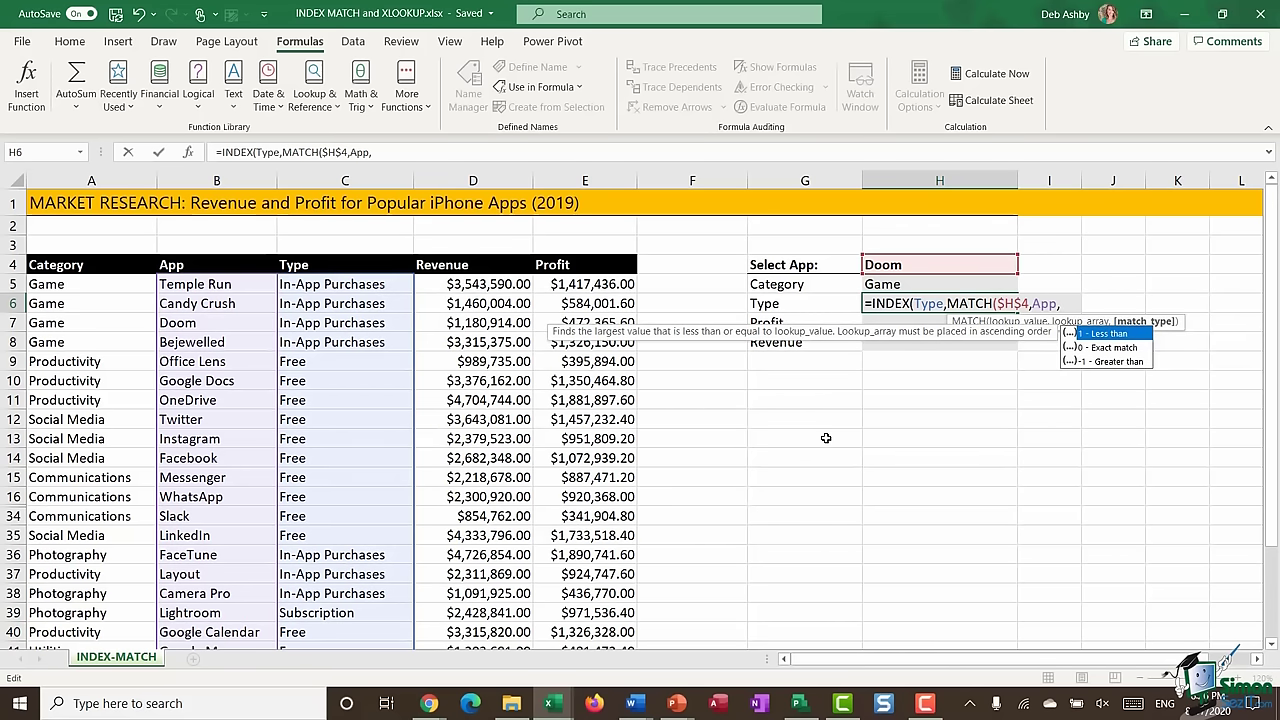
text(0)))
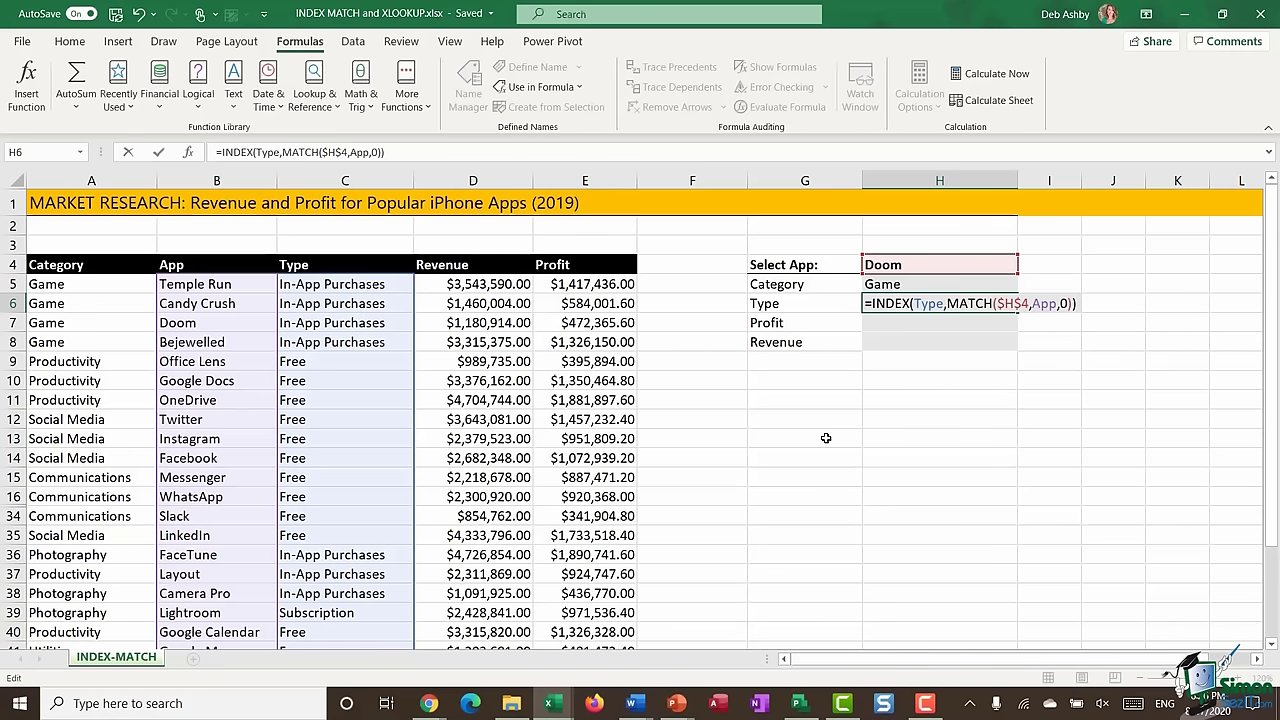
key(Return)
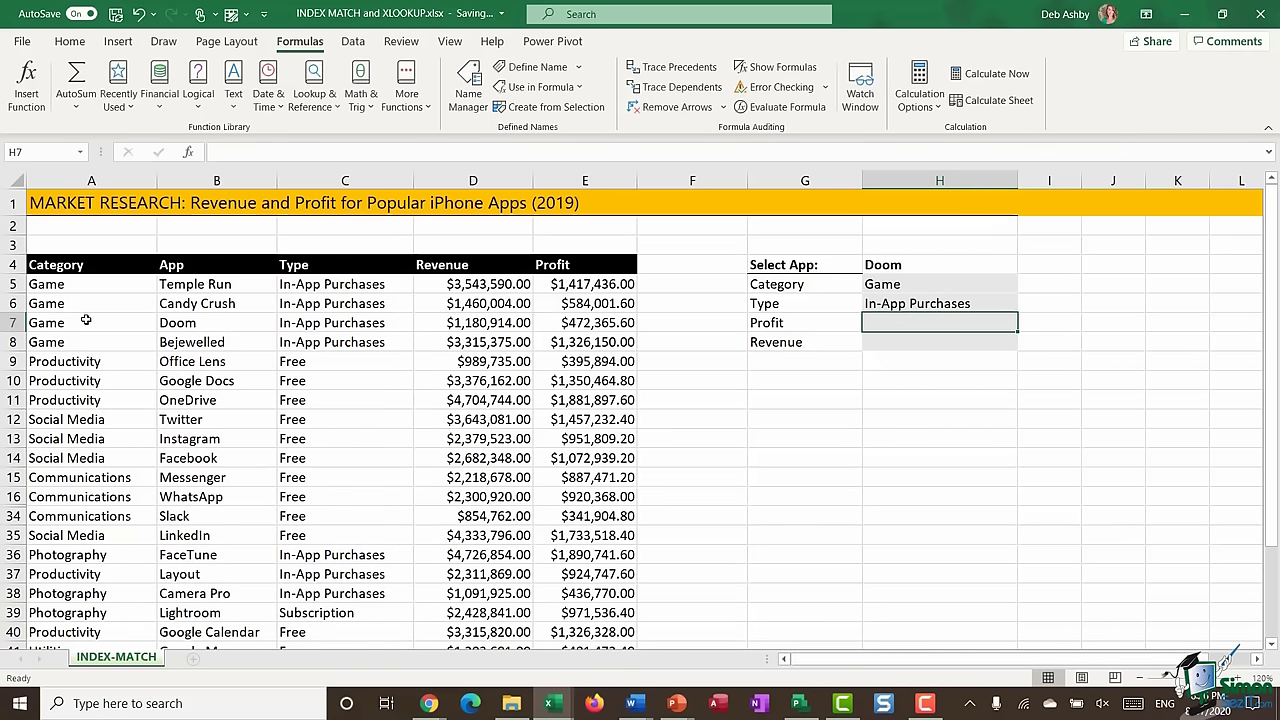
- Check Doom's In-App Purchases result, then test Temple Run as the selected app
drag(64, 324, 331, 318)
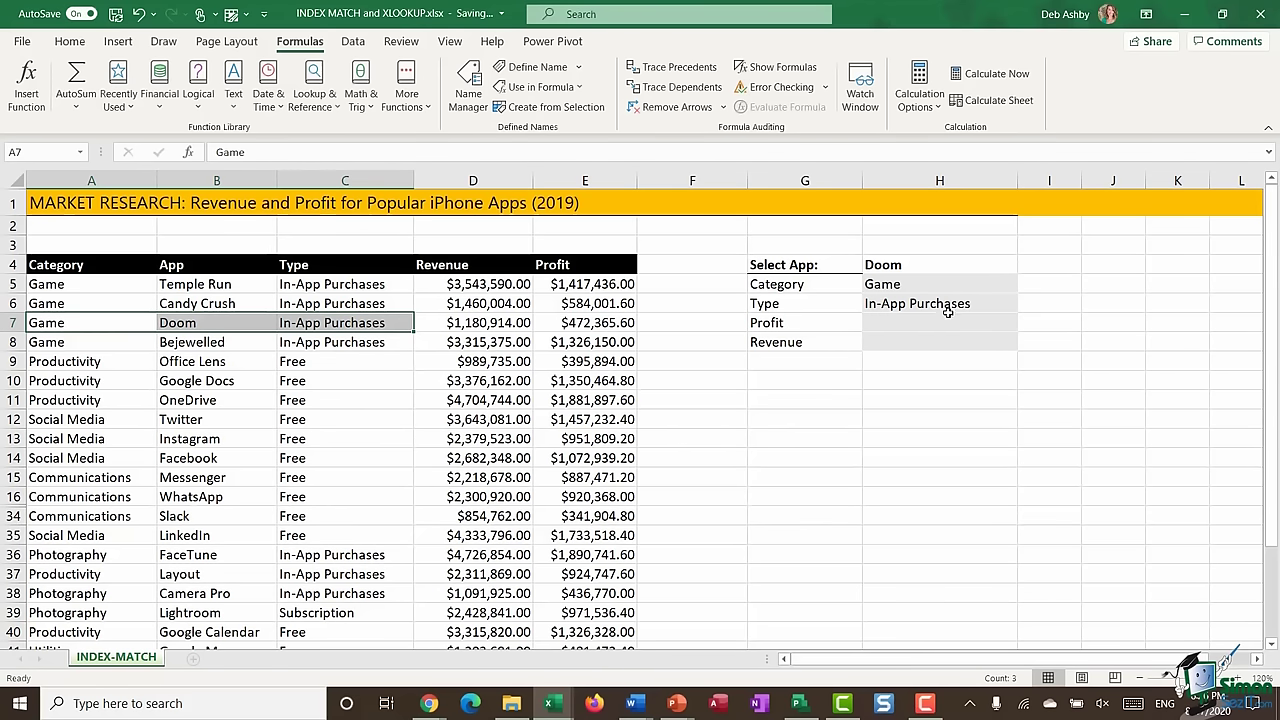
click(931, 264)
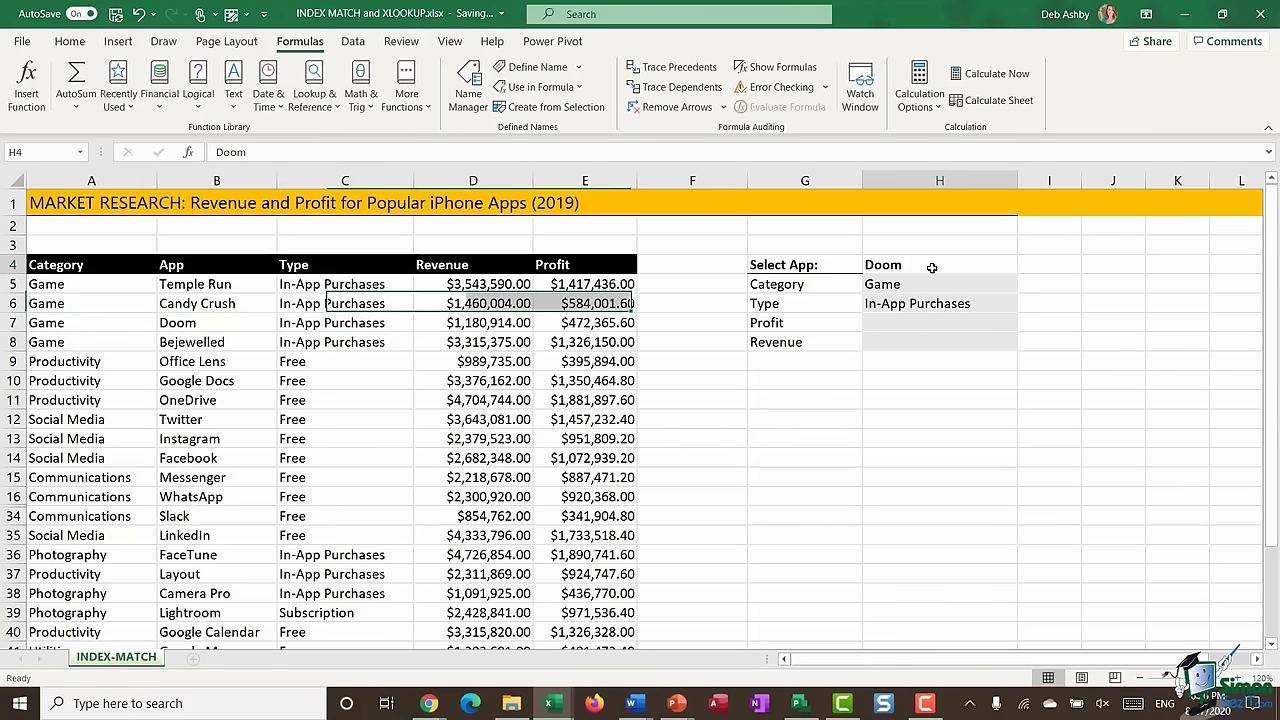
text(Temple)
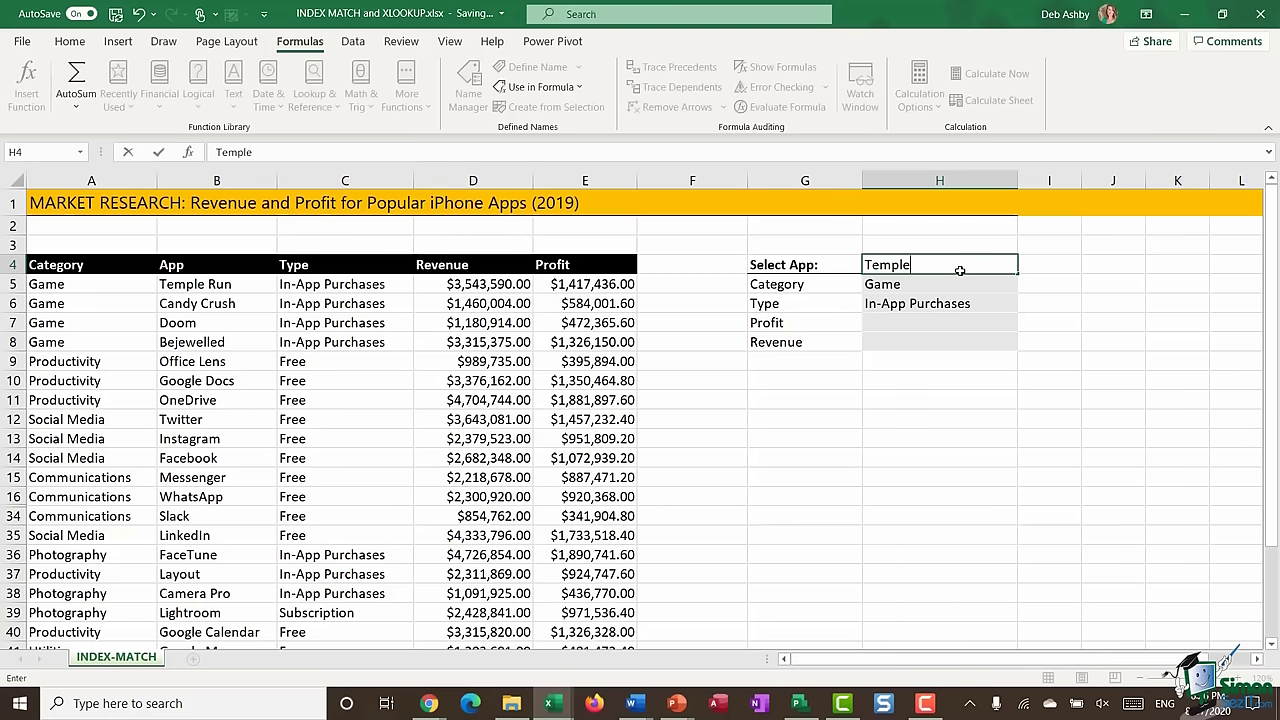
text( Run)
key(Return)
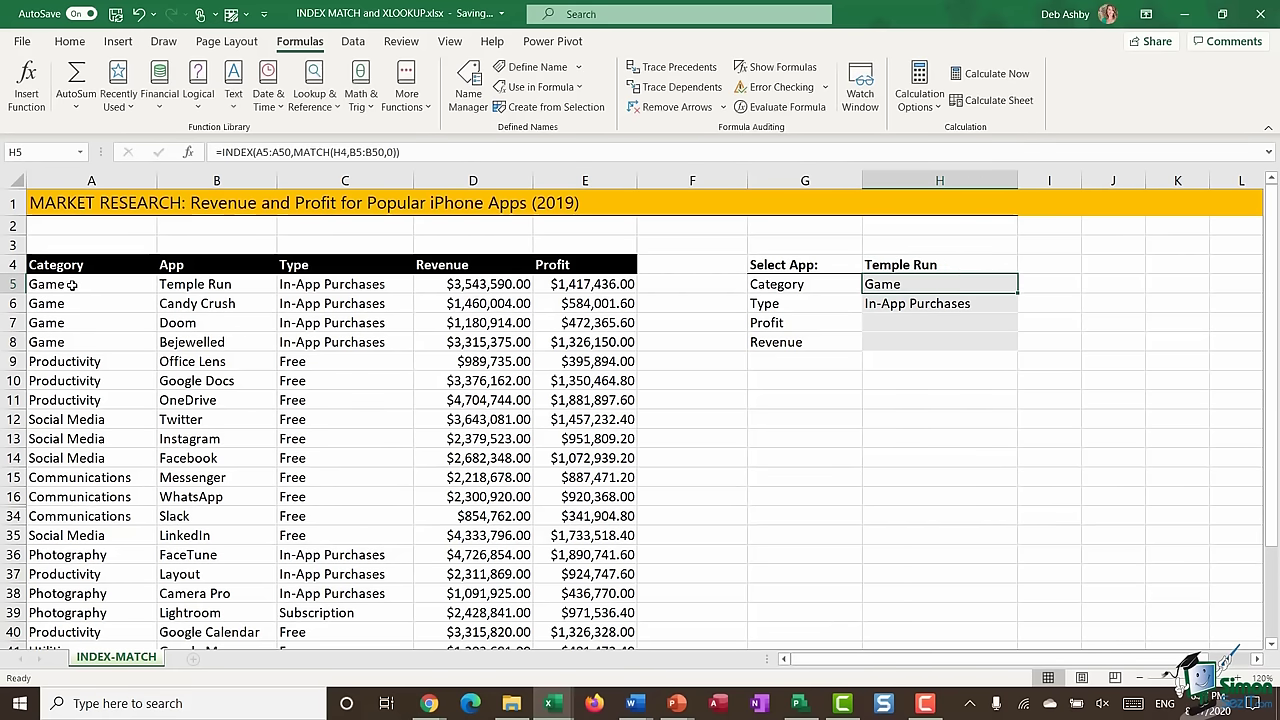
drag(71, 285, 365, 286)
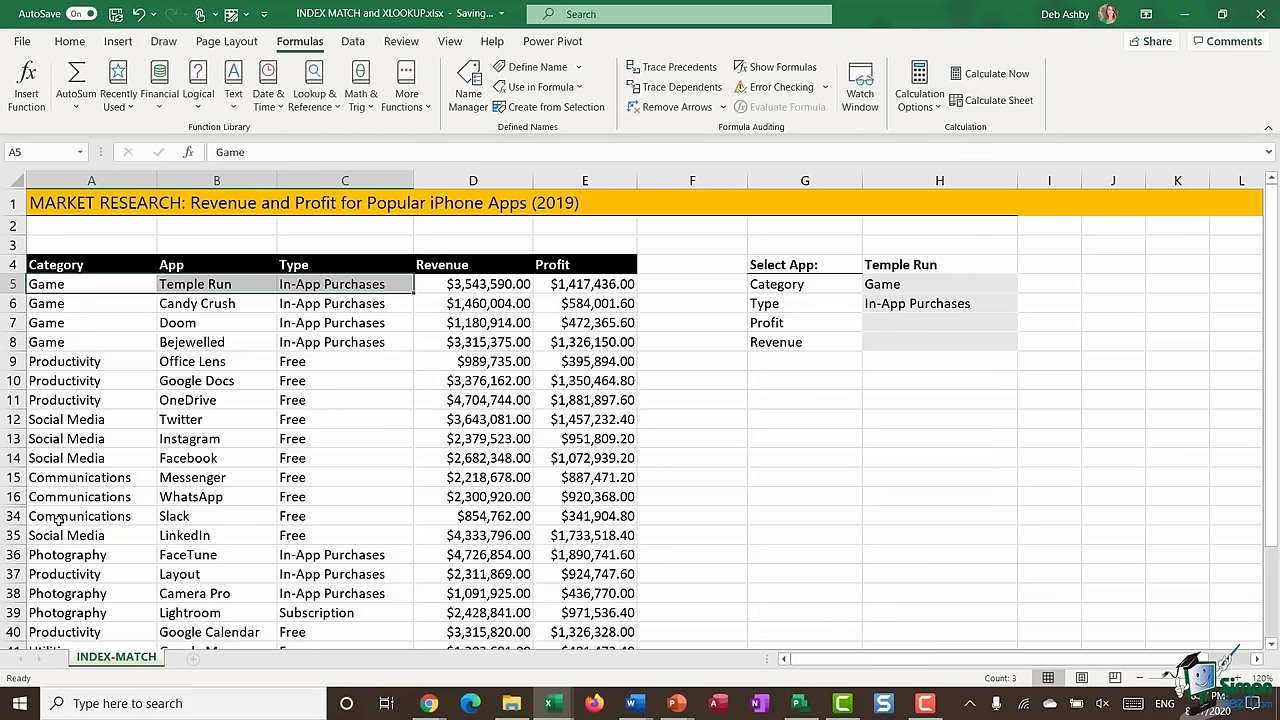
- Set H4 to Slack and compare its row against Communications and Free
click(933, 264)
text(S)
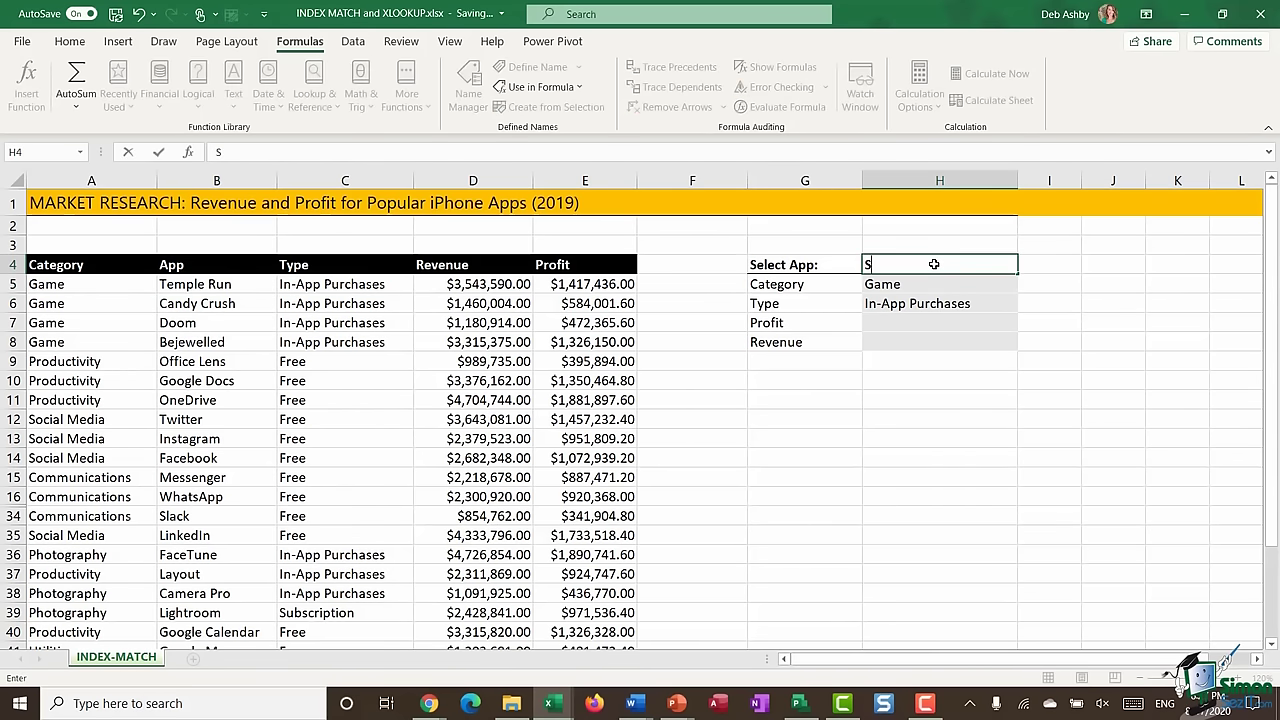
text(lack)
key(Return)
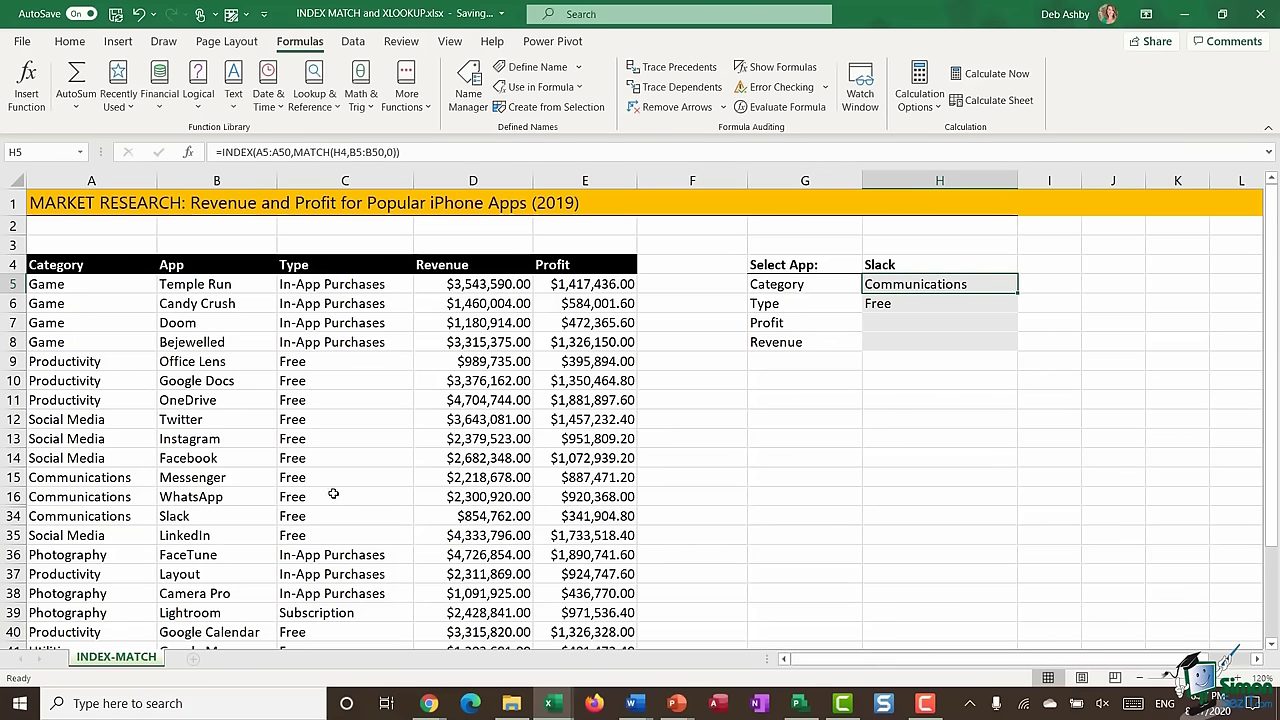
drag(40, 517, 360, 517)
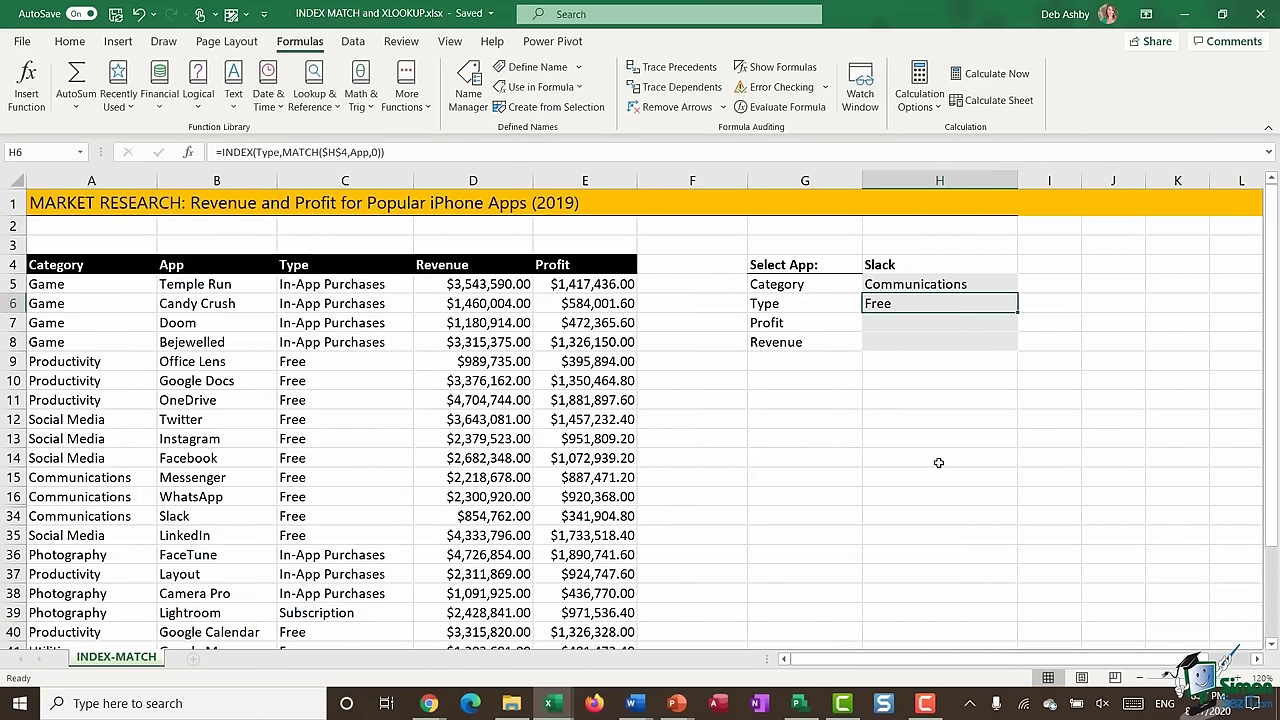
click(924, 288)
click(918, 302)
click(920, 286)
click(920, 304)
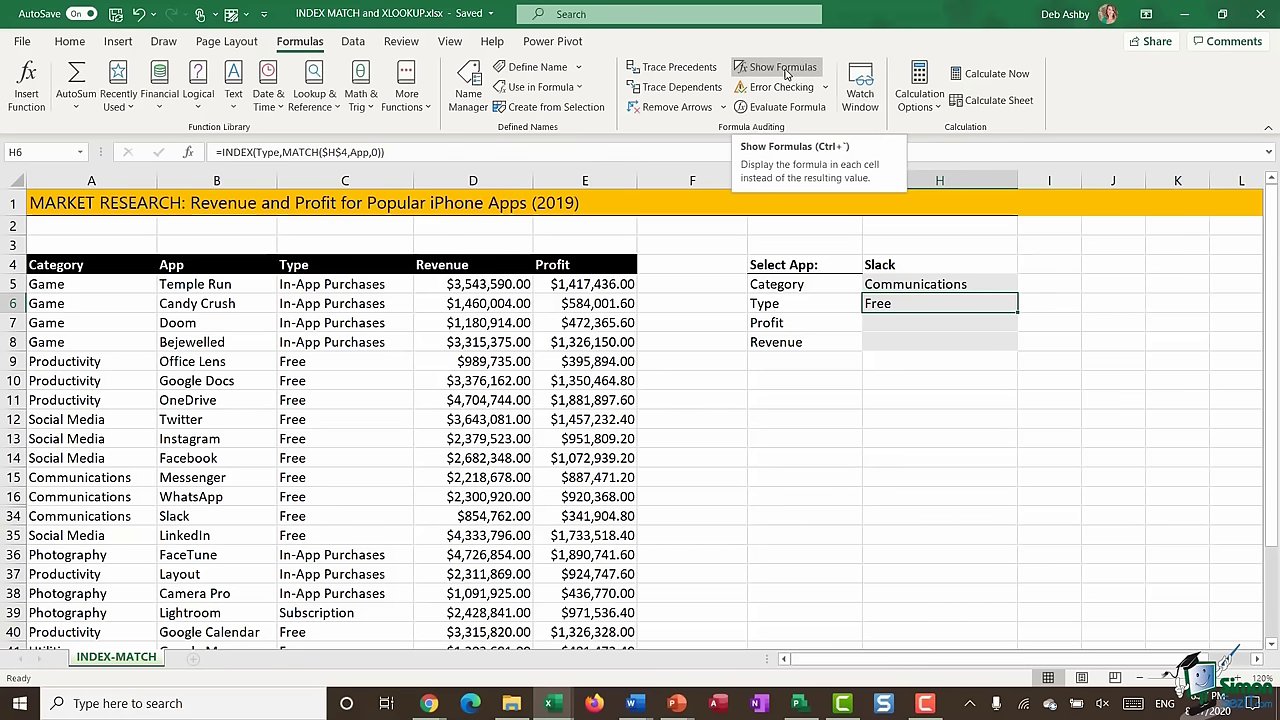
click(783, 67)
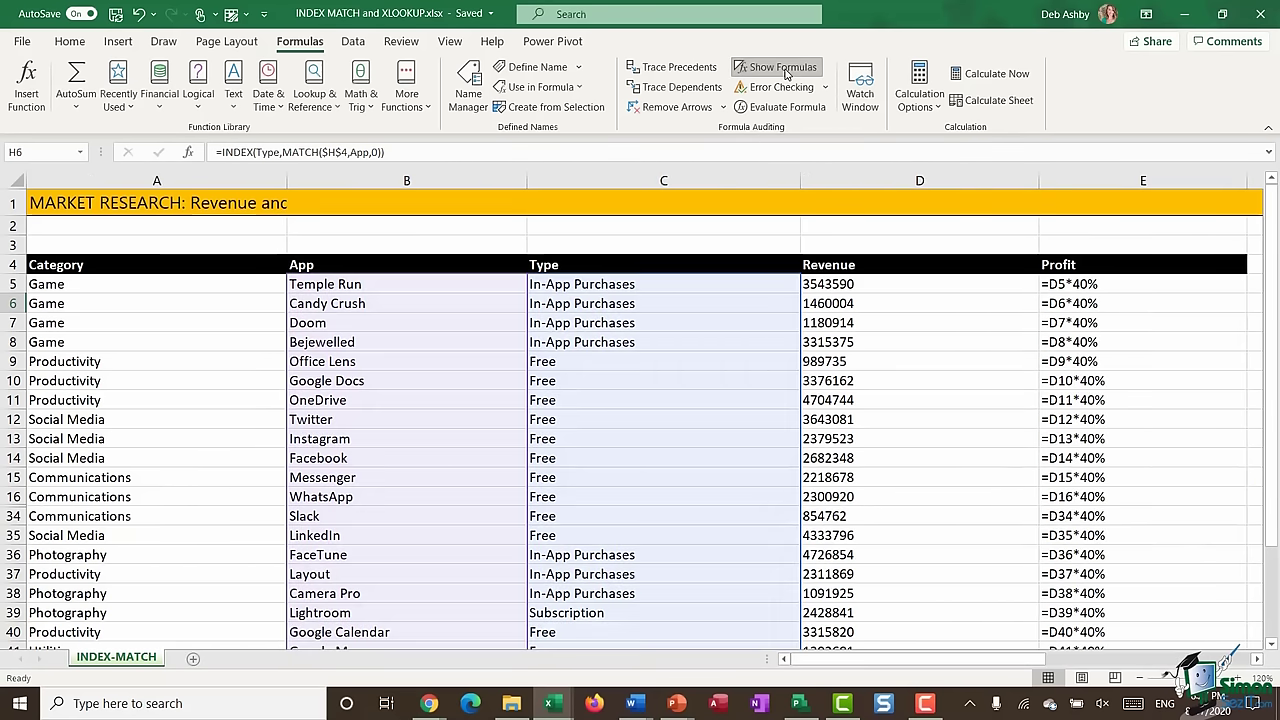
drag(952, 667, 1137, 662)
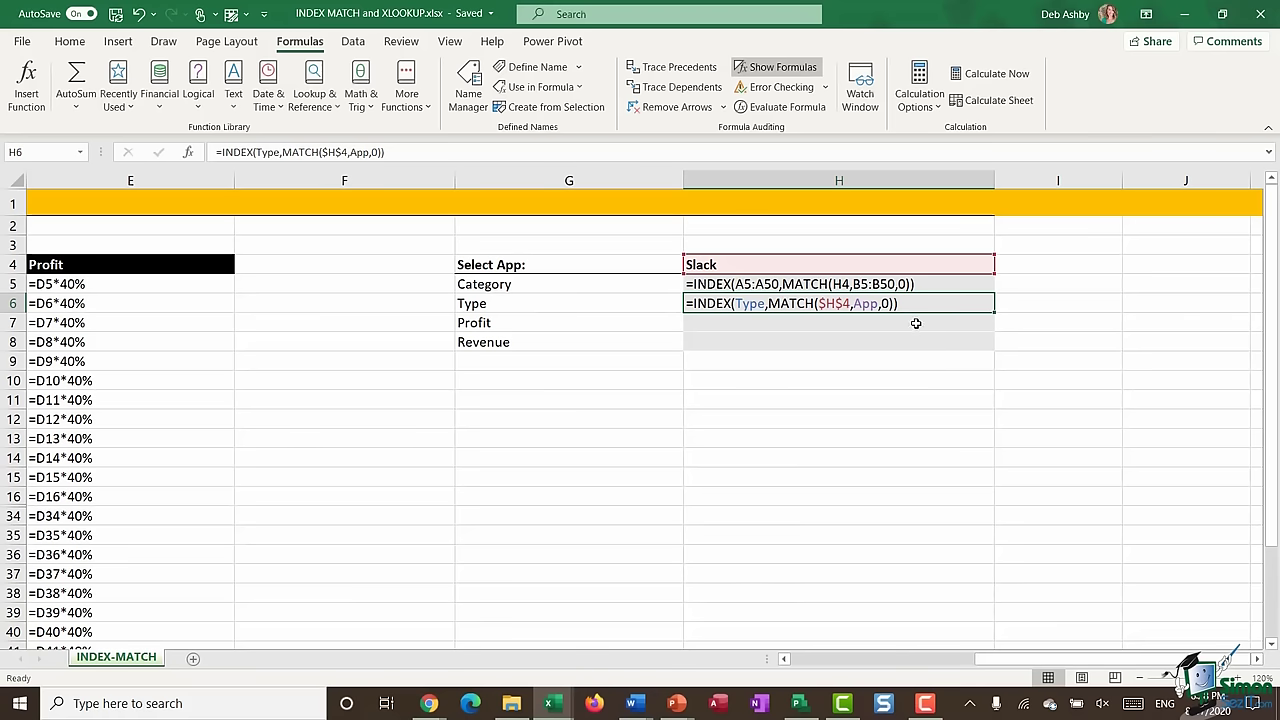
click(778, 67)
drag(971, 660, 890, 660)
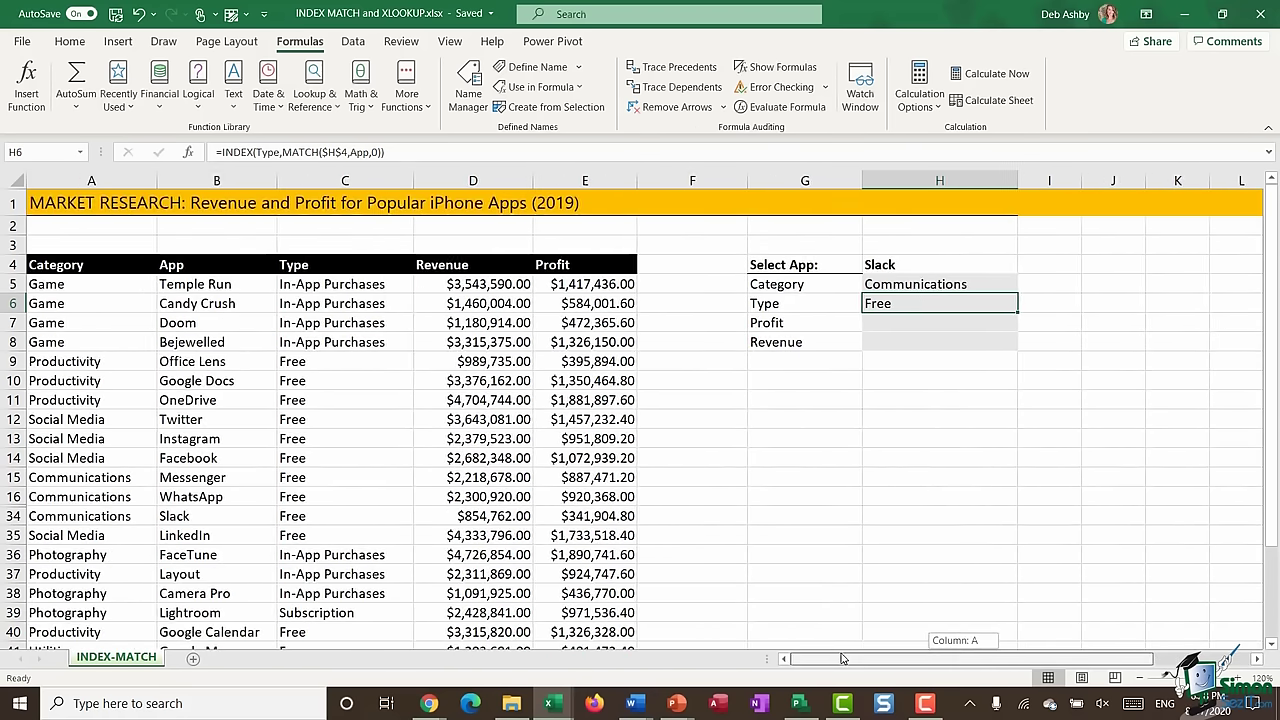
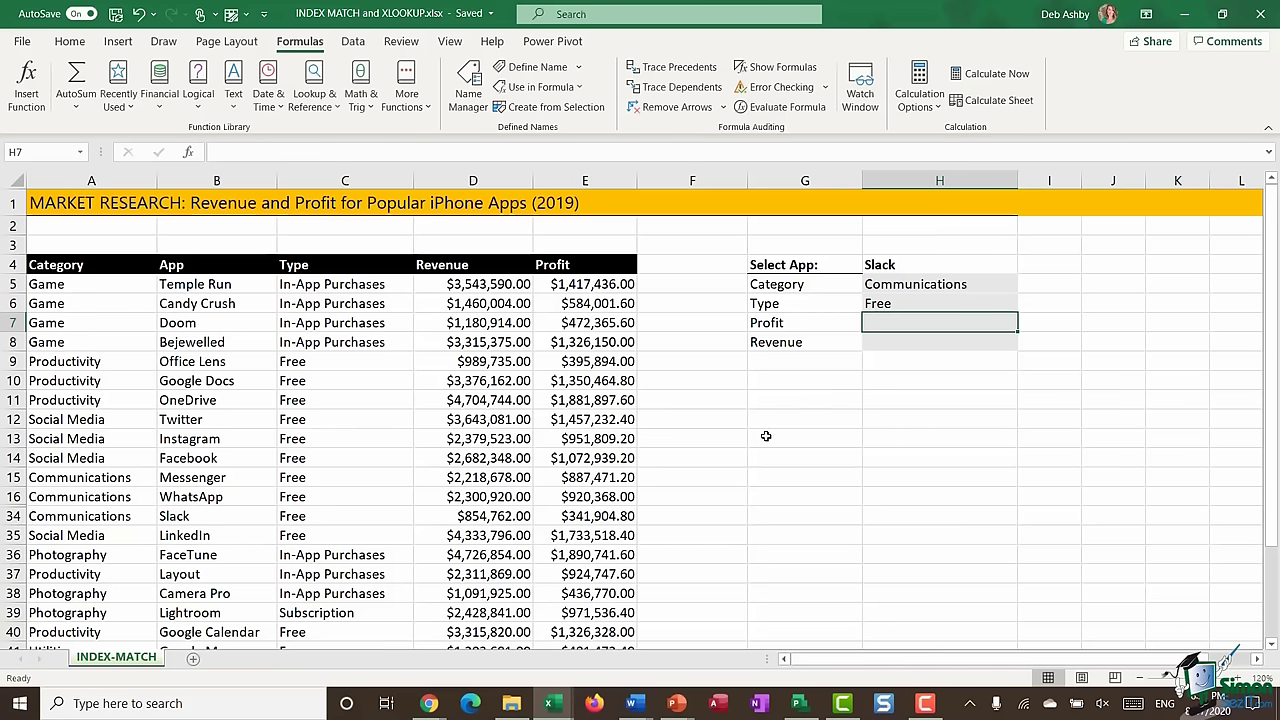
- Try an XLOOKUP in a spare cell, then browse the Lookup & Reference function list
click(772, 420)
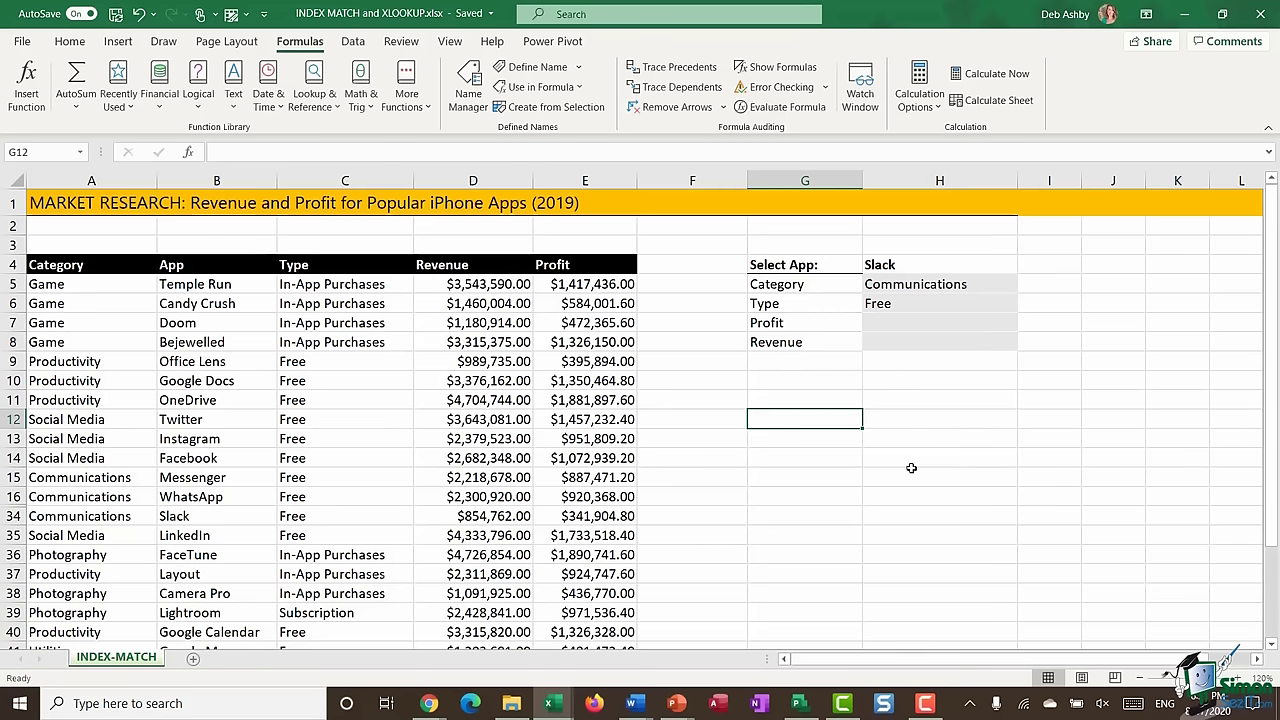
text(=XL)
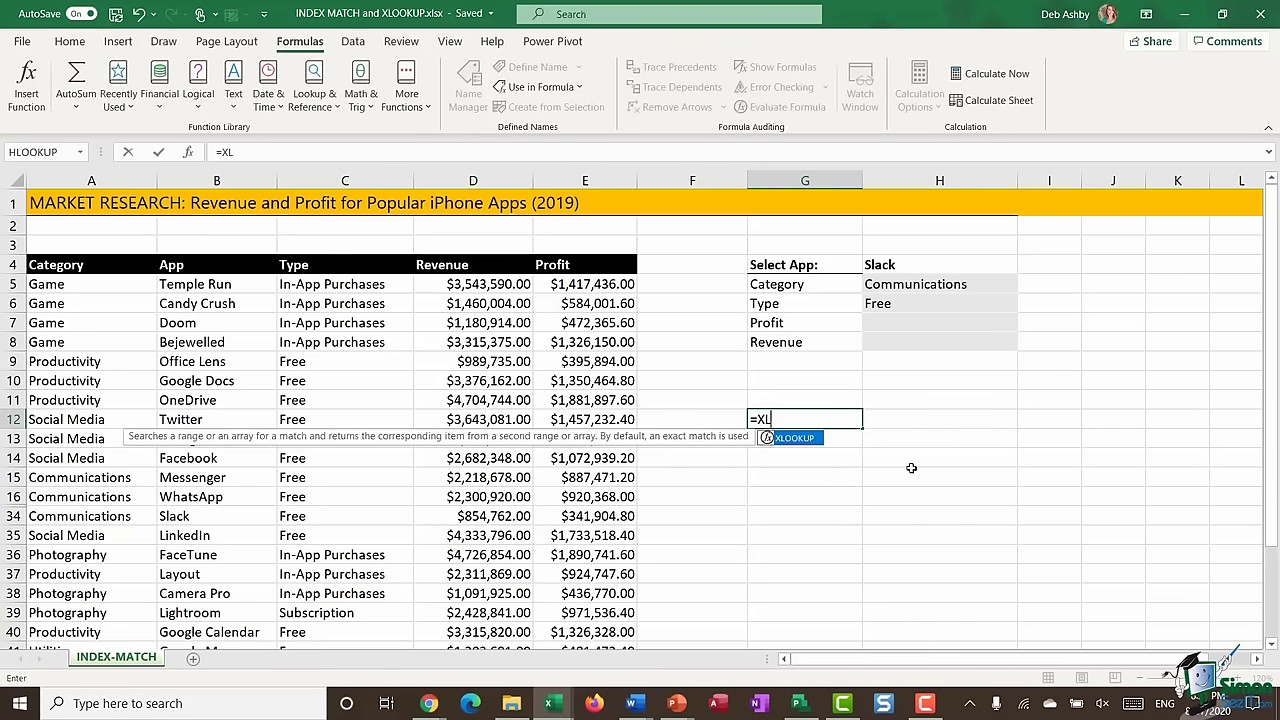
text(OOKUP()
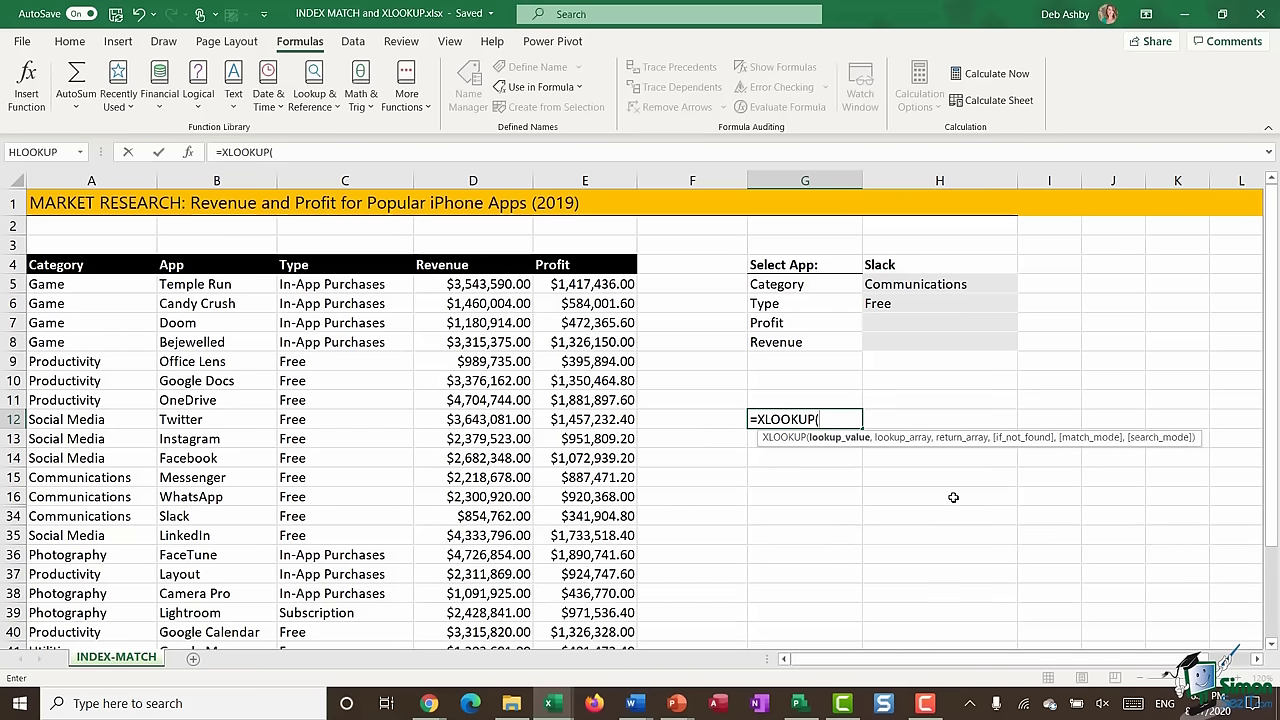
key(BackSpace)
key(BackSpace)
key(BackSpace)
key(BackSpace)
key(BackSpace)
key(BackSpace)
key(BackSpace)
key(BackSpace)
key(BackSpace)
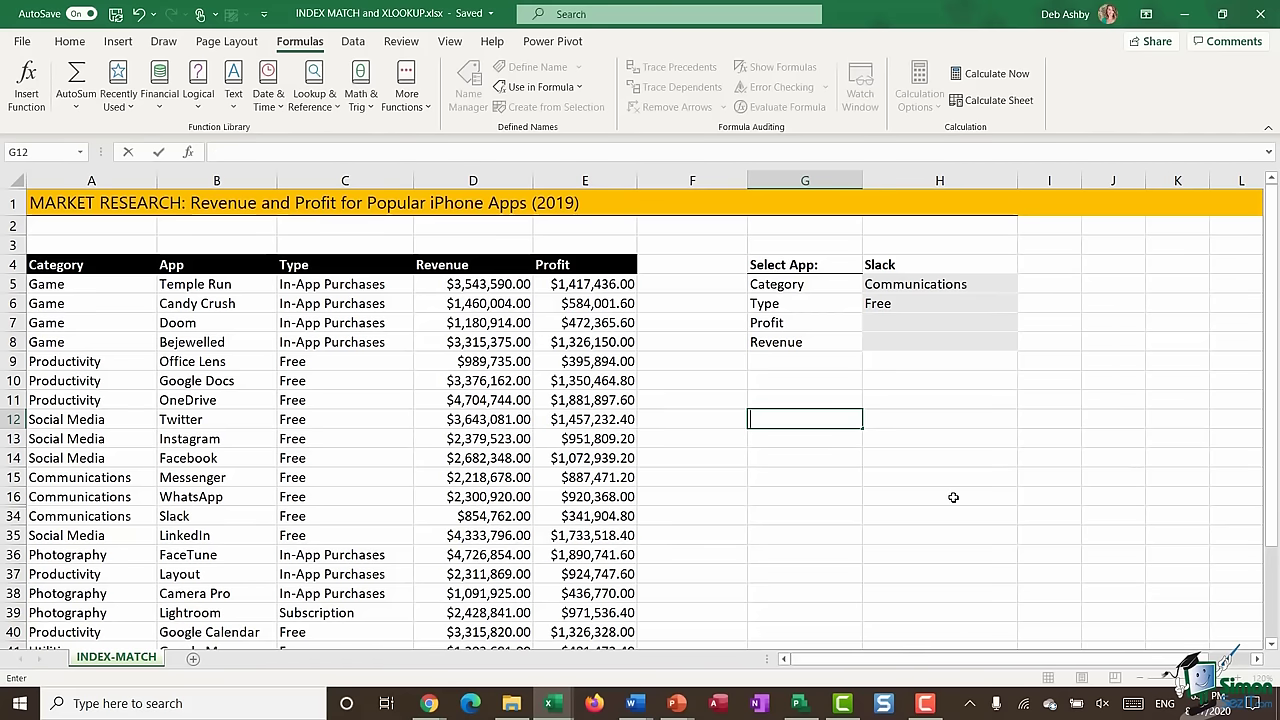
click(873, 481)
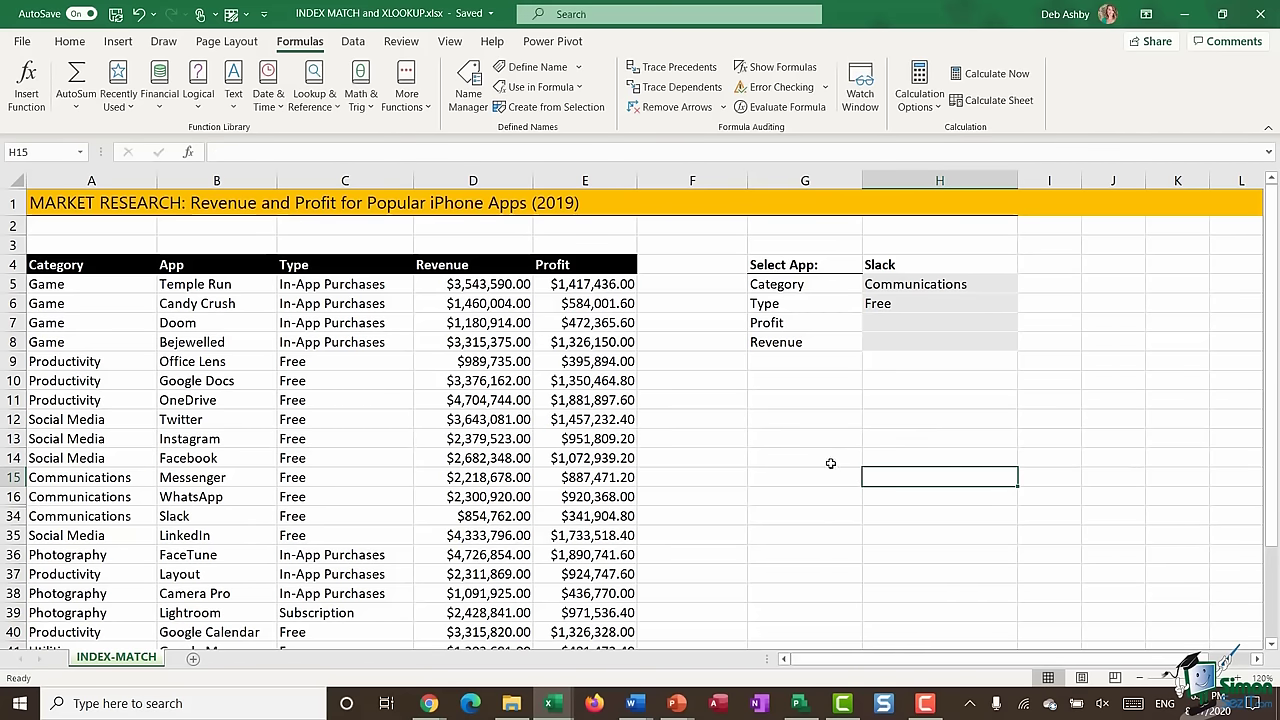
click(335, 107)
drag(416, 285, 416, 395)
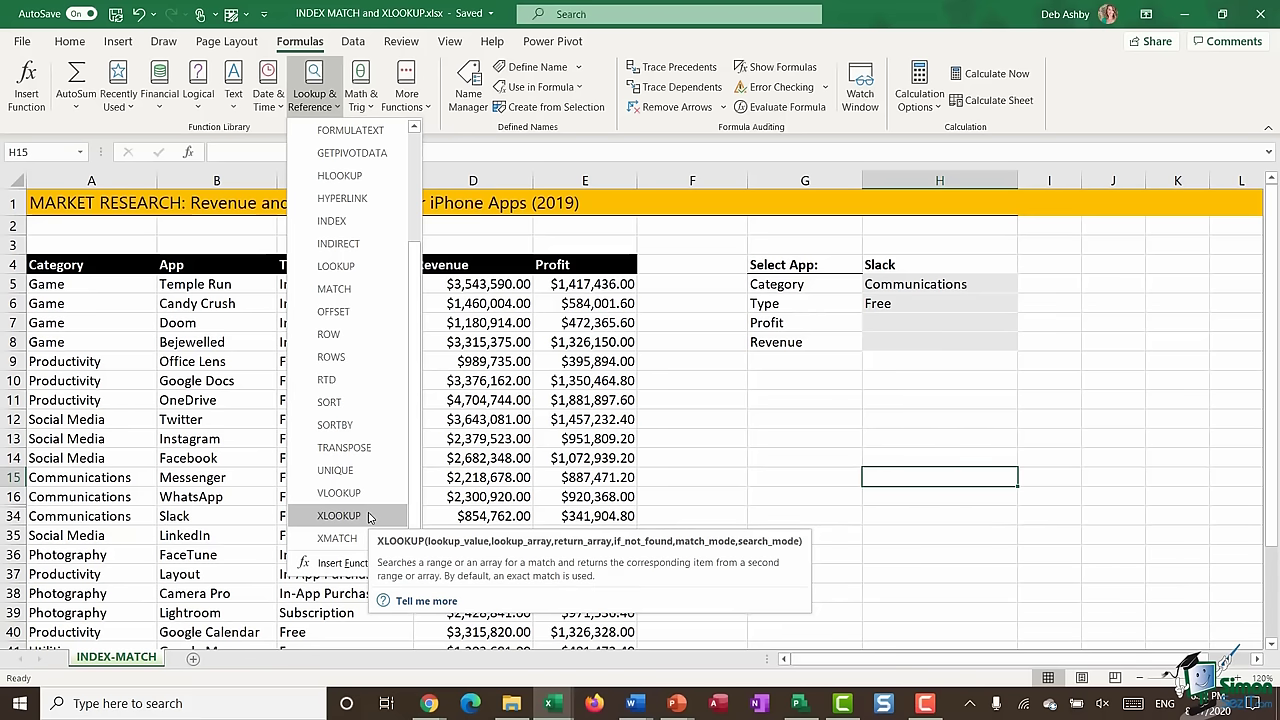
click(858, 413)
click(835, 405)
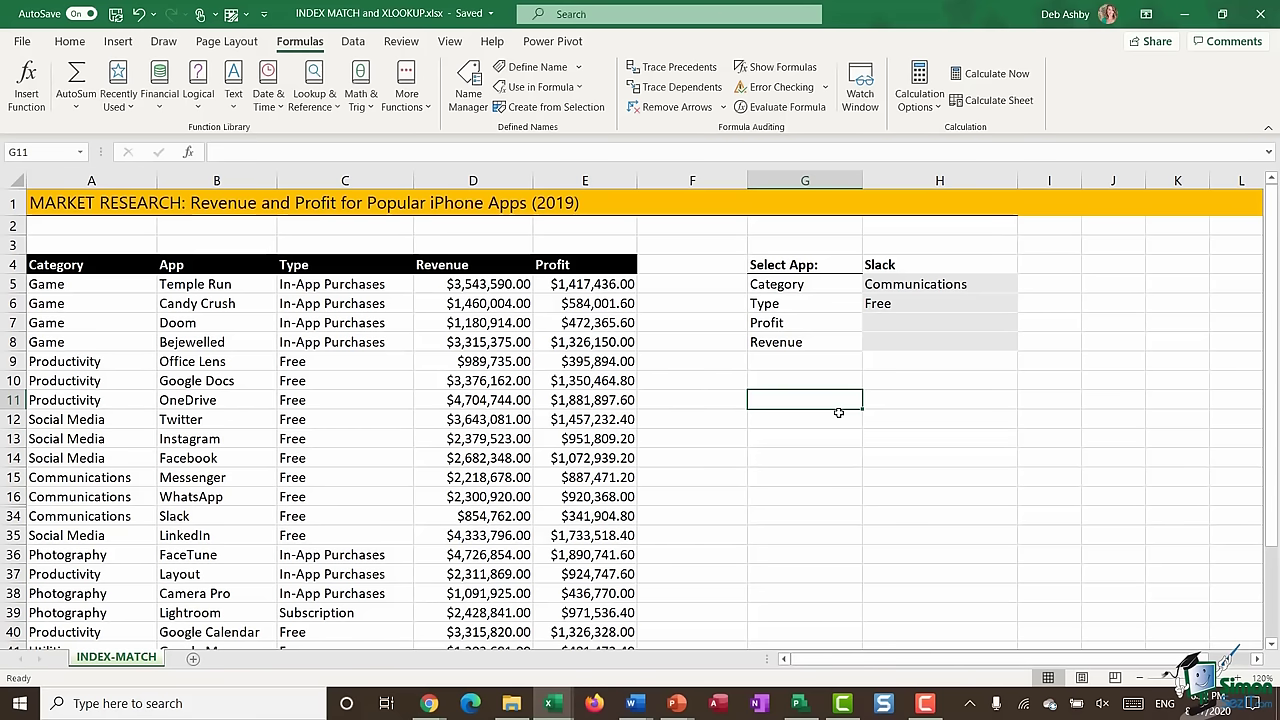
- Begin an XLOOKUP in H7 that looks up H4 in the App named range
click(886, 325)
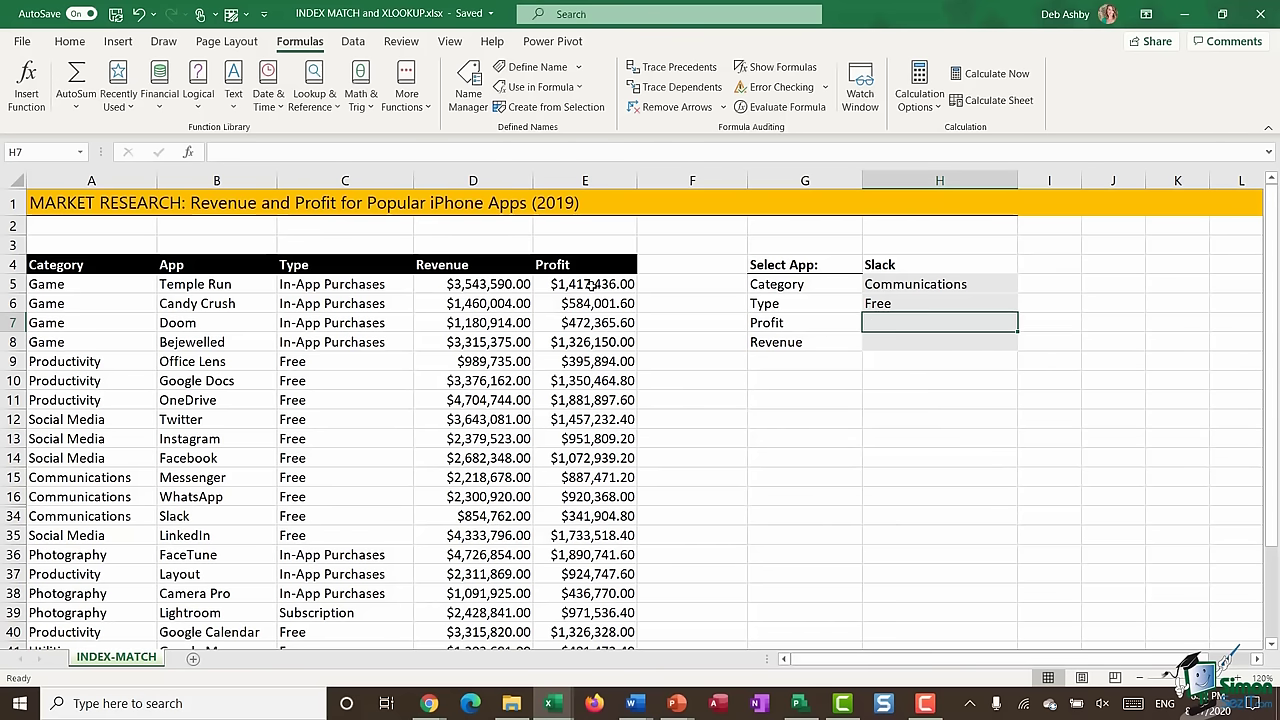
text(=)
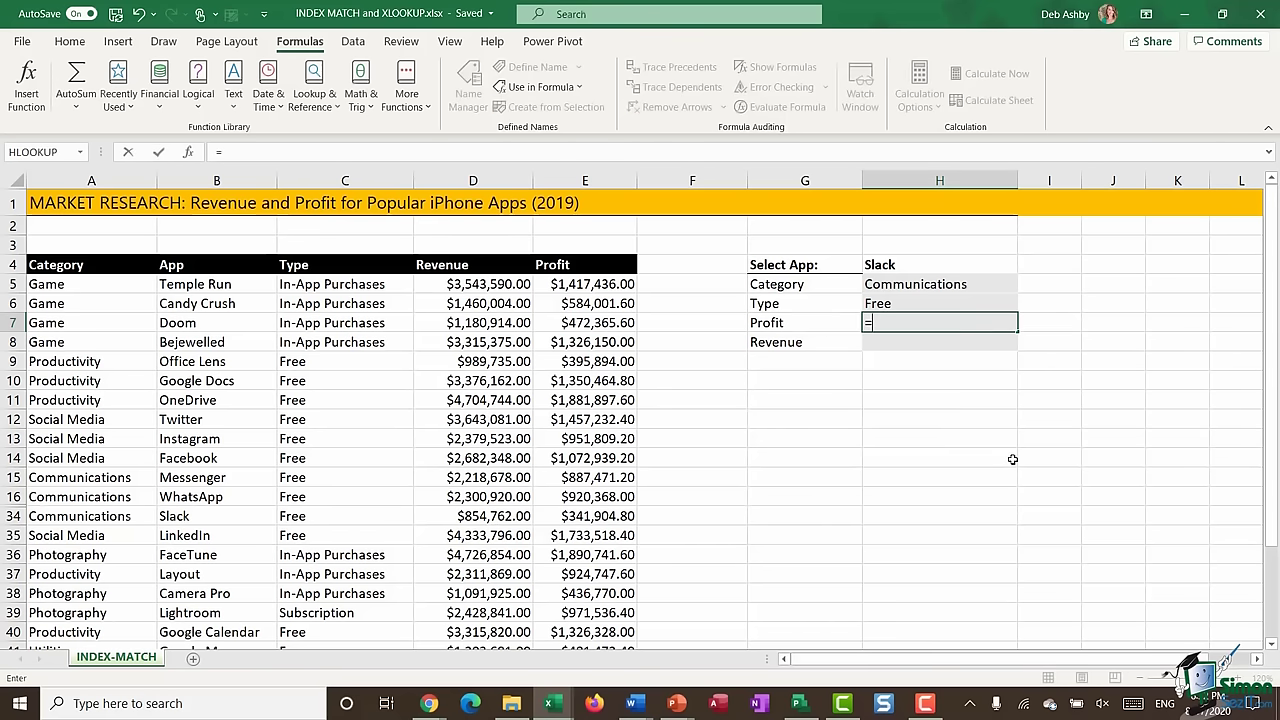
text(XLOOKUP()
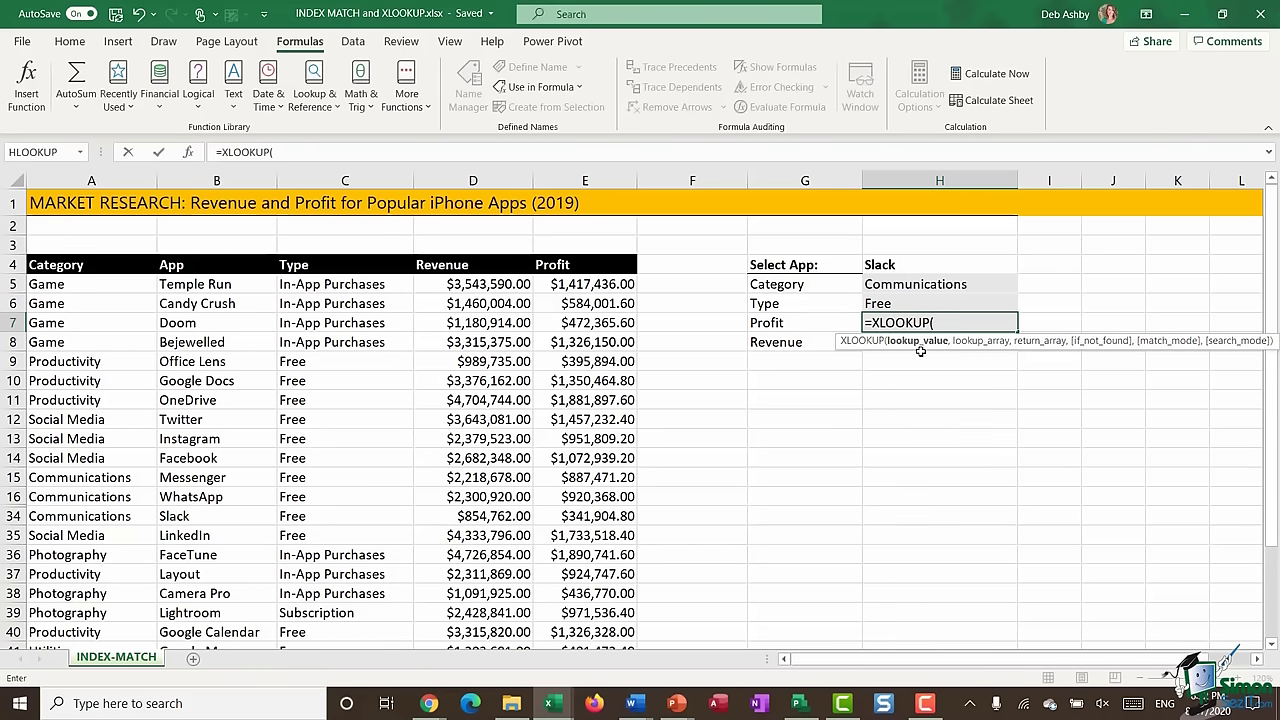
click(927, 264)
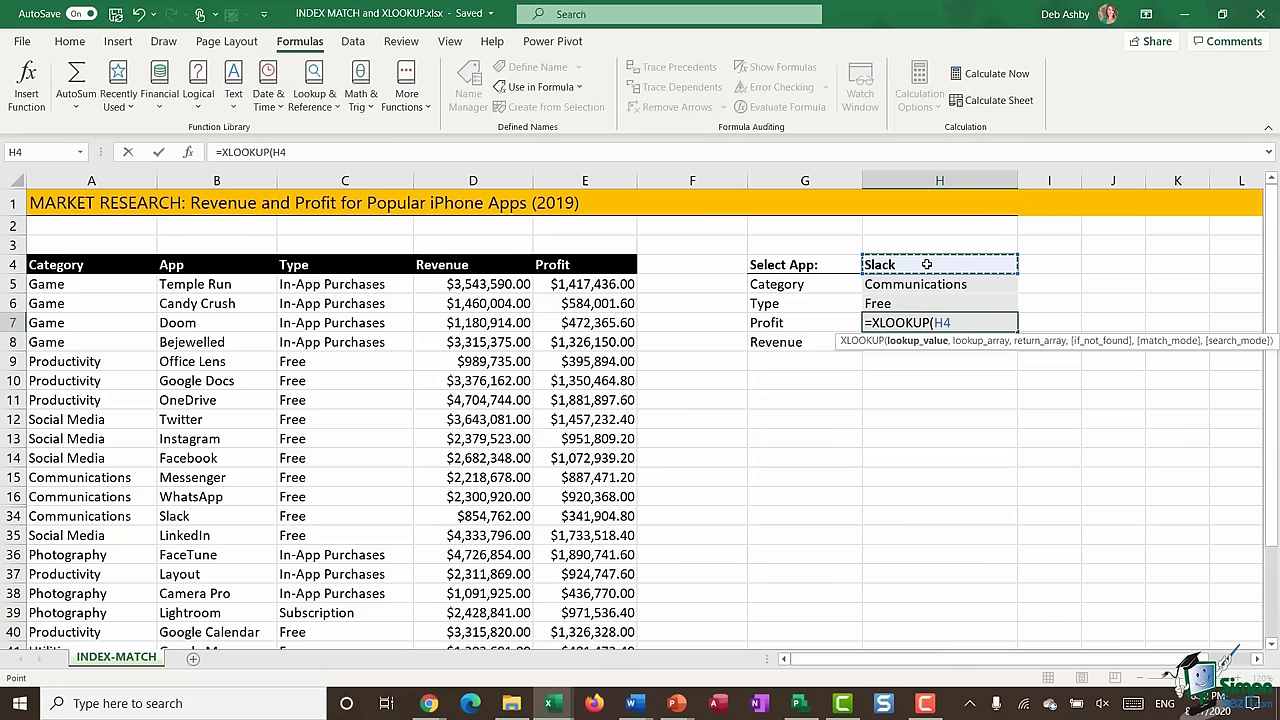
text(,)
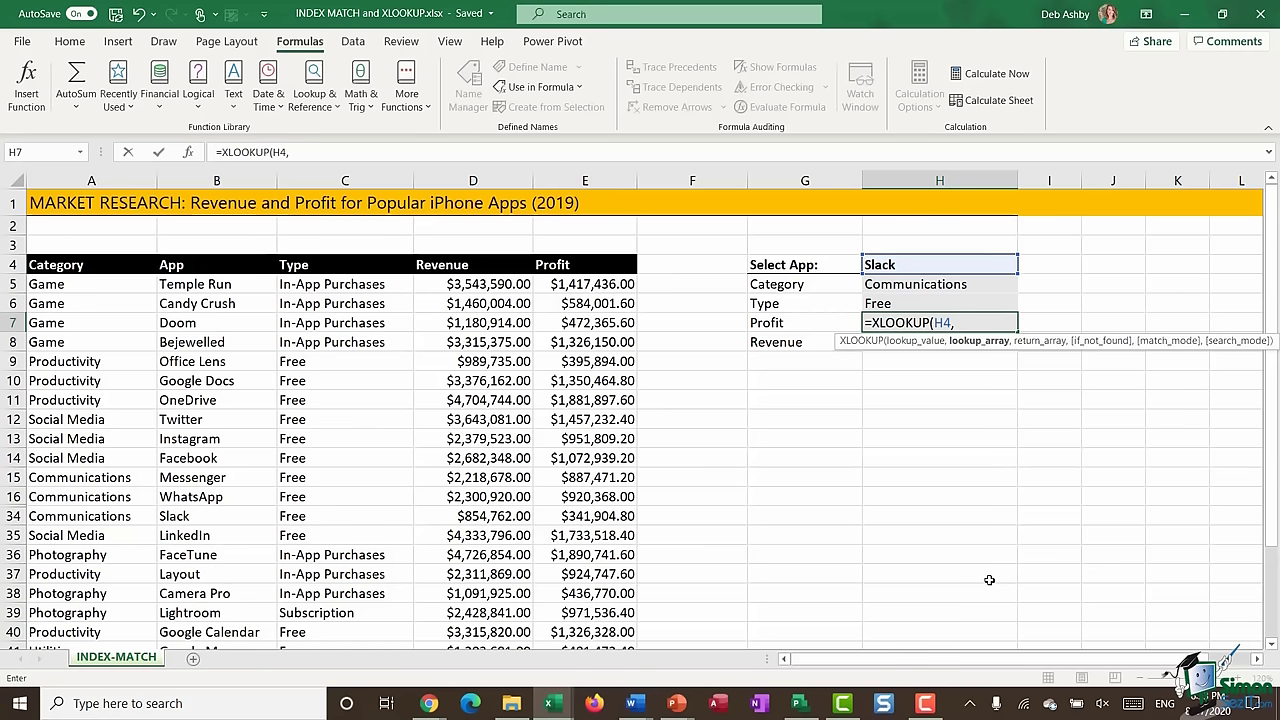
key(F3)
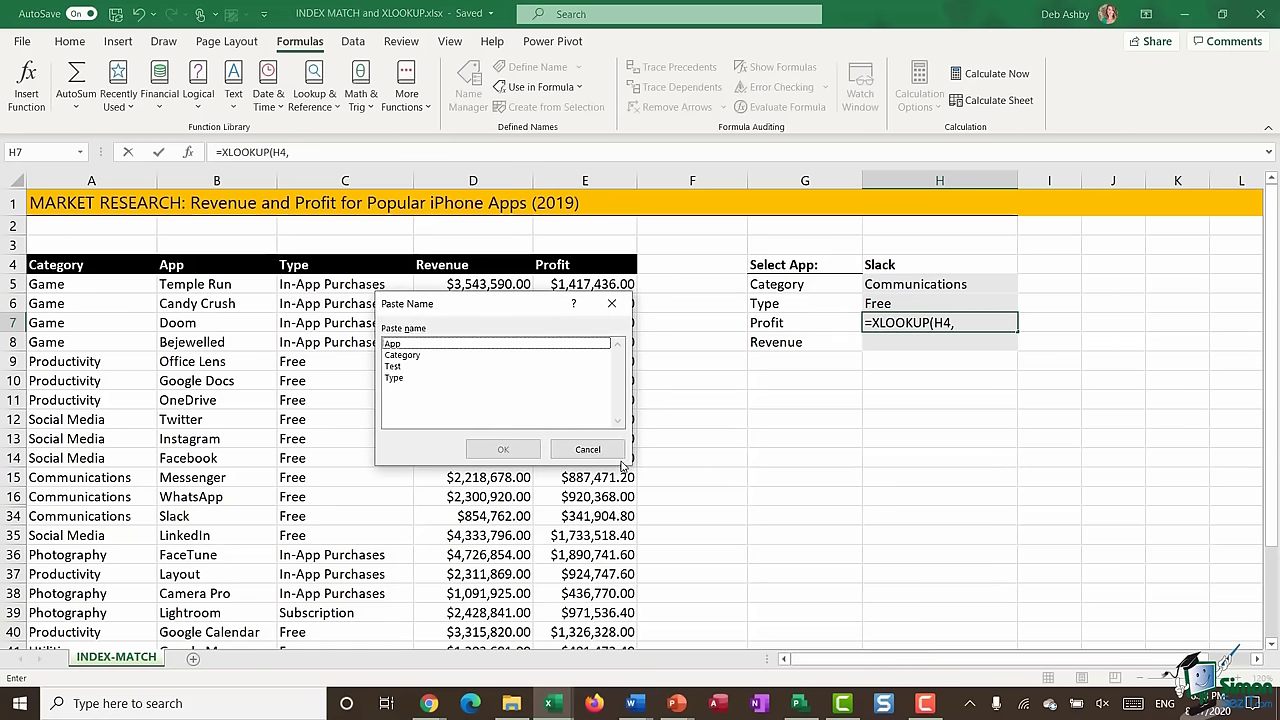
double_click(395, 343)
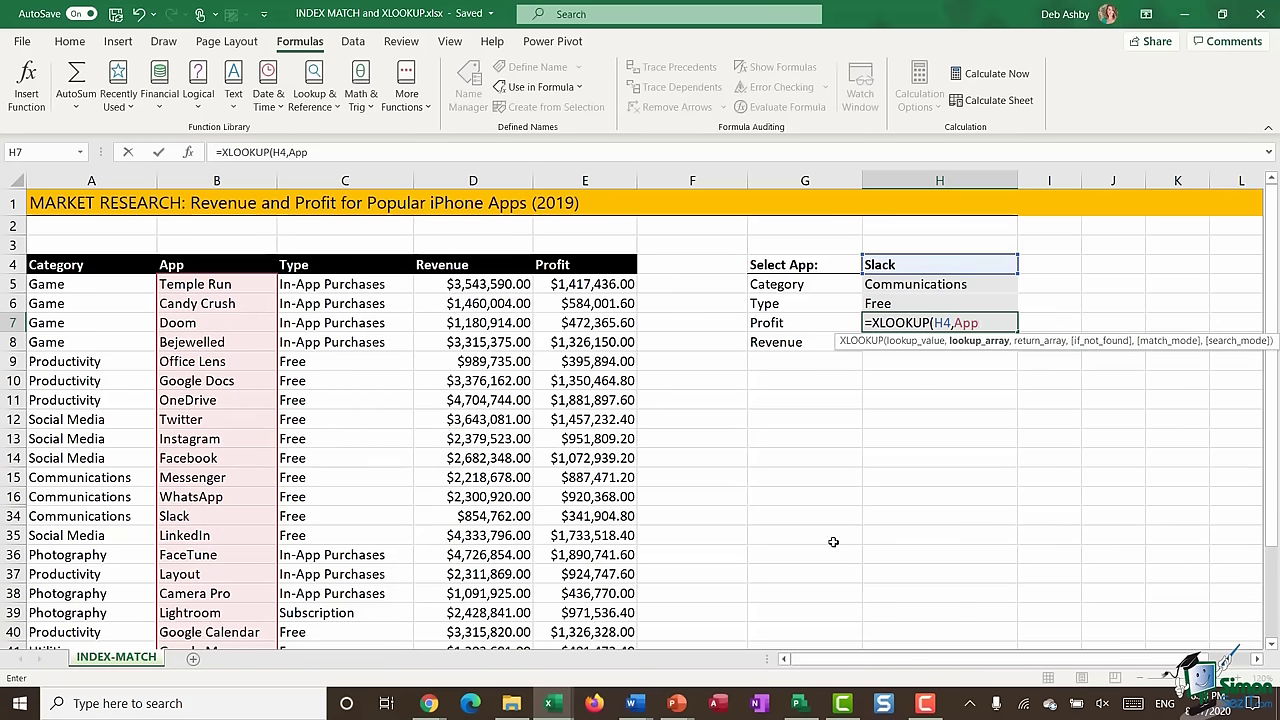
text(,)
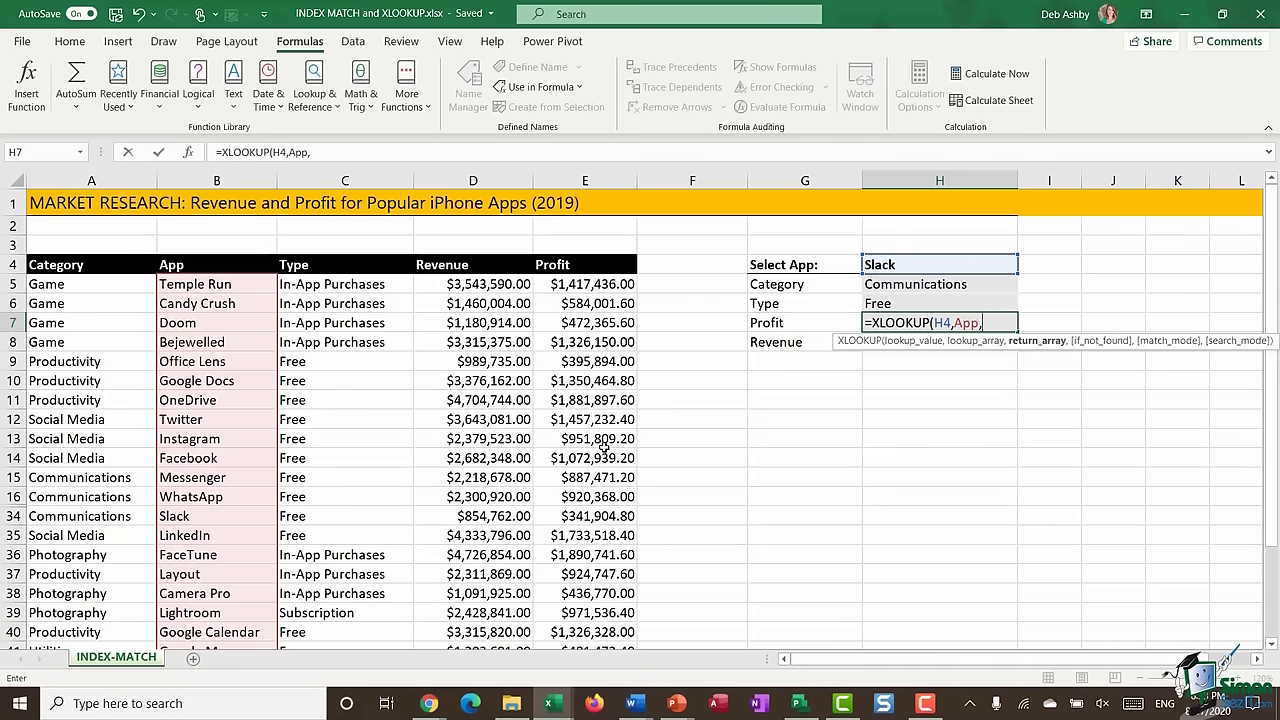
- Return profit from E5:E50 and confirm H7 shows 341,905 for Slack's row
click(586, 284)
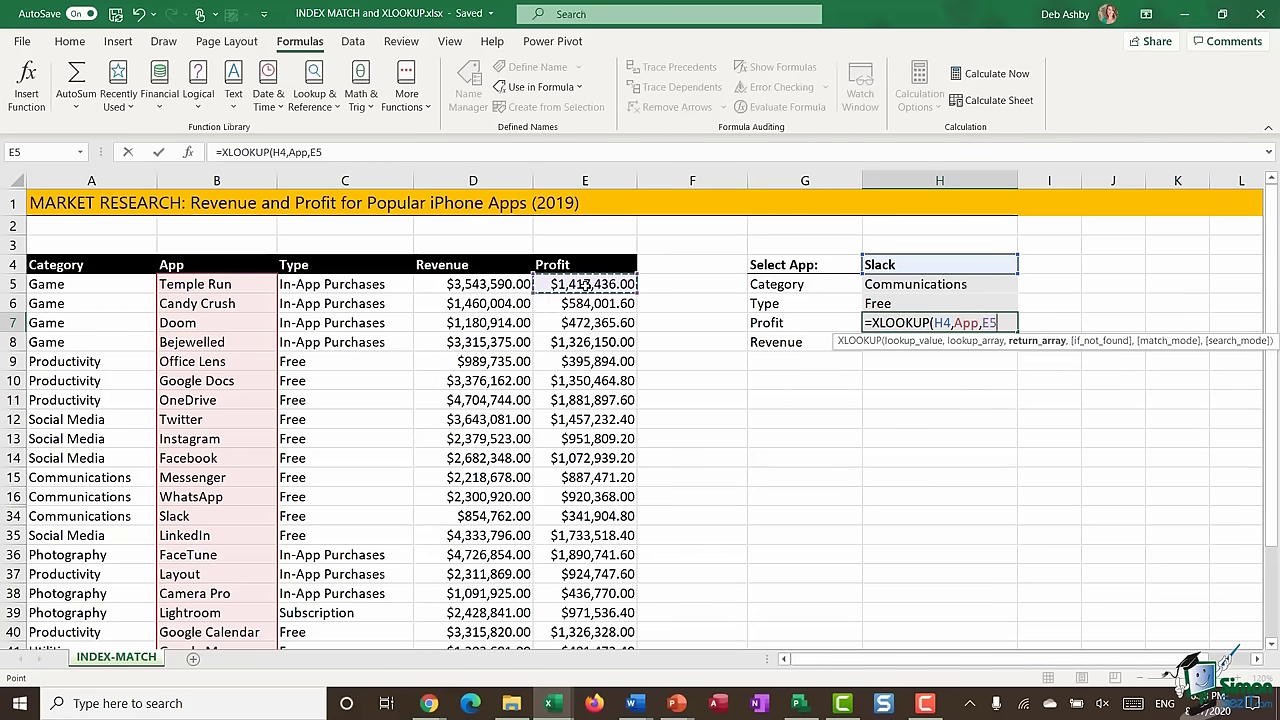
key(ctrl+shift+Down)
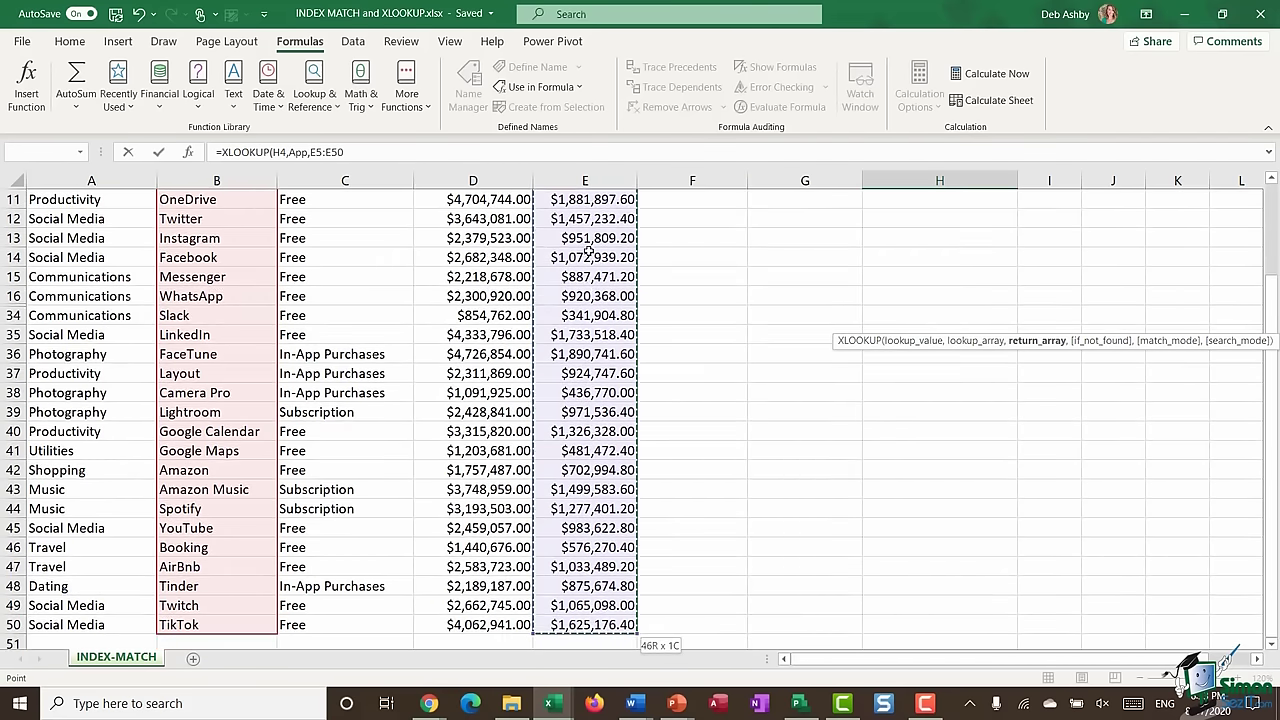
text())
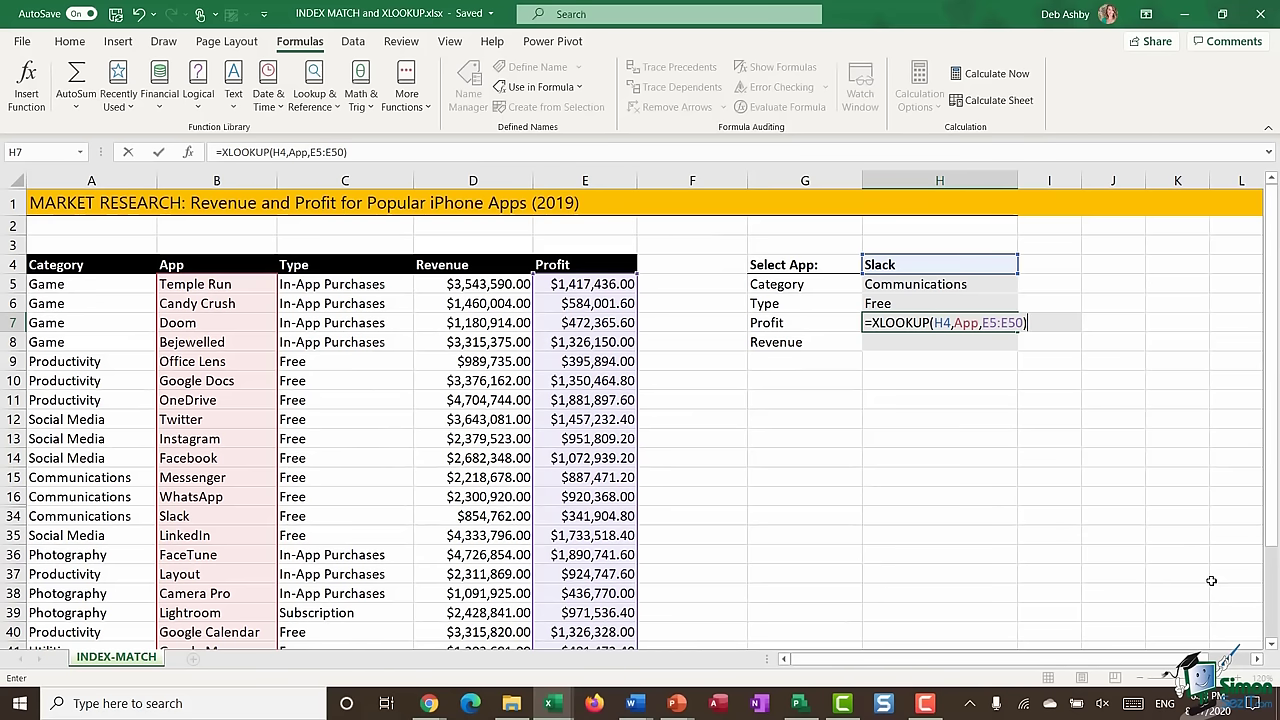
key(Return)
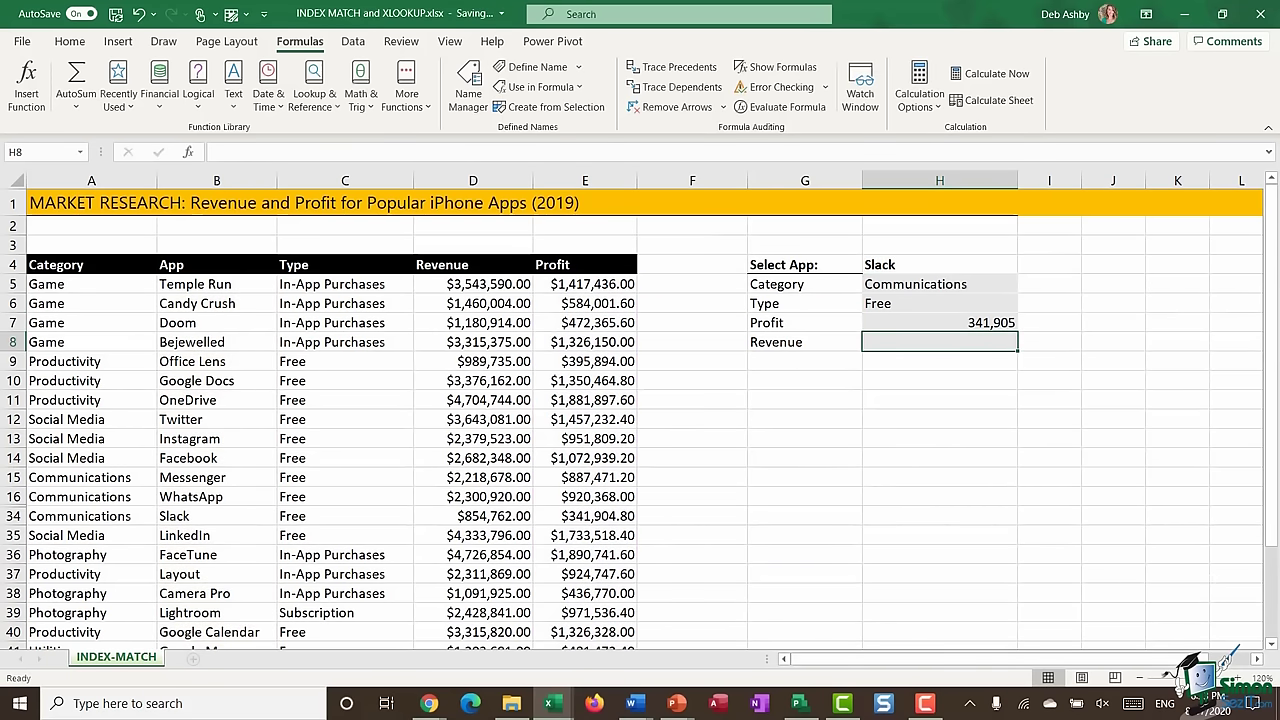
click(913, 323)
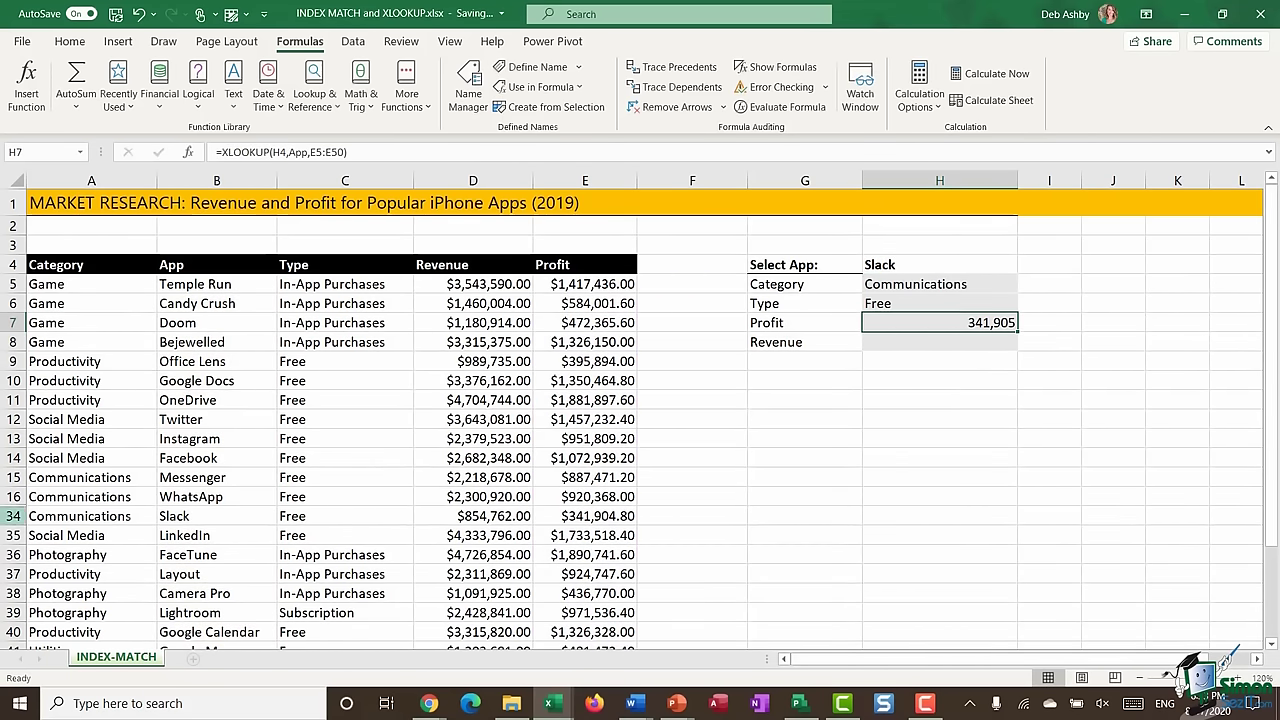
click(14, 516)
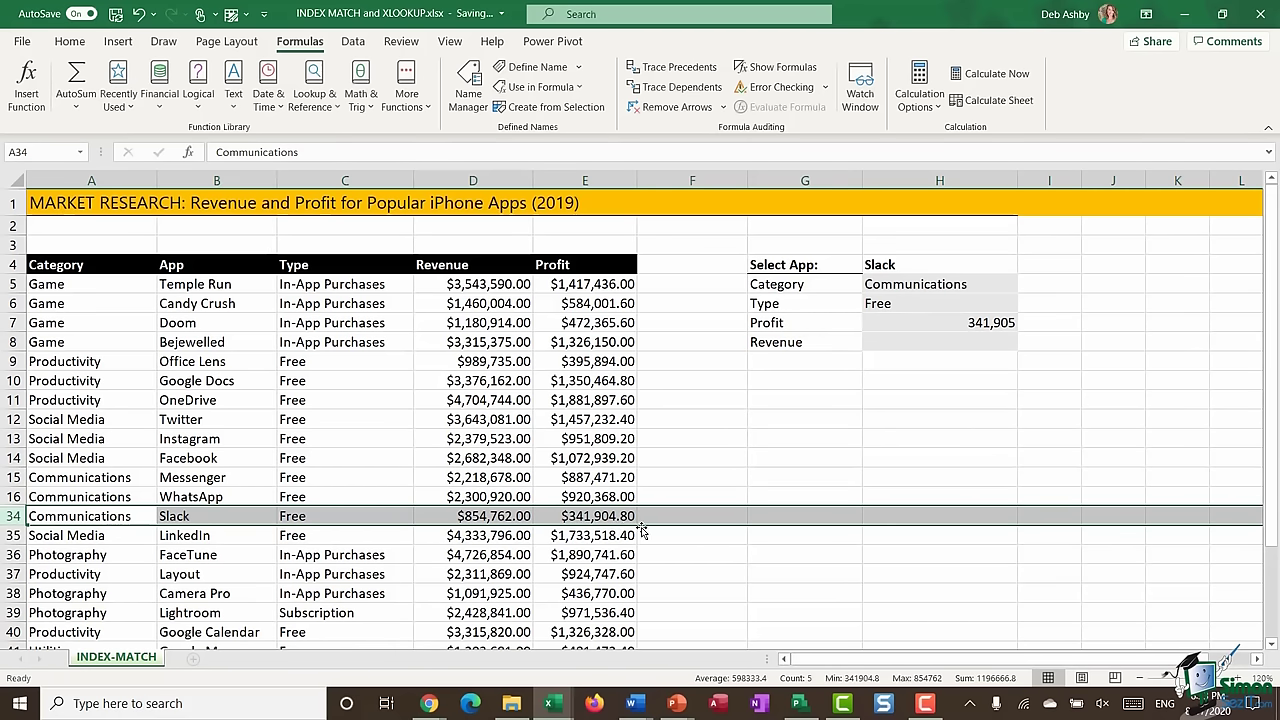
- Format the Profit cell H7 as accounting currency
click(968, 325)
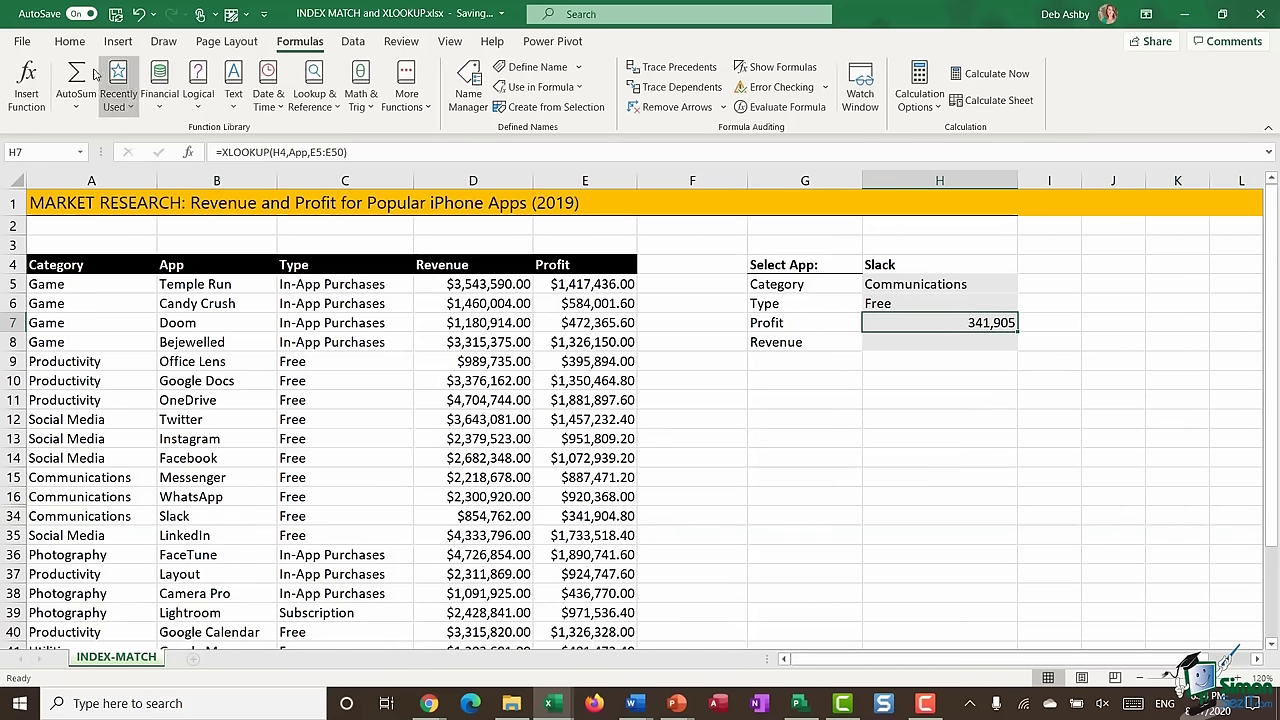
click(75, 45)
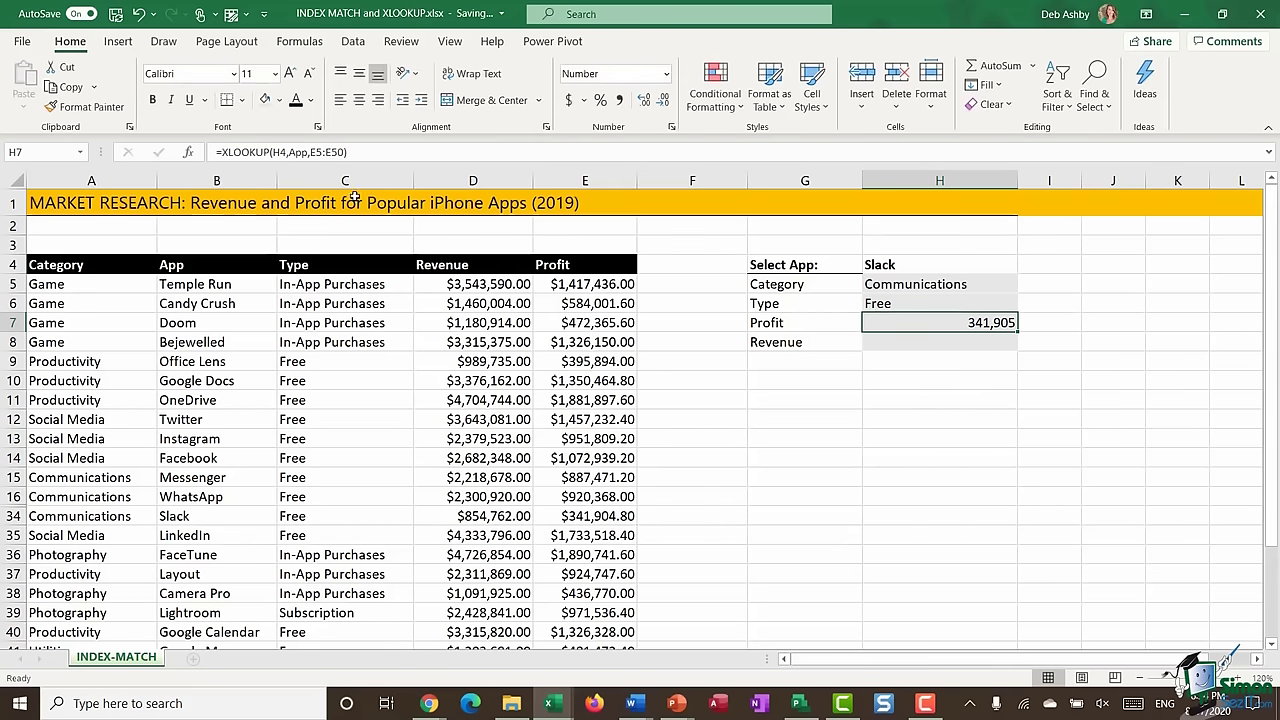
click(570, 101)
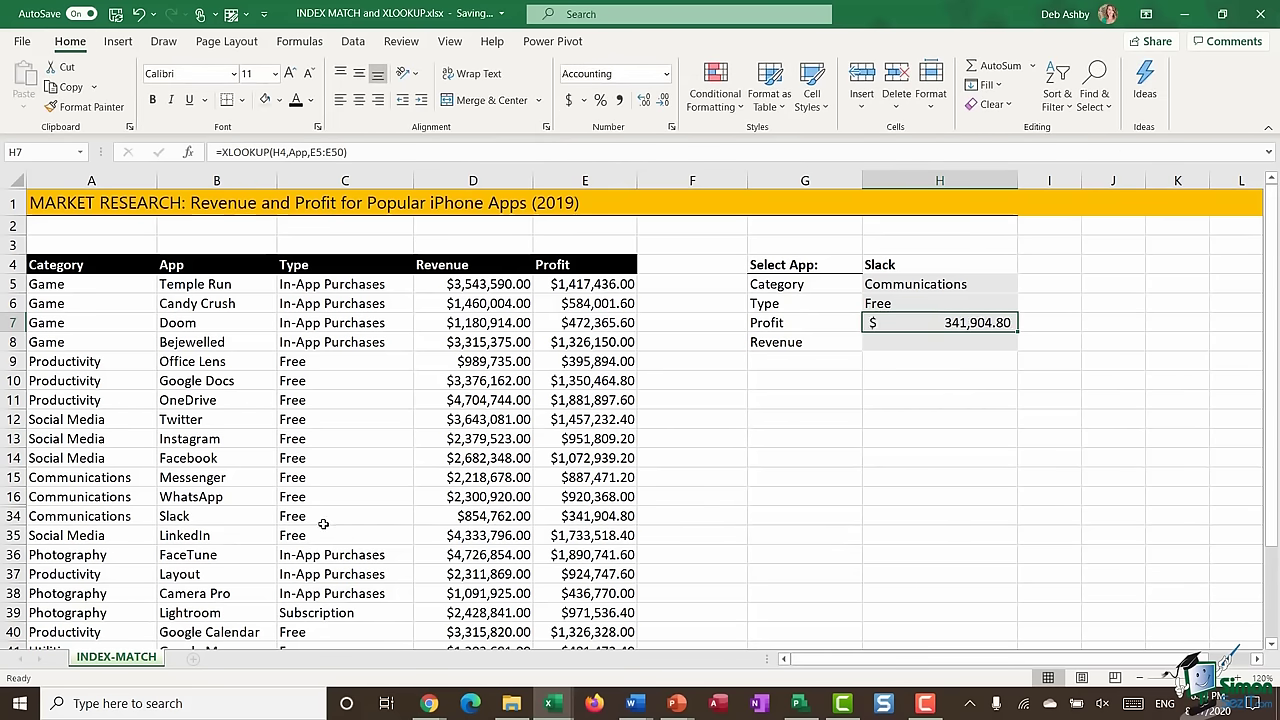
- Change the chosen app in H4 to Twitter and compare with its row 12
click(917, 266)
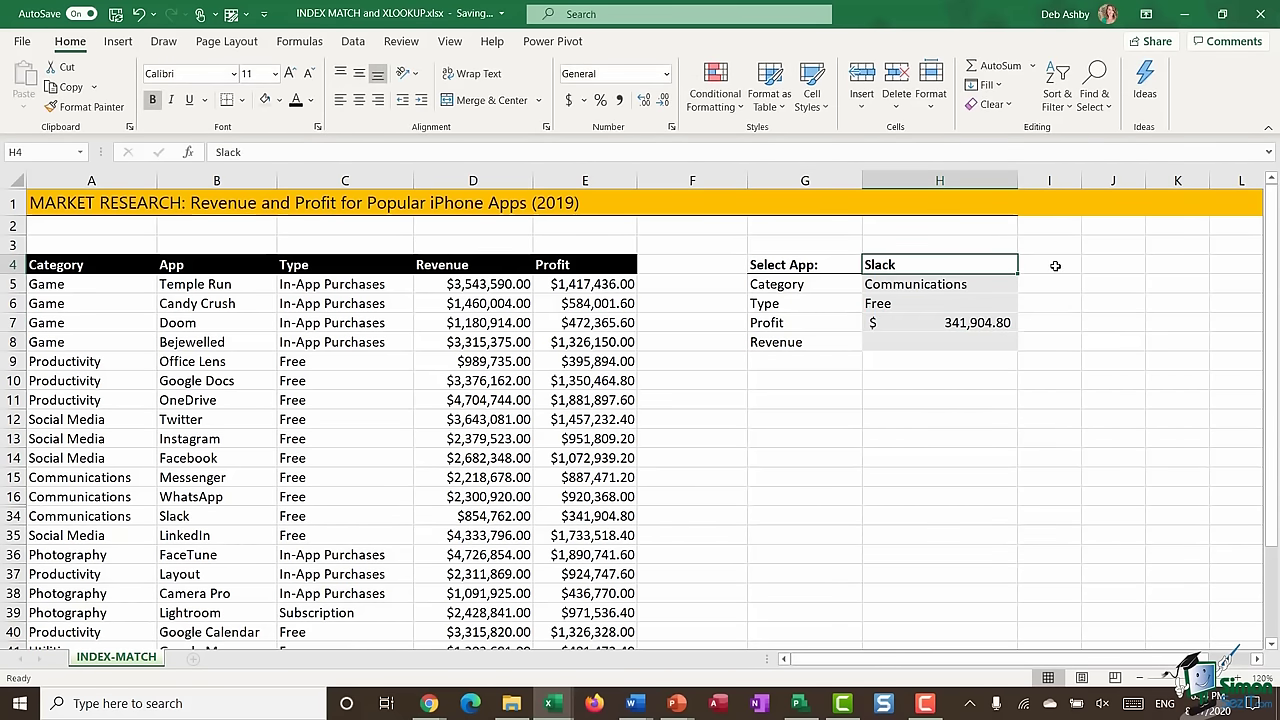
text(Twitter)
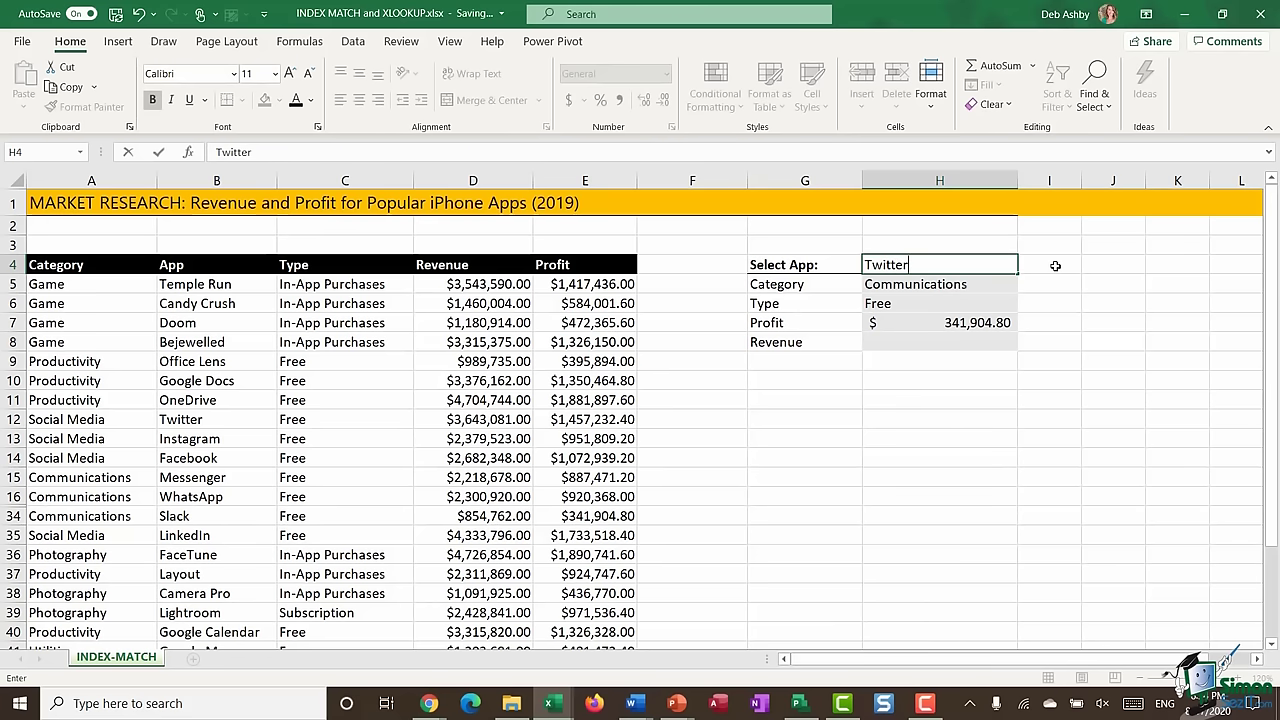
key(Return)
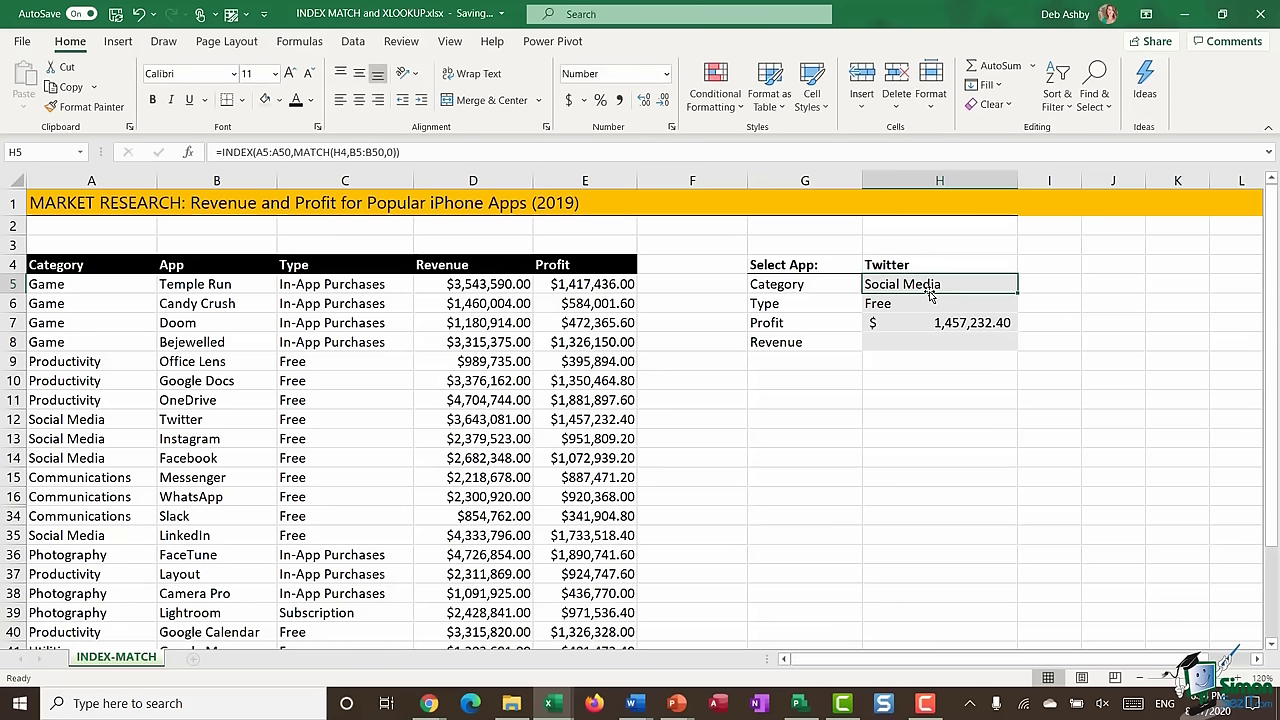
click(14, 419)
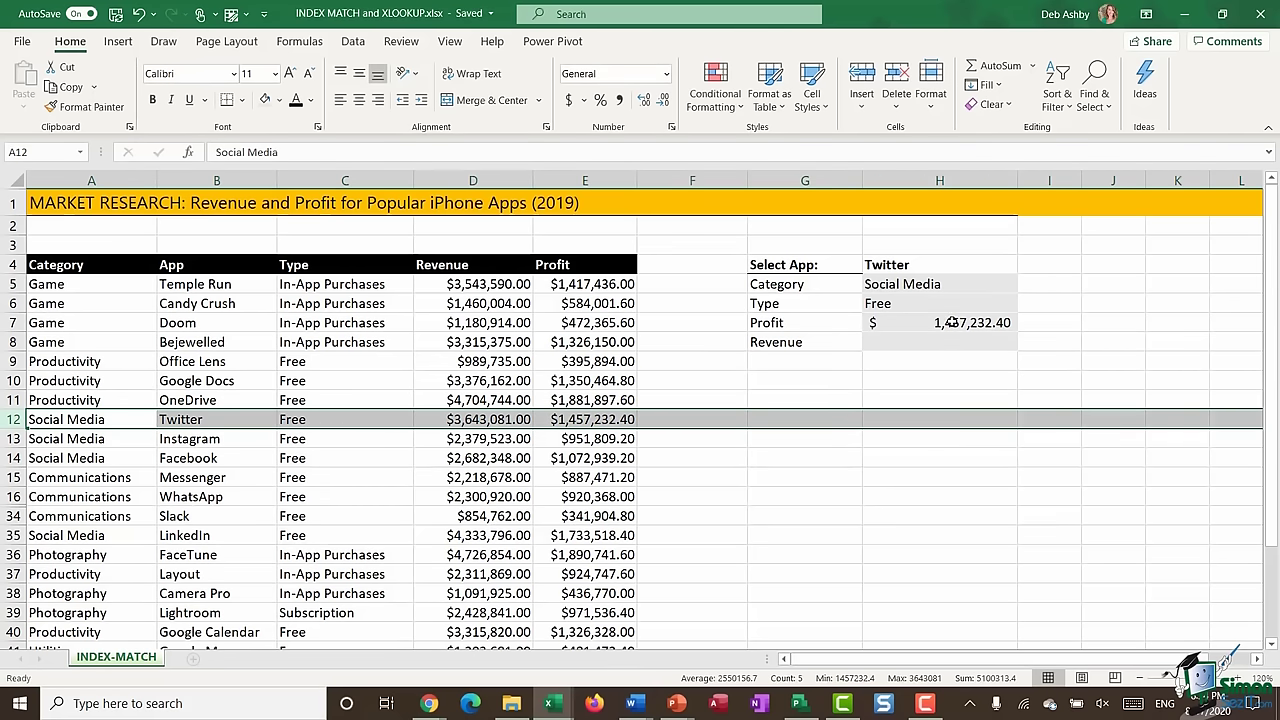
- Turn on Show Formulas to inspect H7's formula, then switch back to results
click(980, 323)
click(299, 41)
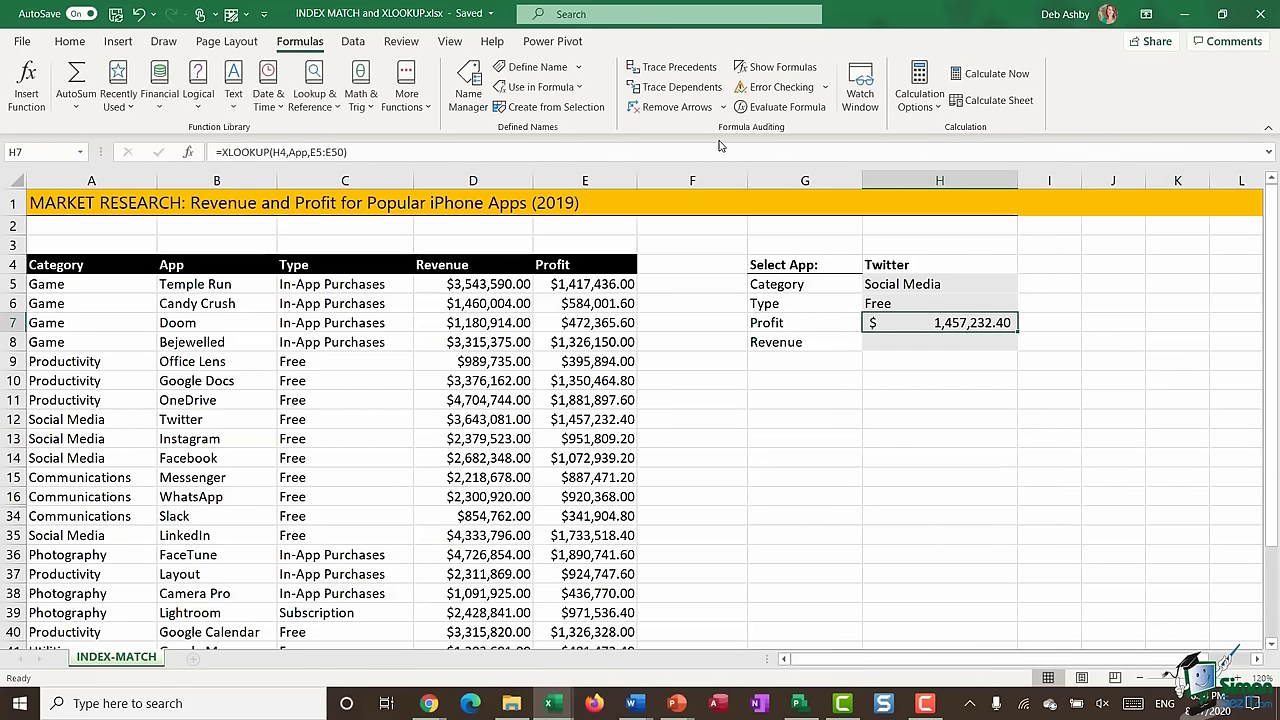
click(779, 70)
drag(962, 663, 1150, 663)
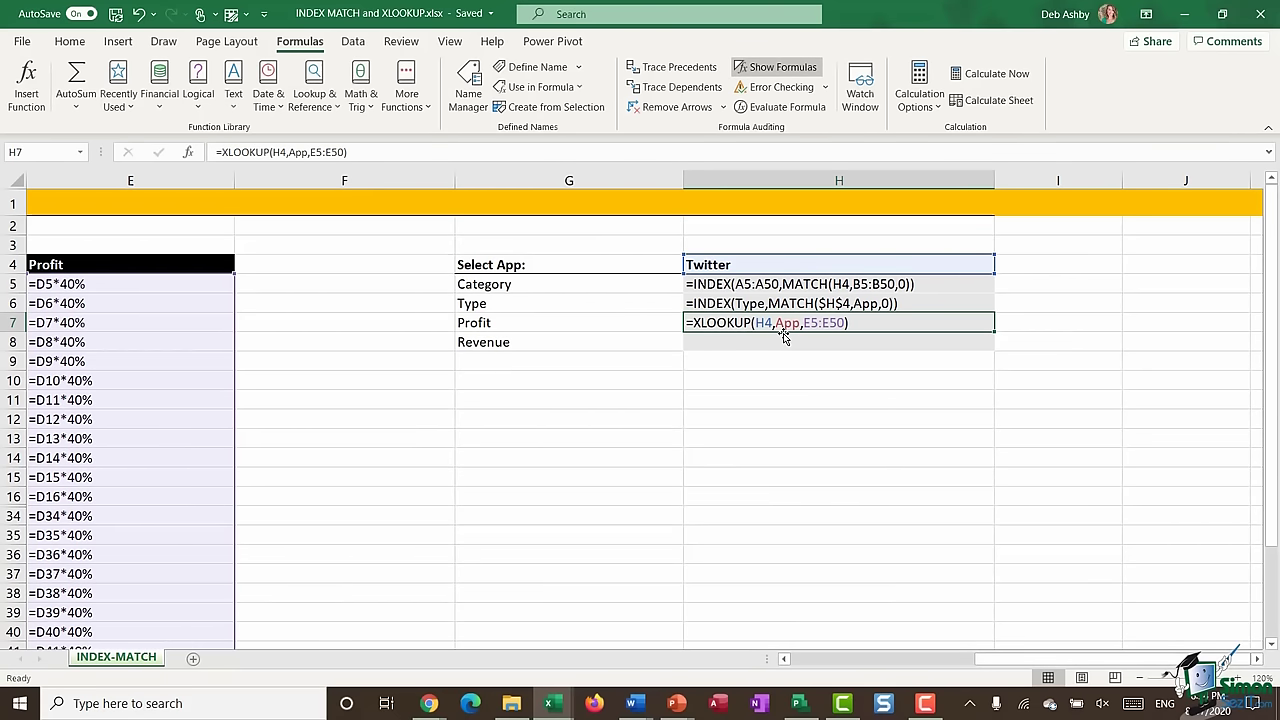
key(ctrl+grave)
scroll(880, 345, left, 4)
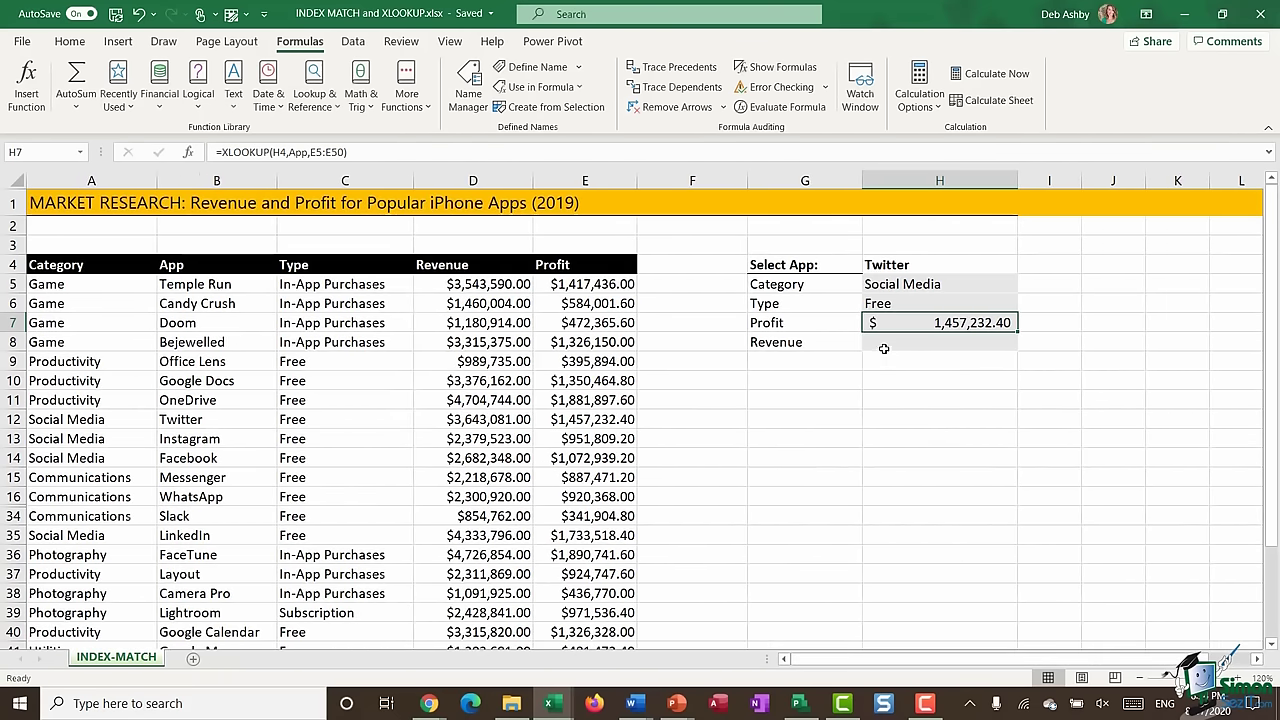
- Enter =XLOOKUP(H4,App,D5:D50) in H8 to return the chosen app's revenue
click(884, 345)
text(=XLO)
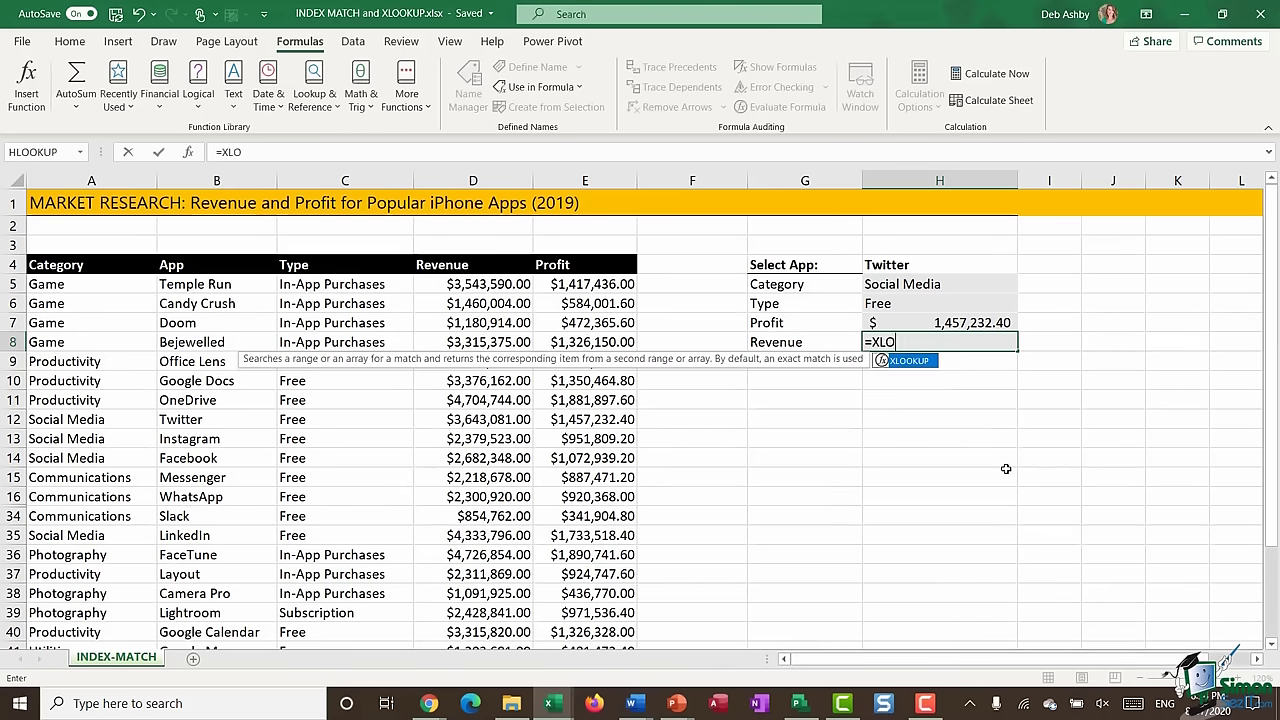
text(OKUP()
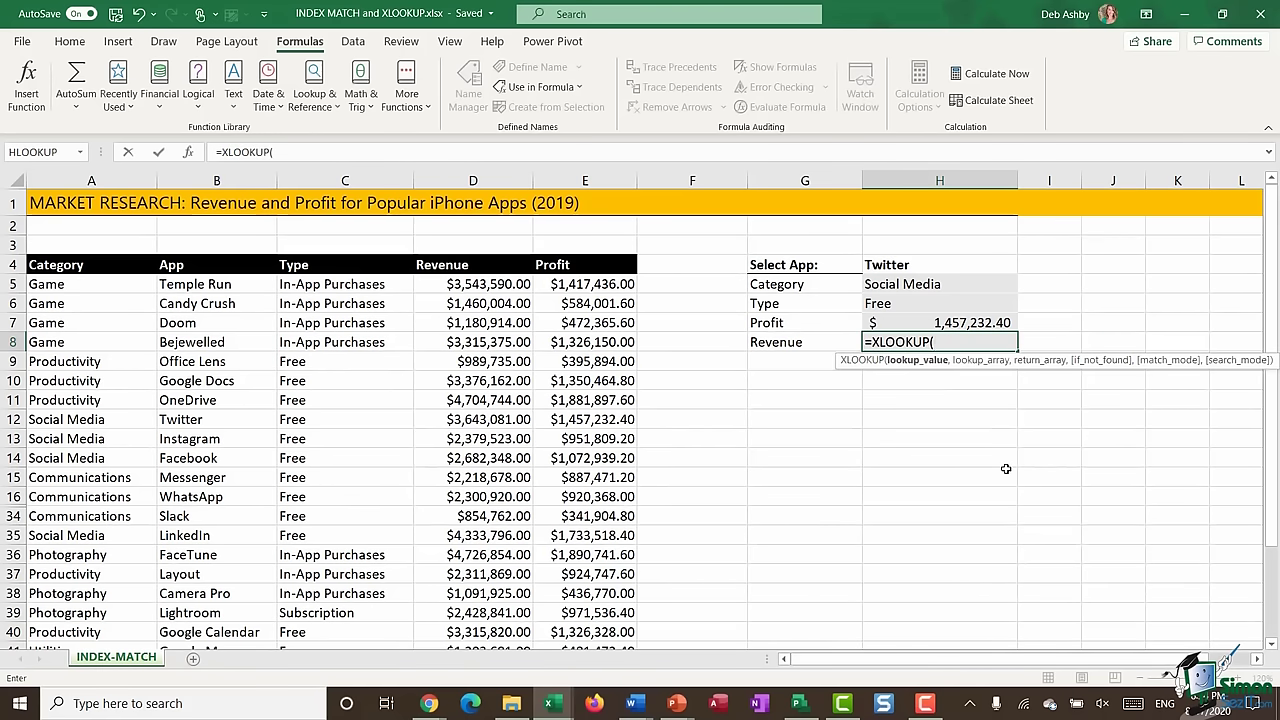
click(928, 268)
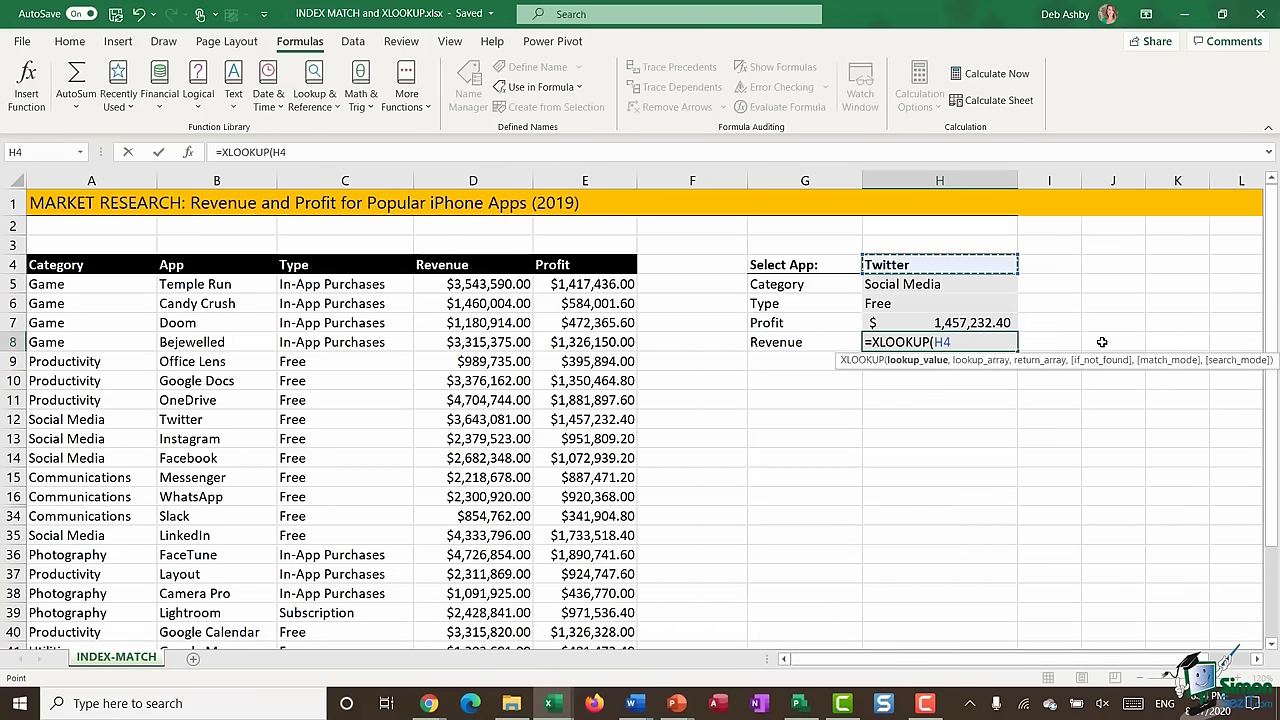
text(,)
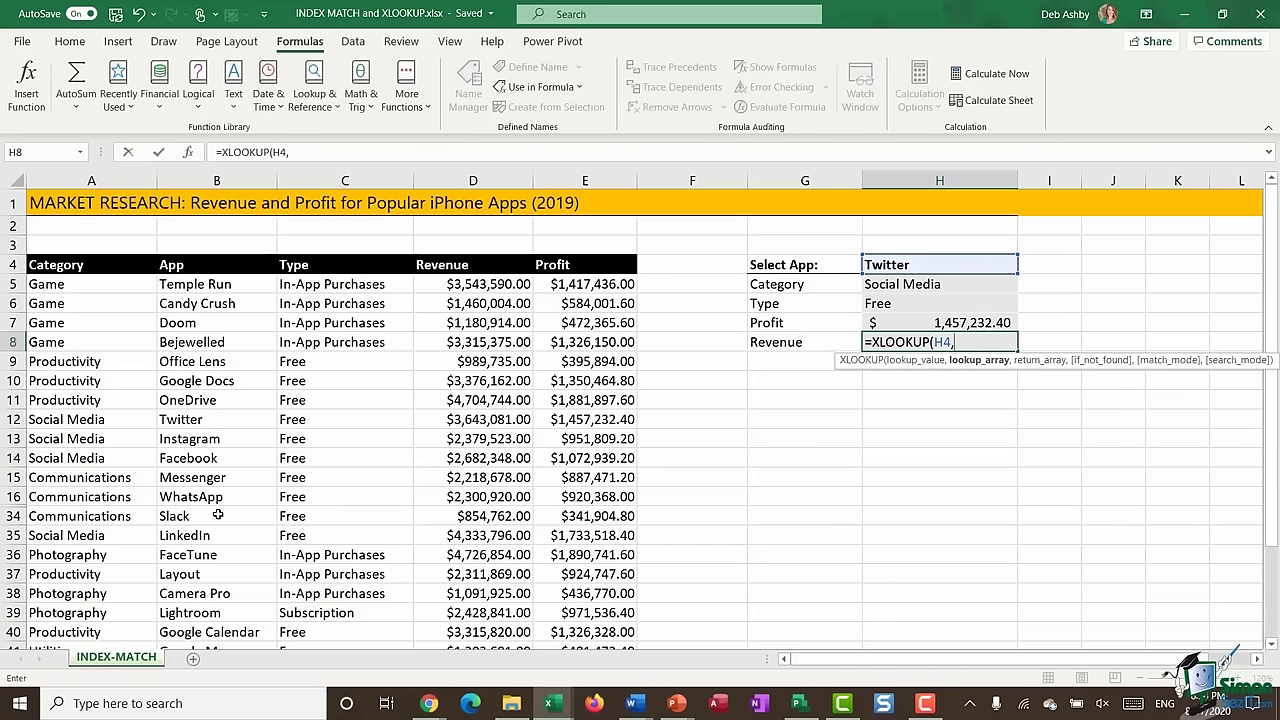
key(F3)
click(401, 345)
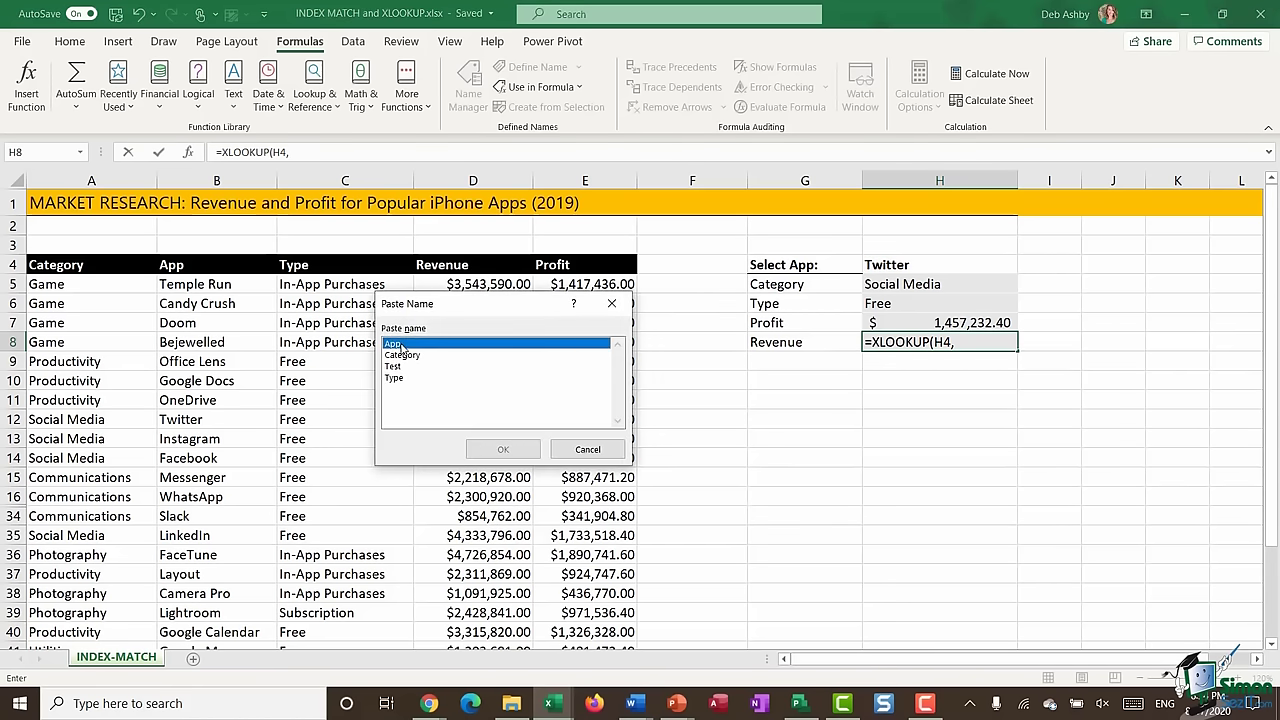
double_click(401, 345)
text(,)
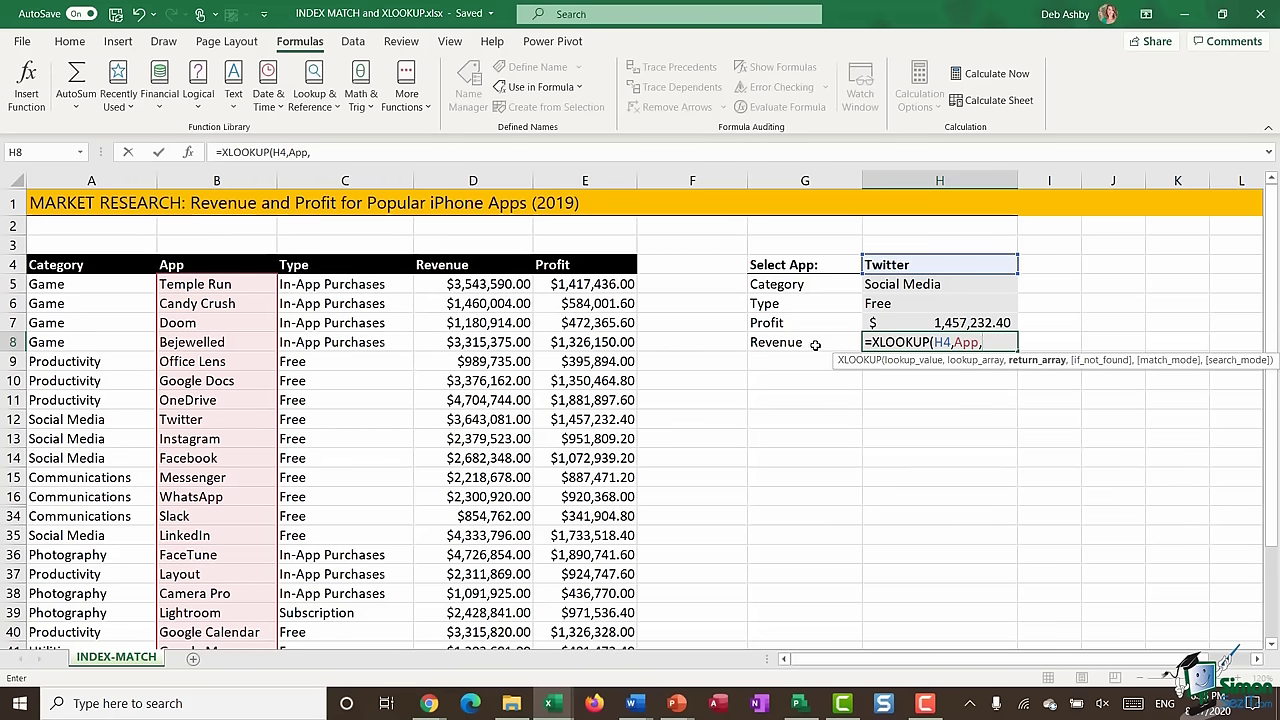
click(484, 287)
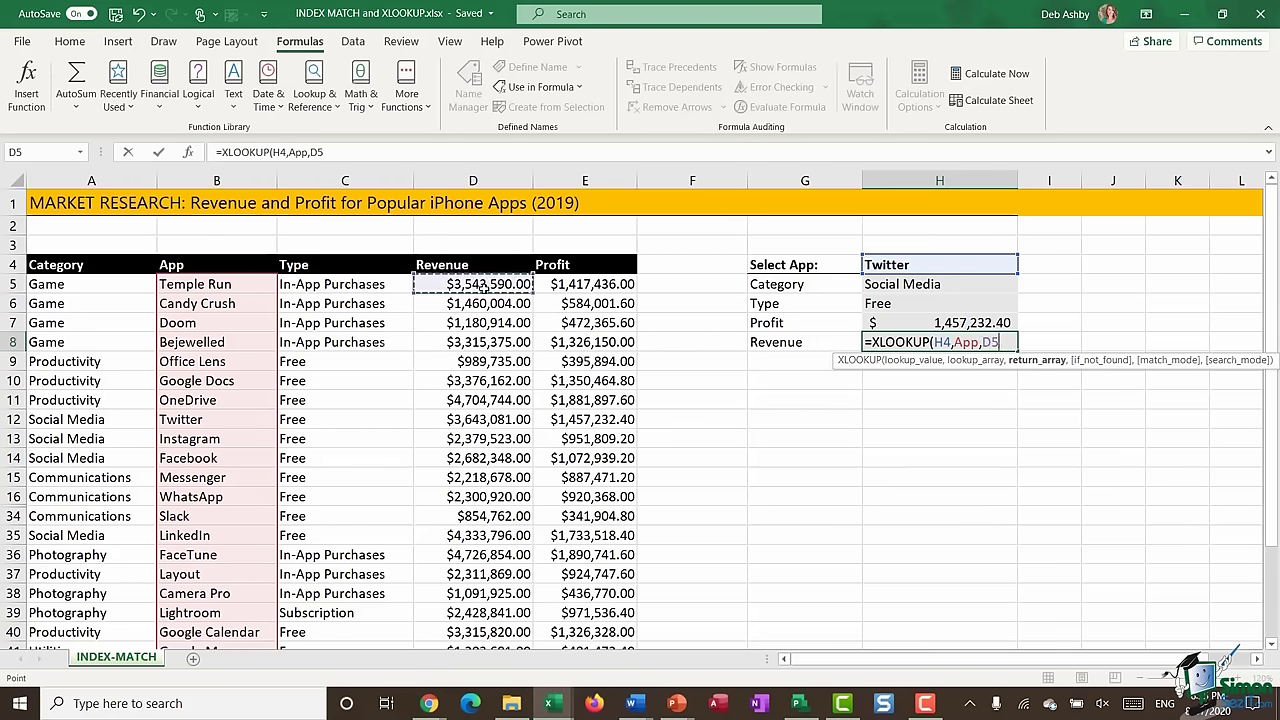
key(ctrl+shift+Down)
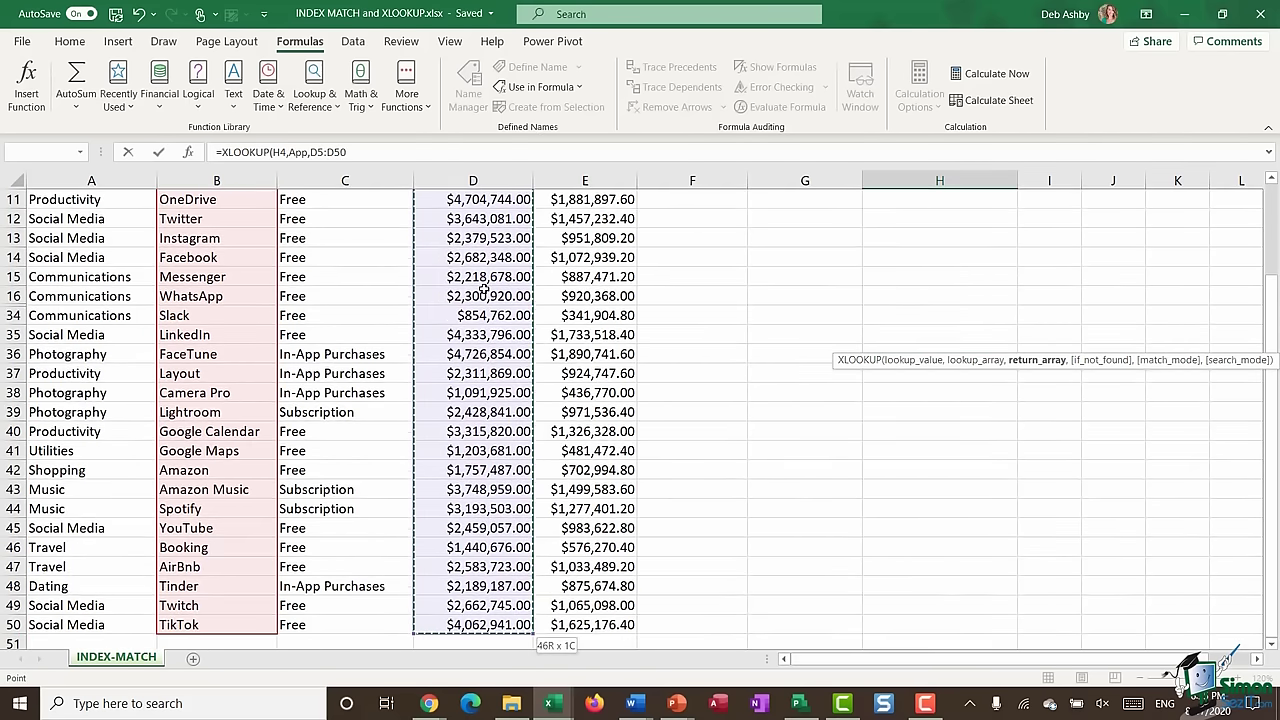
text())
key(Return)
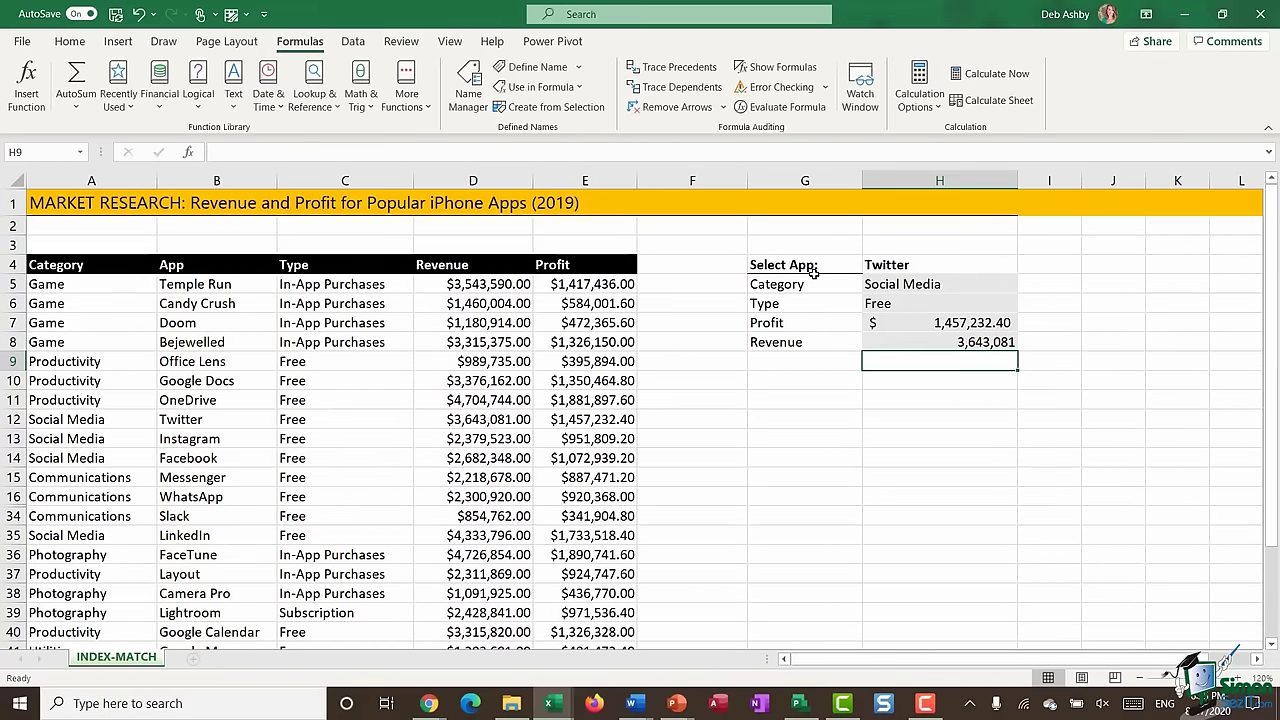
- Format the Revenue cell H8 as accounting currency
click(950, 343)
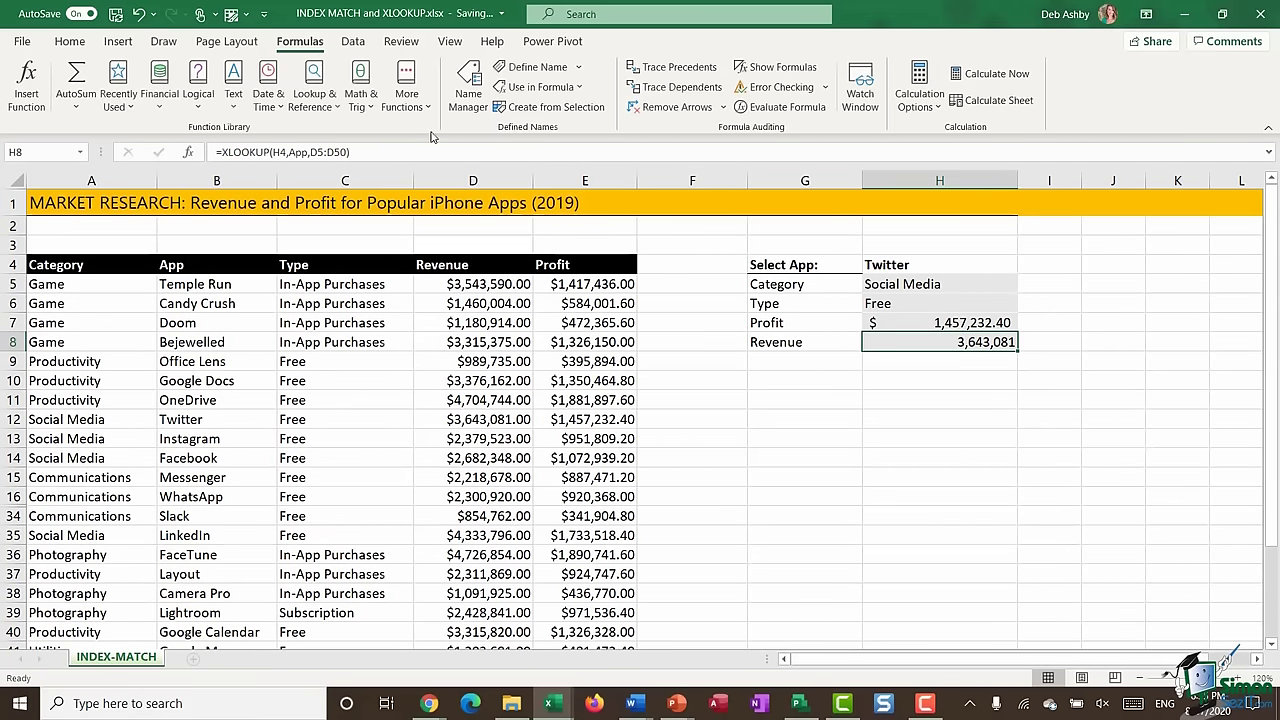
click(70, 41)
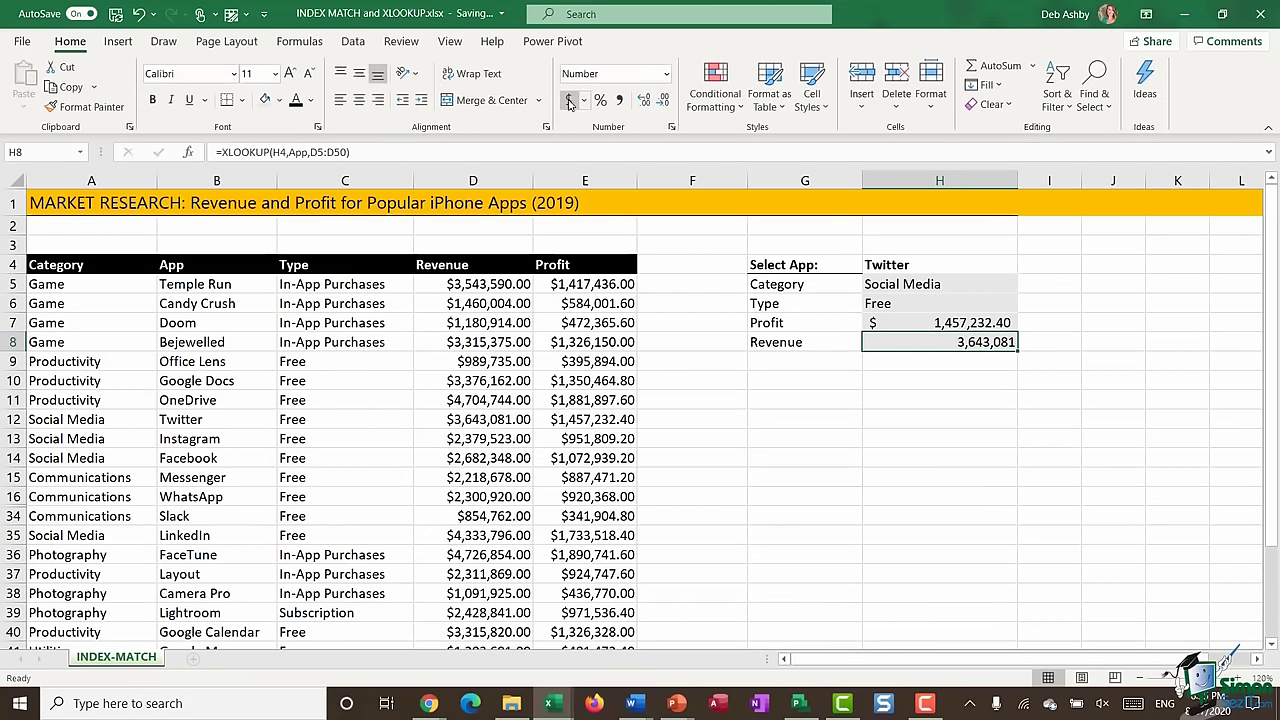
click(569, 101)
- Change the chosen app in H4 to Candy Crush and compare the panel with row A6:E6
click(931, 379)
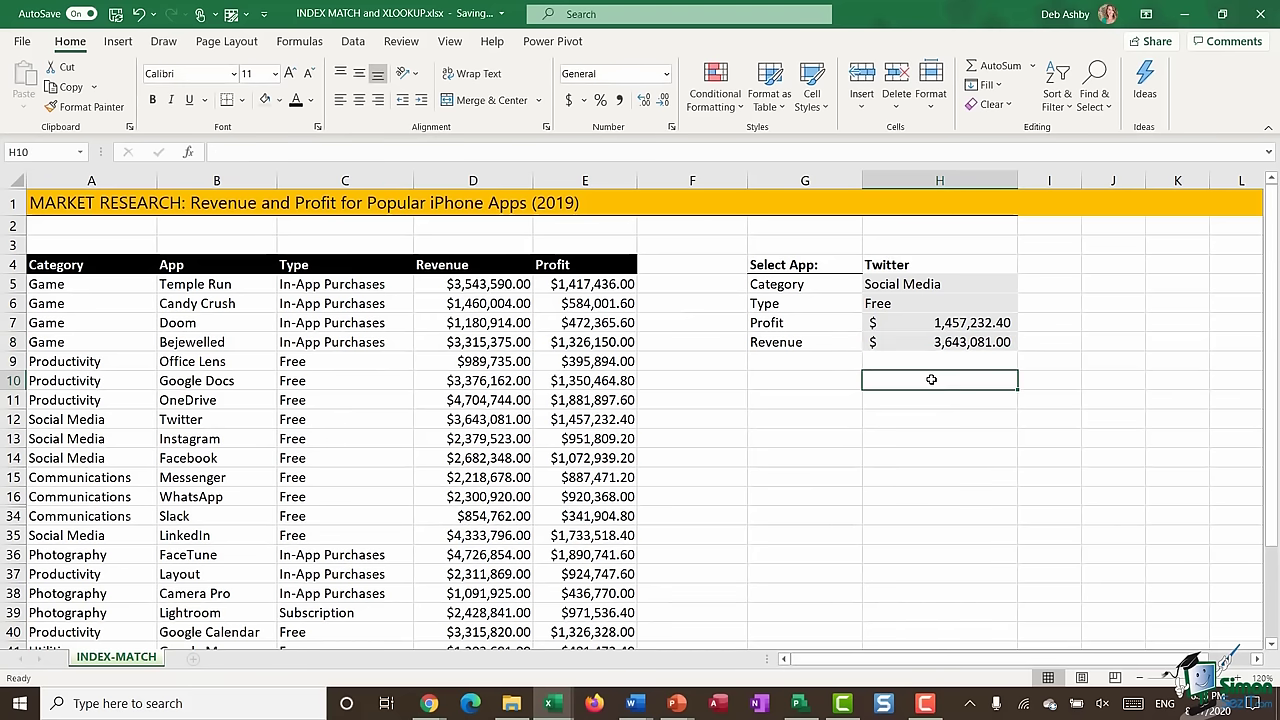
click(14, 420)
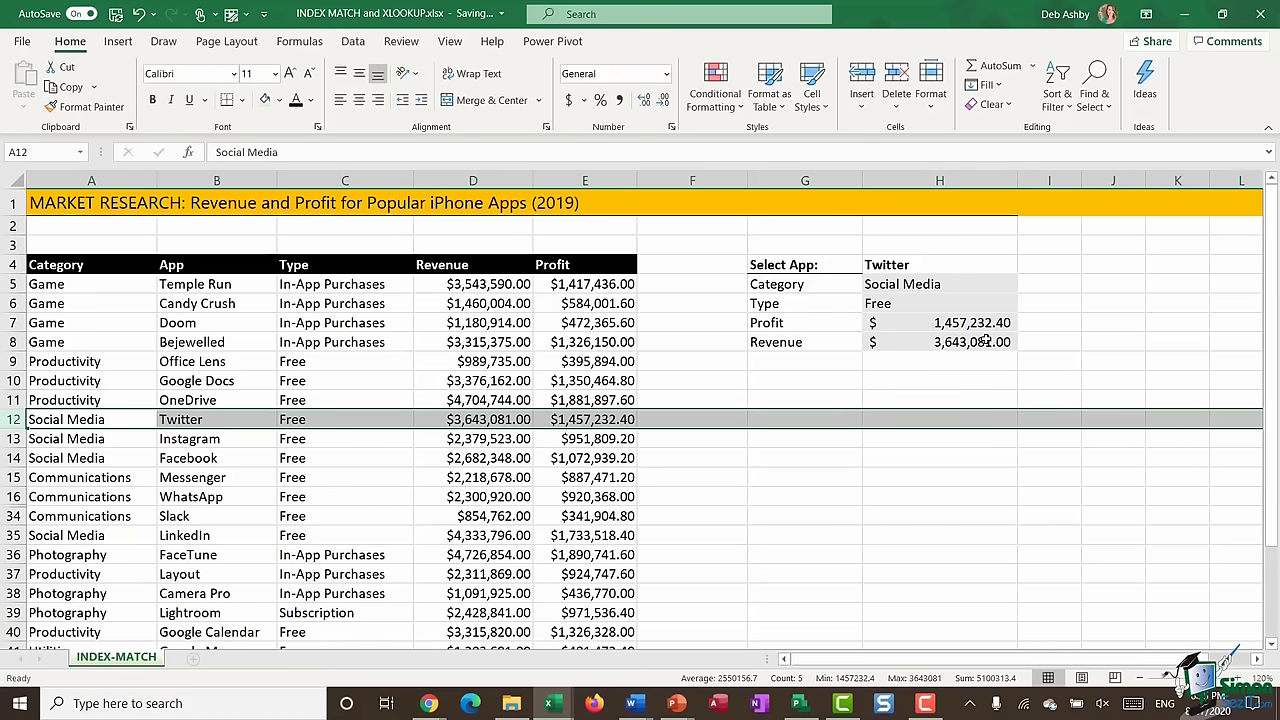
click(917, 264)
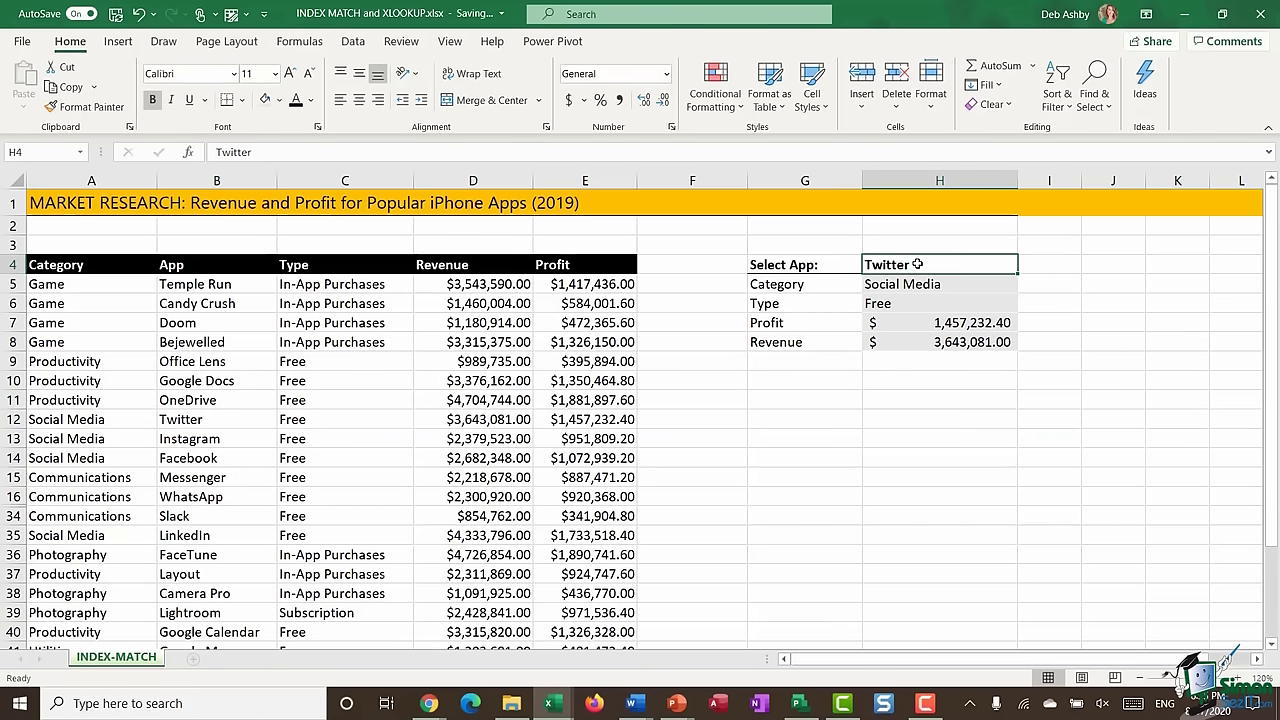
text(Candy)
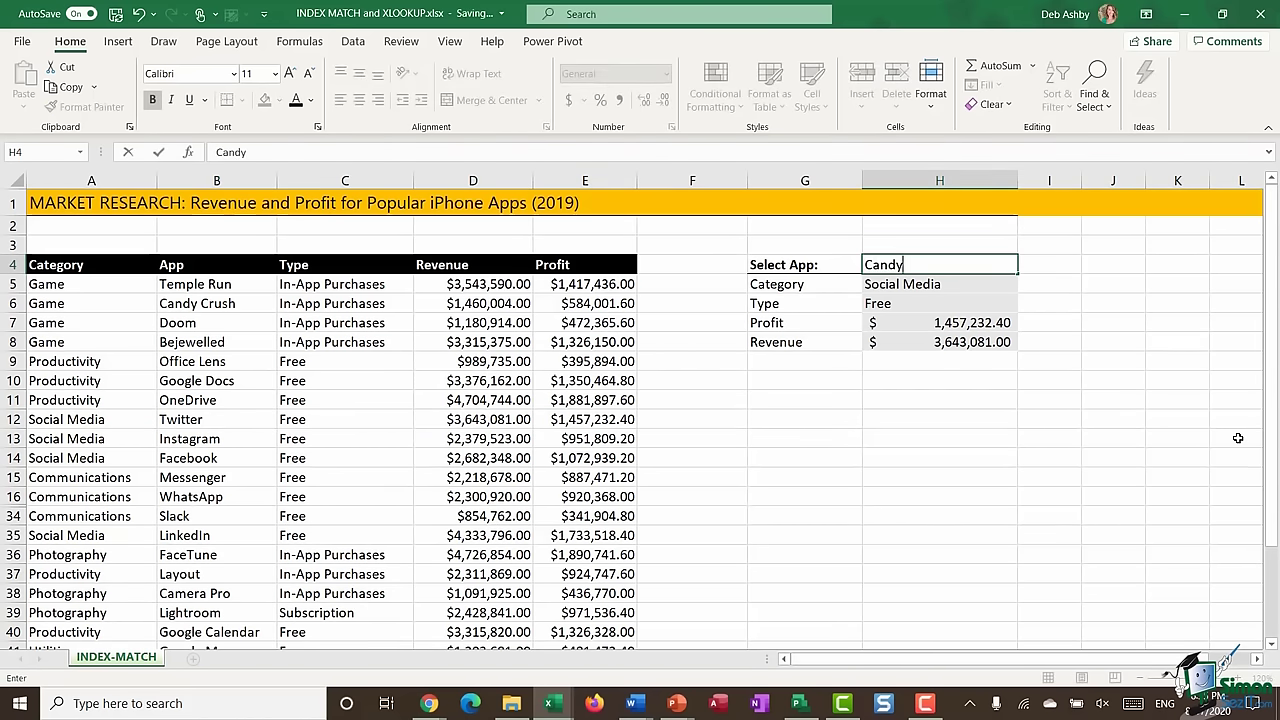
text( Crush)
key(Return)
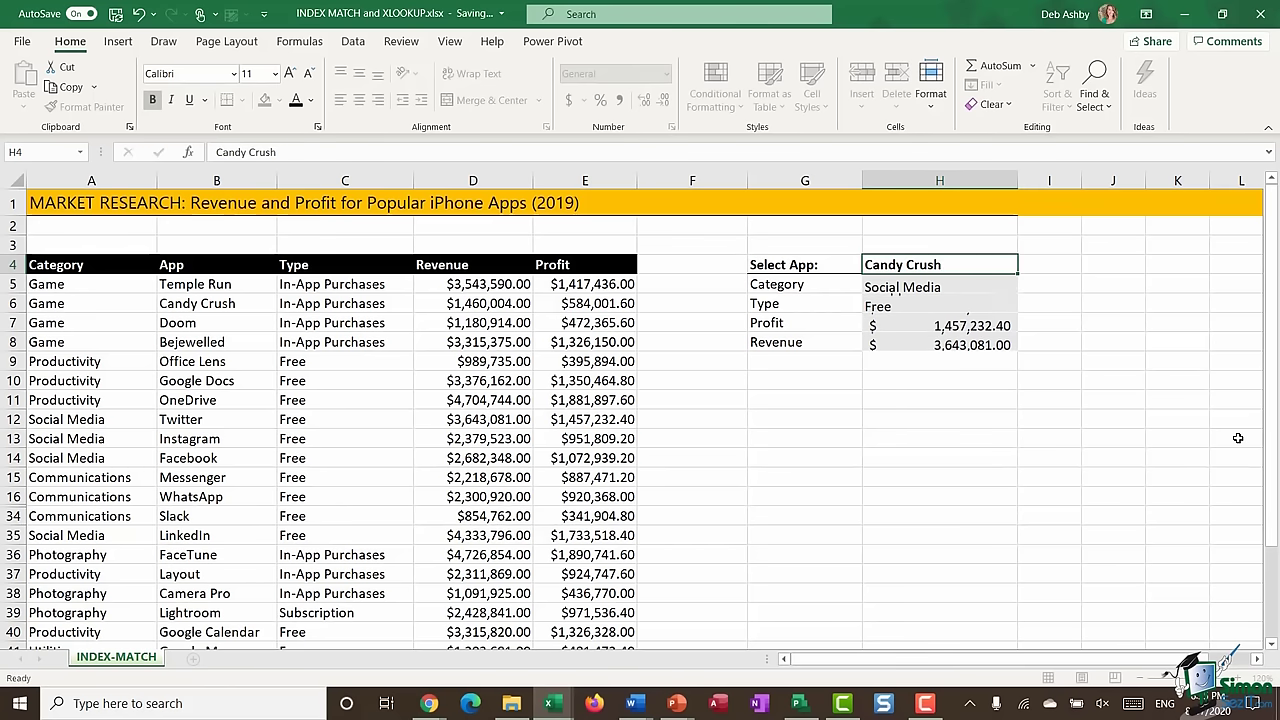
click(14, 303)
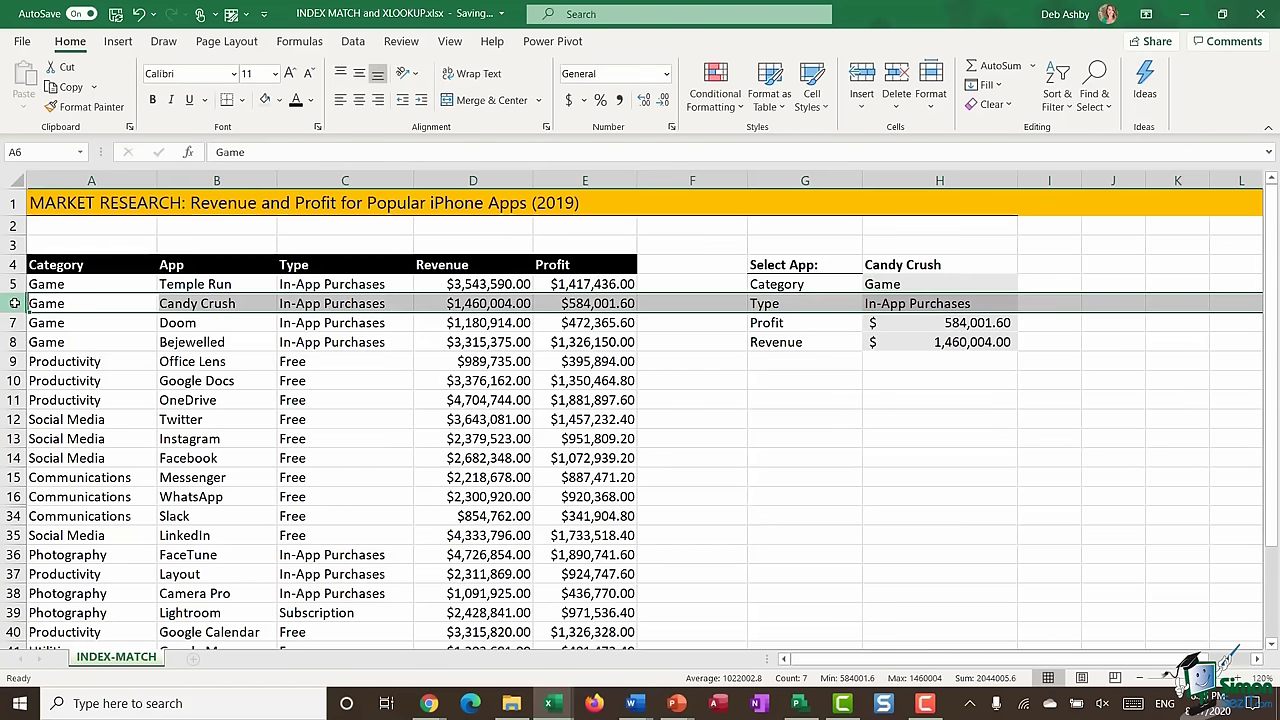
drag(85, 305, 580, 307)
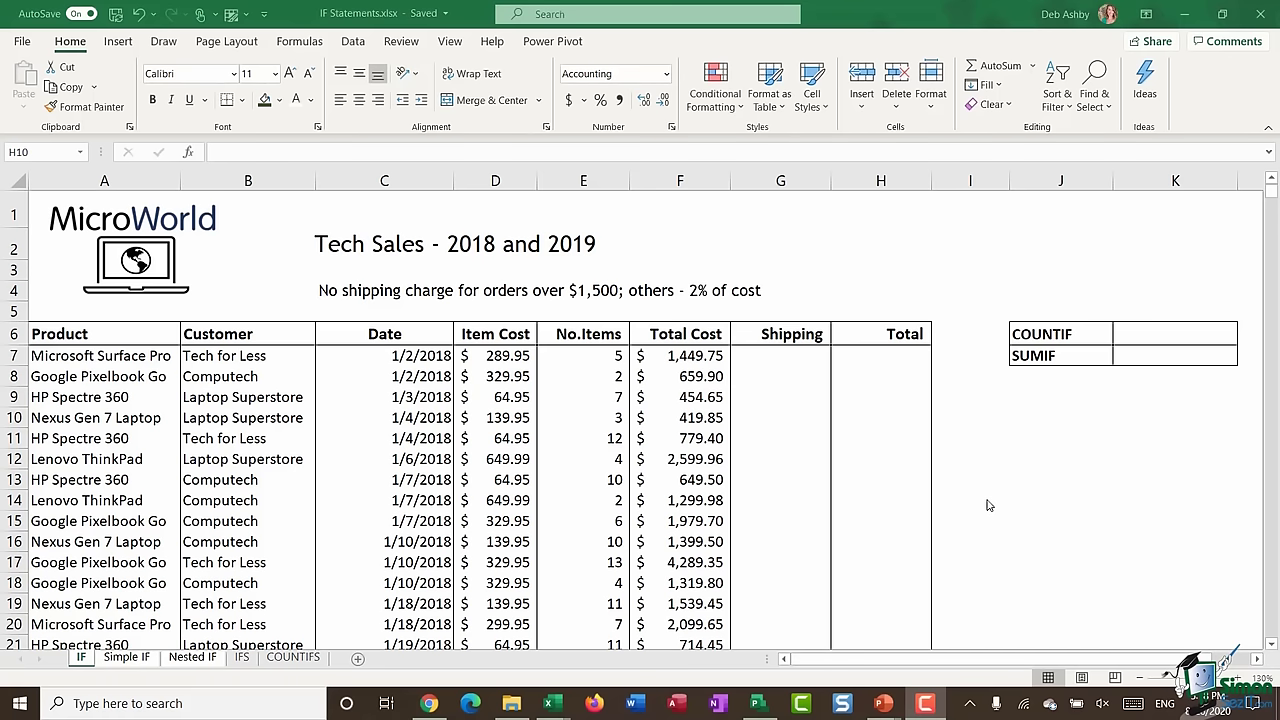
- Bring up the IF Statements.xlsx workbook on its IF sheet with the Tech Sales table
click(1040, 480)
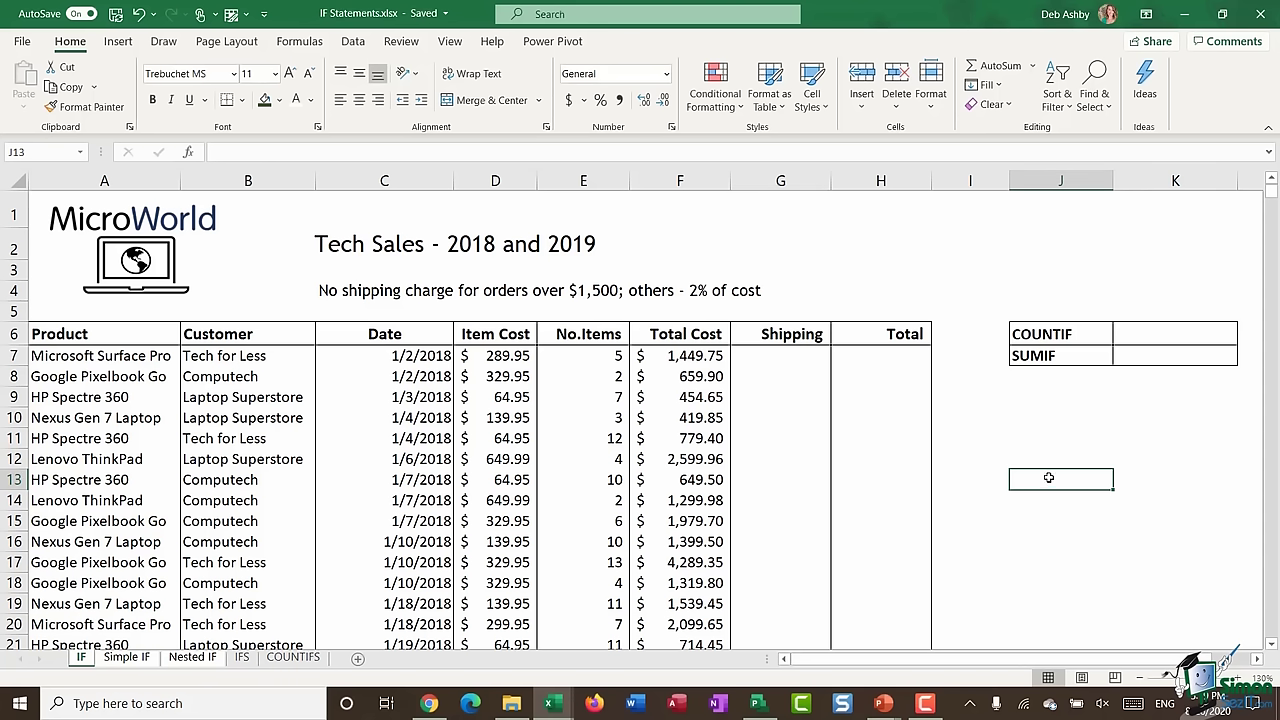
- Browse the Logical function list, including IF and IFS, on the Formulas tab
click(300, 42)
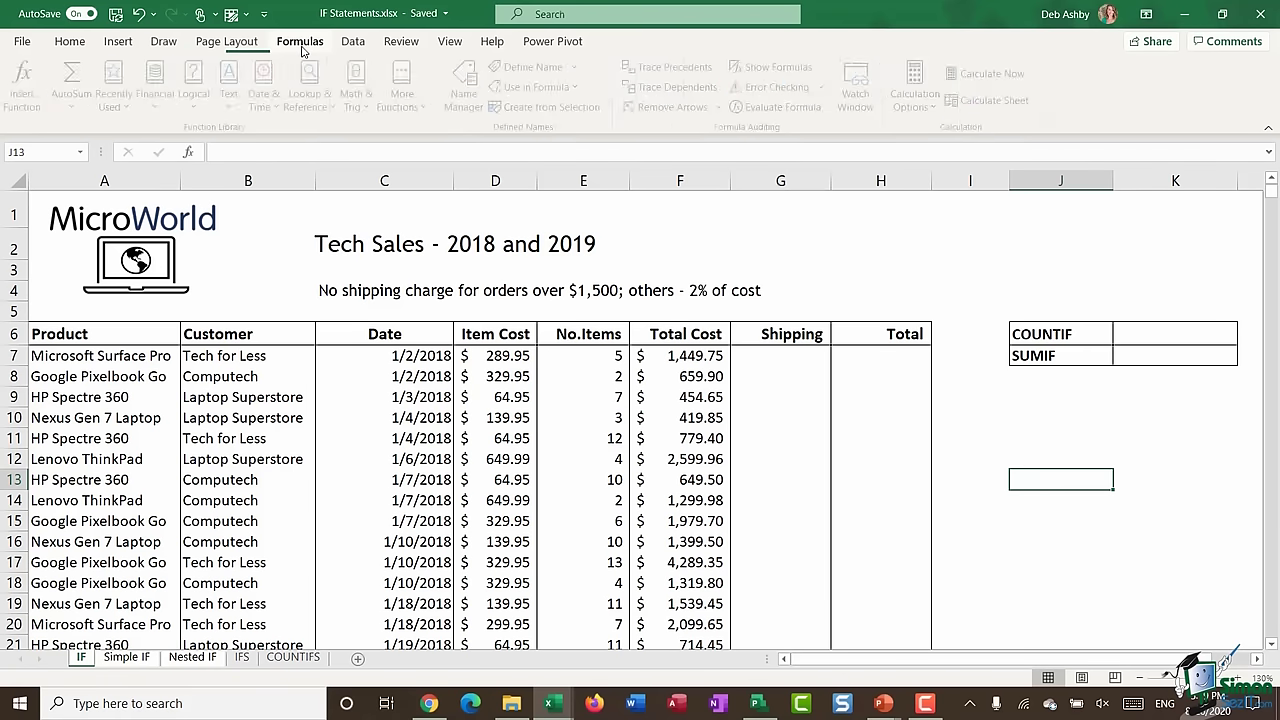
click(206, 110)
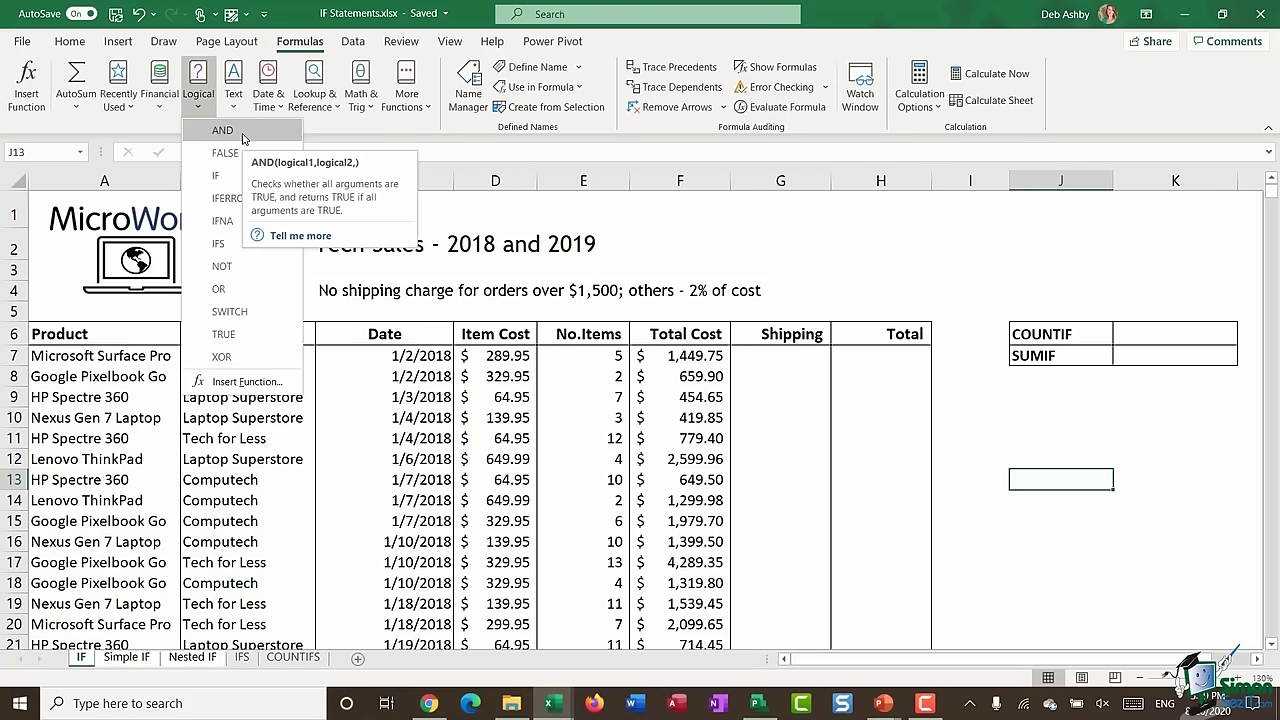
click(774, 360)
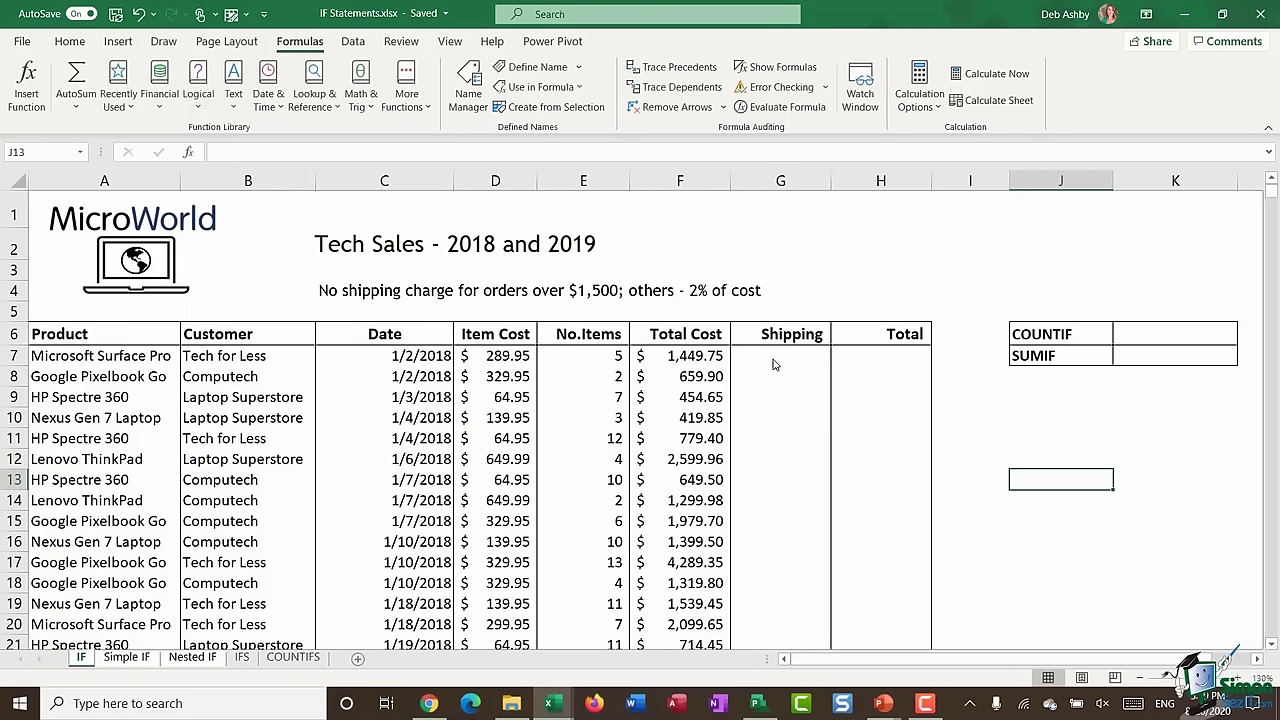
click(771, 358)
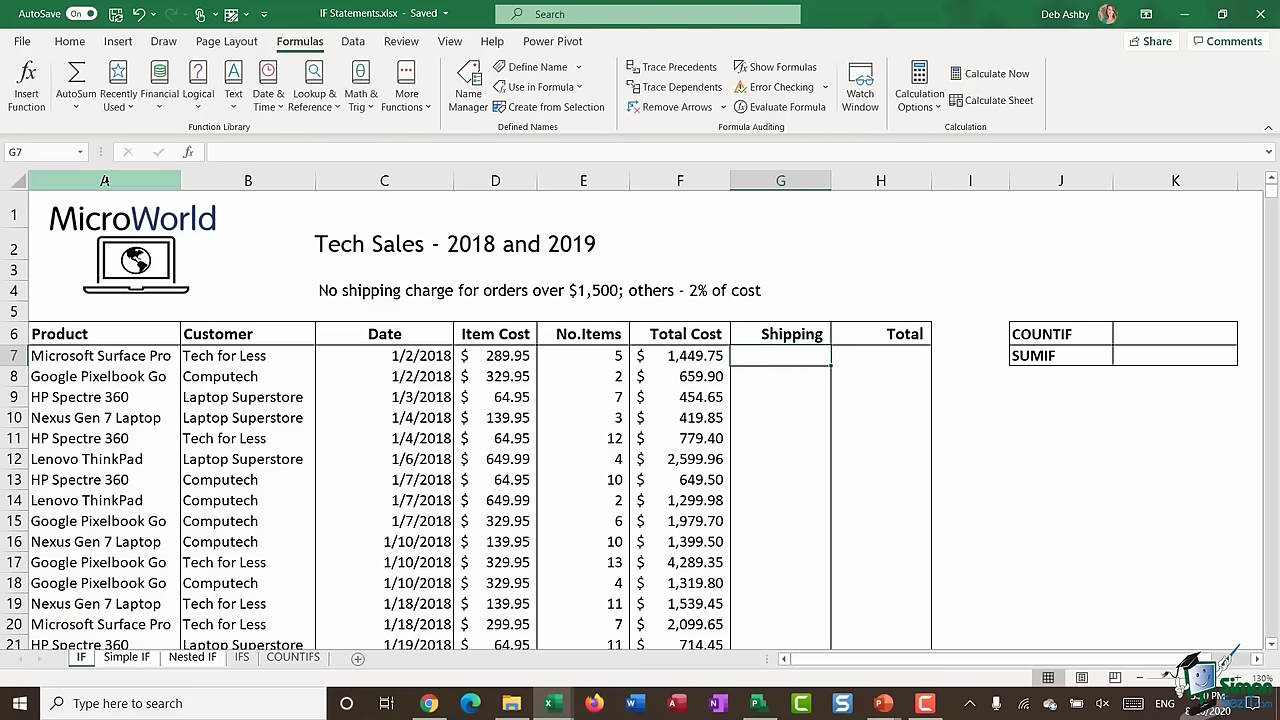
click(106, 182)
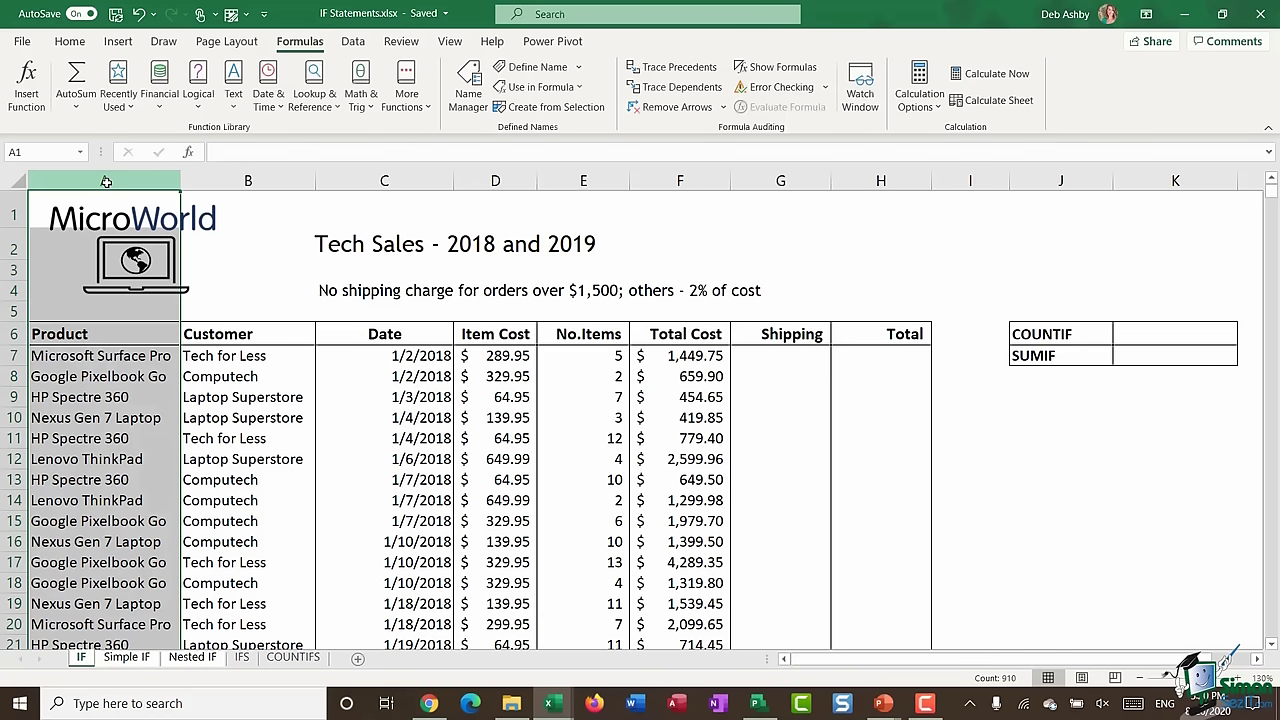
click(227, 182)
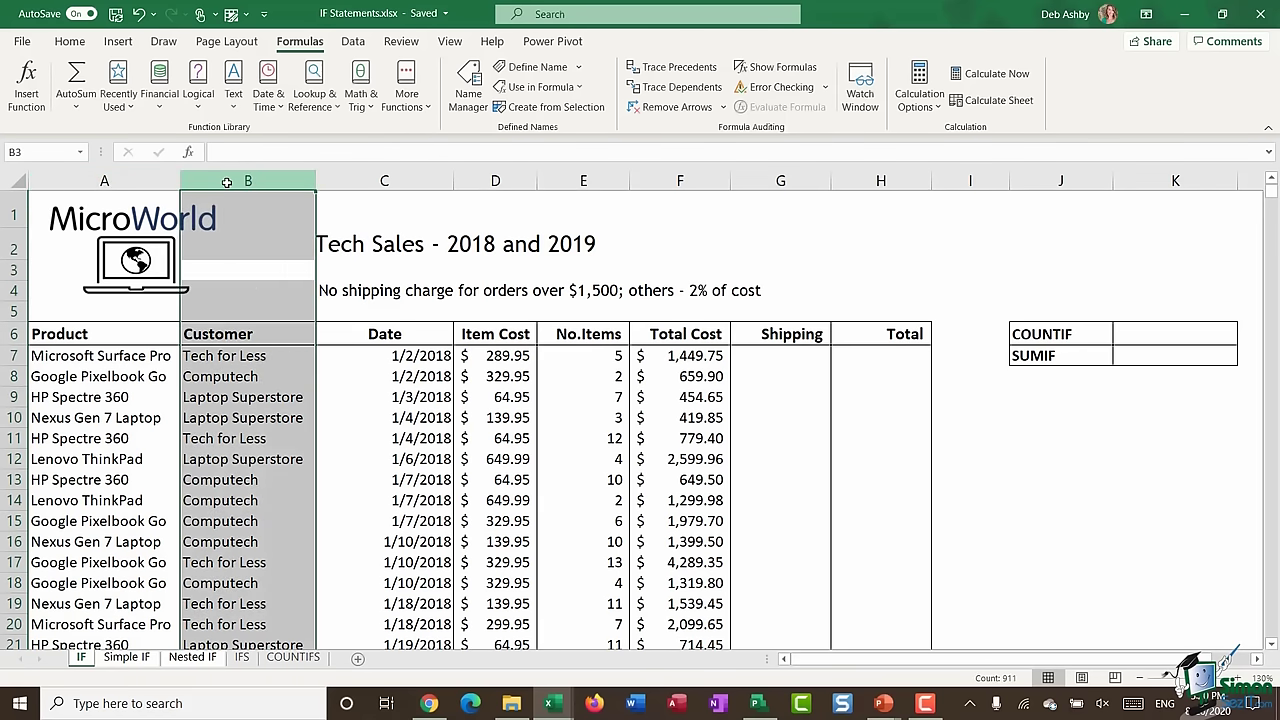
click(354, 183)
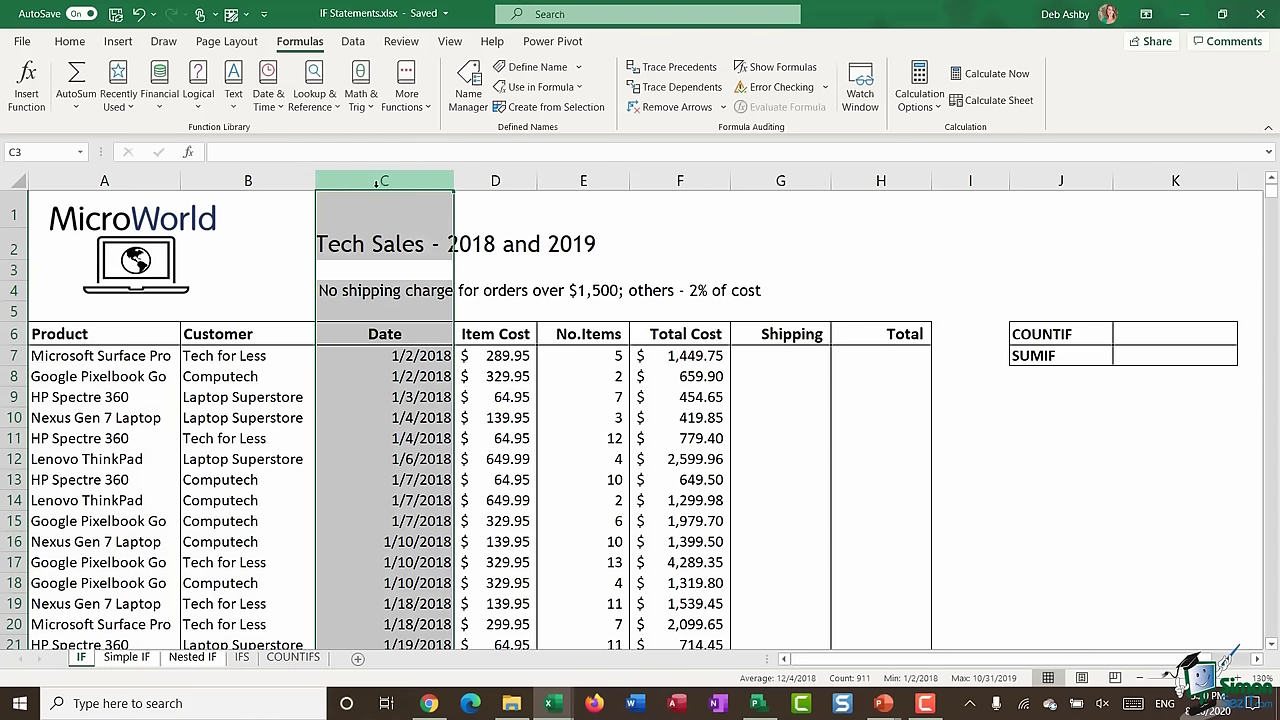
click(492, 181)
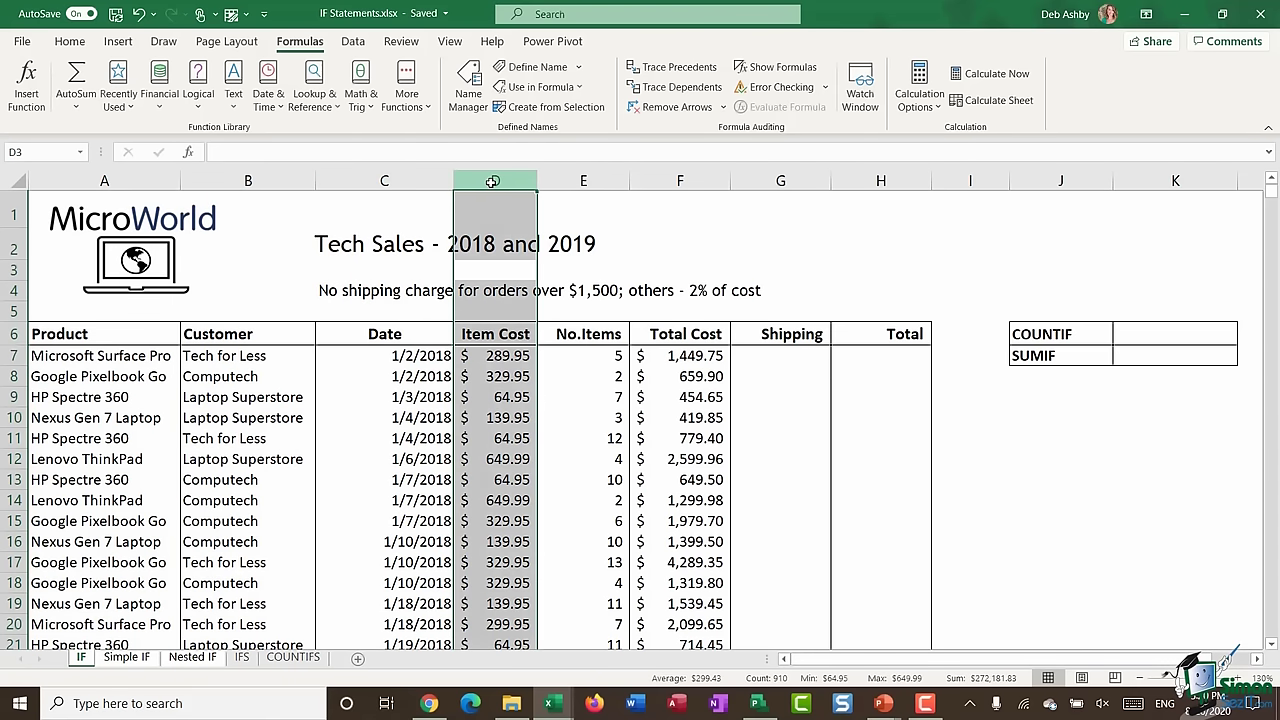
click(583, 182)
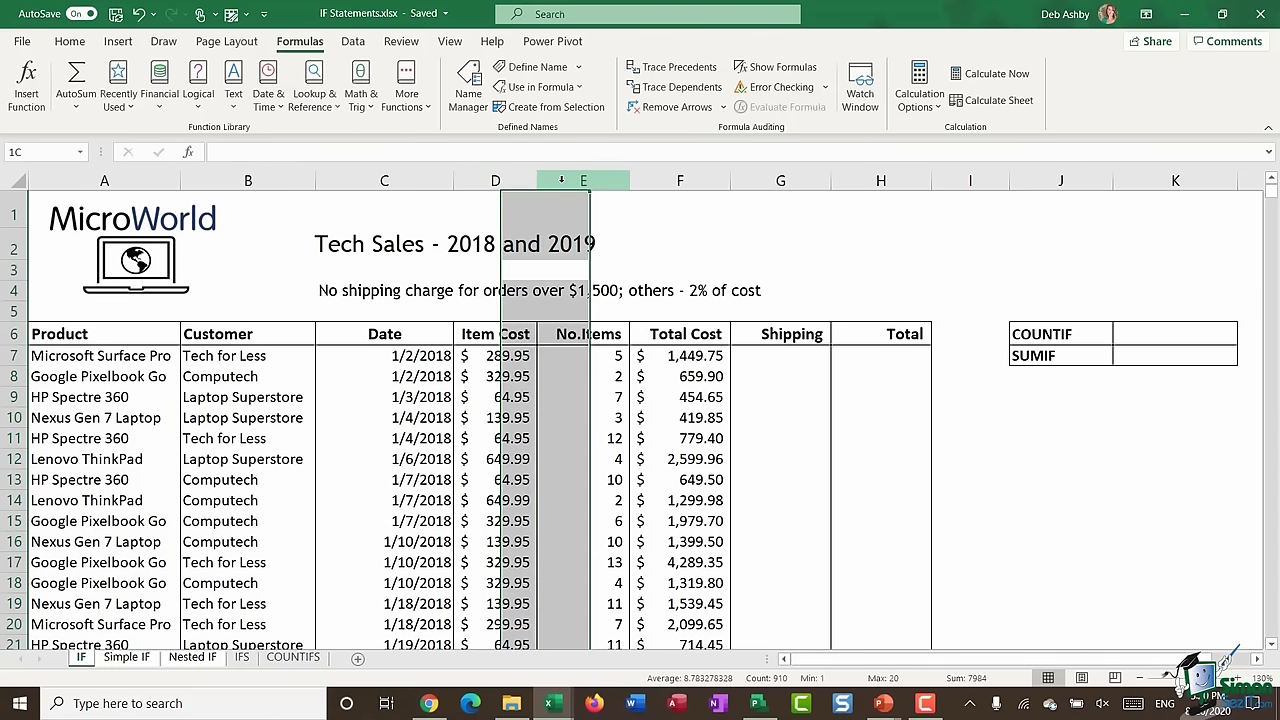
click(662, 183)
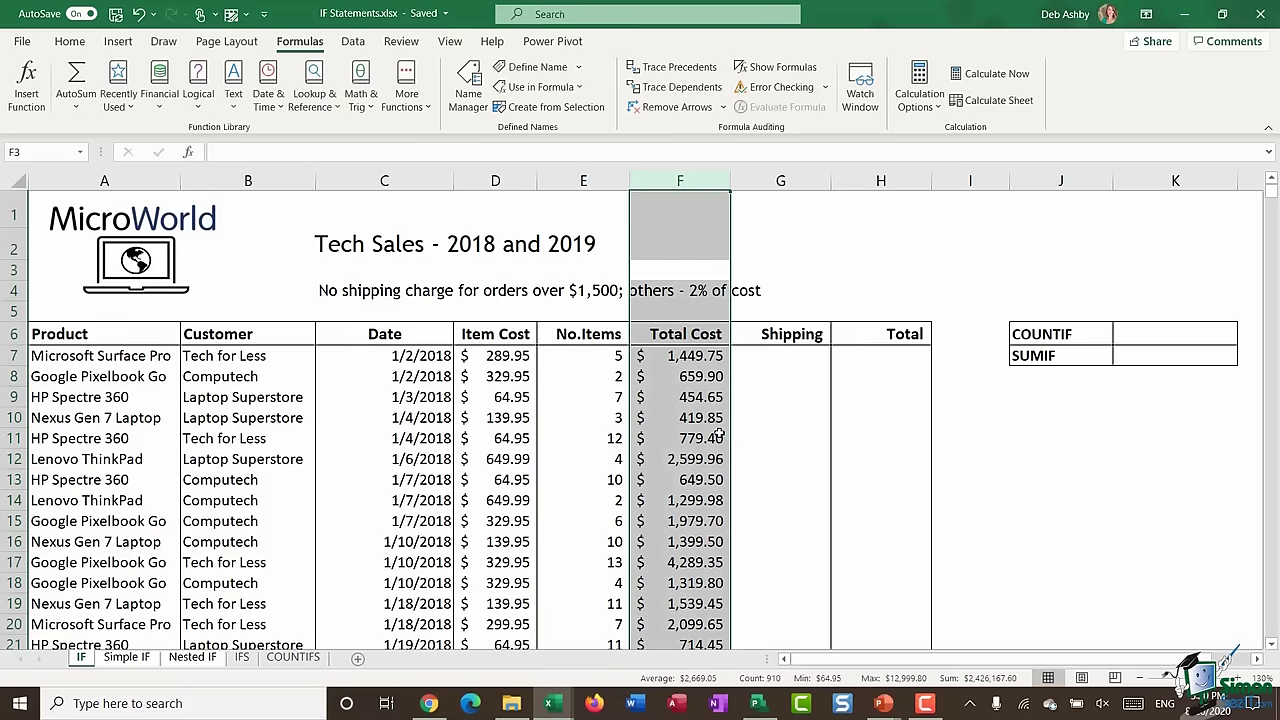
click(672, 356)
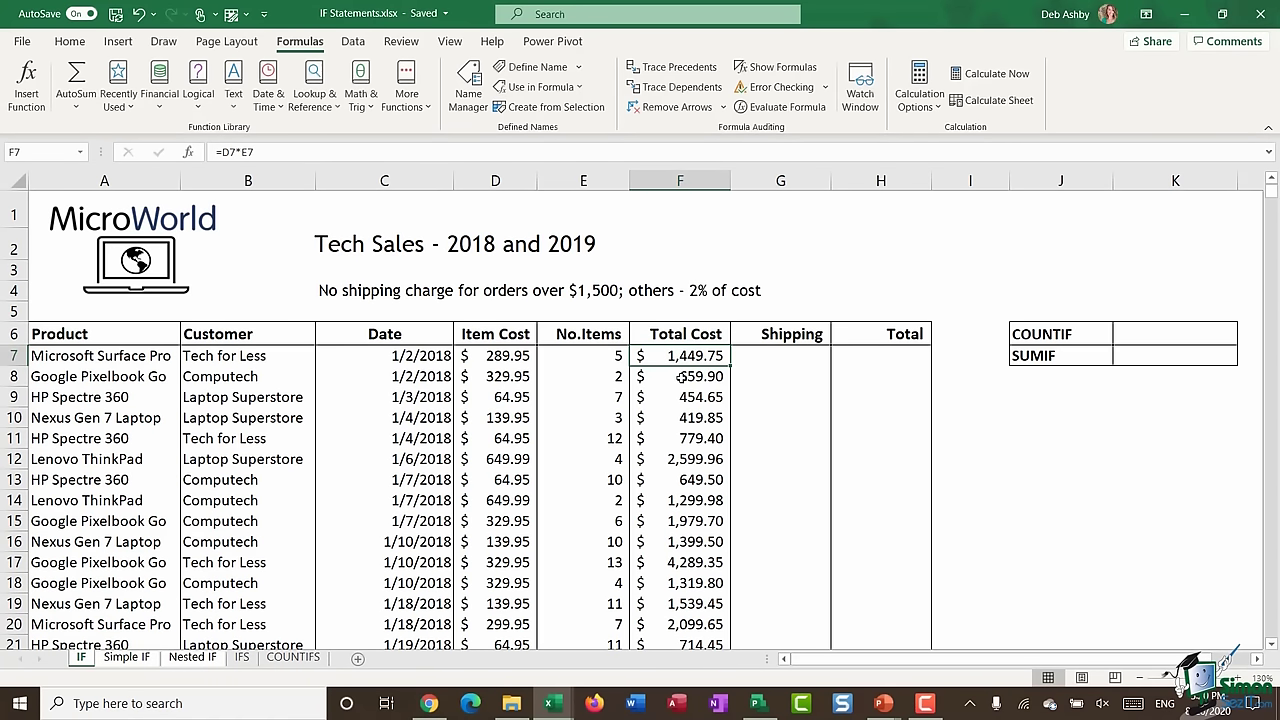
click(768, 356)
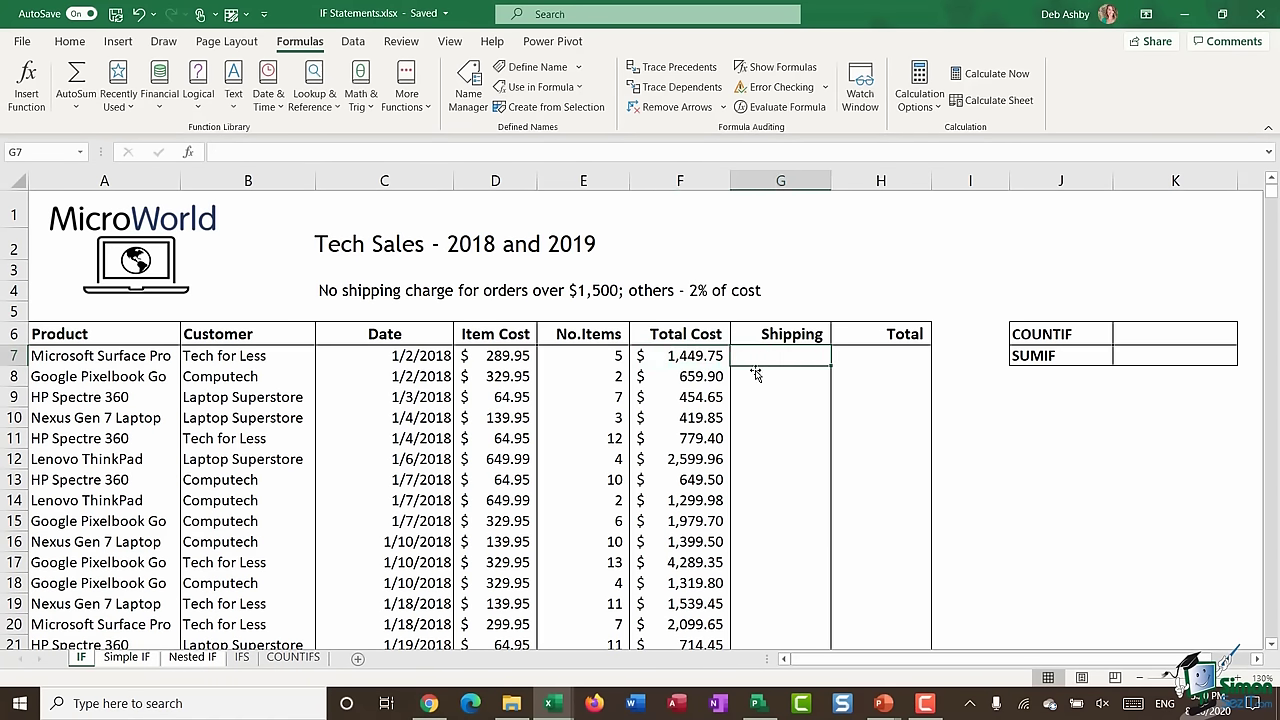
click(881, 358)
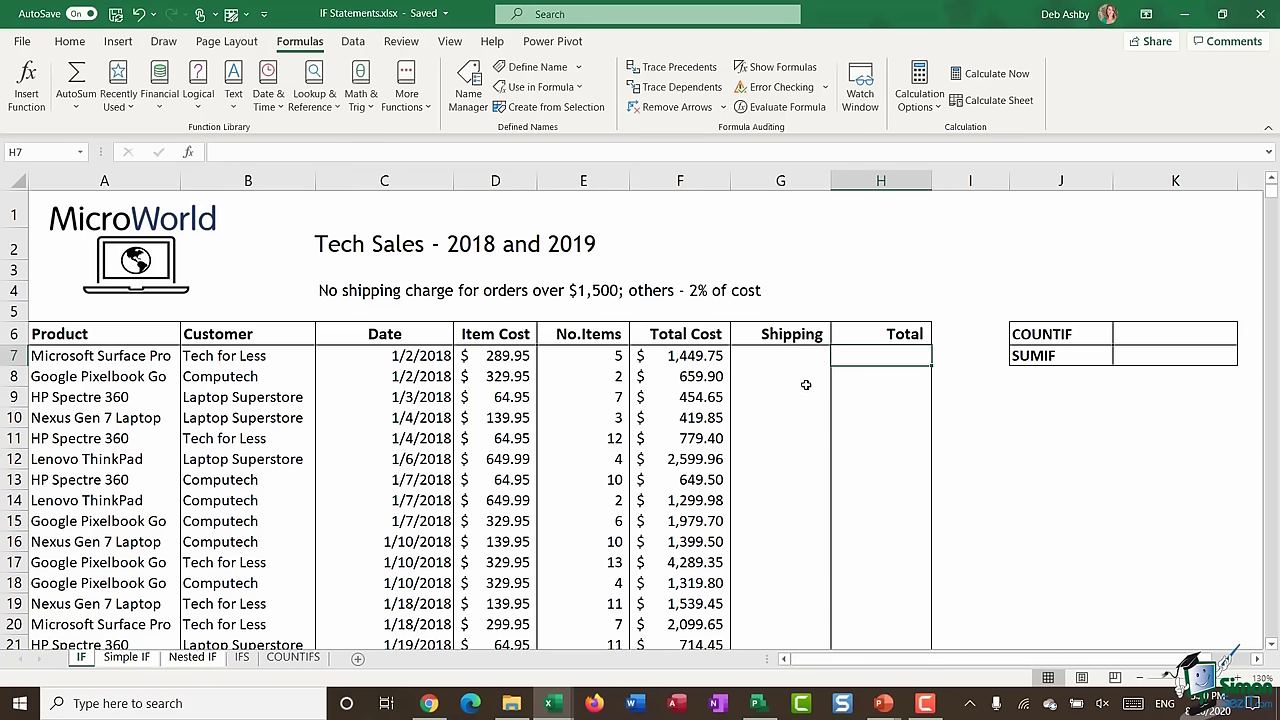
click(773, 355)
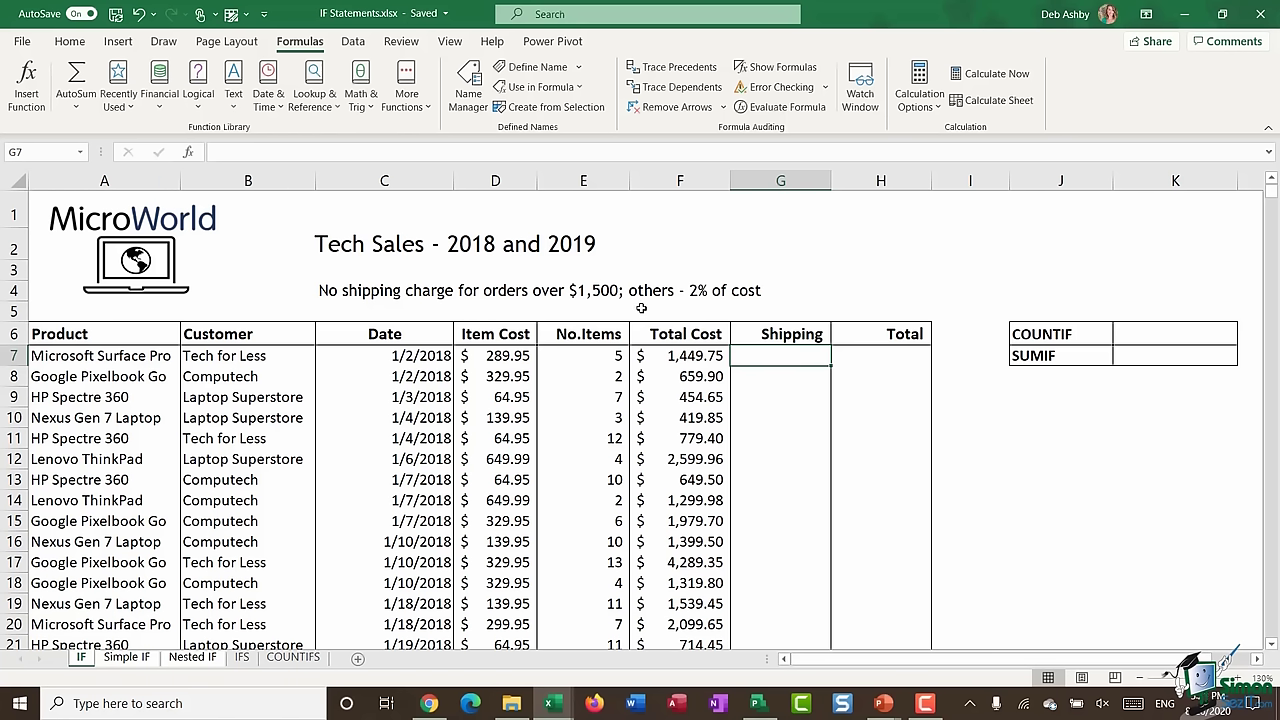
- Enter =IF(F7>=1500,0,F7*2%) in Shipping cell G7, returning 29.00
click(677, 358)
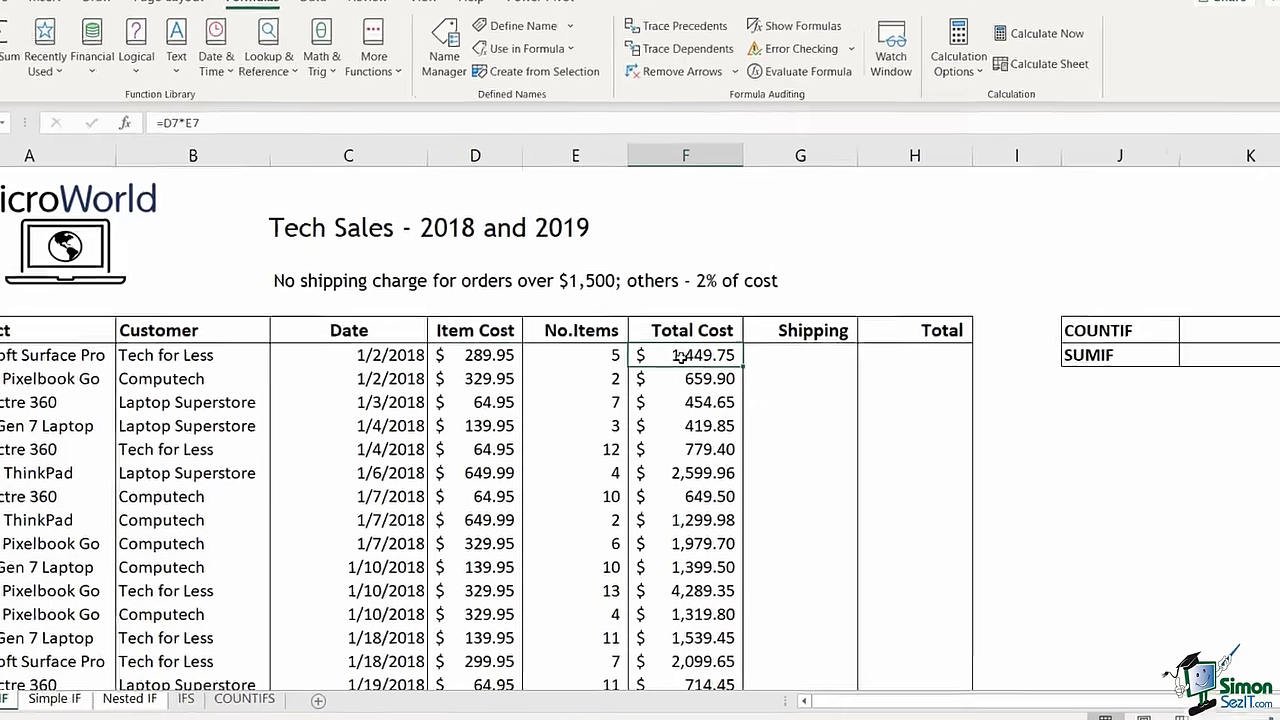
key(Right)
text(=IF()
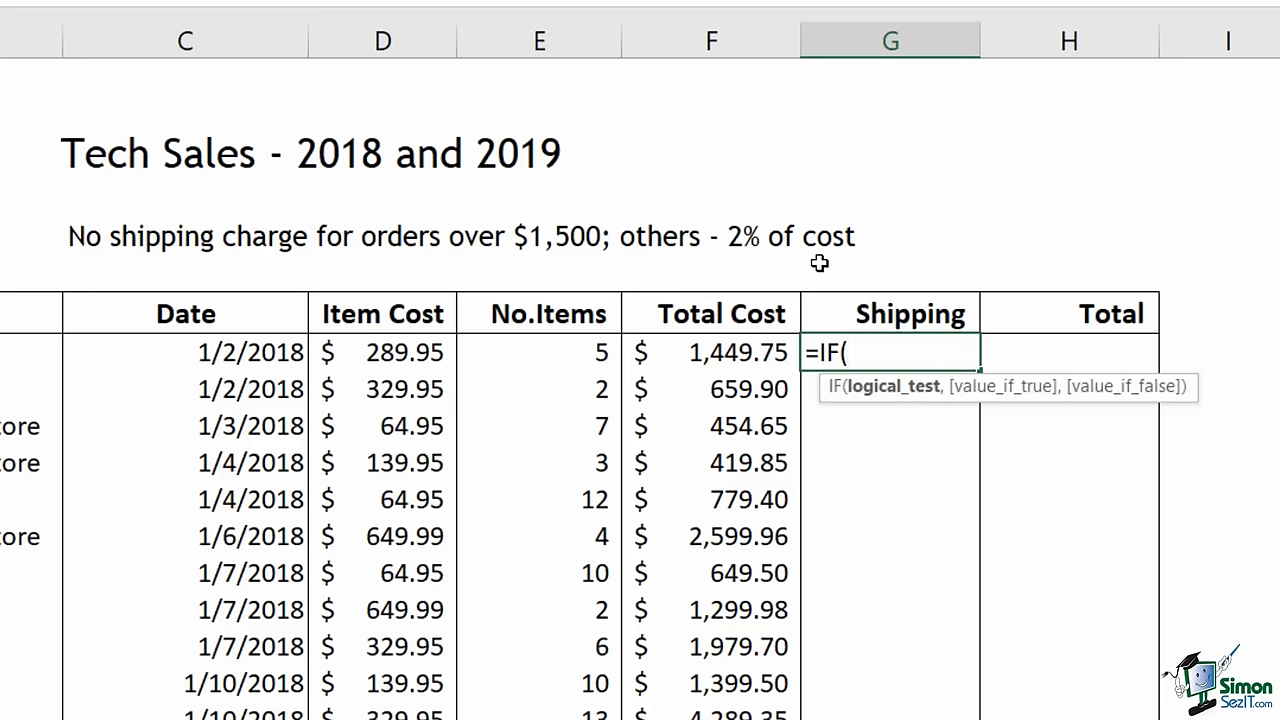
click(711, 363)
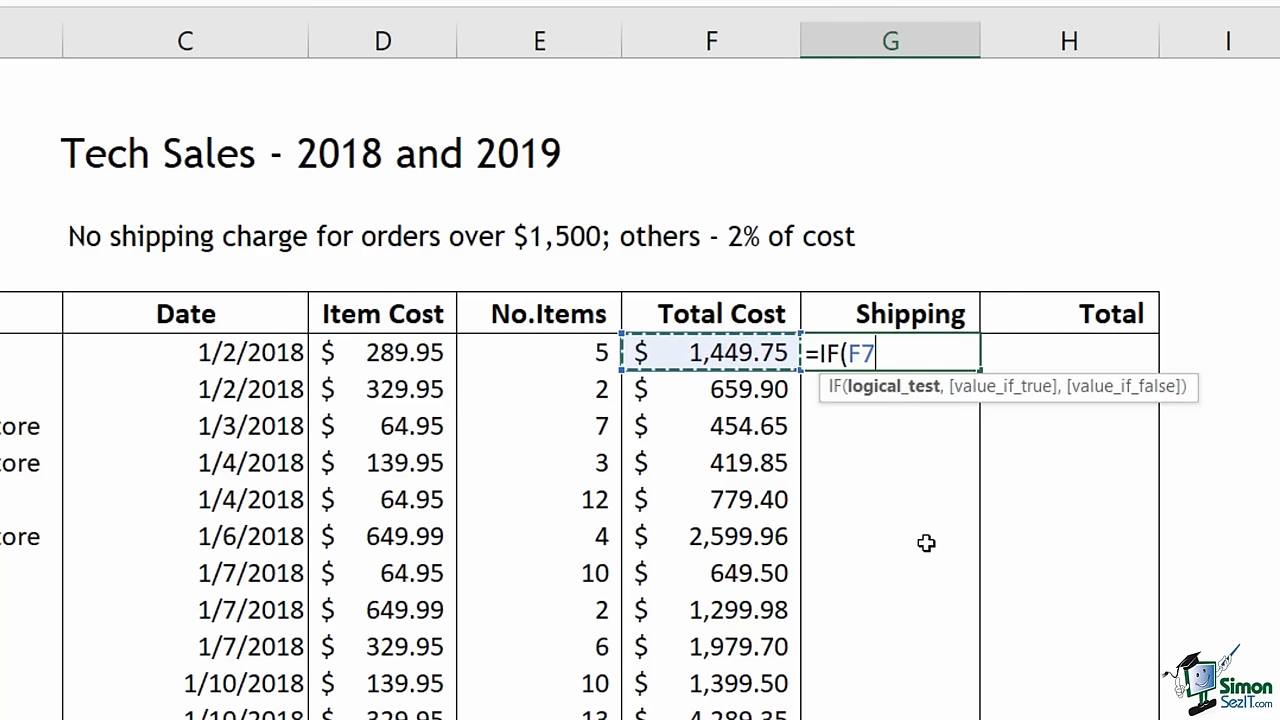
text(>=)
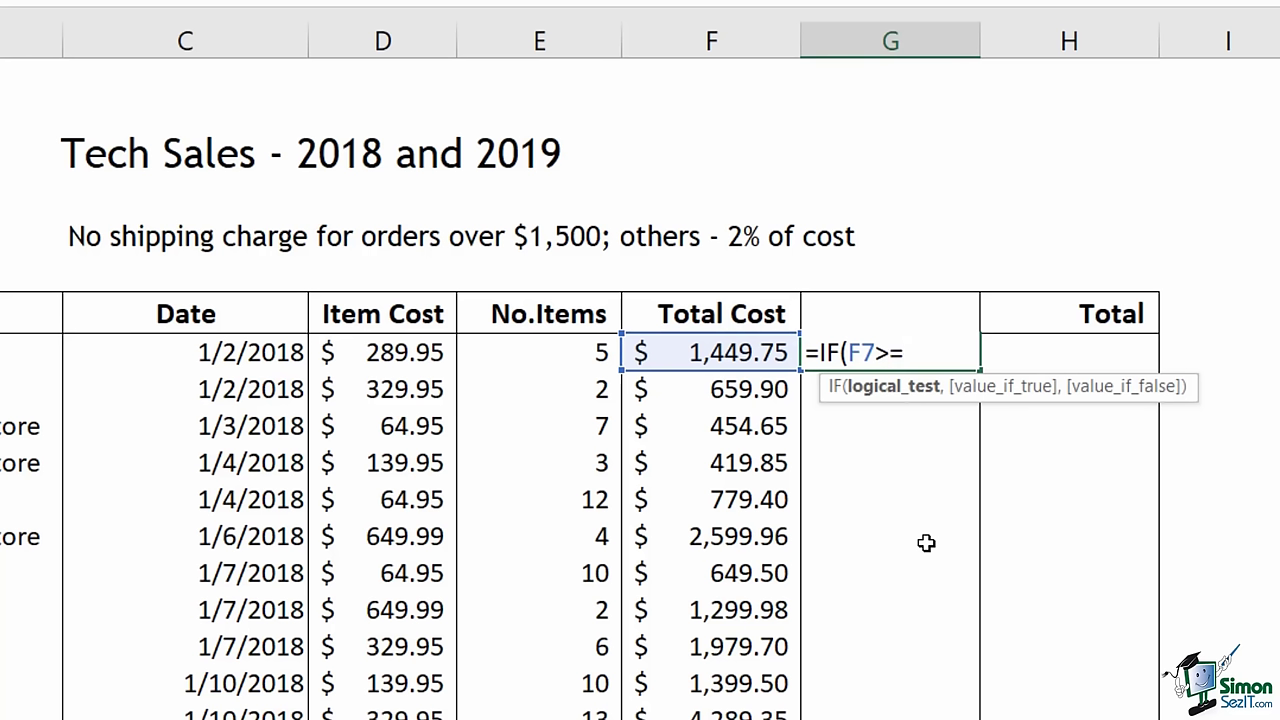
text(1500)
text(,)
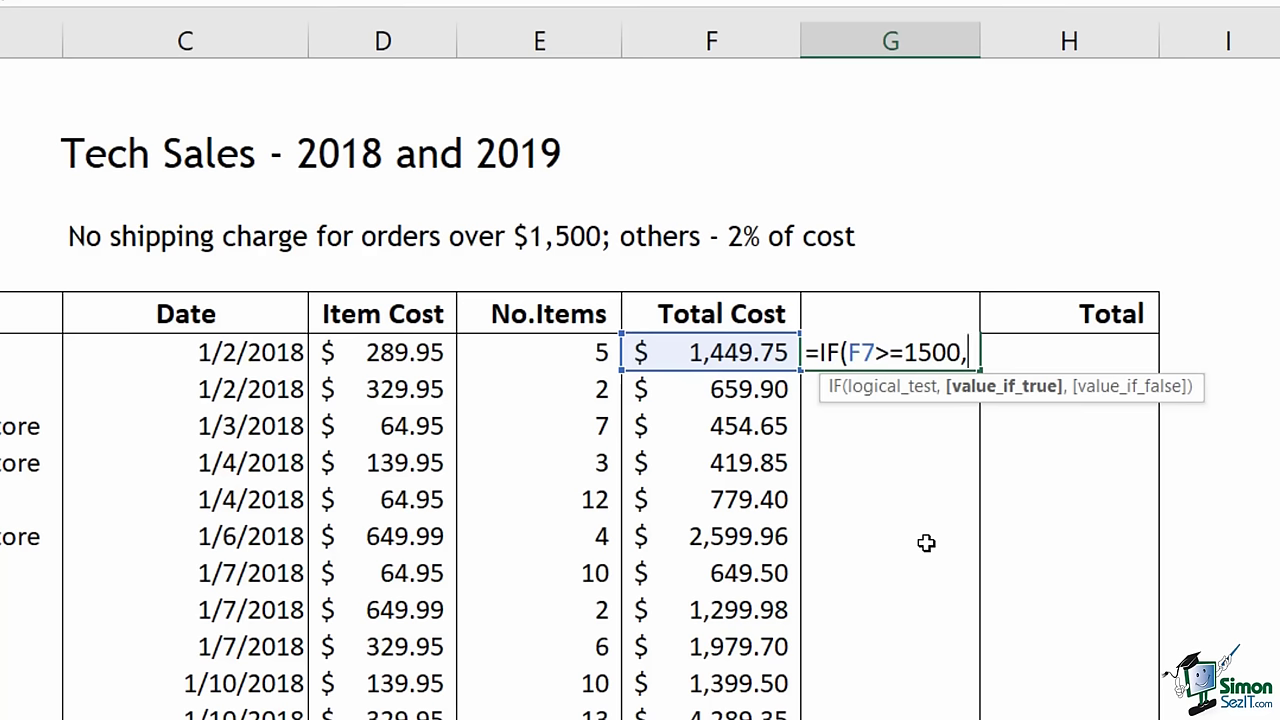
text(0)
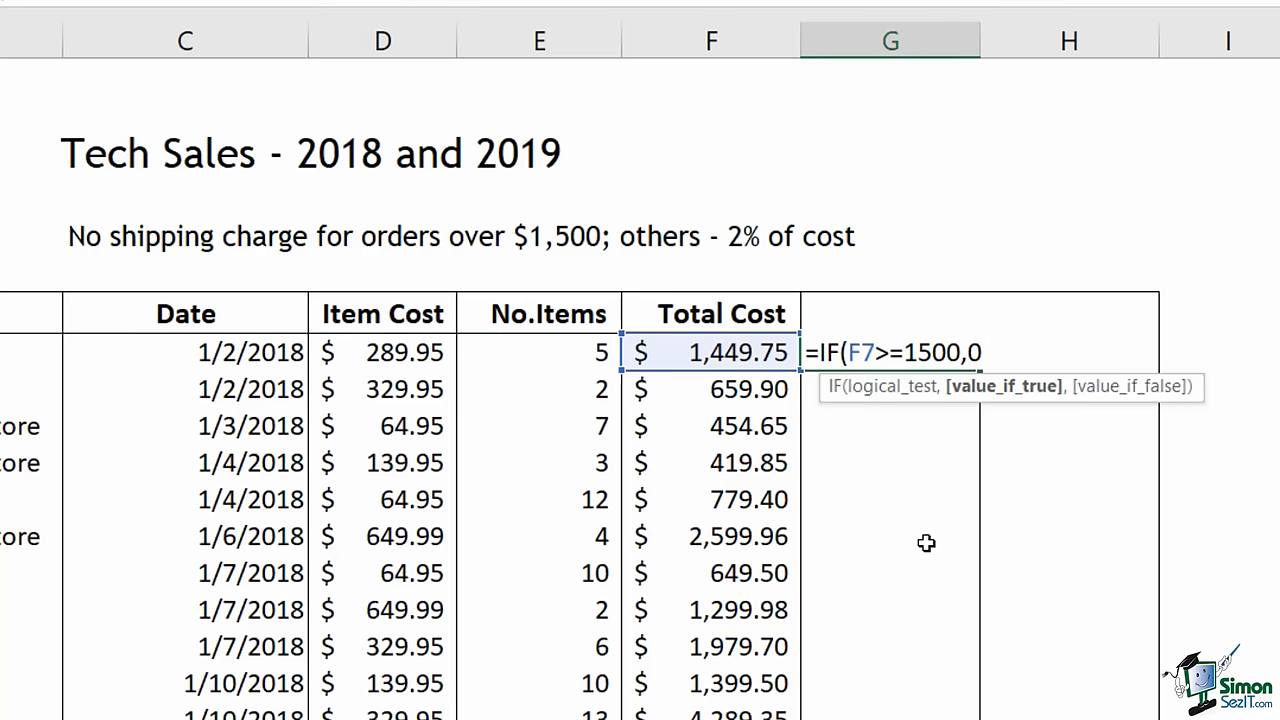
text(,)
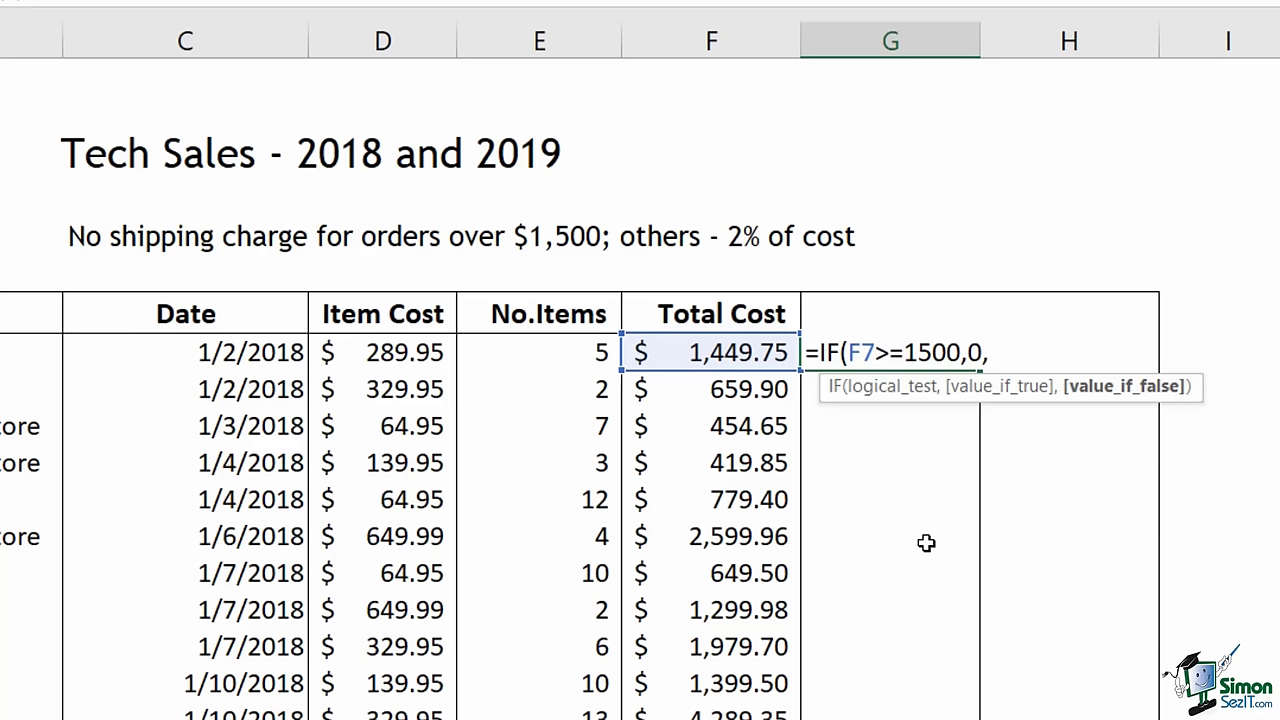
click(706, 360)
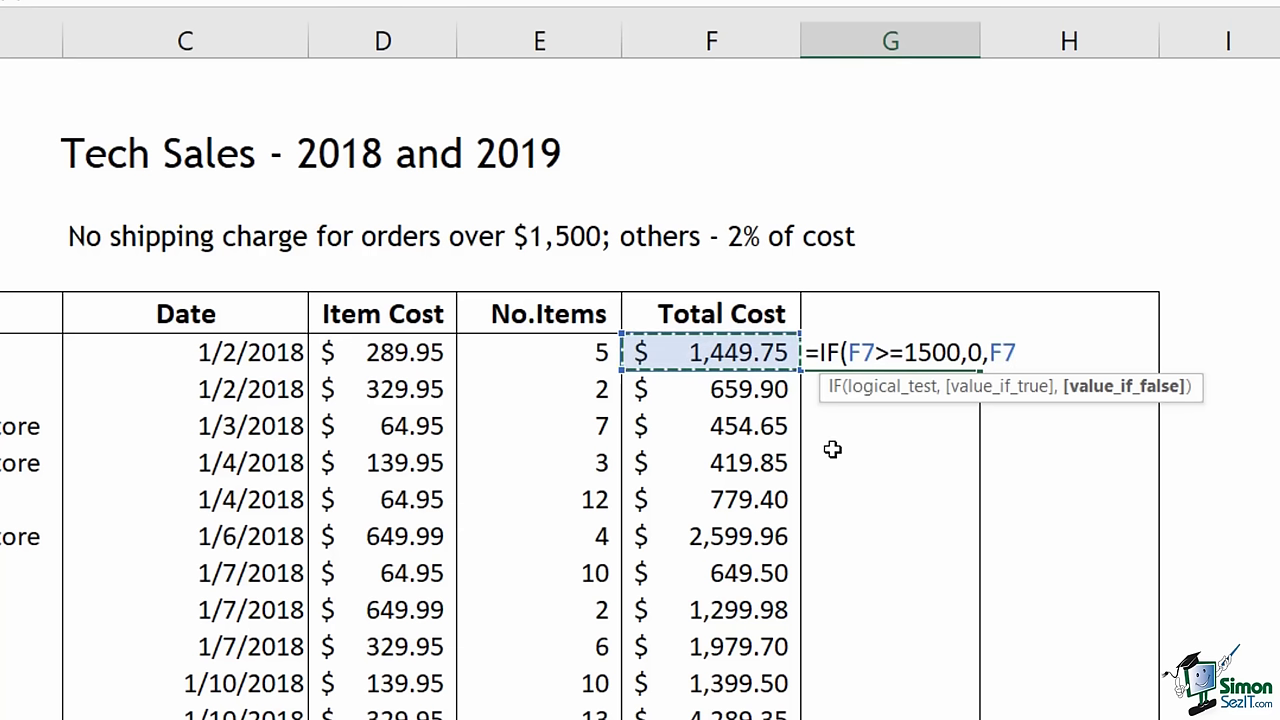
text(*)
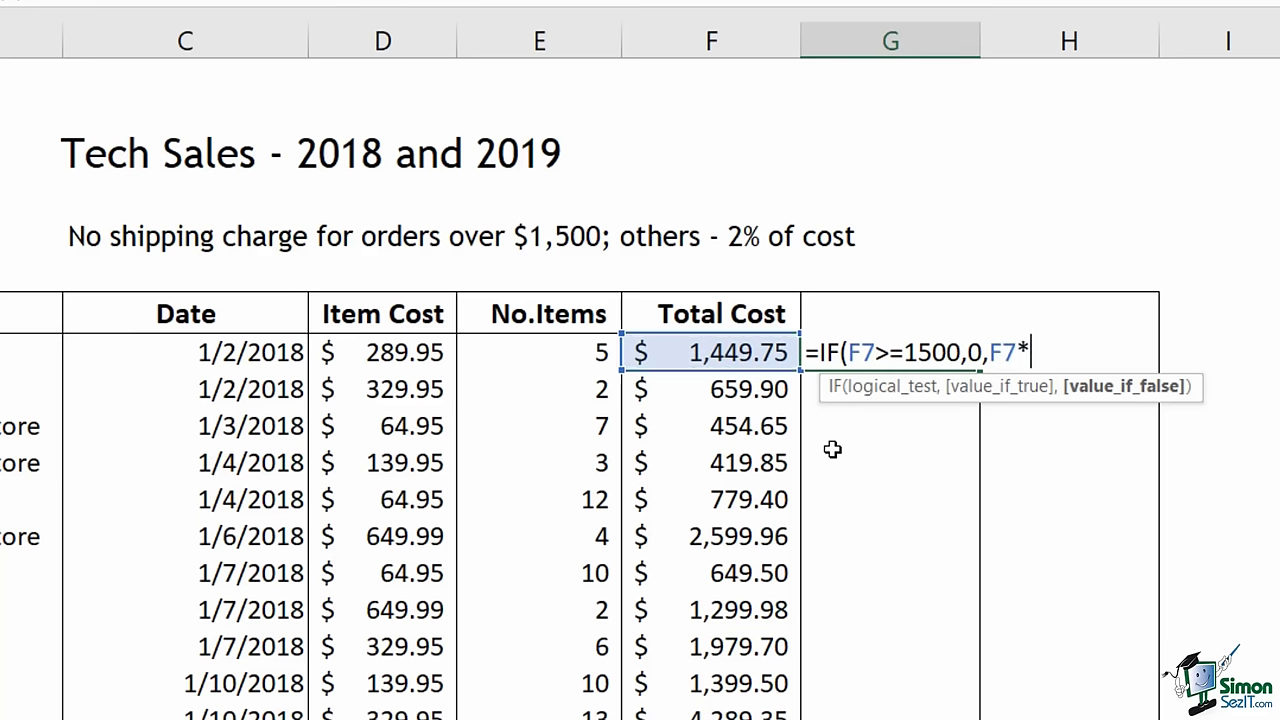
text(2%))
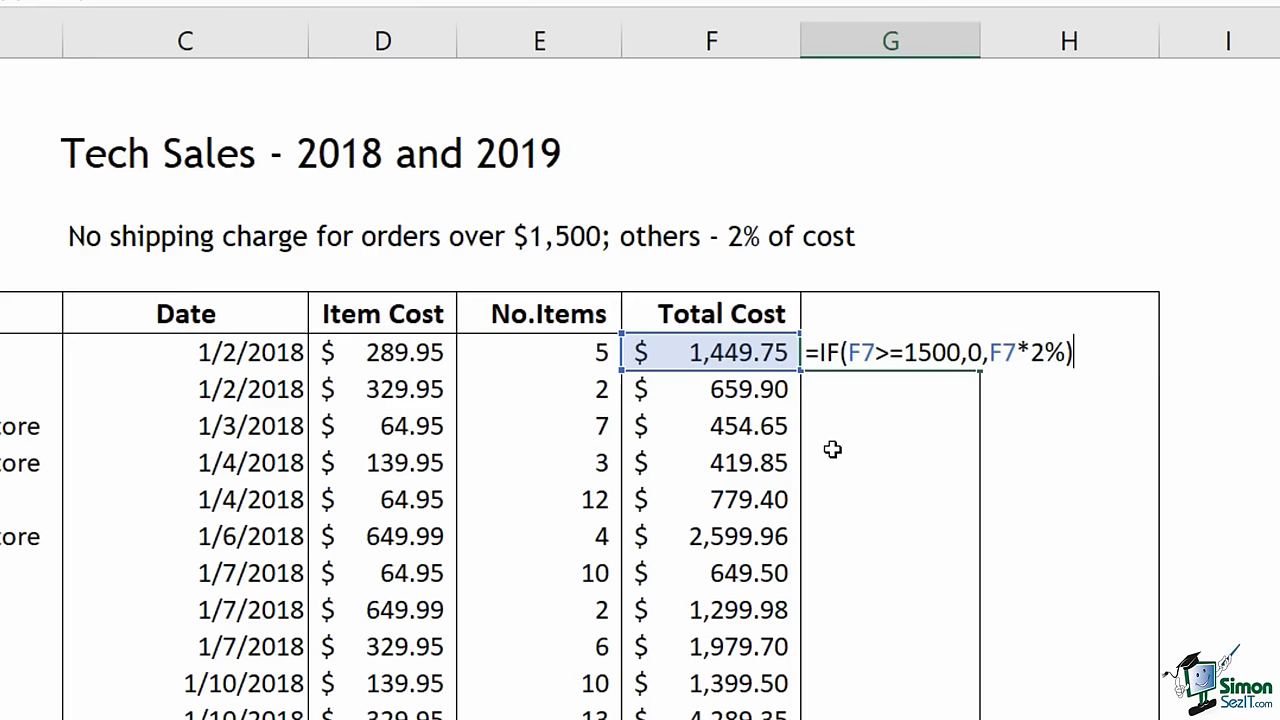
key(Return)
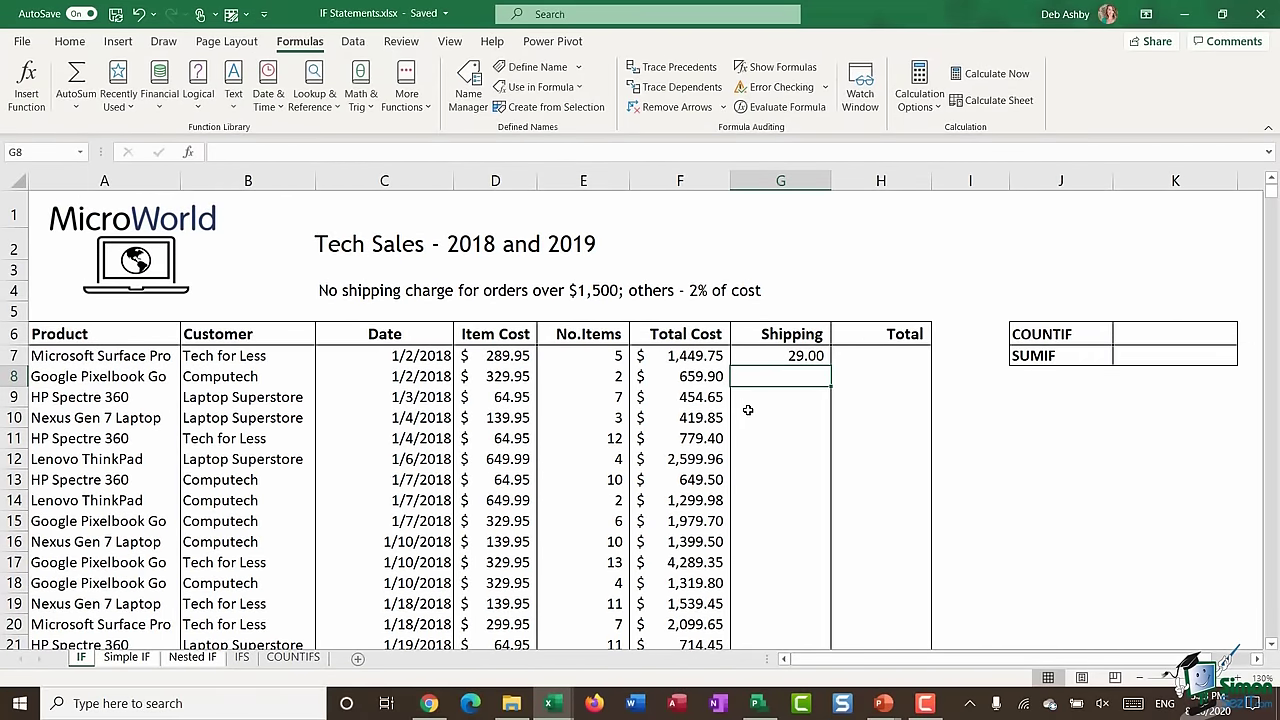
- Apply accounting currency format to Shipping column G so G7 reads $ 29.00
click(790, 182)
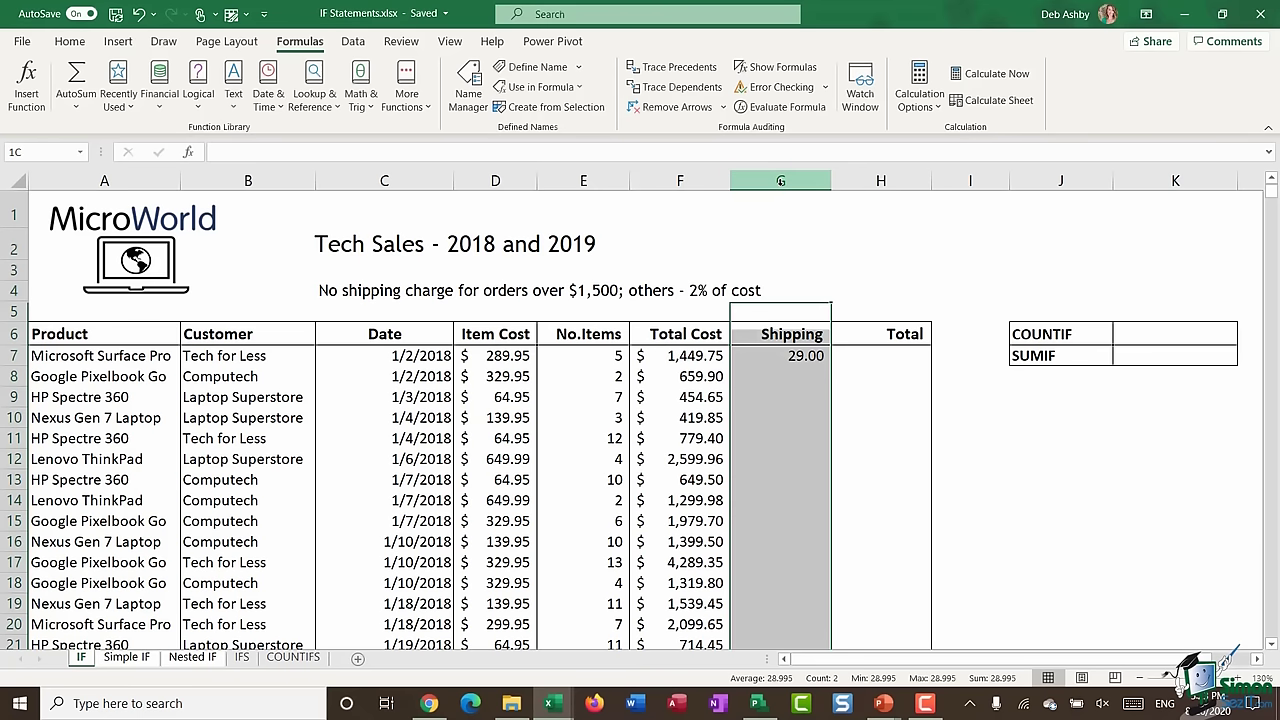
click(69, 41)
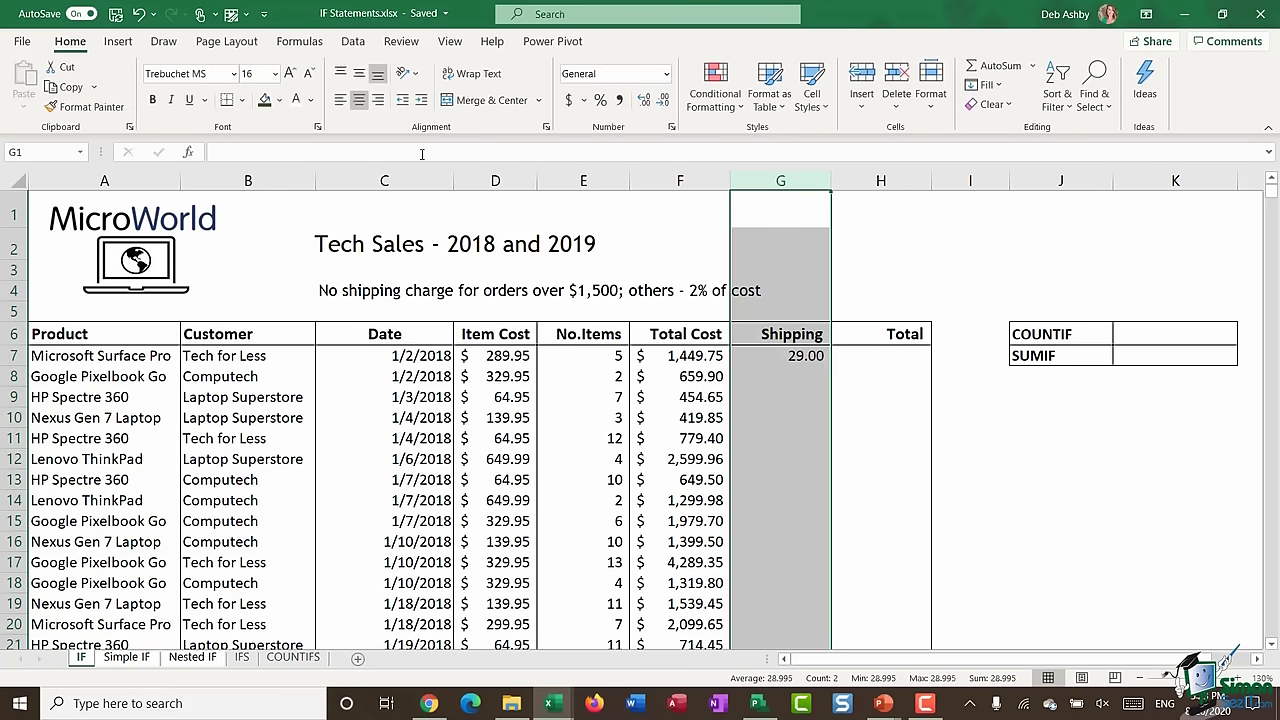
click(568, 100)
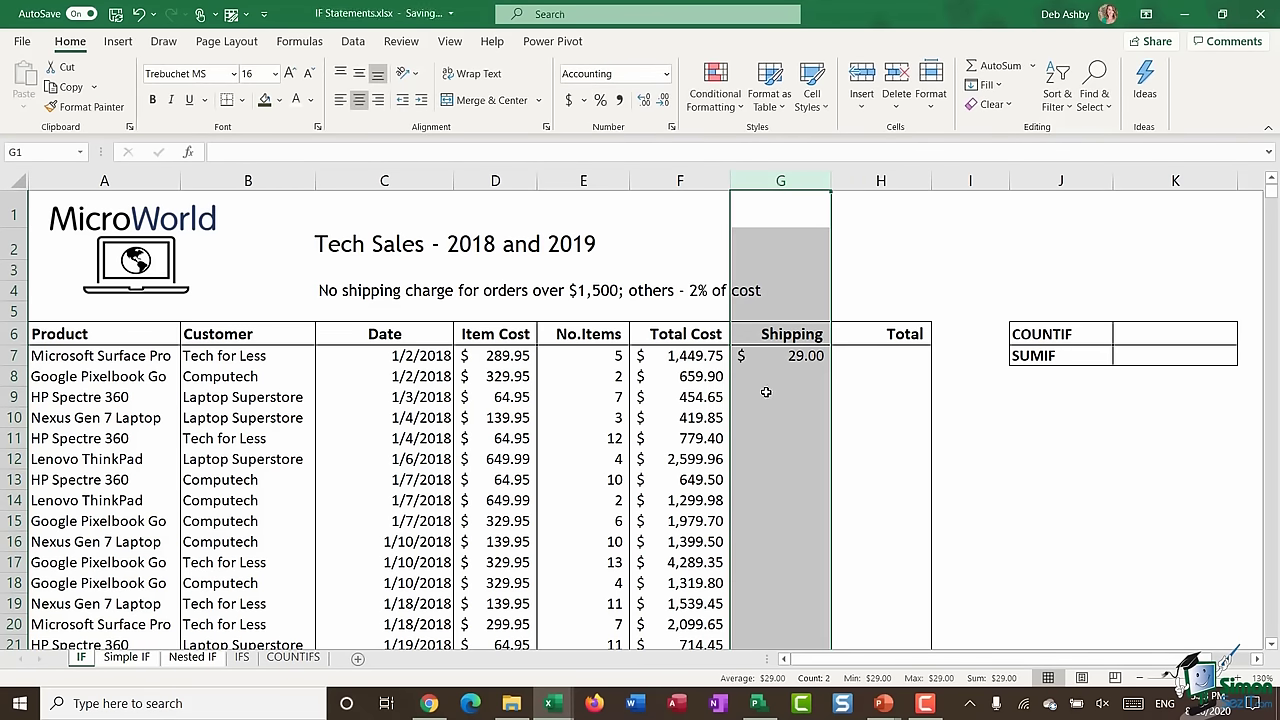
click(775, 358)
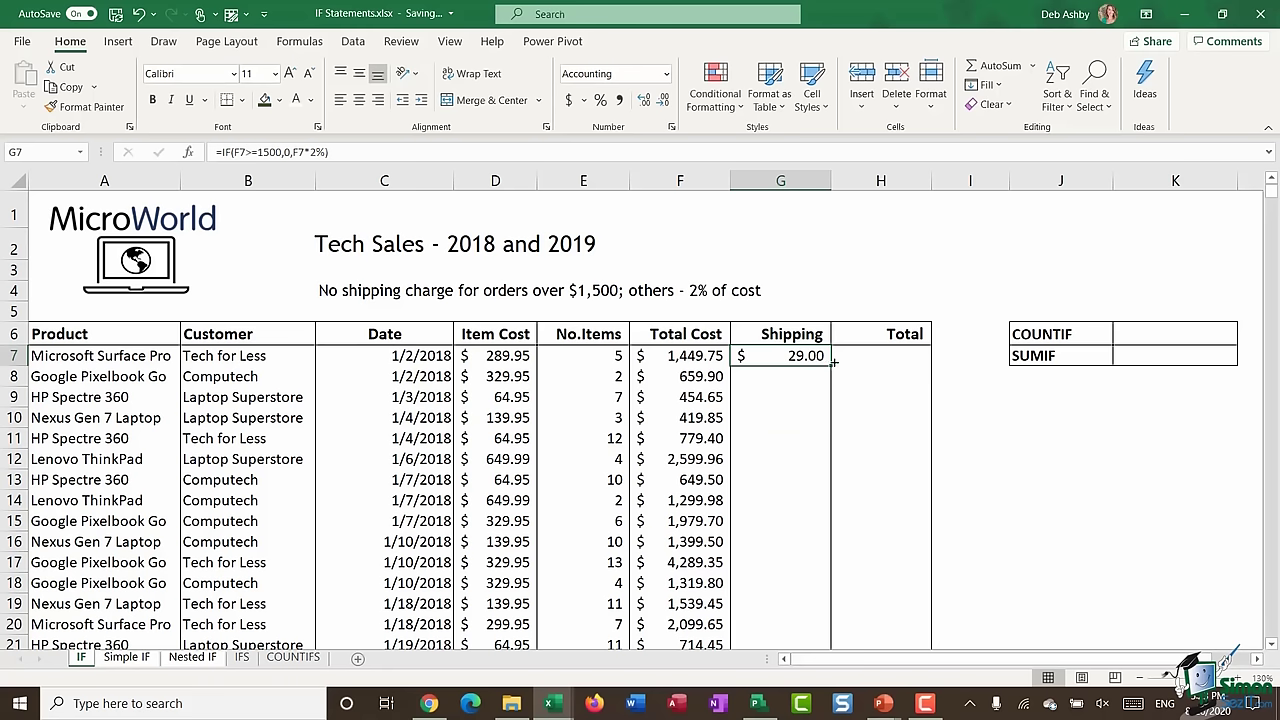
- Fill the shipping formula down column G and spot-check rows 12, 15, 19 and 20
double_click(831, 366)
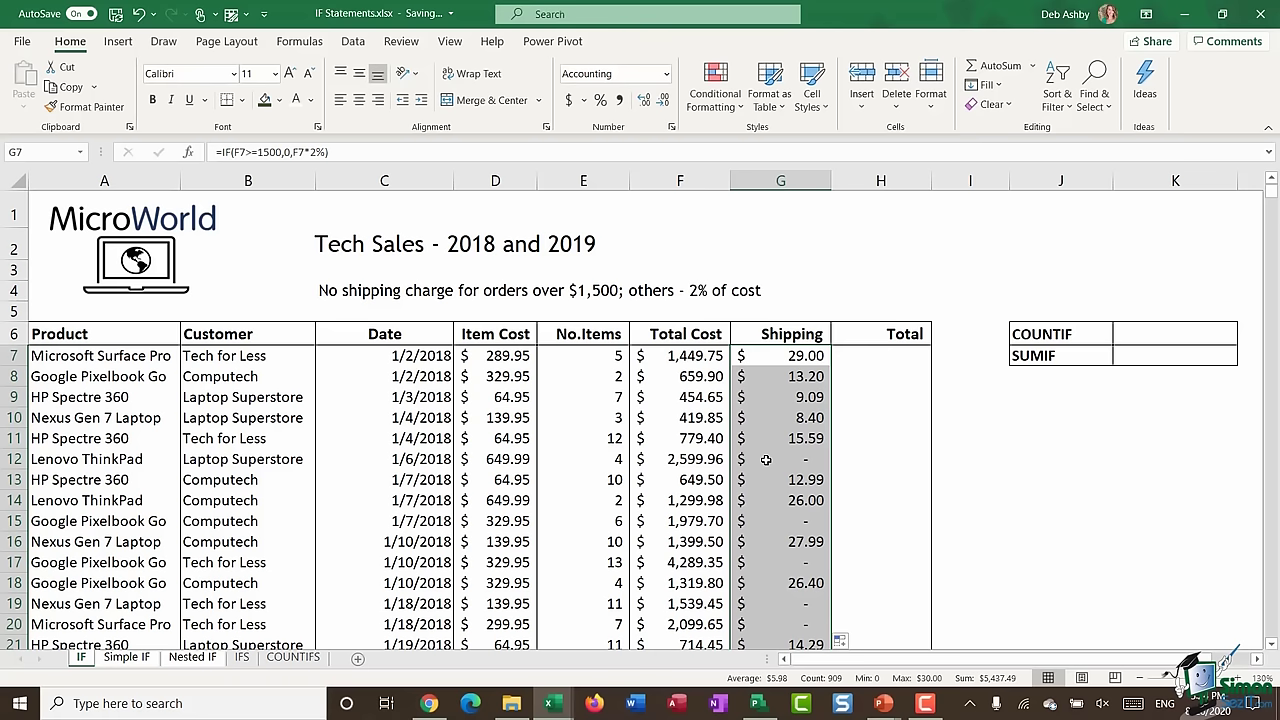
click(766, 459)
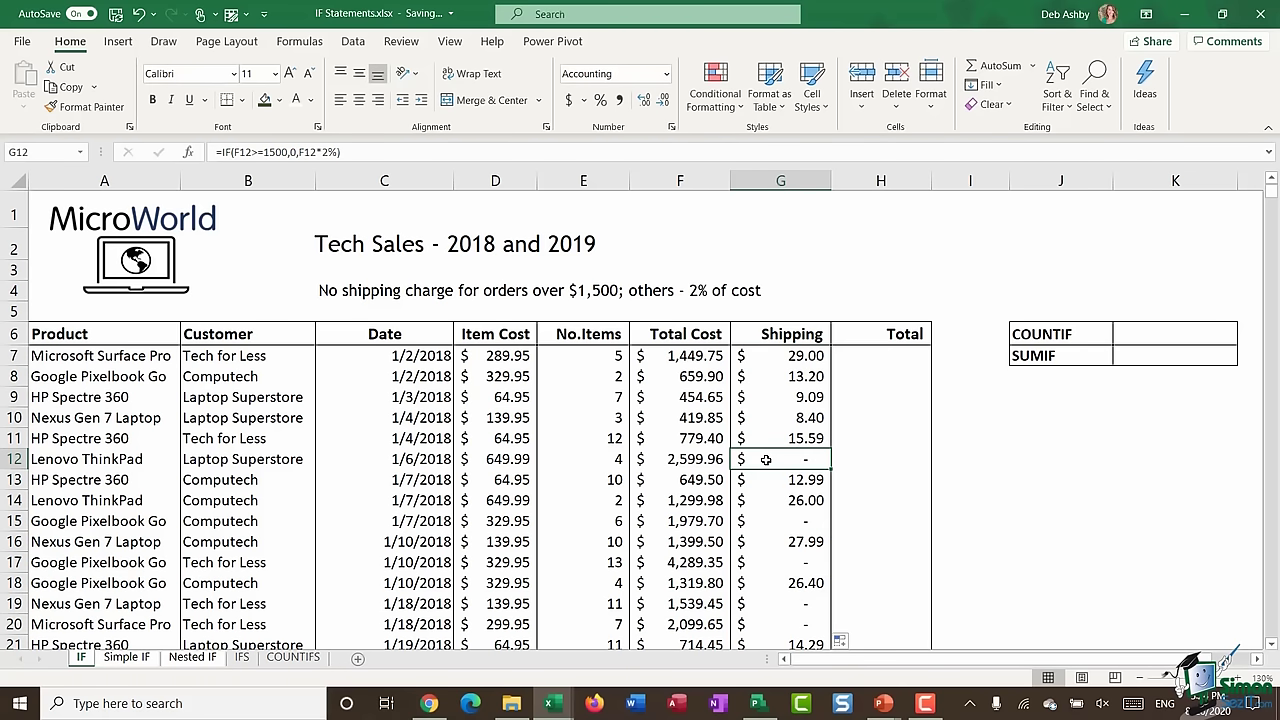
click(705, 460)
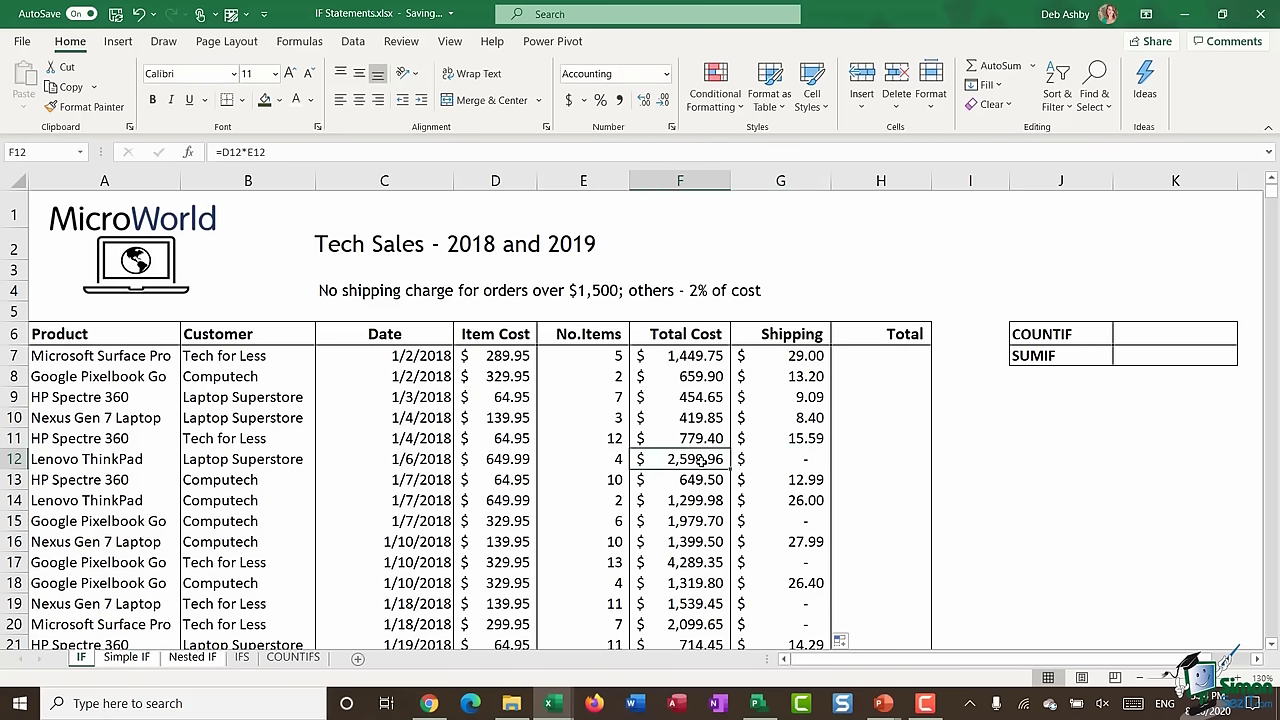
scroll(702, 459, down, 2)
click(806, 368)
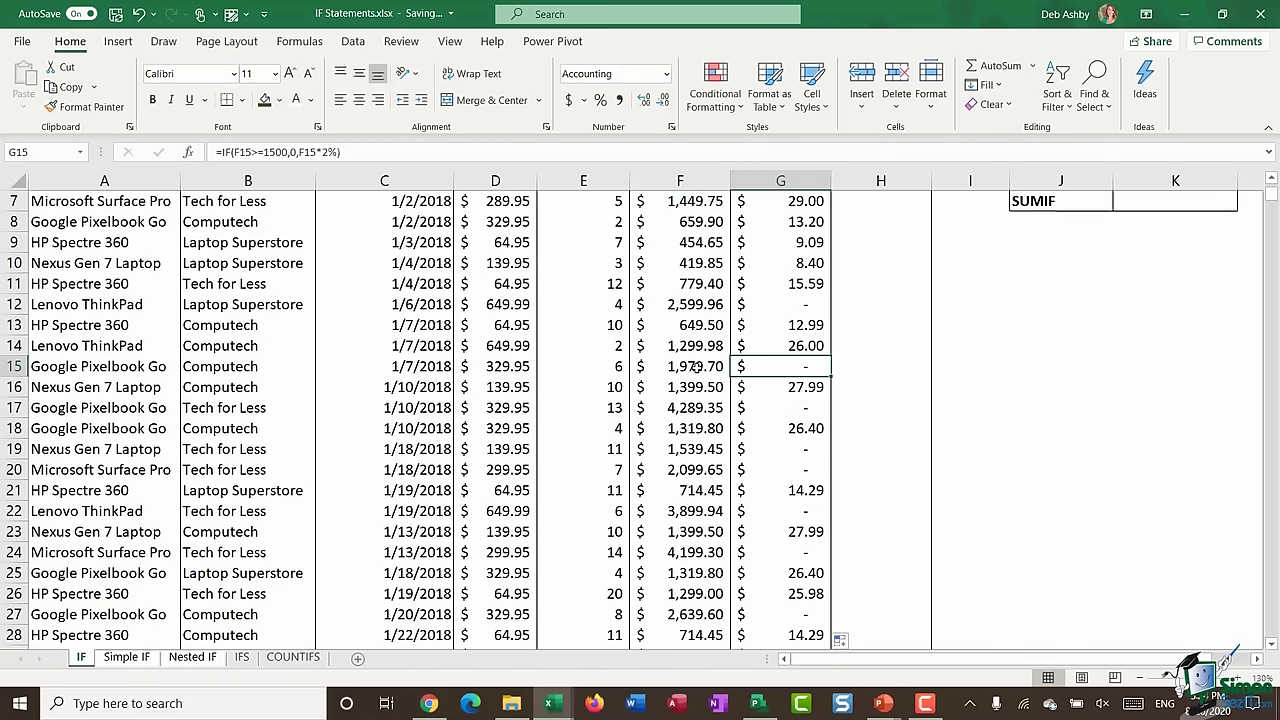
click(697, 368)
click(808, 450)
click(680, 449)
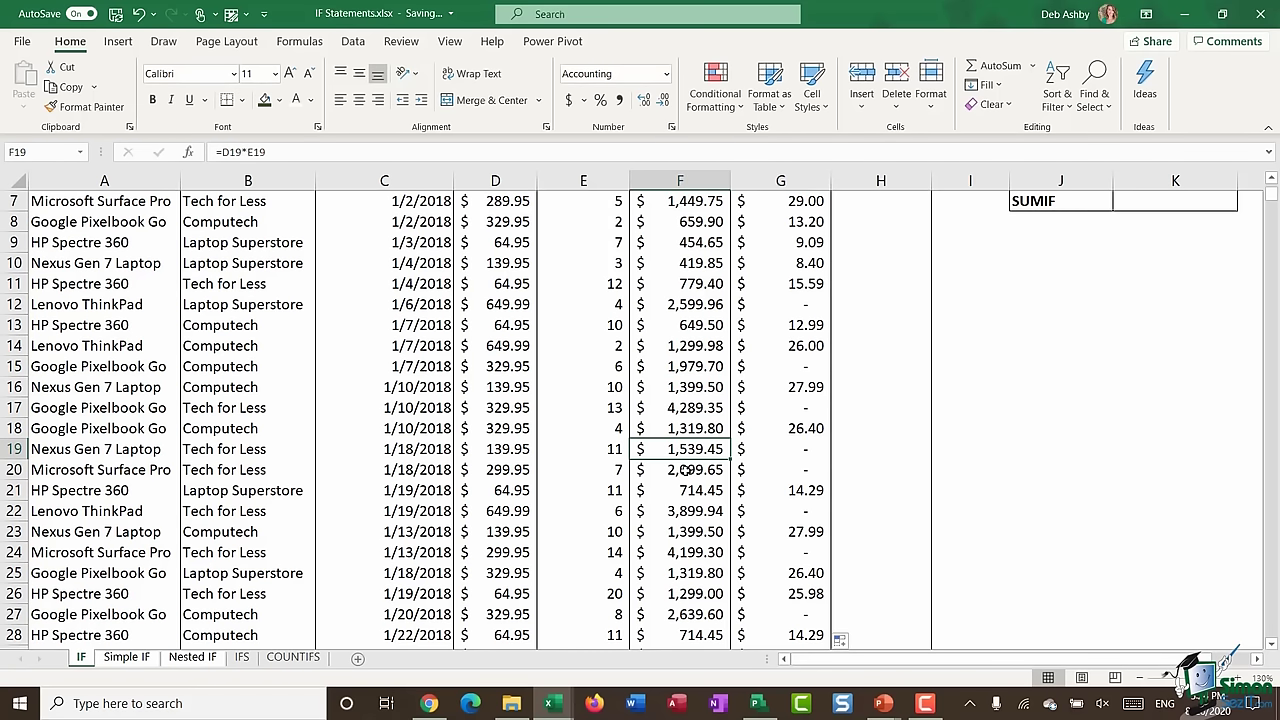
click(686, 470)
click(792, 470)
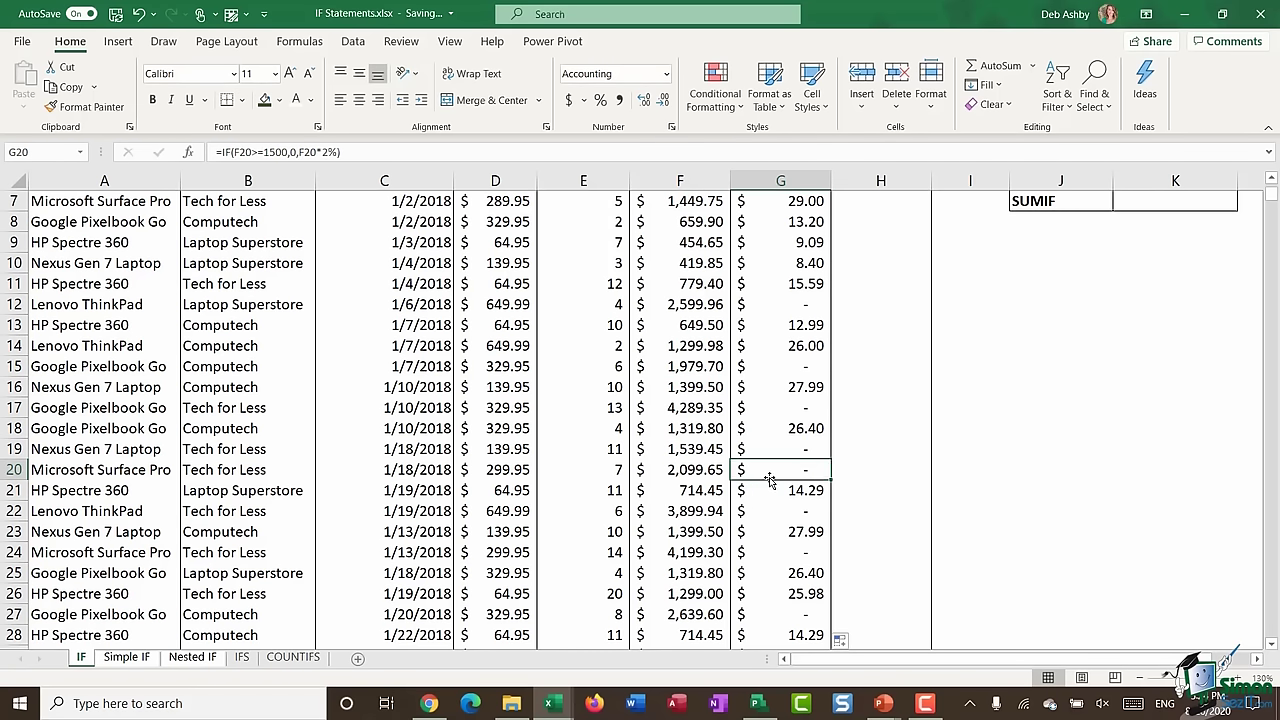
scroll(765, 478, up, 2)
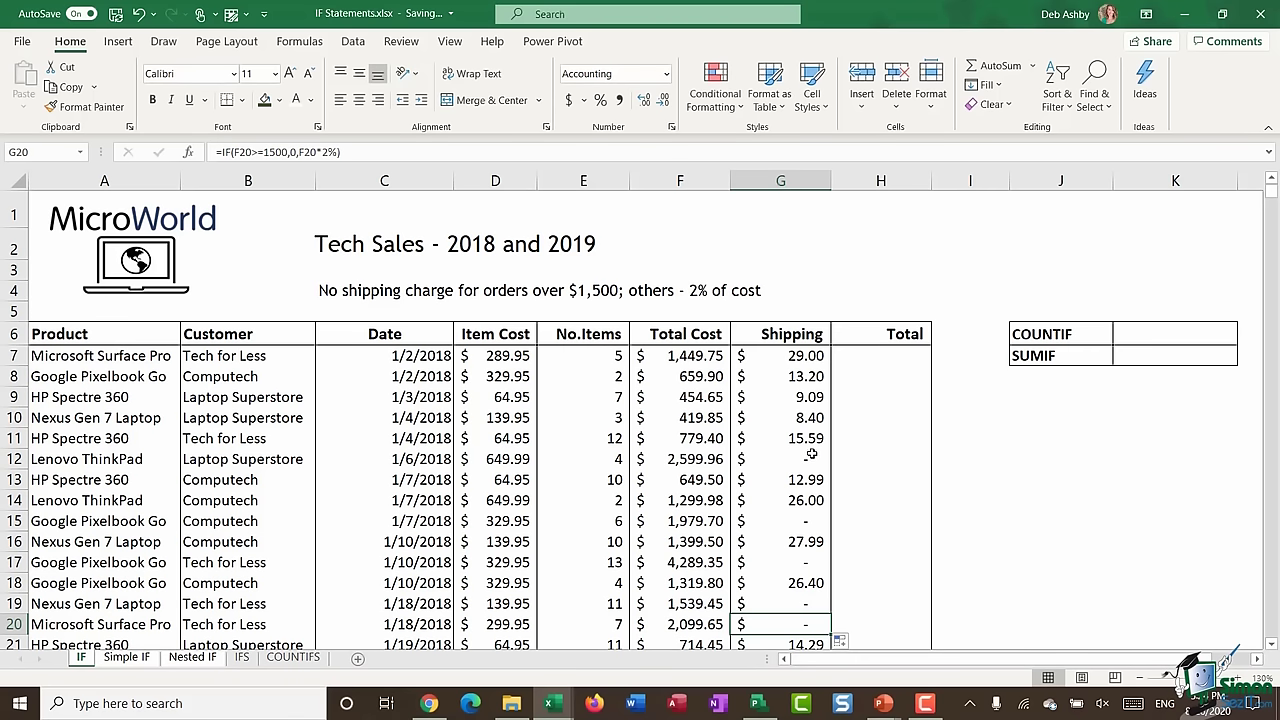
- Review G7's formula references in edit mode and leave it unchanged
click(770, 358)
double_click(772, 357)
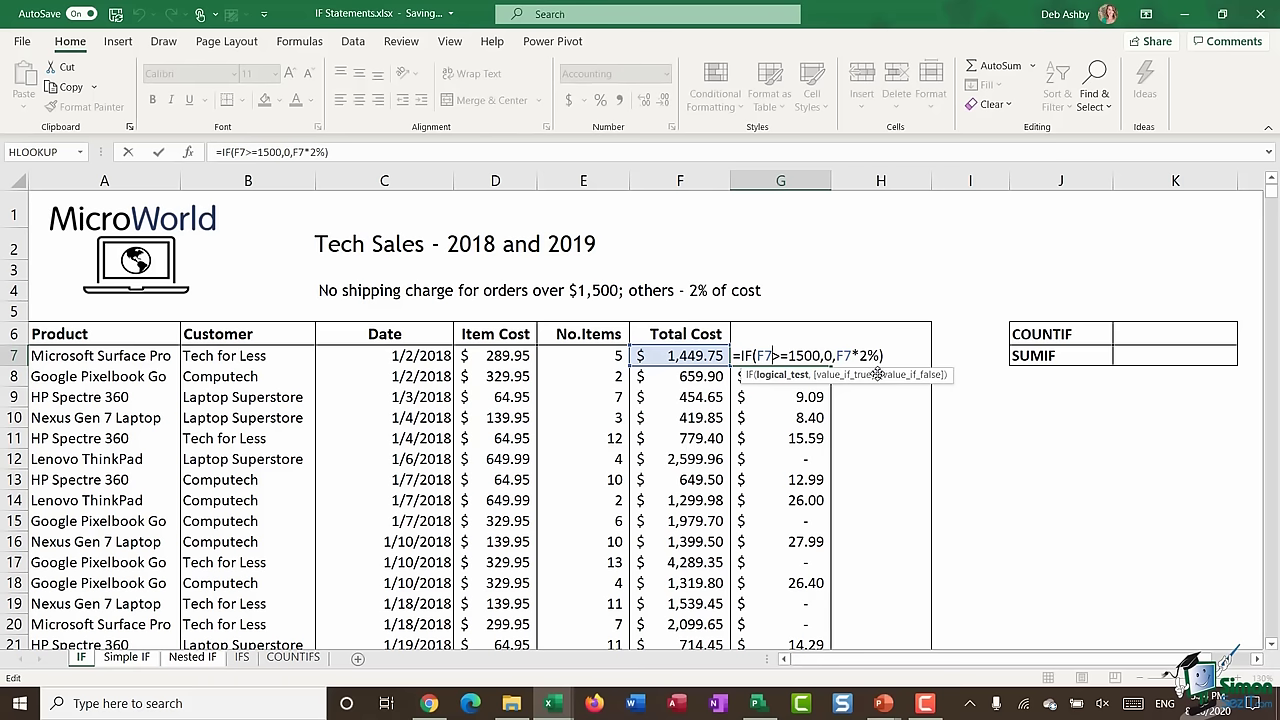
key(Return)
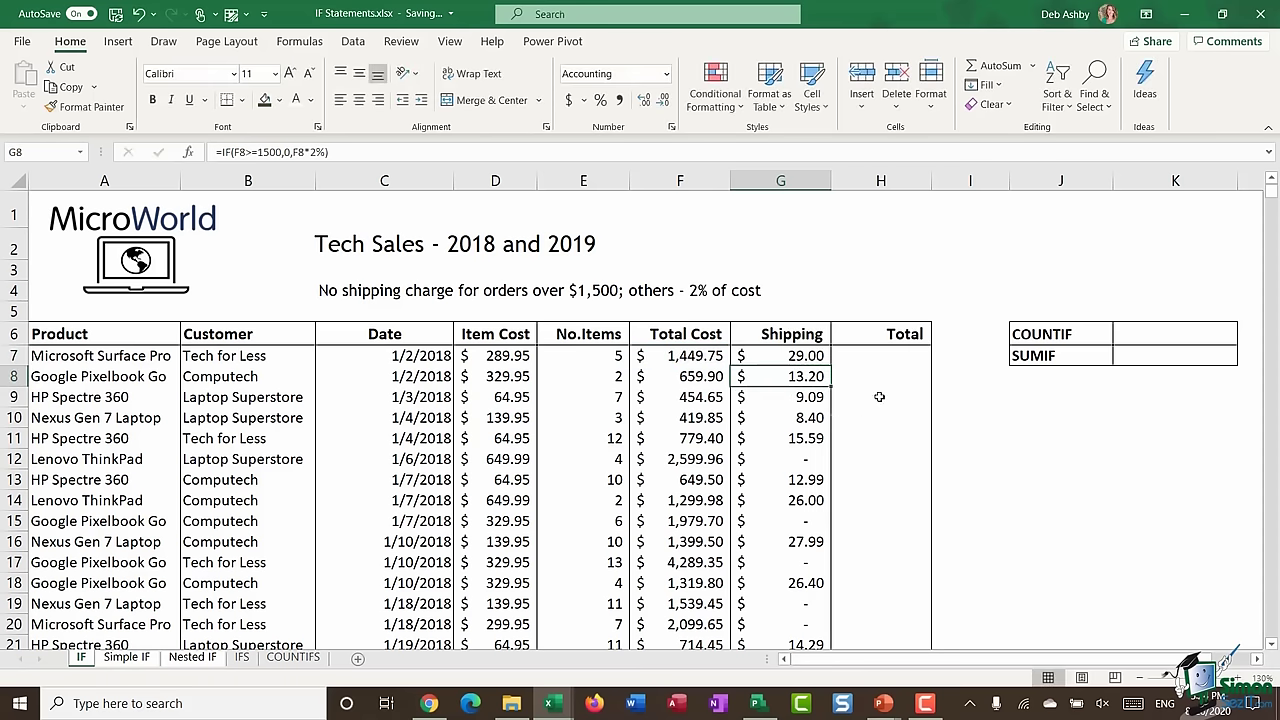
- Enter =SUM(F7+G7) in H7 as the first order's Total
click(885, 355)
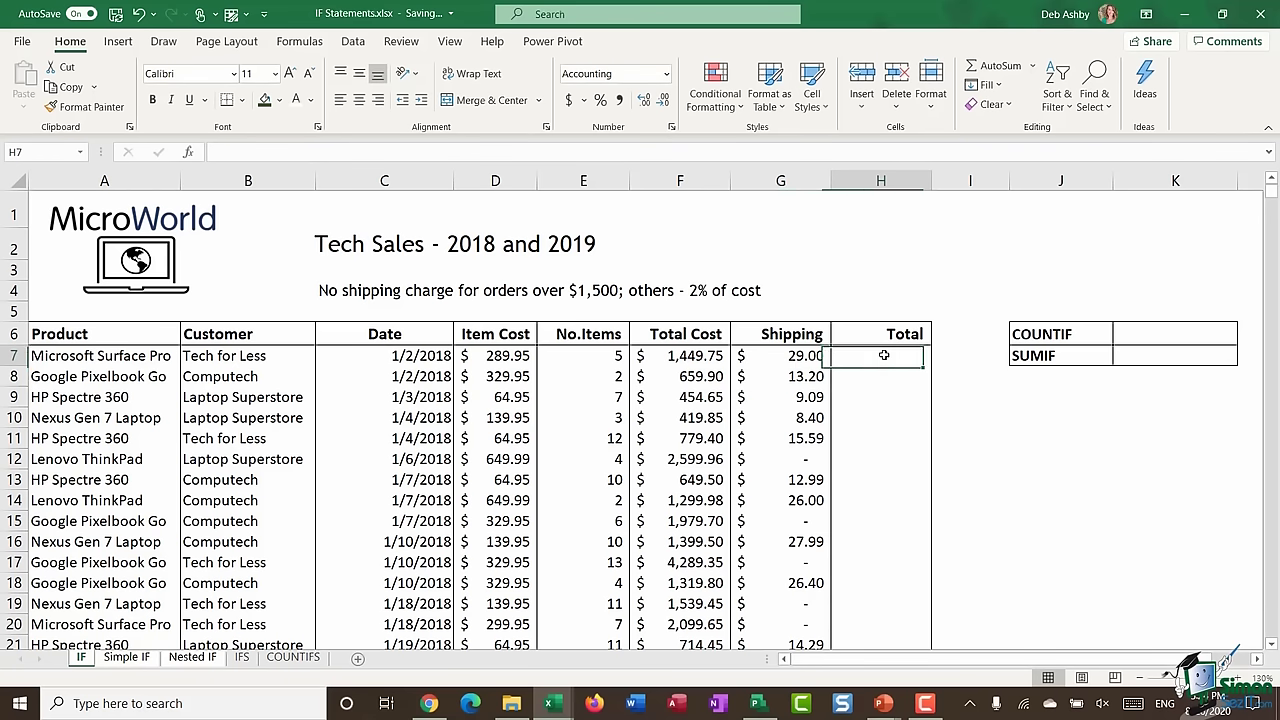
text(=SUM()
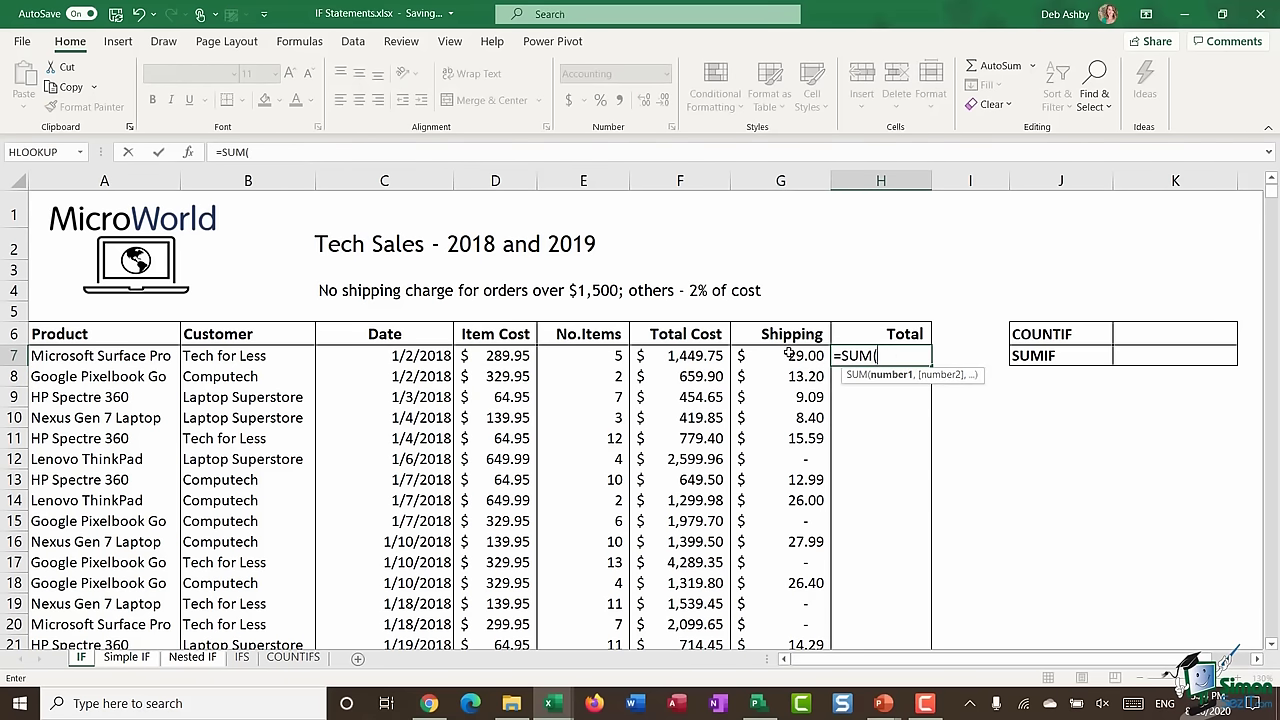
click(705, 355)
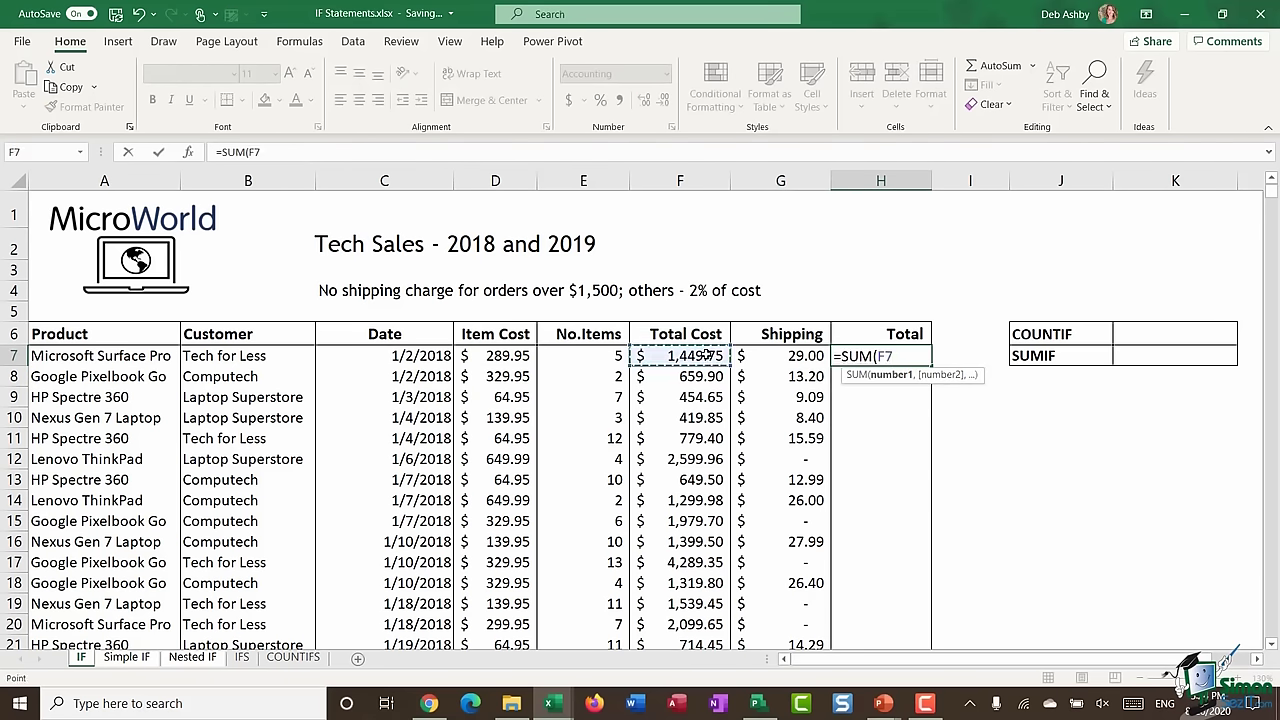
text(+)
click(778, 356)
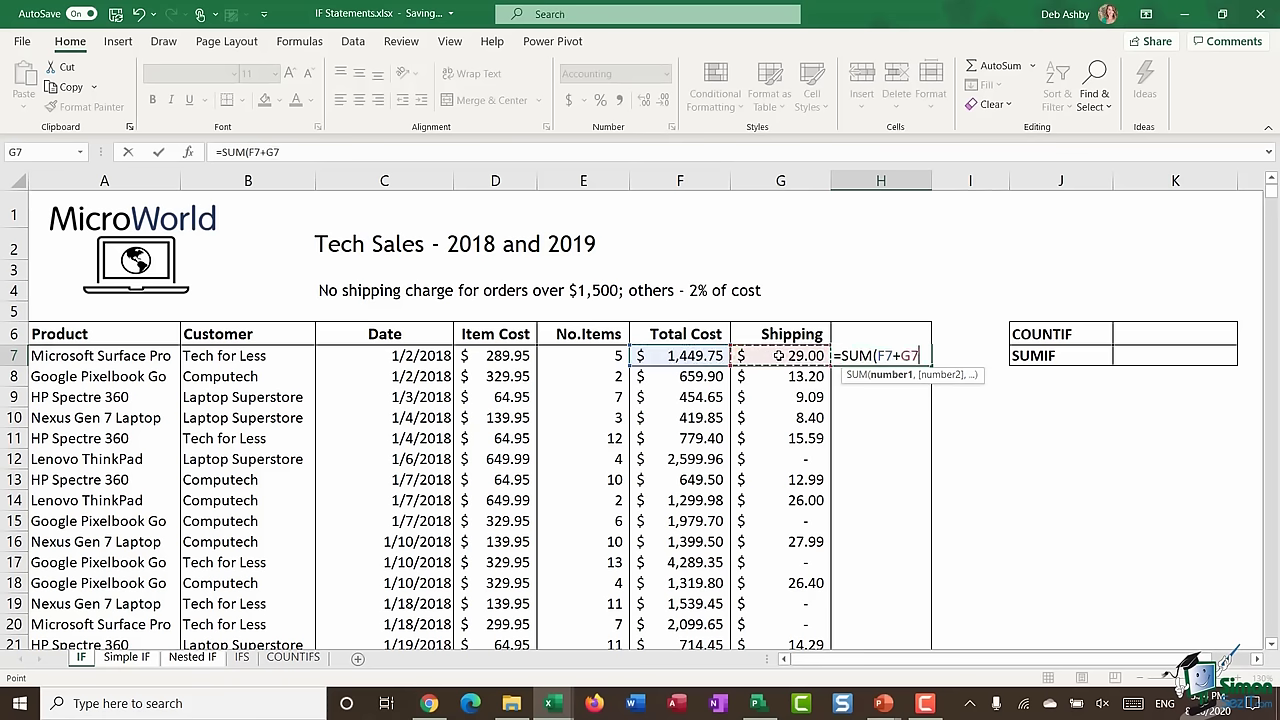
text())
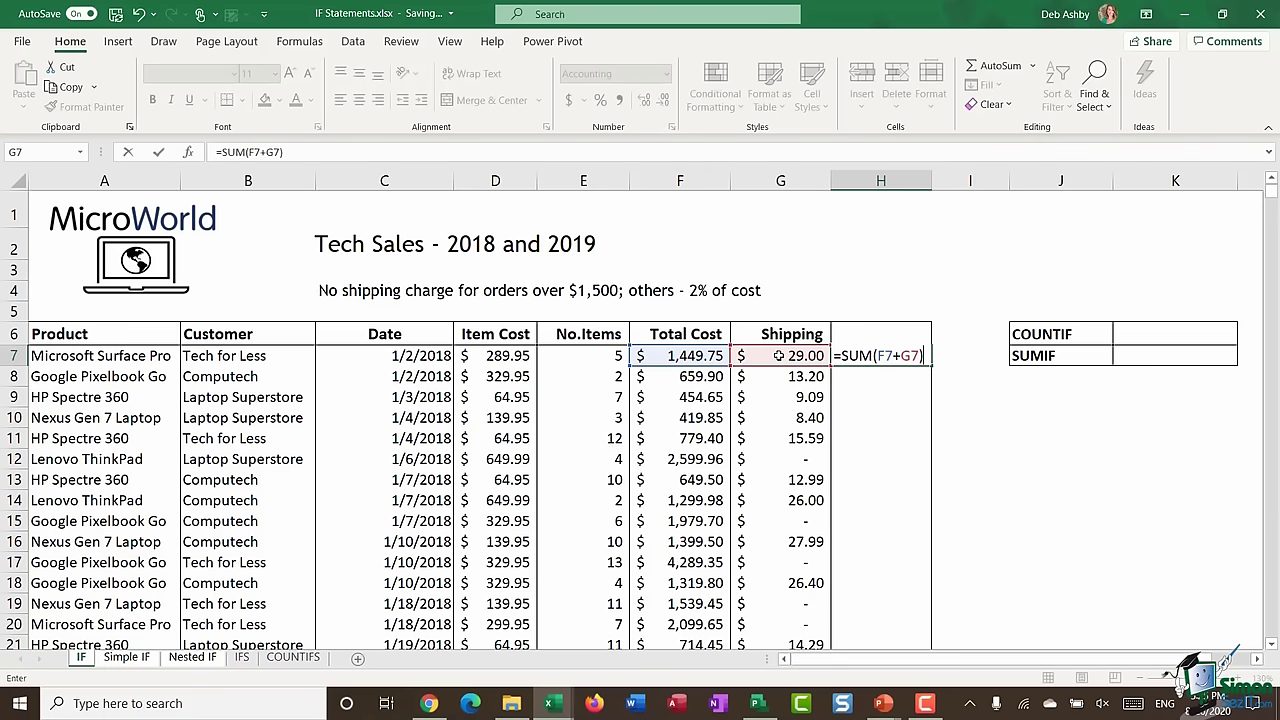
key(Return)
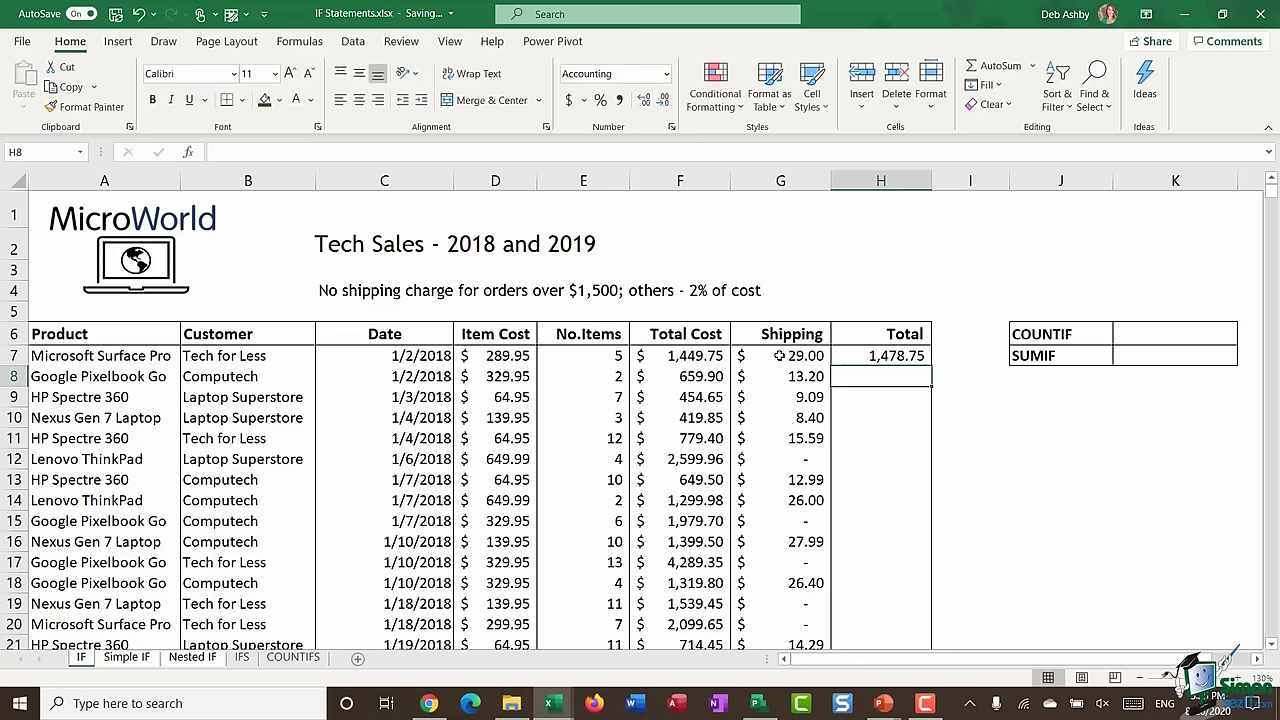
- Format the Total column as accounting currency and fill H7's formula down
click(880, 180)
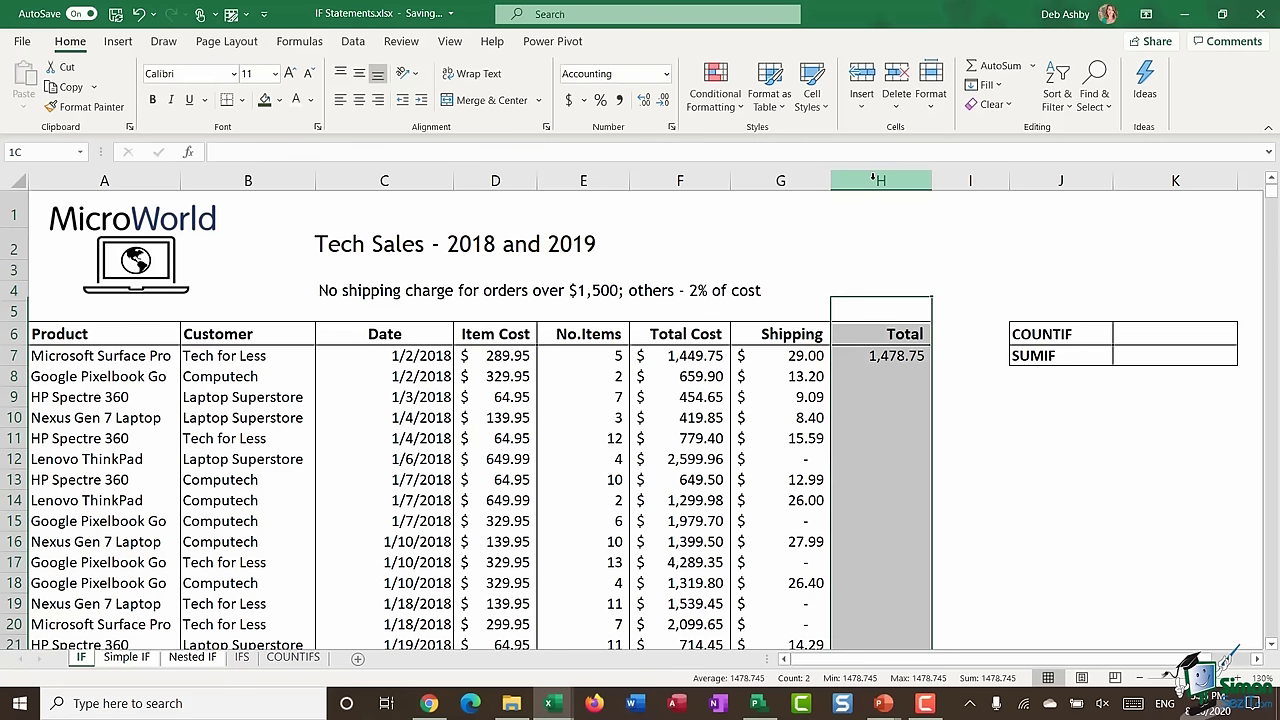
click(568, 100)
click(884, 357)
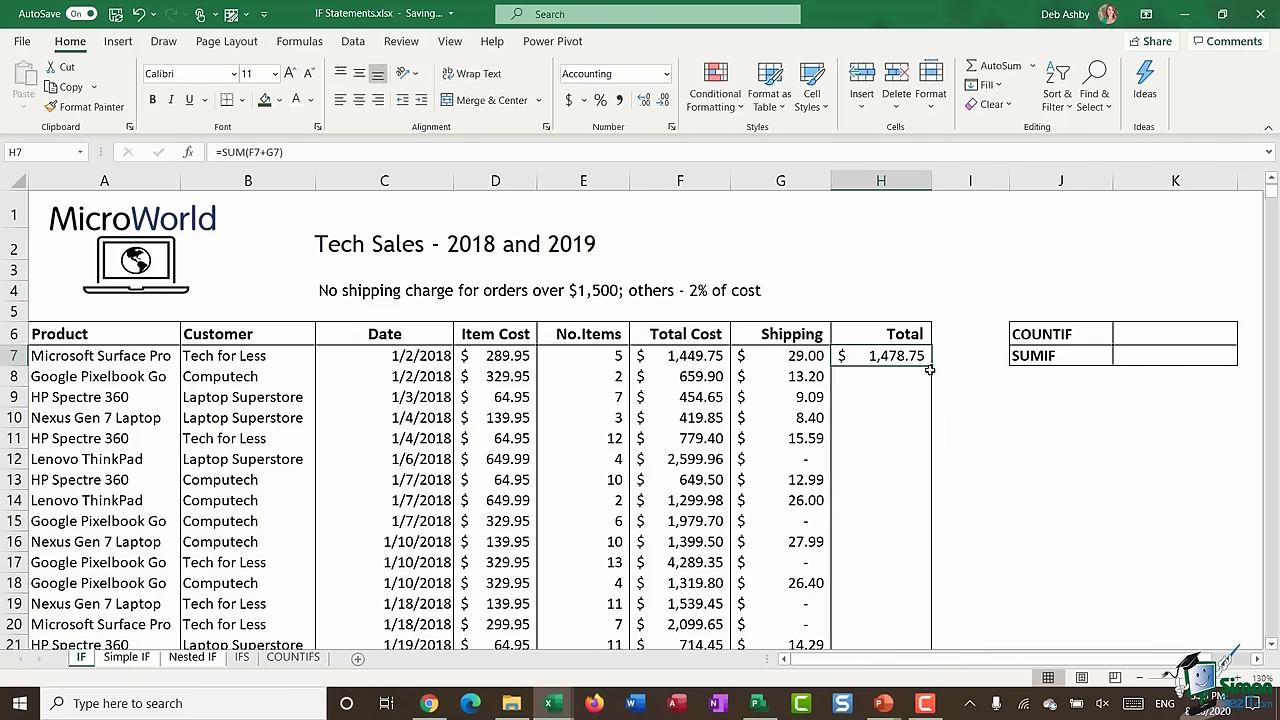
double_click(931, 366)
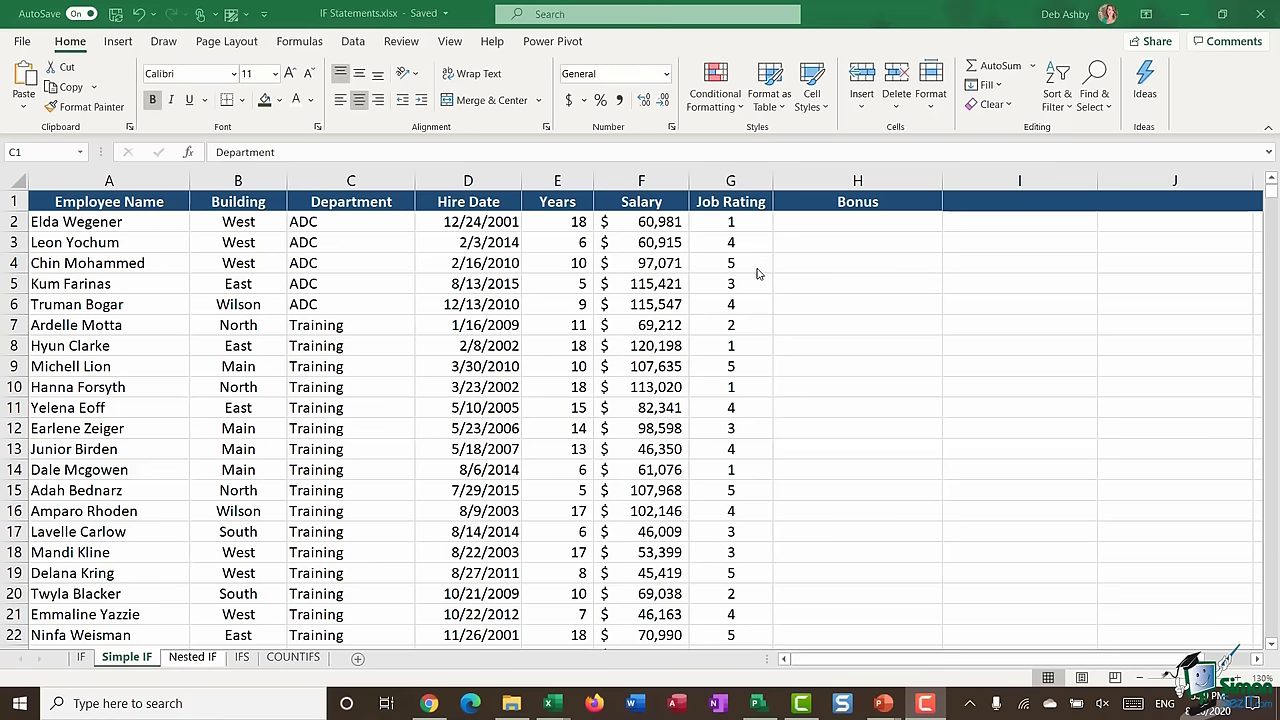
- Enter =IF(G2=5,3000,0) in H2 so a rating of 5 earns a 3000 bonus
click(808, 224)
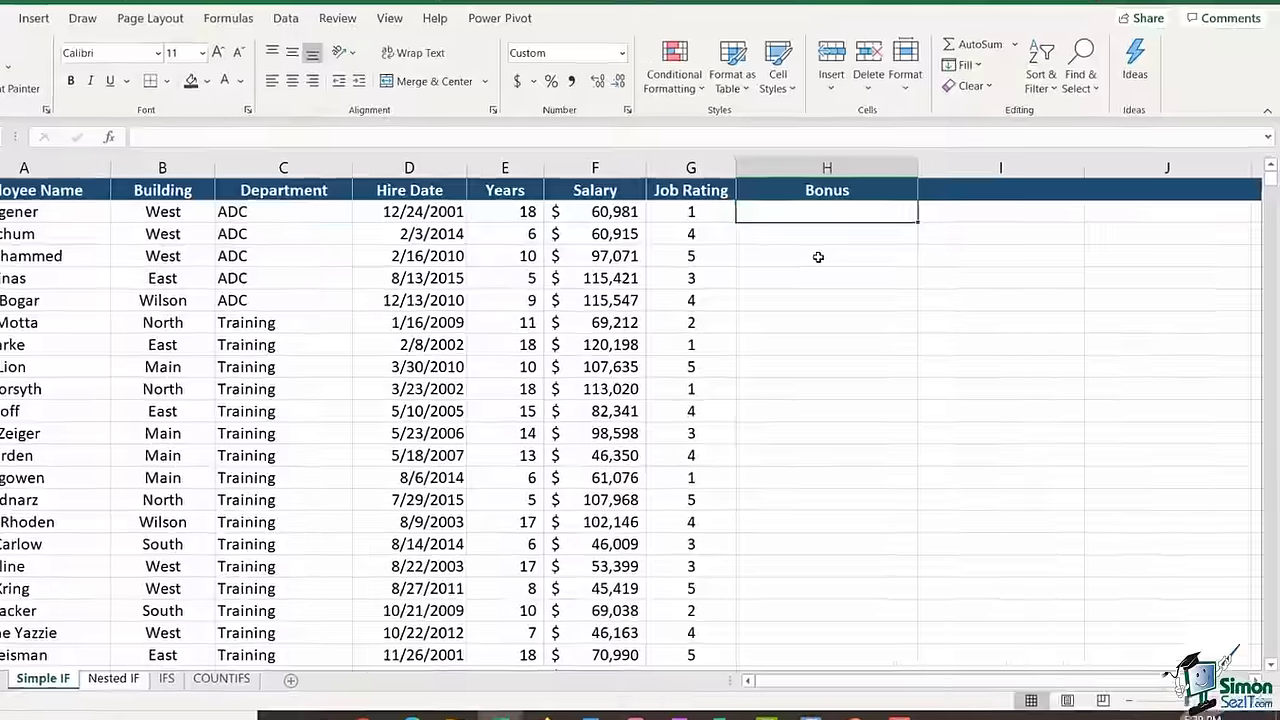
text(=IF)
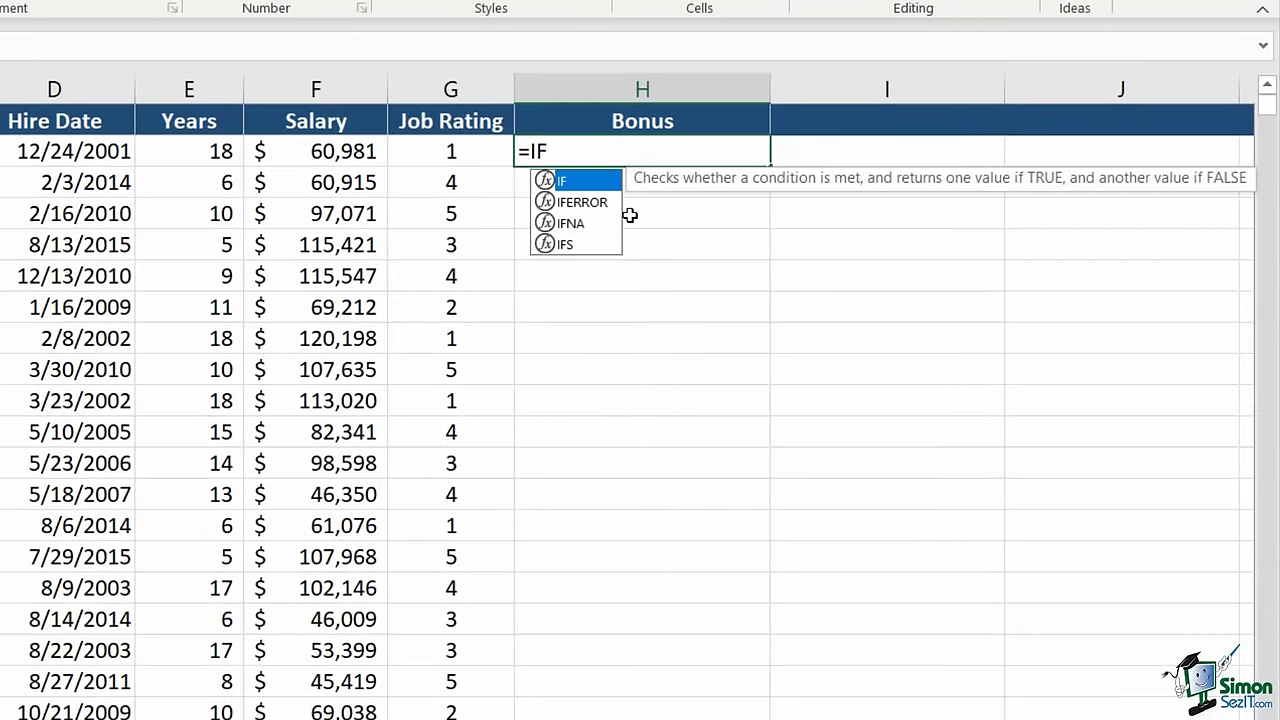
text(()
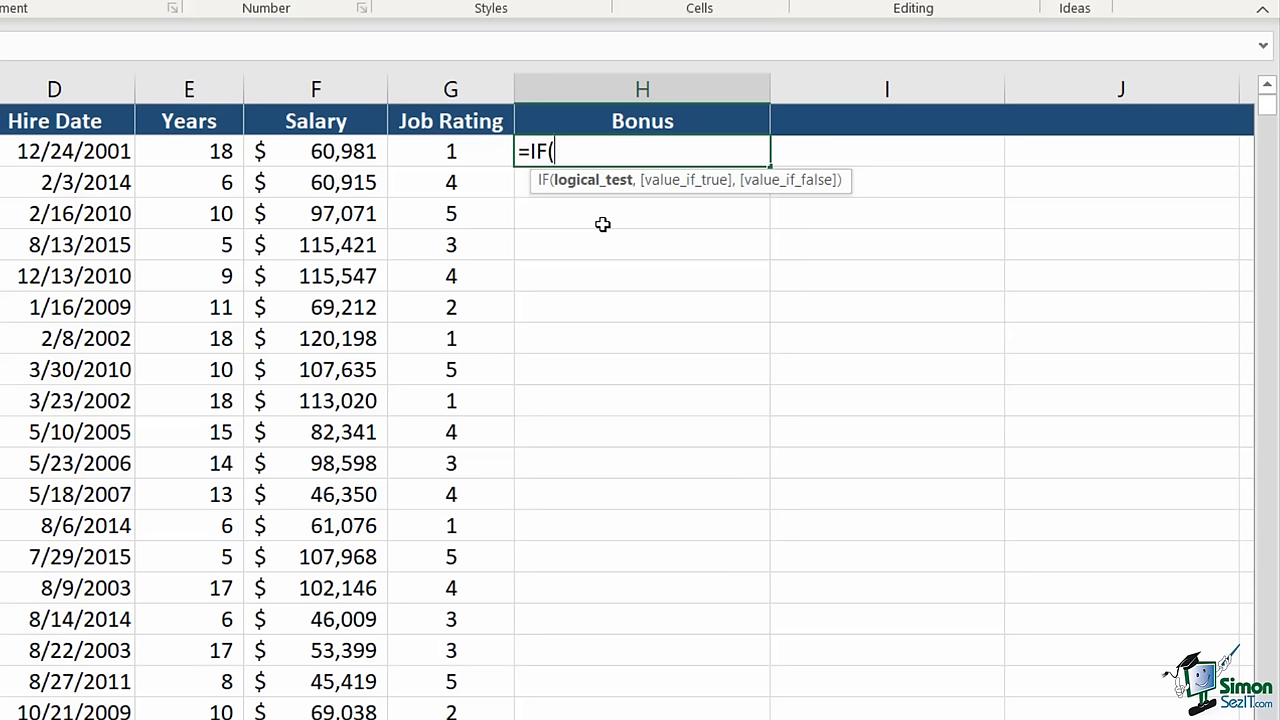
click(463, 155)
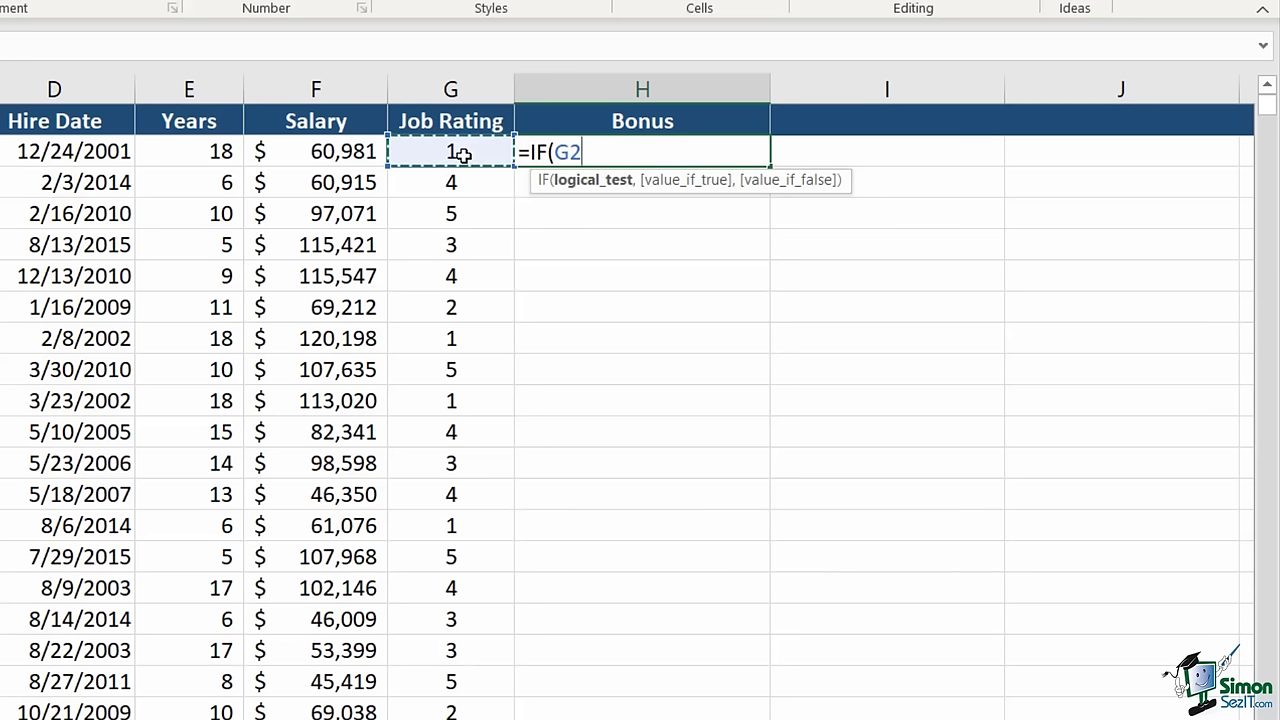
text(=5)
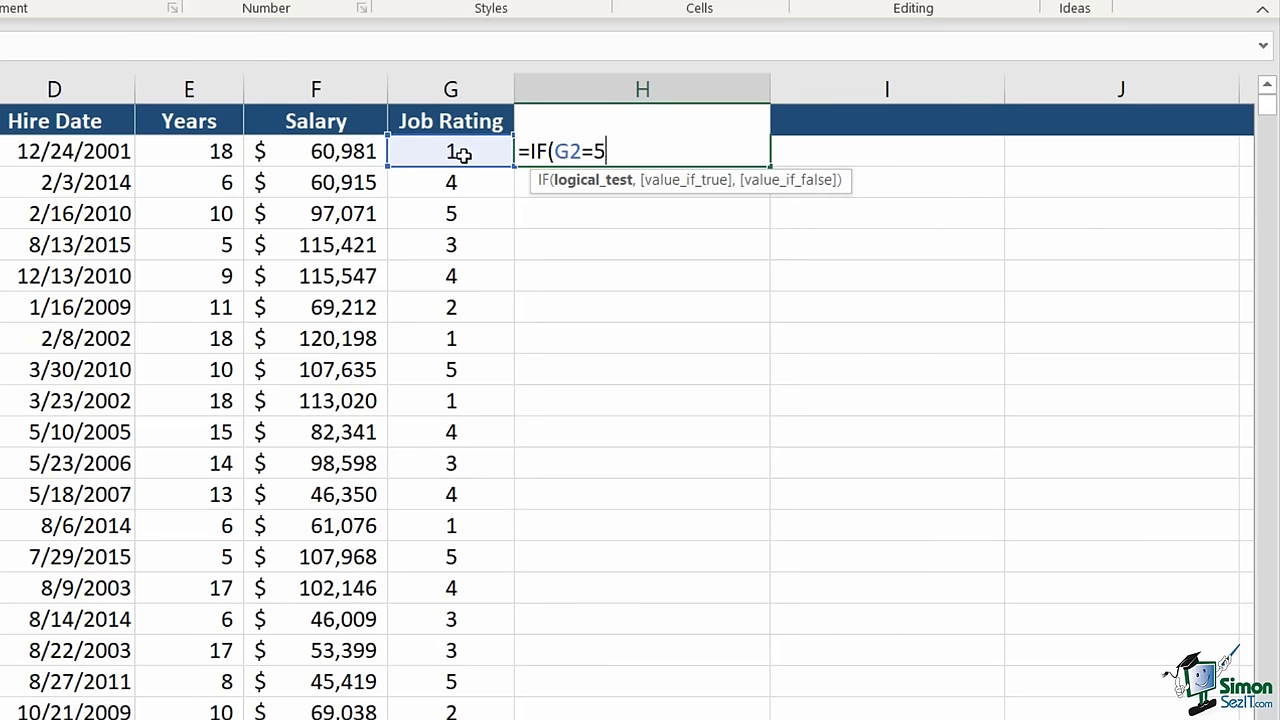
text(,)
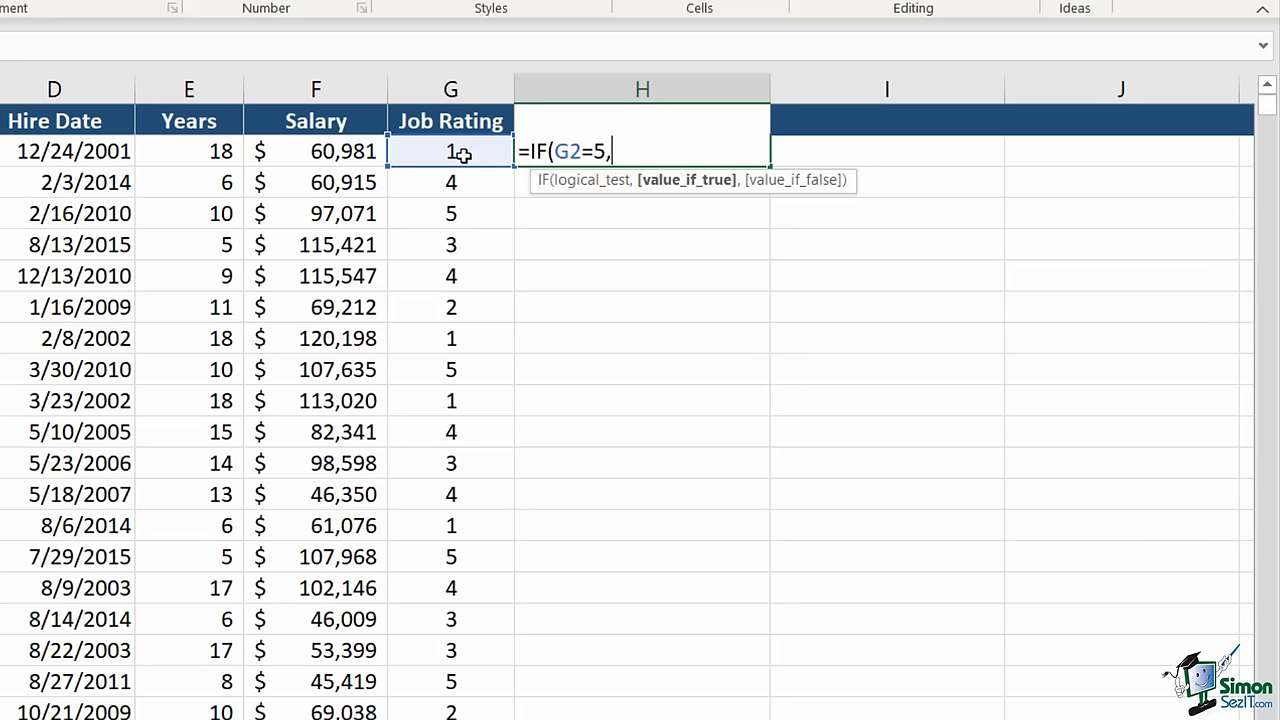
text(3000,)
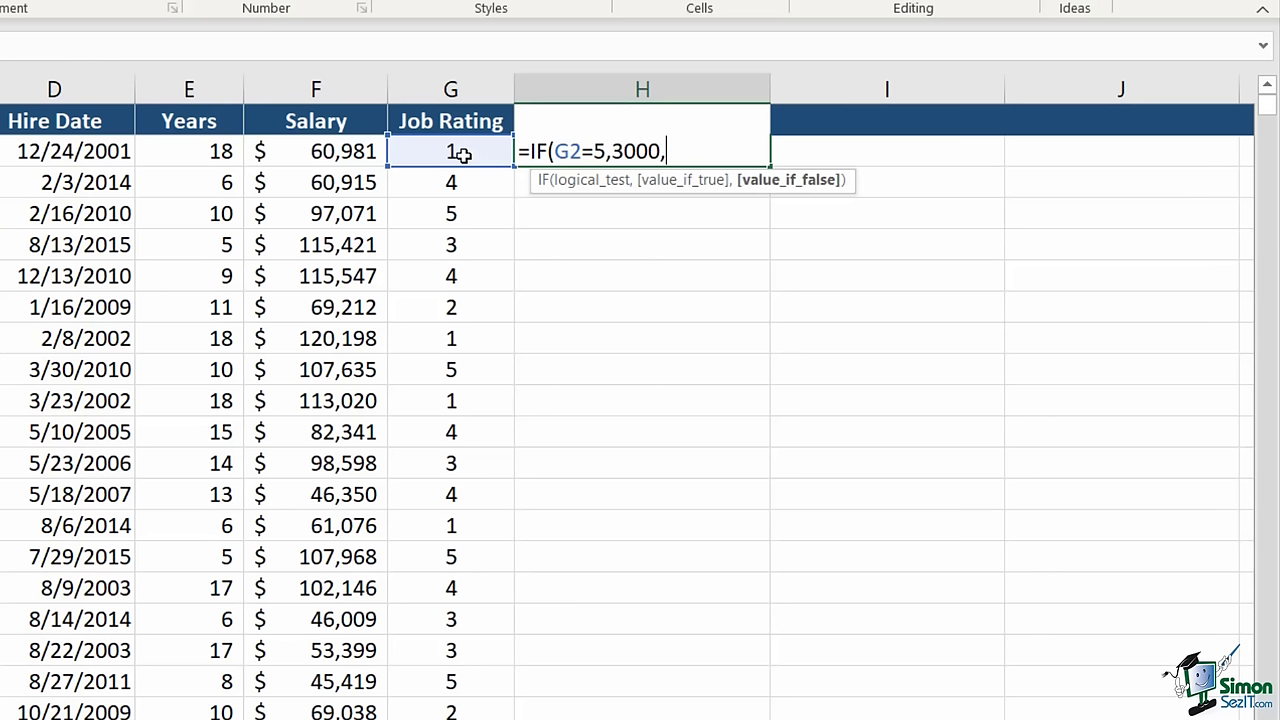
text(0))
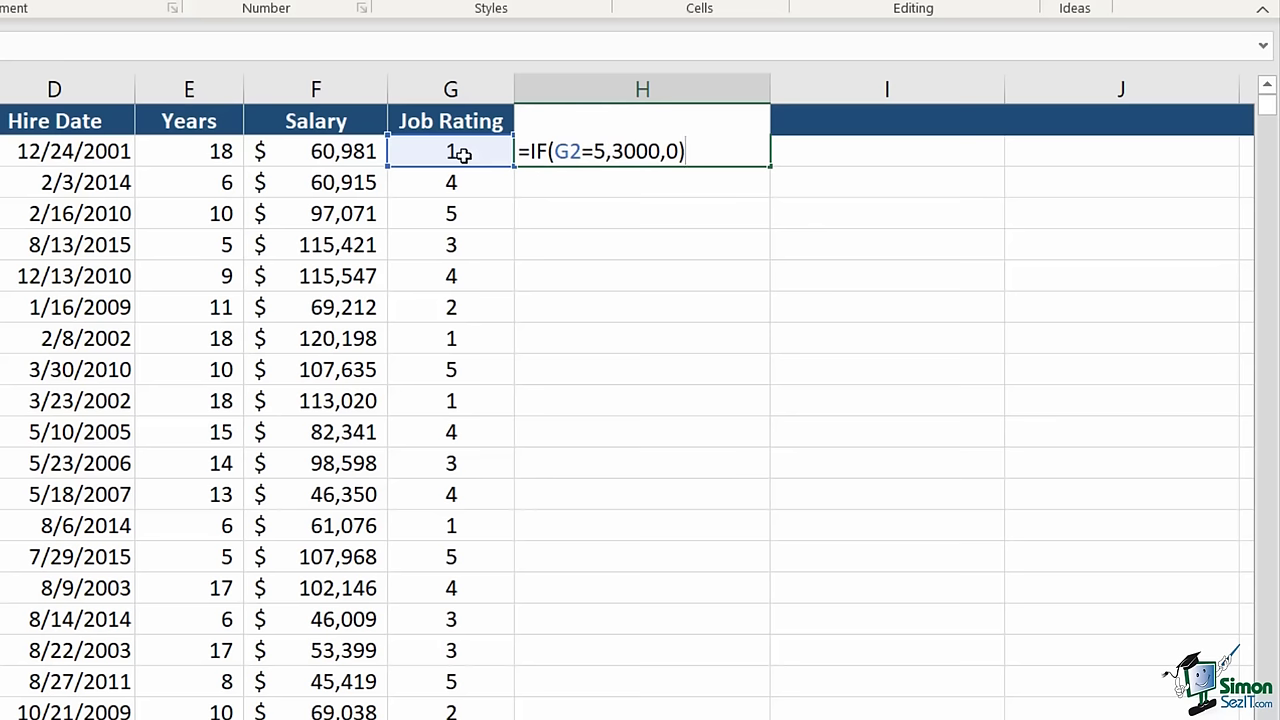
key(Return)
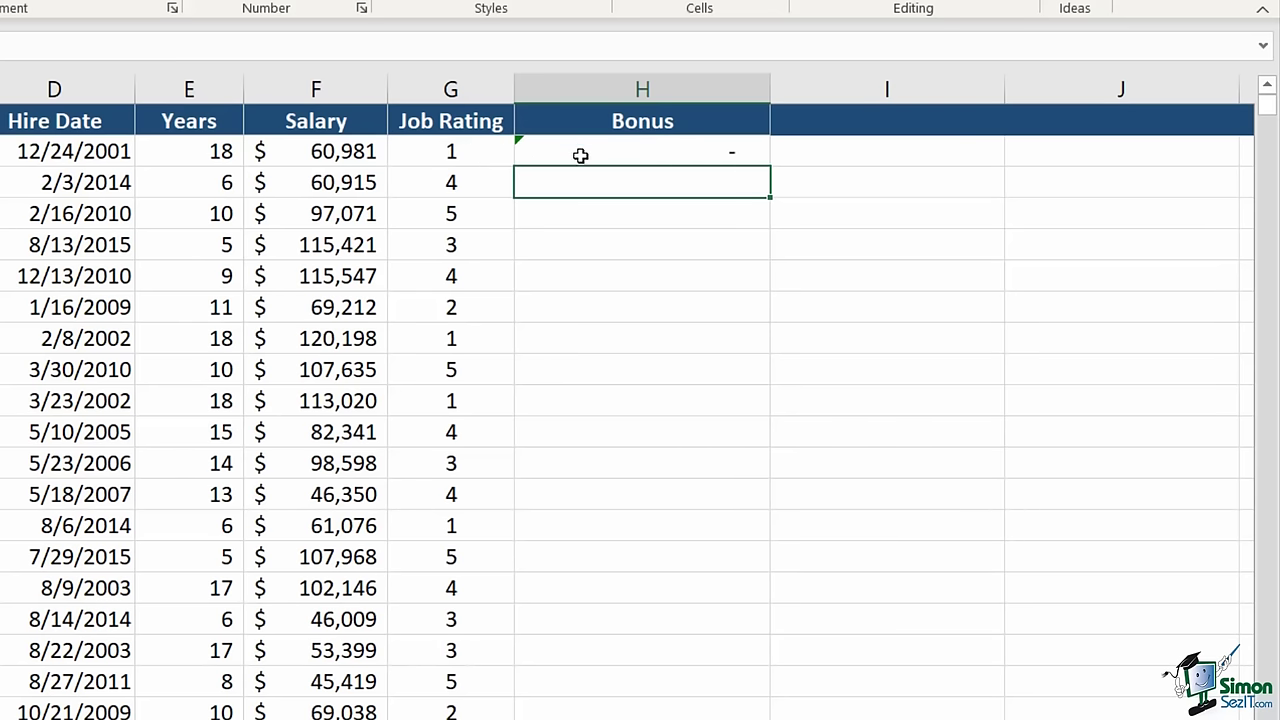
- Copy H2's bonus formula down column H and spot-check several employees' results
click(580, 152)
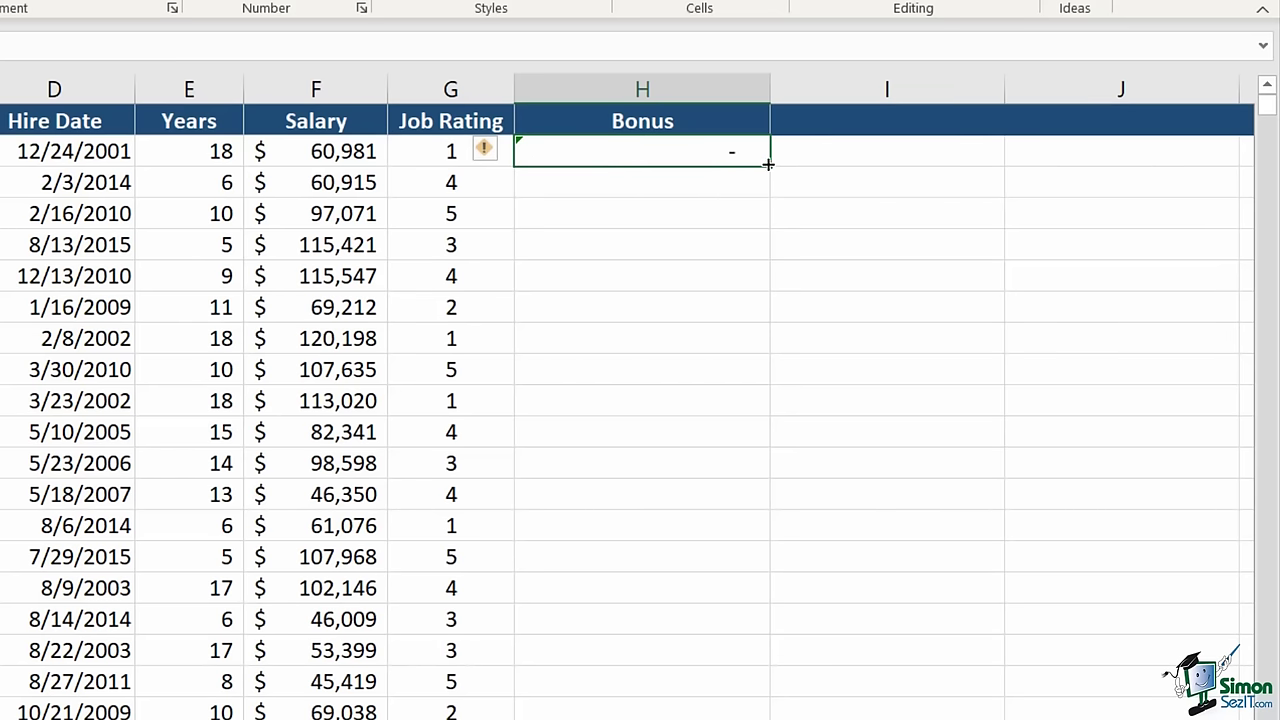
double_click(767, 164)
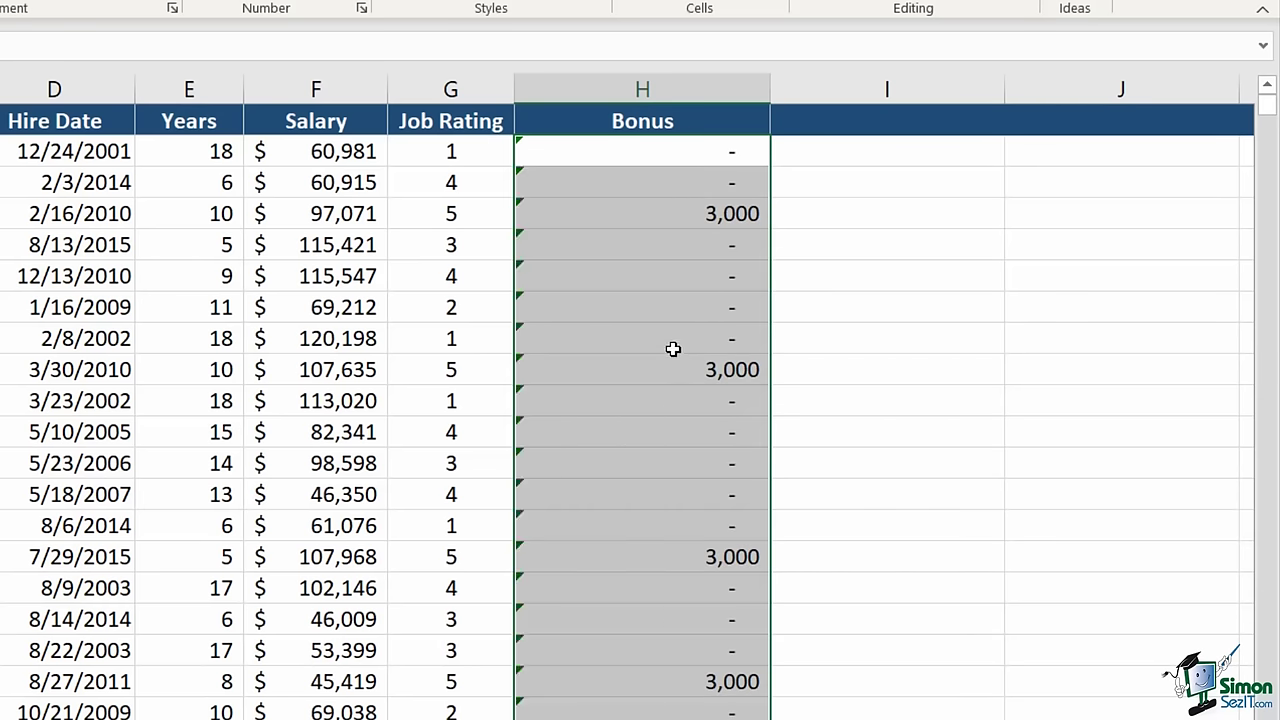
click(662, 215)
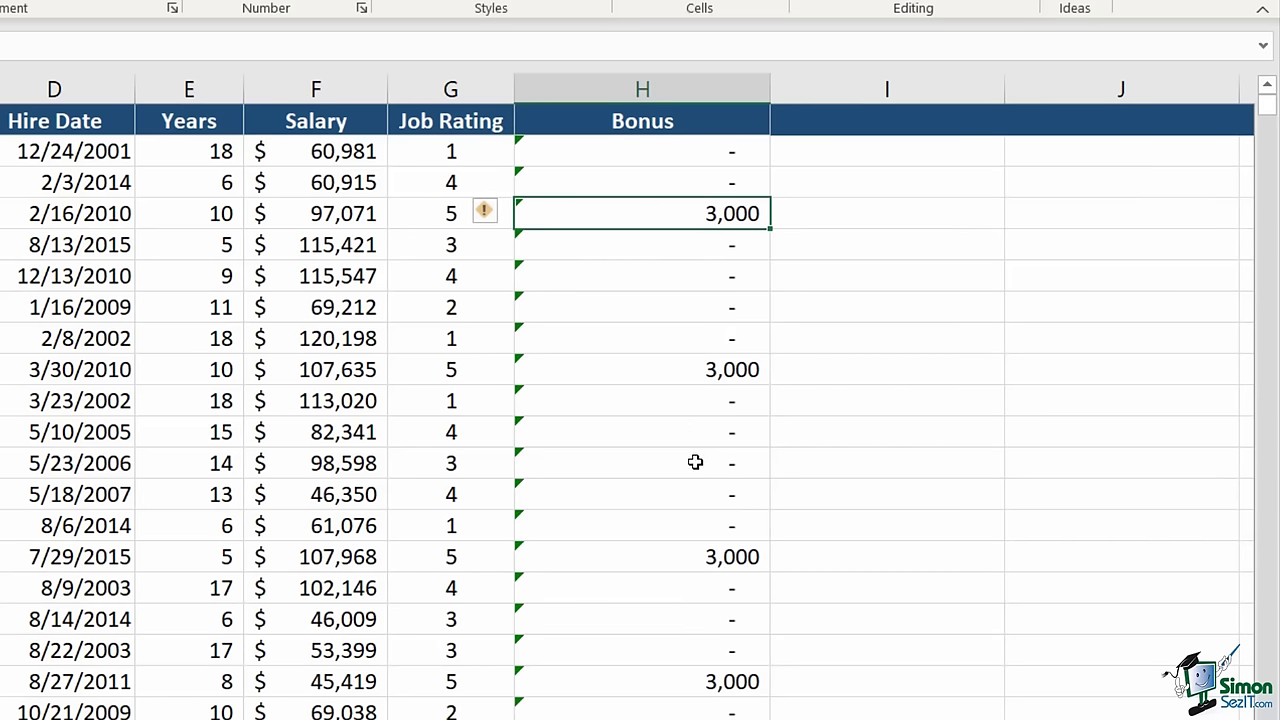
click(637, 373)
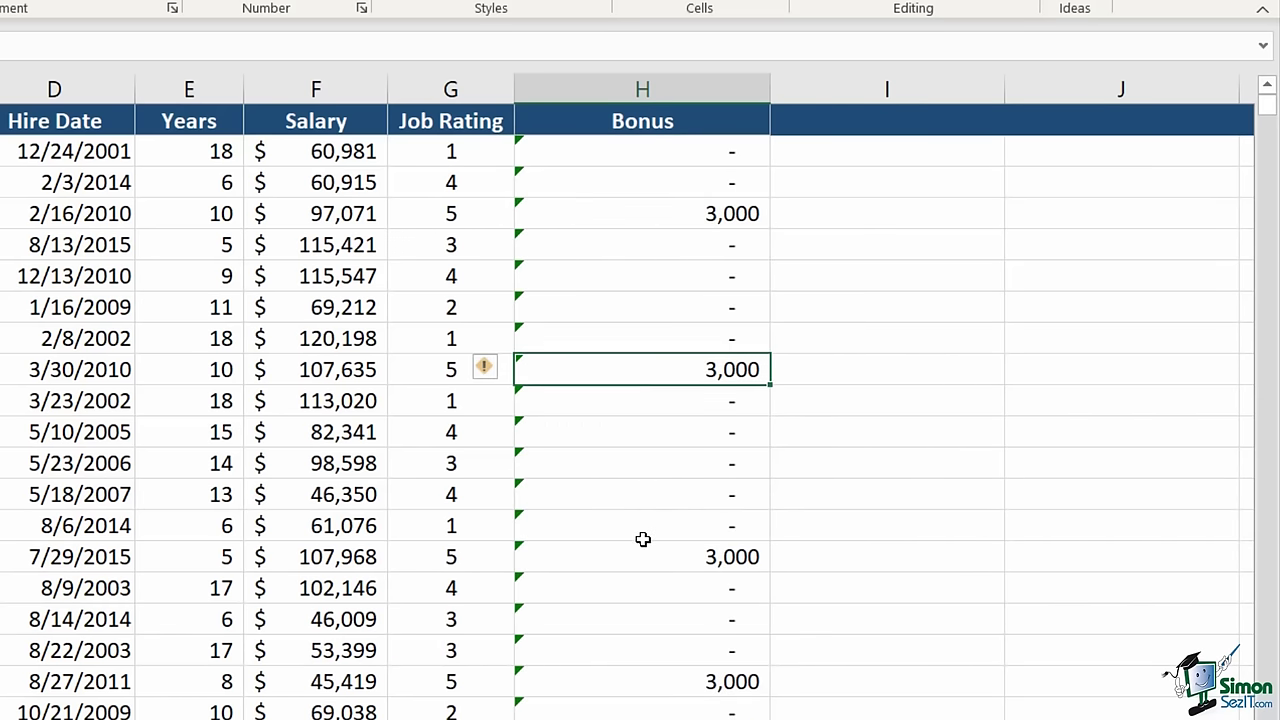
click(640, 536)
click(623, 561)
click(625, 688)
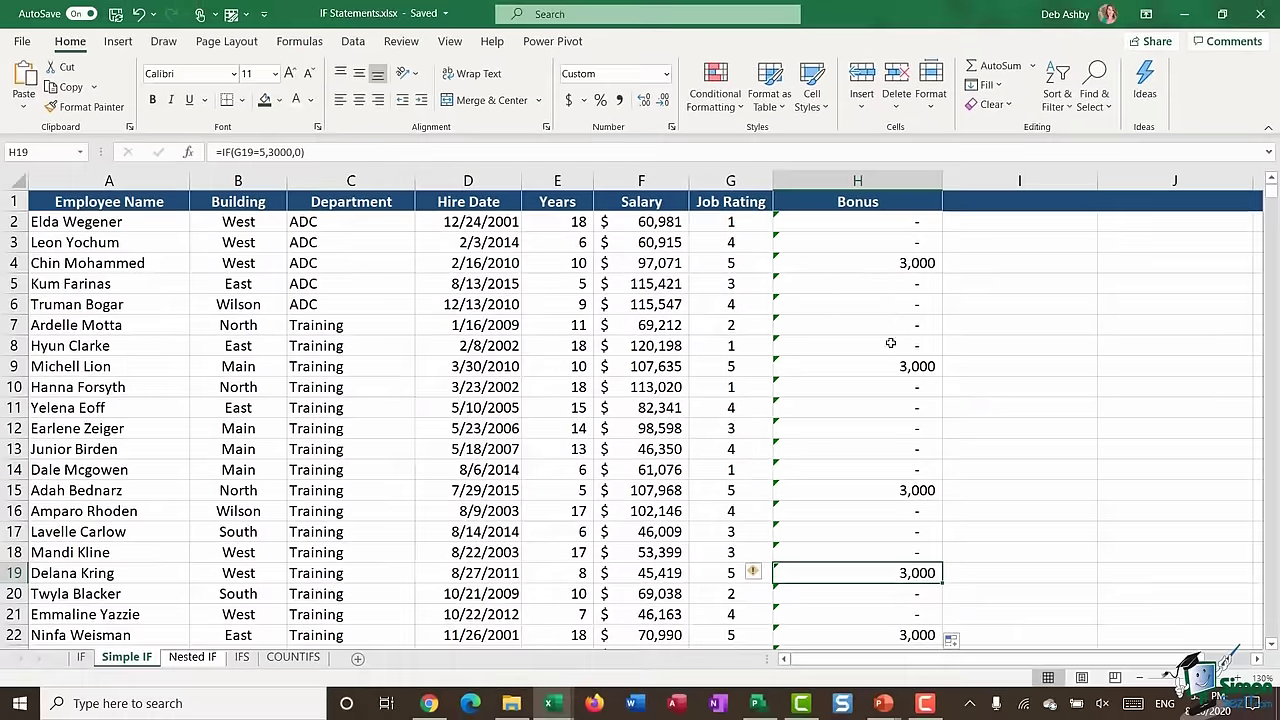
- Try Accounting format on the Bonus column, then undo it
click(877, 172)
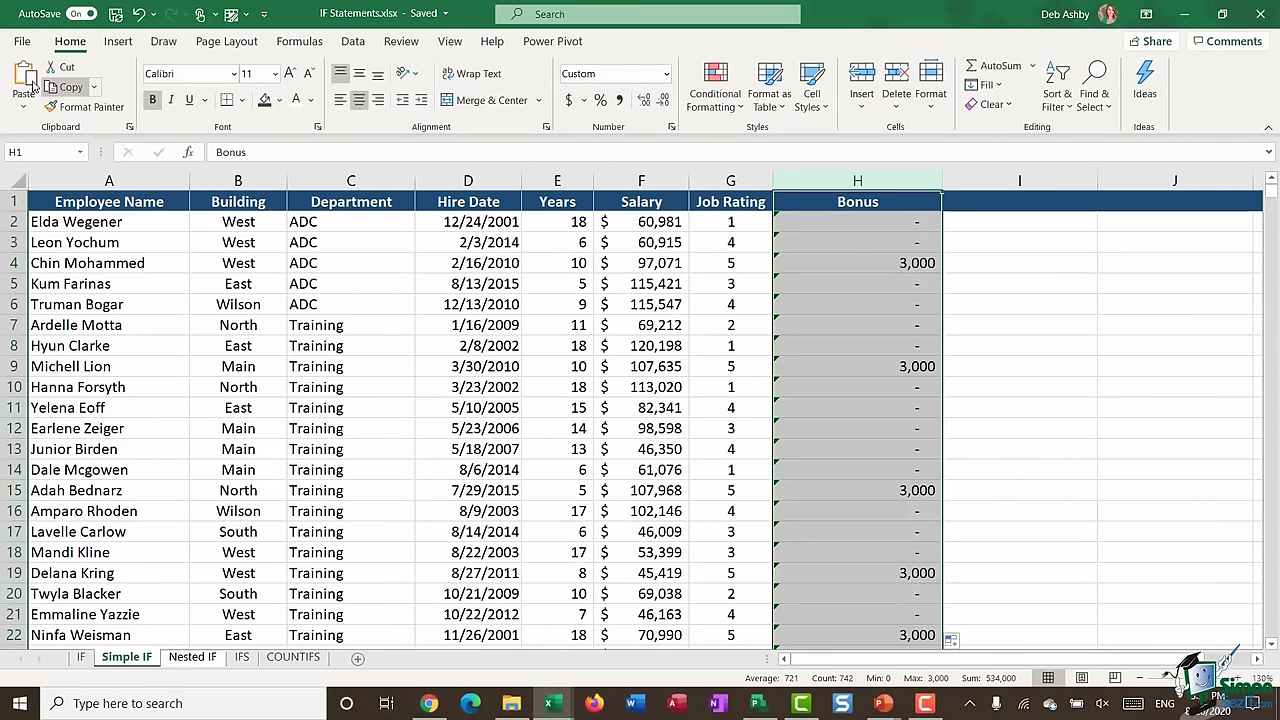
click(570, 100)
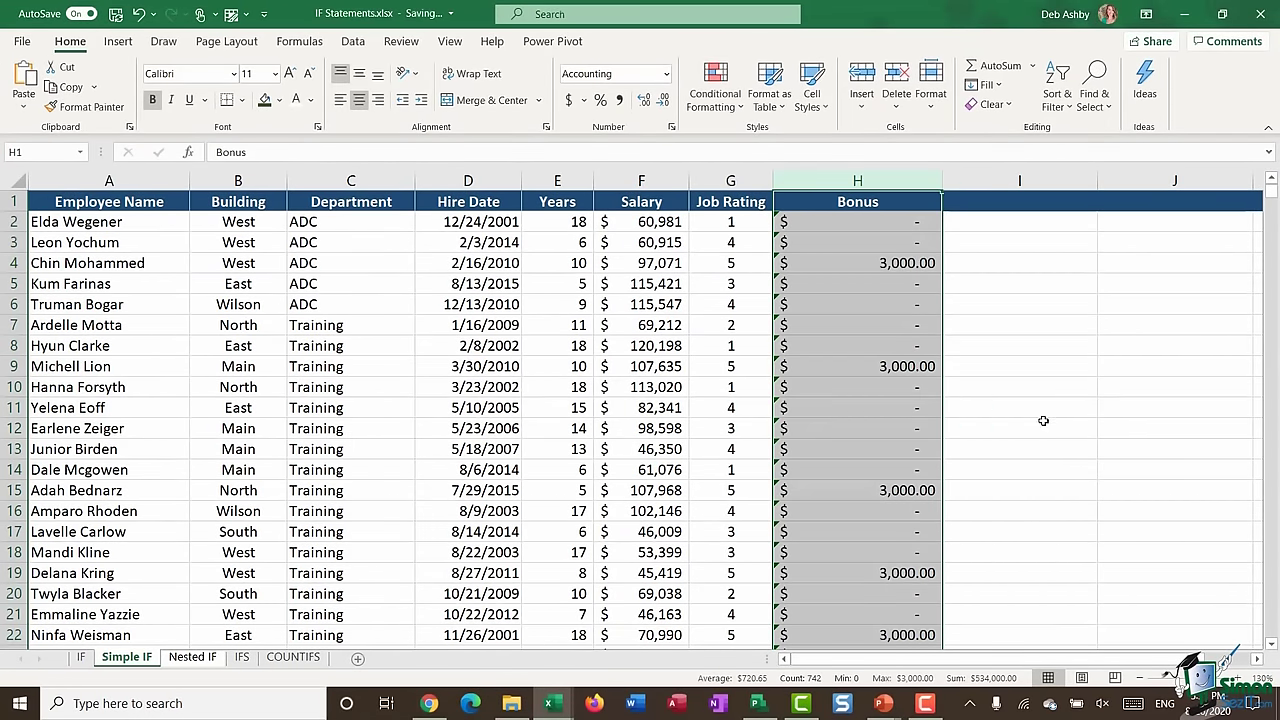
click(905, 404)
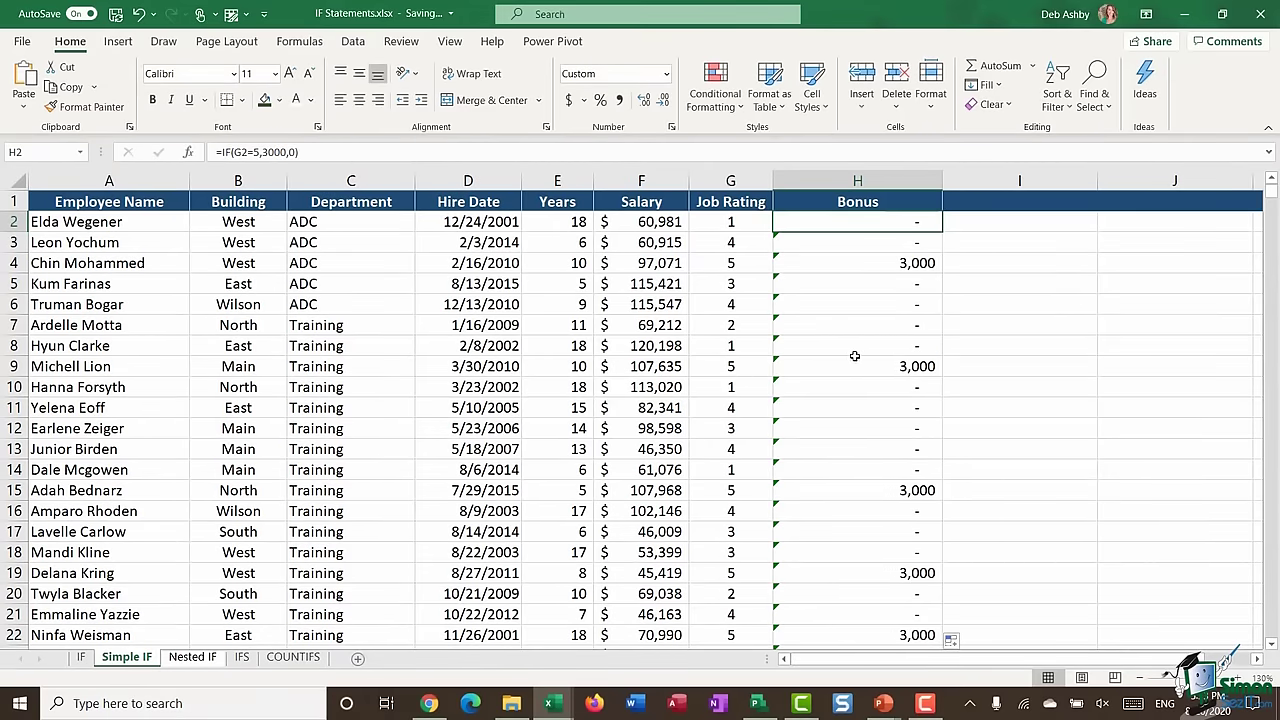
- Change H2 to =IF(G2=5,"Bonus","No Bonus") and copy it down the Bonus column
double_click(833, 227)
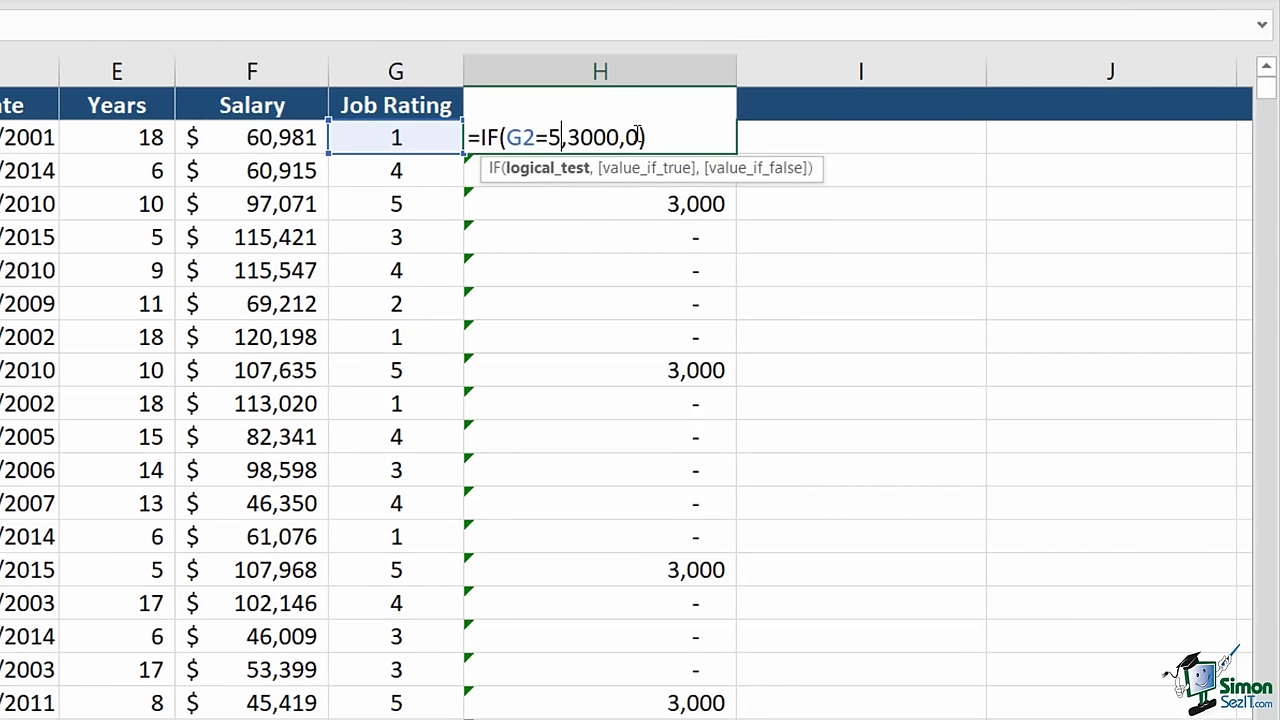
click(641, 137)
key(BackSpace)
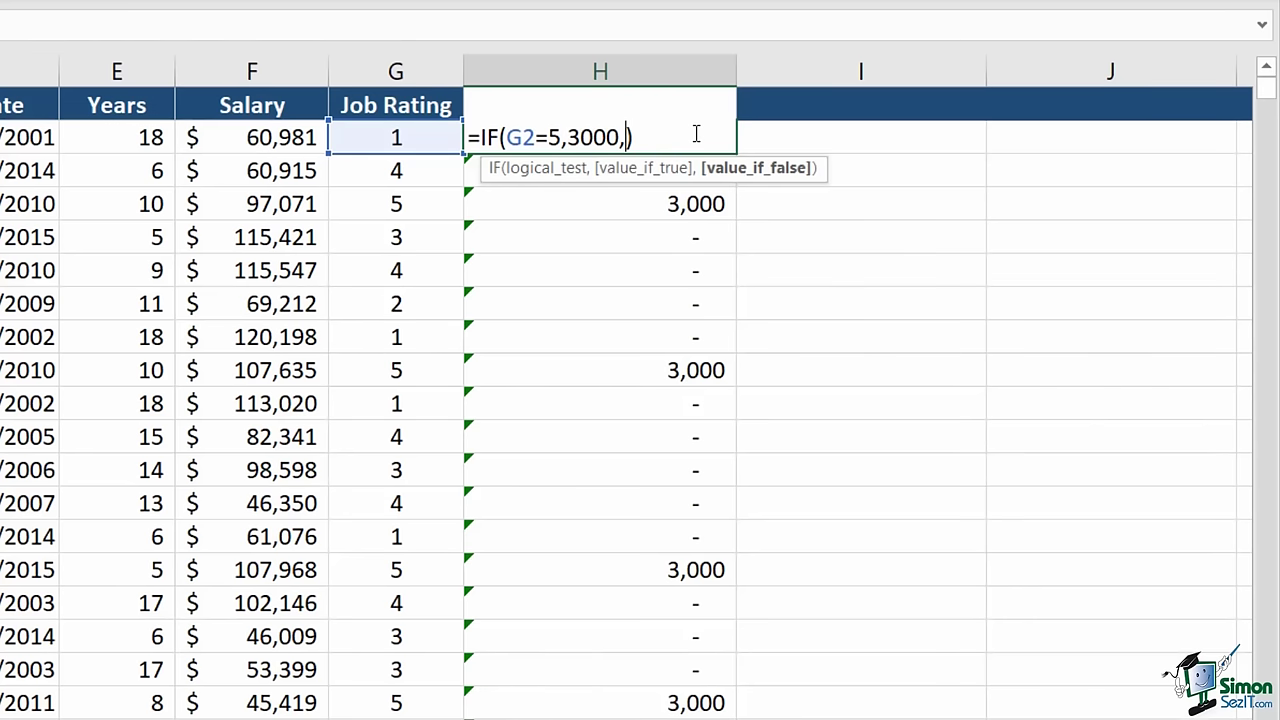
key(BackSpace)
key(BackSpace)
key(BackSpace)
key(BackSpace)
key(BackSpace)
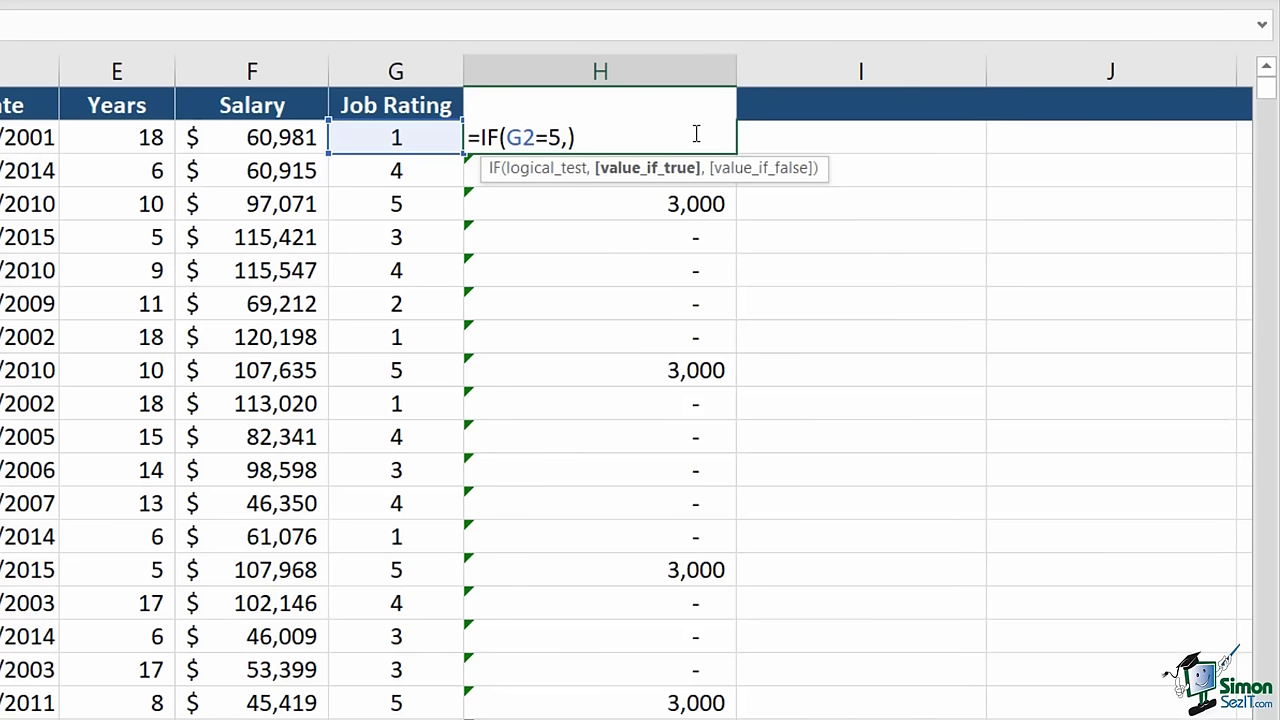
text("Bonus")
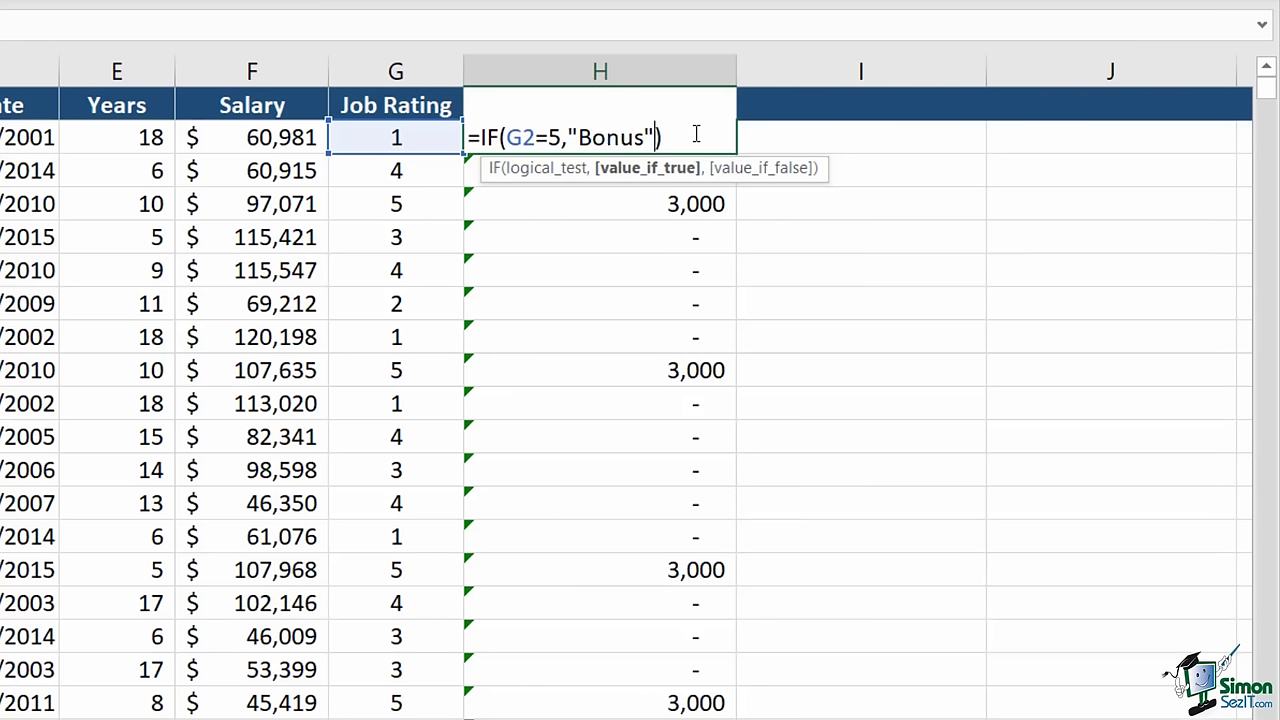
text(,)
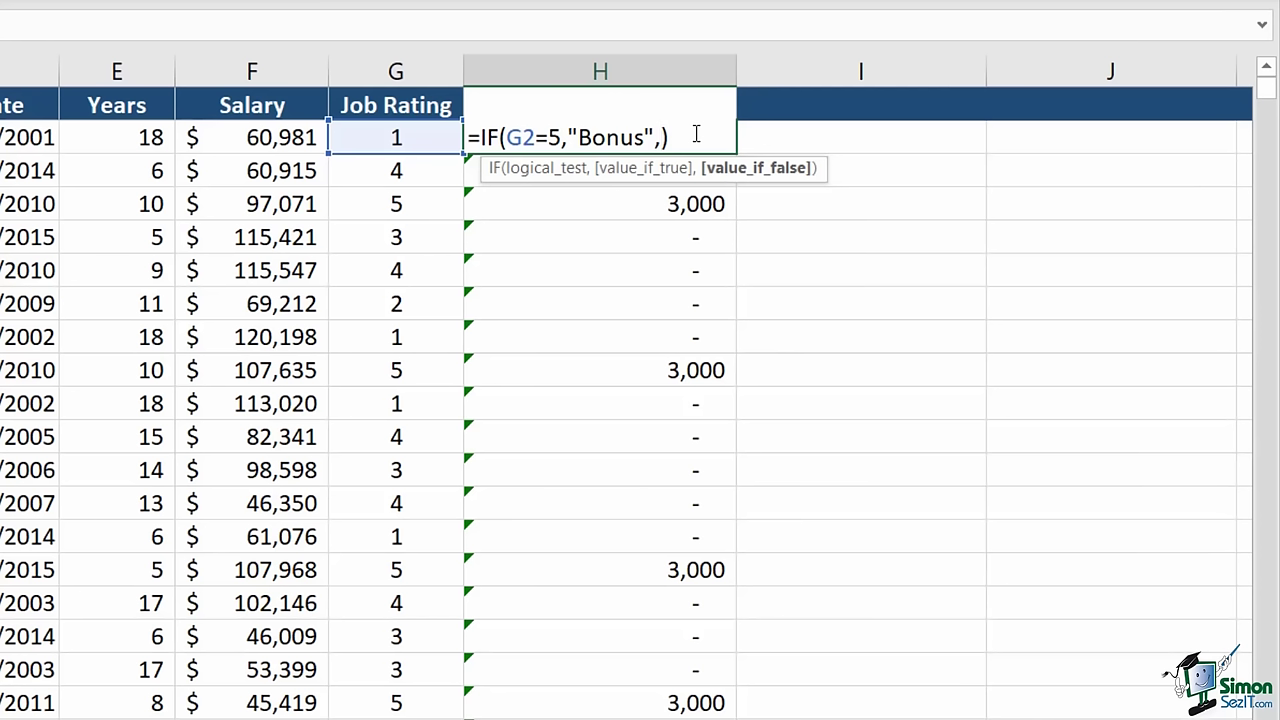
text("No Bonus")
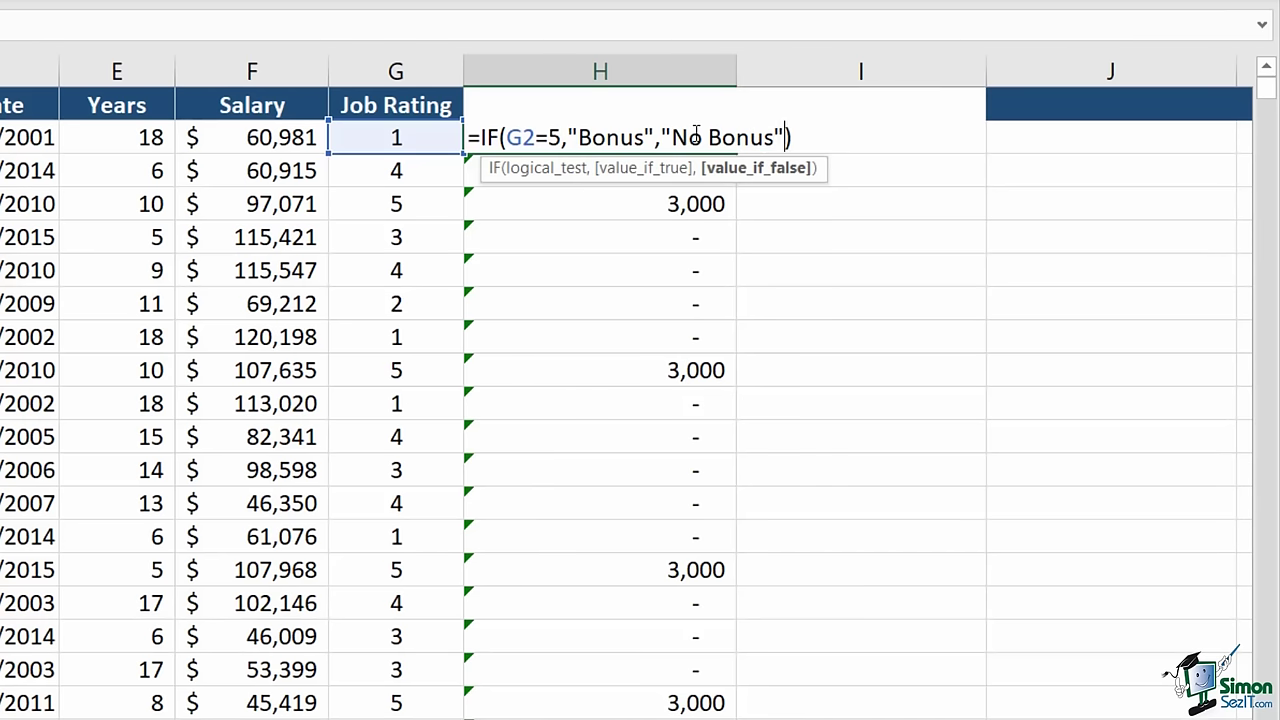
key(Return)
click(700, 131)
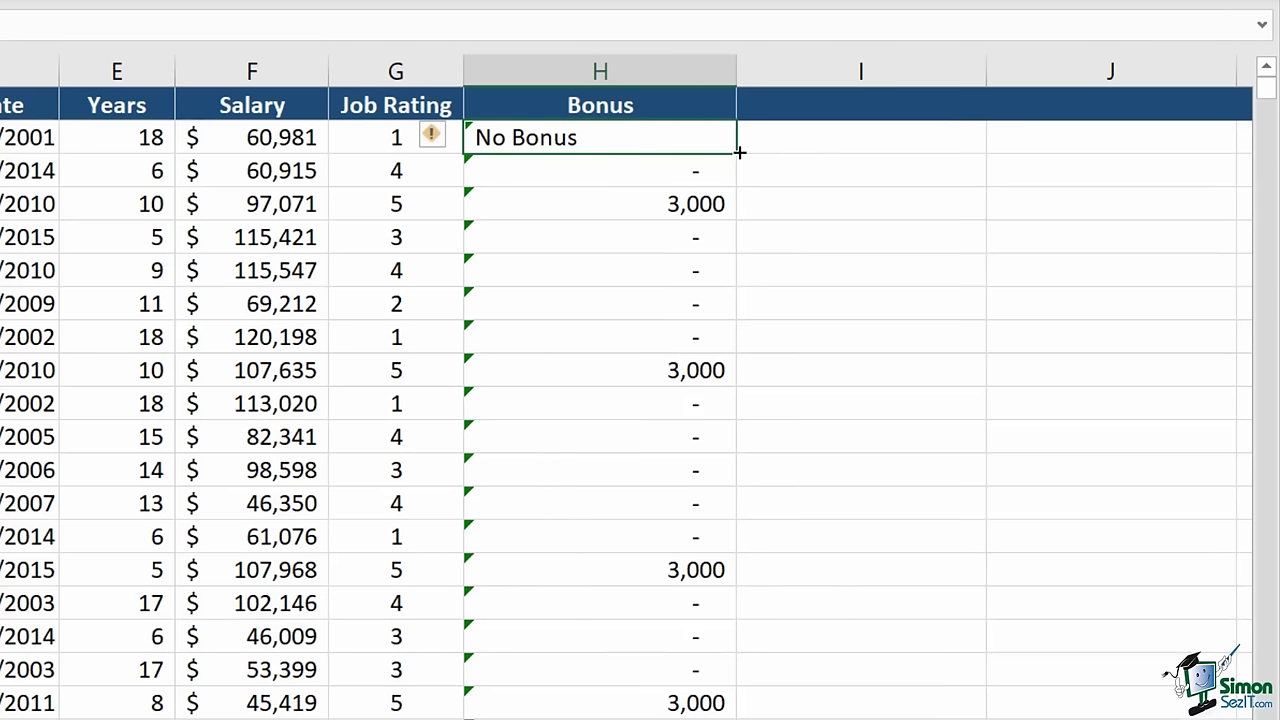
double_click(735, 152)
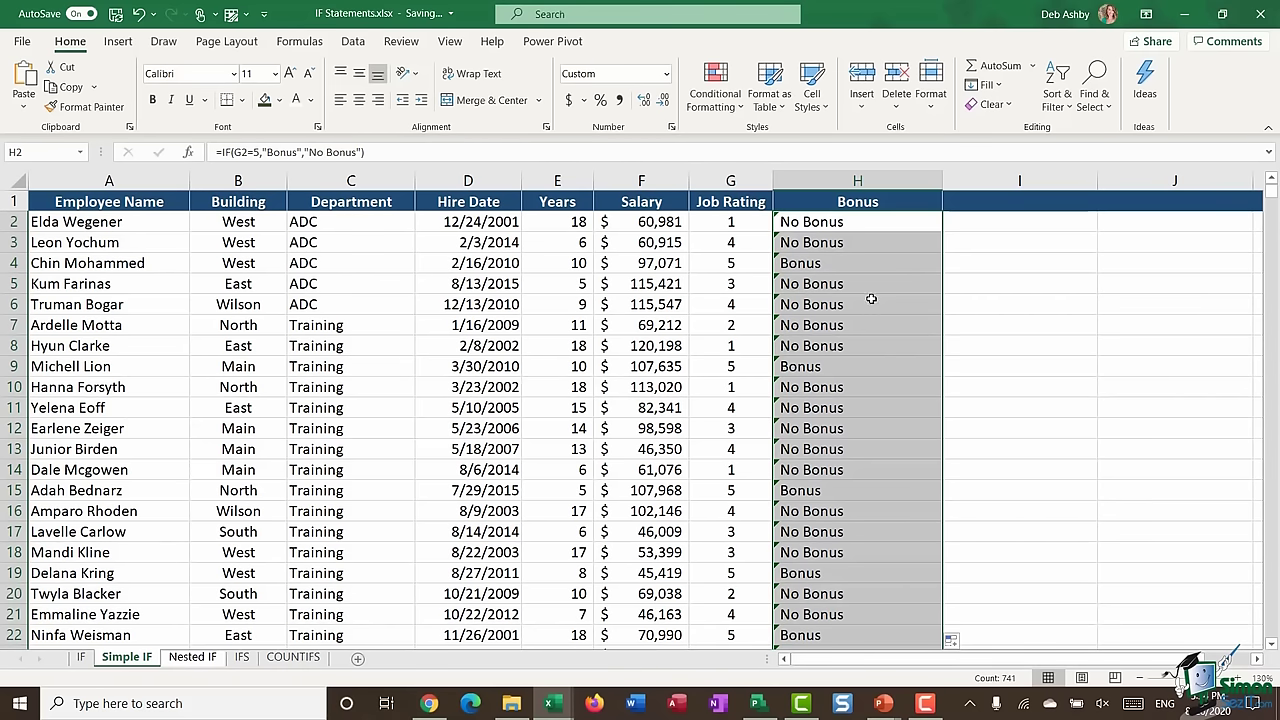
- Turn on Data Filter for the employee table columns
click(820, 202)
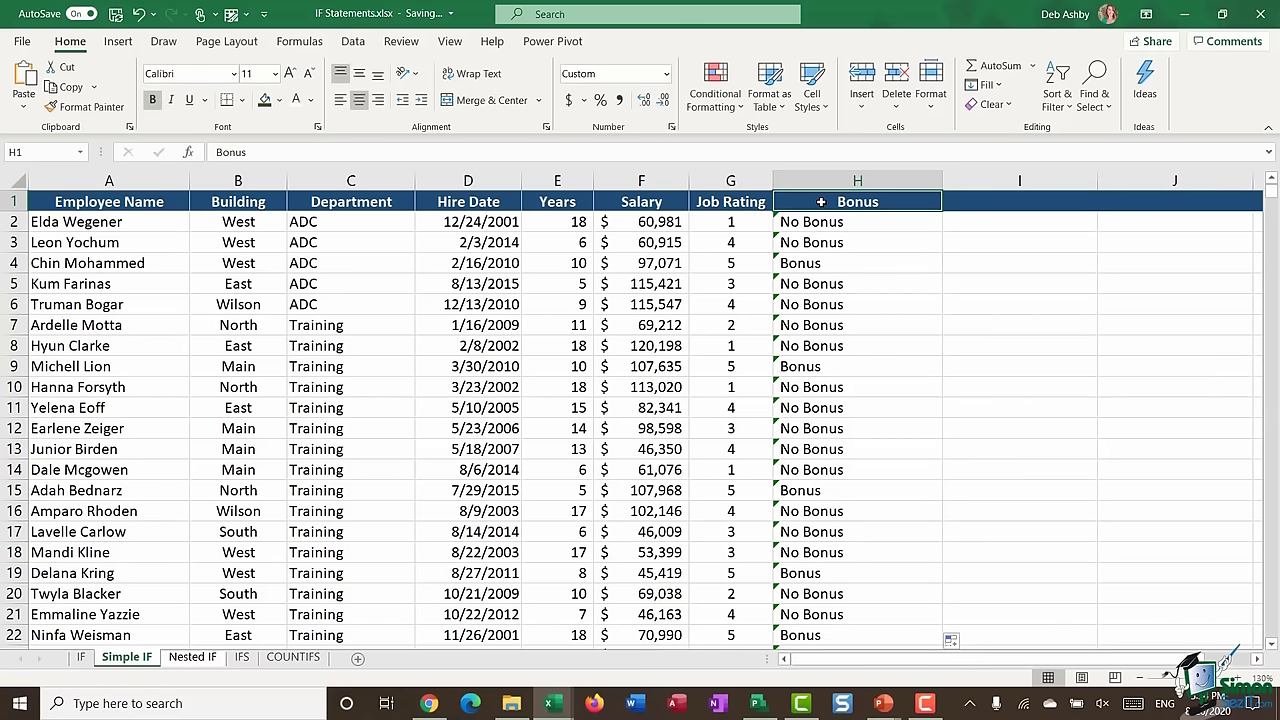
click(355, 43)
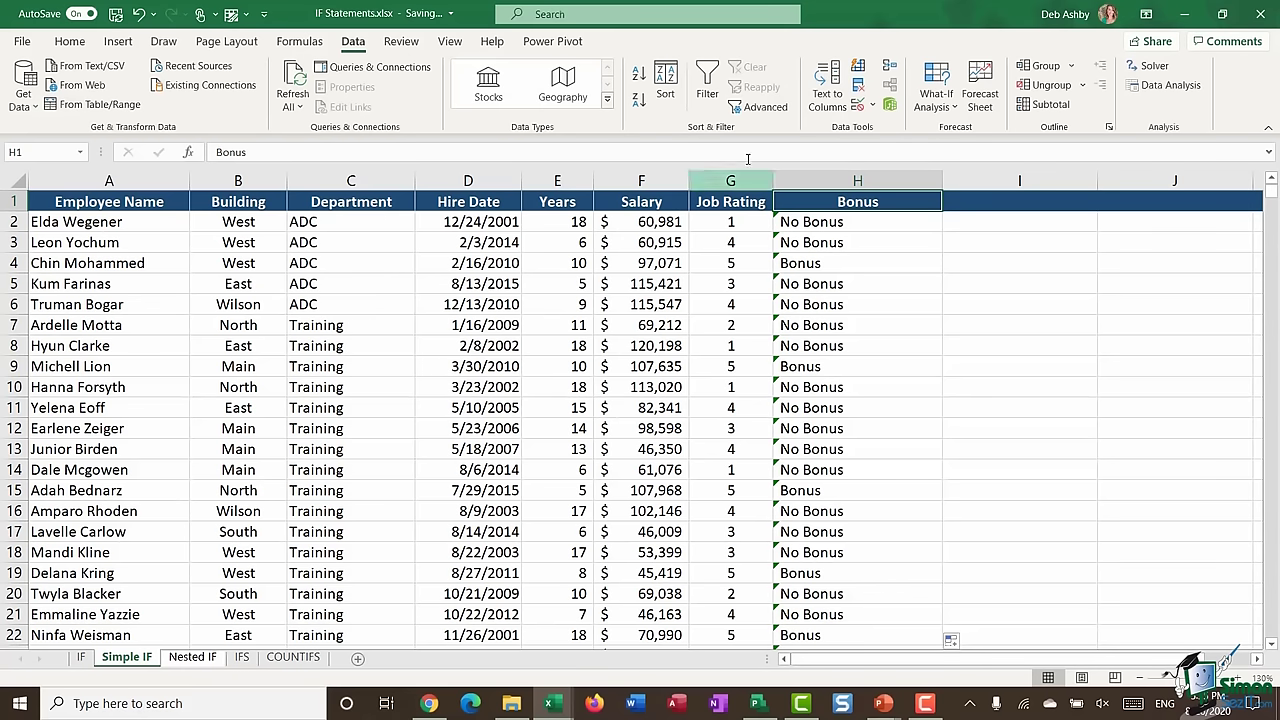
click(708, 82)
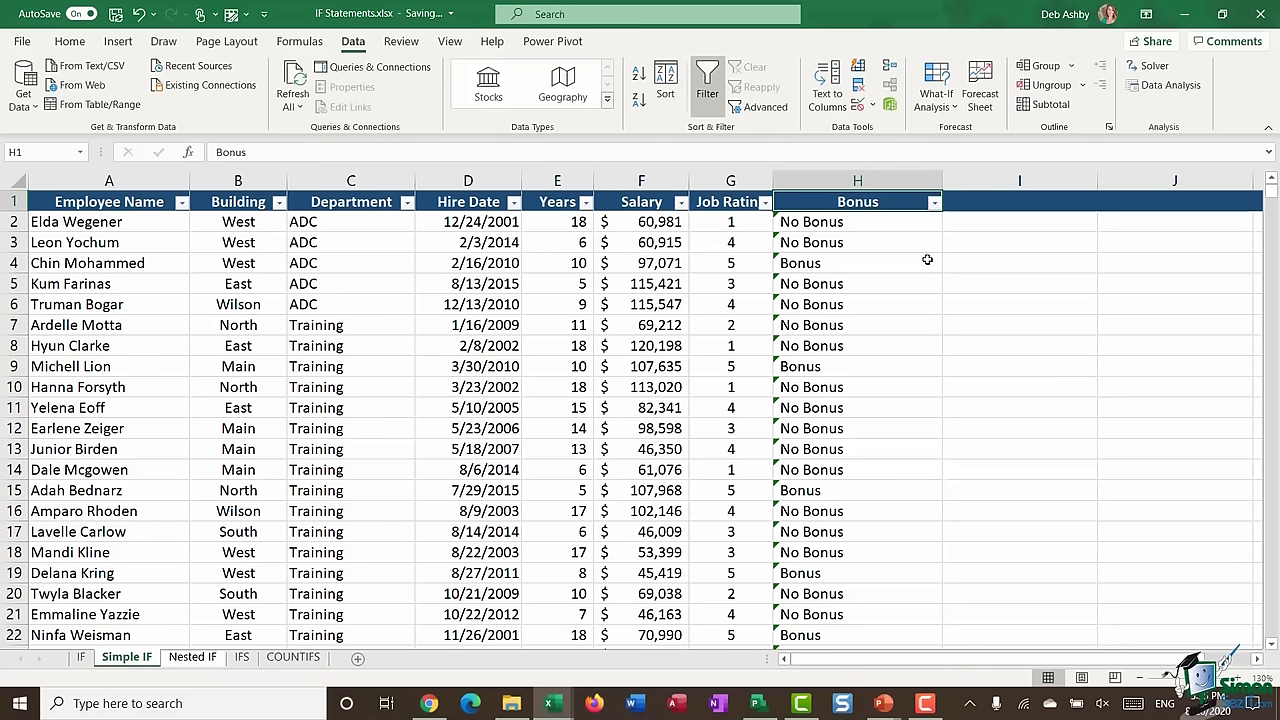
- Filter the Bonus column to show only Bonus rows and scroll through them
click(934, 203)
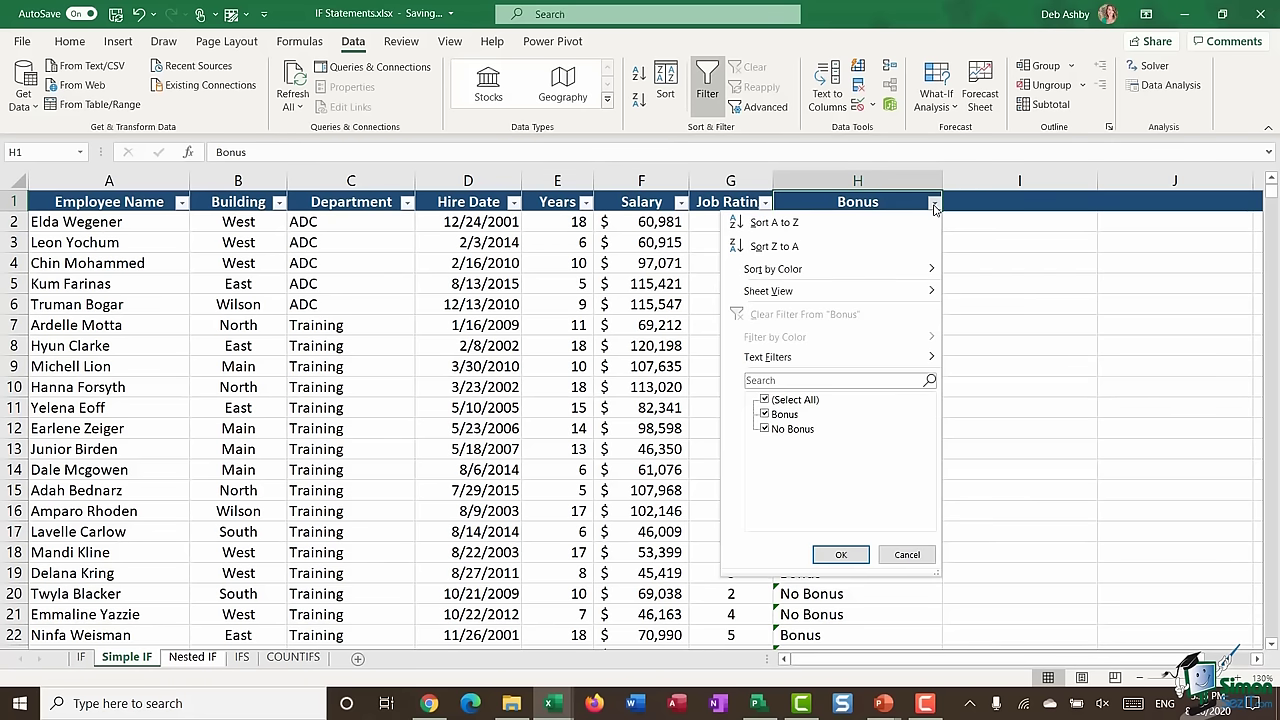
click(766, 400)
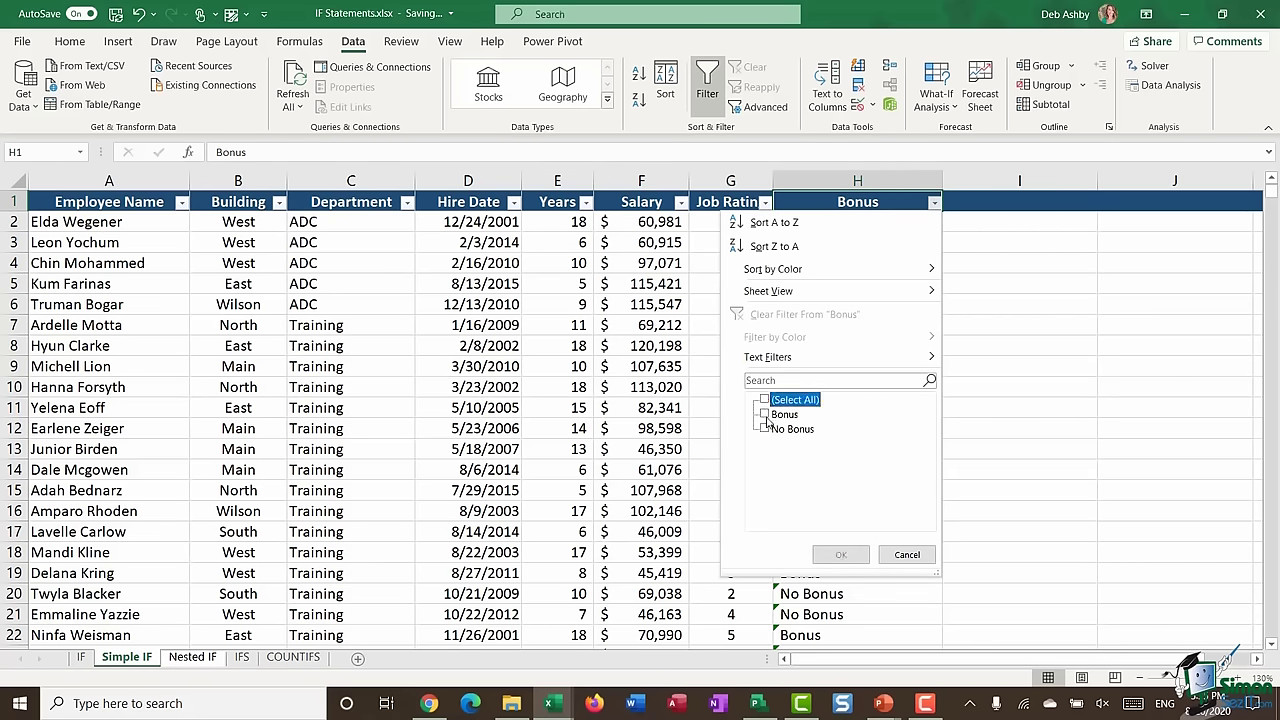
click(766, 414)
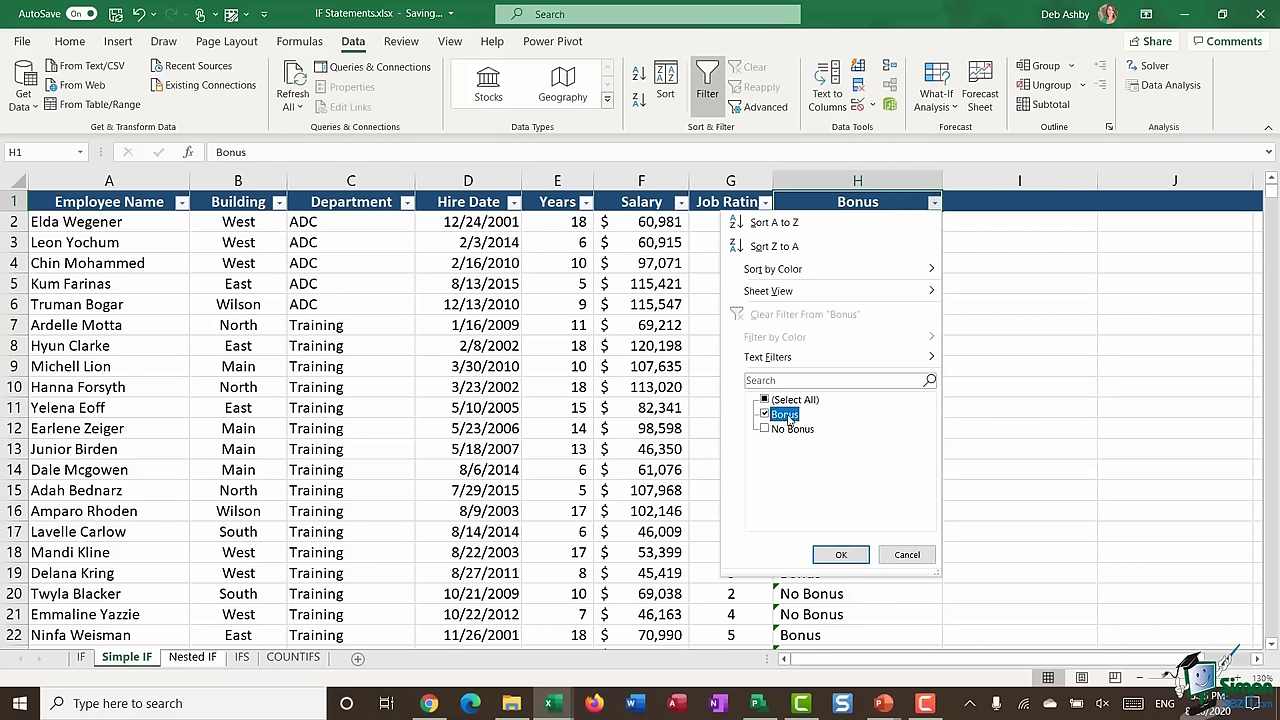
click(841, 555)
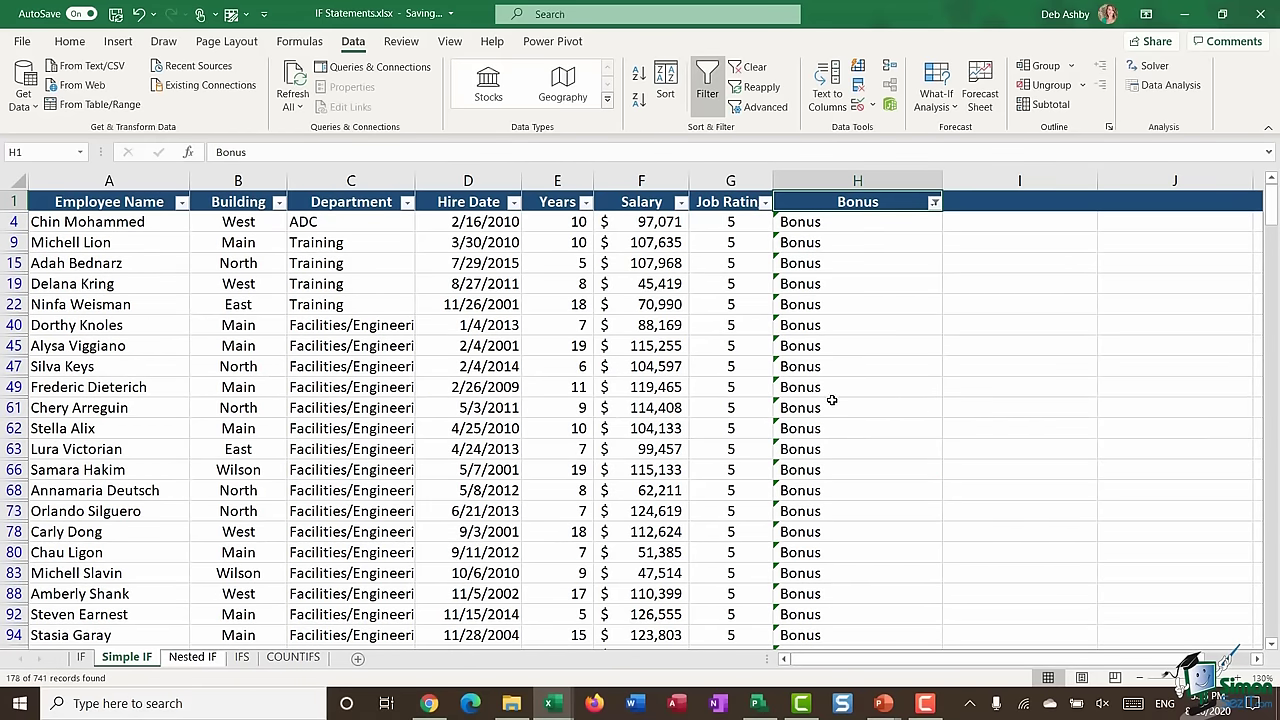
scroll(826, 398, down, 7)
scroll(820, 397, down, 3)
scroll(820, 397, up, 9)
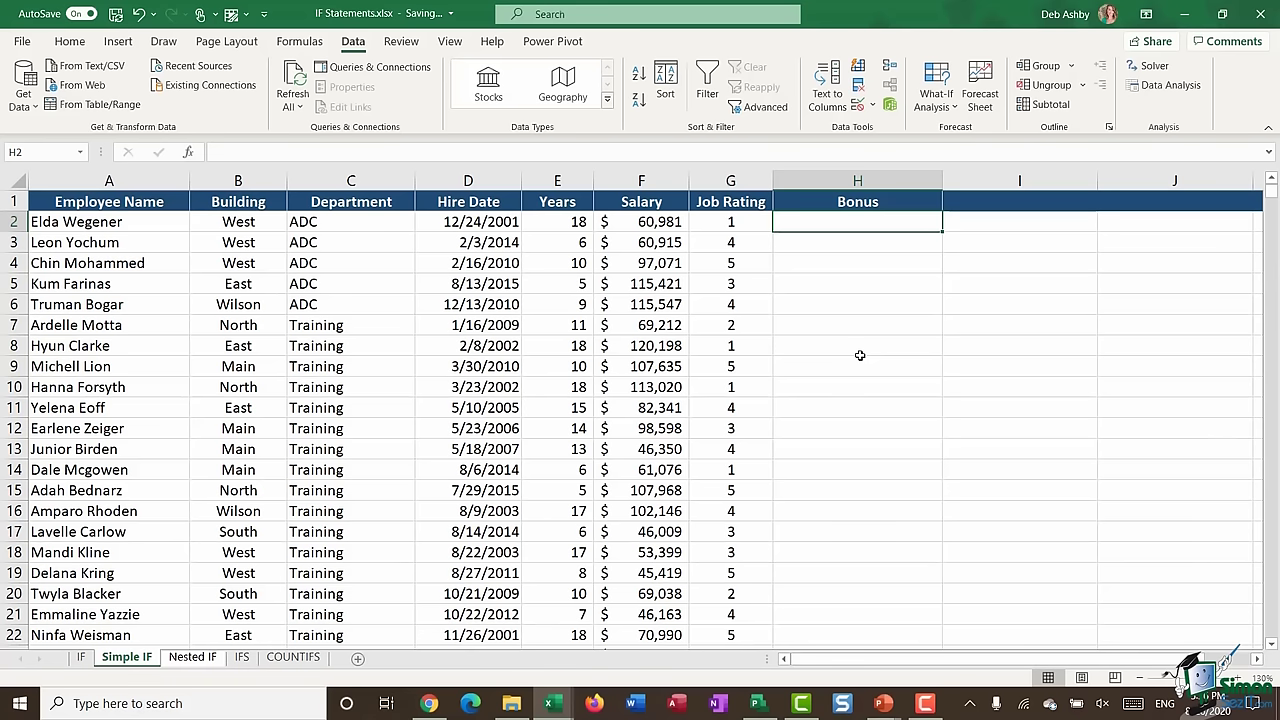
- Enter the label Bonus in J3 and the amount 3000 in J4
click(1138, 249)
click(1040, 240)
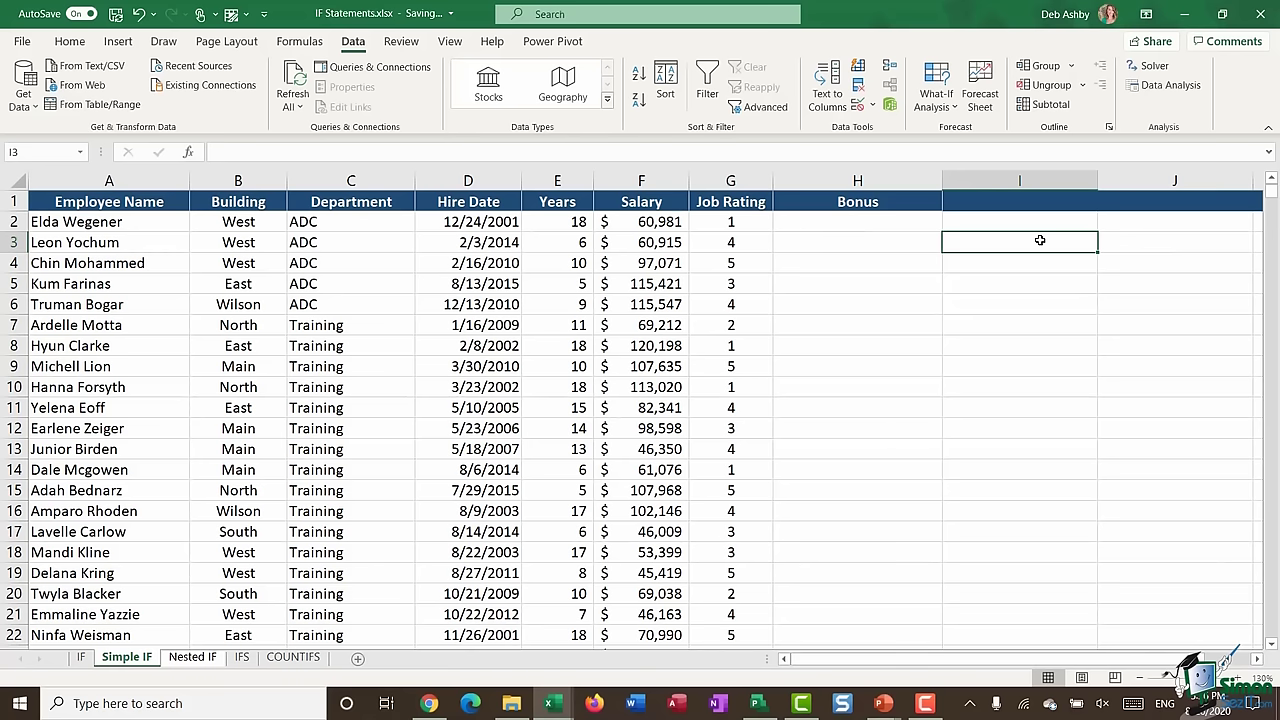
click(1135, 245)
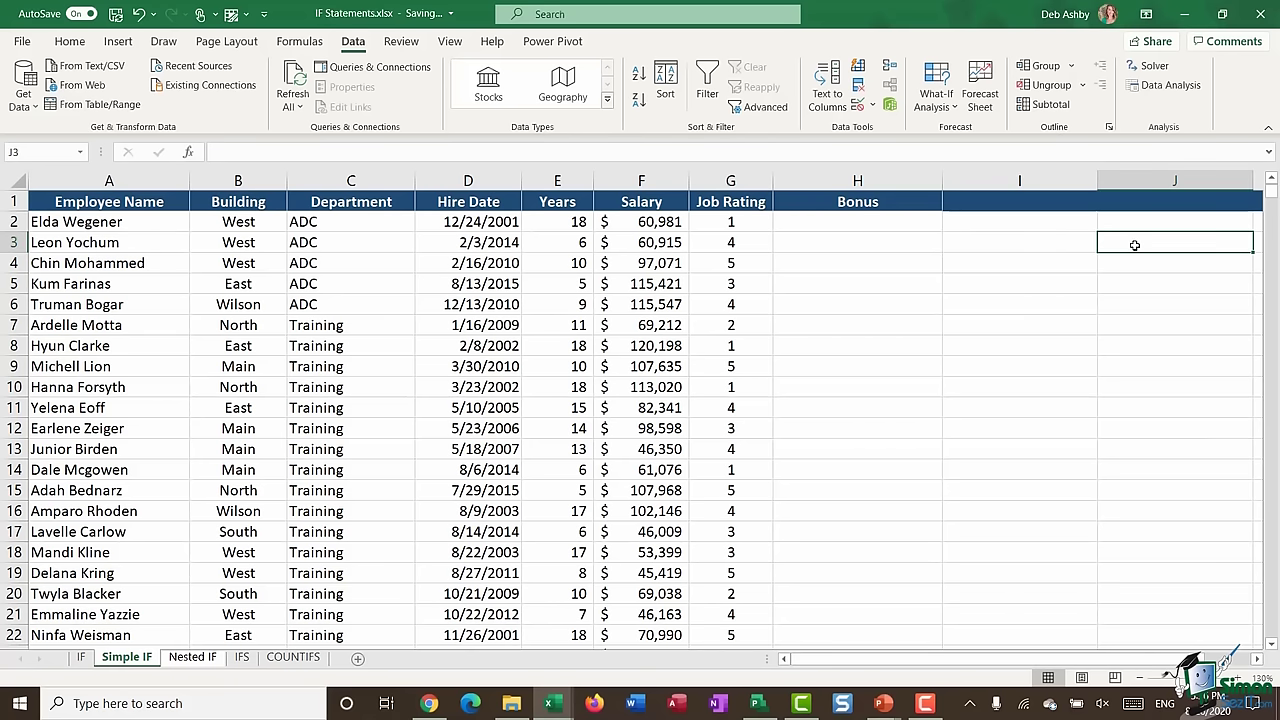
text(Bon)
text(us)
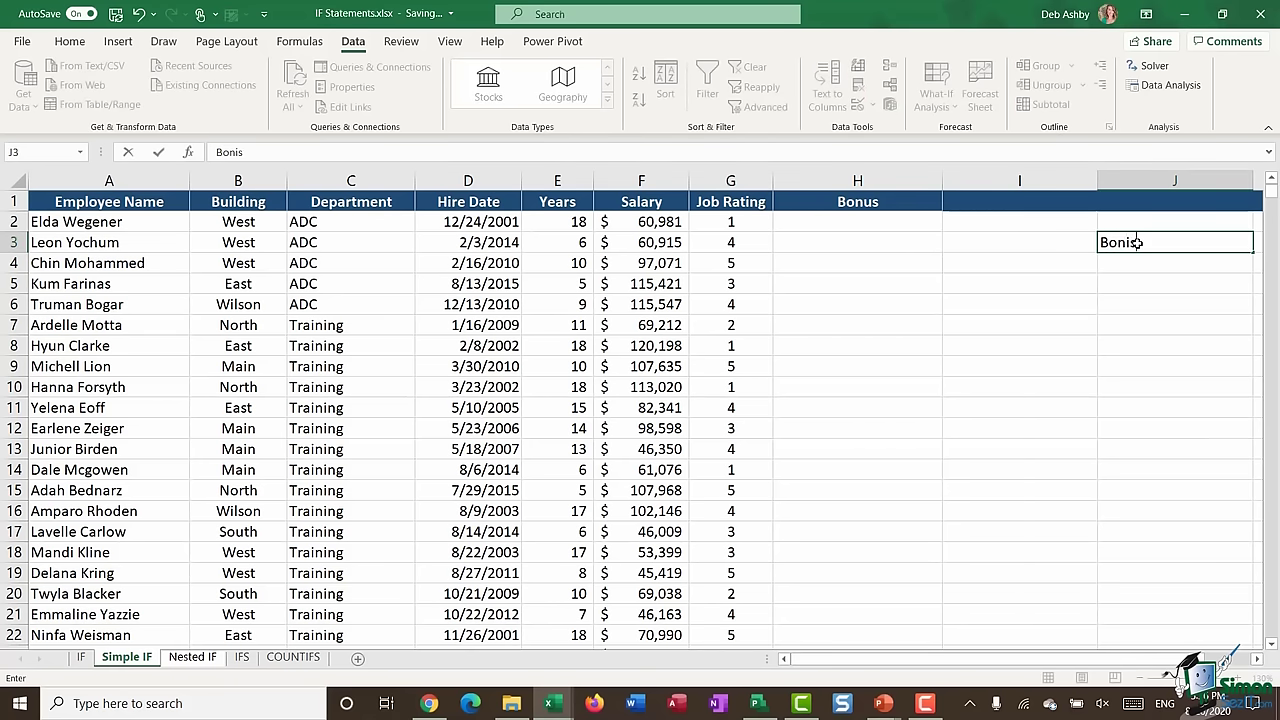
key(Return)
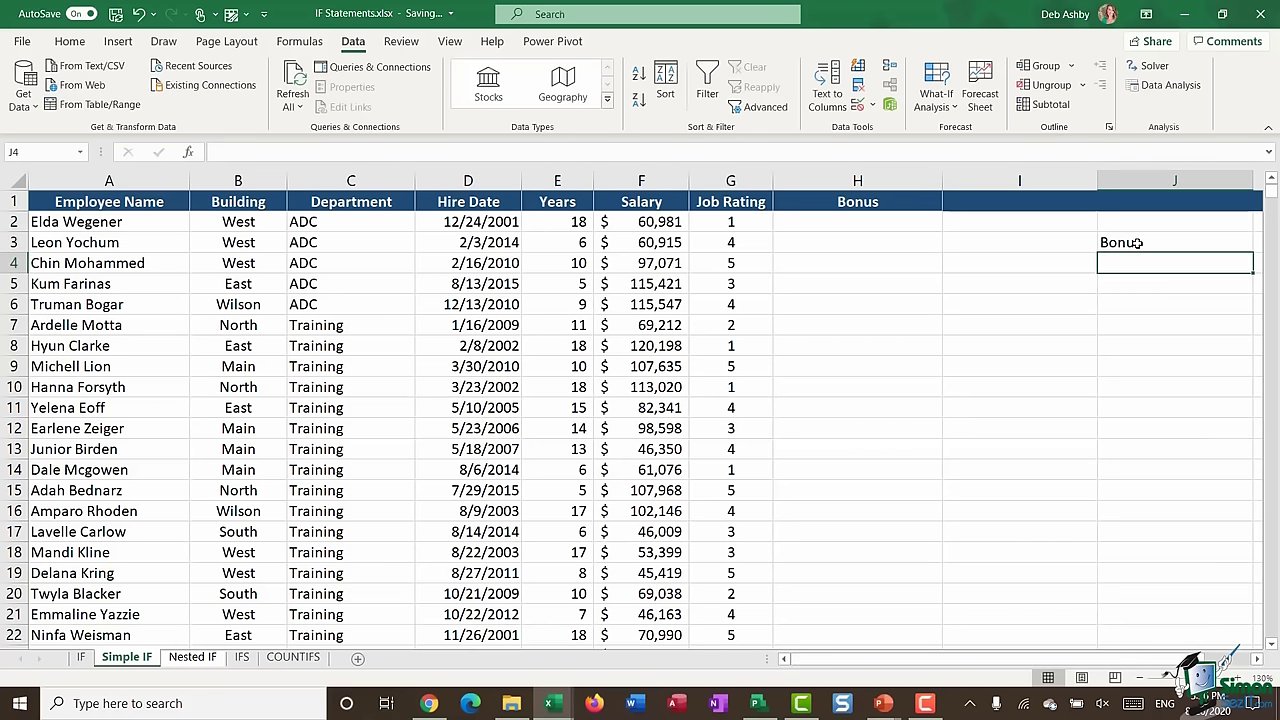
text(3000)
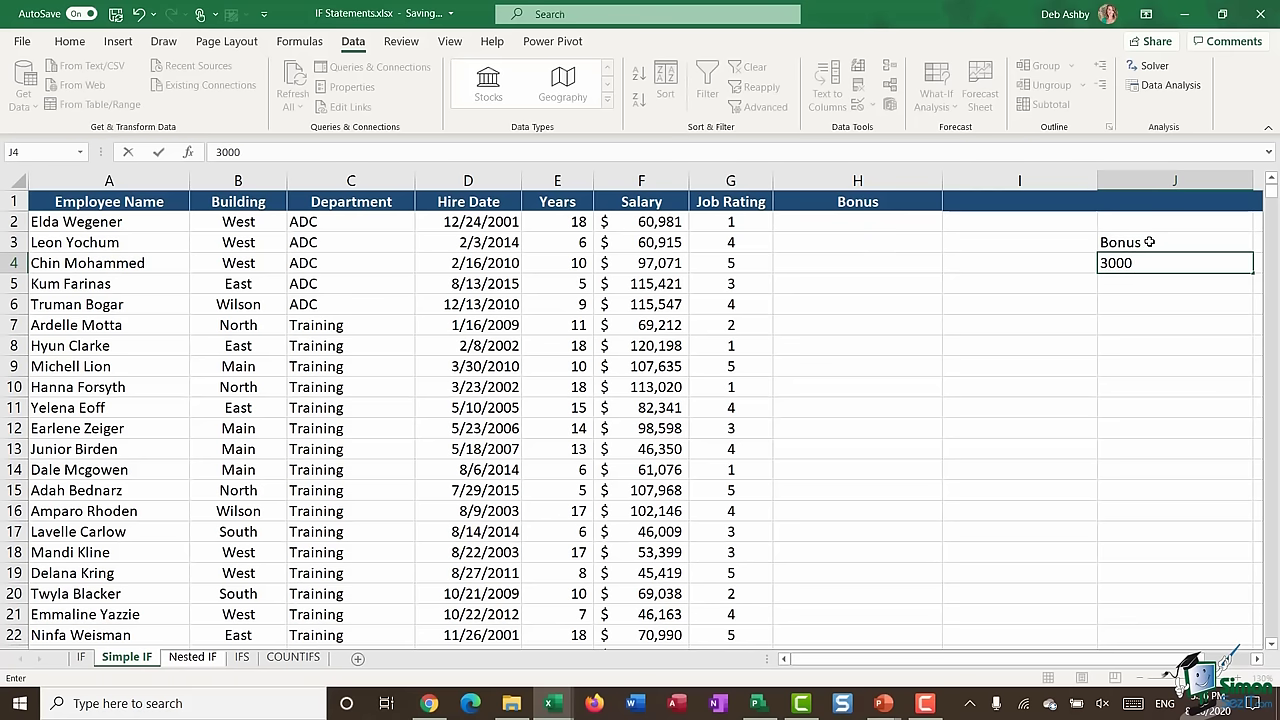
key(ctrl+Return)
- Format J4 as Accounting currency with no decimal places
click(69, 41)
click(568, 100)
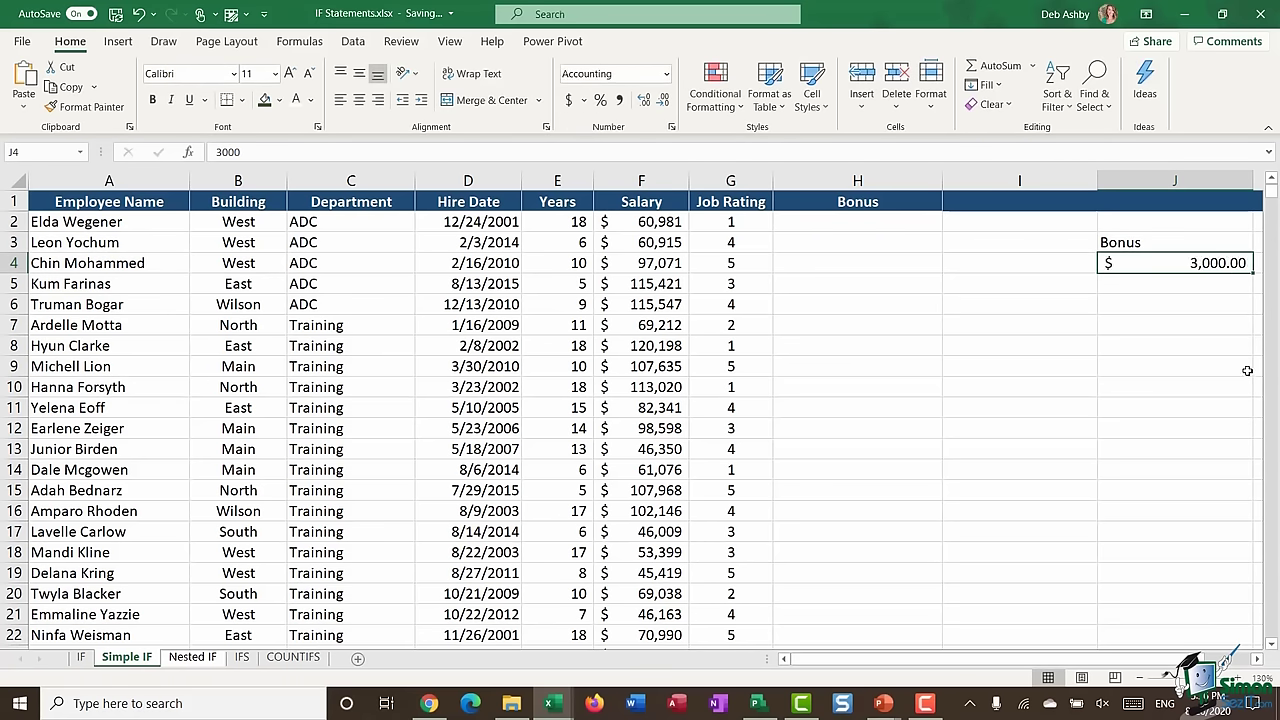
click(662, 100)
click(662, 100)
click(814, 224)
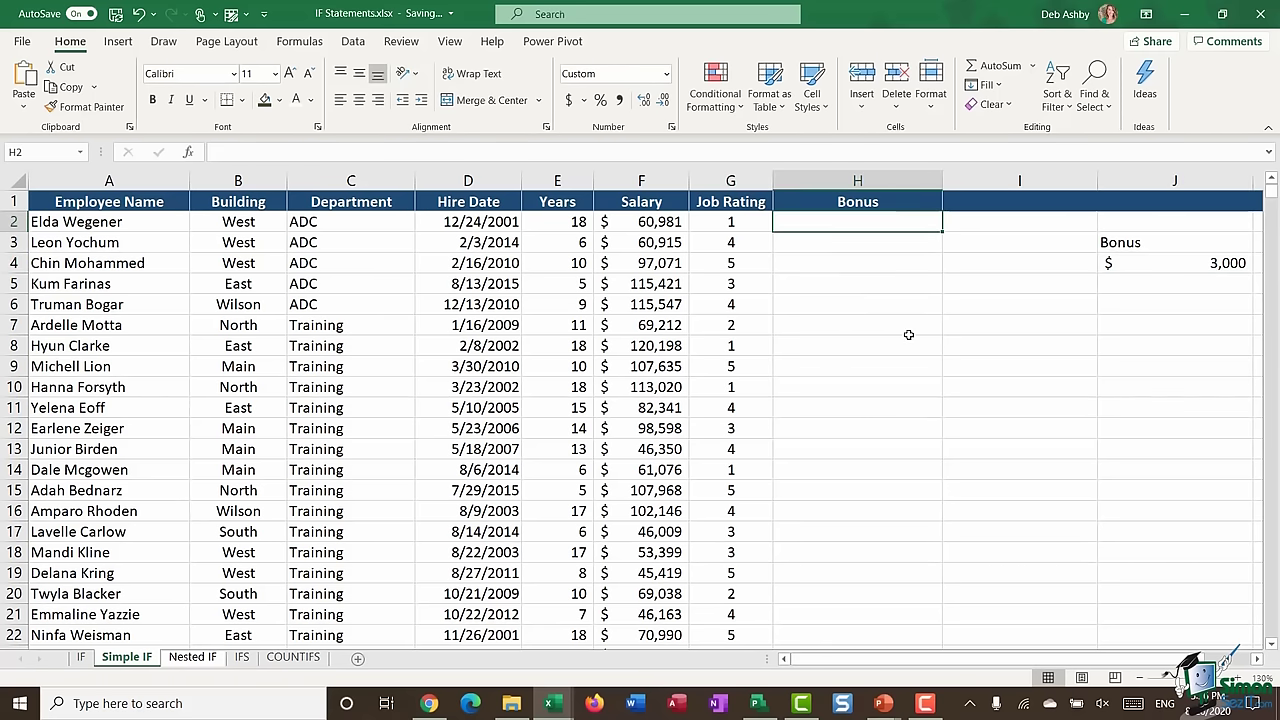
- Enter =IF(G2=5,$J$4,0) in H2 with an absolute reference to J4
text(=IF)
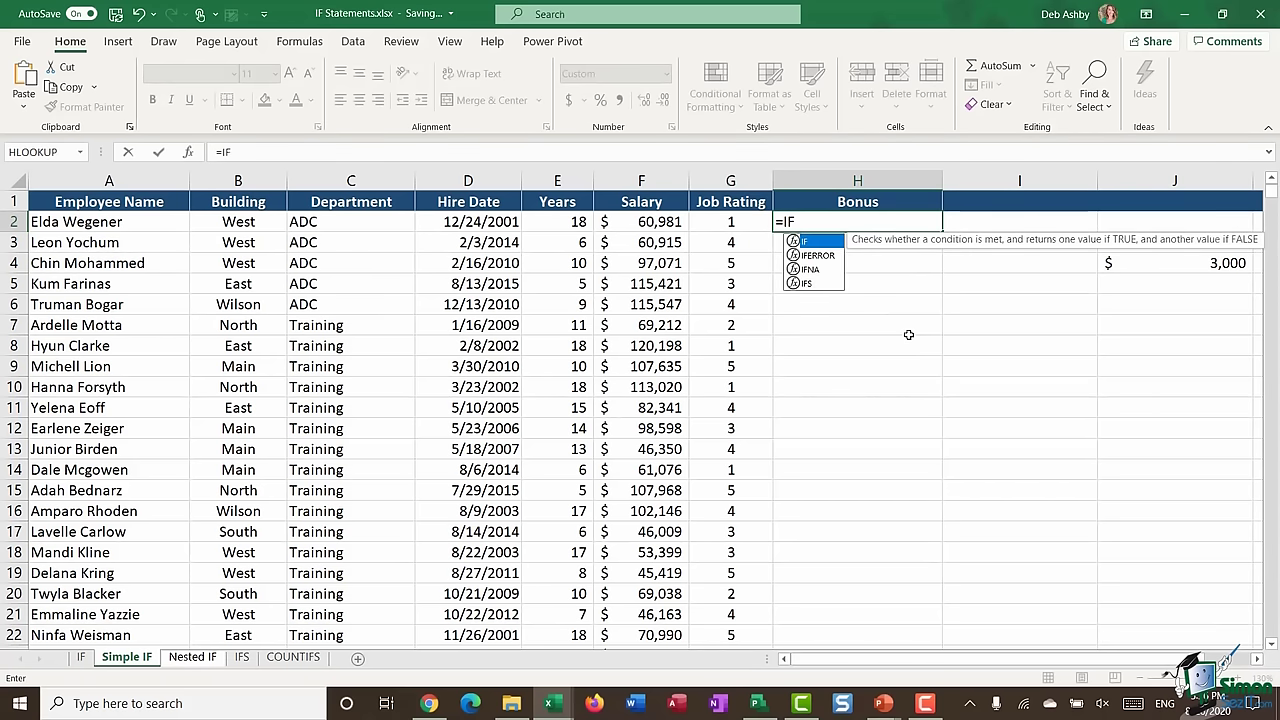
text(()
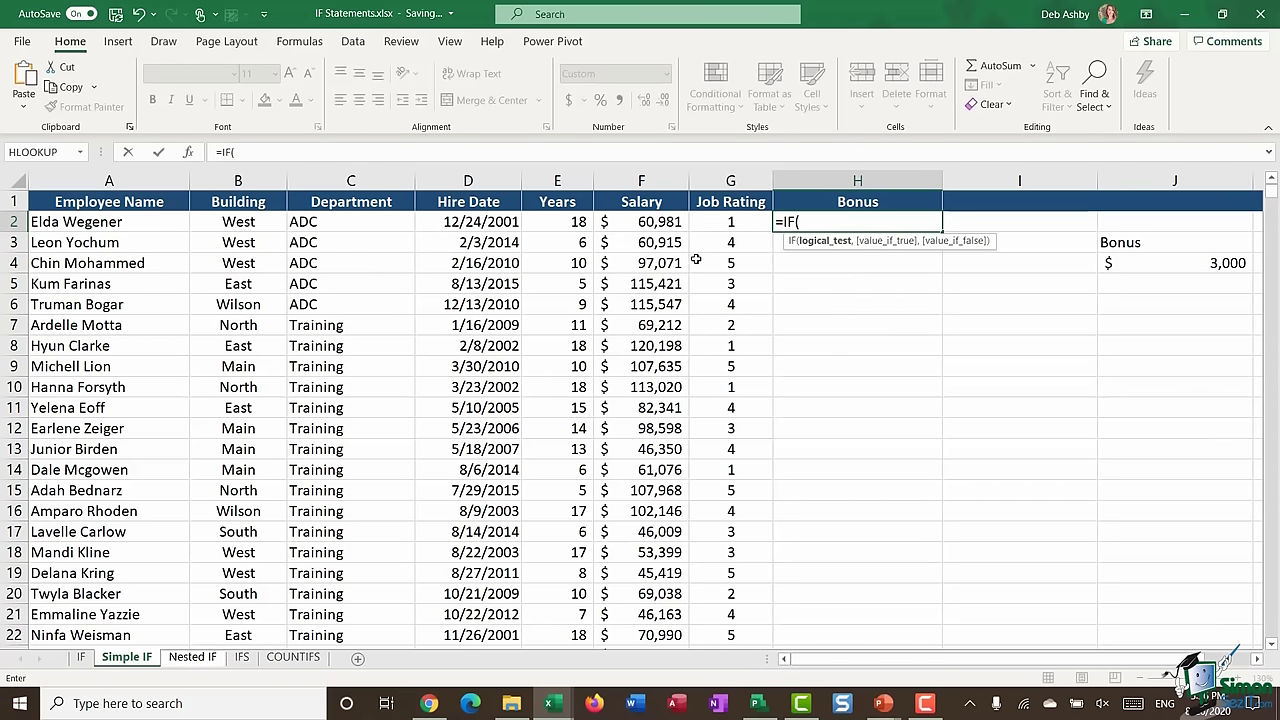
click(716, 225)
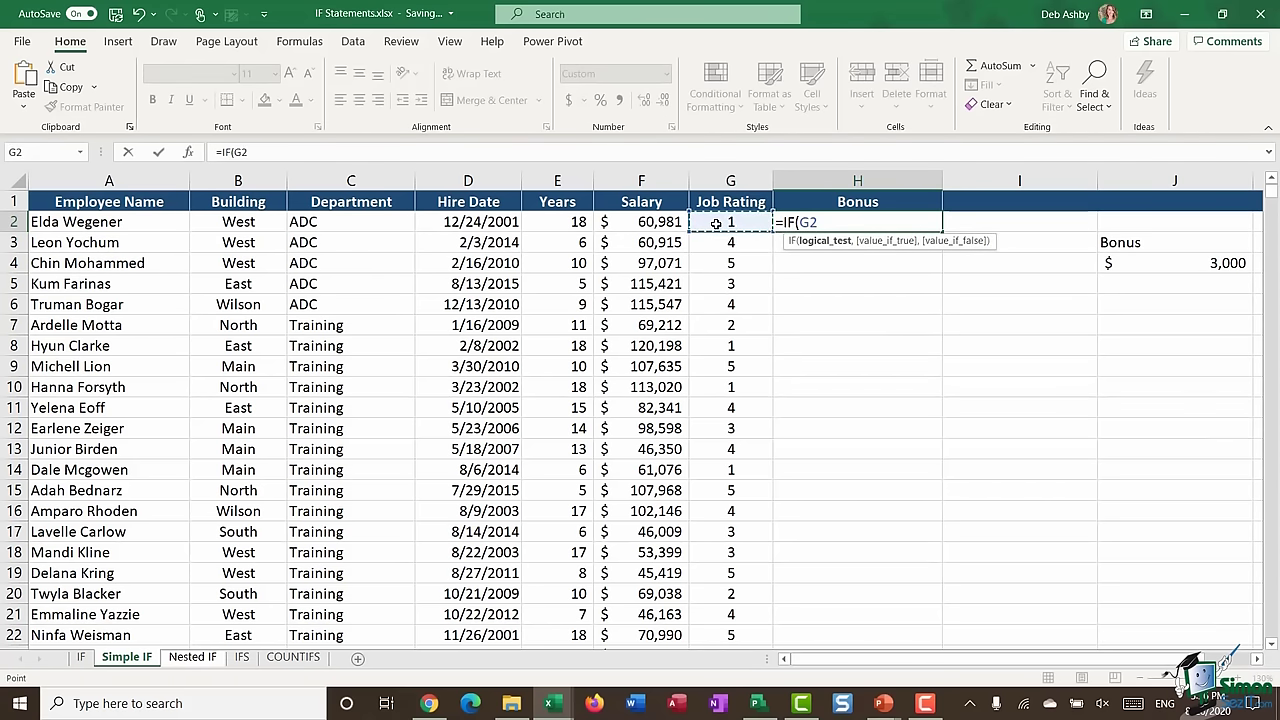
text(=5)
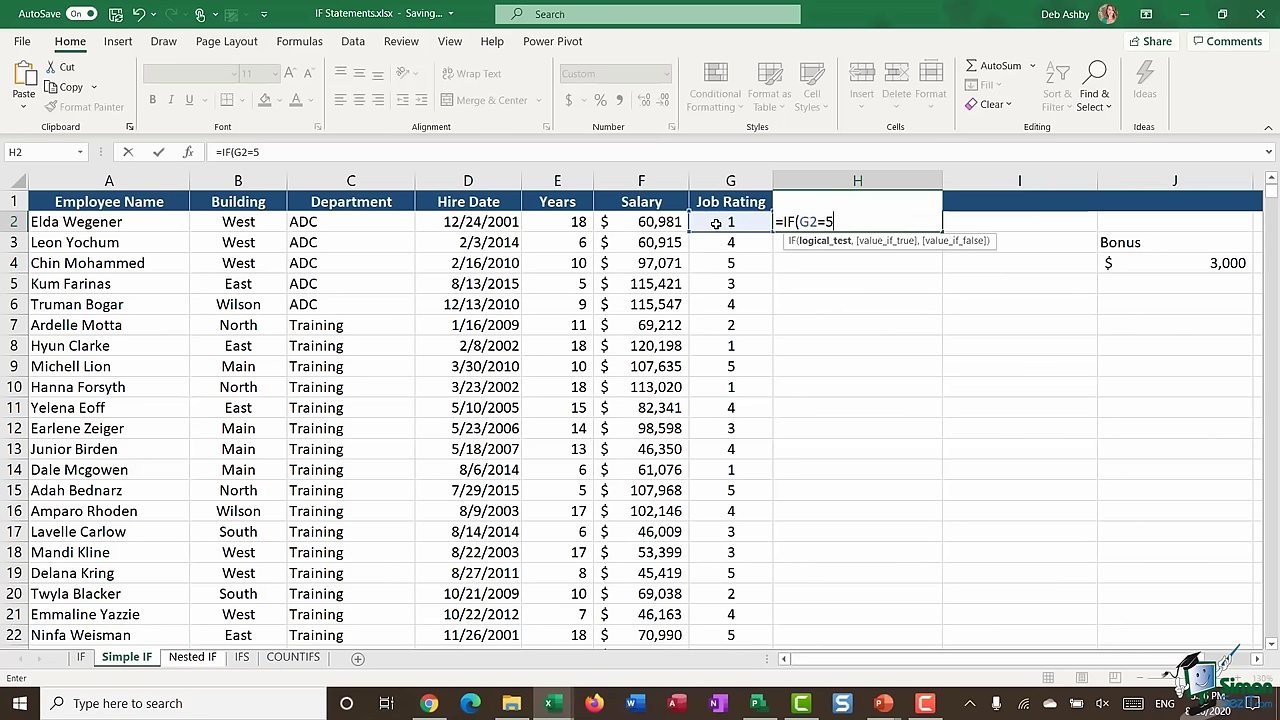
text(,)
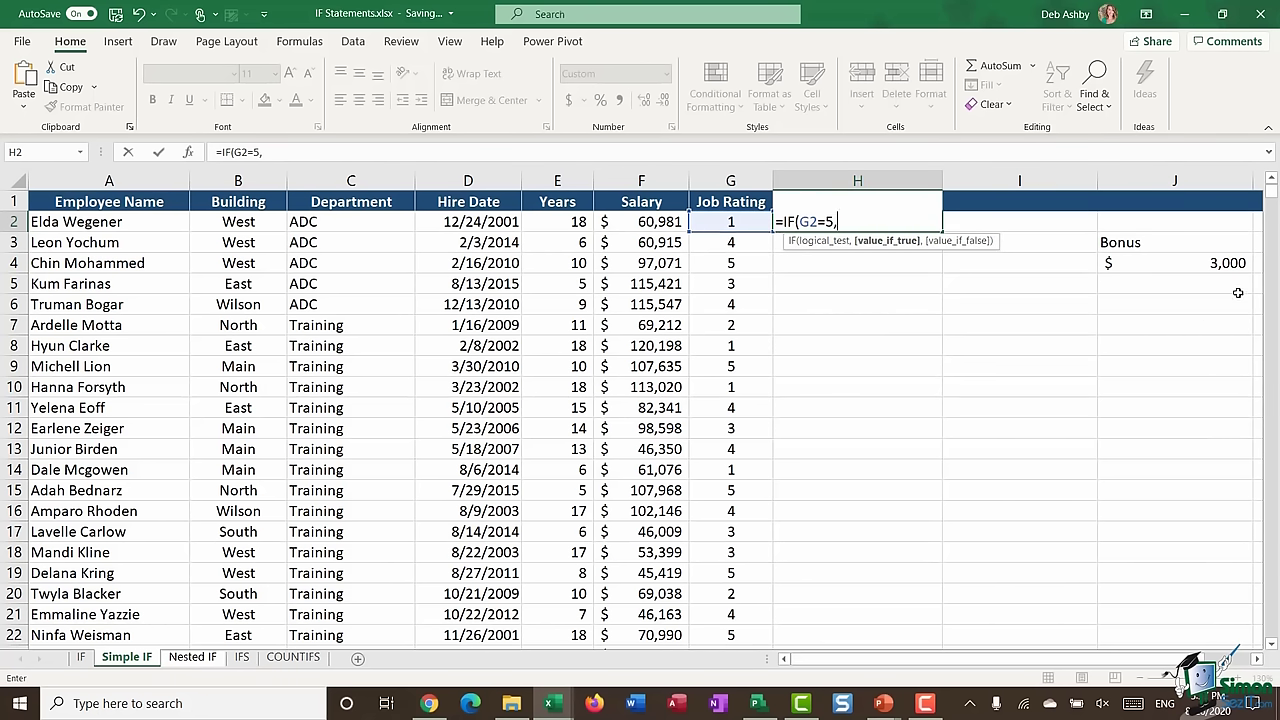
click(1176, 266)
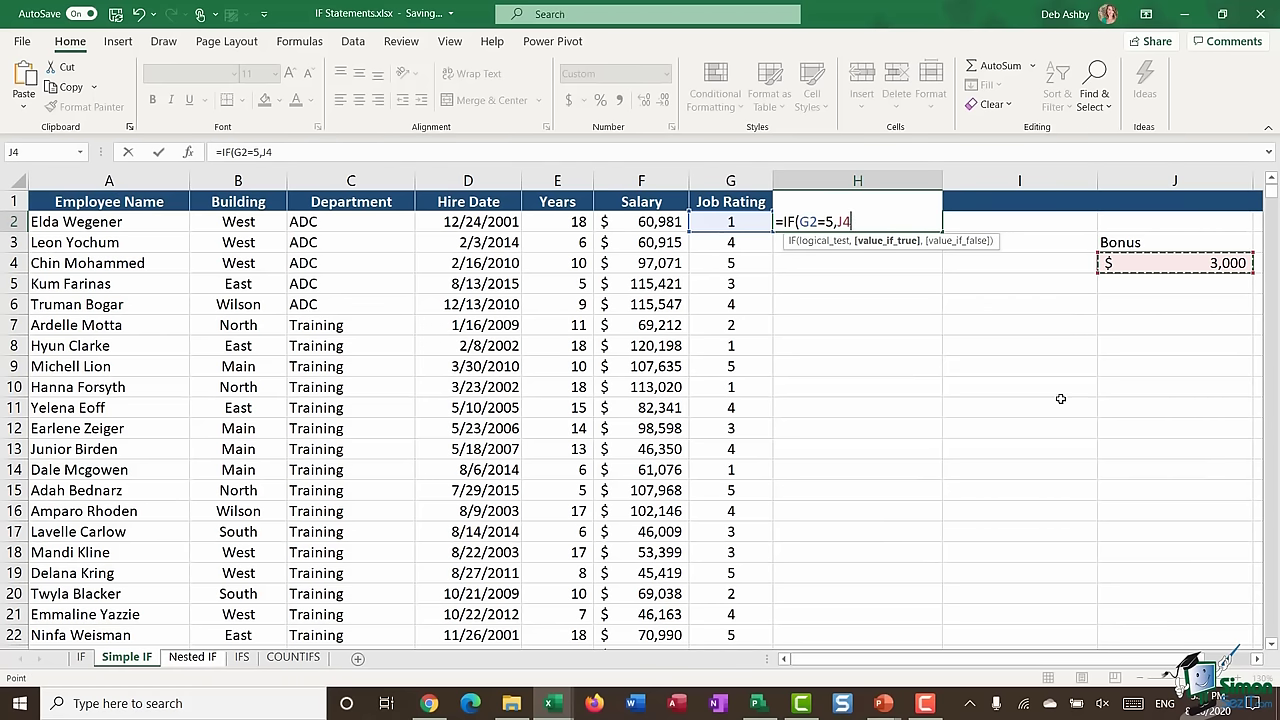
key(F4)
text(,)
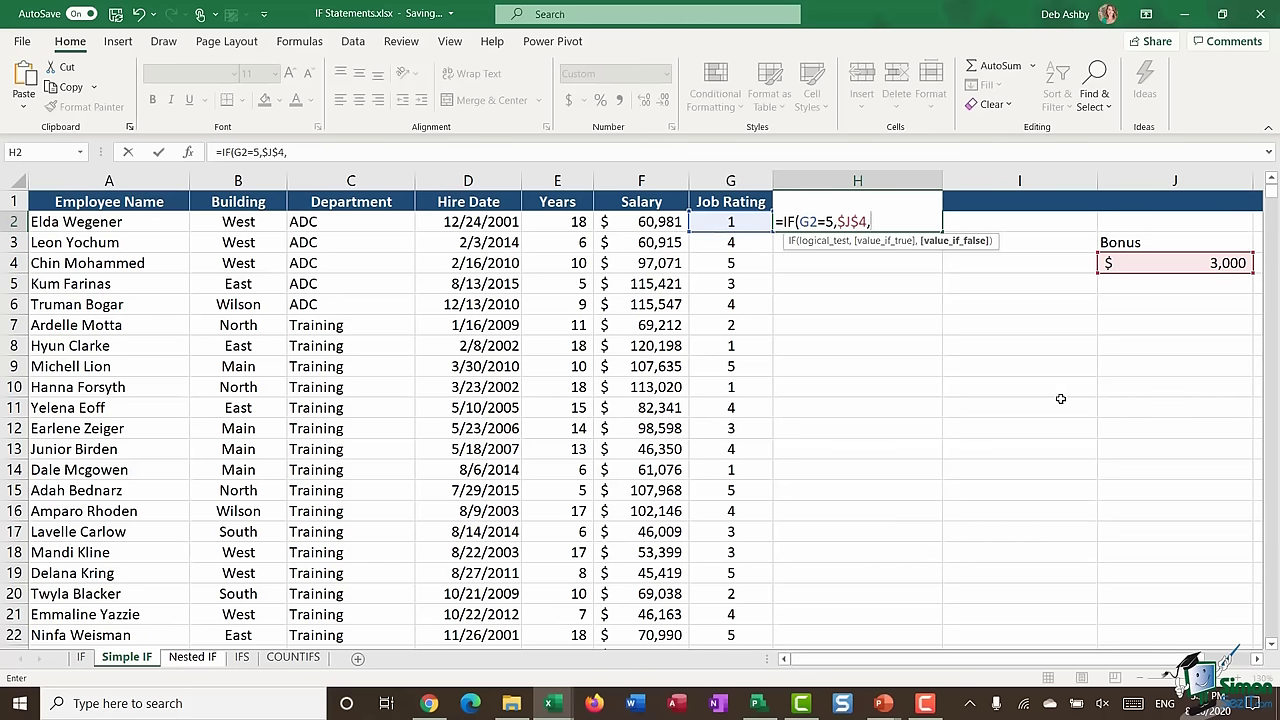
text(0))
key(Return)
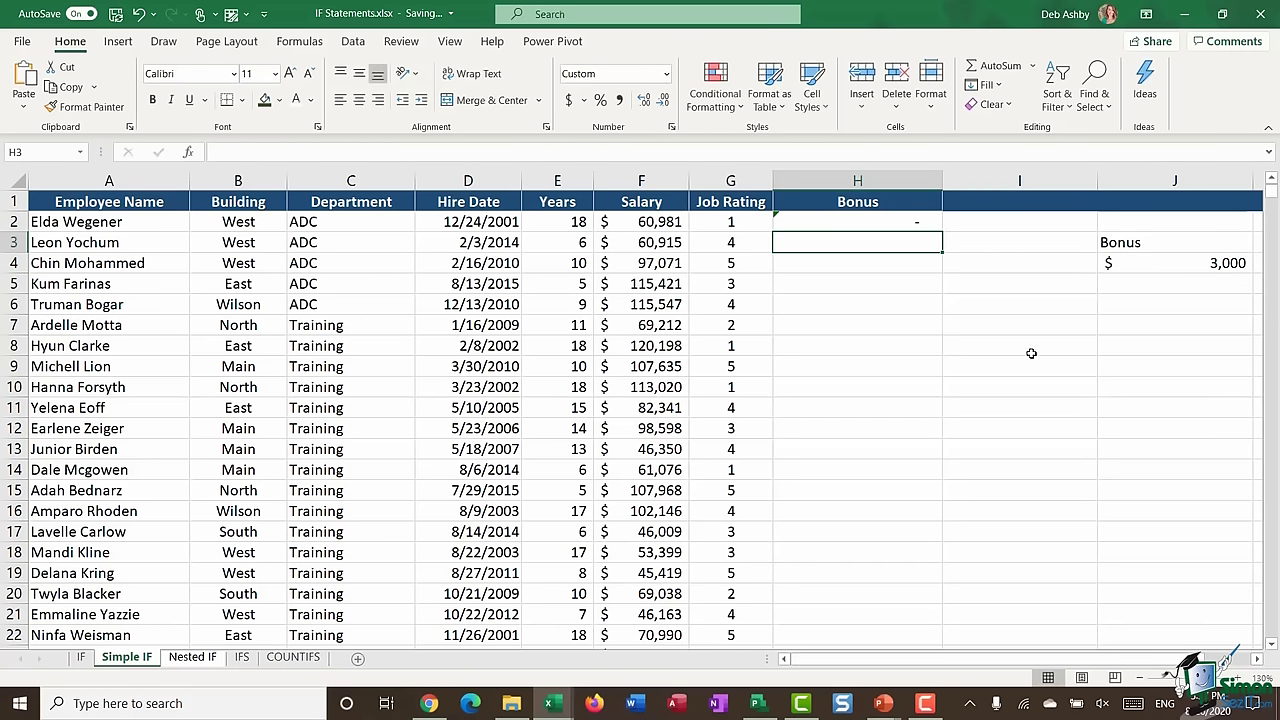
- Copy the formula down the Bonus column and raise the J4 bonus to 3500
click(919, 222)
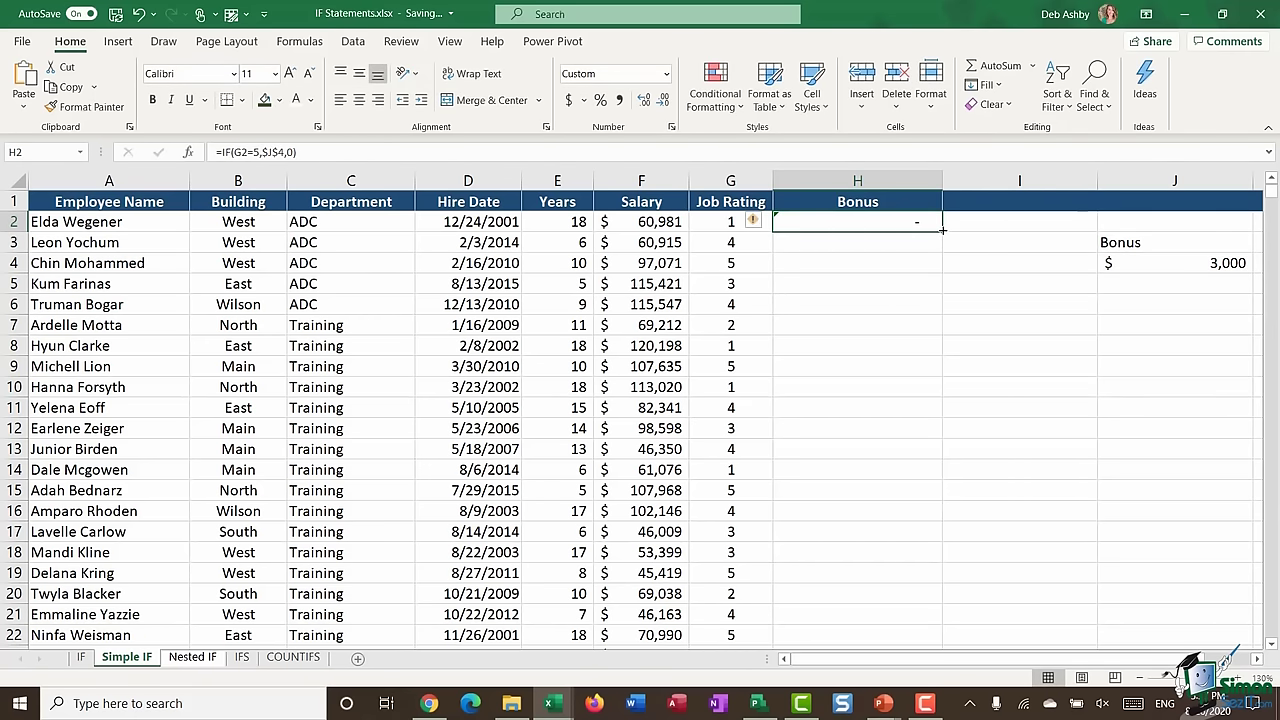
double_click(942, 231)
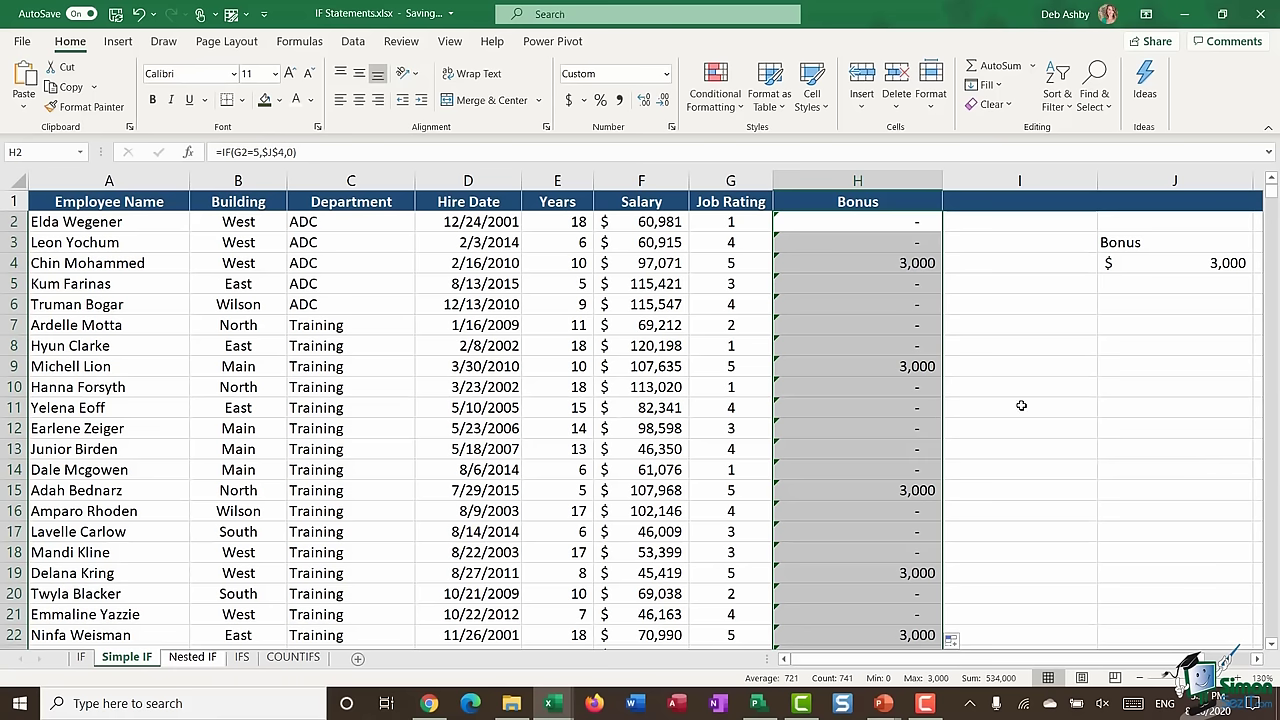
click(1152, 266)
text(3500)
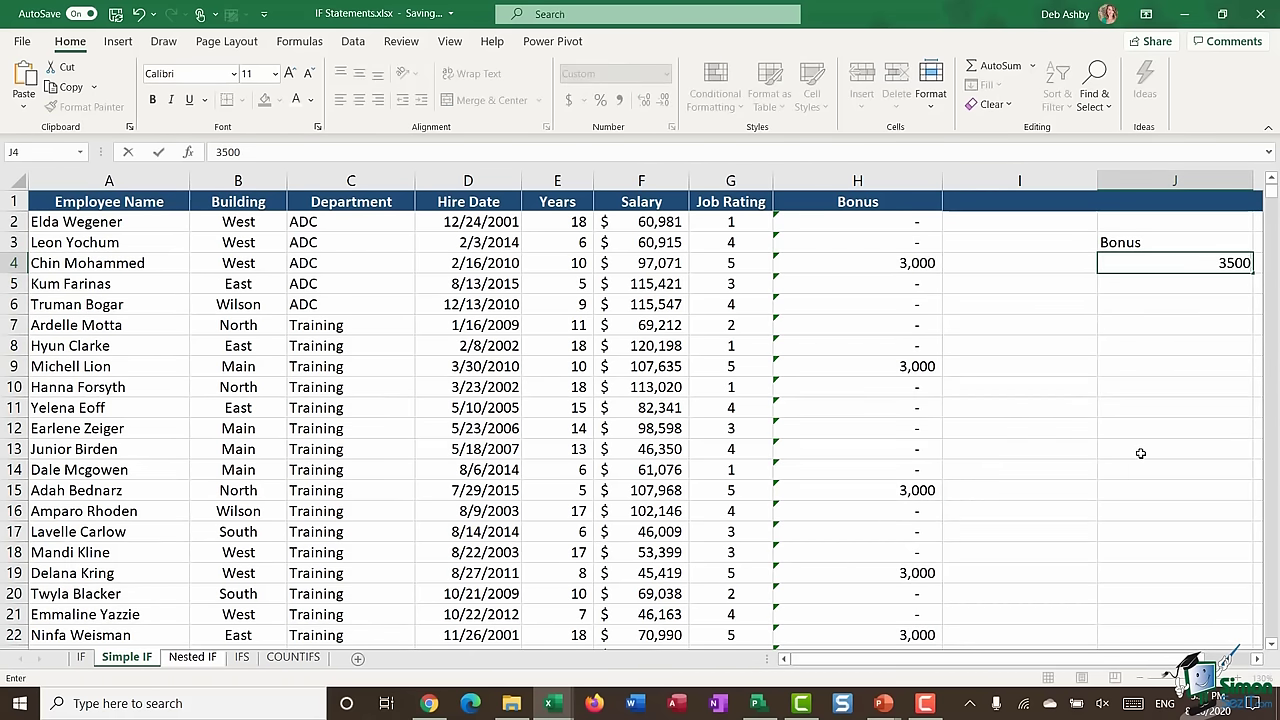
key(Return)
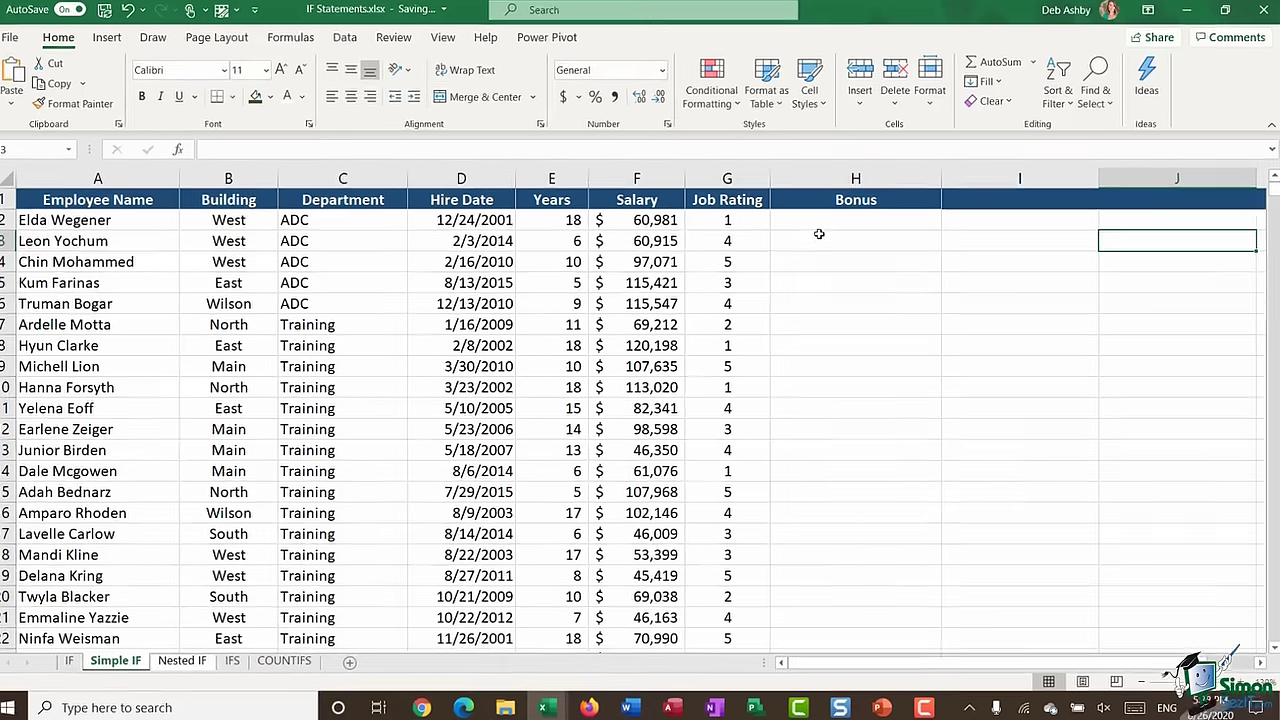
- Enter =IF(G2=5,F2*15%,0) in H2 to pay 15% of salary for rating 5
click(857, 222)
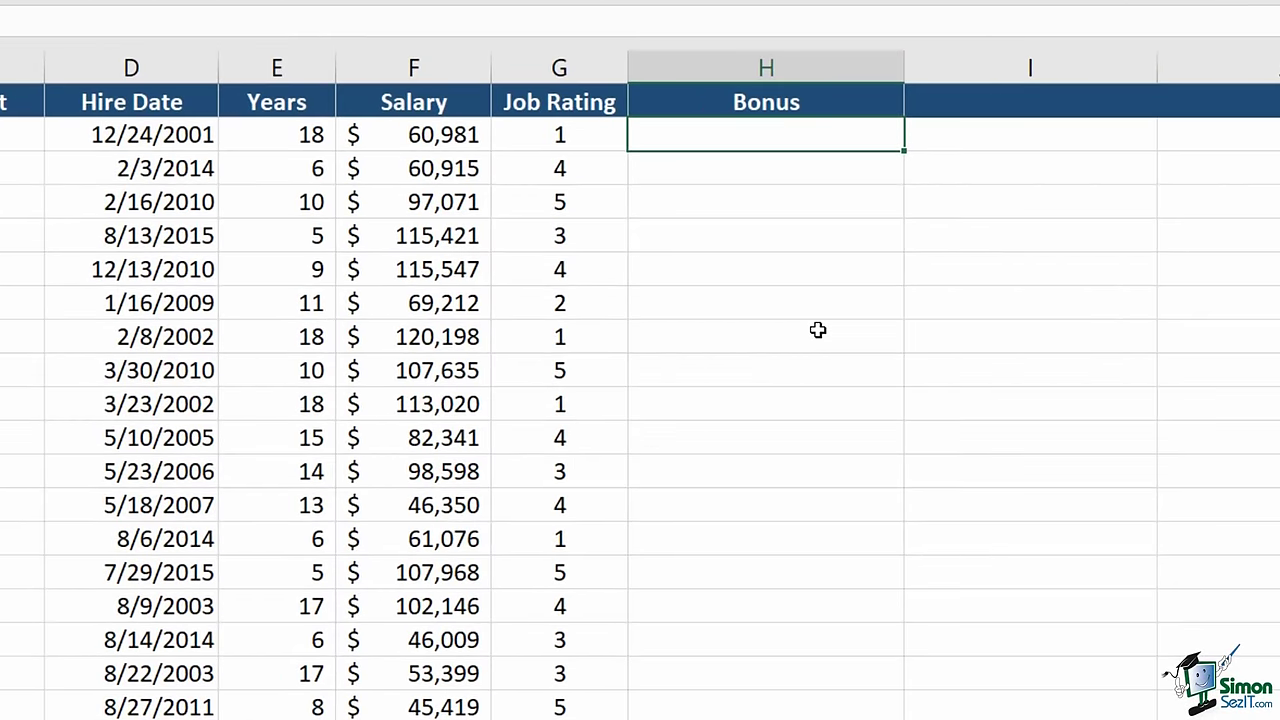
text(=IF()
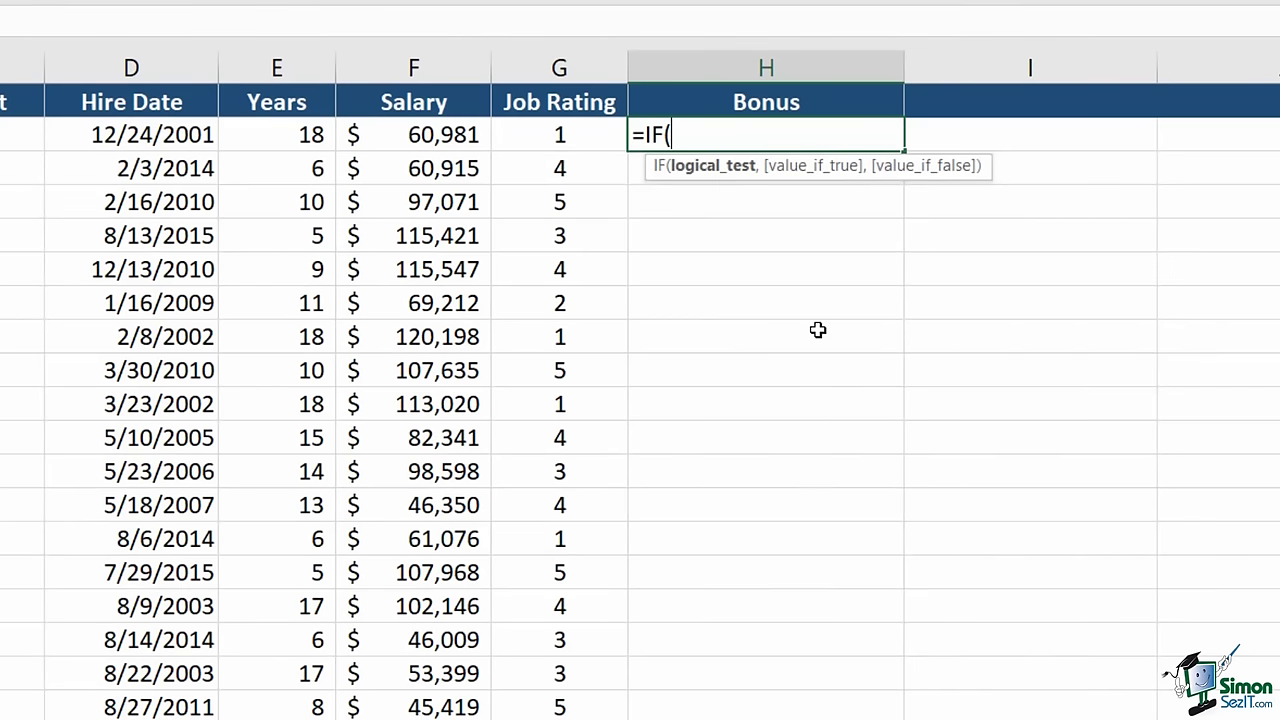
click(568, 143)
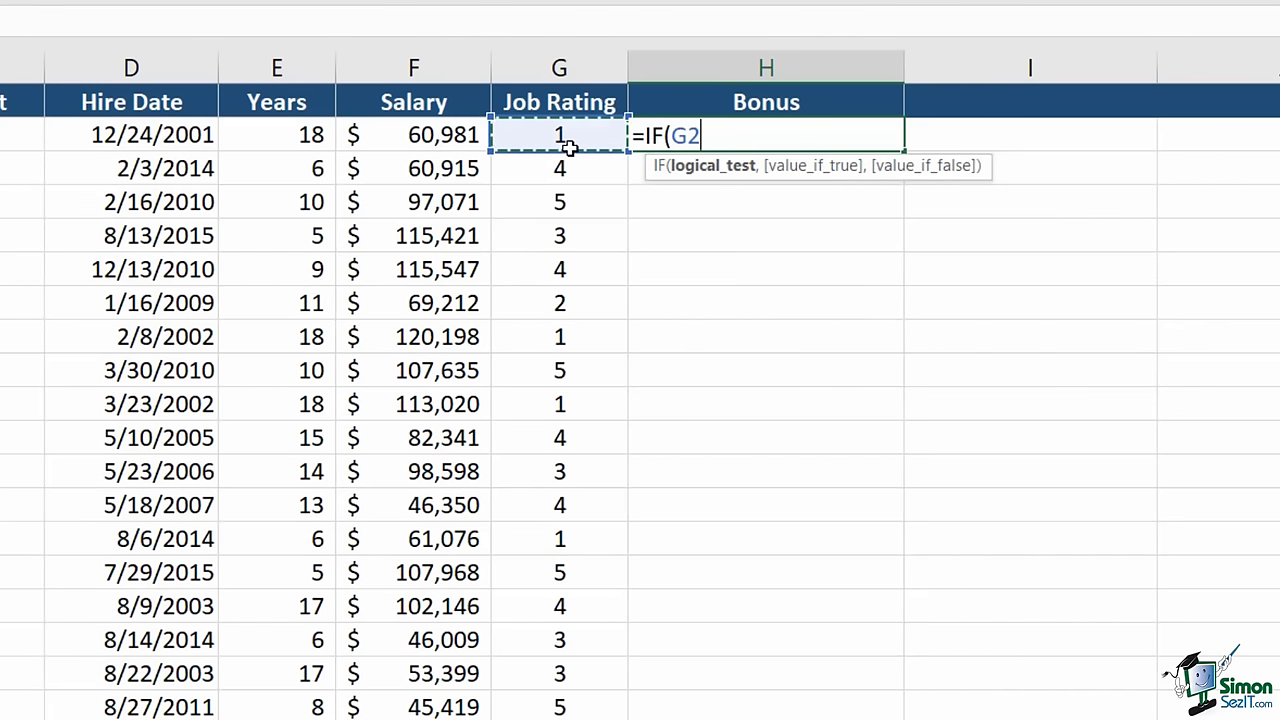
text(=5)
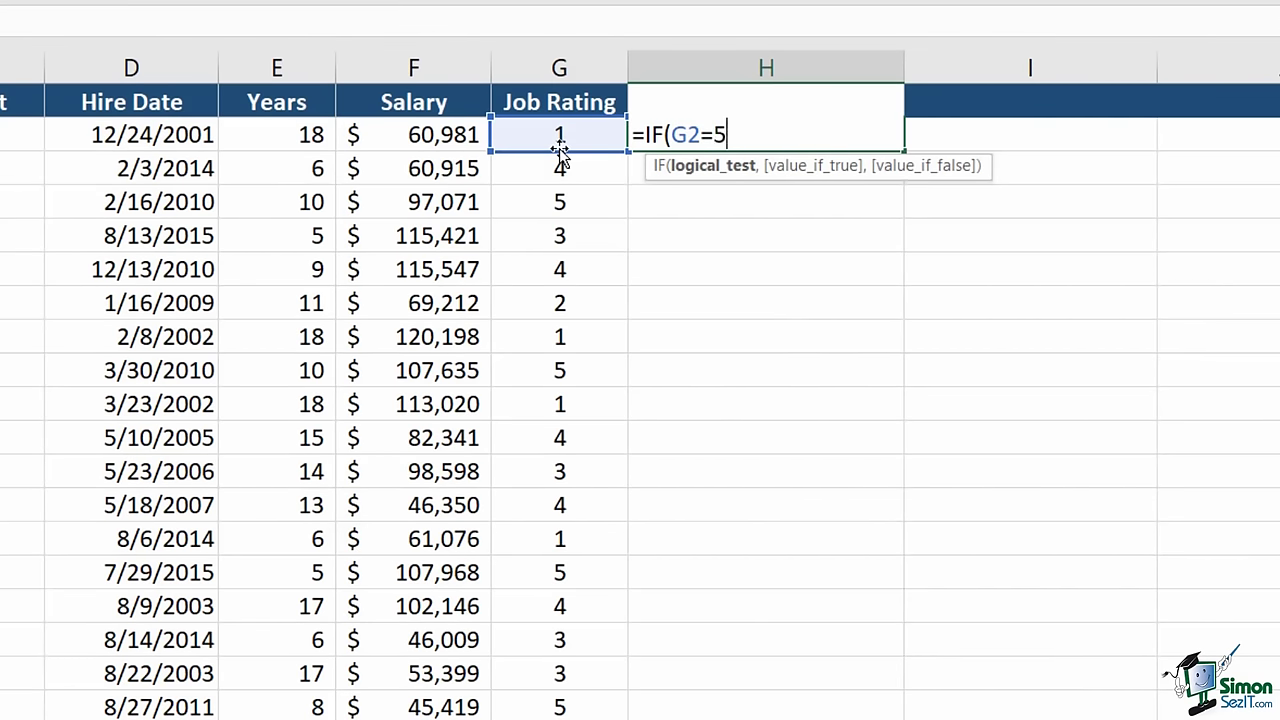
text(,)
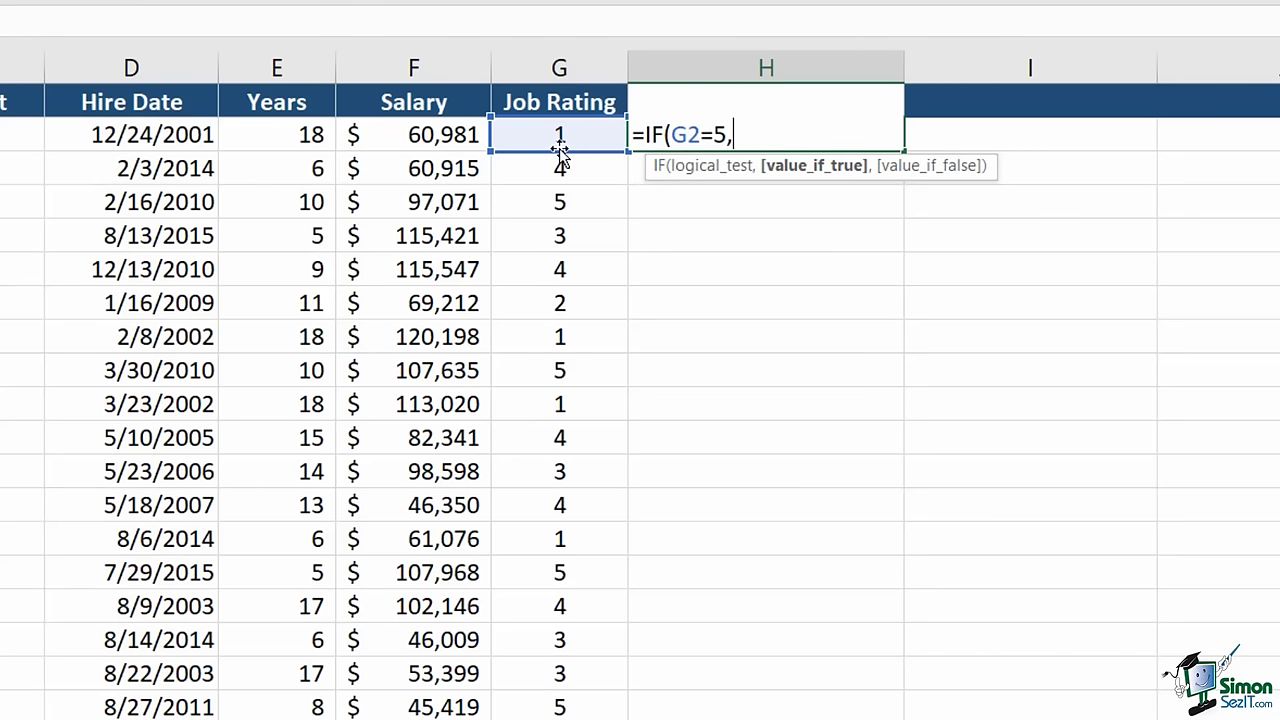
click(410, 134)
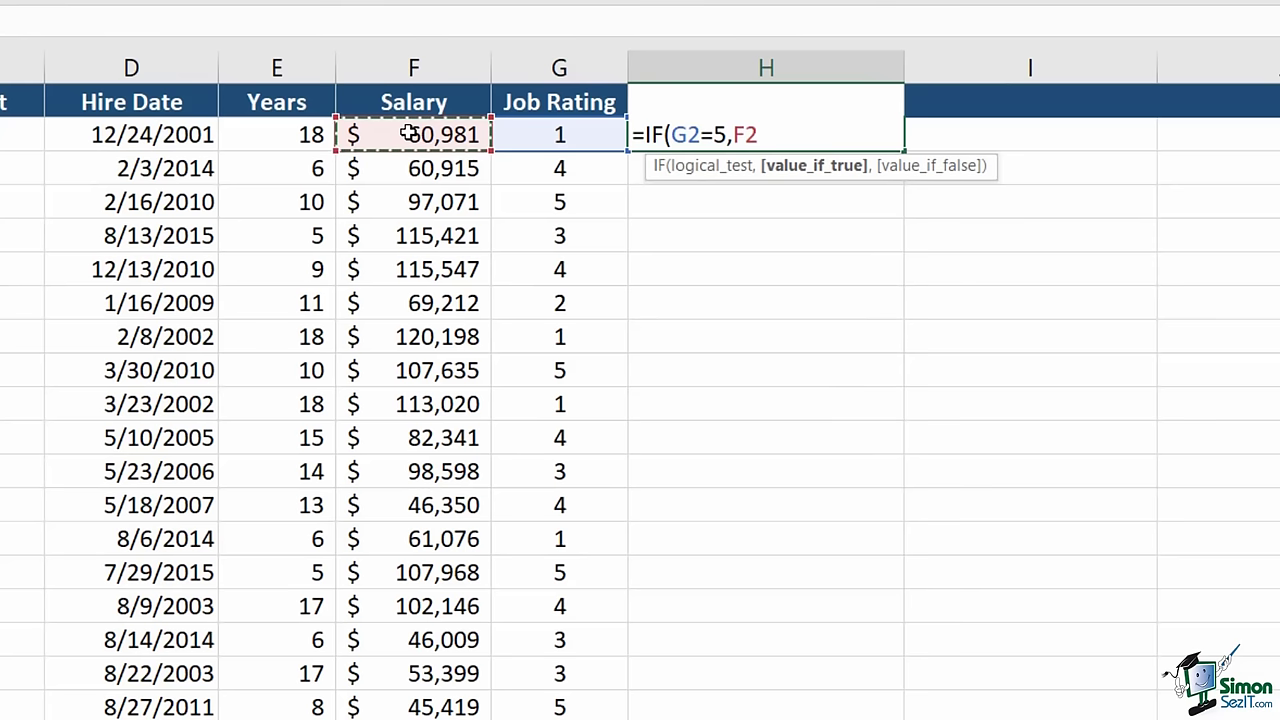
text(*)
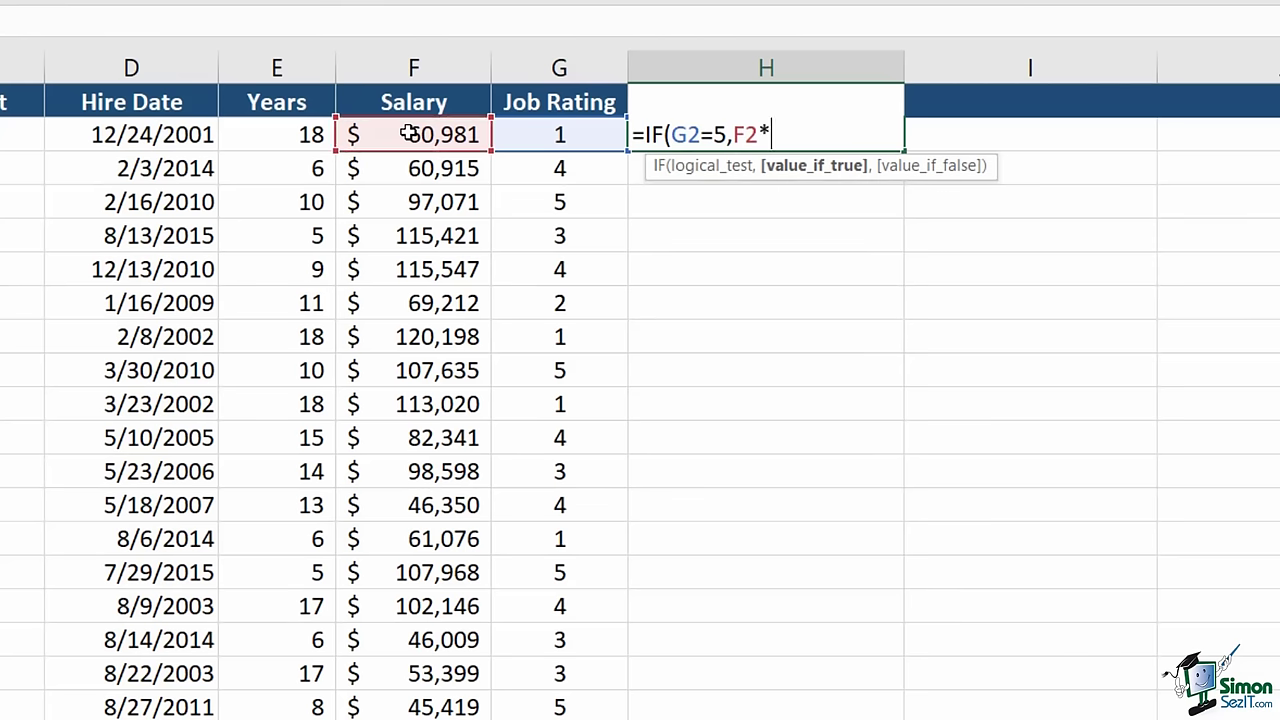
text(15%)
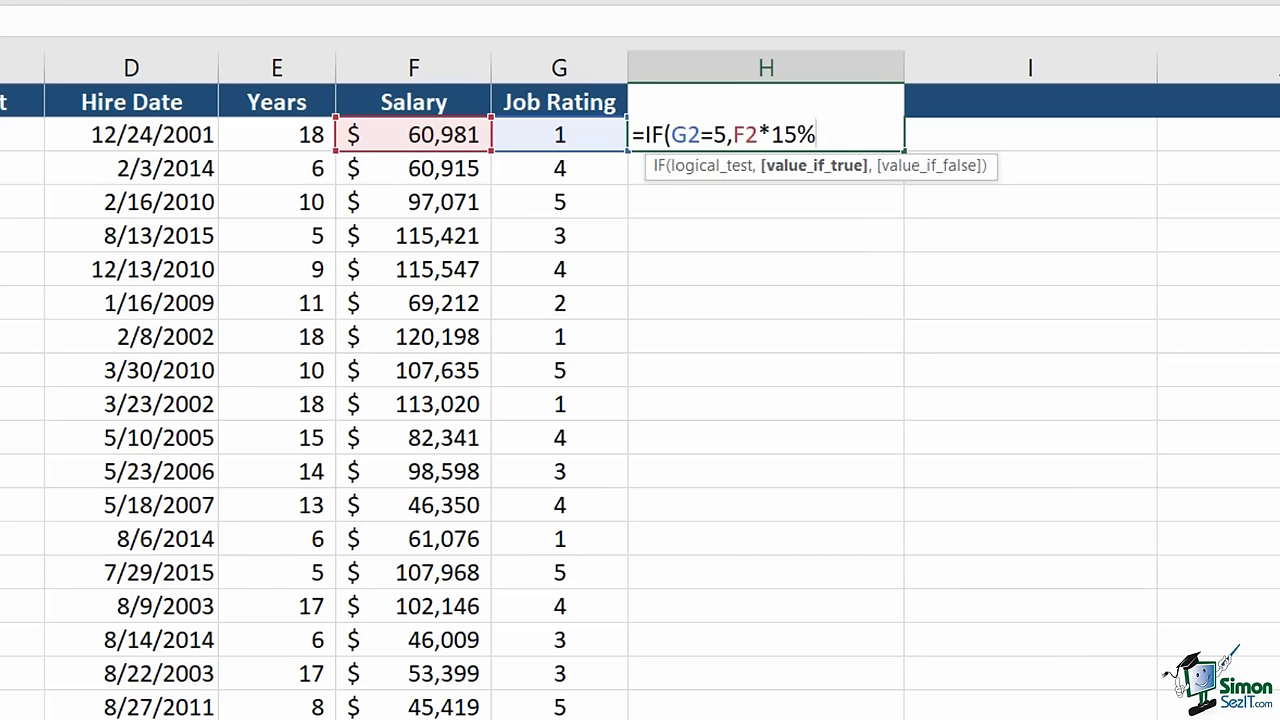
text(,)
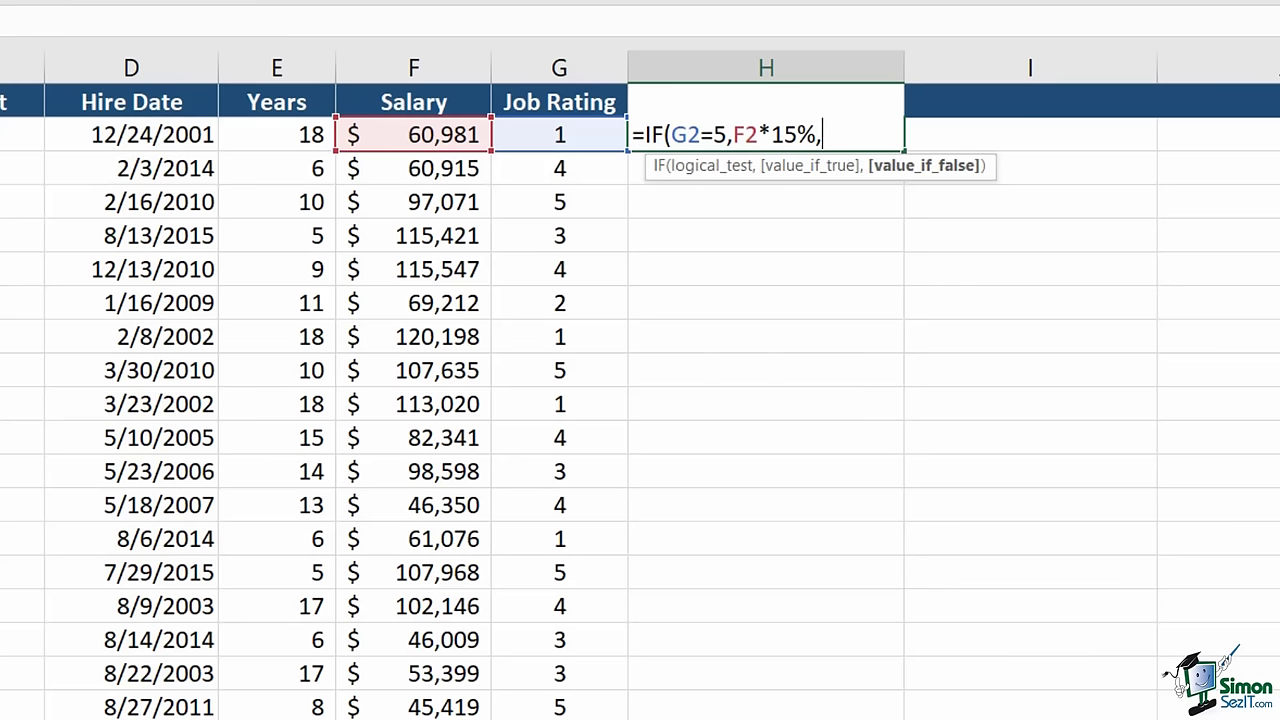
text(0))
key(Return)
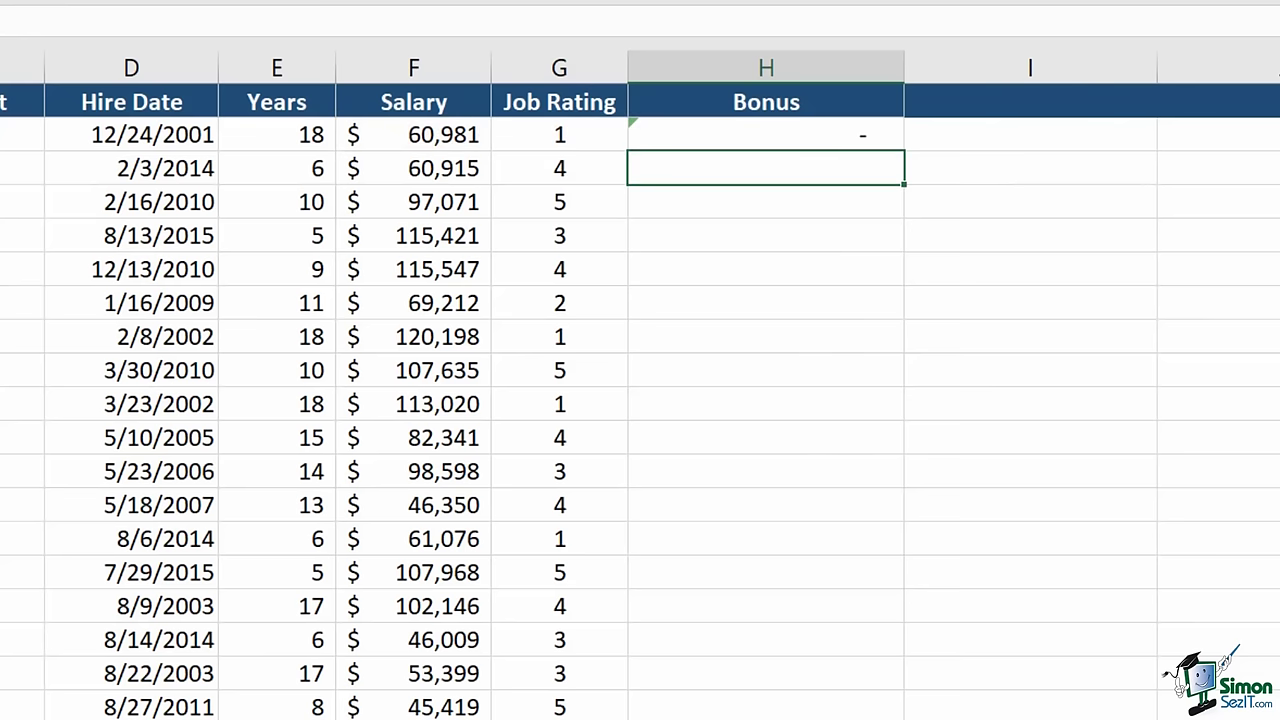
- Copy the 15% bonus formula down column H and apply Accounting format
click(870, 135)
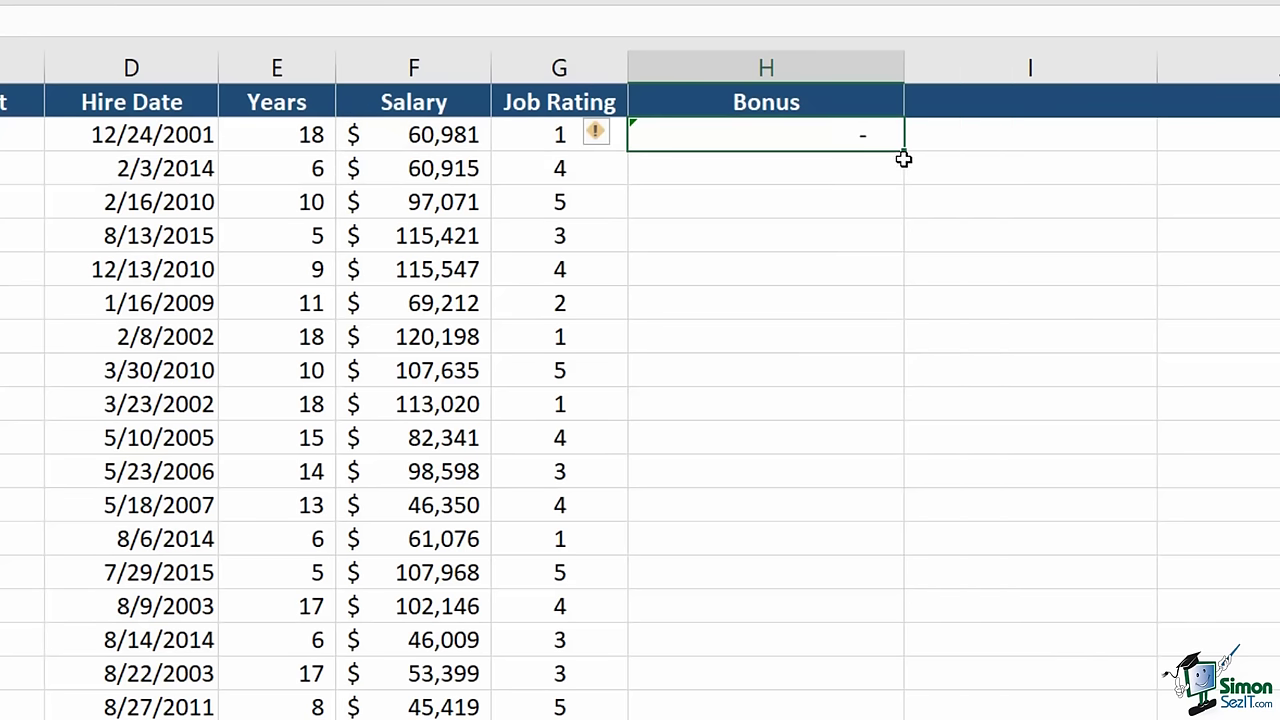
double_click(903, 151)
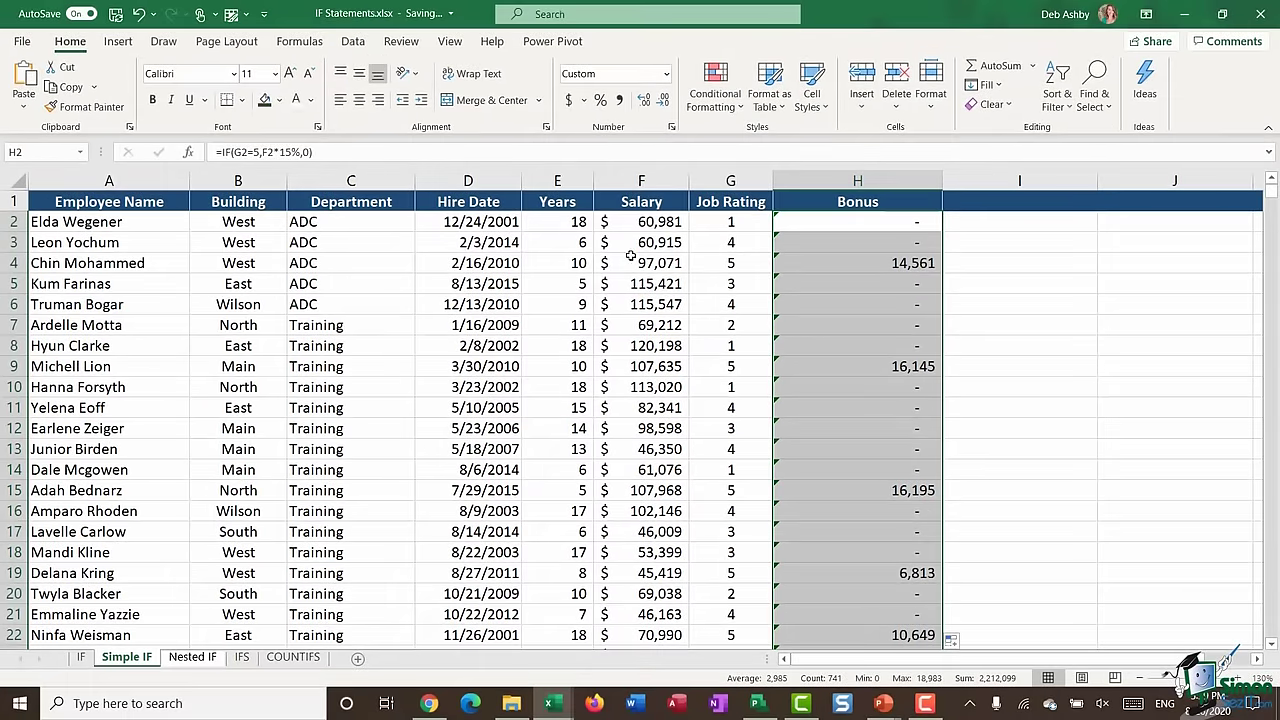
click(569, 100)
- Drop the decimals from the Simple IF bonus amounts
click(661, 100)
click(661, 100)
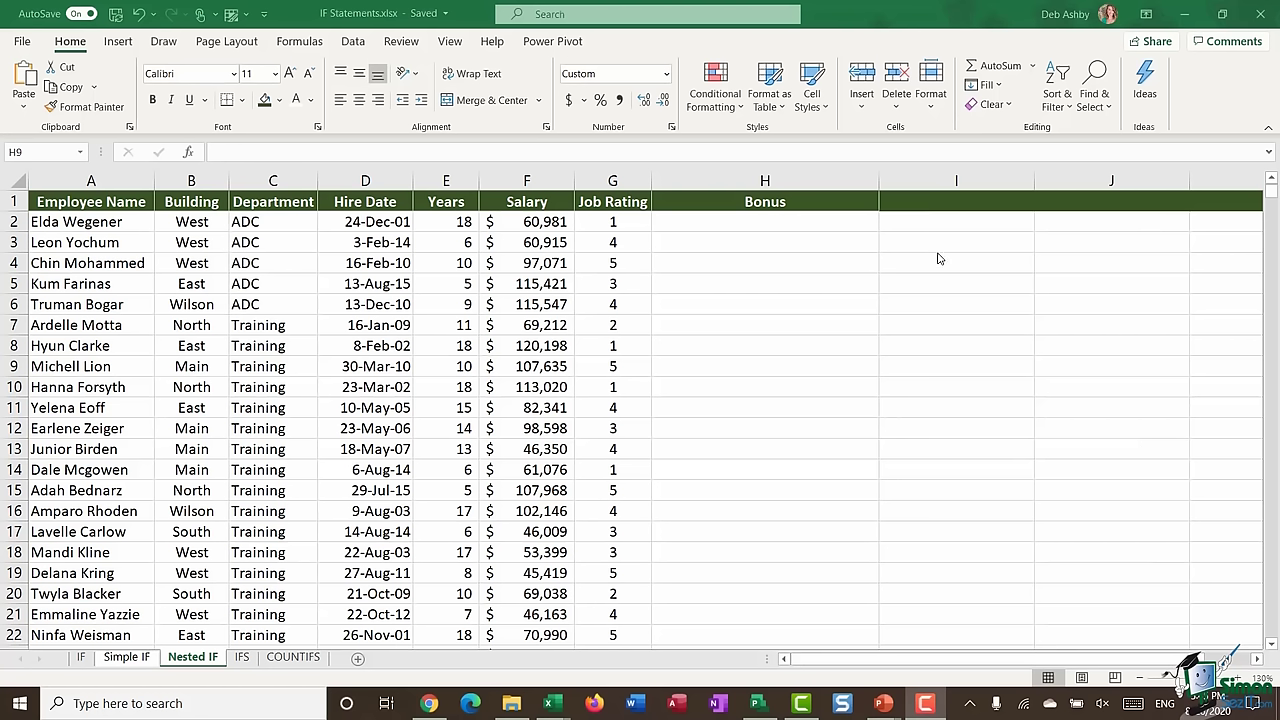
- Start H2's formula with =IF(G2=5,3000, for the top job rating
click(747, 223)
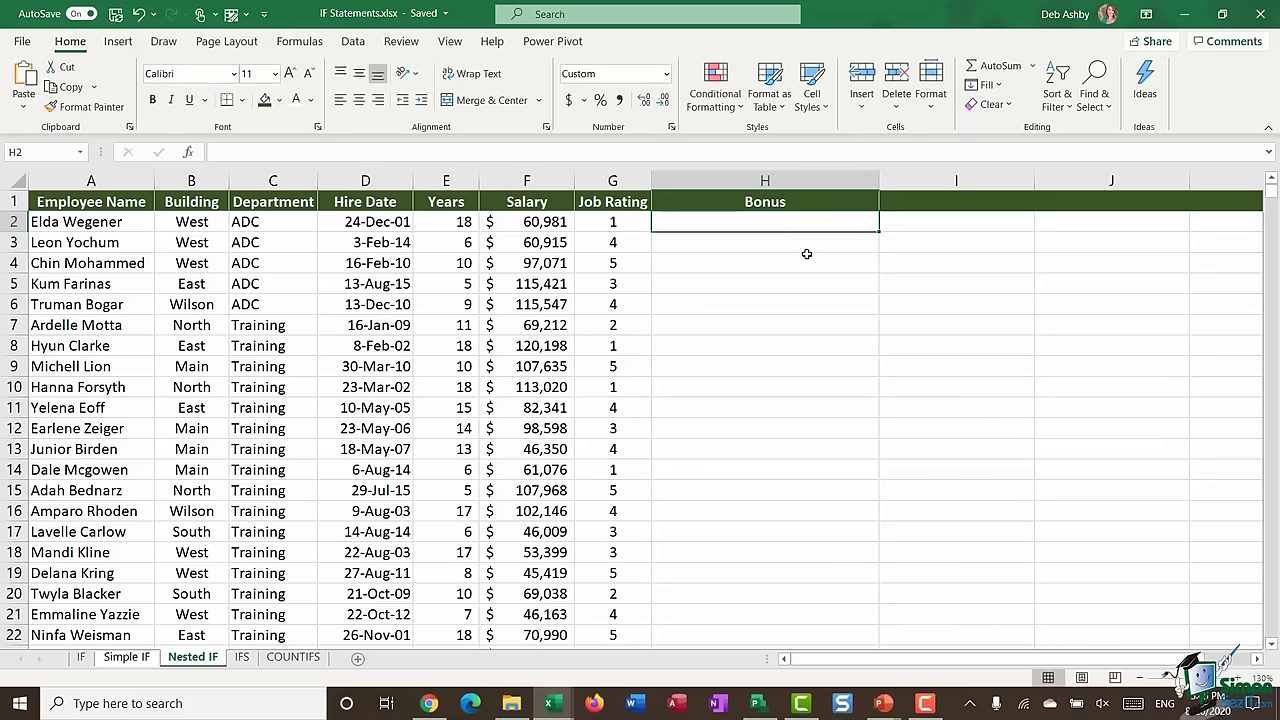
text(=IF)
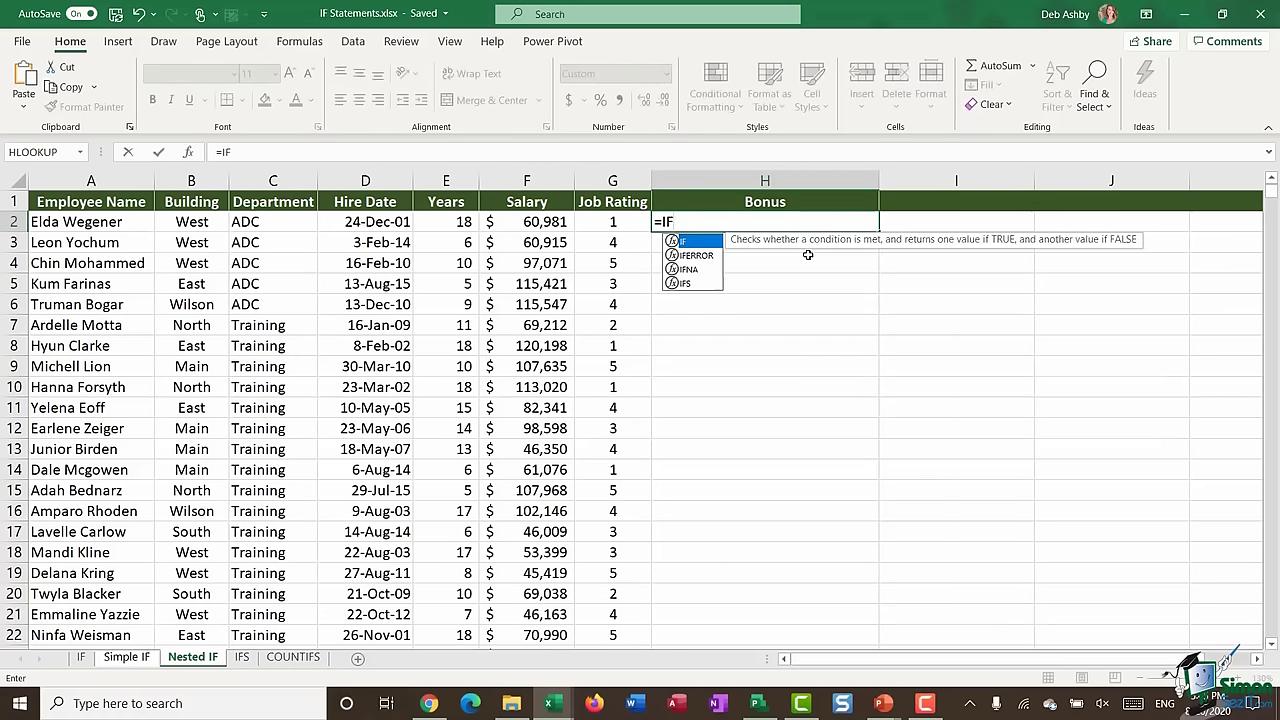
text(()
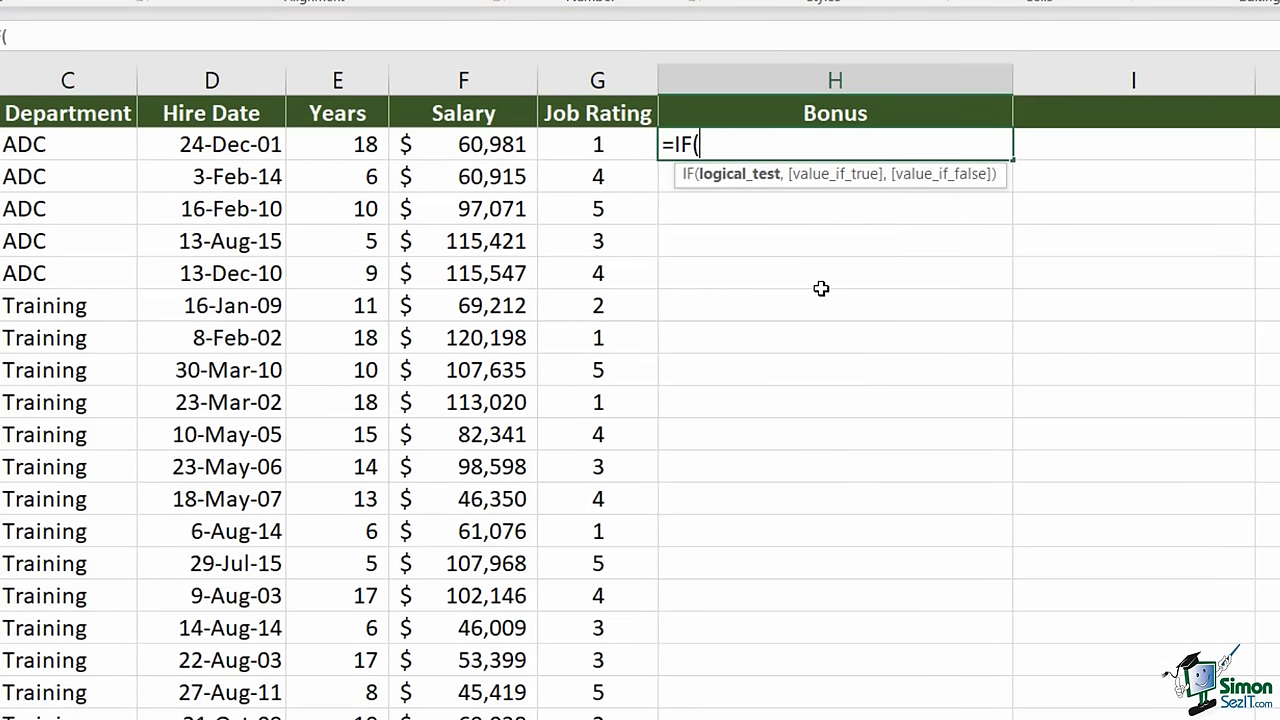
click(603, 144)
text(=5)
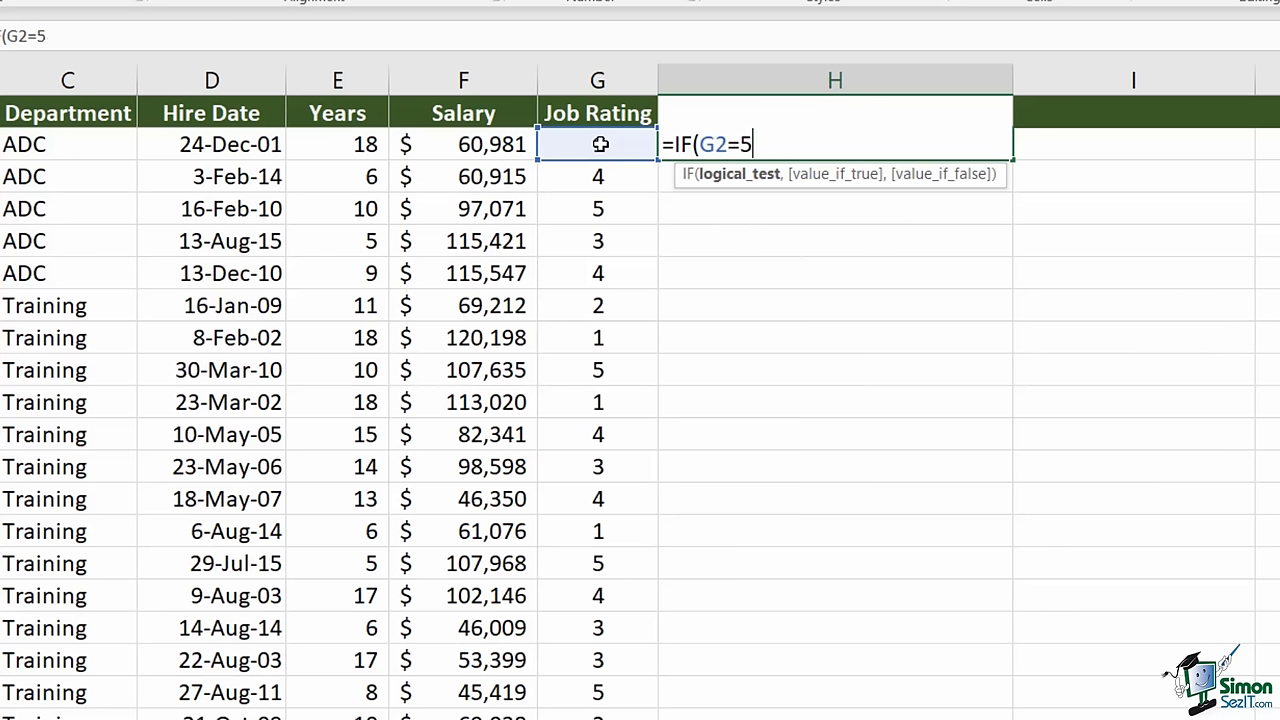
text(,)
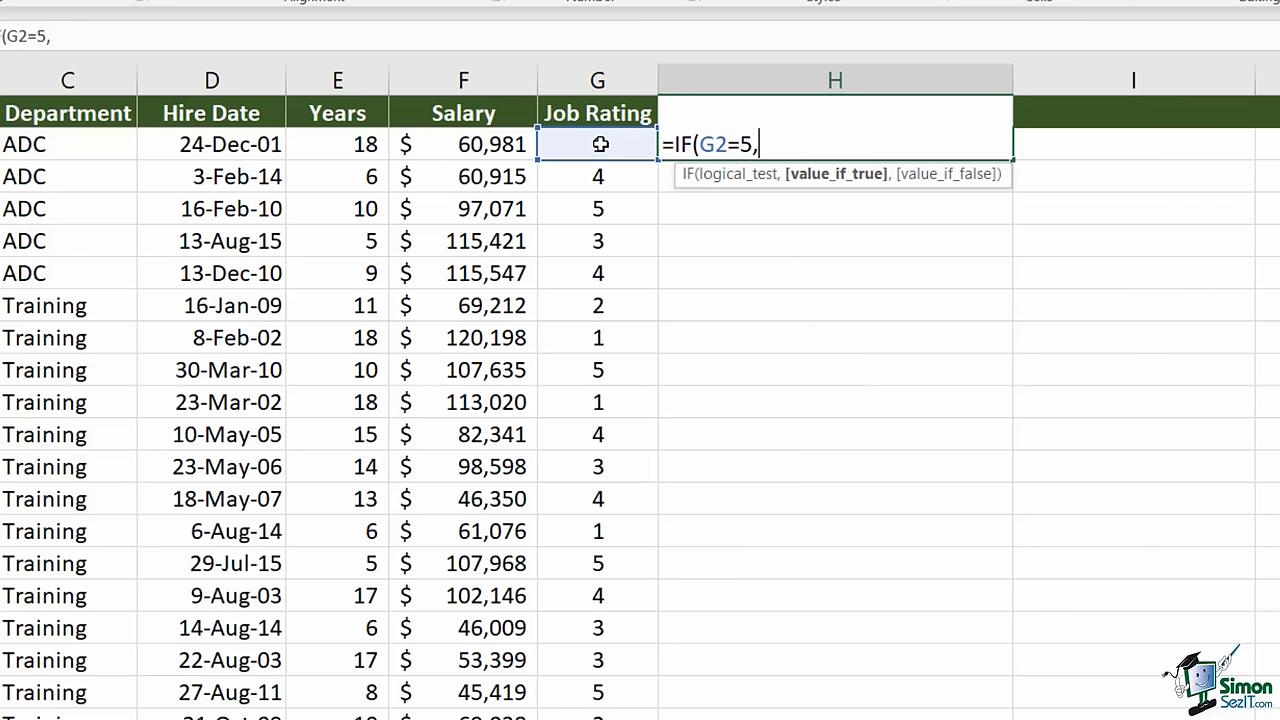
text(3000)
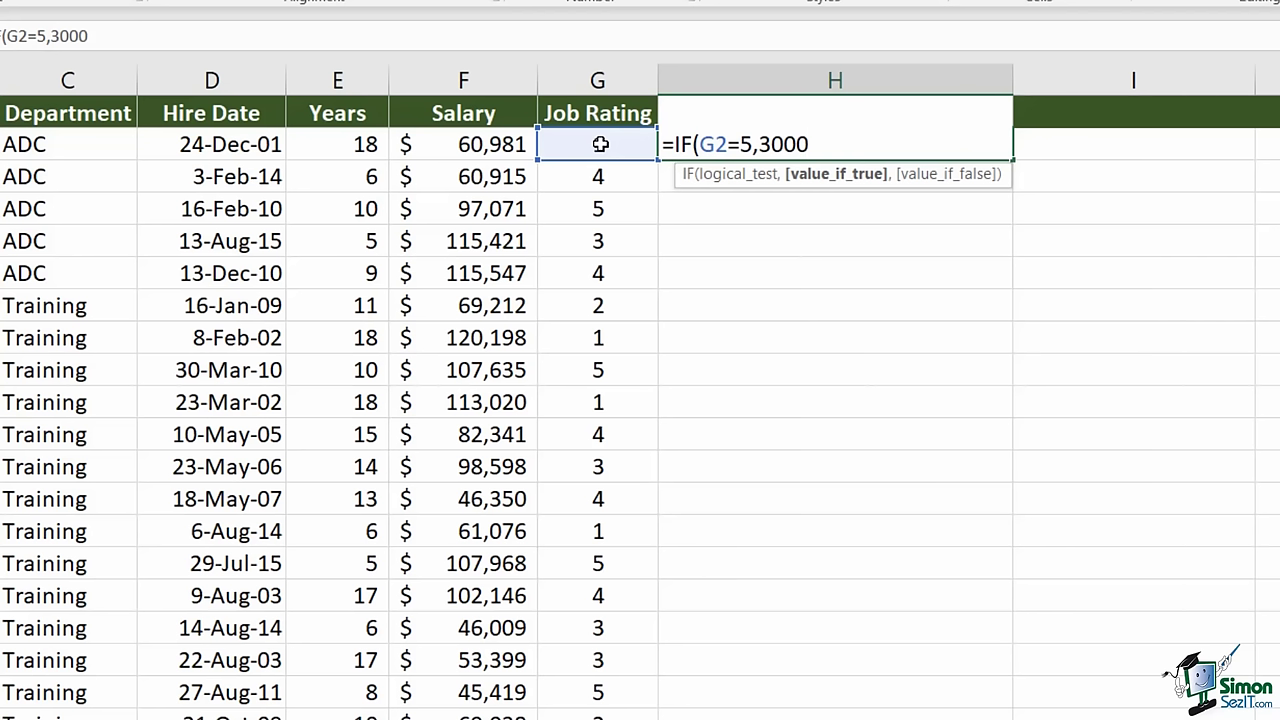
text(,)
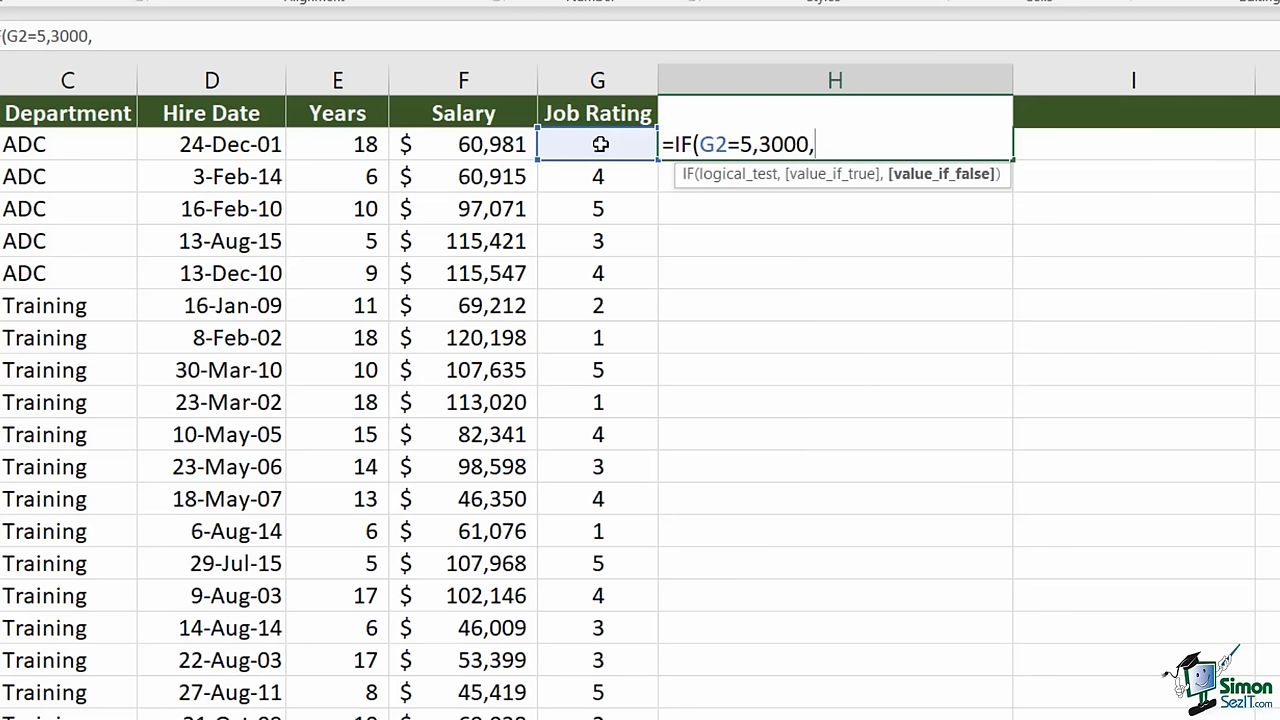
- Nest IFs paying 1500 for rating 4, 900 for 3, 500 for 2, otherwise 0
text(IF)
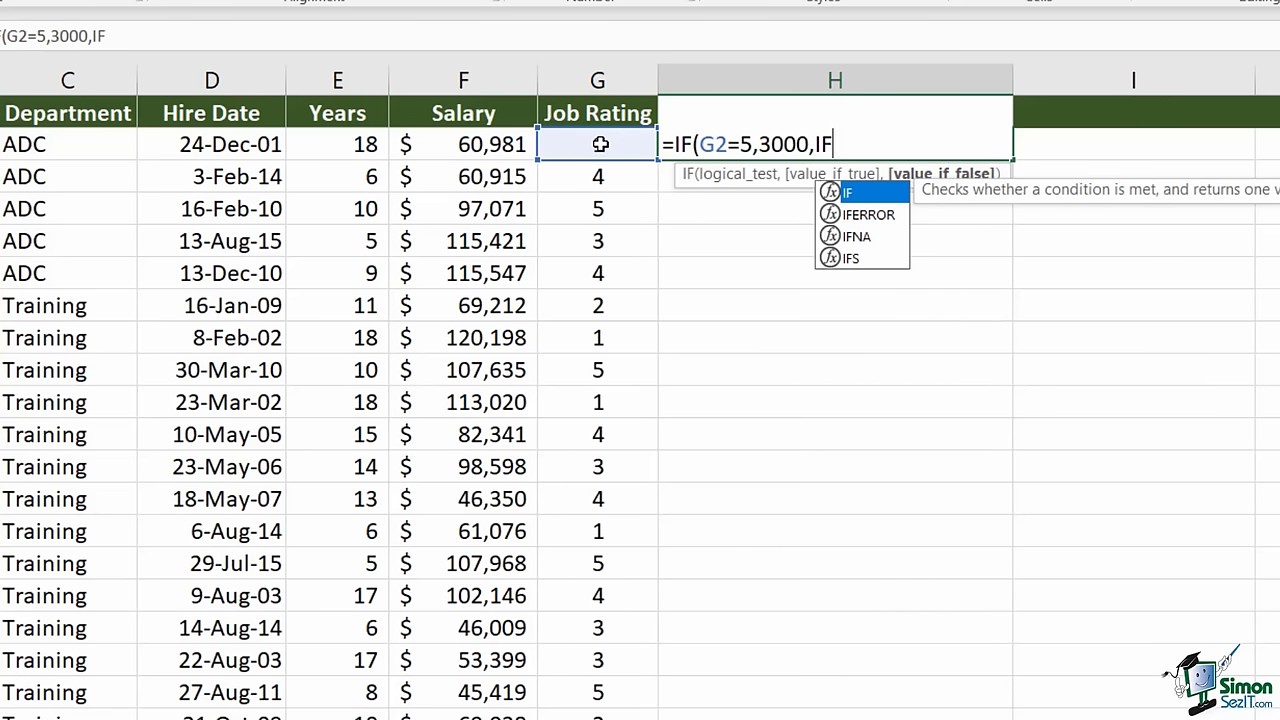
text(()
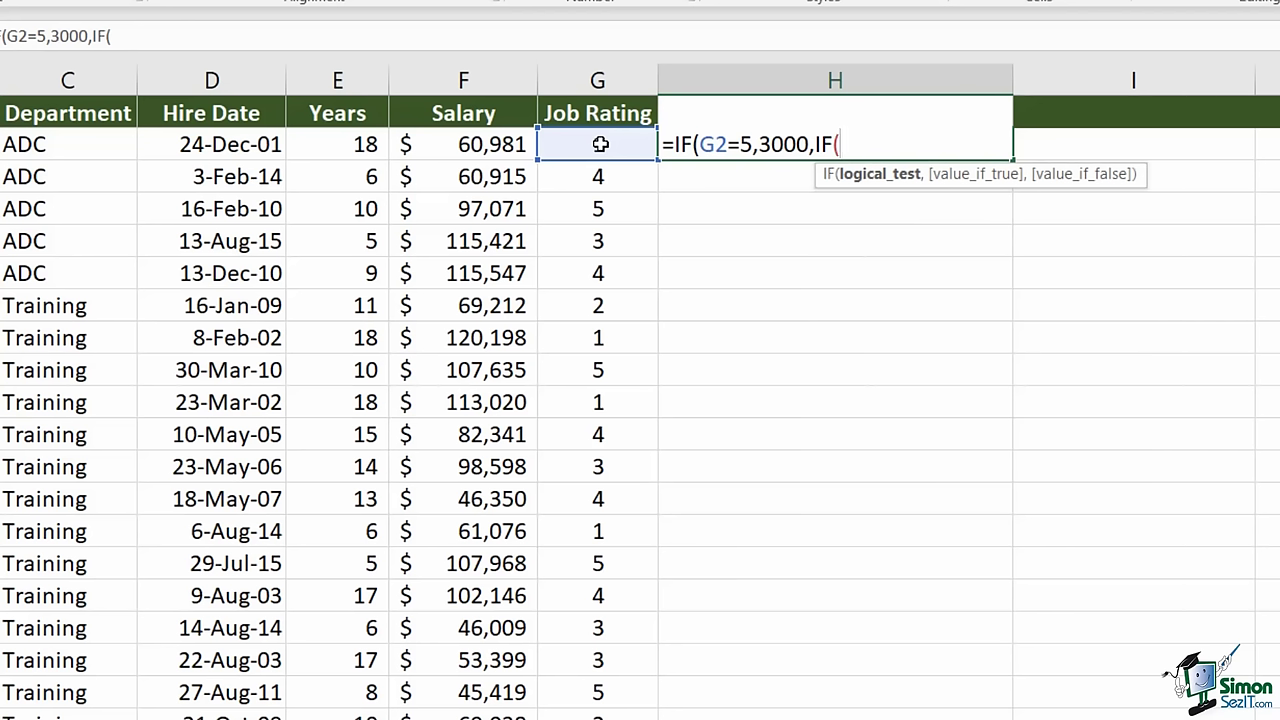
click(600, 144)
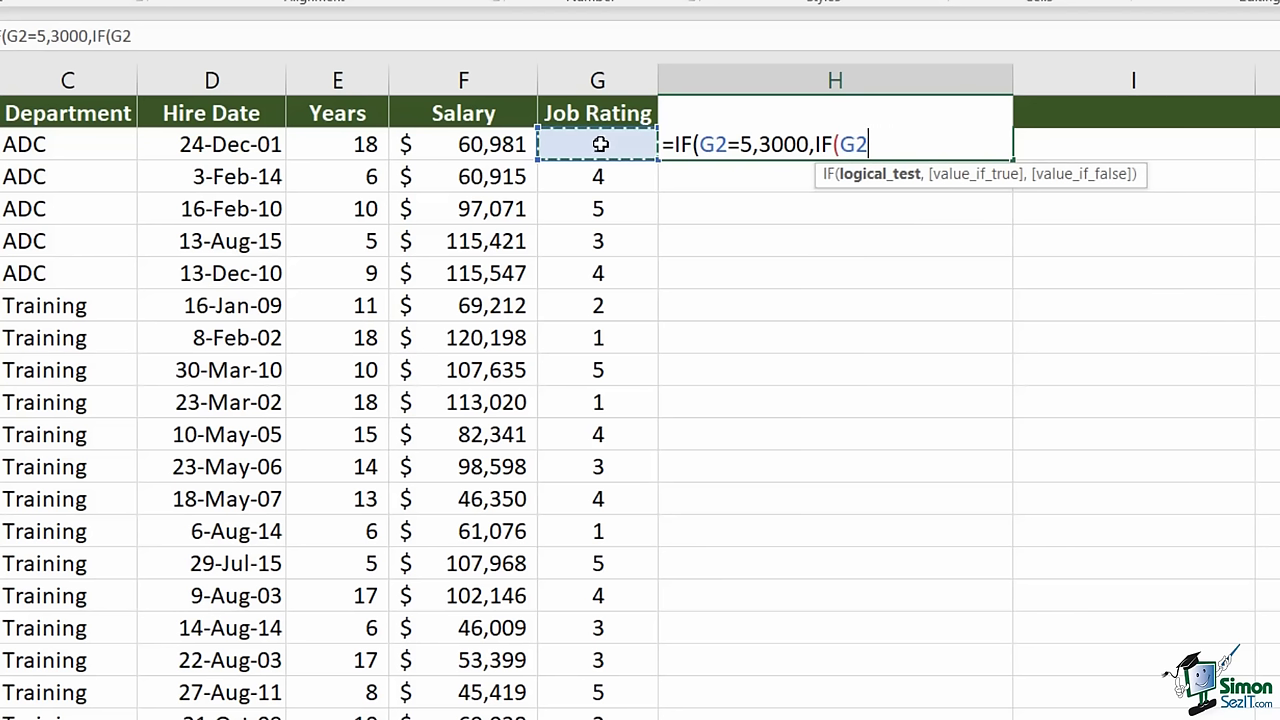
text(=4)
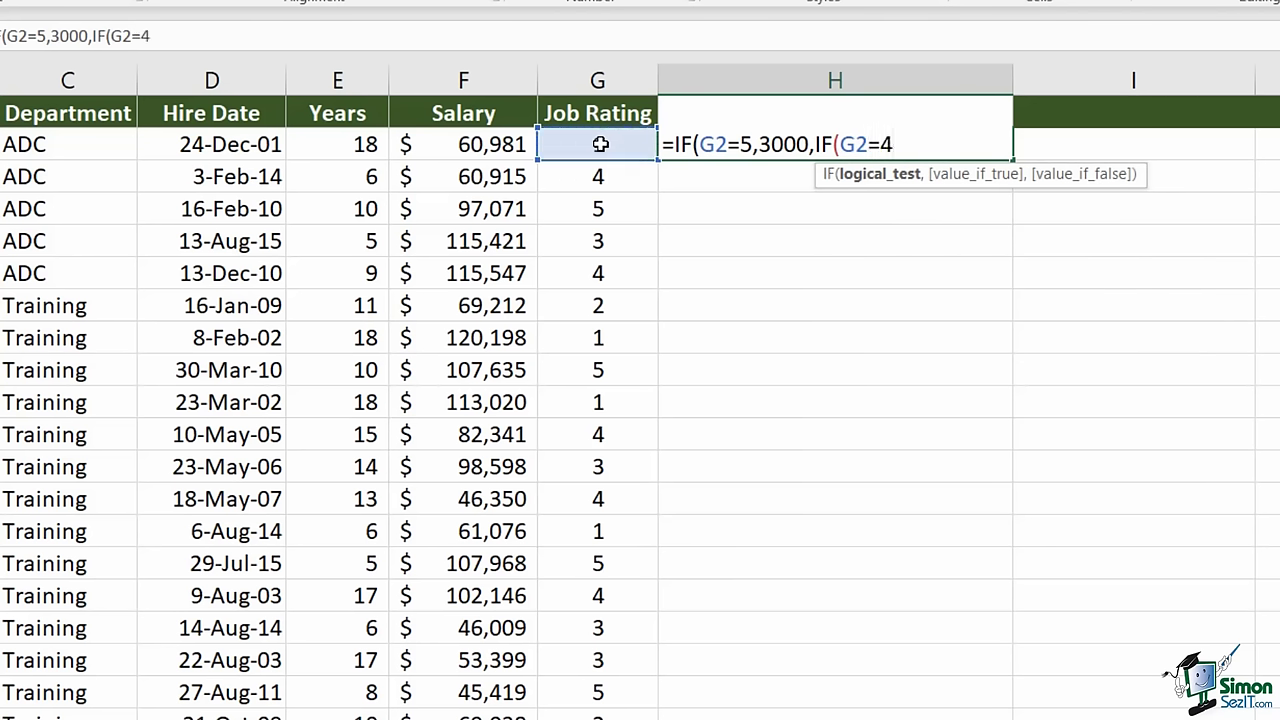
text(,15)
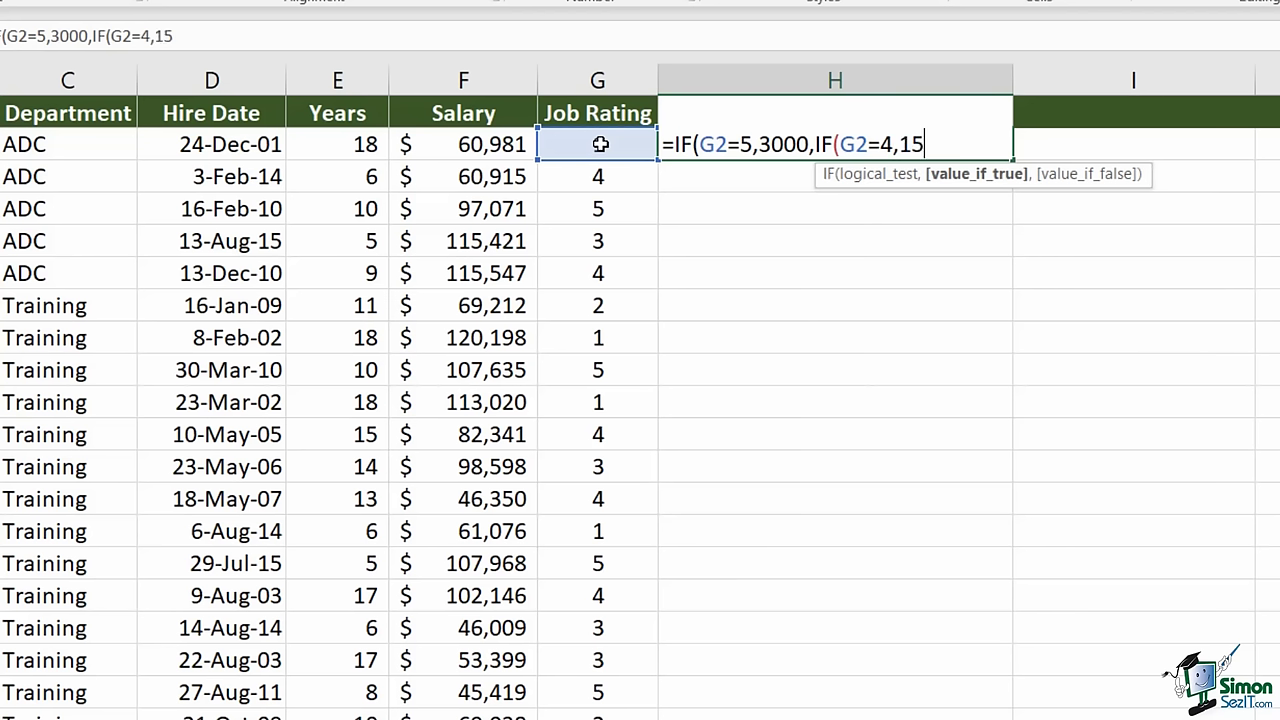
text(00,)
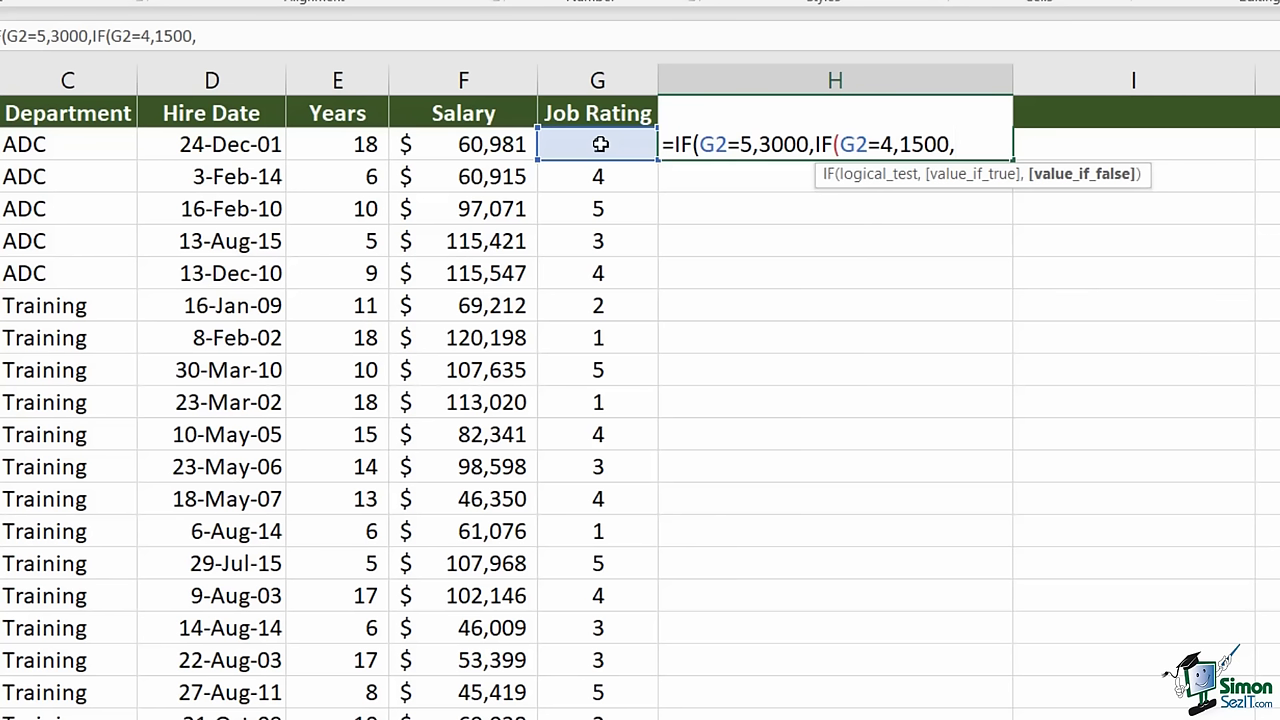
text(IF()
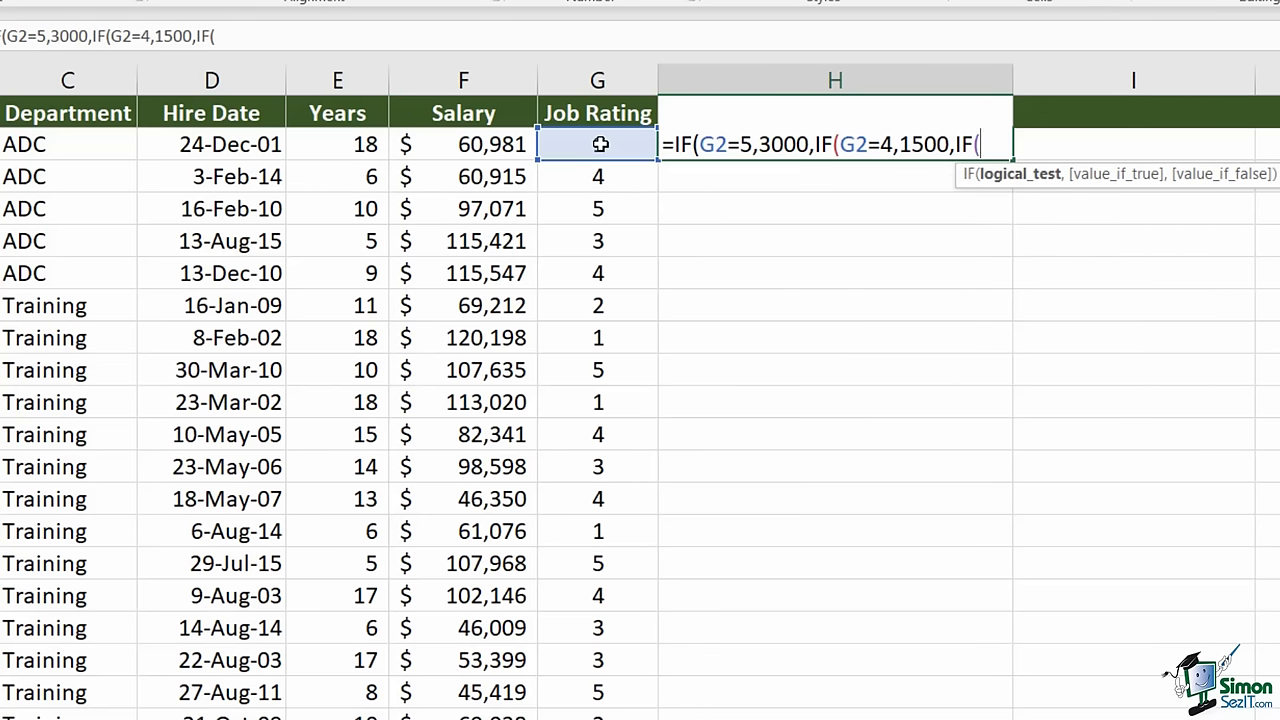
click(600, 144)
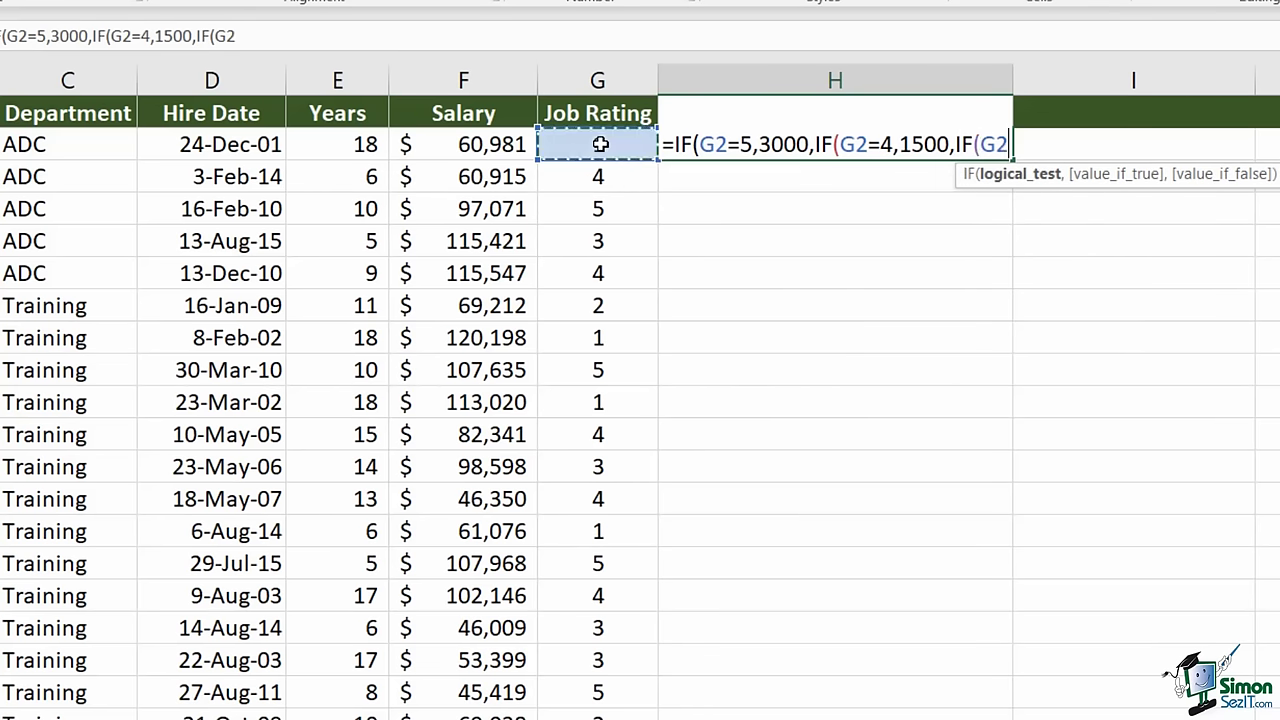
text(=)
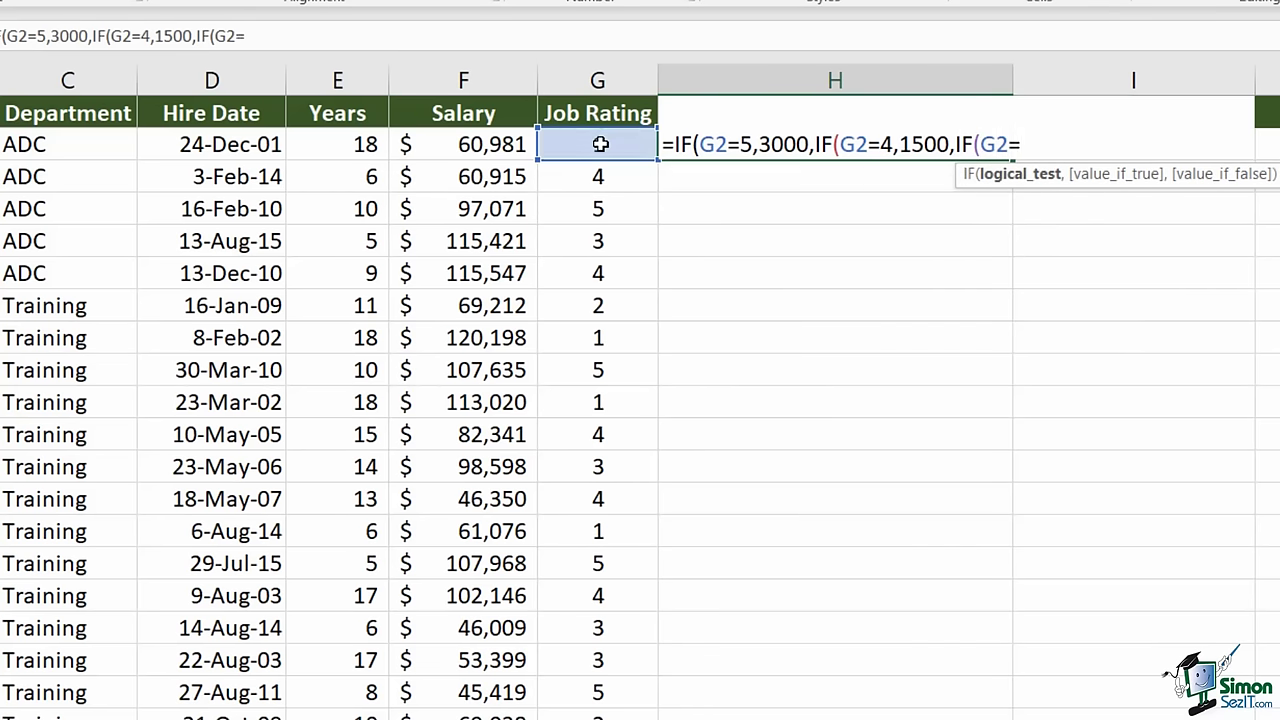
text(3,)
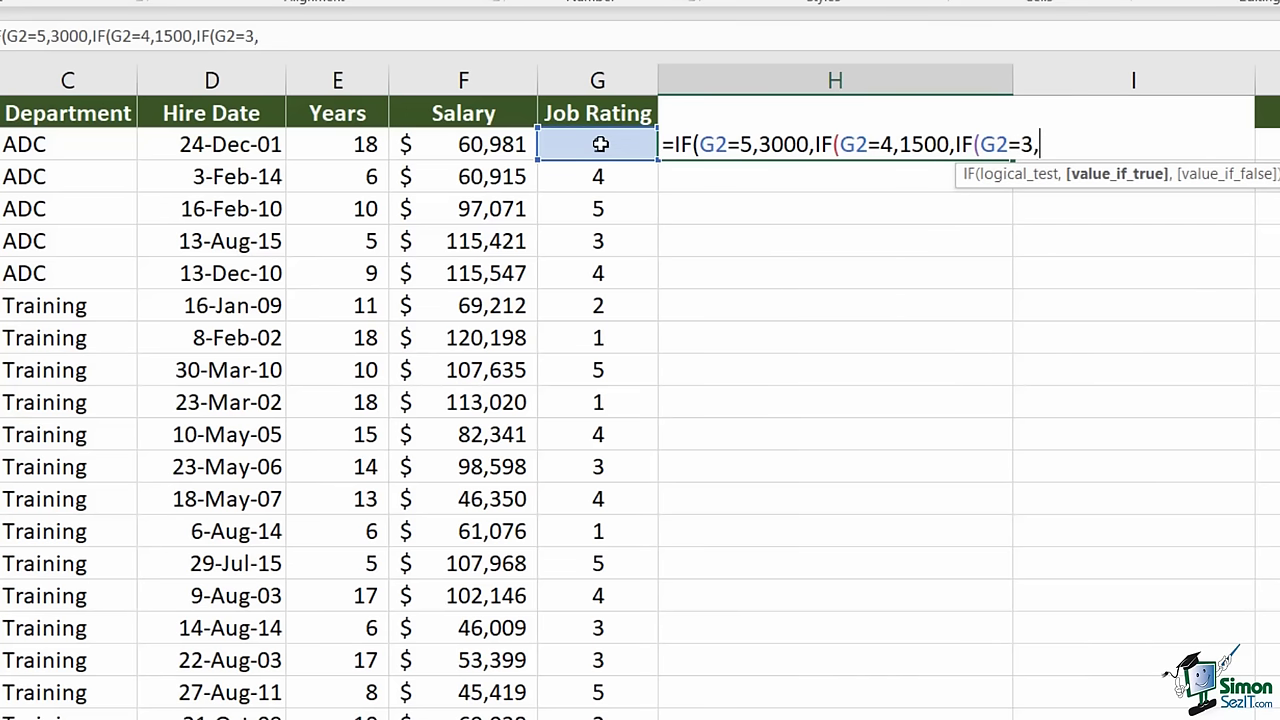
text(900)
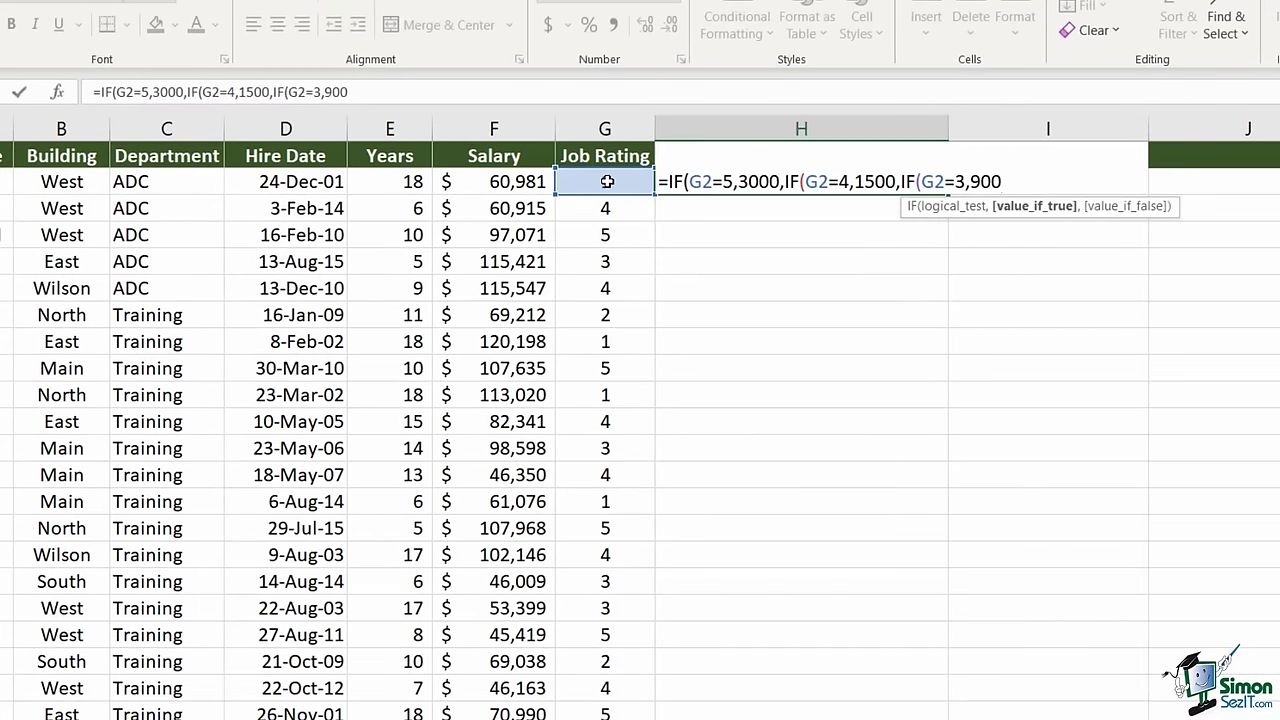
text(,)
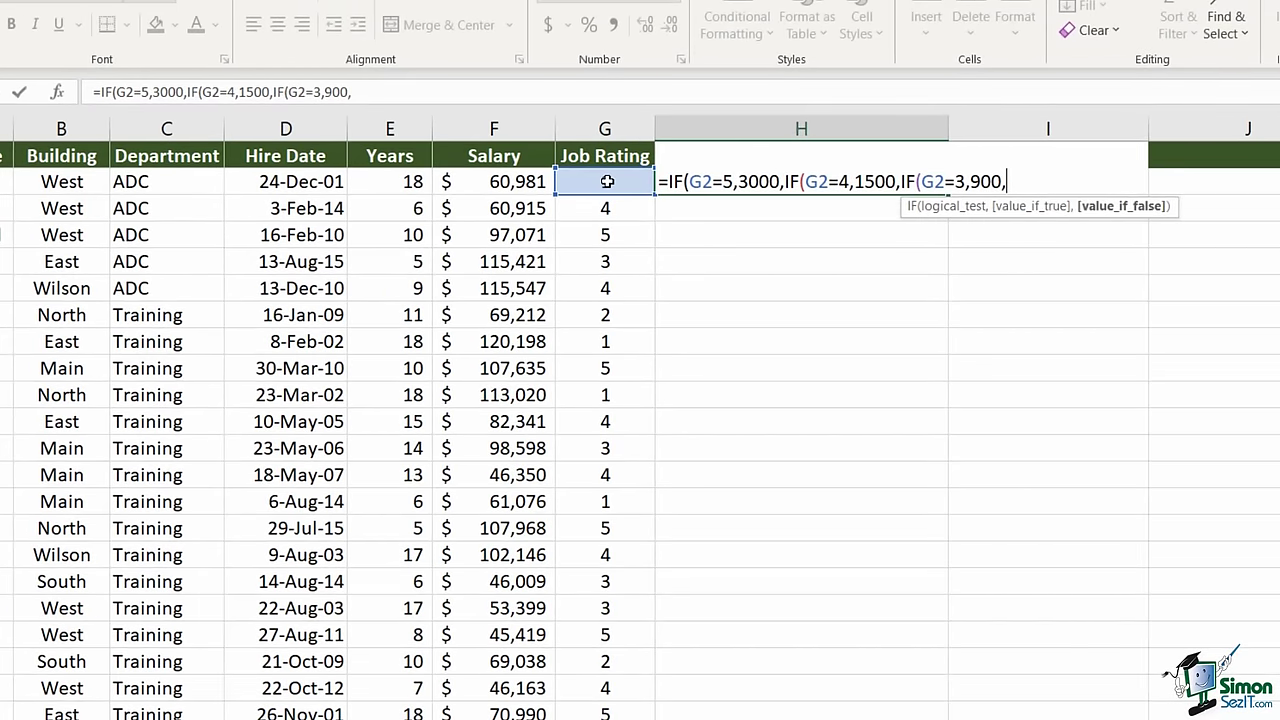
text(IF()
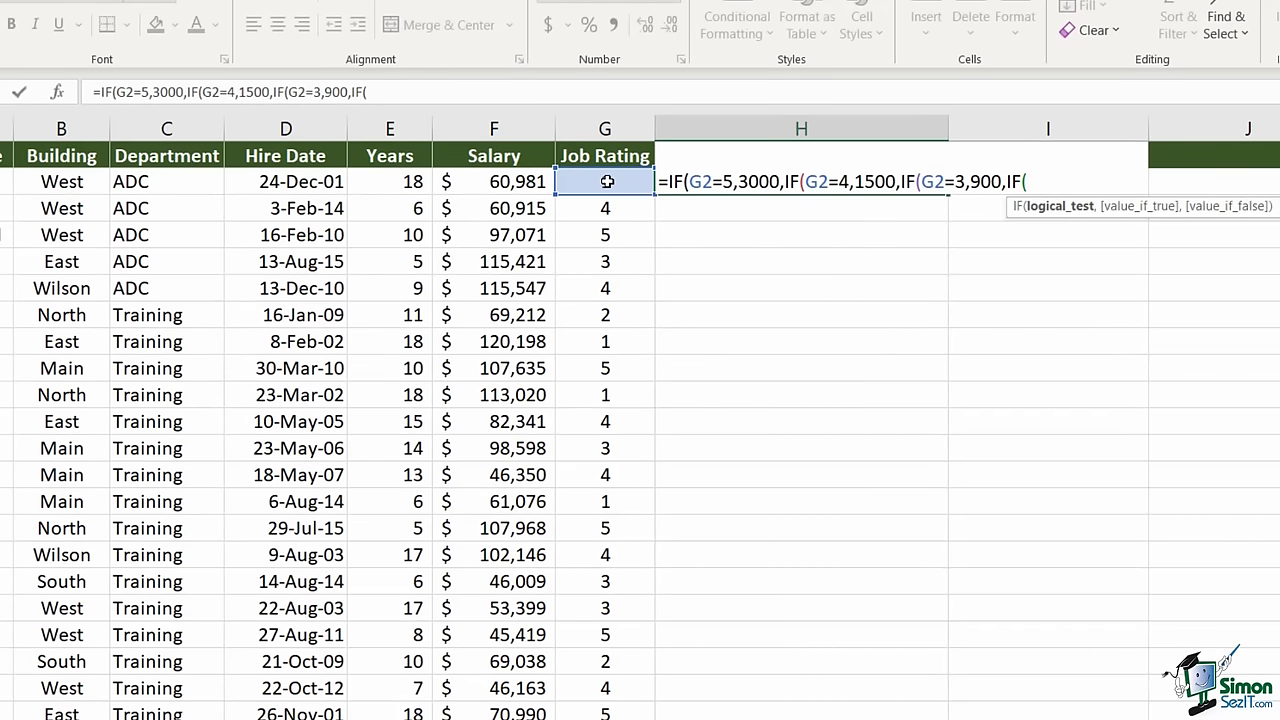
text(G2=2)
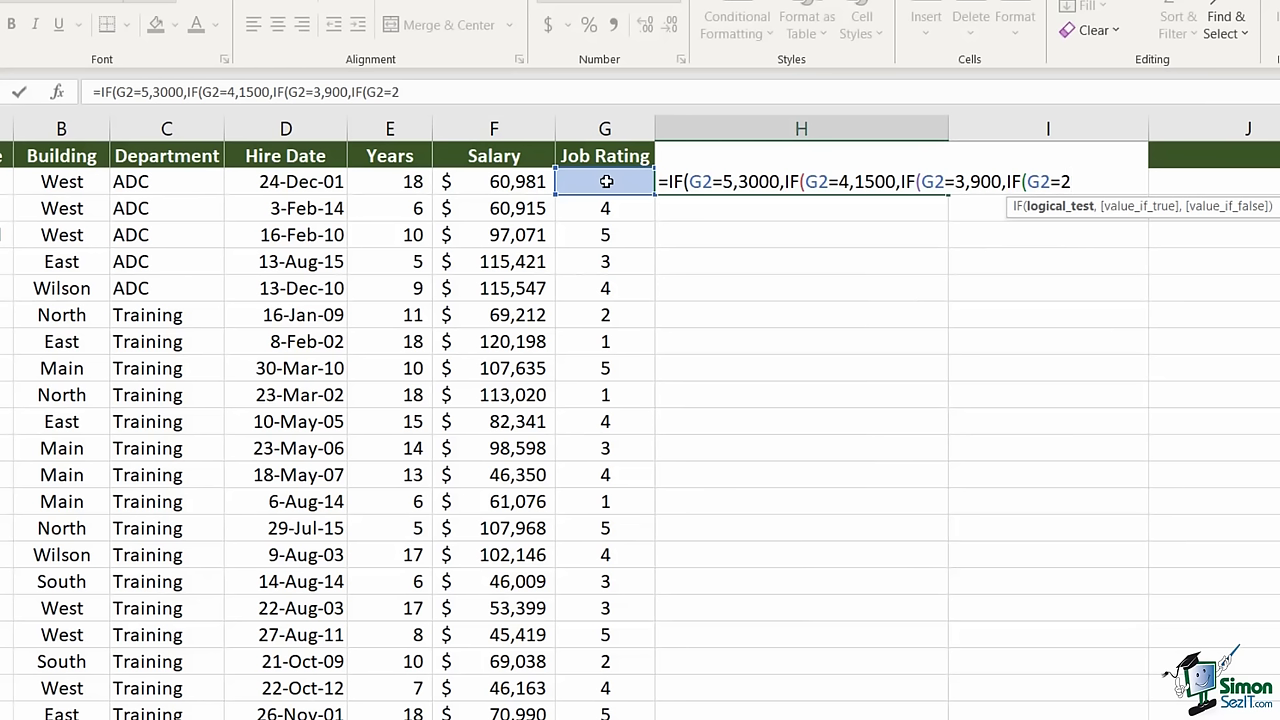
text(,500)
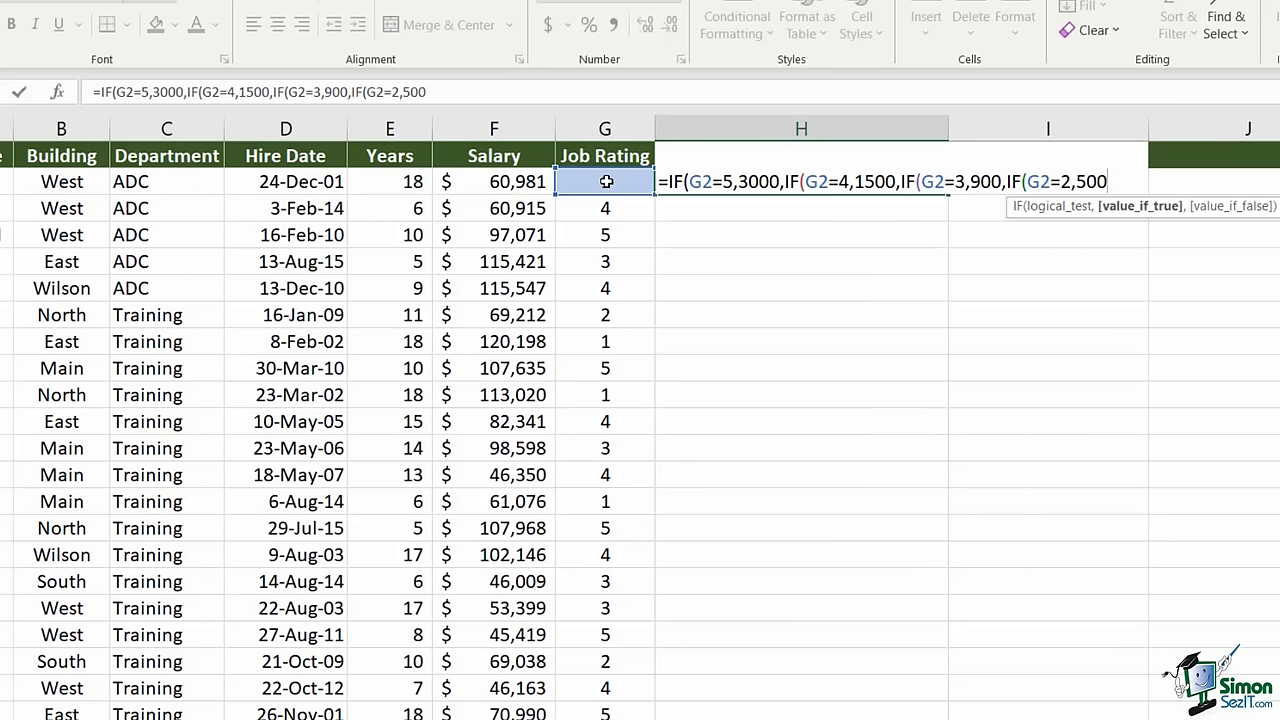
text(,)
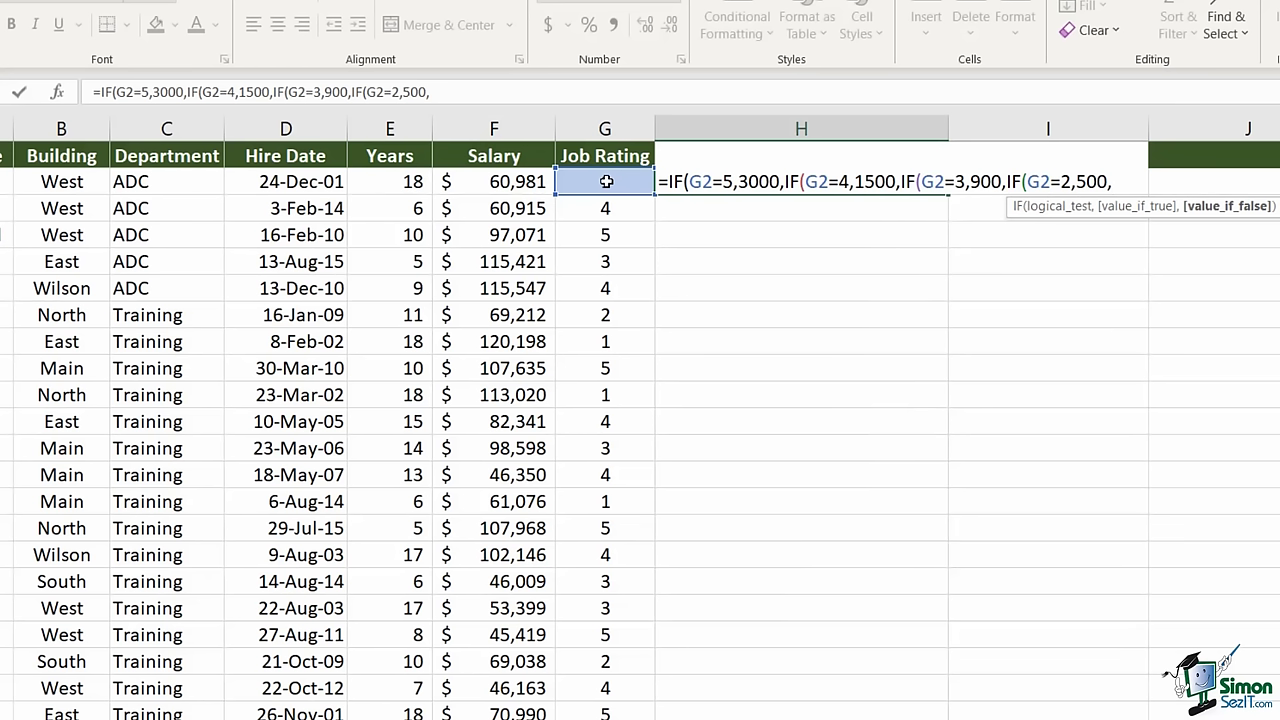
text(0)
text()))))
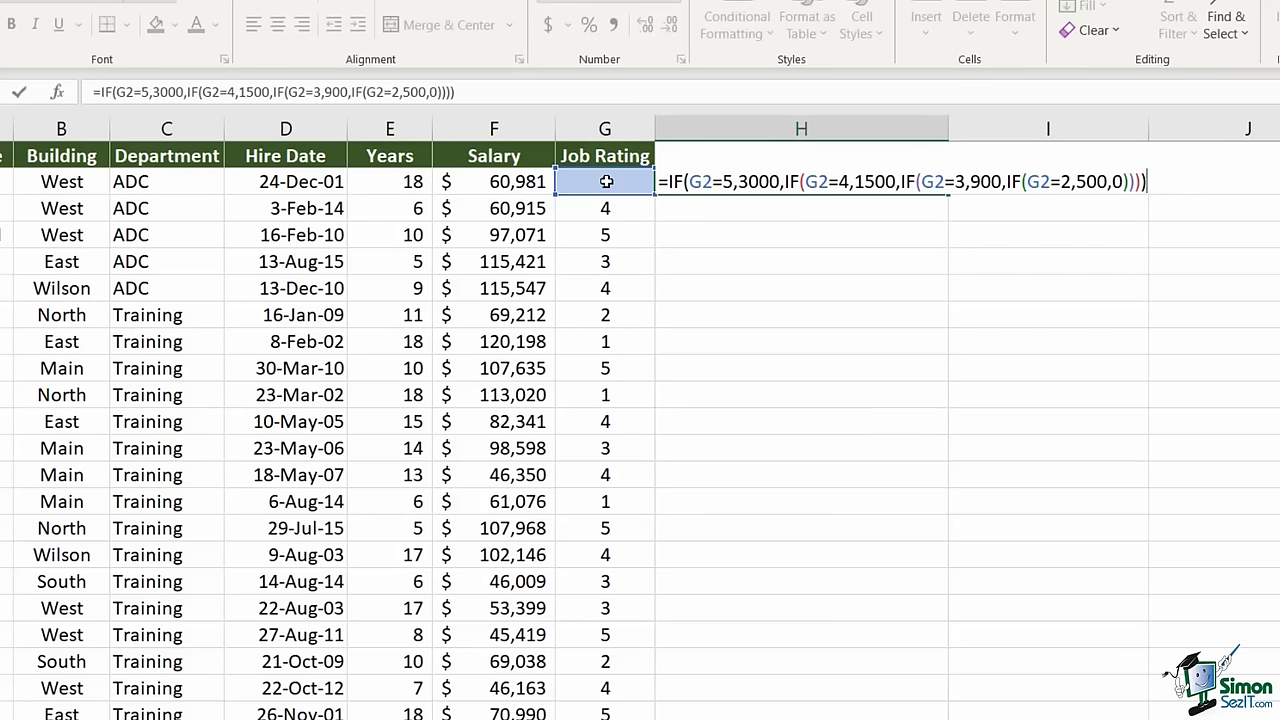
- Commit the nested IF, copy it down column H, and reopen H2's formula to review
key(Return)
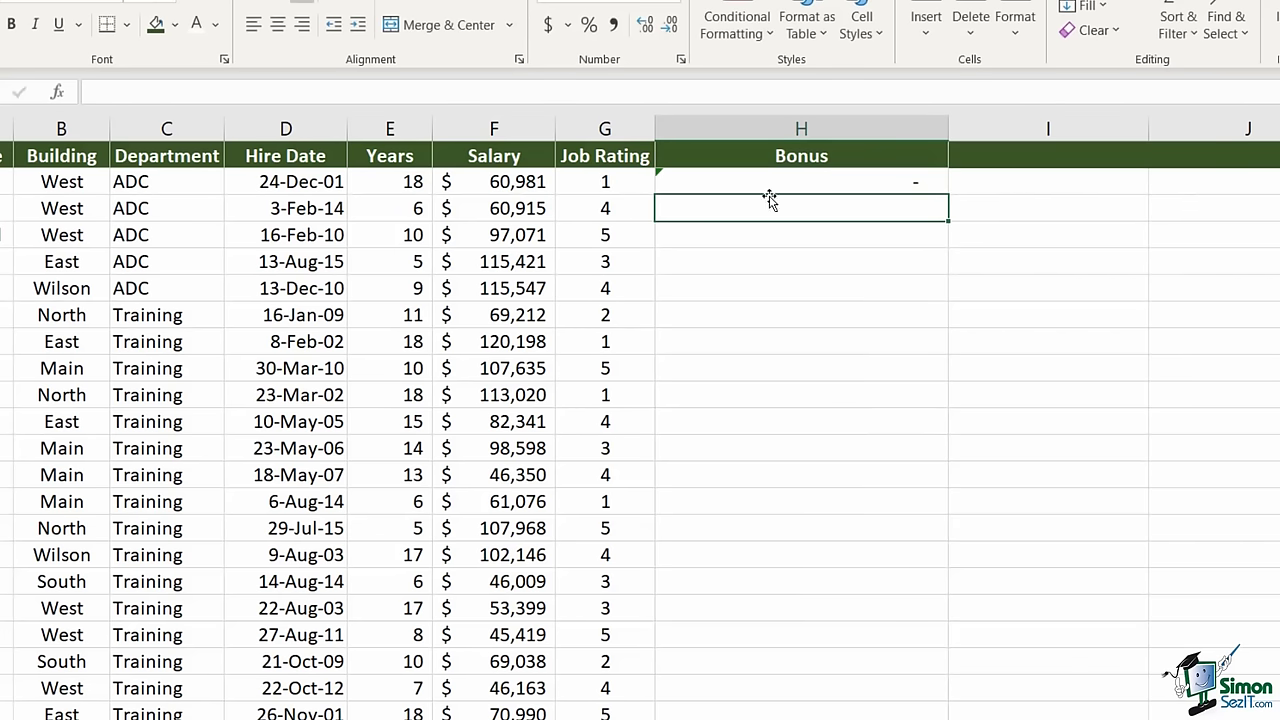
click(591, 182)
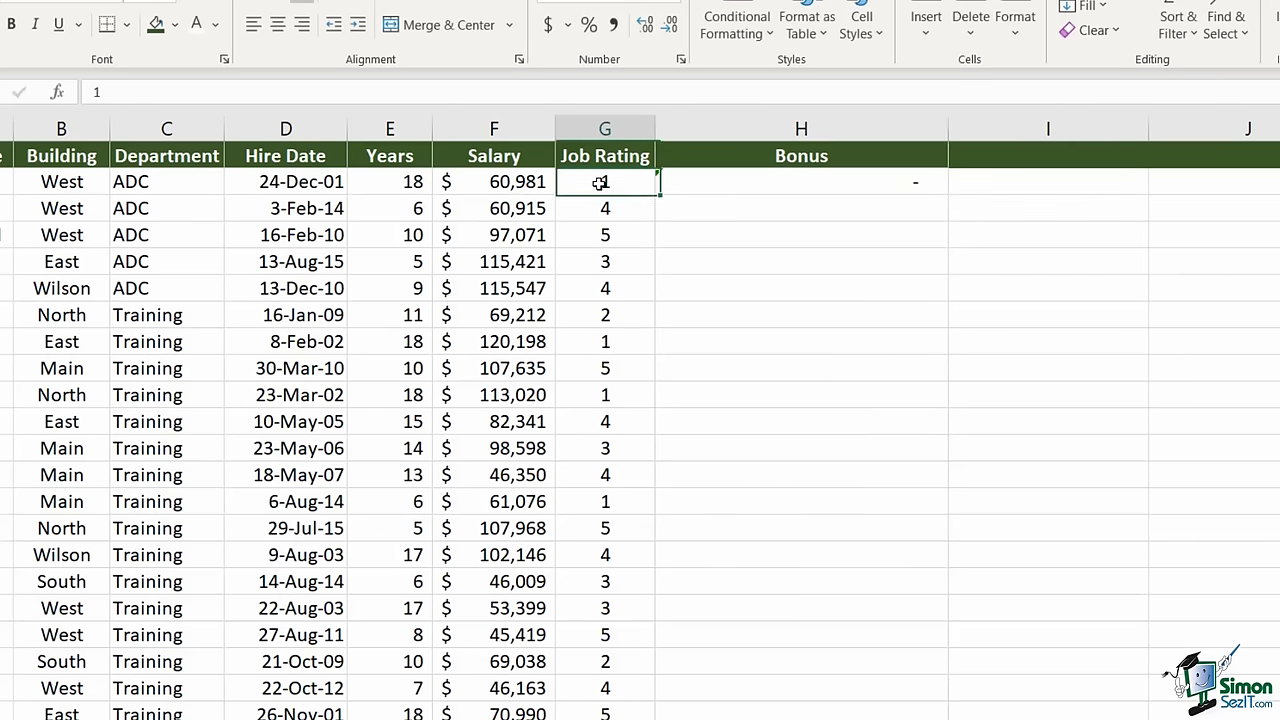
click(811, 181)
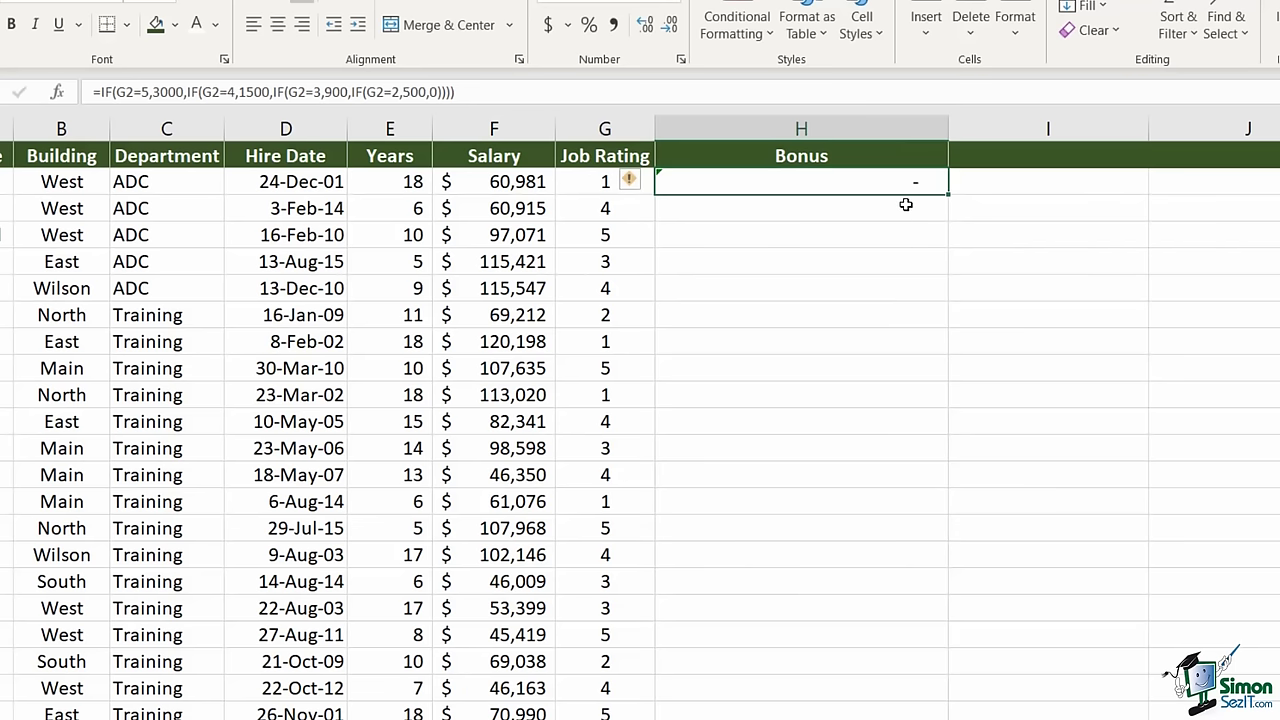
double_click(949, 195)
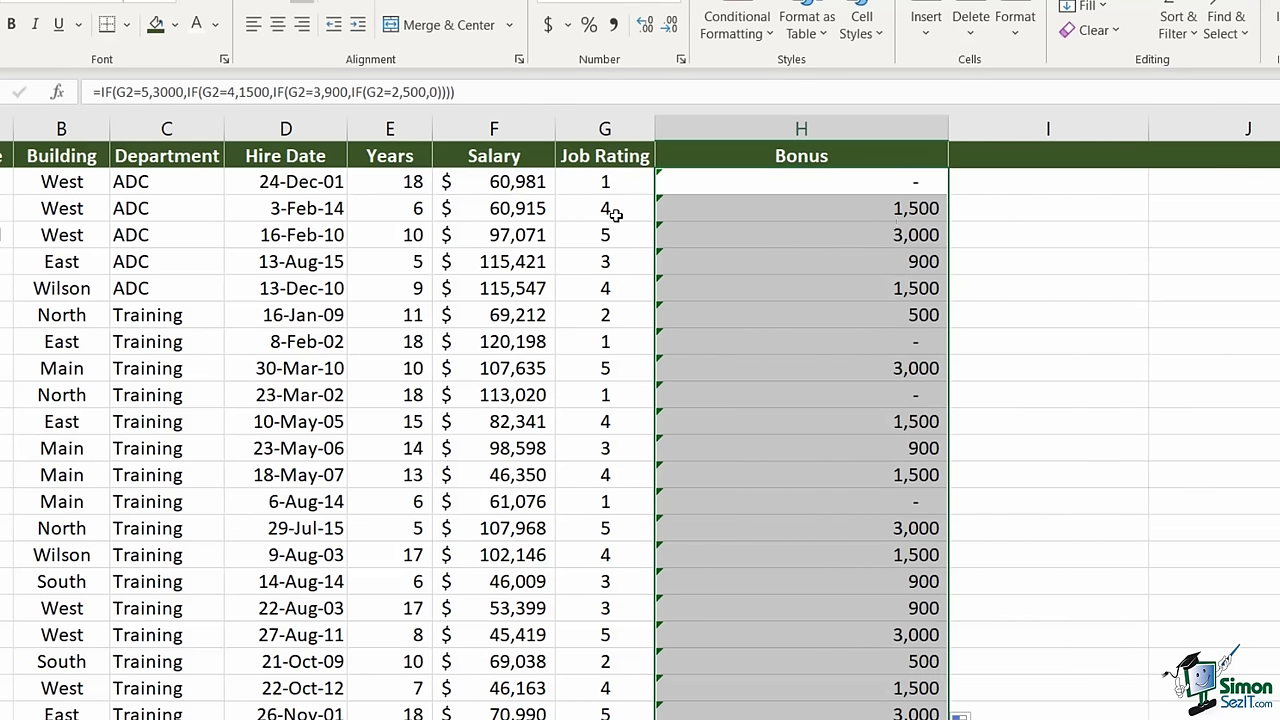
click(618, 318)
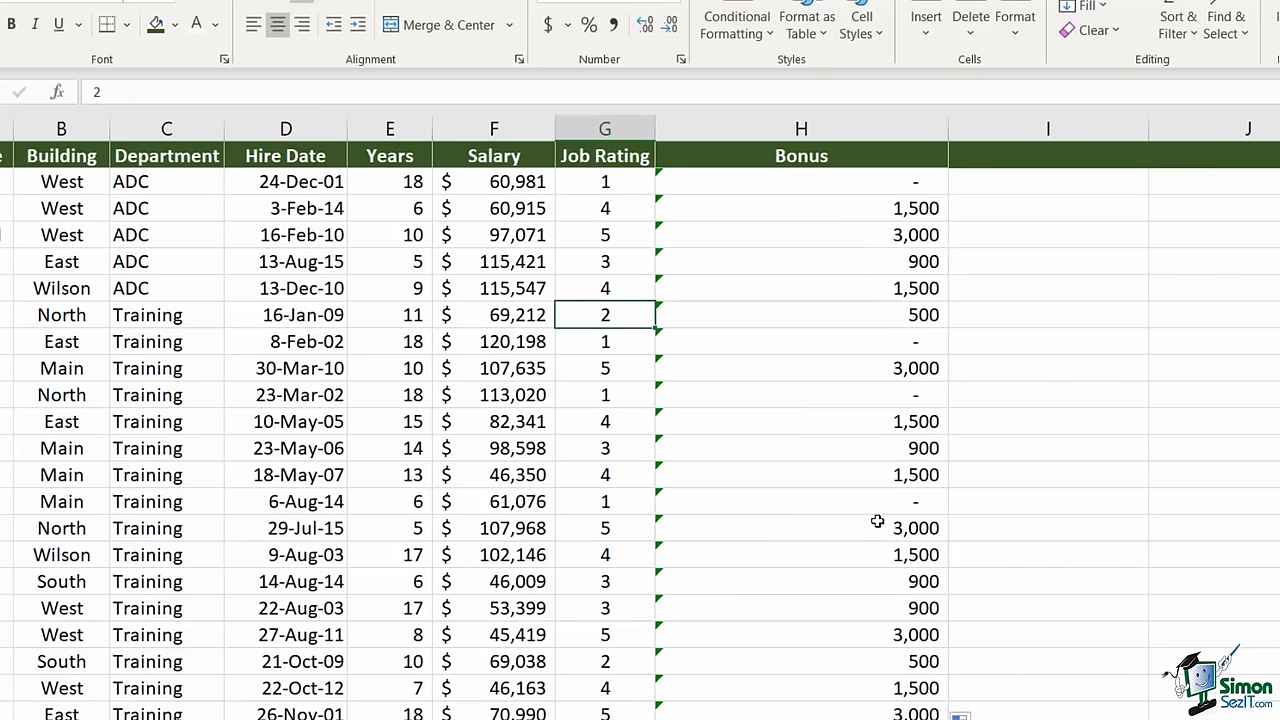
double_click(785, 181)
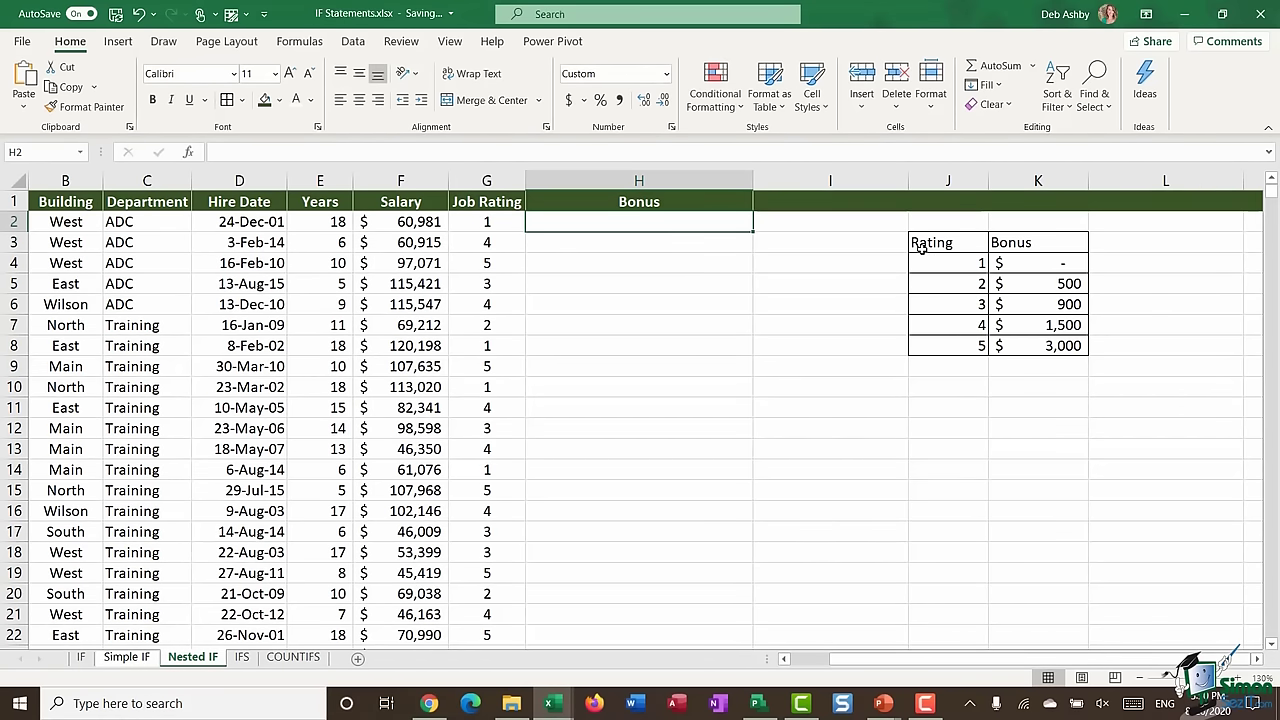
drag(920, 250, 1046, 346)
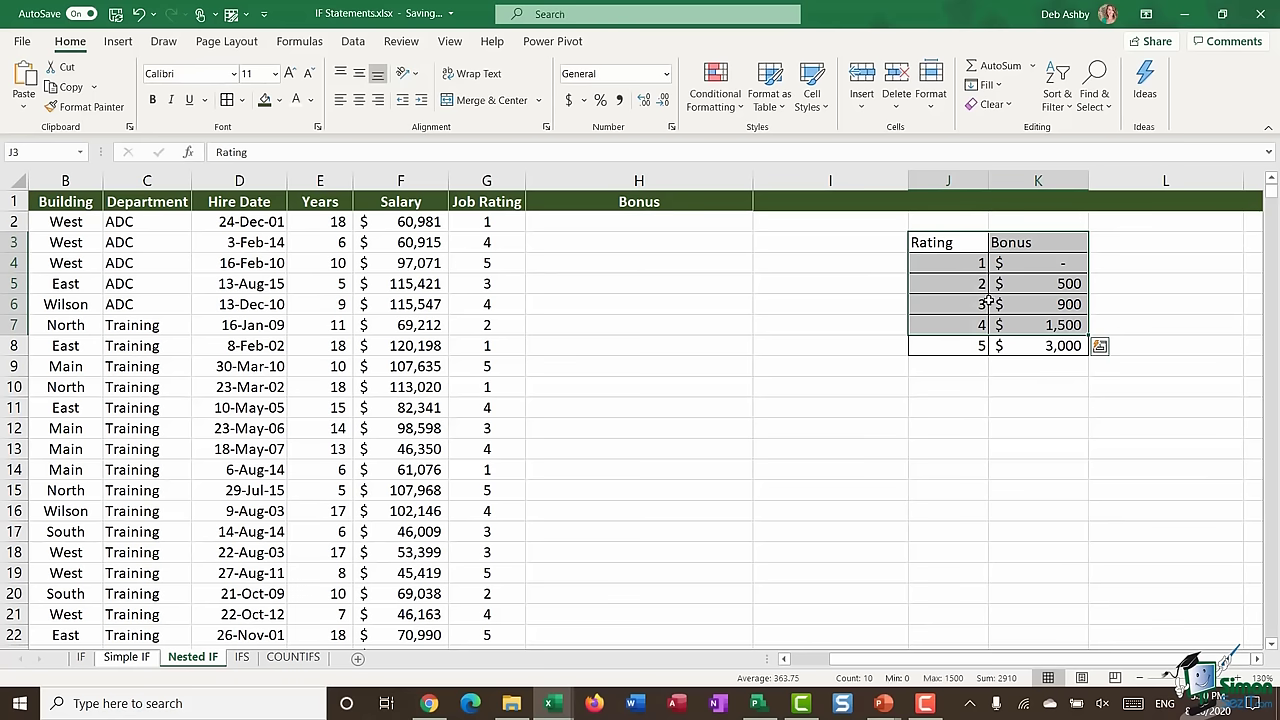
click(943, 261)
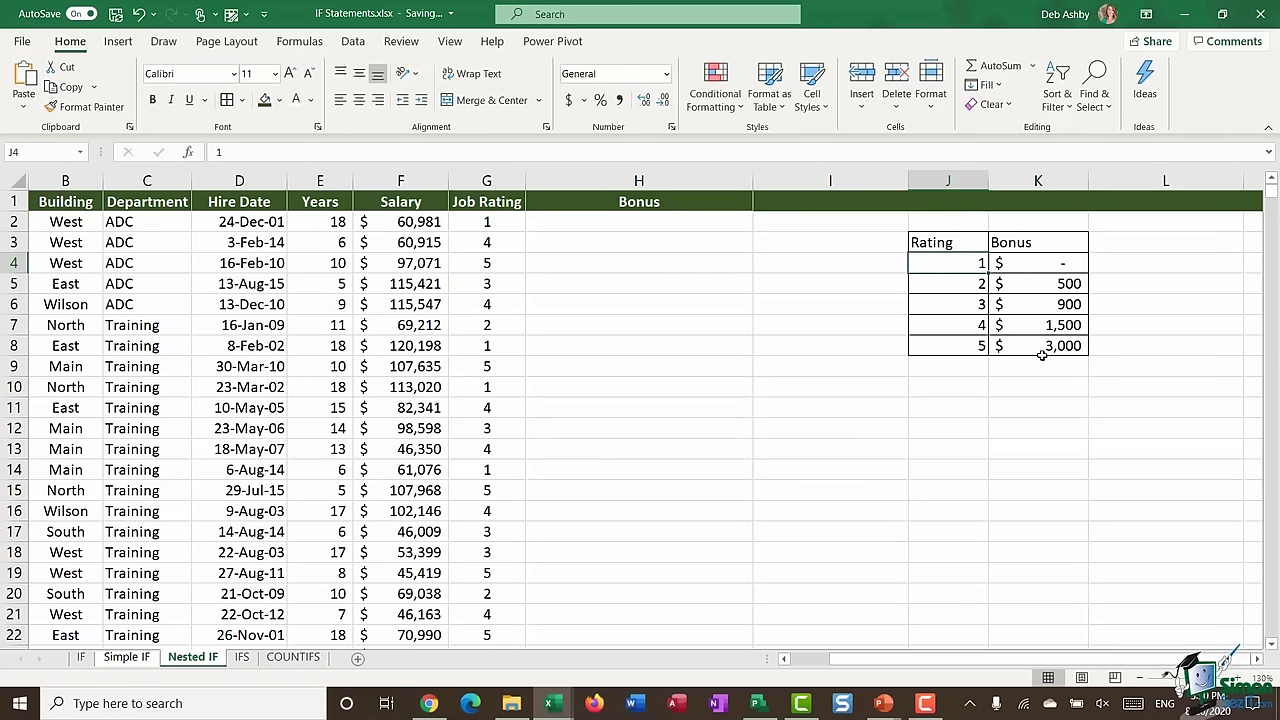
click(1045, 287)
click(1040, 309)
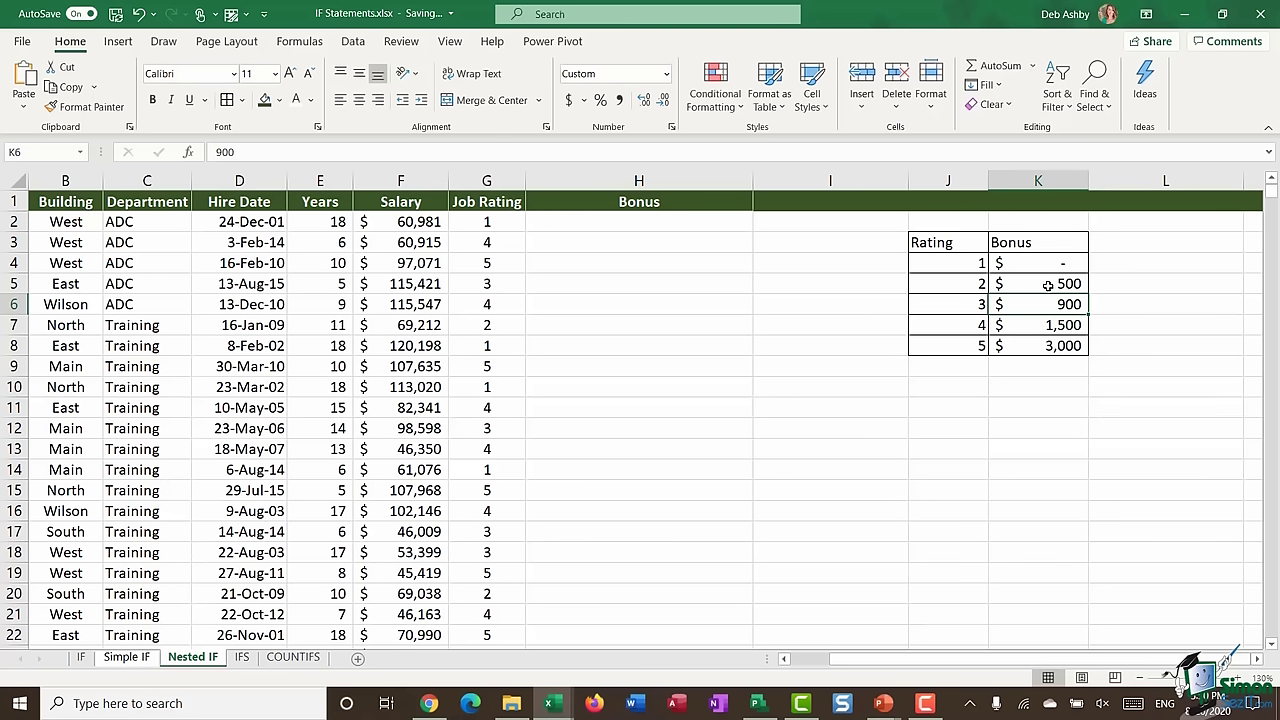
click(588, 221)
- Enter =IF(G2=5,$K$8,IF(G2=4,$K$7,0)) in H2, with absolute references to the K8 and K7 bonuses
text(=)
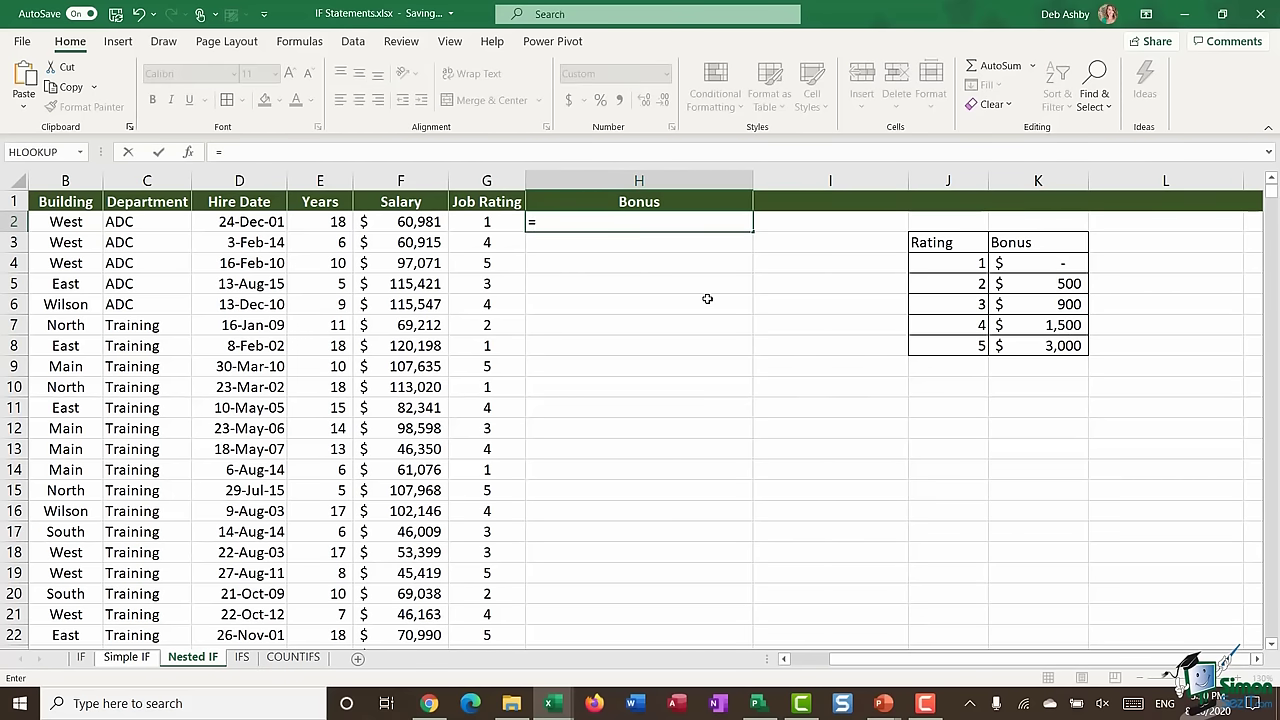
text(if)
key(Tab)
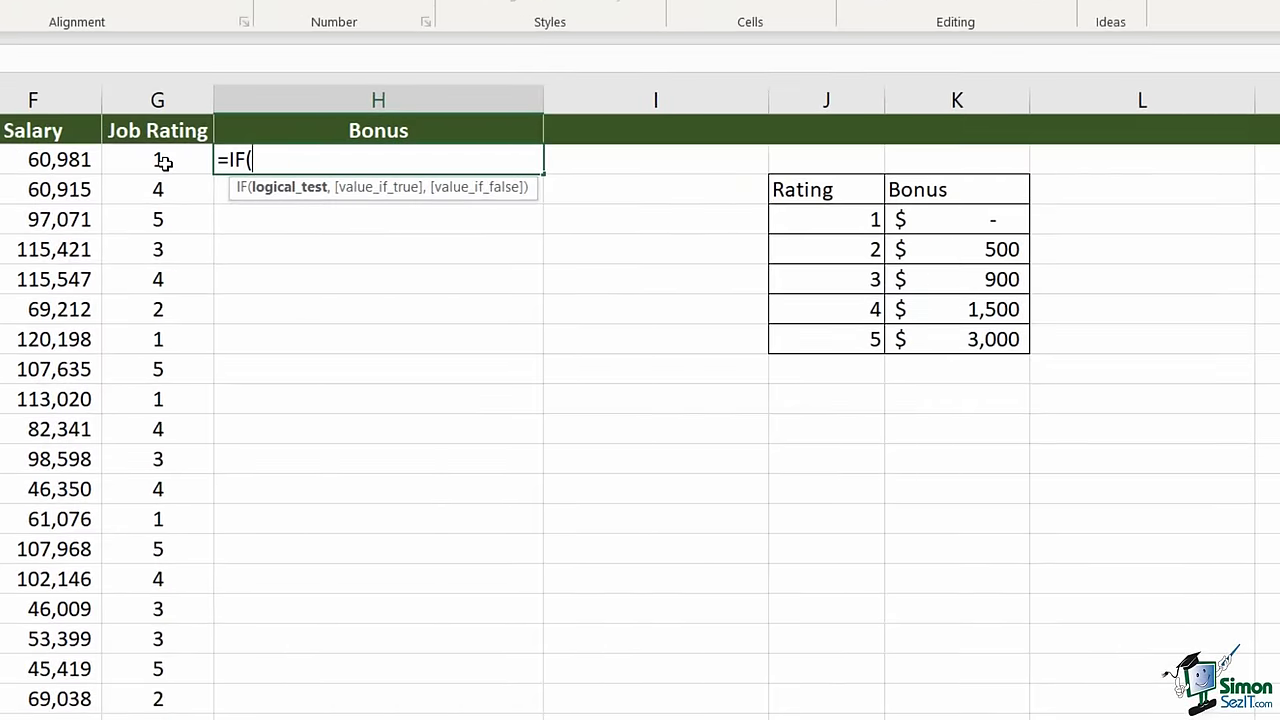
click(486, 221)
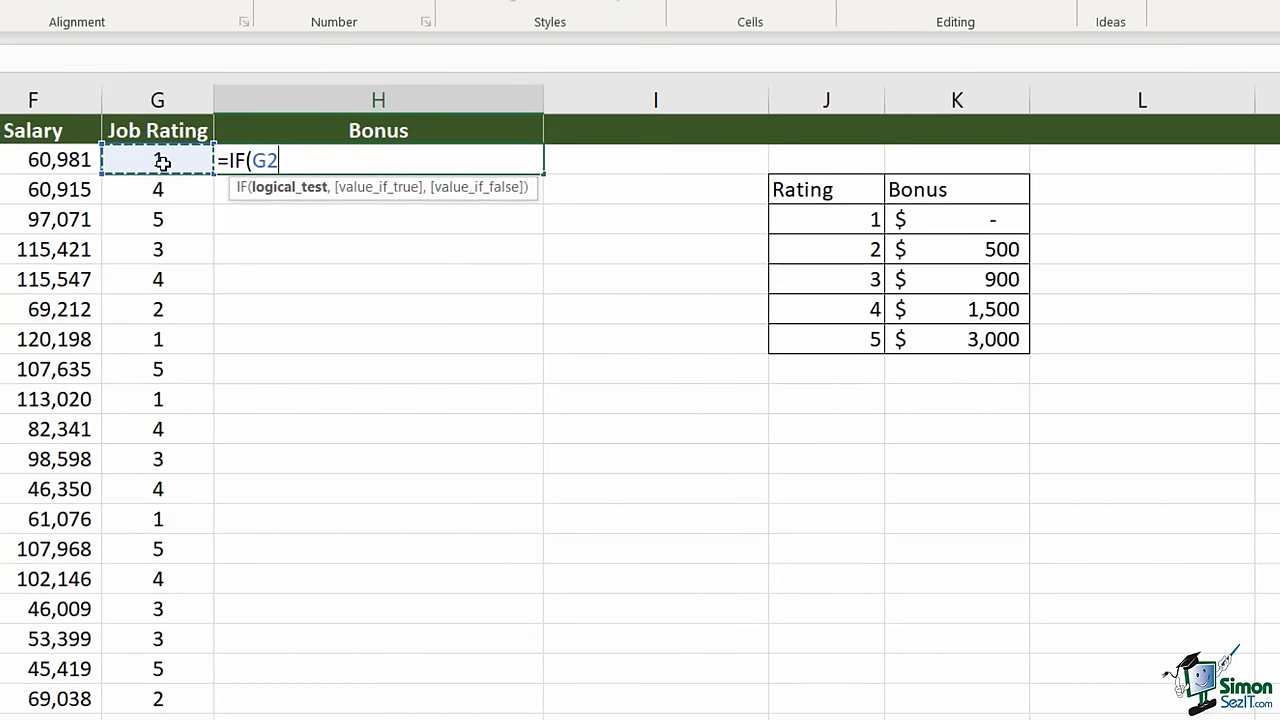
text(=5)
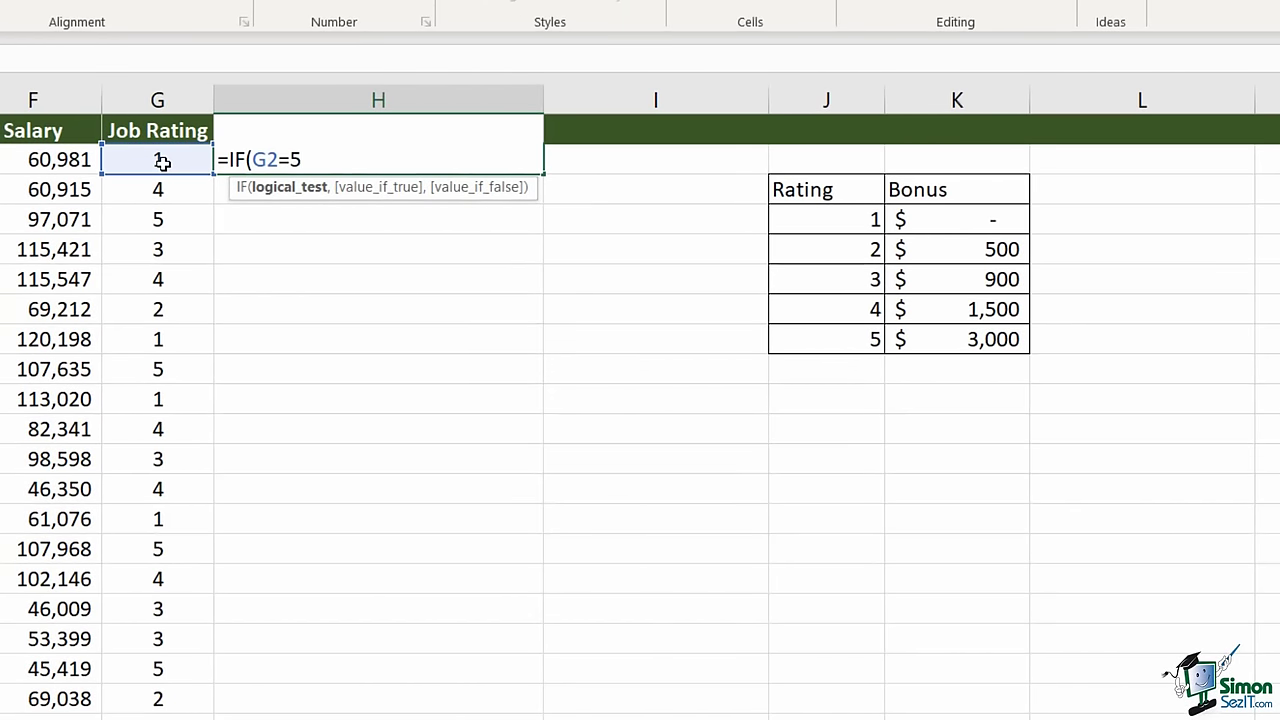
text(,)
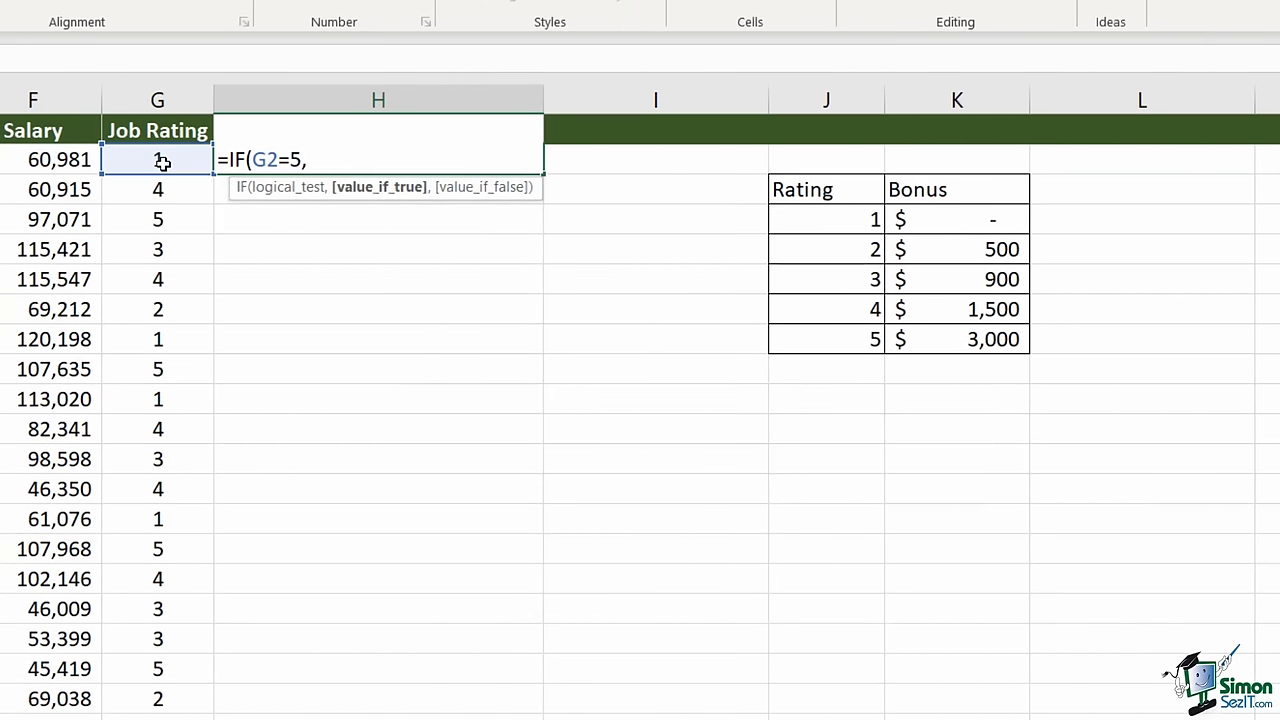
click(977, 339)
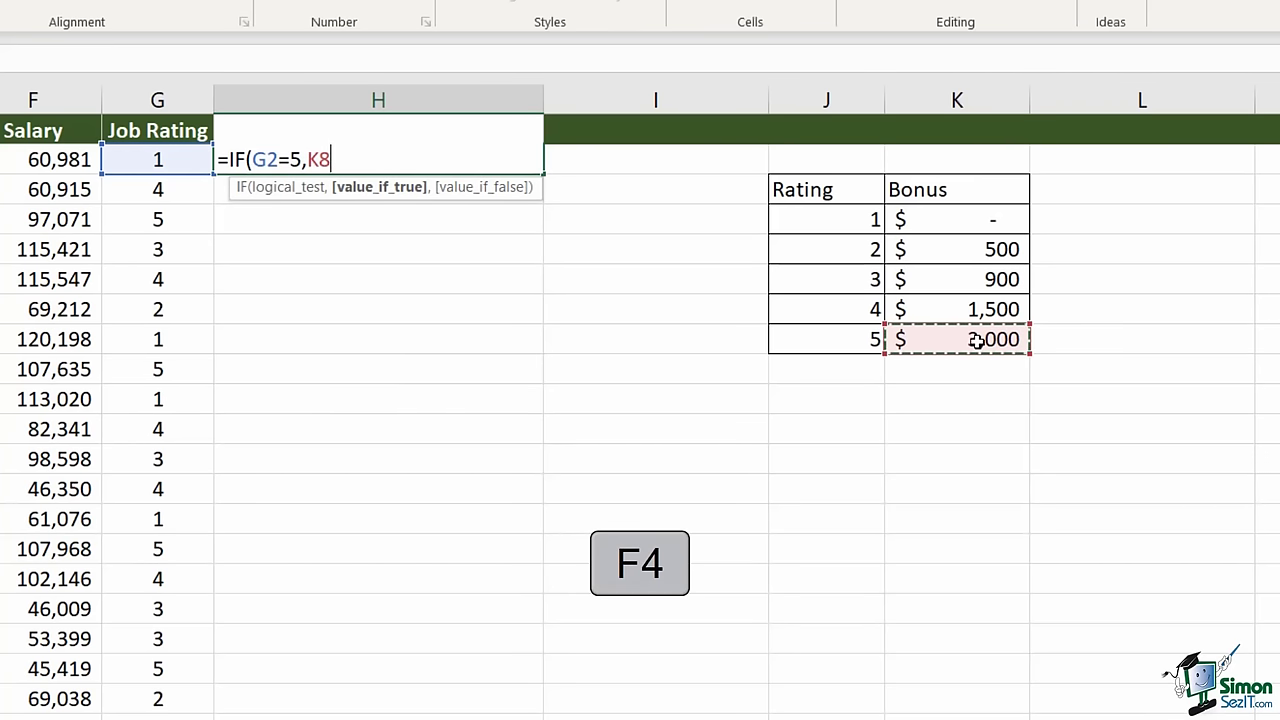
key(F4)
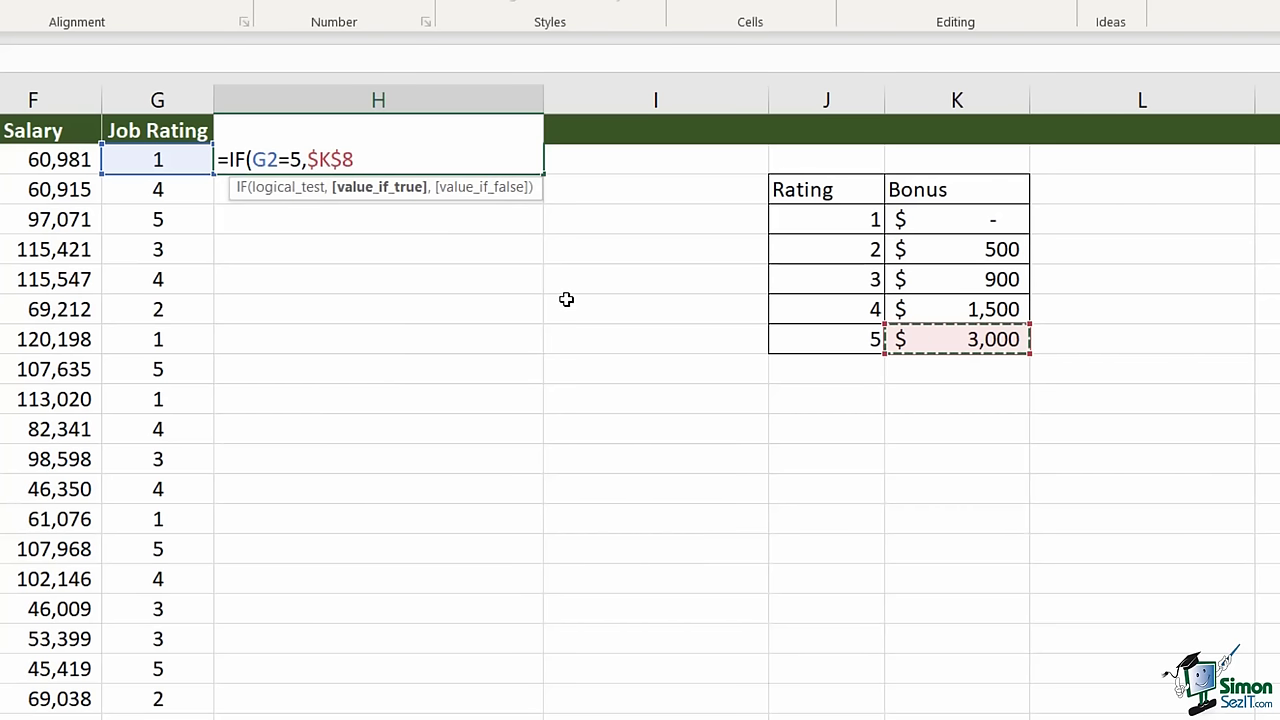
text(,IF)
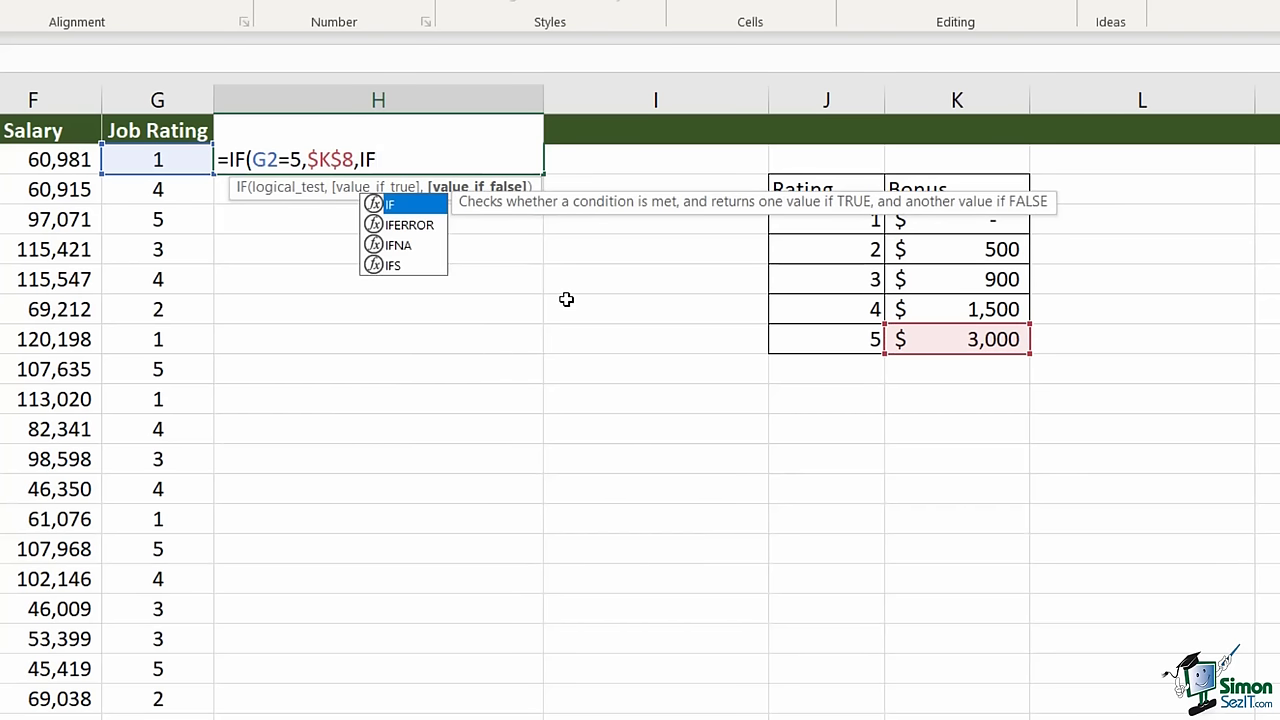
text(()
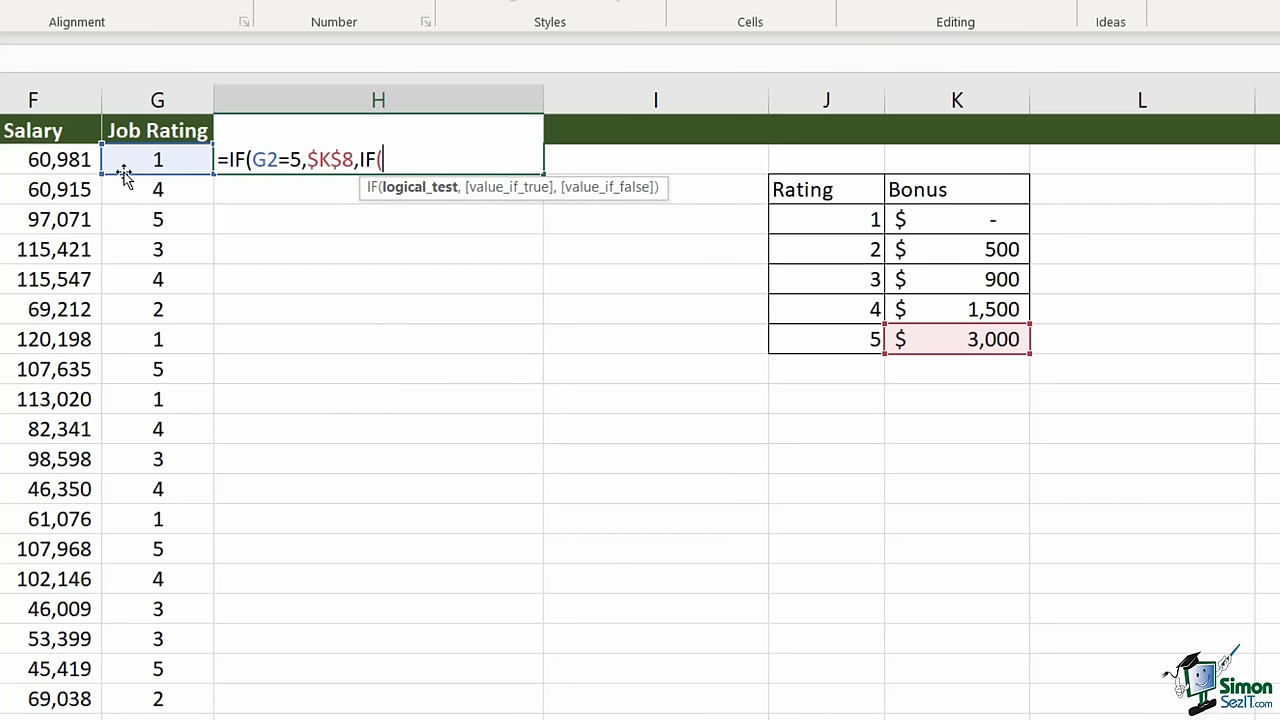
click(146, 164)
text(=4)
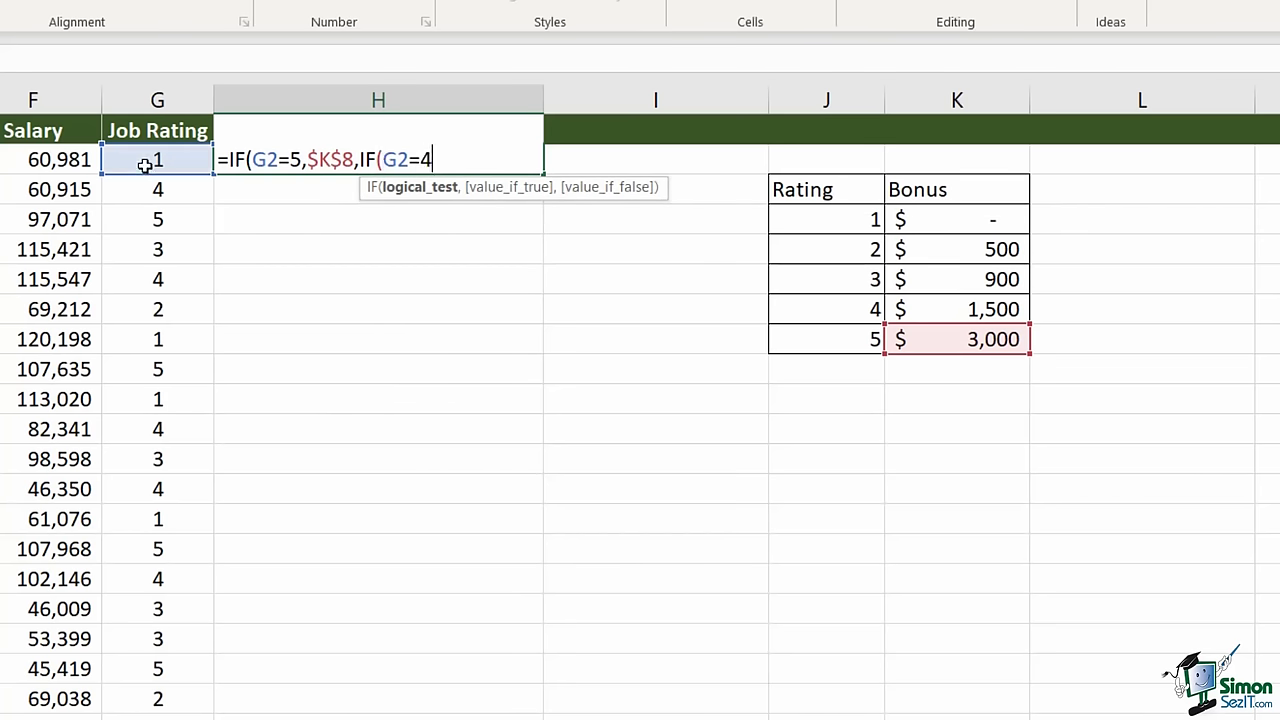
text(,)
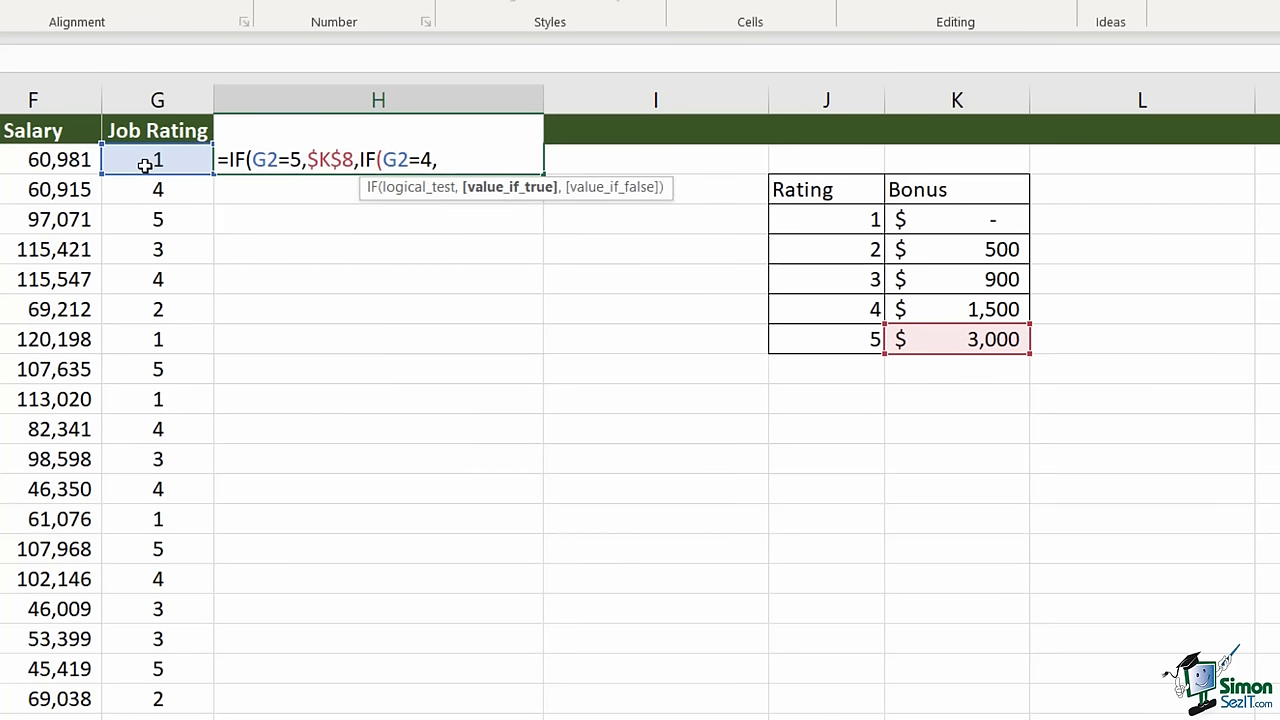
click(955, 314)
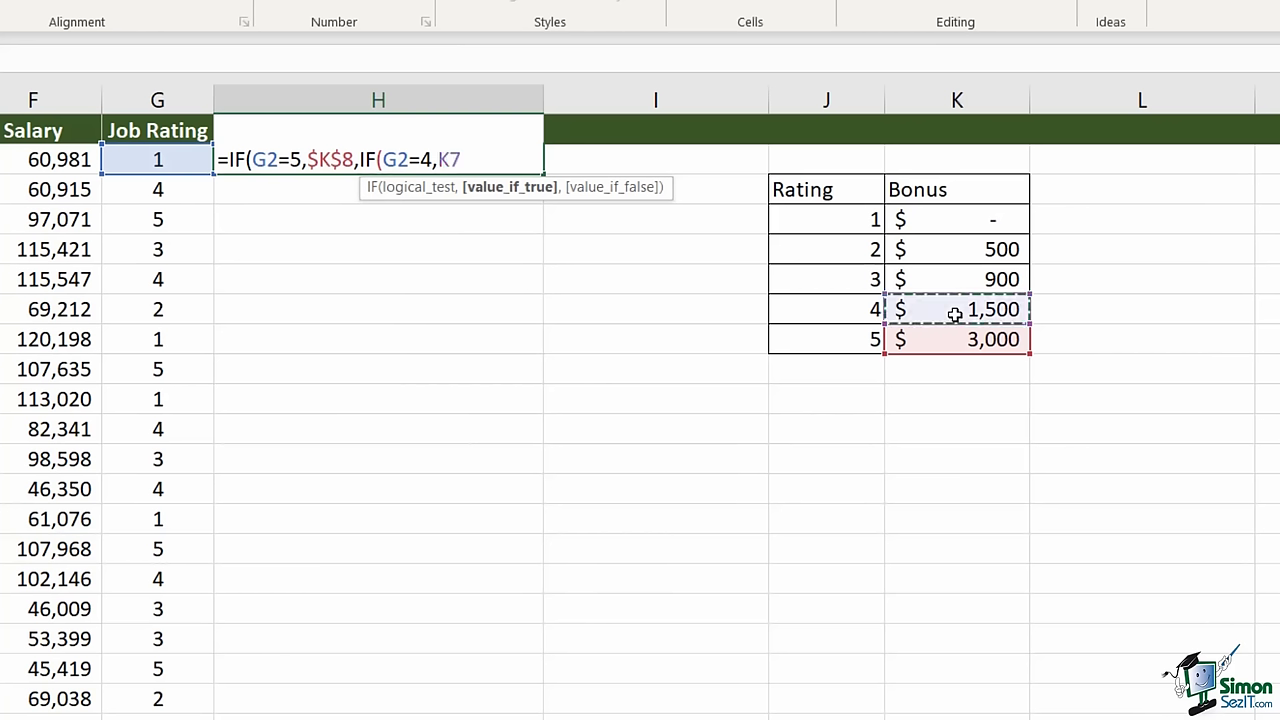
key(F4)
text(,)
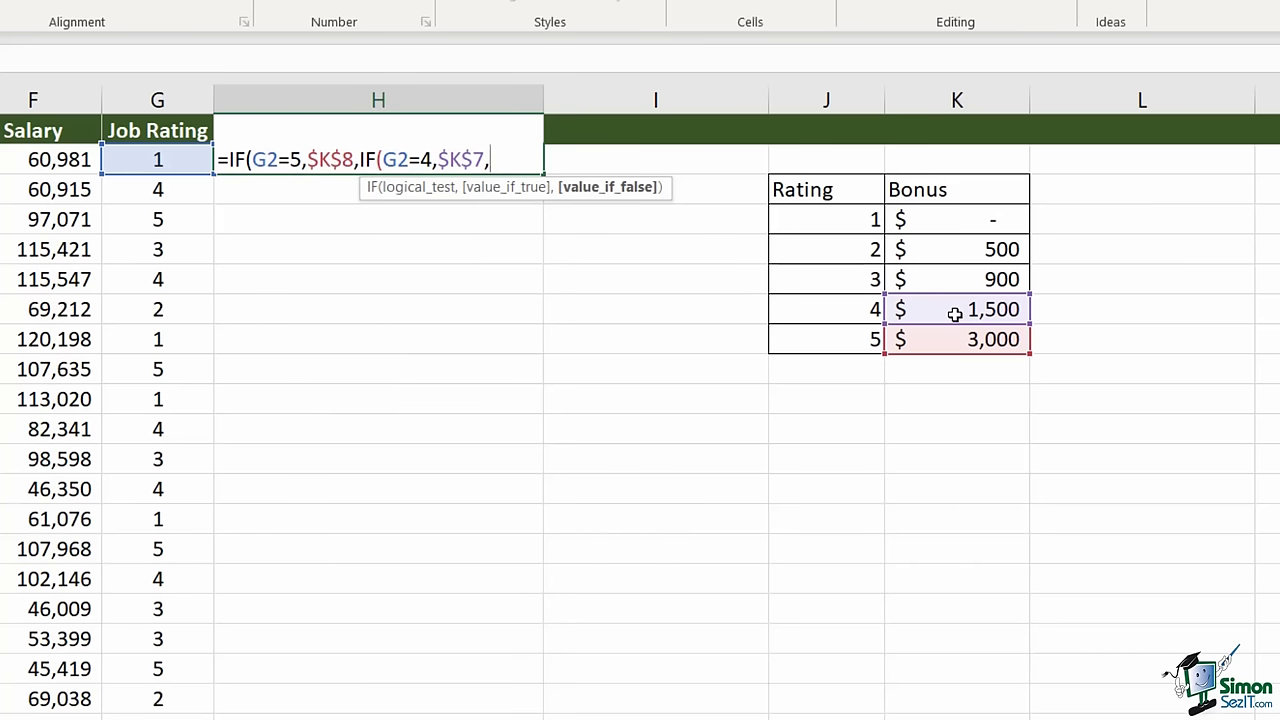
text(0)))
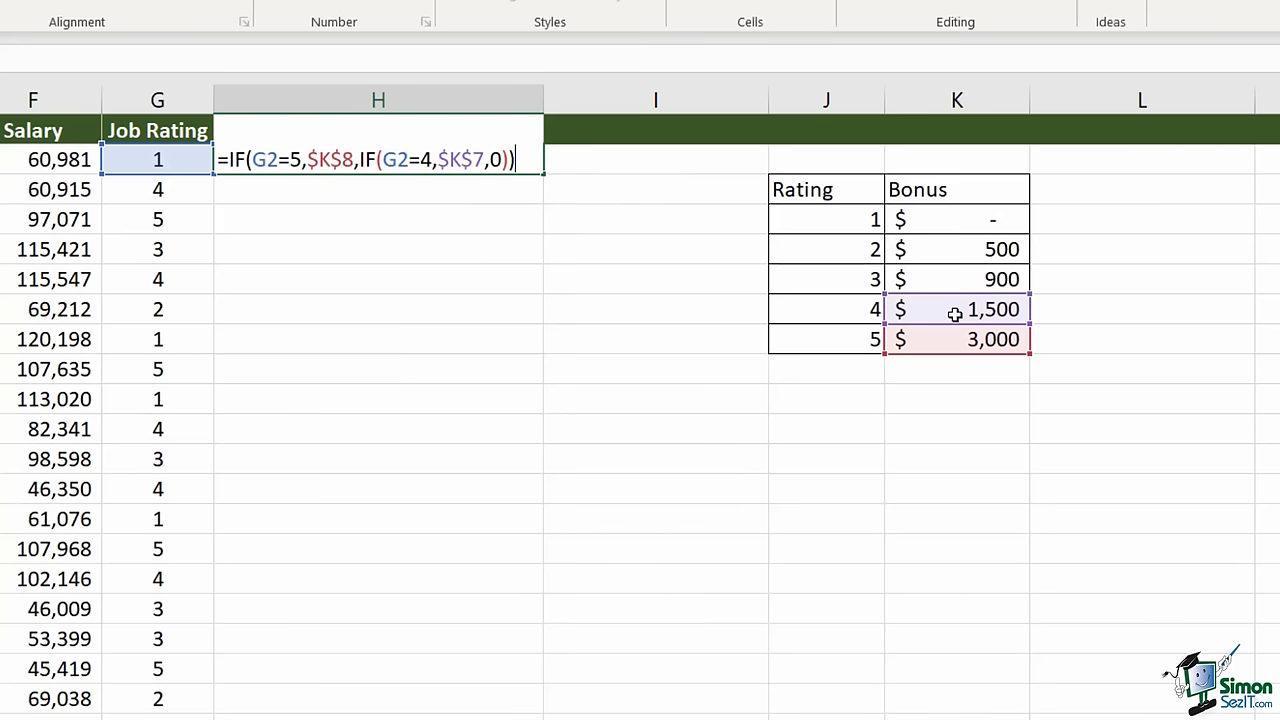
key(Return)
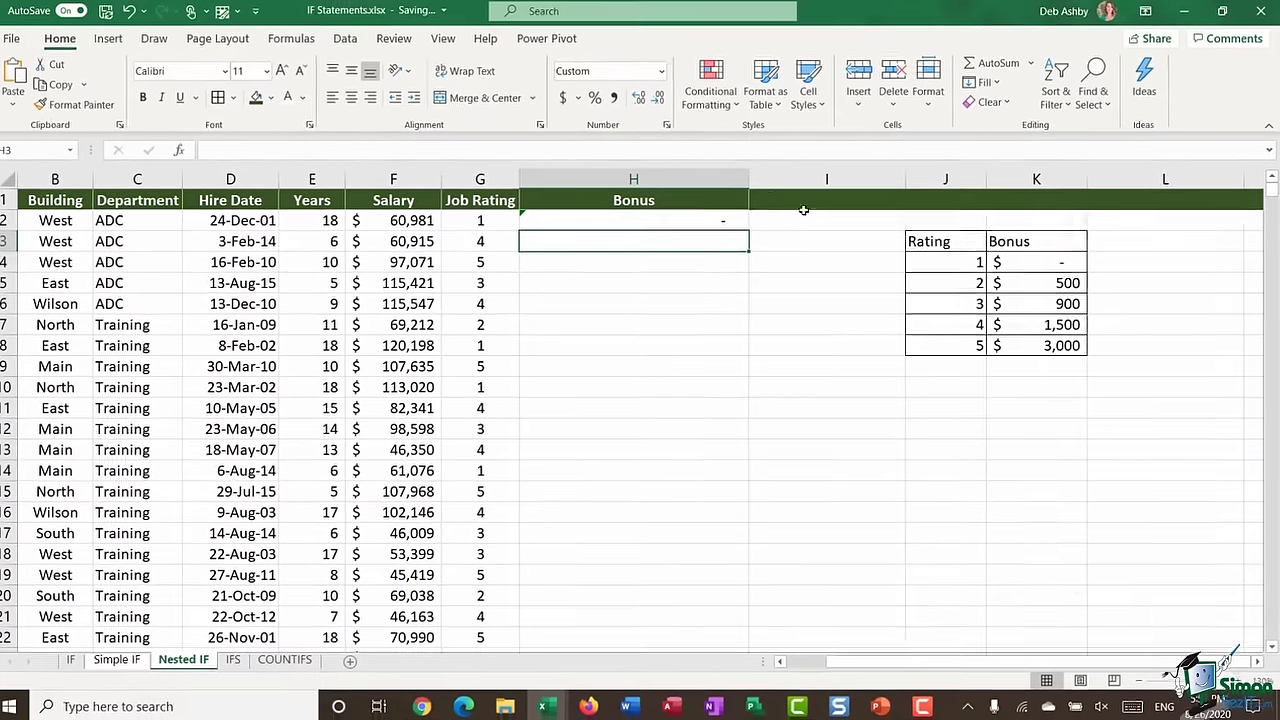
- Fill the H2 Bonus formula down column H and change the rating-4 bonus in K7 to 1,700
click(587, 180)
double_click(754, 229)
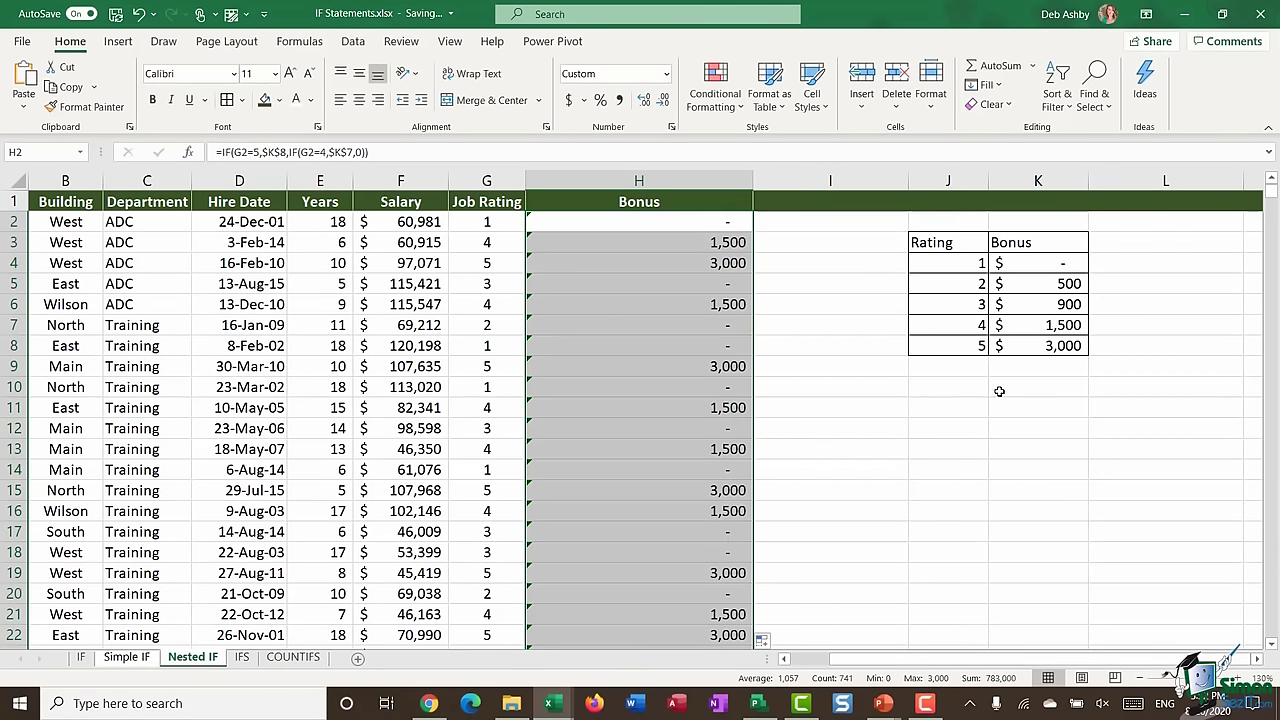
click(1032, 325)
text(1700)
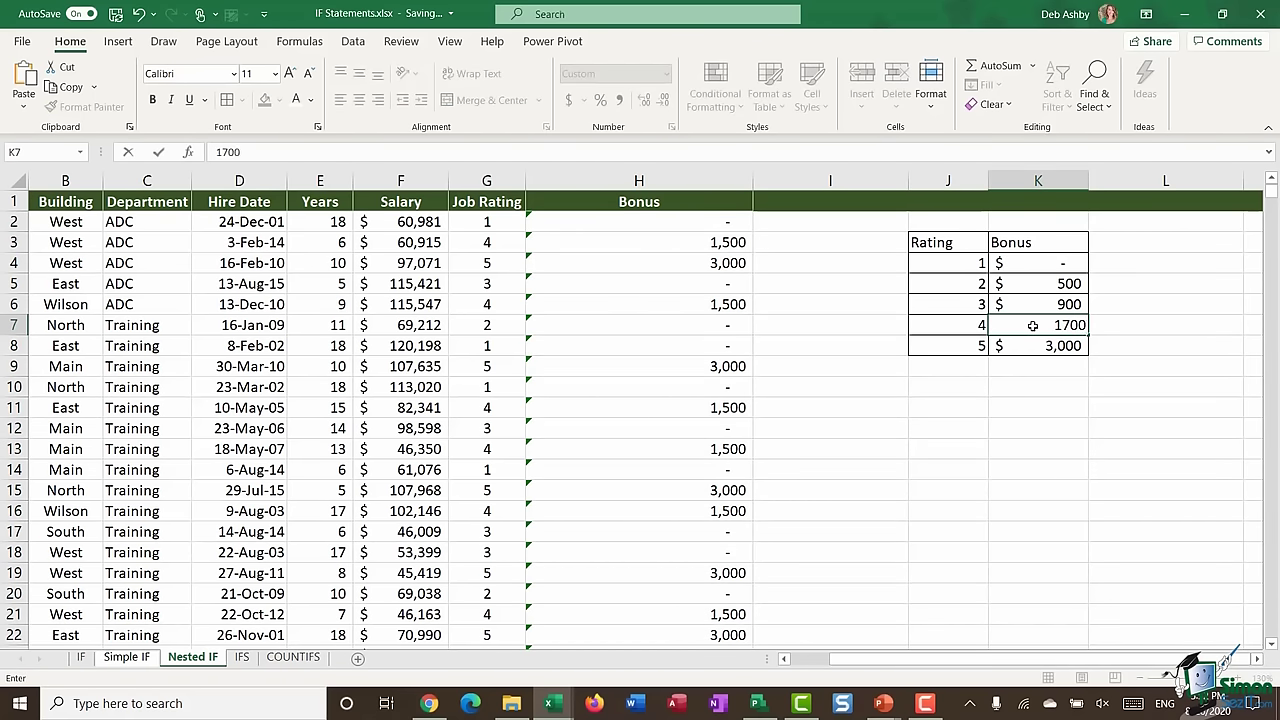
key(Return)
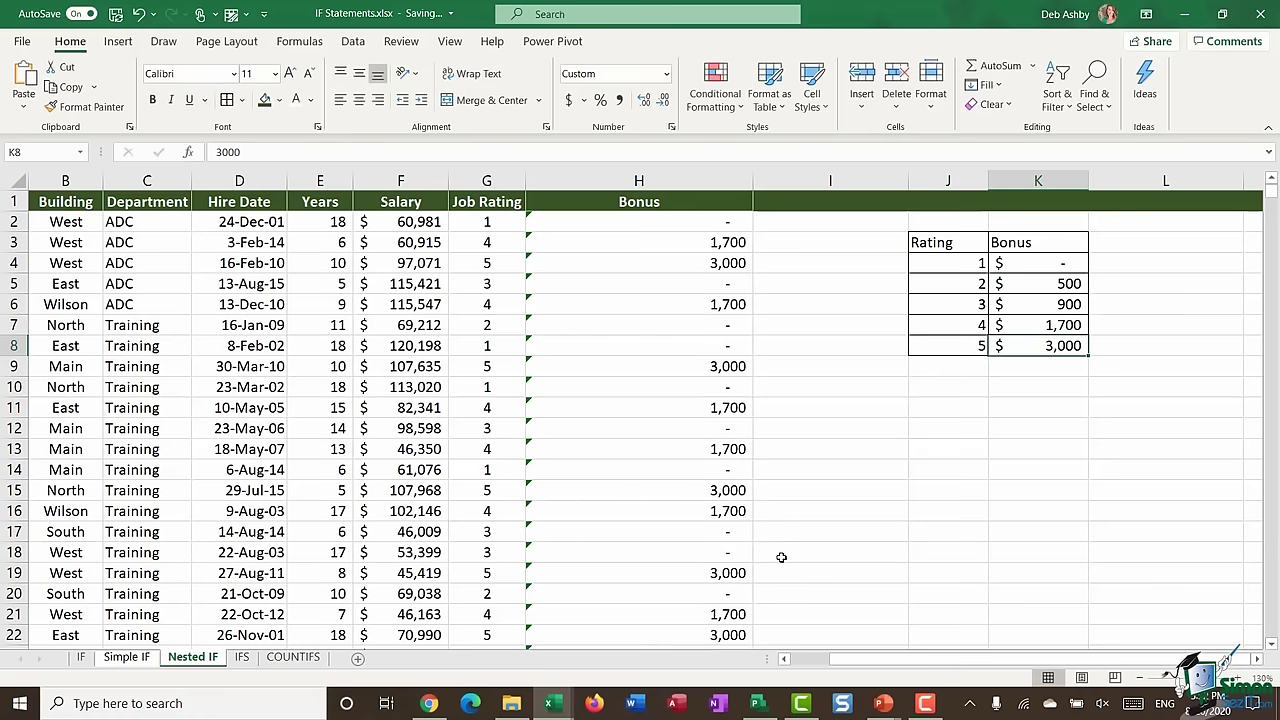
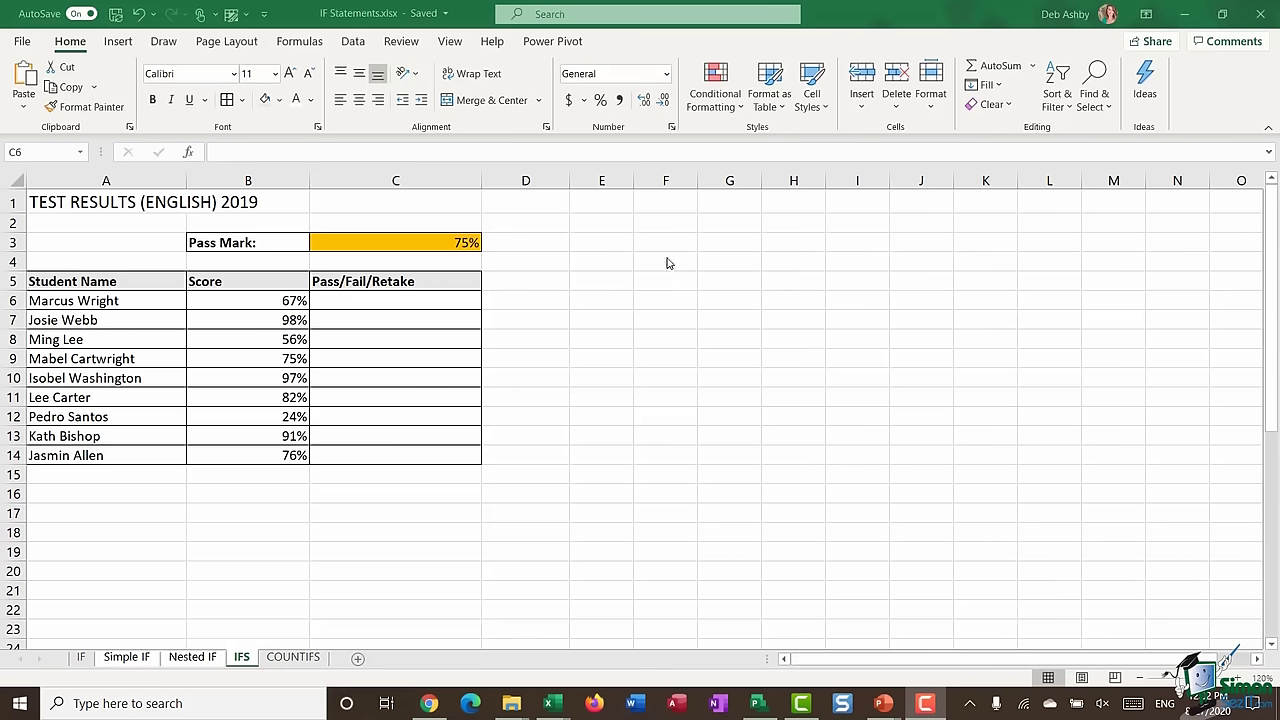
- Start a trial =IFS formula in an empty cell, then cancel it
click(659, 260)
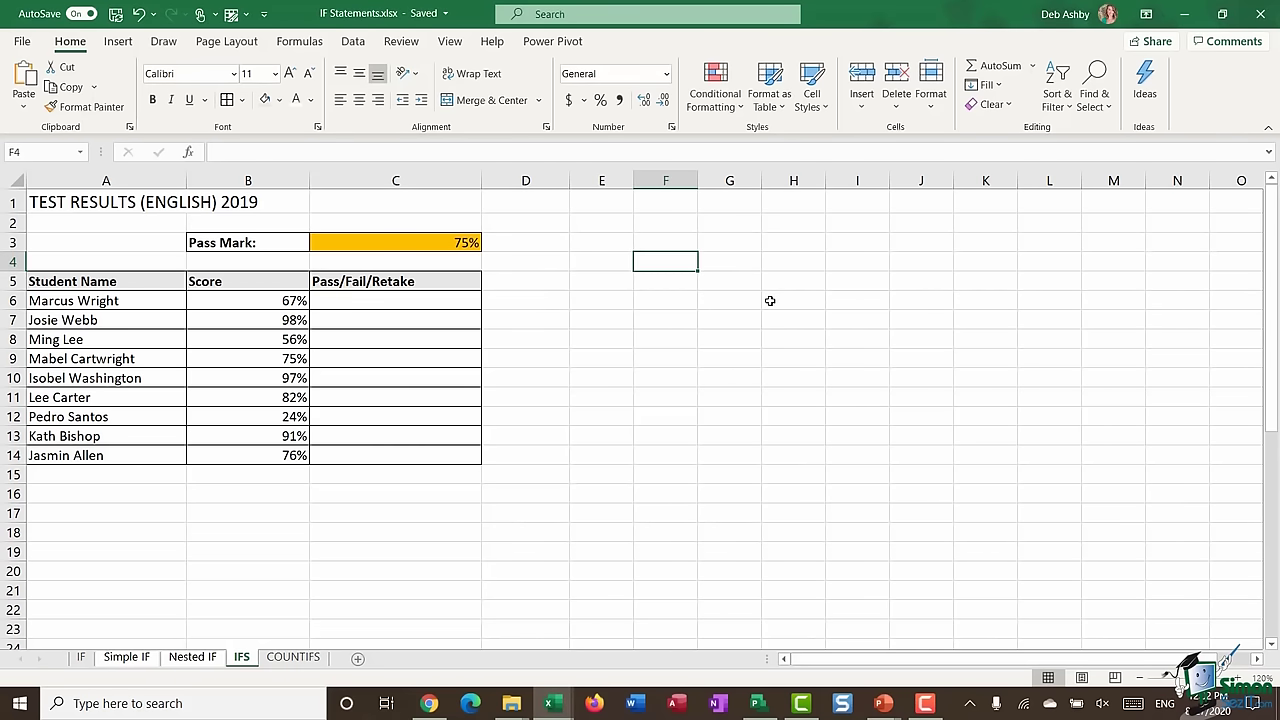
text(=IFS)
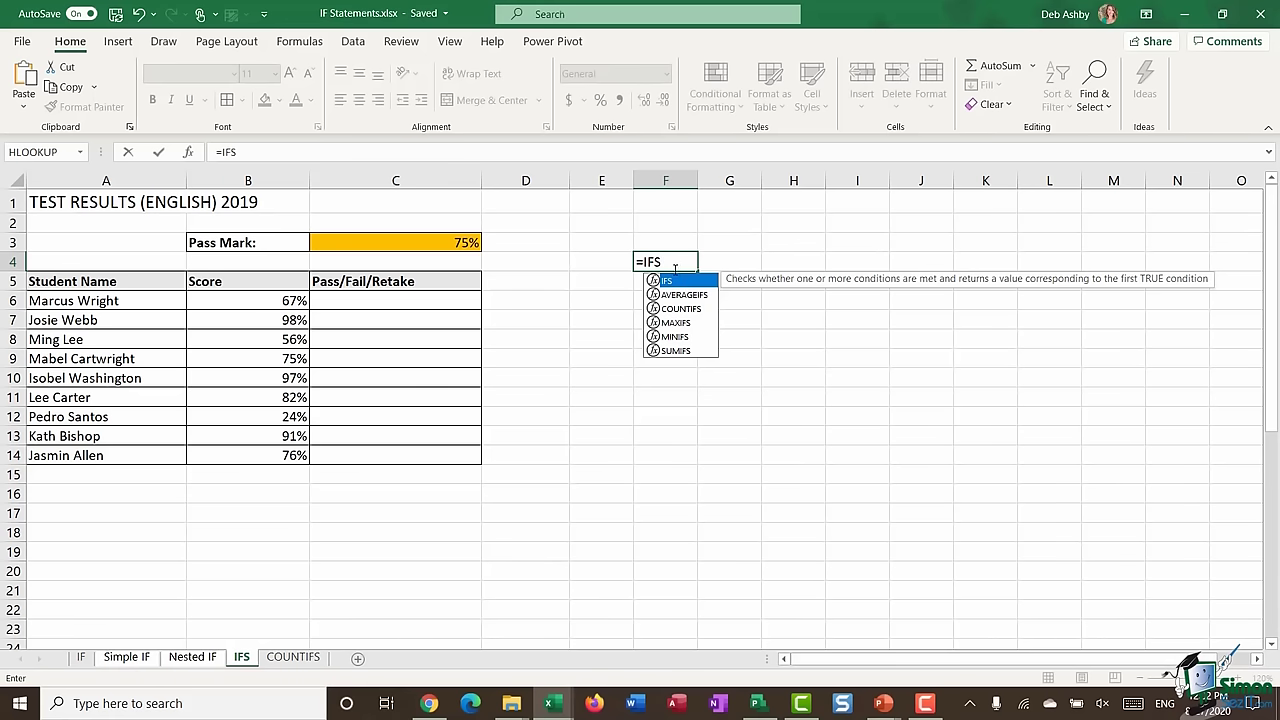
key(Escape)
key(Escape)
click(771, 357)
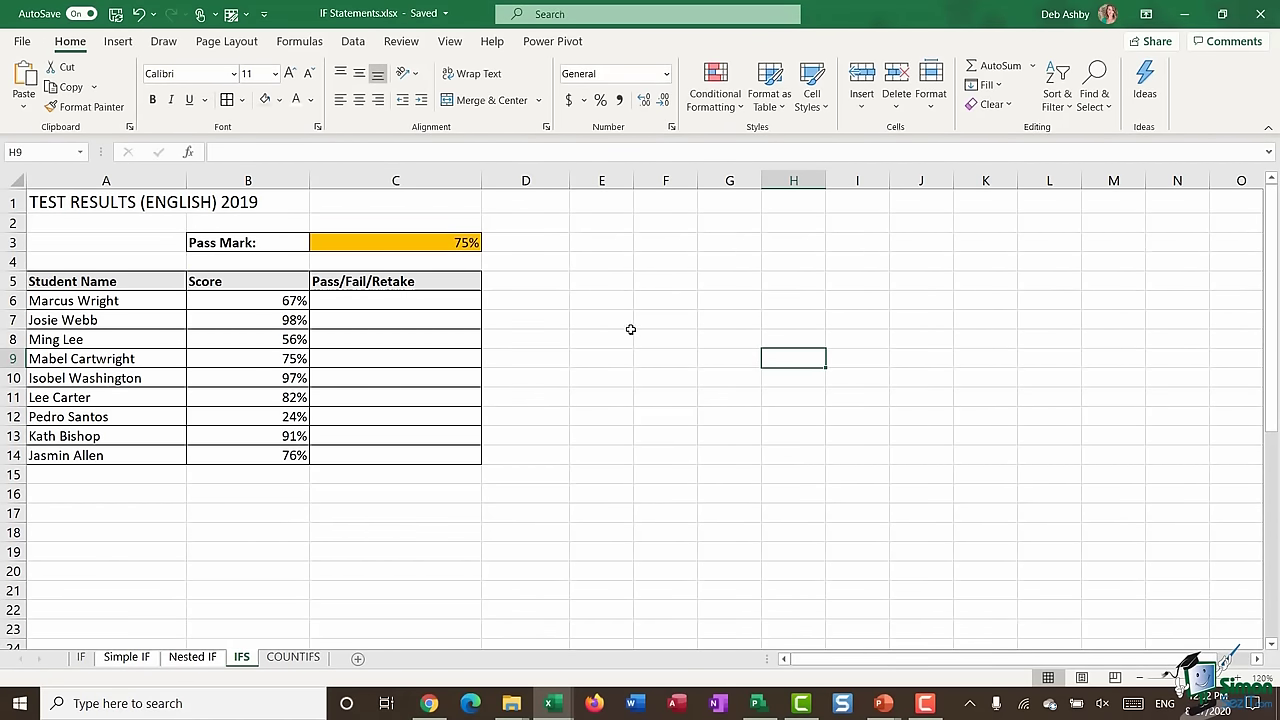
- Review the names A6:A14, scores B6:B14, result cells C6:C14 and the 75% pass mark
drag(130, 300, 107, 450)
drag(258, 303, 254, 452)
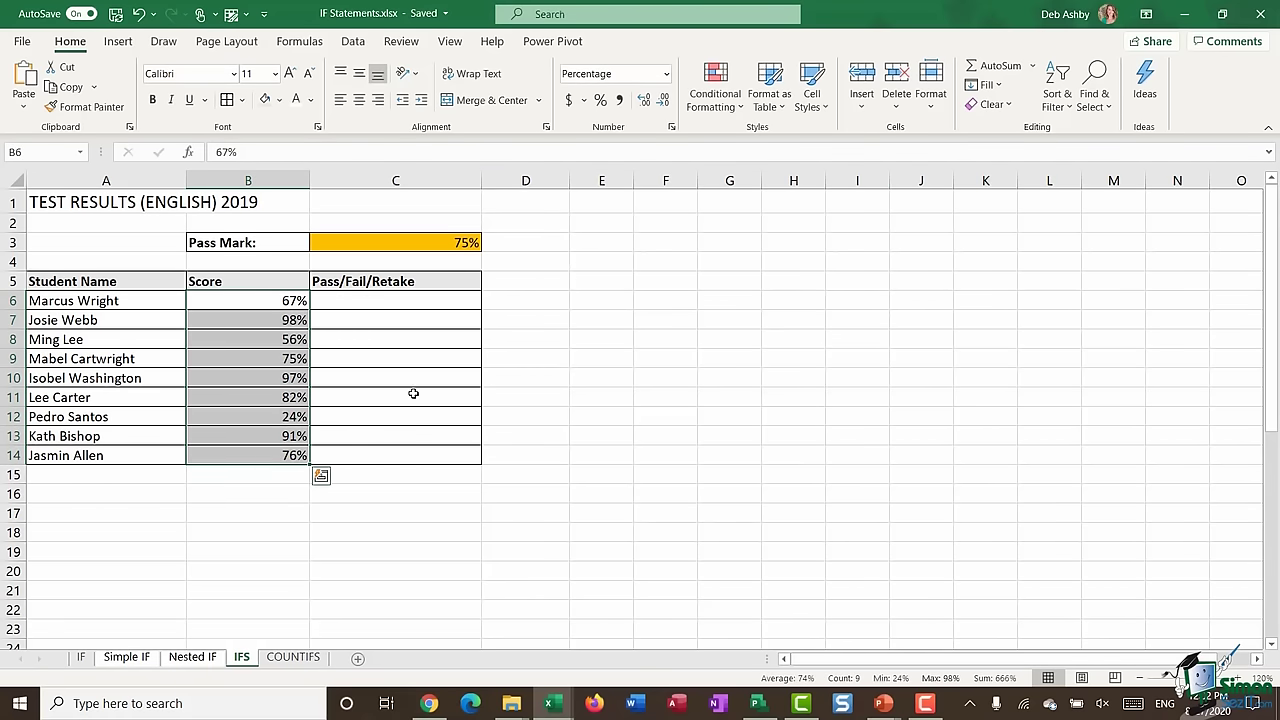
click(392, 302)
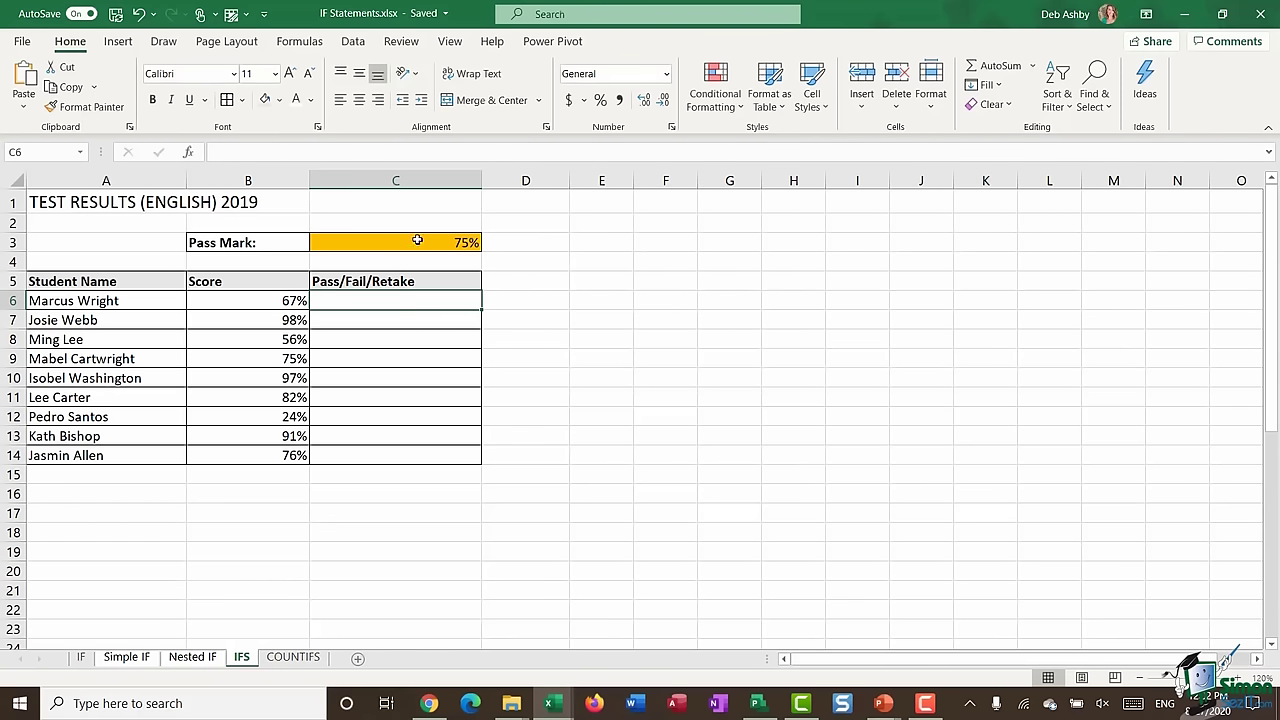
click(417, 240)
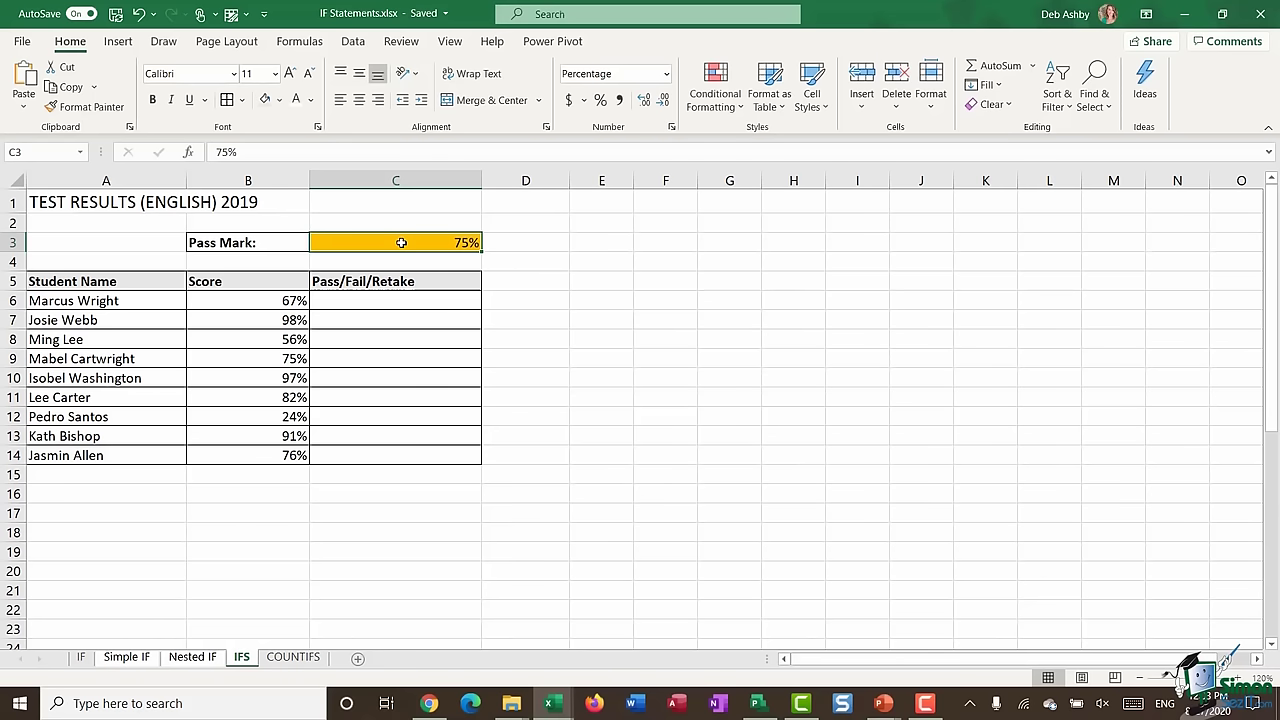
drag(401, 302, 395, 450)
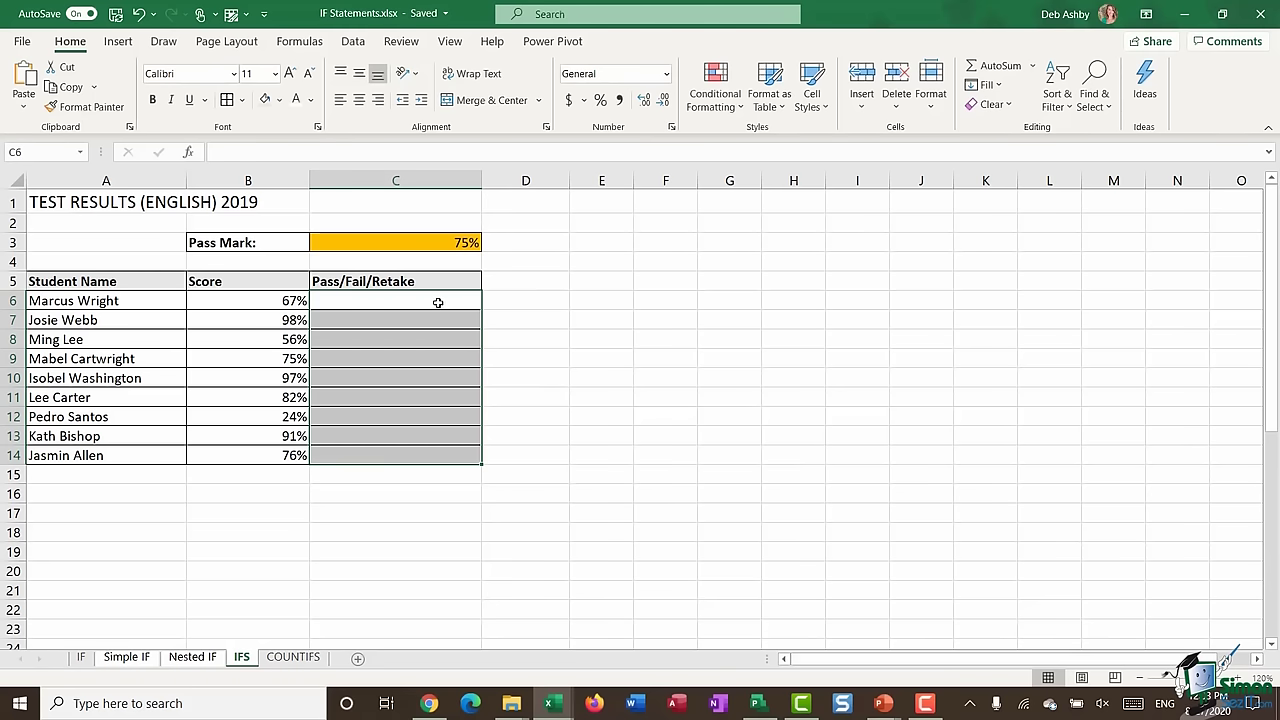
- In C6, start an IFS formula returning "Pass" when B6 exceeds the absolute pass mark $C$3
click(367, 303)
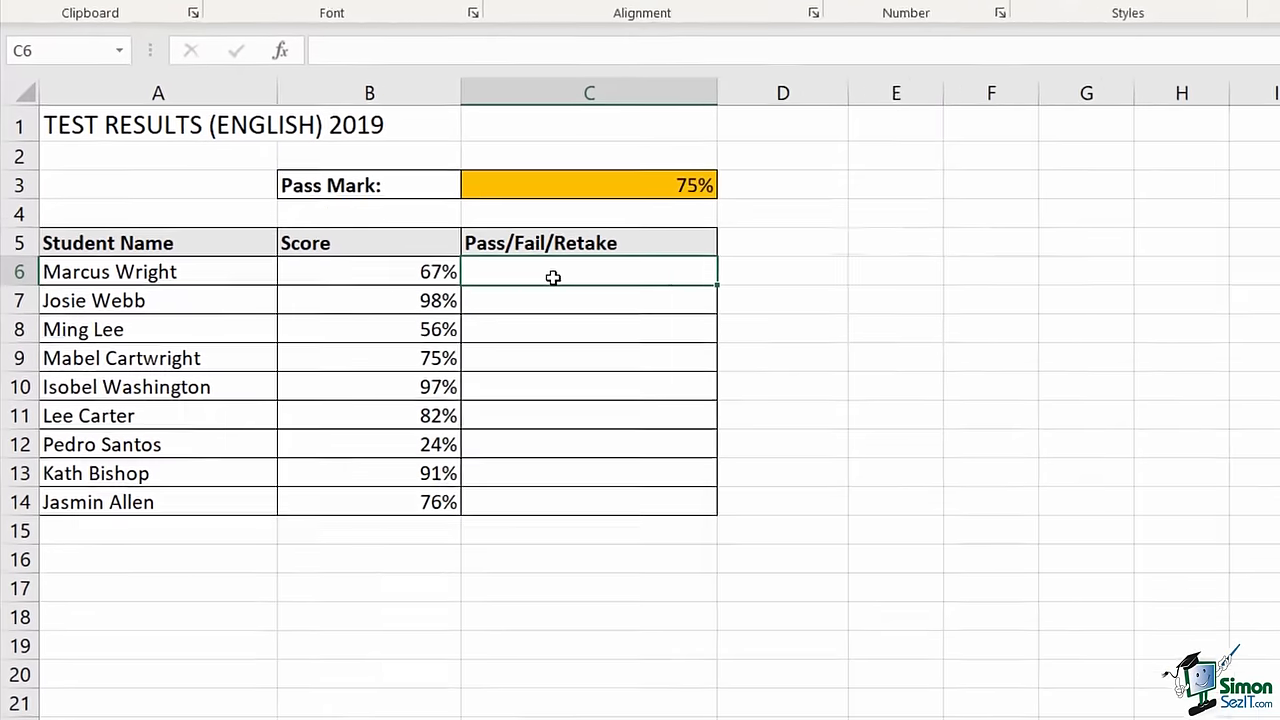
text(=)
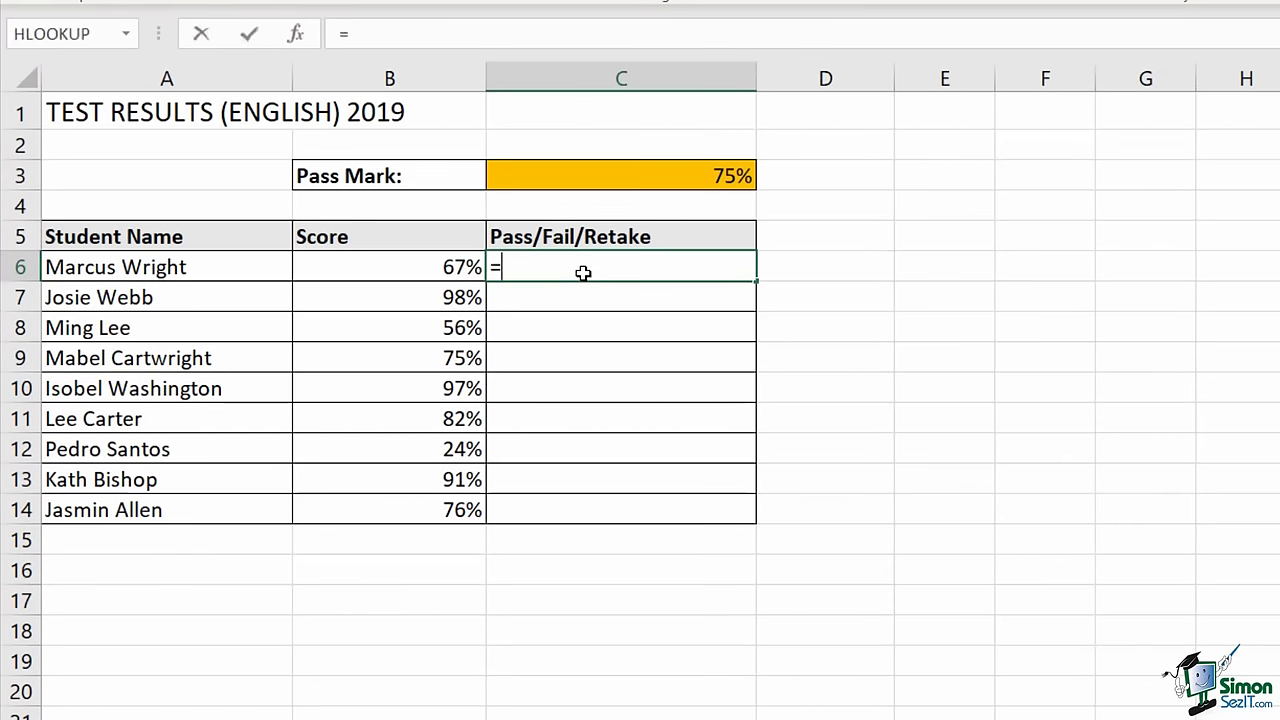
text(IFS()
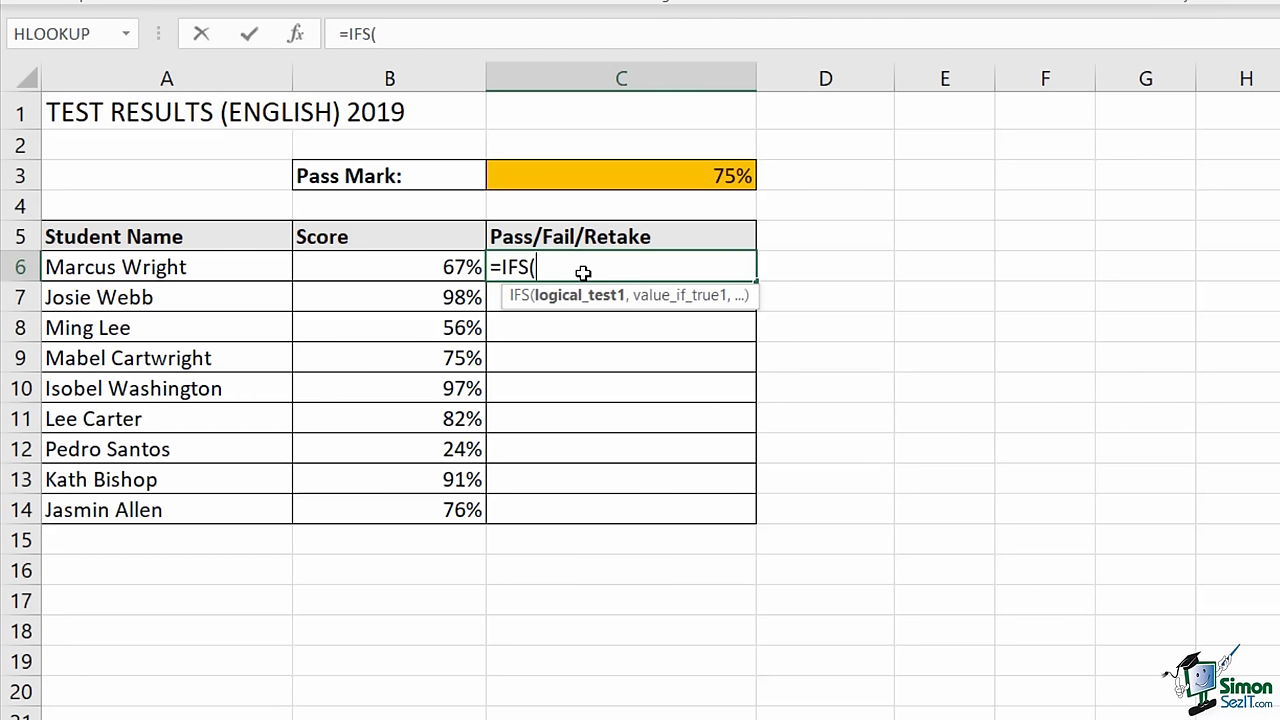
click(389, 272)
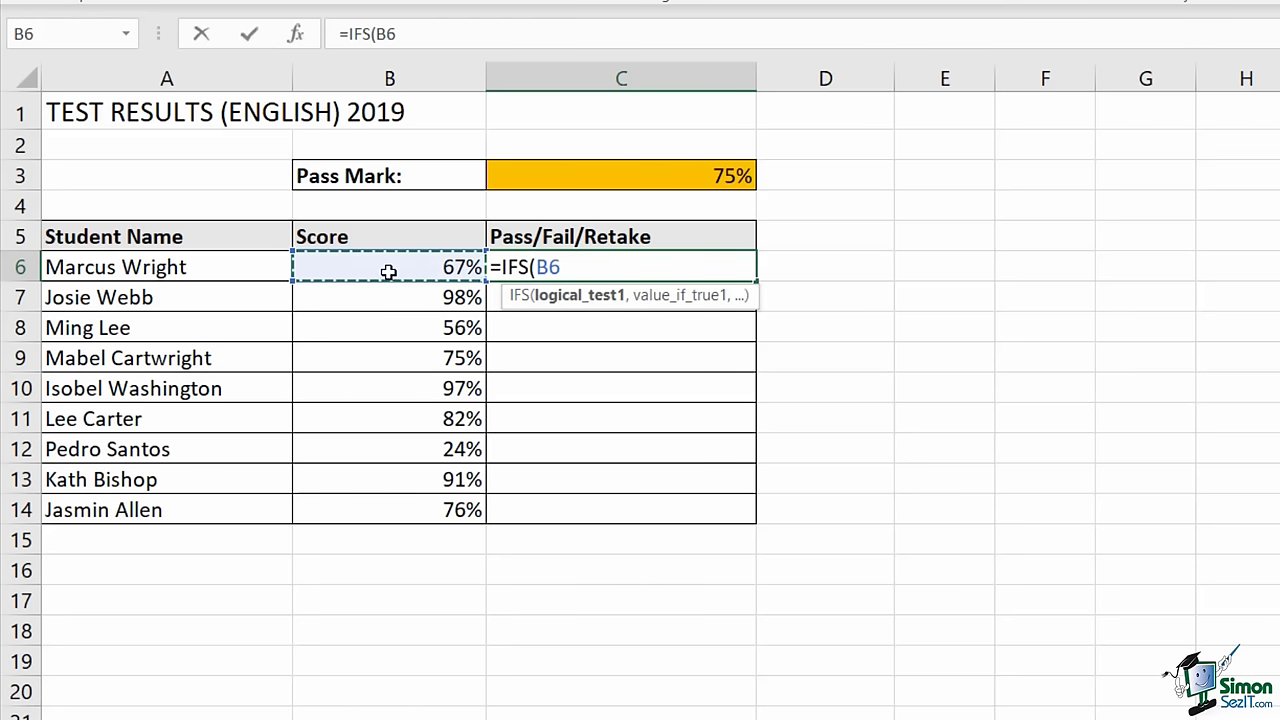
text(>)
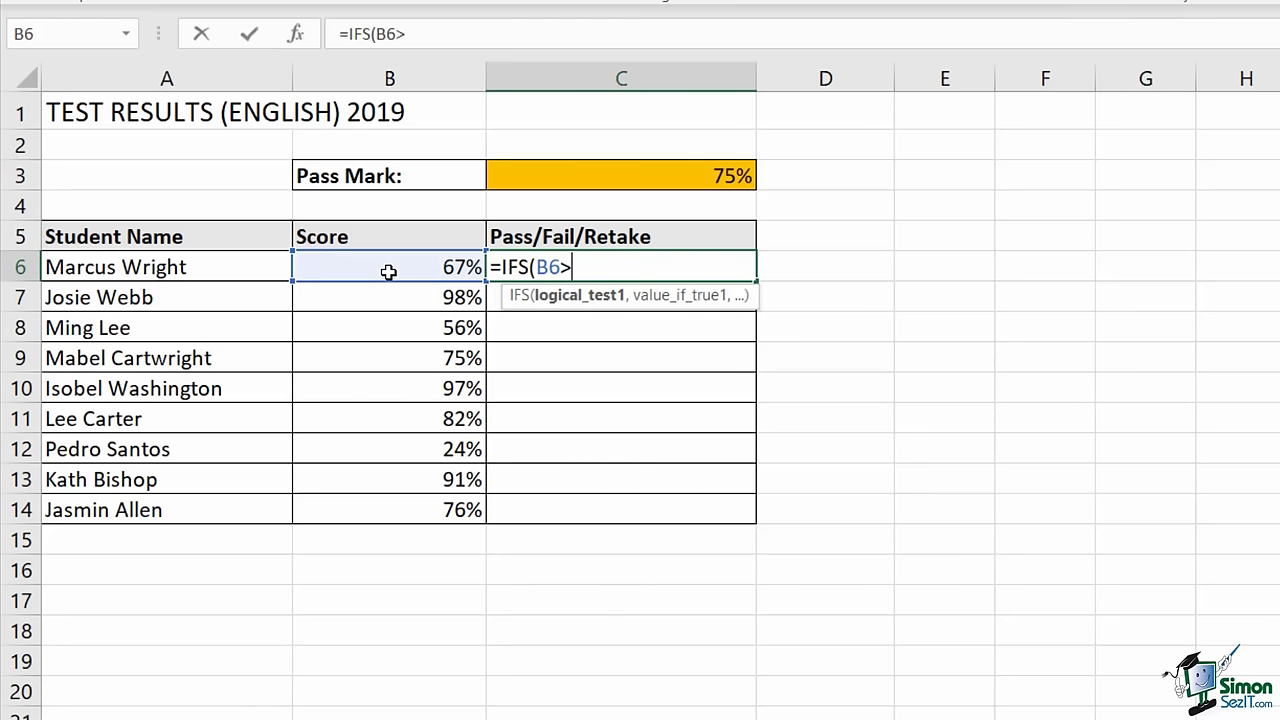
click(625, 178)
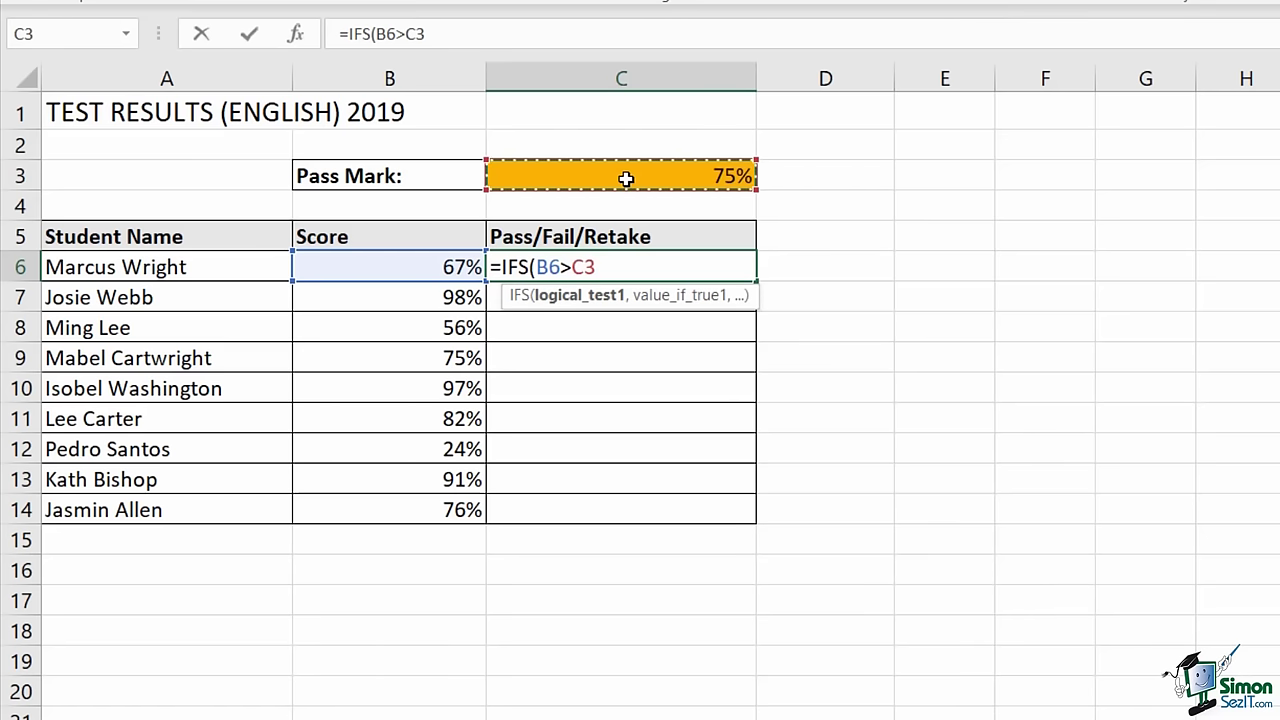
key(F4)
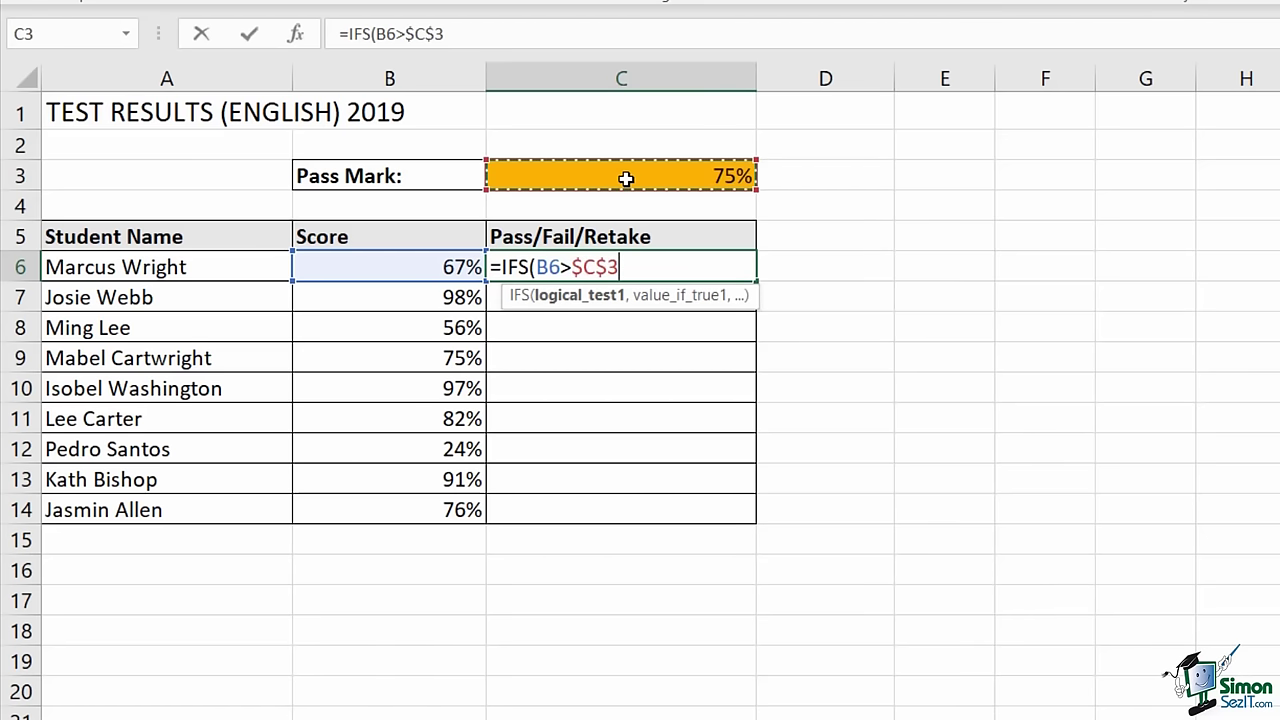
text(,)
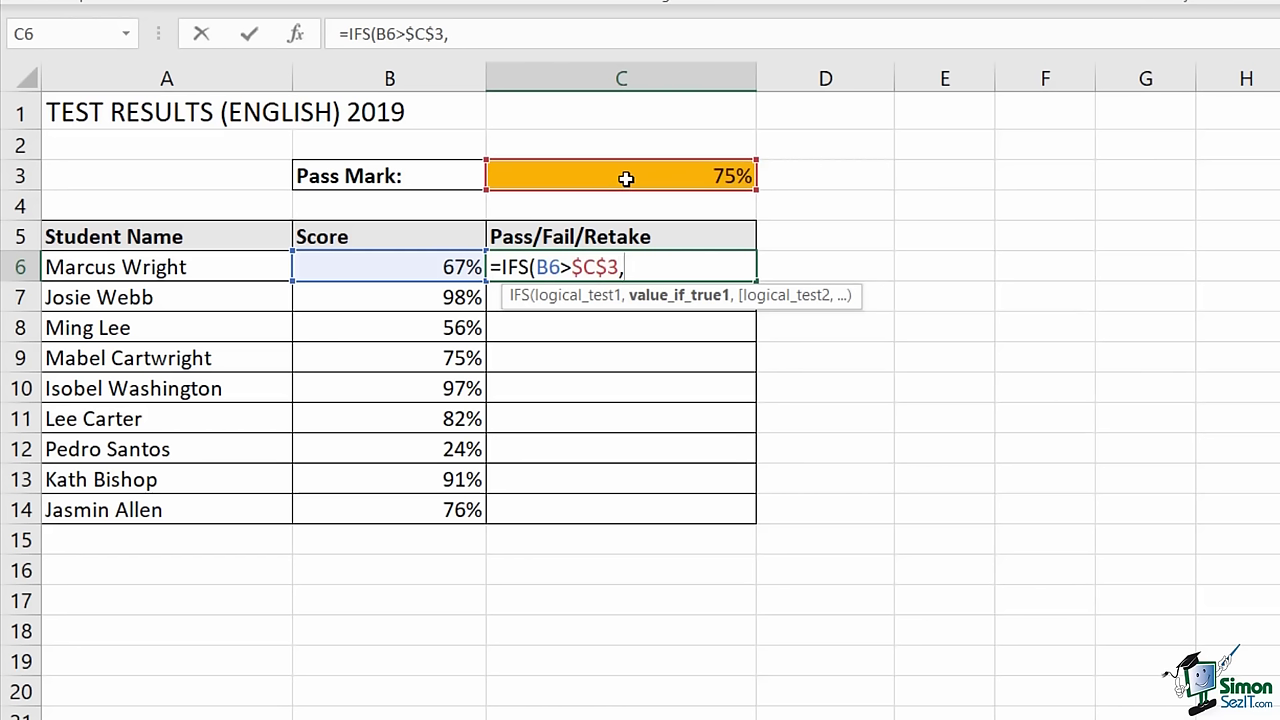
text("Pass")
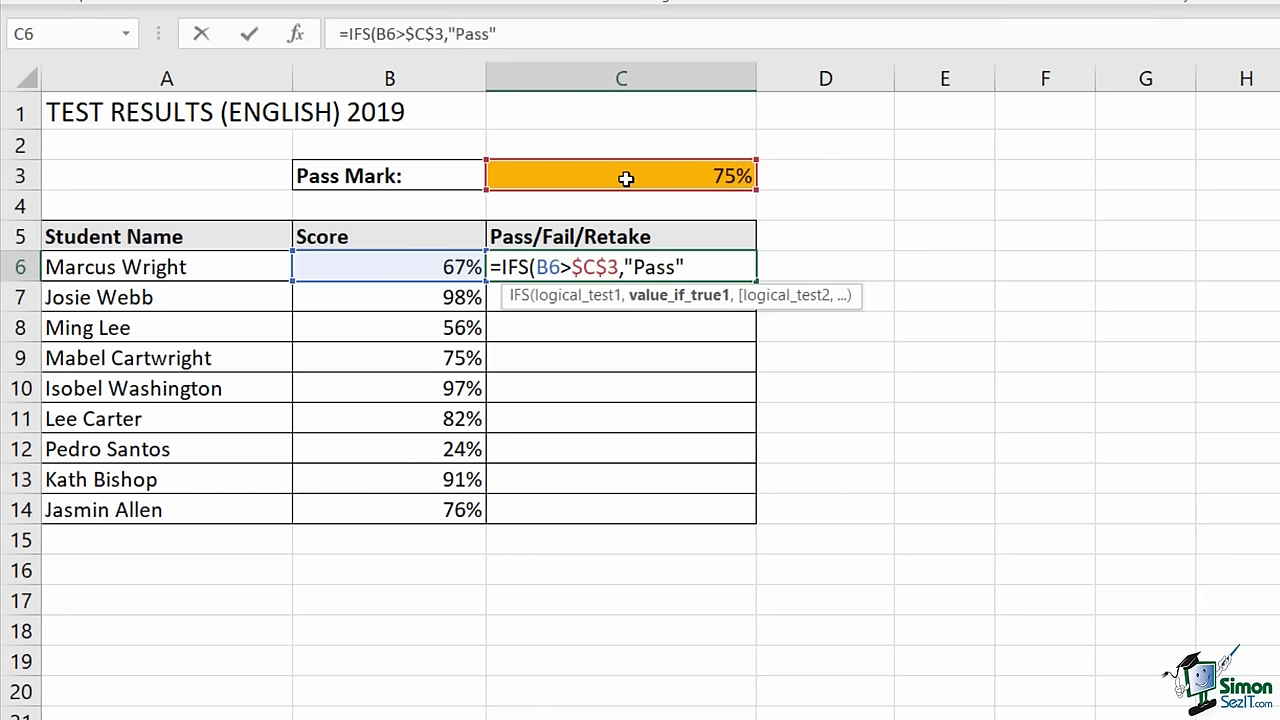
text(,)
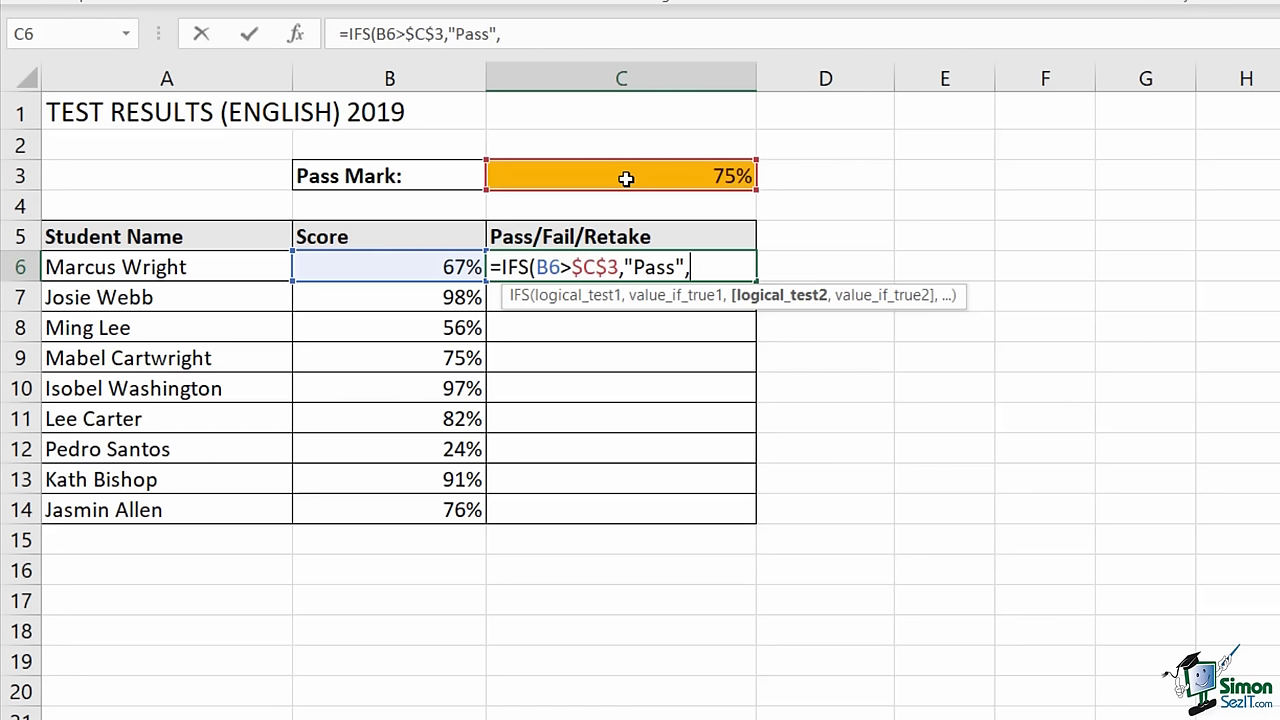
- Add the second IFS condition returning "Fail" when B6 is below $C$3
click(409, 267)
text(<)
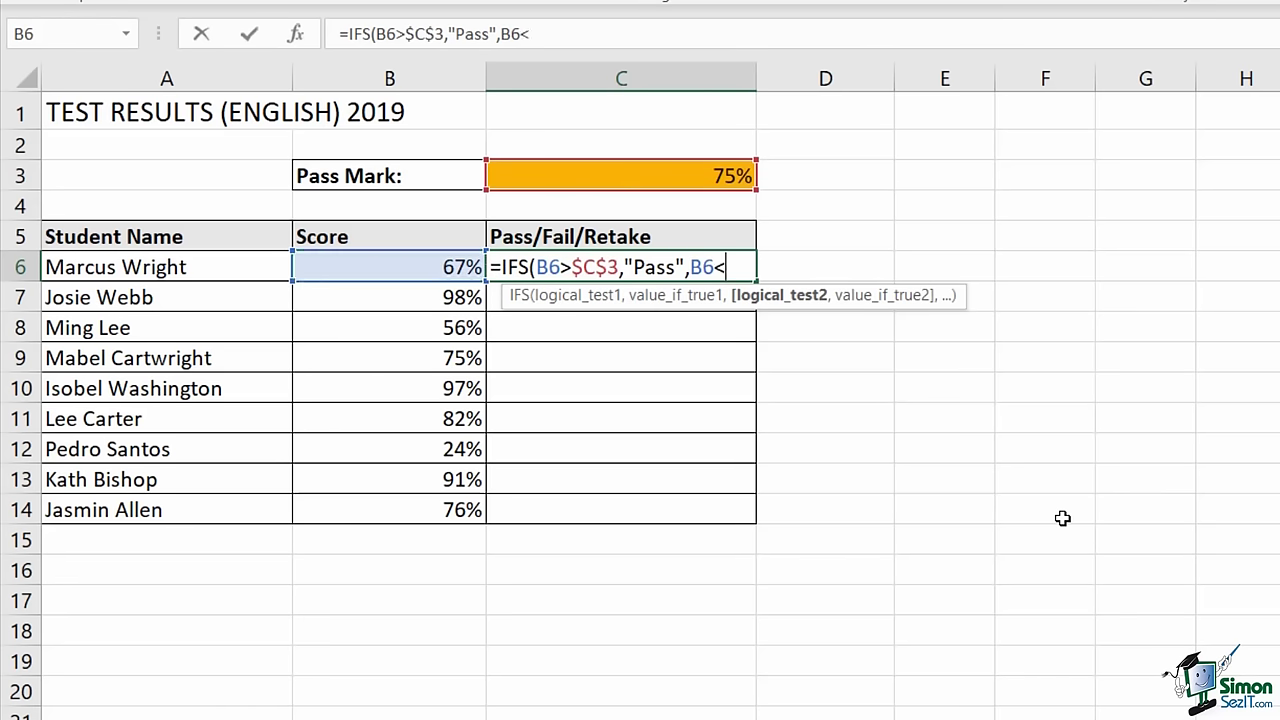
click(679, 172)
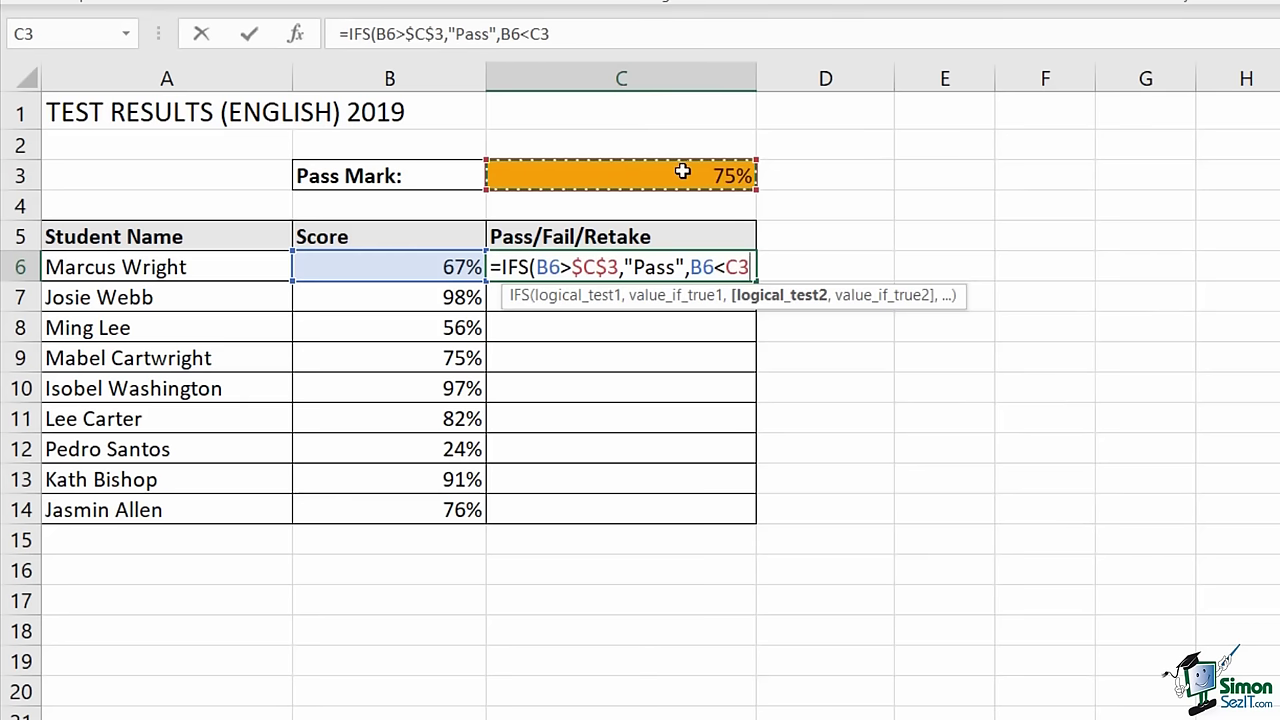
key(F4)
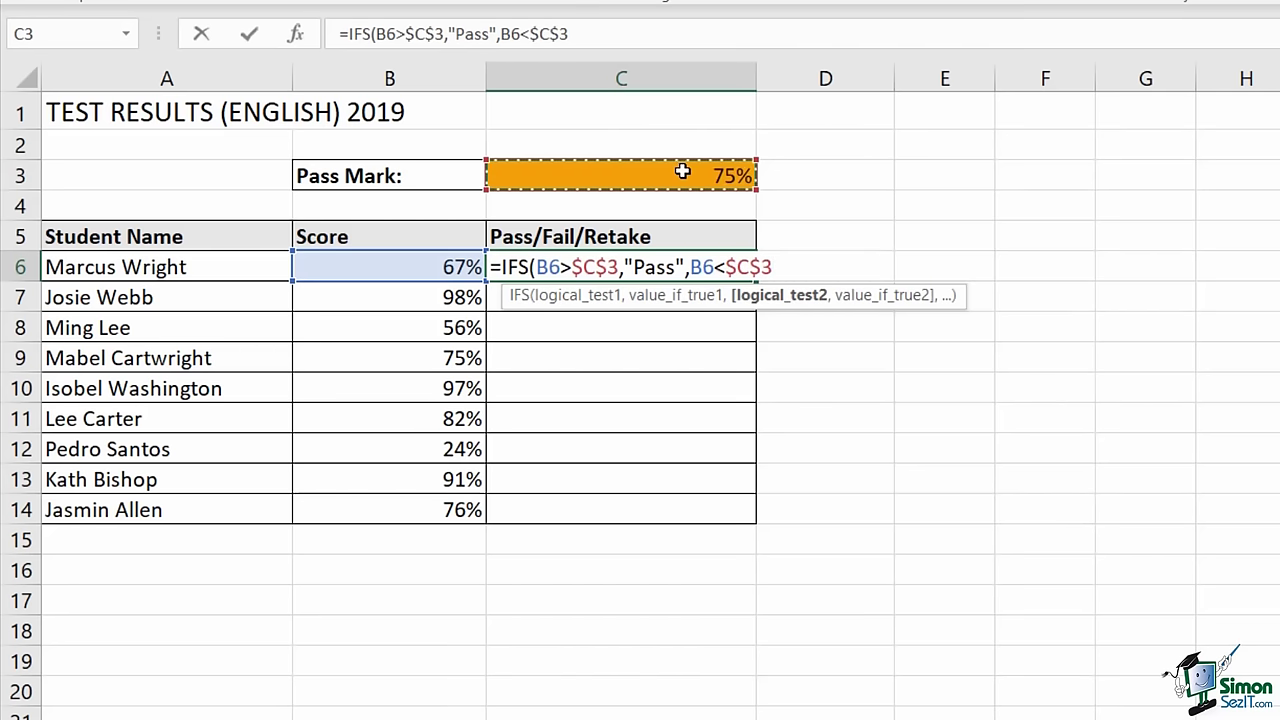
text(,)
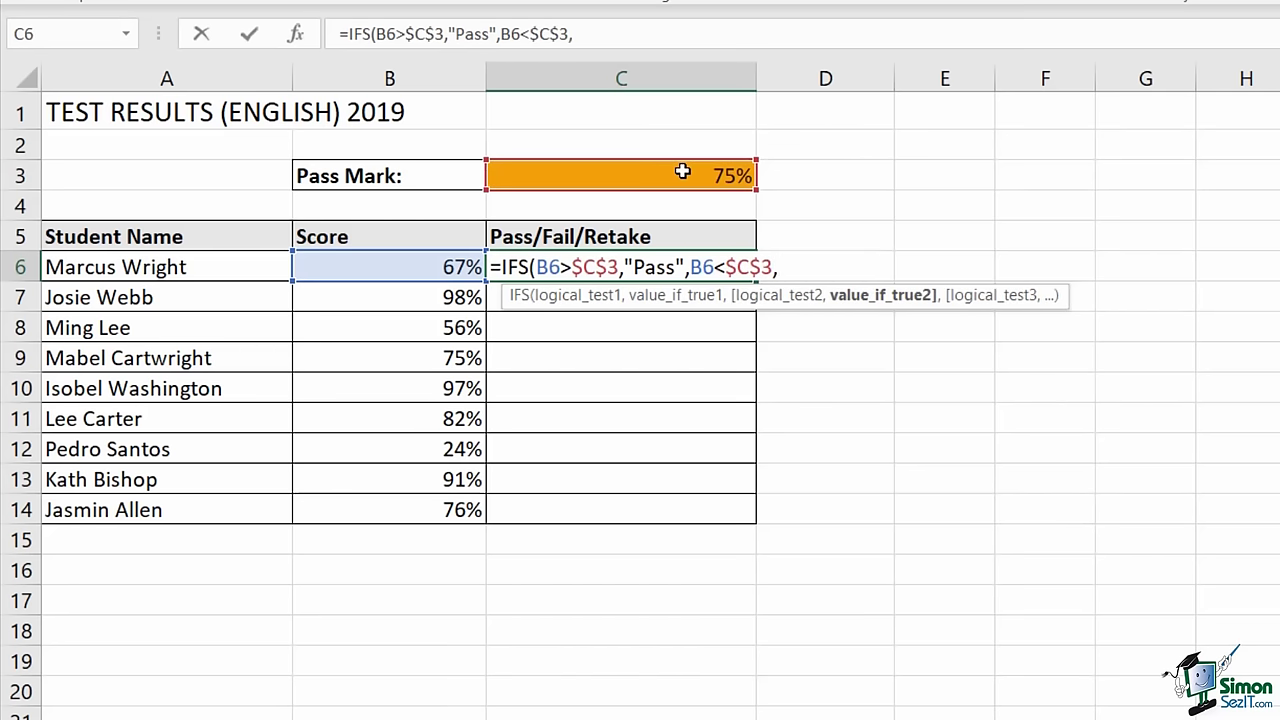
text("Fail")
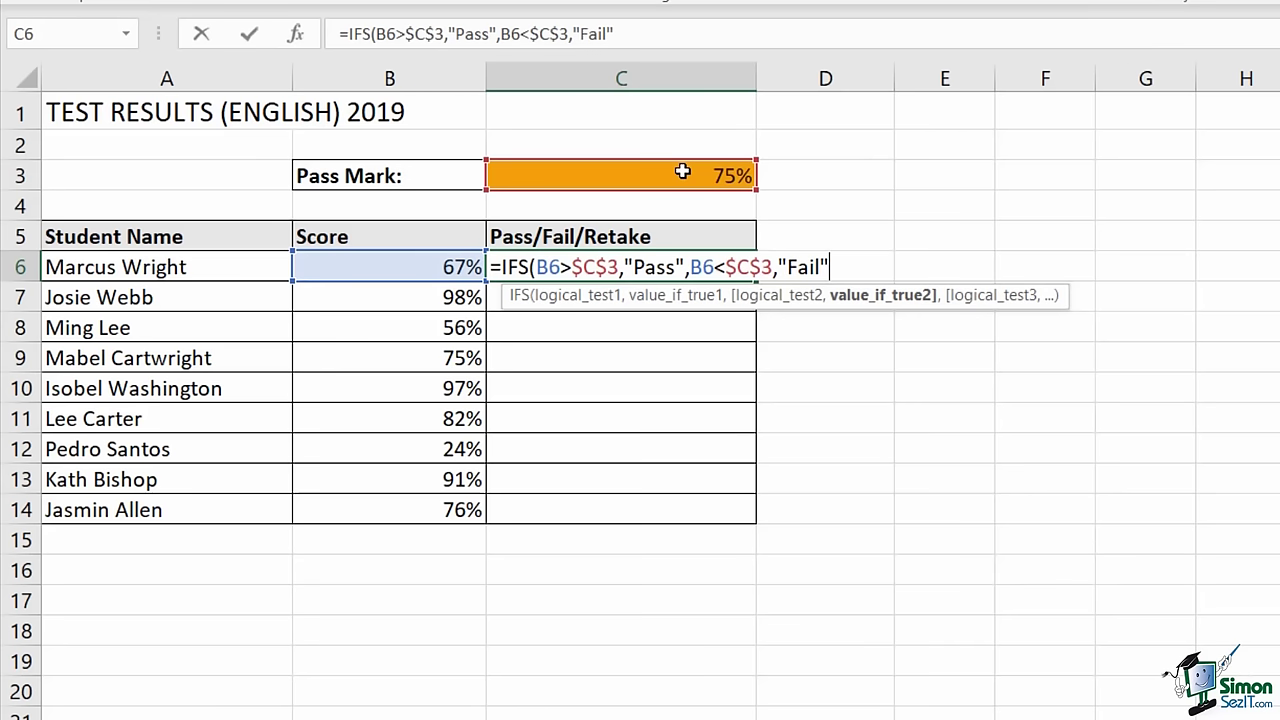
text())
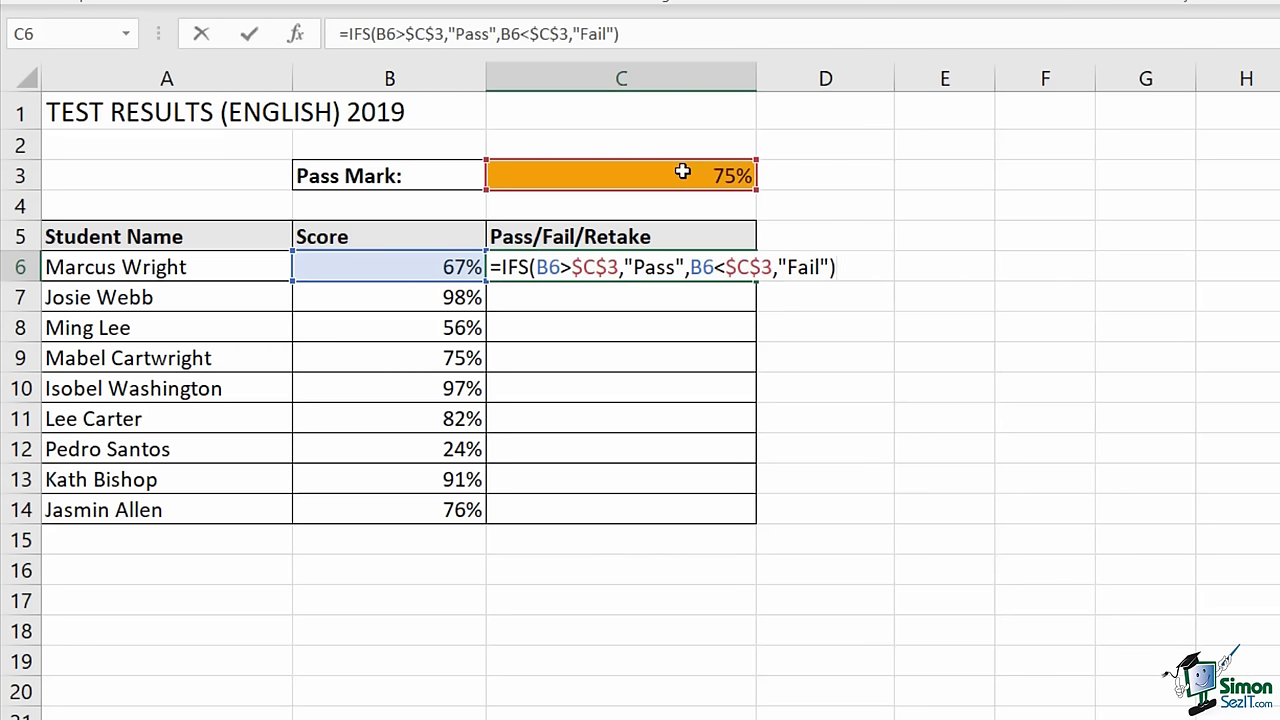
- Commit C6's IFS formula and fill it down to C14
key(Return)
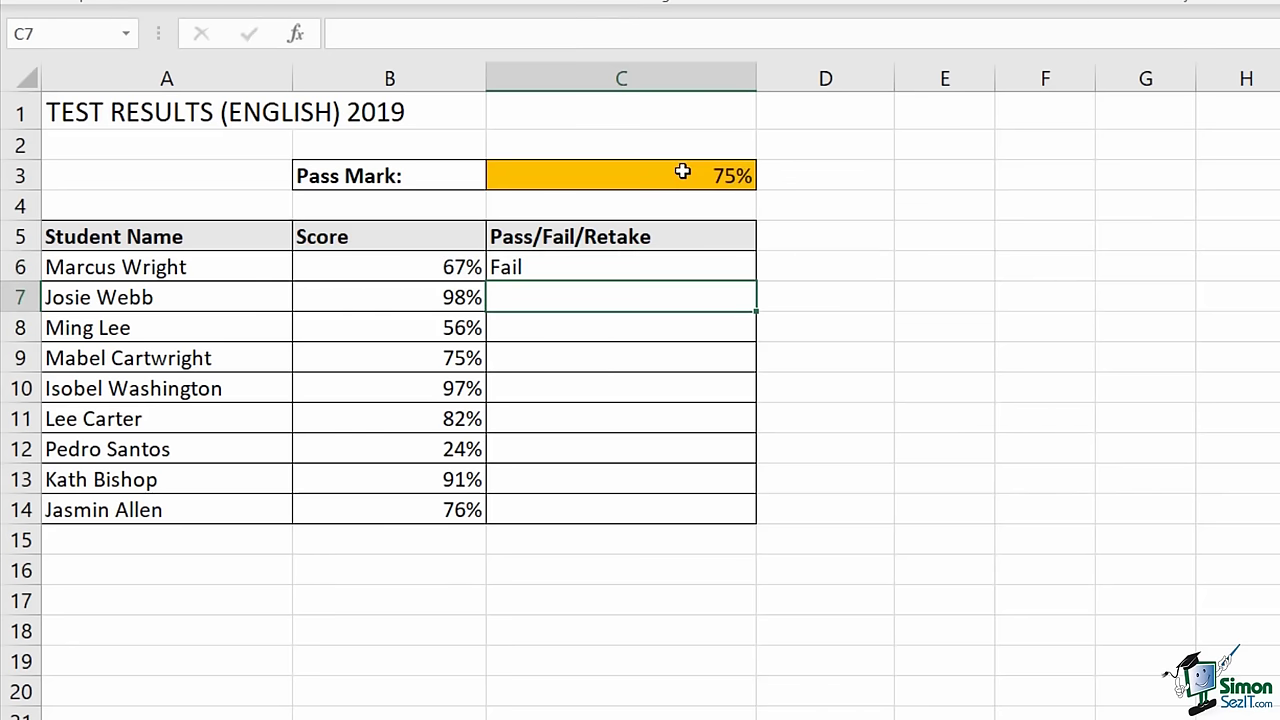
click(691, 264)
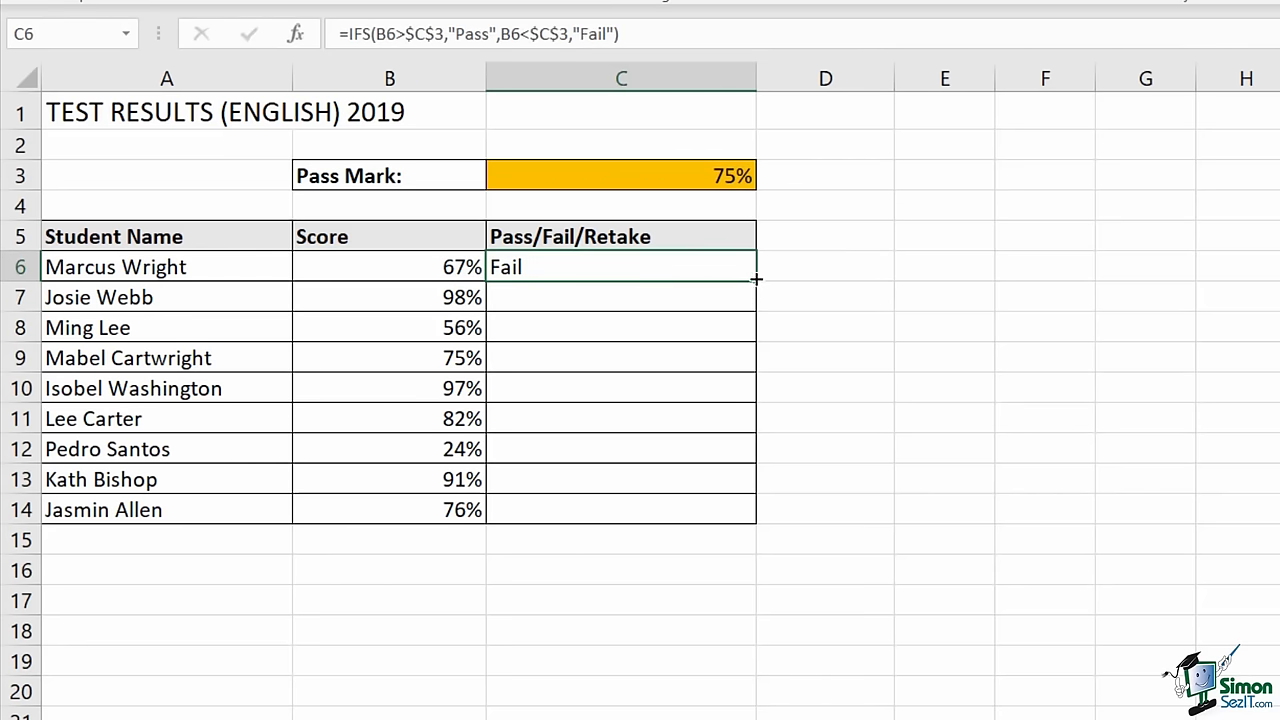
double_click(762, 278)
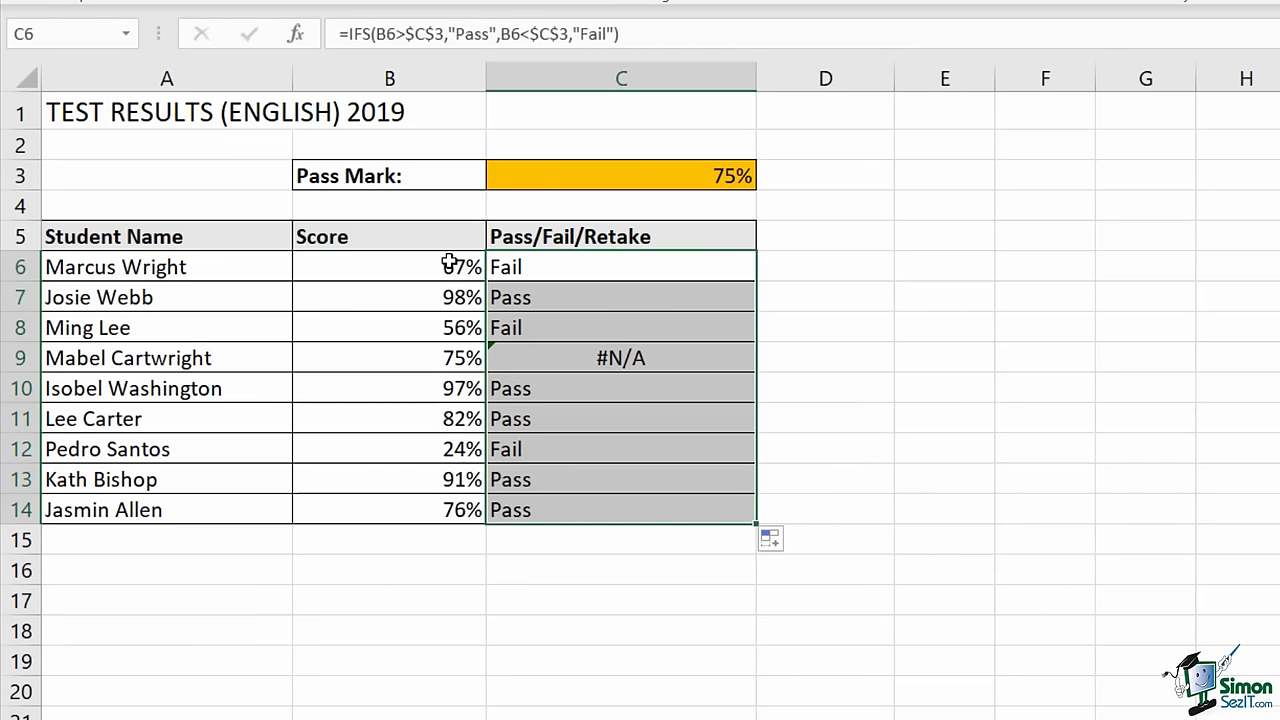
click(524, 266)
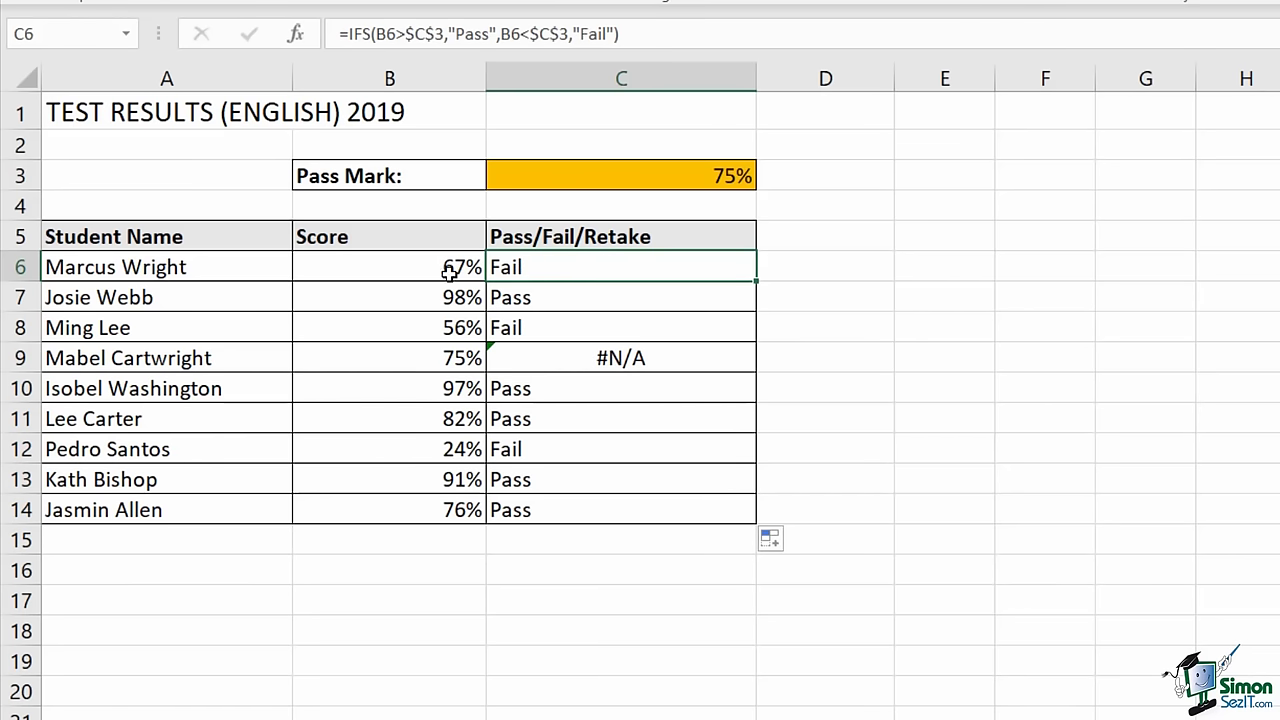
- Inspect the row formulas, find C9's 75% score returns #N/A, then reopen C6's formula
click(510, 324)
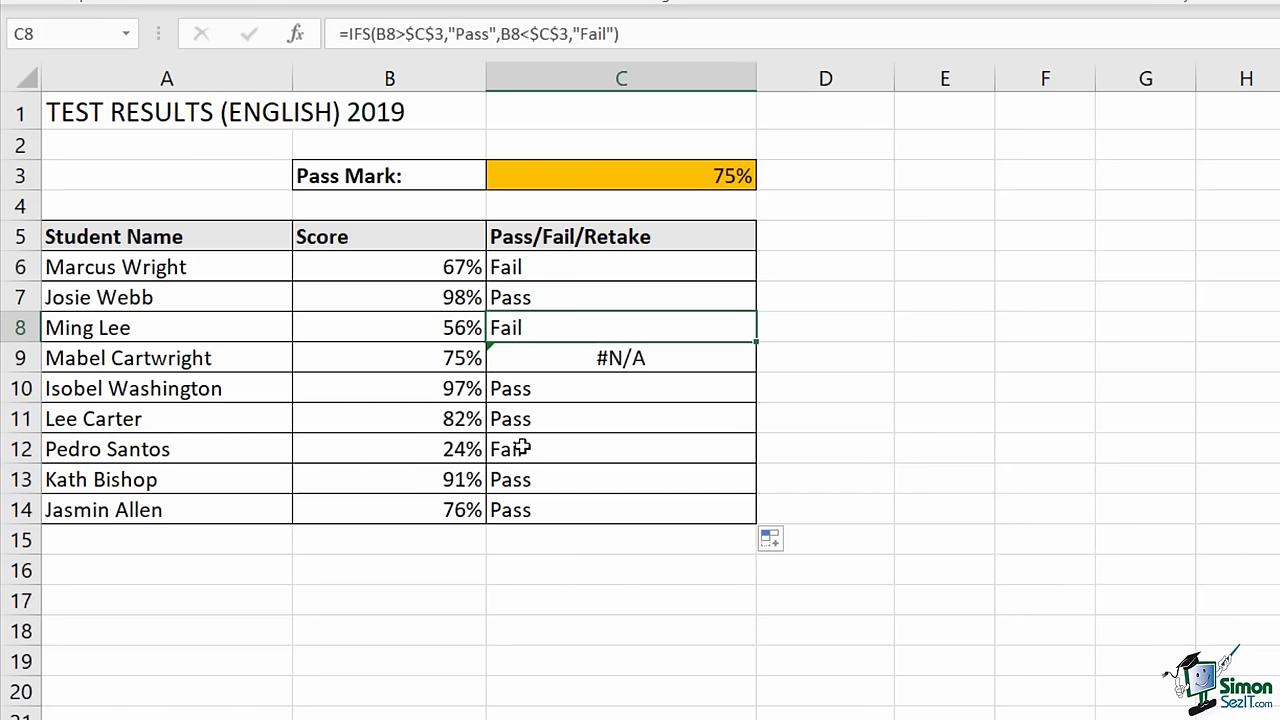
click(523, 445)
click(518, 298)
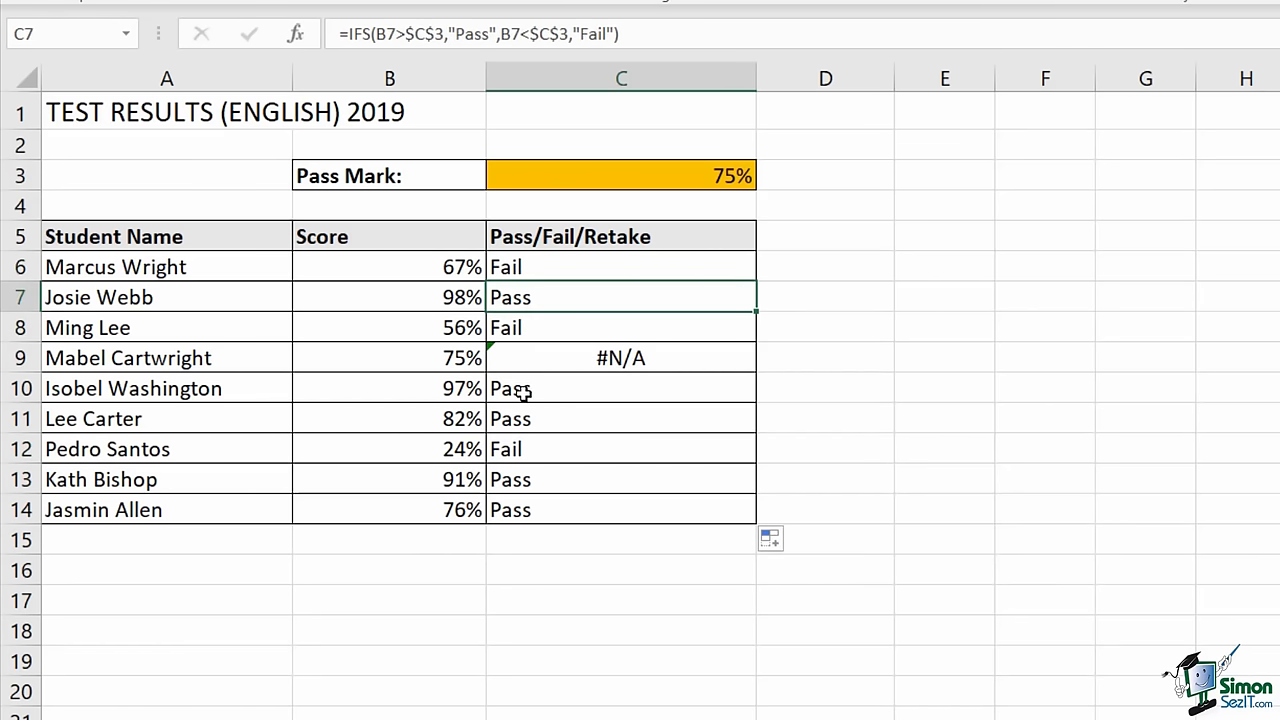
click(518, 394)
click(520, 418)
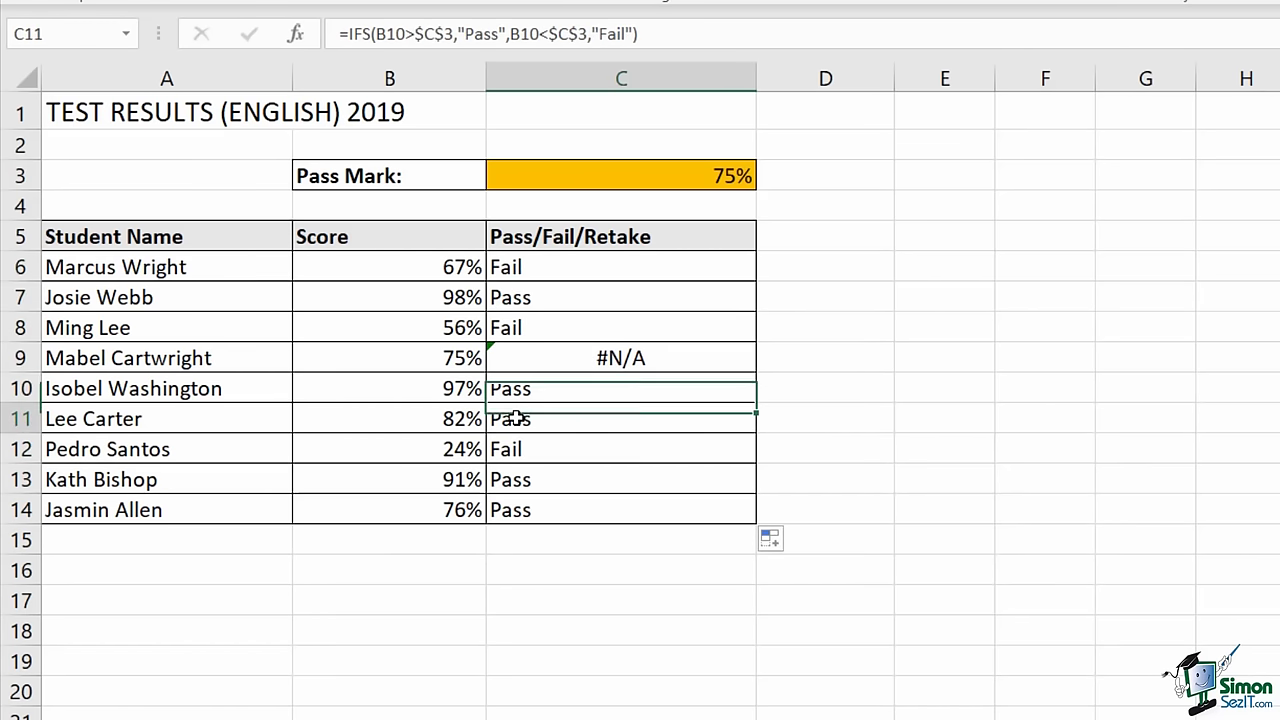
click(385, 354)
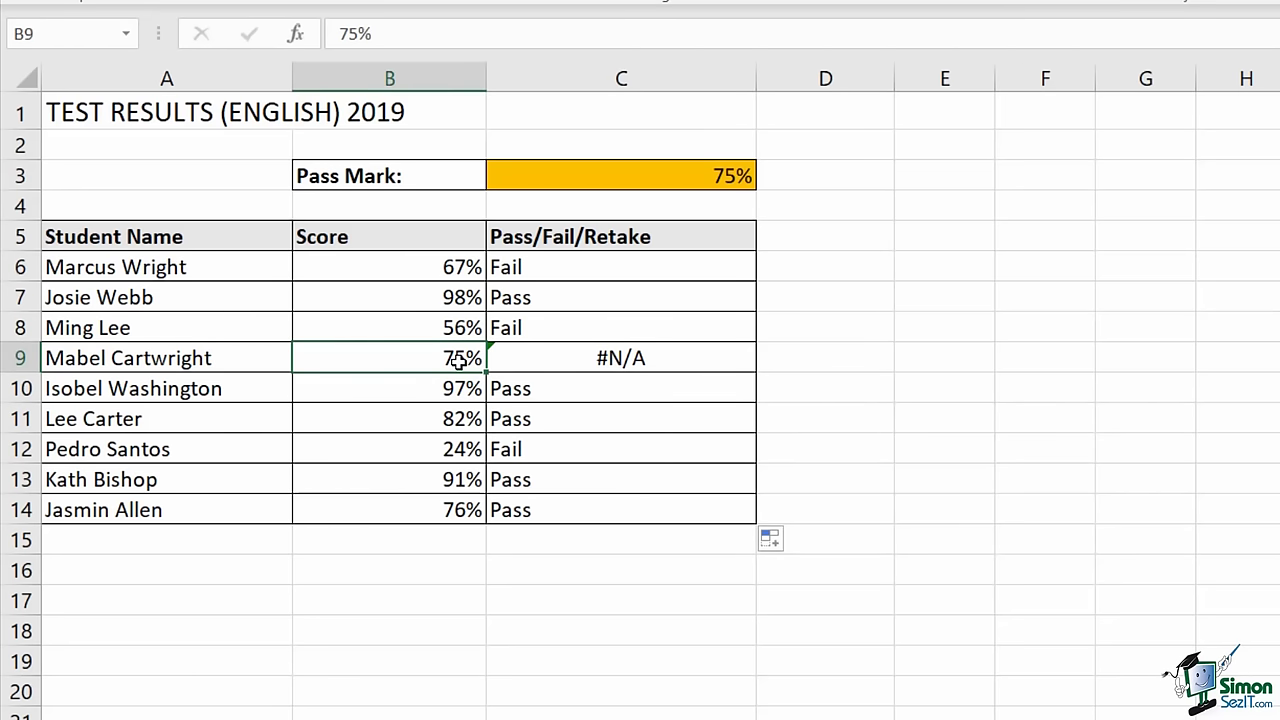
click(662, 358)
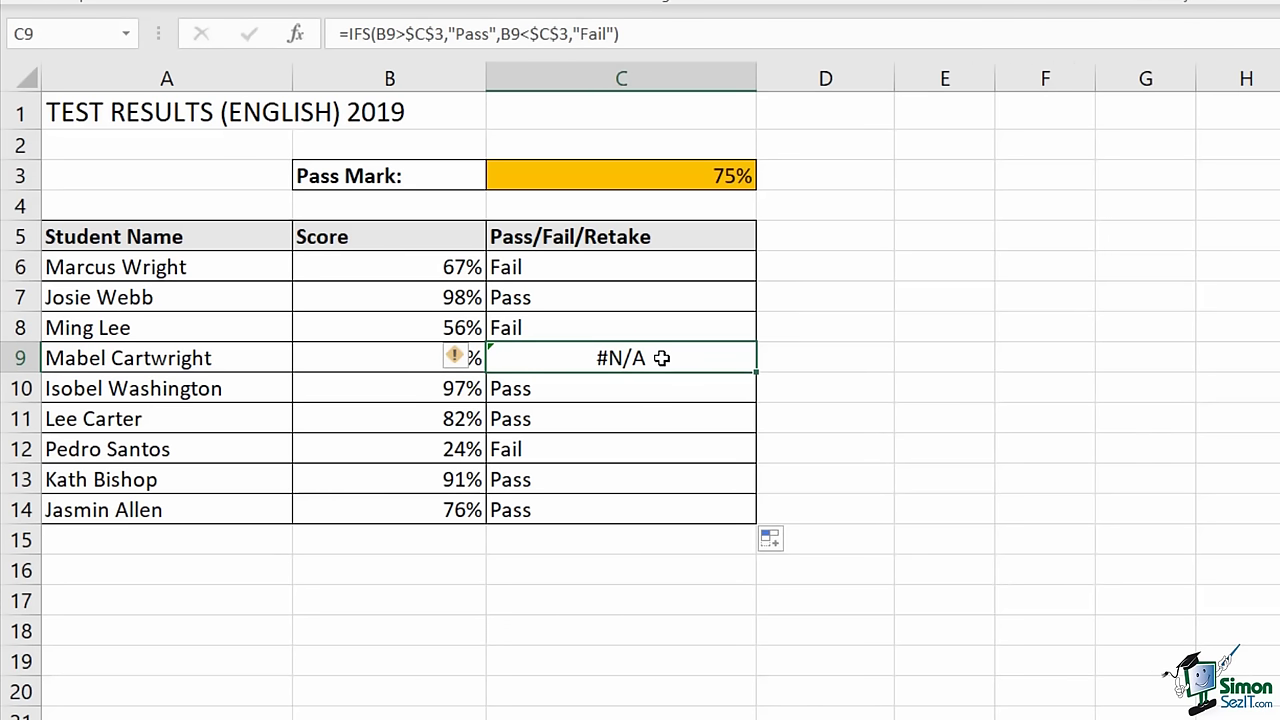
double_click(631, 264)
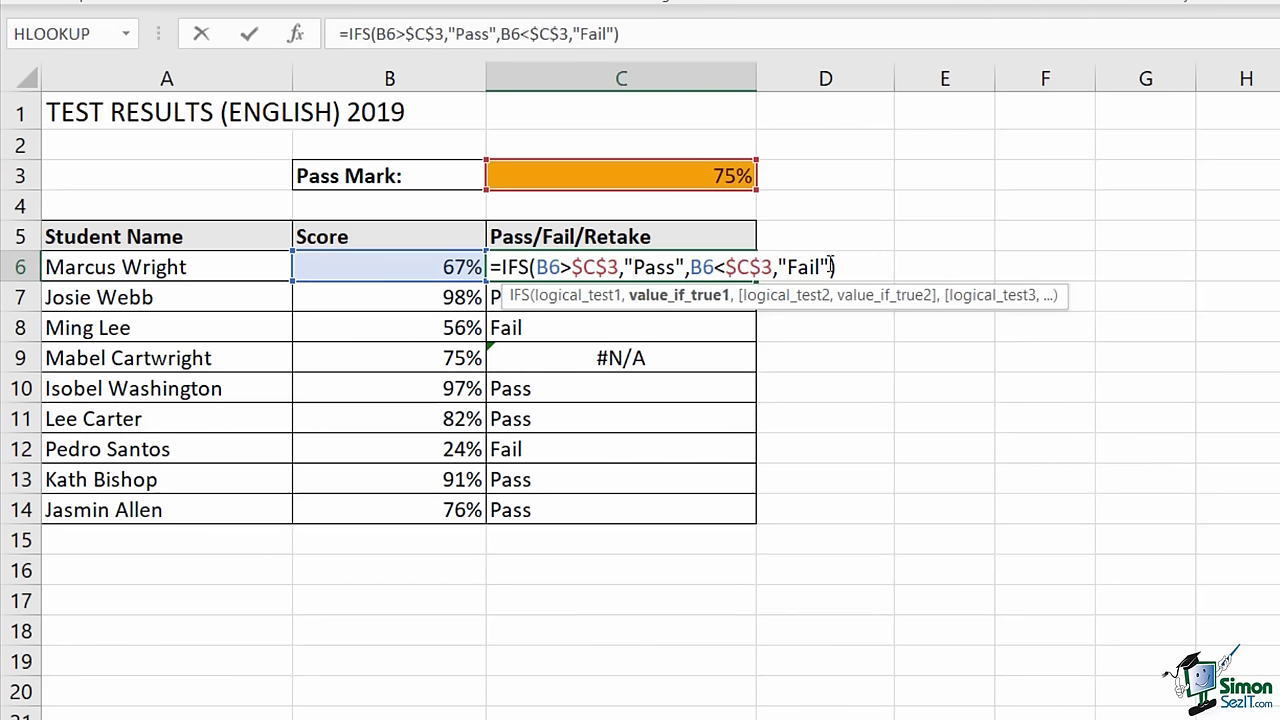
- Append a third condition B6=$C$3 returning "Retake" to C6's IFS formula
click(829, 266)
text(,)
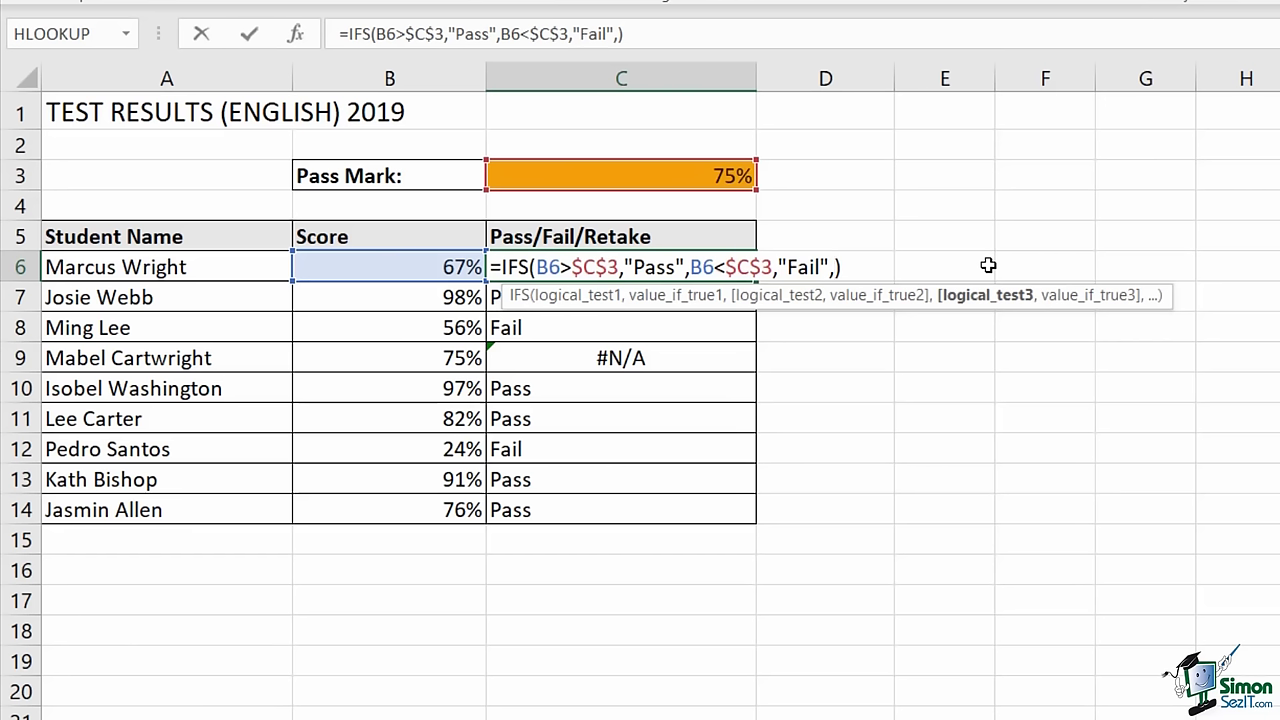
click(430, 263)
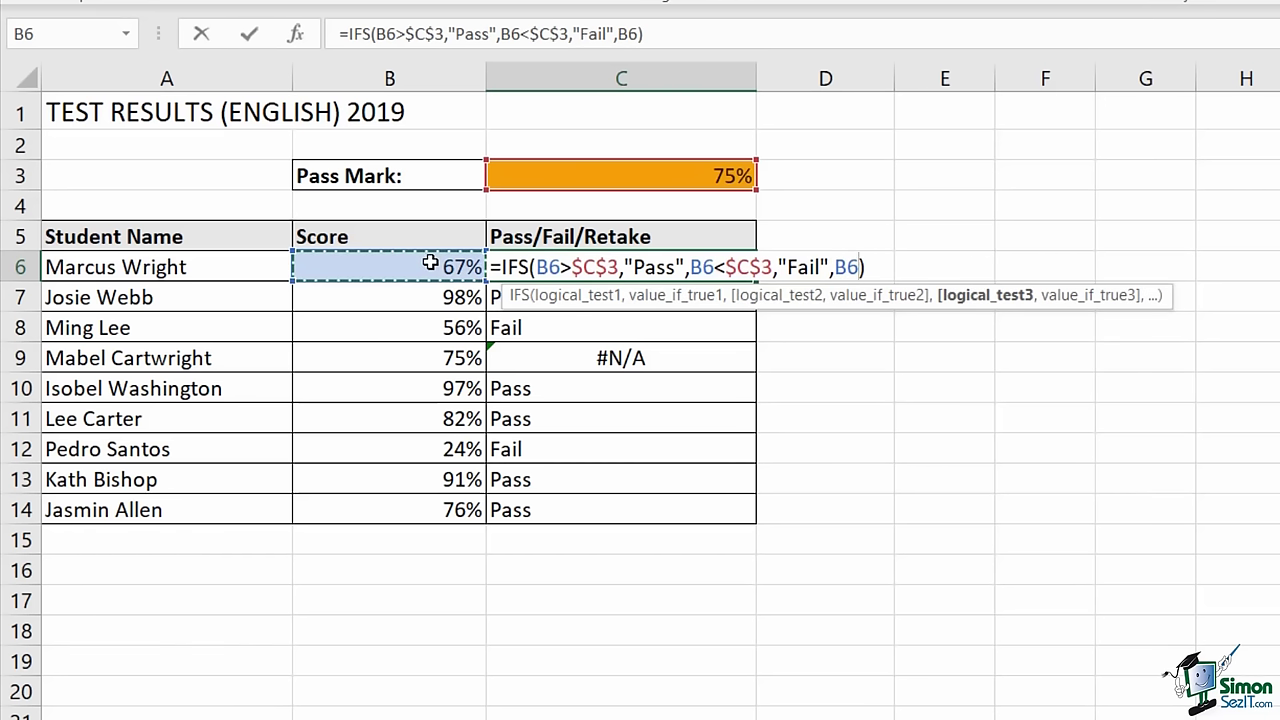
text(=)
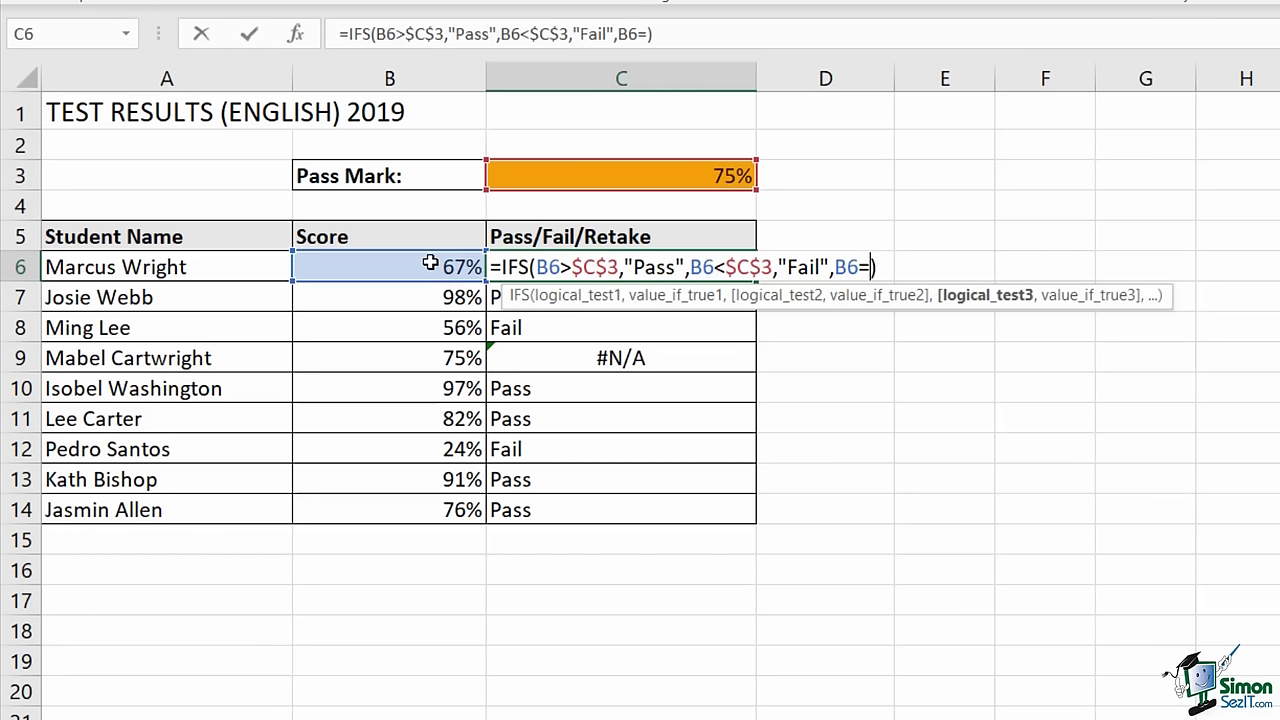
click(631, 178)
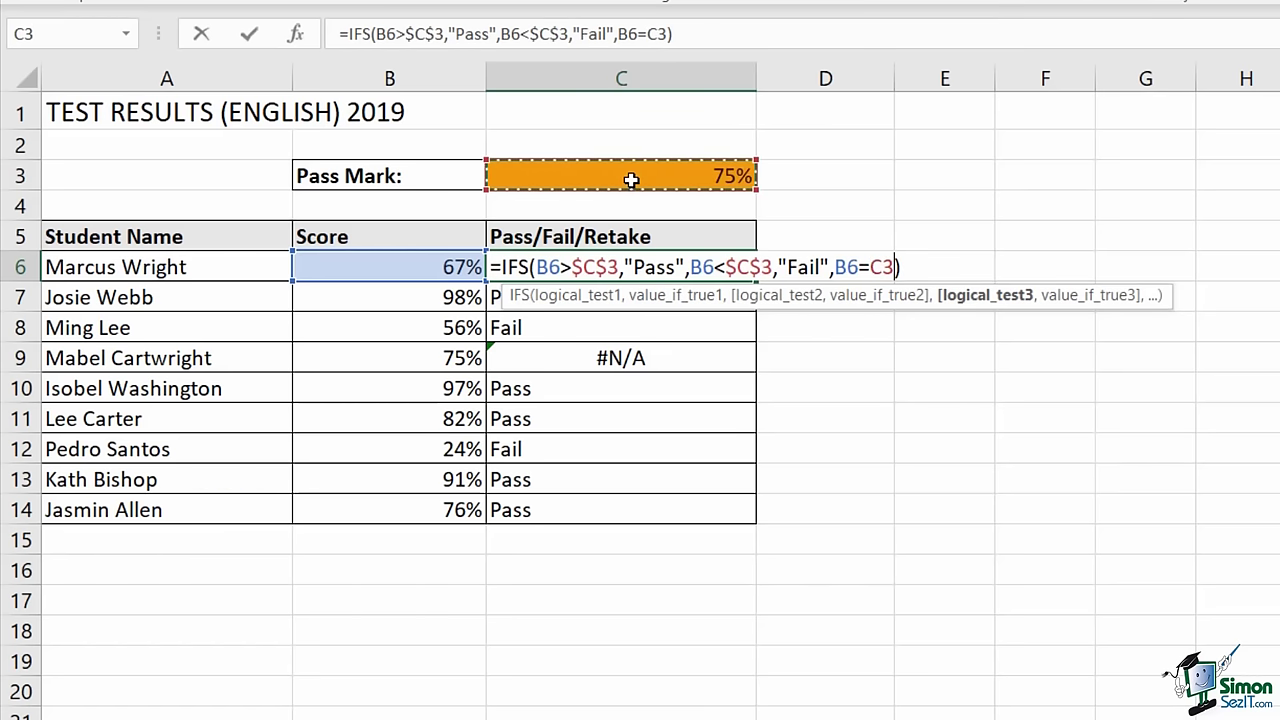
key(F4)
text(,)
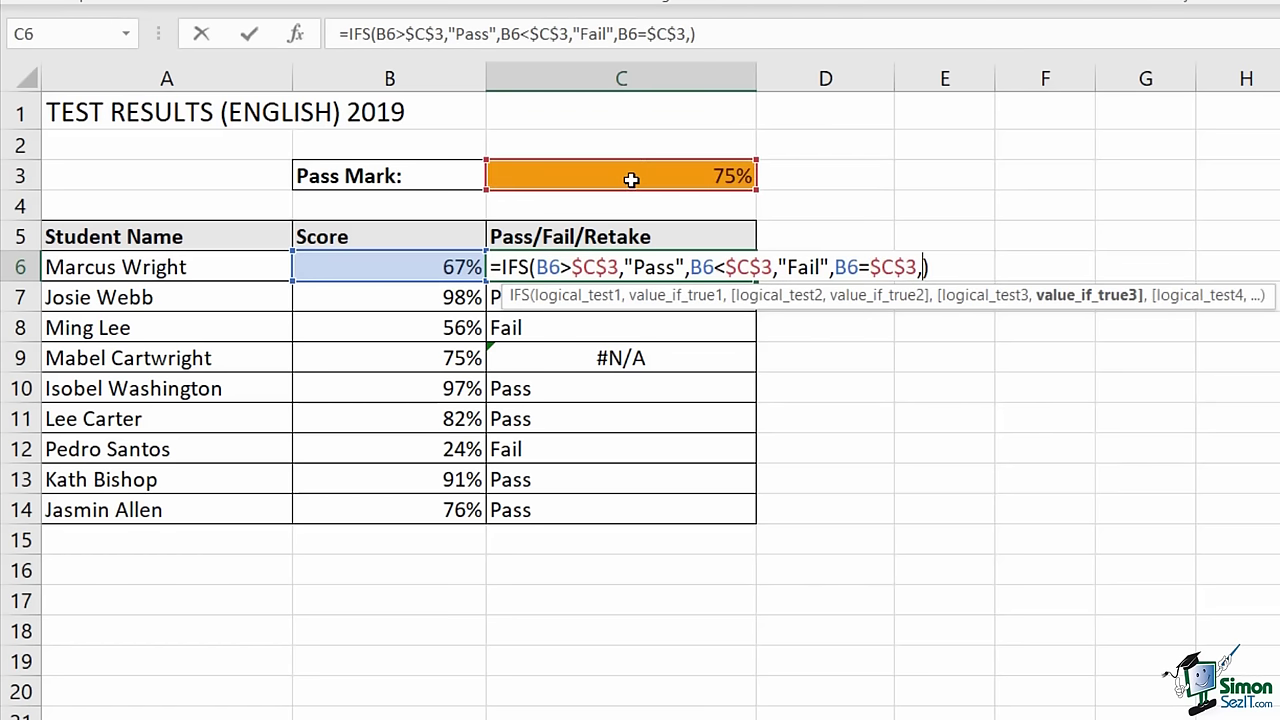
text("Retake)
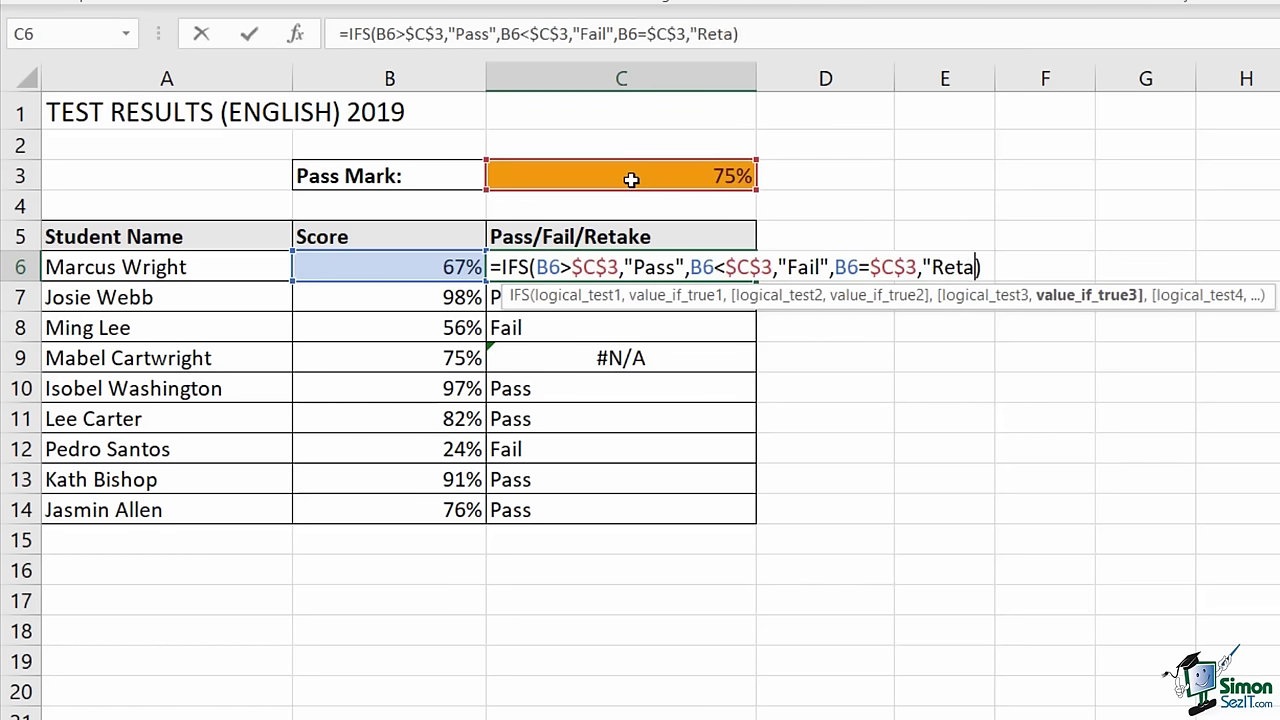
text(")
key(Return)
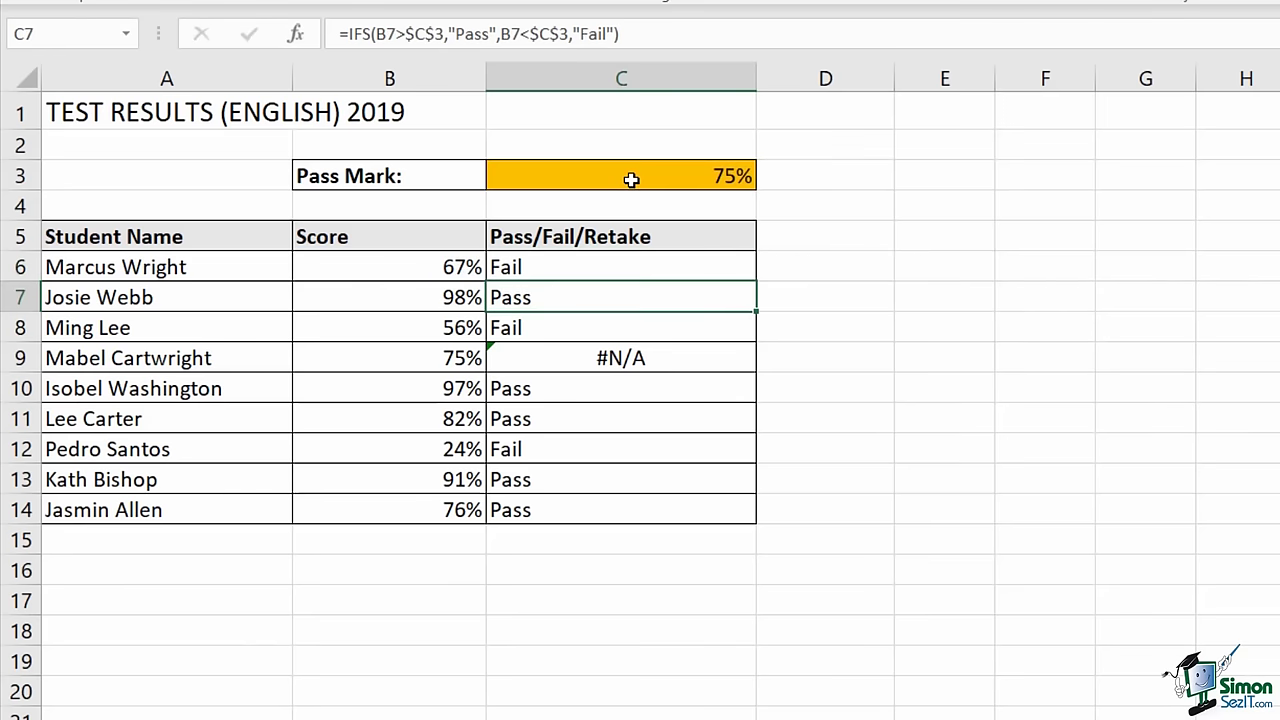
- Fill the updated formula down to C14 and confirm C9 now shows Retake
click(689, 264)
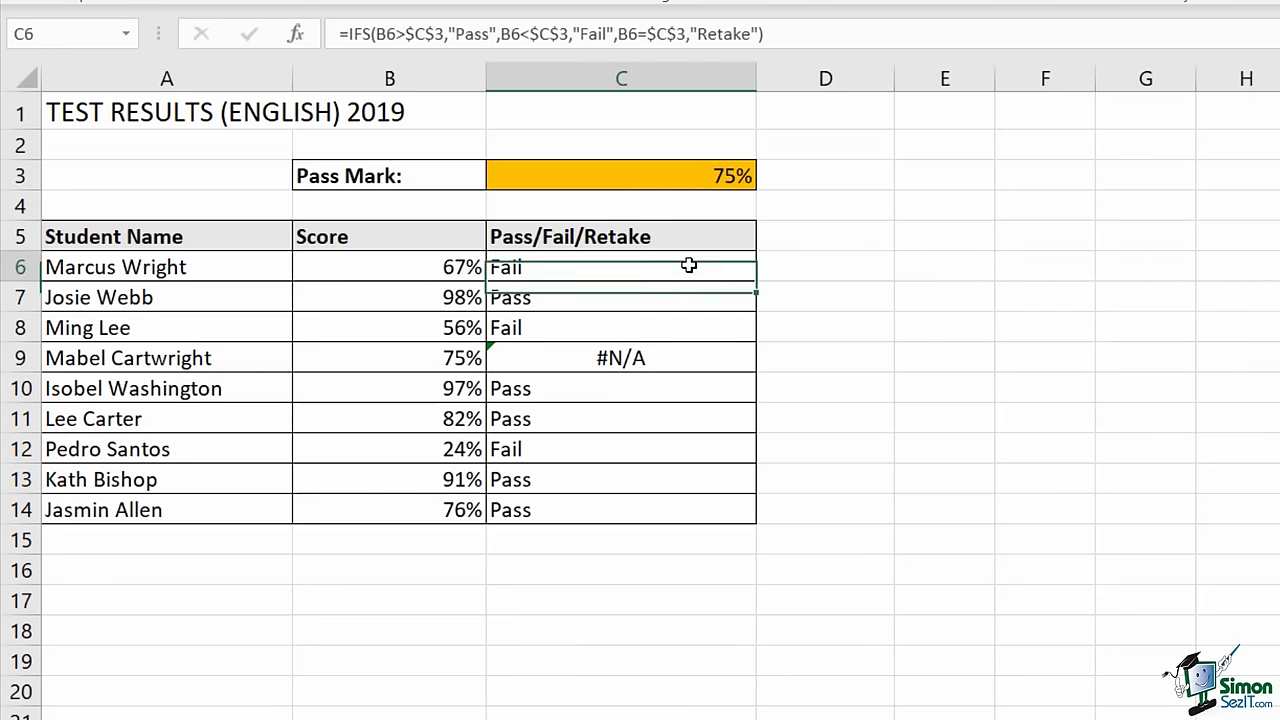
double_click(754, 280)
click(620, 360)
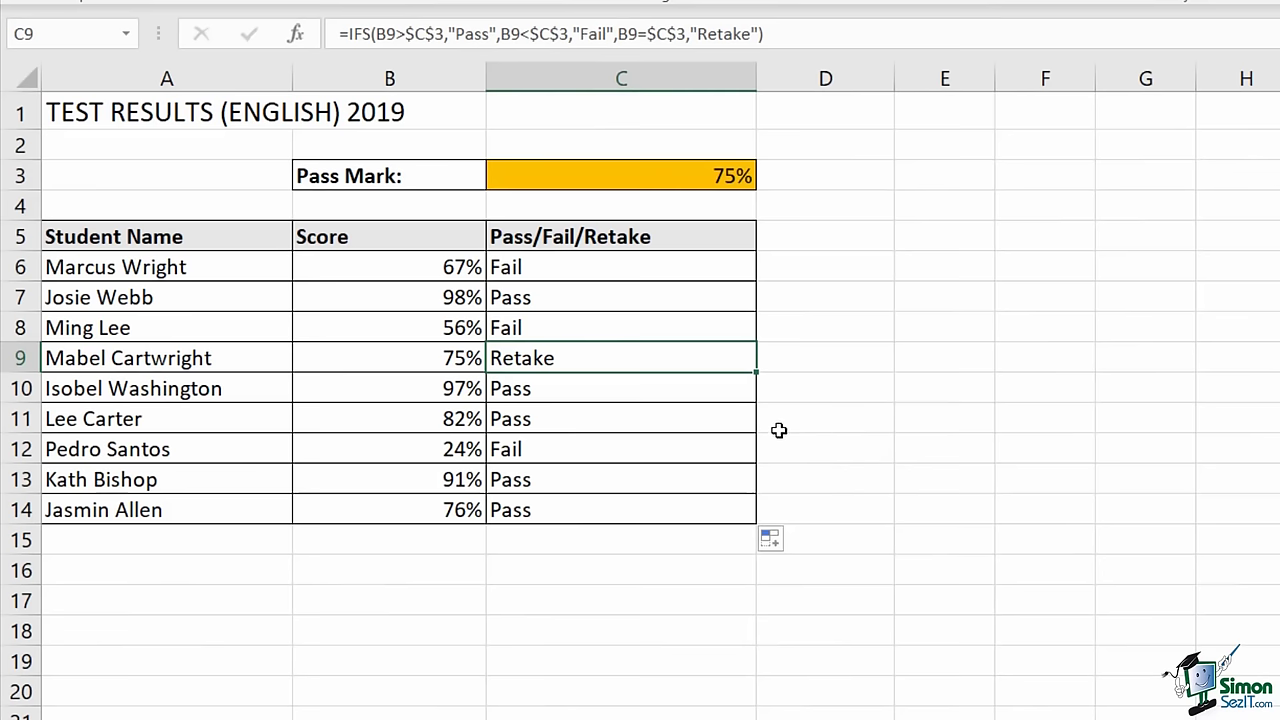
click(649, 273)
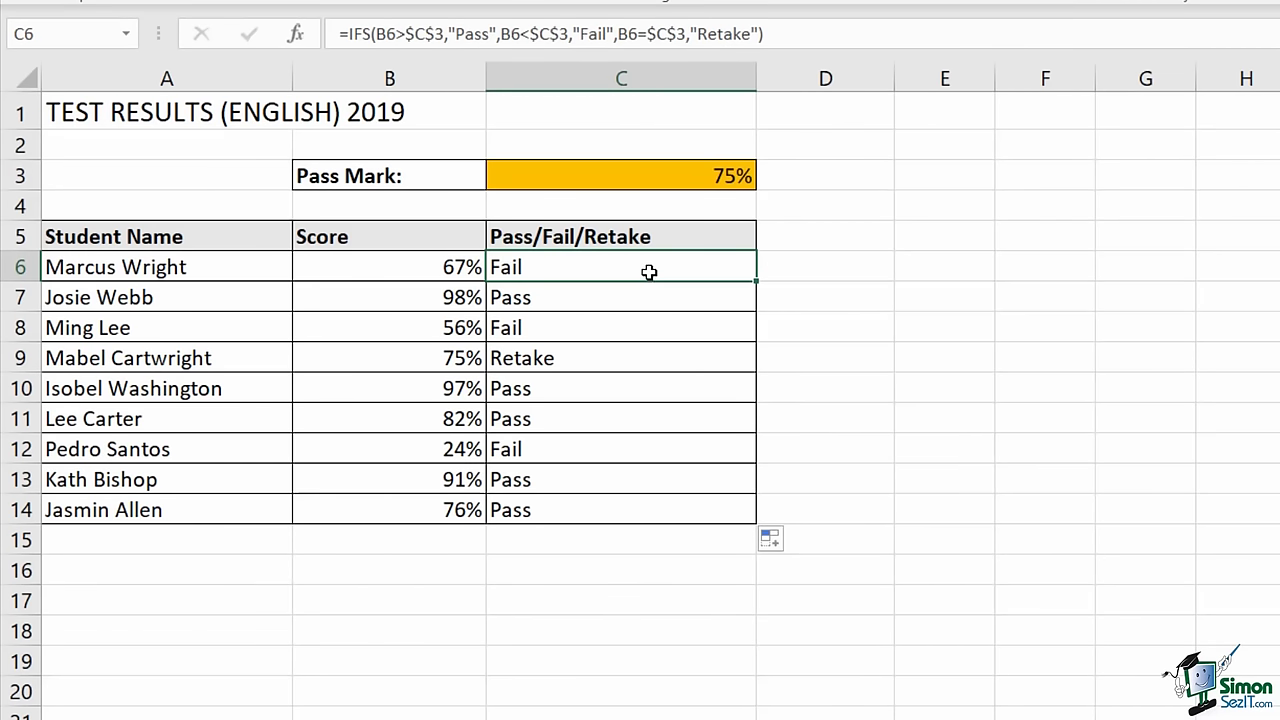
- Replace C6's B6=$C$3 test with TRUE as the catch-all returning "Retake"
double_click(649, 273)
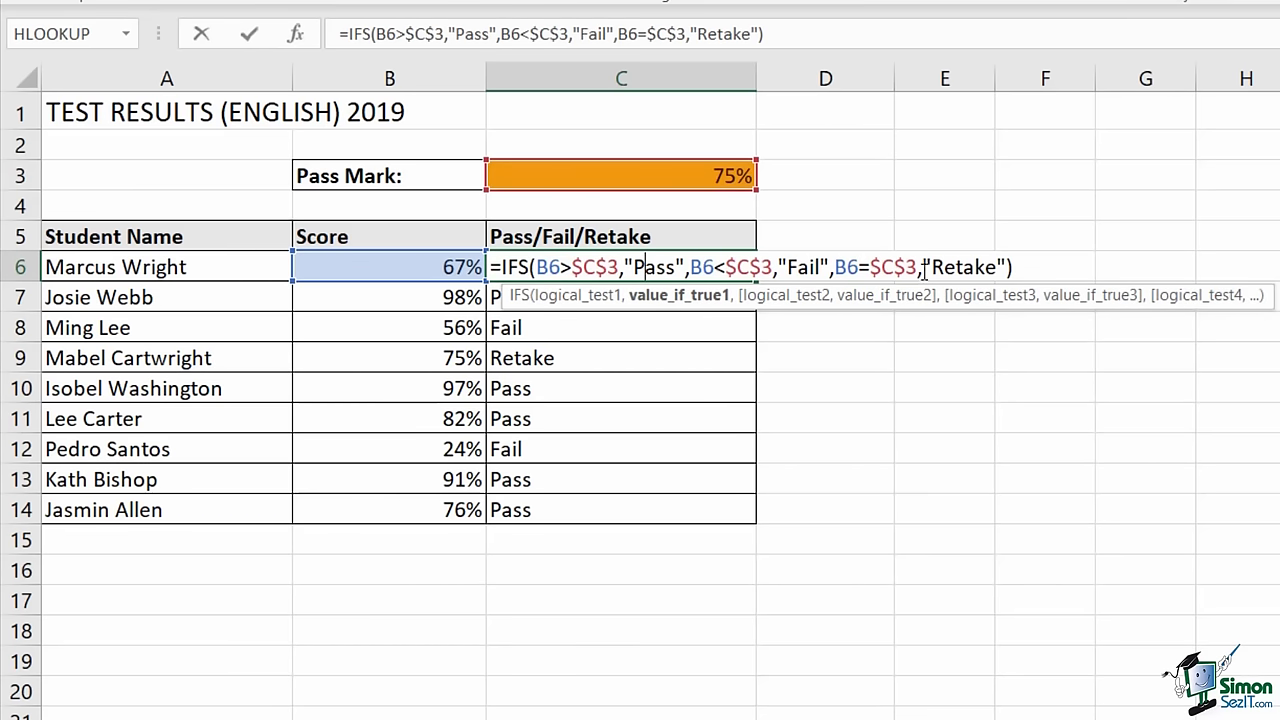
drag(997, 267, 838, 267)
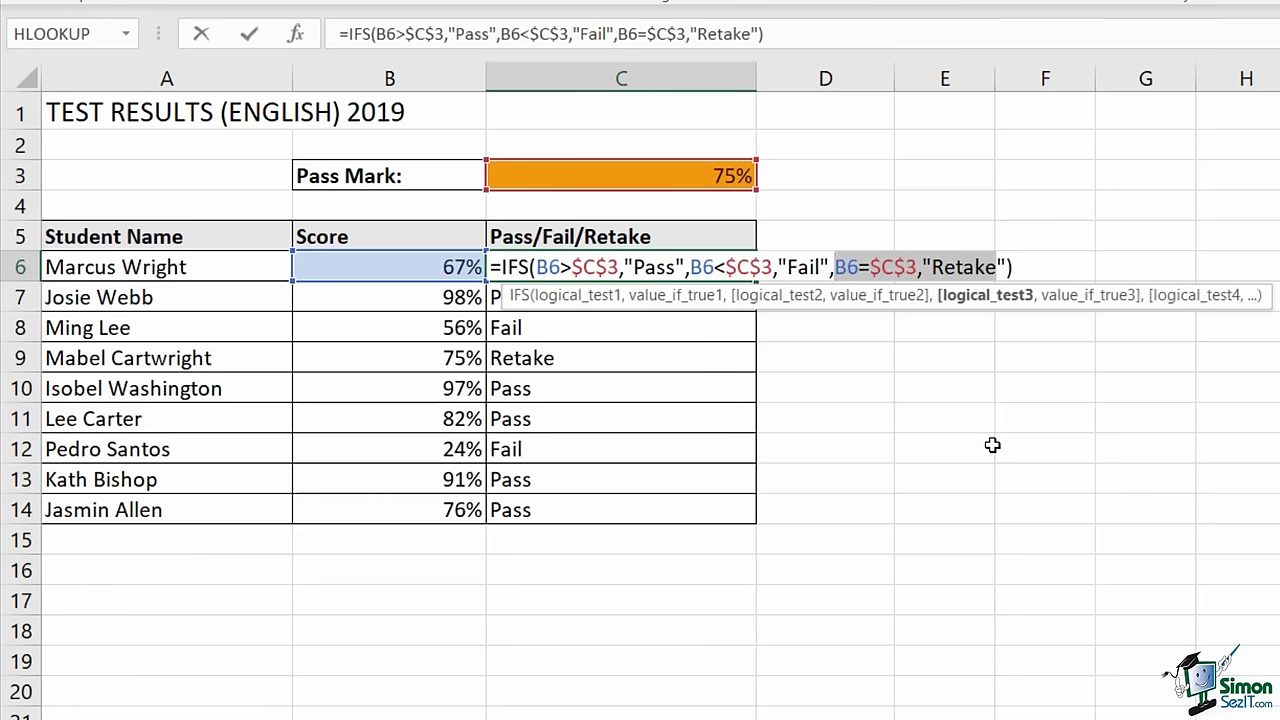
key(Delete)
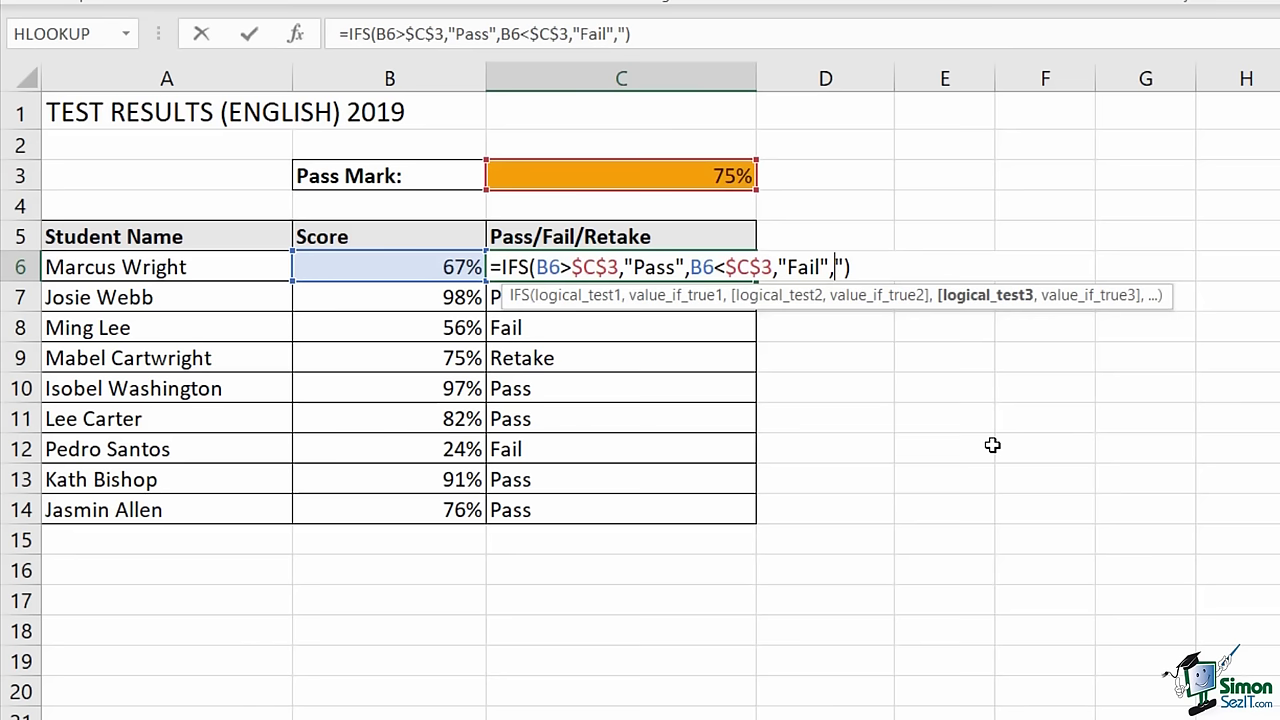
text(TRUE)
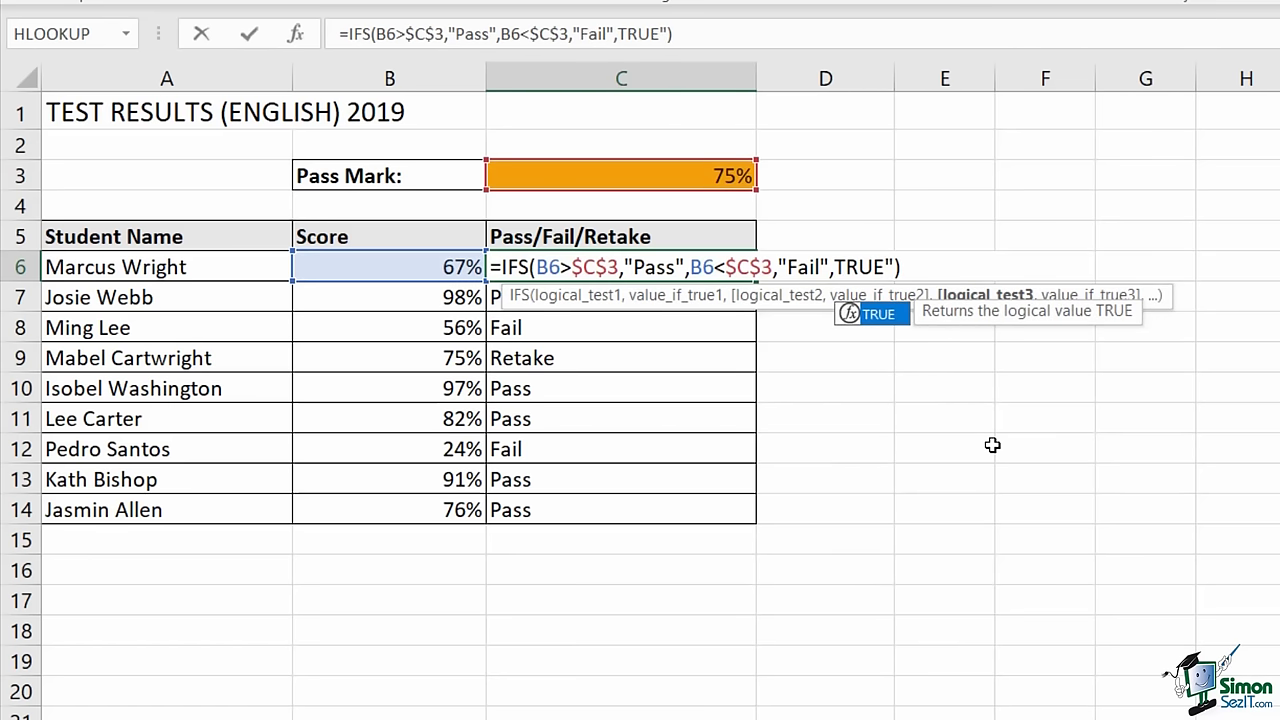
text(,)
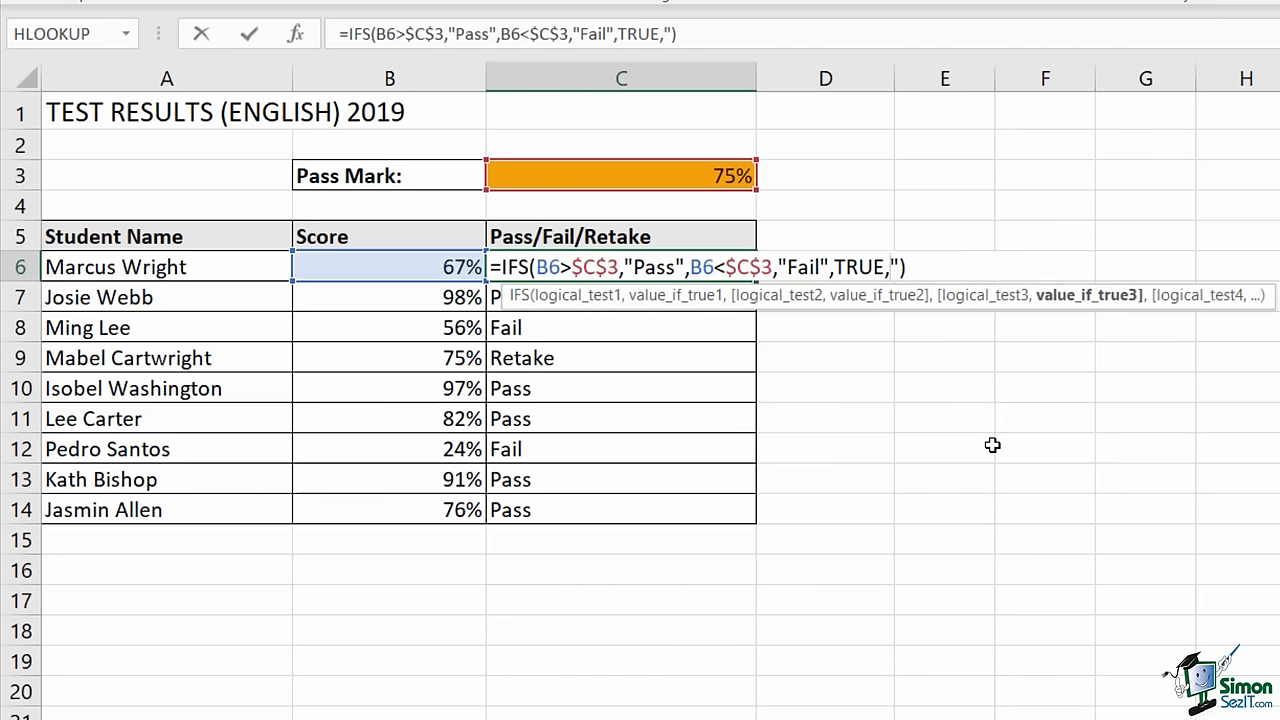
text("Retake")
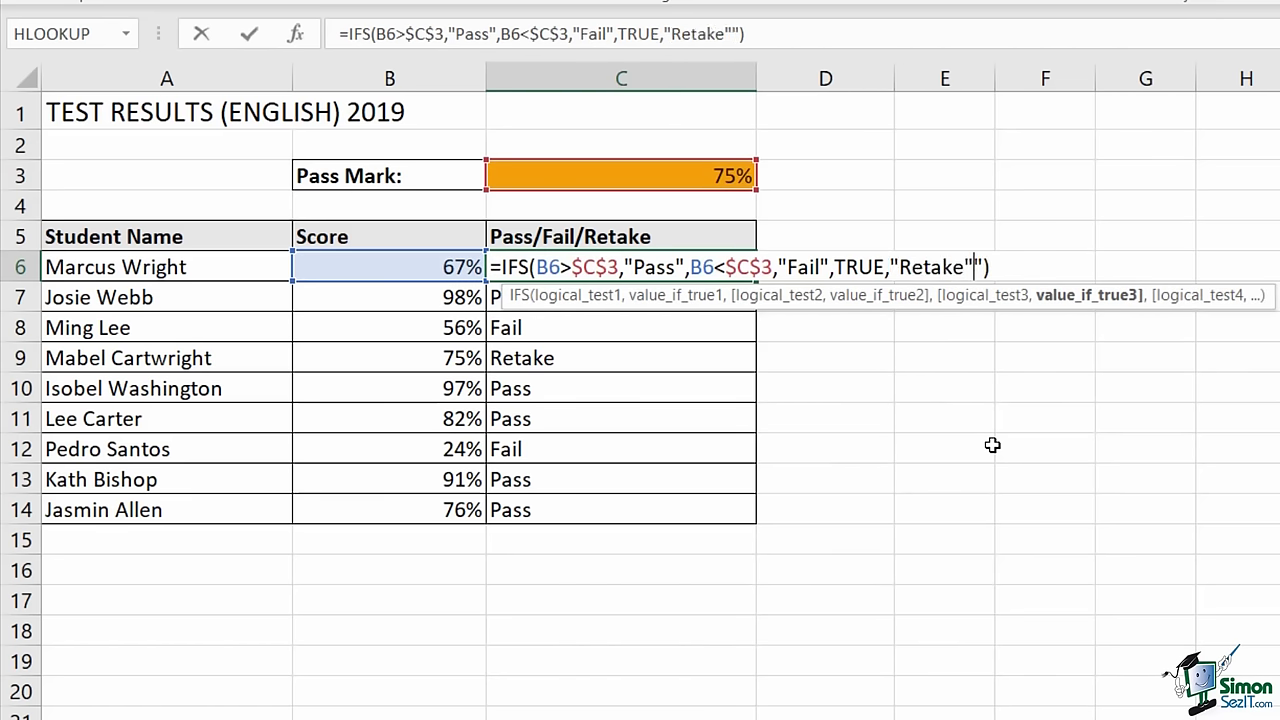
key(Delete)
key(Return)
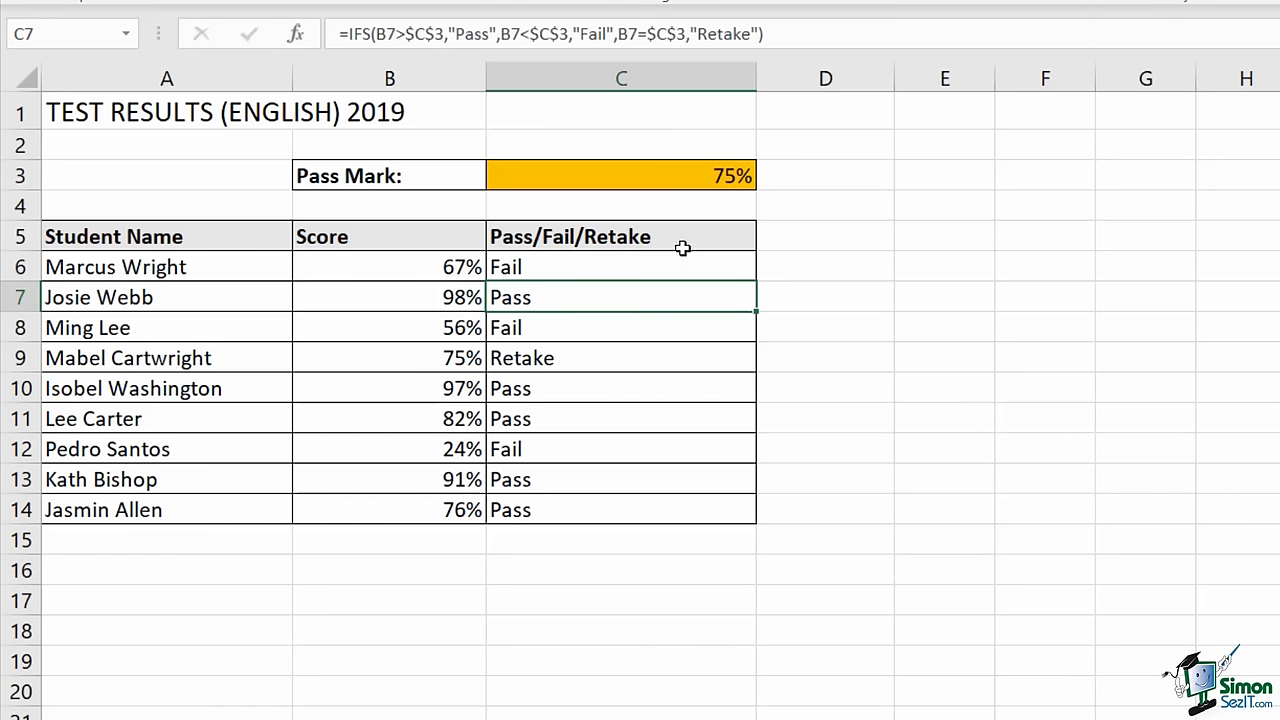
- Fill the revised formula down to C14 and reopen C6 for editing
click(717, 266)
double_click(756, 281)
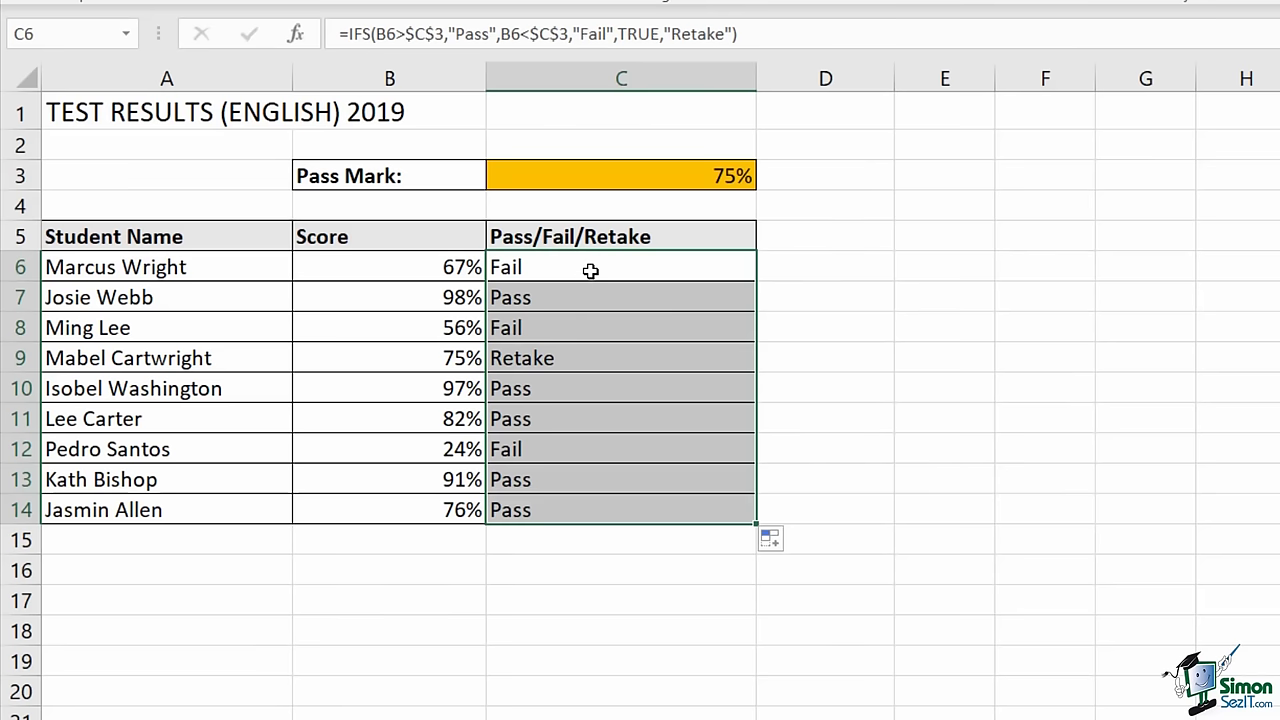
double_click(591, 270)
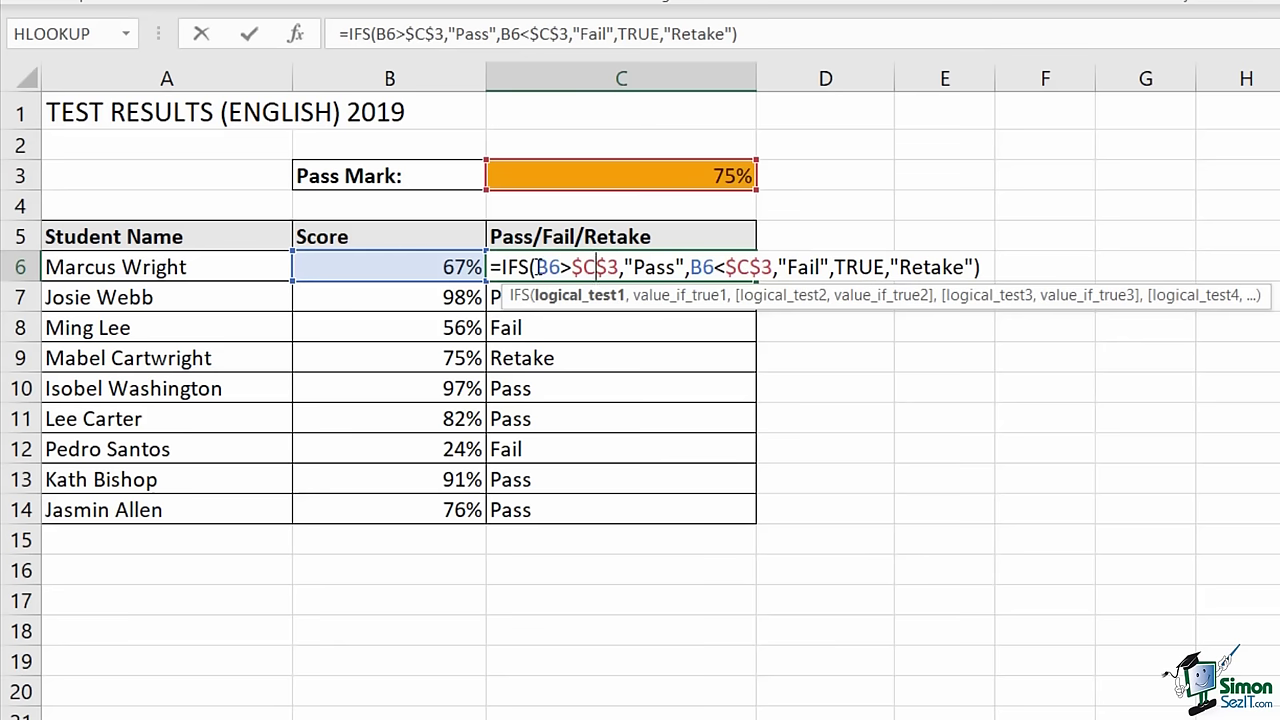
- Evaluate C6's B6>$C$3 and B6<$C$3 tests with F9, giving FALSE and TRUE
drag(538, 267, 618, 267)
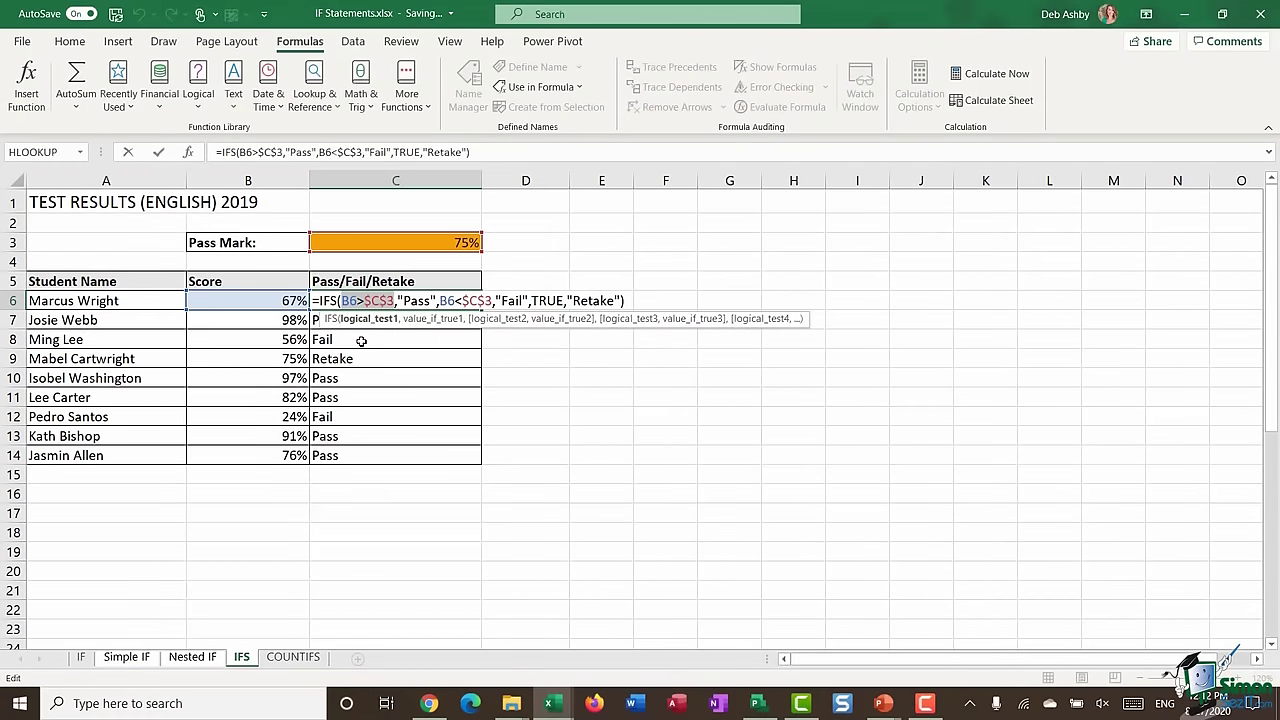
key(F9)
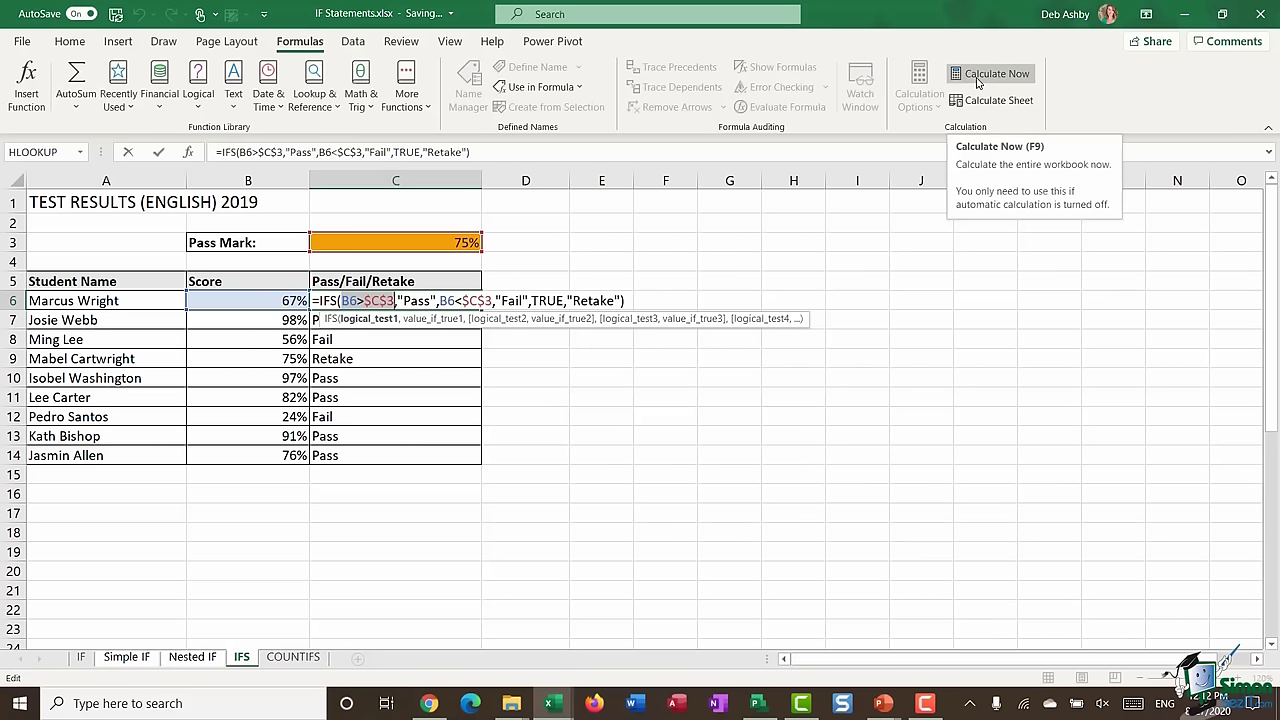
click(977, 82)
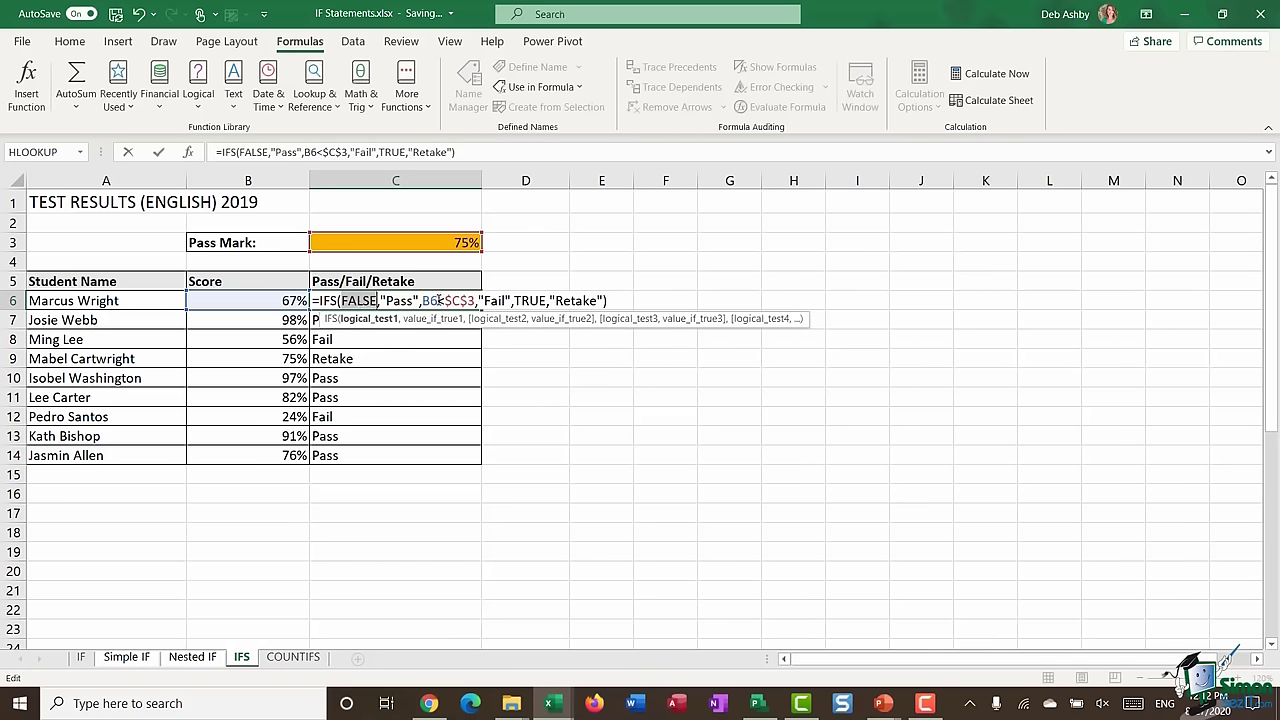
drag(424, 301, 464, 300)
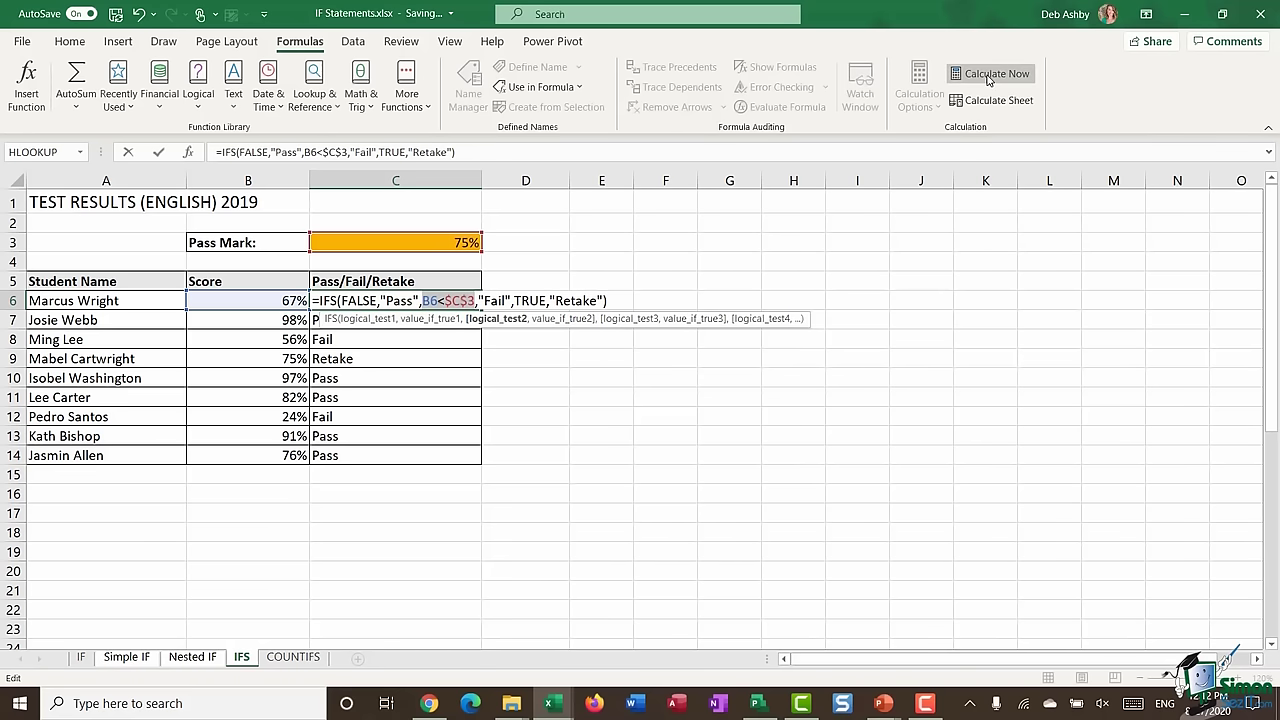
key(F9)
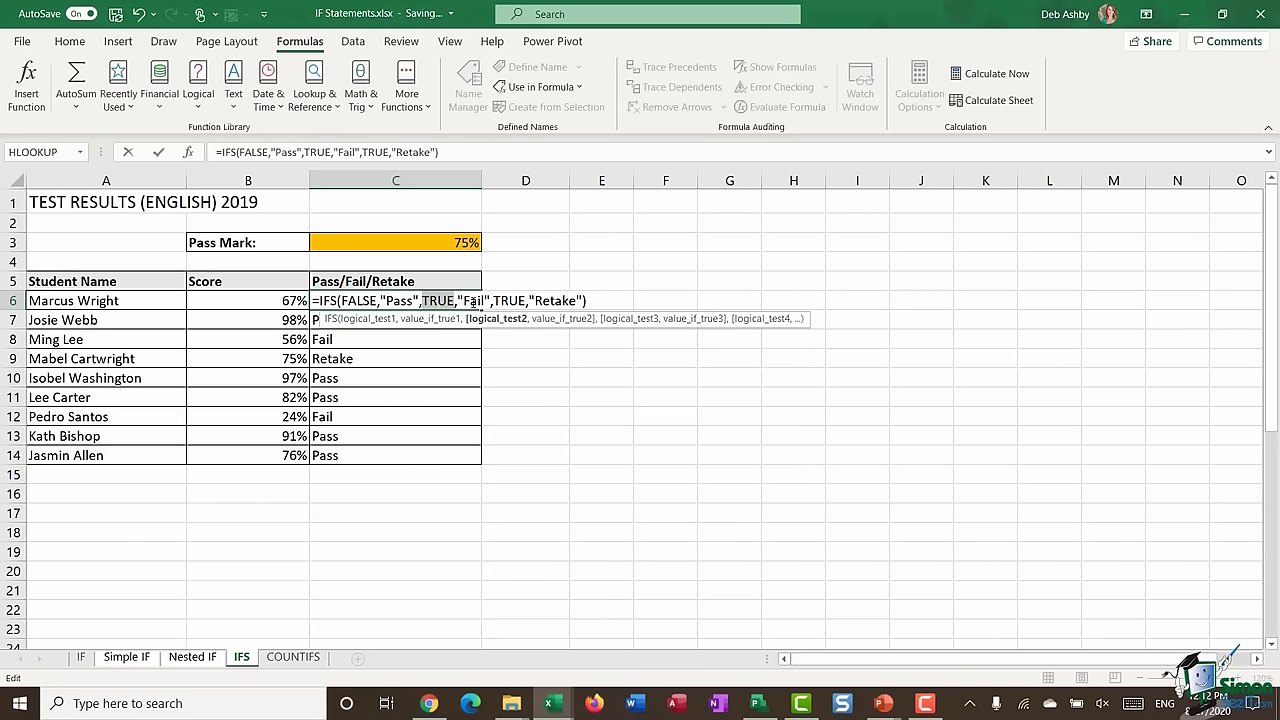
key(Return)
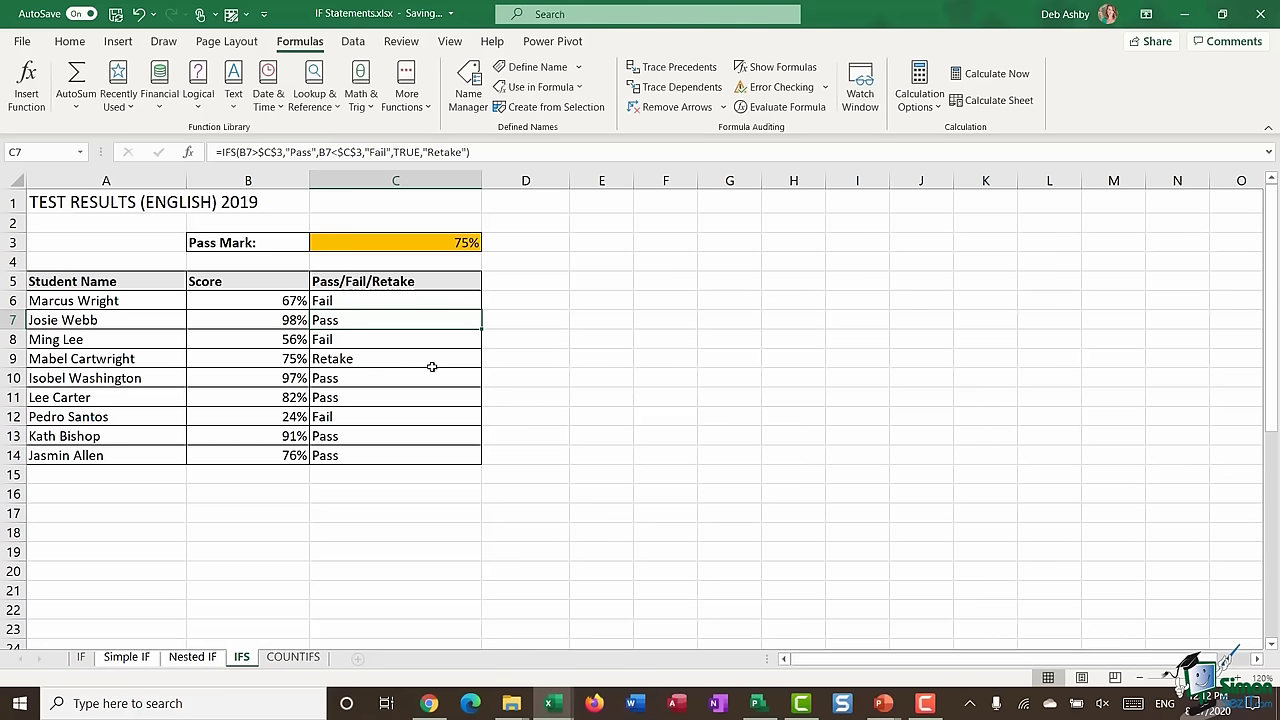
- Evaluate row 9's B9>$C$3 and B9<$C$3 tests, both returning FALSE for the 75% score
click(255, 364)
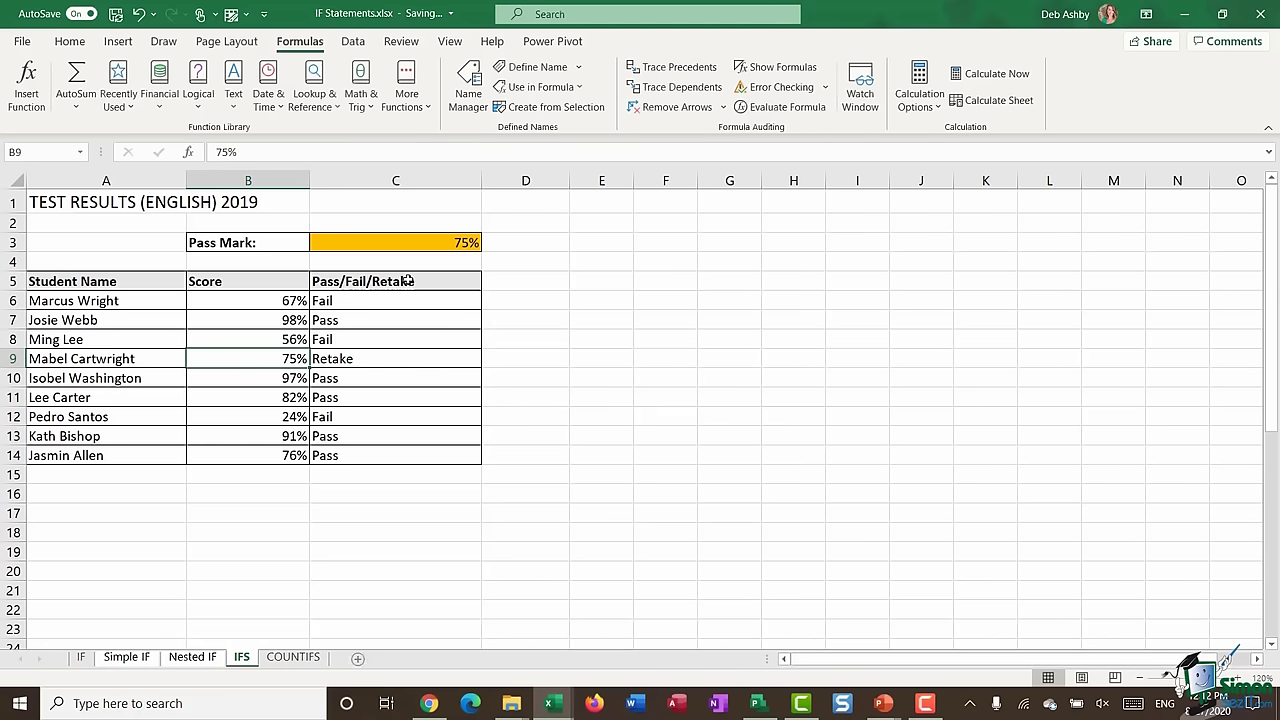
double_click(414, 358)
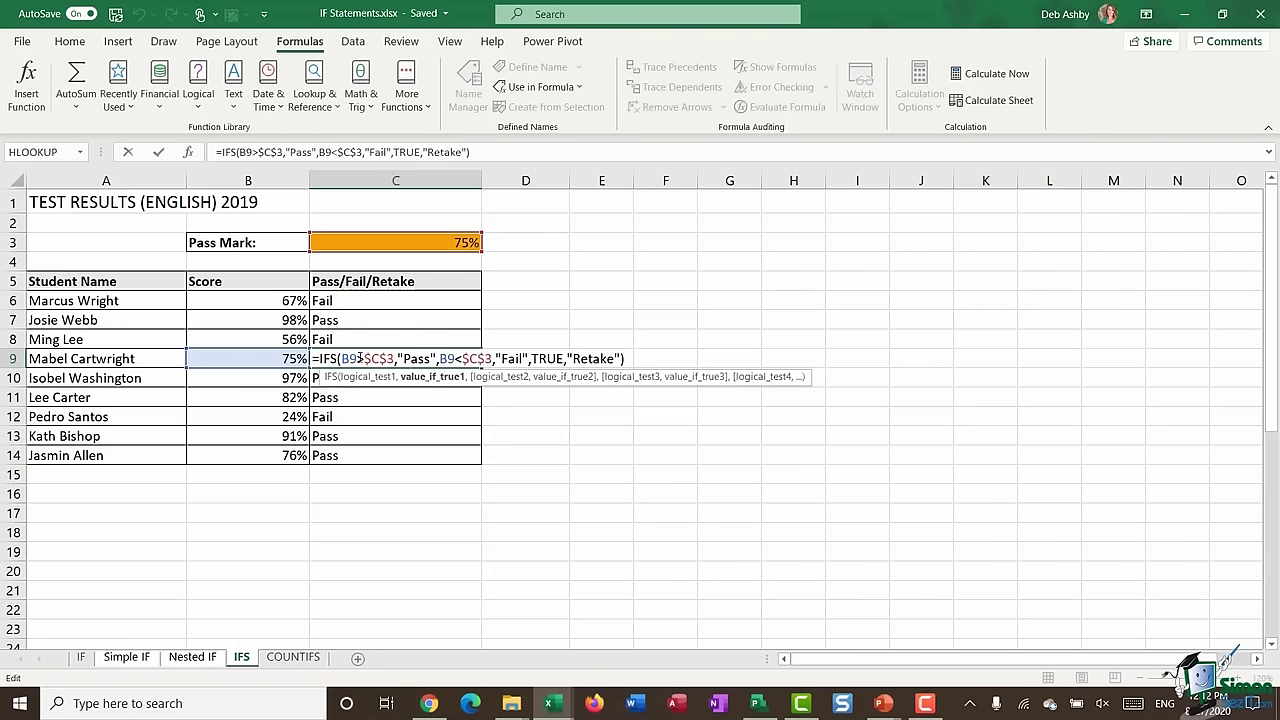
drag(341, 358, 395, 358)
click(976, 76)
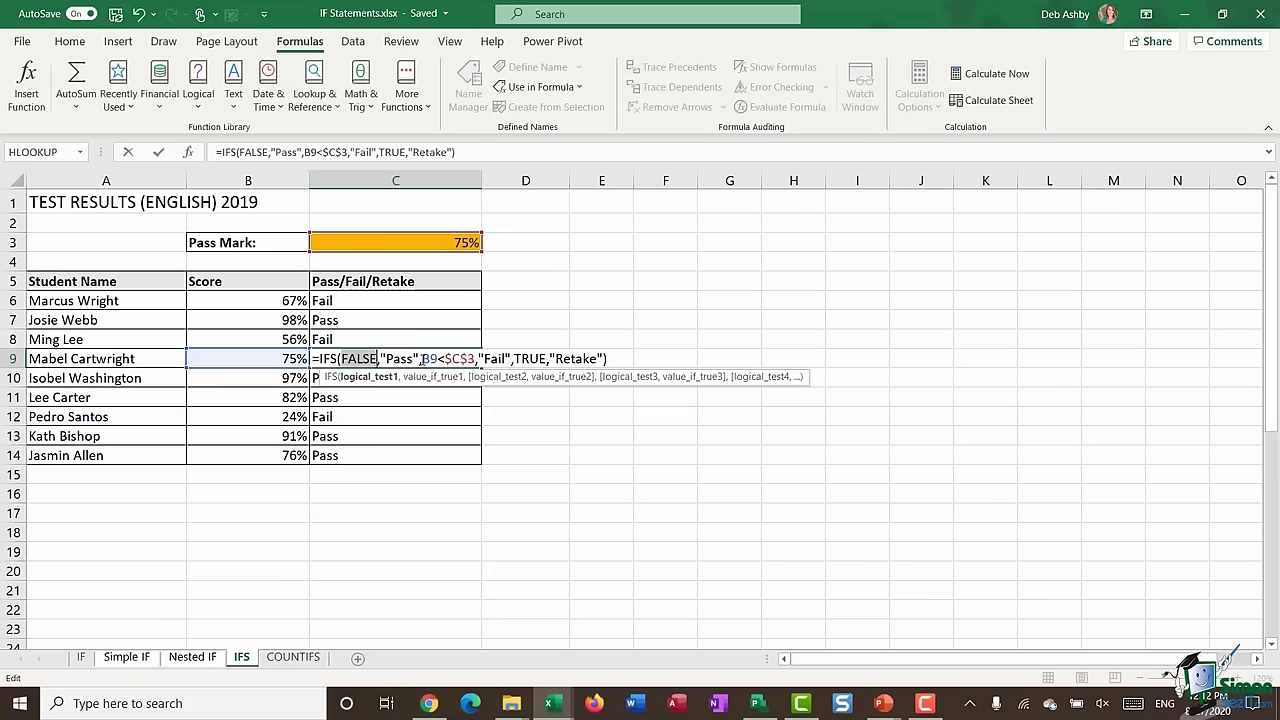
drag(422, 358, 479, 358)
click(996, 74)
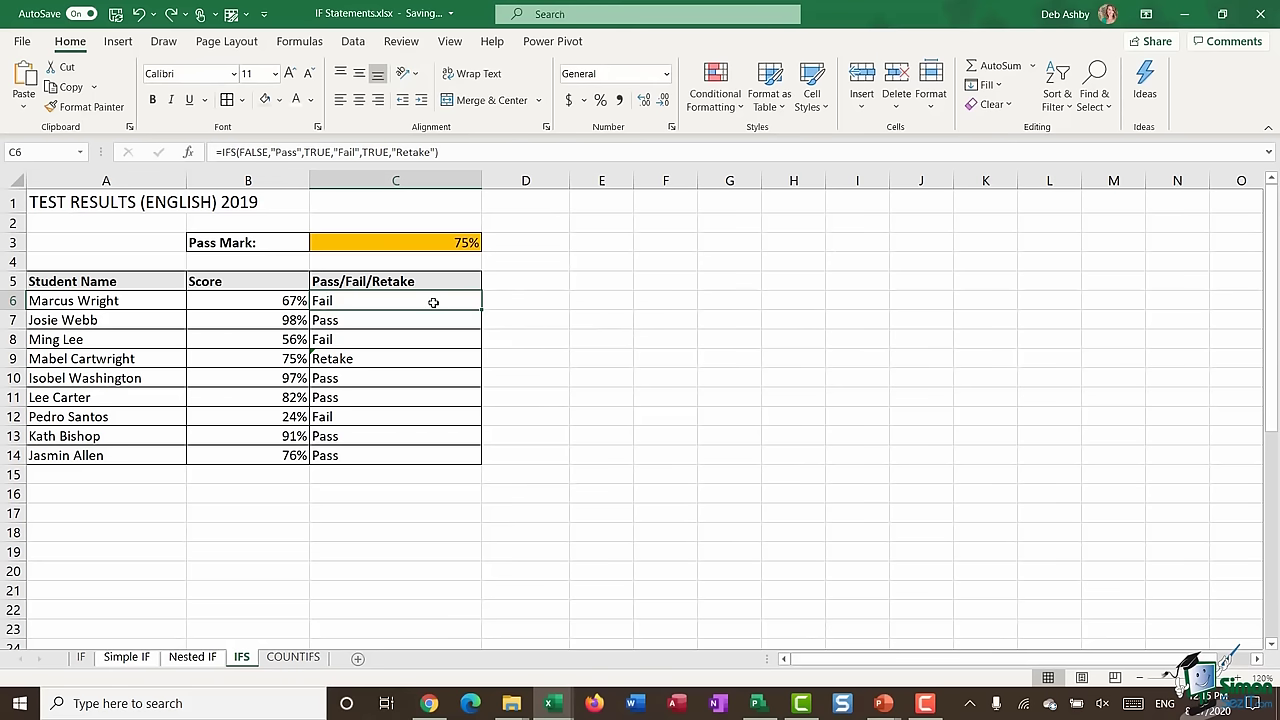
- For C6:C14, create a conditional formatting rule matching cells containing the text "Pass"
drag(434, 303, 440, 448)
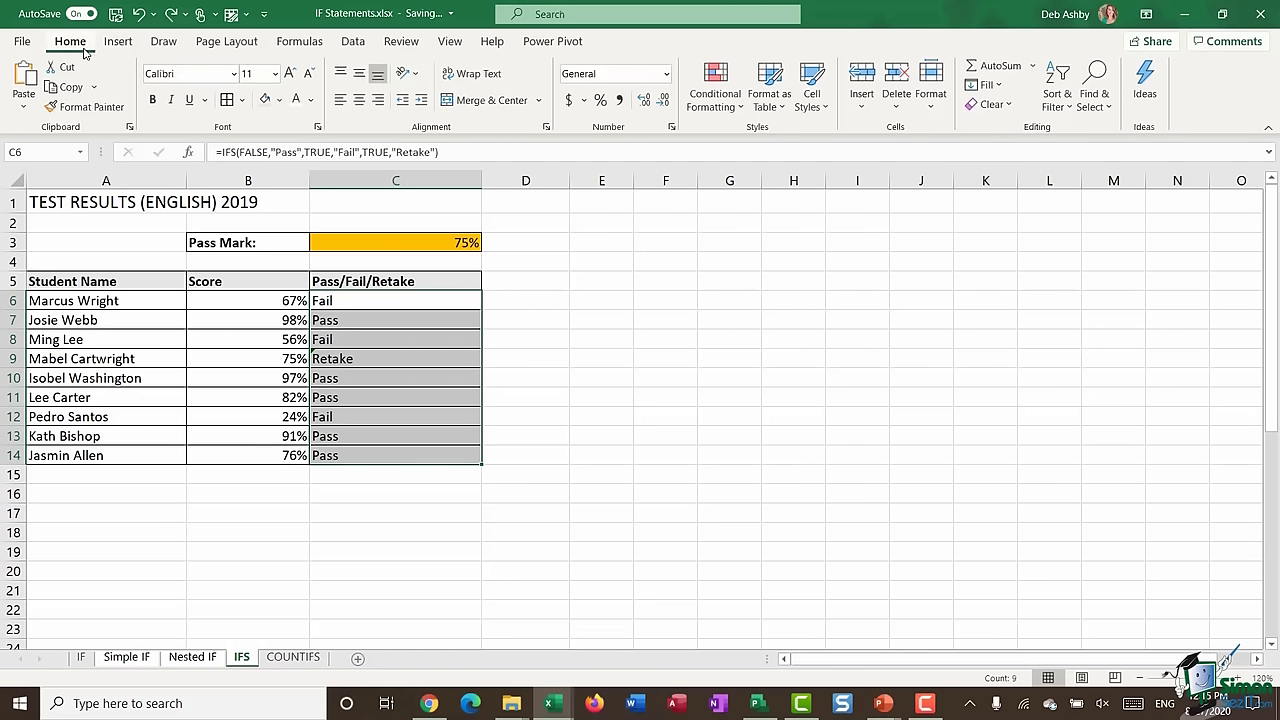
click(718, 100)
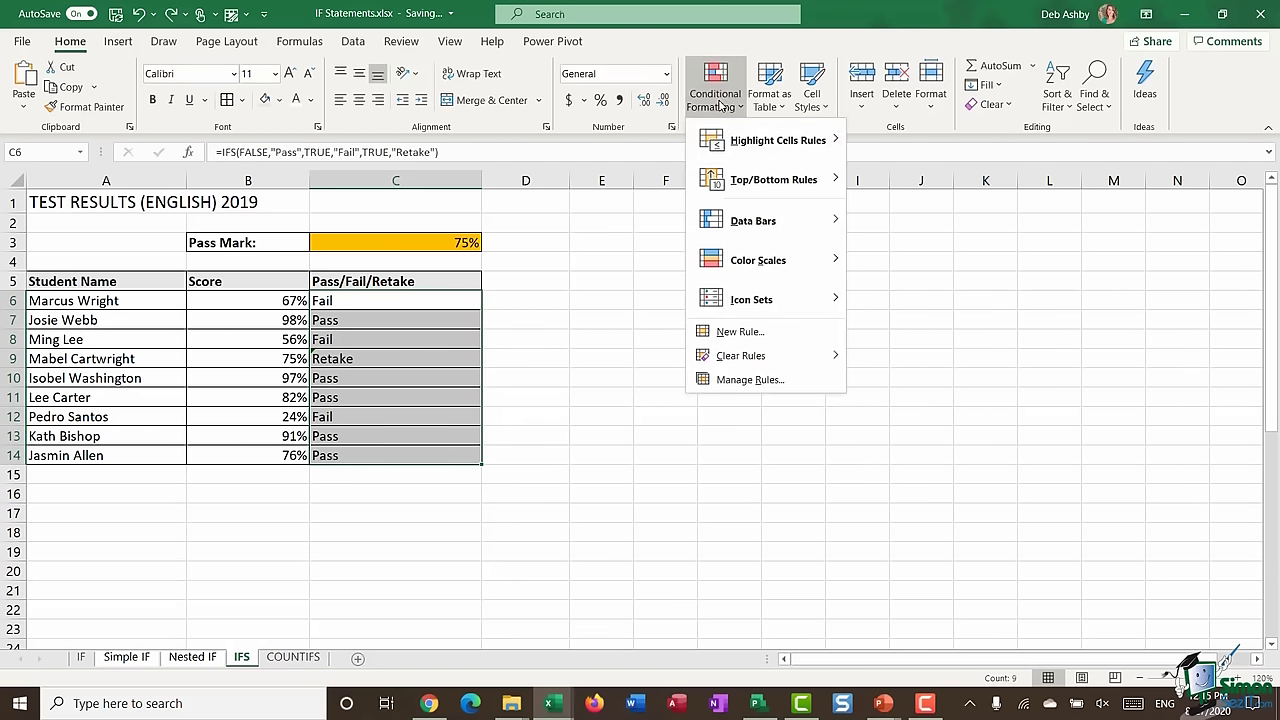
click(742, 332)
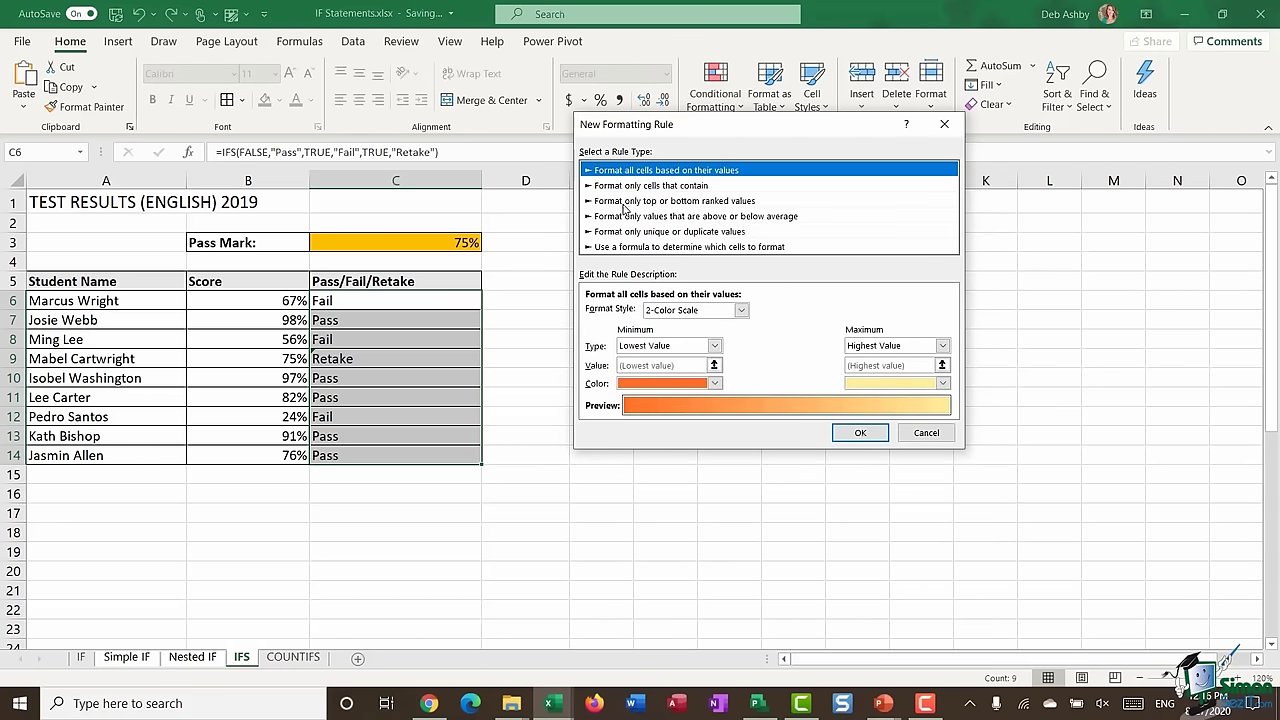
click(638, 186)
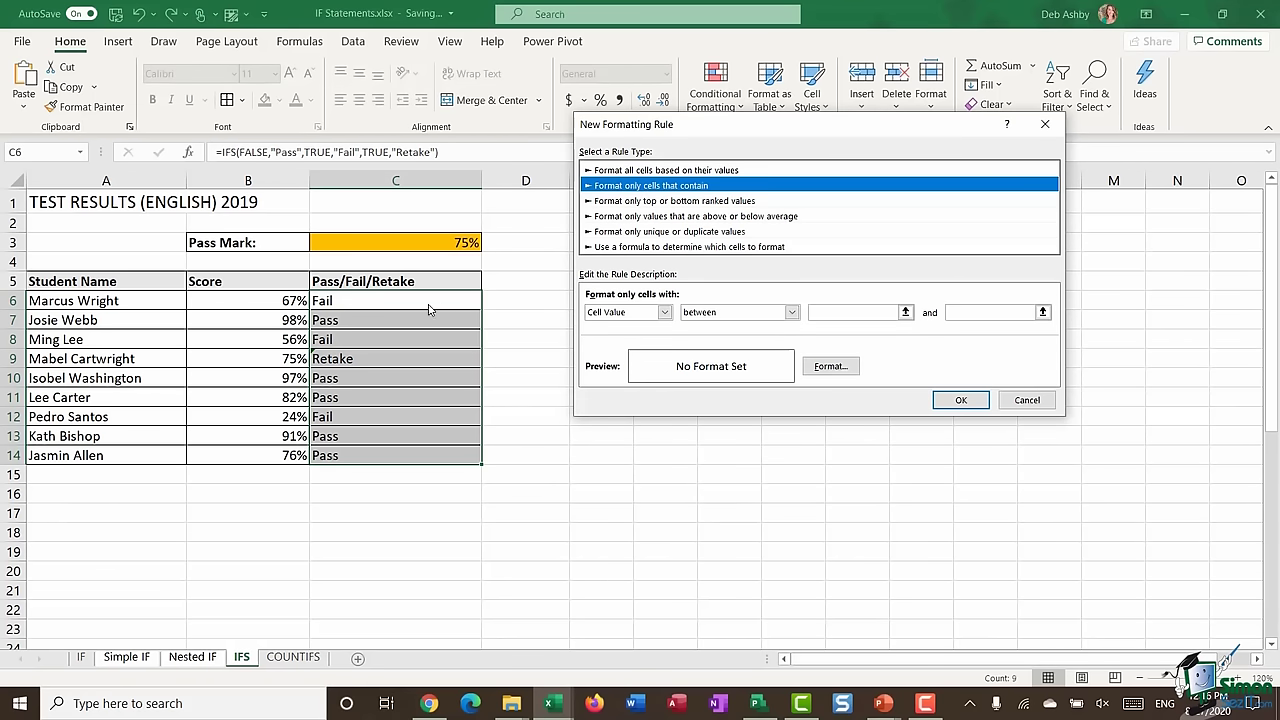
click(664, 313)
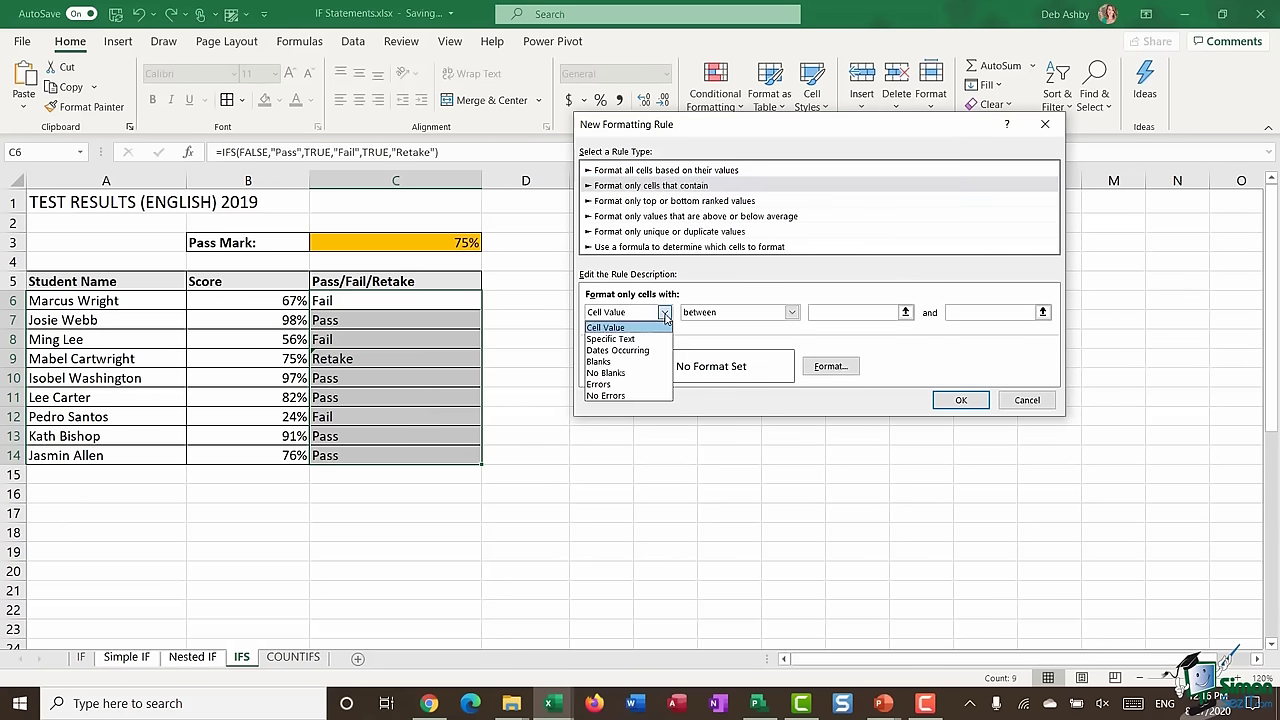
click(635, 341)
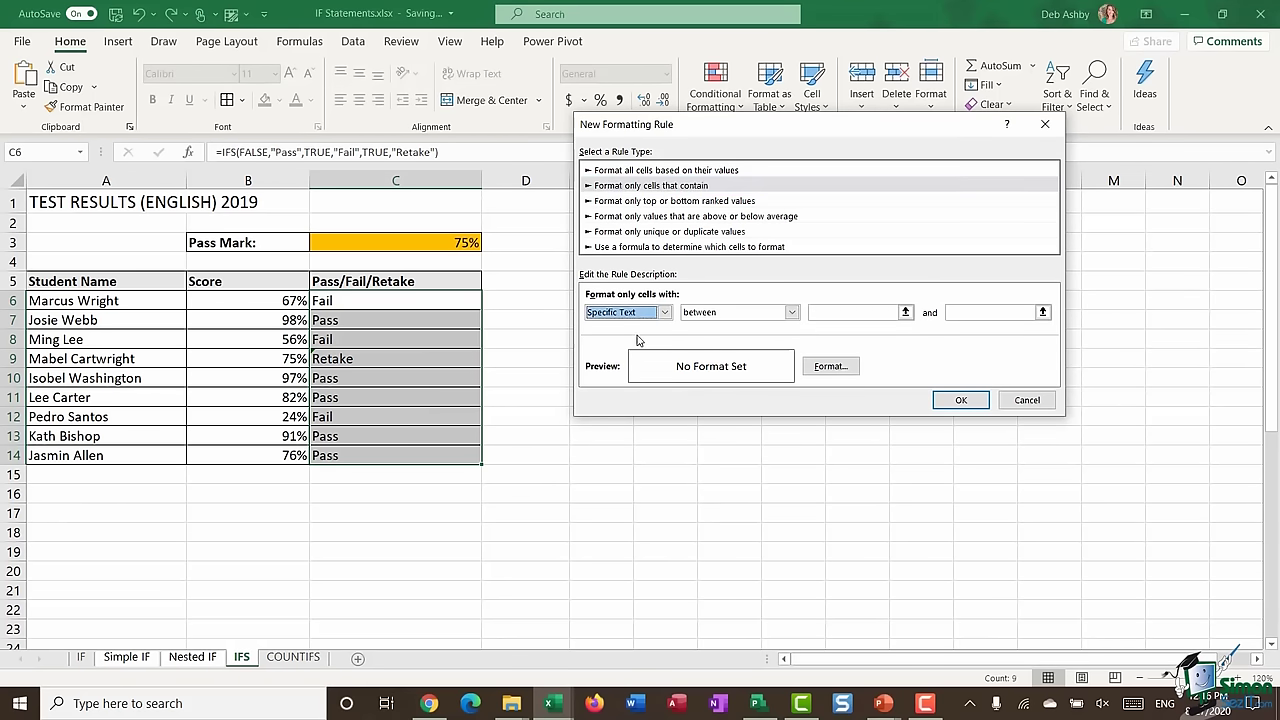
click(754, 313)
click(731, 334)
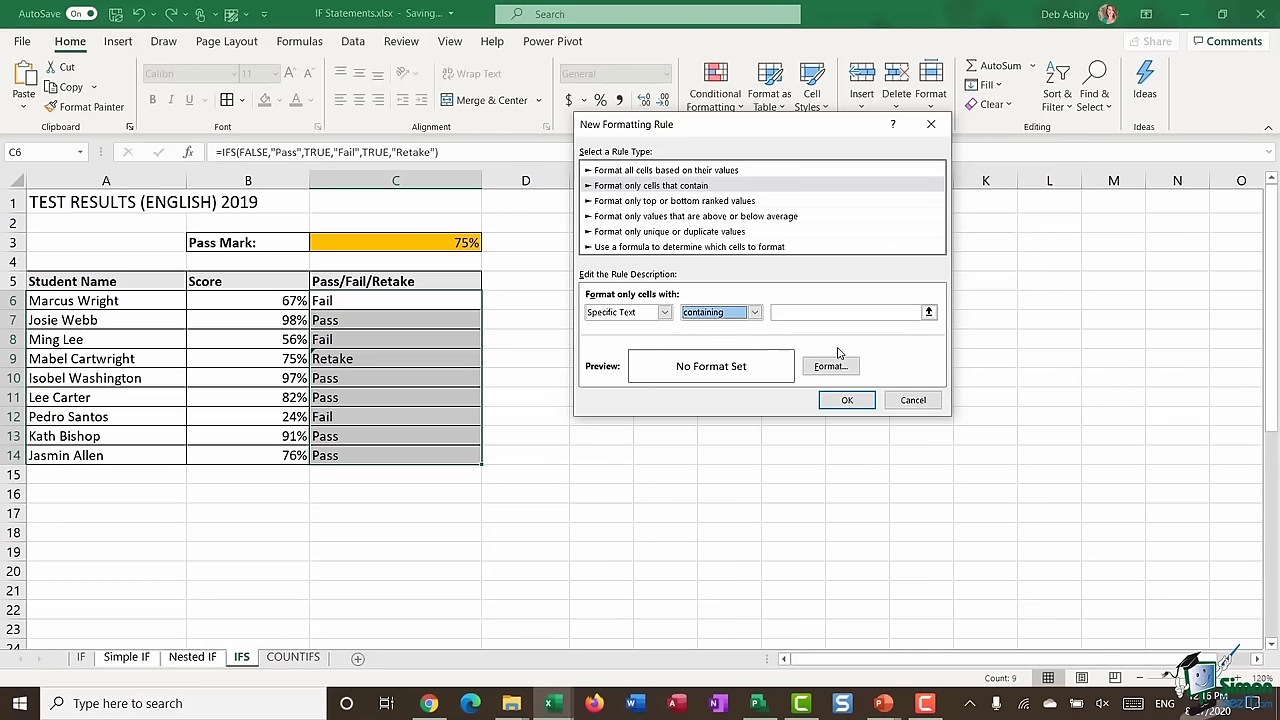
click(840, 313)
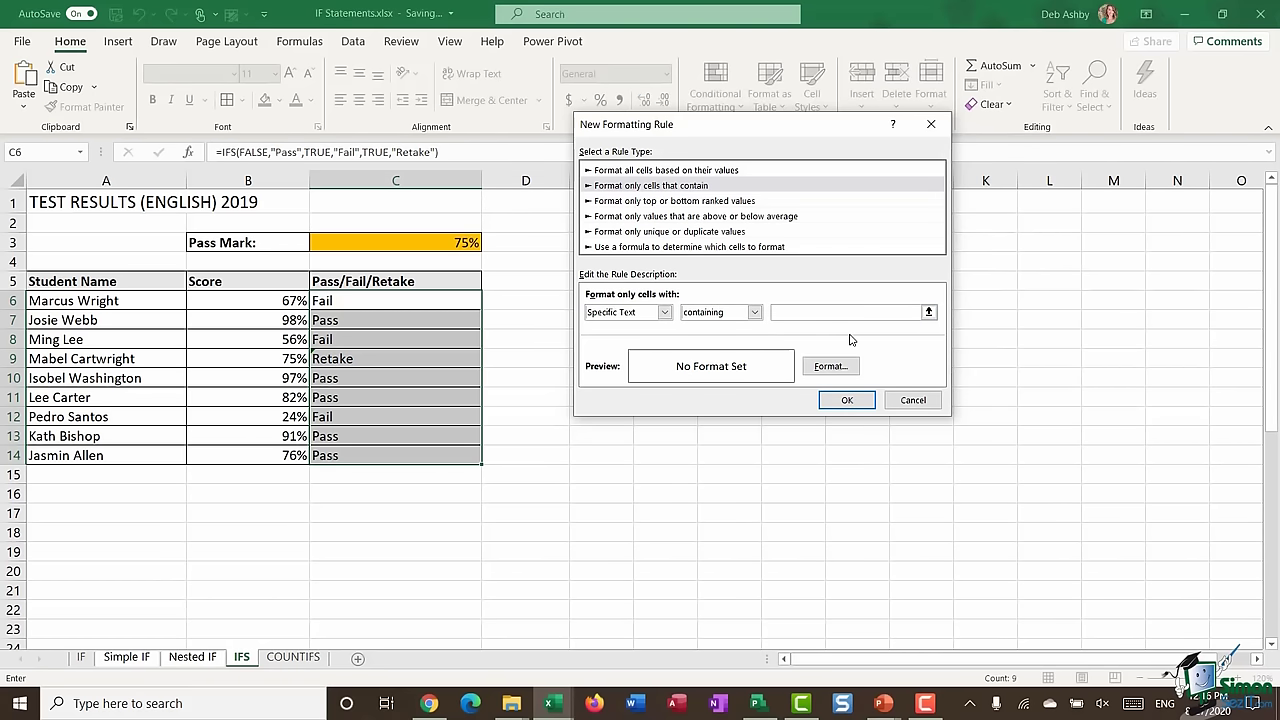
text(Pass)
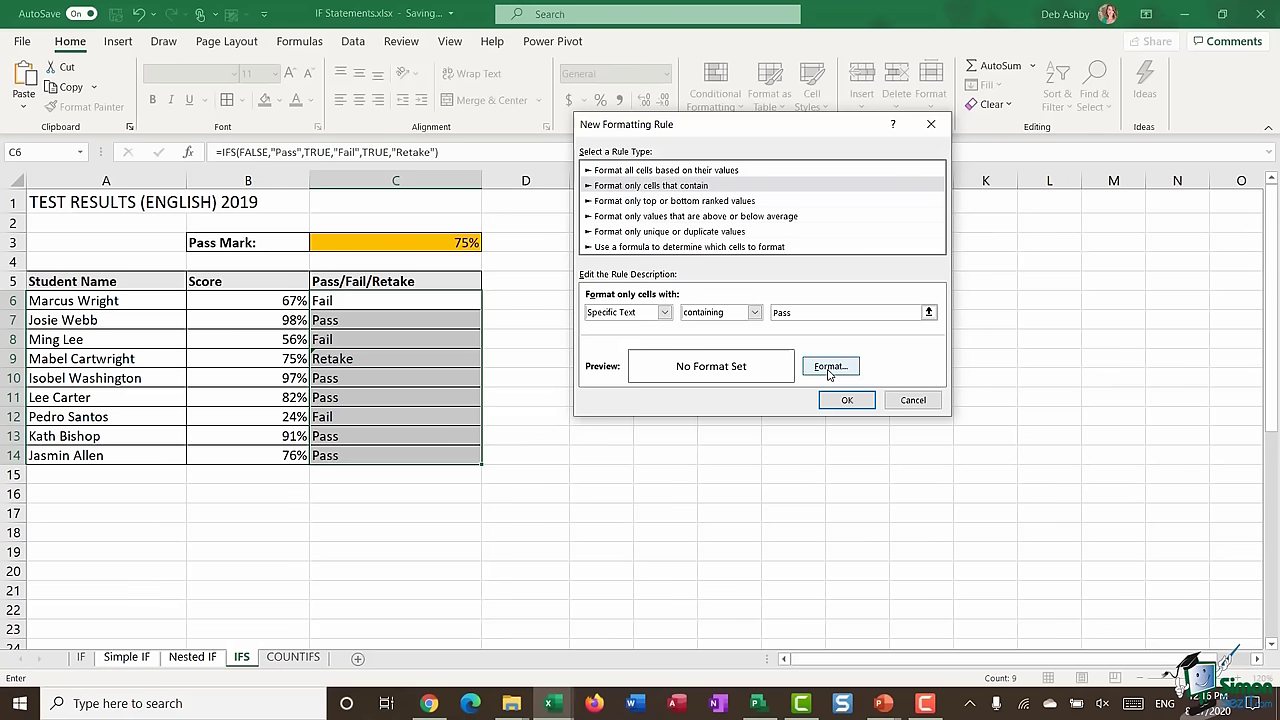
- Give matching cells a light green fill and apply the rule
click(828, 368)
click(634, 227)
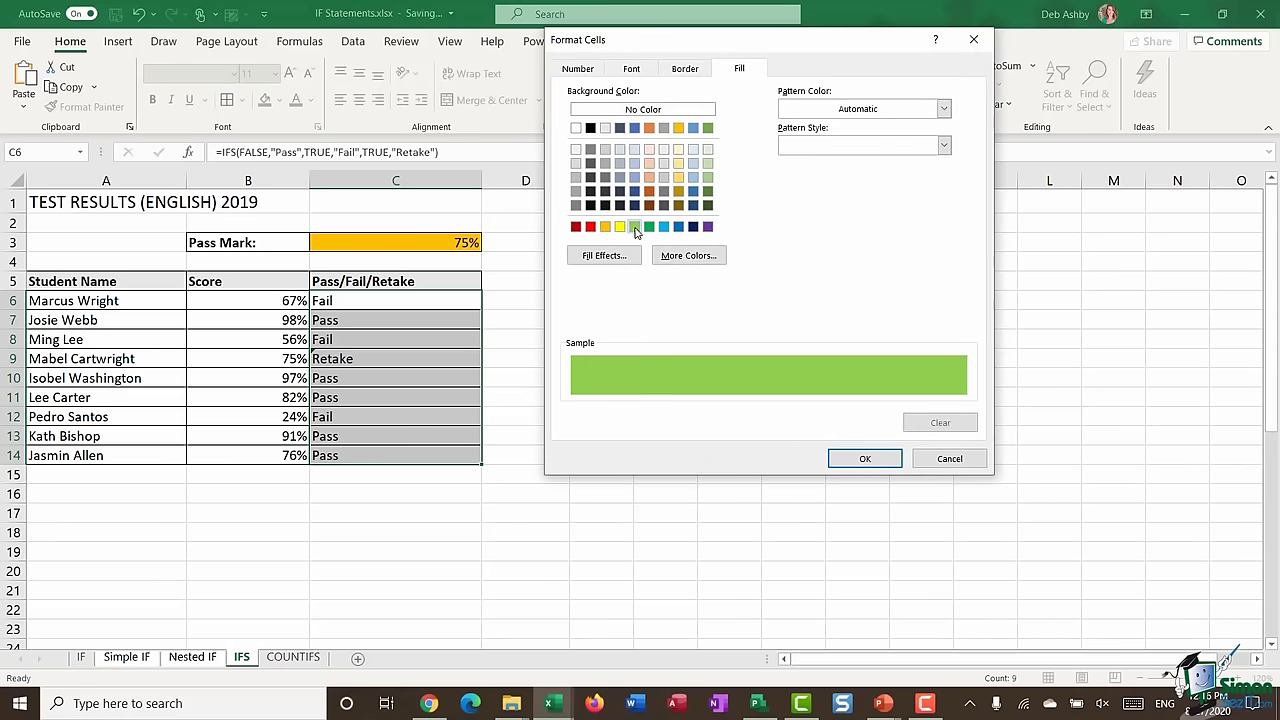
click(862, 459)
click(847, 400)
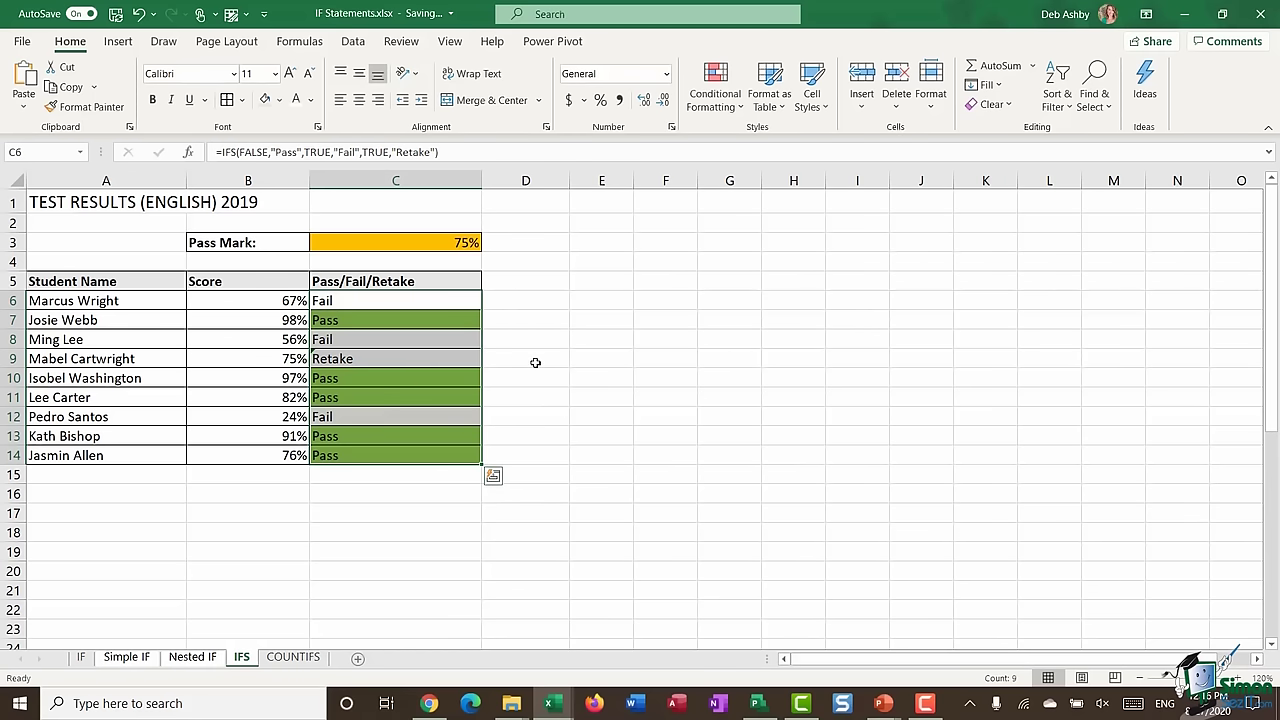
- Clear the selection to view the green-filled Pass cells
click(558, 350)
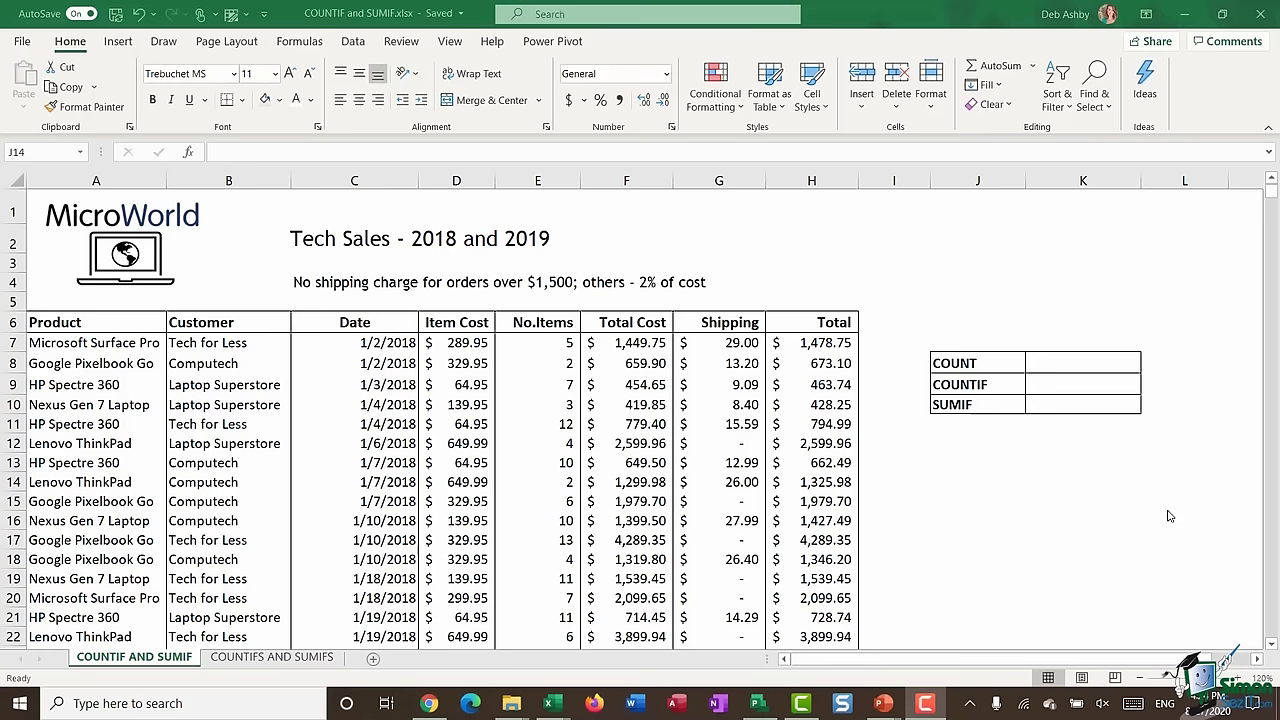
- Enter =COUNT(E7:E915) in K8 beside COUNT, returning 909
click(1067, 366)
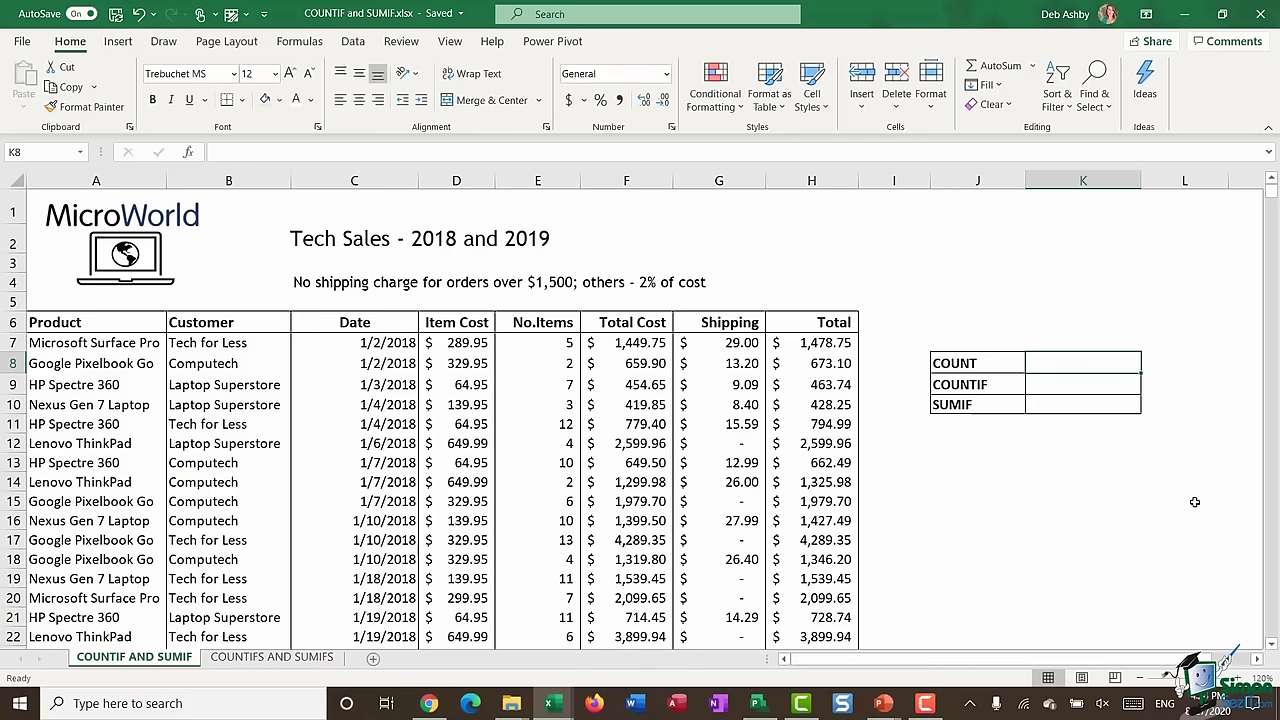
text(=COU)
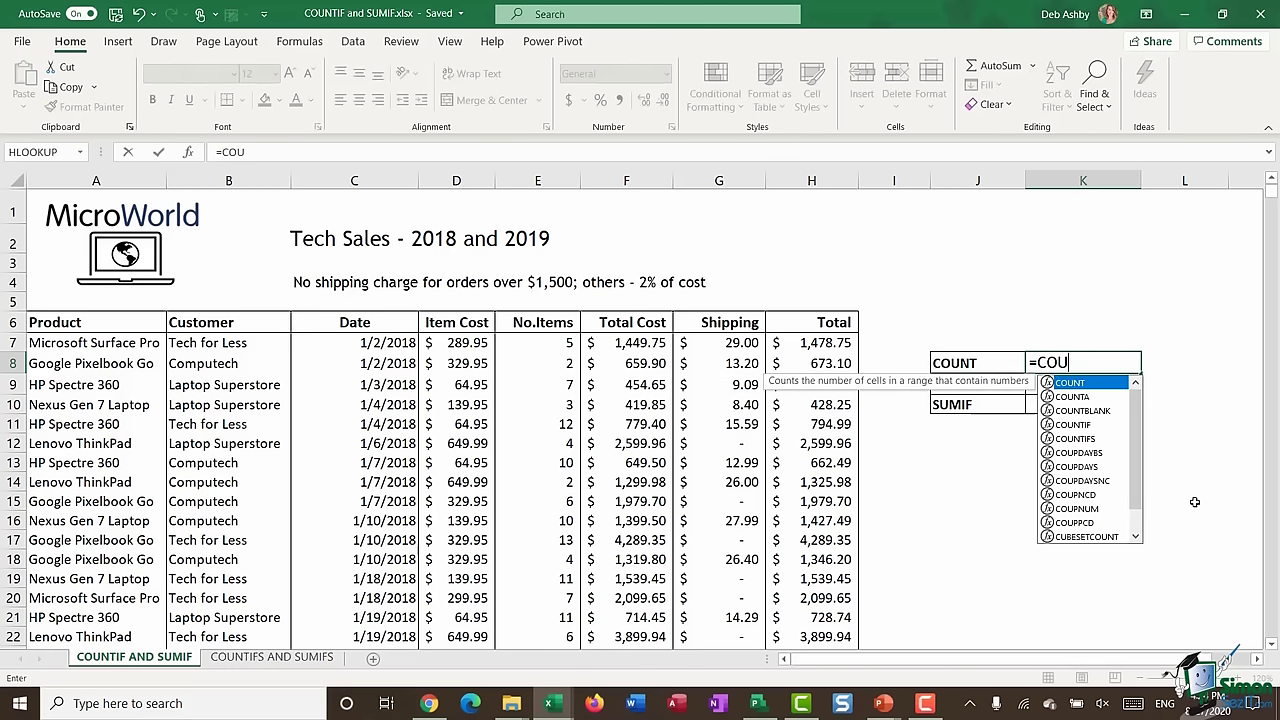
text(NT()
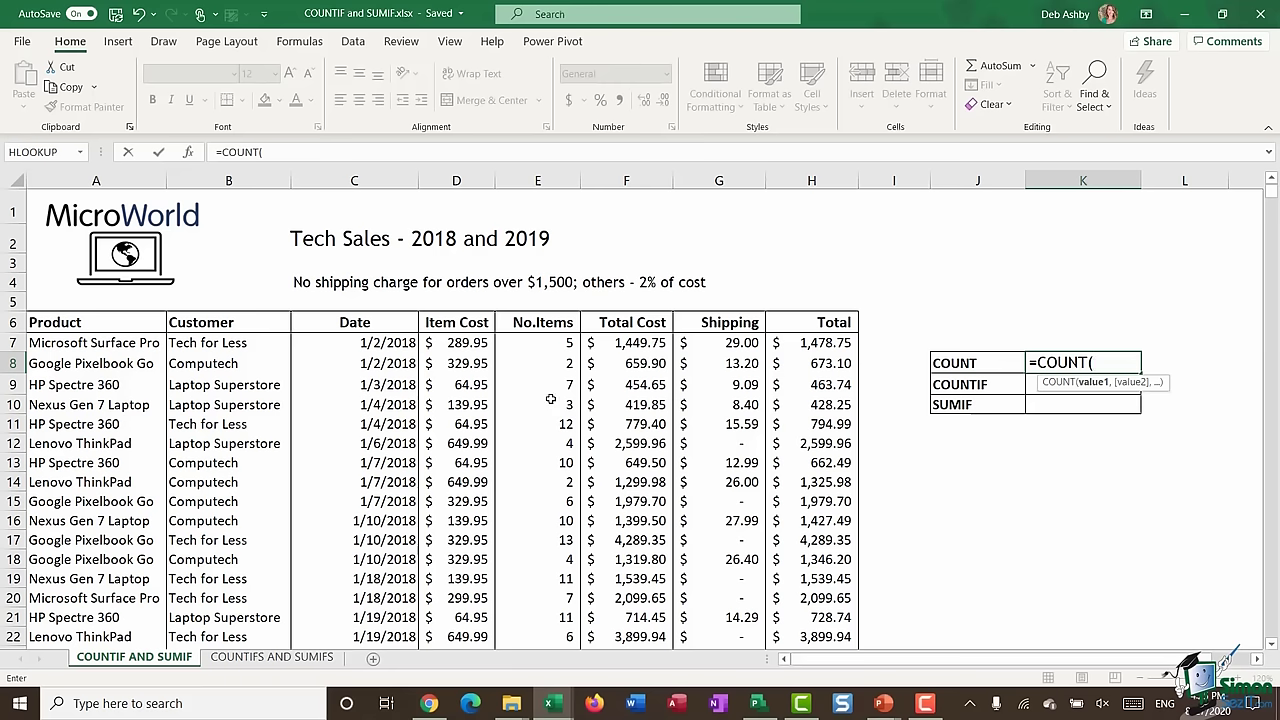
click(541, 341)
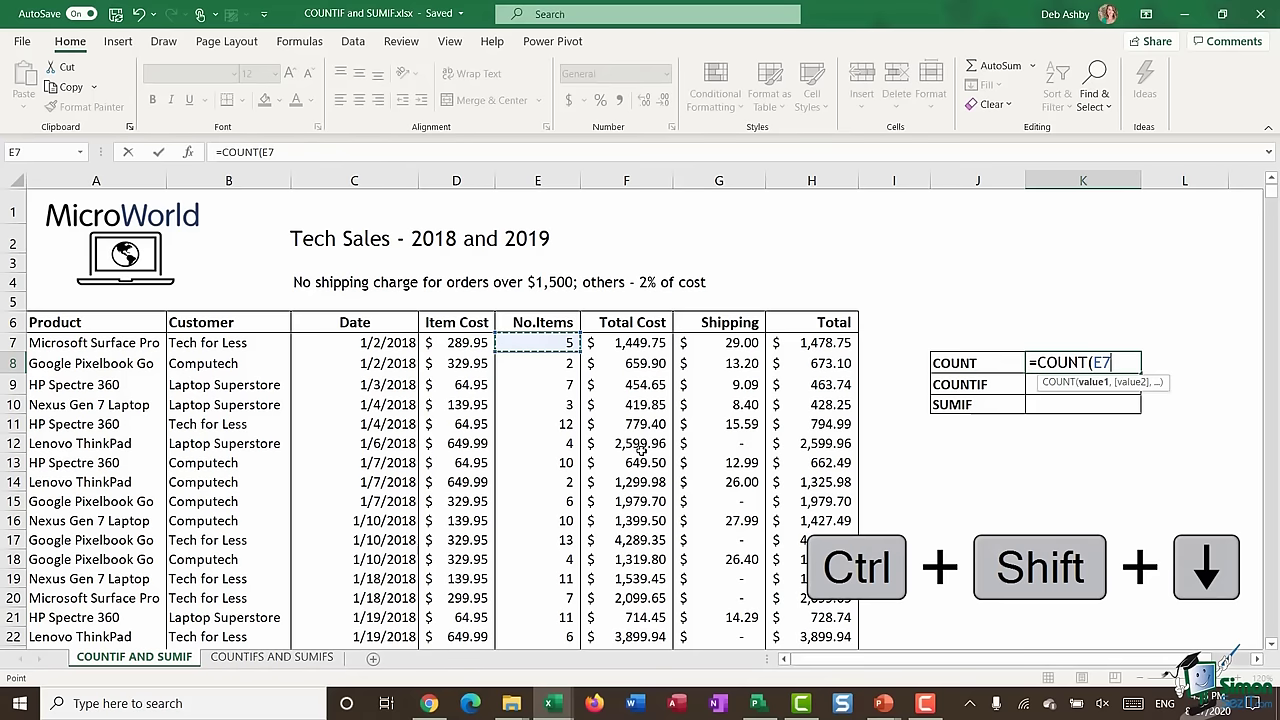
key(ctrl+shift+Down)
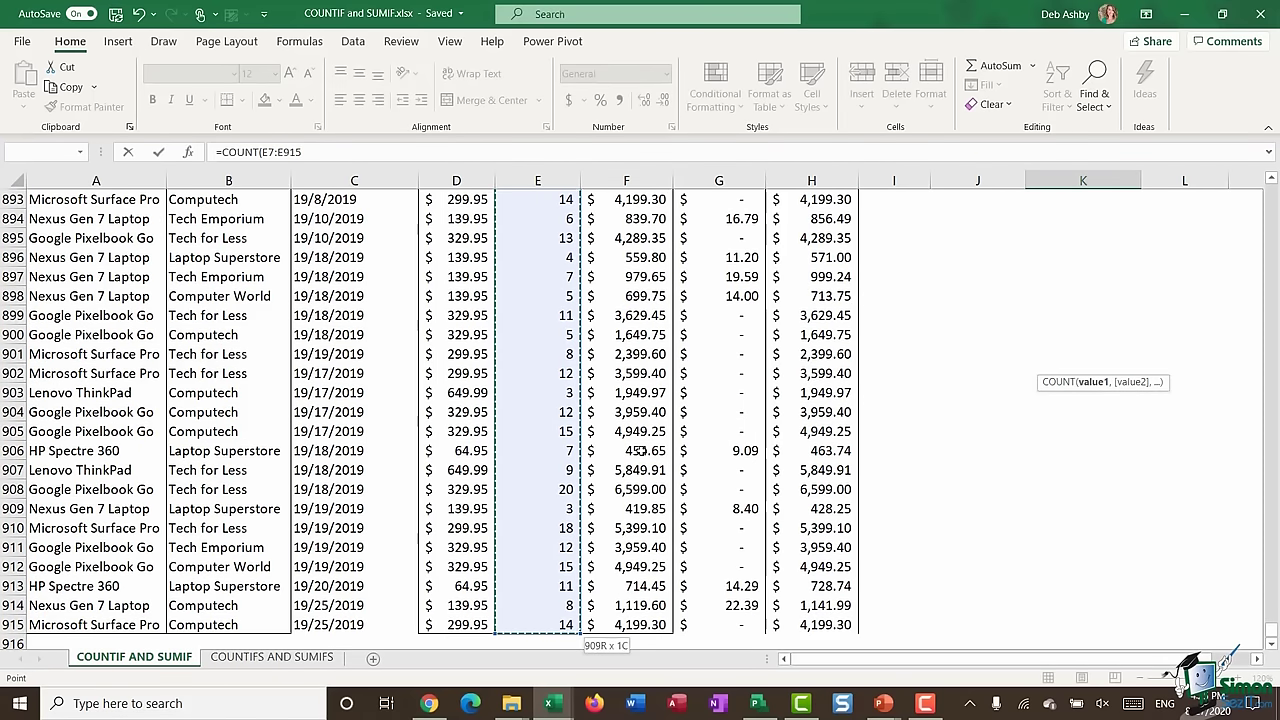
text())
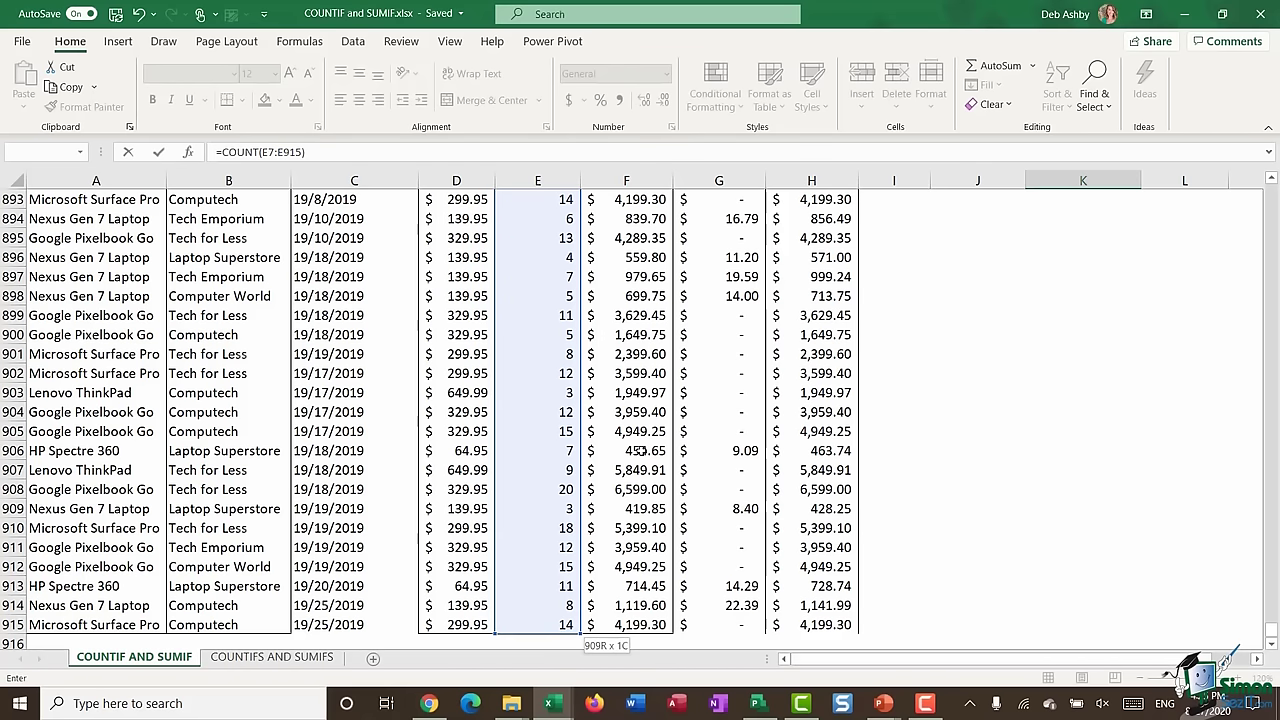
key(Escape)
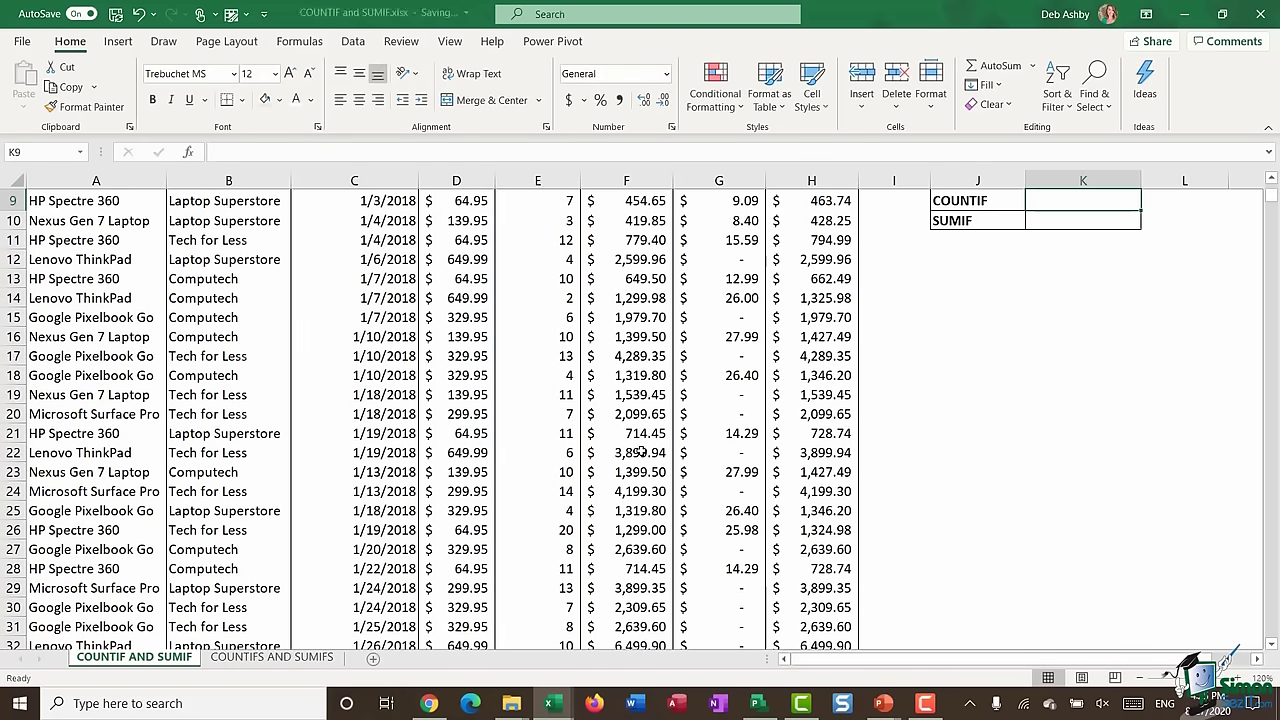
scroll(760, 500, up, 3)
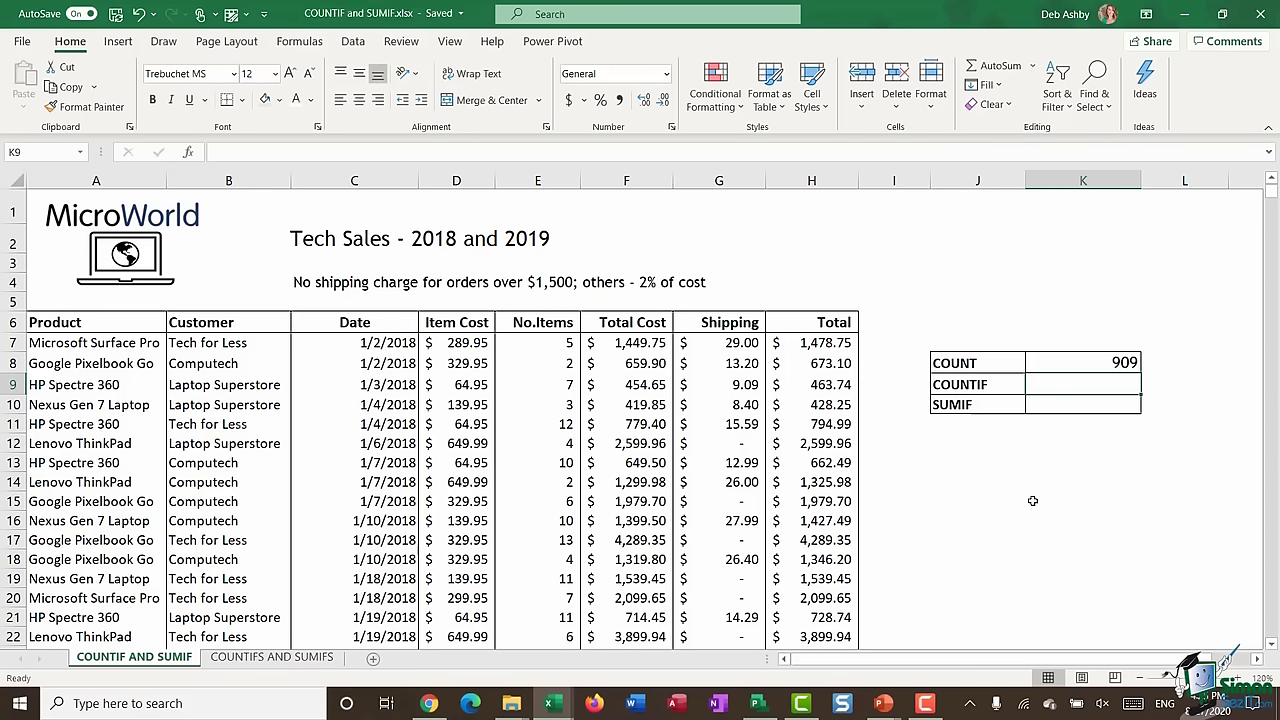
click(1066, 455)
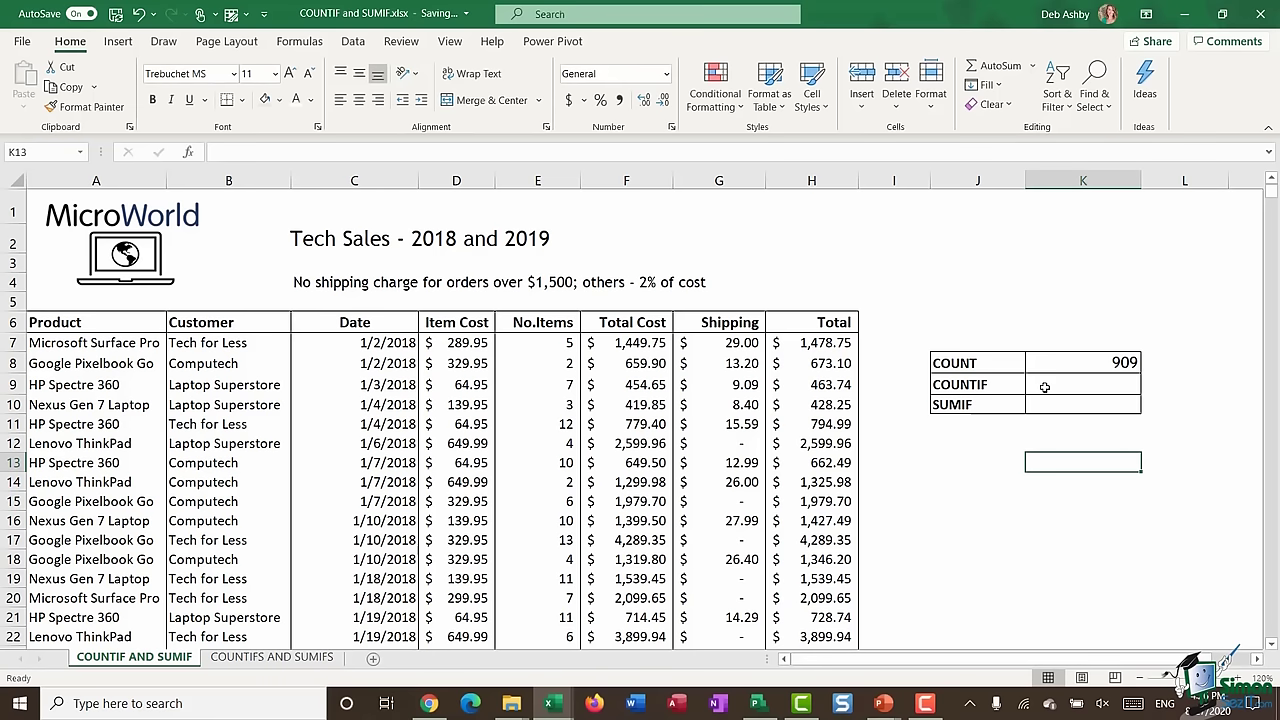
click(354, 443)
drag(106, 343, 104, 598)
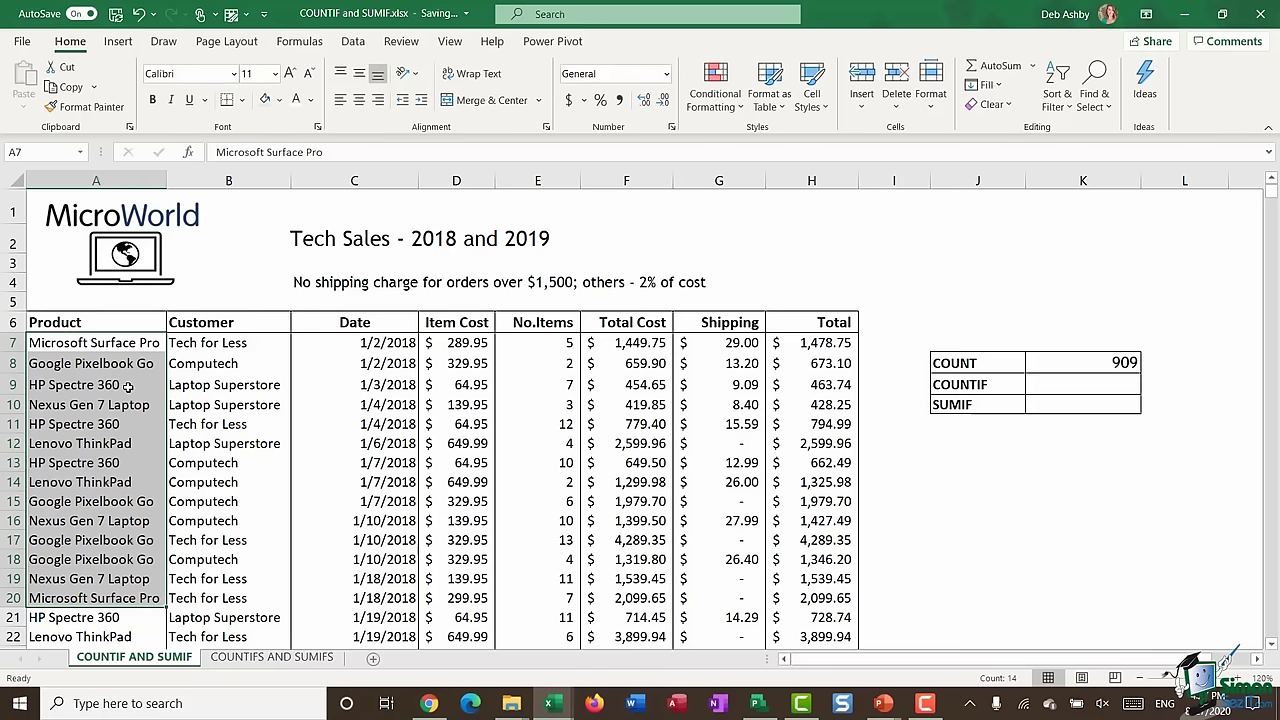
drag(228, 343, 223, 575)
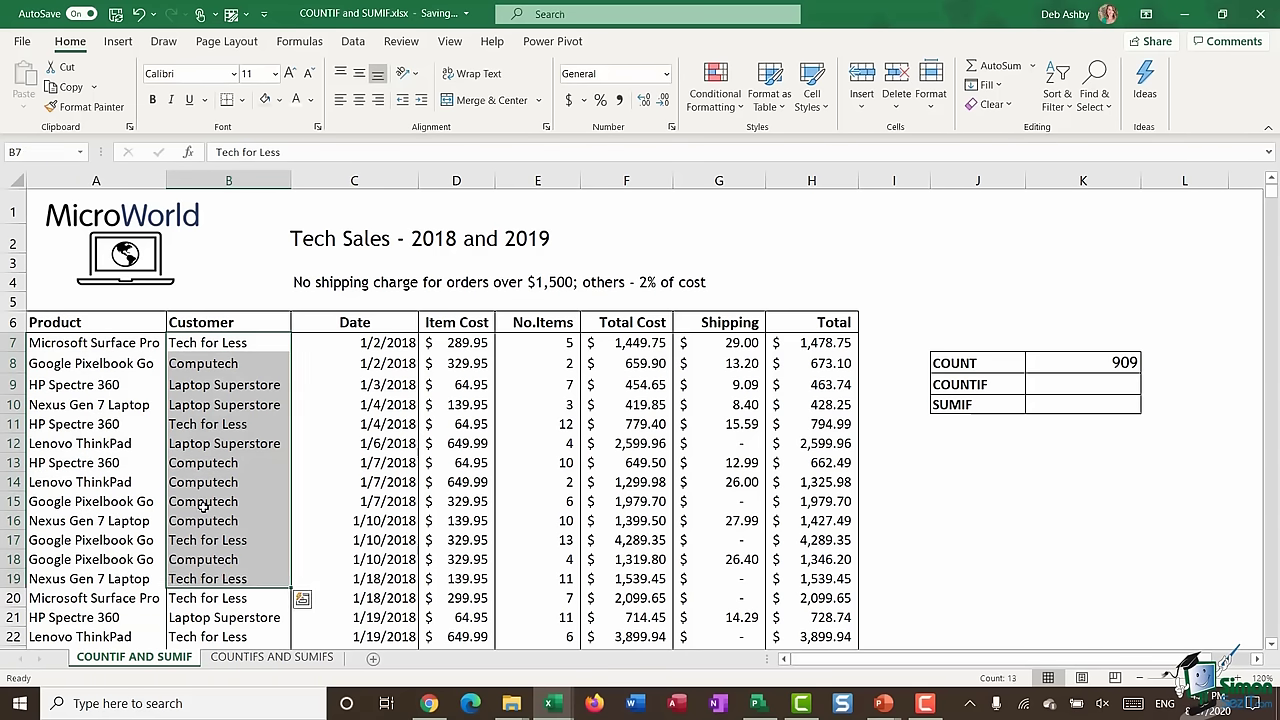
click(537, 344)
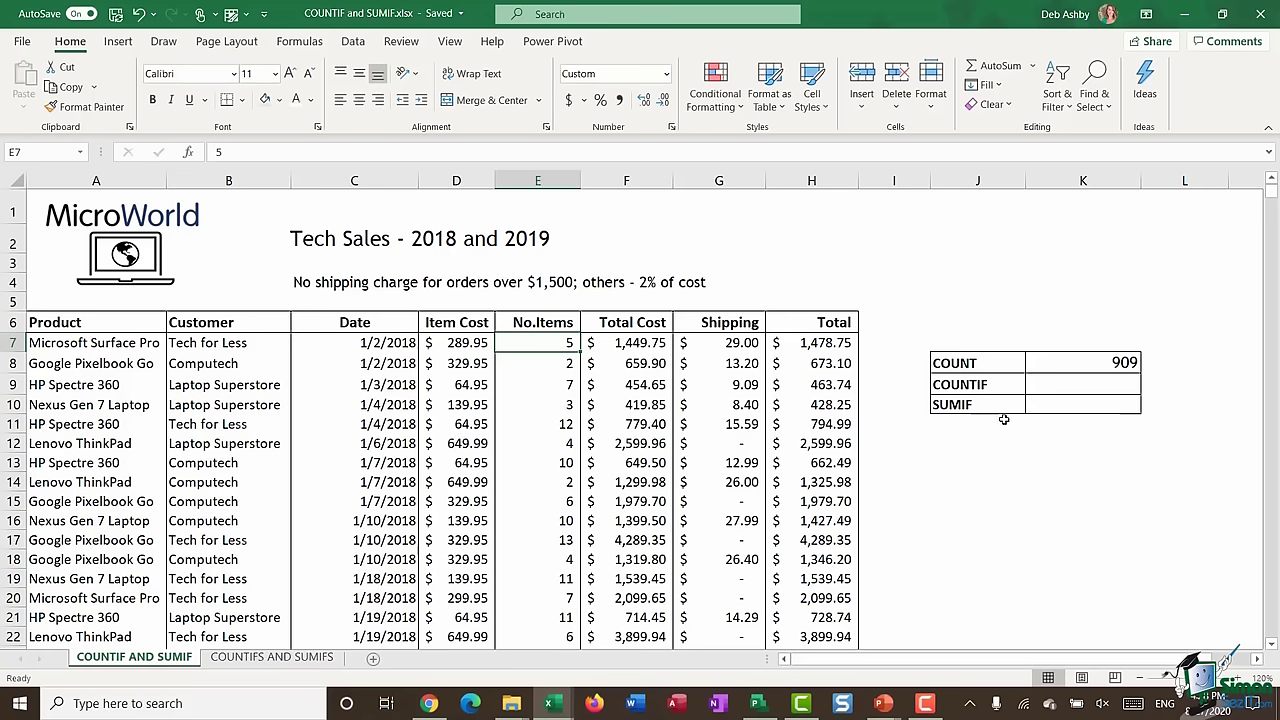
- Enter =COUNTIF(E7:E915,">10") in K9, returning 344
click(1062, 383)
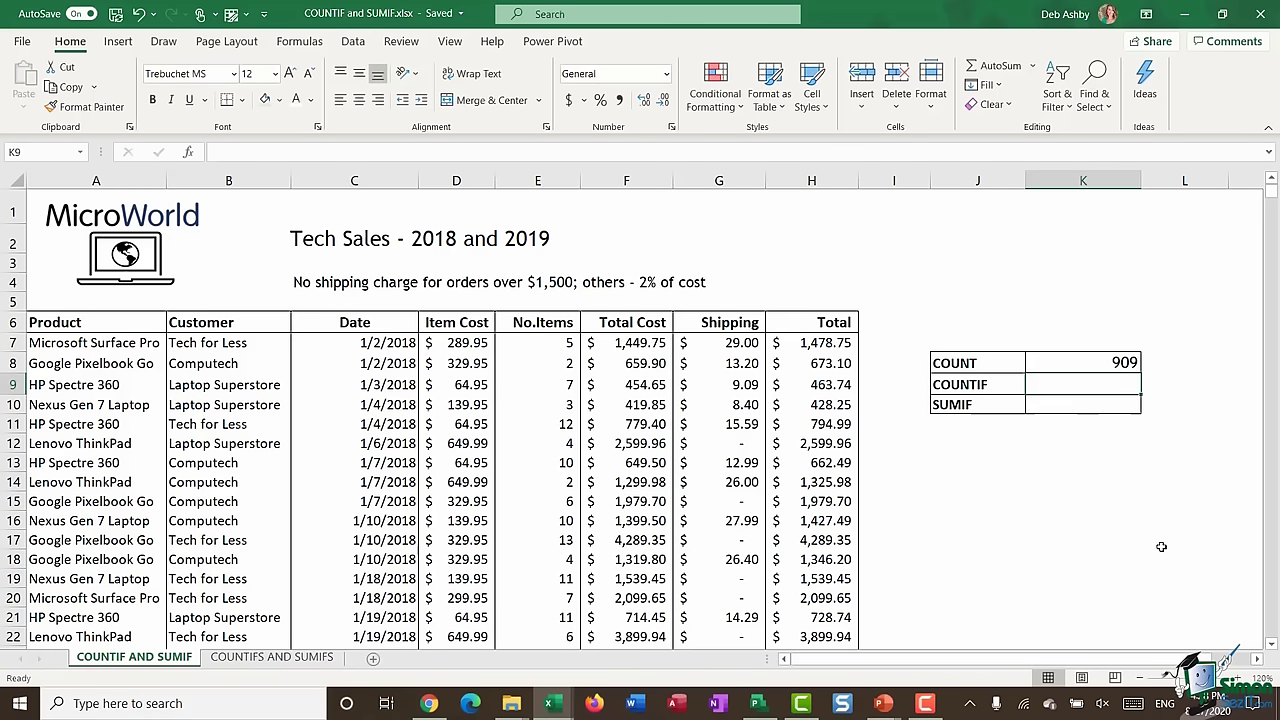
text(=COUN)
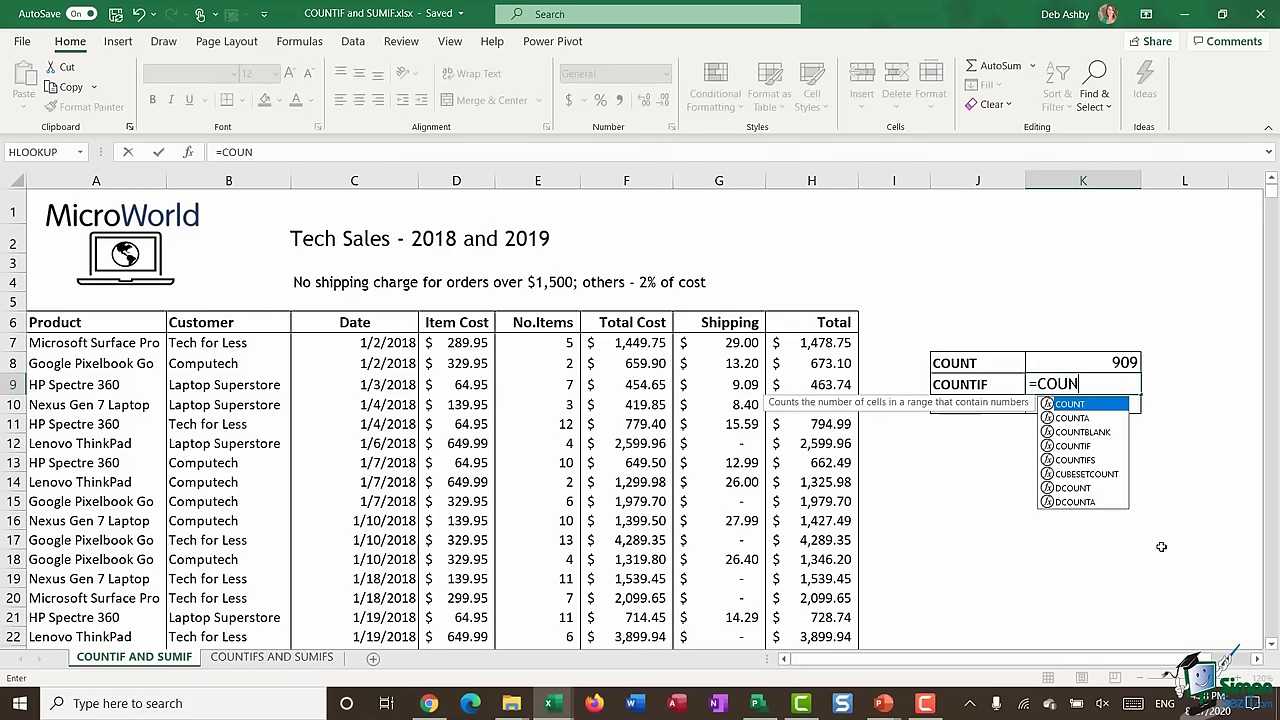
text(TIF()
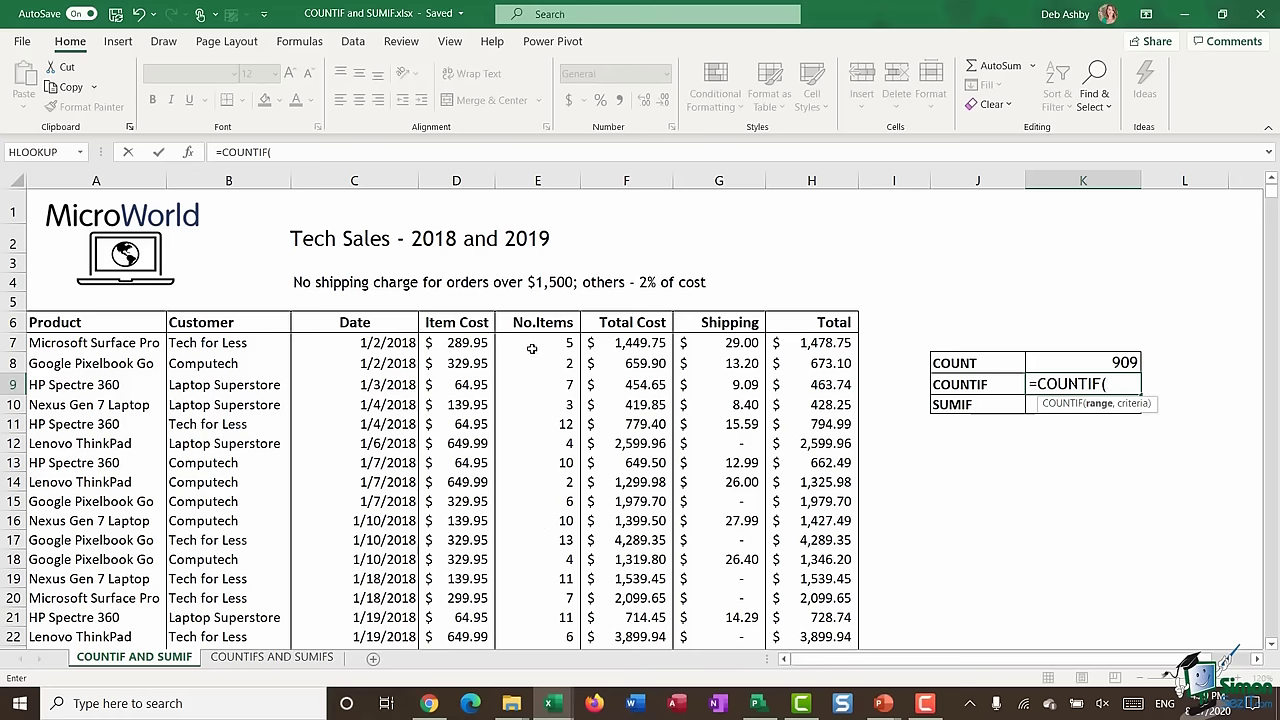
click(532, 348)
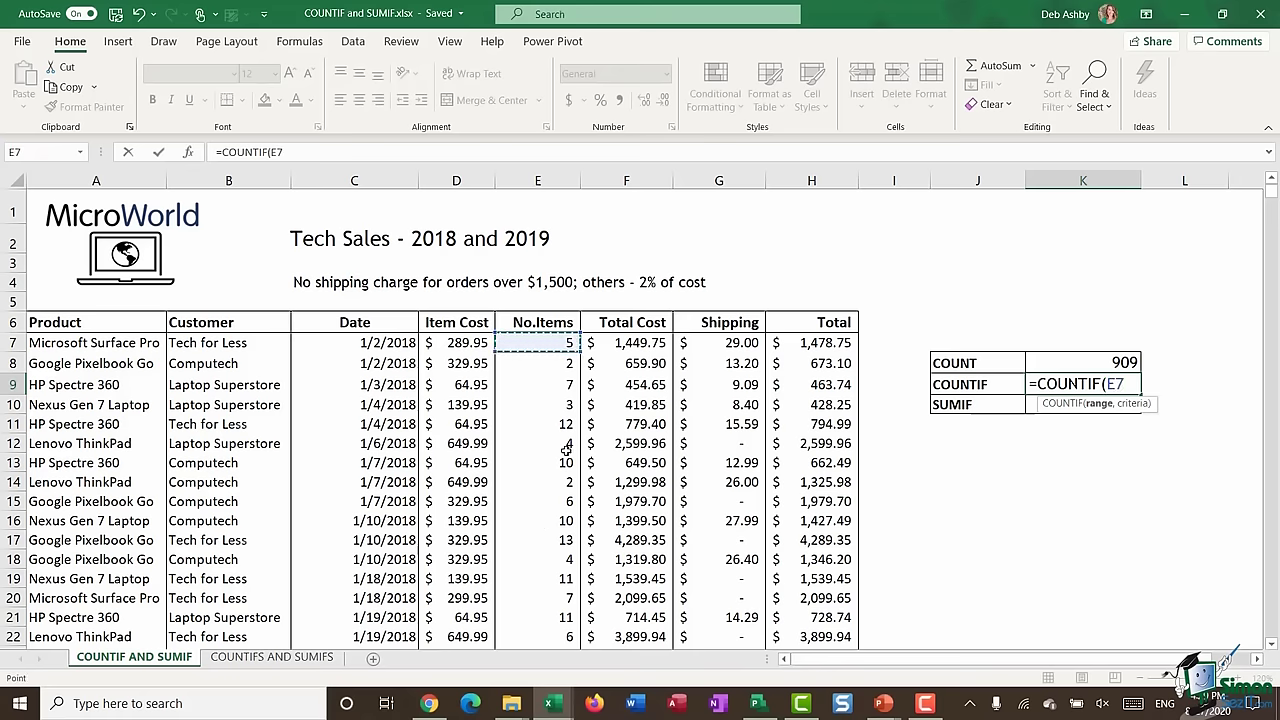
key(ctrl+shift+Down)
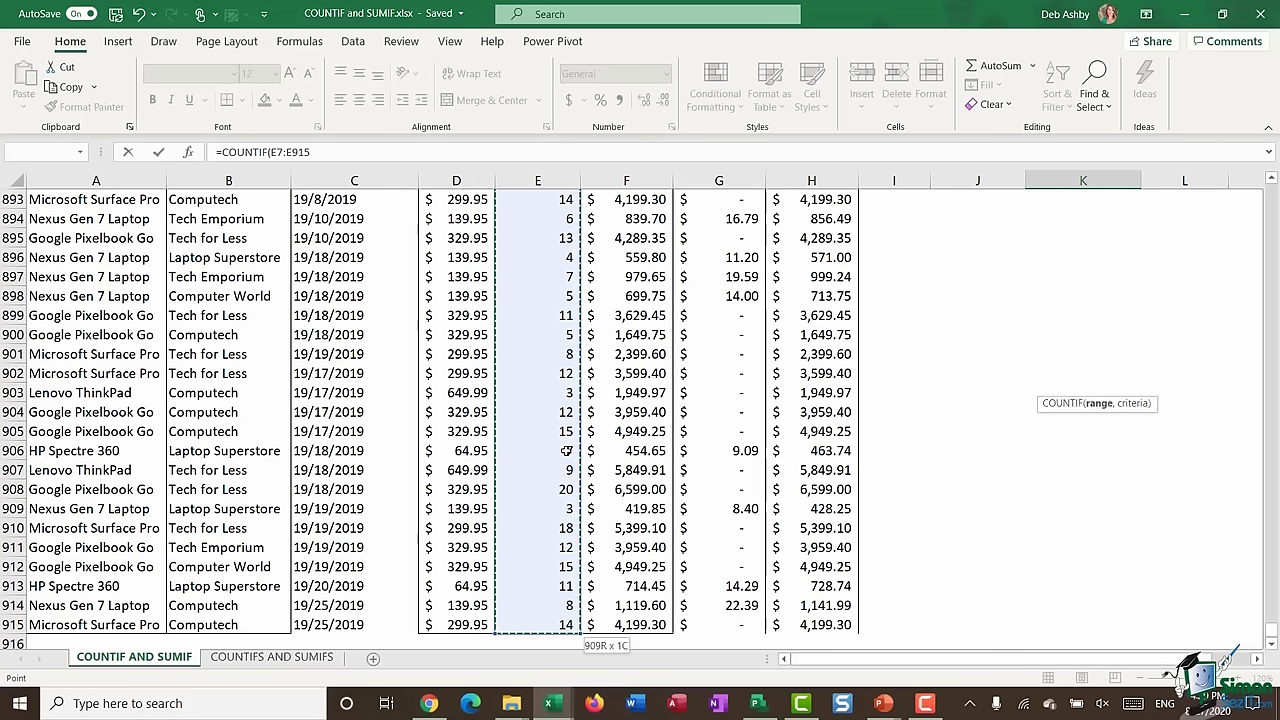
click(326, 152)
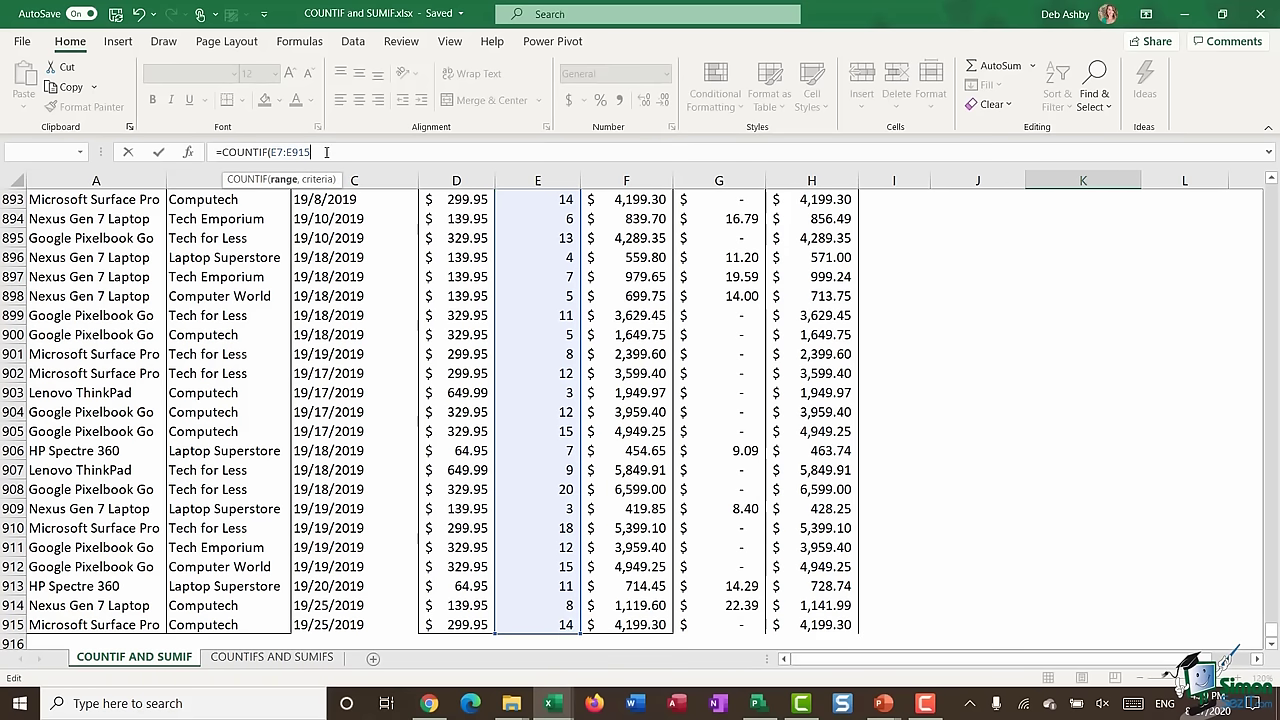
text(,">10)
text())
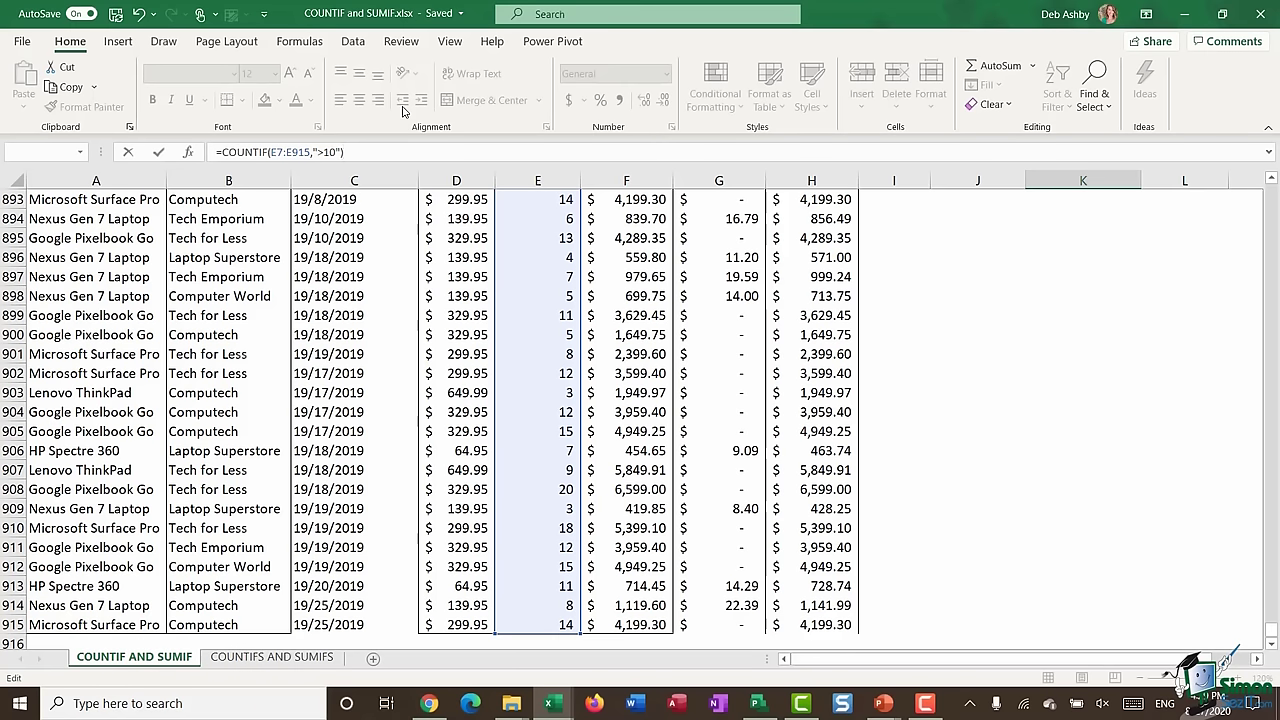
key(Return)
scroll(967, 432, up, 3)
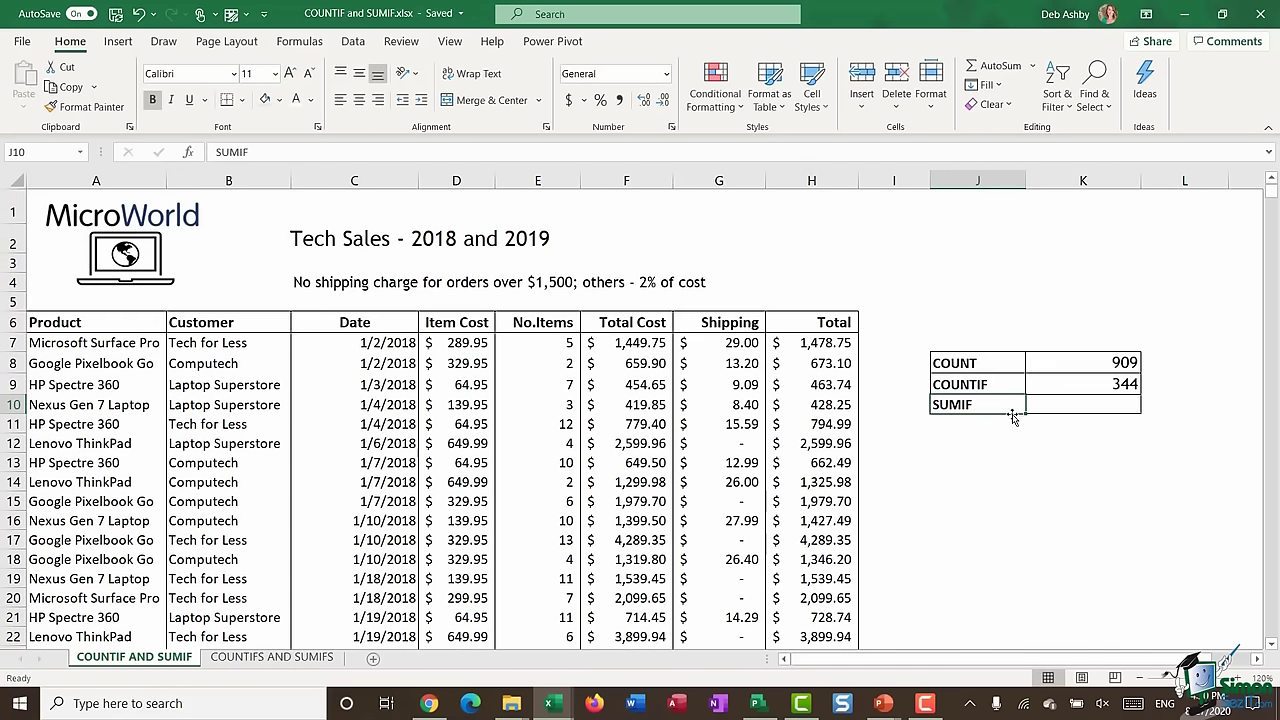
click(1044, 386)
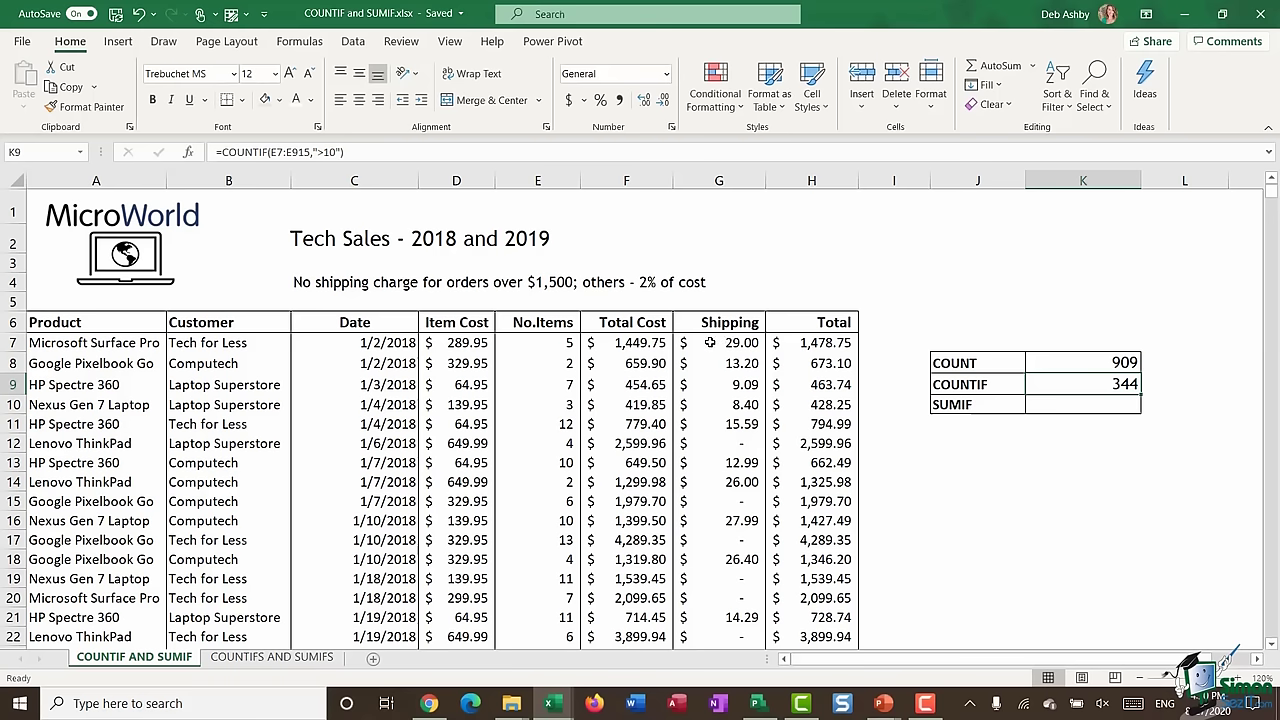
drag(709, 343, 720, 501)
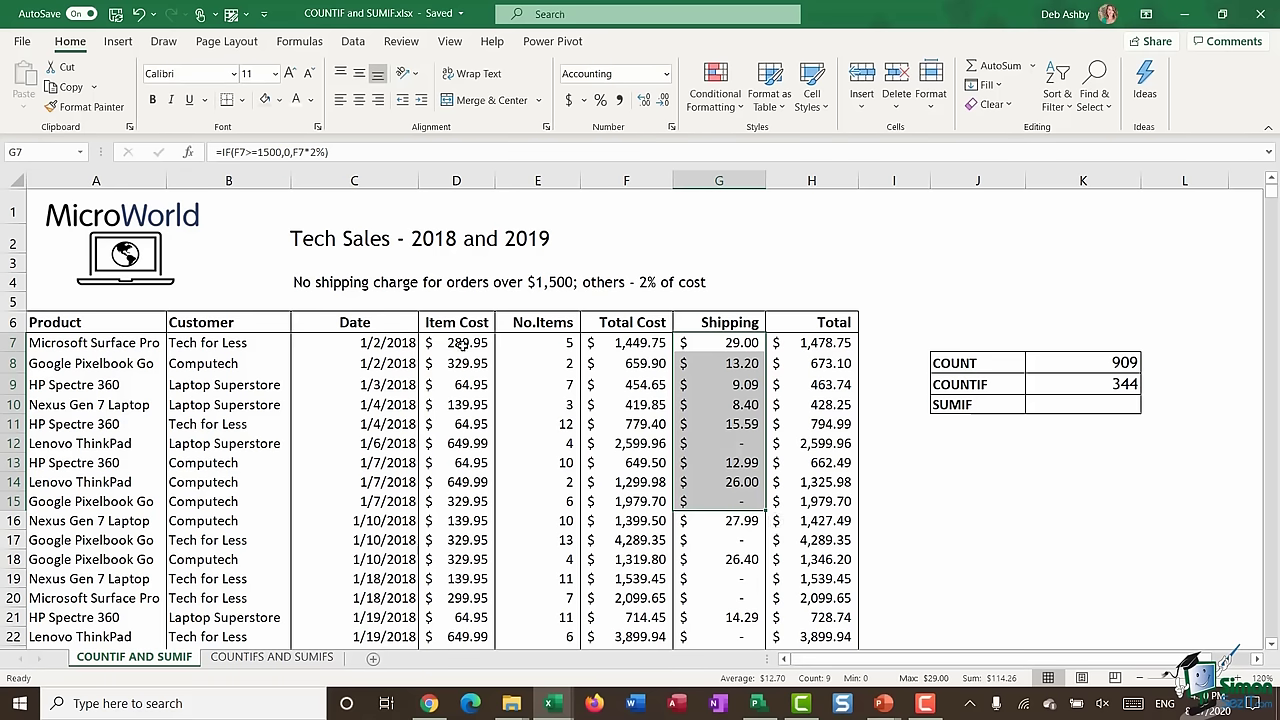
drag(463, 345, 463, 443)
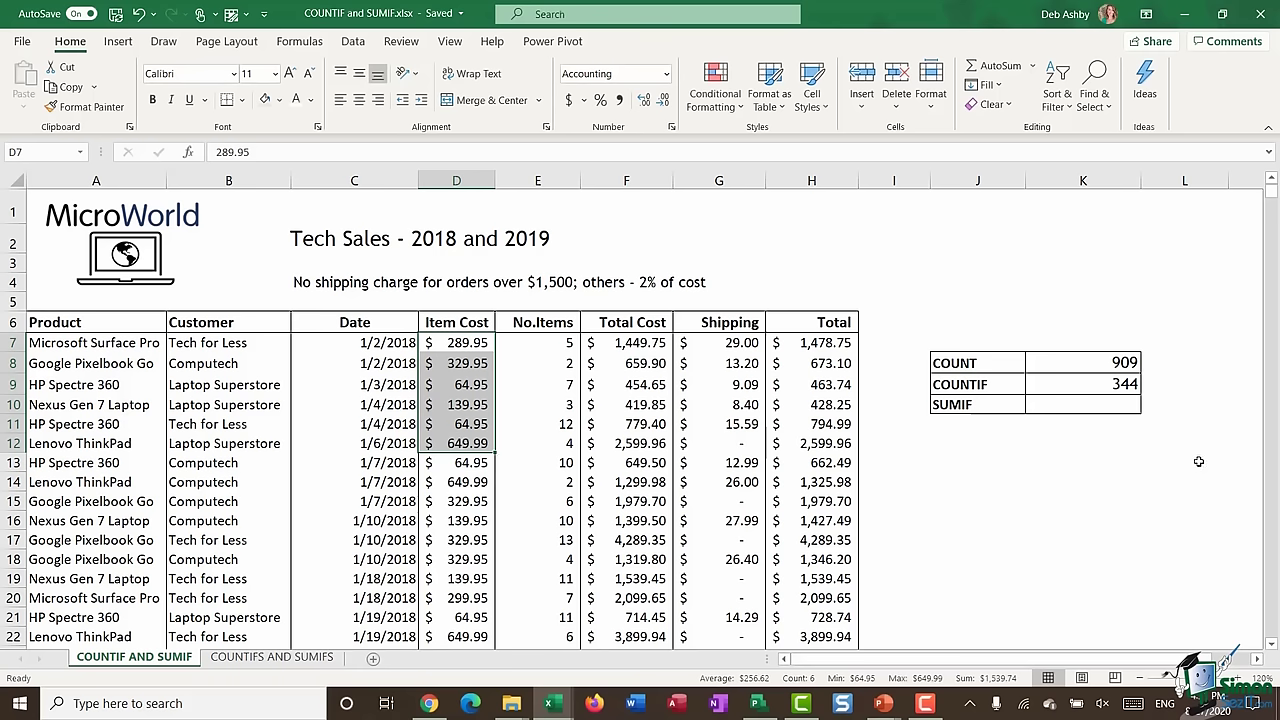
- Enter =SUMIF(H7:H915,">=4000") in K10 to total Totals of at least 4000, giving 1,351,633.28
click(1080, 406)
text(=)
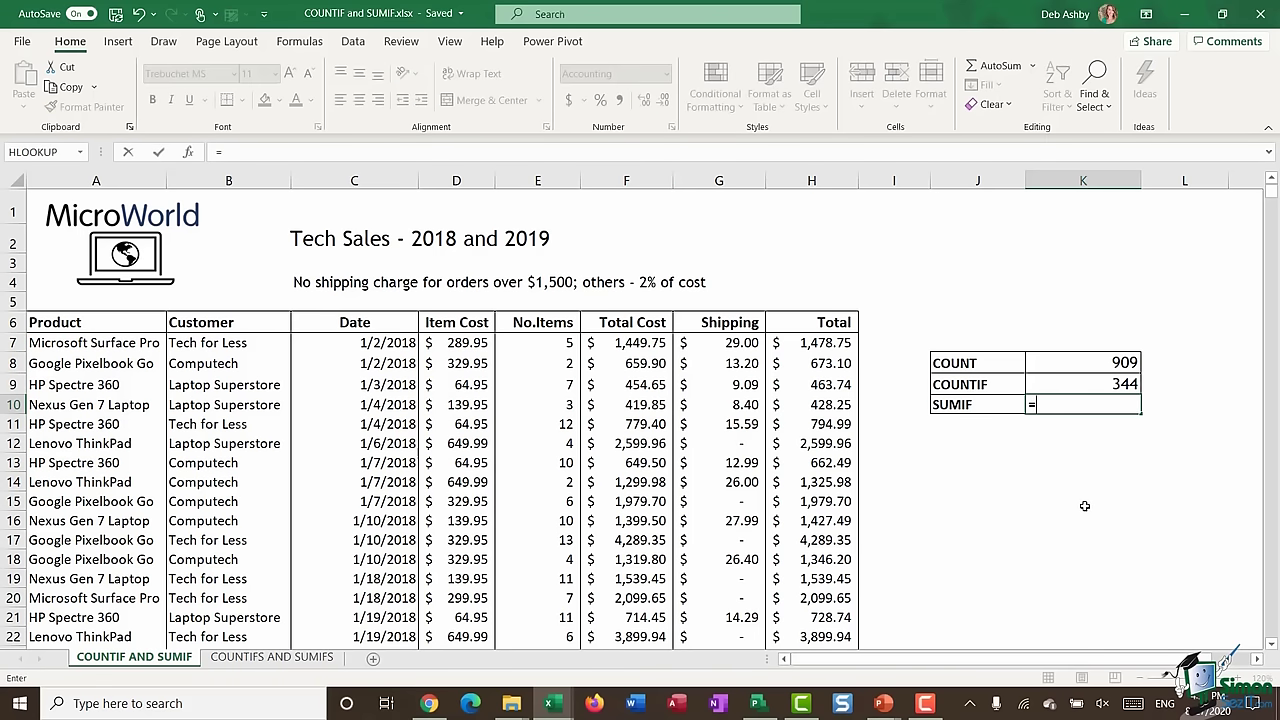
text(SUMI)
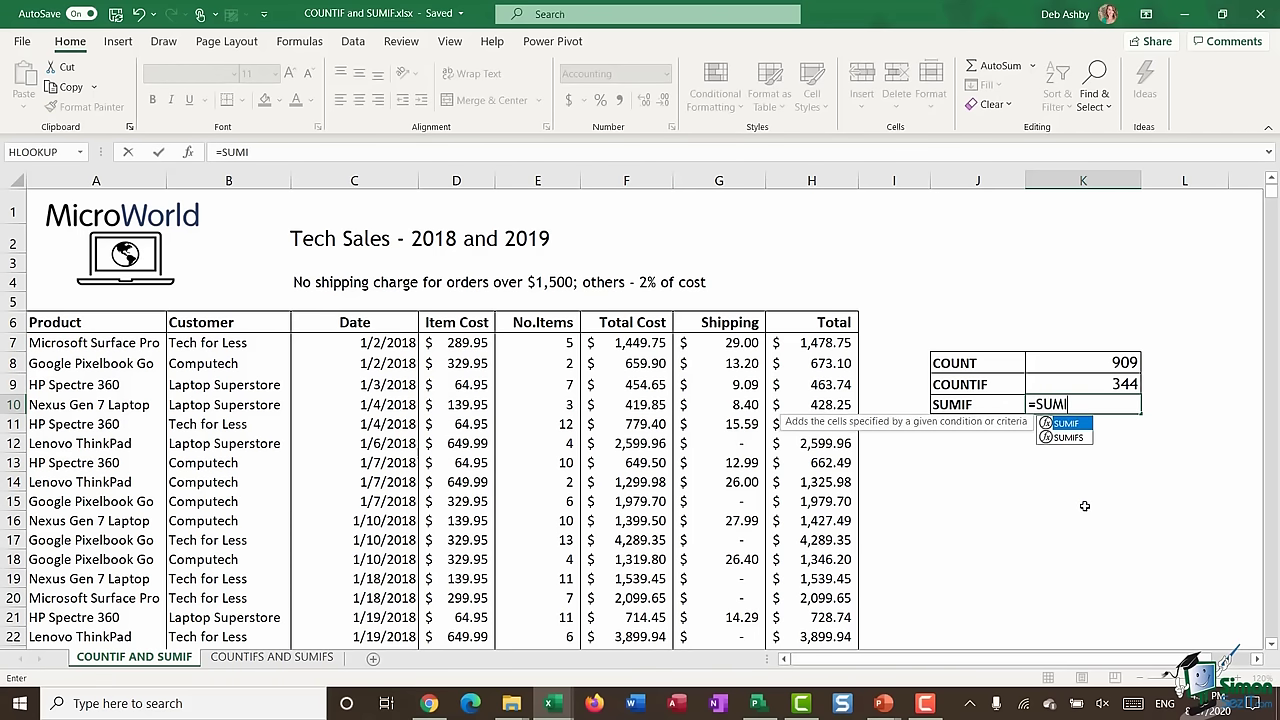
text(F()
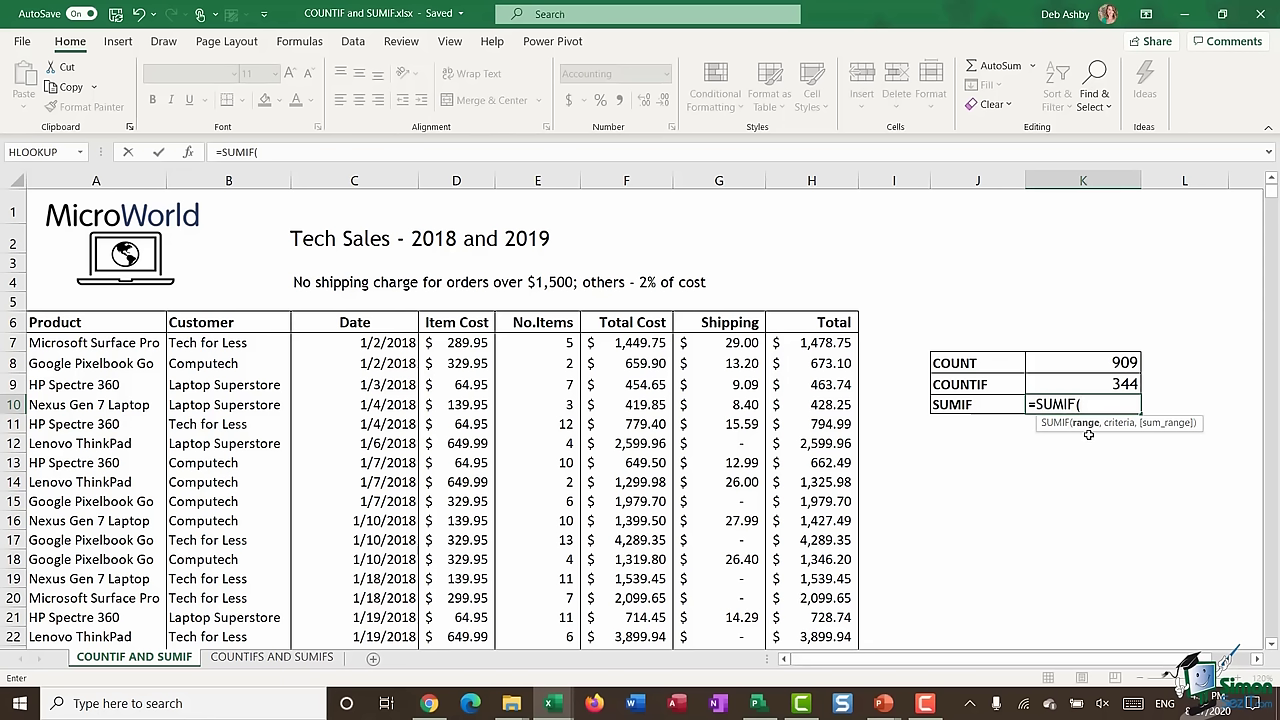
click(820, 342)
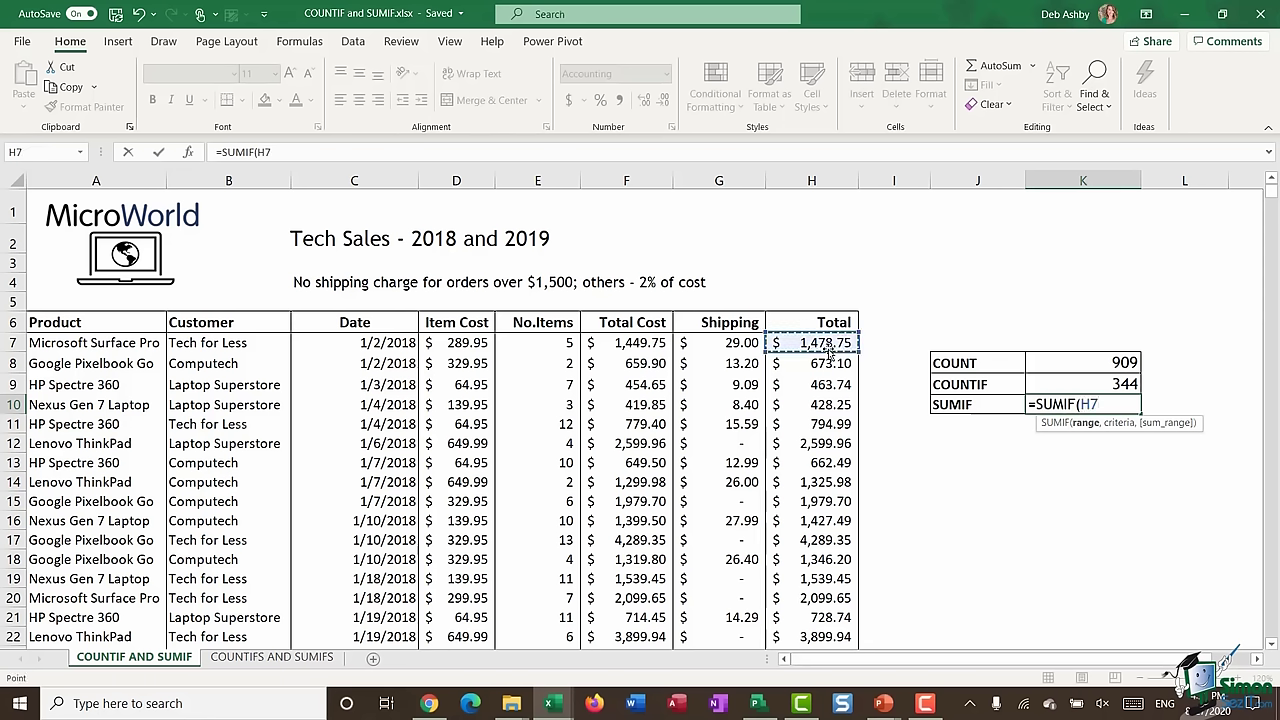
key(ctrl+shift+Down)
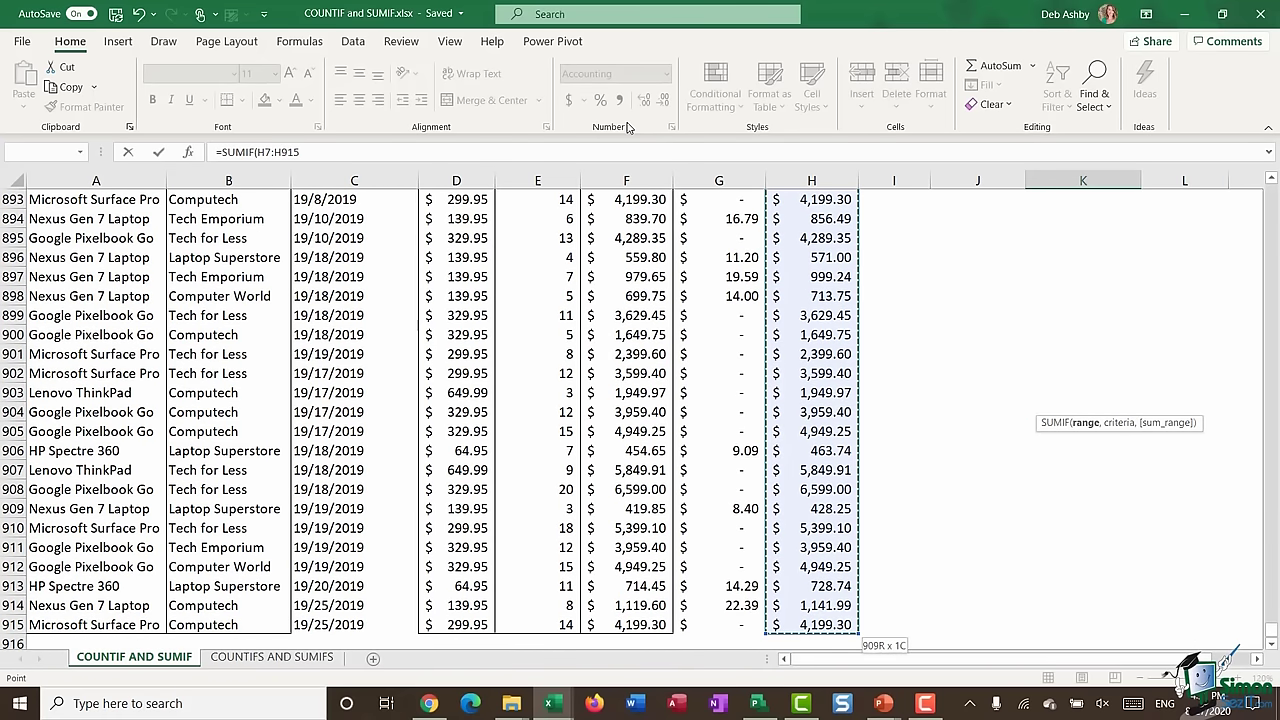
click(313, 152)
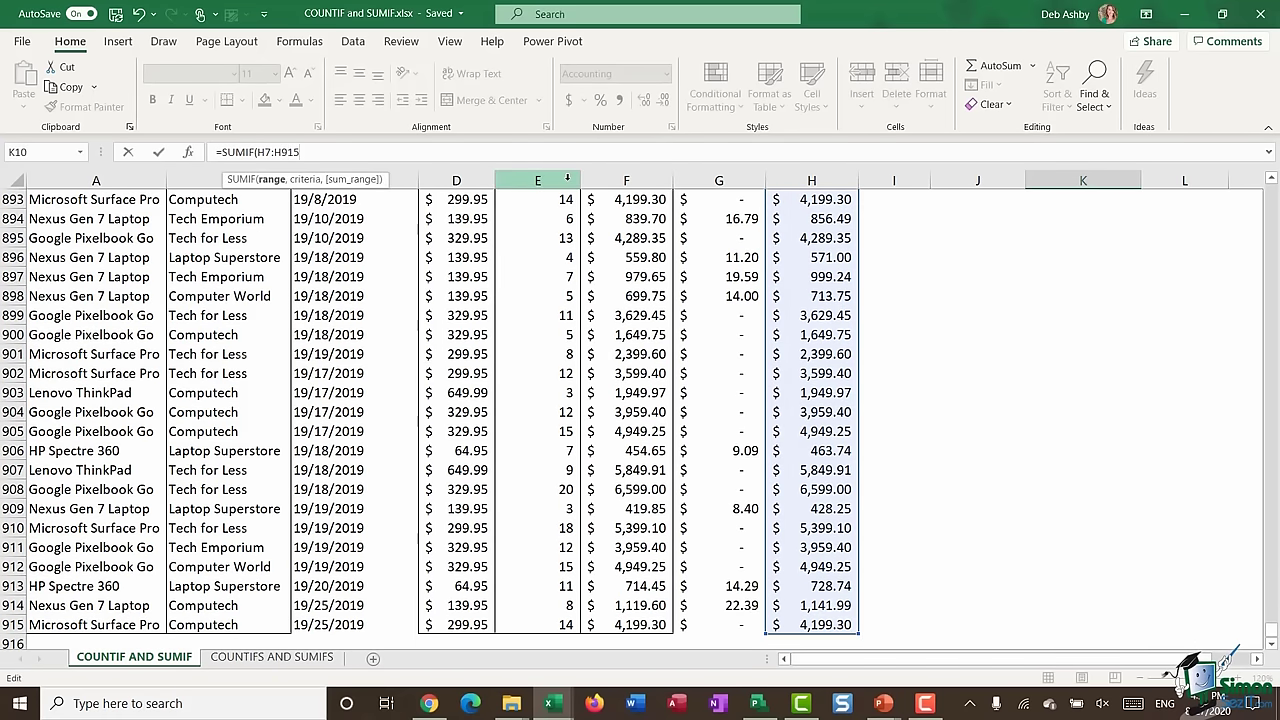
text(,)
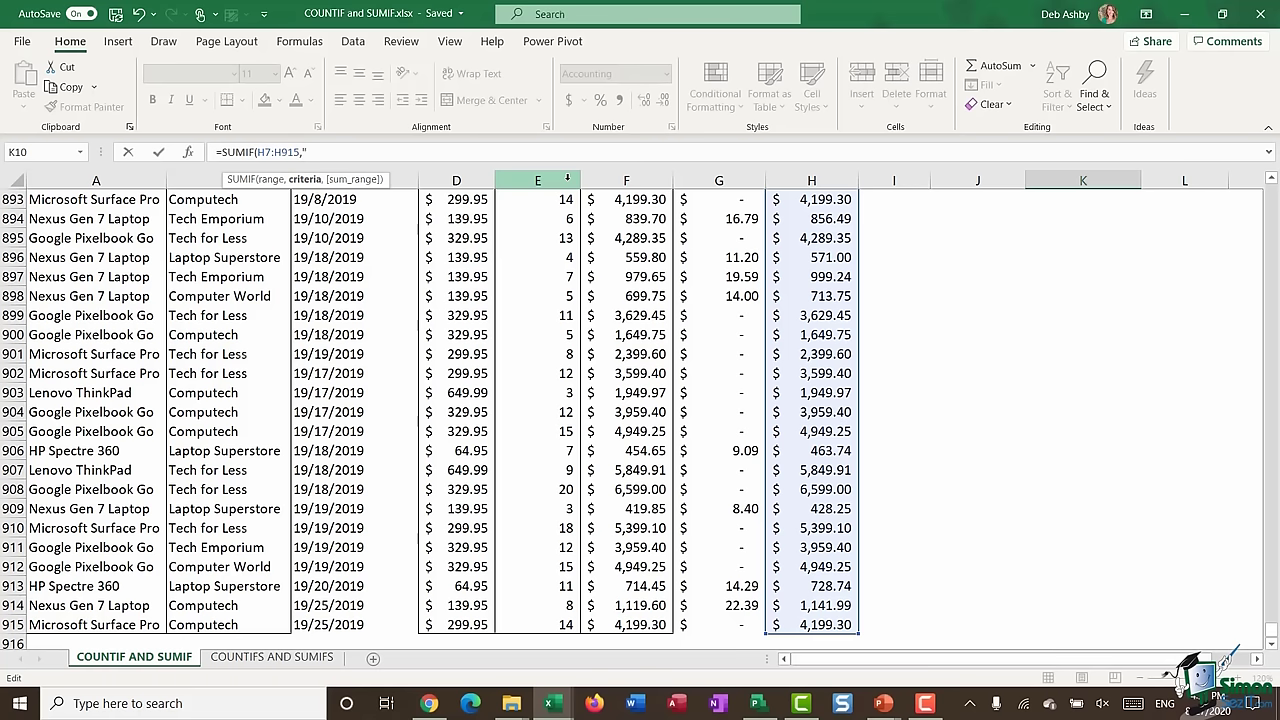
text(>)
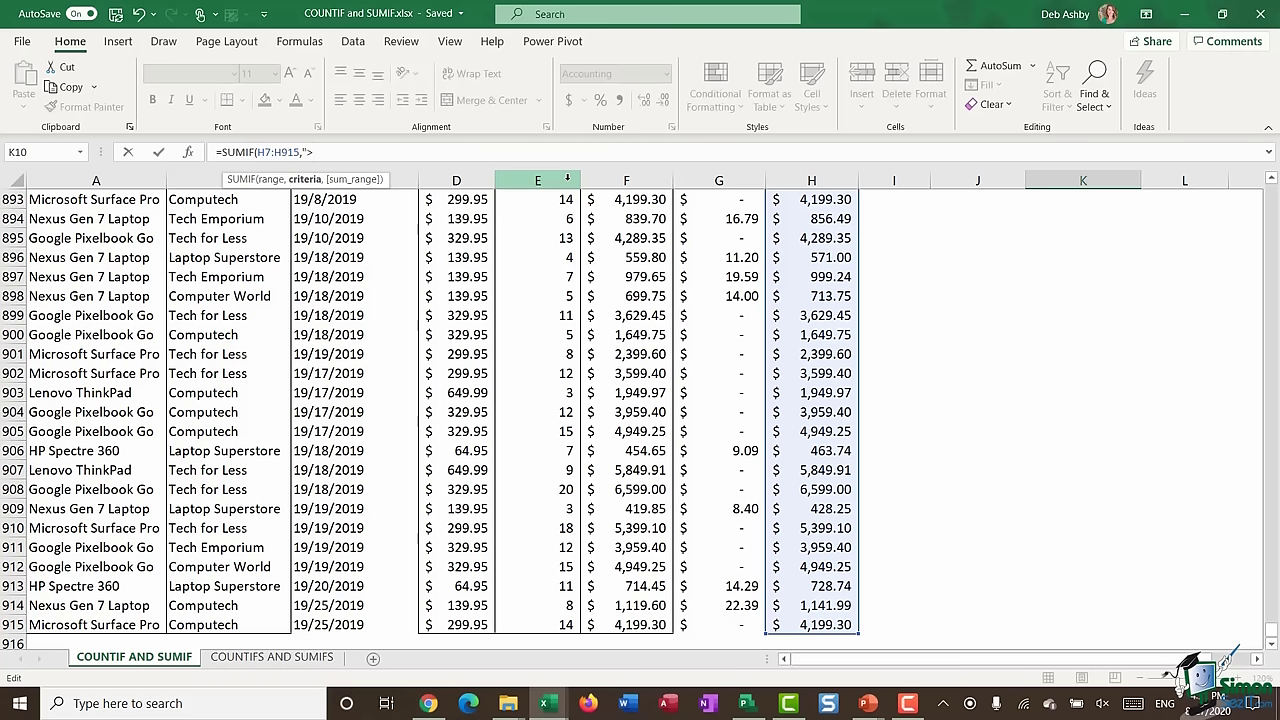
text(=4000)
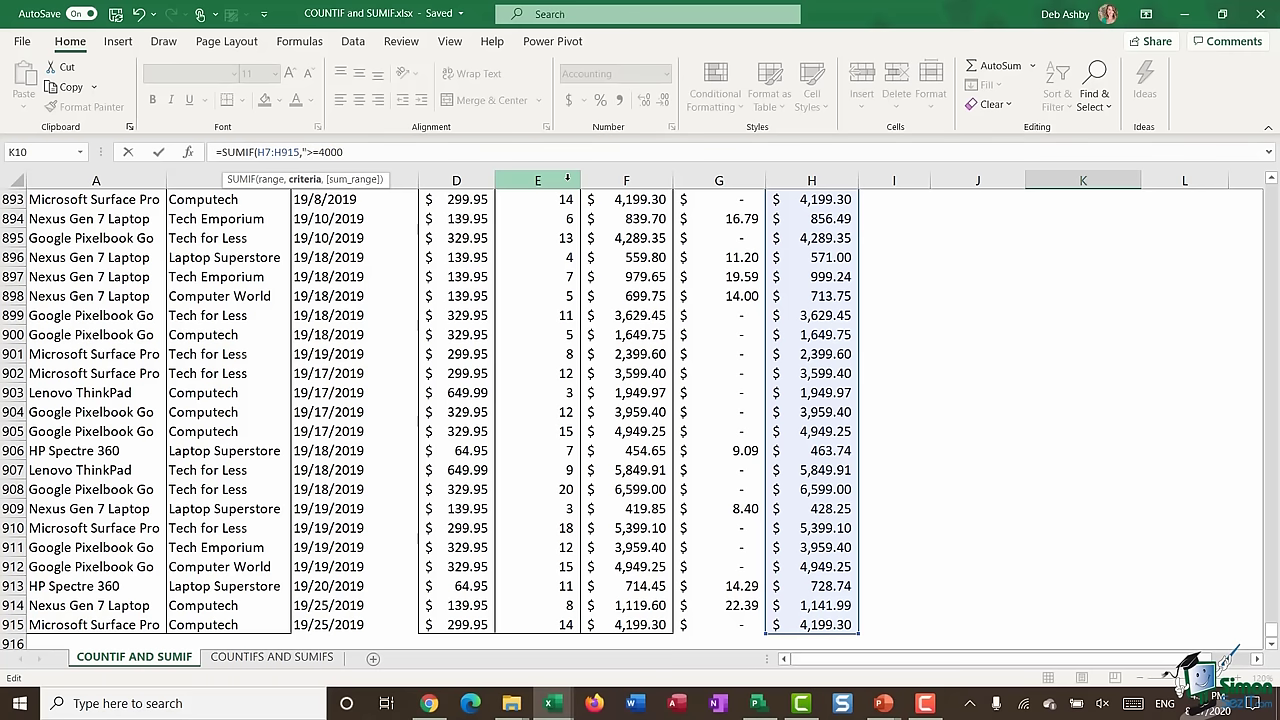
text("))
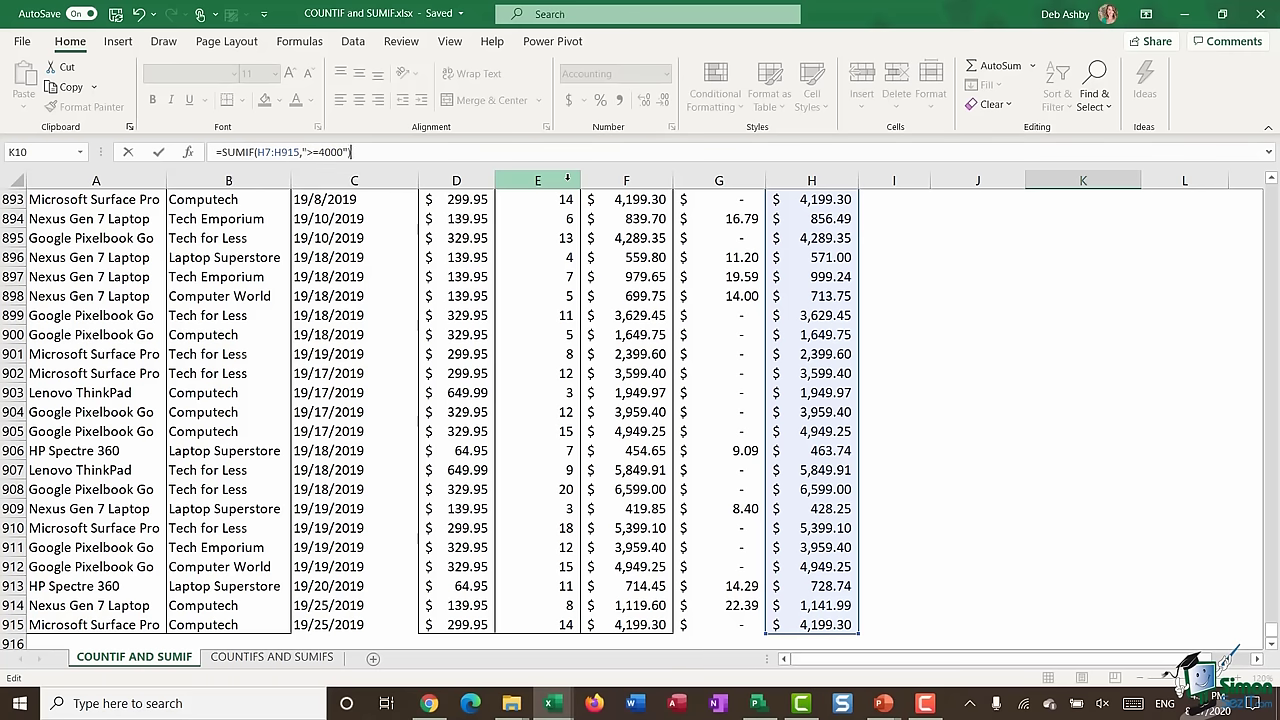
key(Return)
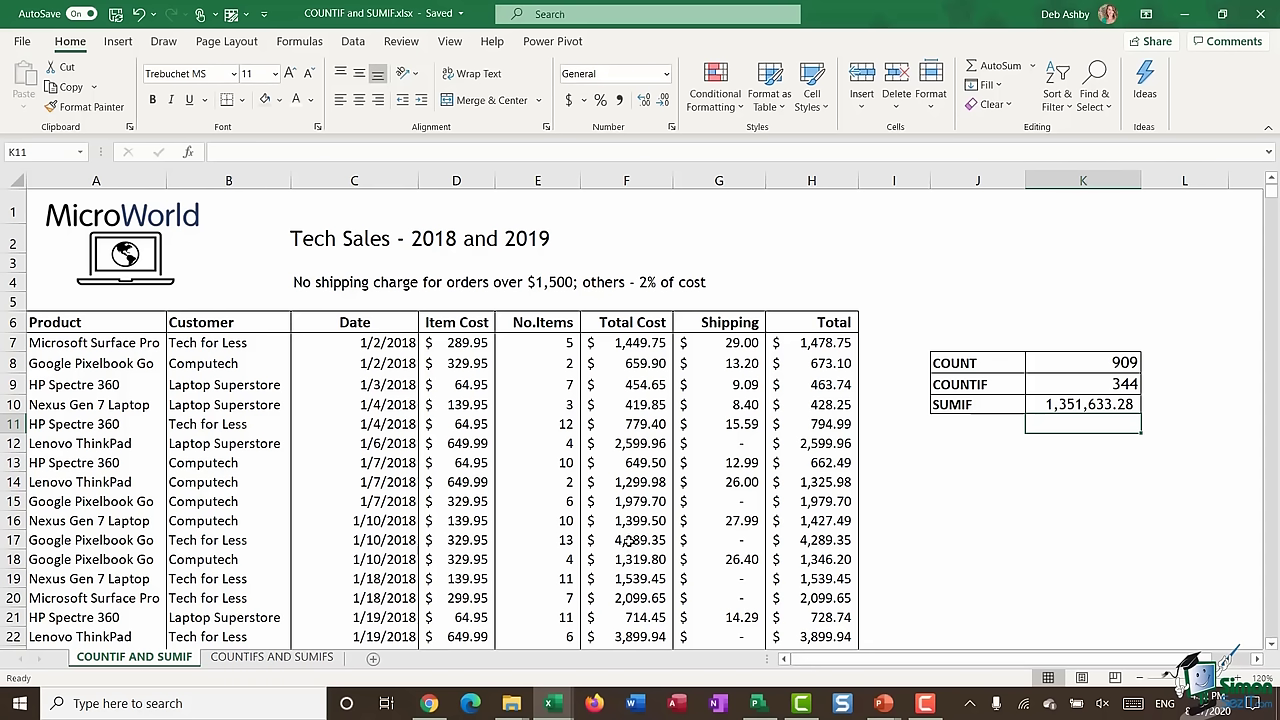
click(1080, 412)
- Format the K10 SUMIF total as dollar accounting with no decimal places
click(569, 102)
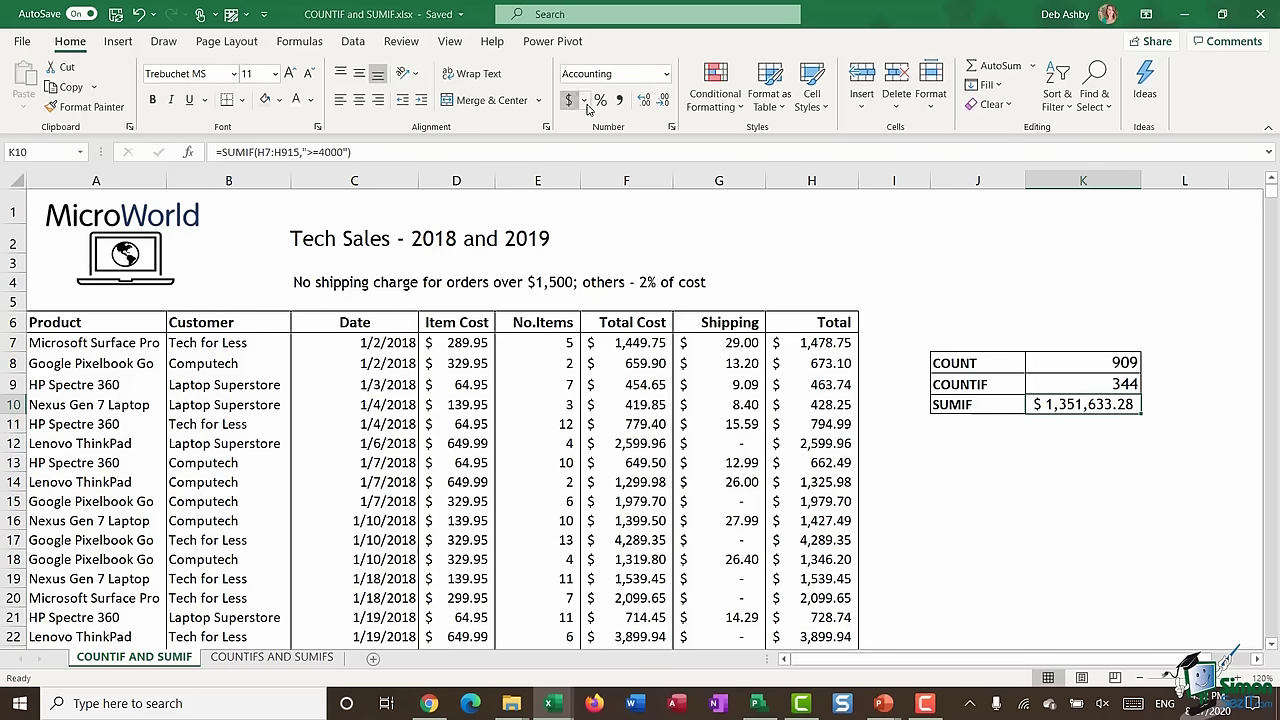
click(663, 100)
click(663, 100)
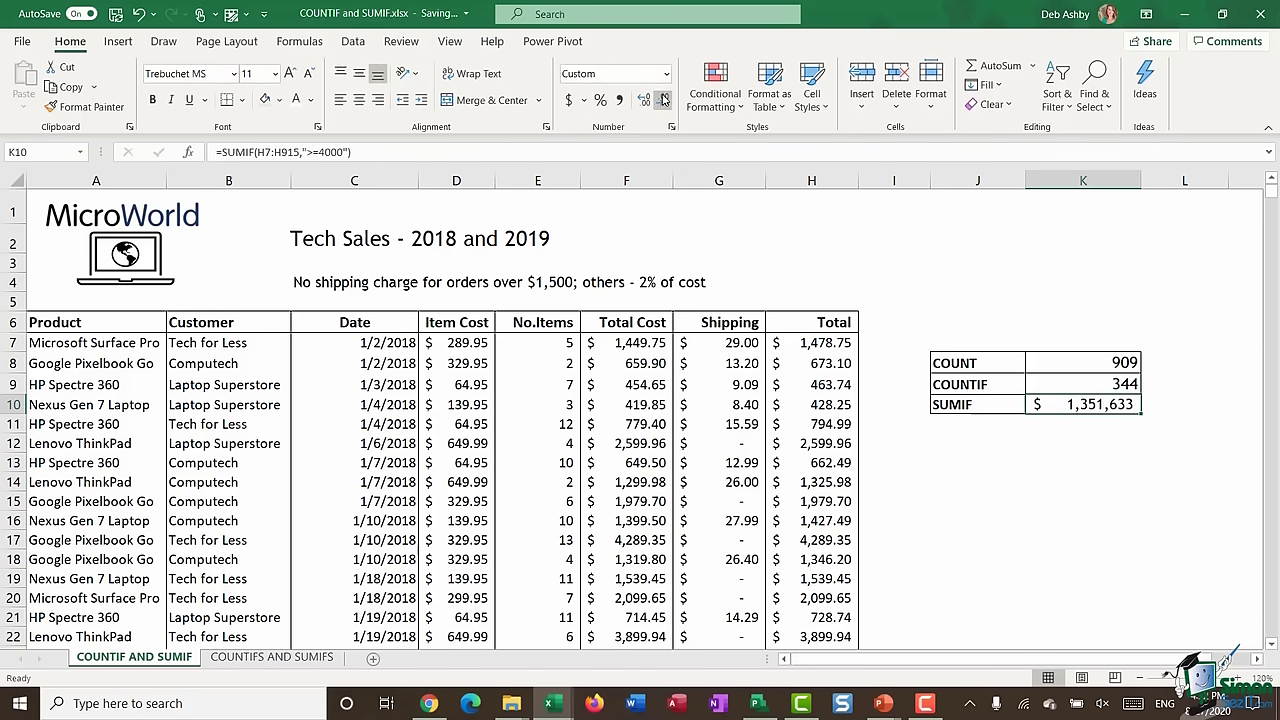
click(996, 519)
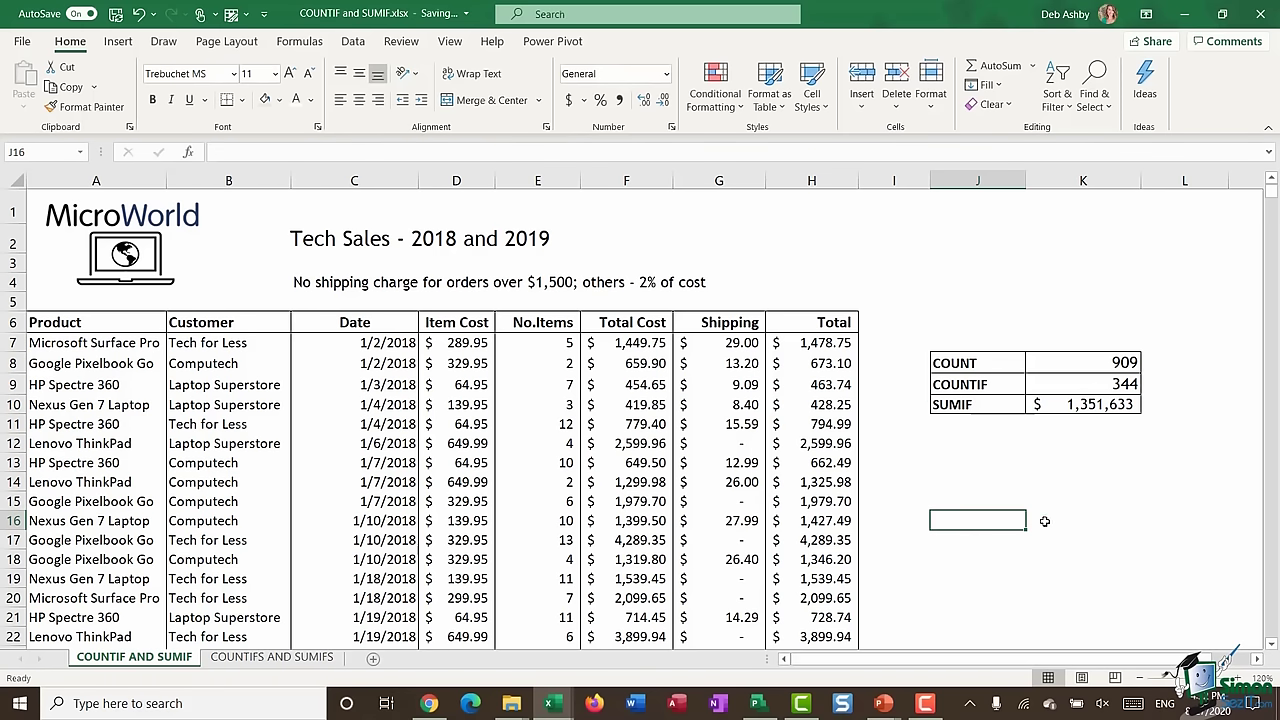
click(1024, 501)
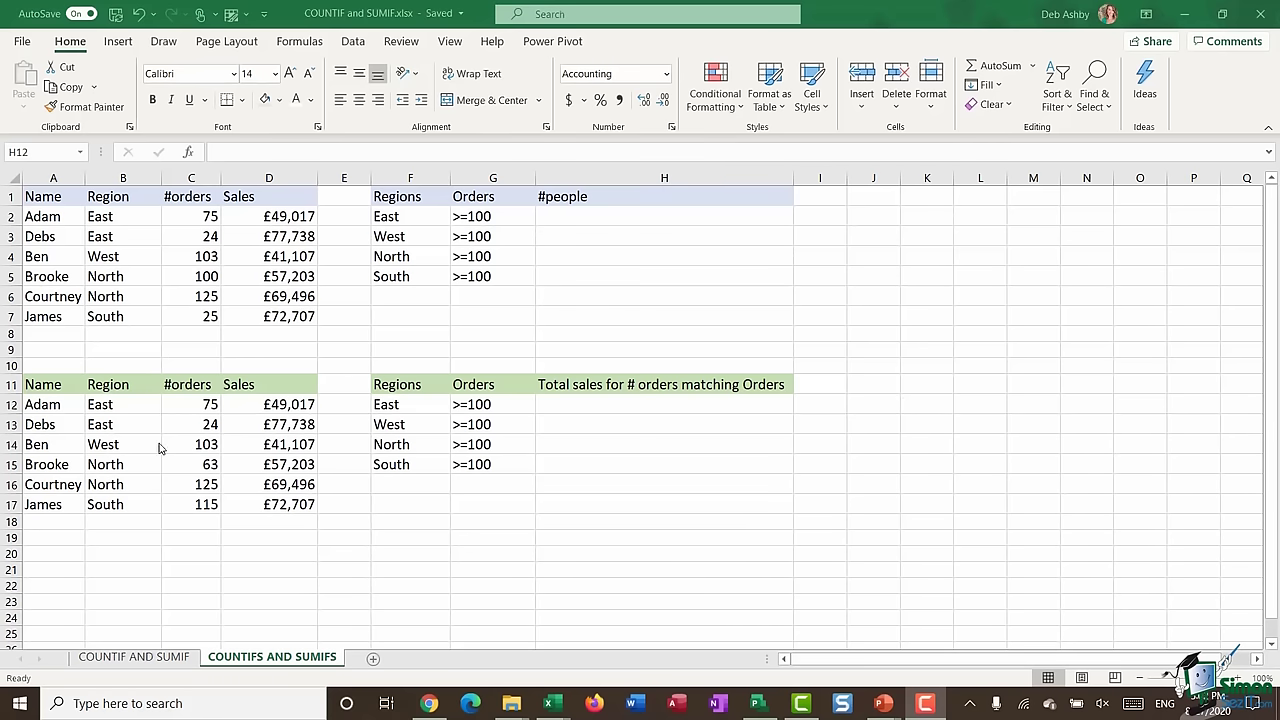
drag(42, 200, 262, 320)
click(44, 224)
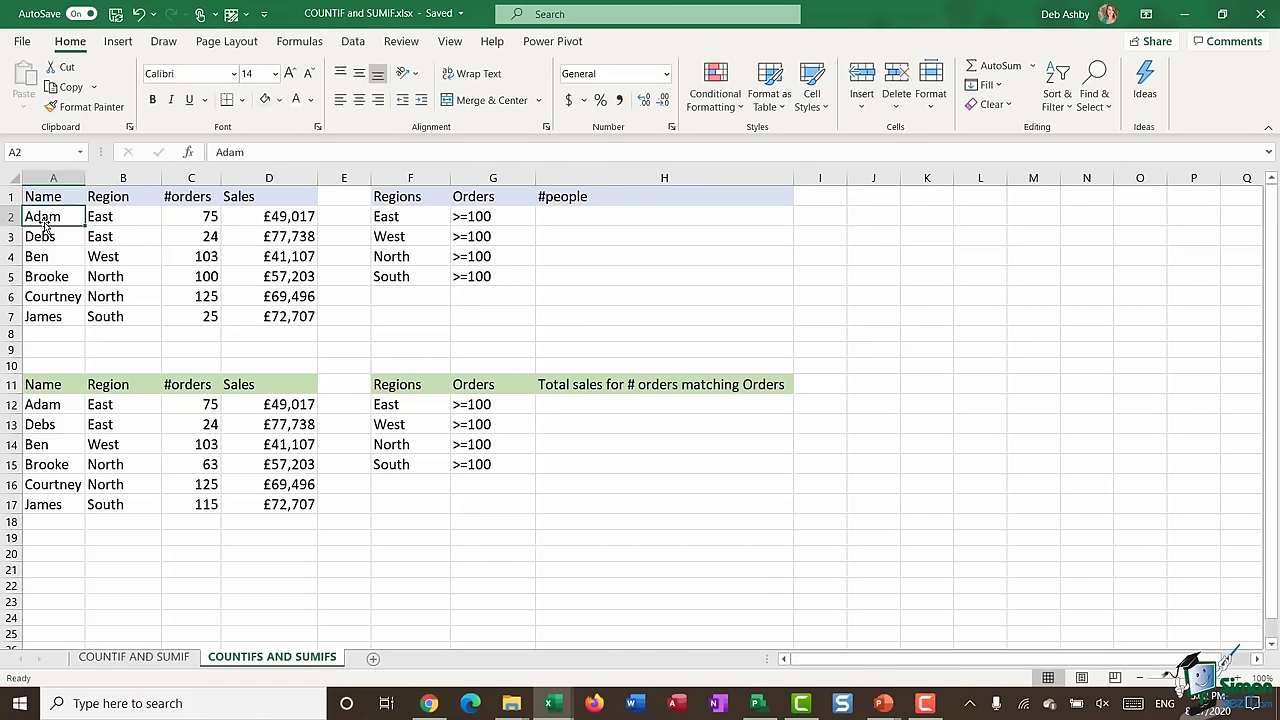
drag(44, 226, 185, 318)
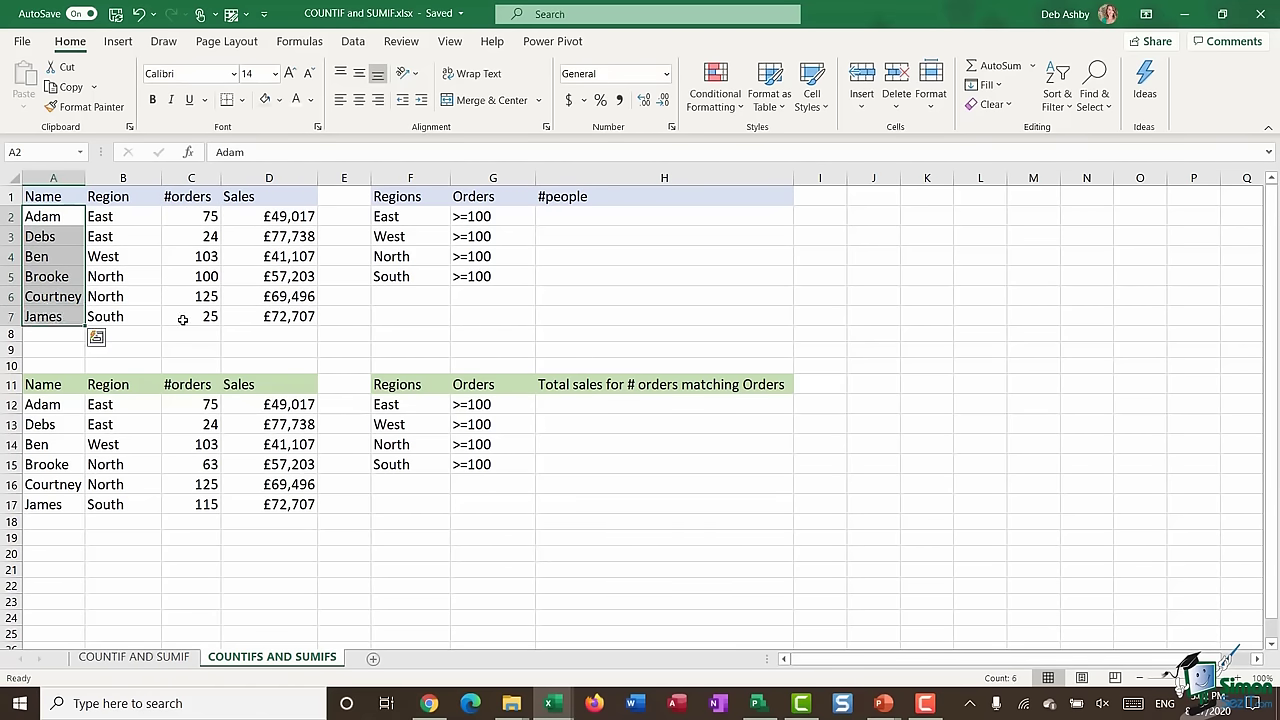
drag(131, 217, 140, 314)
drag(186, 216, 180, 314)
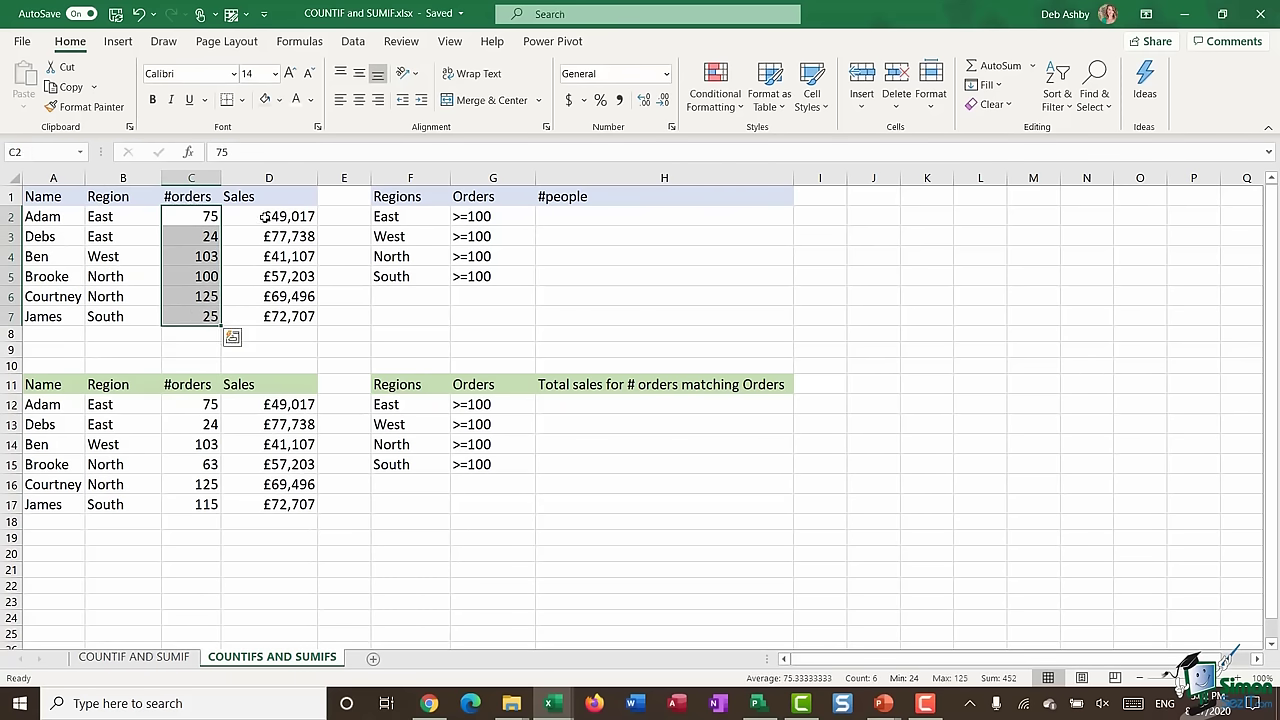
drag(263, 216, 262, 316)
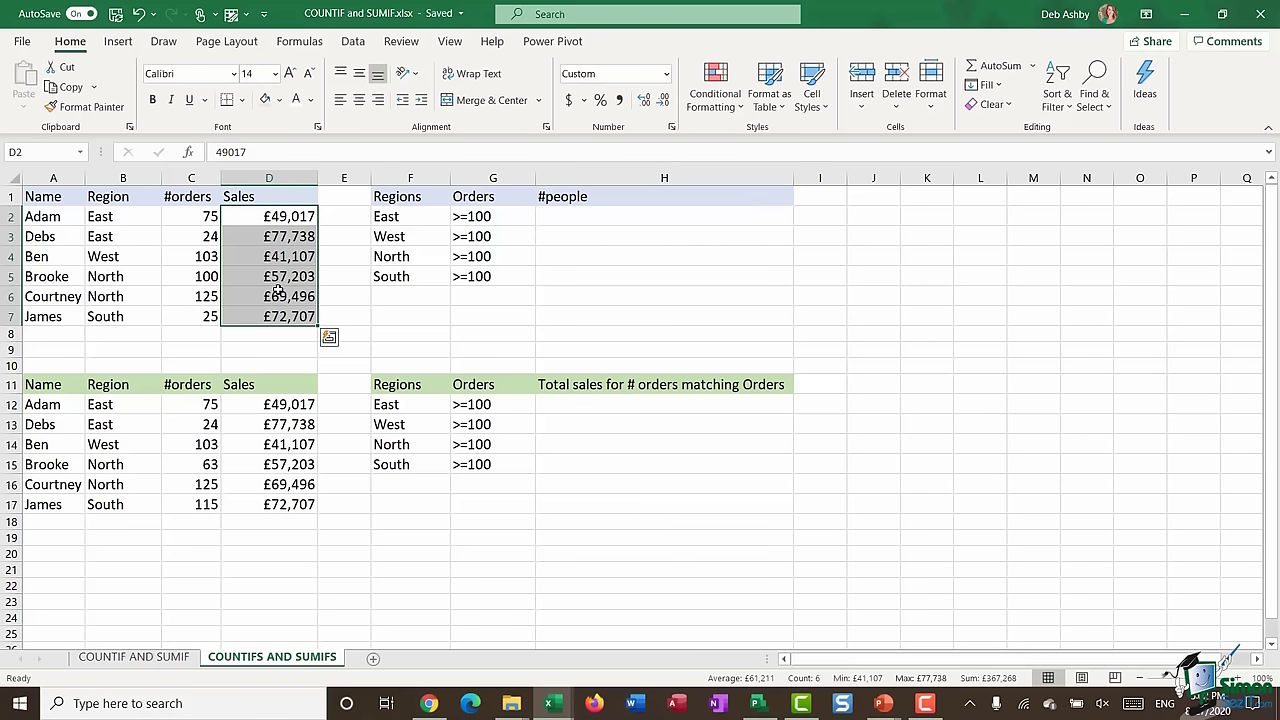
click(583, 220)
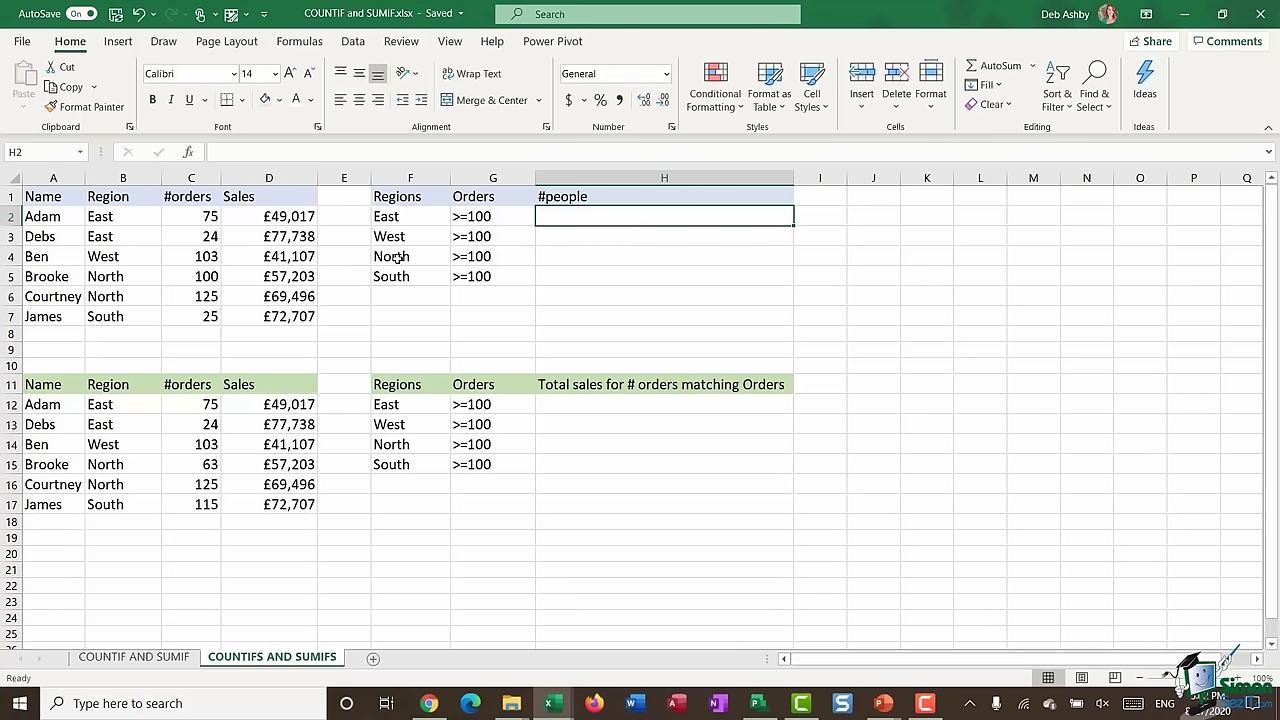
- Start a COUNTIFS in H2 with the absolute region range $B$2:$B$7 and criterion F2
text(=COUN)
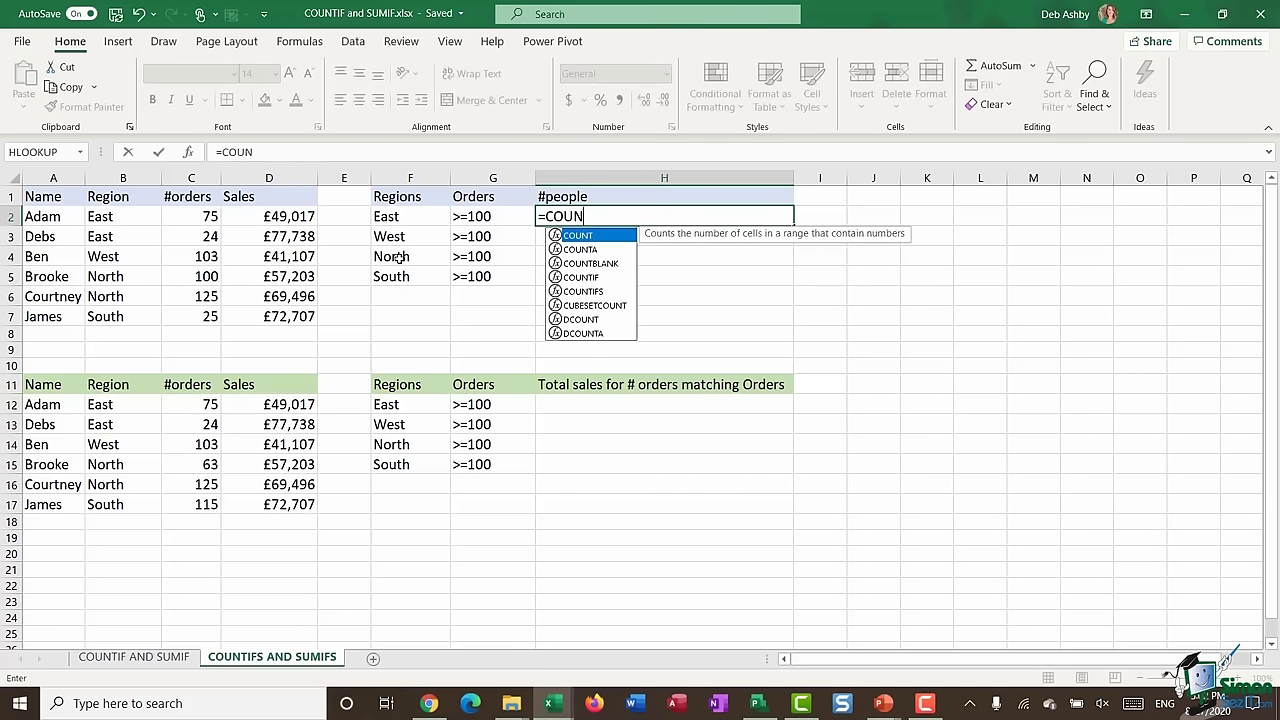
text(TIFS()
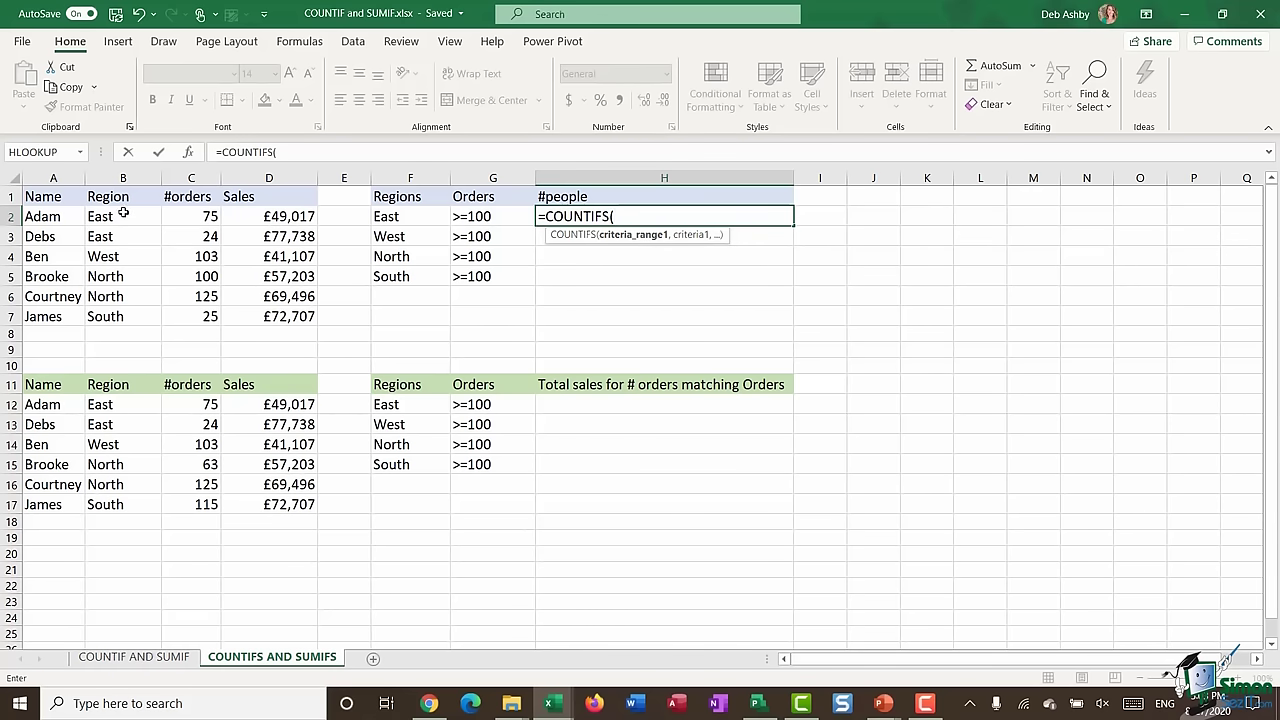
drag(123, 213, 118, 316)
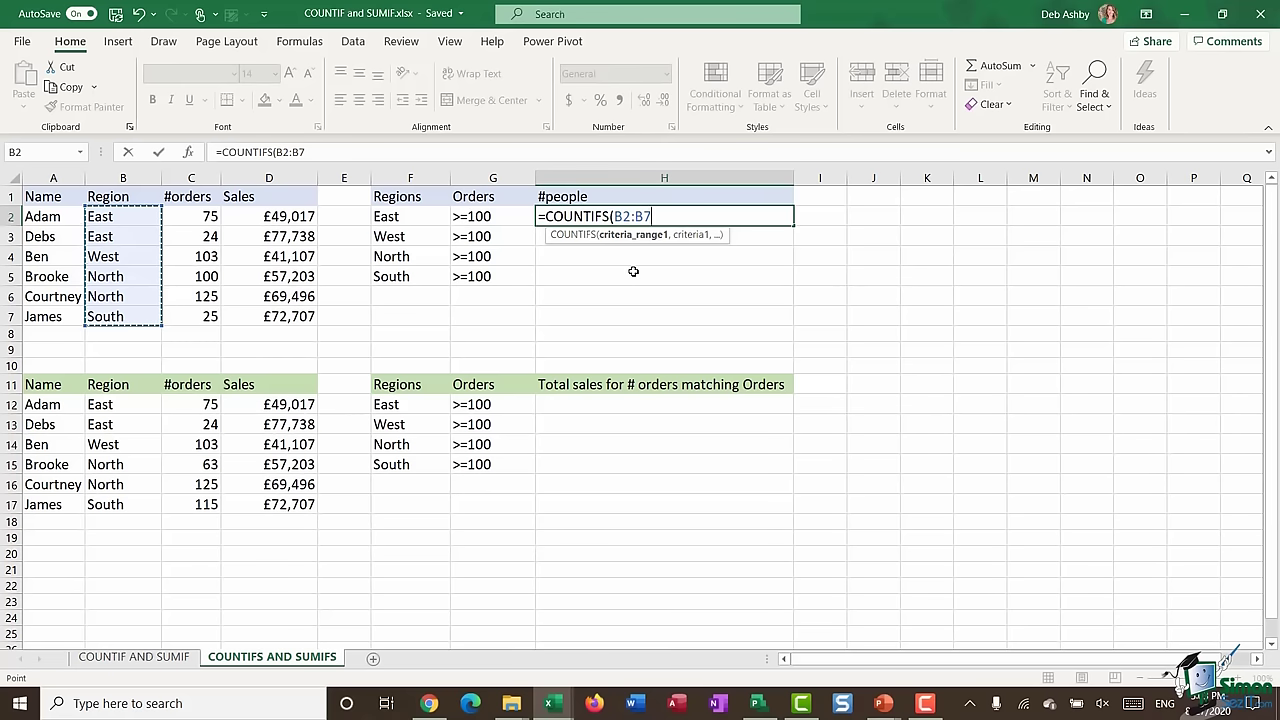
key(F4)
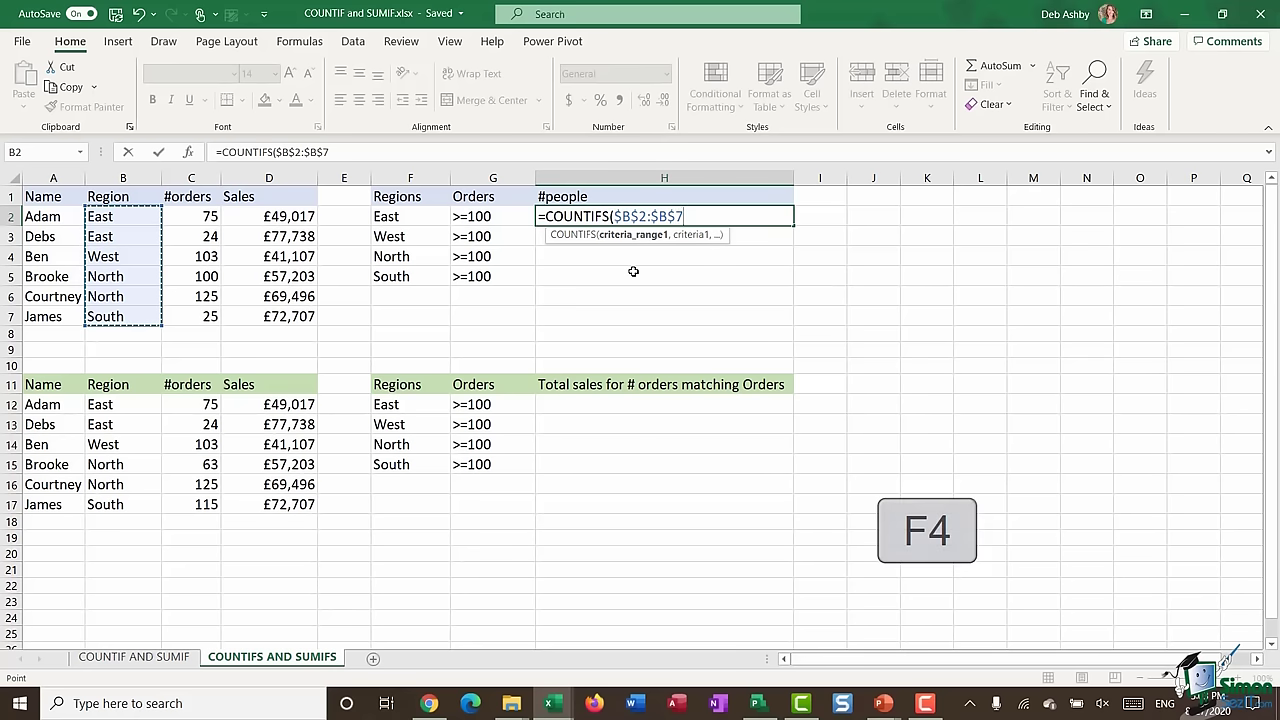
text(,)
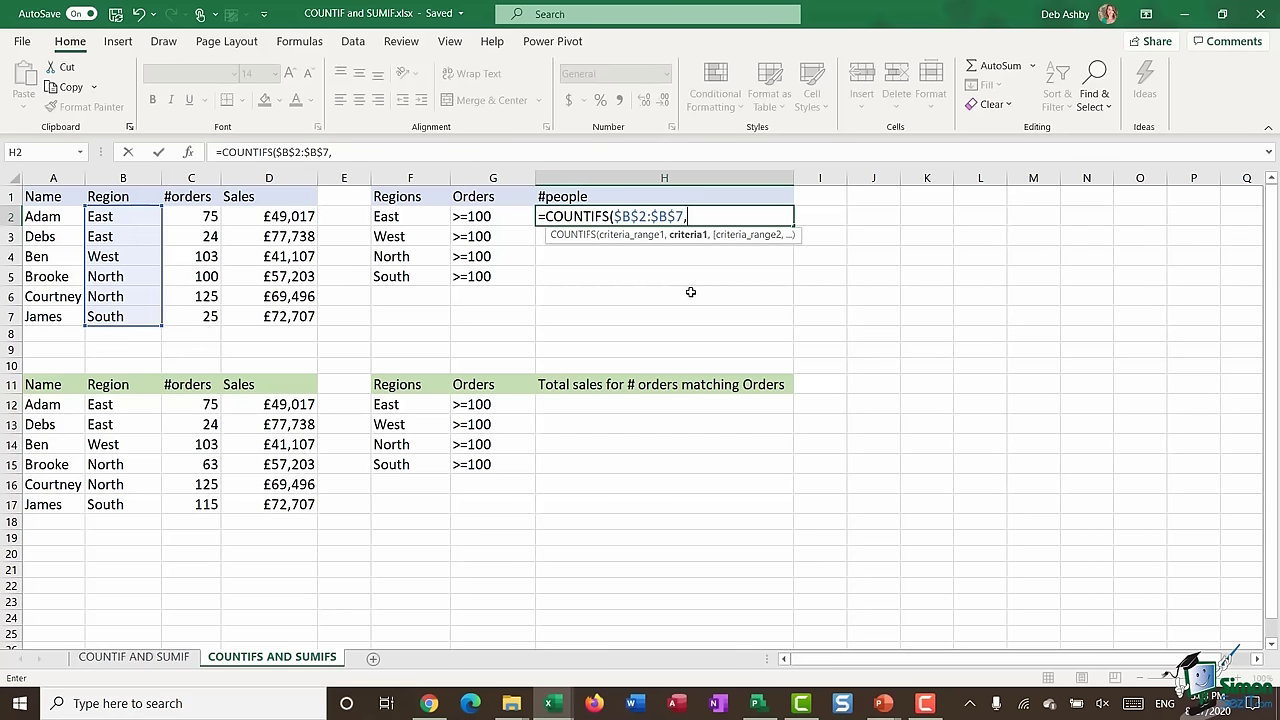
click(411, 216)
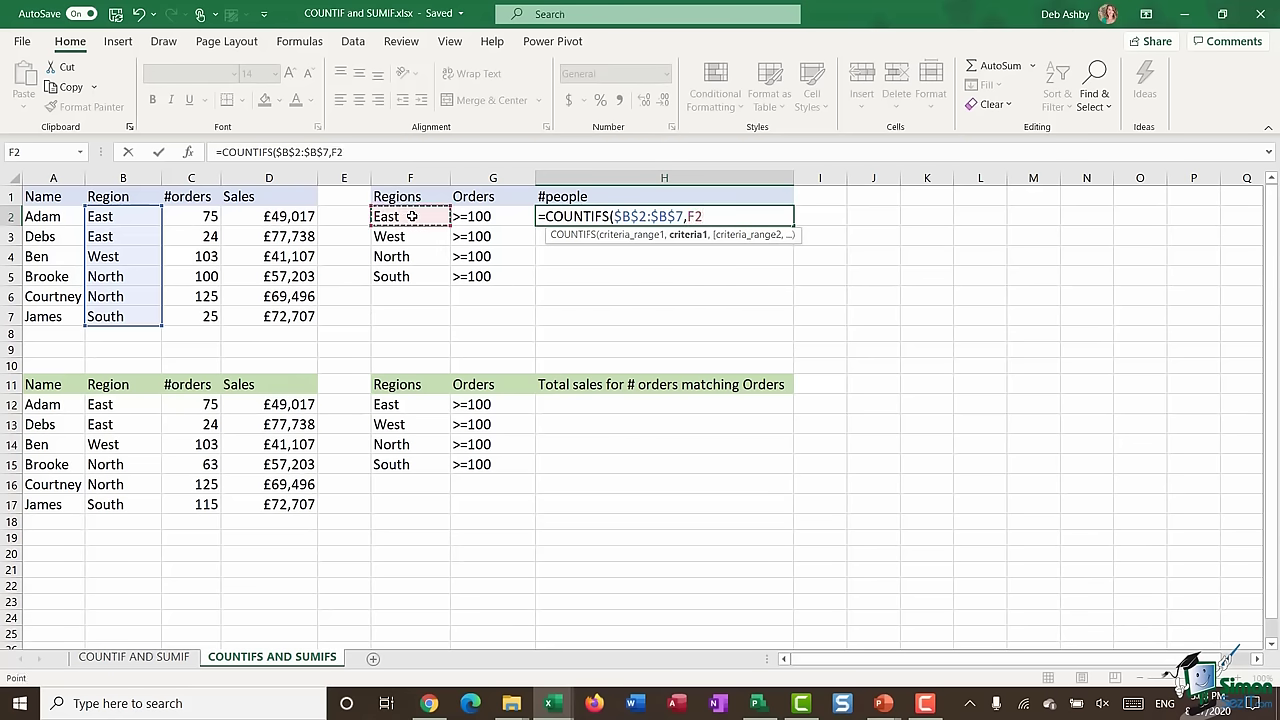
text(,)
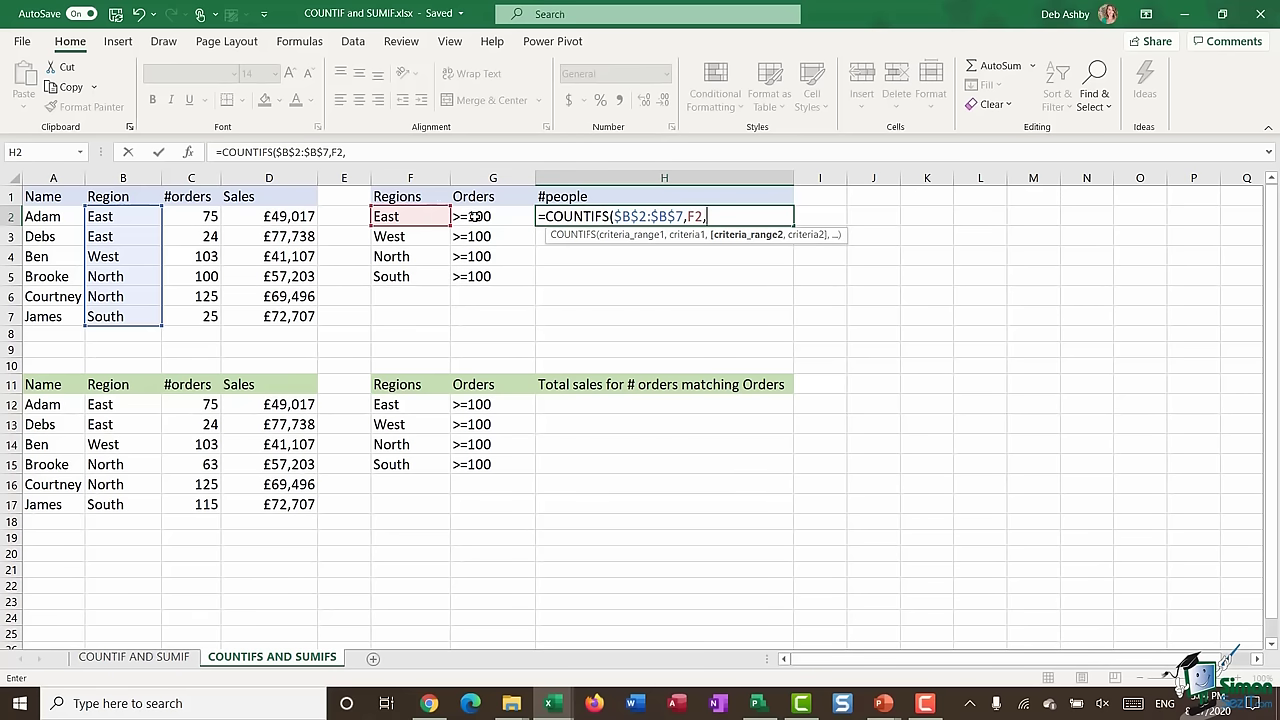
- Add the absolute orders range $C$2:$C$7 with criterion G2 and commit the COUNTIFS
drag(198, 218, 199, 316)
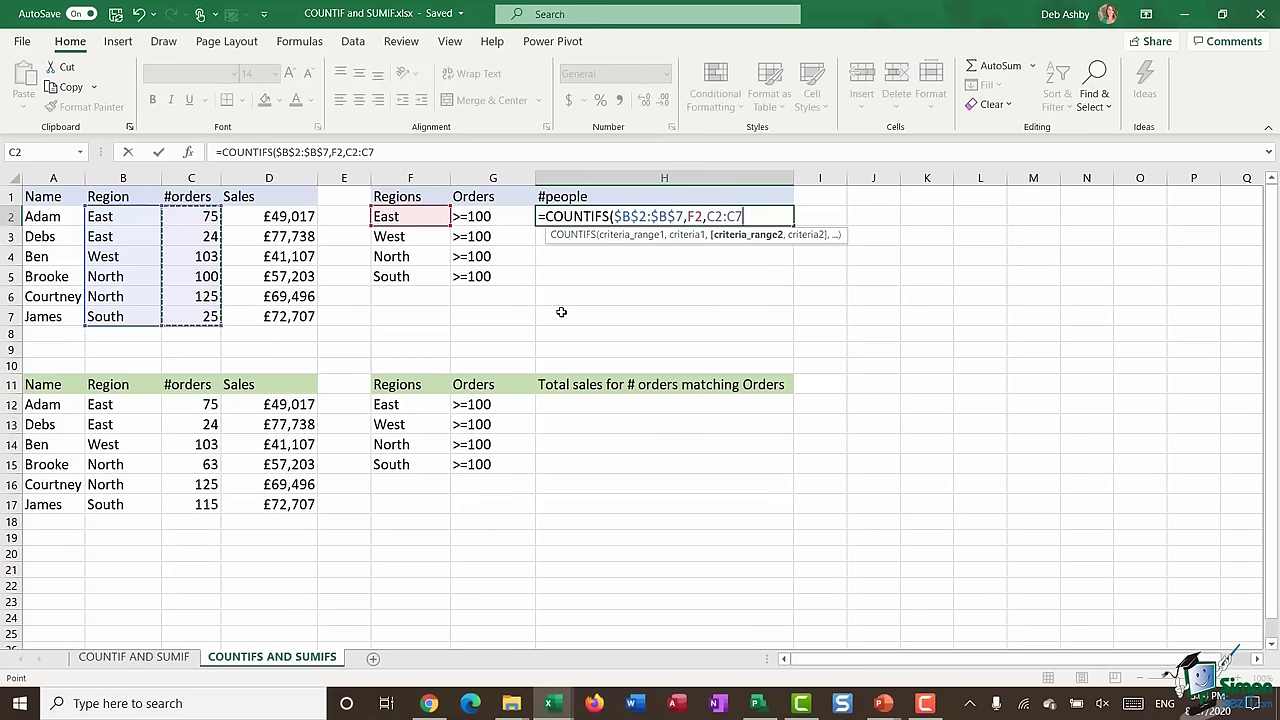
key(F4)
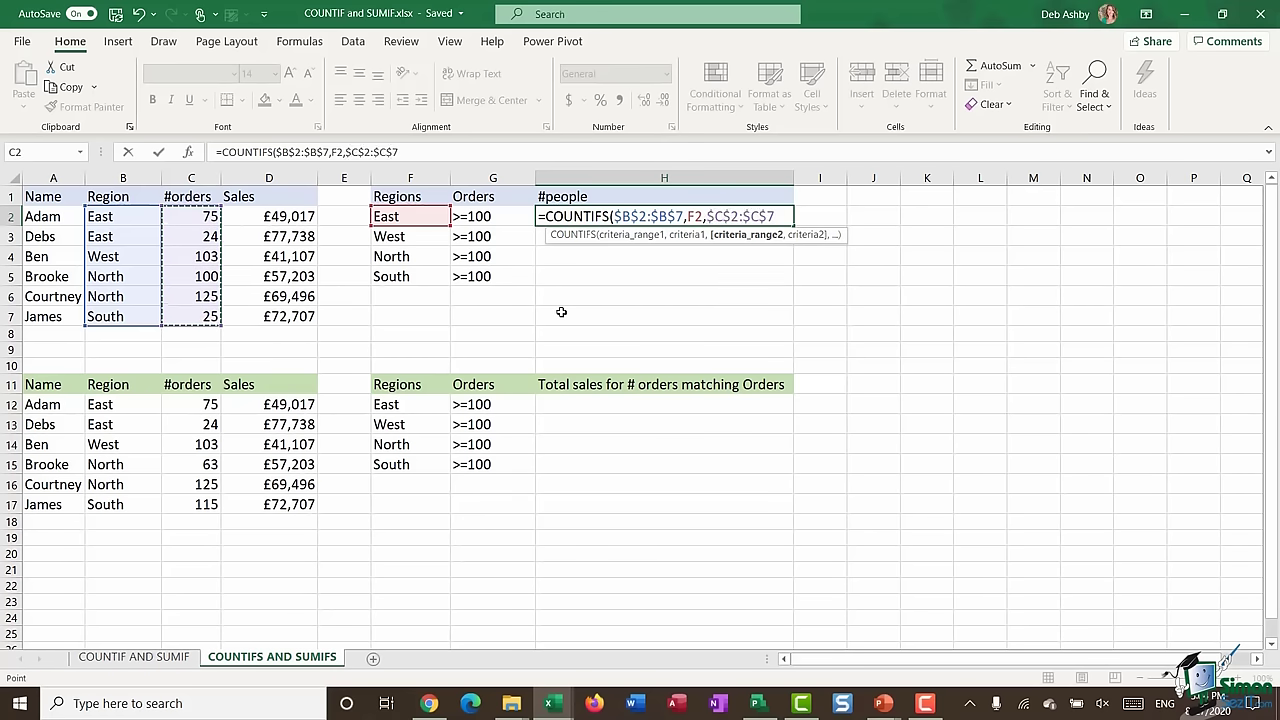
text(,)
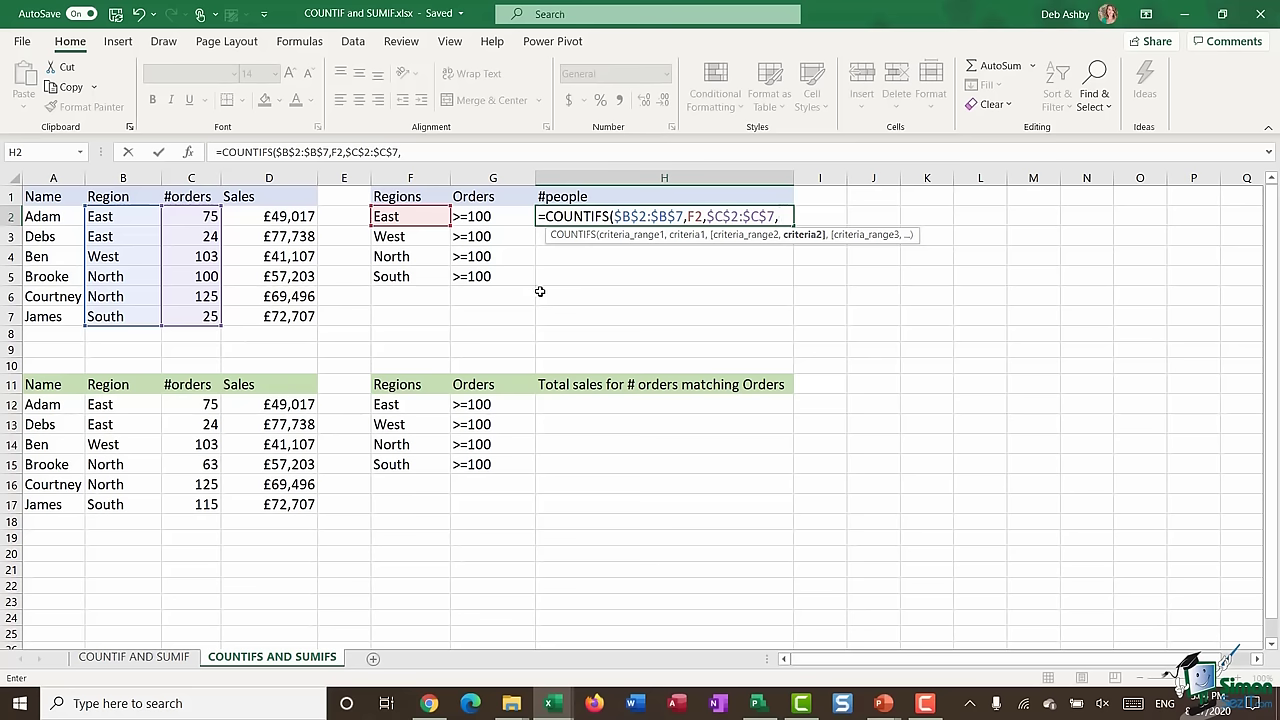
text(">=100)
key(BackSpace)
key(BackSpace)
key(BackSpace)
key(BackSpace)
key(BackSpace)
click(489, 217)
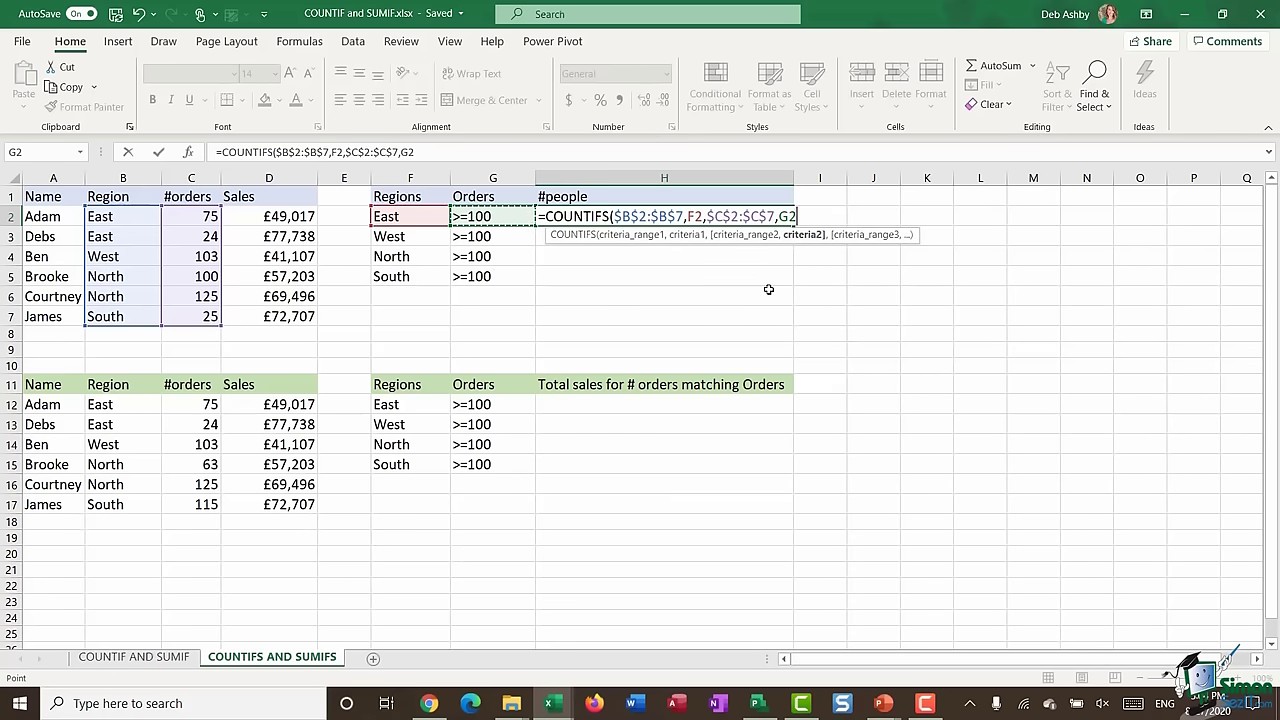
text(,)
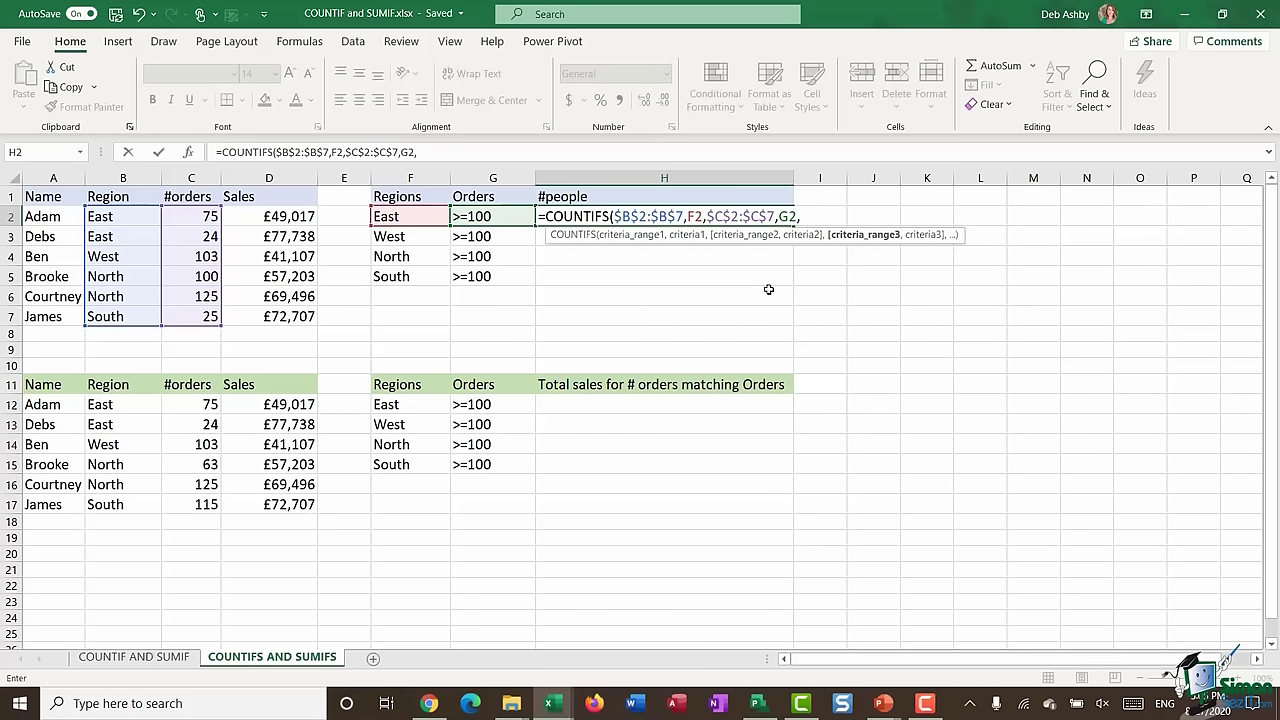
key(BackSpace)
key(BackSpace)
key(BackSpace)
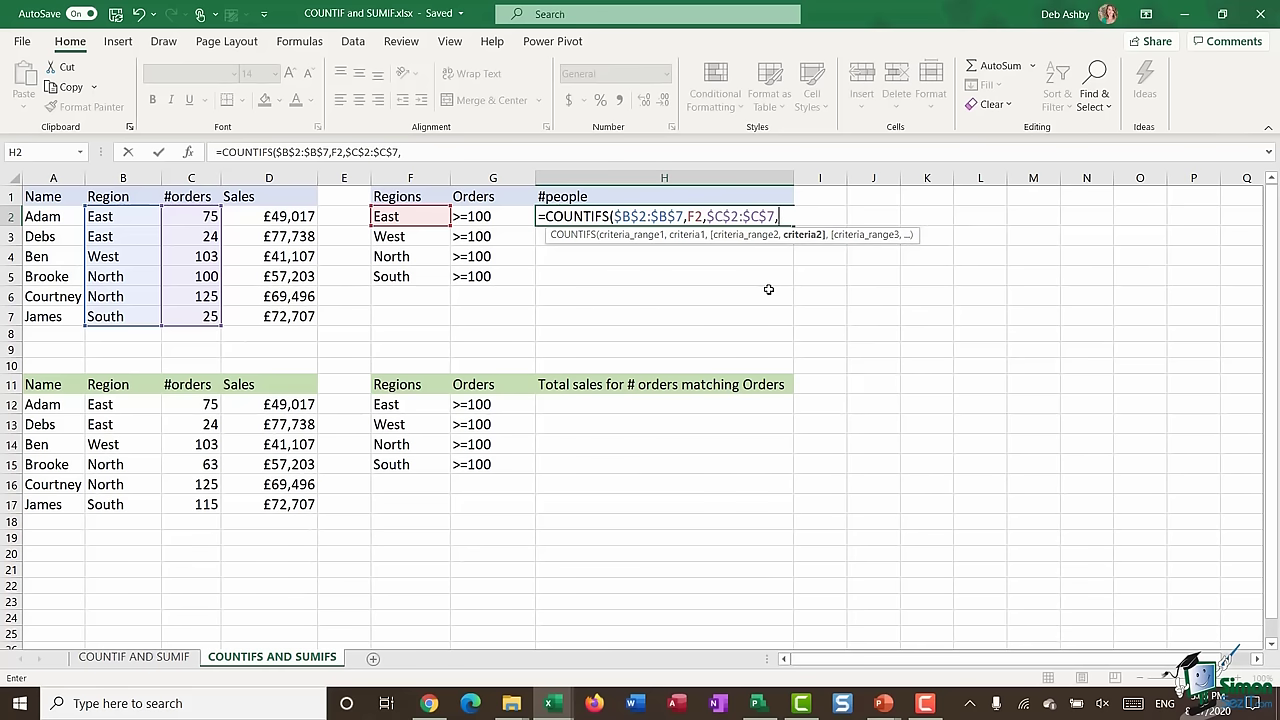
key(Left)
text())
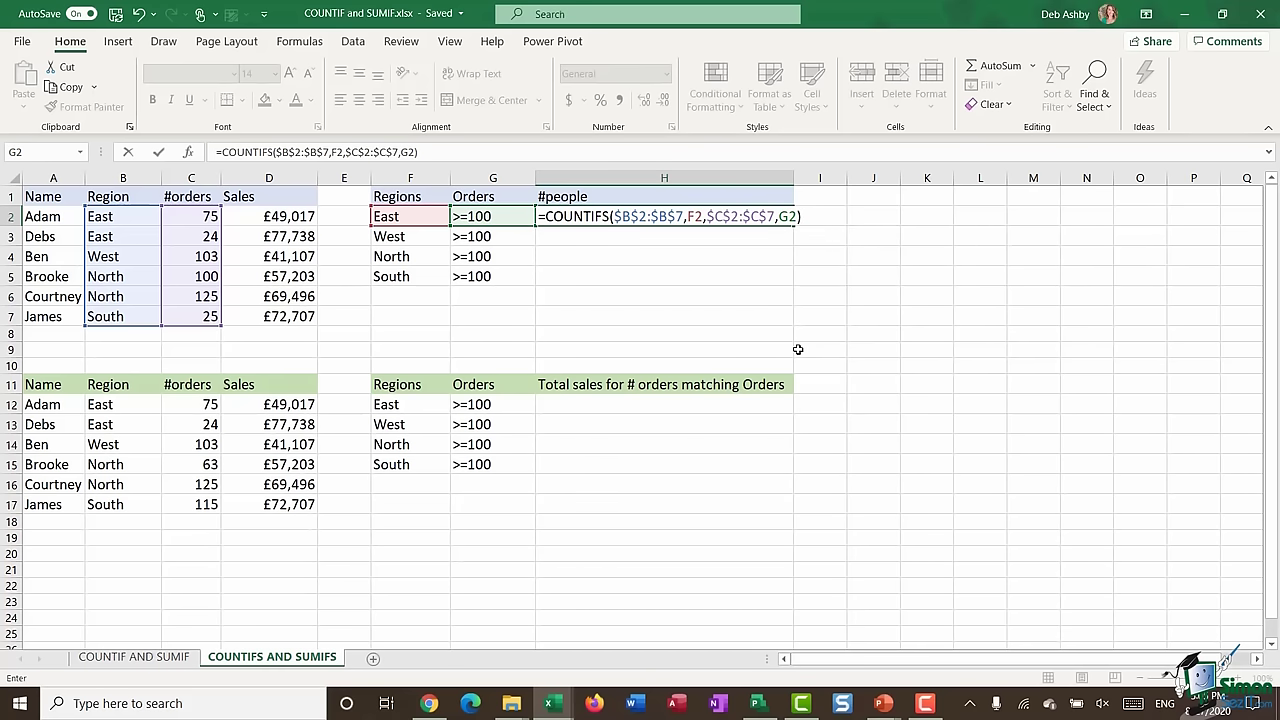
key(Return)
- Fill the COUNTIFS down to H5, giving counts 0, 1, 2, 0
click(766, 216)
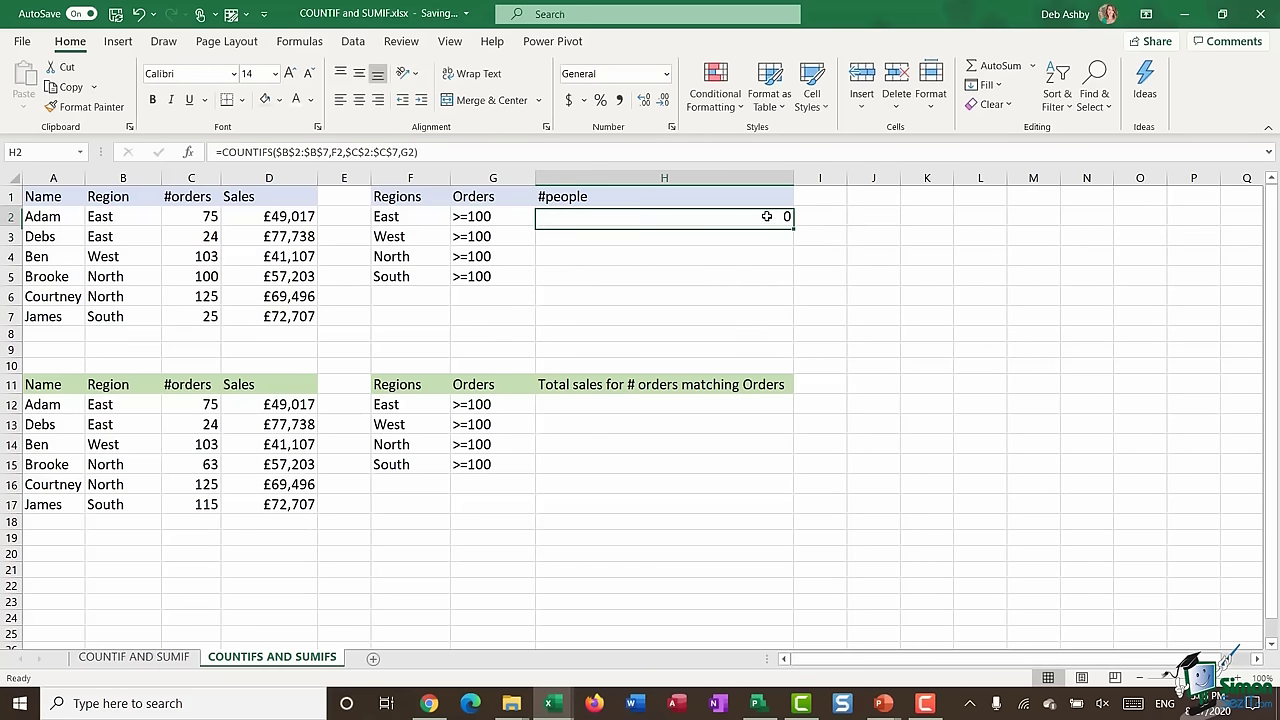
drag(793, 227, 793, 284)
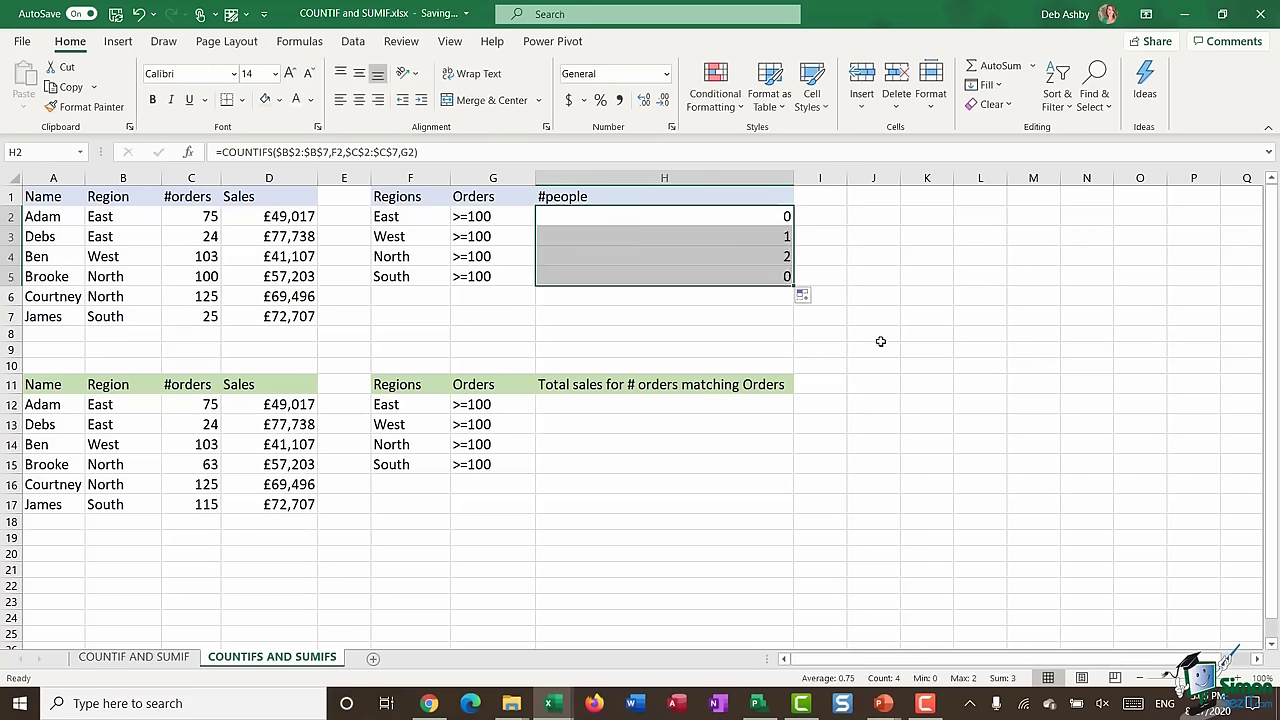
click(714, 277)
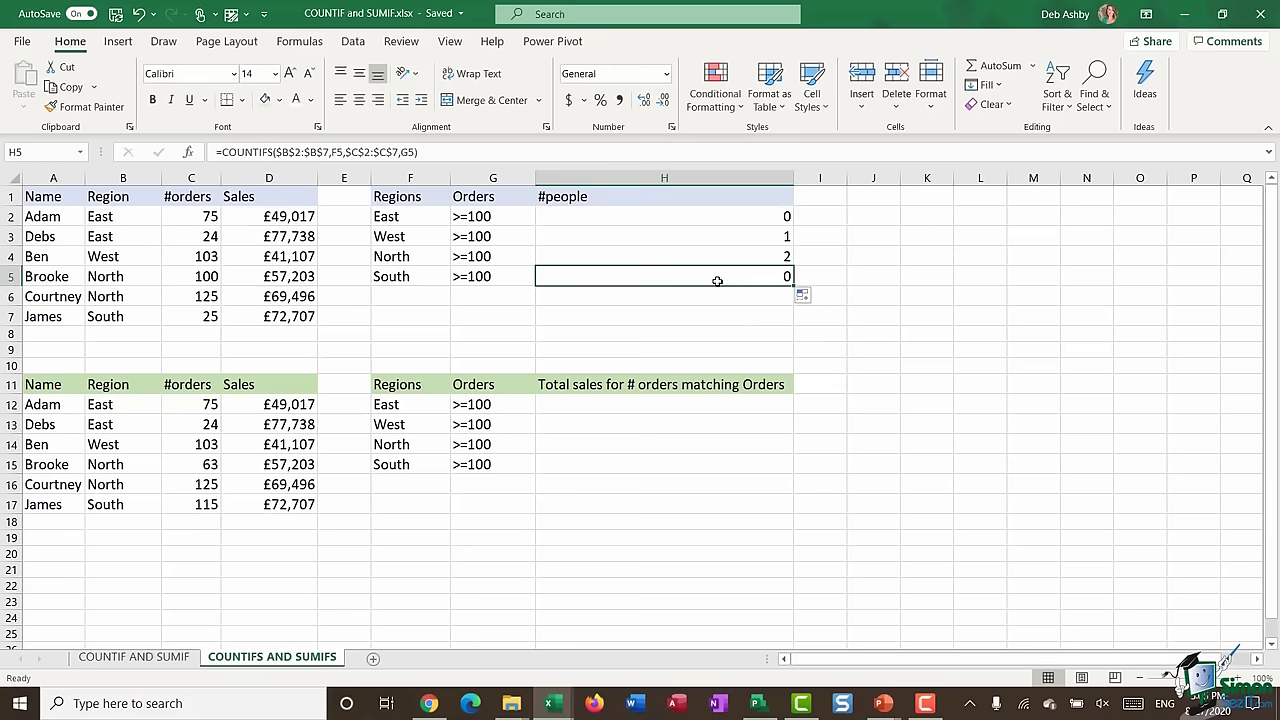
click(386, 219)
drag(42, 216, 279, 240)
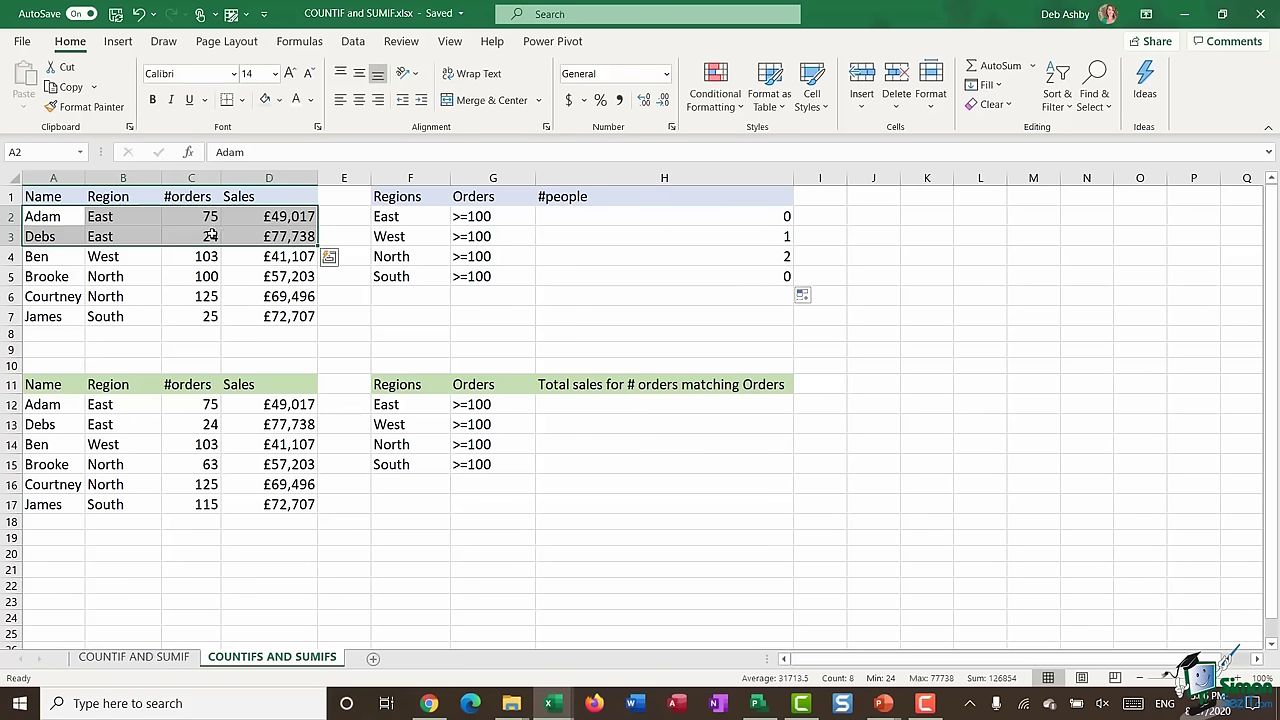
click(409, 240)
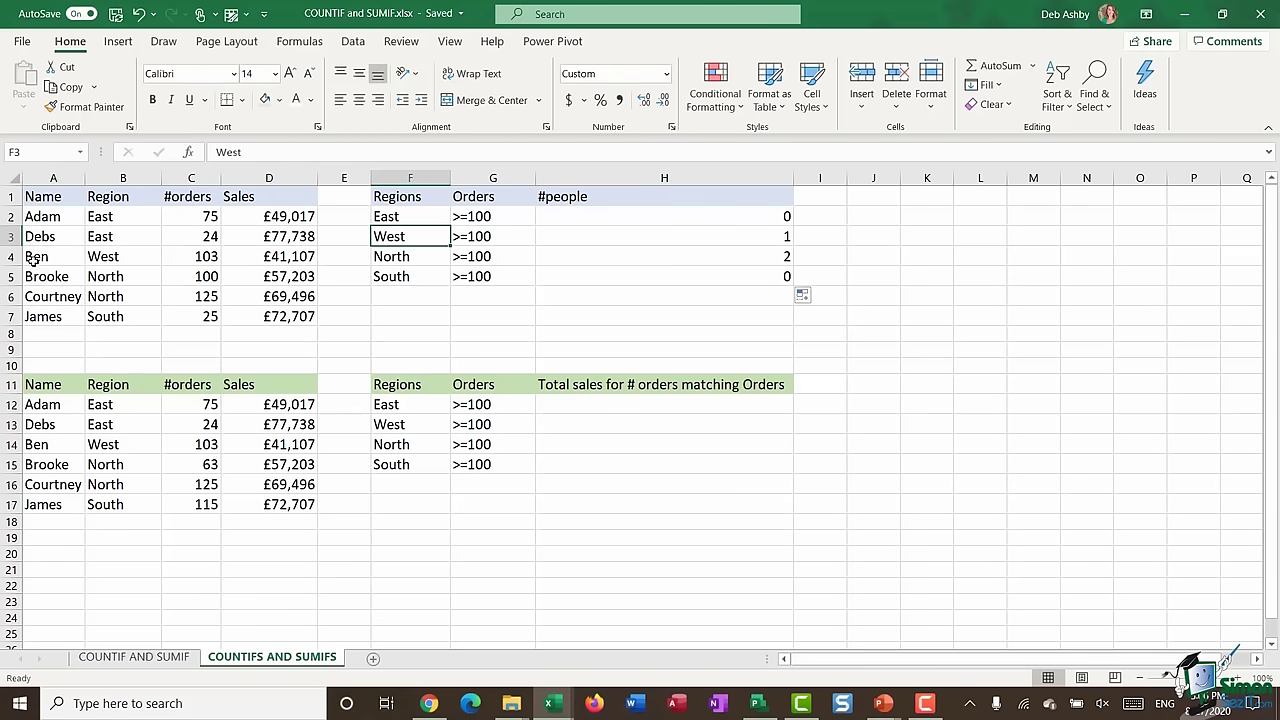
drag(34, 257, 314, 258)
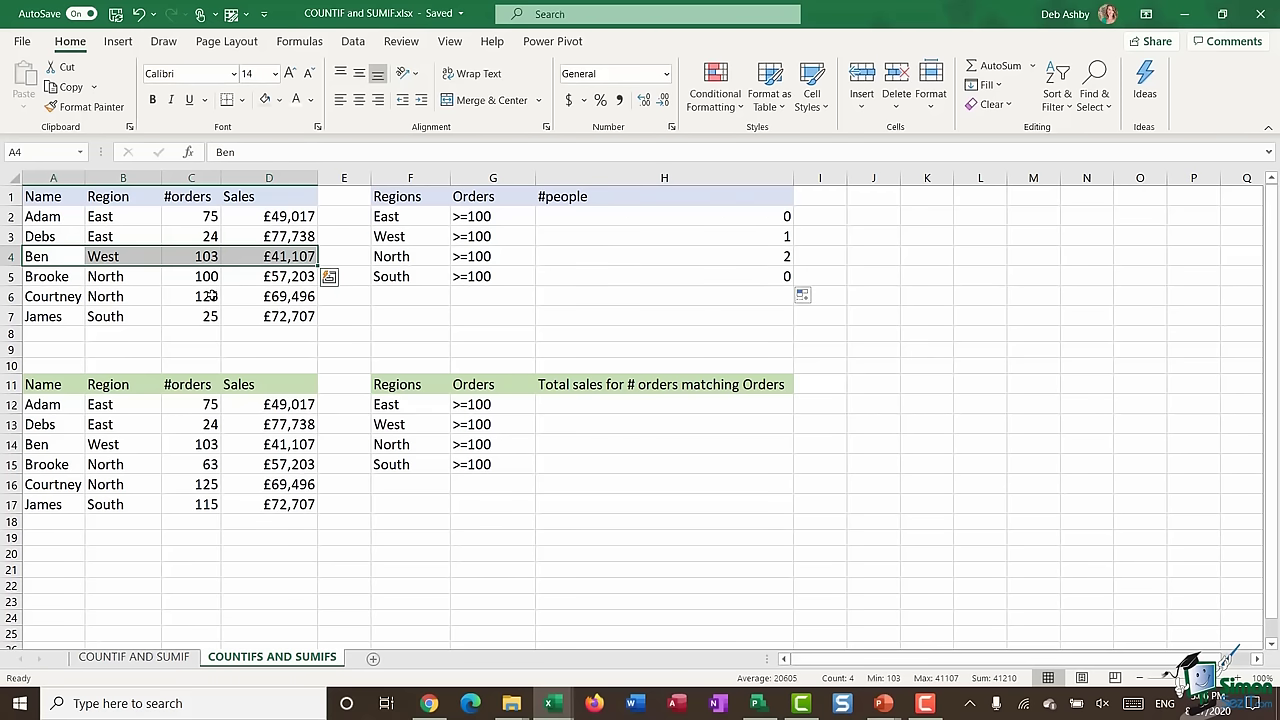
drag(30, 282, 246, 289)
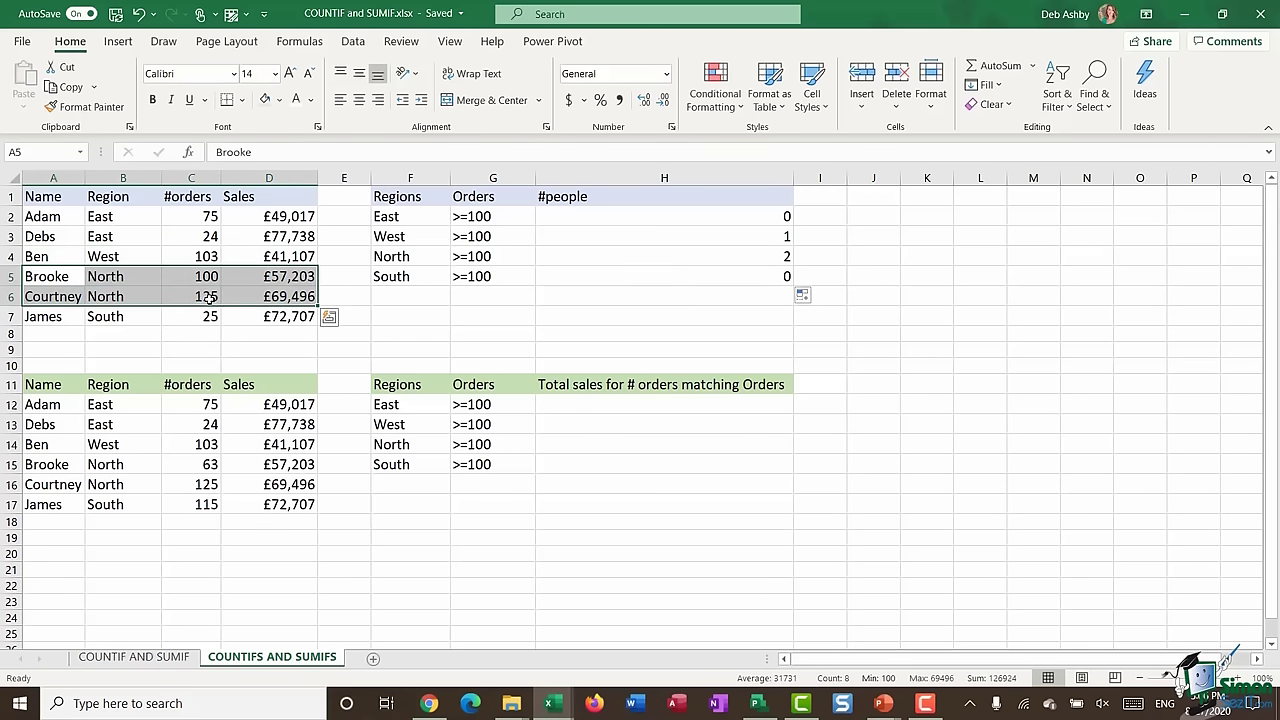
click(738, 257)
drag(38, 318, 282, 320)
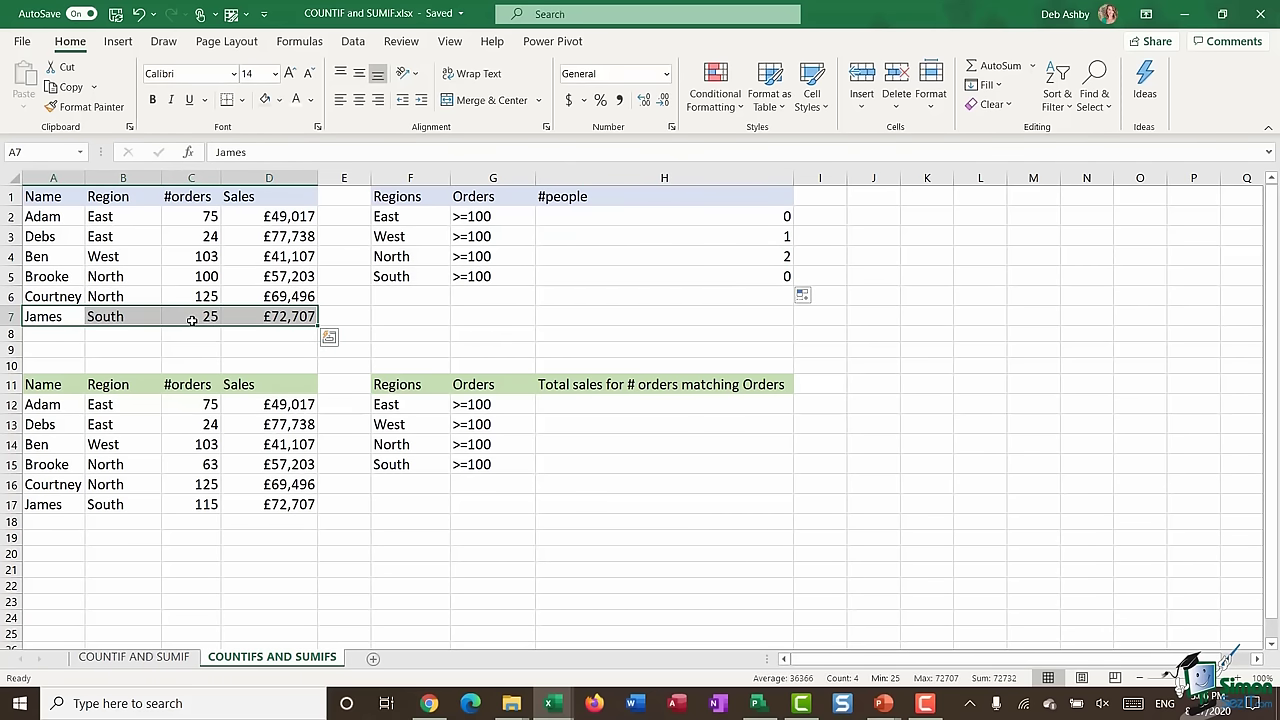
click(668, 278)
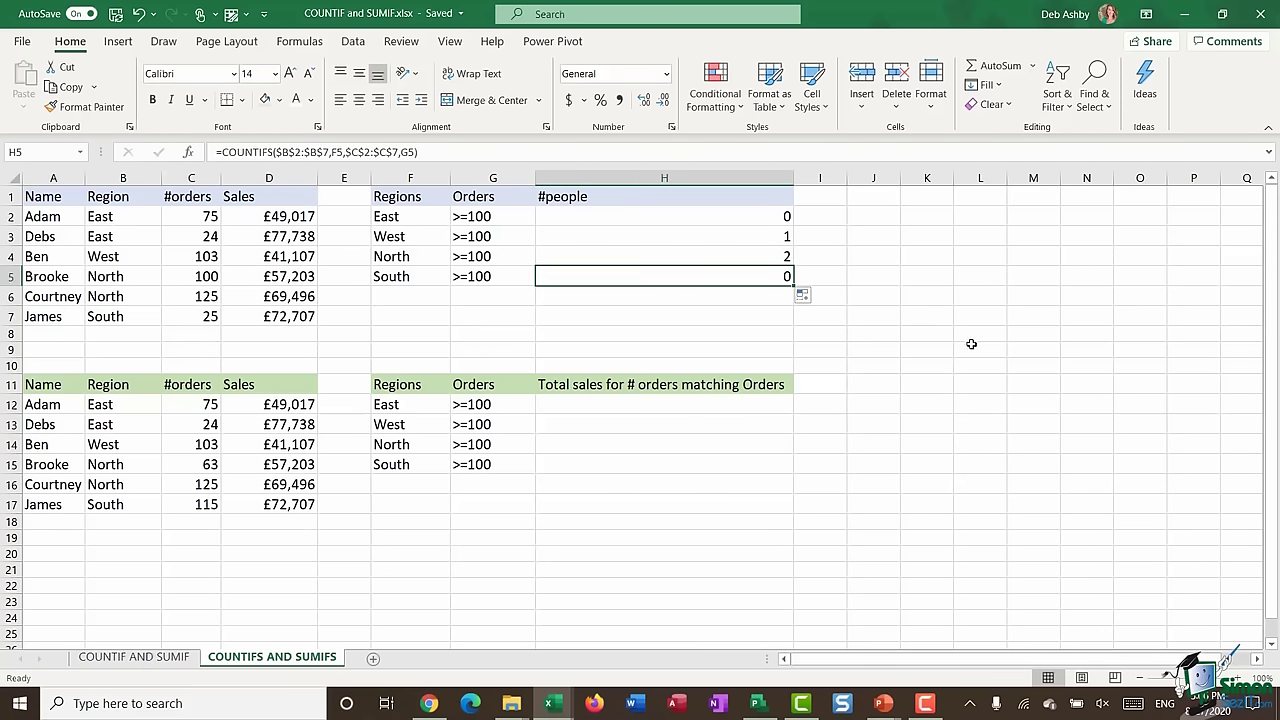
click(873, 444)
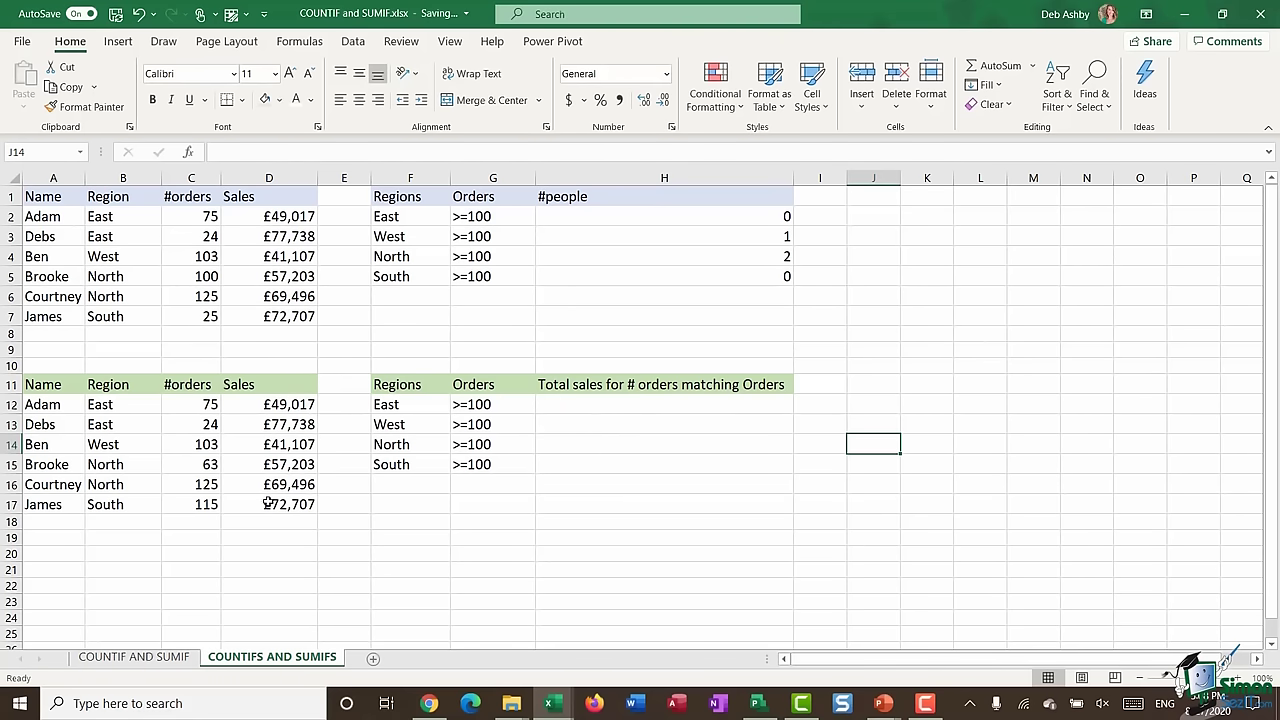
- Begin a SUMIFS in H12 summing $D$12:$D$17 where $B$12:$B$17 matches F12
click(608, 404)
text(=SUMI)
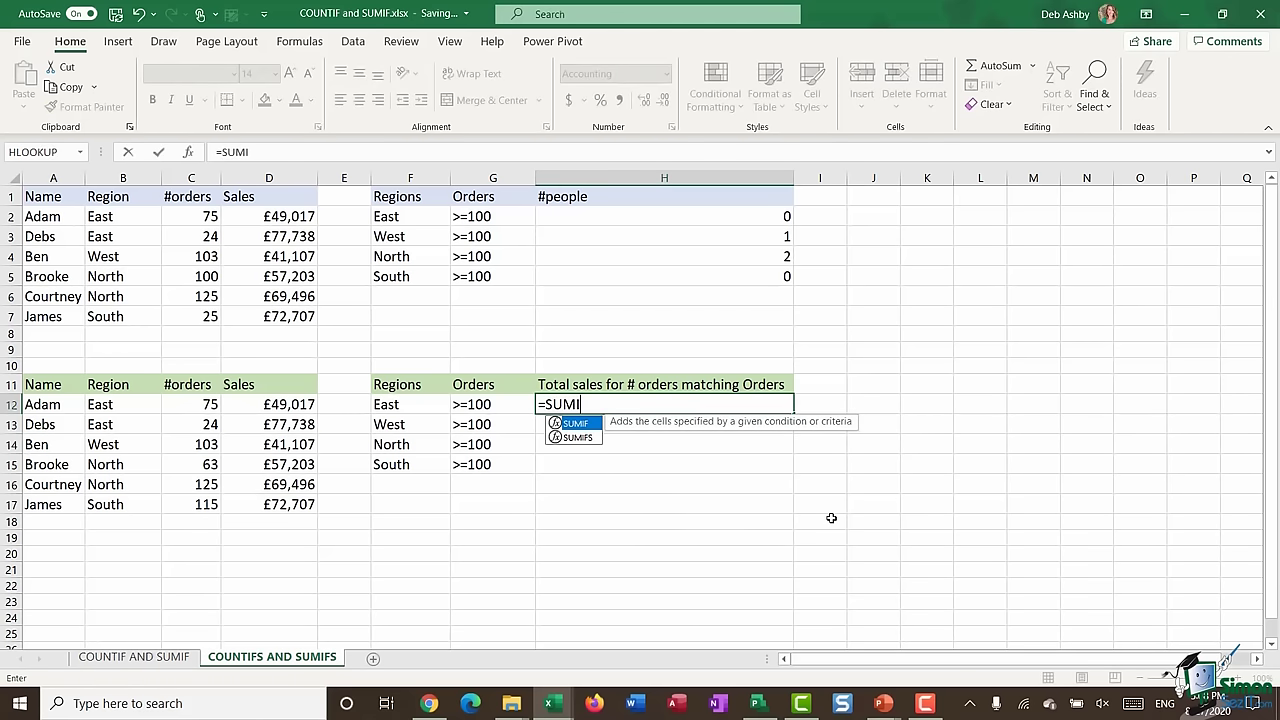
text(FS()
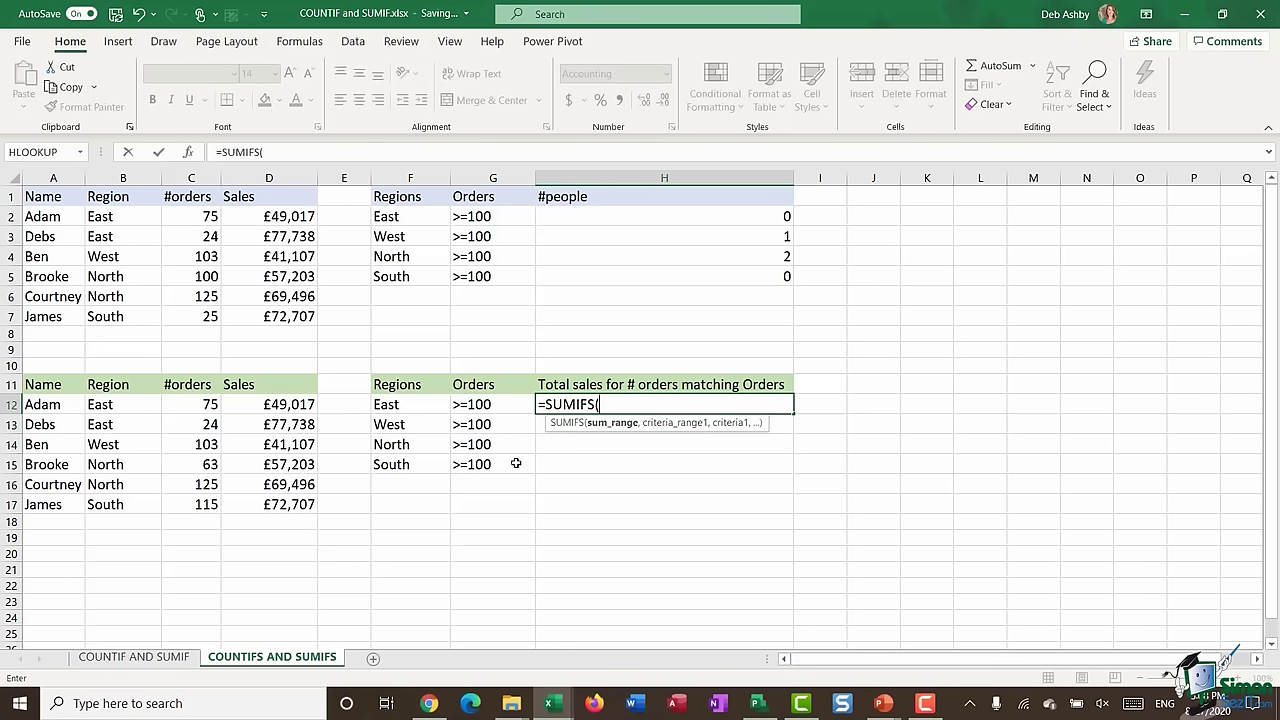
drag(281, 407, 275, 503)
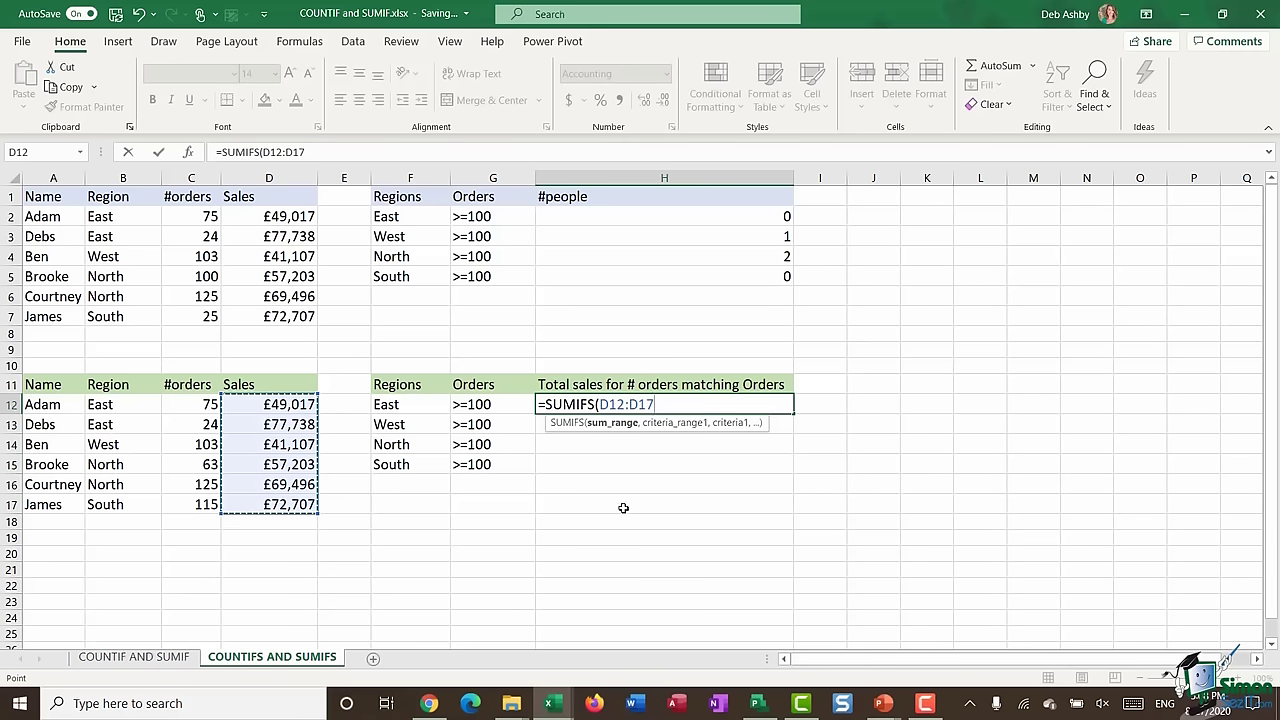
key(F4)
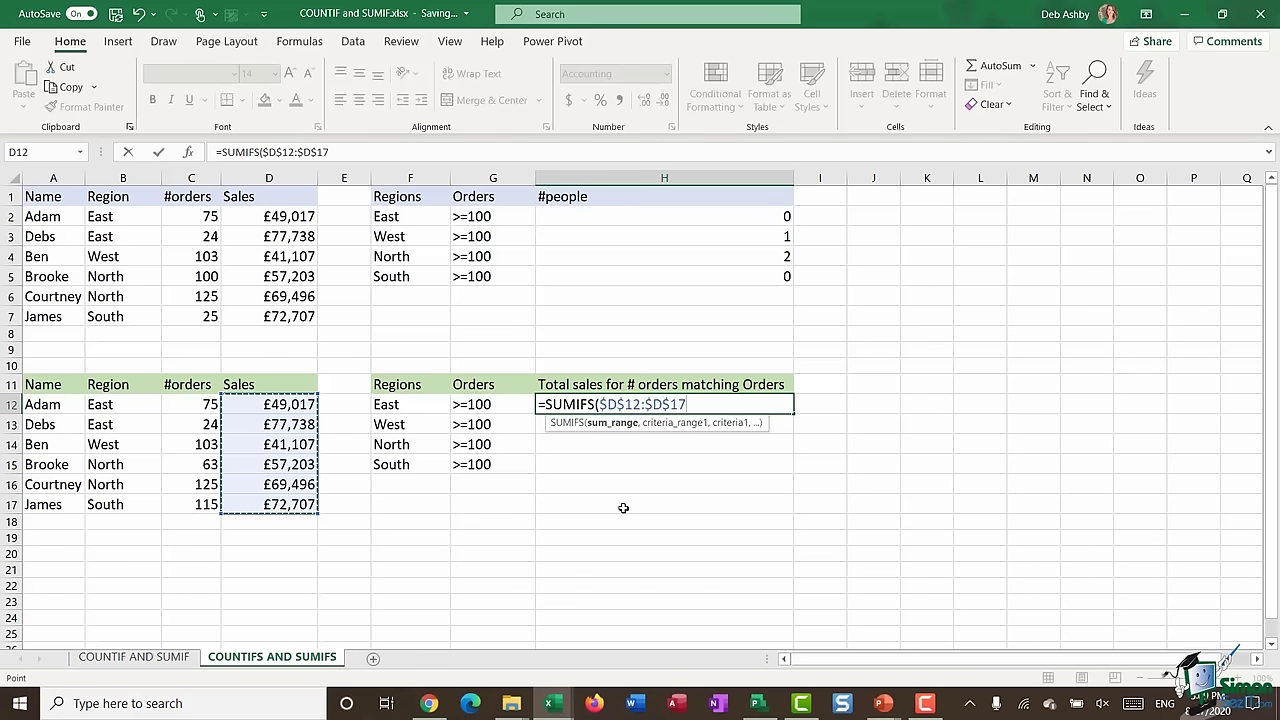
text(,)
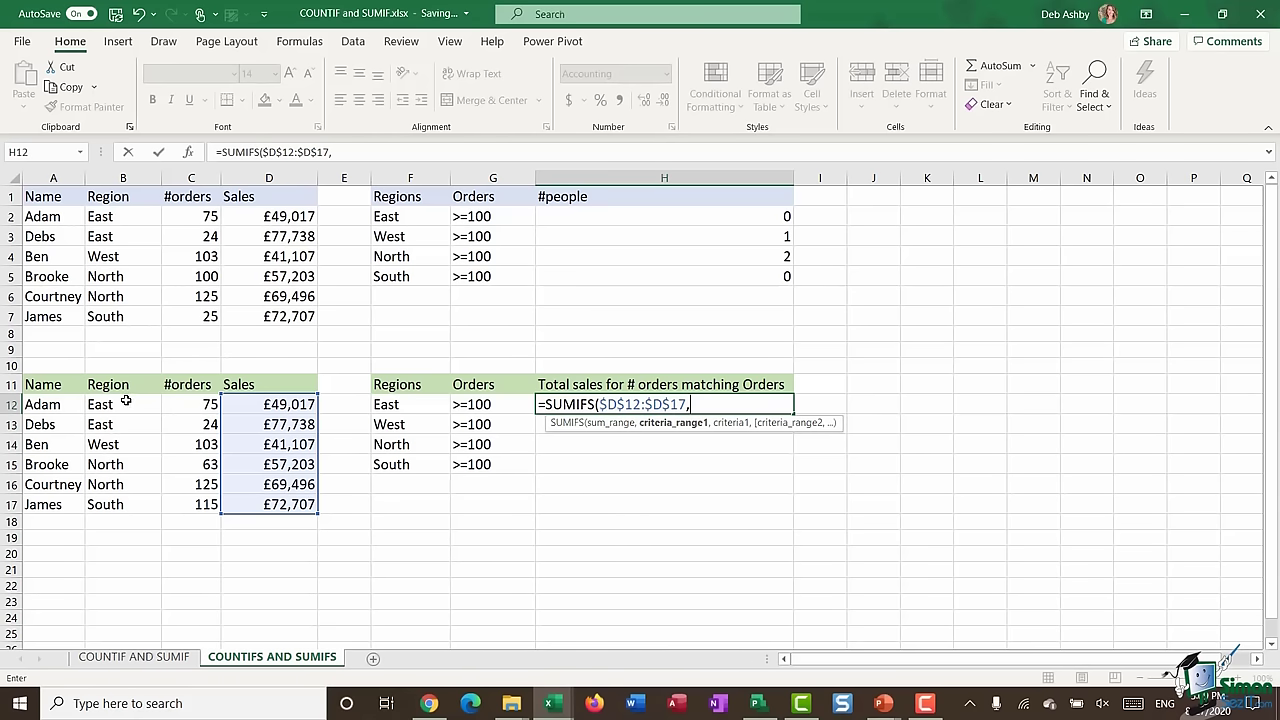
drag(126, 404, 129, 503)
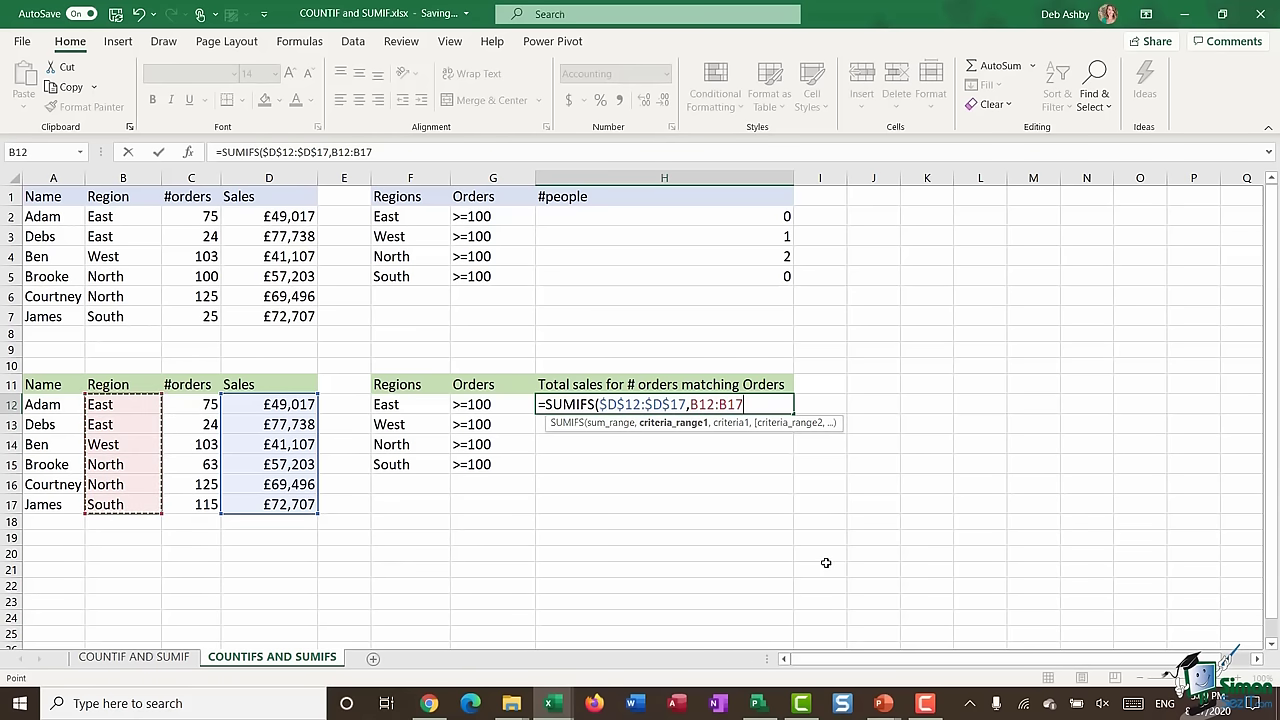
key(F4)
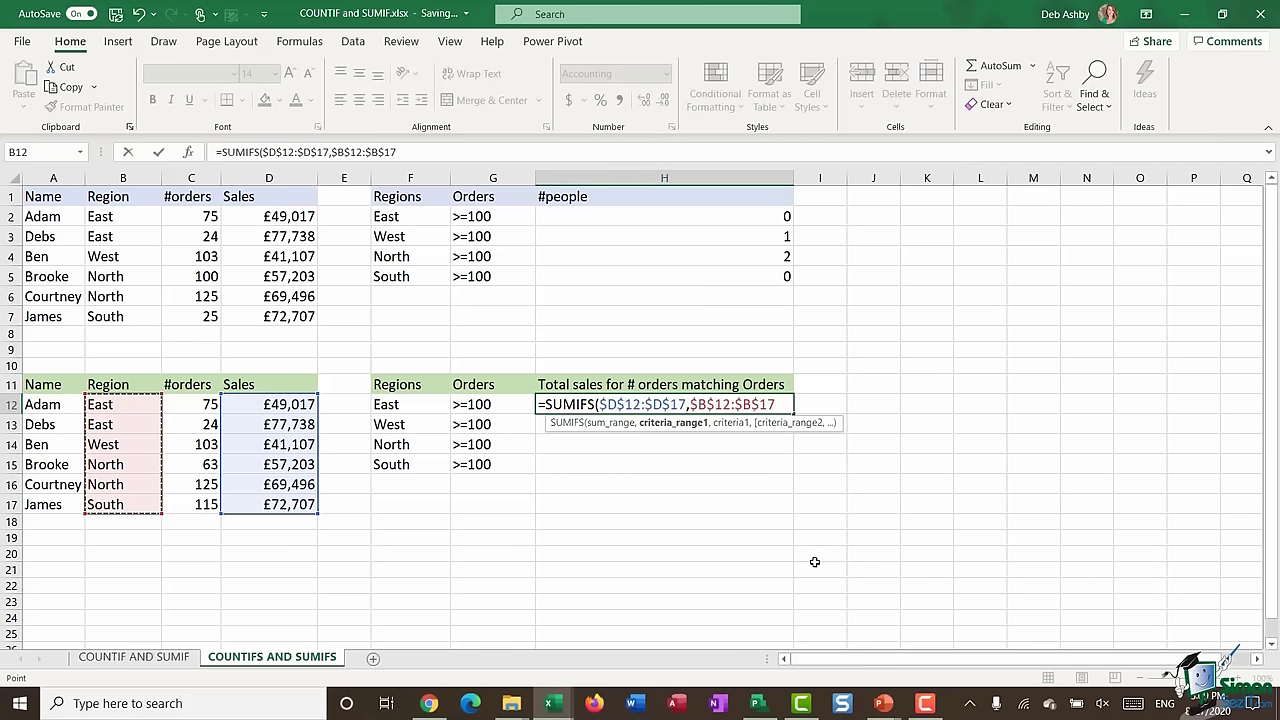
text(,)
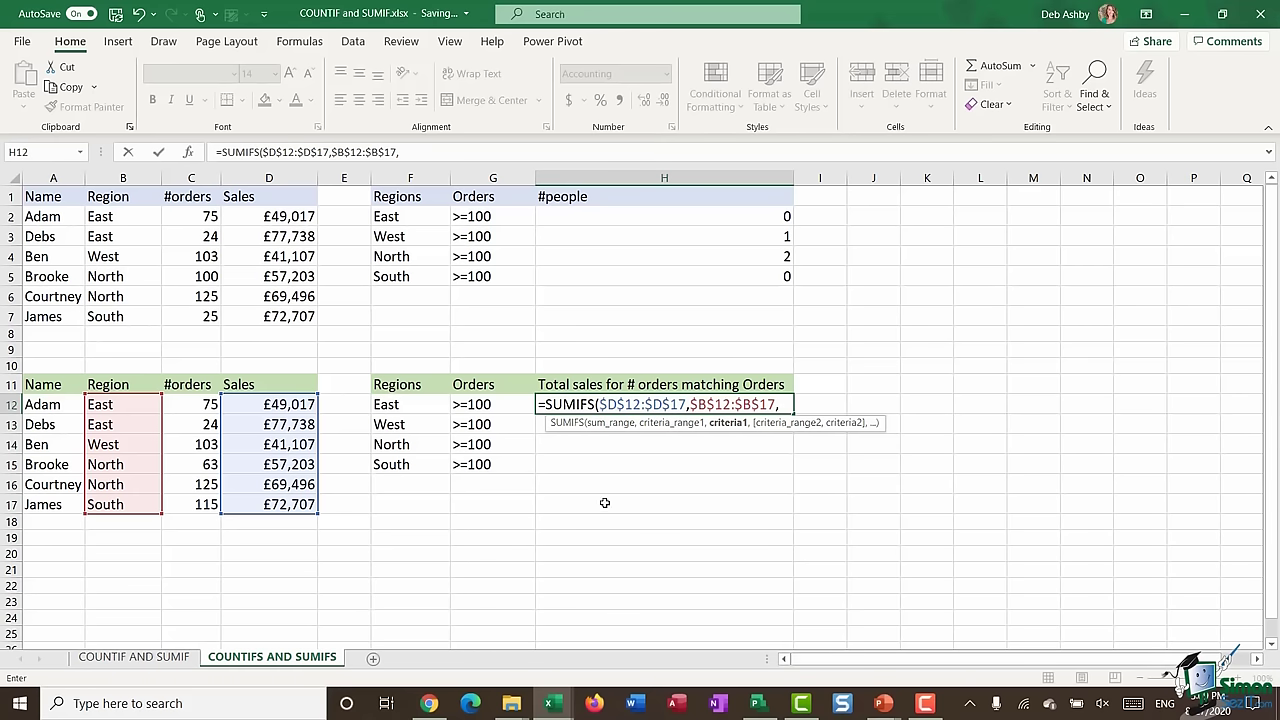
click(400, 404)
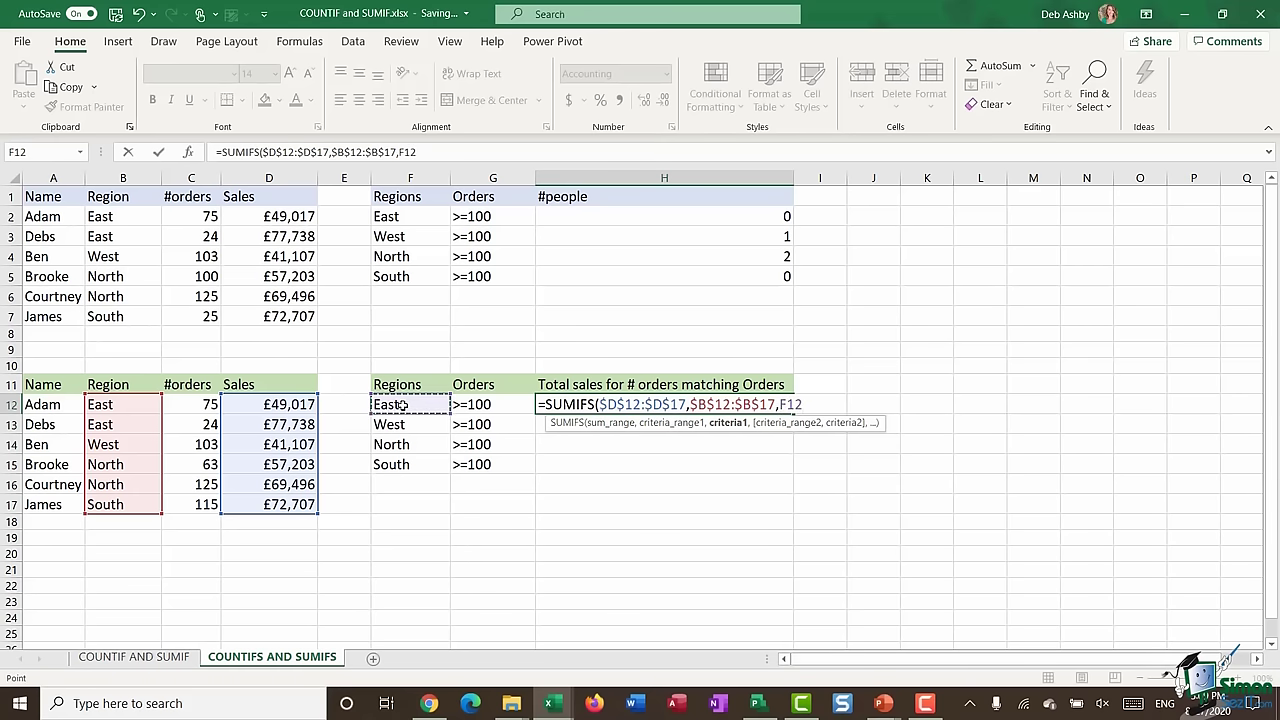
text(,)
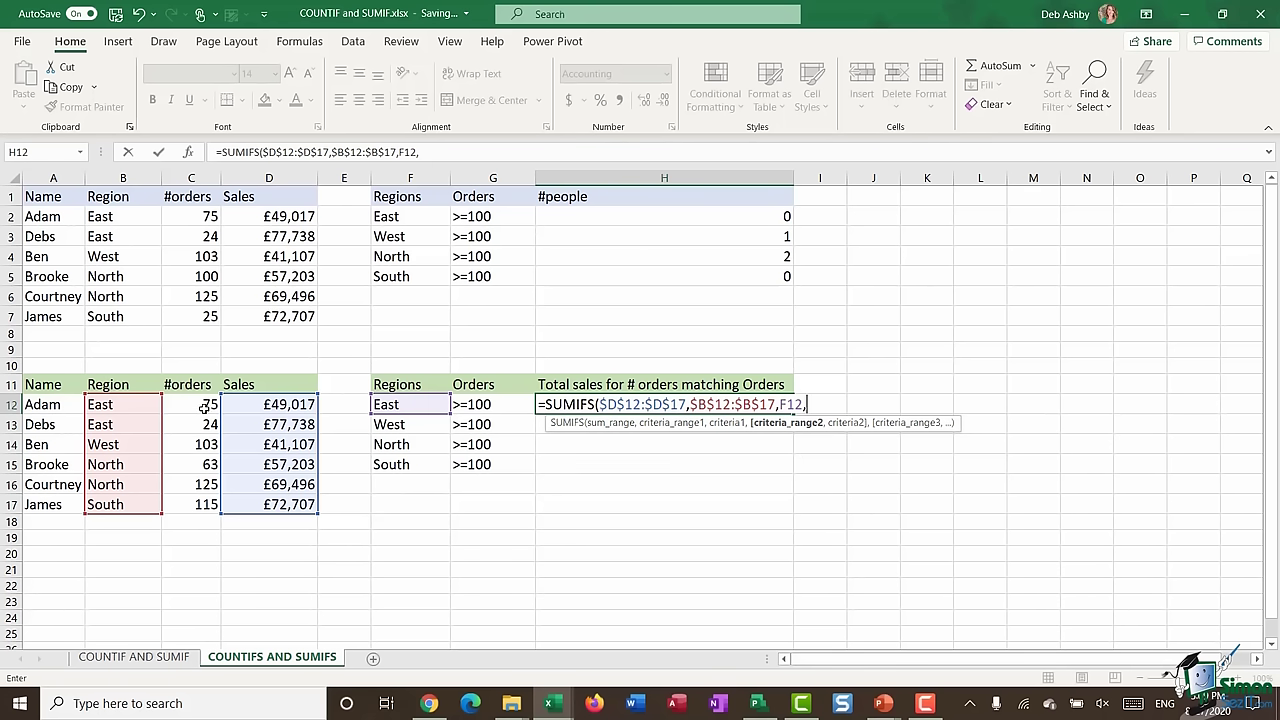
- Add the absolute orders range $C$12:$C$17 with a ">=100" criterion and commit
drag(195, 404, 195, 484)
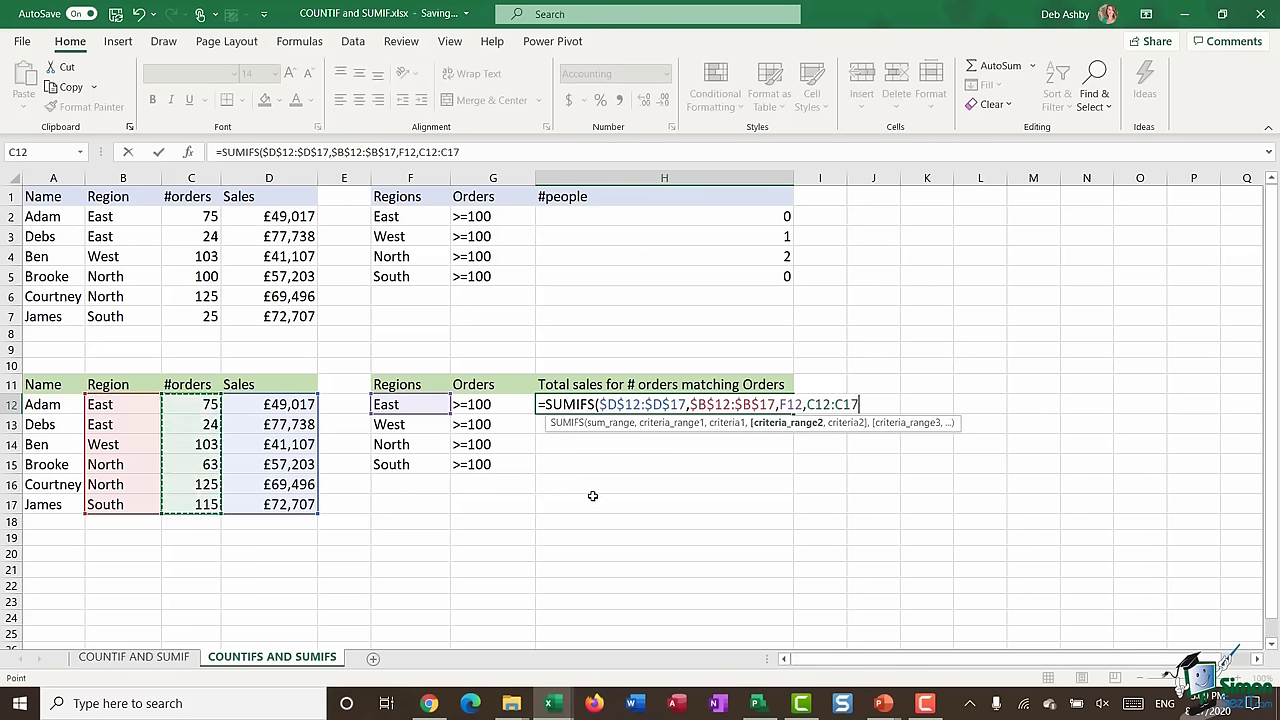
key(F4)
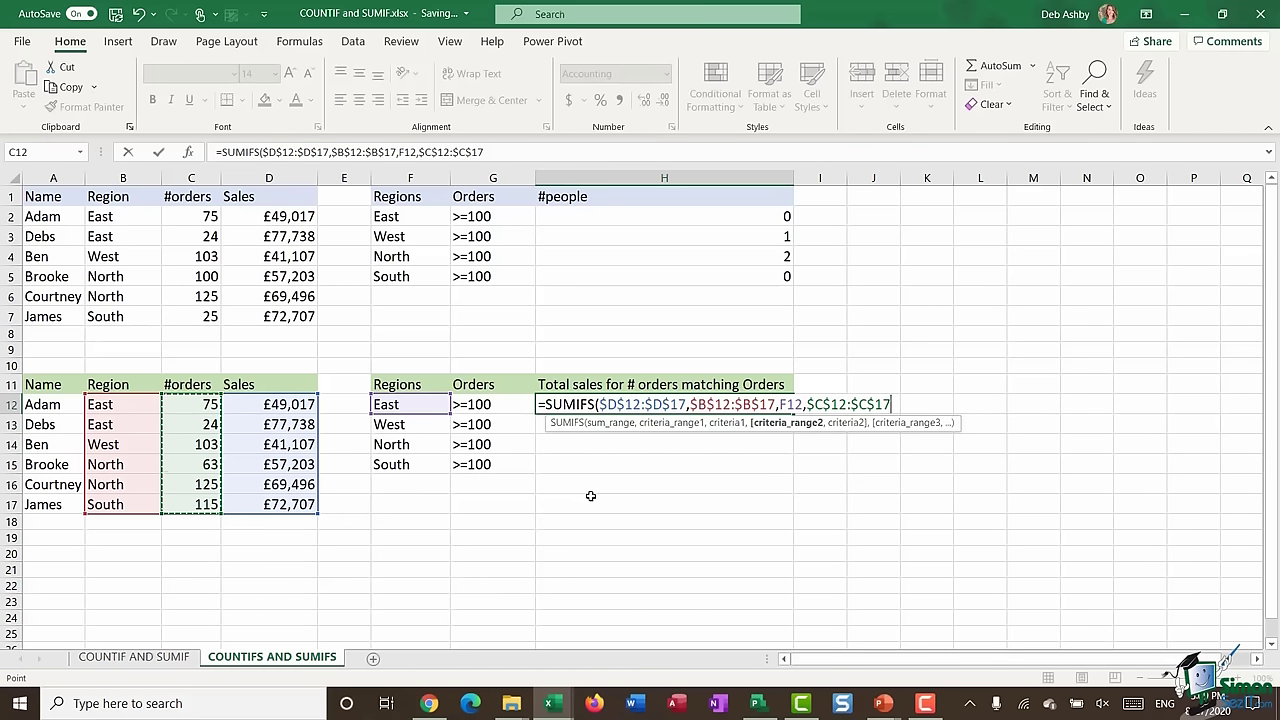
text(,)
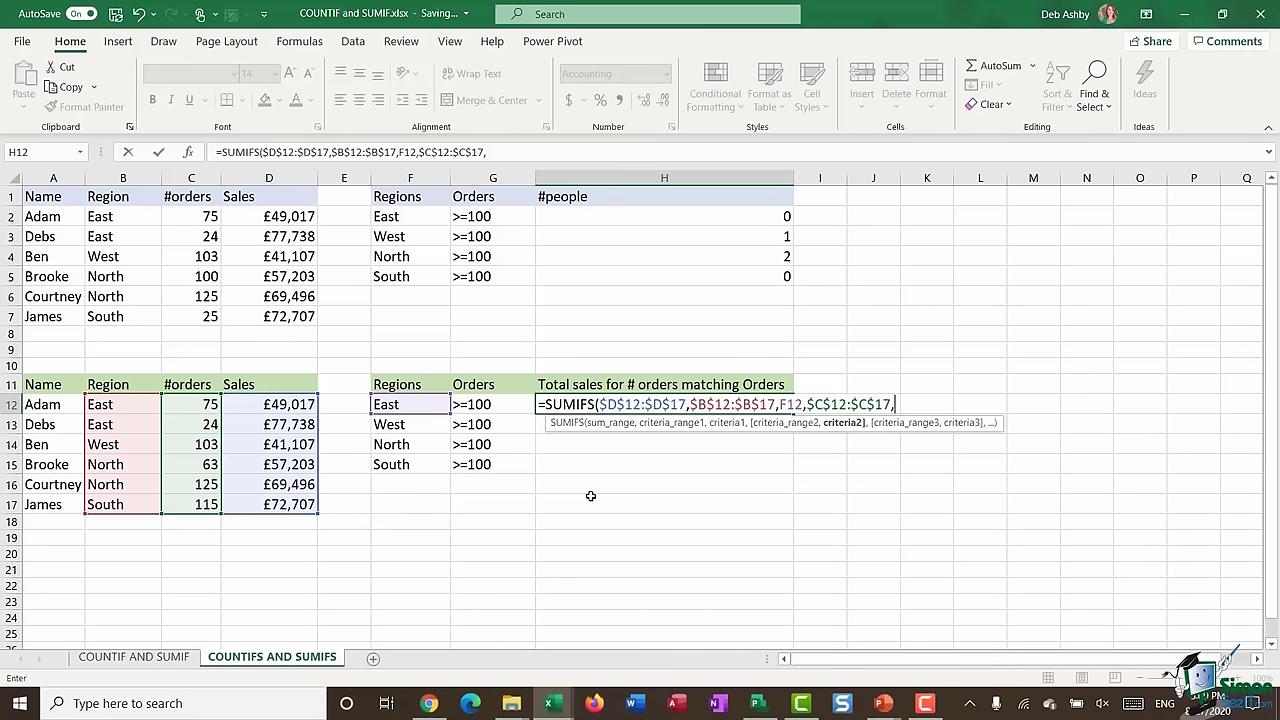
click(495, 404)
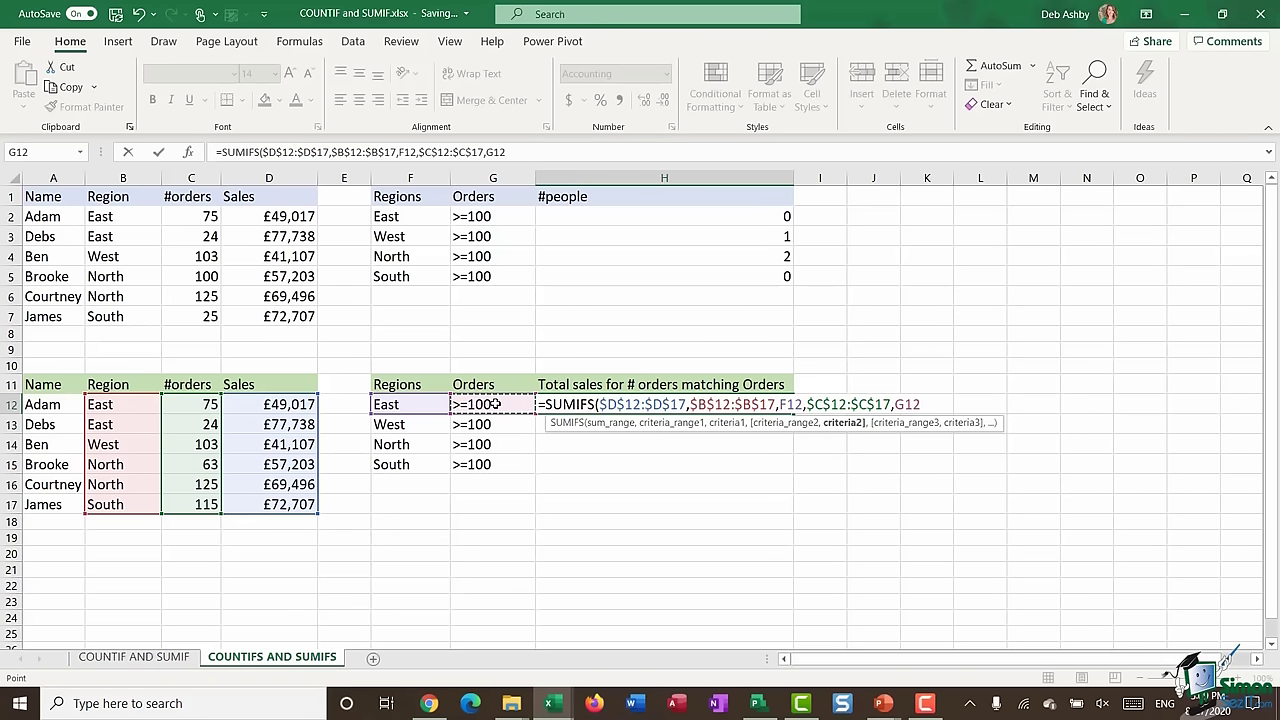
key(BackSpace)
key(BackSpace)
key(BackSpace)
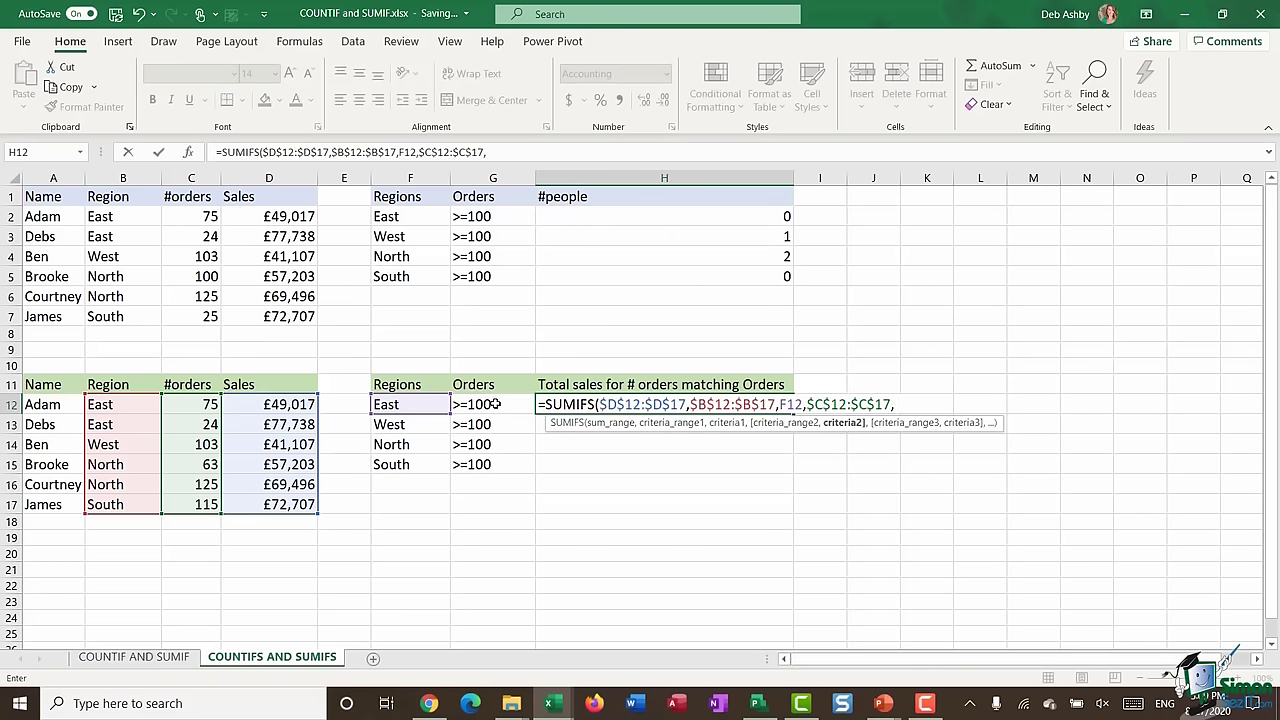
text(">=100"))
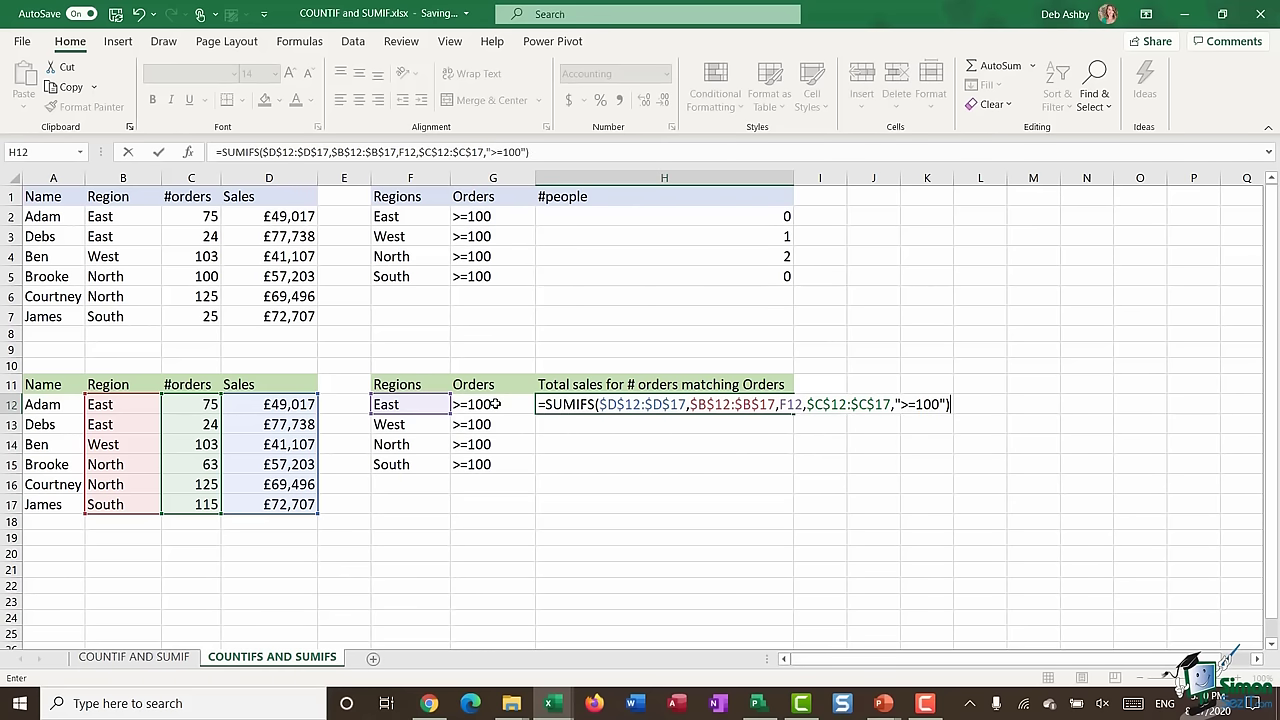
key(Return)
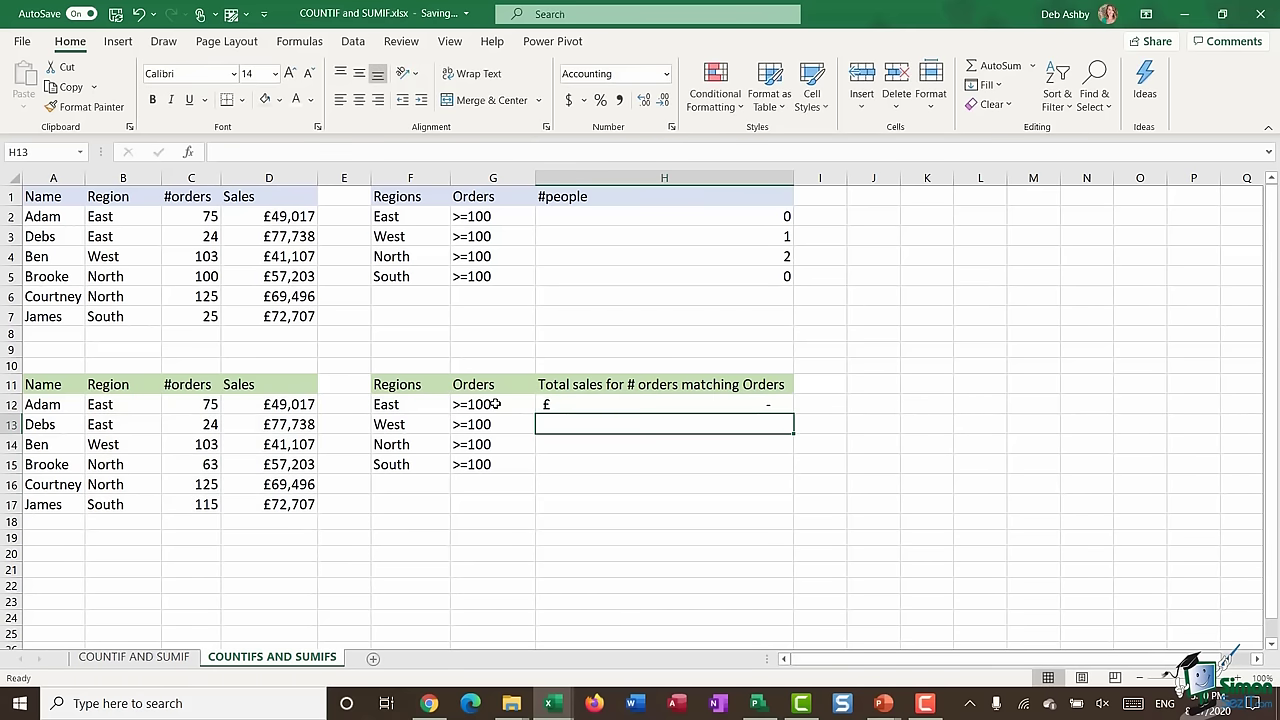
- Fill the H12 SUMIFS down to H15: West 41,107, North 69,496, South 72,707
click(664, 404)
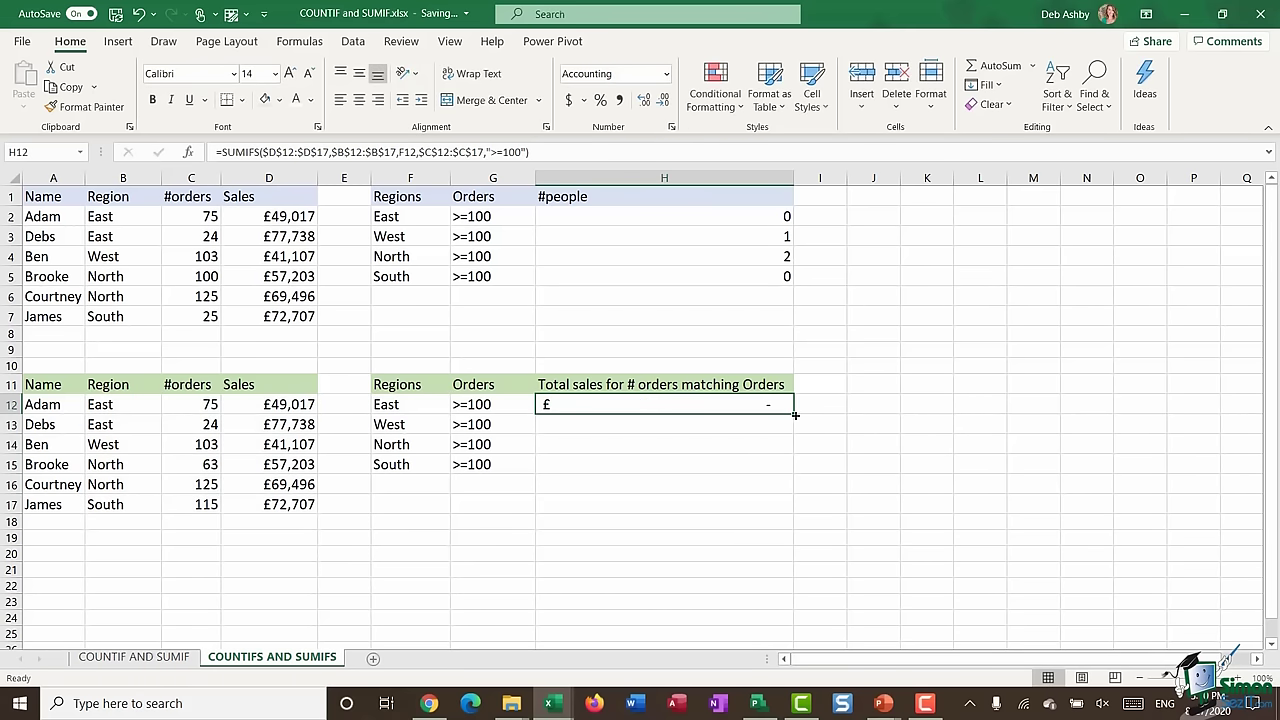
double_click(794, 413)
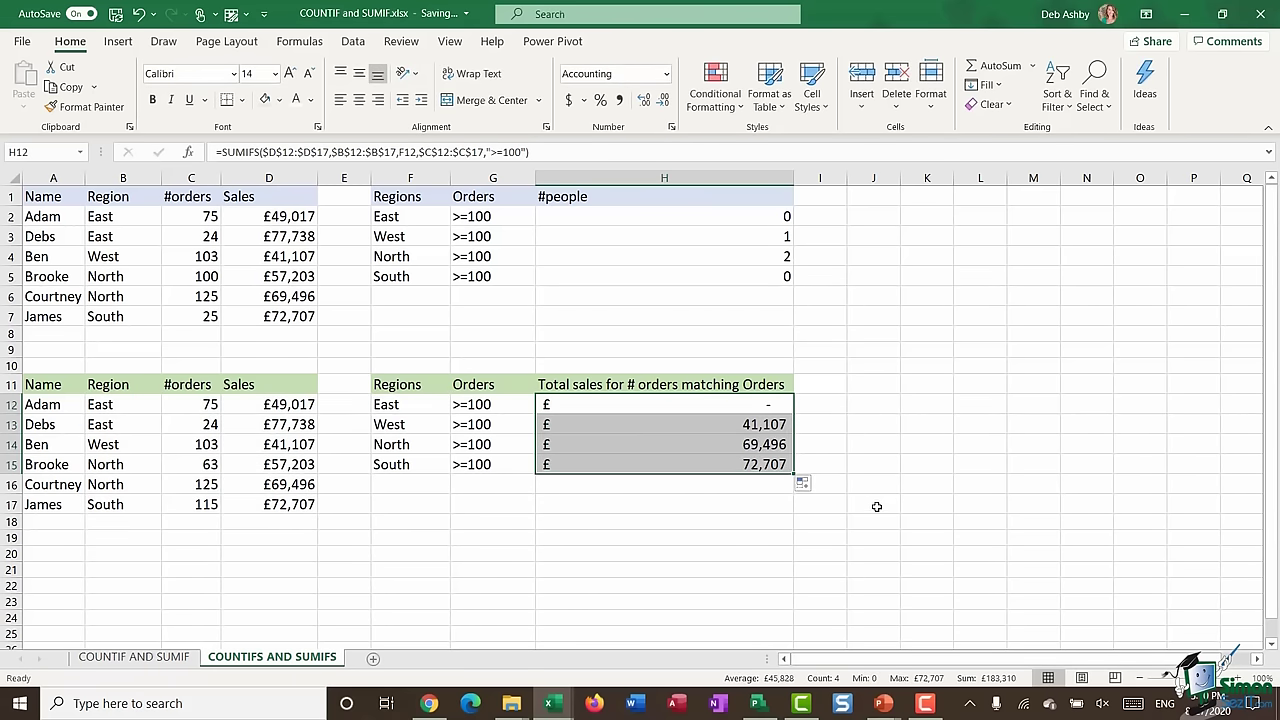
click(696, 405)
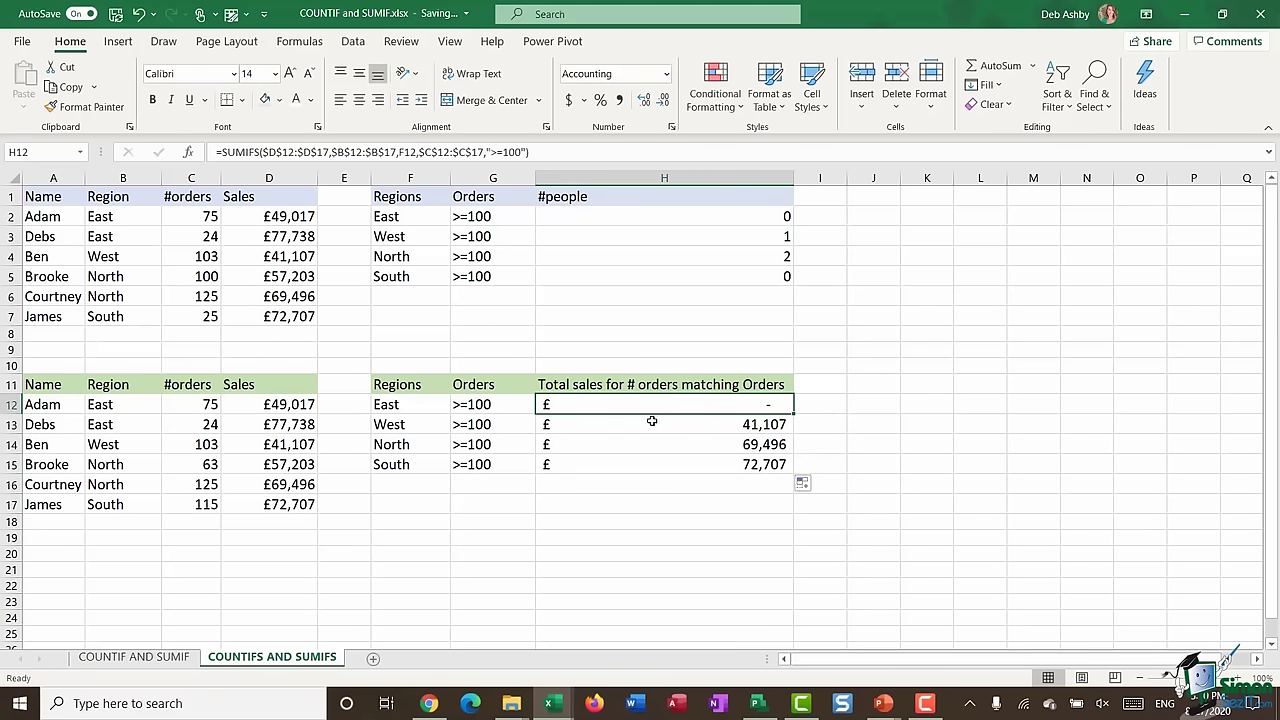
- Select each region's data rows to verify the totals against the table
drag(33, 404, 226, 423)
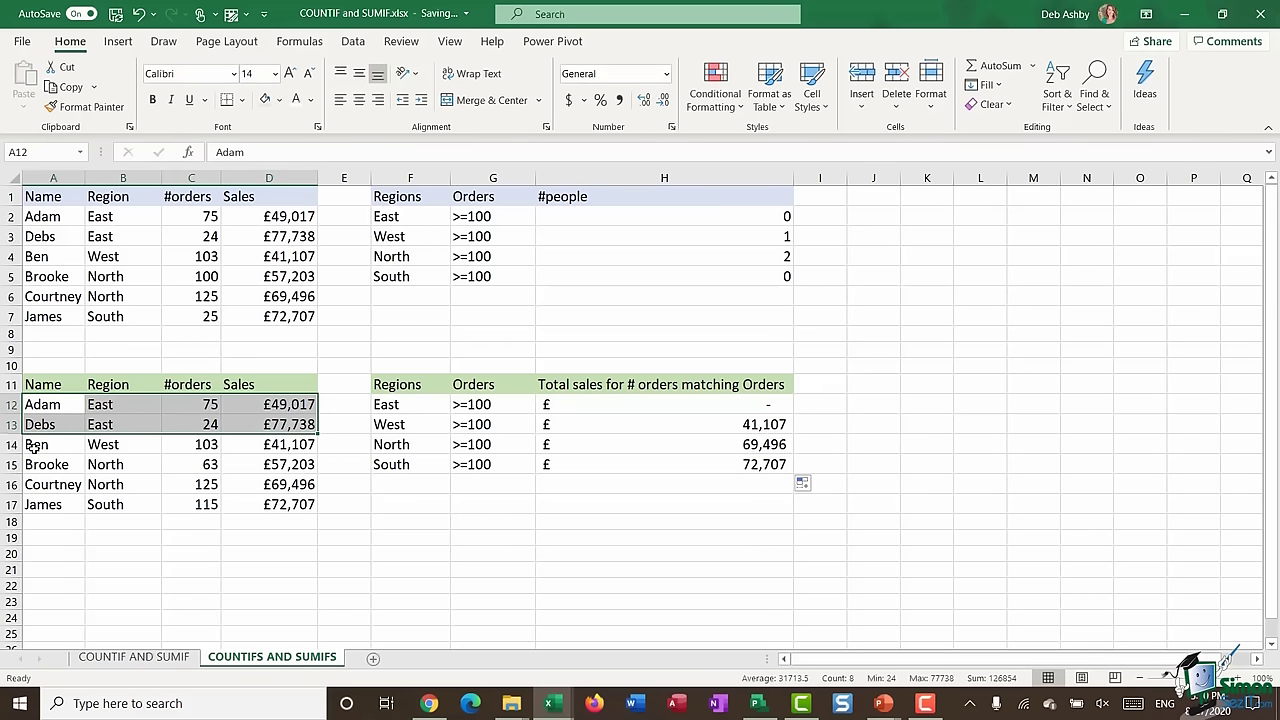
drag(33, 448, 264, 447)
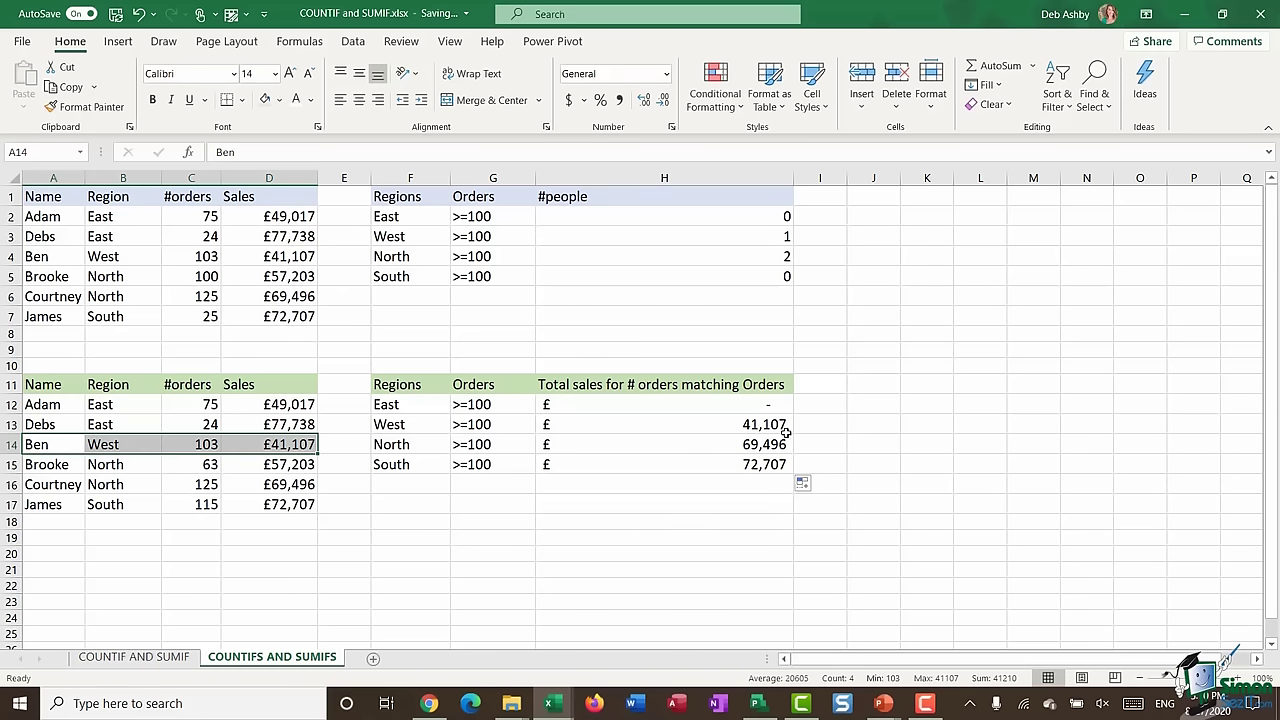
click(50, 466)
drag(50, 466, 262, 485)
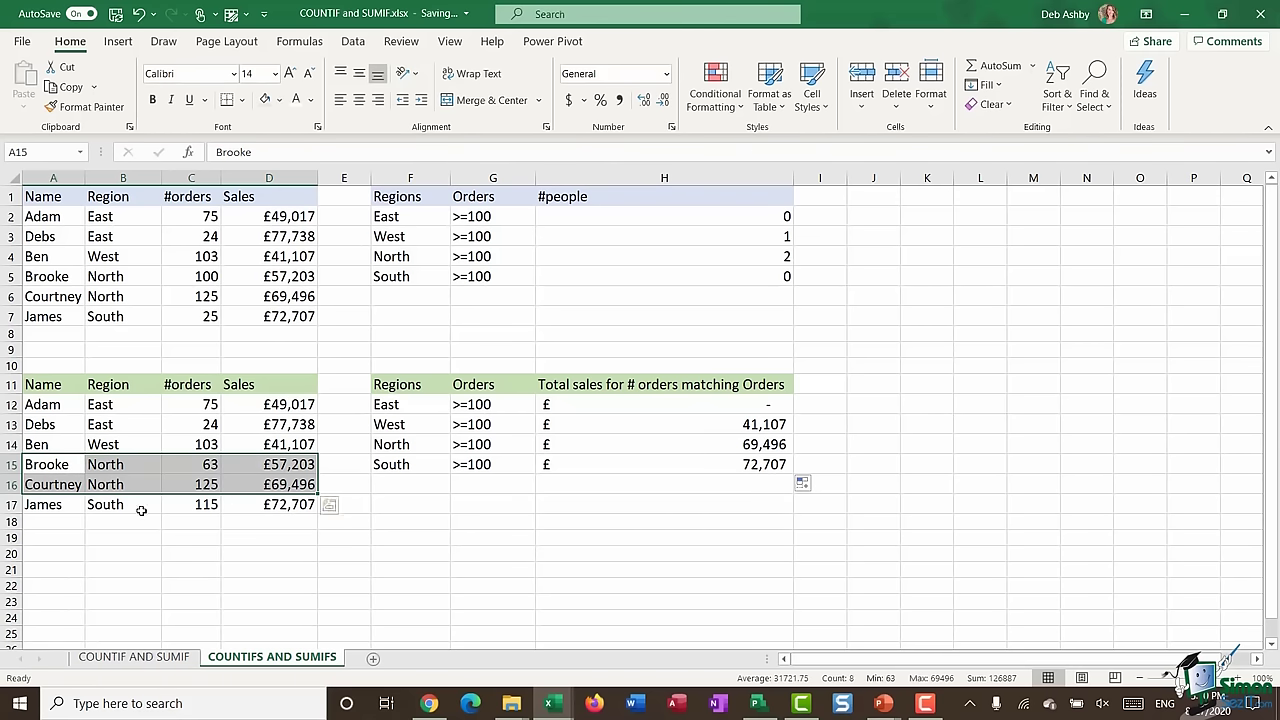
drag(57, 506, 262, 504)
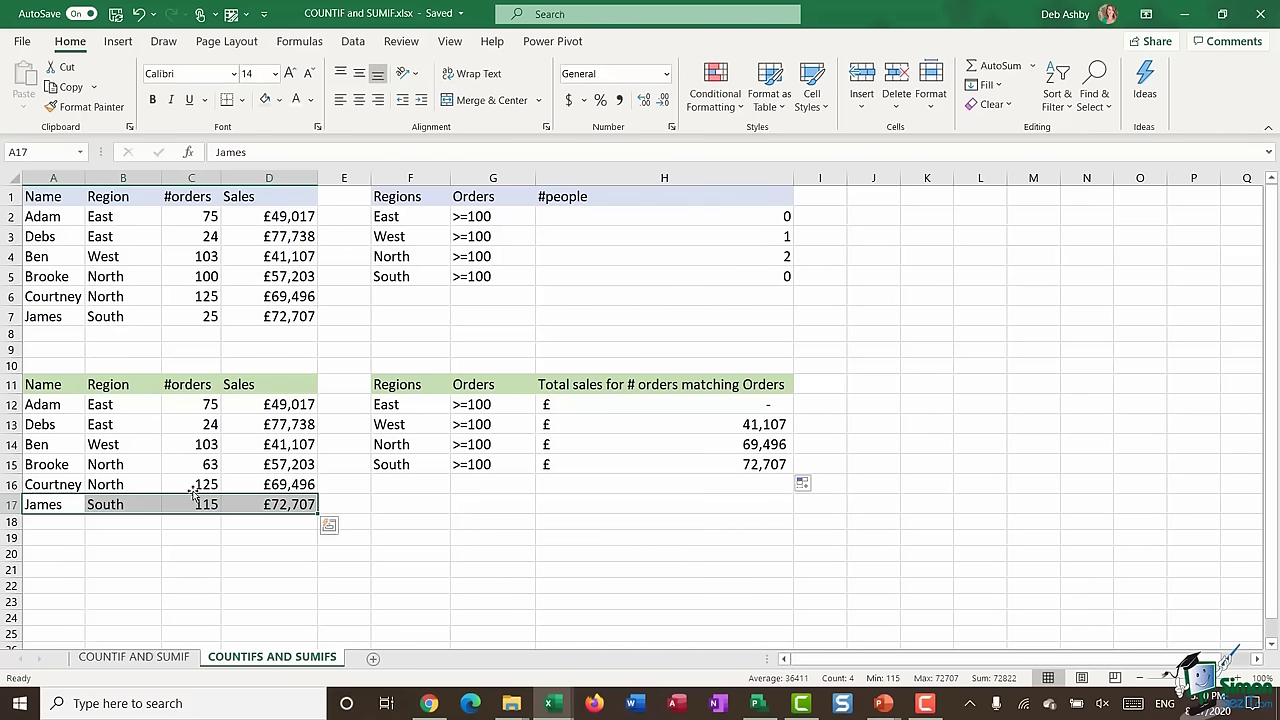
- Change the North row's orders from 63 to 101, raising the North total to 126,699
click(174, 465)
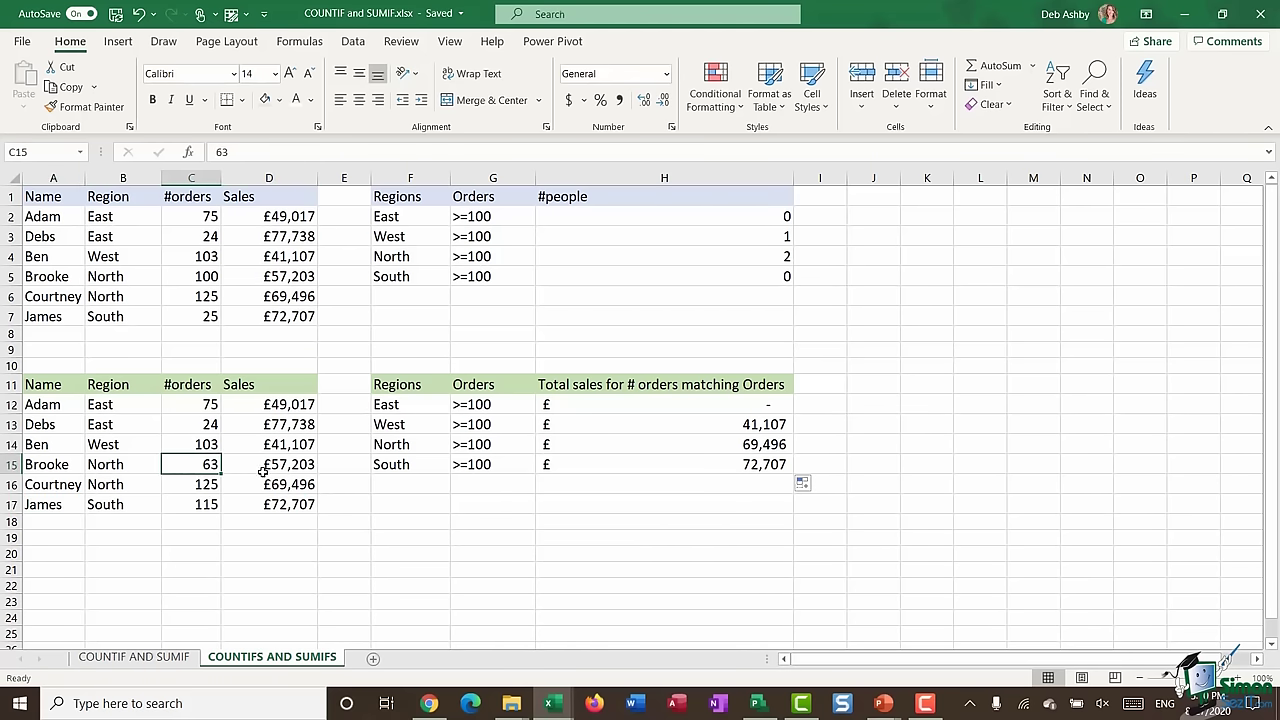
text(101)
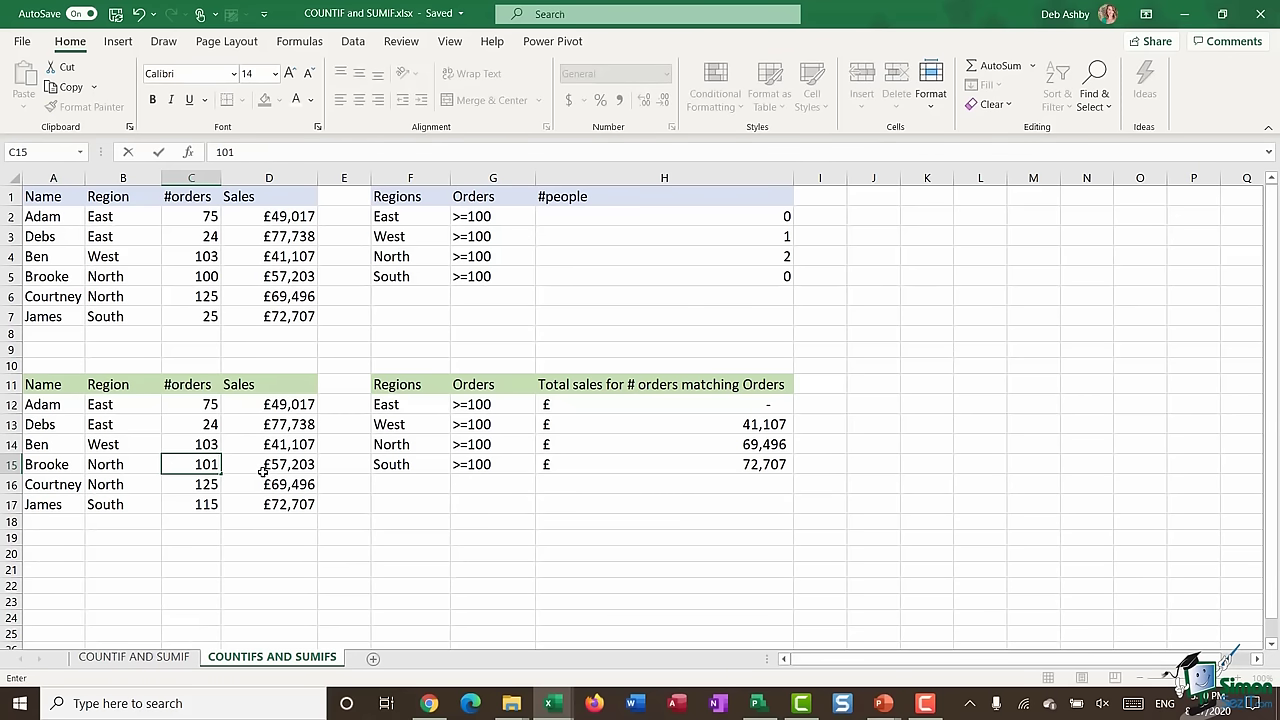
key(Return)
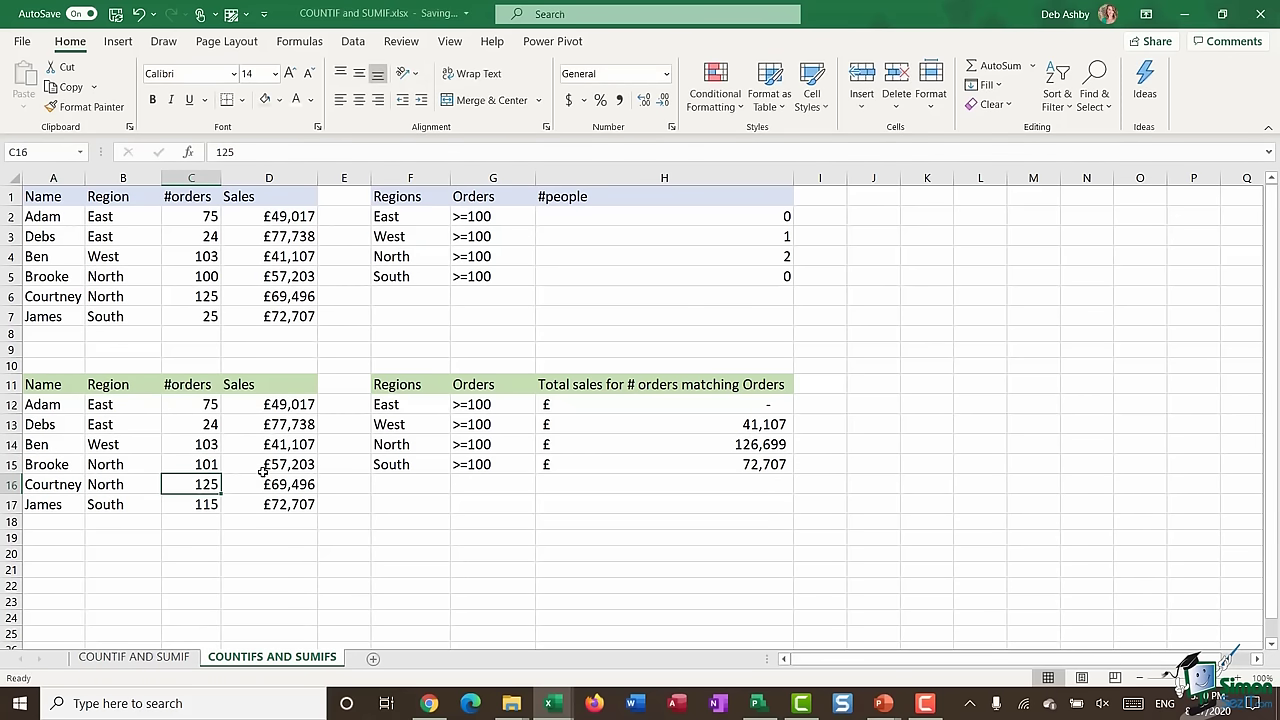
click(680, 447)
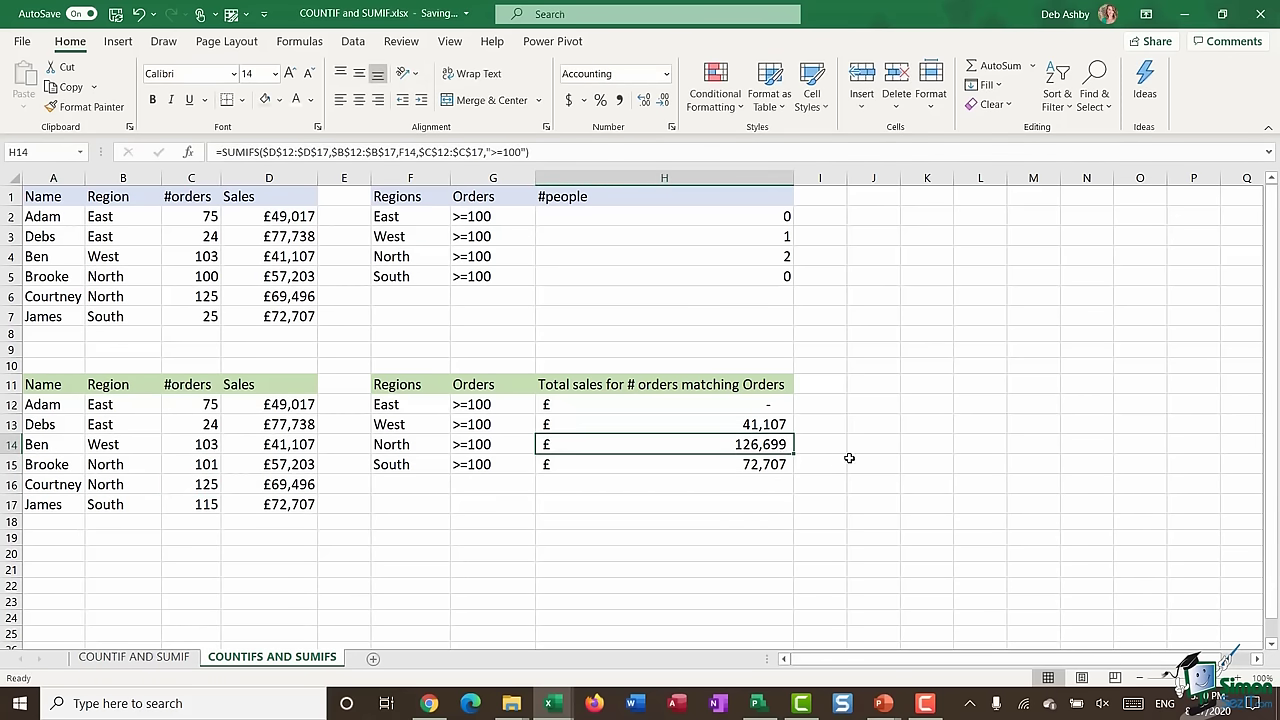
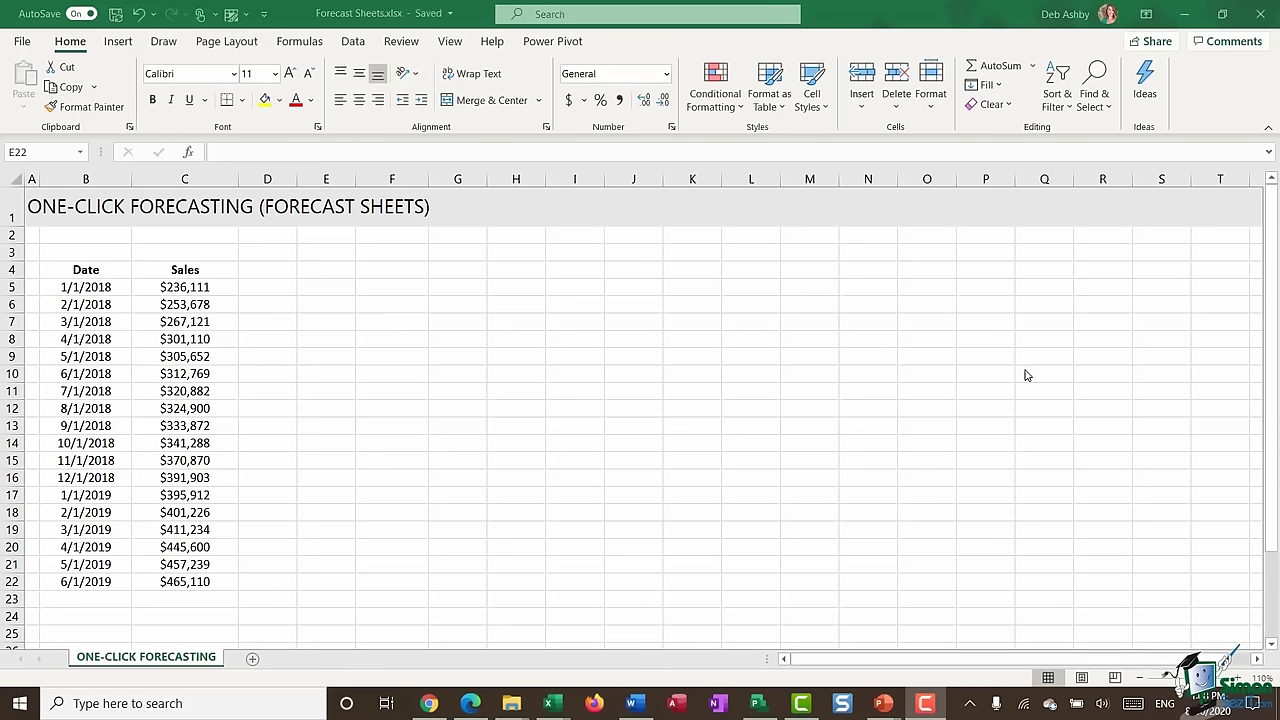
- Show the Data ribbon so Forecast Sheet is available for the monthly sales table
click(353, 43)
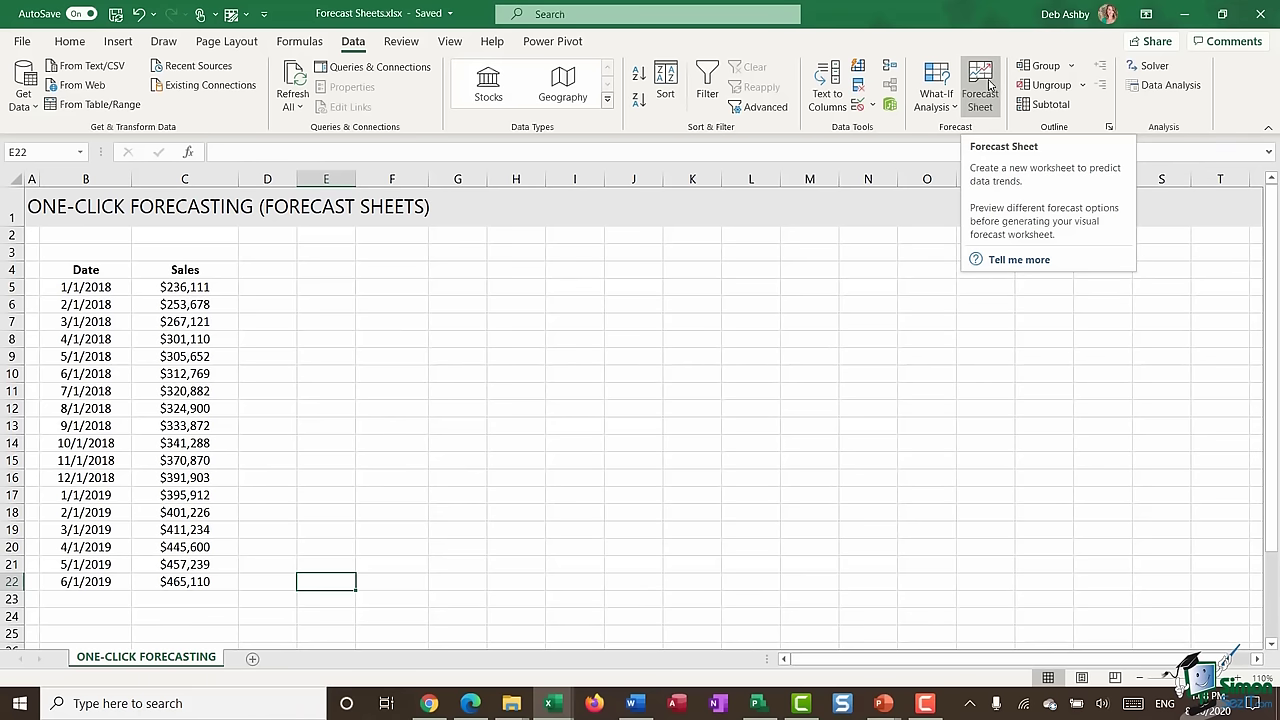
click(516, 408)
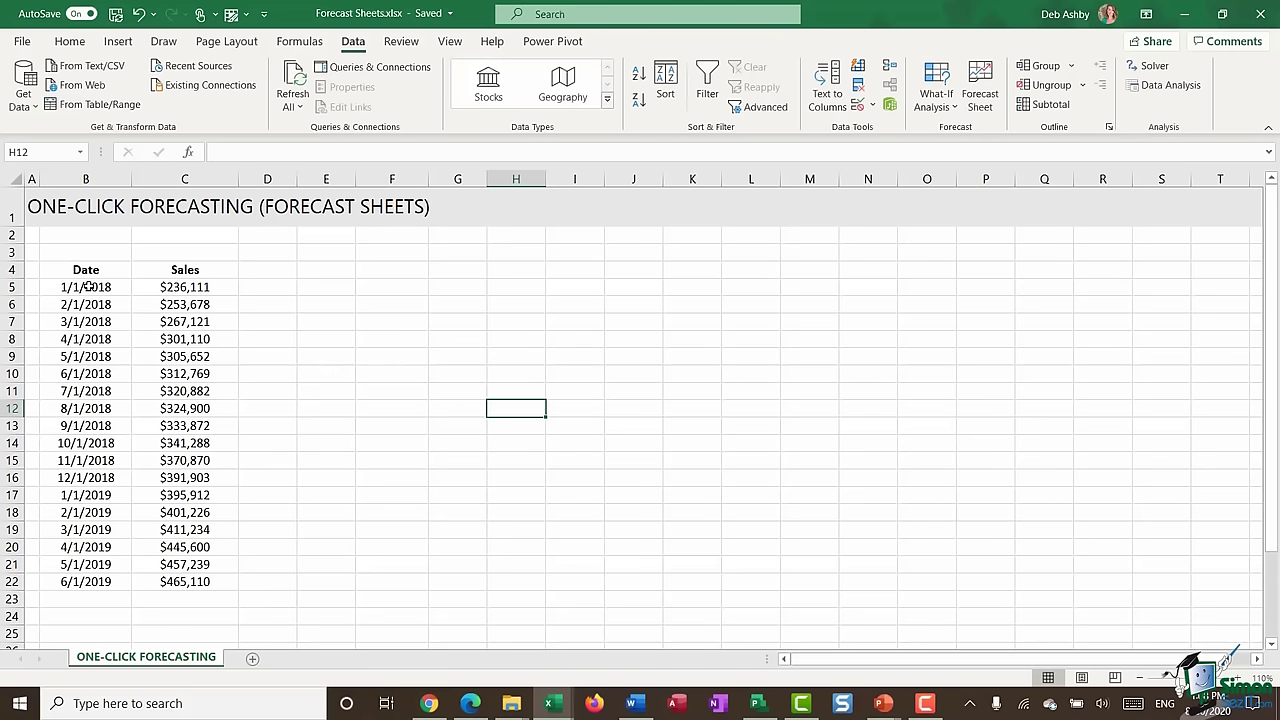
drag(85, 288, 92, 582)
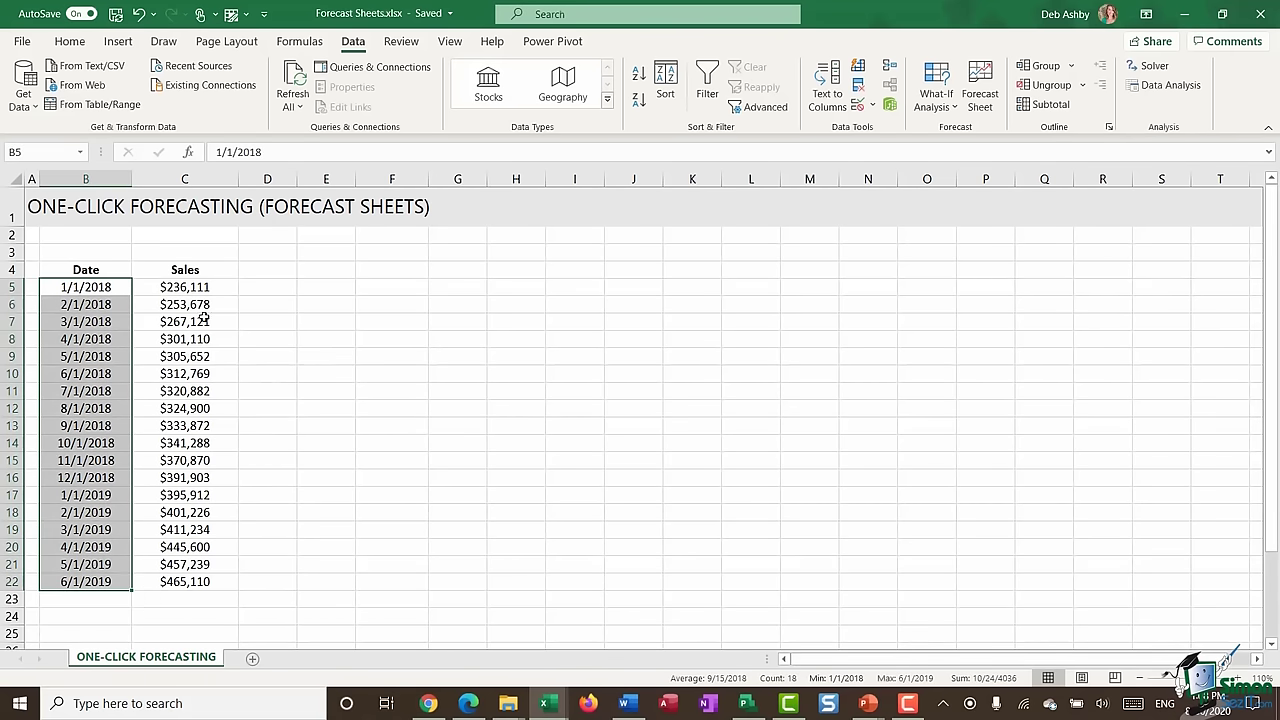
drag(204, 287, 210, 582)
click(91, 287)
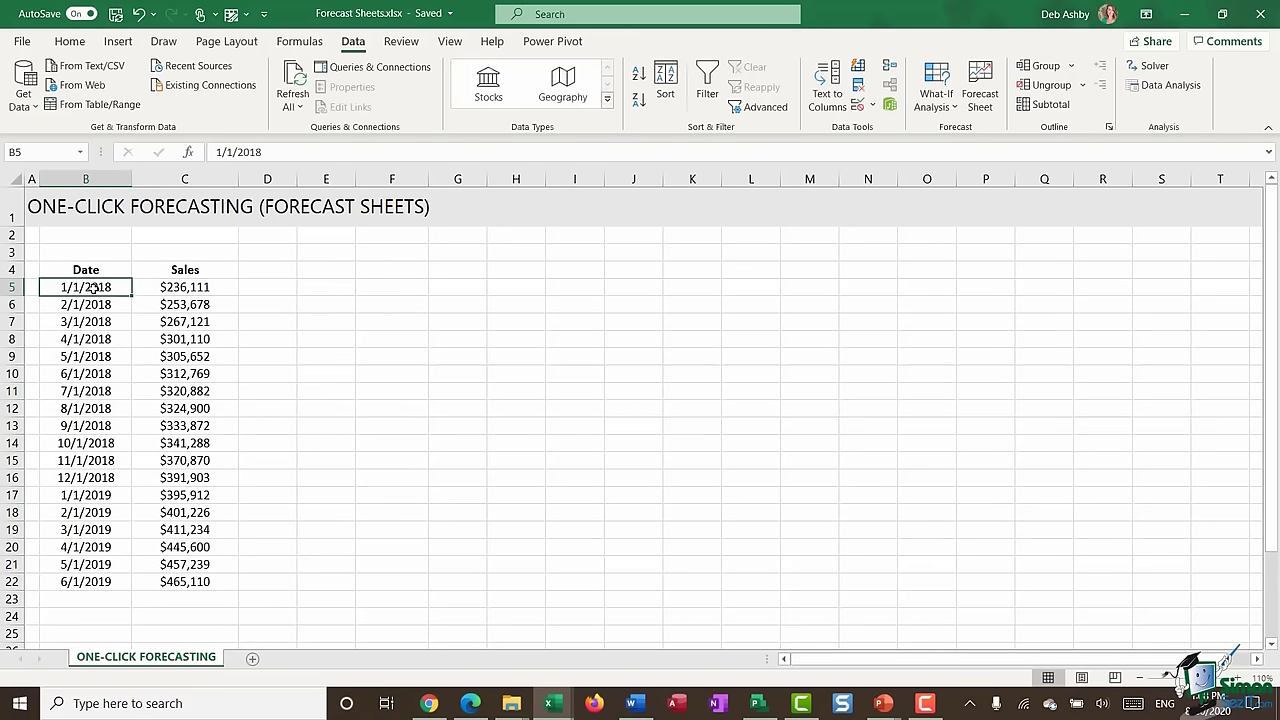
drag(91, 290, 87, 581)
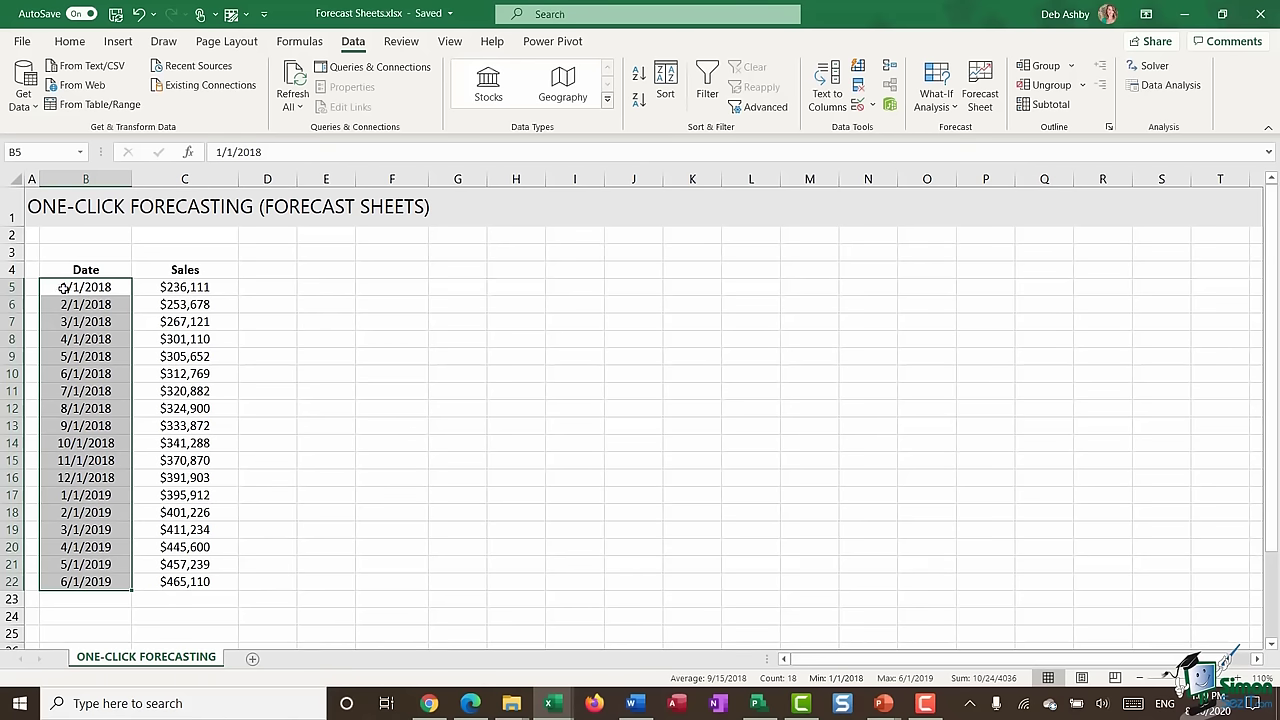
click(205, 288)
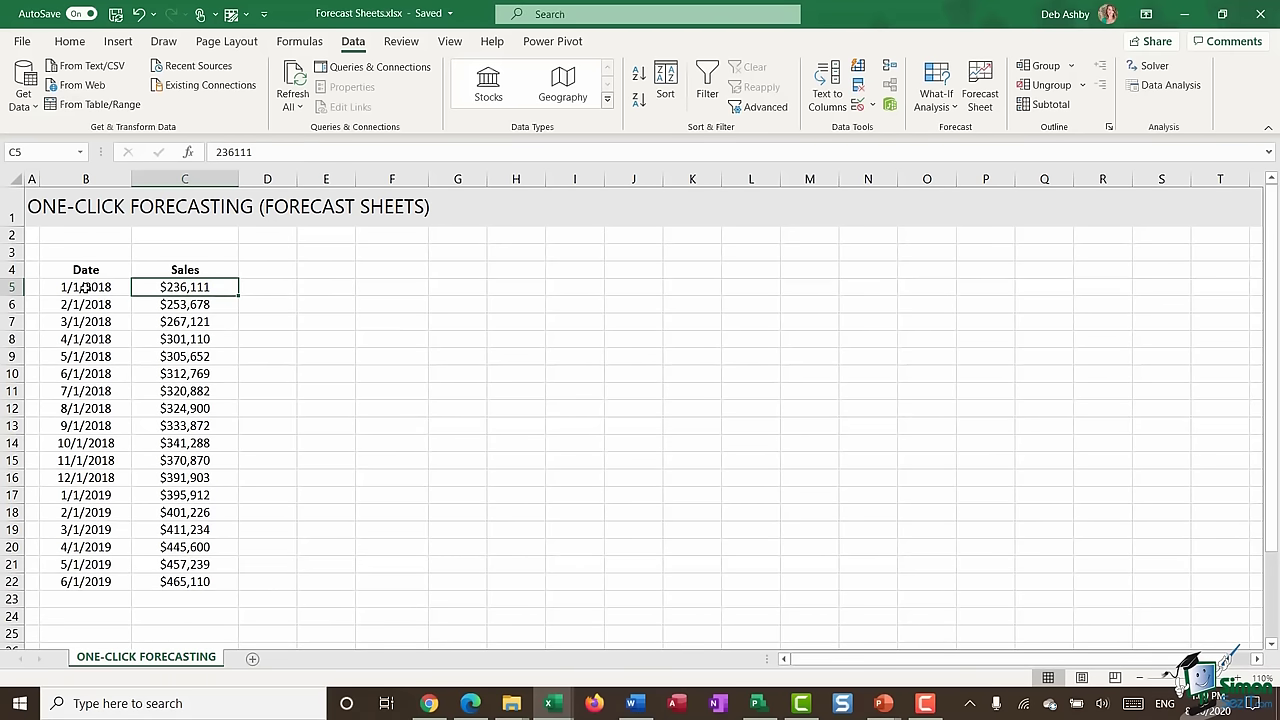
drag(86, 287, 86, 574)
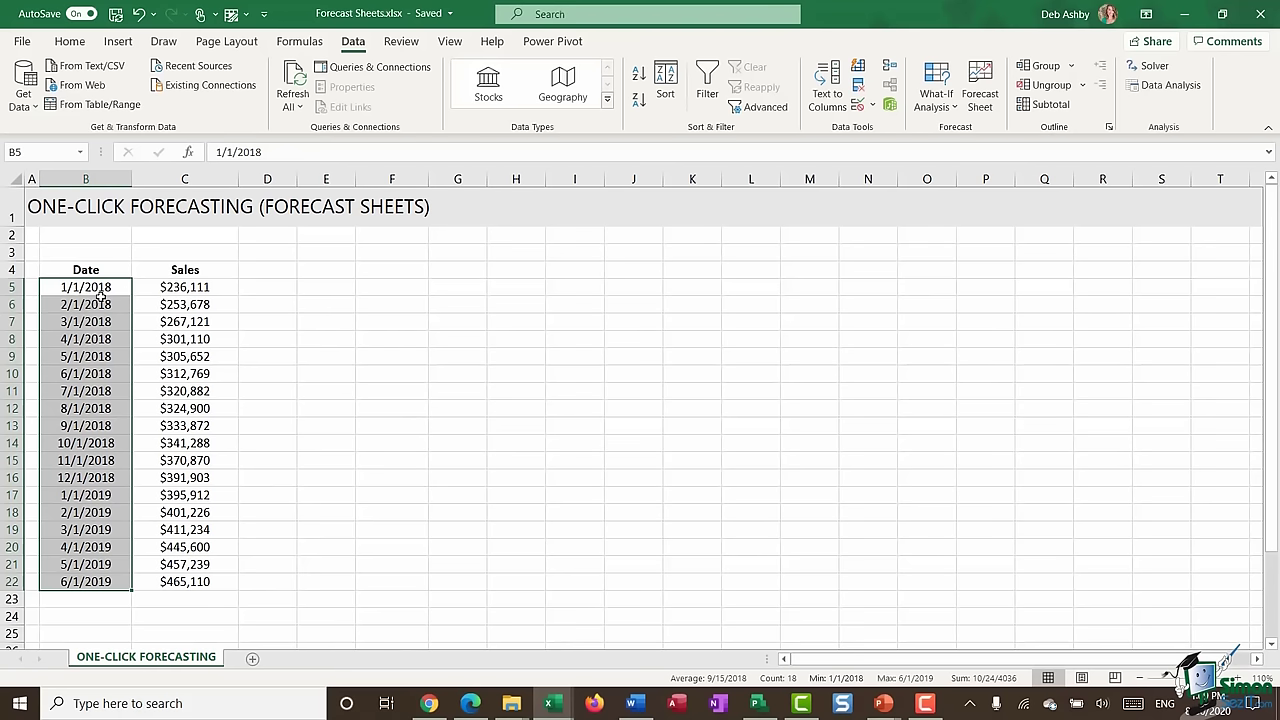
drag(96, 287, 92, 582)
click(184, 321)
drag(184, 289, 161, 584)
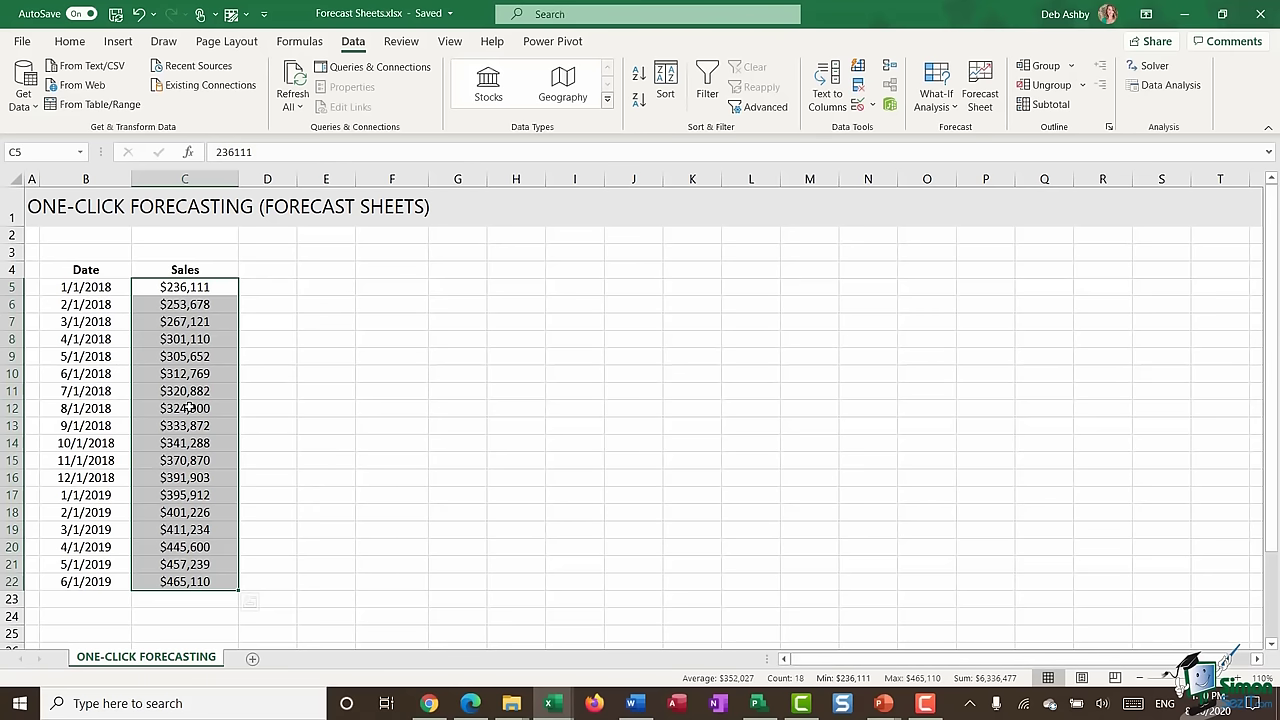
- Select the Date and Sales table B4:C22, headers included, after a few trial selections
click(176, 288)
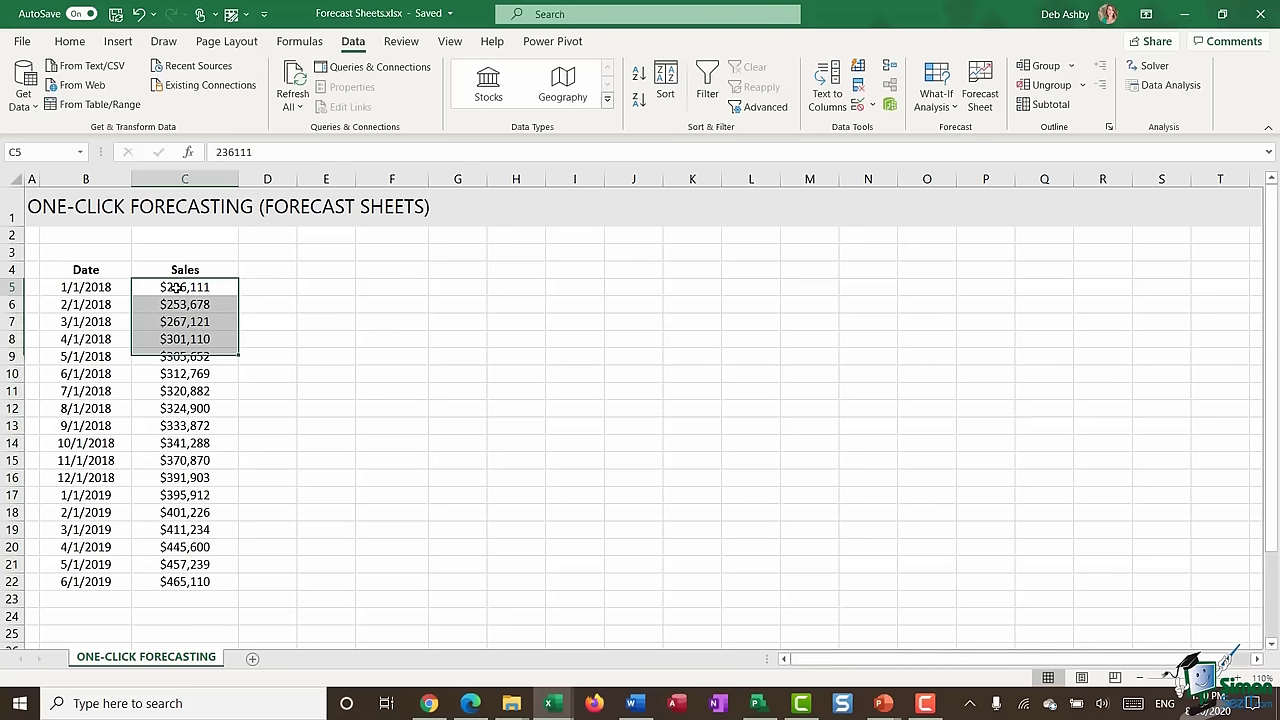
drag(201, 288, 190, 584)
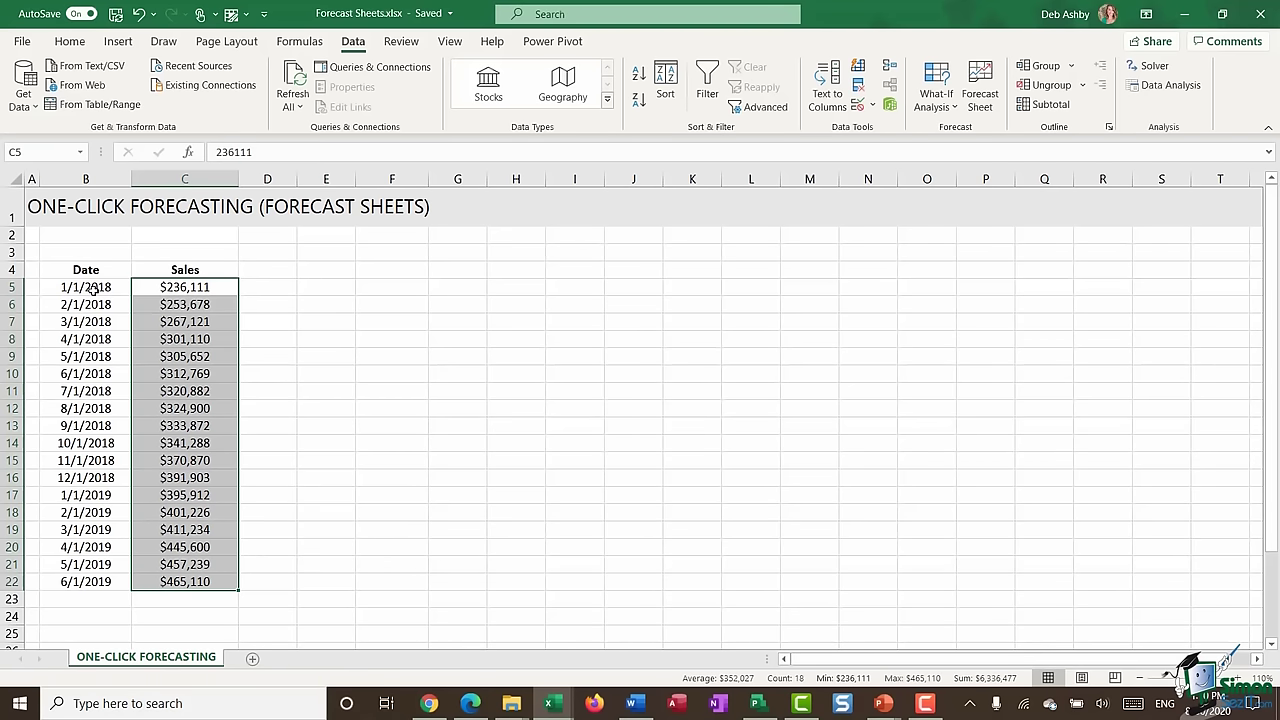
click(96, 598)
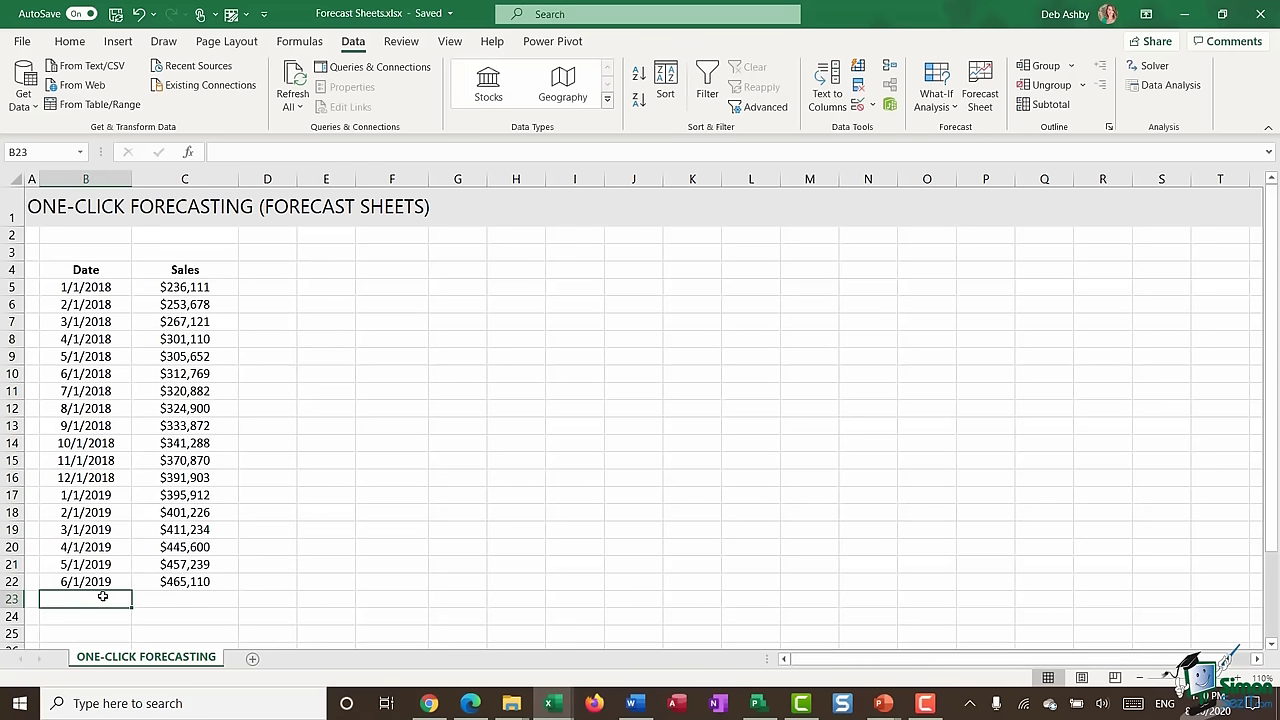
scroll(120, 572, down, 2)
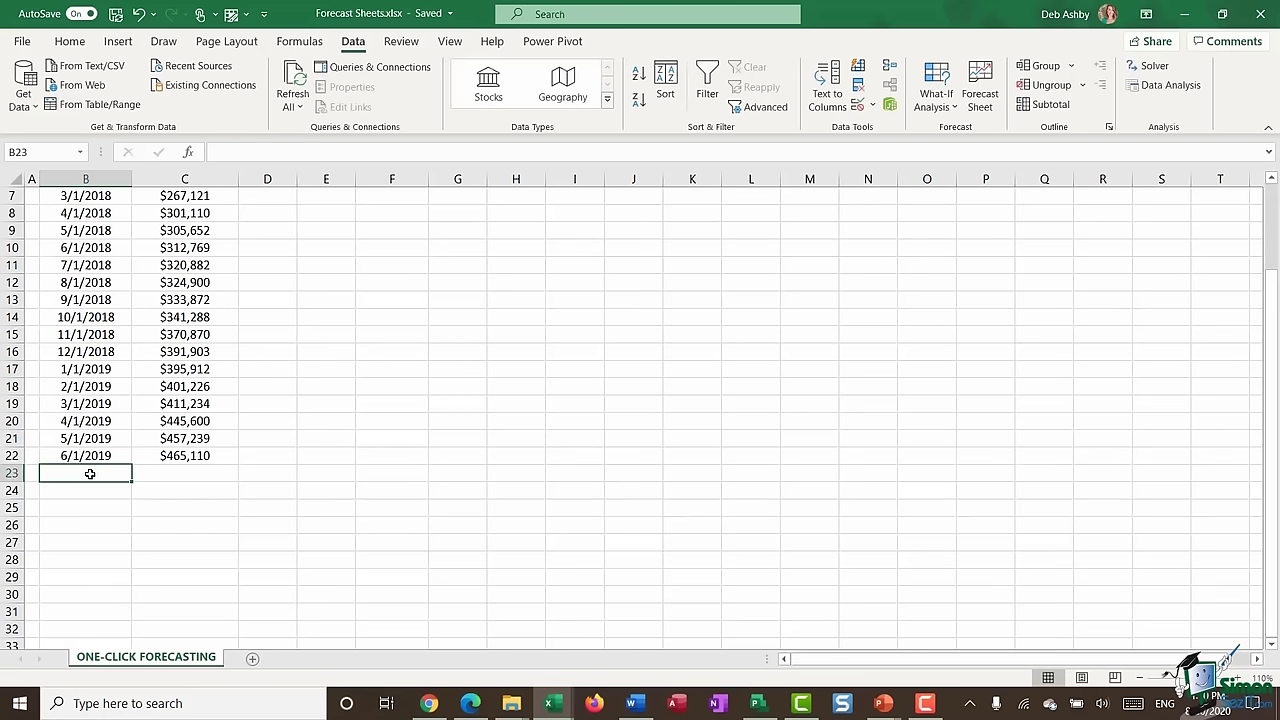
click(87, 456)
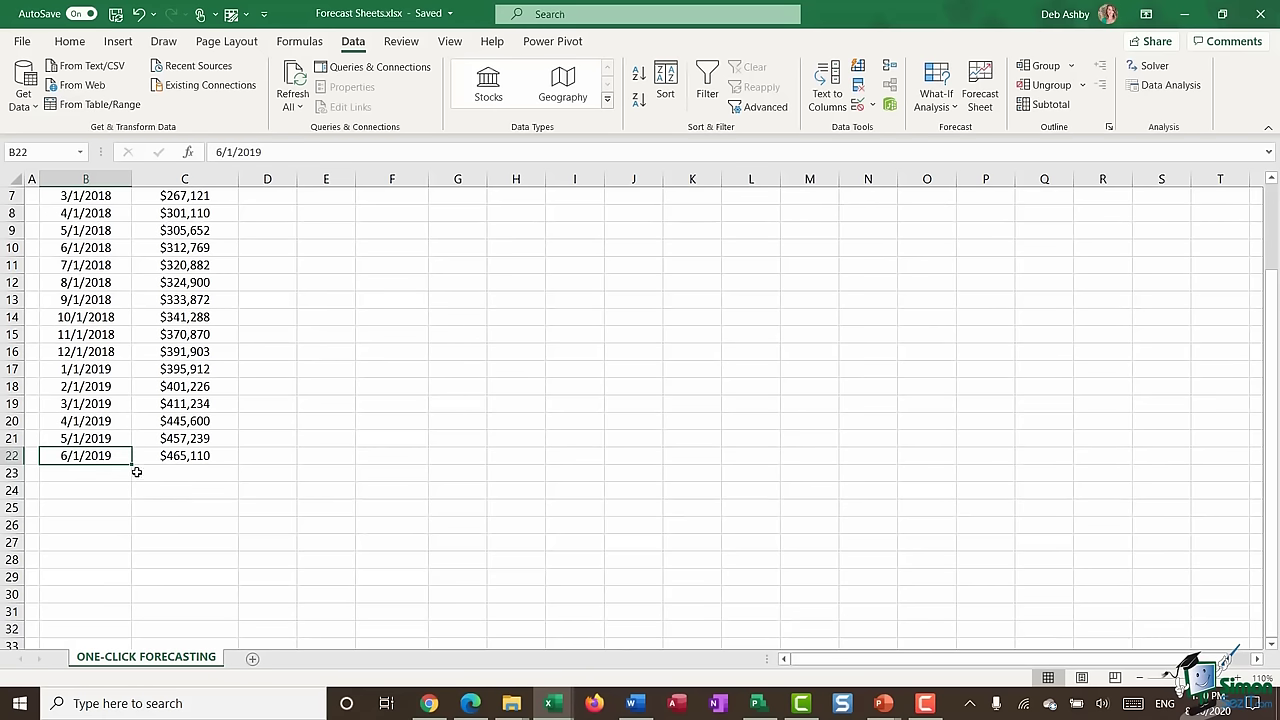
scroll(136, 471, up, 2)
drag(56, 266, 200, 585)
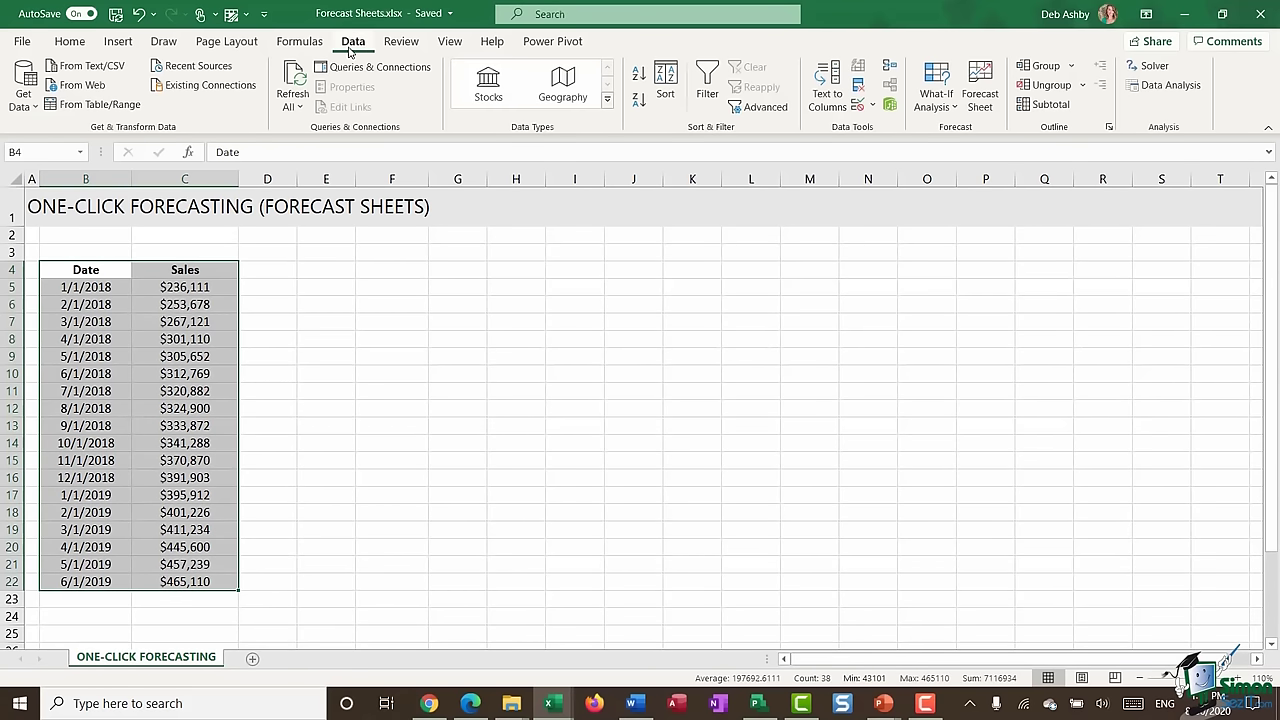
- Launch Forecast Sheet and pick 1/1/2020 as the Forecast End date
click(982, 97)
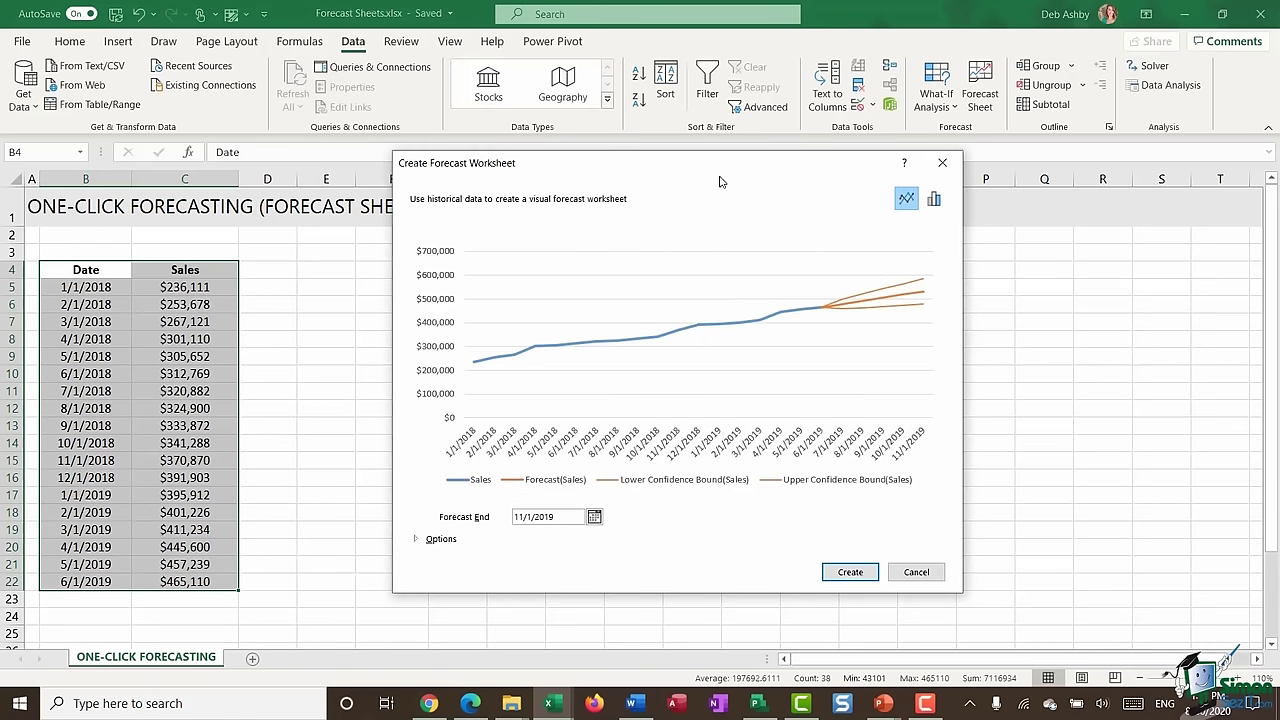
drag(718, 176, 670, 168)
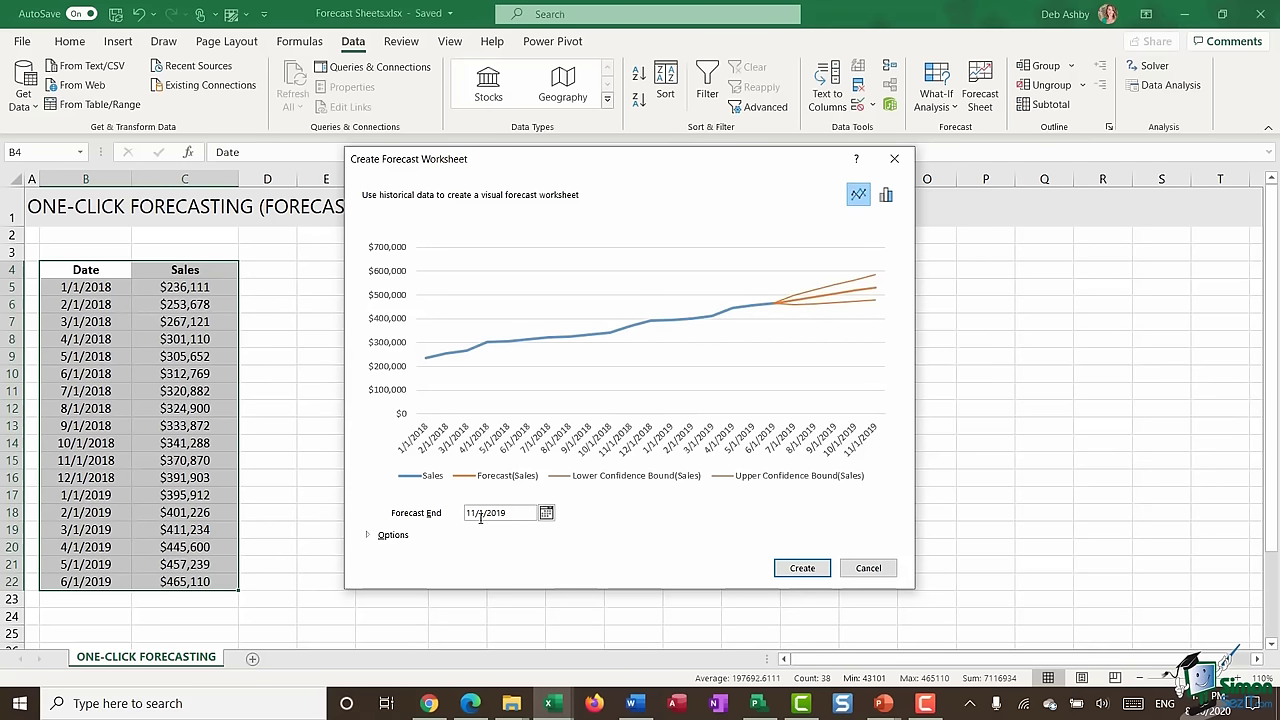
click(547, 513)
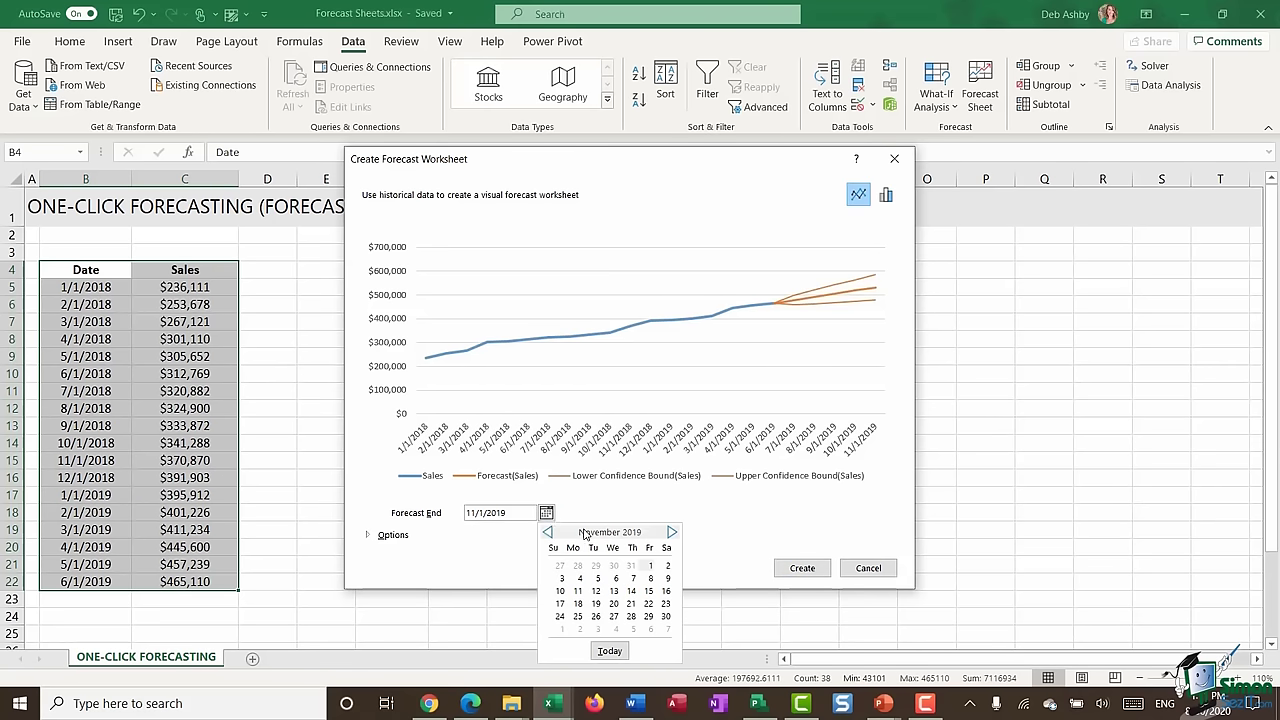
click(670, 532)
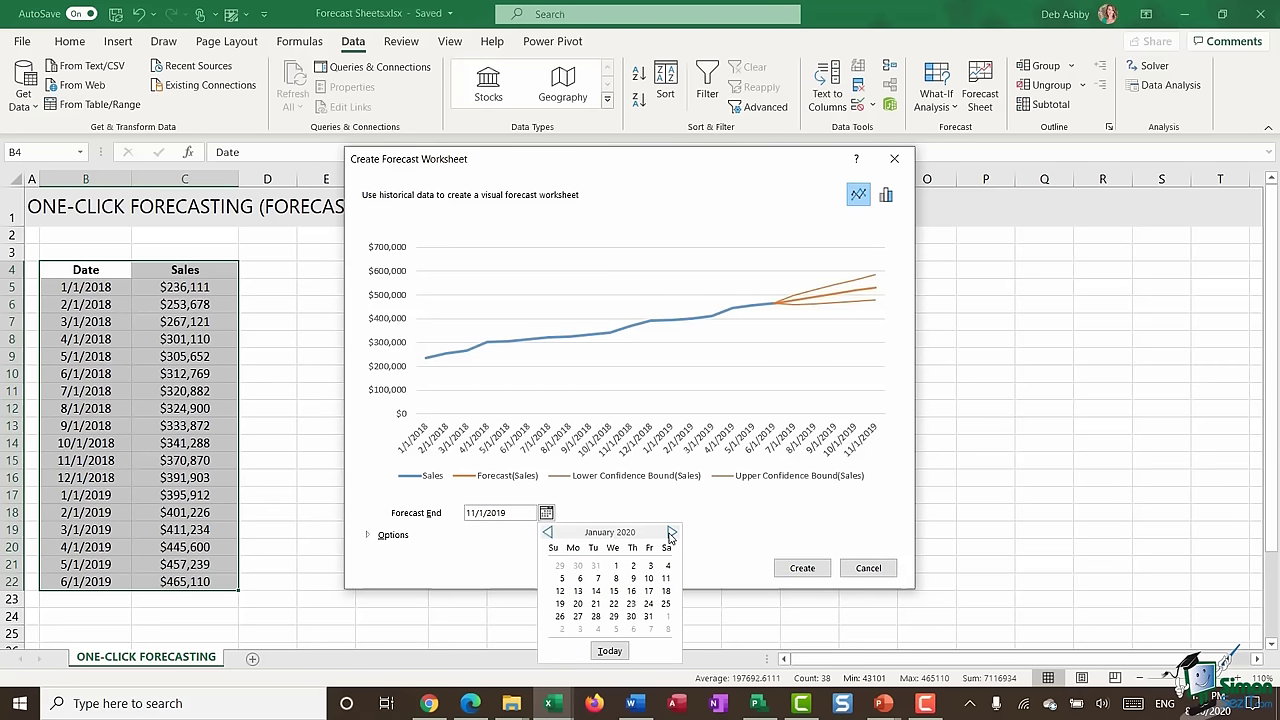
click(616, 566)
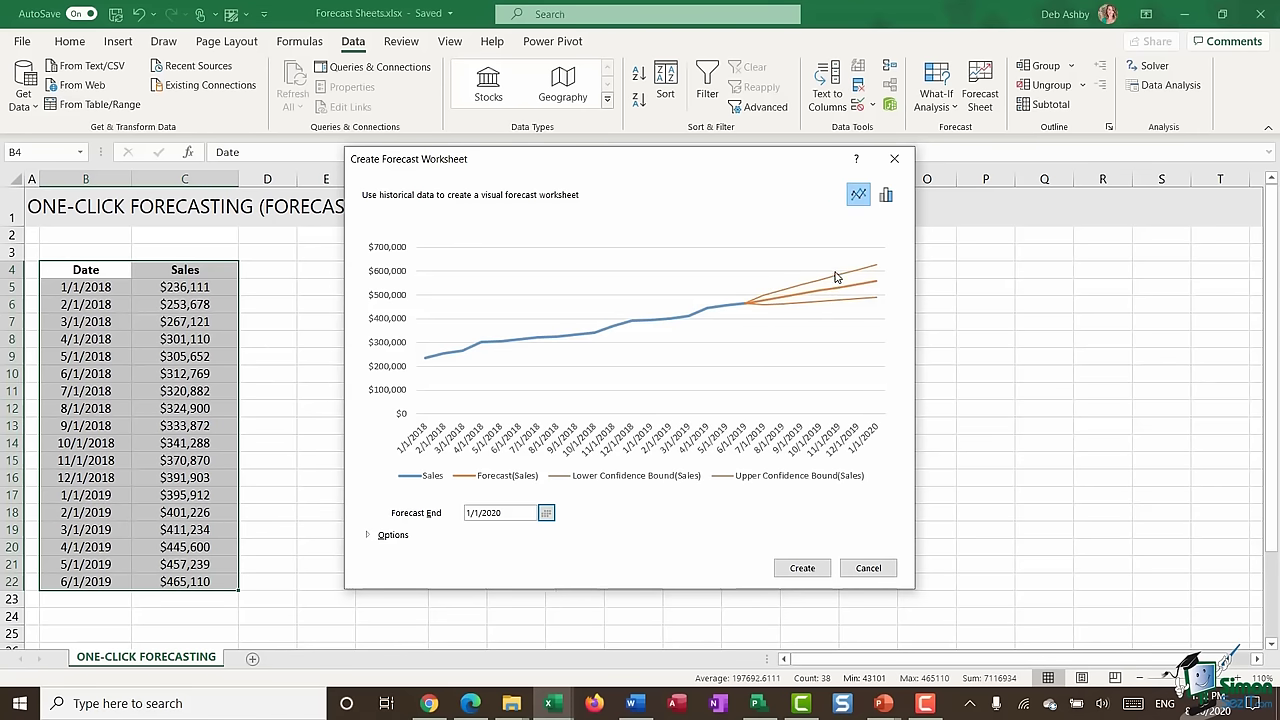
- Expand the forecast Options and lower the confidence interval step by step to 79%
drag(728, 163, 736, 95)
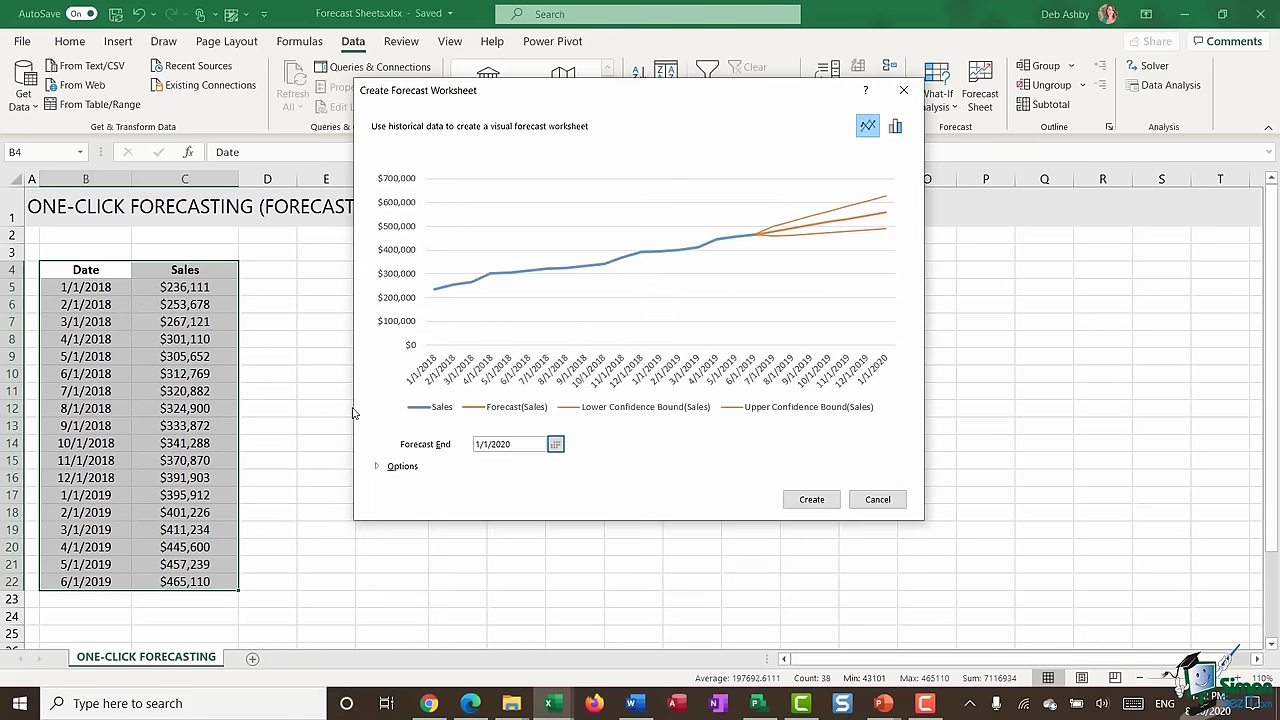
click(379, 466)
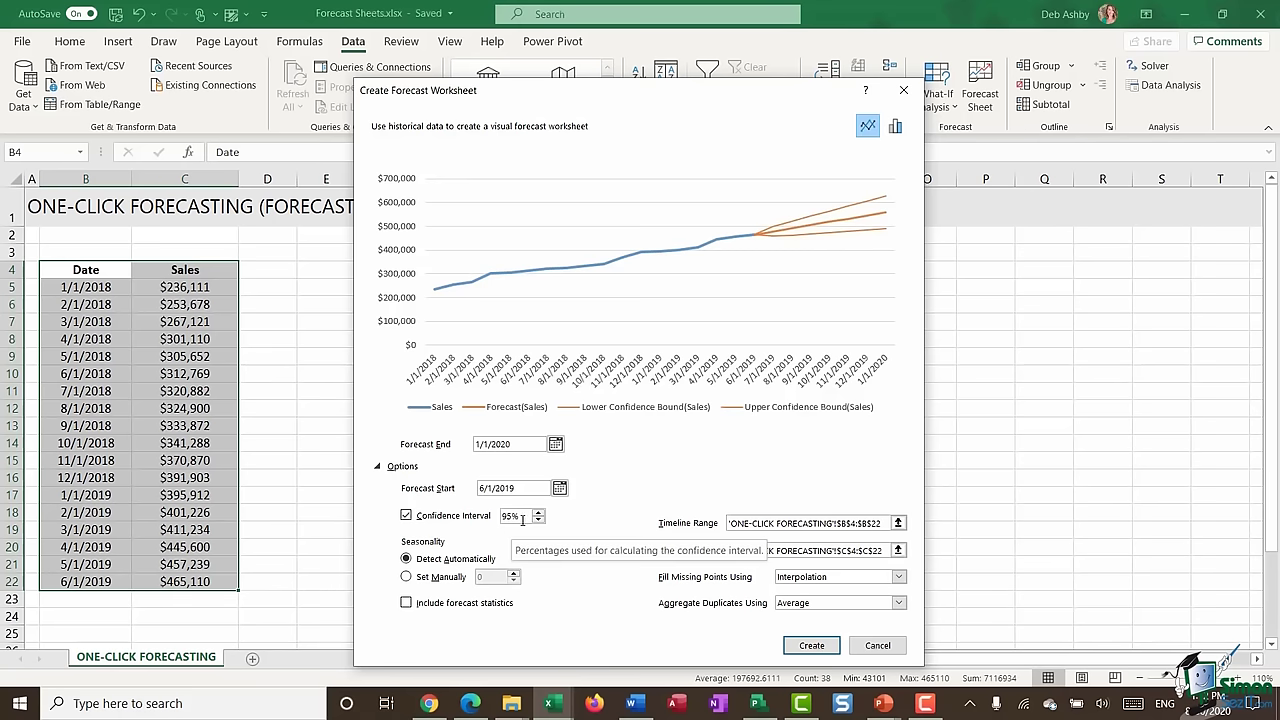
click(538, 521)
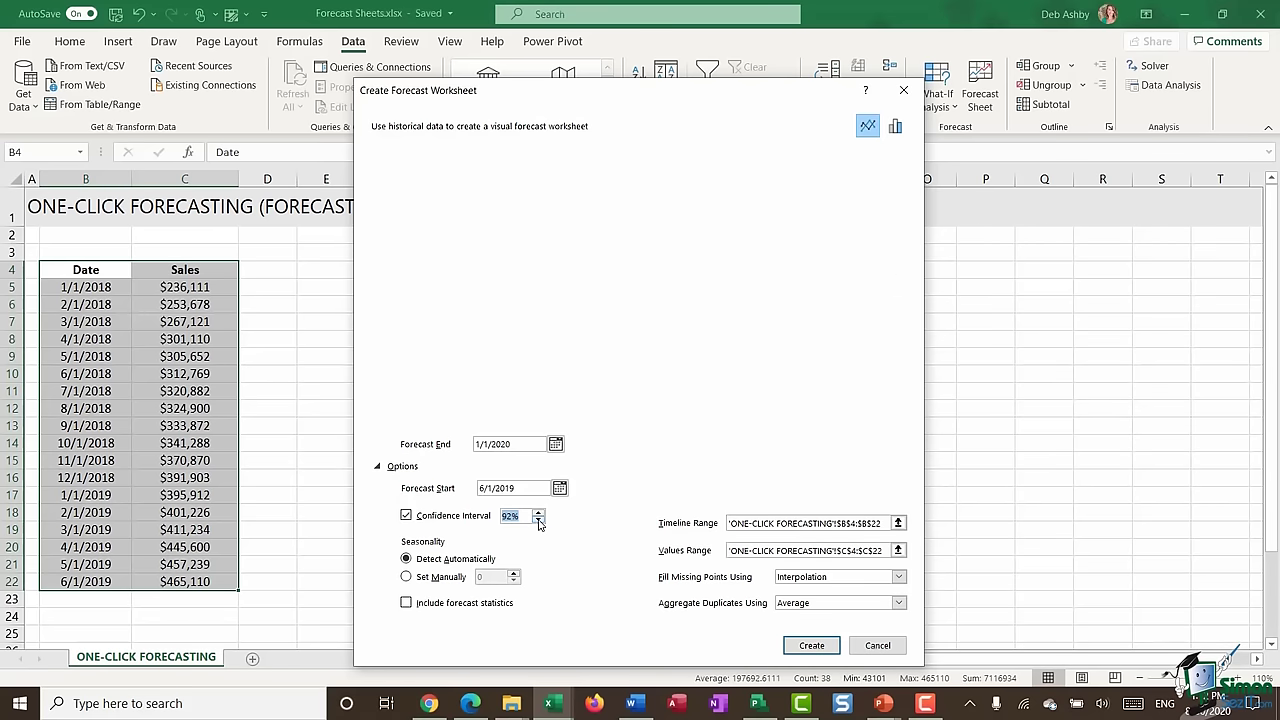
click(538, 521)
click(538, 519)
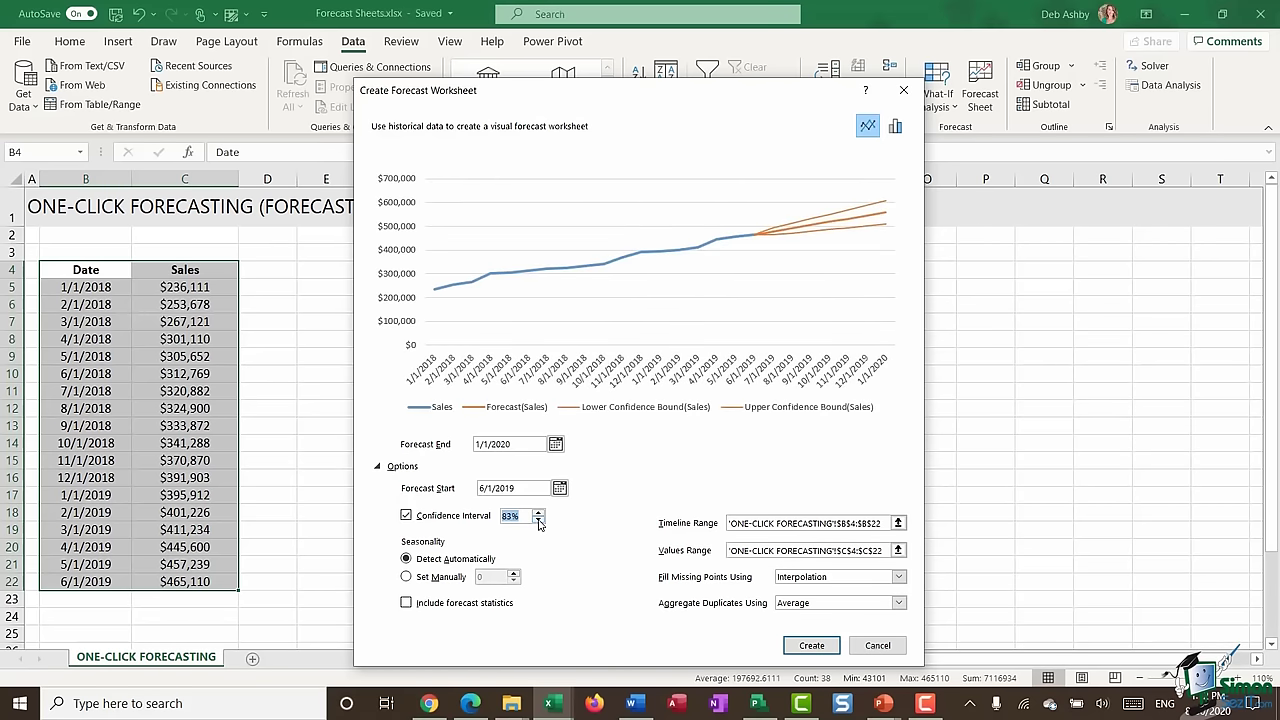
click(538, 519)
click(538, 519)
click(538, 519)
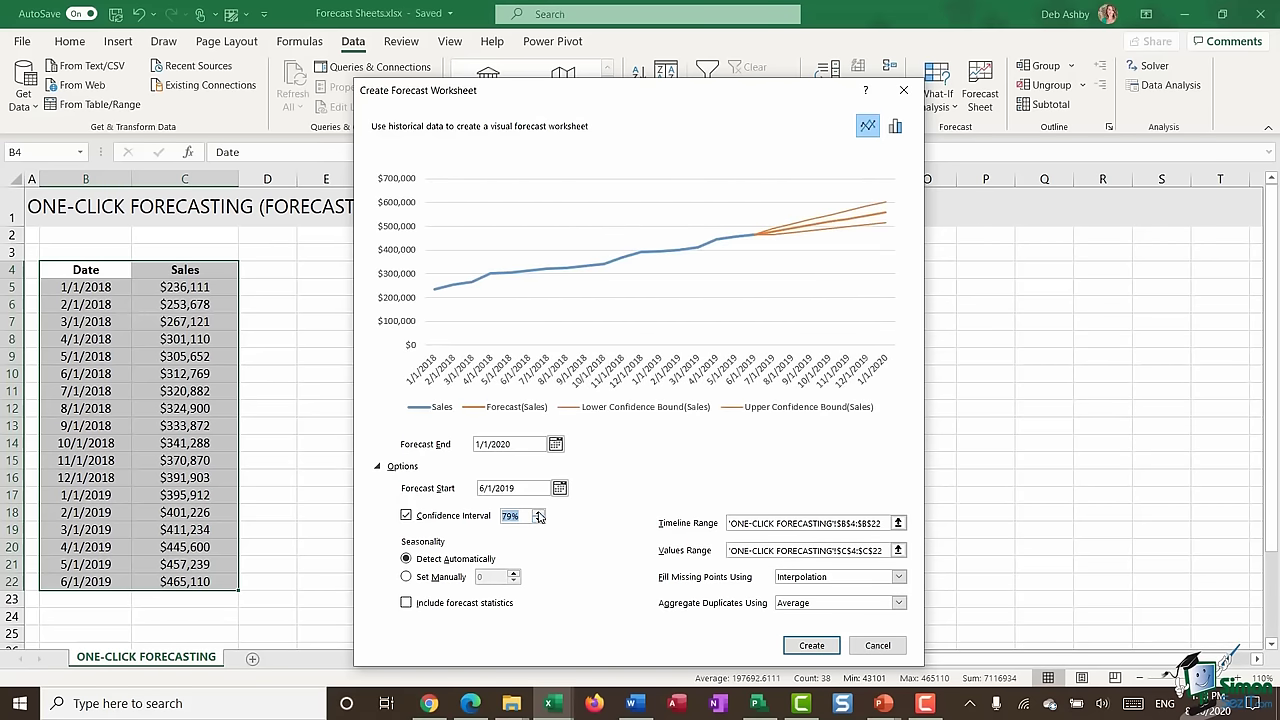
- Raise the confidence interval back up to 94%
click(538, 513)
click(538, 513)
click(538, 513)
click(538, 513)
click(538, 513)
click(538, 513)
click(538, 513)
click(538, 513)
click(538, 513)
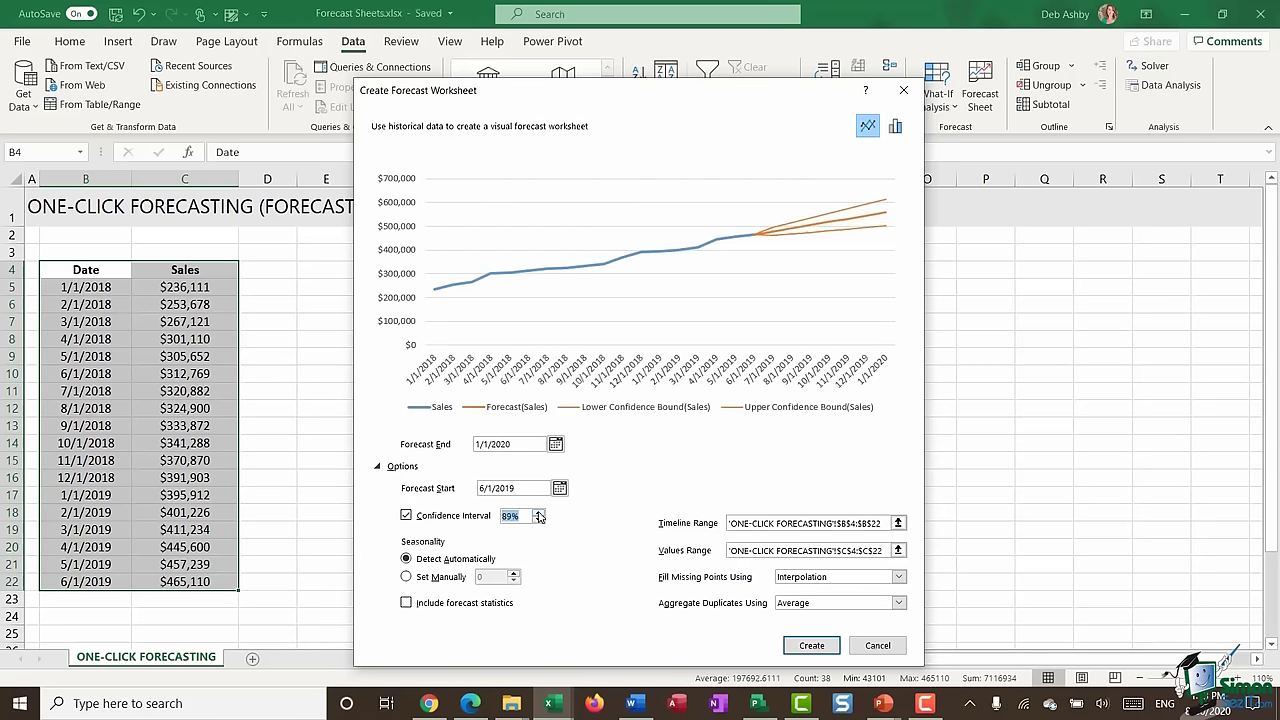
click(538, 513)
click(538, 513)
click(538, 513)
click(538, 513)
click(538, 513)
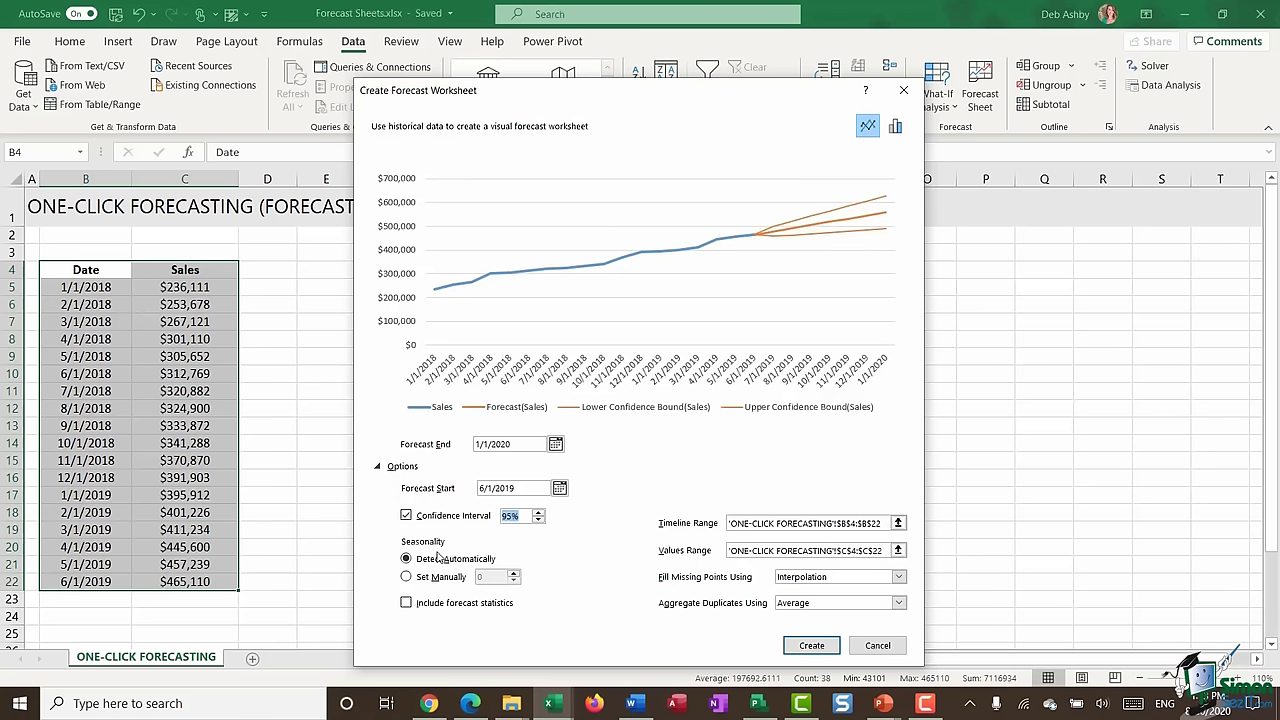
click(895, 584)
click(758, 579)
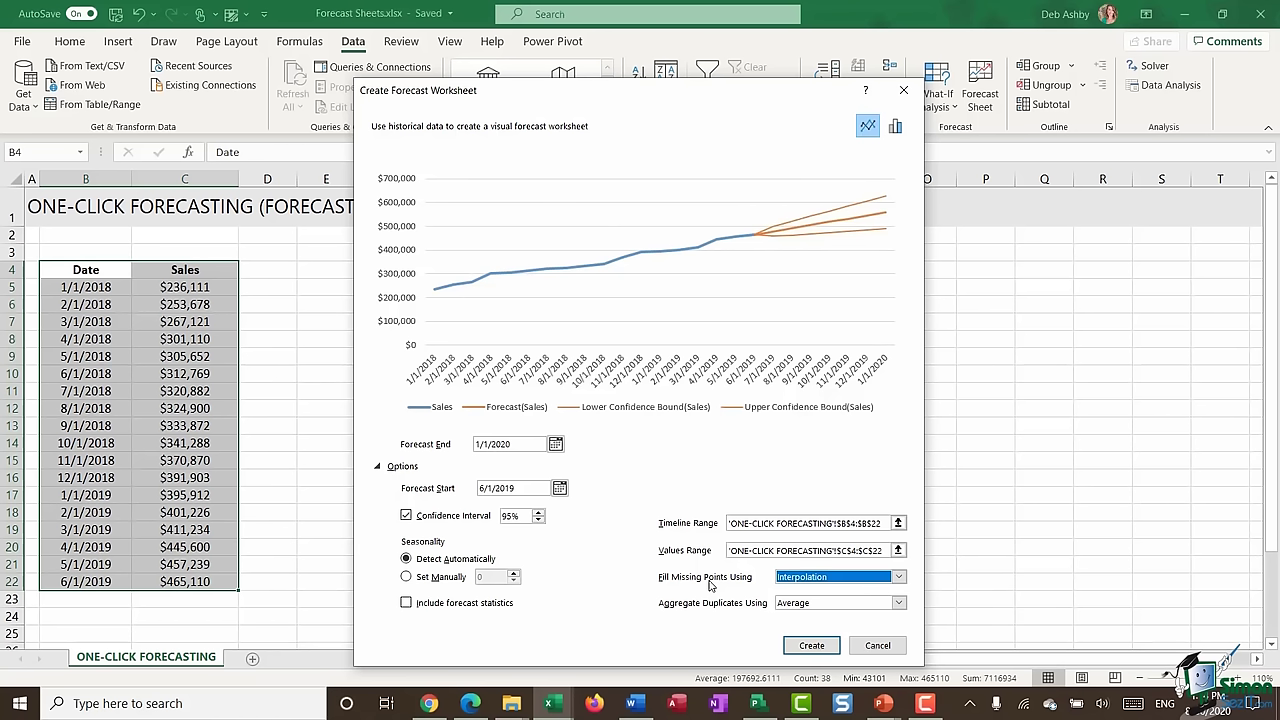
click(898, 577)
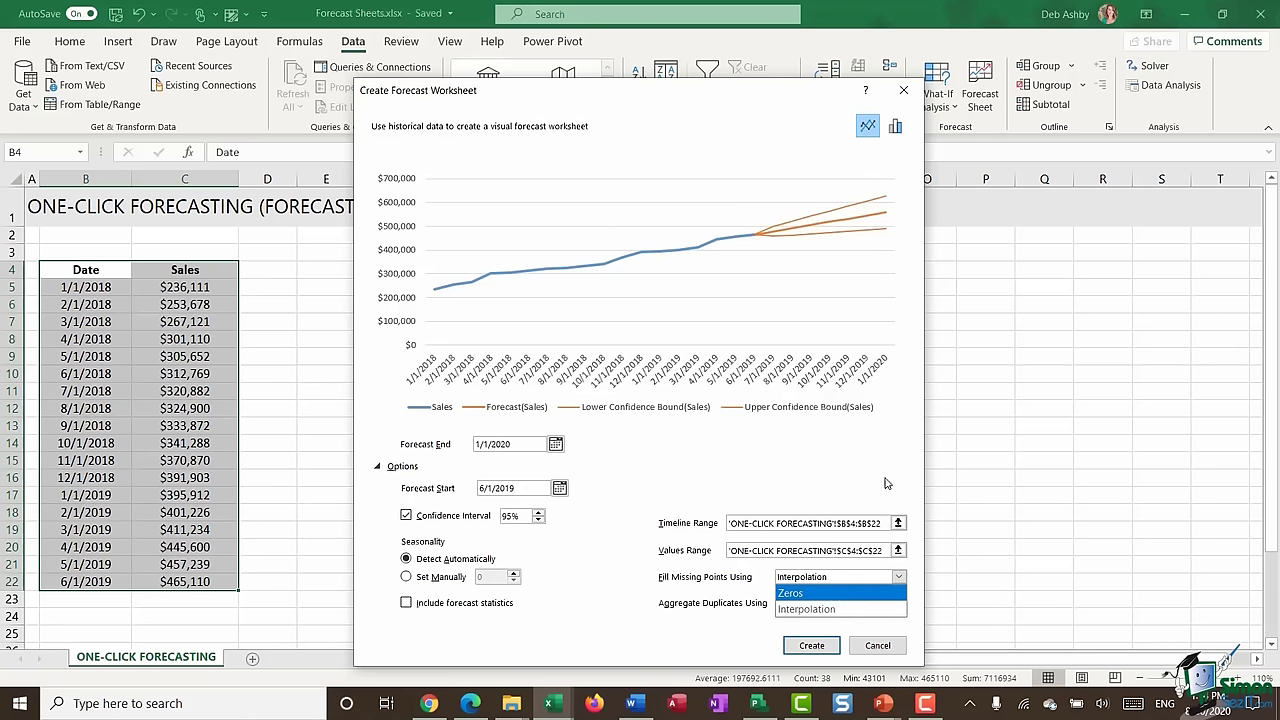
click(806, 609)
key(Tab)
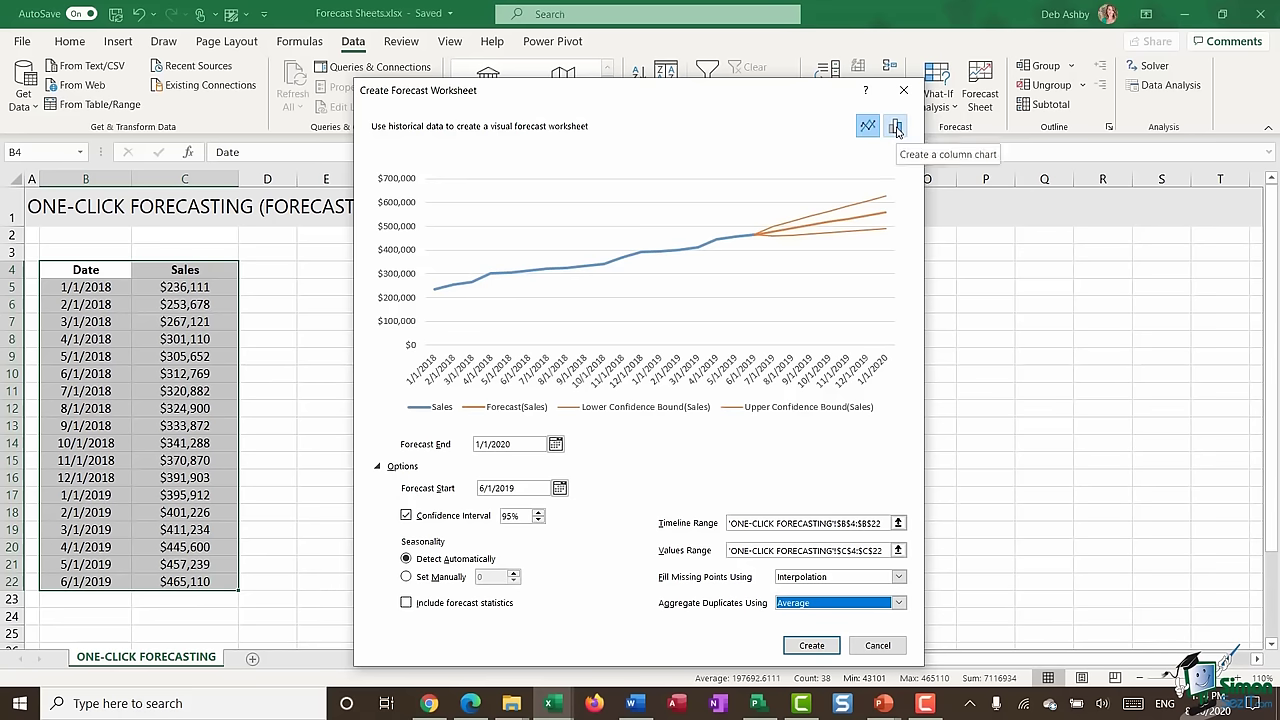
click(896, 128)
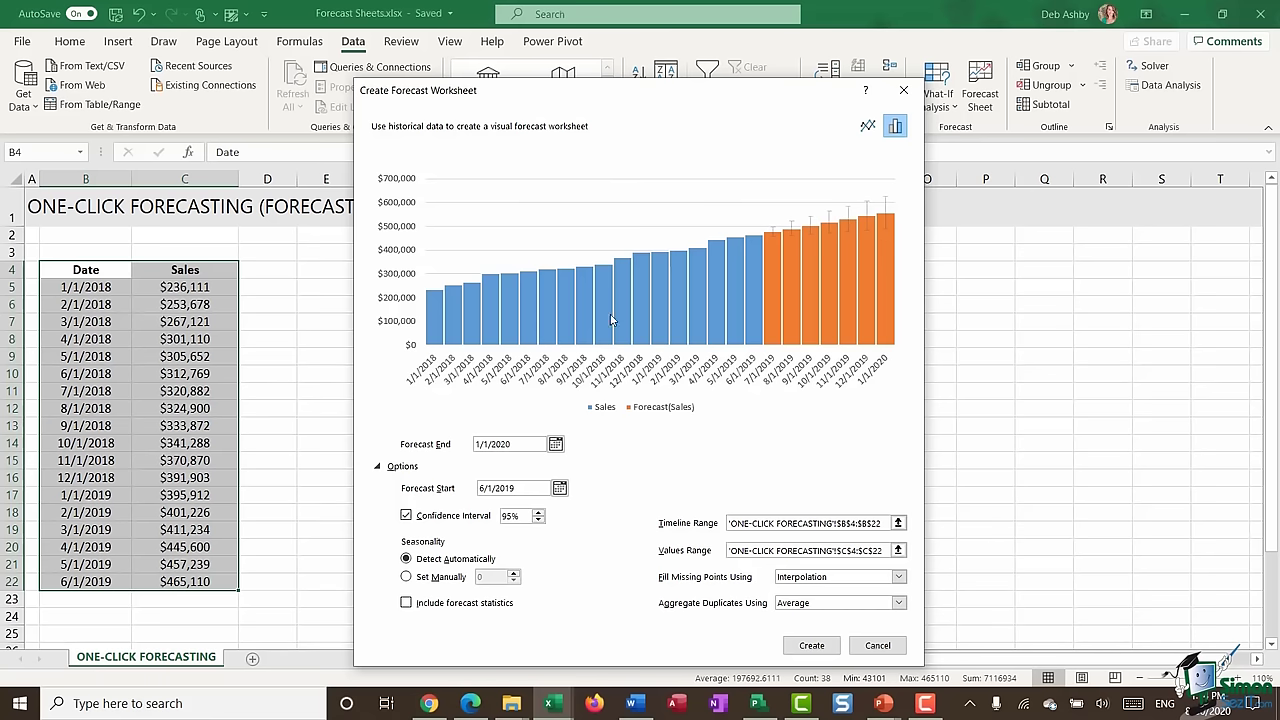
click(867, 125)
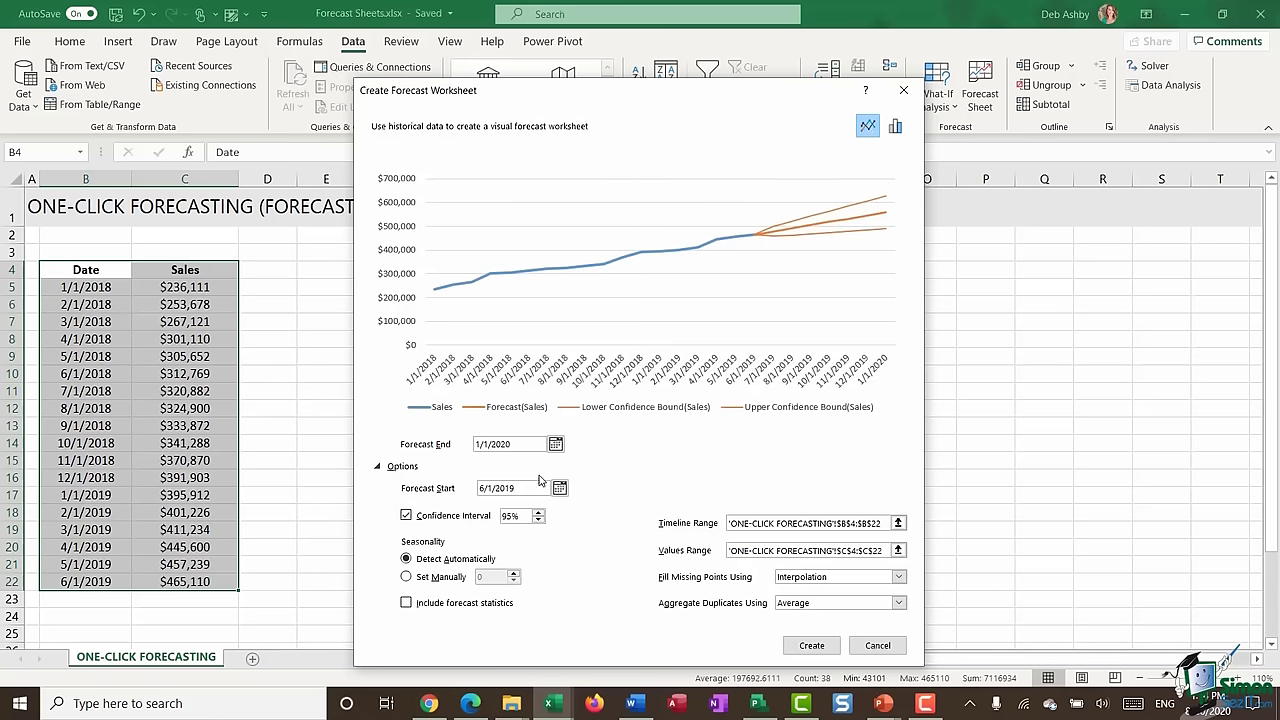
- Create the forecast worksheet and move its line chart up beside the forecast table
click(811, 645)
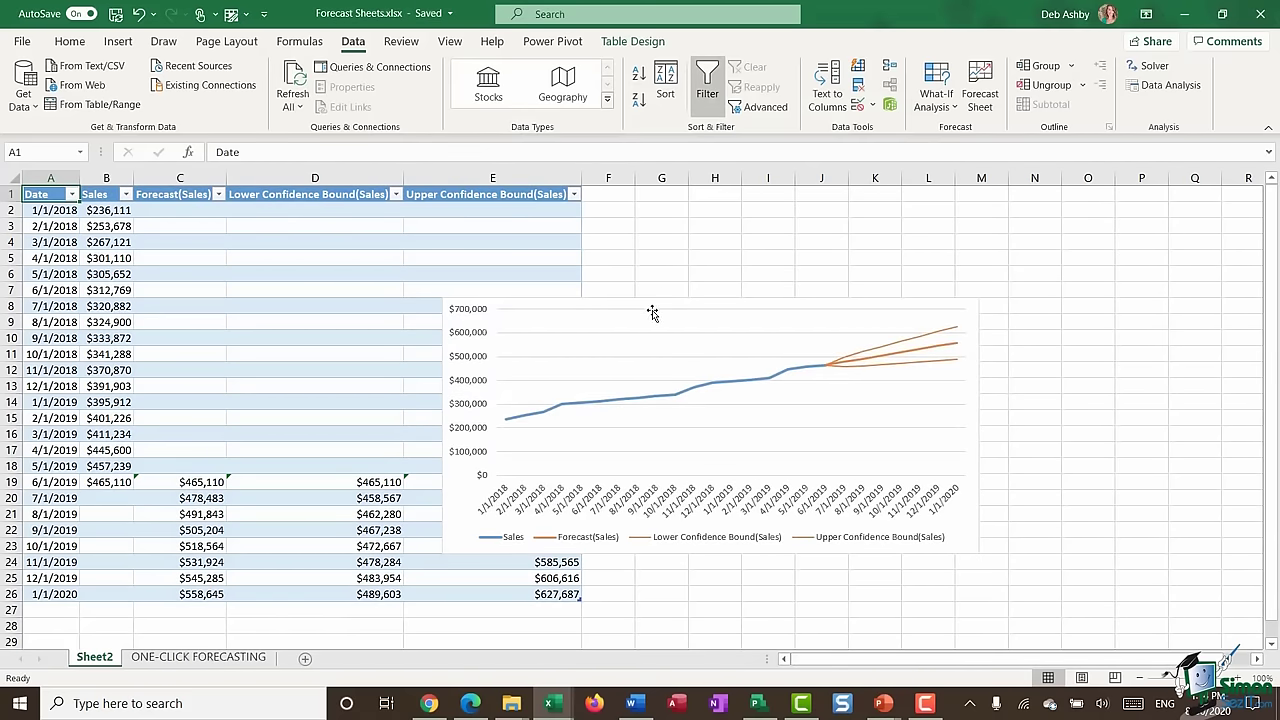
drag(652, 313, 814, 220)
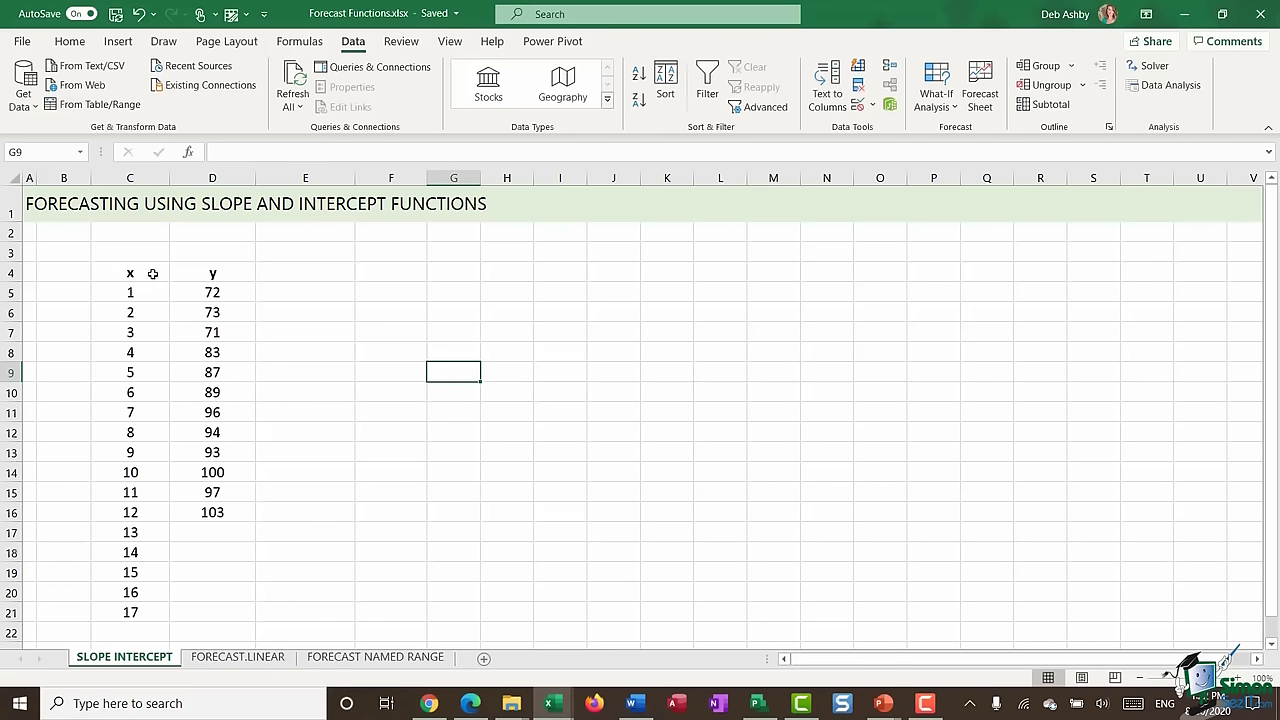
click(110, 272)
click(195, 276)
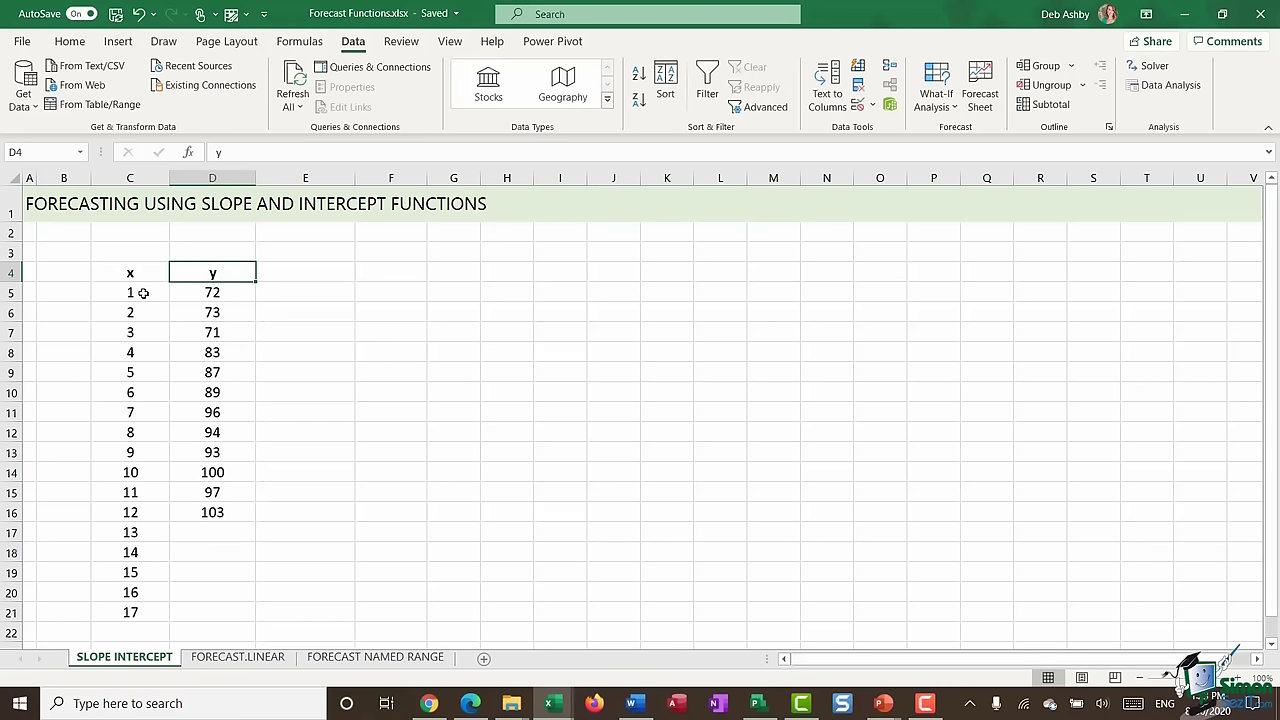
drag(143, 292, 151, 620)
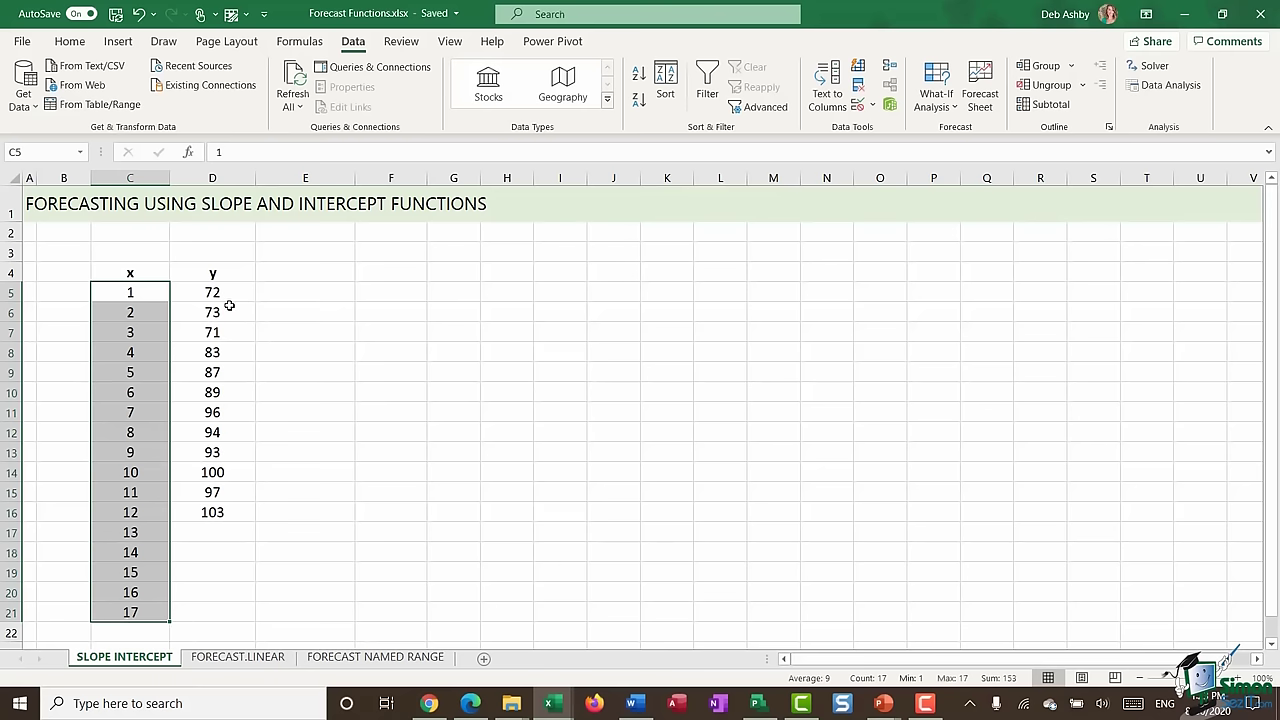
drag(230, 292, 240, 508)
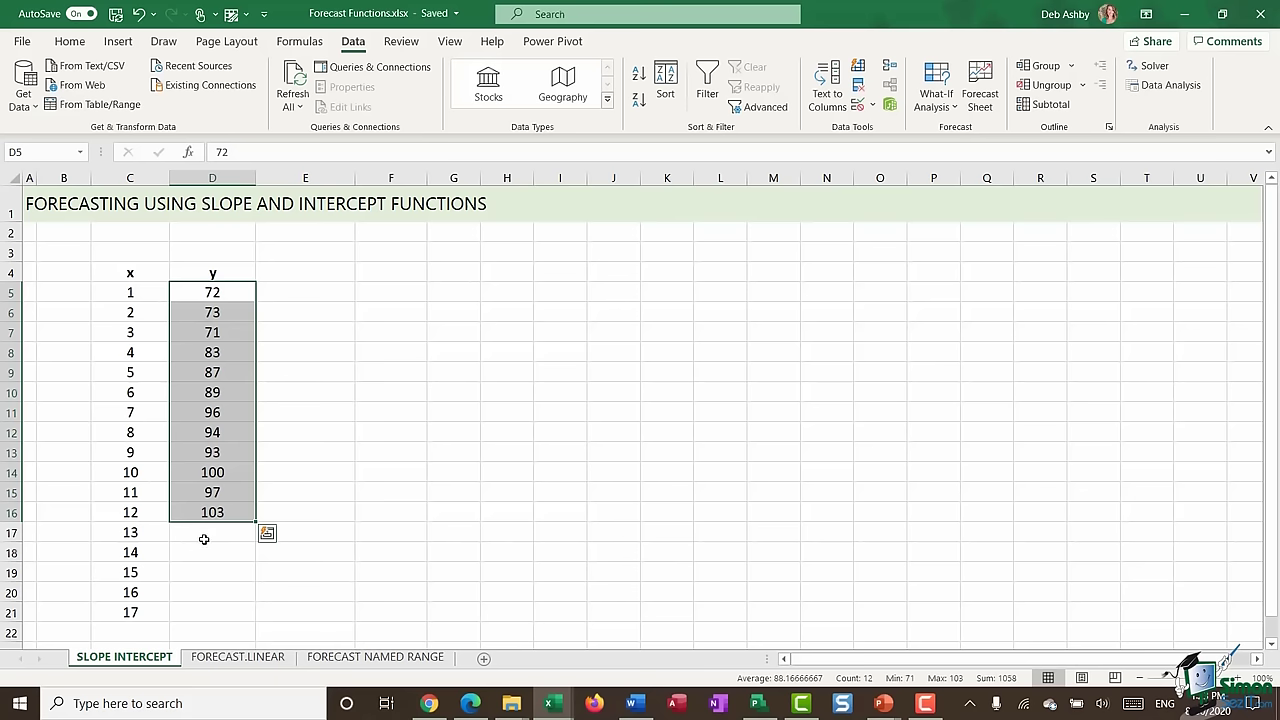
click(205, 534)
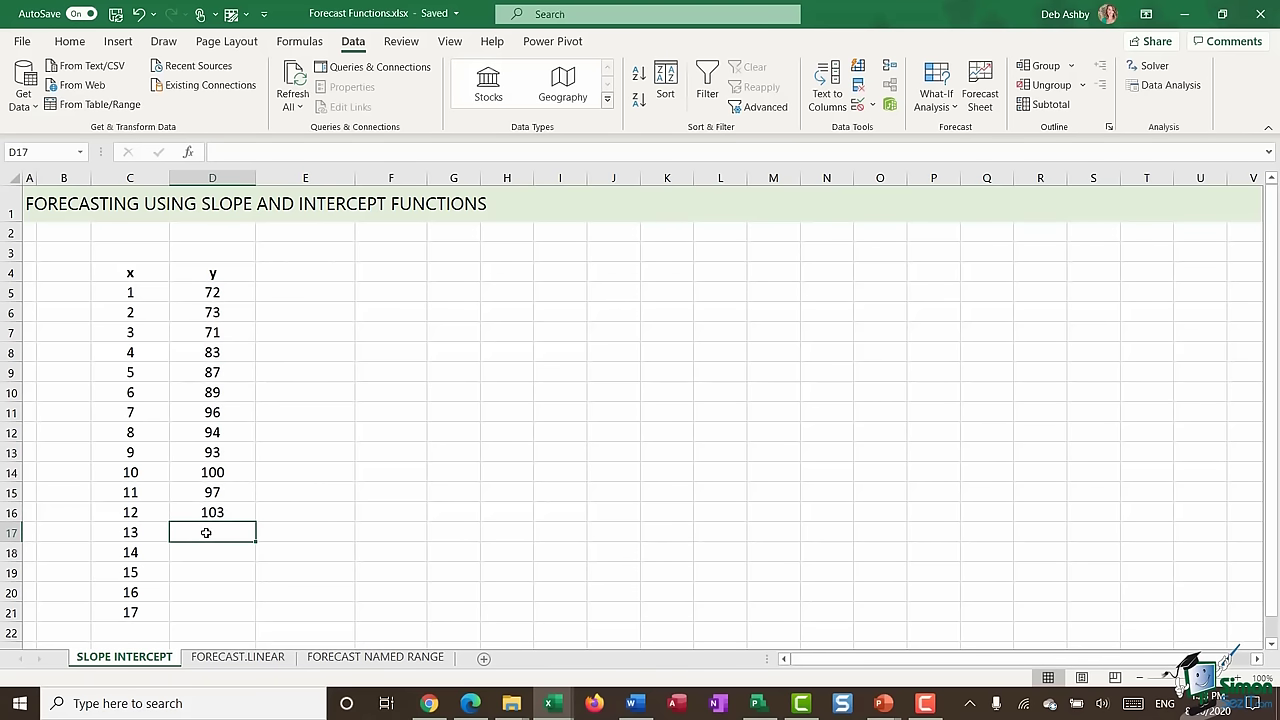
drag(205, 533, 206, 612)
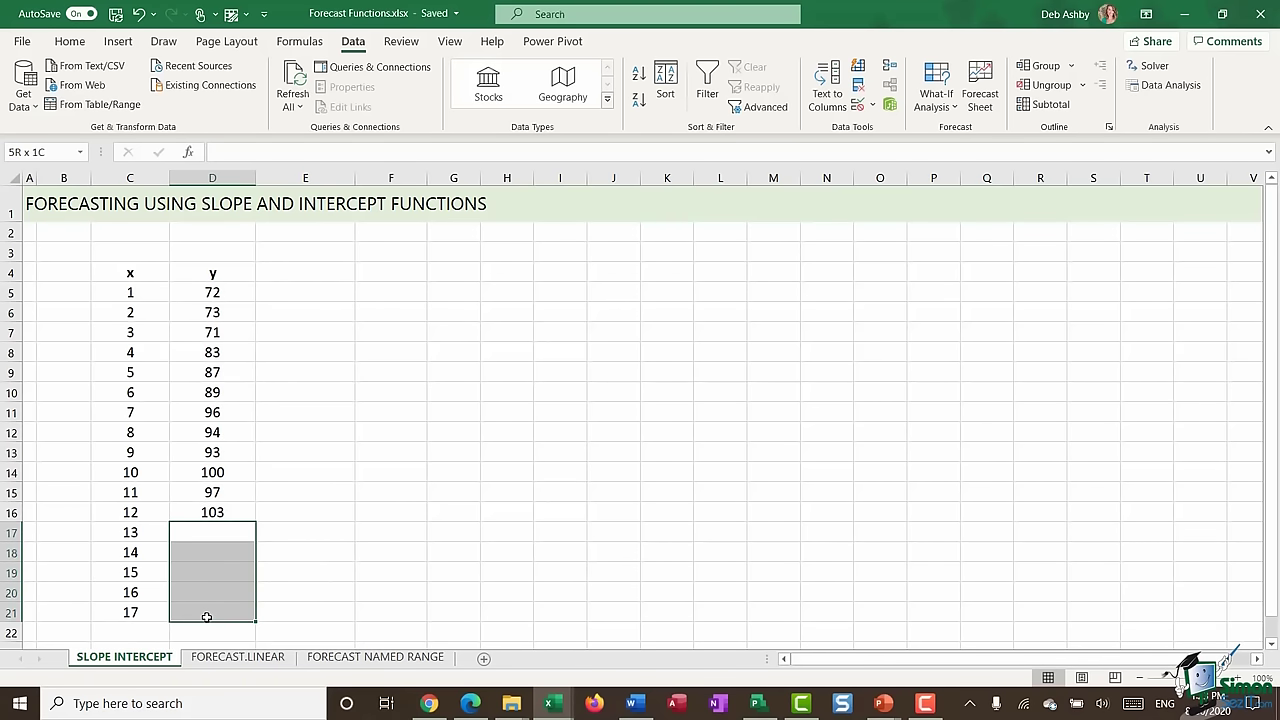
click(346, 401)
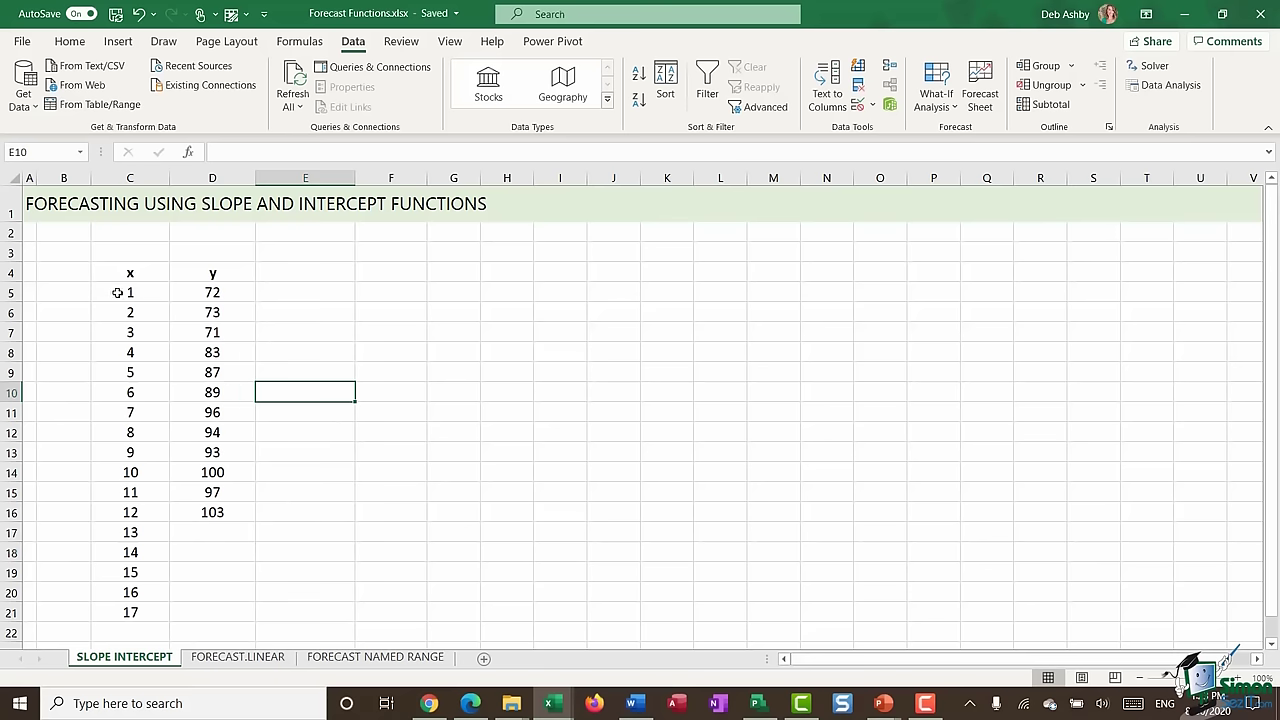
drag(117, 292, 117, 606)
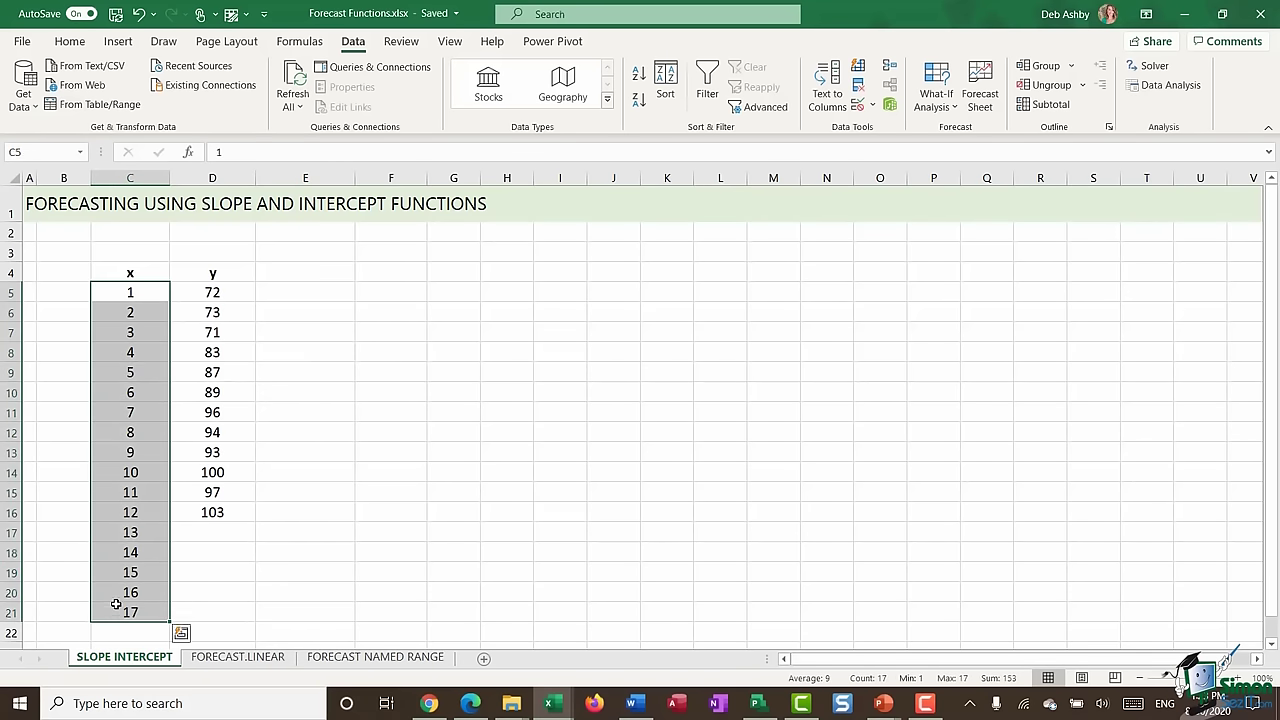
drag(249, 290, 261, 513)
click(203, 535)
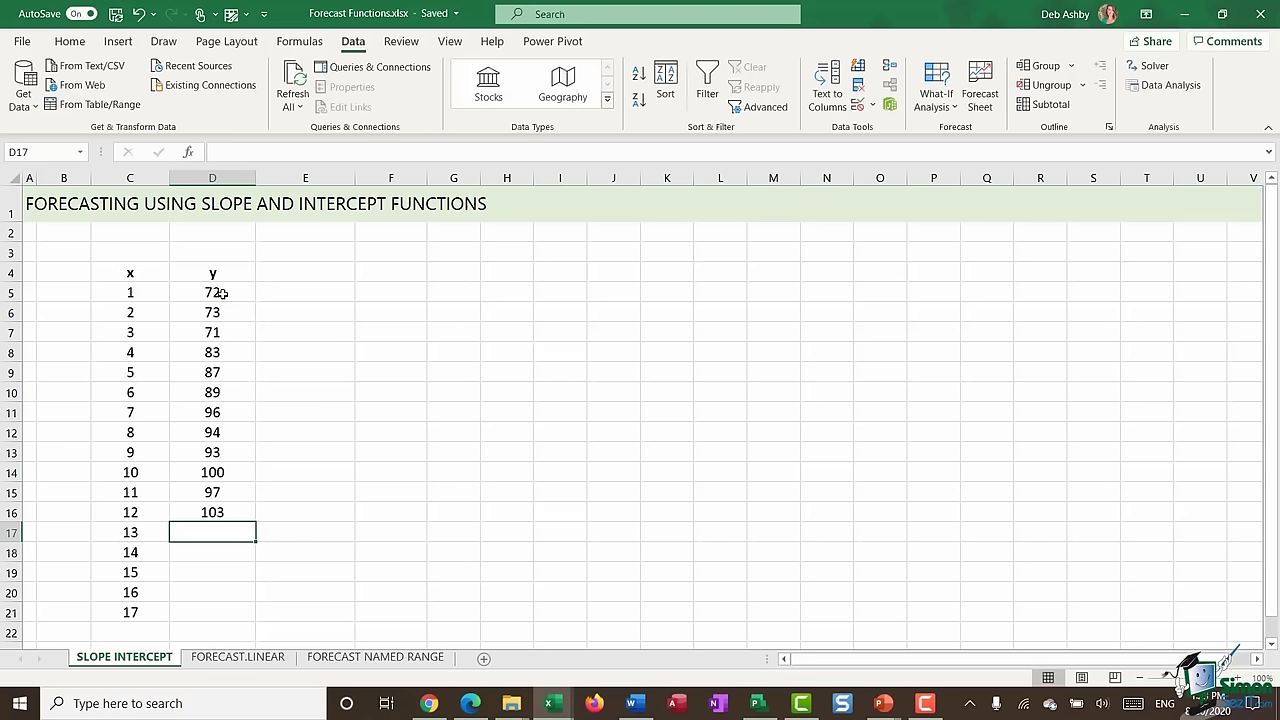
drag(222, 293, 222, 508)
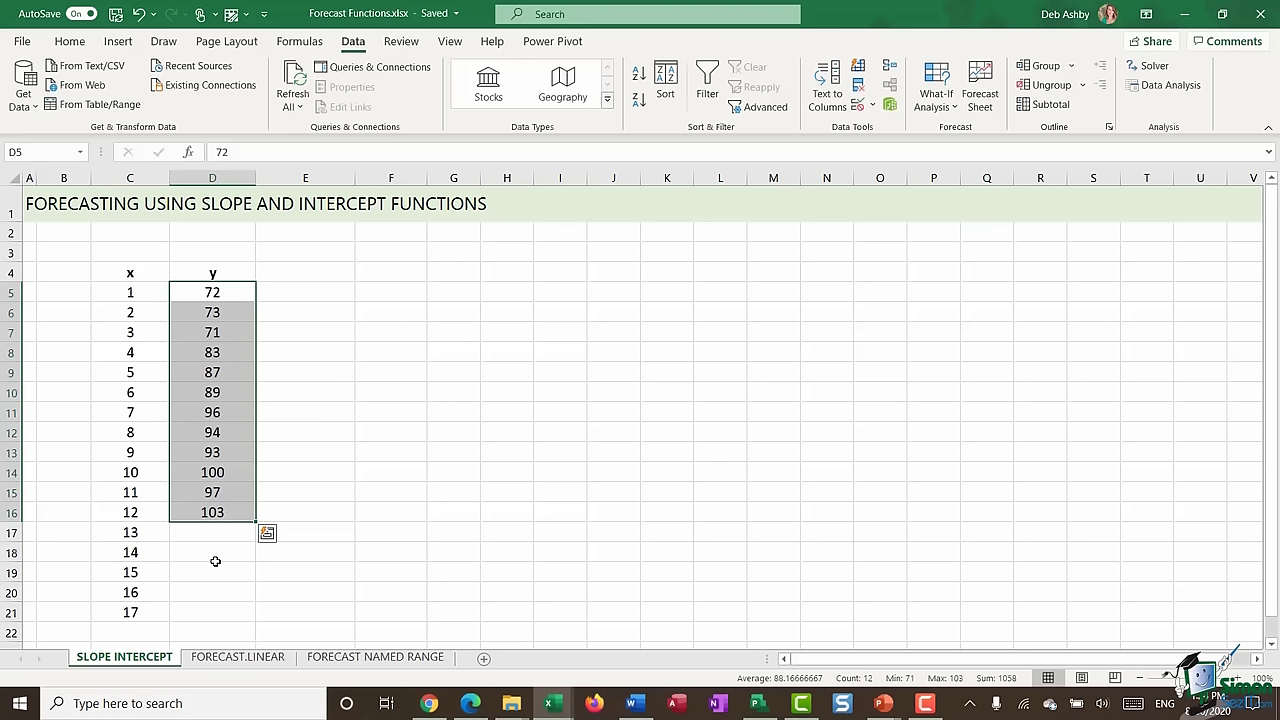
click(381, 276)
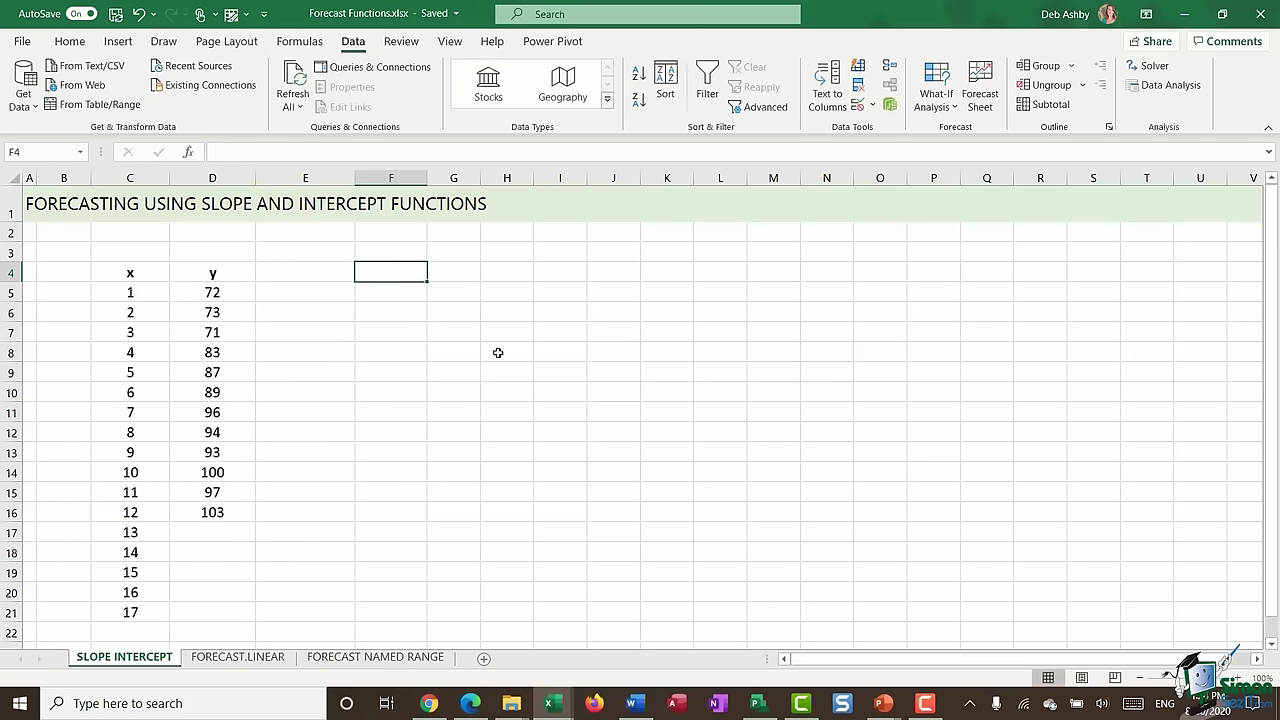
- Enter the heading y=mx+c in F4 and look over the y and x value ranges
text(y=mx)
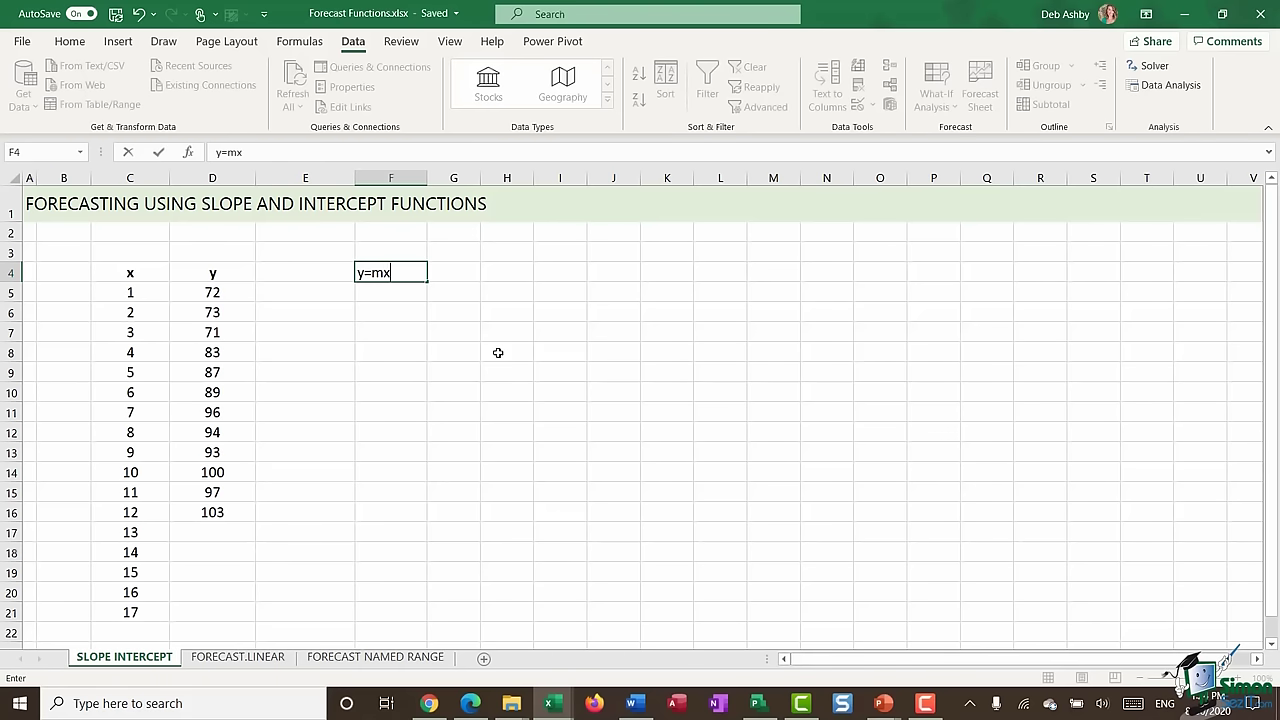
text(+c)
click(497, 348)
click(405, 277)
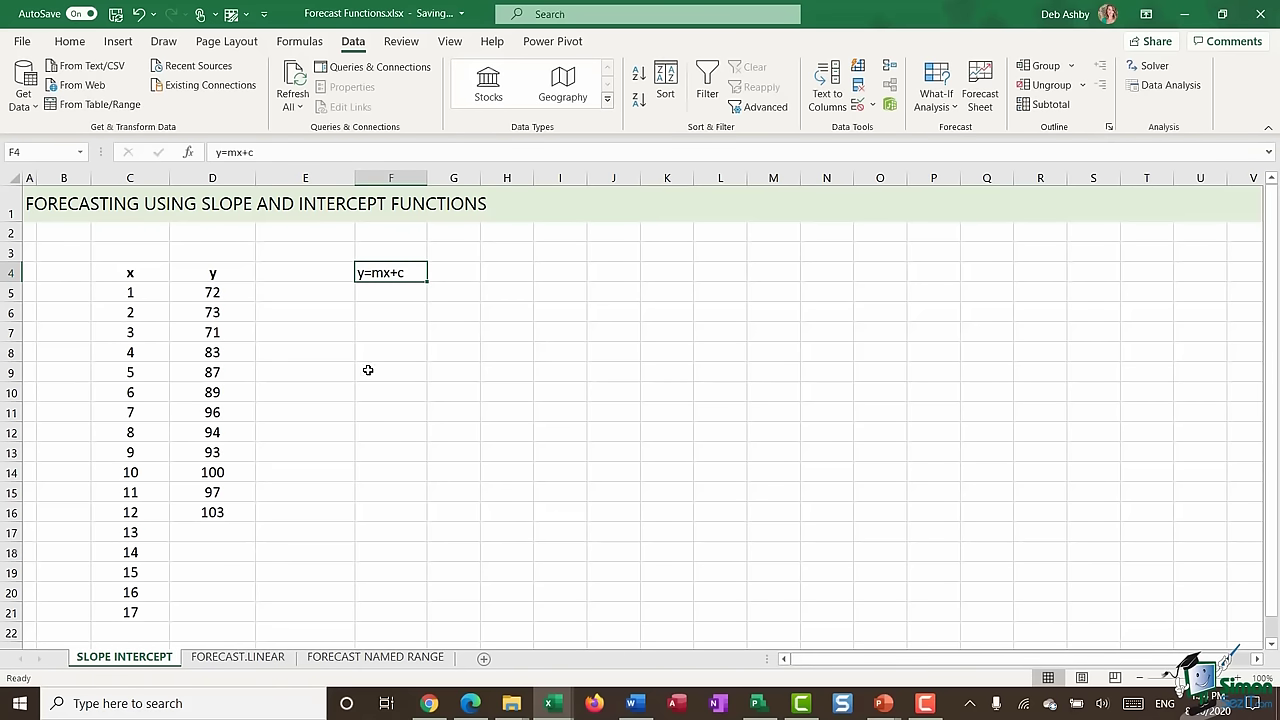
drag(216, 293, 222, 514)
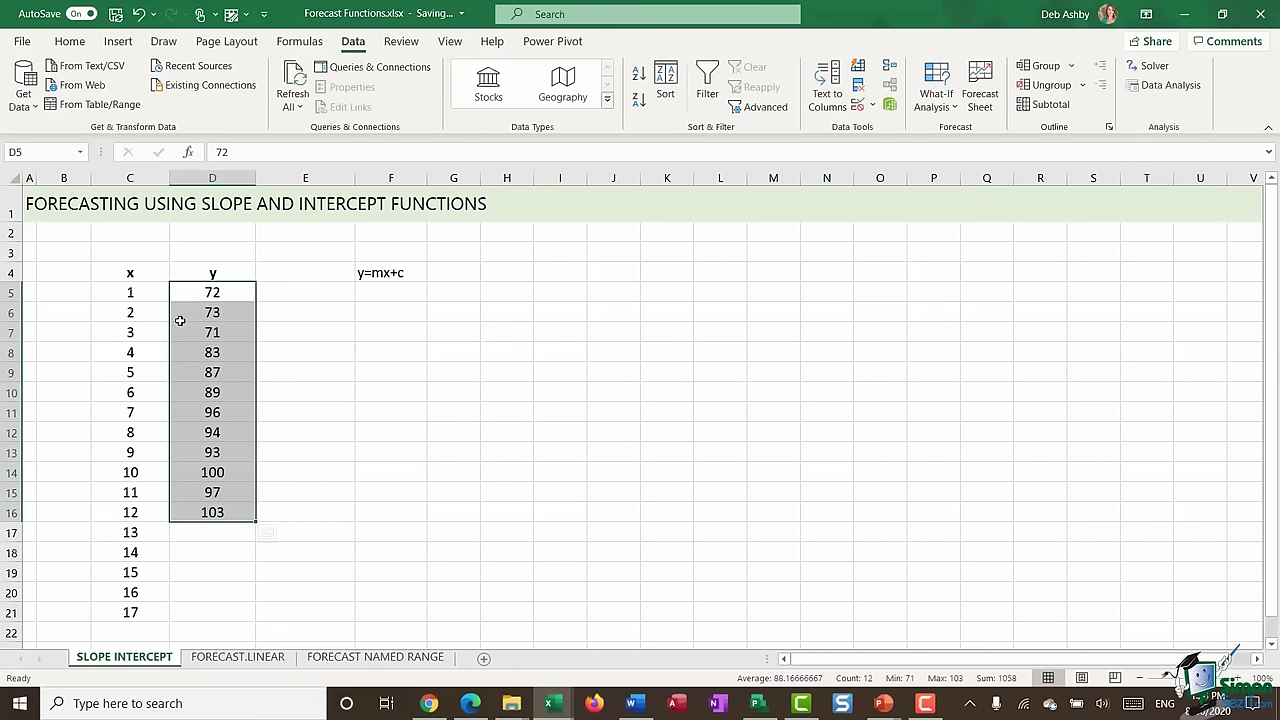
drag(135, 292, 135, 535)
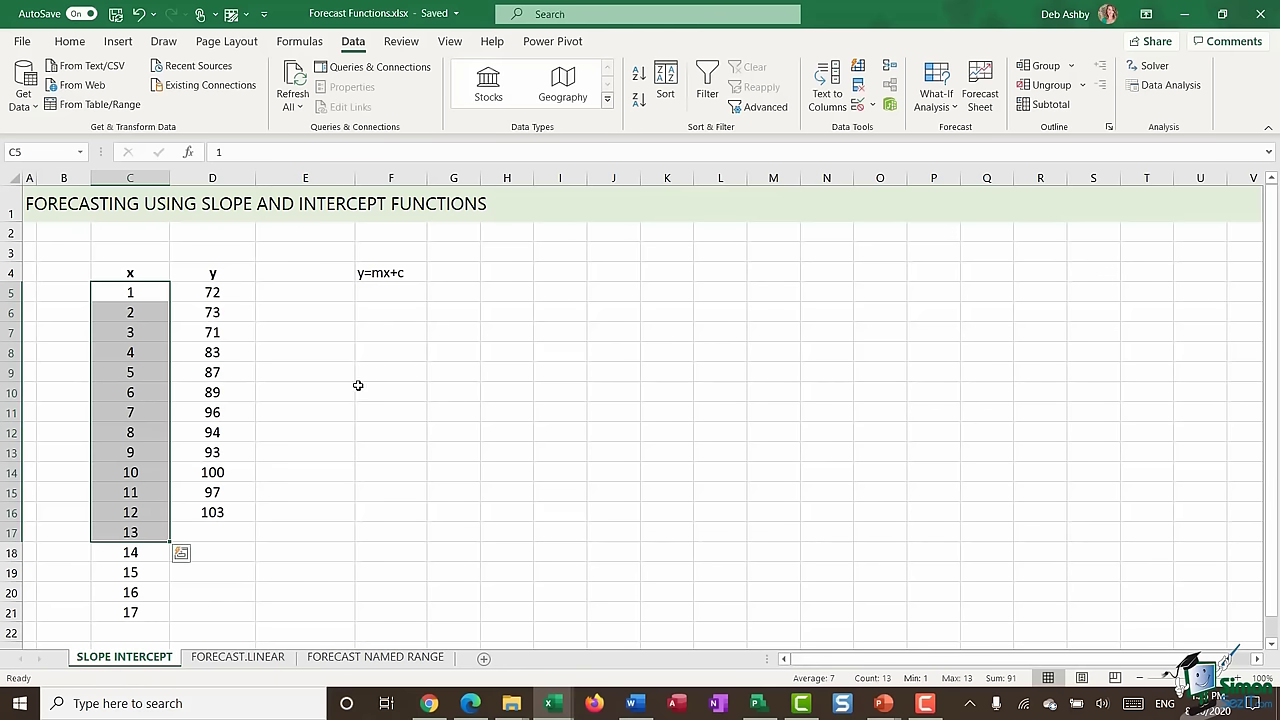
- Label cell F6 with m
click(396, 315)
text(m)
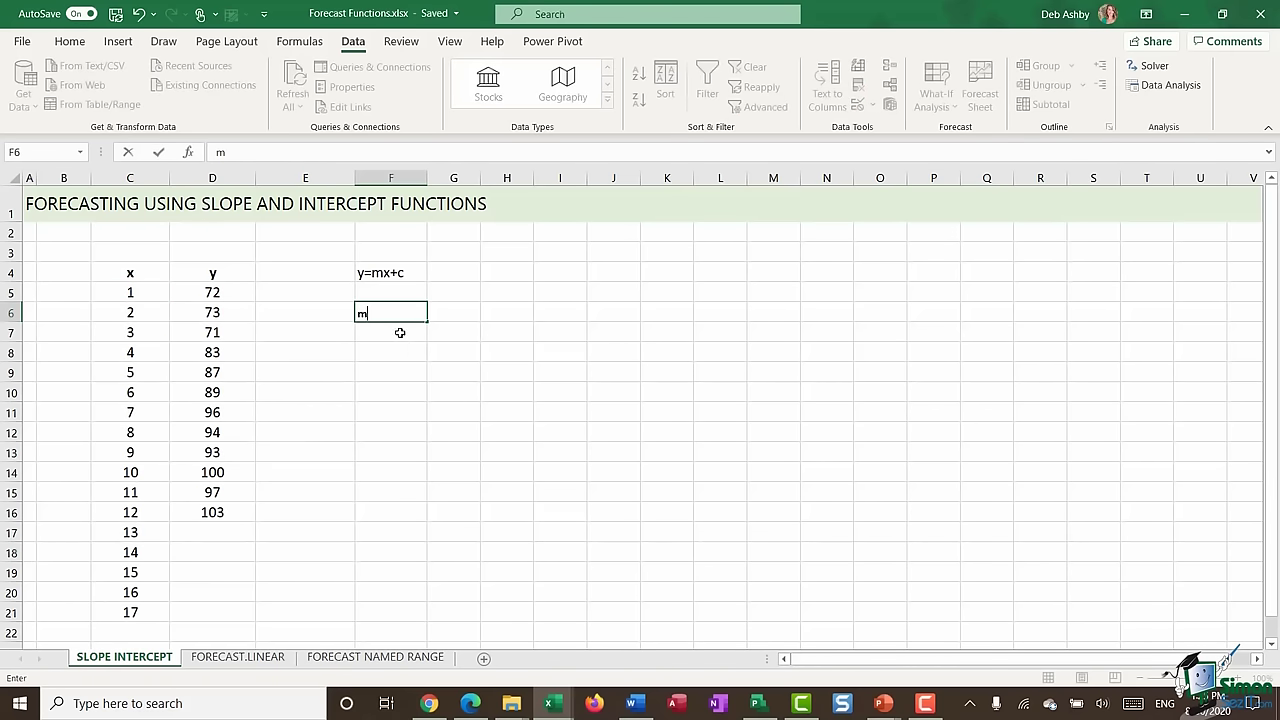
key(Return)
- Label F7 as c, then enter =SLOPE($D$5:$D$16,$C$5:$C$16) in G6, giving 2.93007
text(c)
click(452, 313)
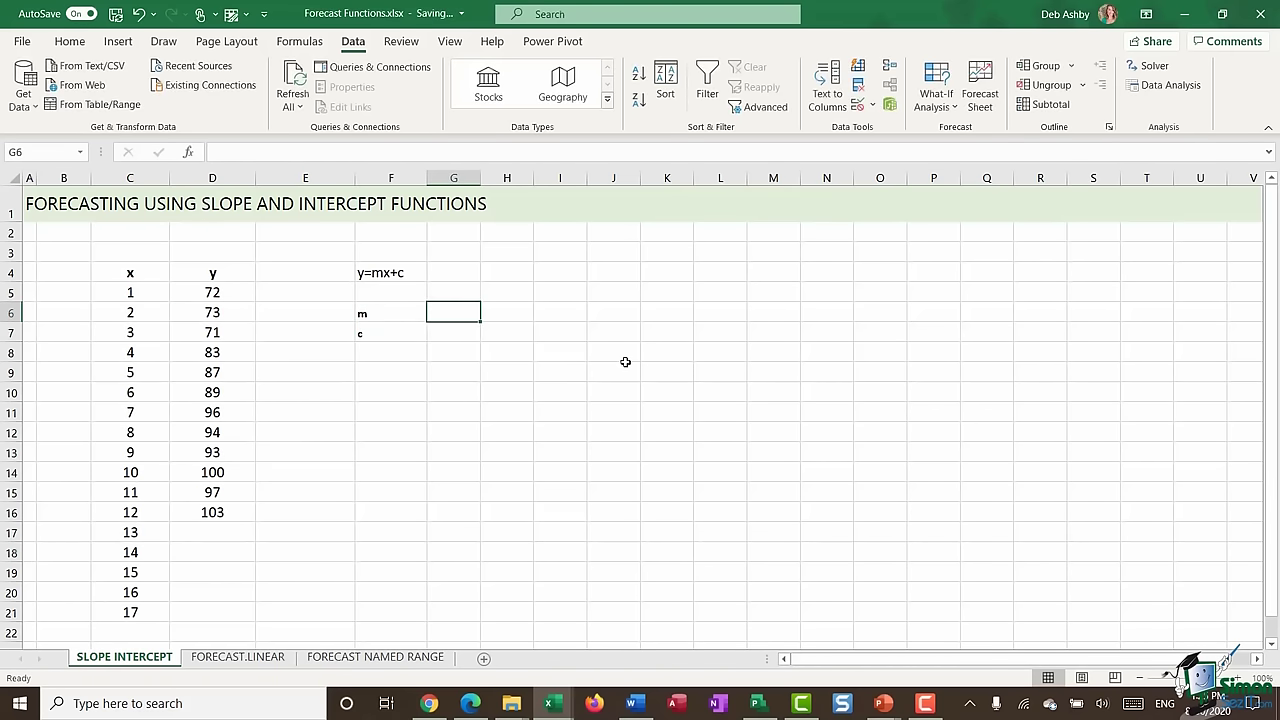
text(=SLOPE)
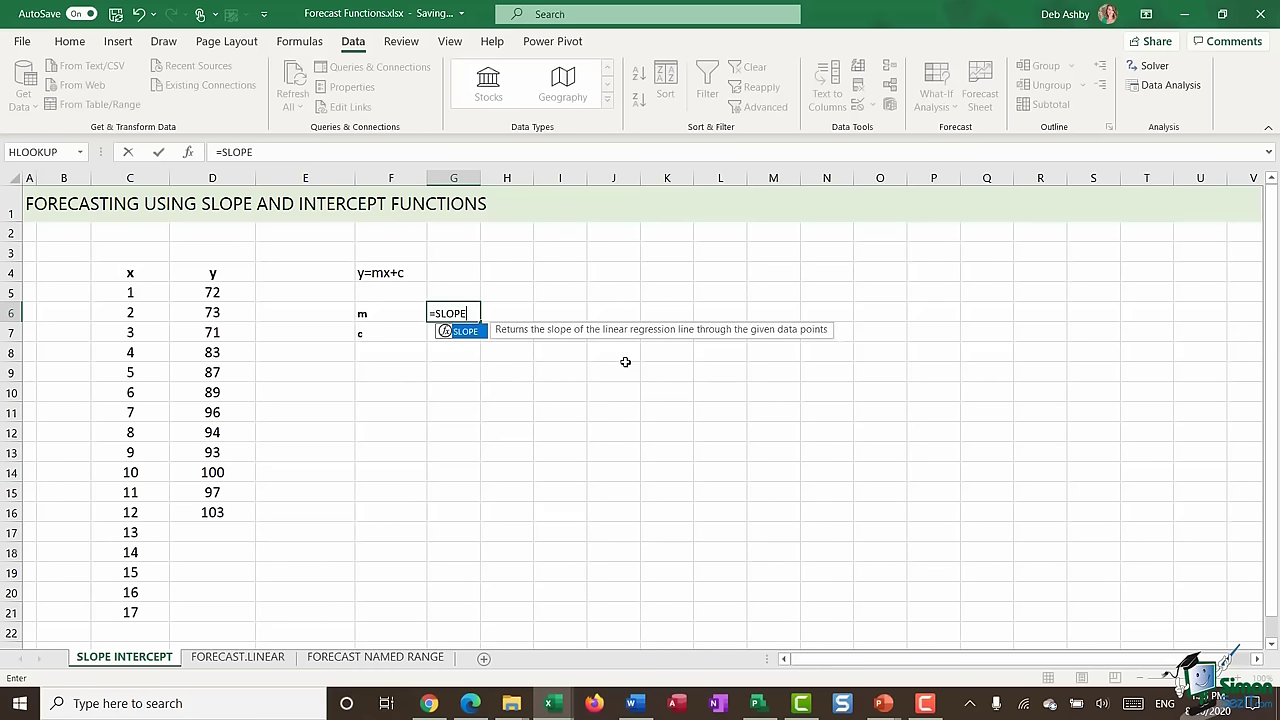
text(()
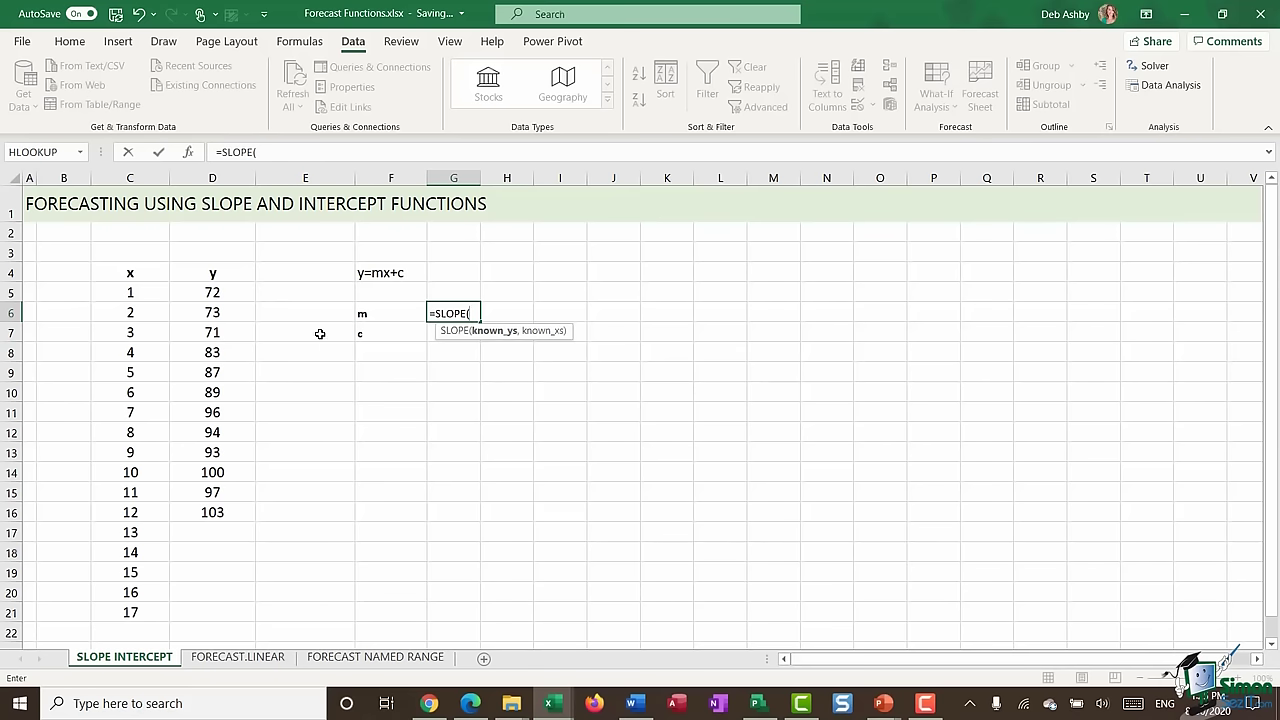
drag(212, 292, 212, 506)
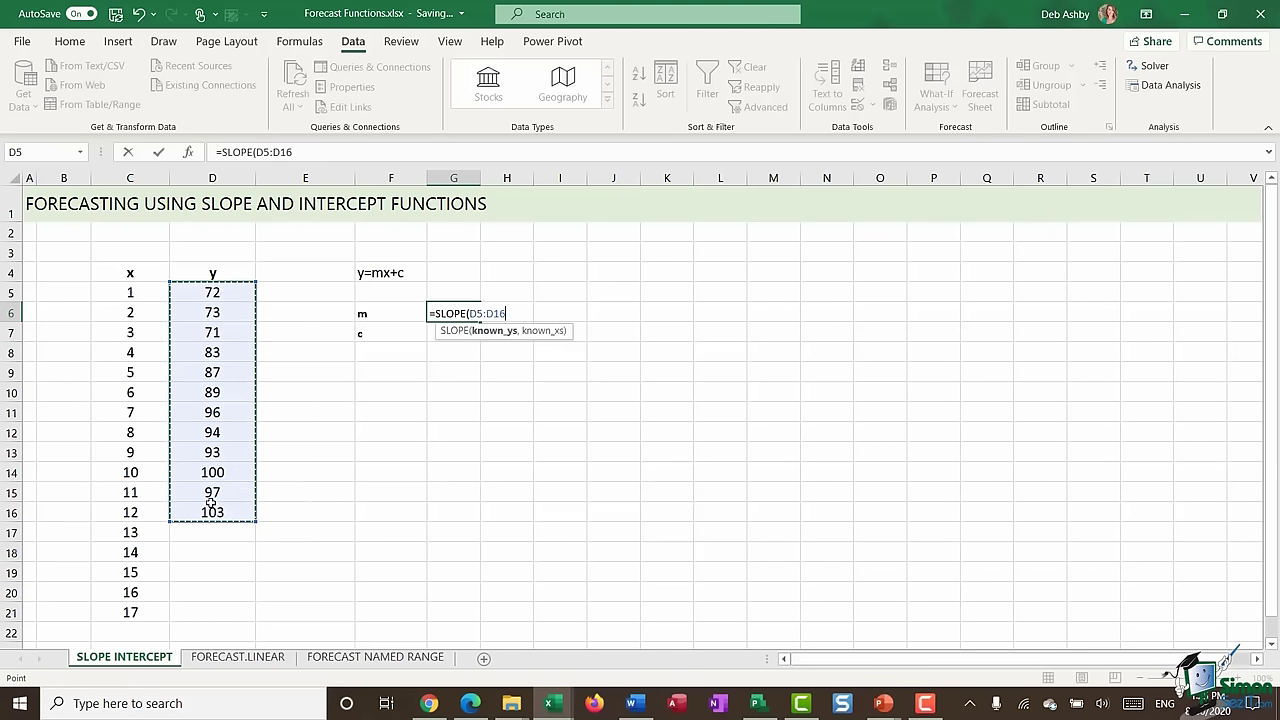
key(F4)
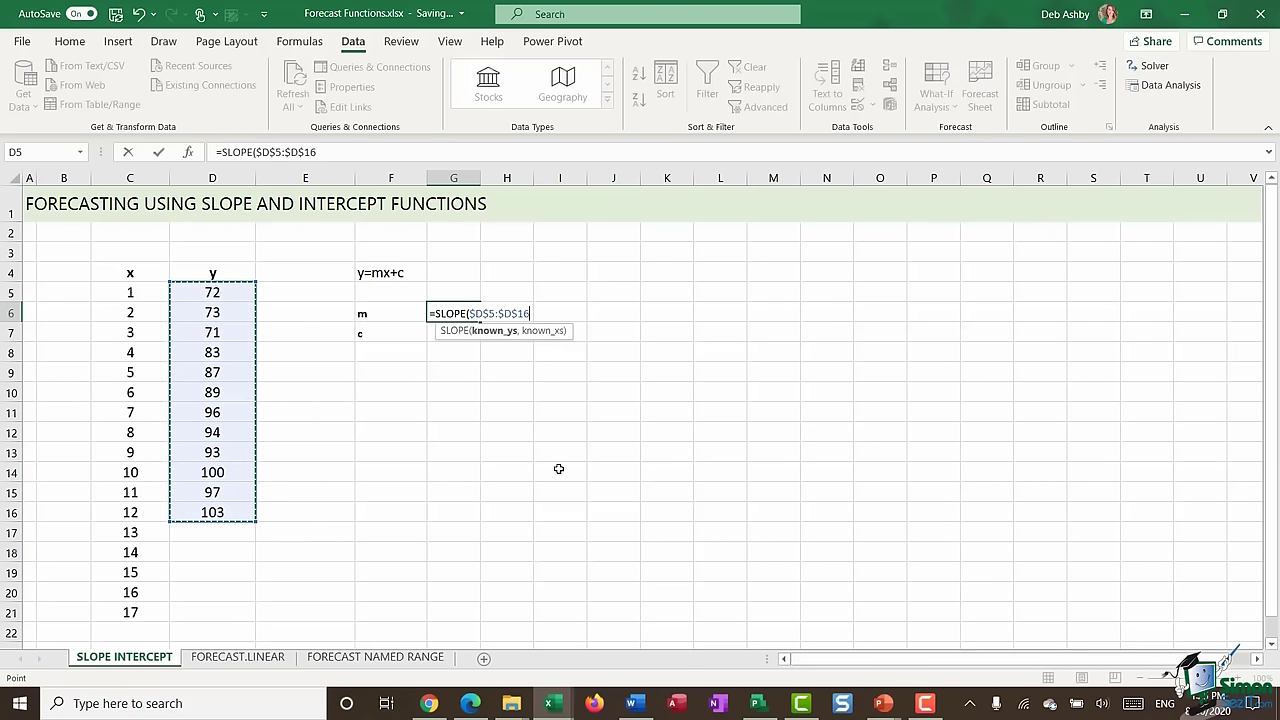
text(,)
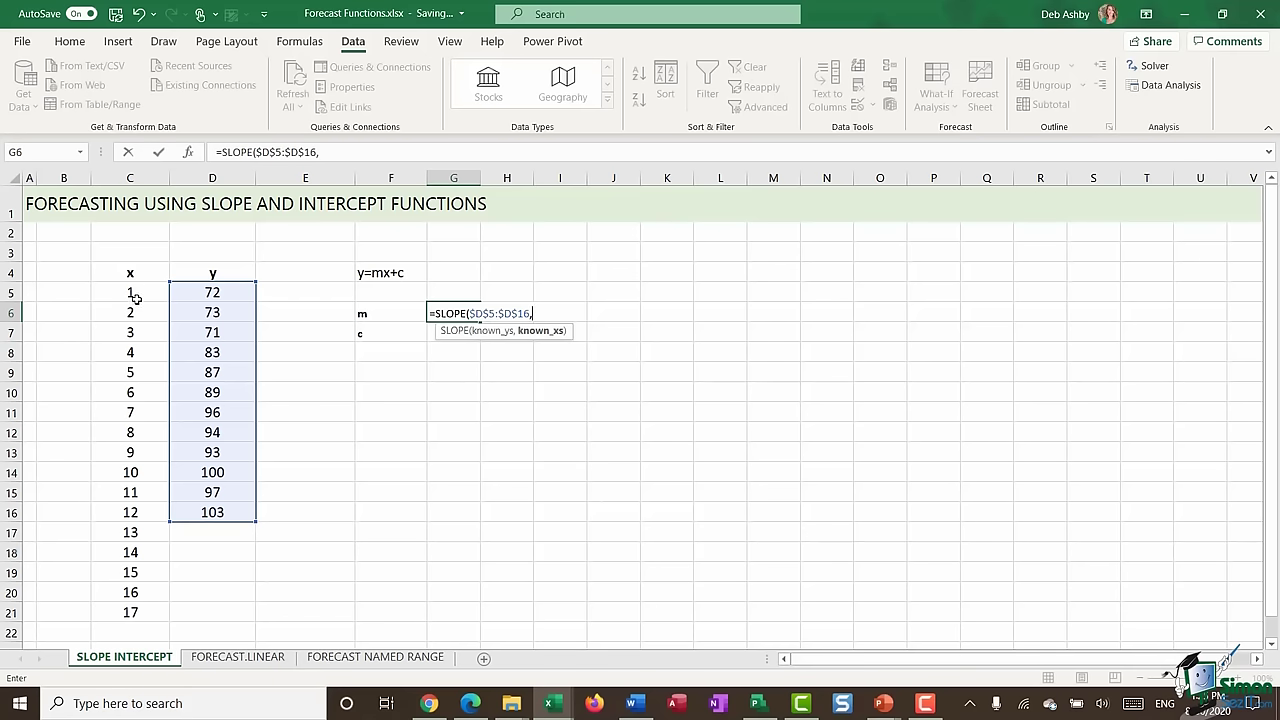
drag(130, 292, 130, 512)
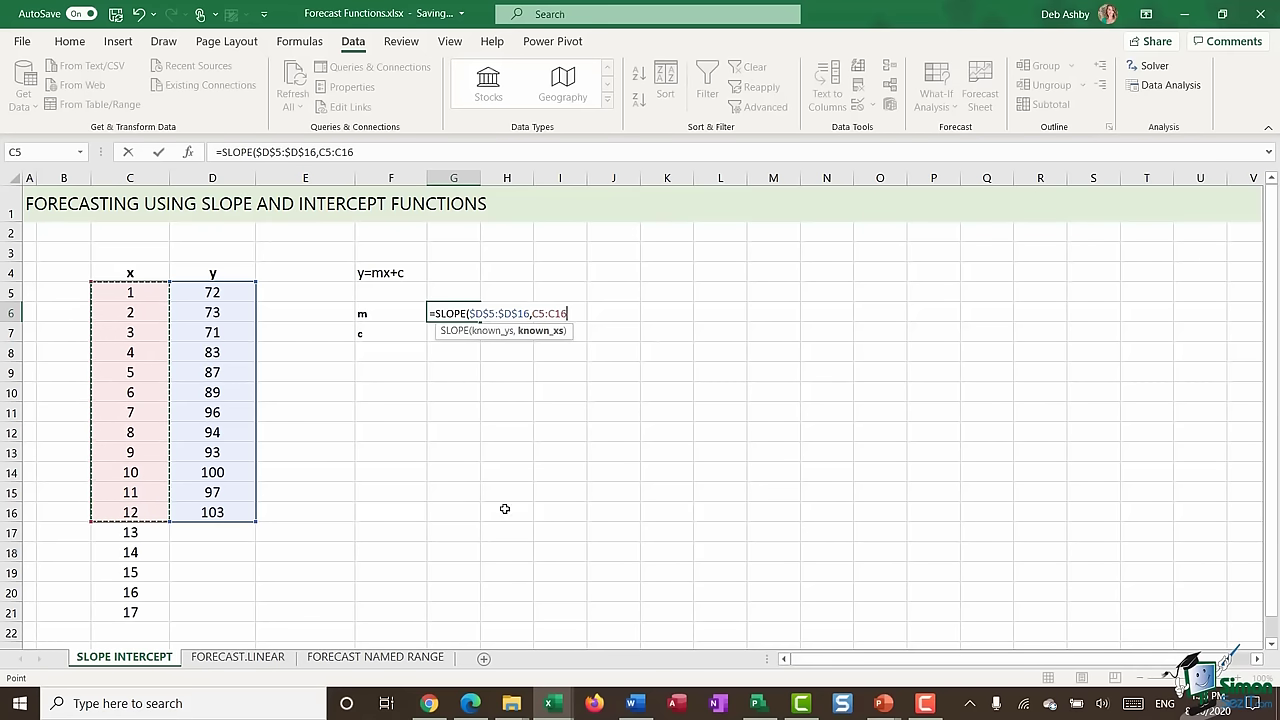
key(F4)
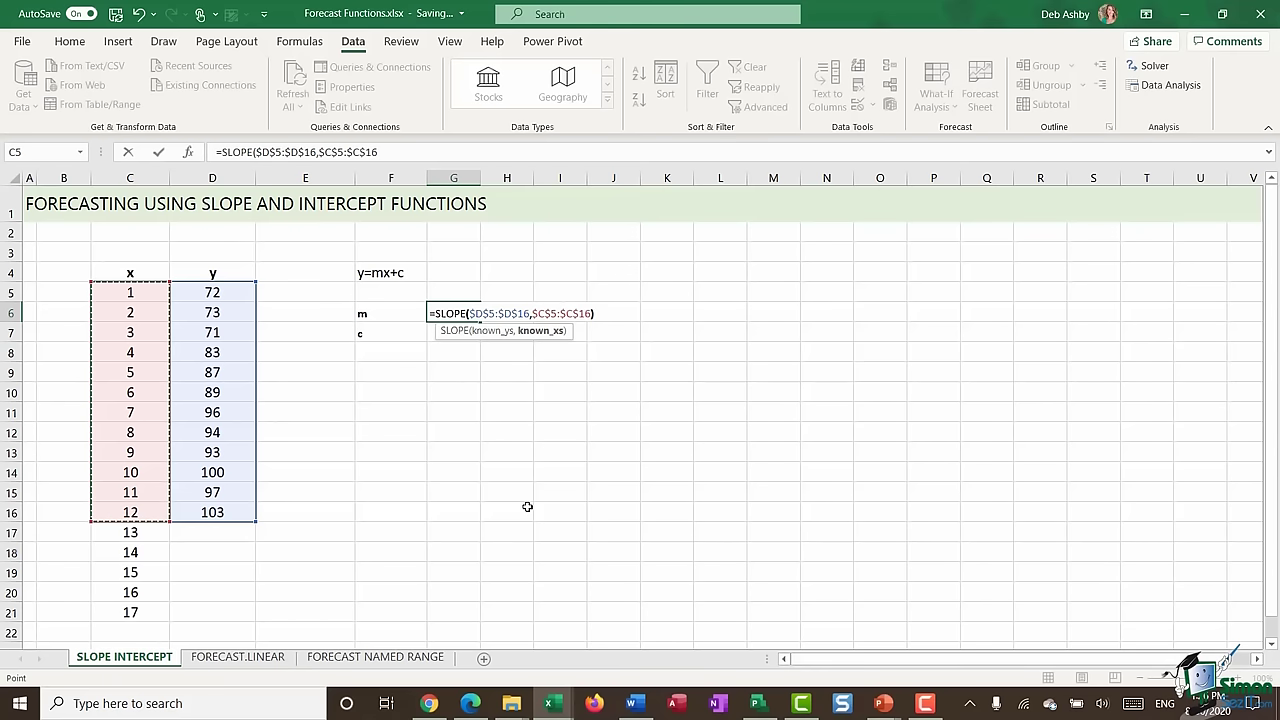
key(Return)
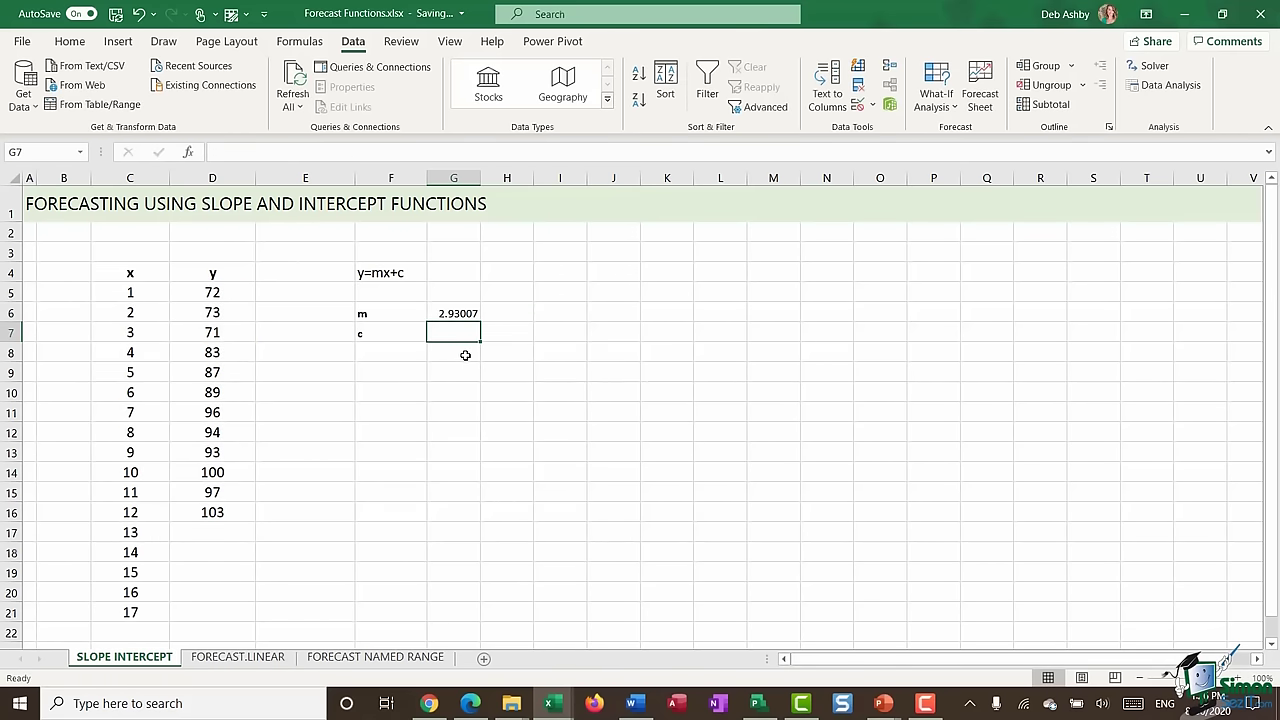
- Enter =INTERCEPT($D$5:$D$16,$C$5:$C$16) in G7, giving the intercept 69.12121
text(=INC)
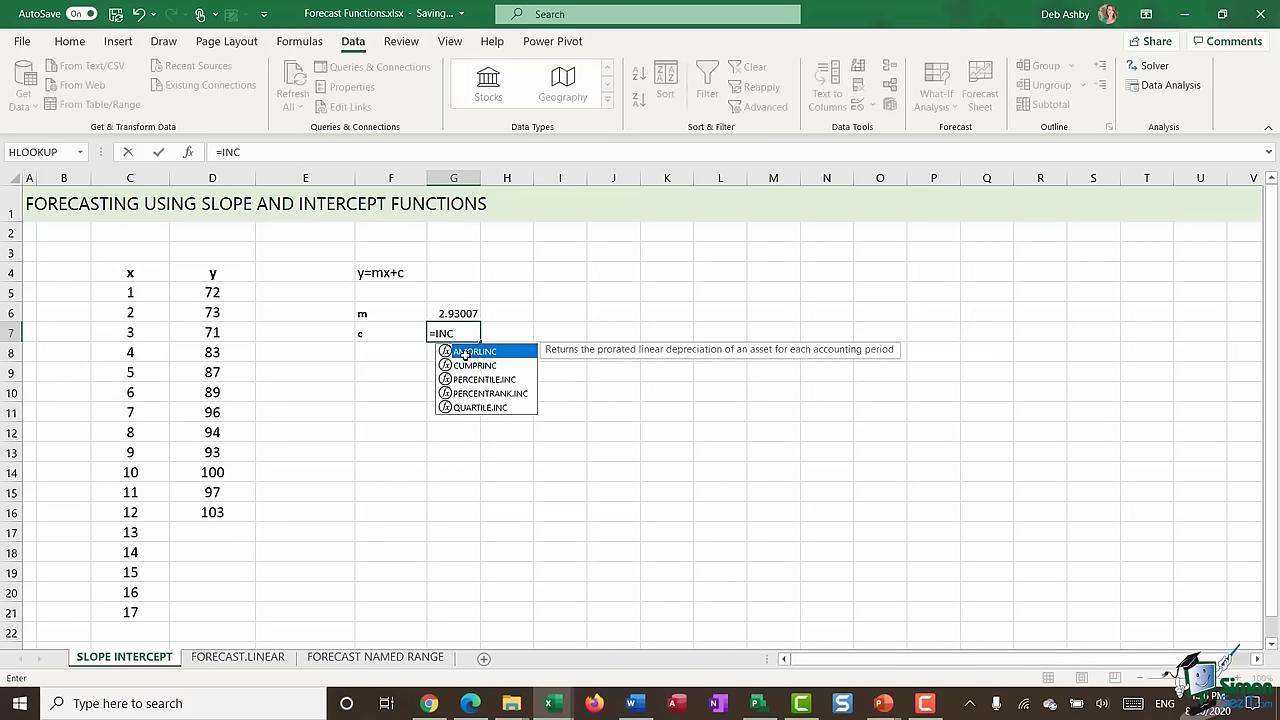
key(BackSpace)
text(TER)
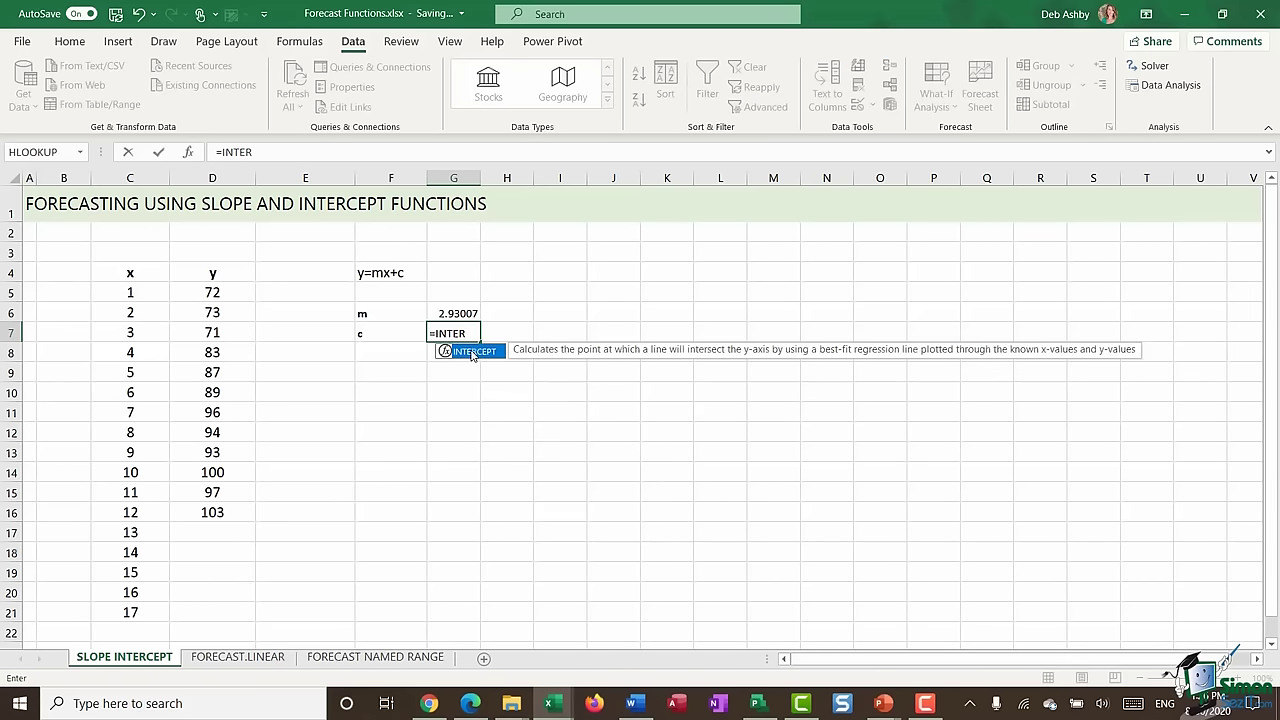
double_click(465, 352)
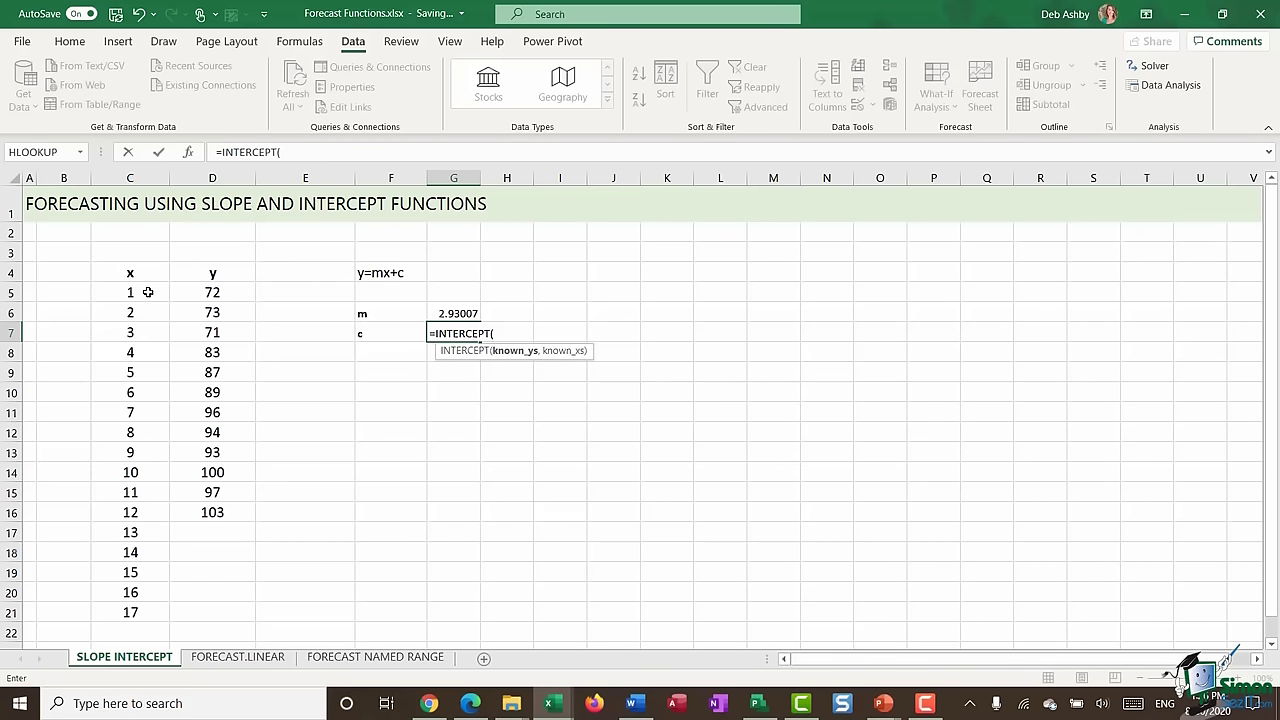
drag(204, 289, 200, 511)
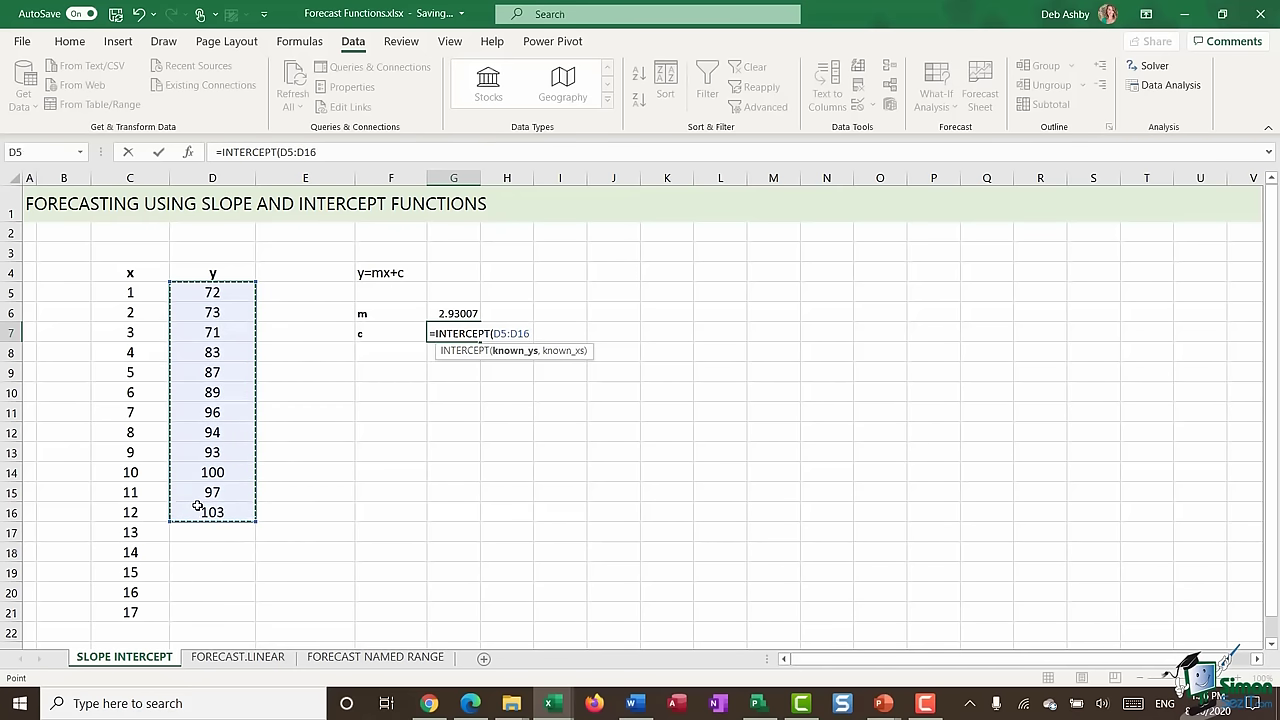
key(F4)
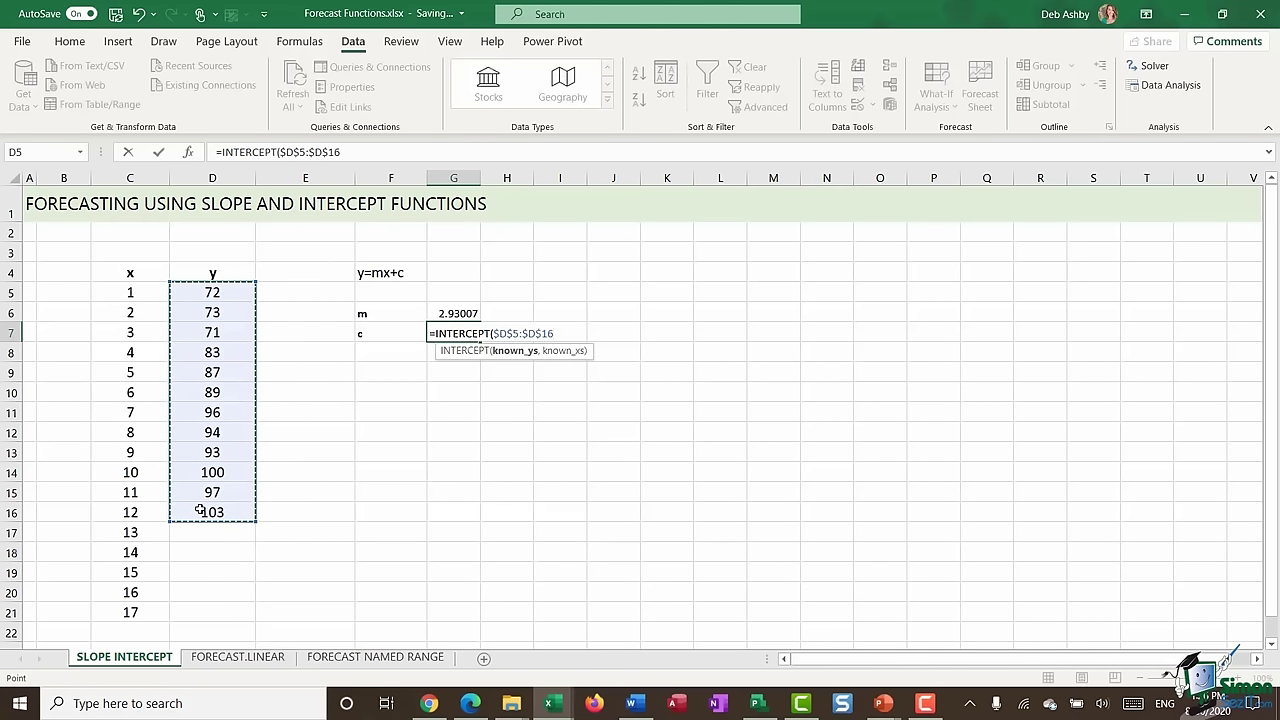
text(,)
drag(131, 292, 114, 519)
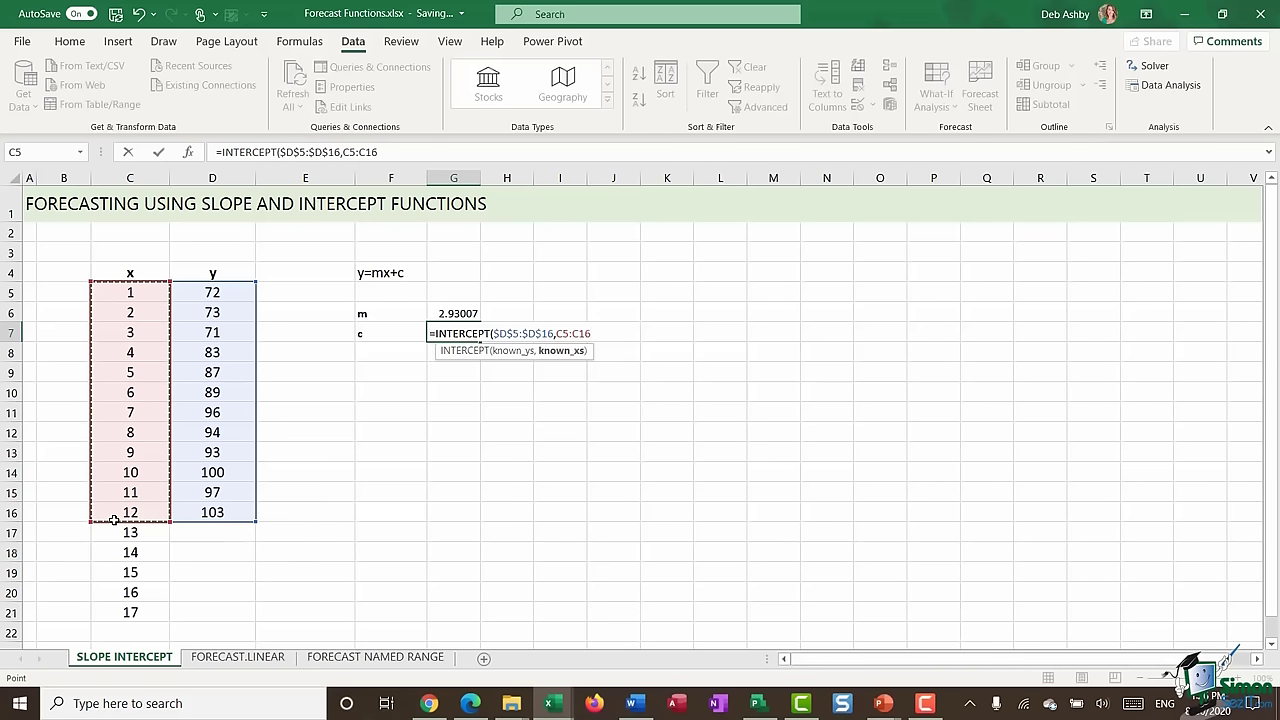
key(F4)
text())
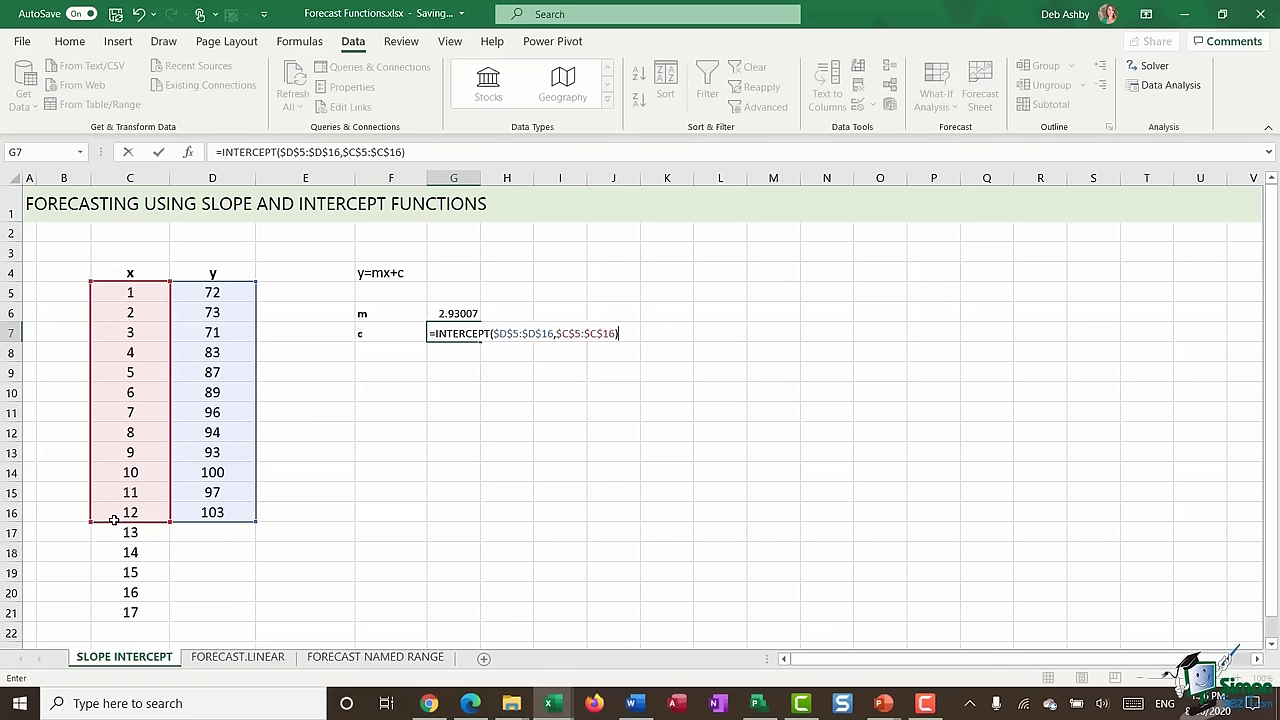
key(Return)
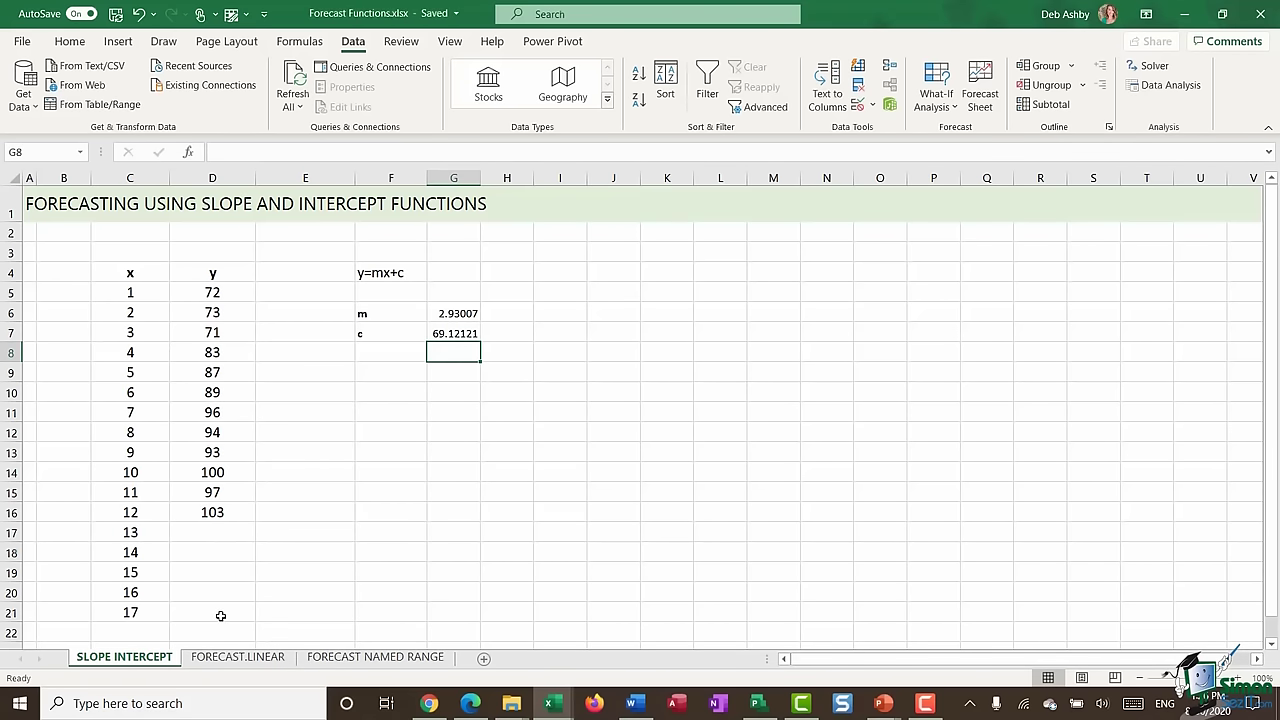
- Enter =$G$6*C17+$G$7 in D17 to forecast y from slope and intercept
click(212, 532)
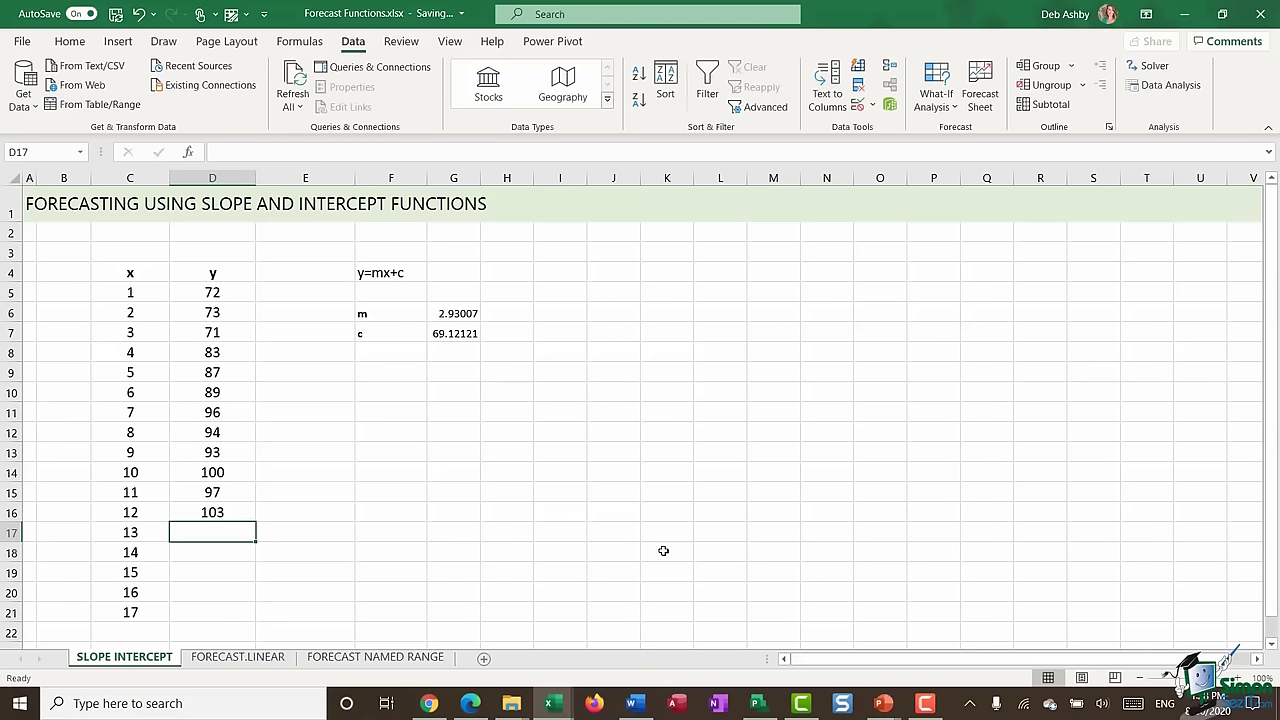
text(=)
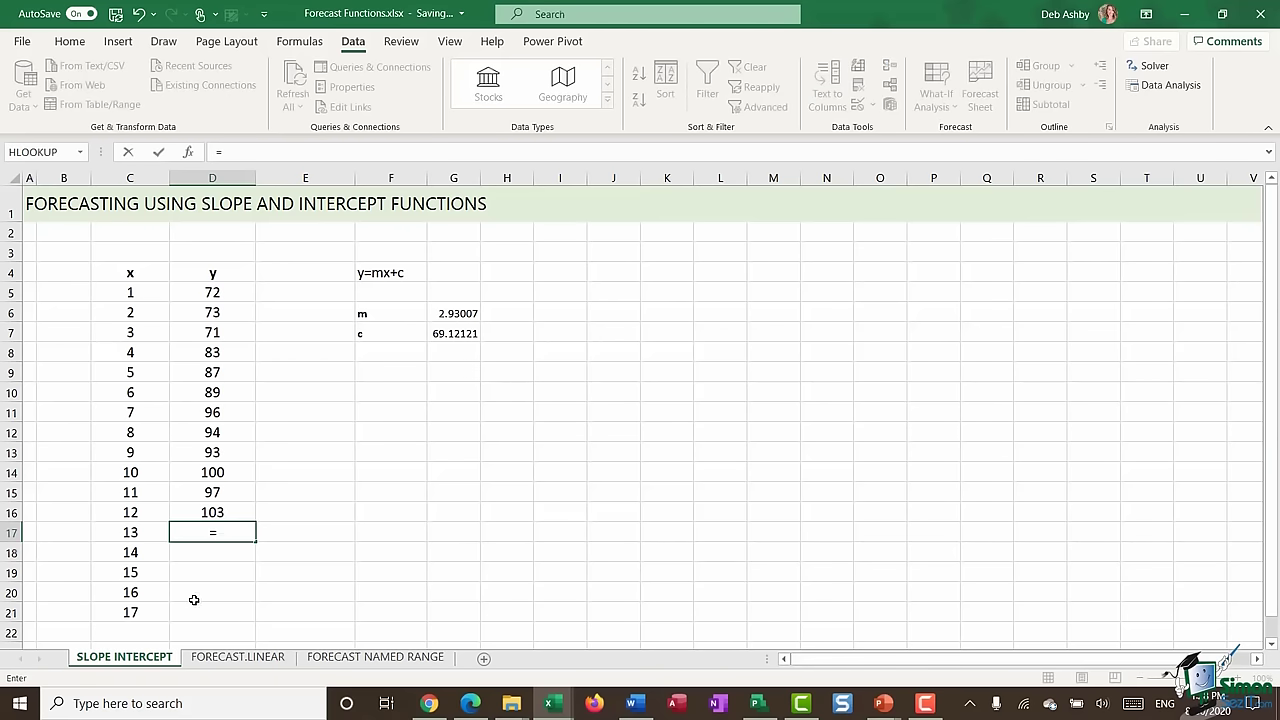
click(454, 313)
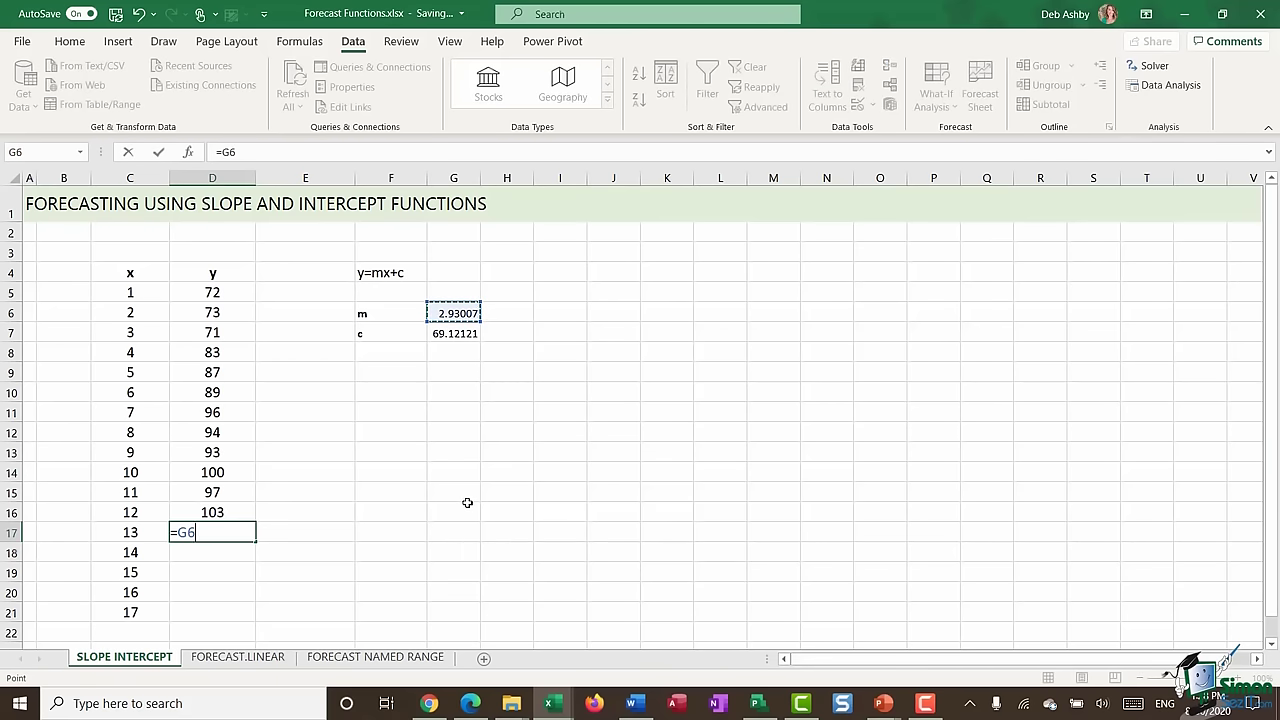
key(F4)
text(*)
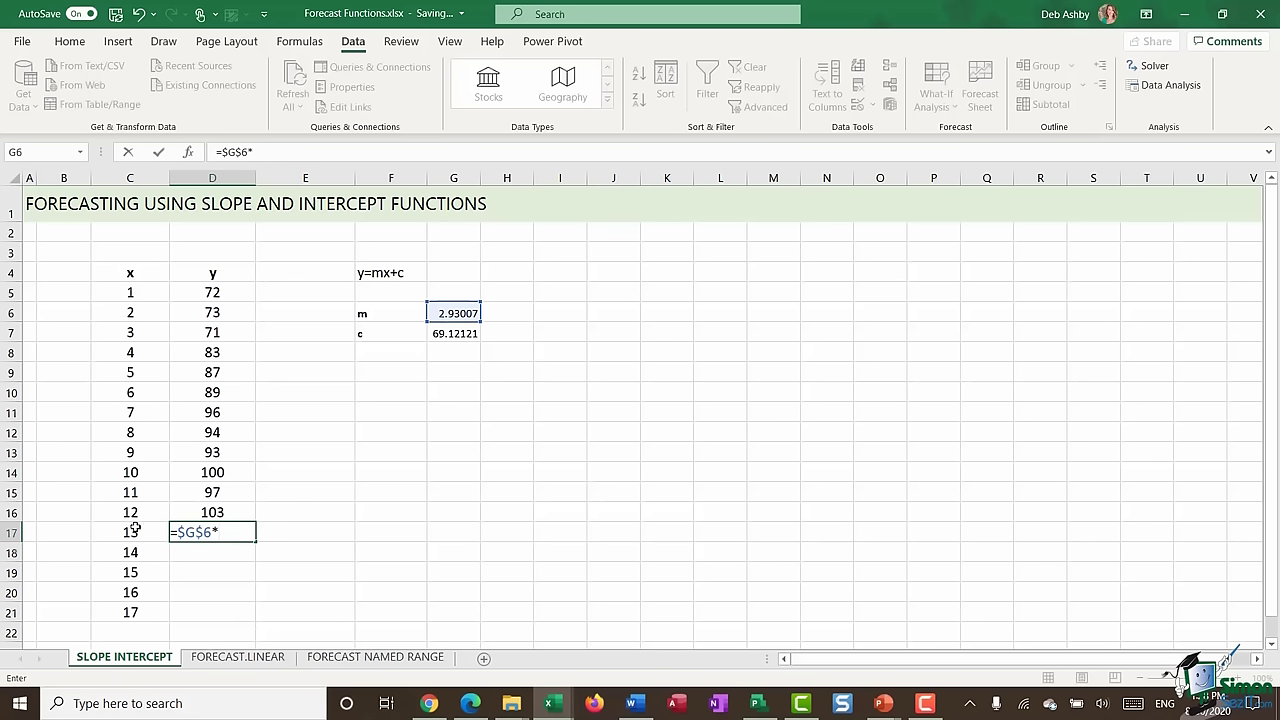
click(135, 530)
text(+)
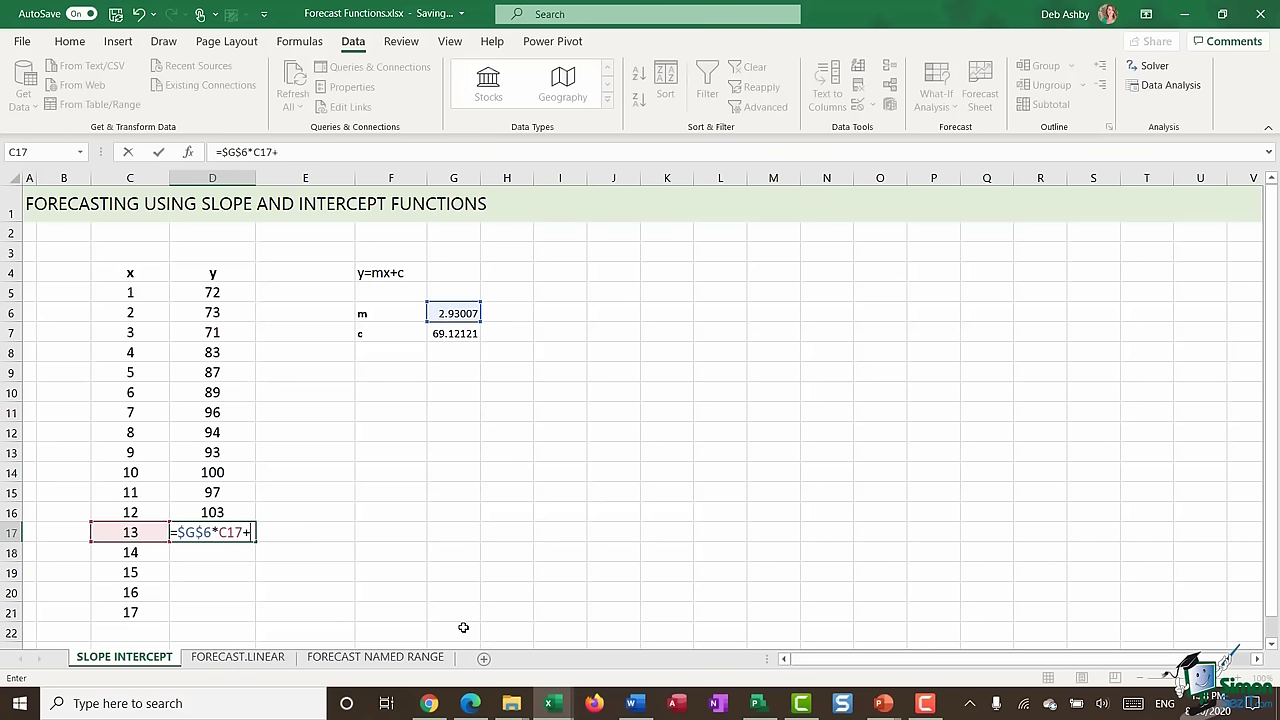
click(453, 345)
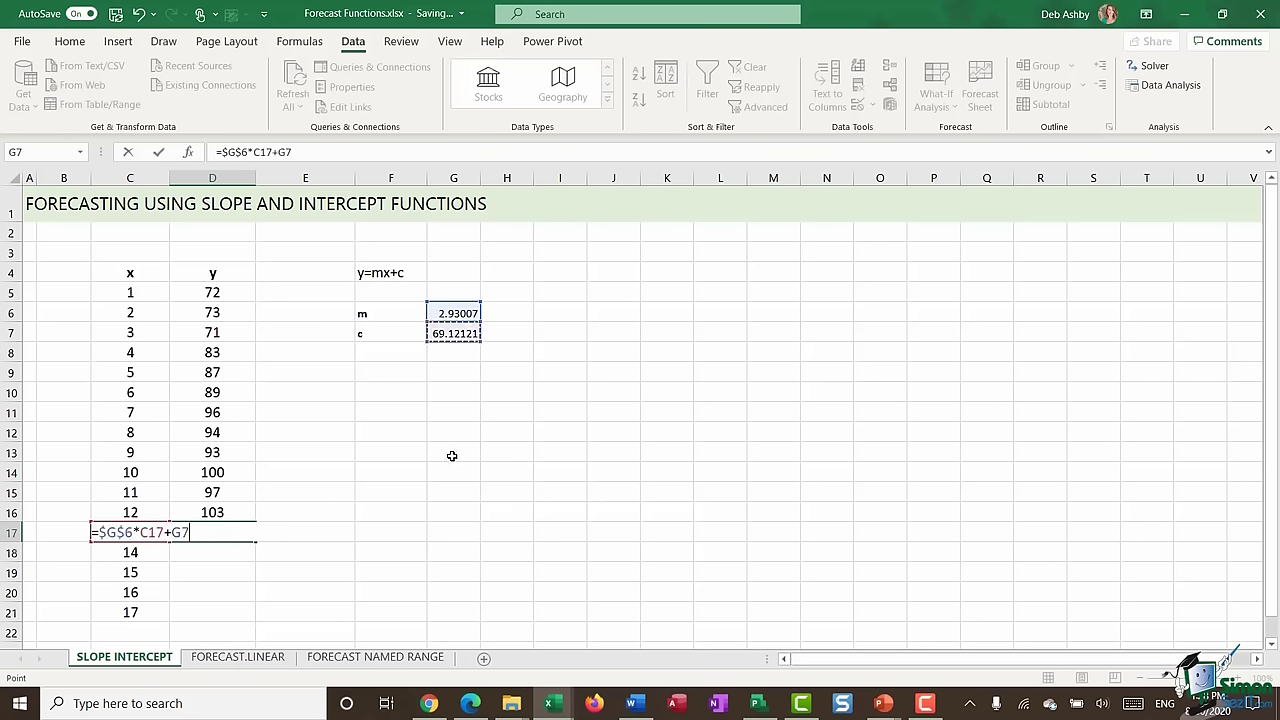
key(F4)
key(Return)
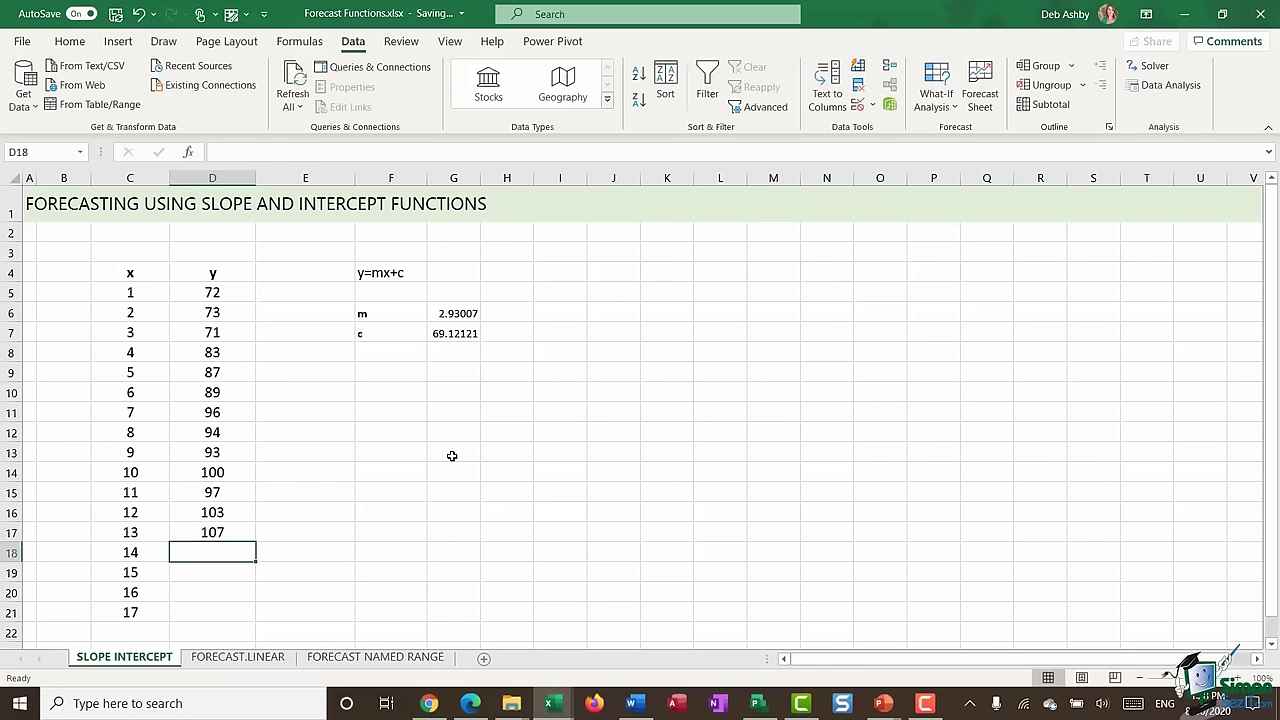
- Fill the forecast formula down to D21, giving values 107 to 119
click(226, 535)
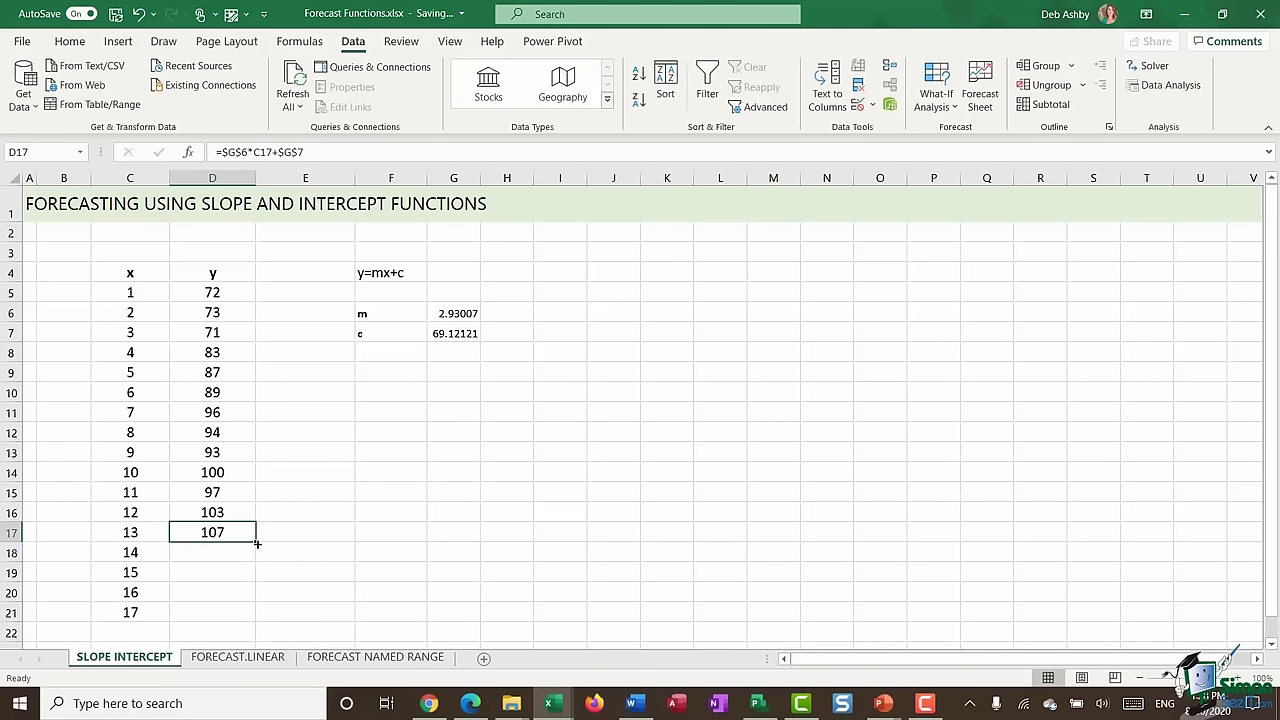
double_click(255, 541)
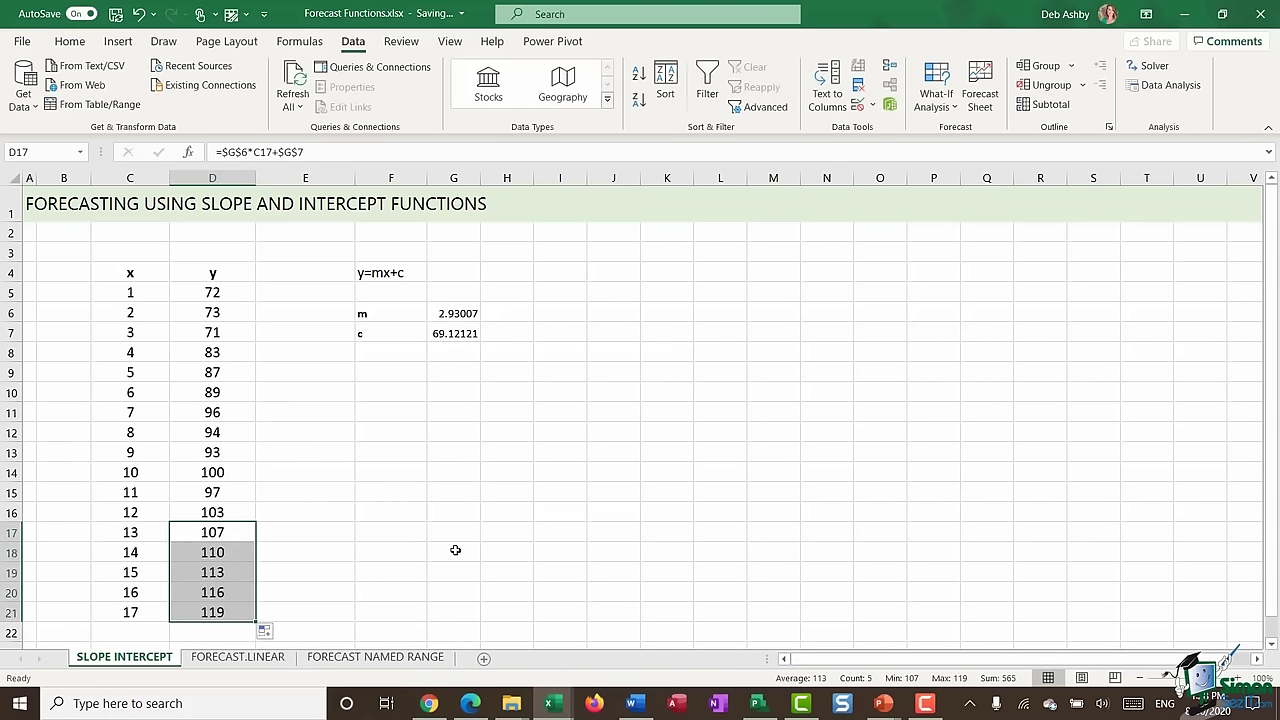
click(220, 531)
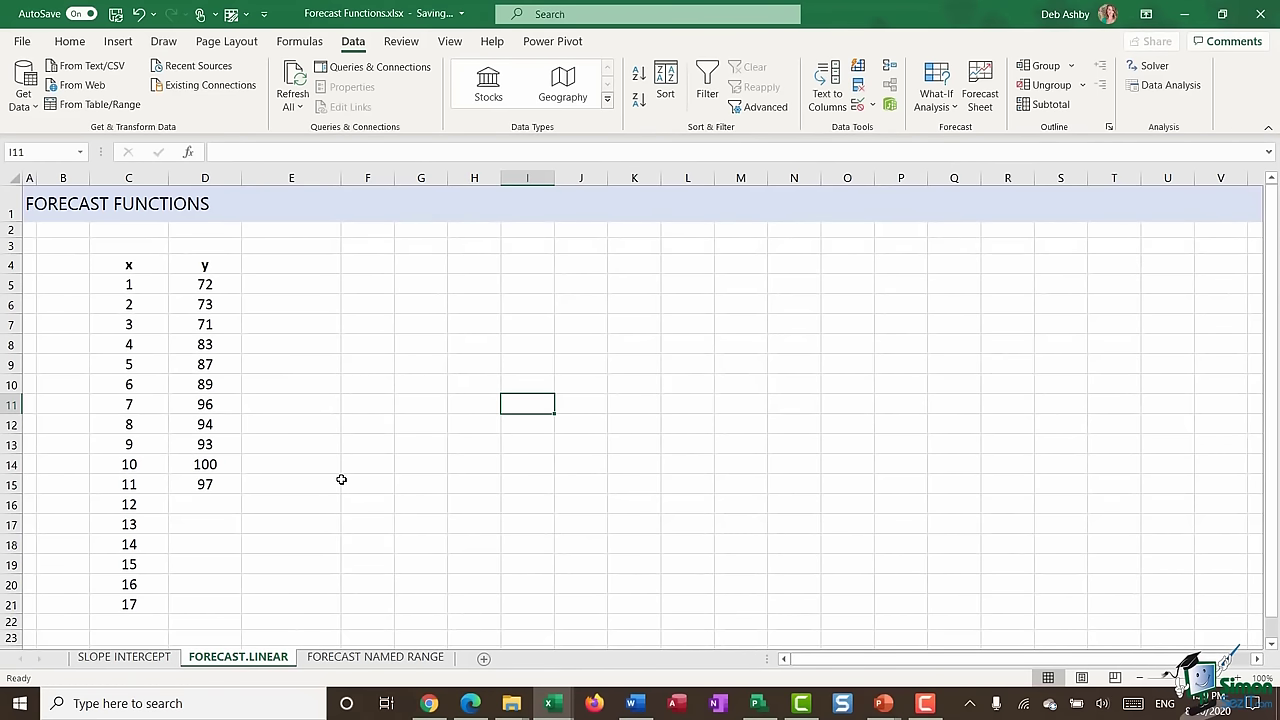
- Start a FORECAST.LINEAR formula in D16, then cancel it
click(215, 507)
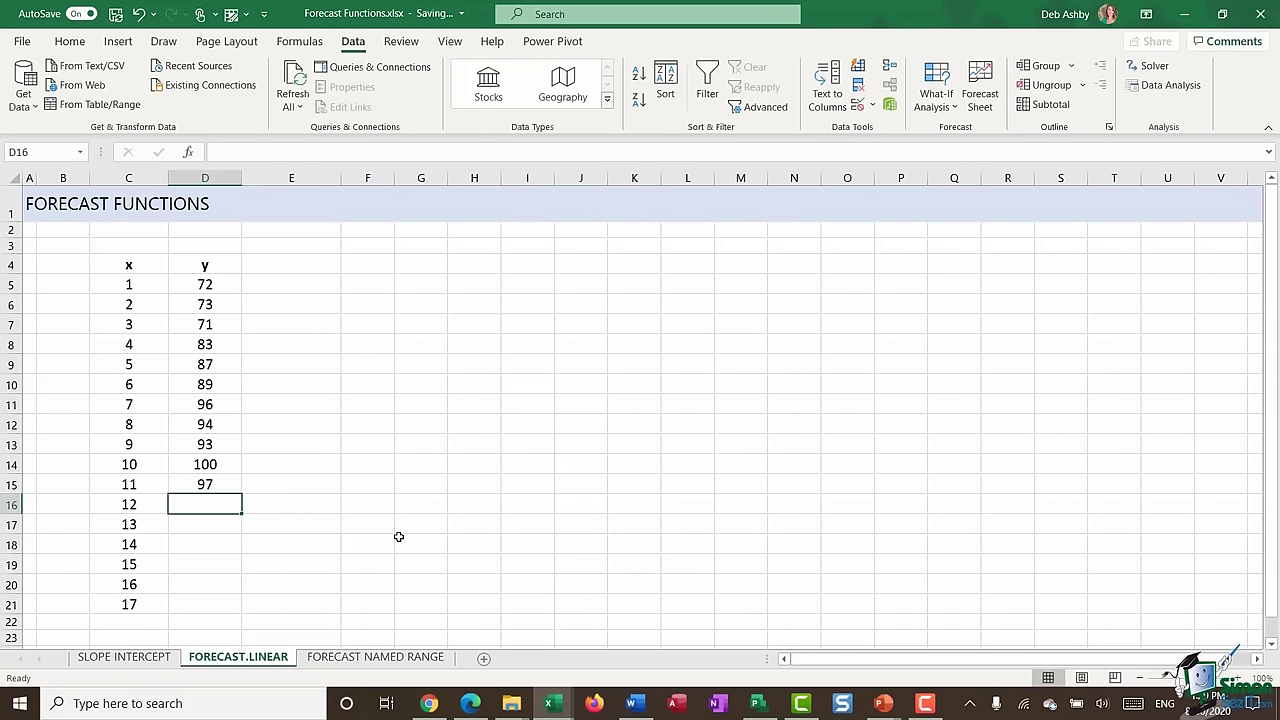
text(=F)
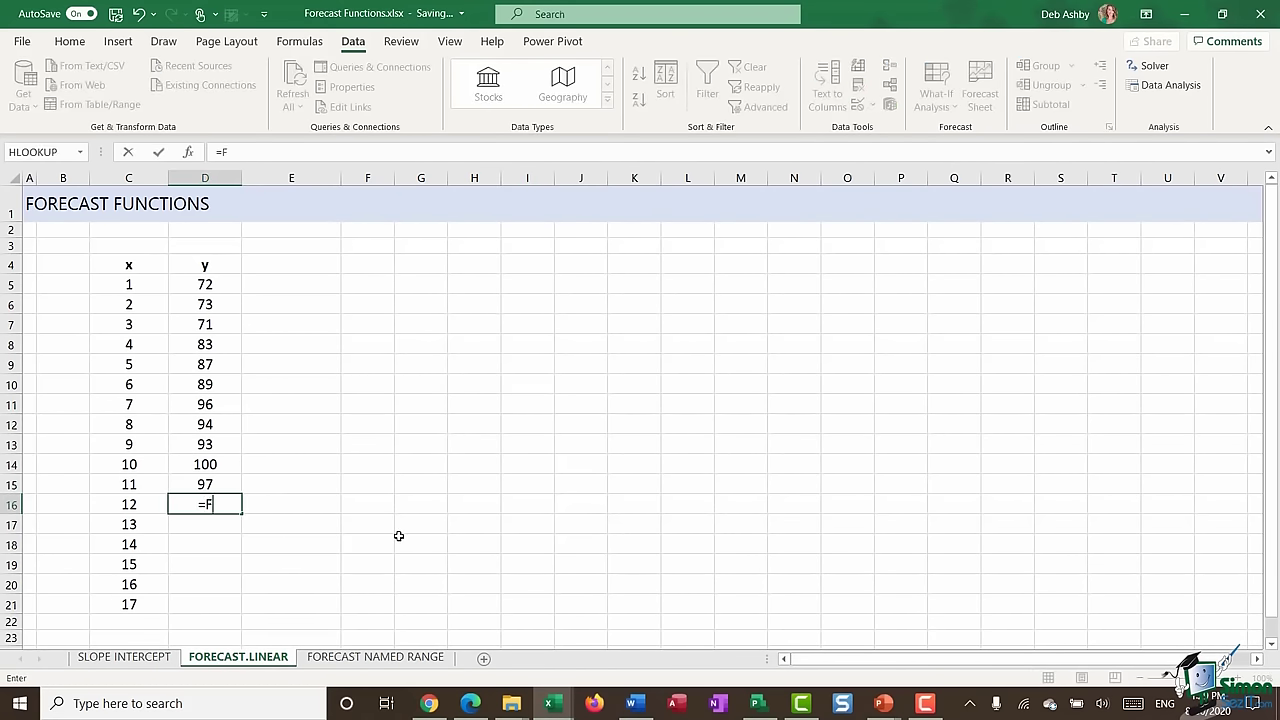
text(ore)
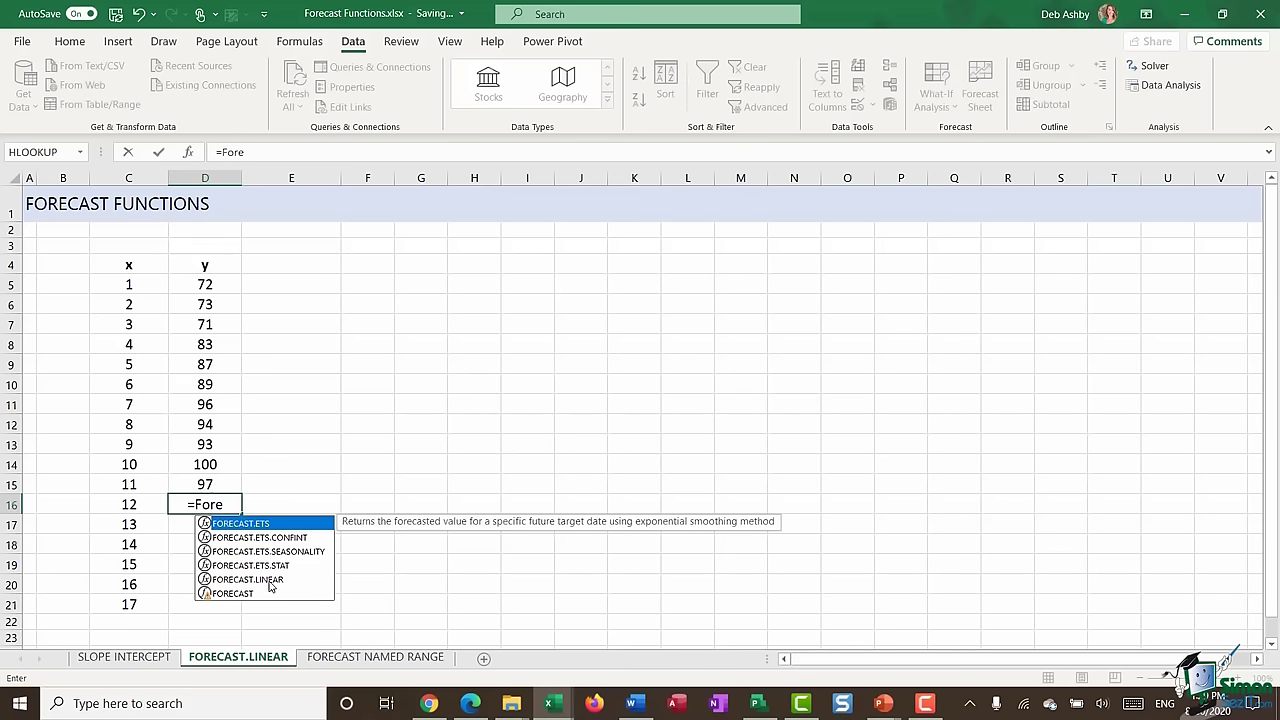
double_click(269, 582)
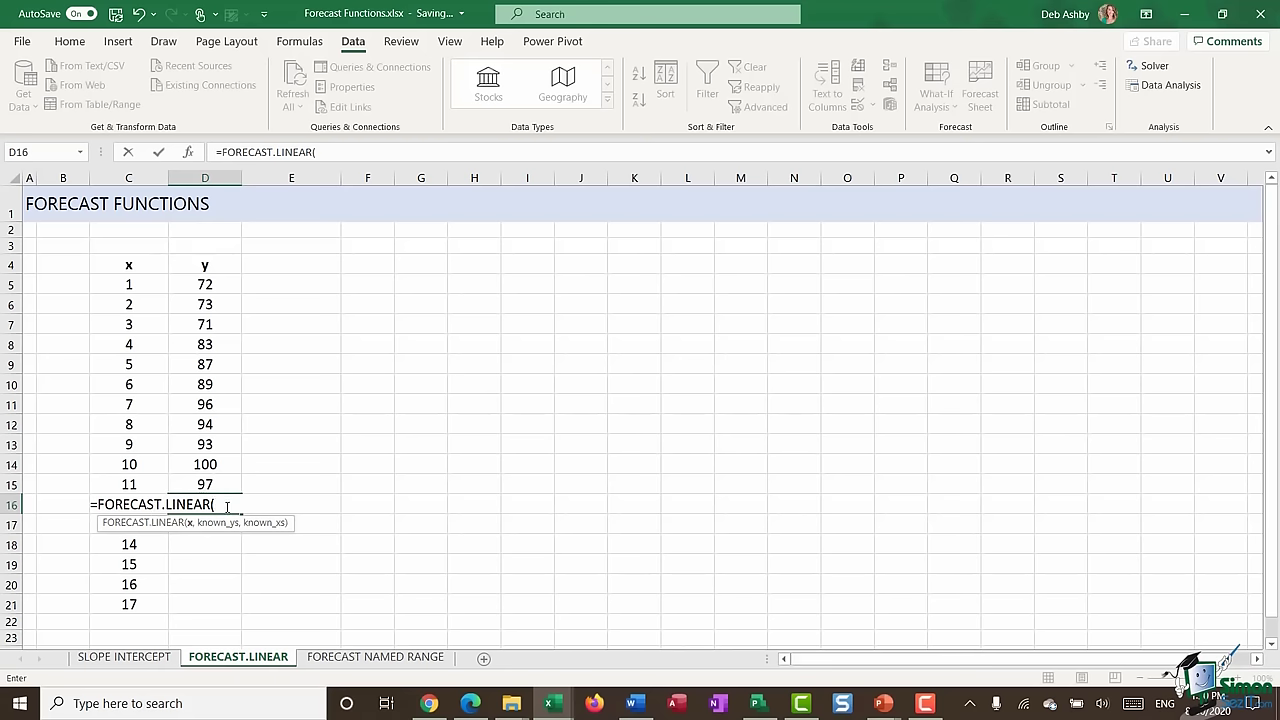
key(Escape)
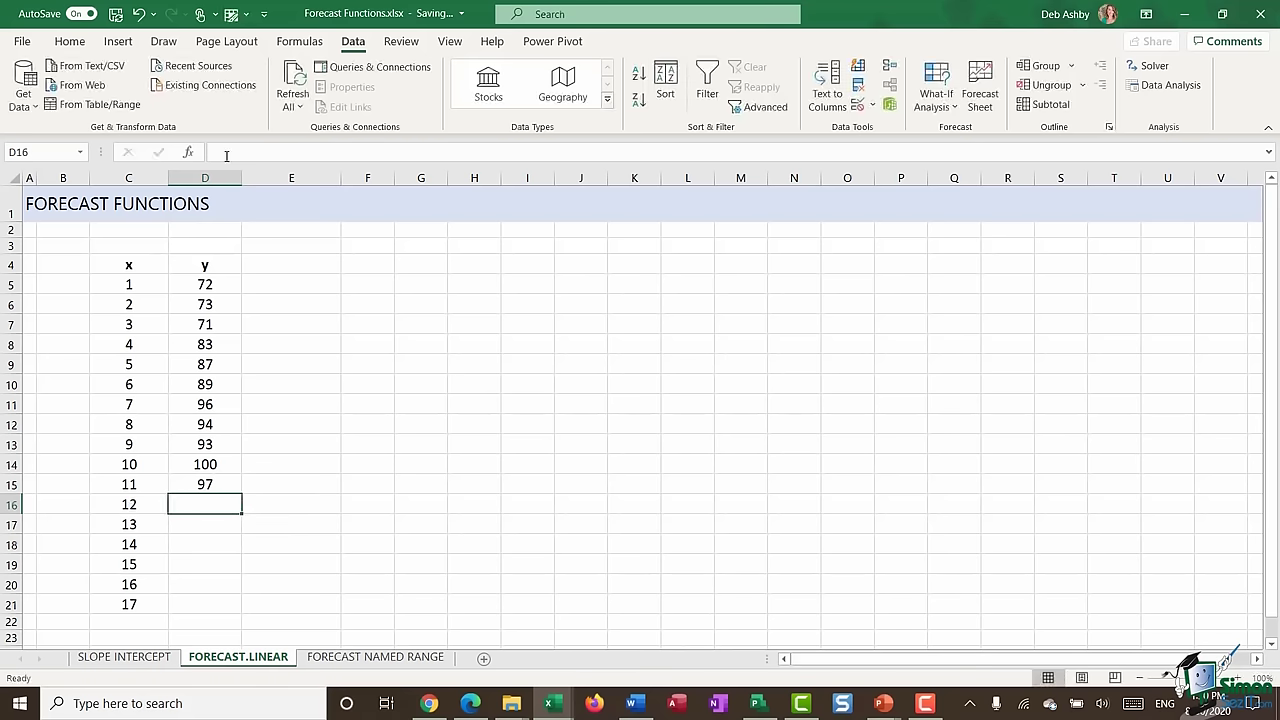
- Enter =FORECAST.LINEAR(C16,$D$5:$D$15,$C$5:$C$15) in D16
text(=FO)
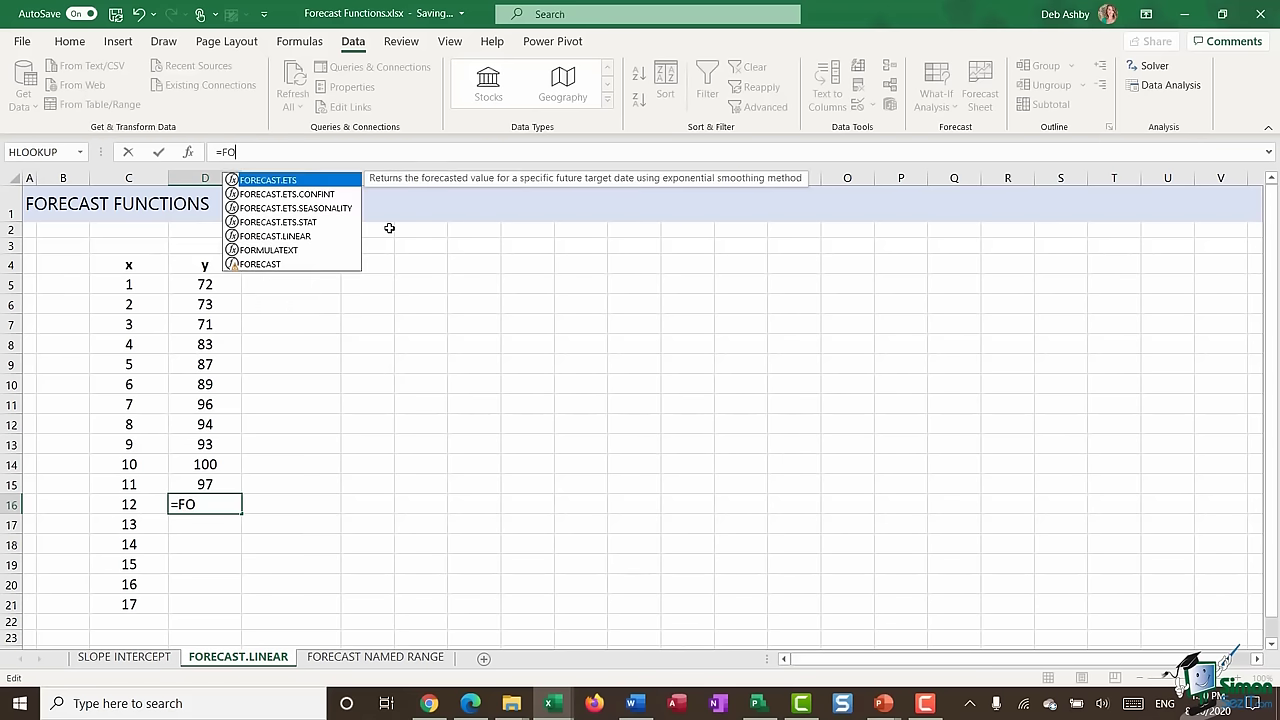
text(RE)
double_click(280, 237)
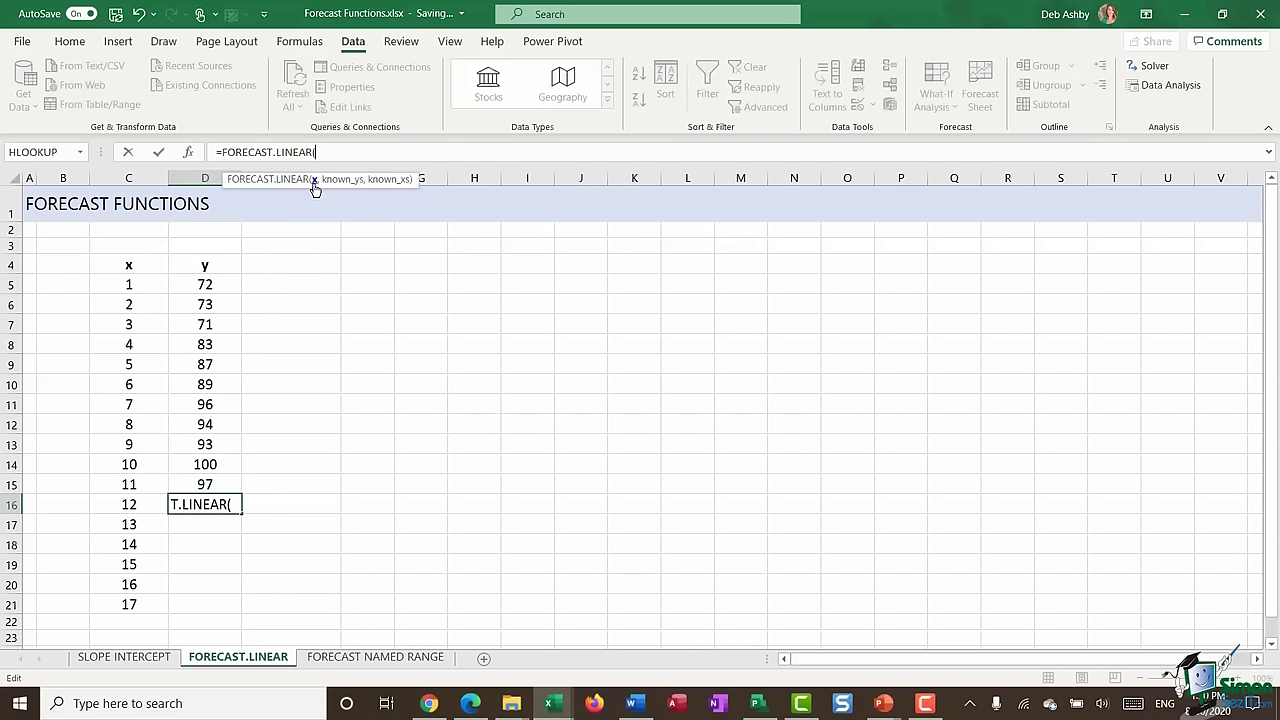
click(140, 502)
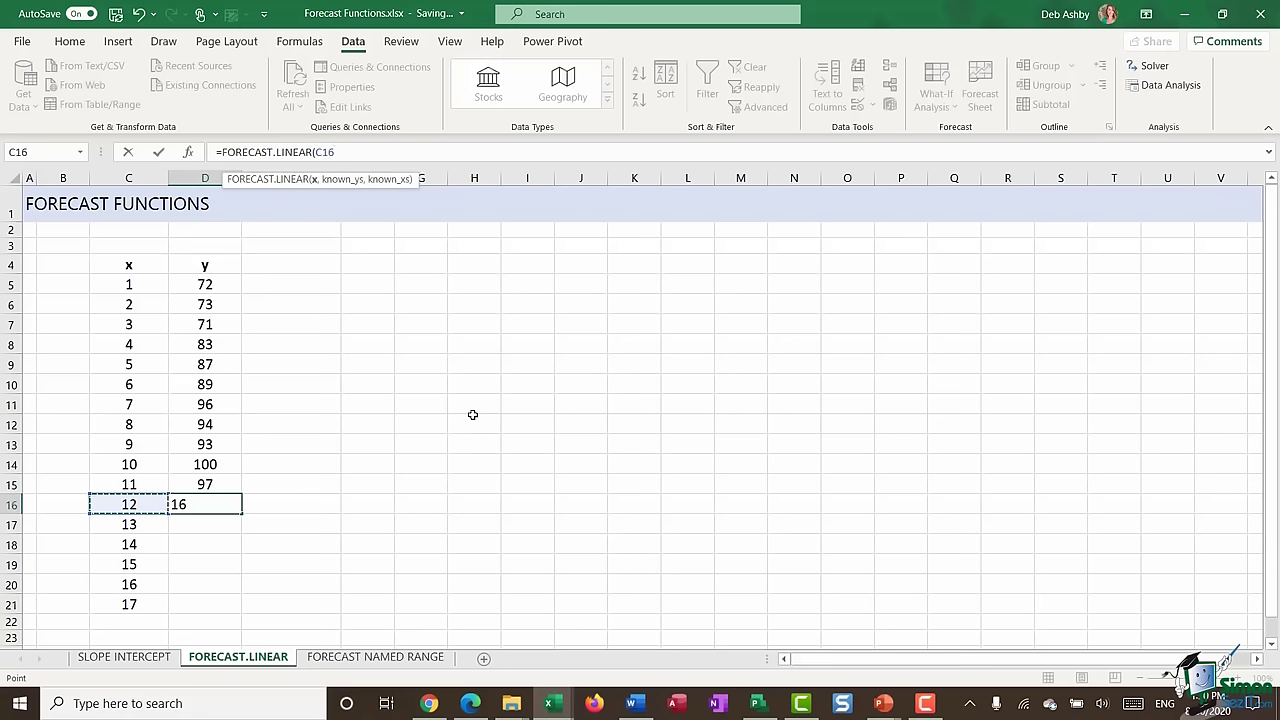
text(,)
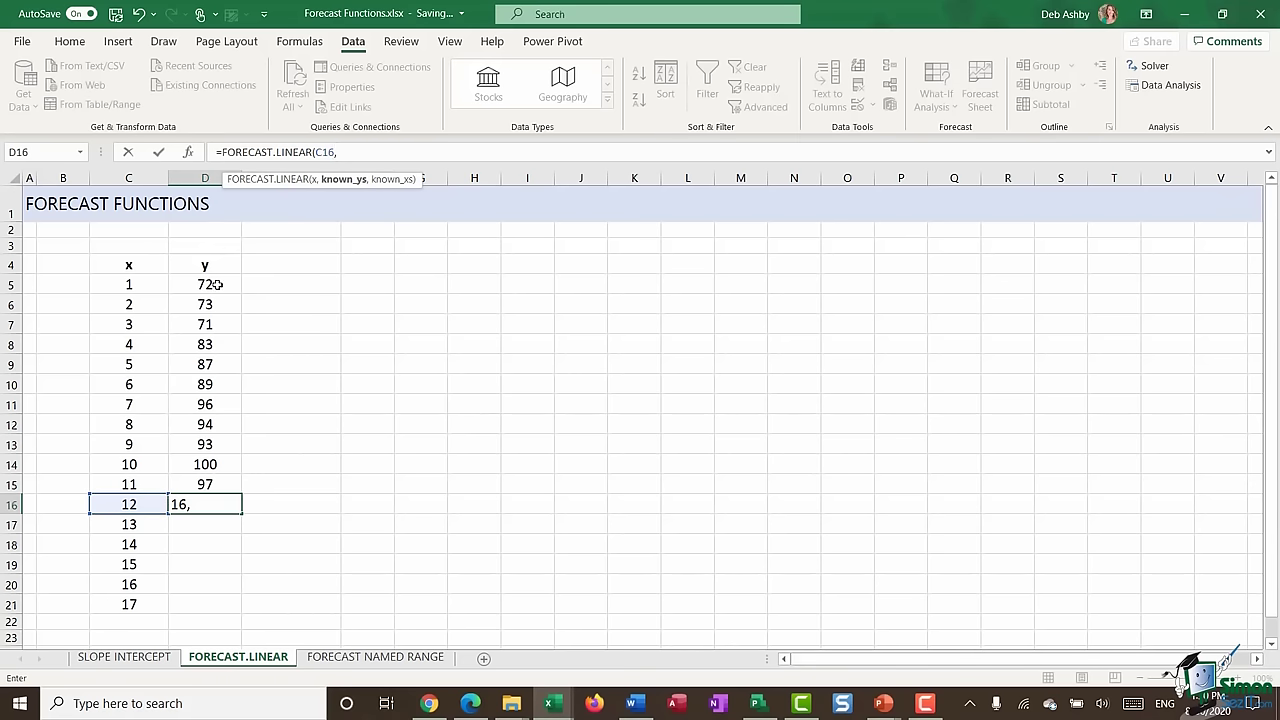
drag(215, 284, 226, 488)
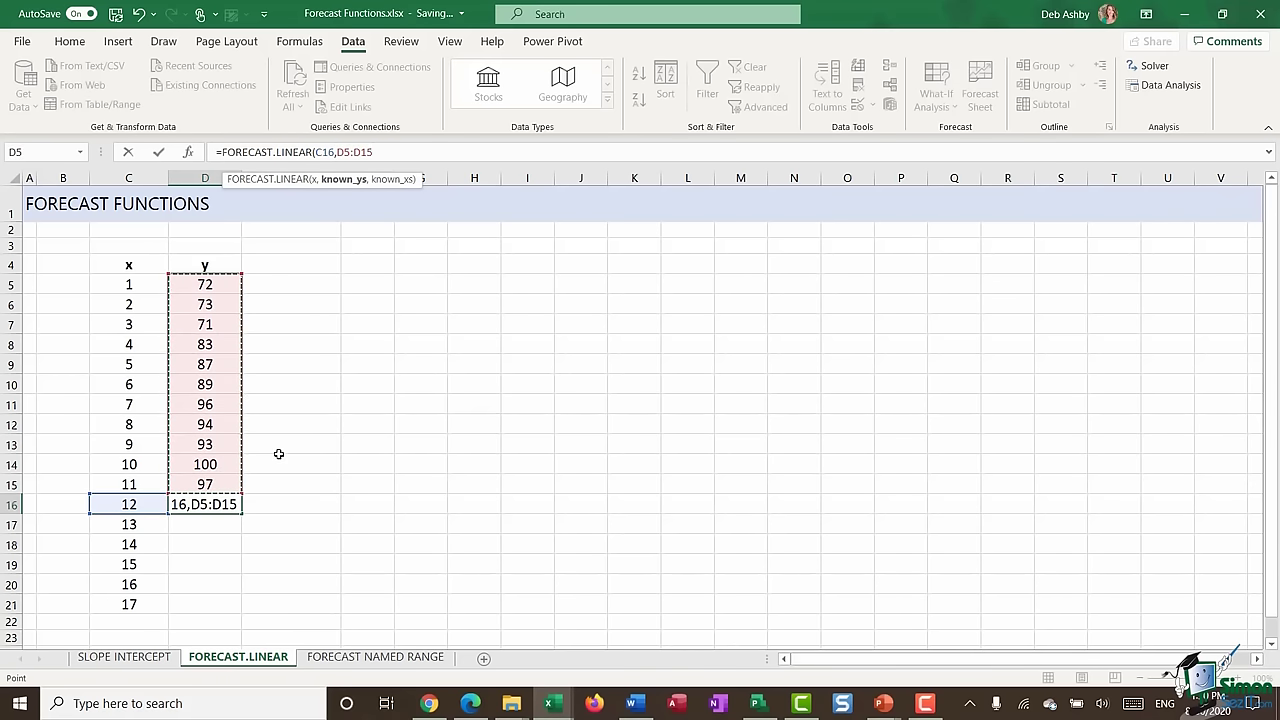
key(F4)
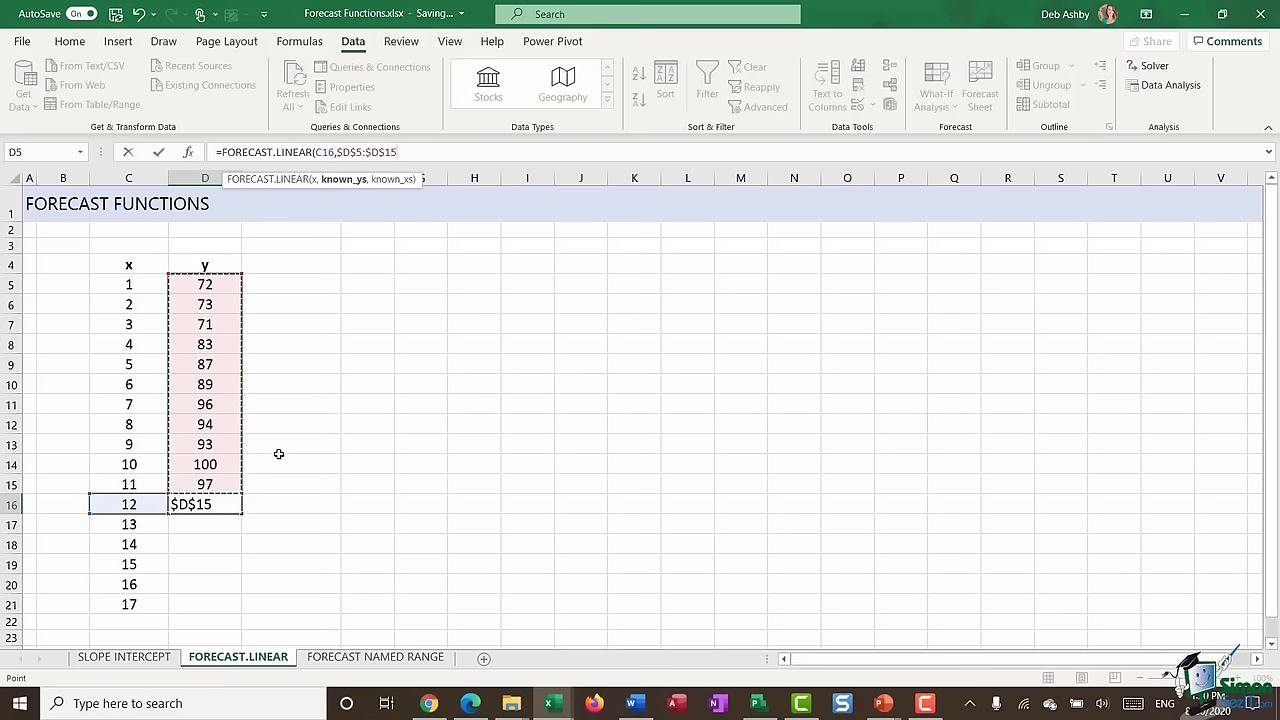
text(,)
drag(120, 284, 124, 484)
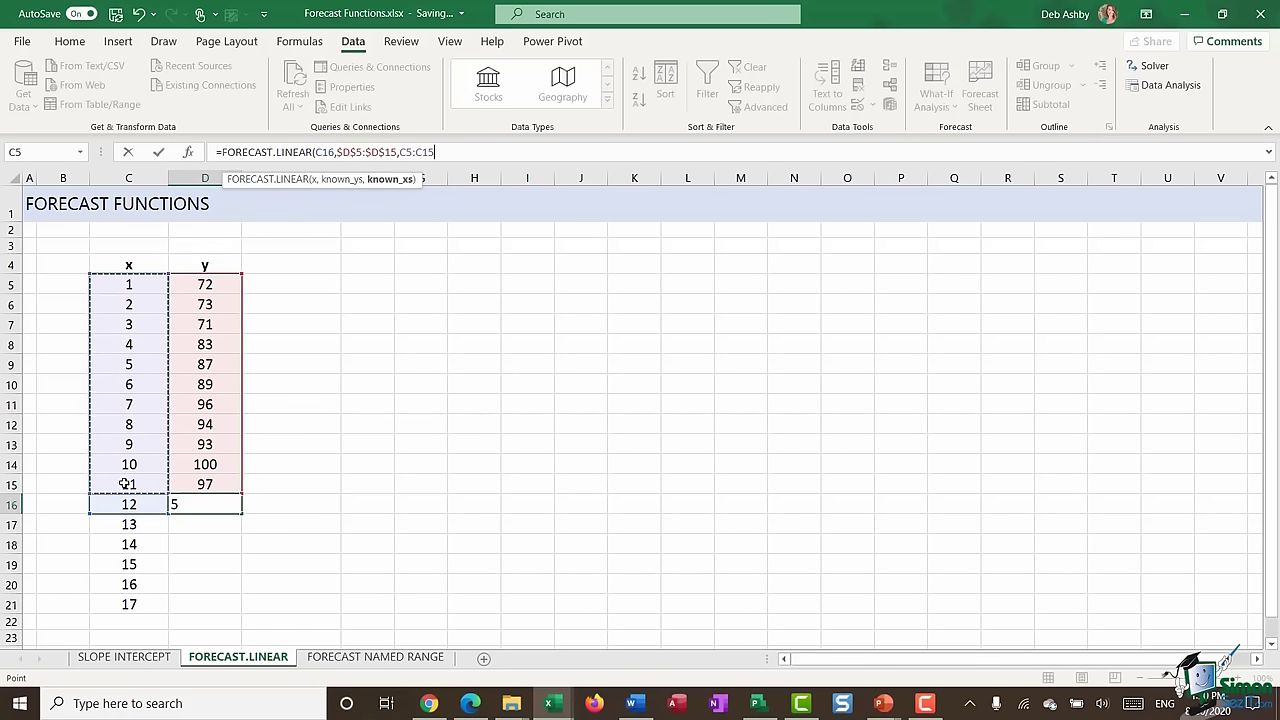
key(F4)
text())
key(Return)
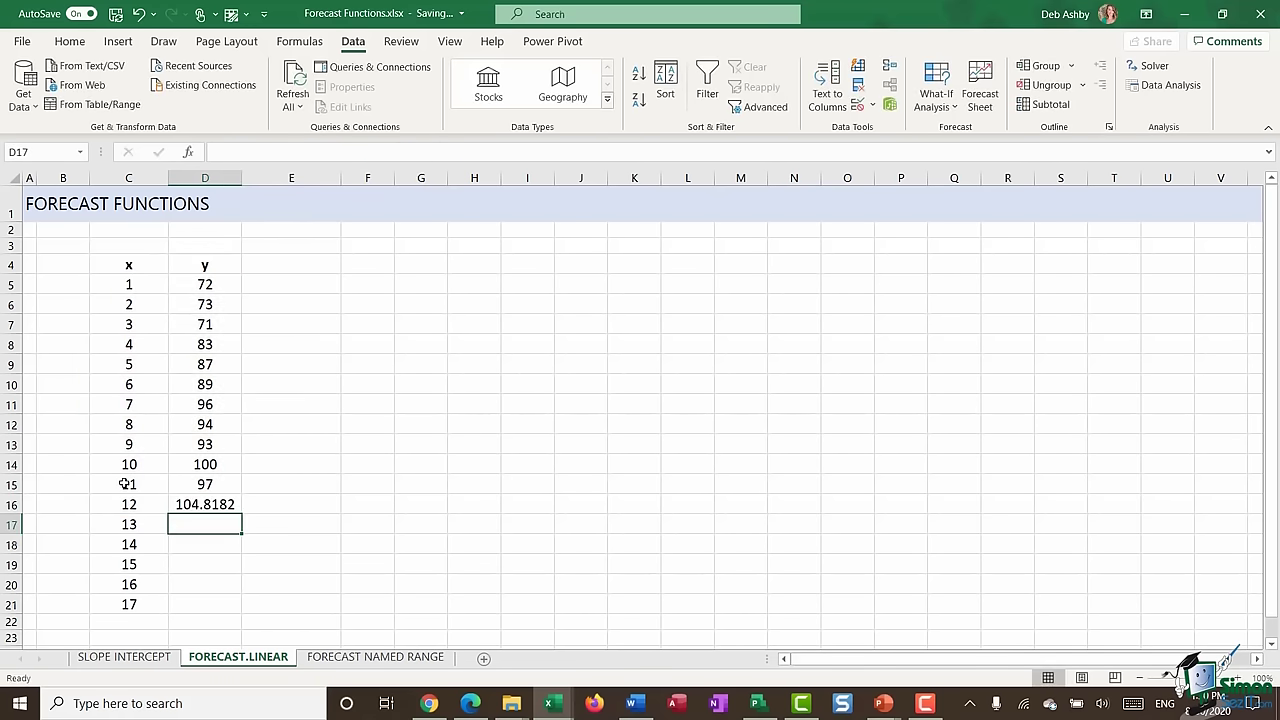
- Copy the FORECAST.LINEAR formula down to D21, predicting 104.8182 to 119.8182
click(205, 504)
double_click(241, 514)
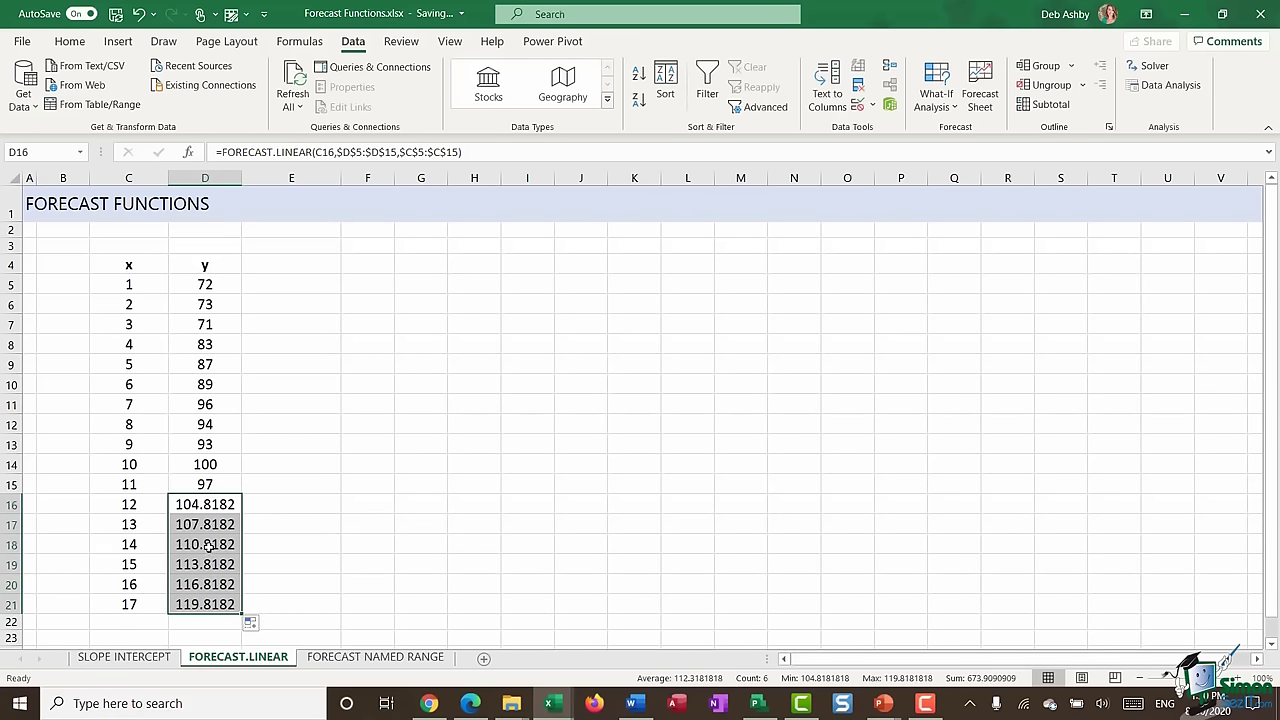
click(70, 41)
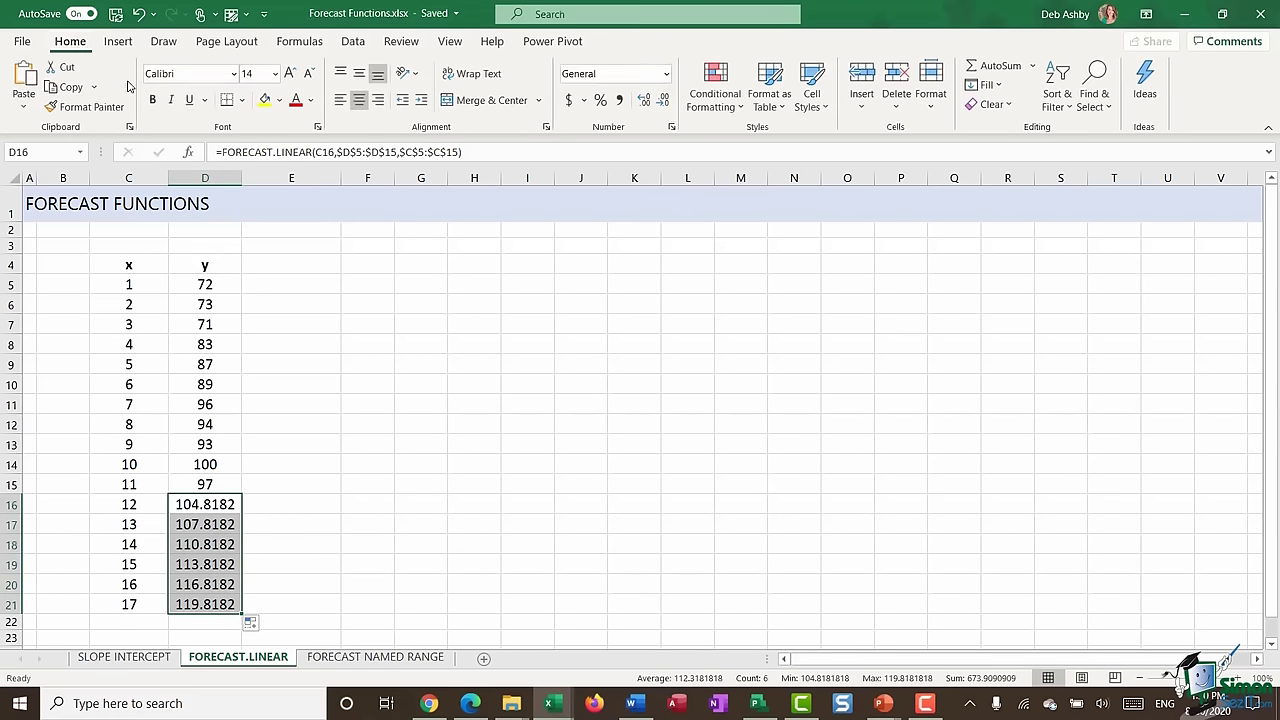
- Decrease decimals on the D16:D21 forecasts so they show whole numbers 103–120
click(664, 100)
click(664, 100)
click(664, 100)
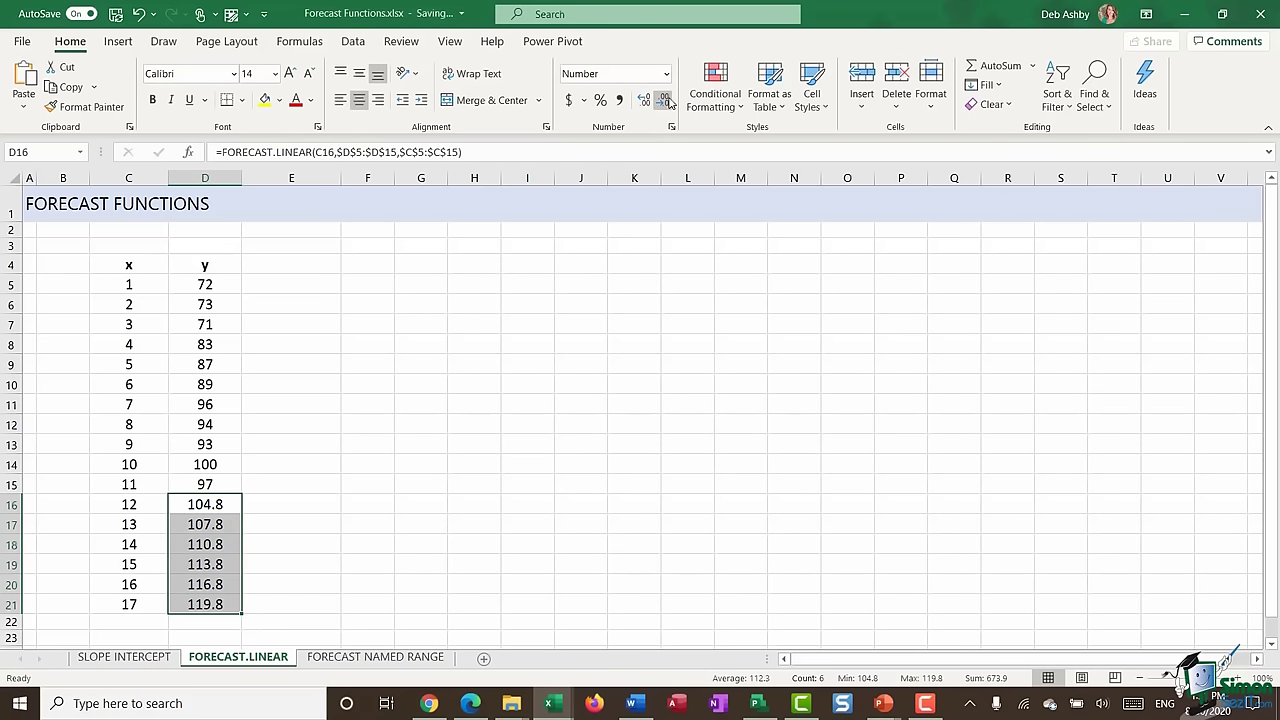
click(664, 100)
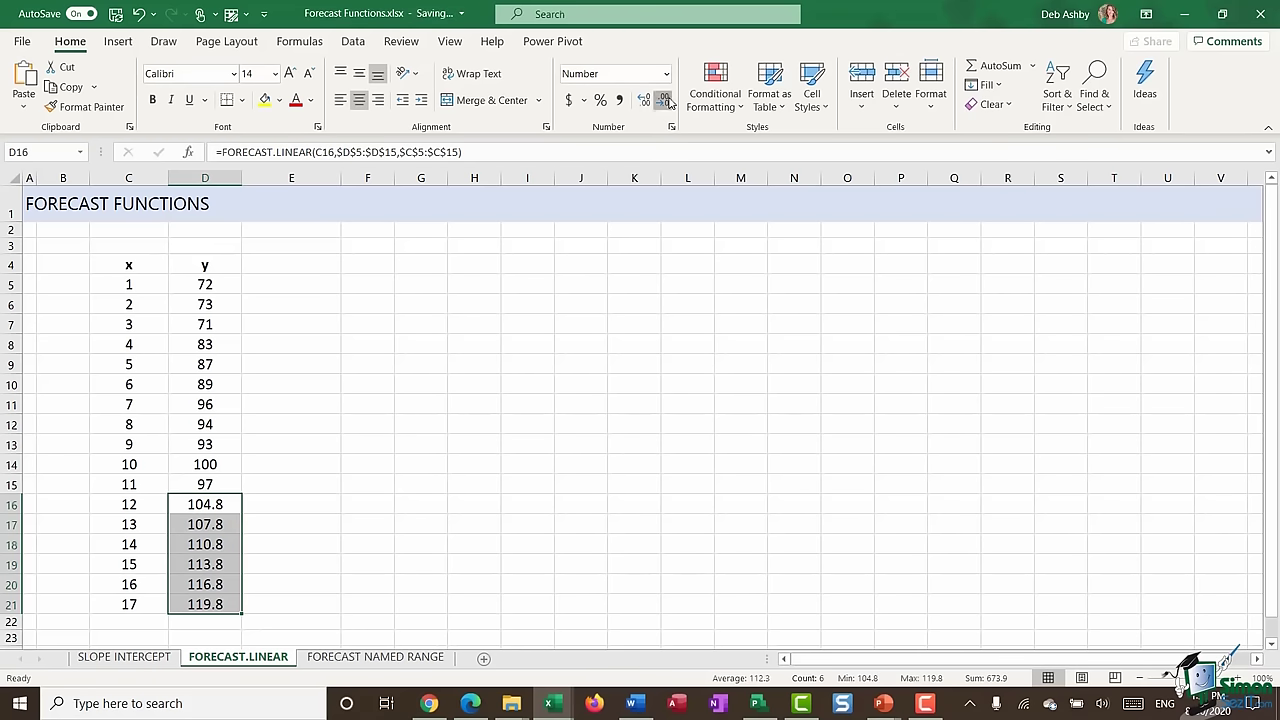
click(372, 462)
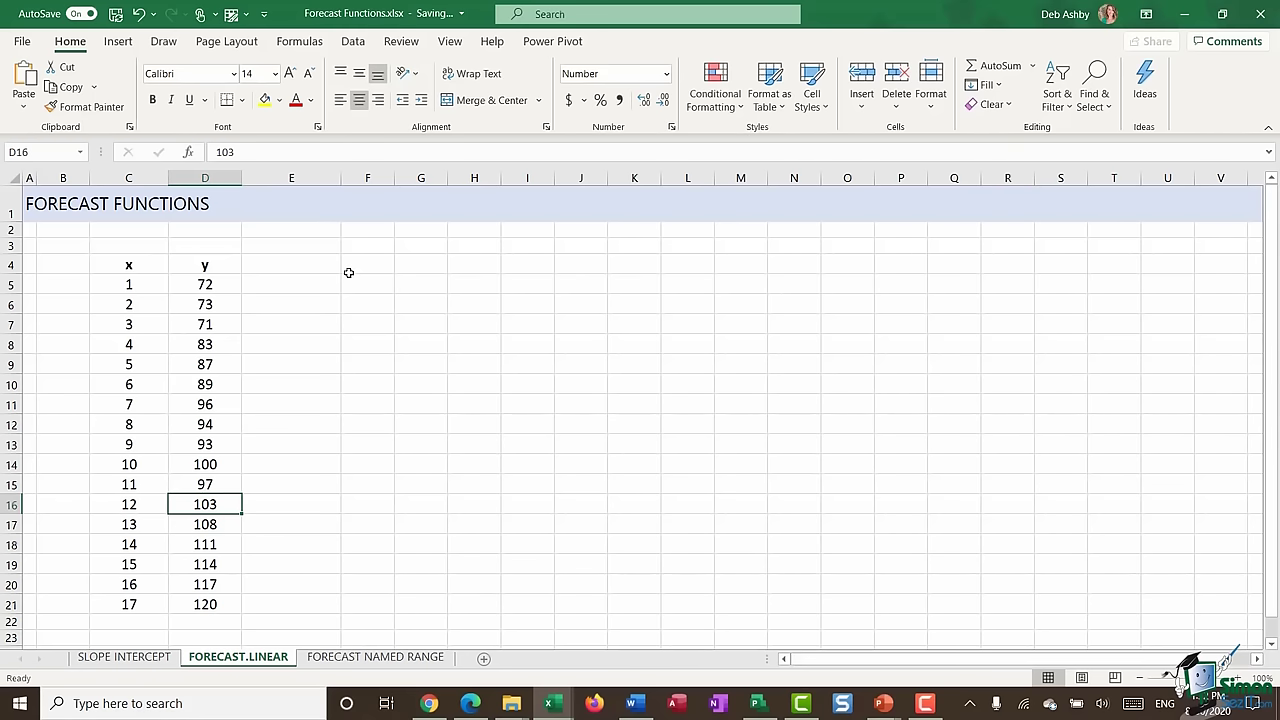
- Search help for 'forecast' and read the FORECAST.ETS function article
click(549, 14)
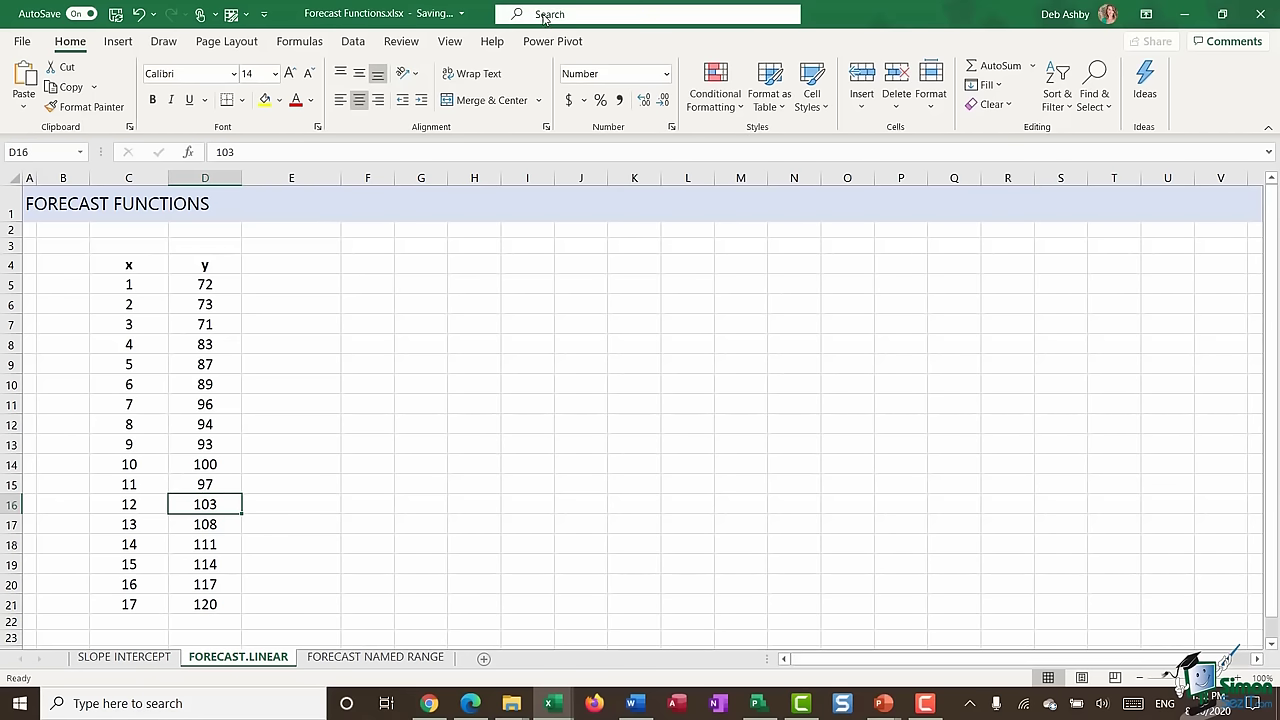
text(fore)
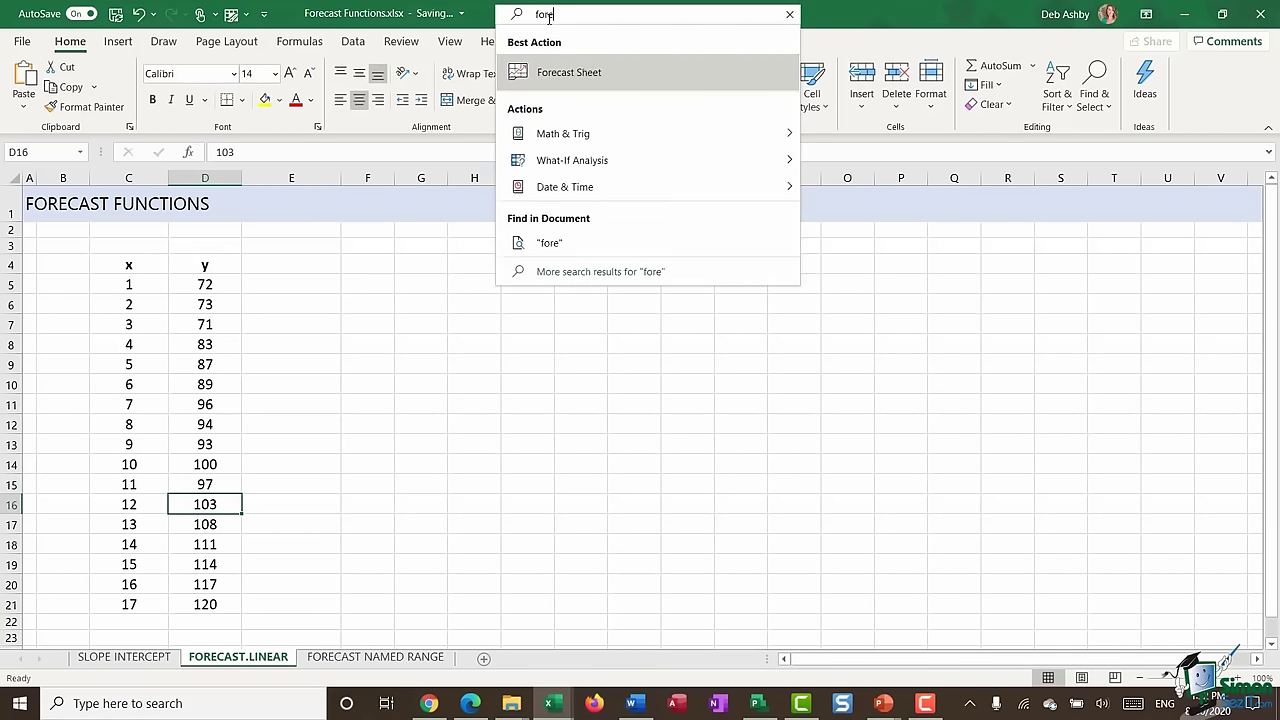
text(cast)
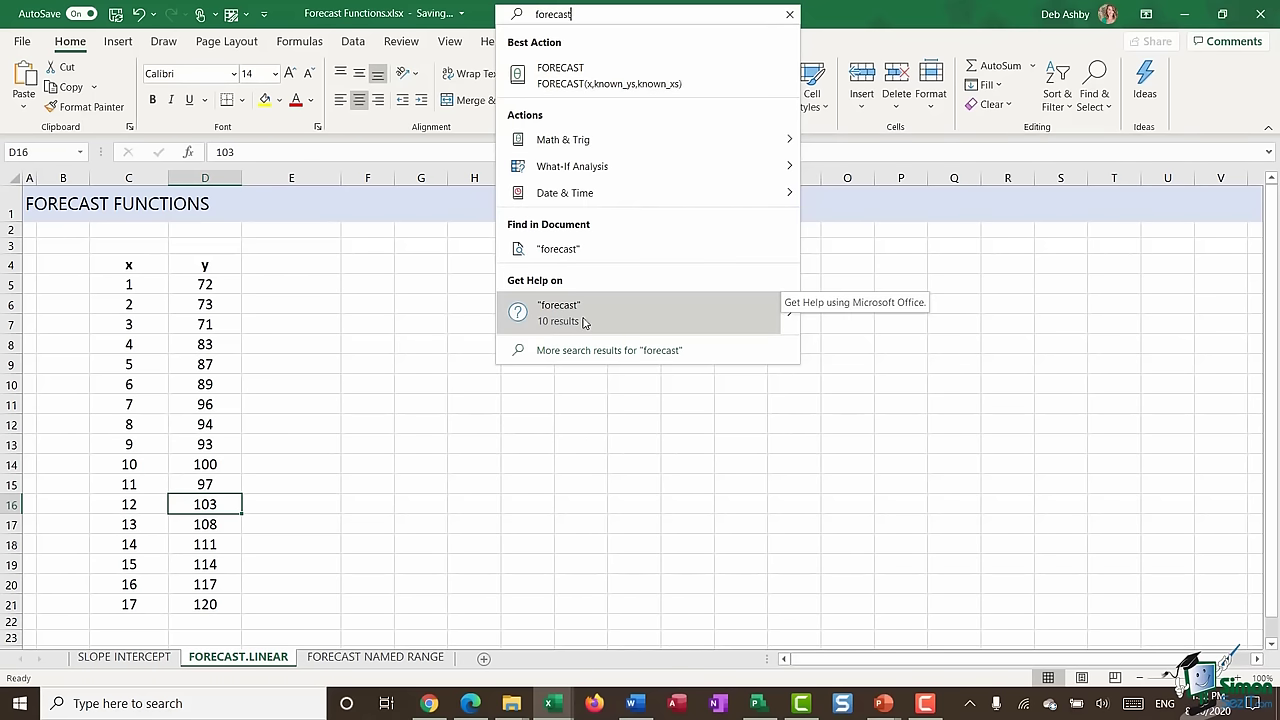
click(586, 320)
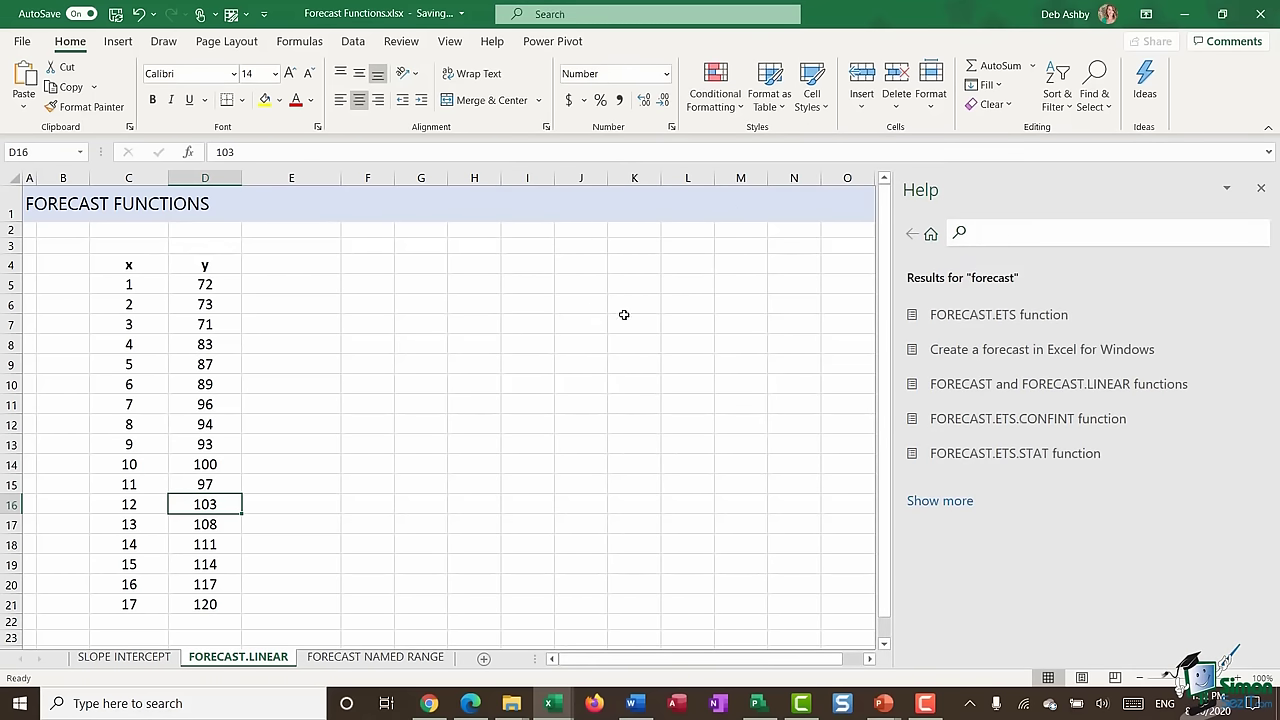
click(950, 503)
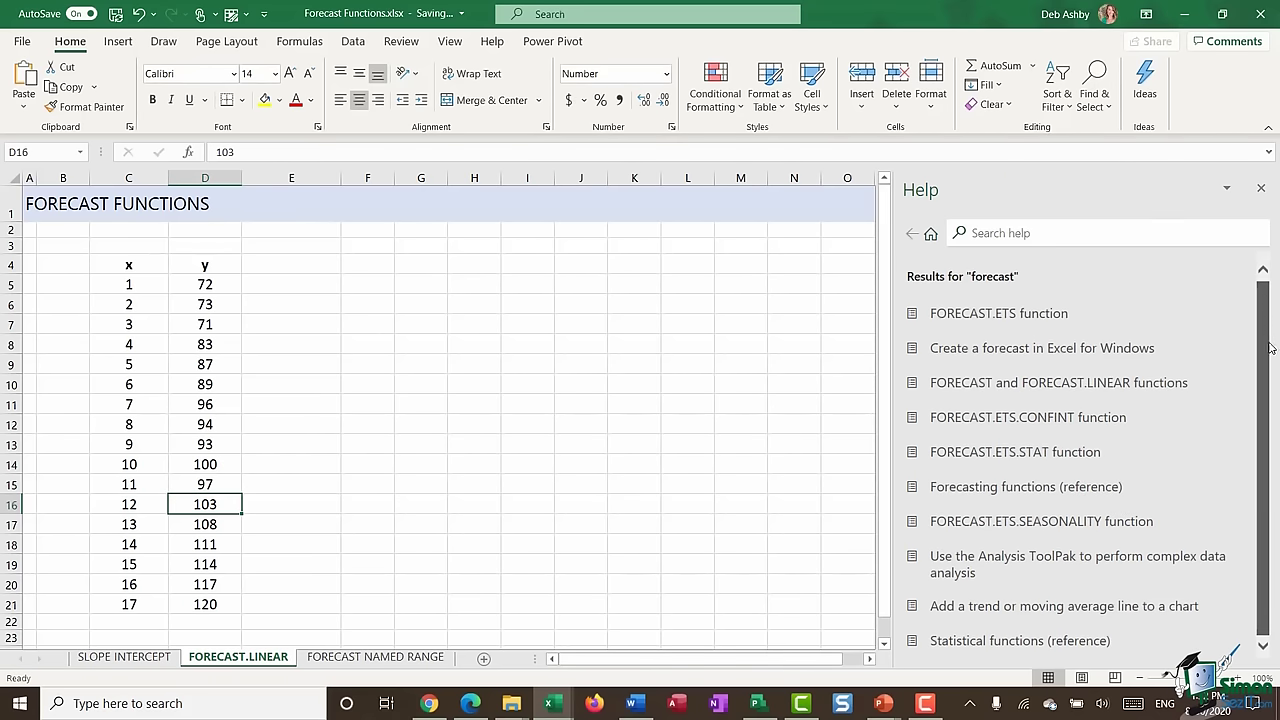
click(1080, 325)
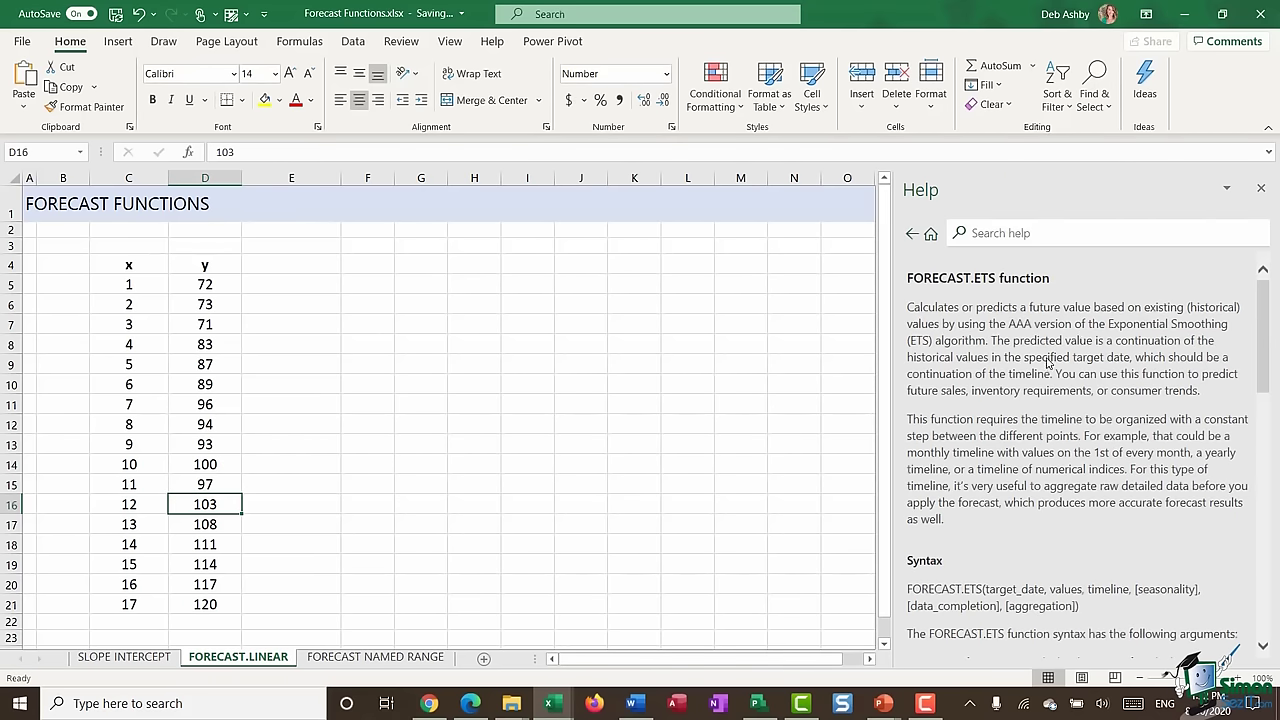
scroll(1267, 301, down, 4)
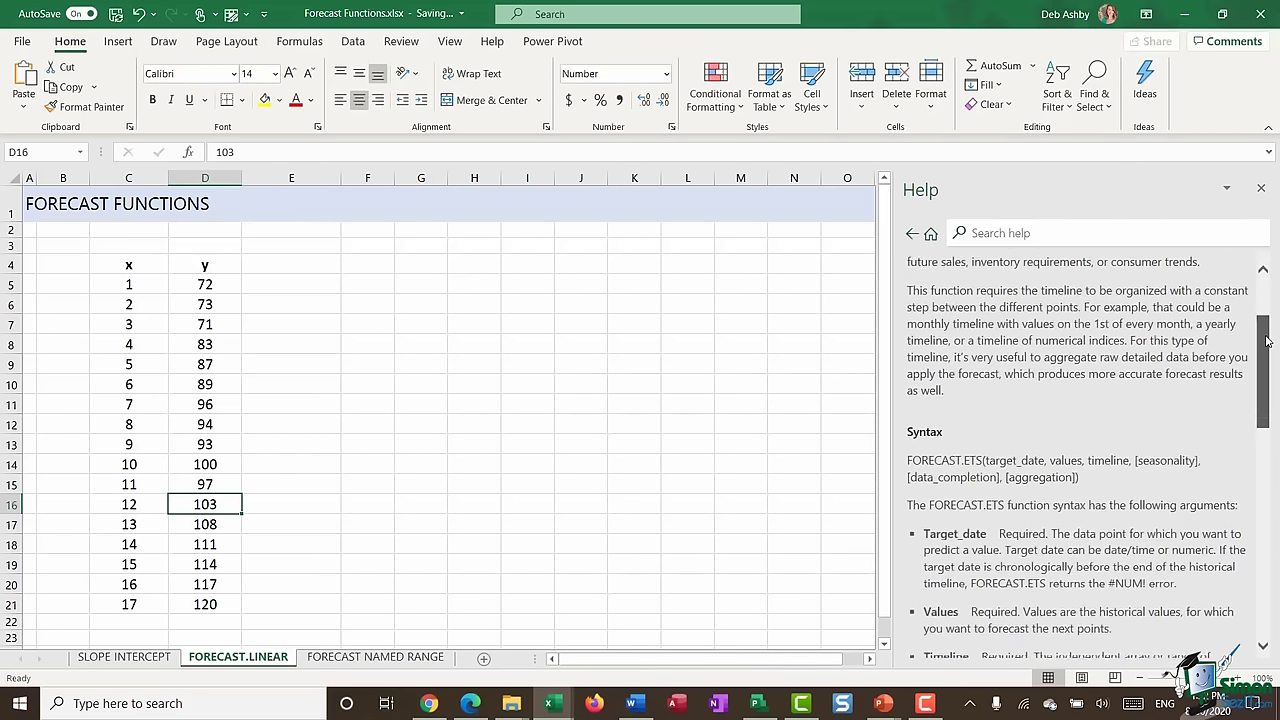
scroll(1267, 301, up, 4)
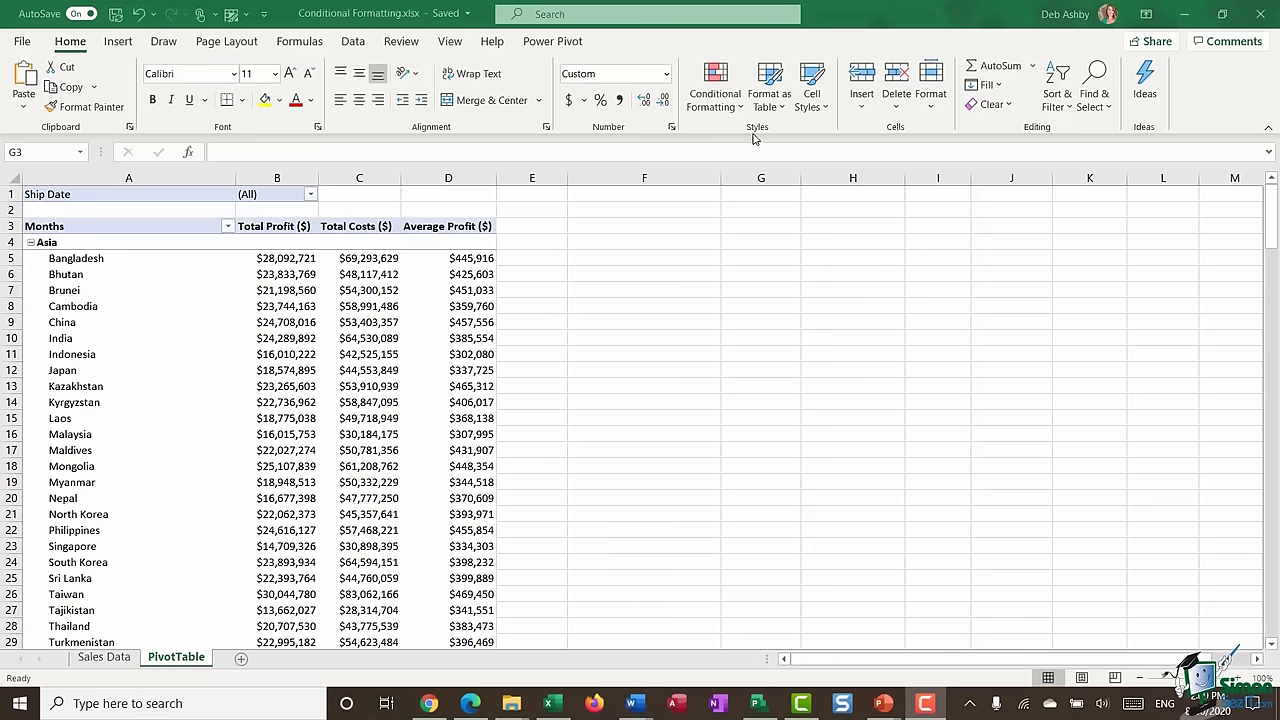
- Look over the Data Bars, Color Scales and Icon Sets choices, then select Cambodia in the PivotTable
click(740, 105)
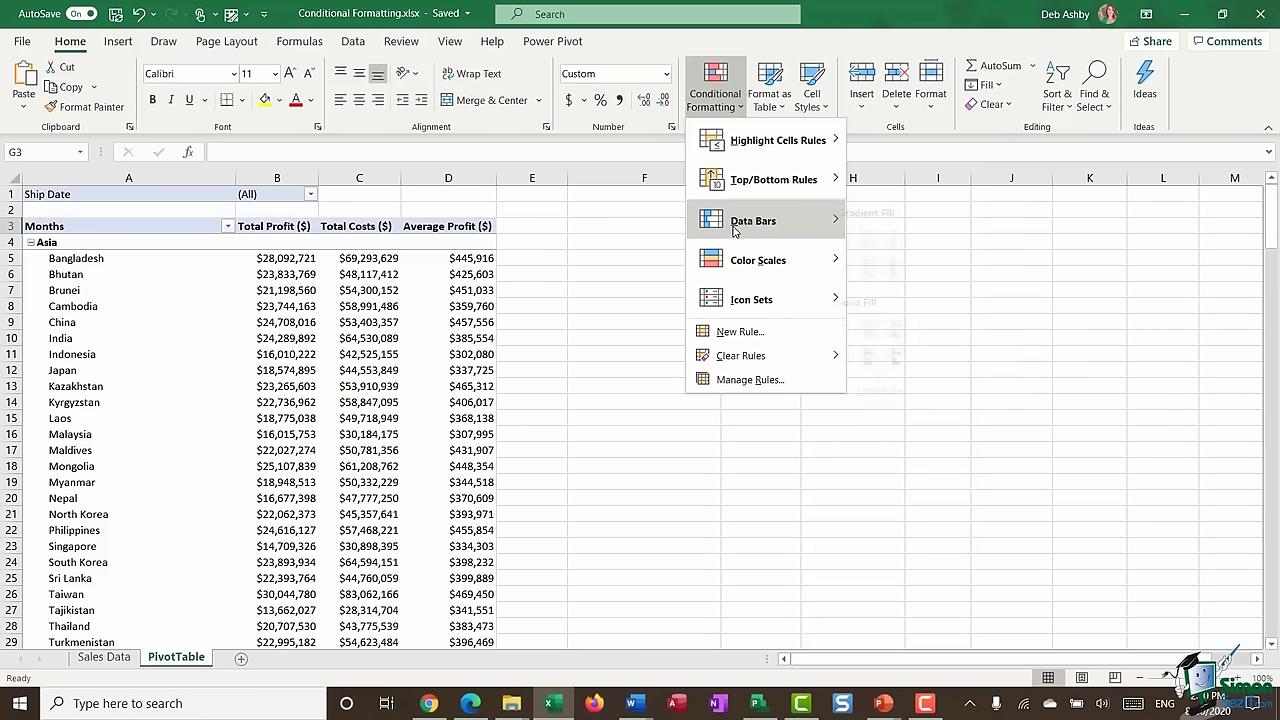
mouse_move(730, 222)
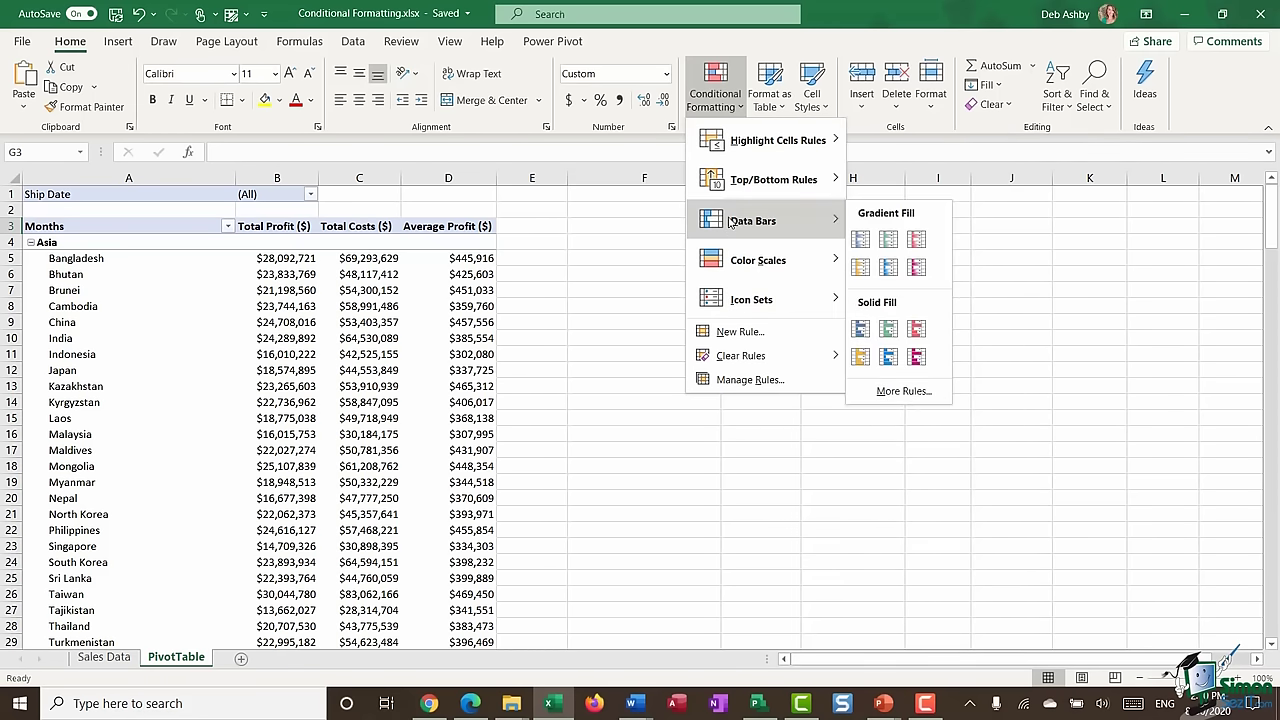
mouse_move(732, 304)
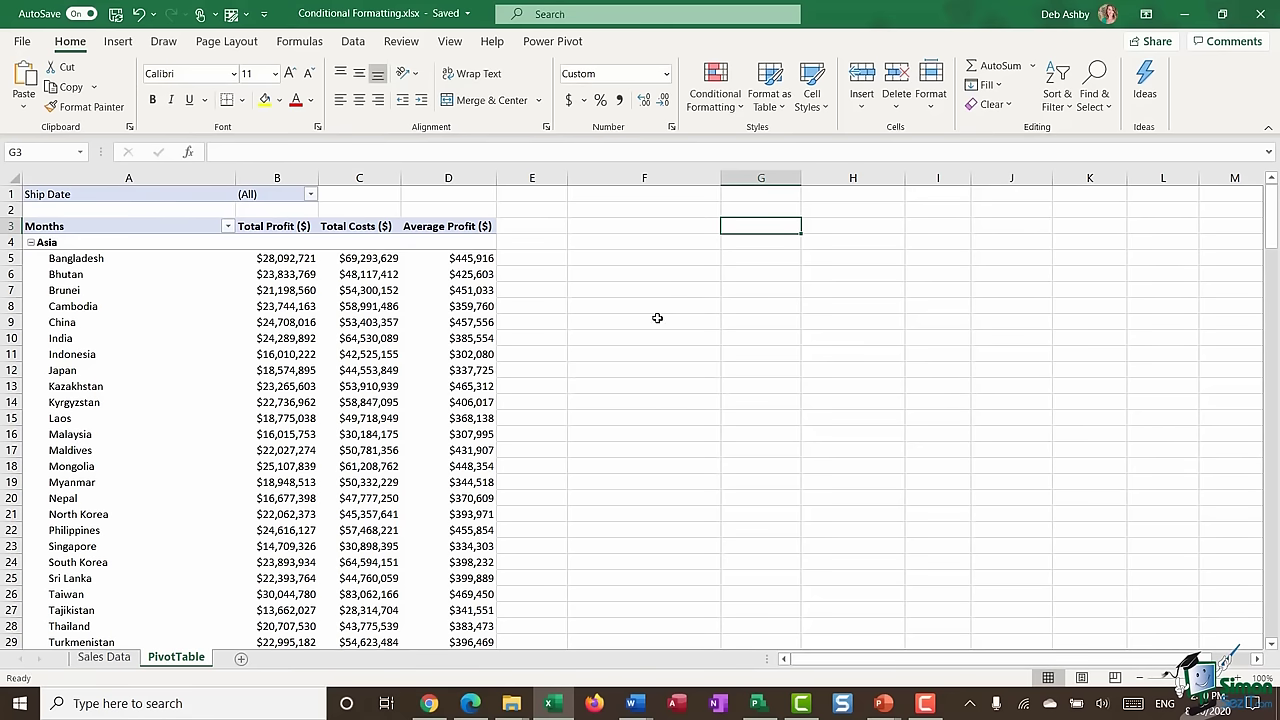
click(174, 307)
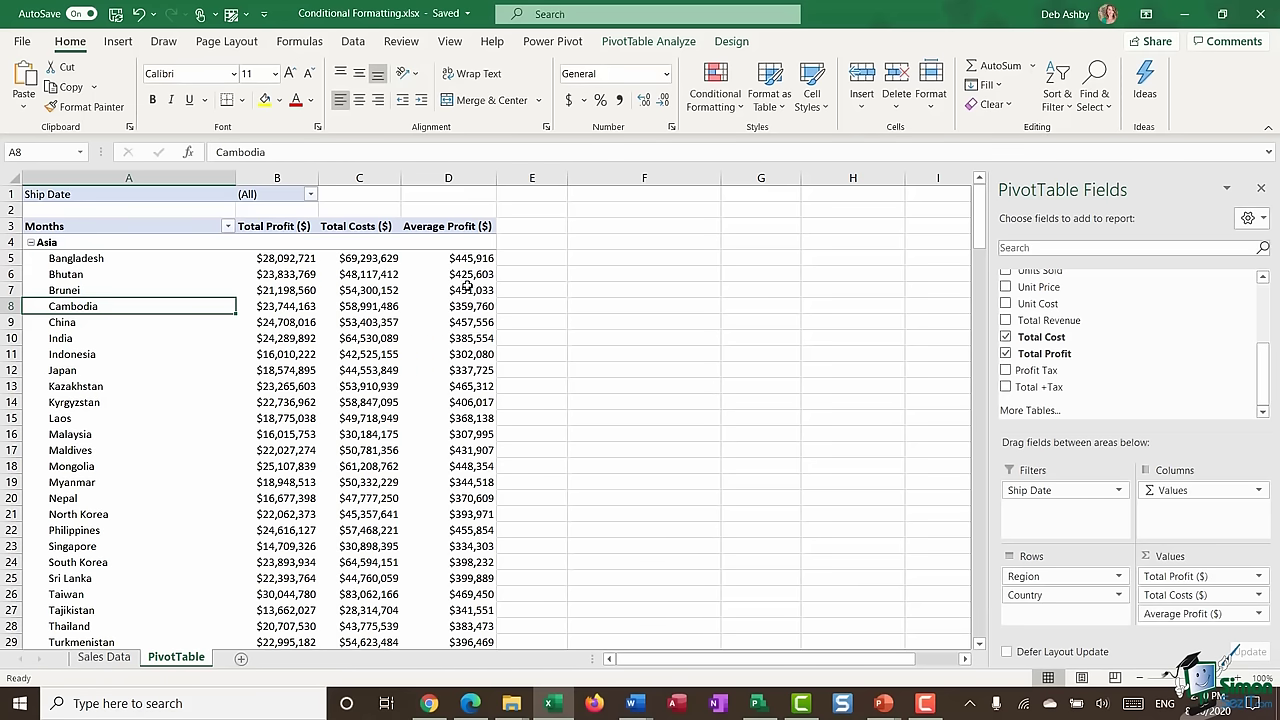
- Add a Greater Than 25000000 rule to B5 with Light Red Fill and Dark Red Text
mouse_move(466, 285)
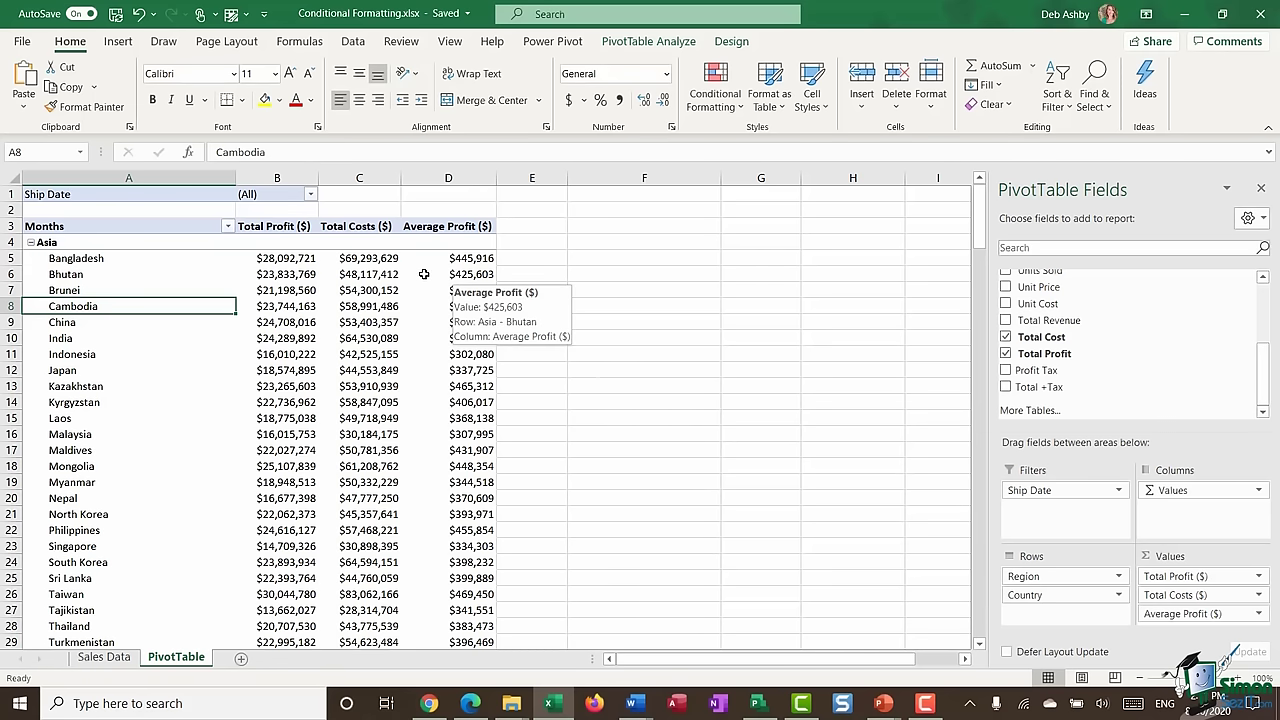
click(276, 259)
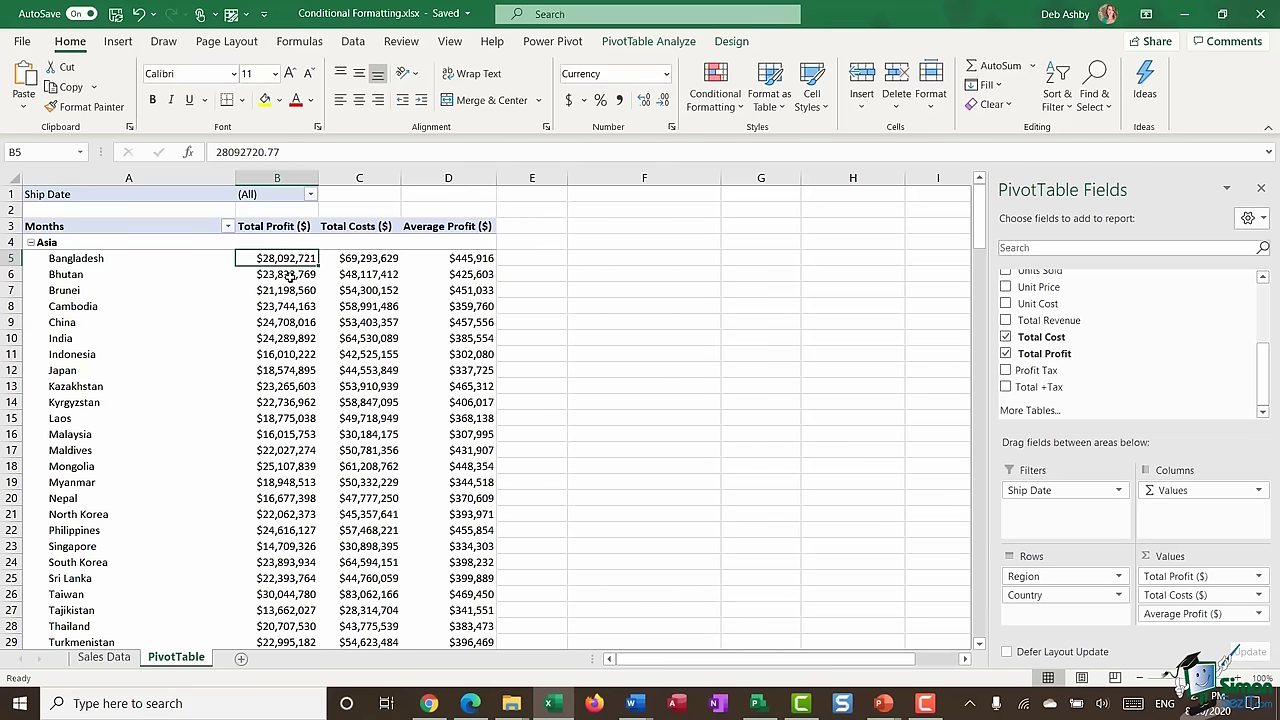
click(733, 104)
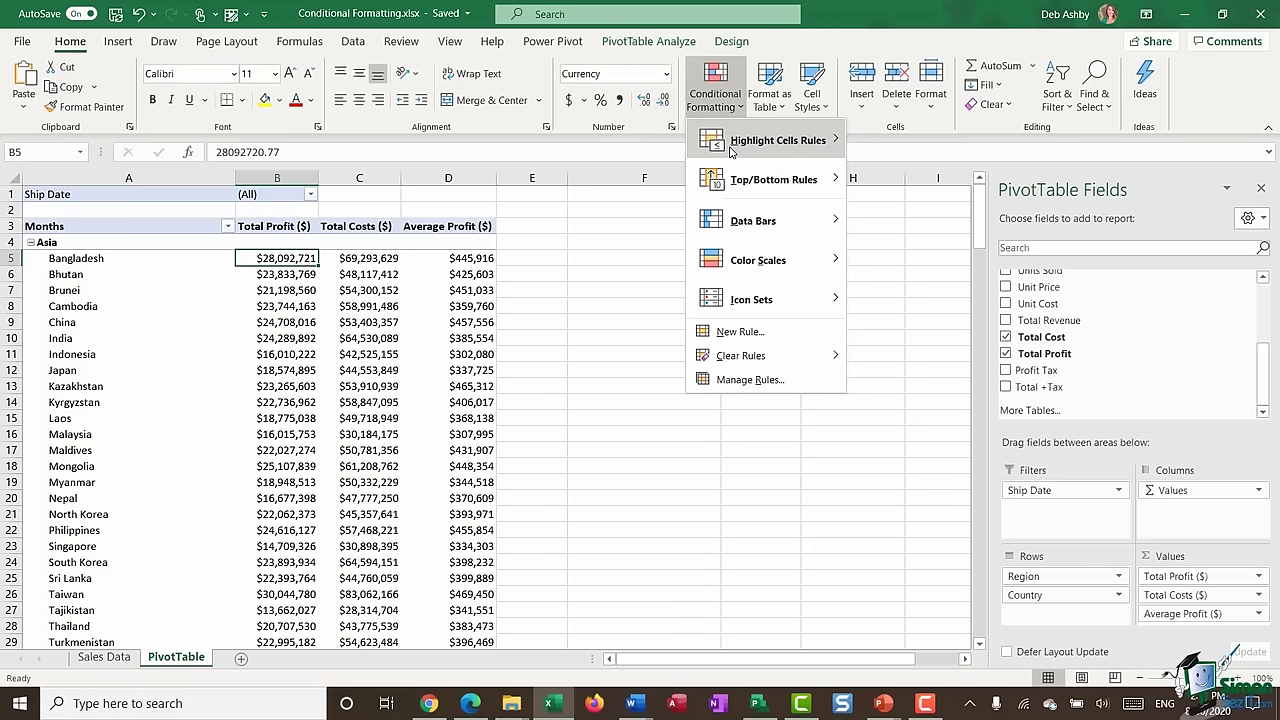
mouse_move(731, 150)
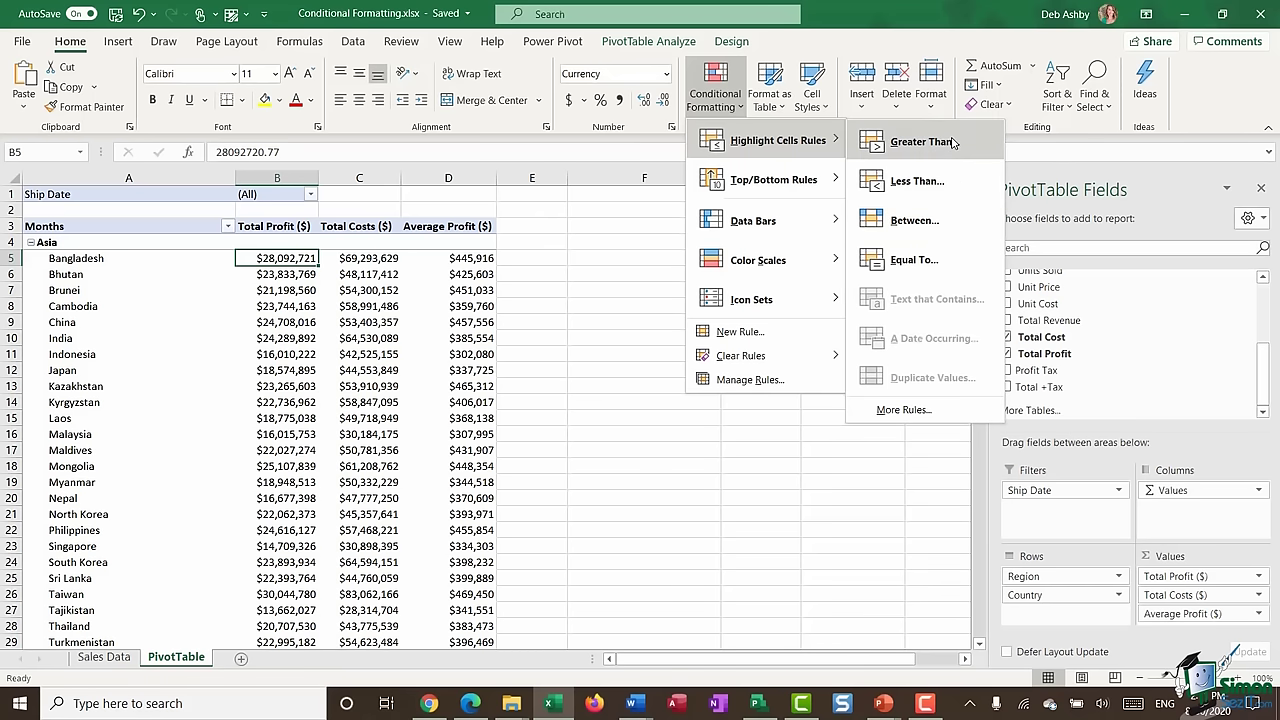
click(920, 141)
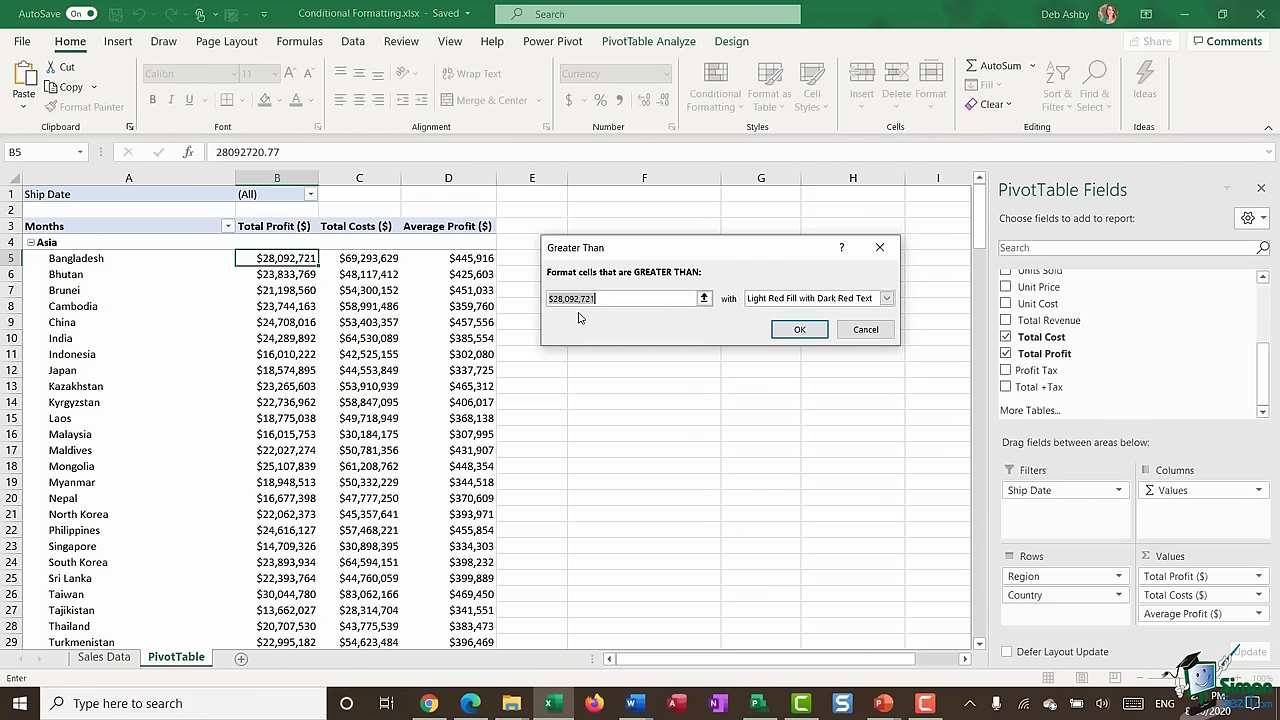
text(25)
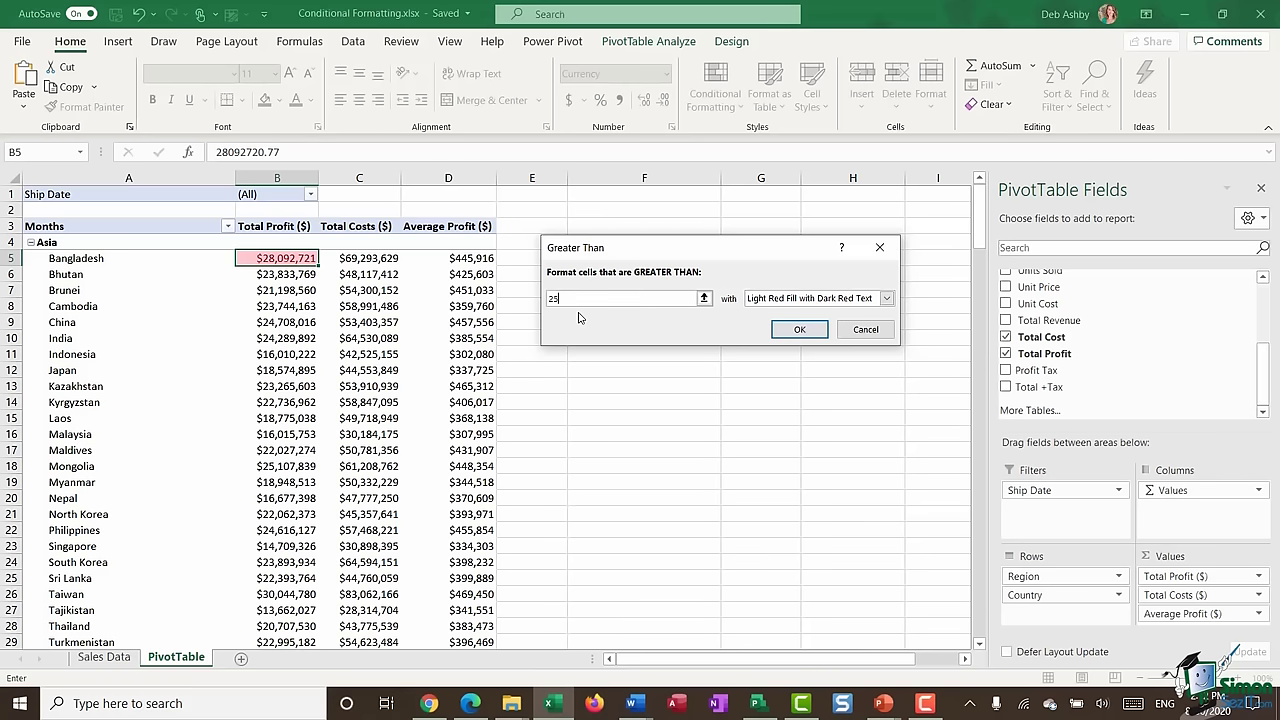
text(000000)
click(886, 298)
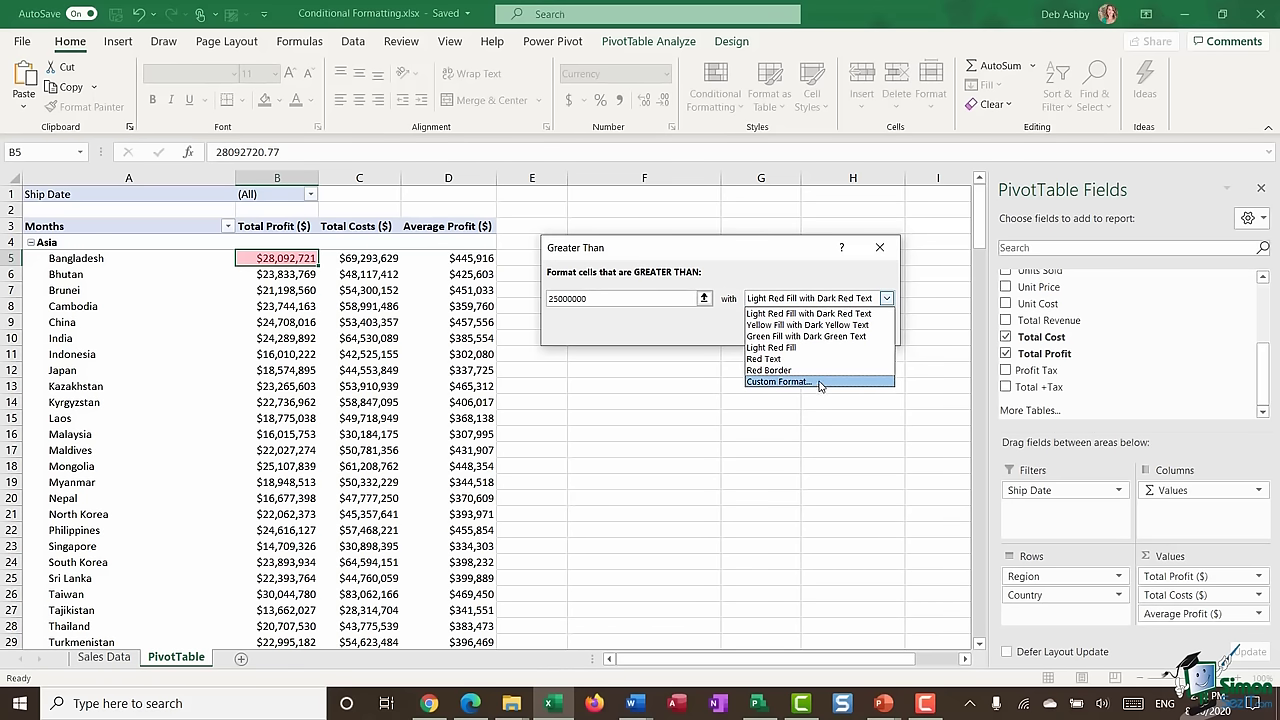
click(770, 268)
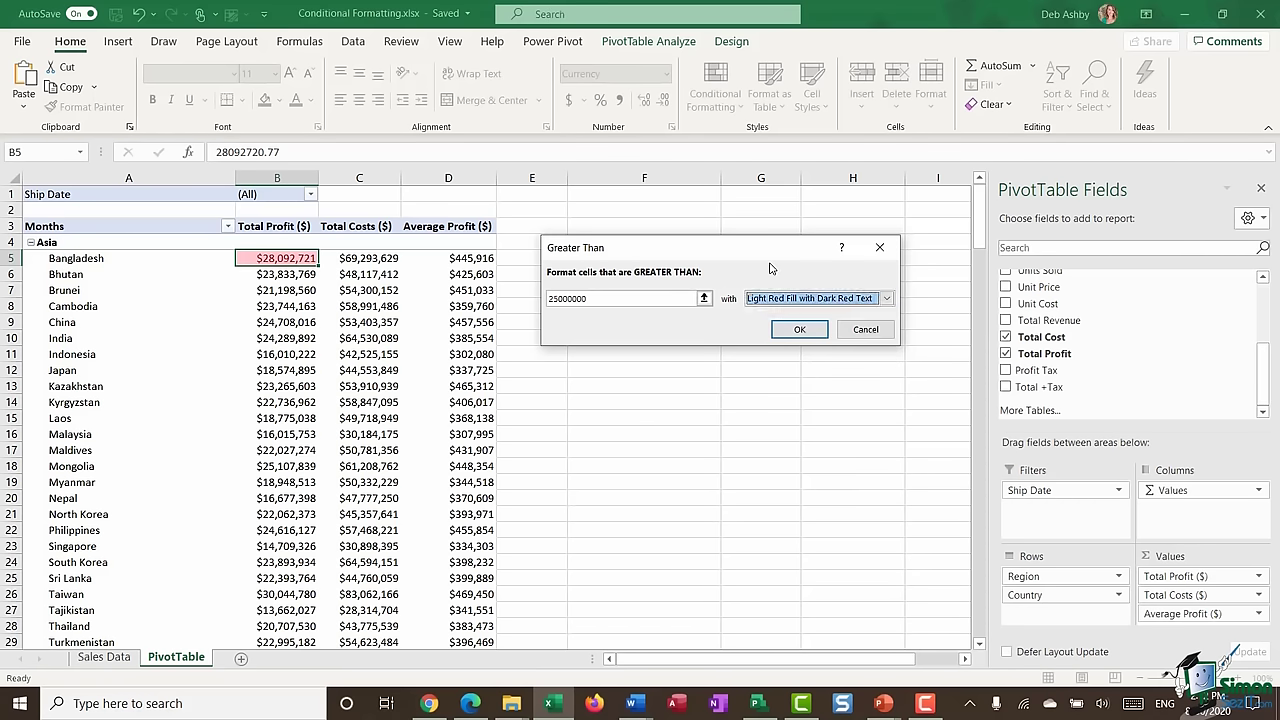
click(800, 329)
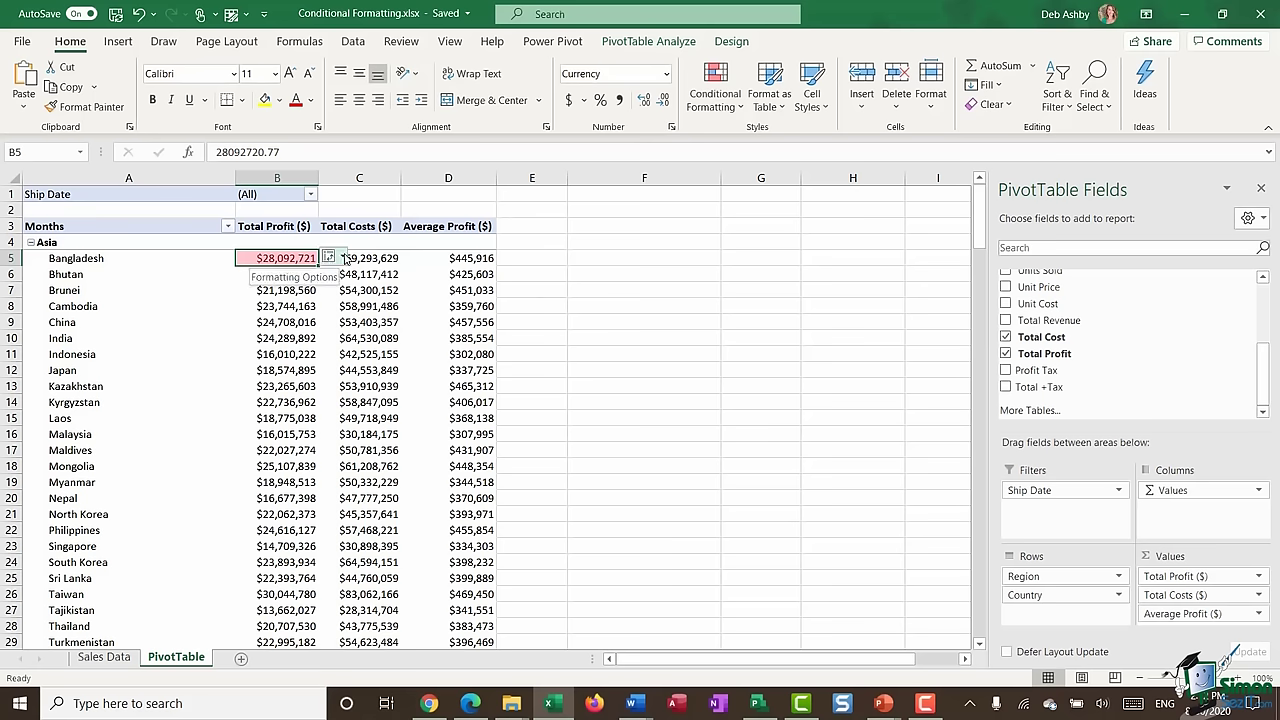
click(343, 258)
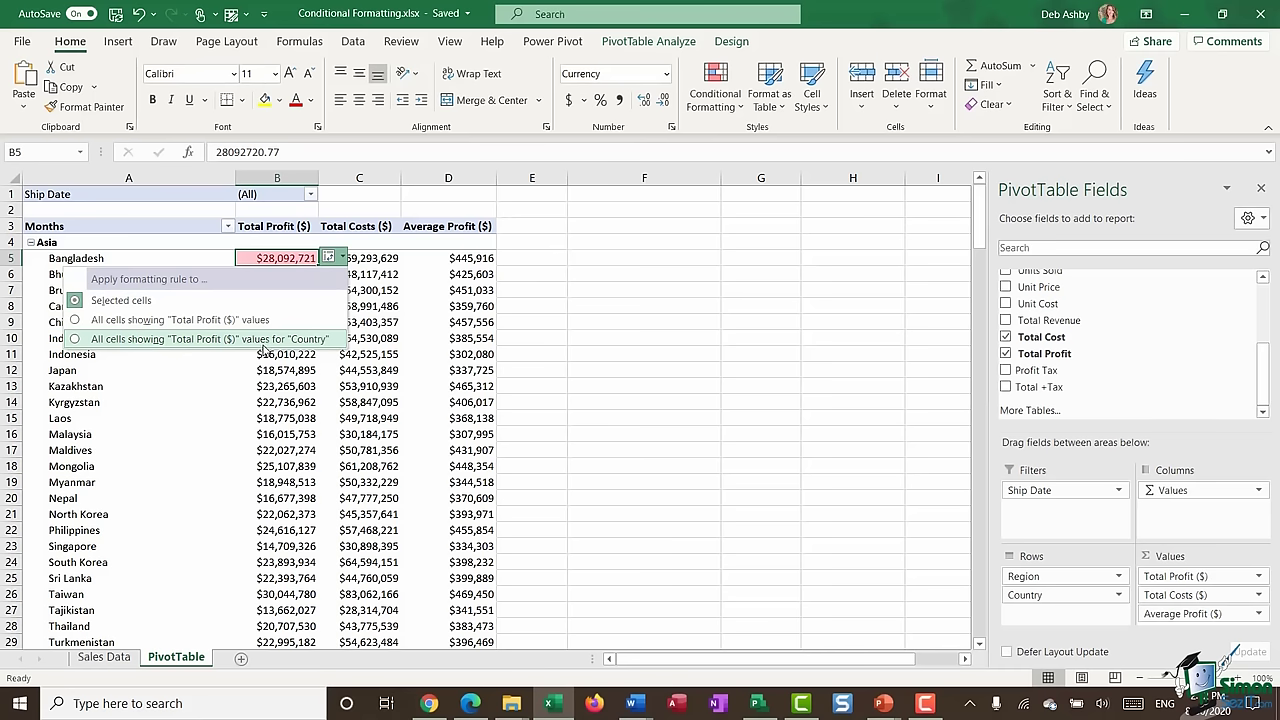
click(73, 341)
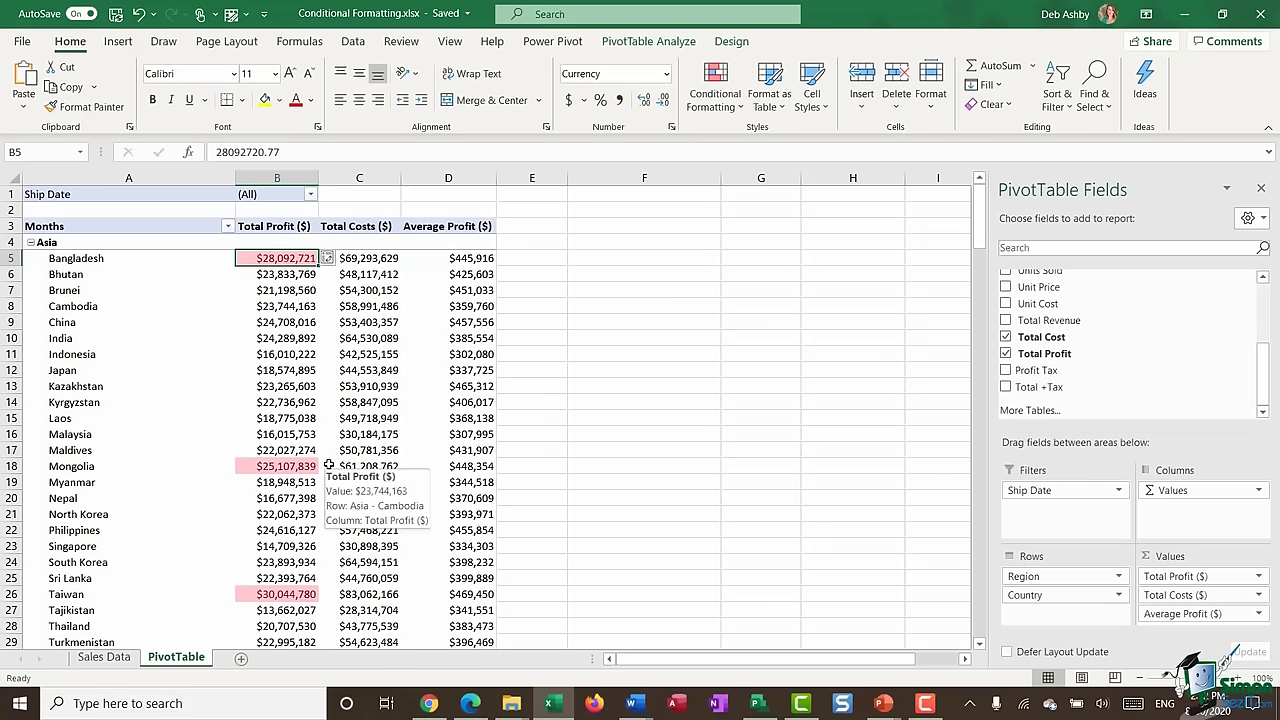
scroll(303, 433, down, 14)
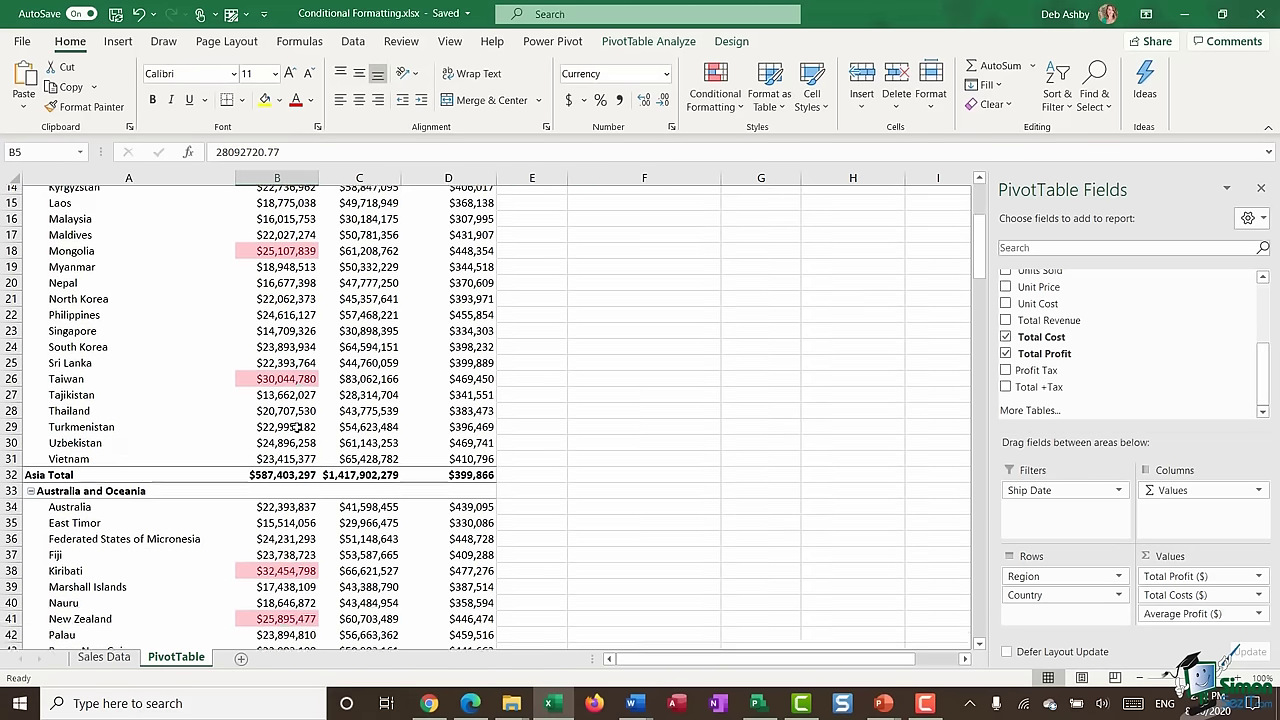
scroll(293, 428, up, 14)
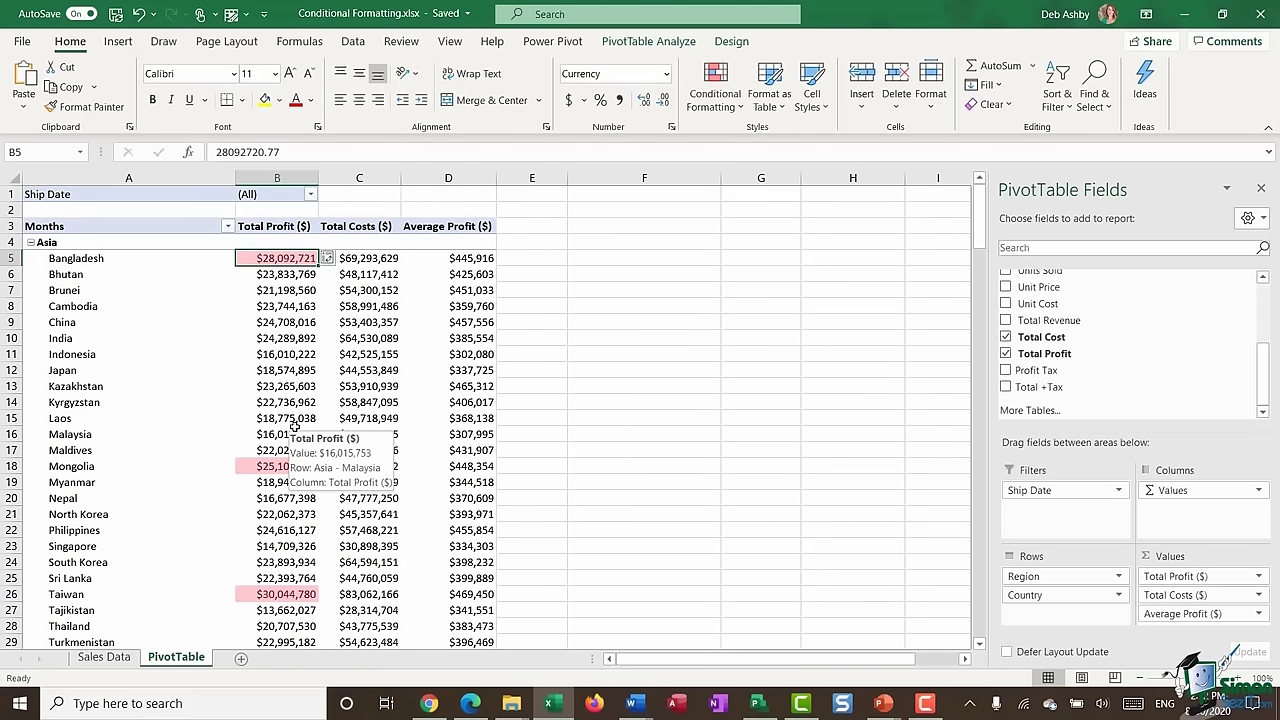
- Add a Less Than 20000000 highlight rule with Yellow Fill and Dark Yellow Text
click(713, 106)
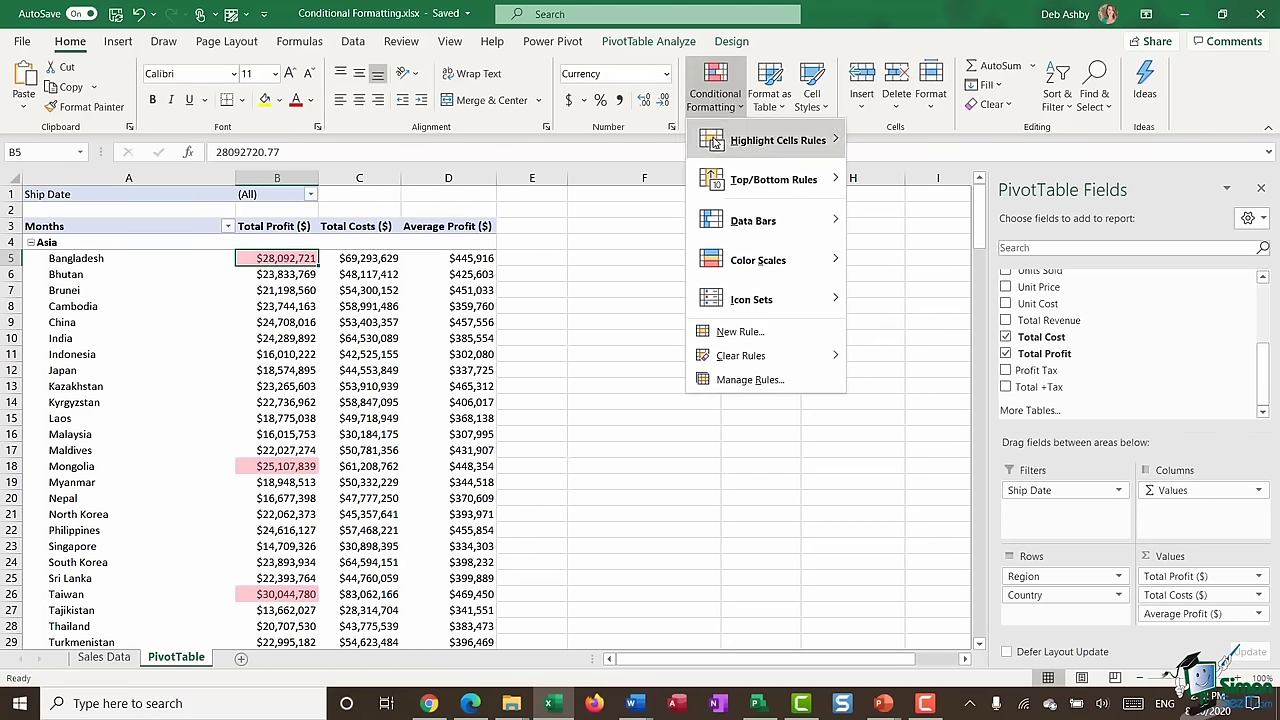
mouse_move(715, 143)
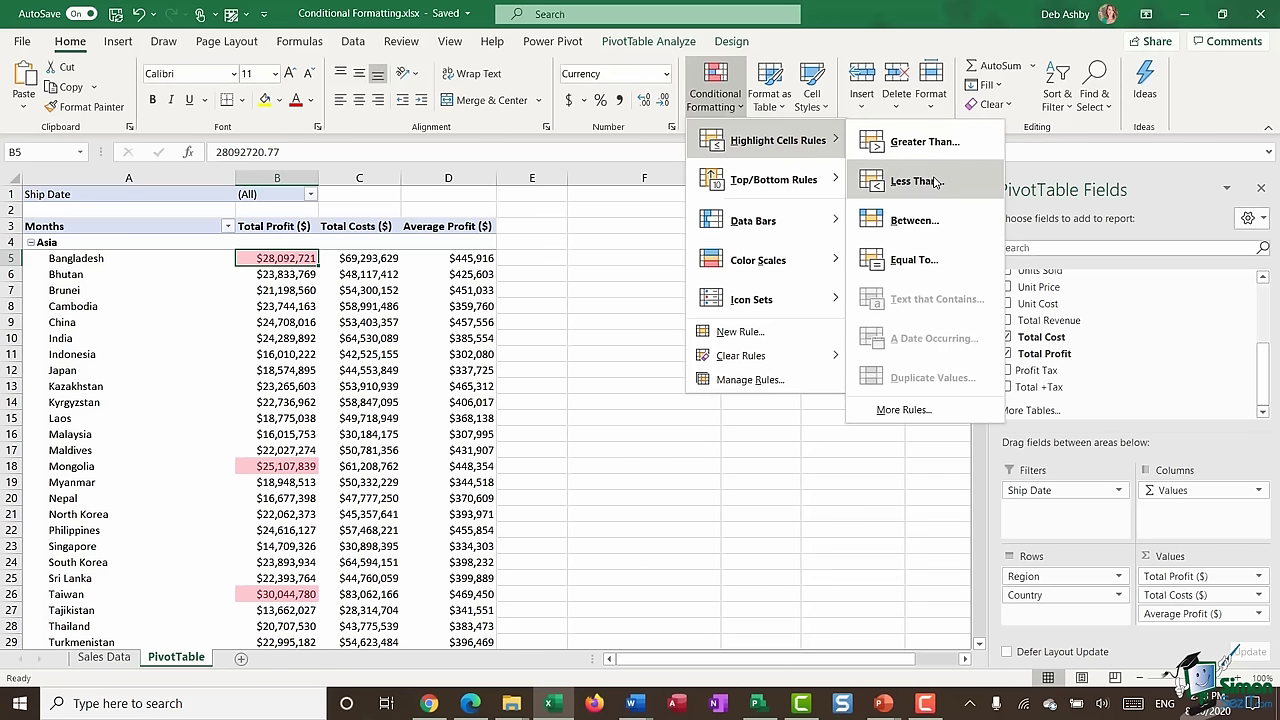
click(914, 181)
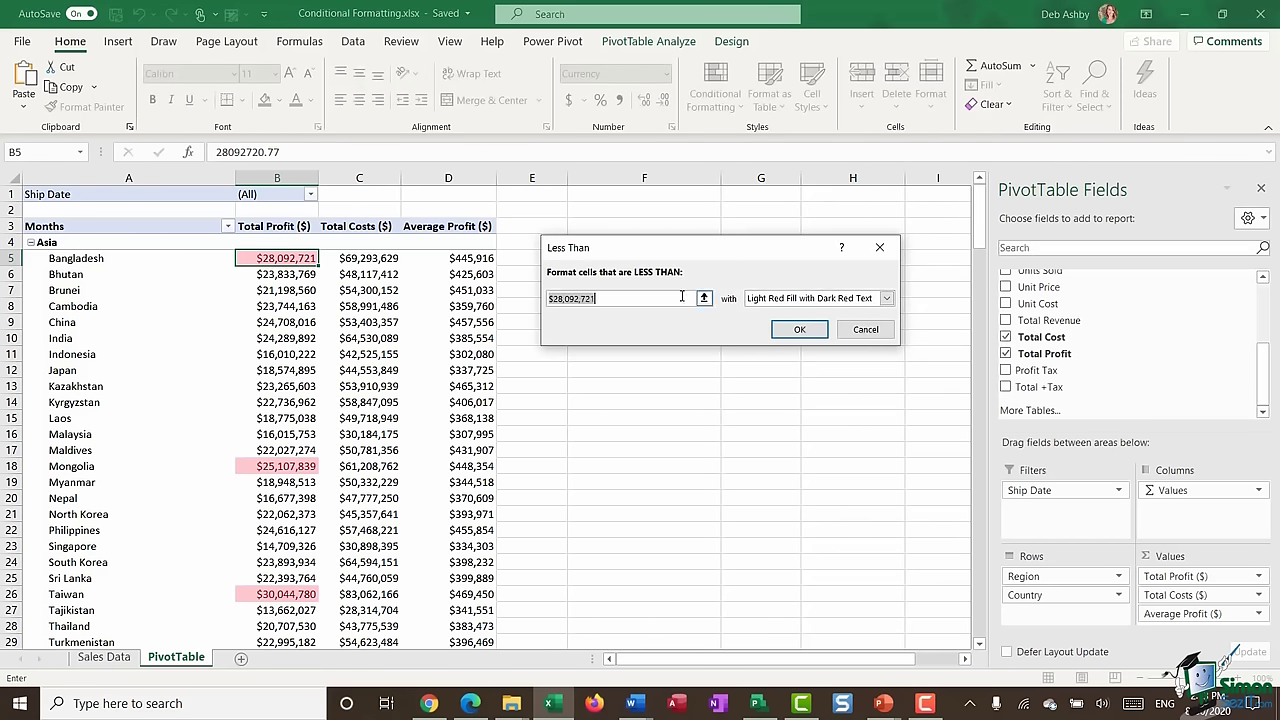
text(20000000)
click(886, 298)
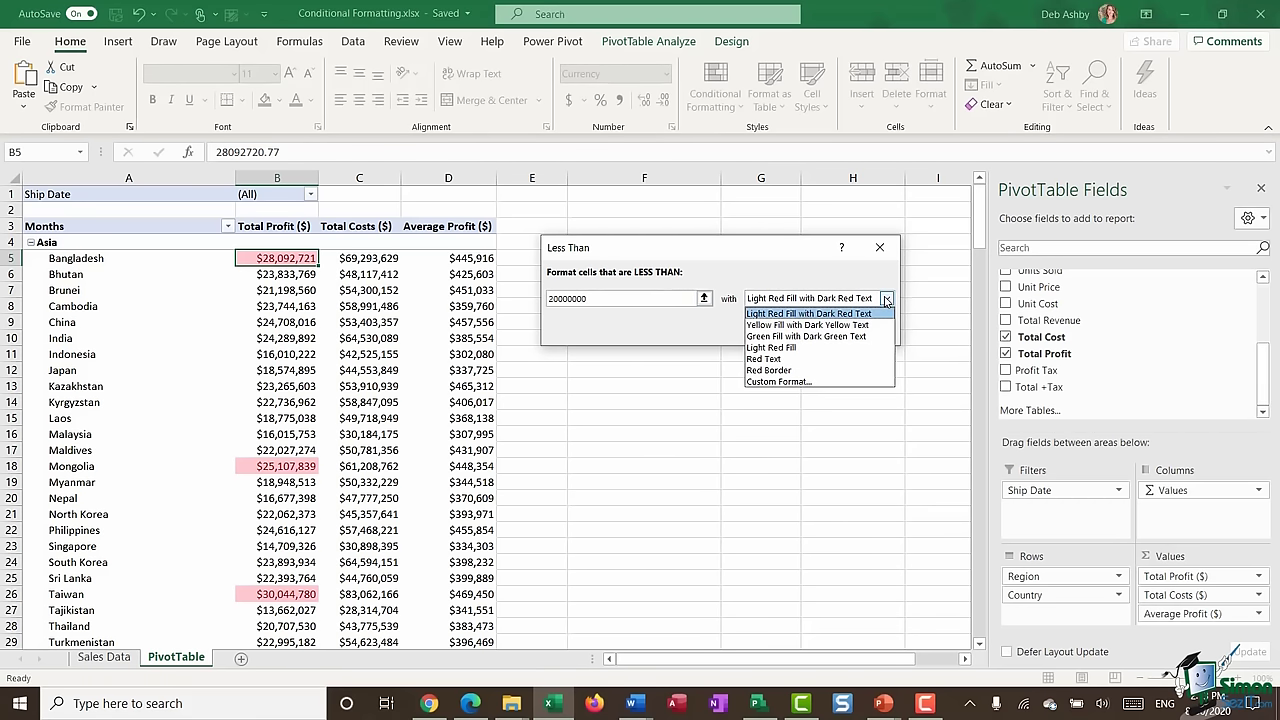
click(806, 325)
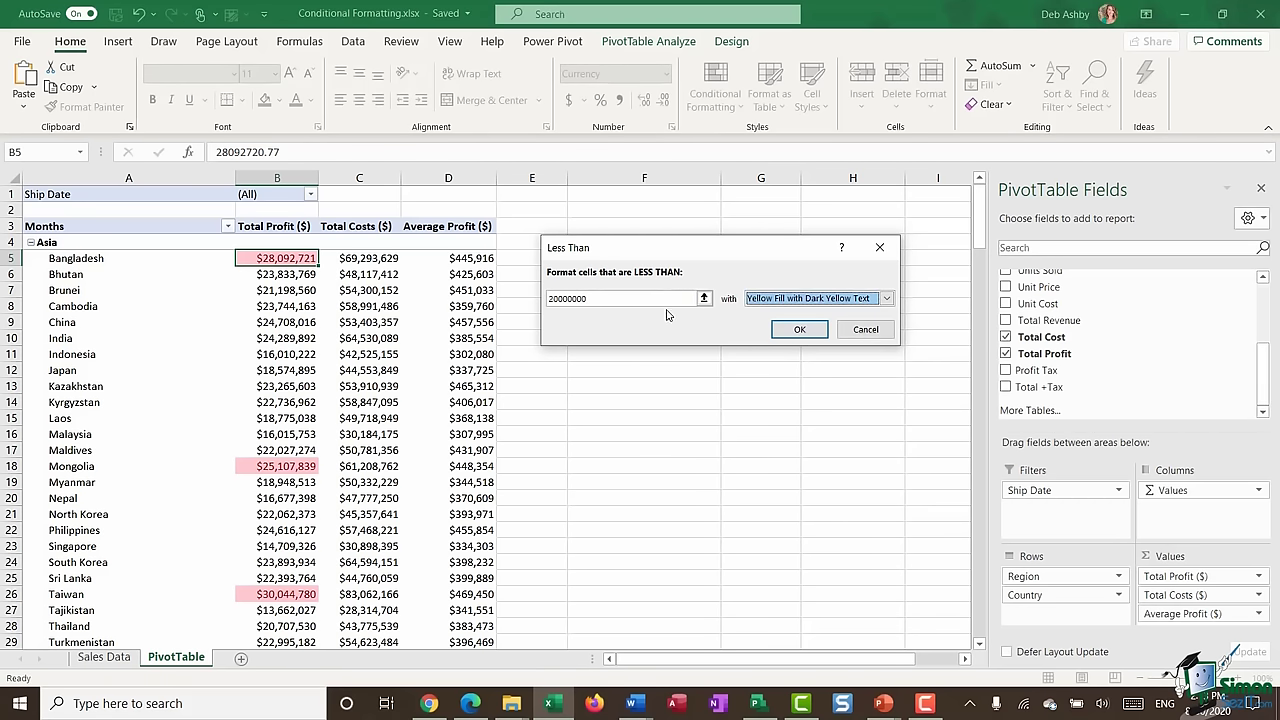
click(800, 330)
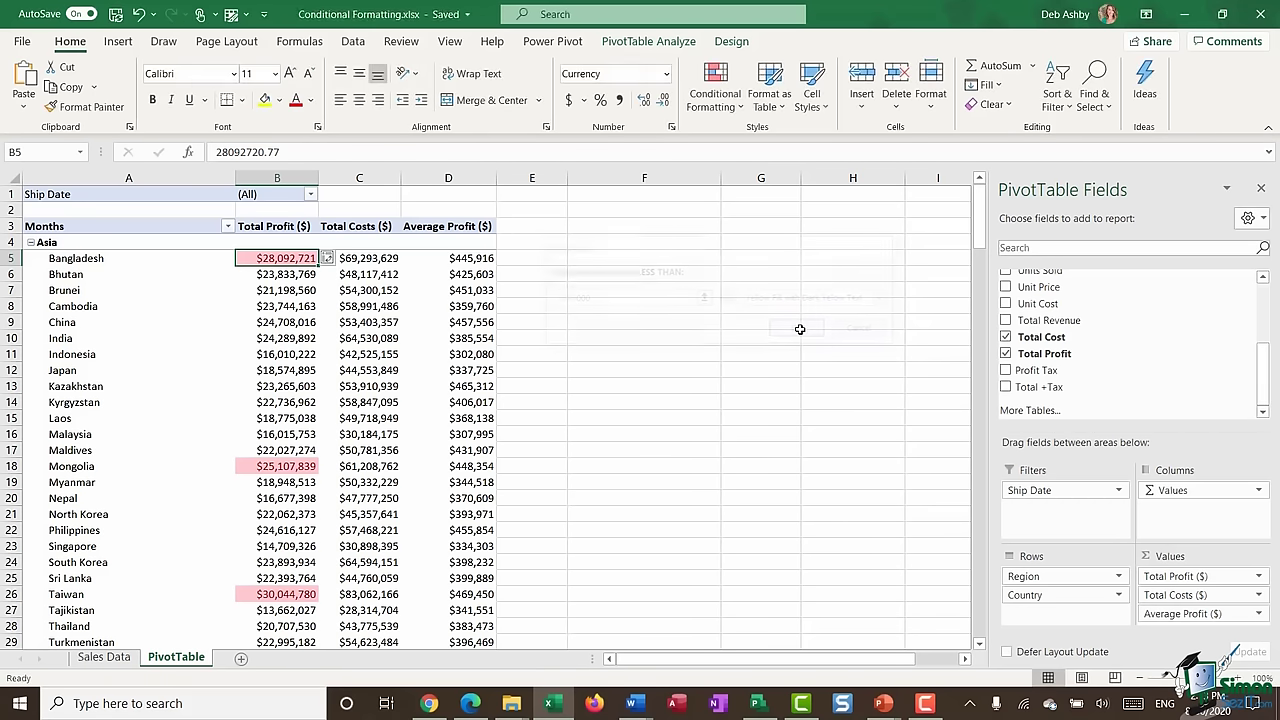
- Extend the yellow rule to all Total Profit values for Country
click(340, 259)
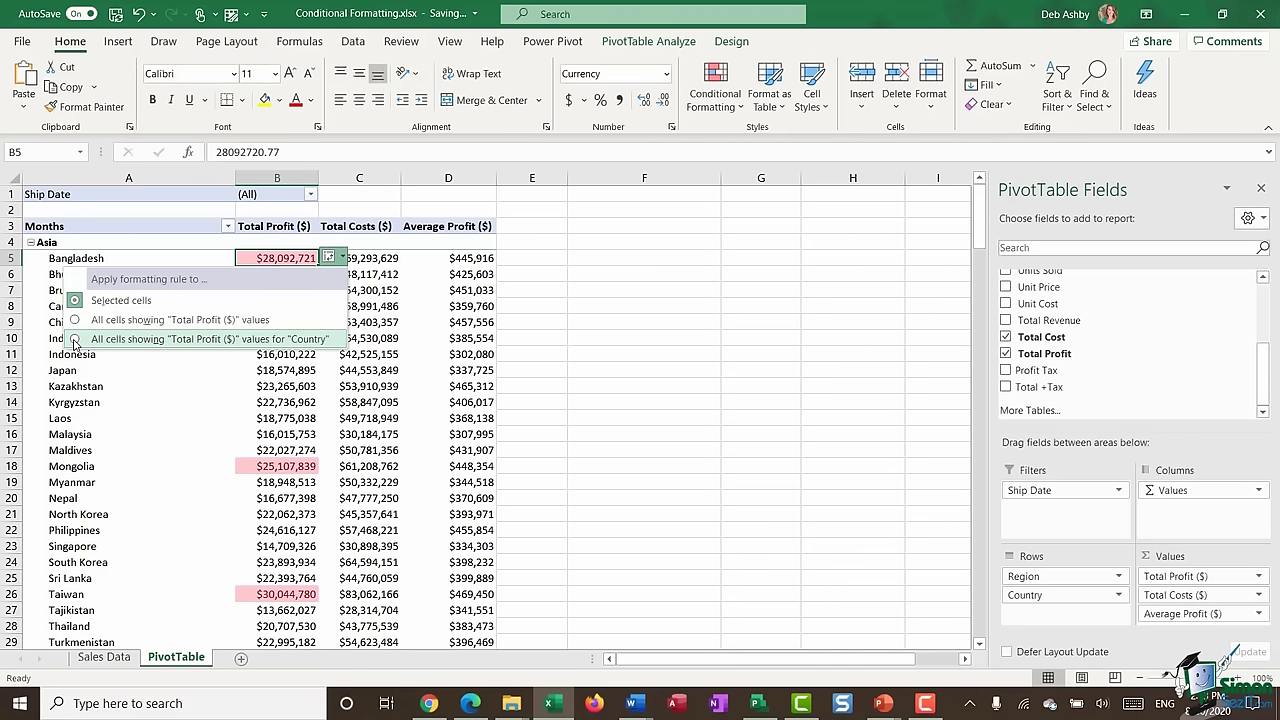
click(74, 340)
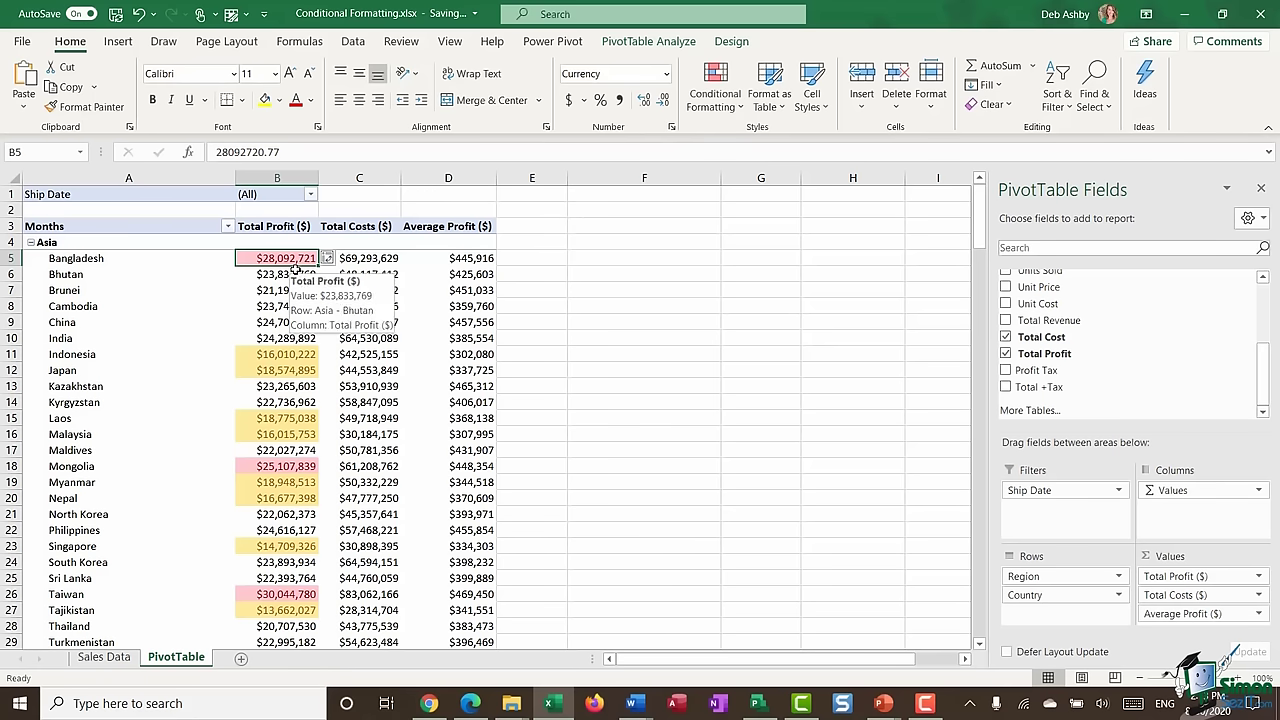
click(734, 104)
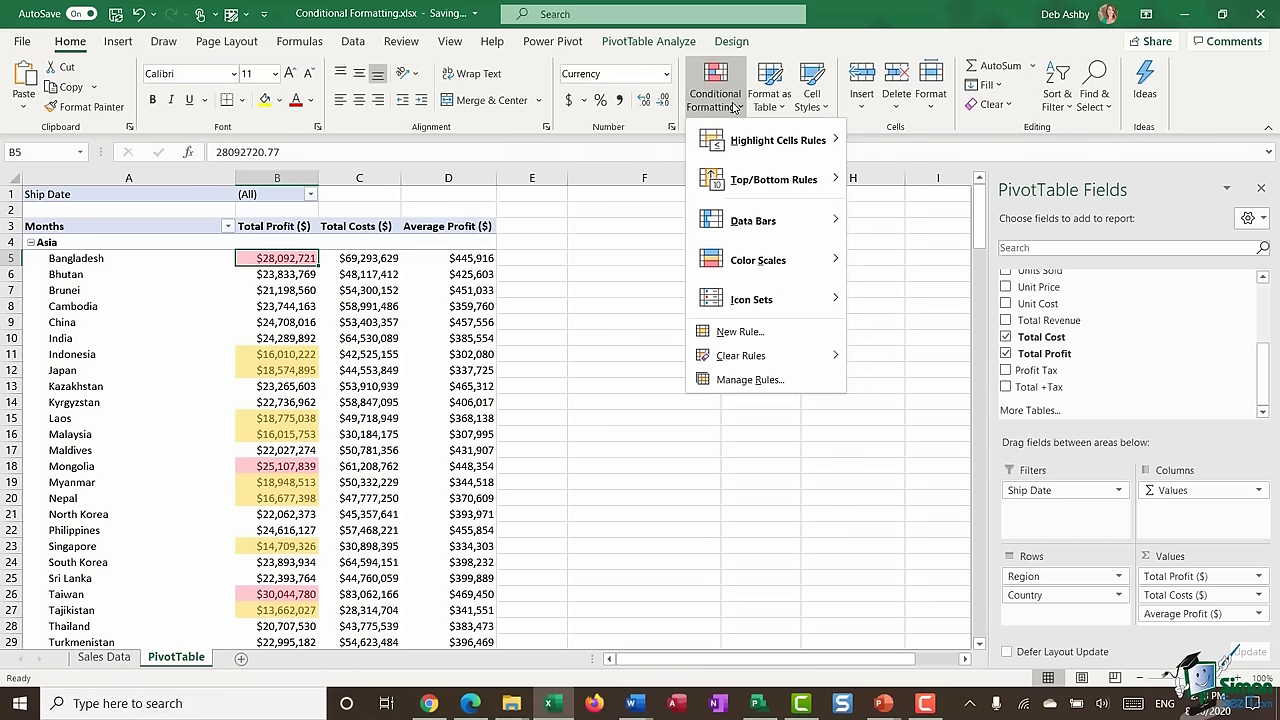
- Delete the Cell Value < 20000000 rule in the Rules Manager, keeping the above-25000000 rule unchanged
click(750, 380)
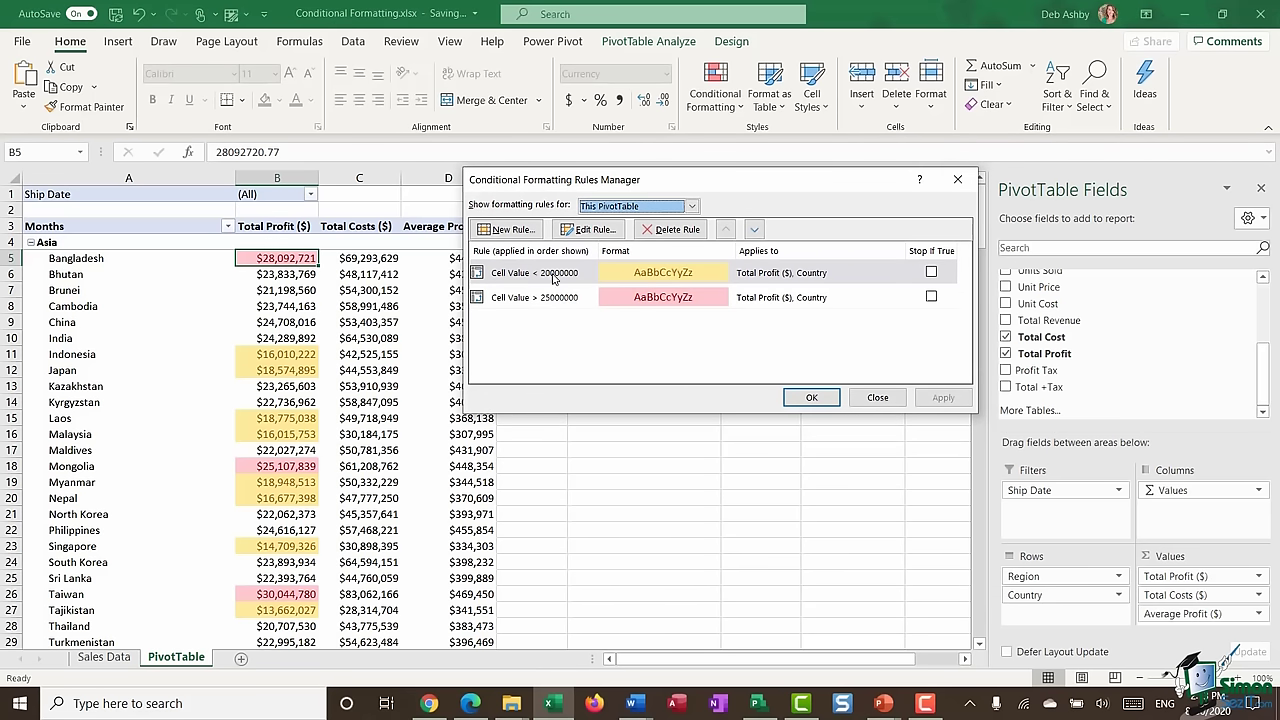
click(553, 276)
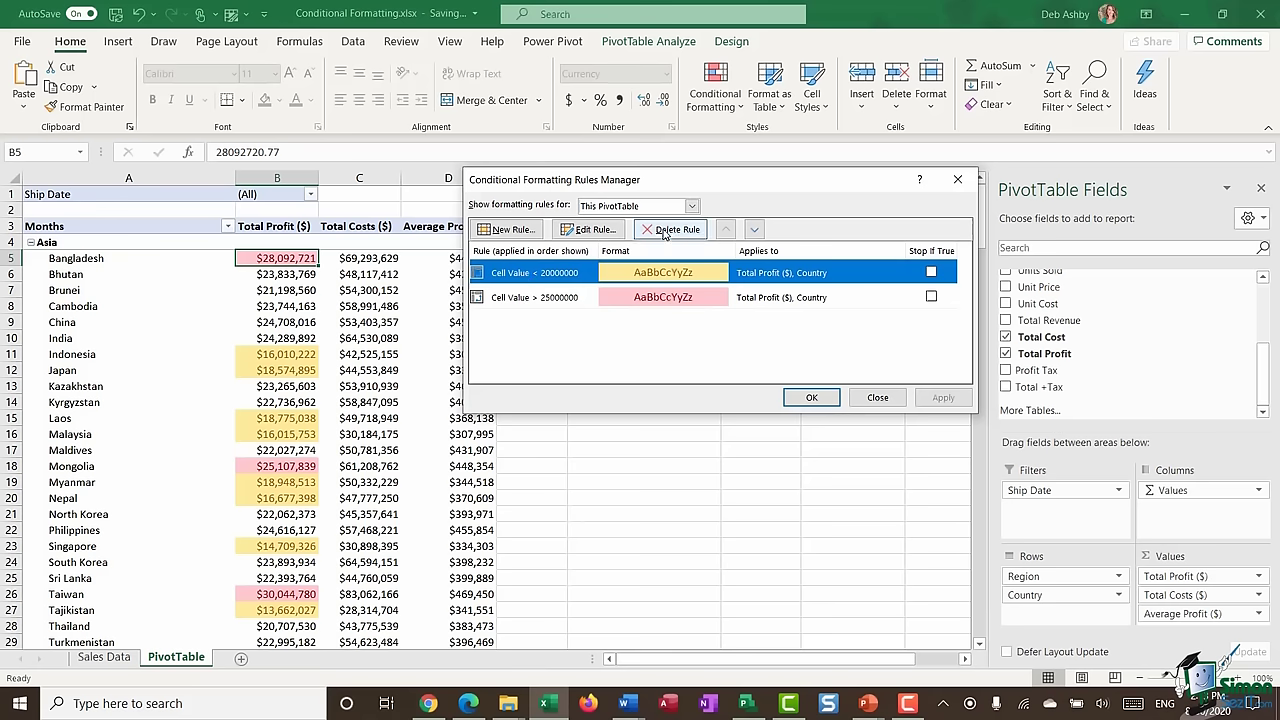
click(663, 230)
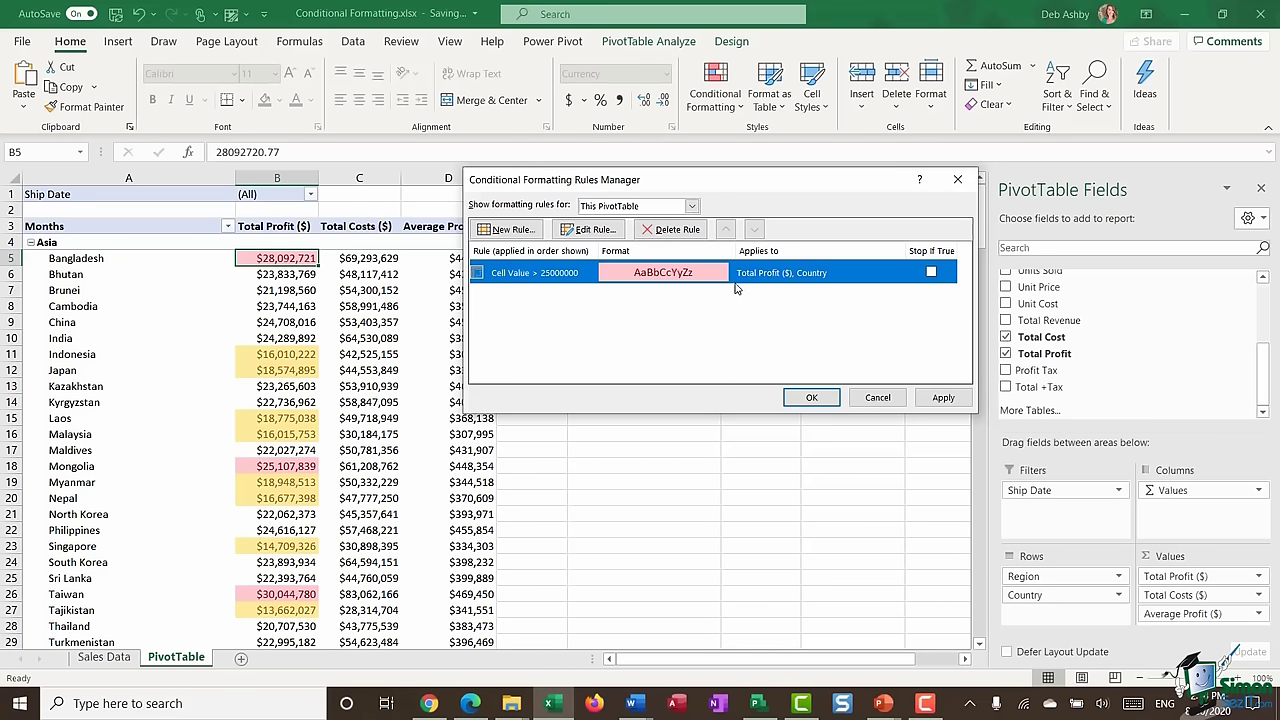
click(586, 231)
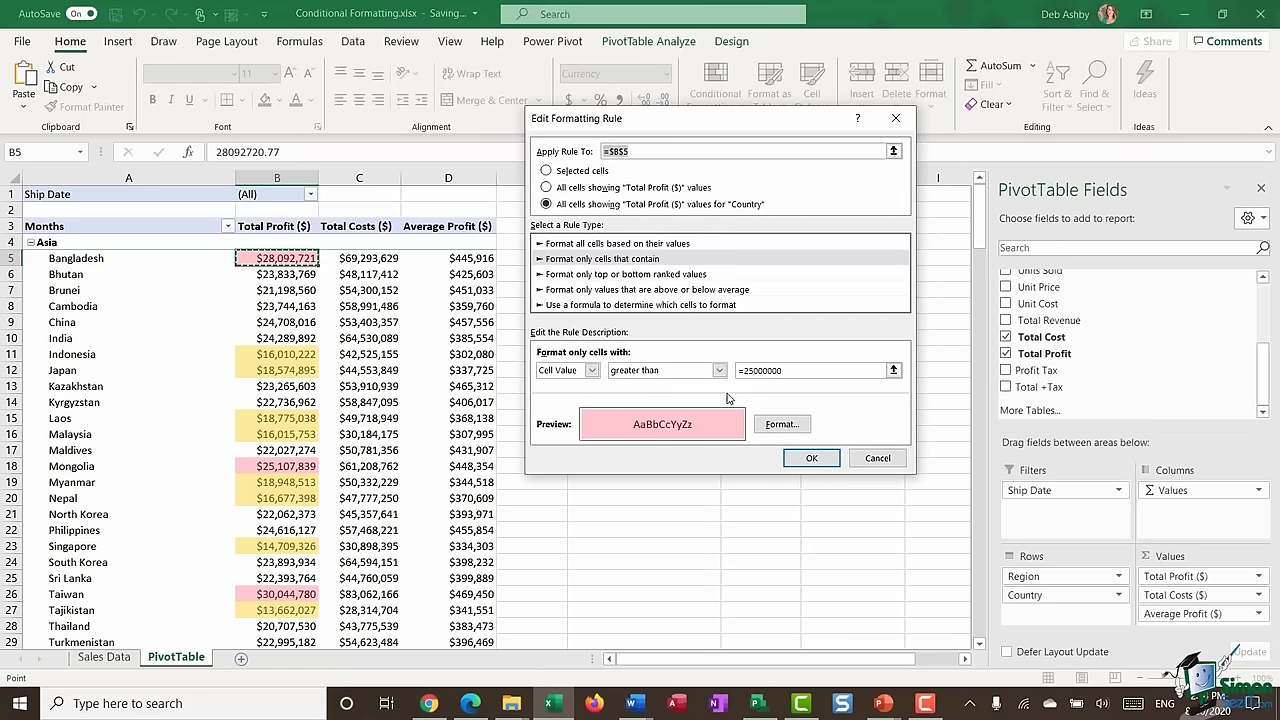
click(811, 458)
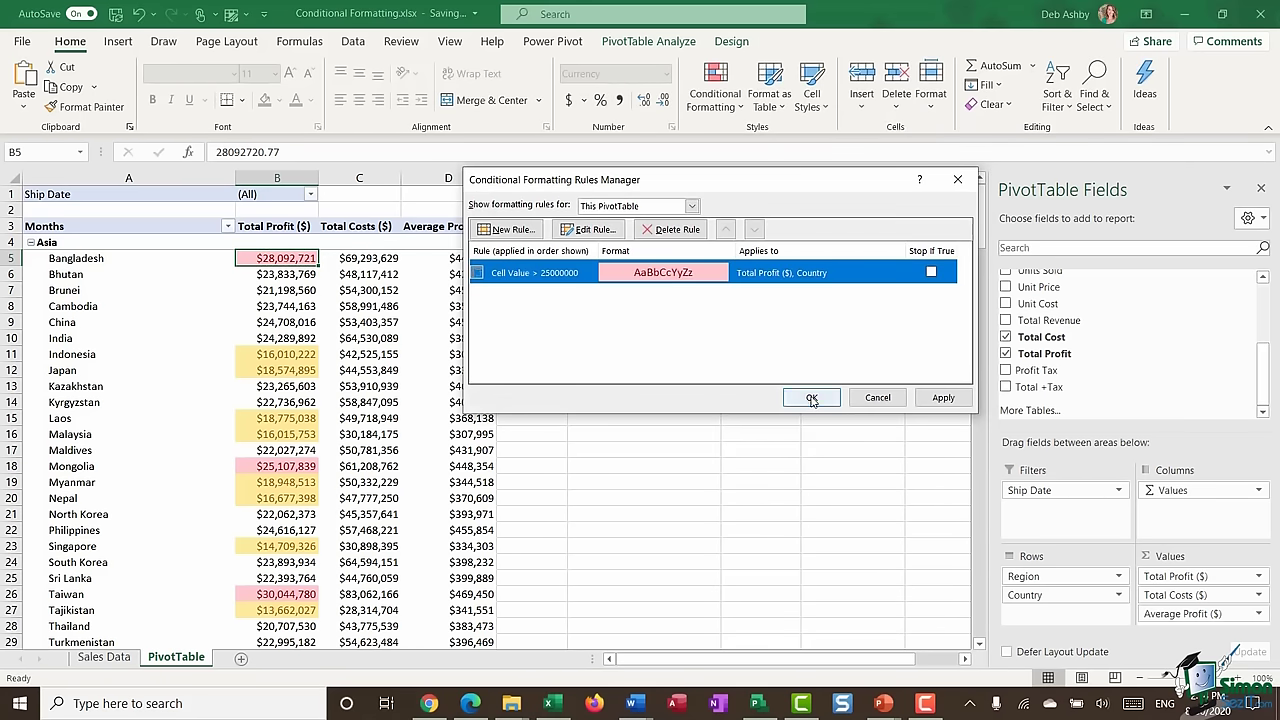
click(809, 395)
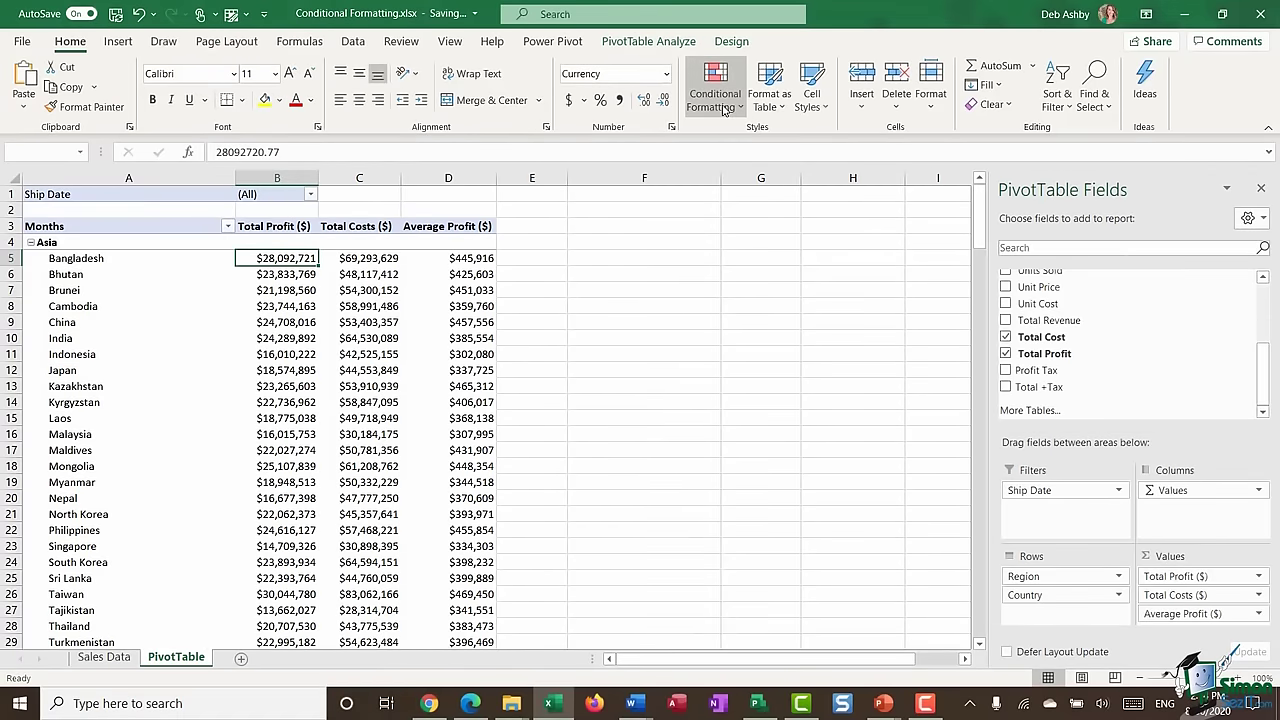
- Apply a Top 10% rule with Green Fill and Dark Green Text to all countries' Total Profit values
click(720, 104)
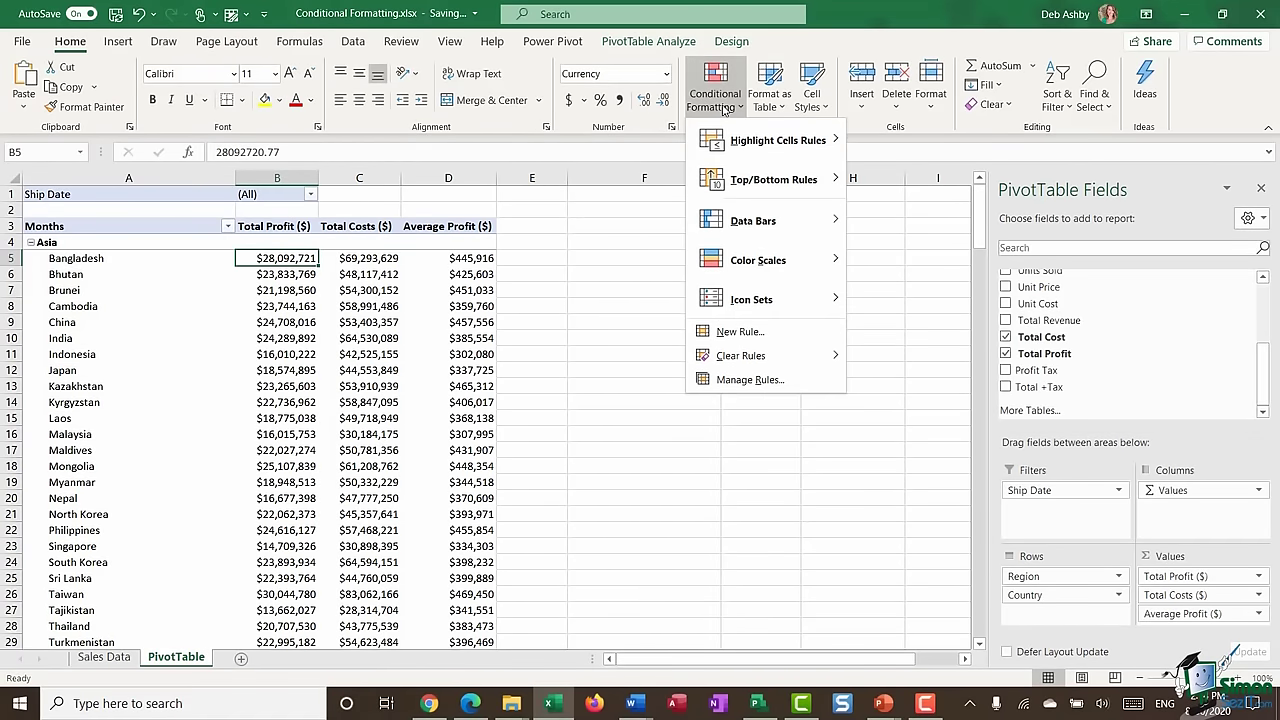
mouse_move(759, 189)
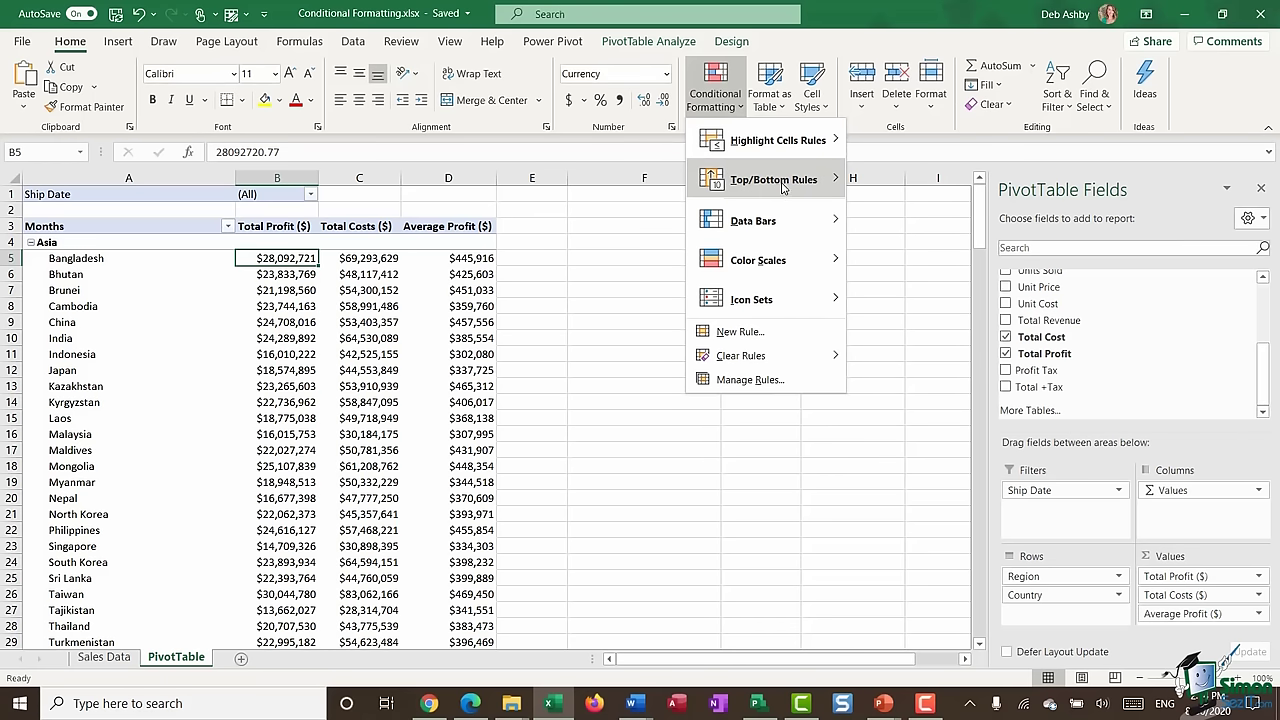
click(781, 188)
click(938, 229)
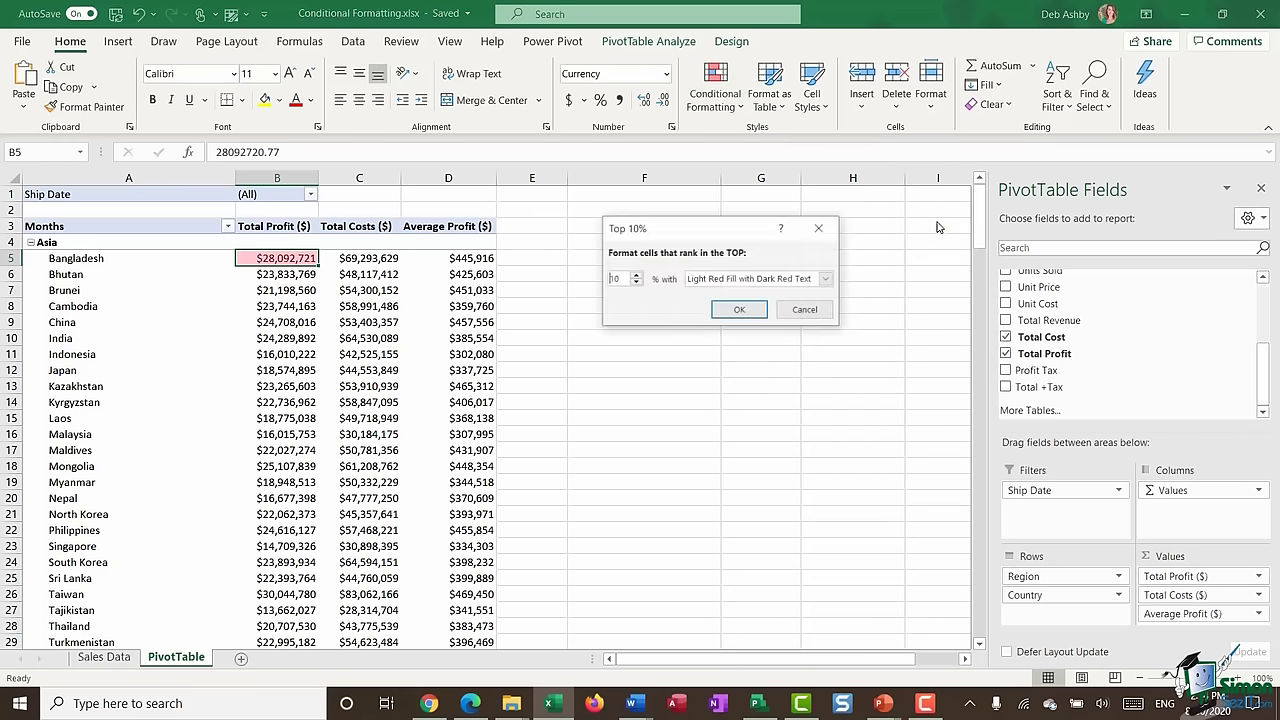
drag(735, 231, 683, 221)
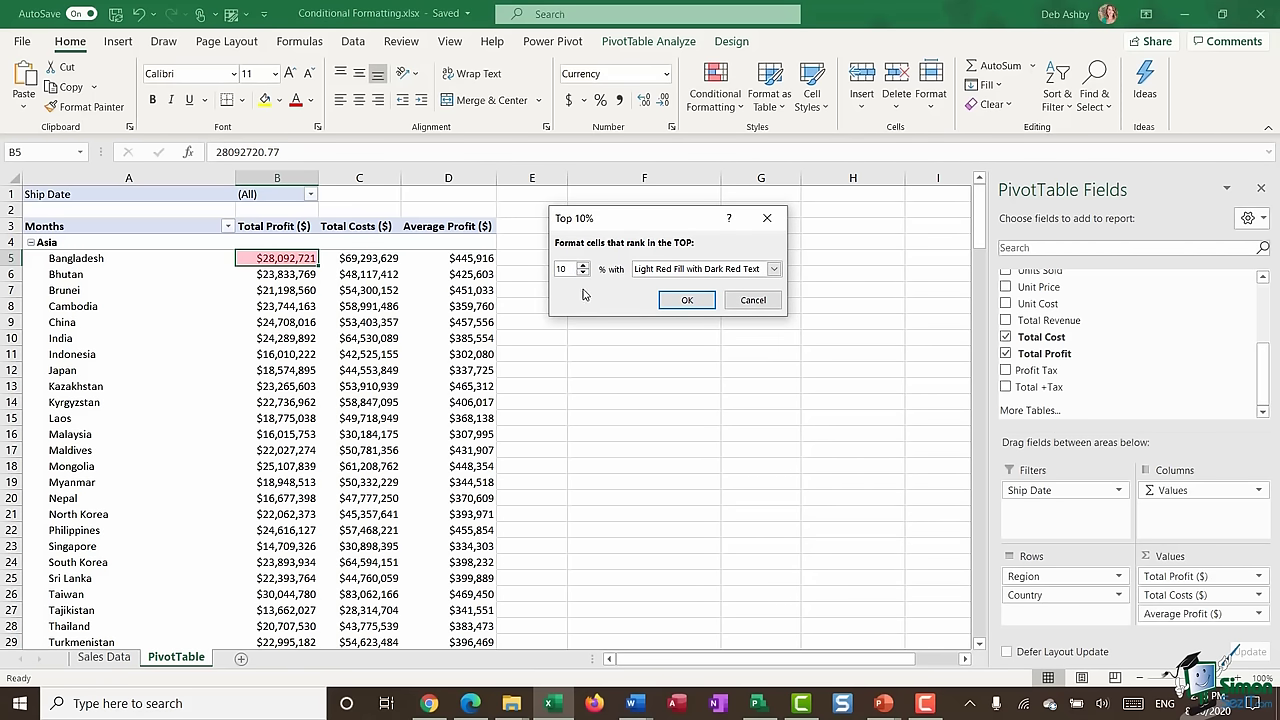
click(773, 268)
click(659, 309)
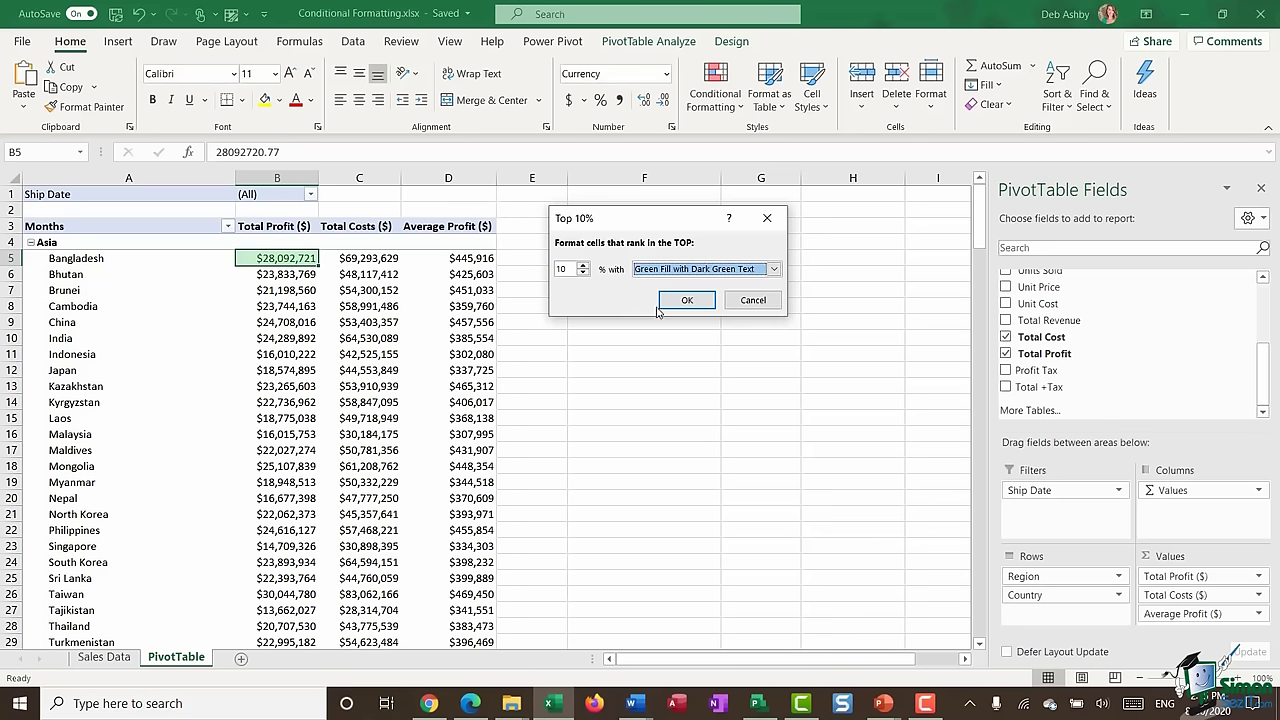
click(688, 301)
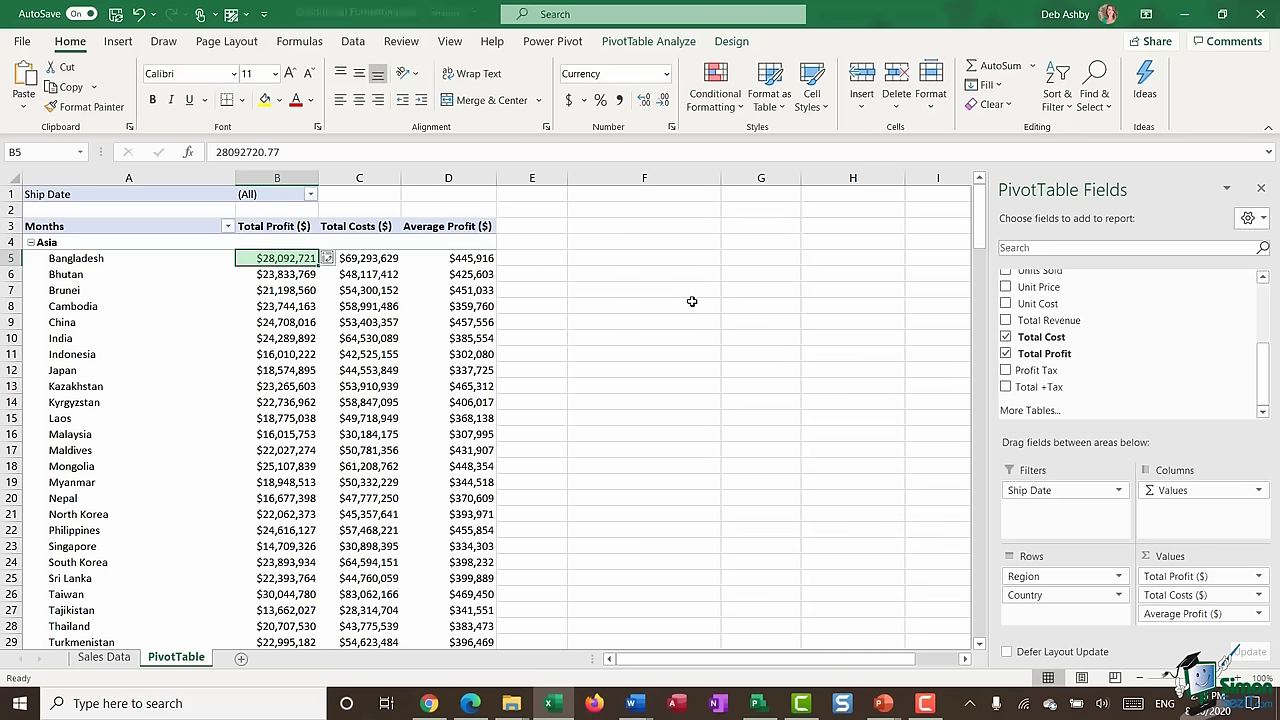
click(333, 259)
click(215, 339)
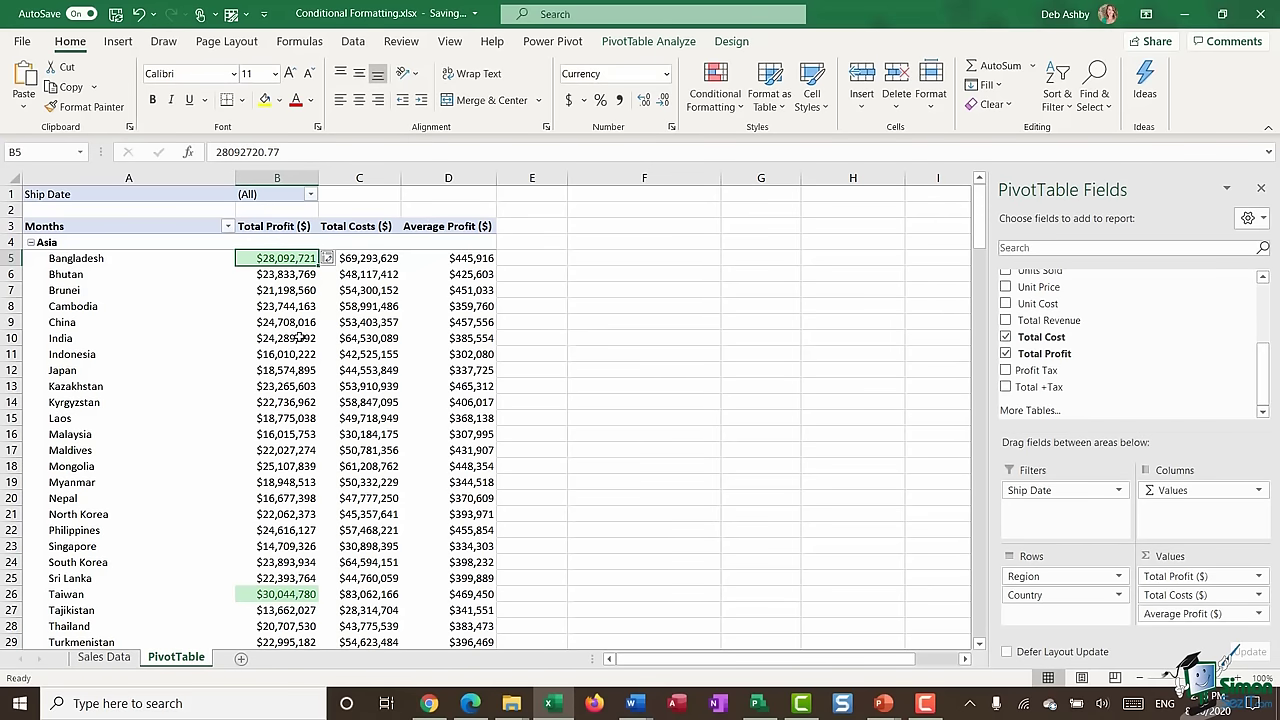
scroll(299, 338, down, 10)
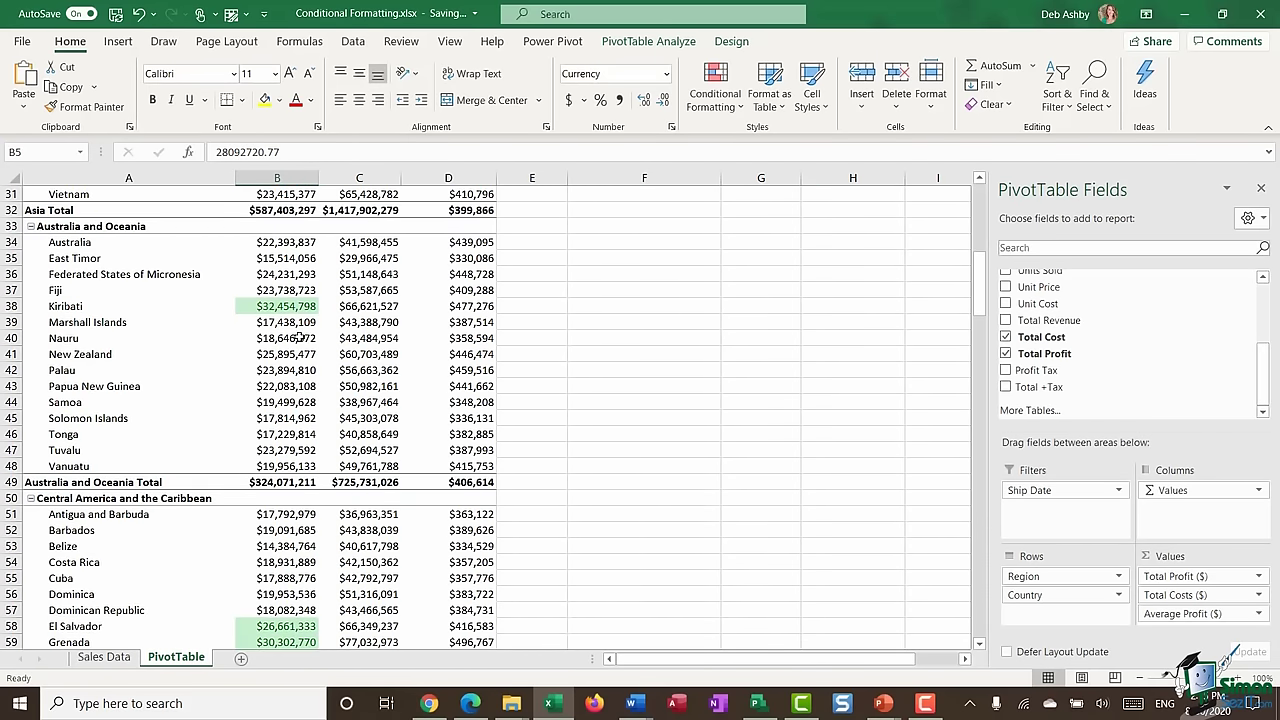
scroll(299, 338, down, 8)
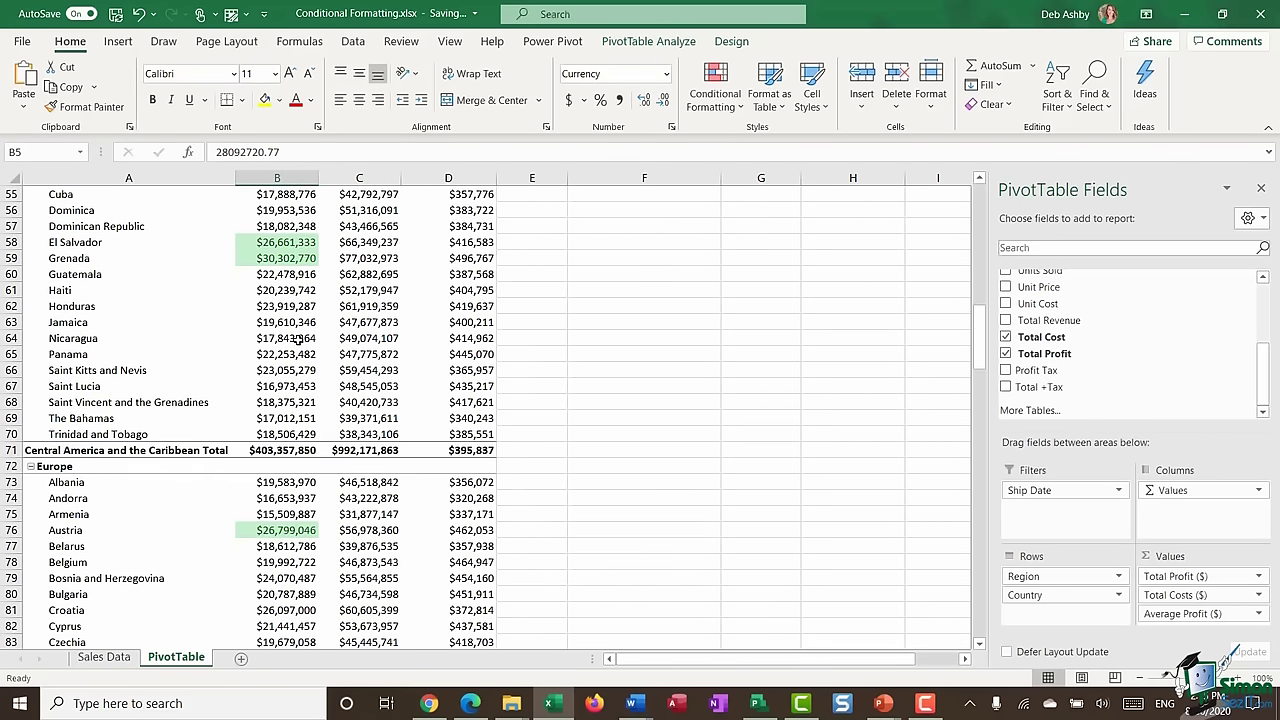
scroll(299, 338, up, 18)
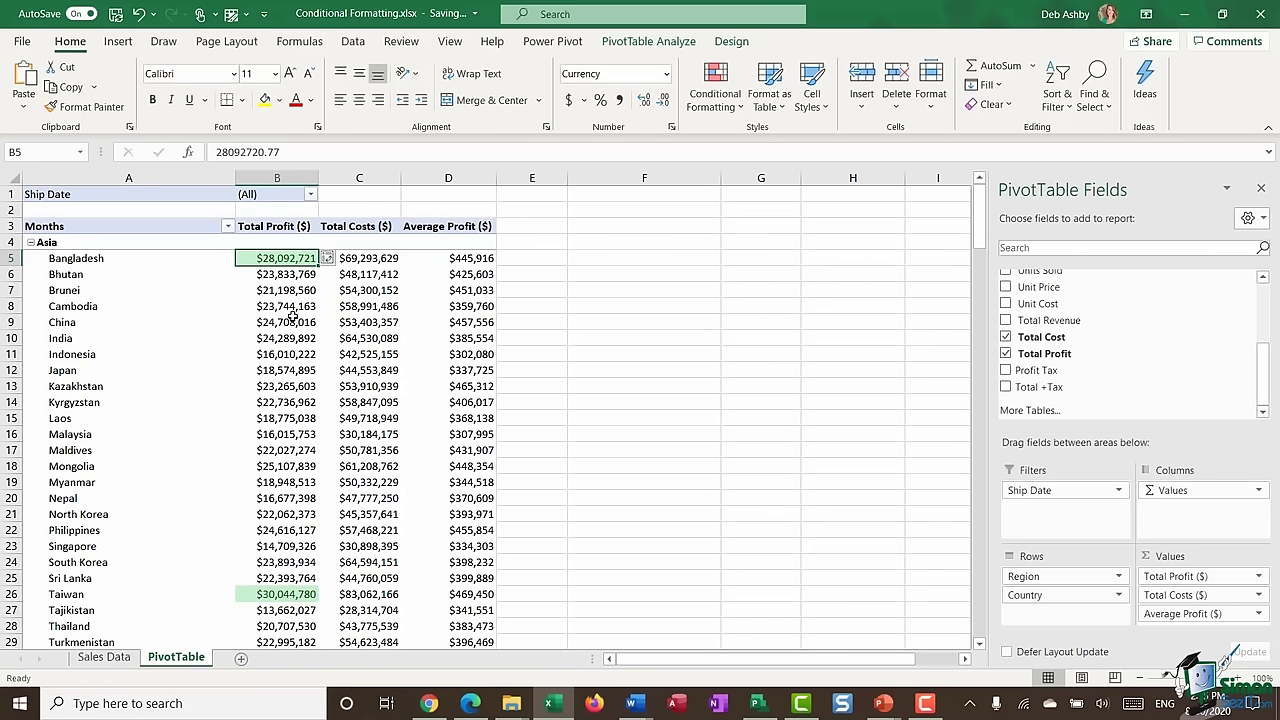
- Remove the green Top 10% highlight rule through the Rules Manager
mouse_move(292, 317)
mouse_move(281, 292)
click(715, 97)
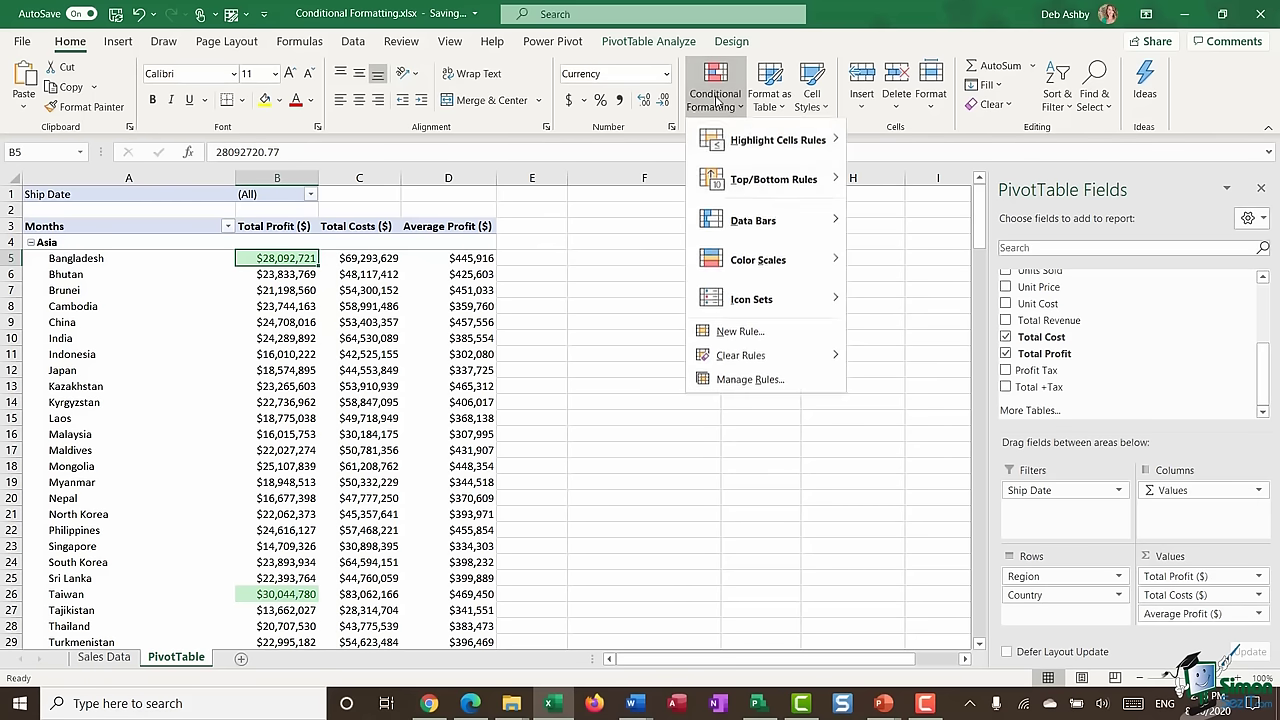
click(724, 380)
click(526, 262)
click(620, 221)
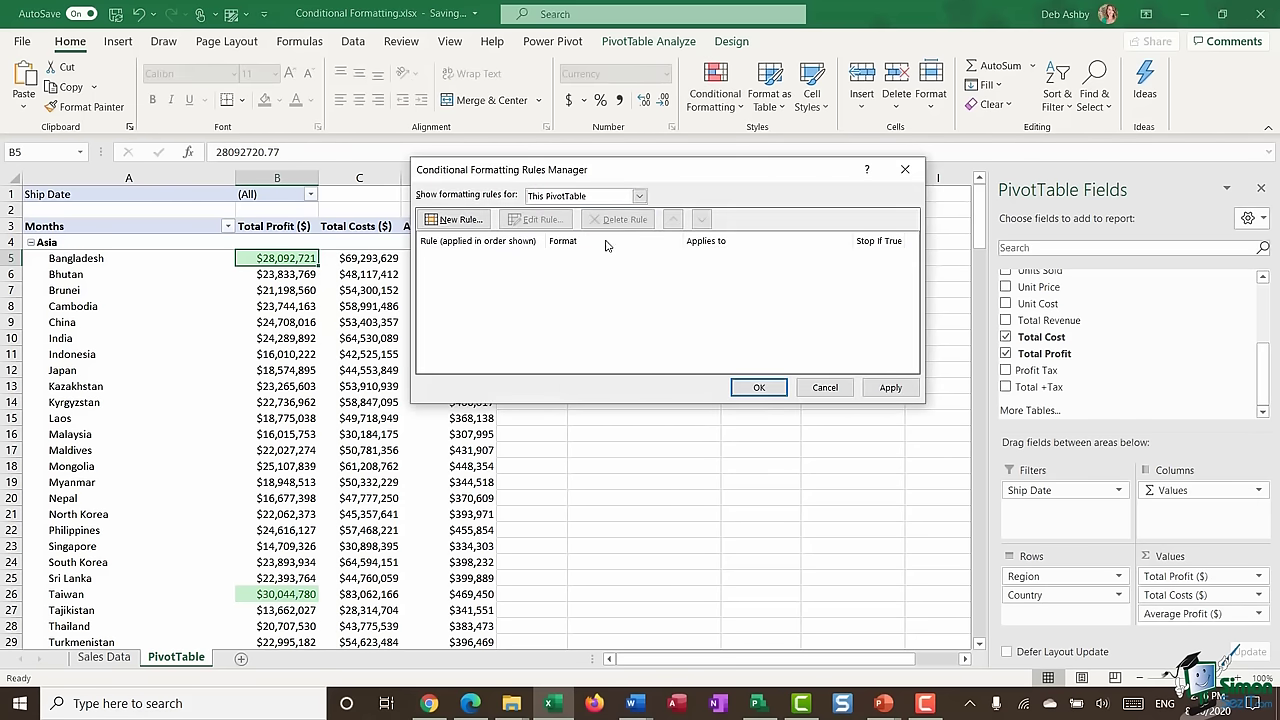
click(759, 387)
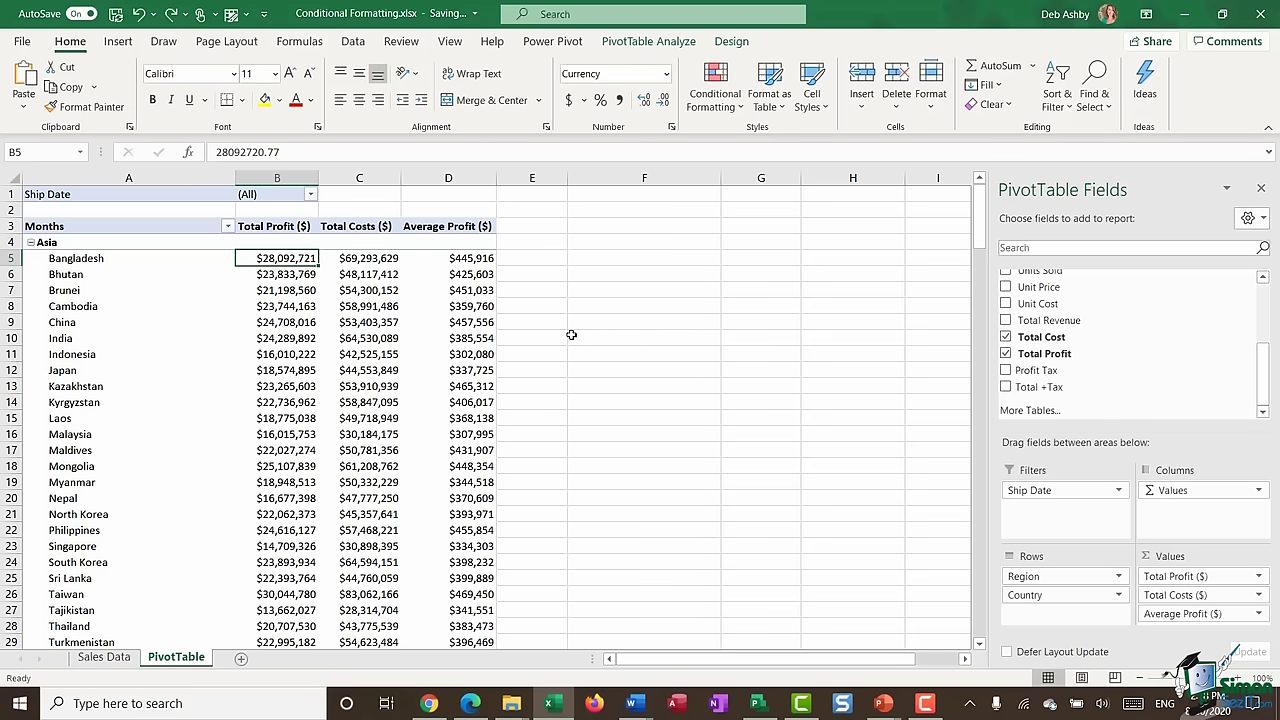
- Select the pivot rows from Bangladesh down to the last country
click(277, 322)
click(33, 258)
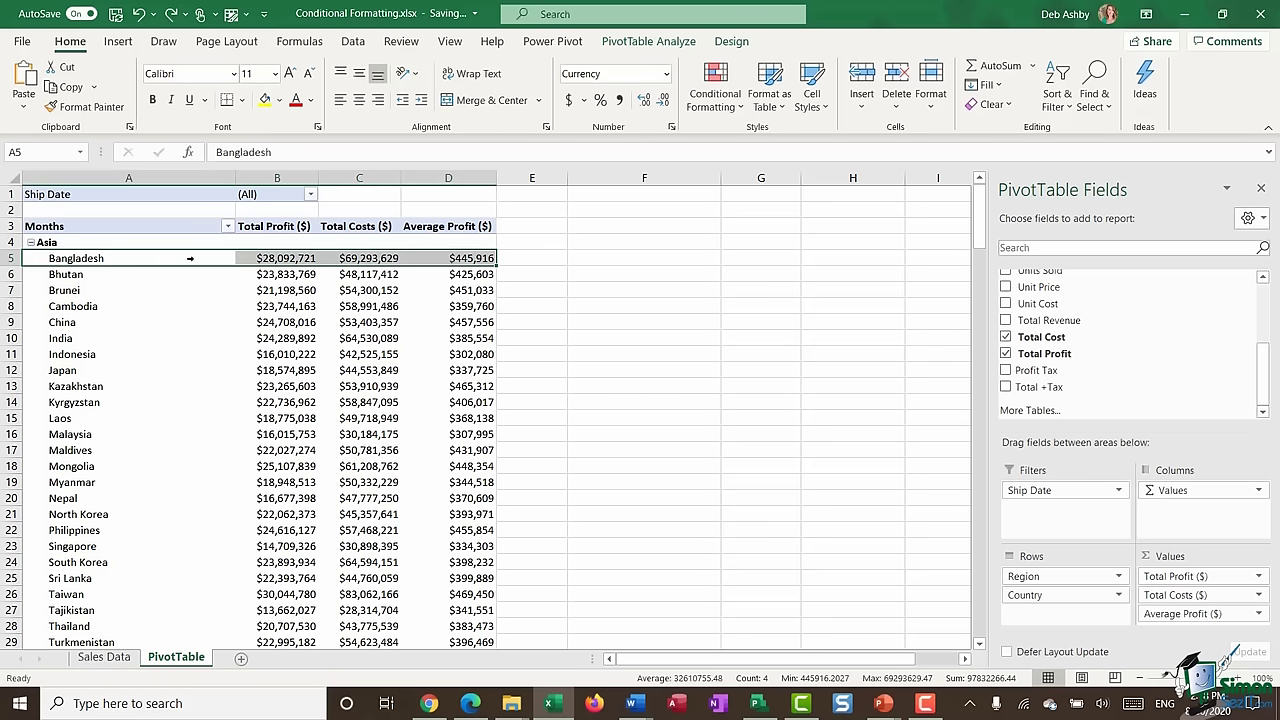
mouse_move(276, 260)
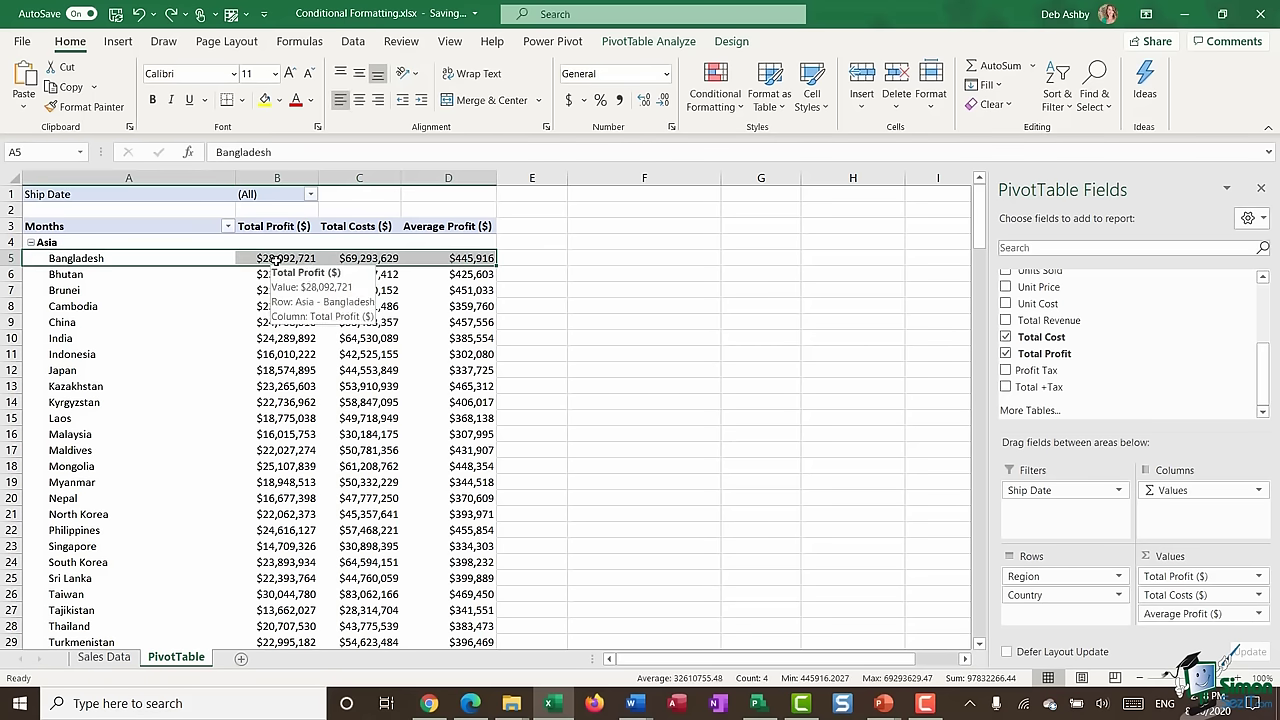
key(ctrl+shift+Down)
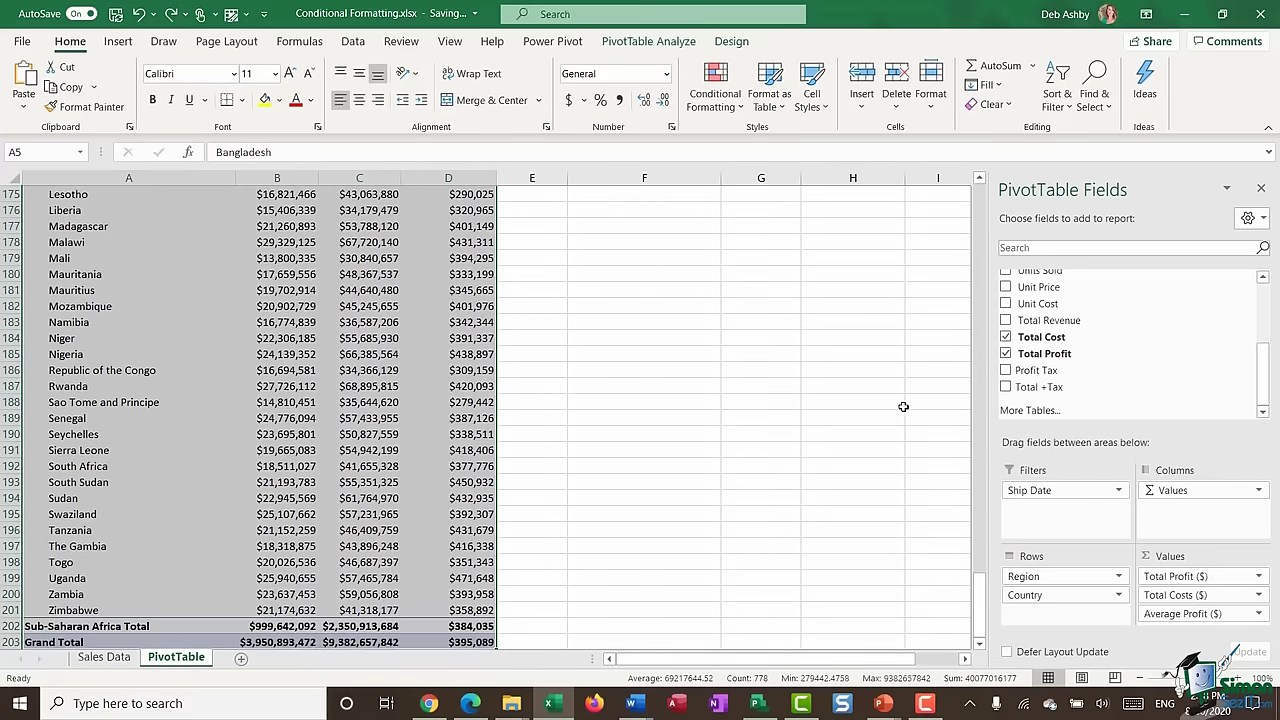
key(ctrl+BackSpace)
- Create a formula rule =$B5>25000000 that fills matching rows light green
click(730, 102)
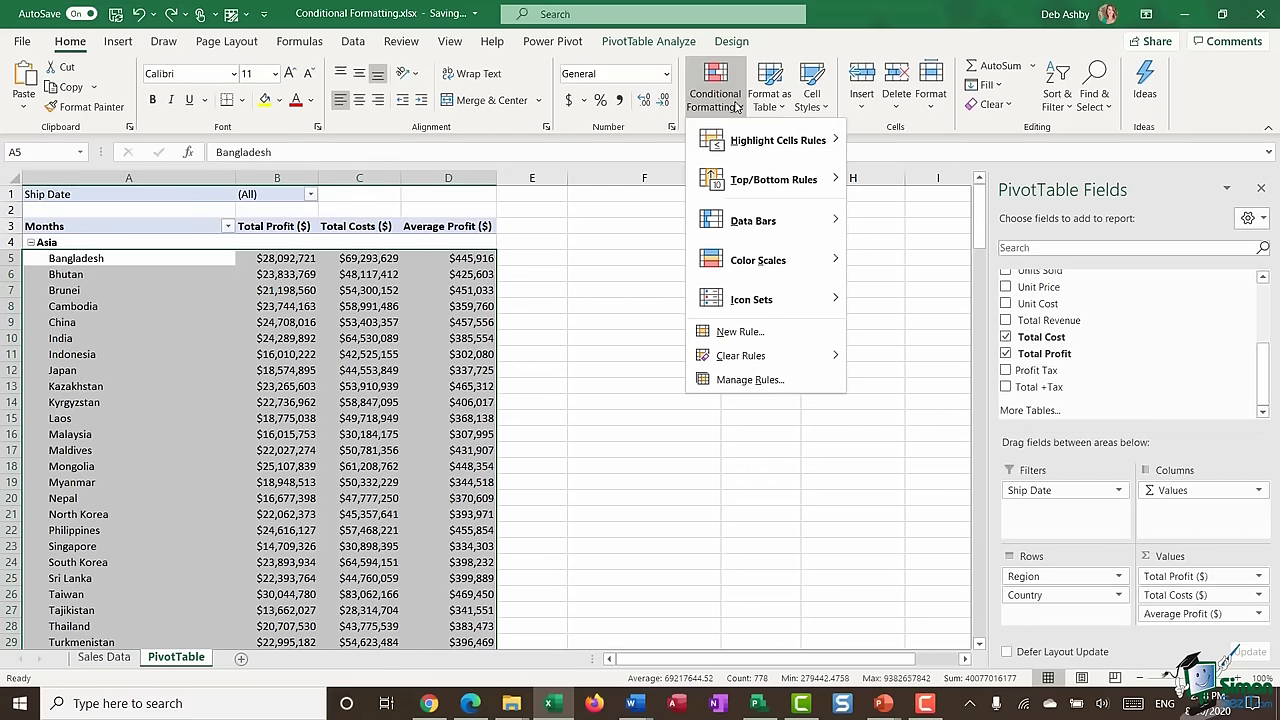
click(753, 336)
drag(602, 130, 687, 160)
click(602, 279)
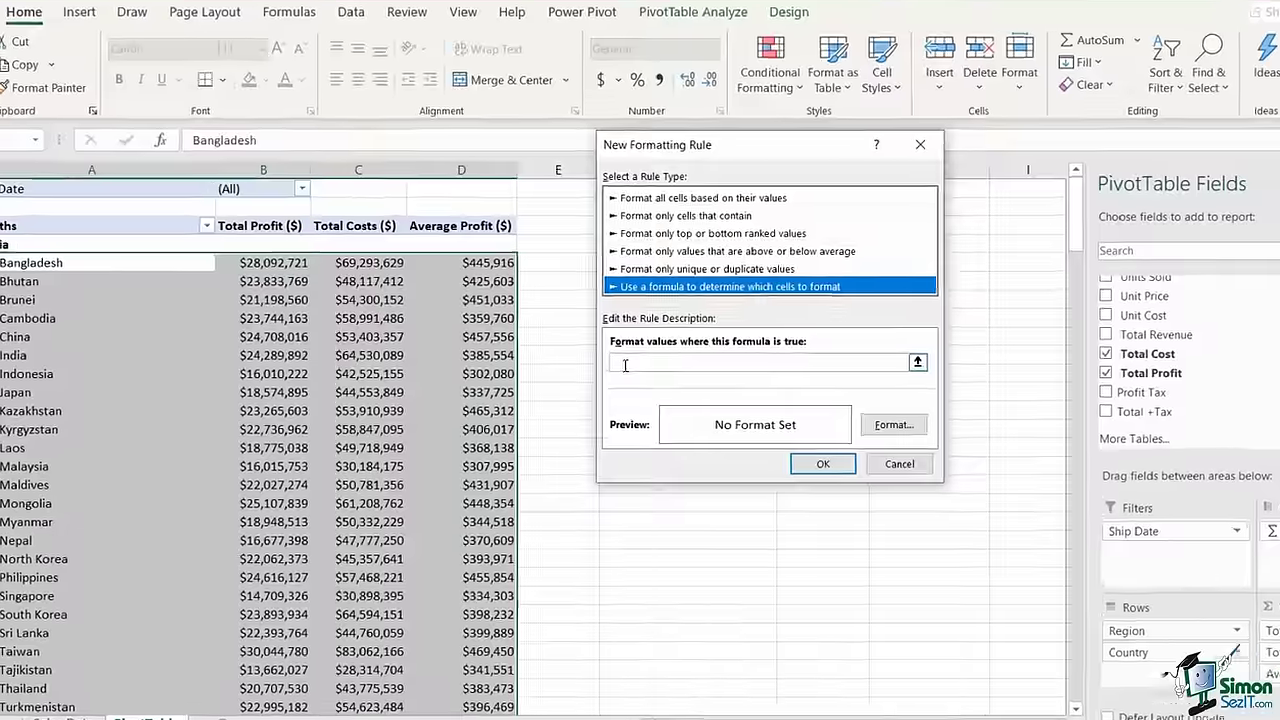
click(721, 343)
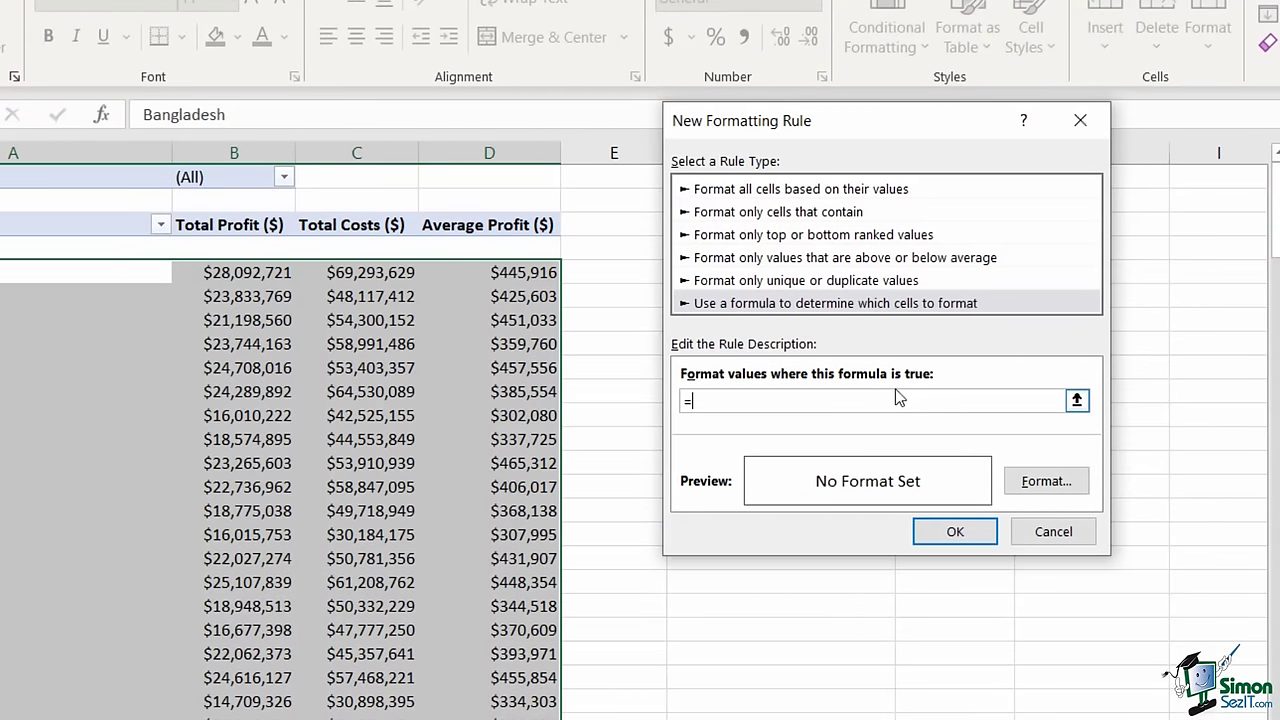
text(=$B5>25000000)
click(1023, 477)
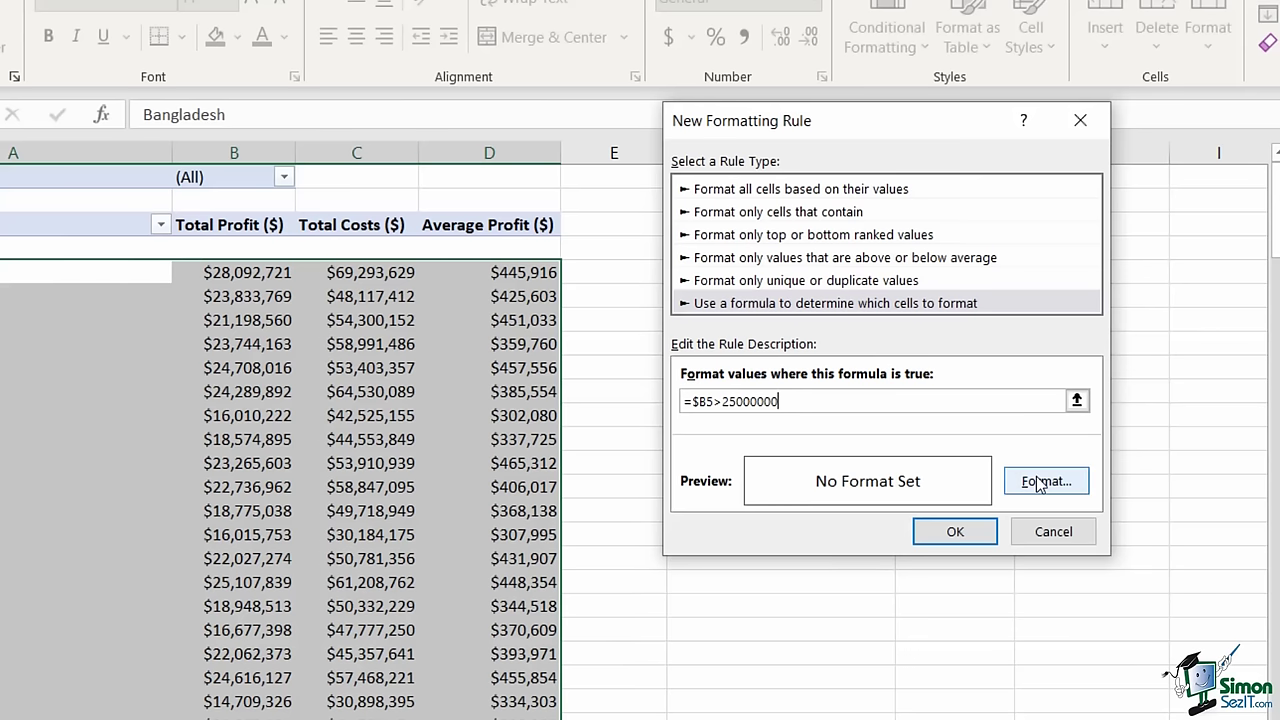
click(741, 131)
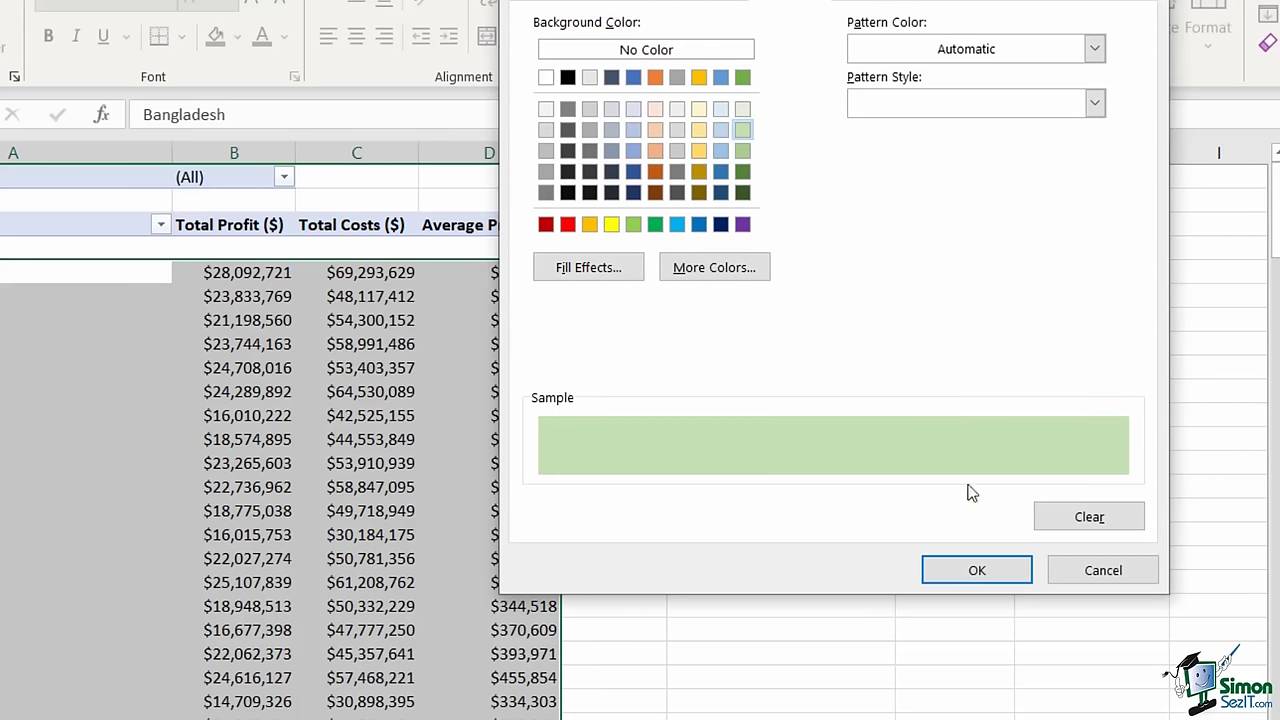
click(977, 569)
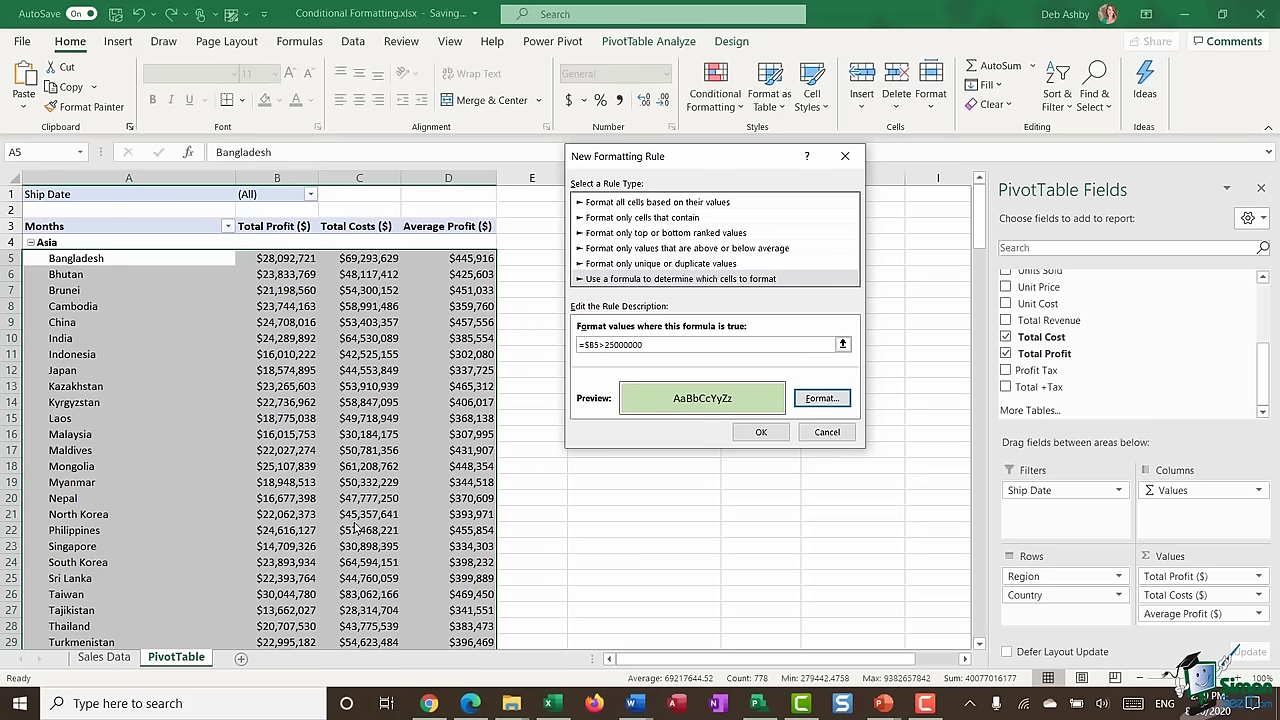
click(757, 433)
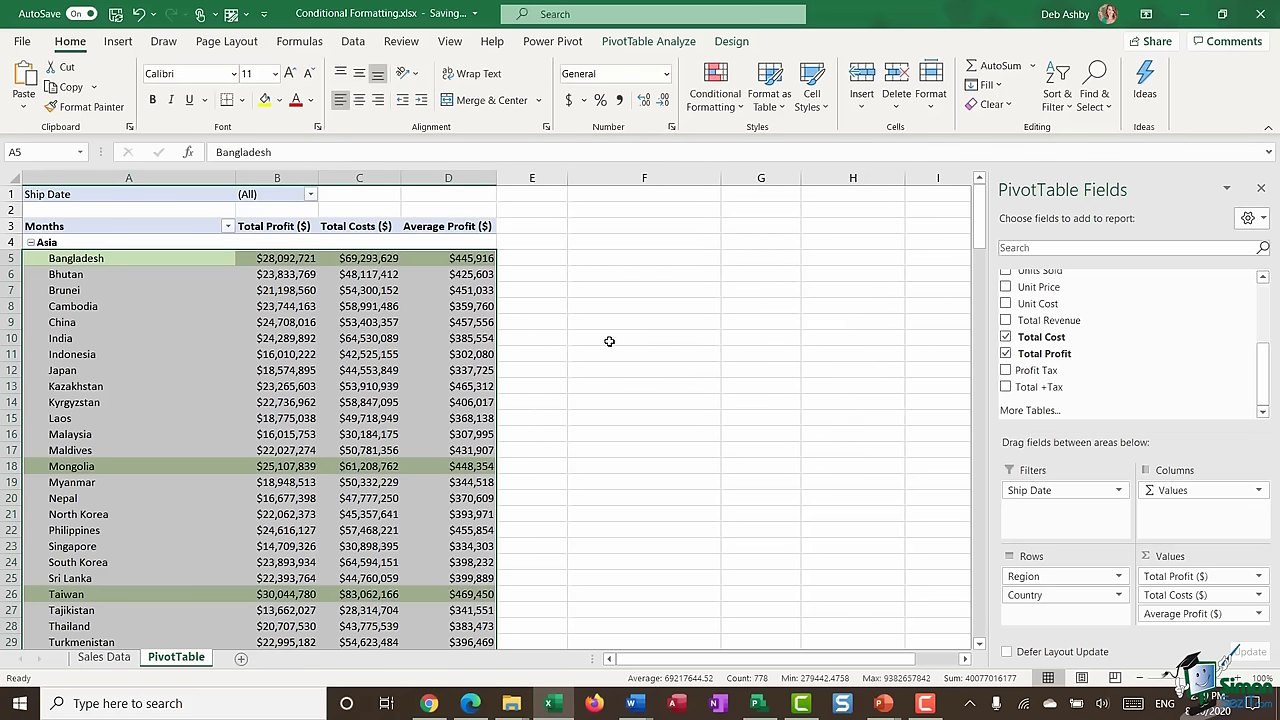
- Deselect the table and scroll through it to check the shaded rows
click(609, 338)
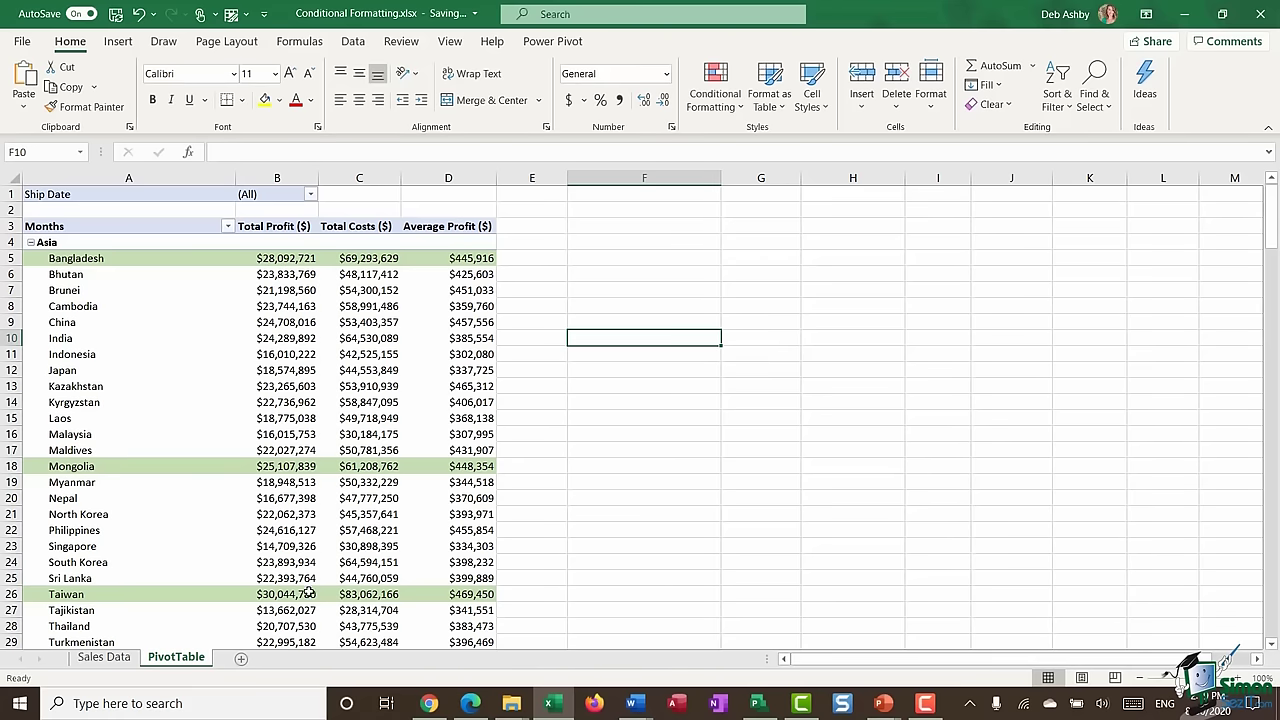
scroll(316, 457, down, 1)
scroll(316, 457, down, 20)
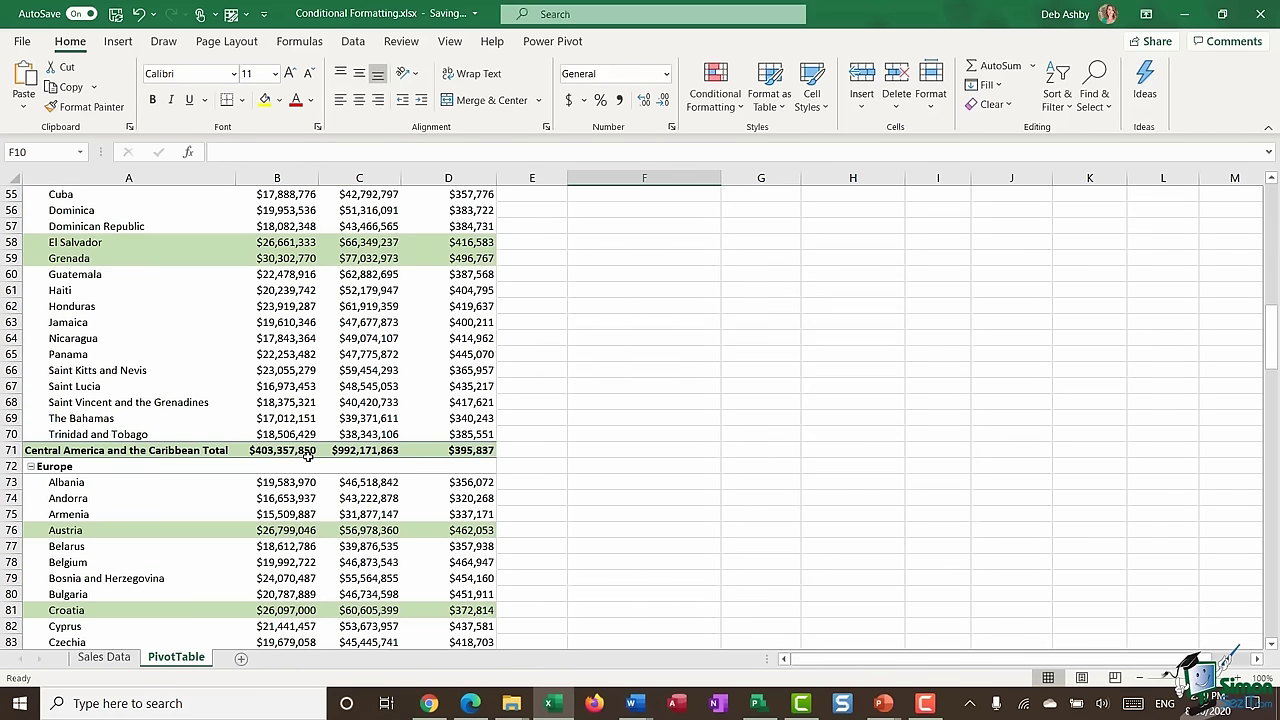
scroll(300, 457, up, 5)
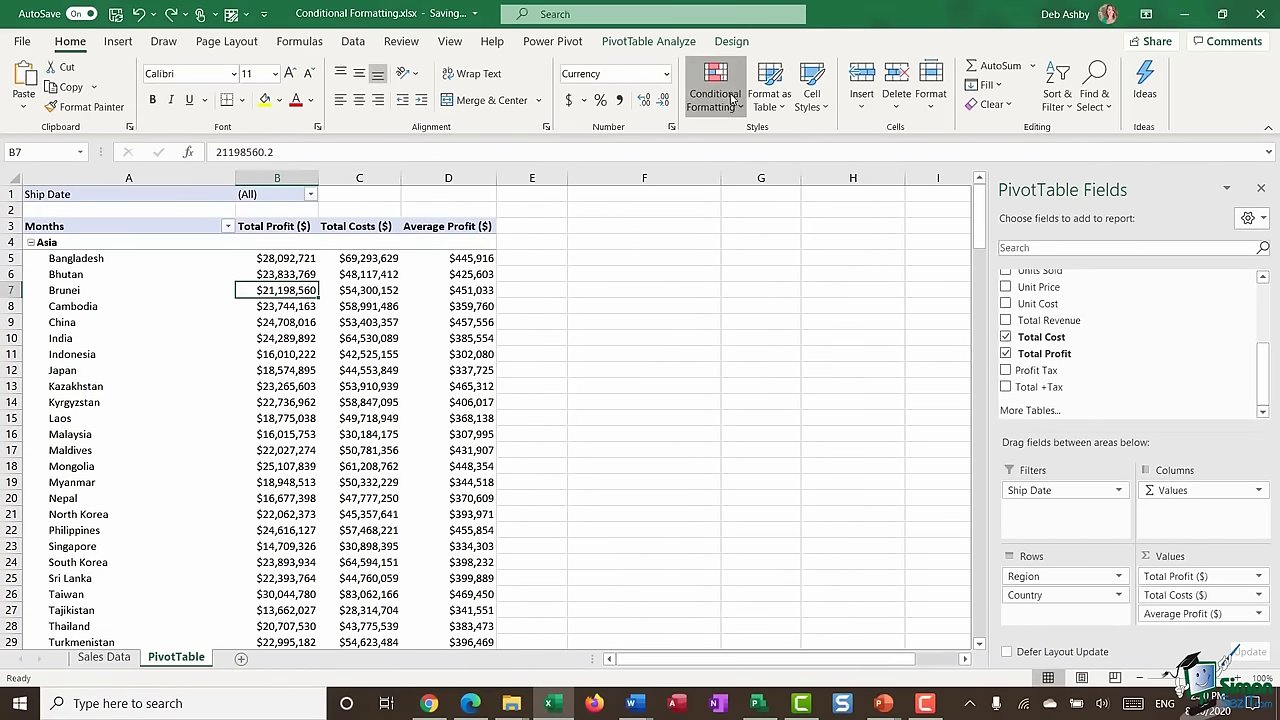
- Preview the Data Bars and Color Scales options in Conditional Formatting
click(731, 100)
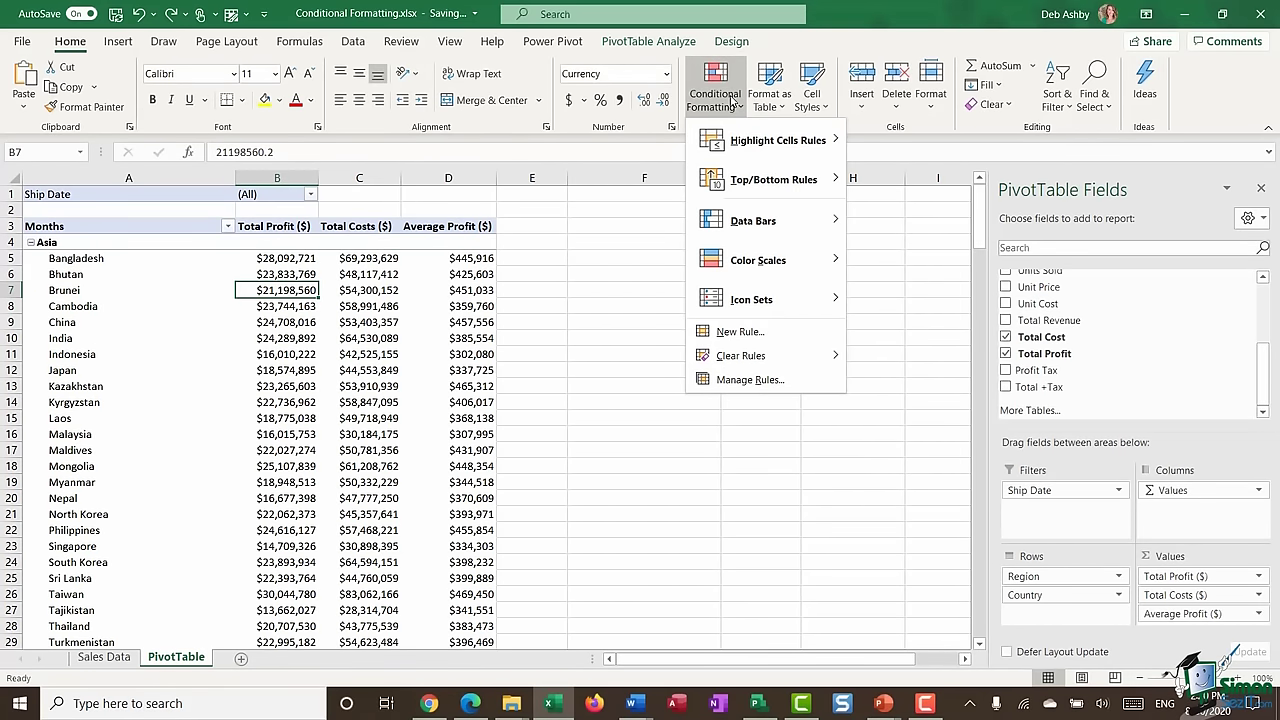
mouse_move(745, 219)
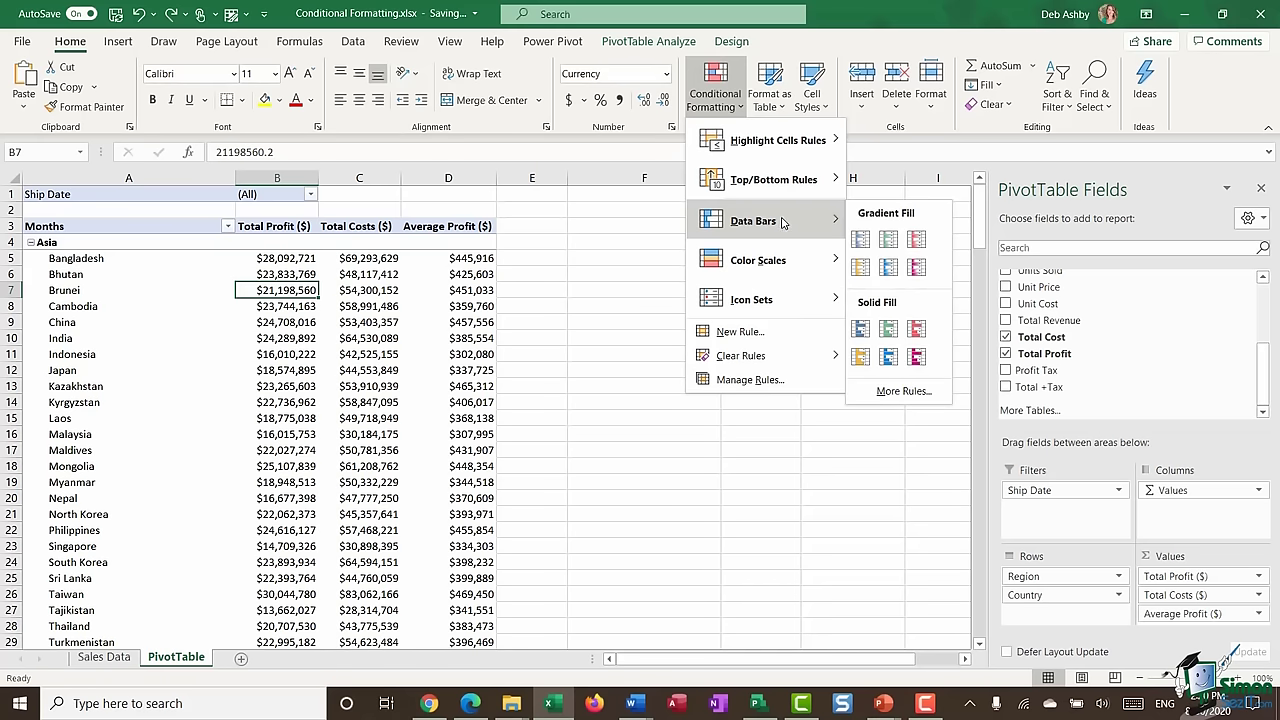
- Add a blue gradient data bar to B5 and extend it to all Total Profit values for Country
mouse_move(758, 305)
click(289, 262)
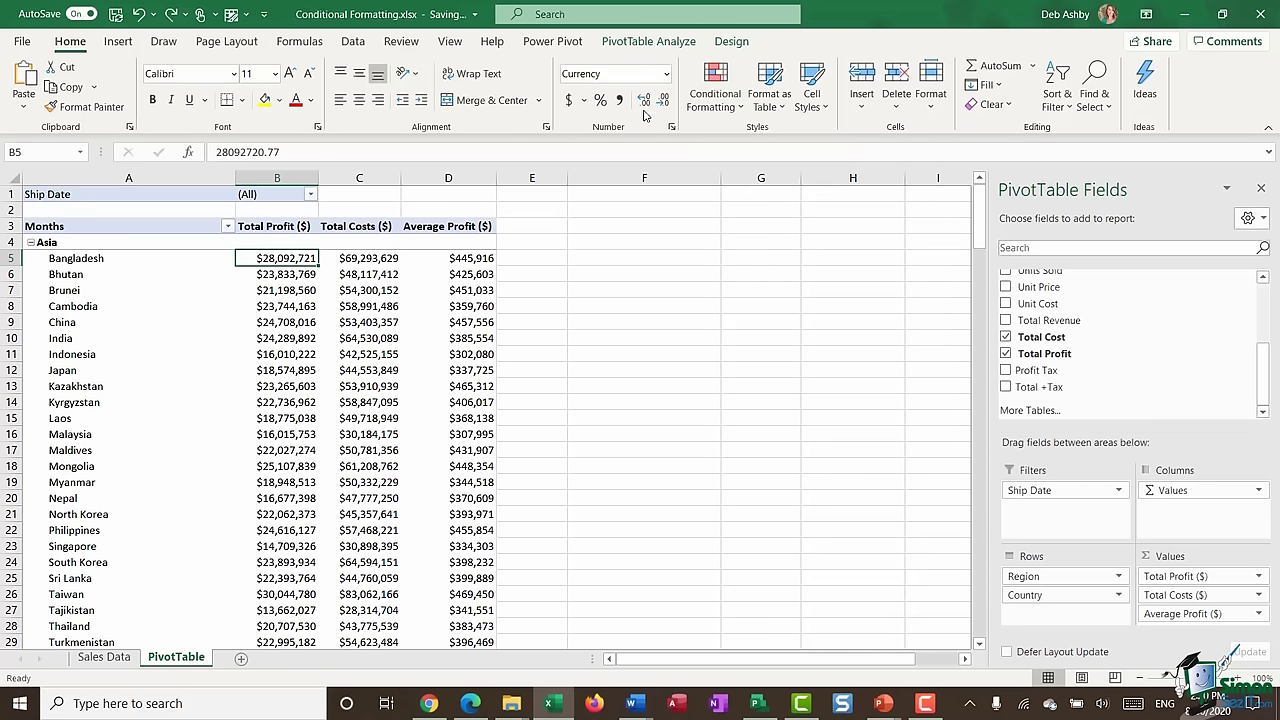
click(714, 92)
mouse_move(731, 219)
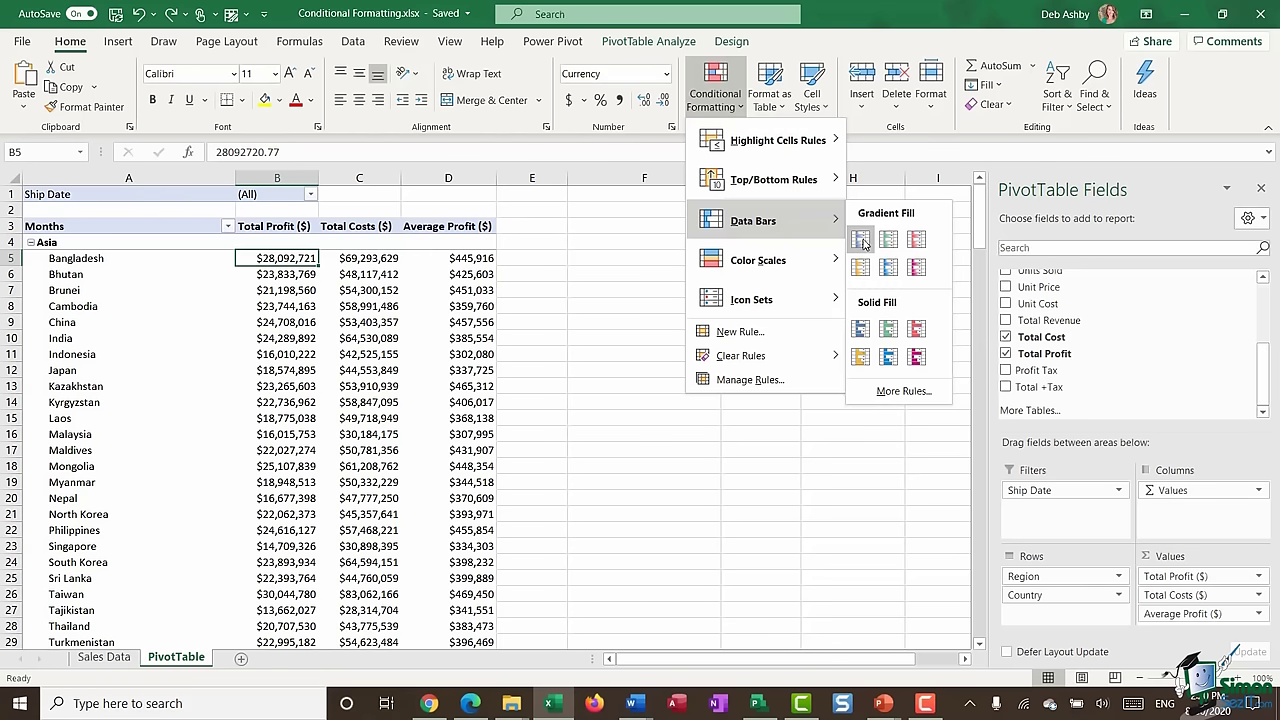
click(862, 243)
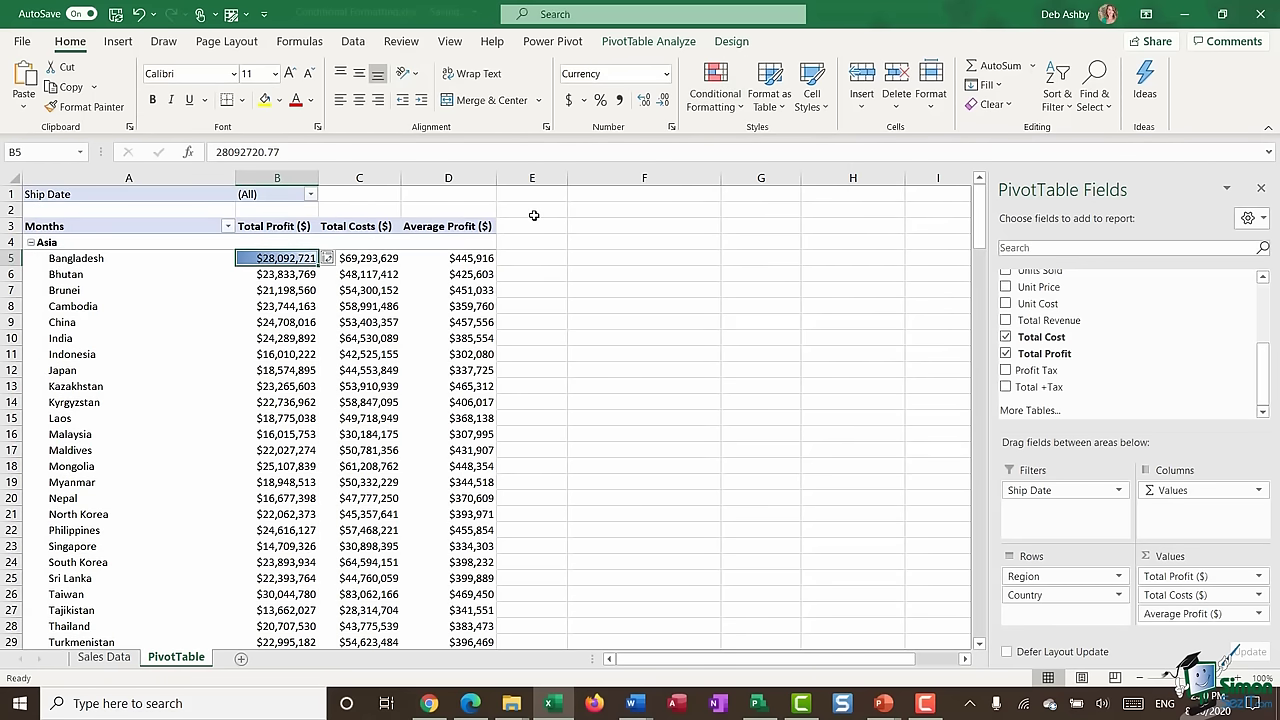
click(328, 257)
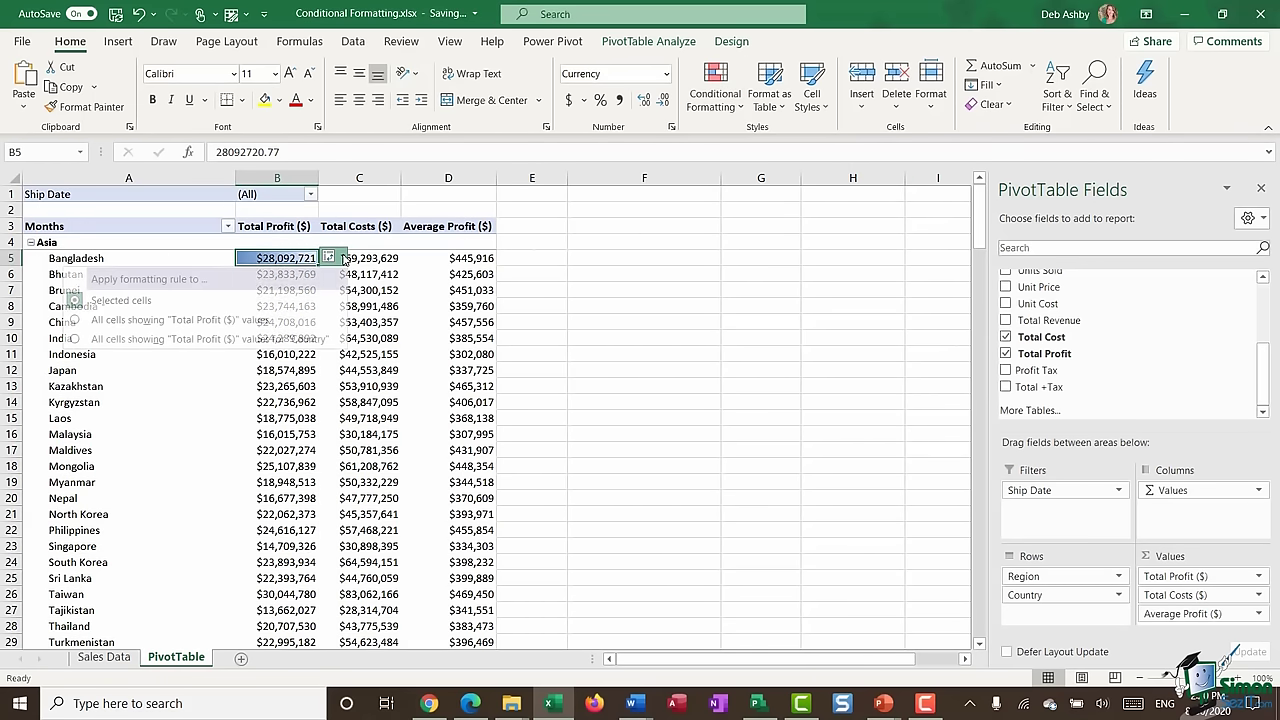
click(76, 340)
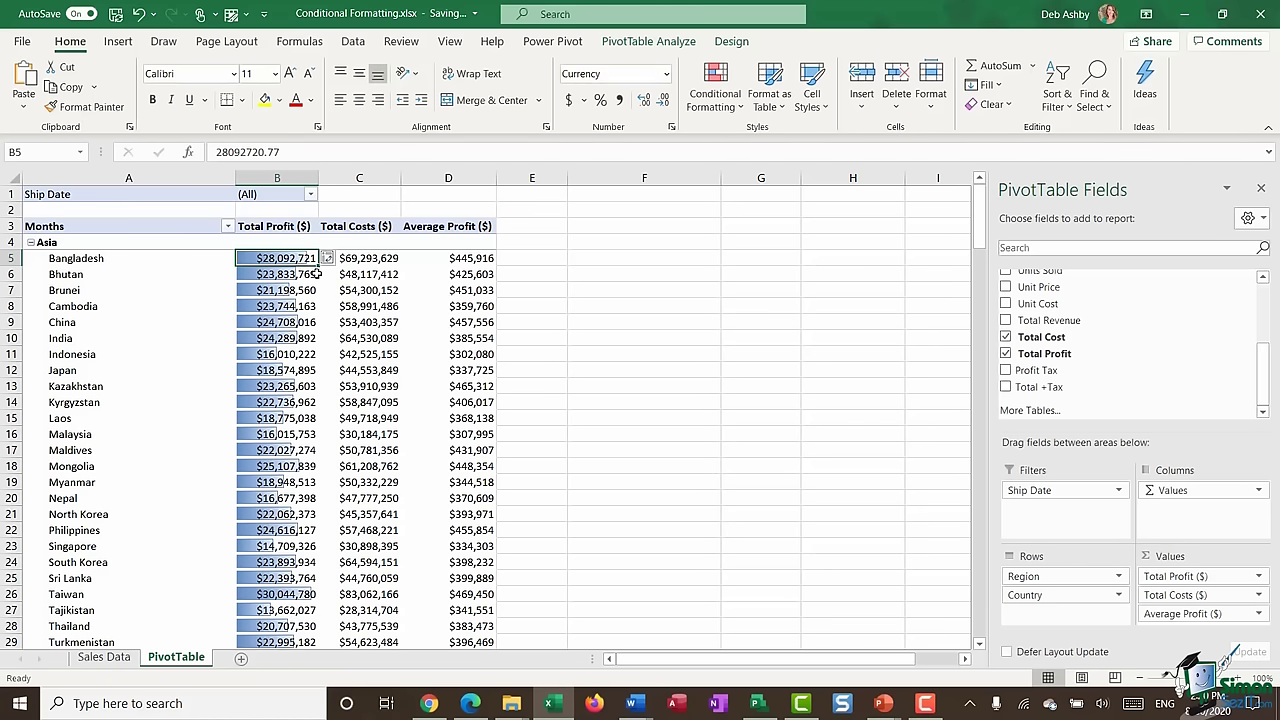
scroll(308, 388, down, 2)
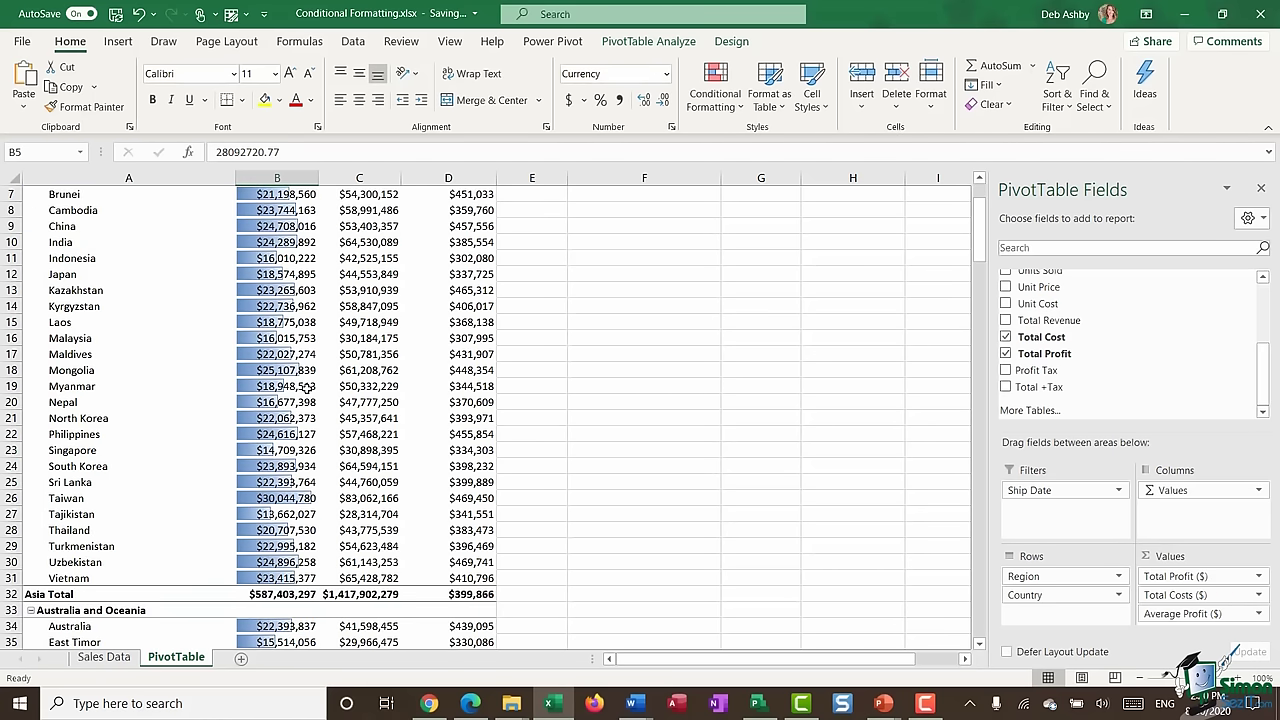
scroll(308, 388, up, 2)
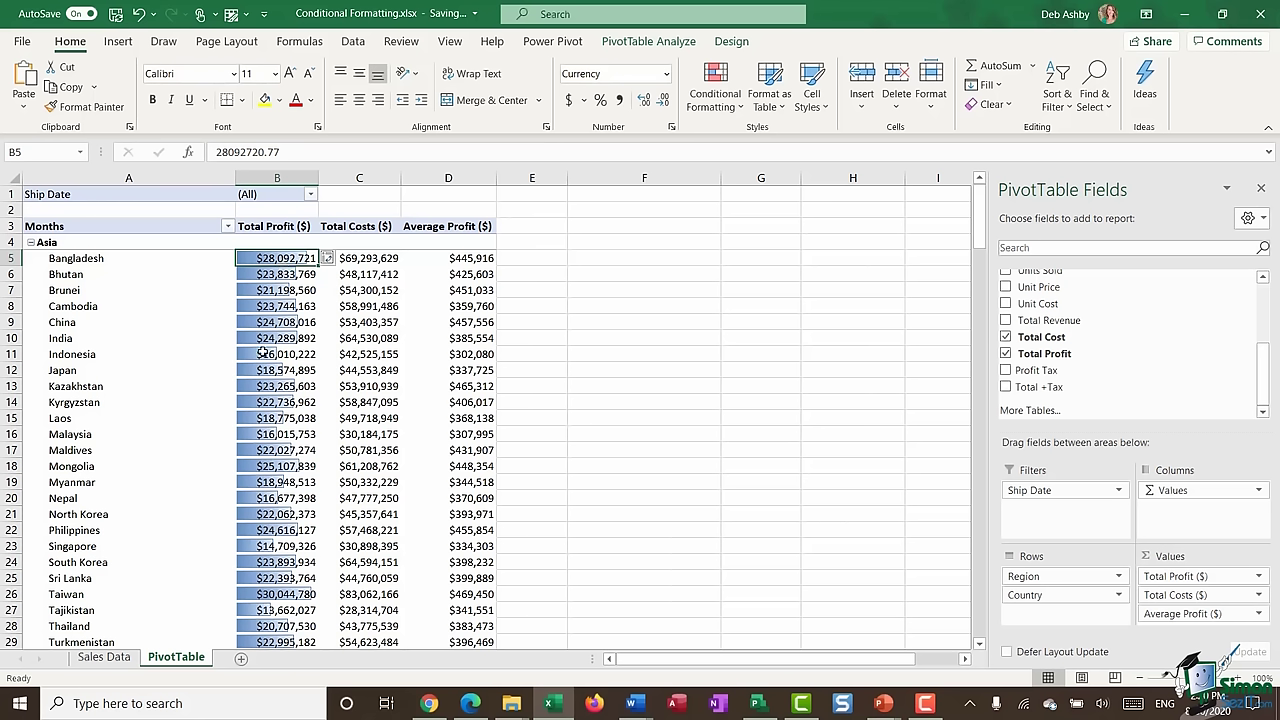
mouse_move(262, 352)
mouse_move(285, 310)
- Open the Total Profit Data Bar rule for editing from the Conditional Formatting Rules Manager
click(718, 100)
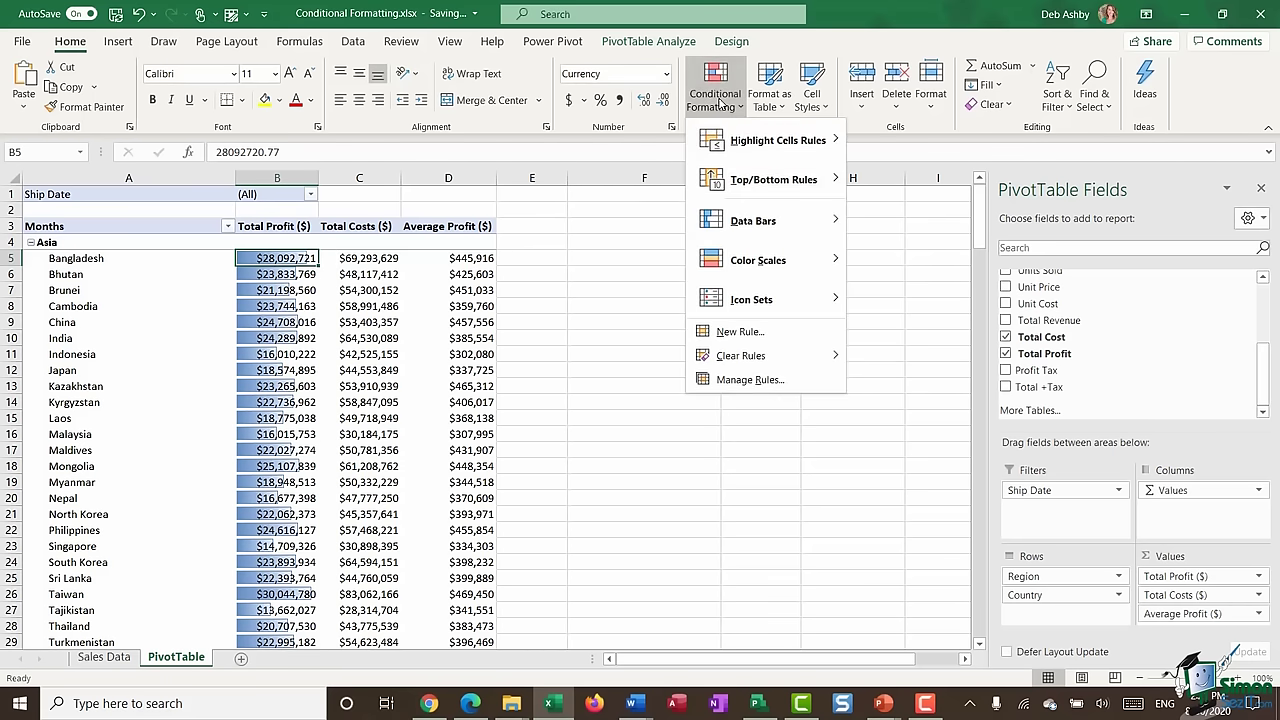
click(741, 382)
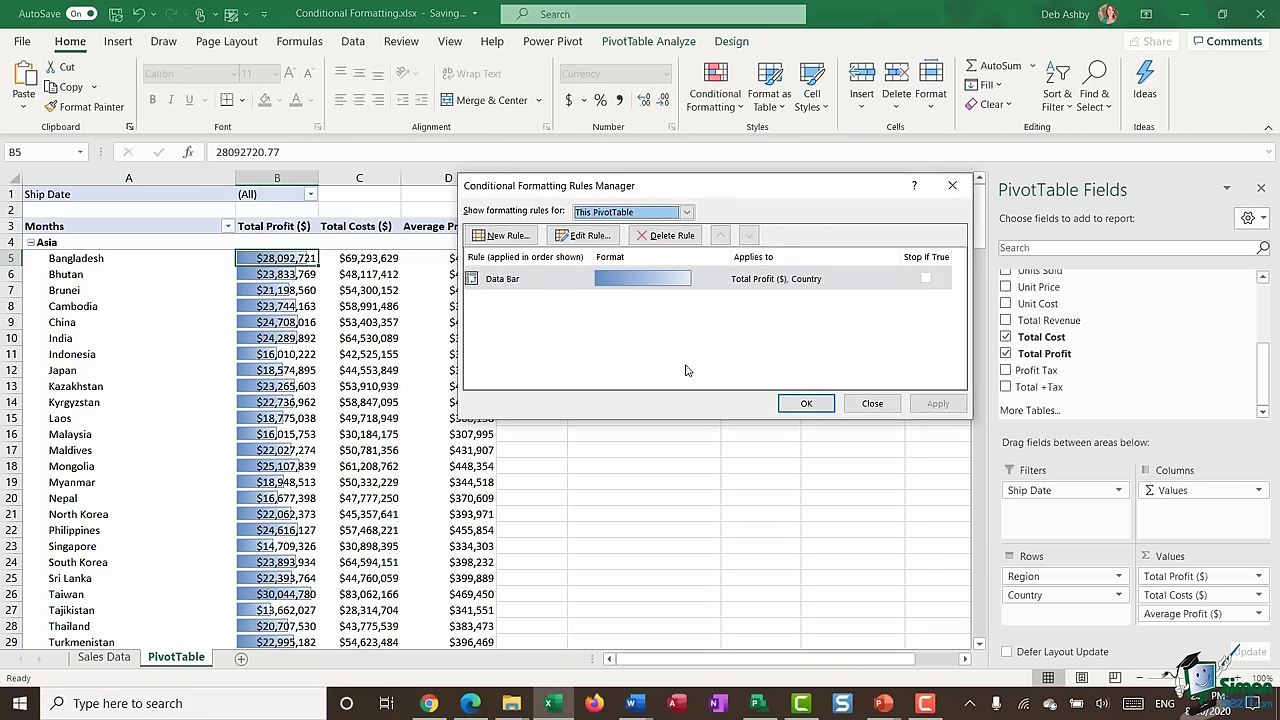
click(520, 279)
click(583, 235)
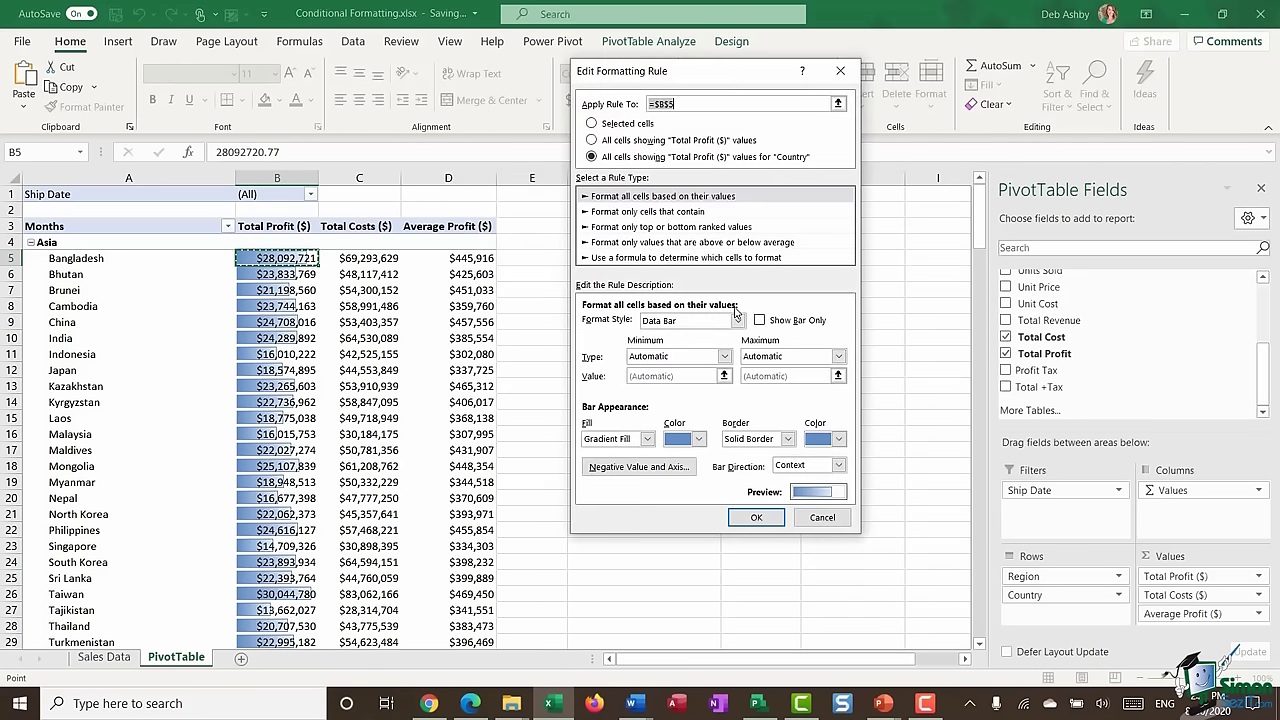
- Turn on Show Bar Only, confirm both dialogs, then select Bangladesh's Total Costs value
click(760, 321)
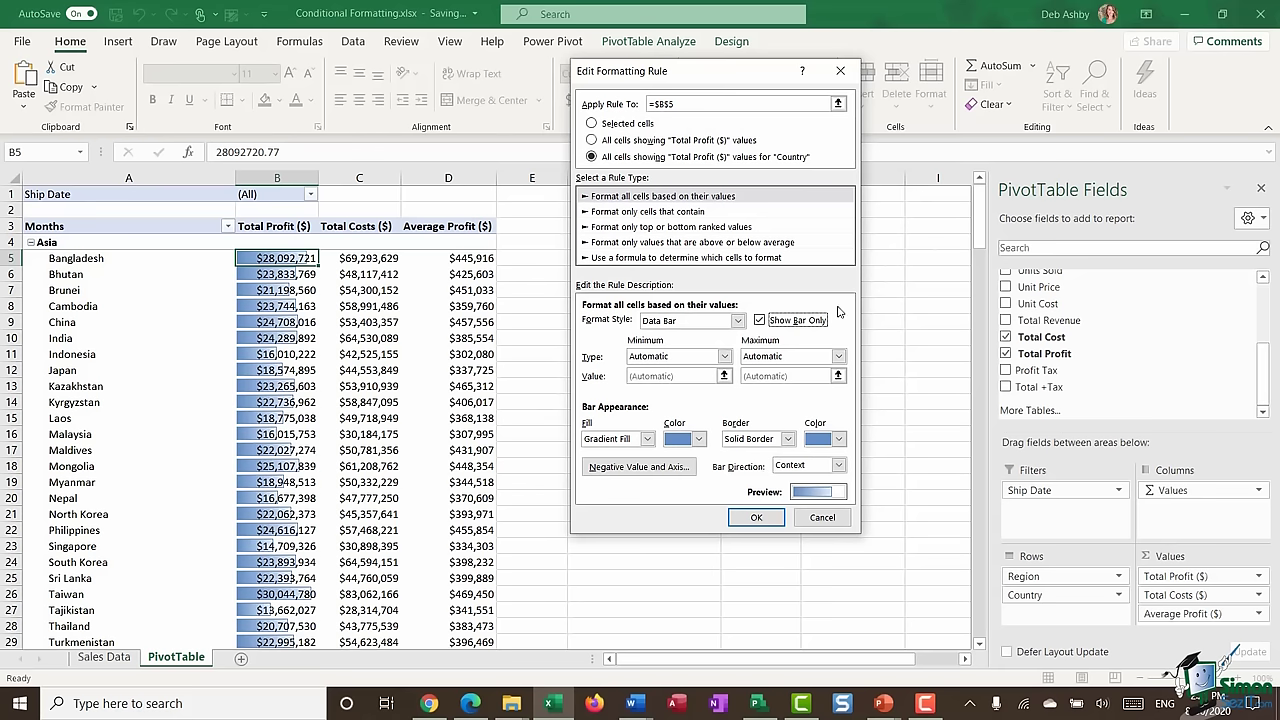
click(756, 517)
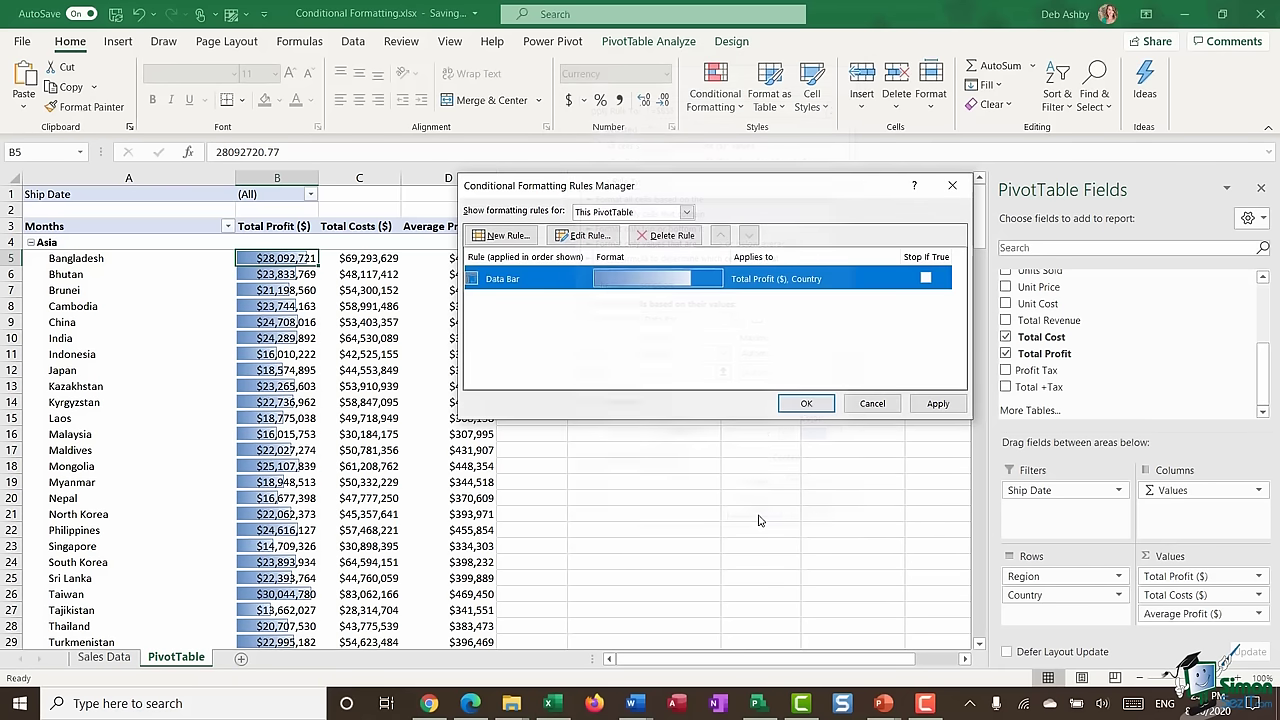
click(807, 404)
click(560, 291)
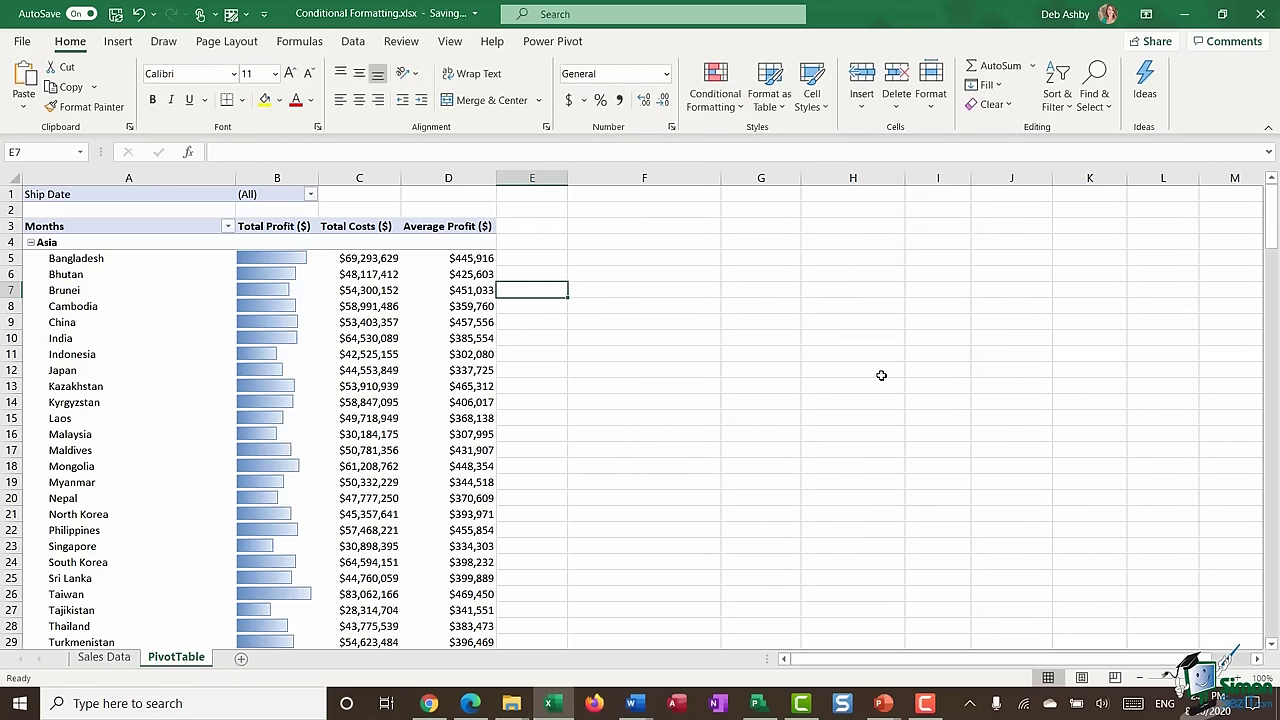
click(359, 258)
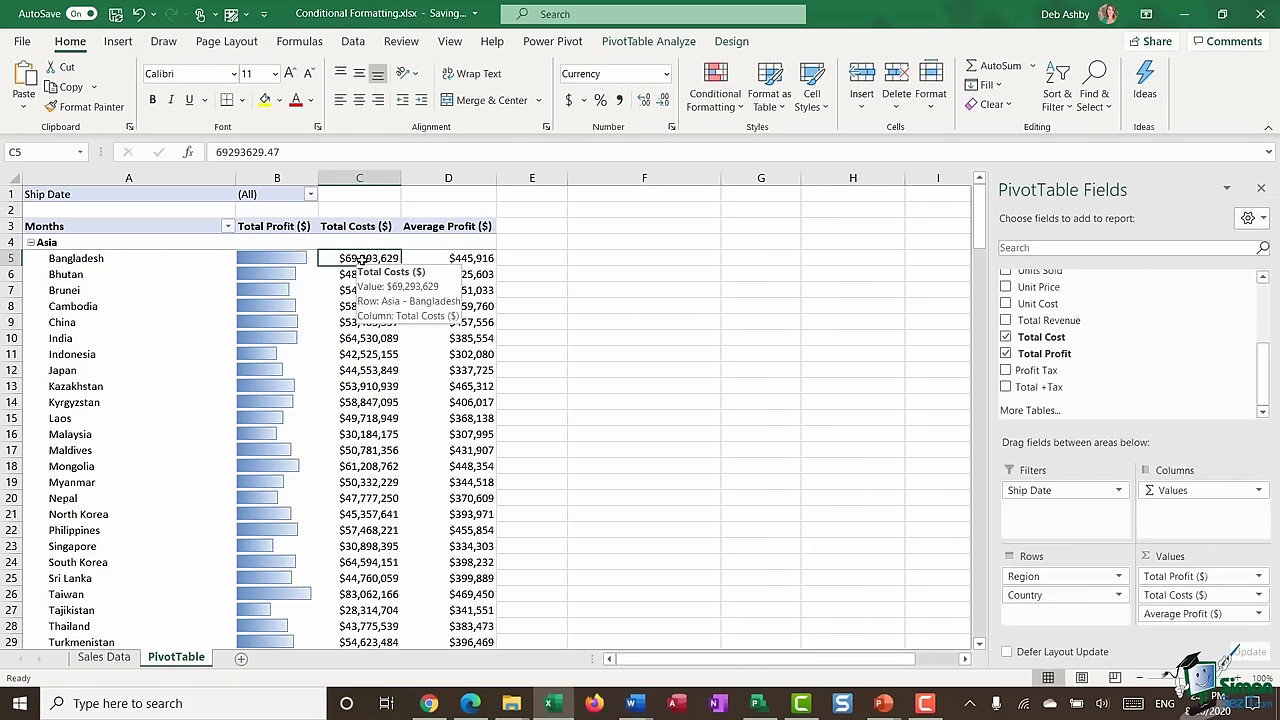
- Apply the Red-Yellow-Green colour scale to all Total Costs values for Country
click(728, 104)
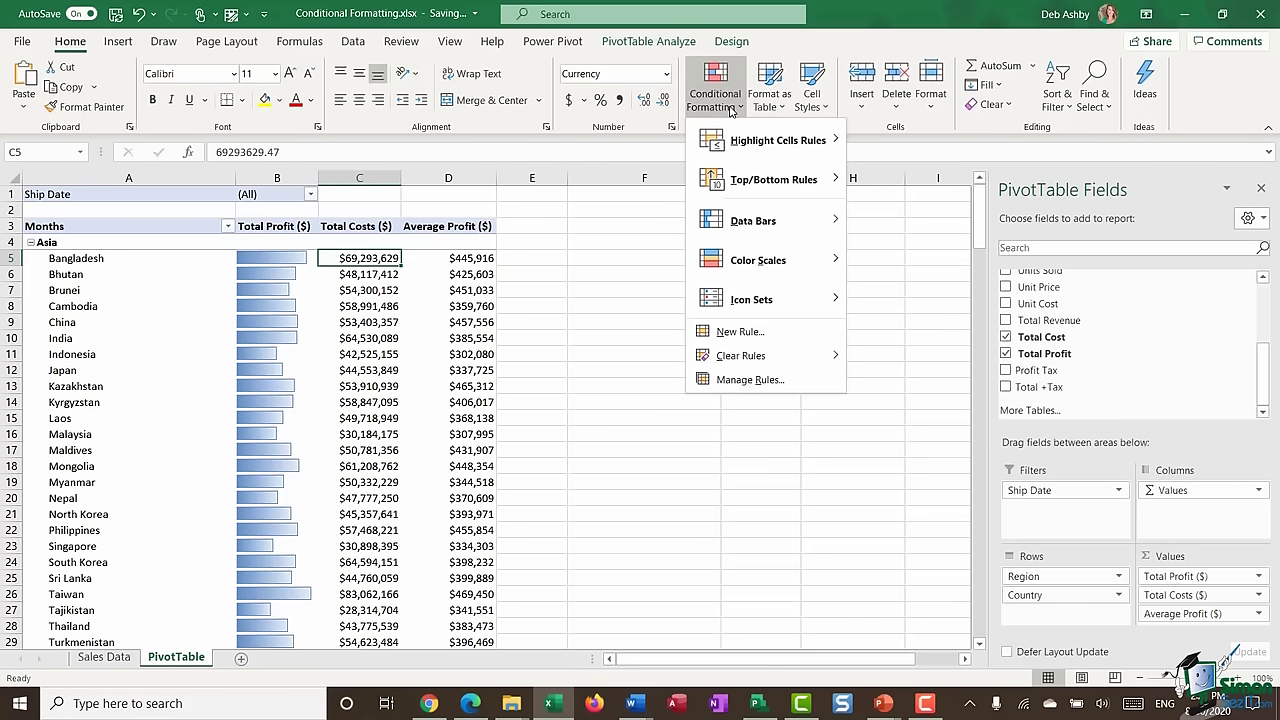
mouse_move(760, 268)
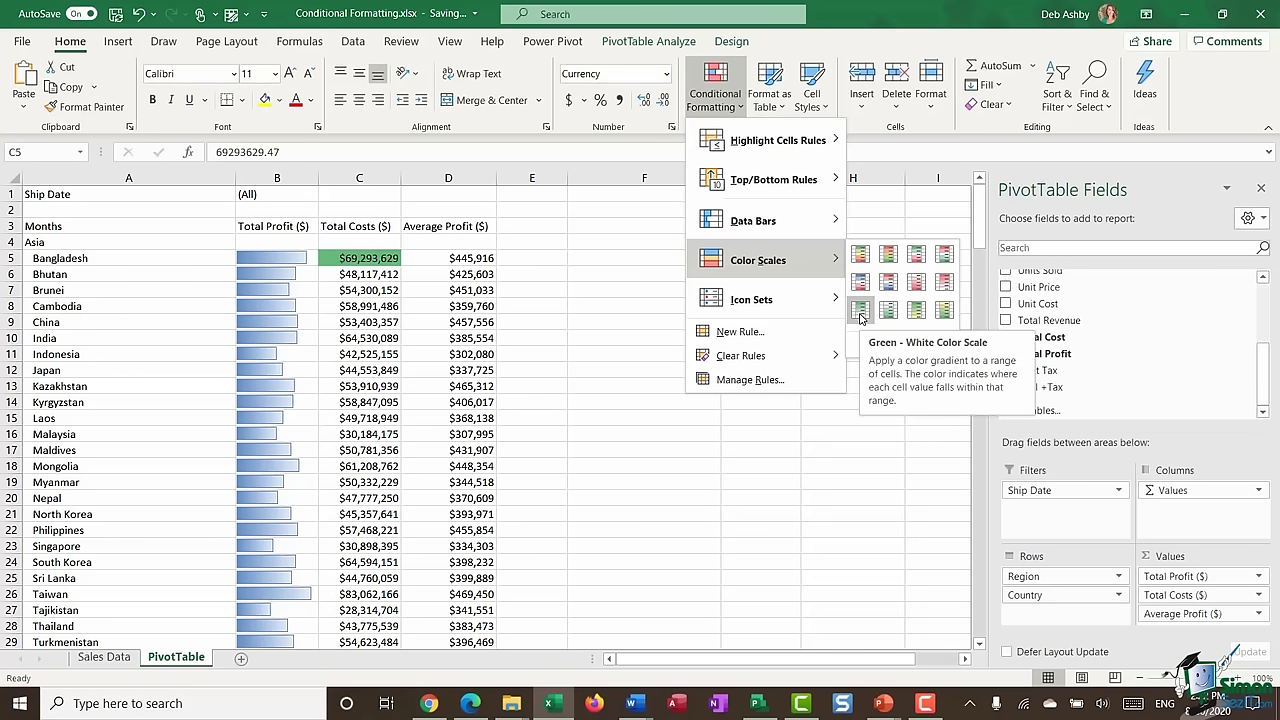
click(889, 262)
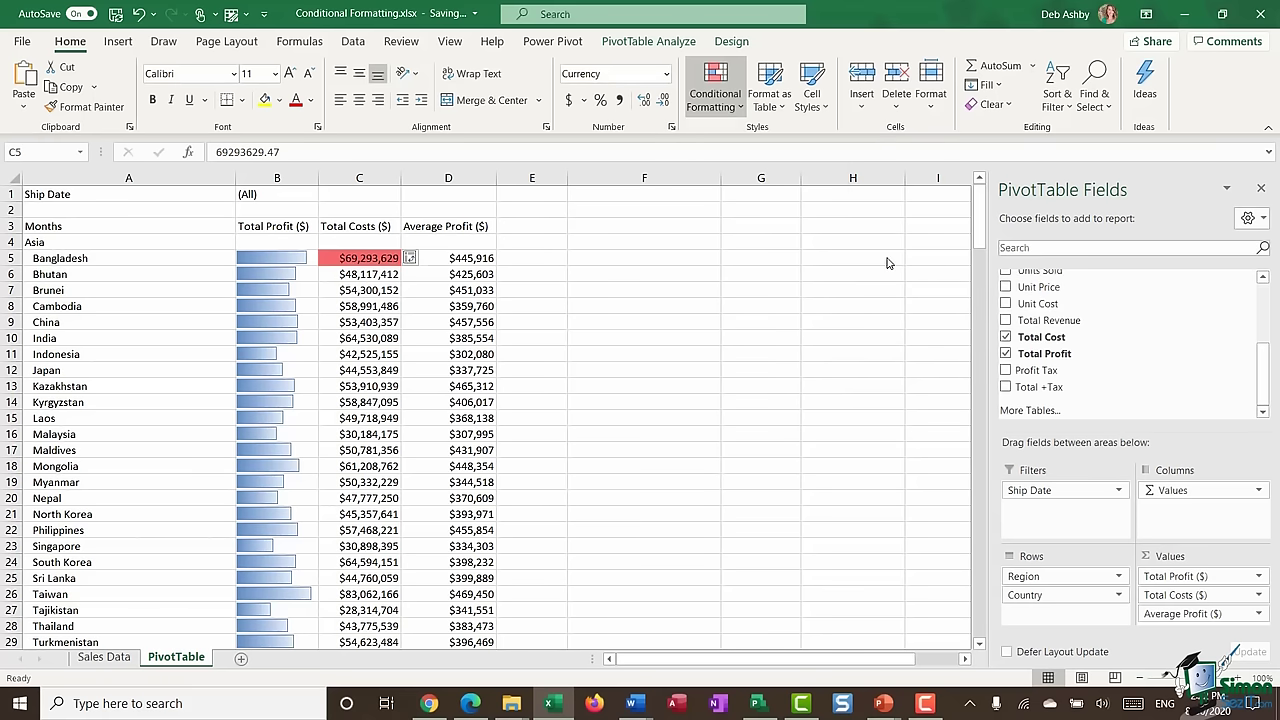
click(423, 258)
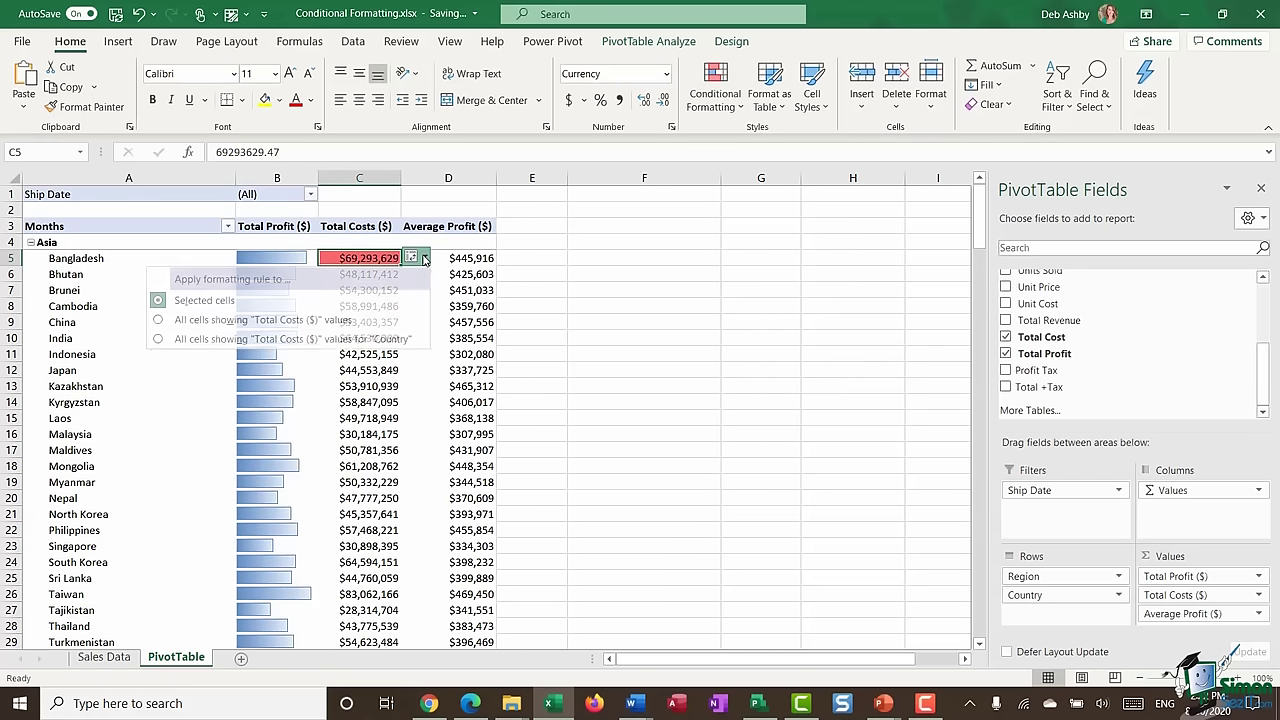
click(262, 340)
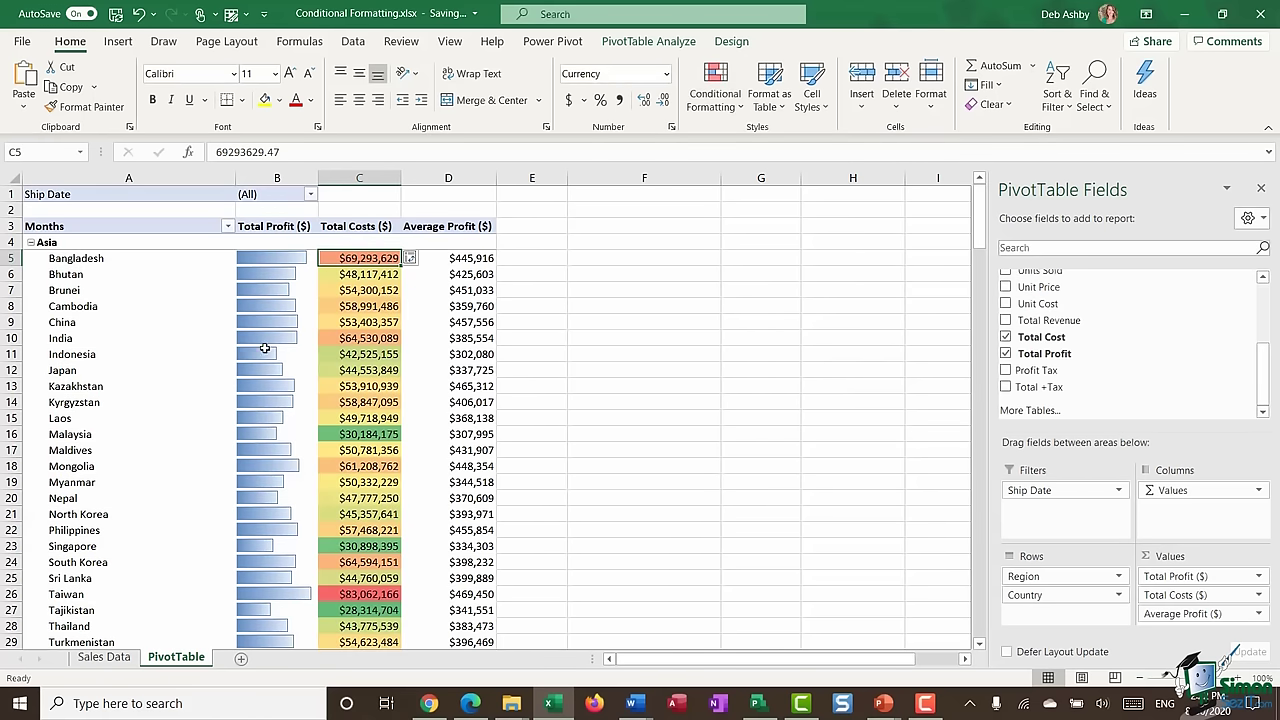
- Review the shaded Total Costs, selecting Bangladesh's and Taiwan's values
click(574, 310)
click(361, 261)
scroll(372, 289, down, 2)
scroll(372, 289, down, 2)
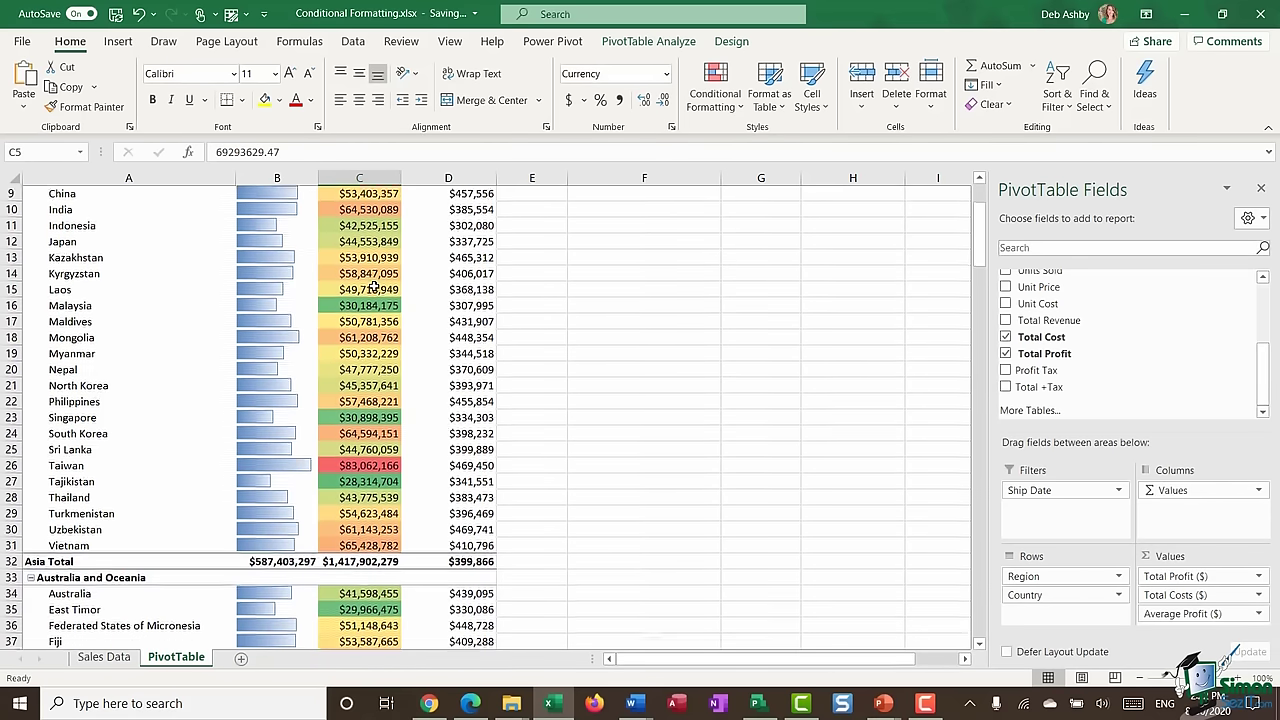
click(332, 449)
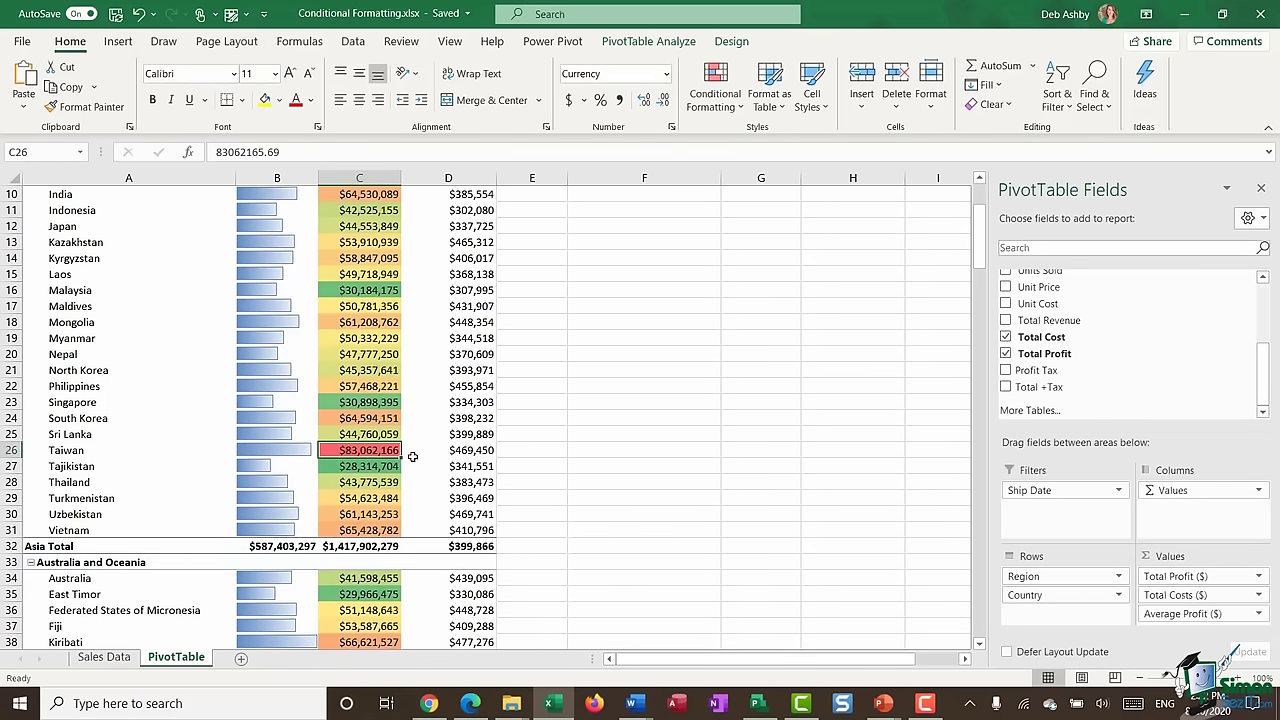
scroll(379, 388, down, 12)
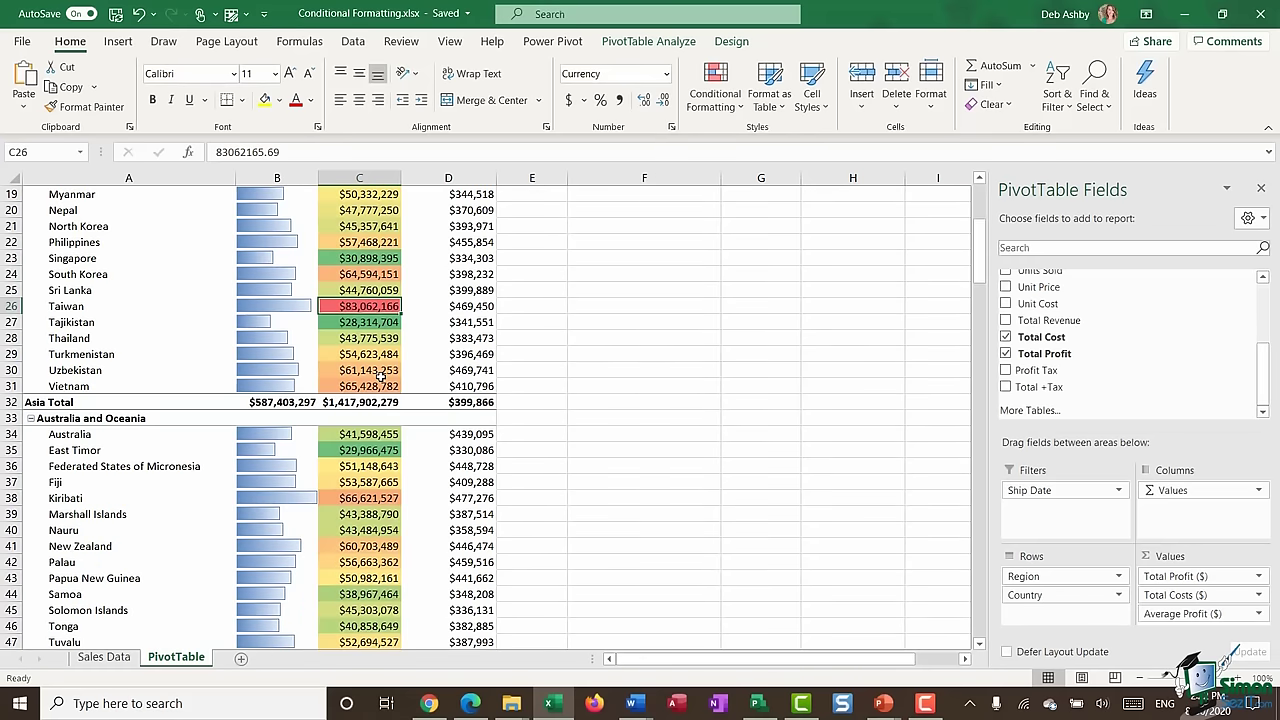
scroll(392, 375, down, 5)
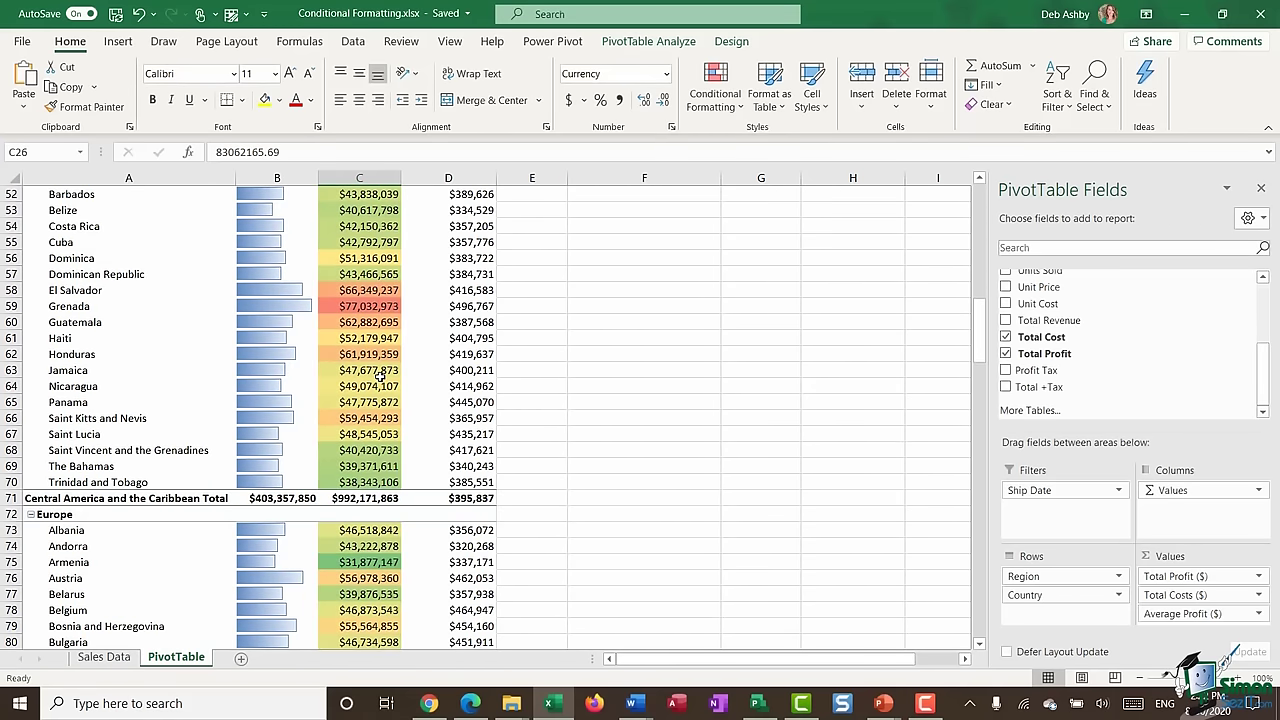
scroll(392, 375, up, 10)
scroll(379, 376, up, 10)
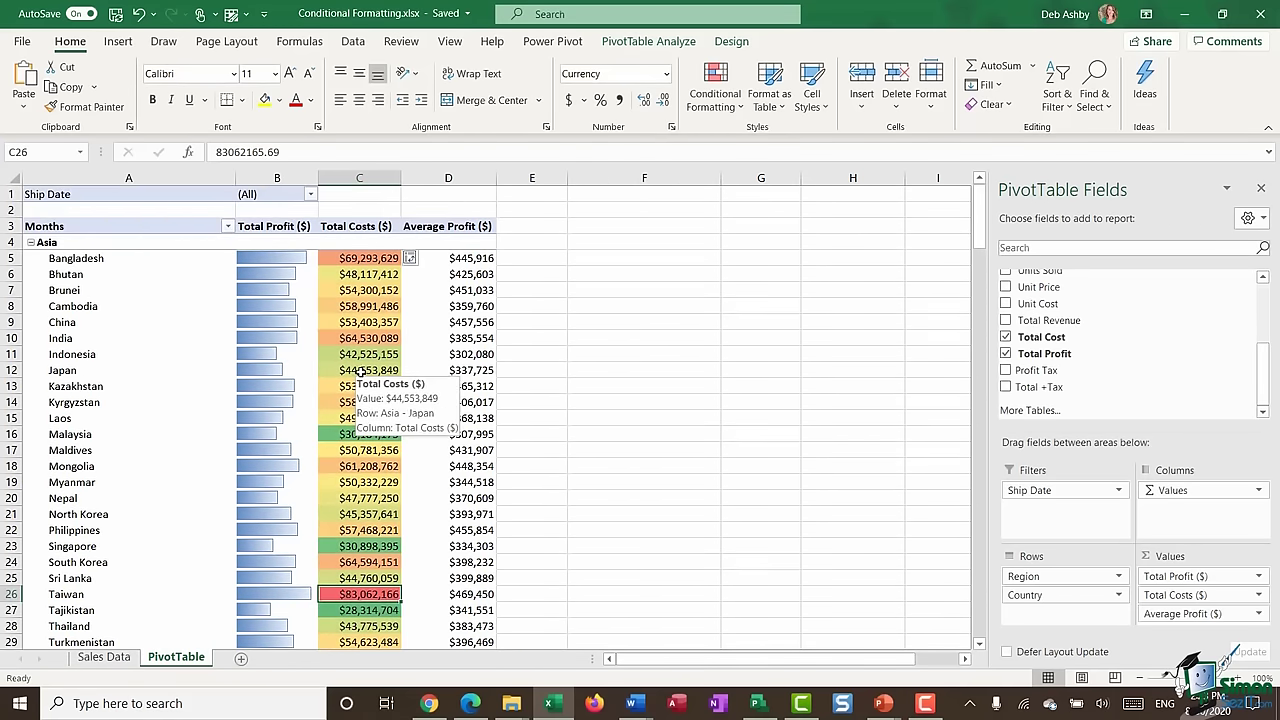
- Add 3 Traffic Lights icons to Bangladesh's Average Profit and extend them to all countries
click(446, 258)
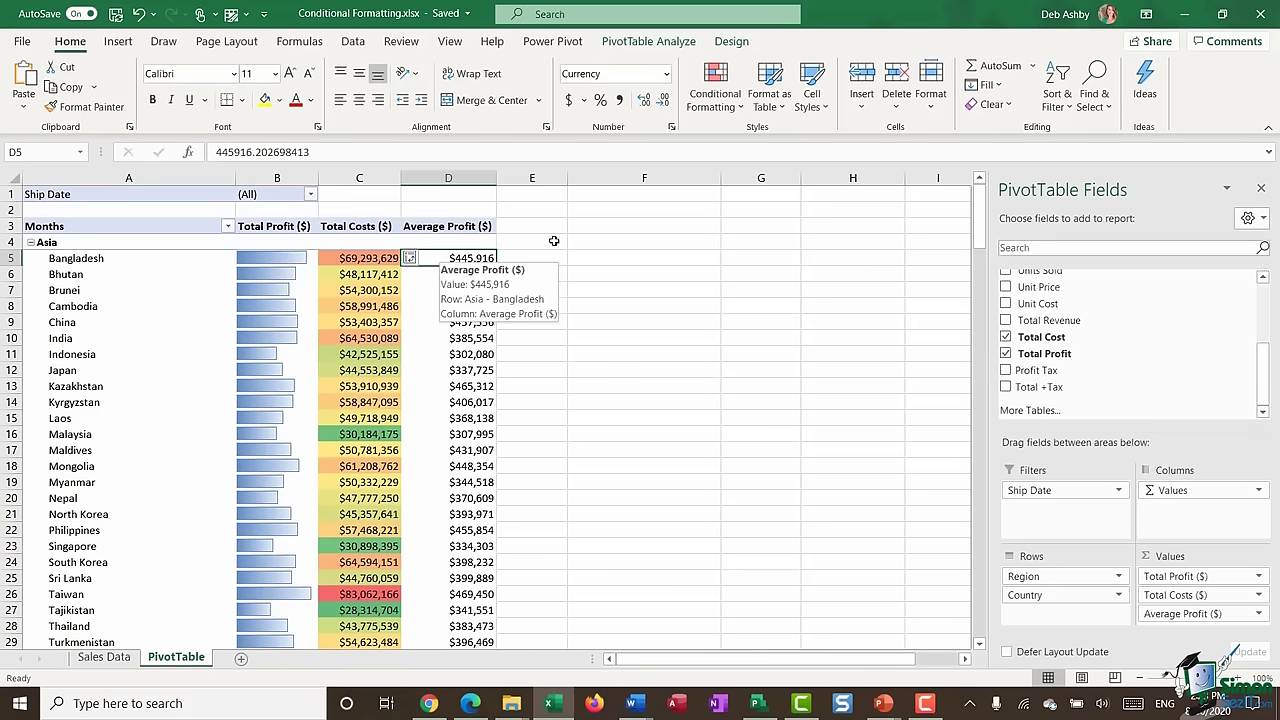
click(715, 88)
mouse_move(729, 307)
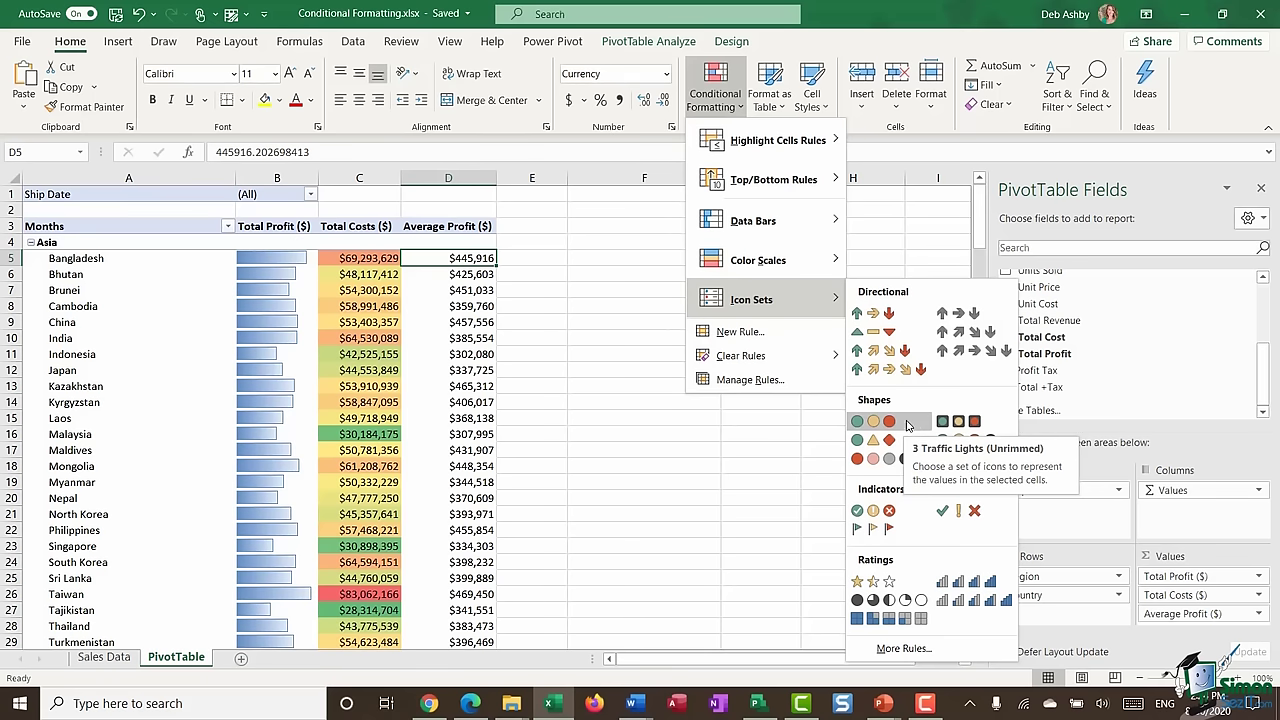
click(891, 421)
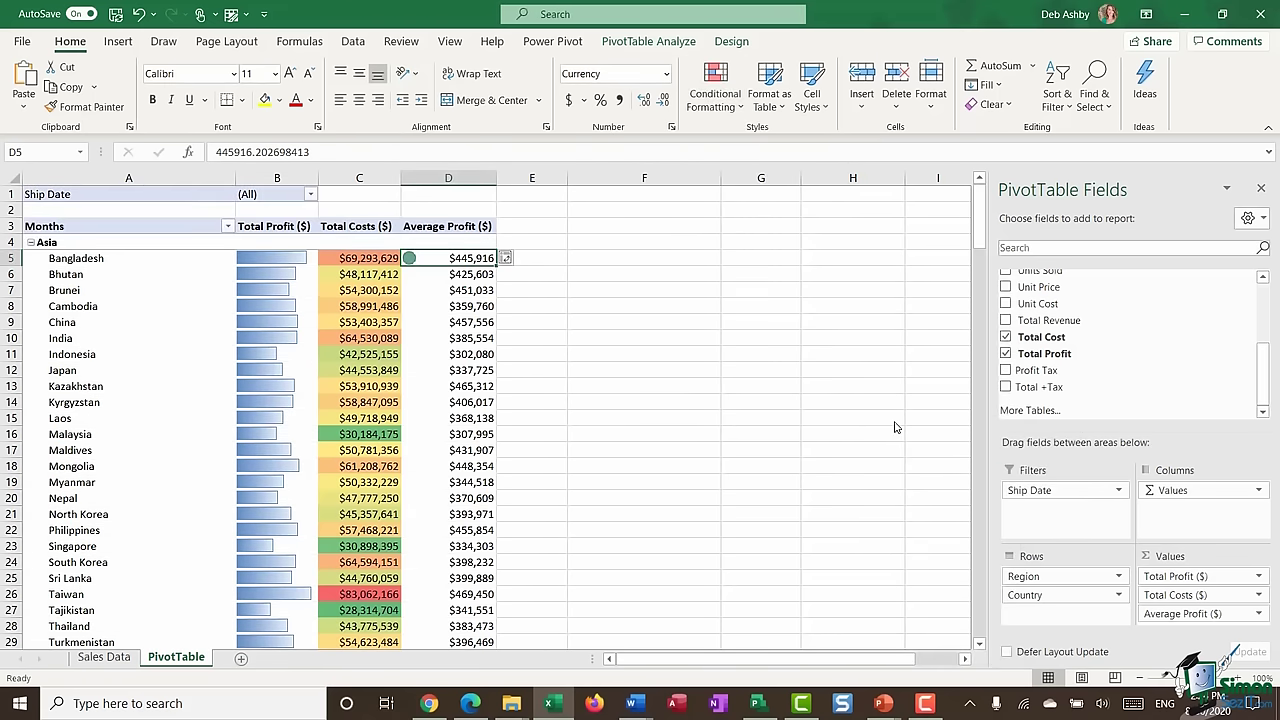
click(518, 258)
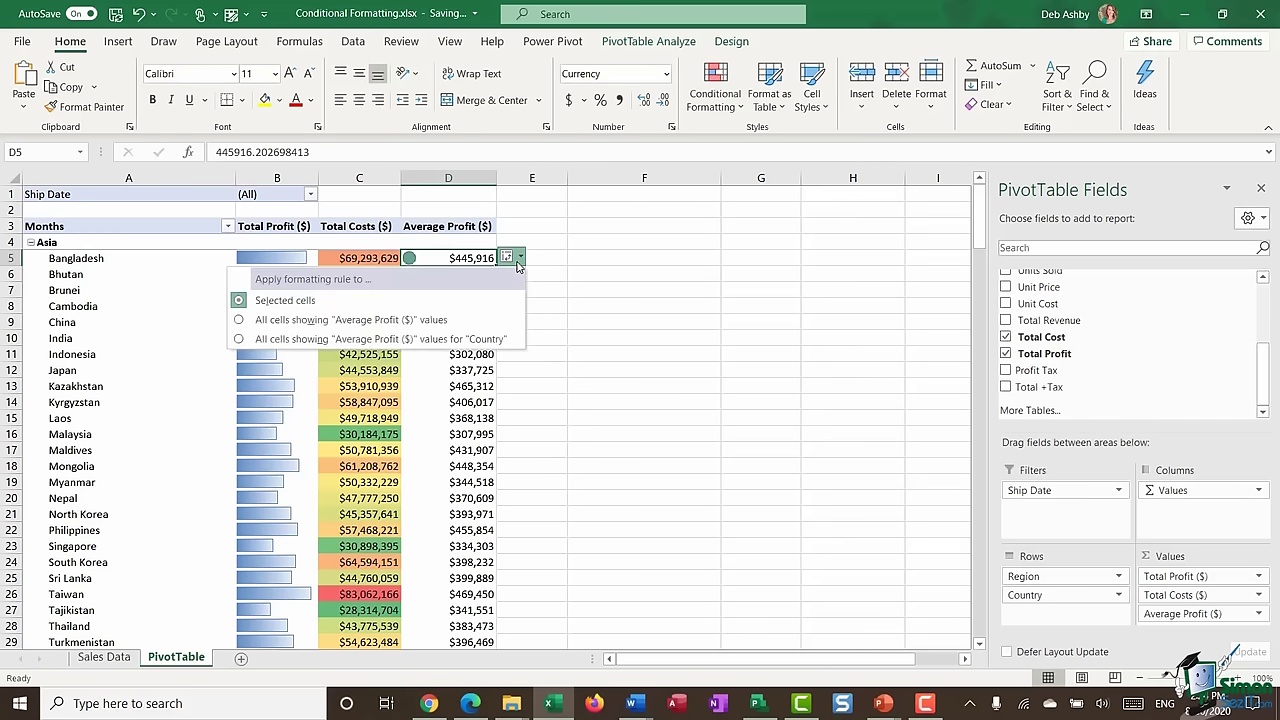
click(422, 340)
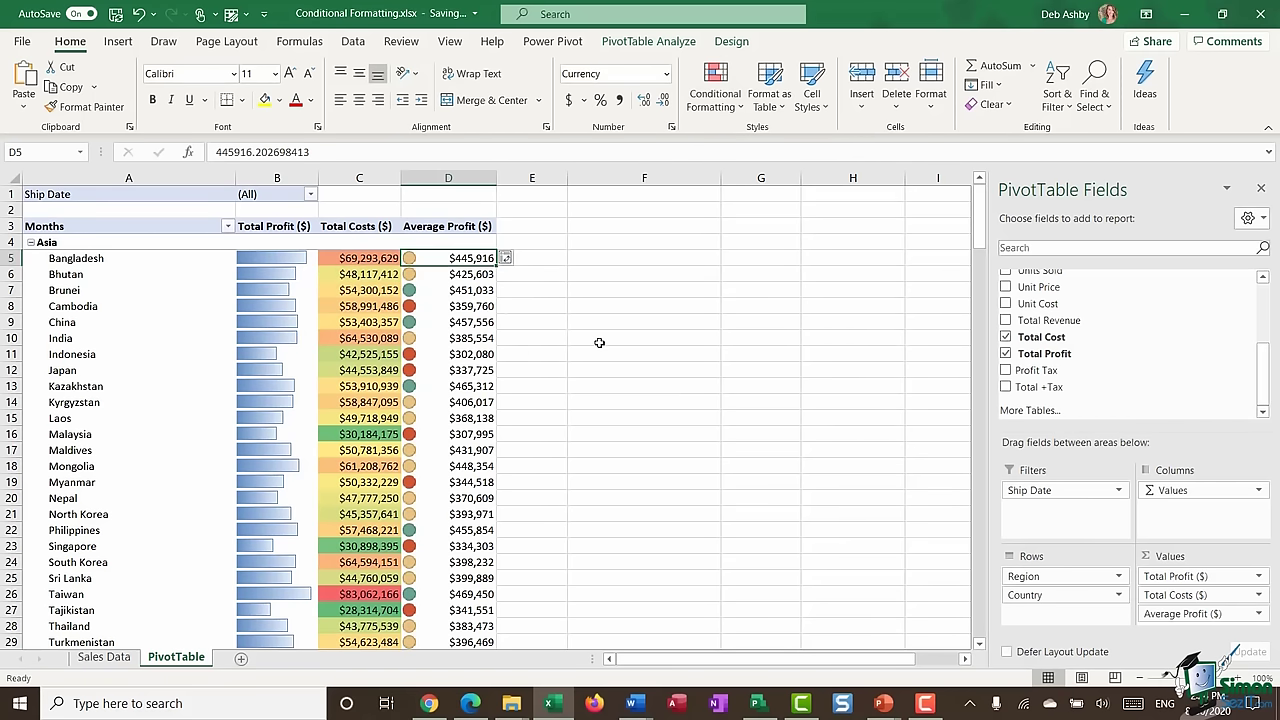
click(586, 276)
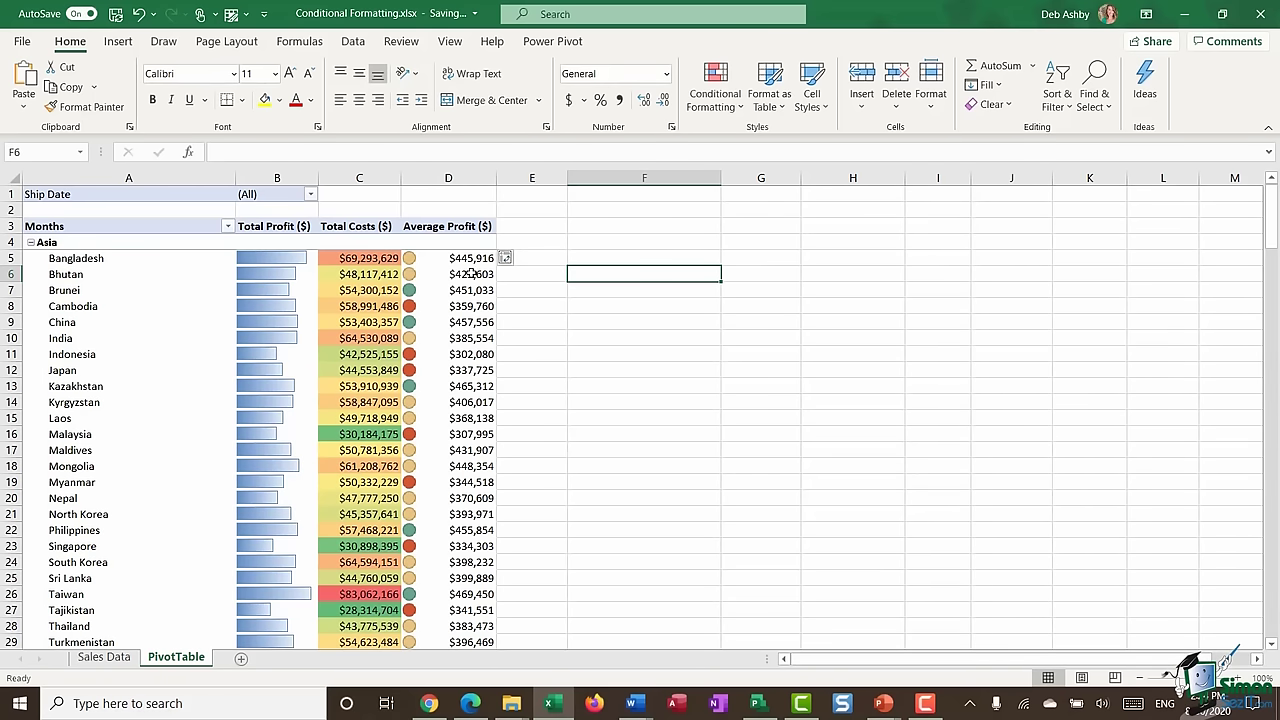
mouse_move(462, 262)
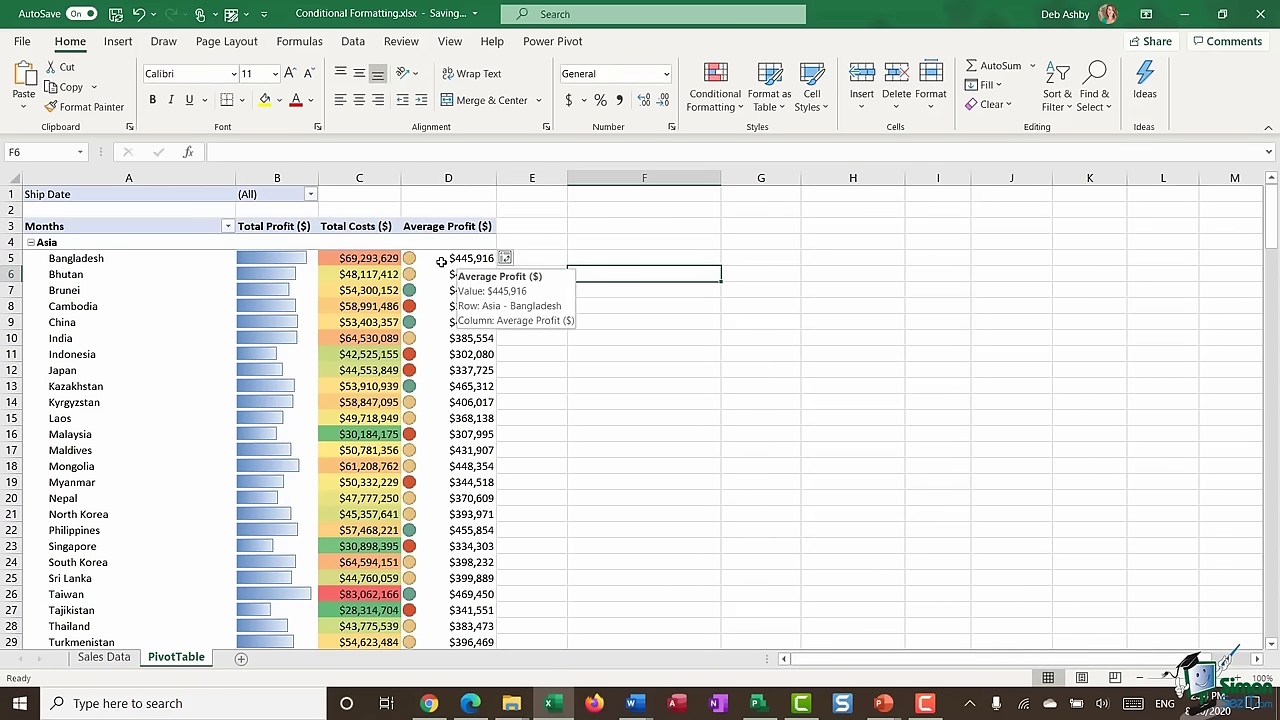
click(480, 258)
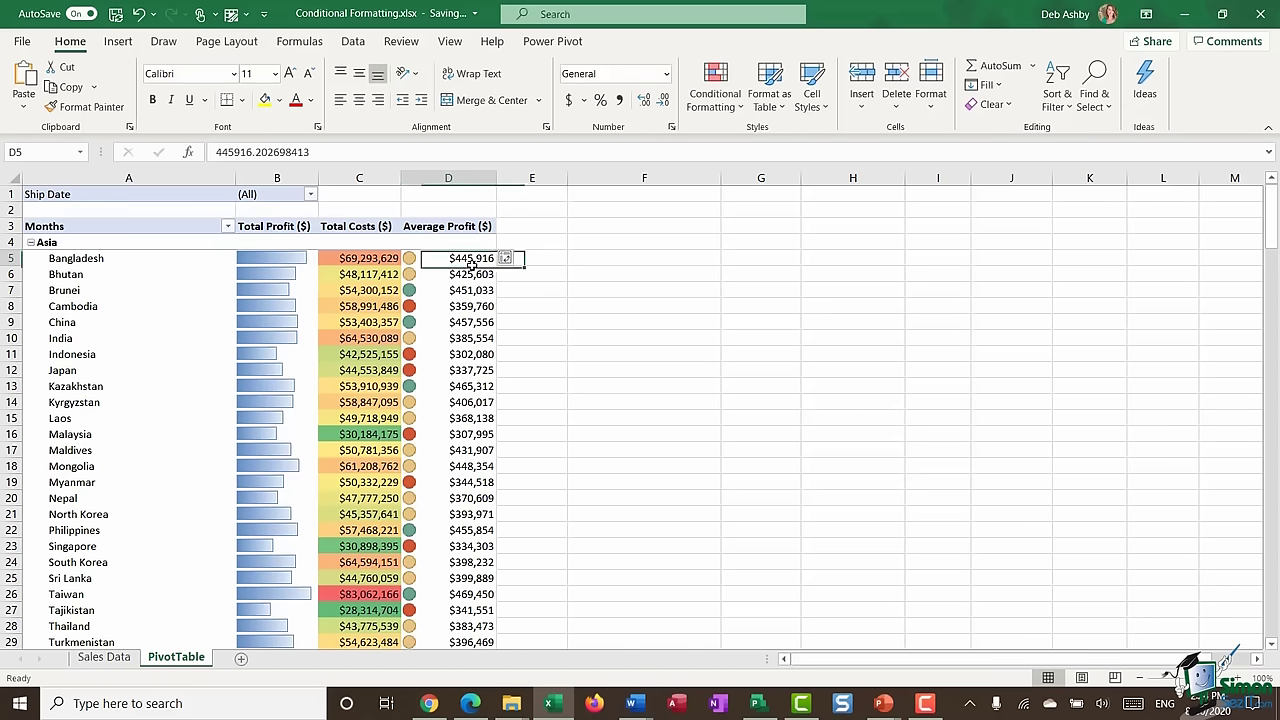
click(715, 95)
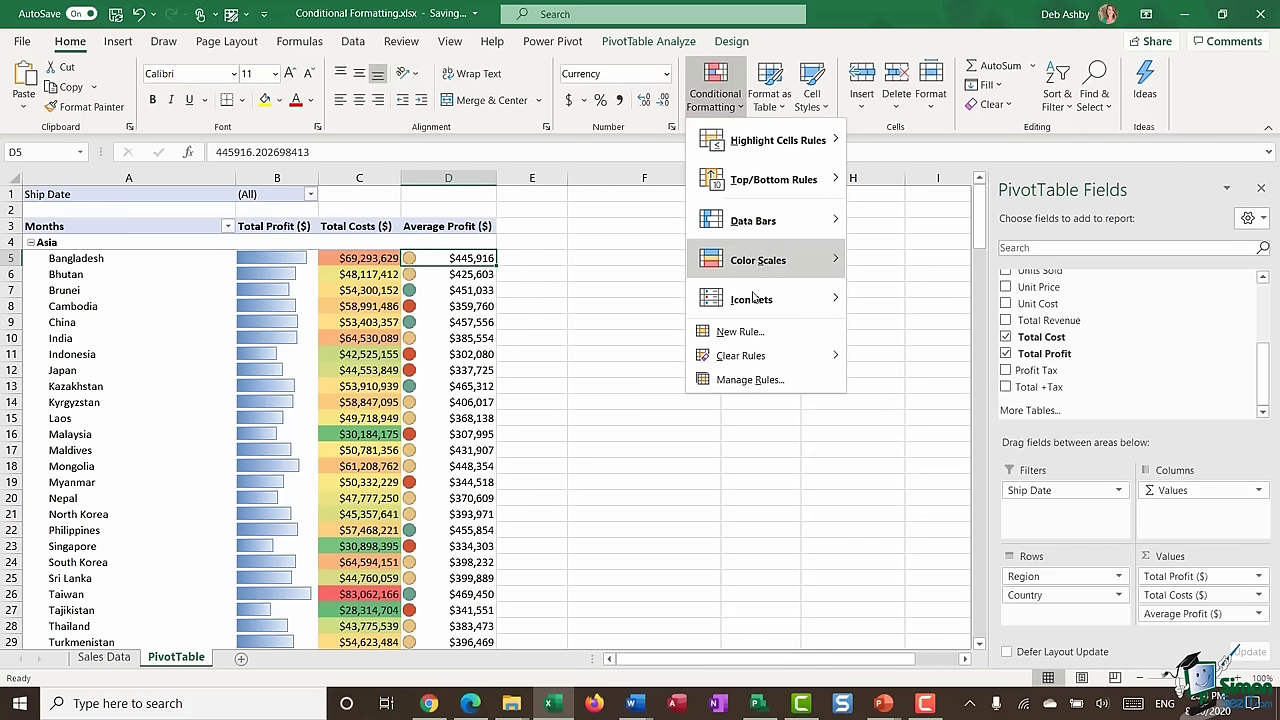
click(750, 379)
click(571, 281)
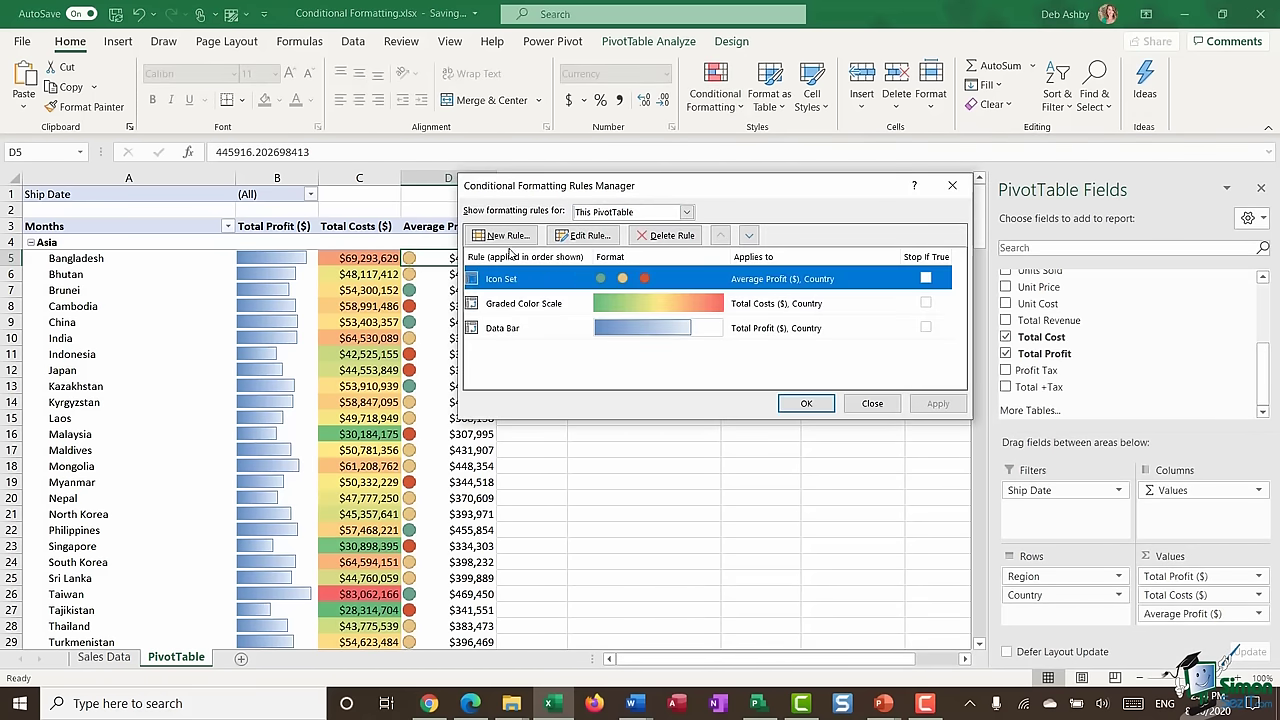
click(585, 235)
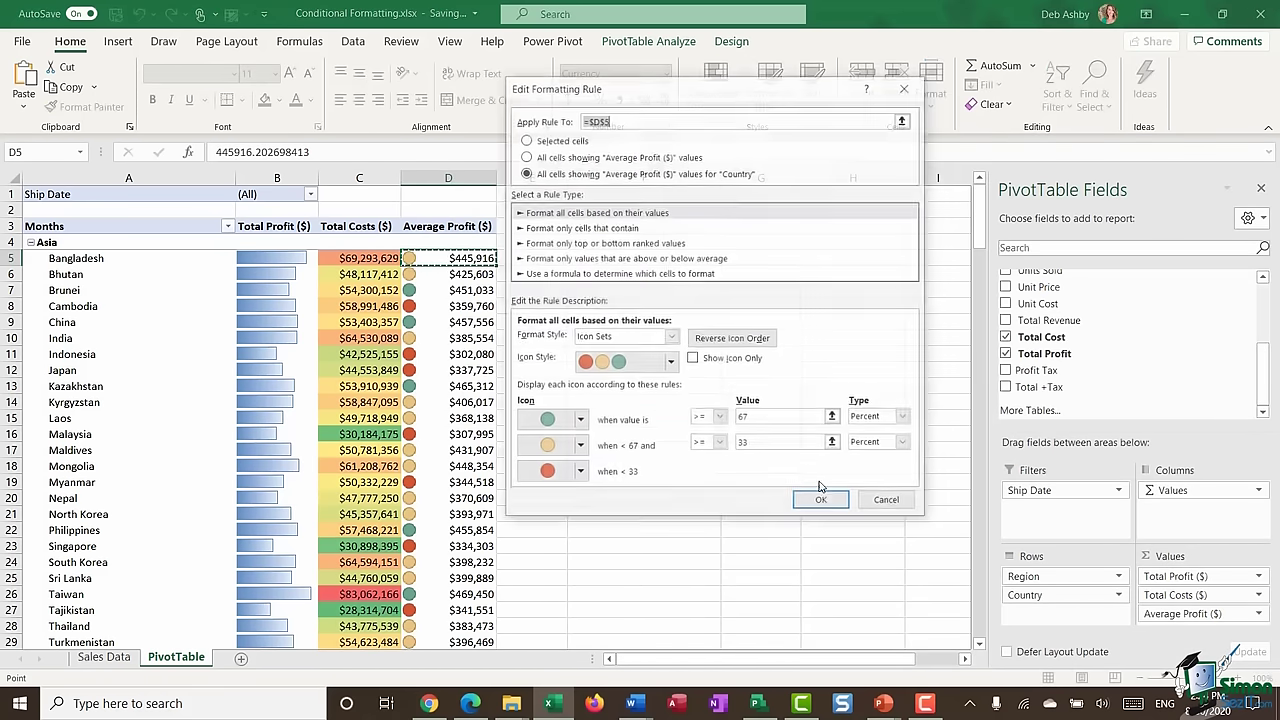
click(904, 417)
click(868, 432)
click(904, 443)
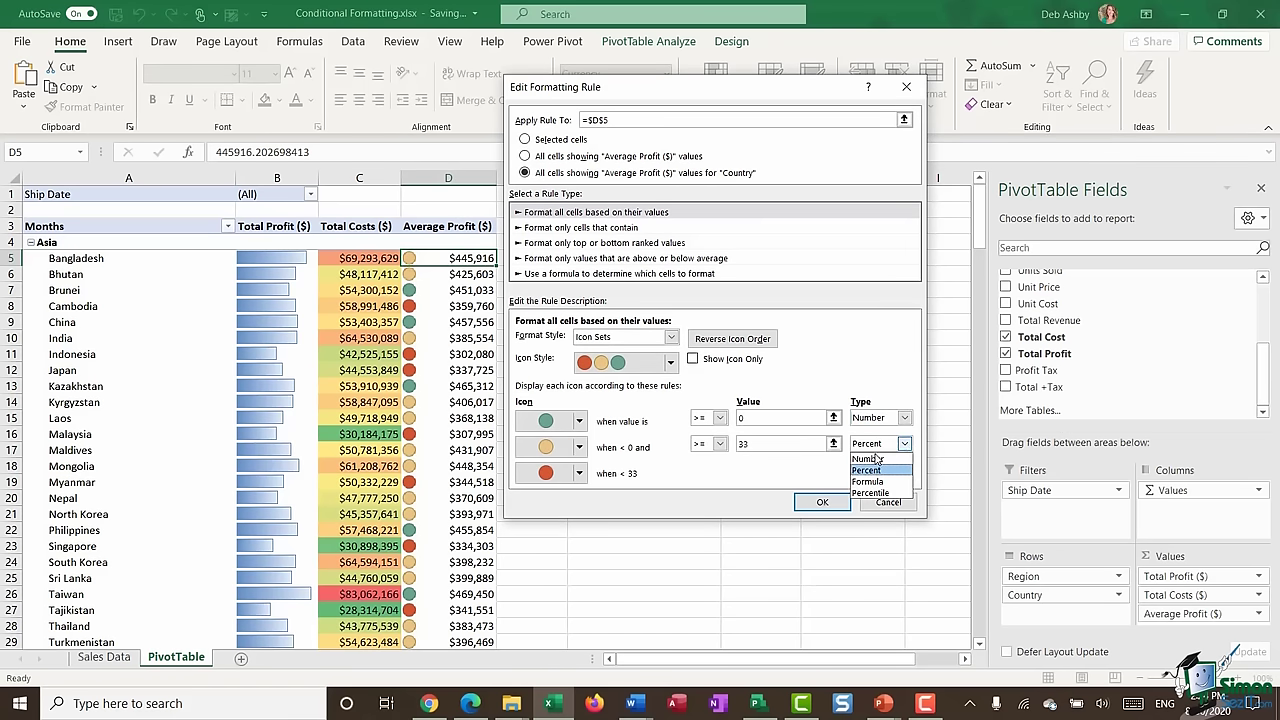
click(868, 457)
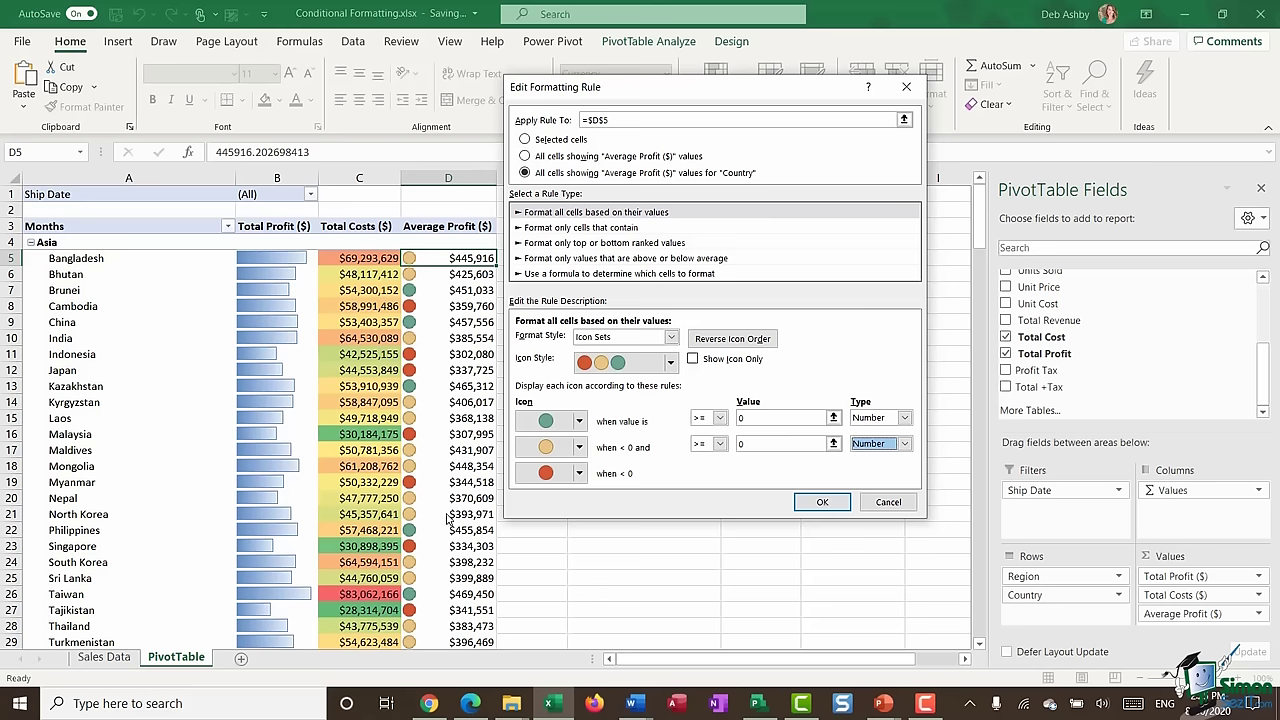
click(888, 502)
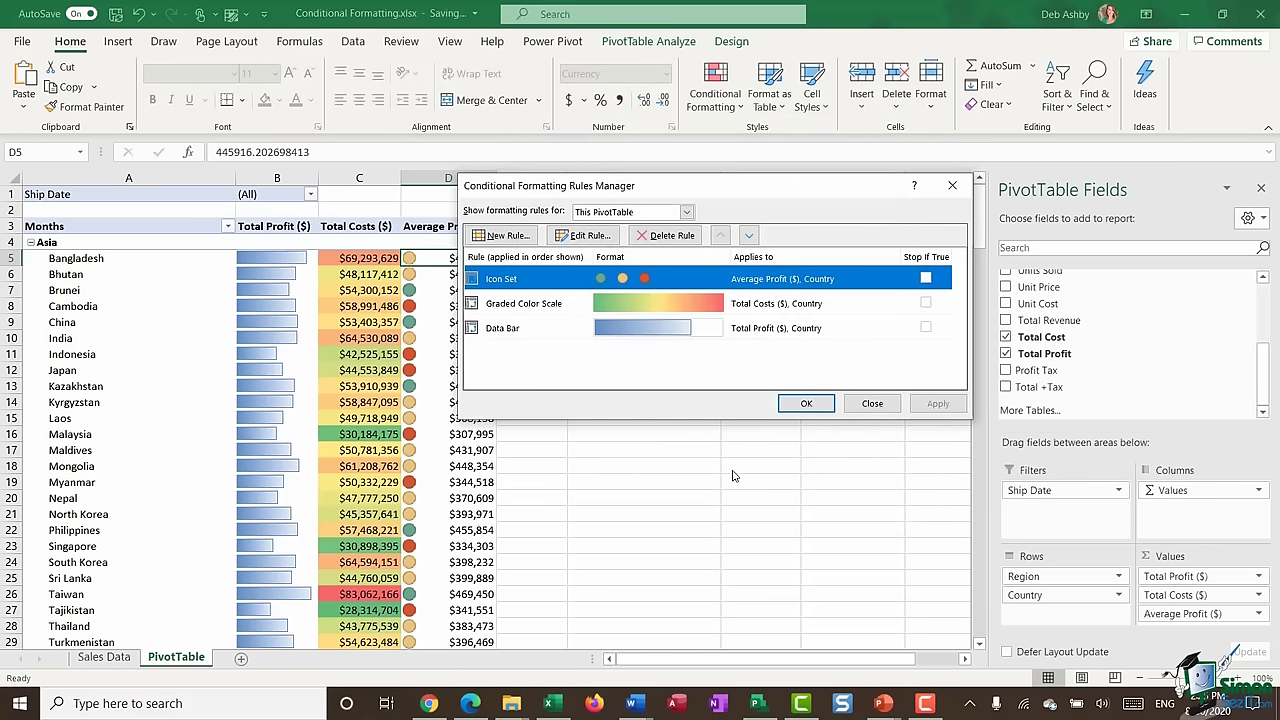
click(872, 403)
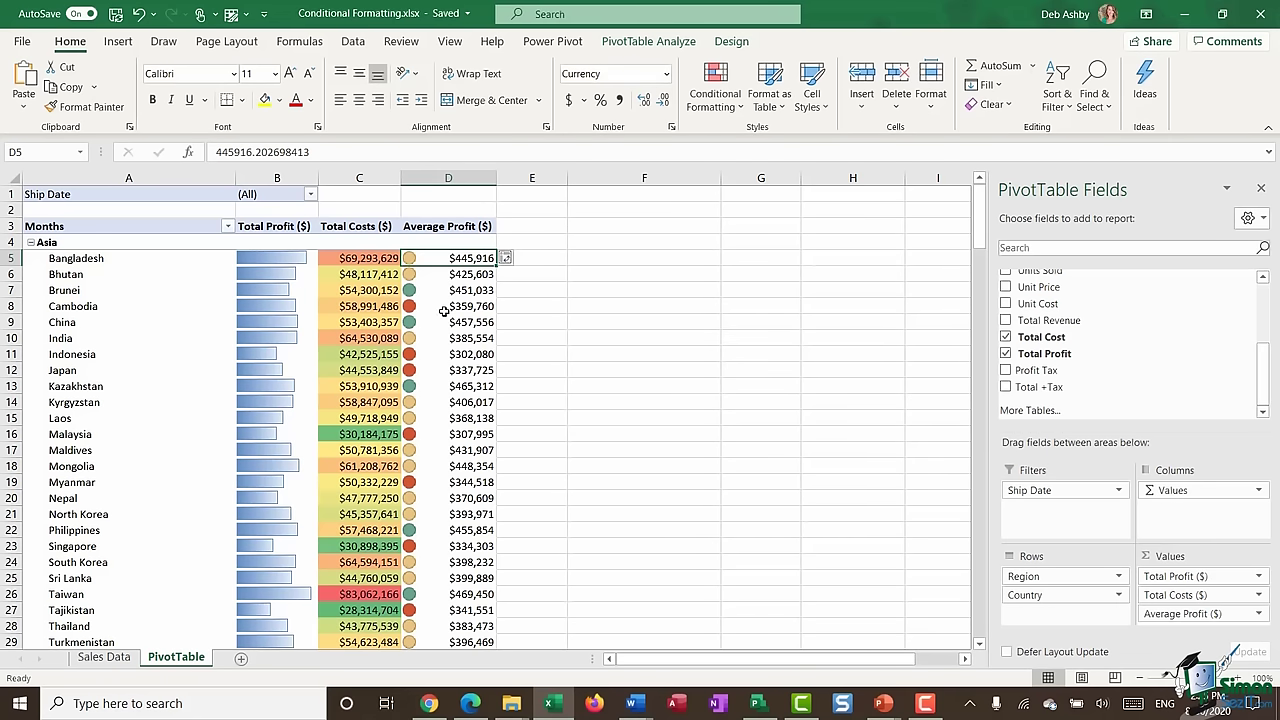
mouse_move(444, 312)
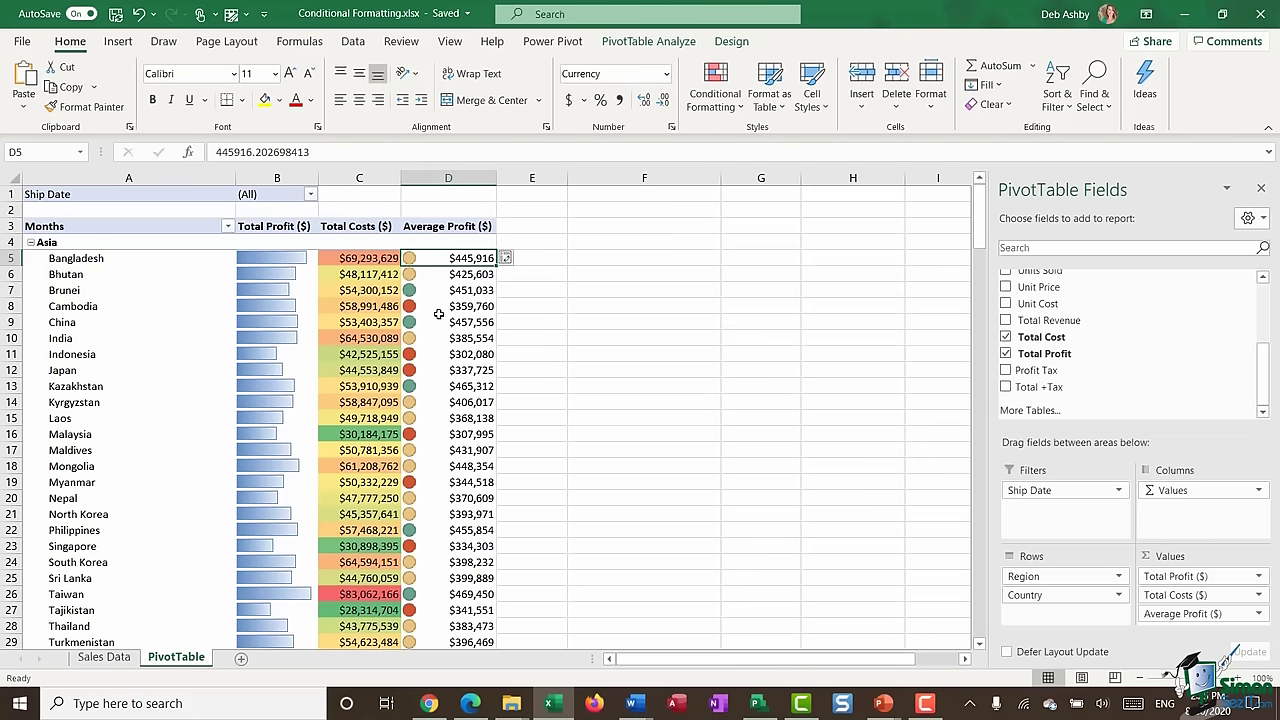